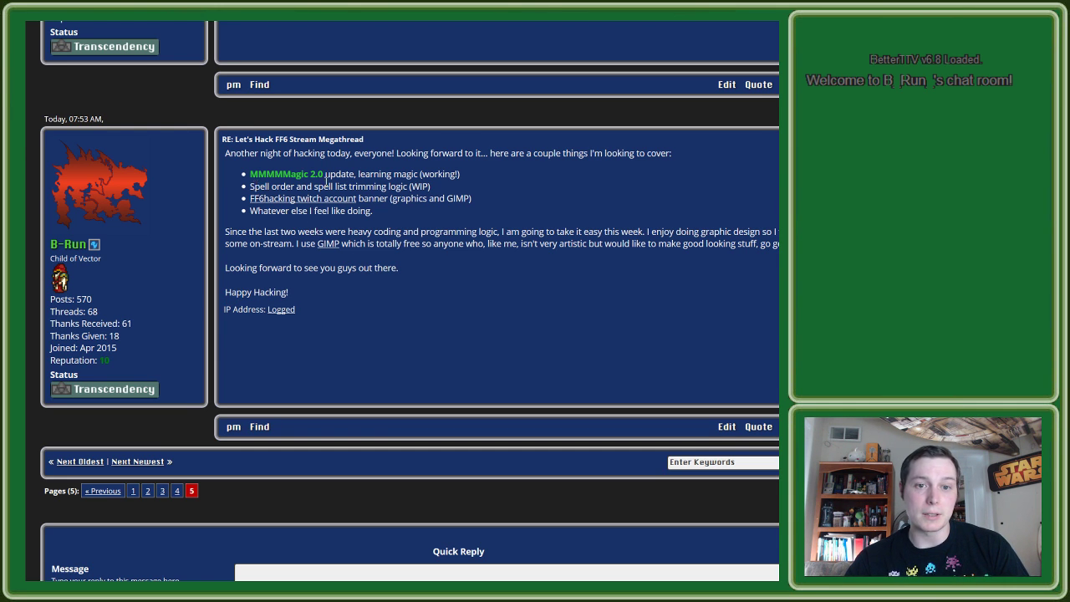
# Step: Highlight the spell-order bullet in the forum post, then switch to the FFVI - Children of Vector folder
pyautogui.moveTo(253, 186); pyautogui.dragTo(436, 196)
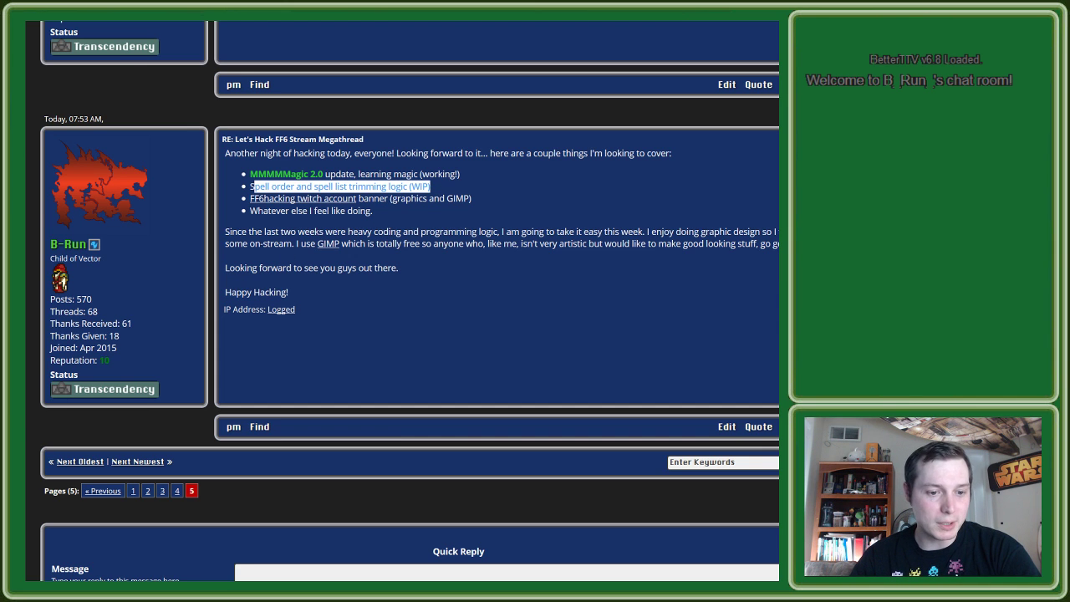
pyautogui.hotkey('alt', 'Tab')
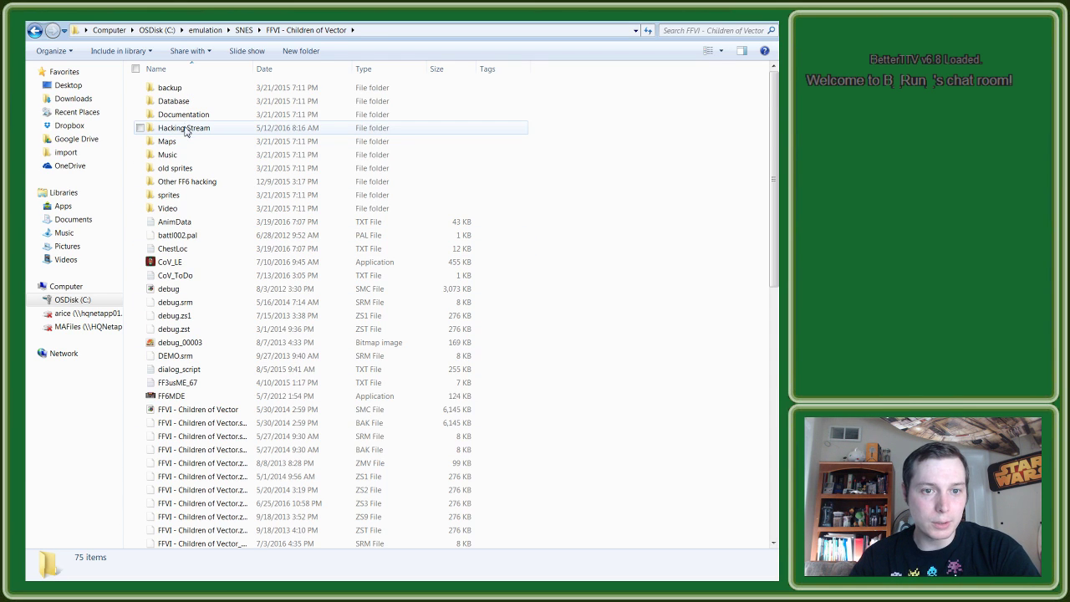
# Step: Open the Other FF6 hacking folder, then its MMMMMagic 2.0 subfolder
pyautogui.click(178, 186)
pyautogui.doubleClick(178, 185)
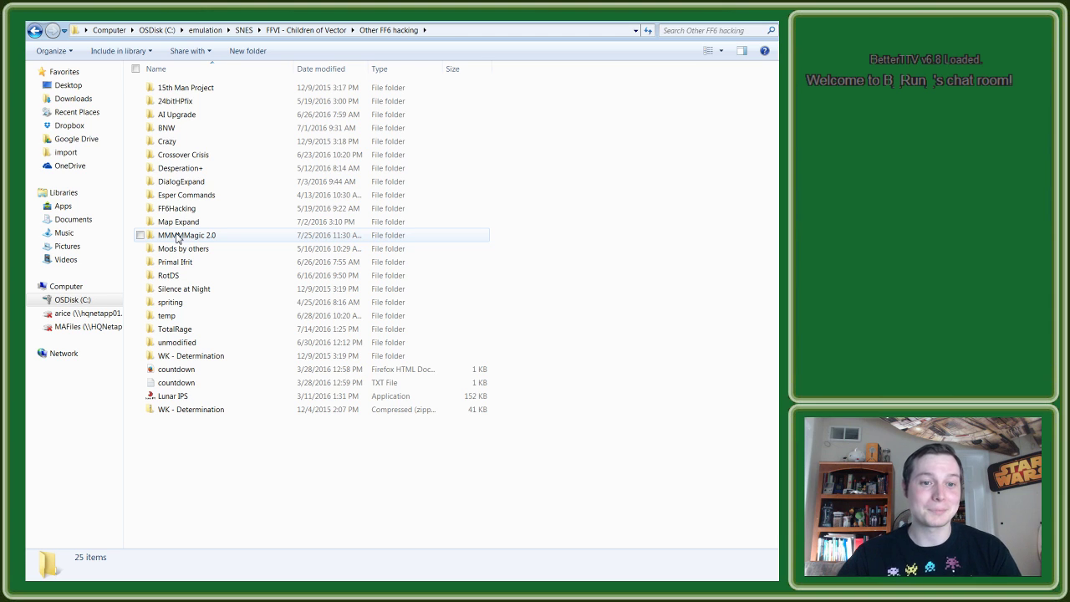
pyautogui.click(177, 239)
pyautogui.doubleClick(175, 237)
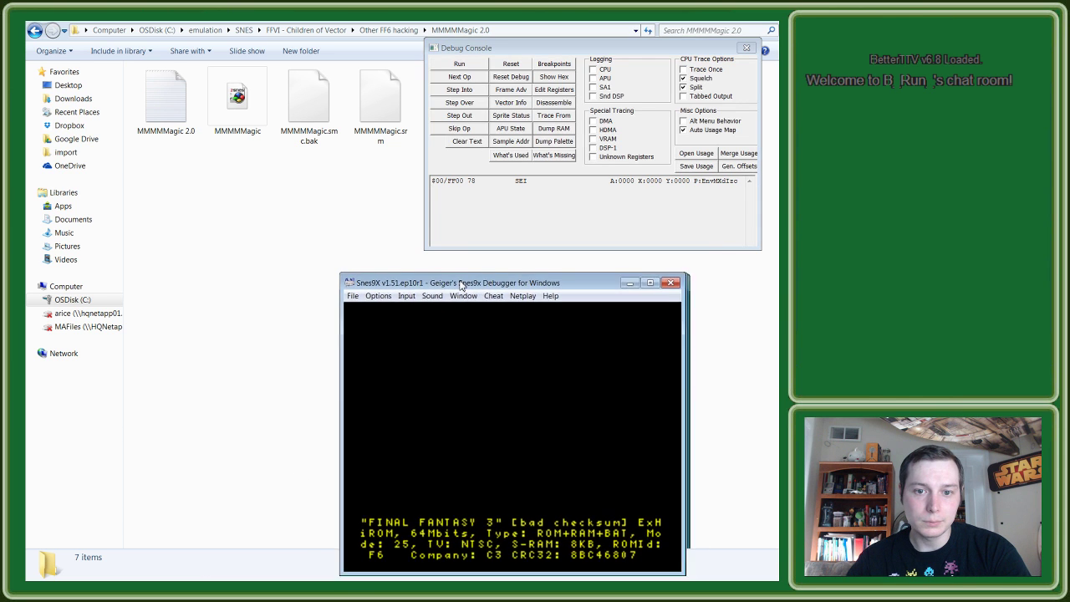
# Step: Reposition the Snes9x debugger window and choose File > Load Game
pyautogui.moveTo(473, 288); pyautogui.dragTo(441, 282)
pyautogui.click(335, 295)
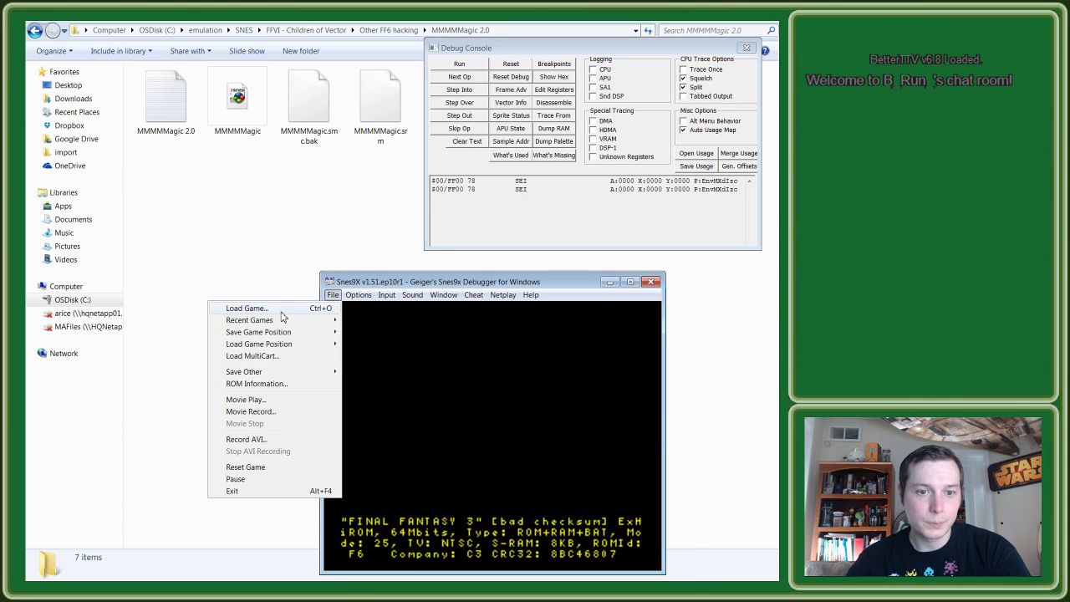
pyautogui.click(267, 306)
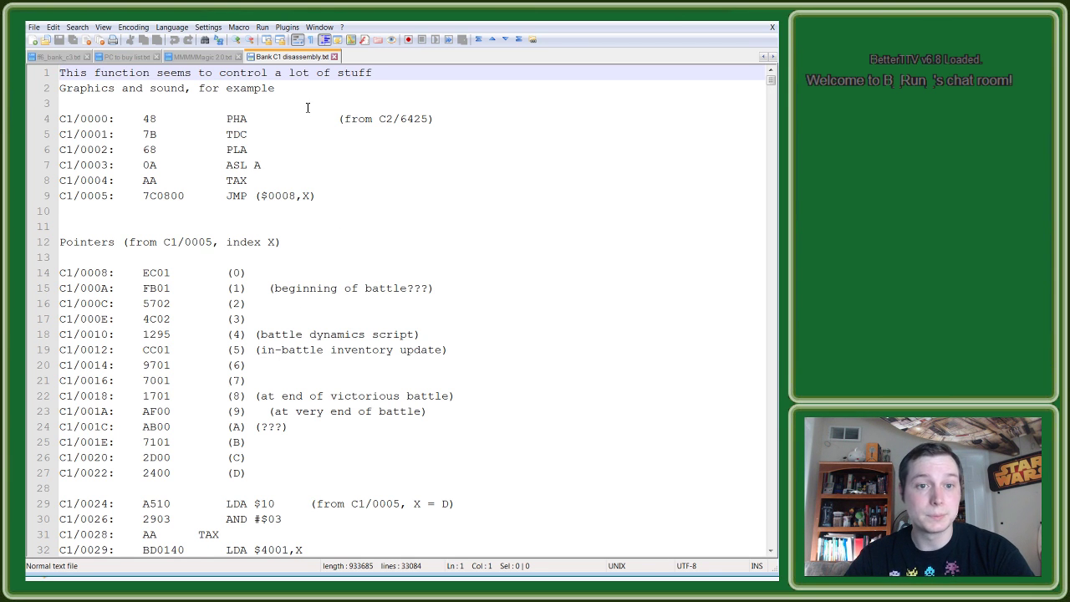
# Step: Switch to the MMMMMagic 2.0 notes and scroll through the spell routines to the TABLES section
pyautogui.click(209, 59)
pyautogui.scroll(-10, 182, 245)
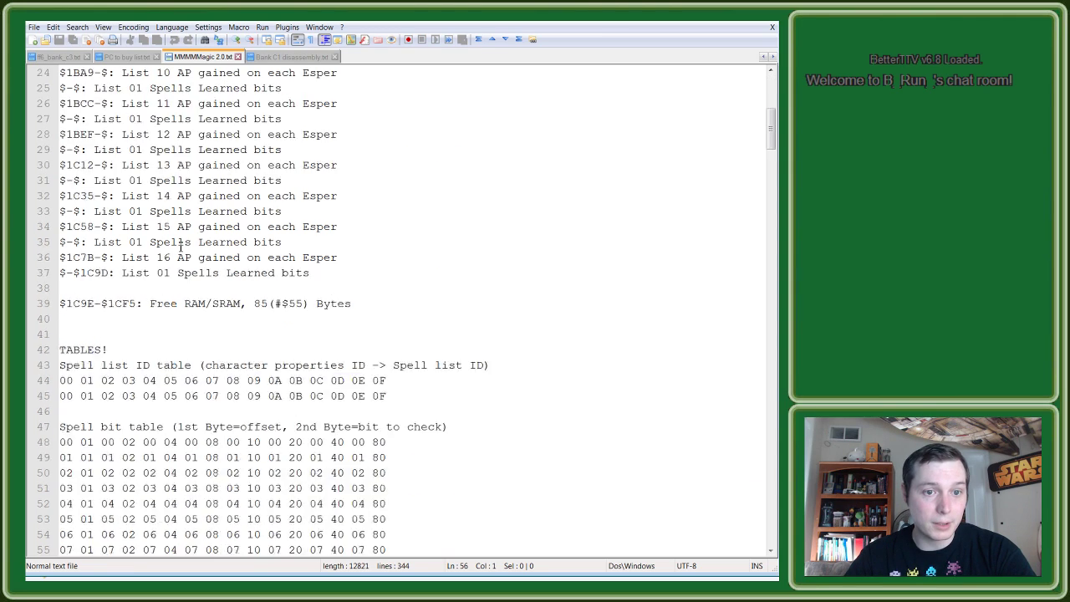
pyautogui.scroll(-2, 175, 245)
pyautogui.scroll(-2, 167, 245)
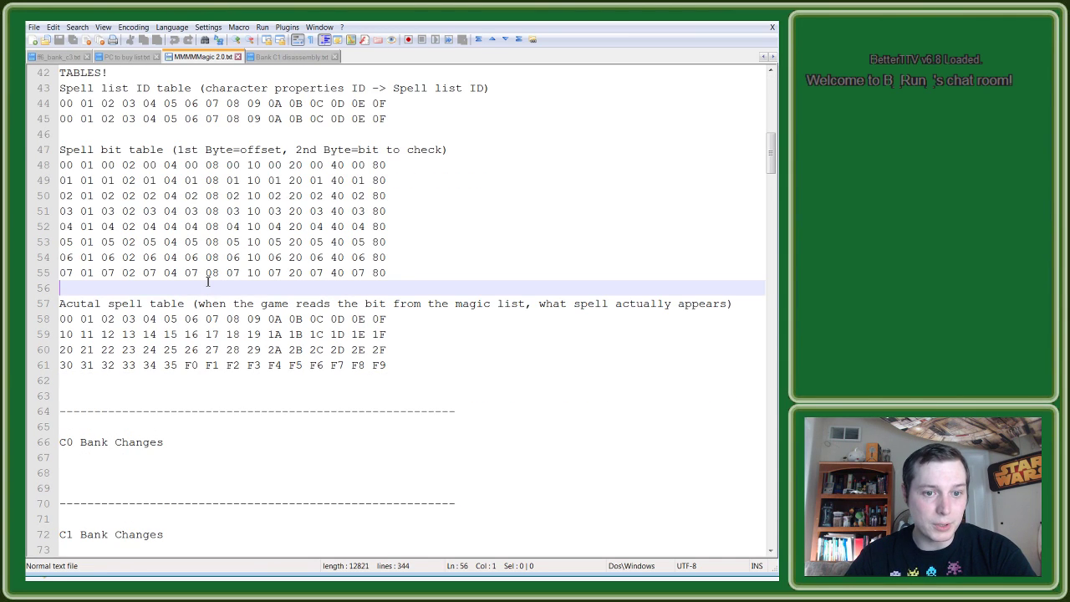
pyautogui.click(193, 318)
pyautogui.scroll(-20, 233, 374)
pyautogui.scroll(-20, 214, 359)
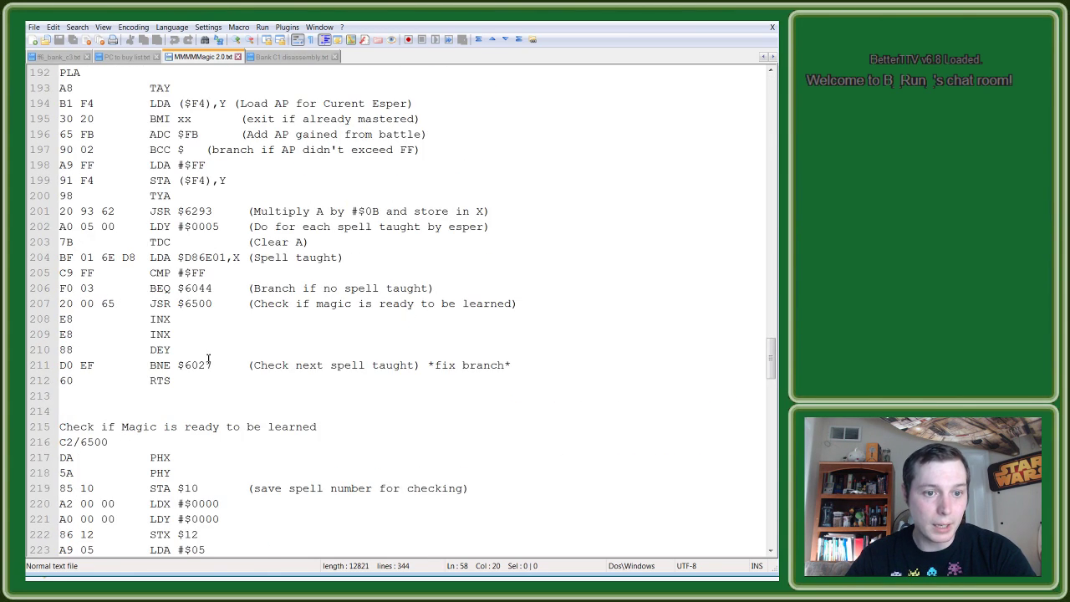
pyautogui.scroll(4, 208, 360)
pyautogui.moveTo(60, 211)
pyautogui.mouseDown()
pyautogui.moveTo(81, 227)
pyautogui.moveTo(205, 457)
pyautogui.mouseUp()
pyautogui.scroll(-2, 306, 452)
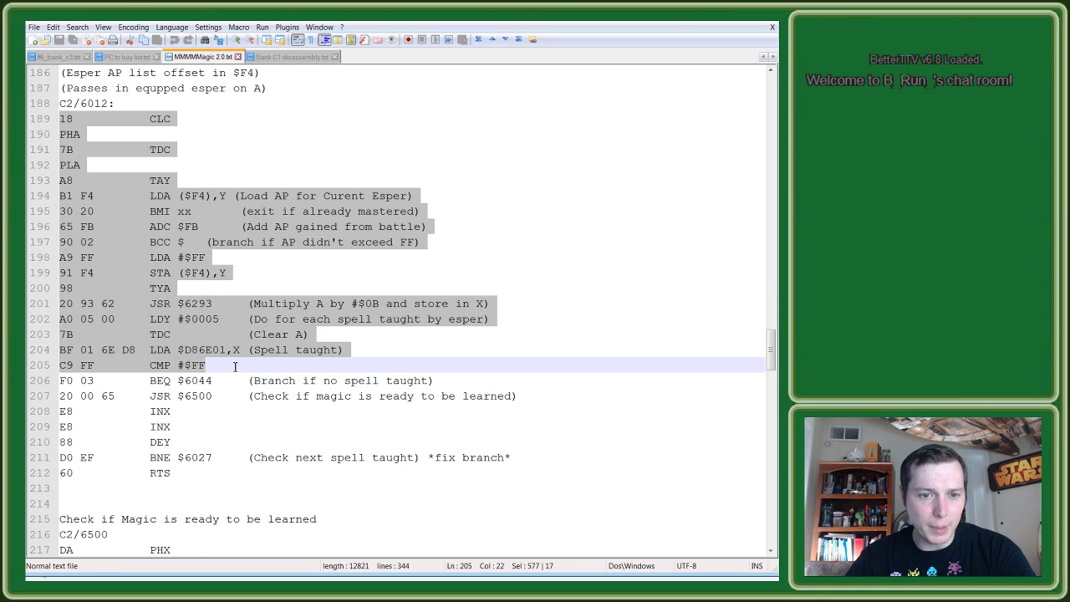
pyautogui.scroll(-2, 235, 366)
pyautogui.scroll(-4, 238, 366)
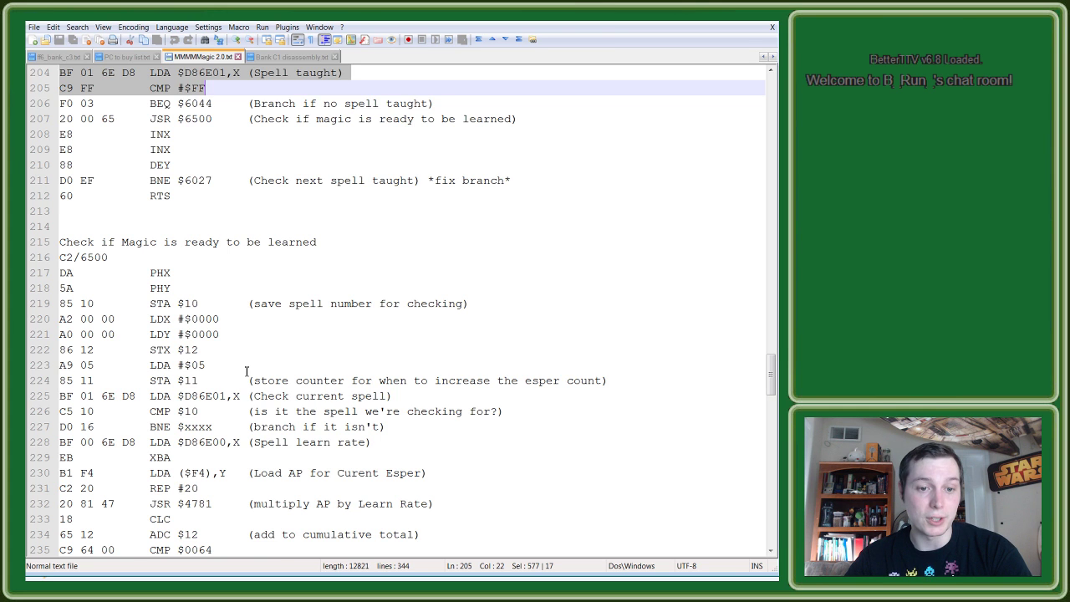
pyautogui.scroll(-4, 247, 371)
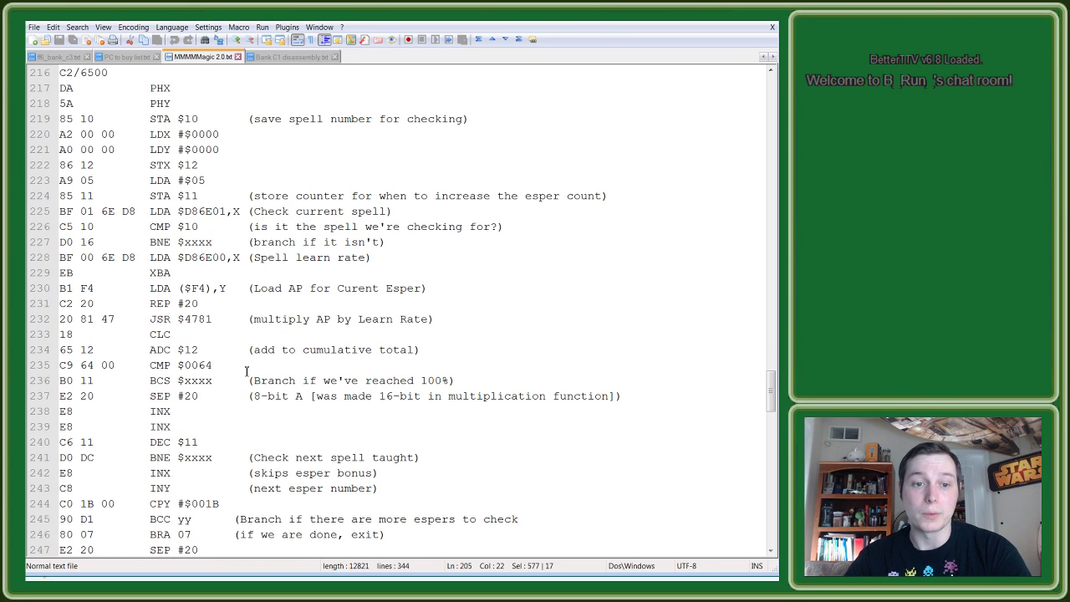
pyautogui.scroll(-2, 247, 370)
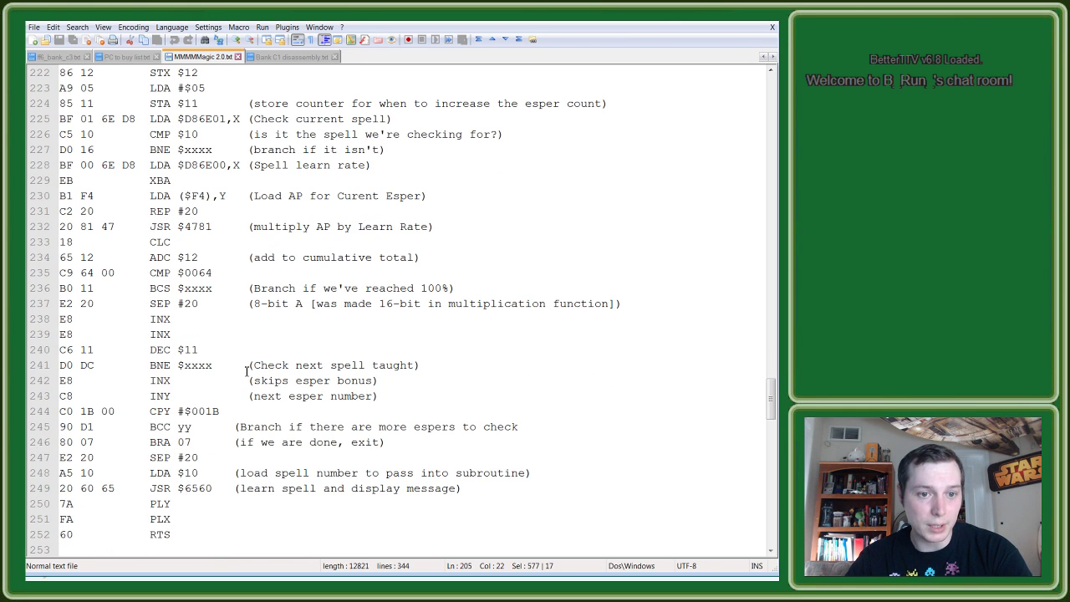
pyautogui.scroll(-2, 247, 370)
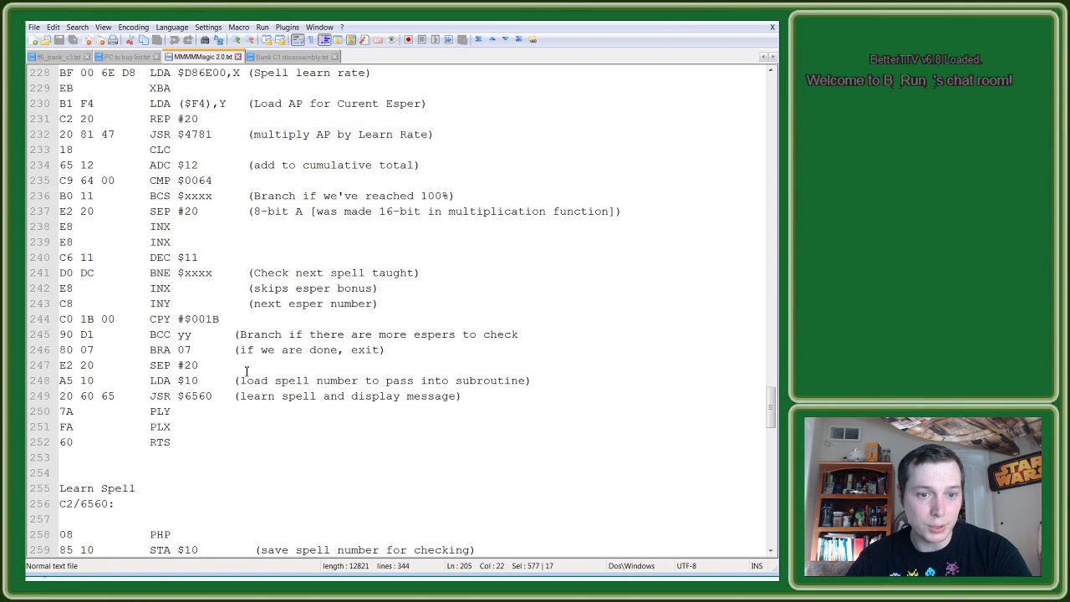
pyautogui.scroll(-6, 246, 370)
pyautogui.scroll(-2, 246, 370)
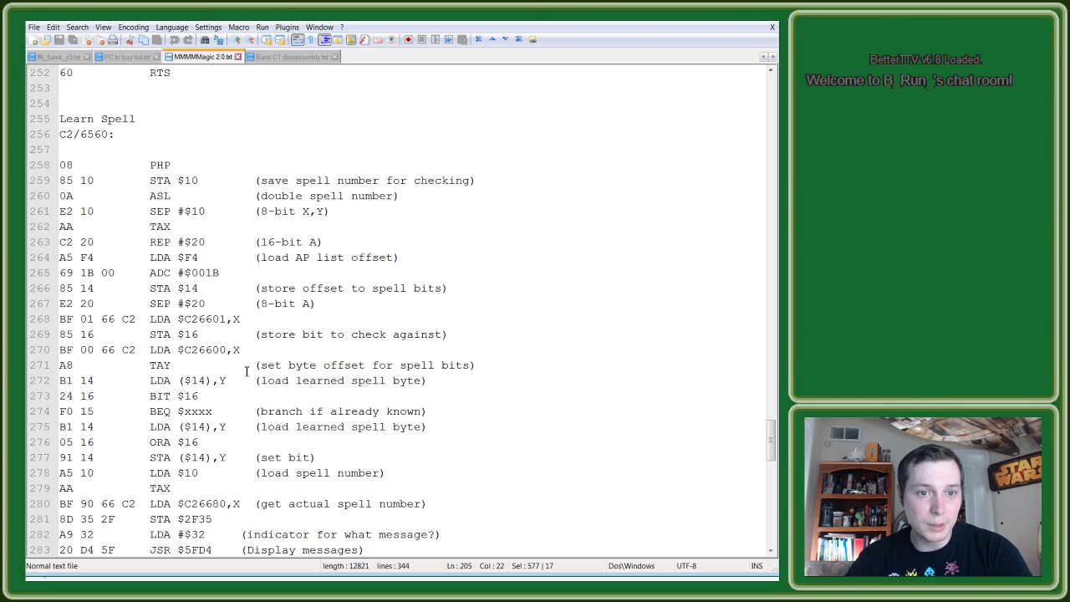
pyautogui.scroll(-2, 247, 370)
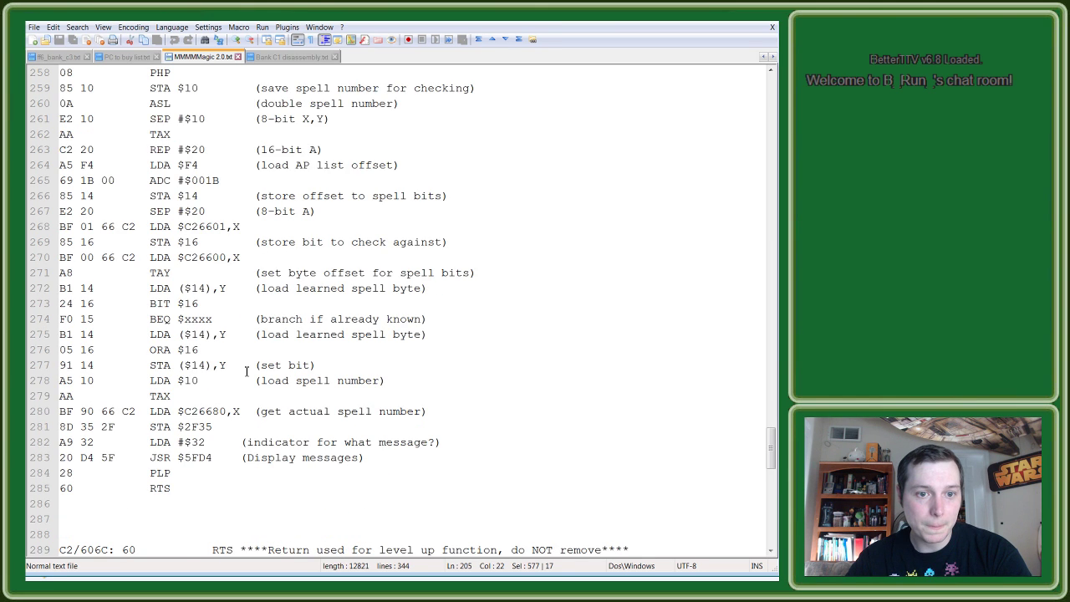
pyautogui.scroll(2, 247, 370)
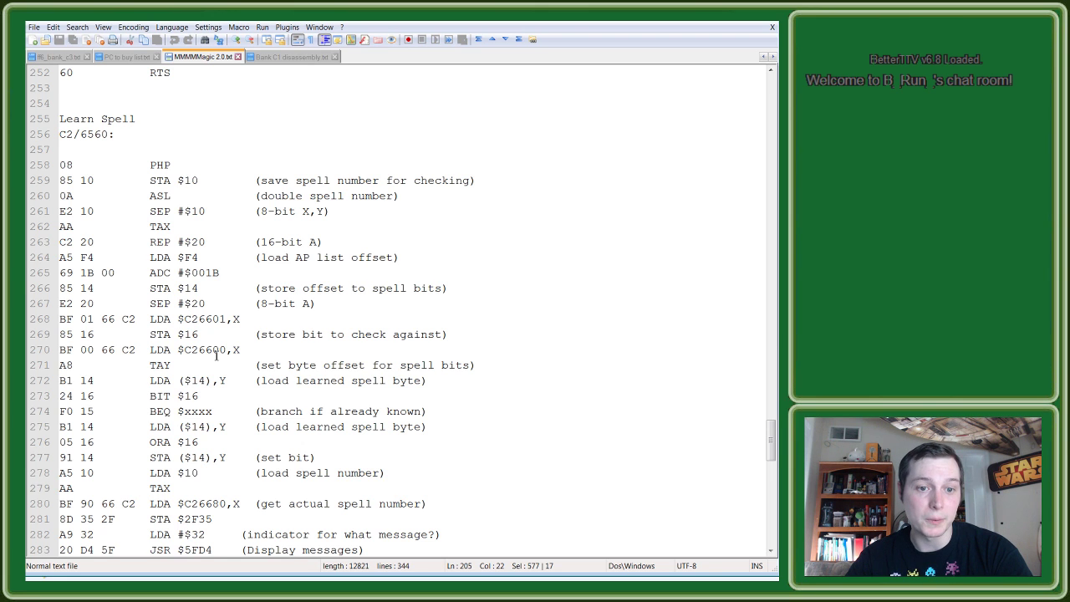
pyautogui.scroll(-2, 215, 355)
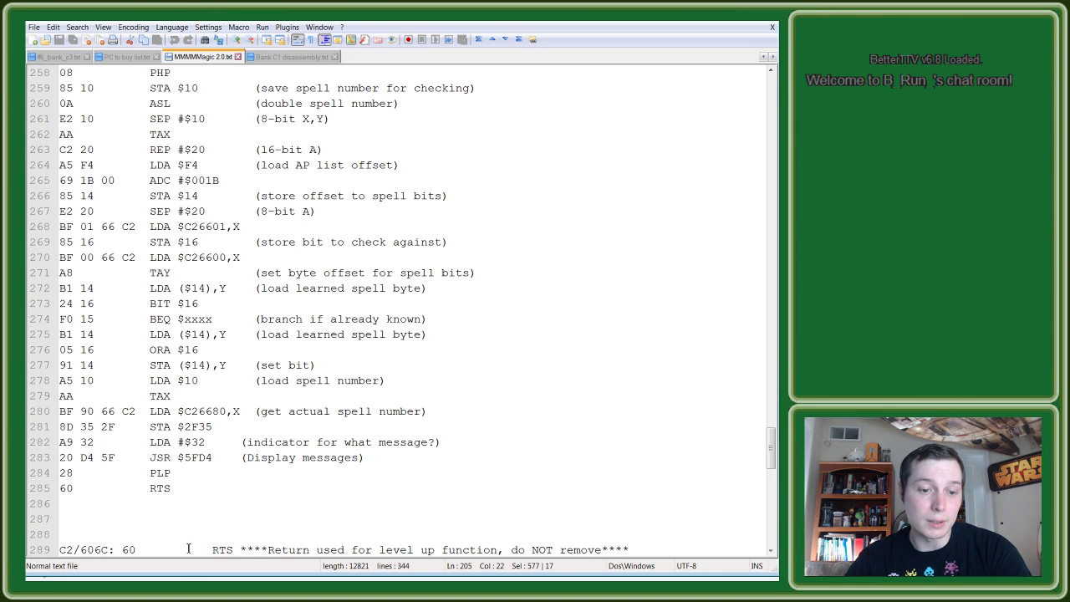
# Step: Select the four rows of the actual spell table, lines 58–61
pyautogui.hotkey('alt', 'Tab')
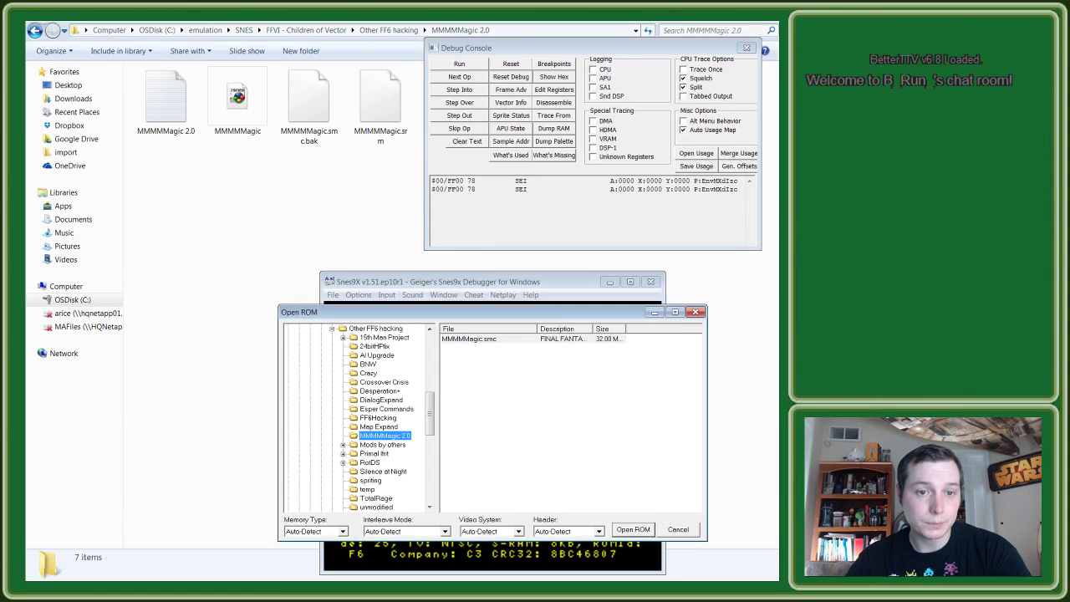
pyautogui.hotkey('alt', 'Tab')
pyautogui.scroll(20, 341, 296)
pyautogui.scroll(20, 341, 301)
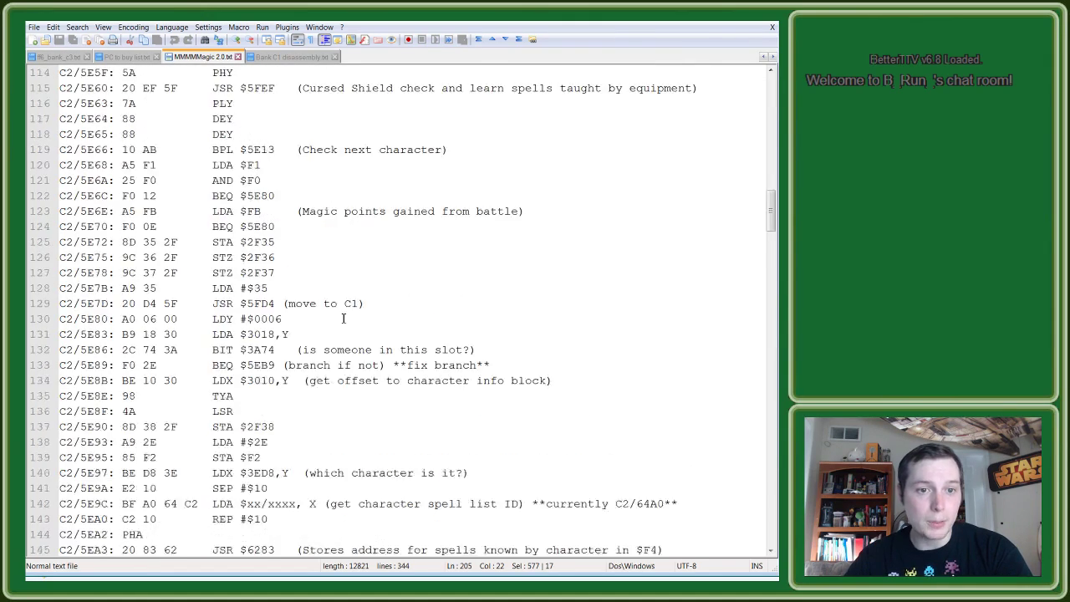
pyautogui.scroll(20, 341, 309)
pyautogui.scroll(-3, 343, 318)
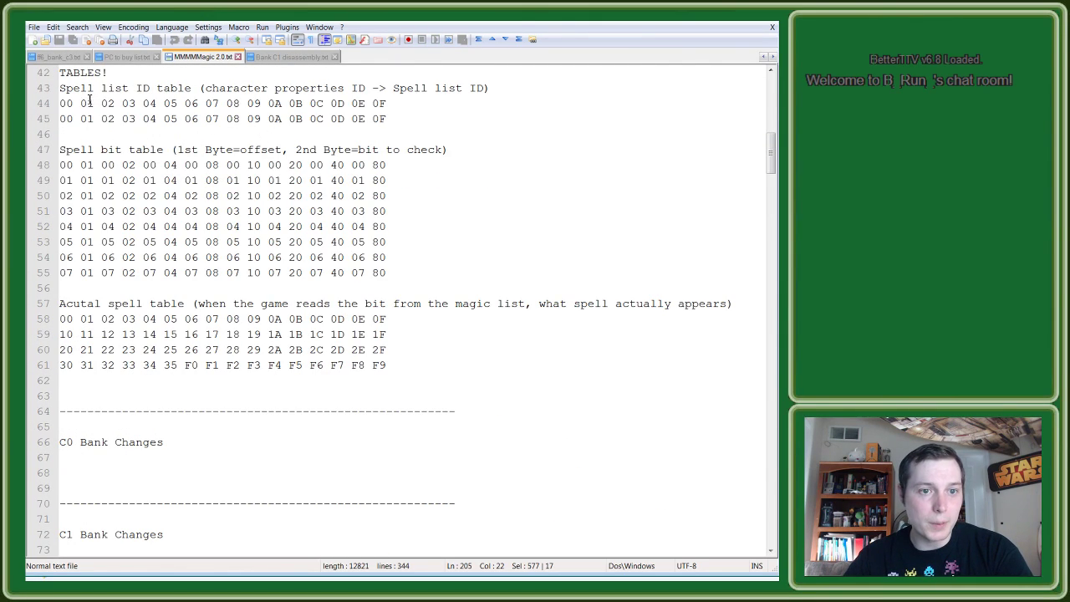
pyautogui.moveTo(65, 103); pyautogui.dragTo(462, 410)
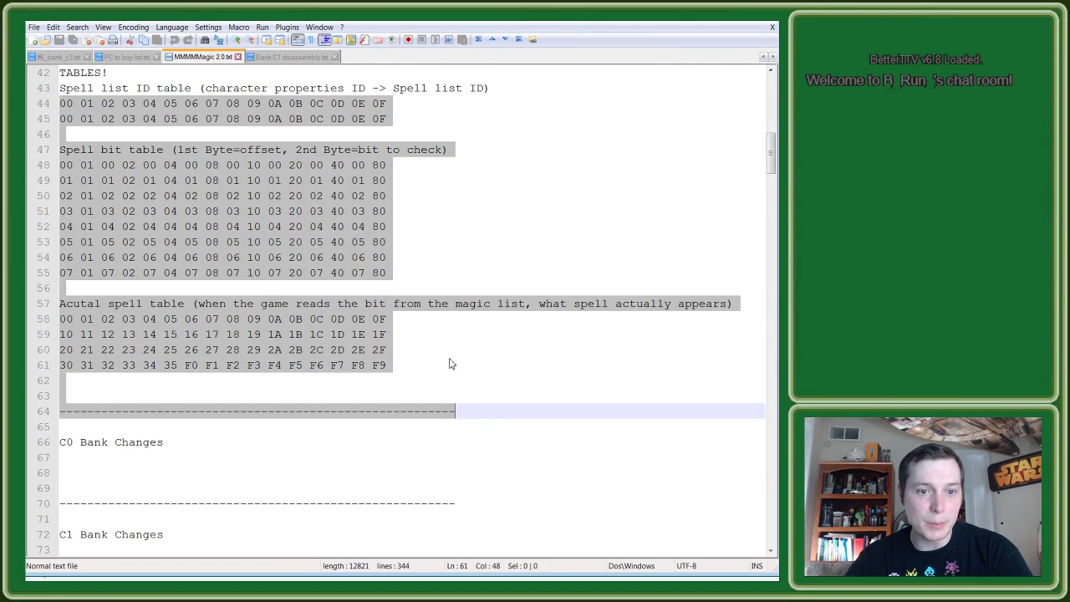
pyautogui.click(411, 359)
pyautogui.moveTo(411, 360); pyautogui.dragTo(57, 318)
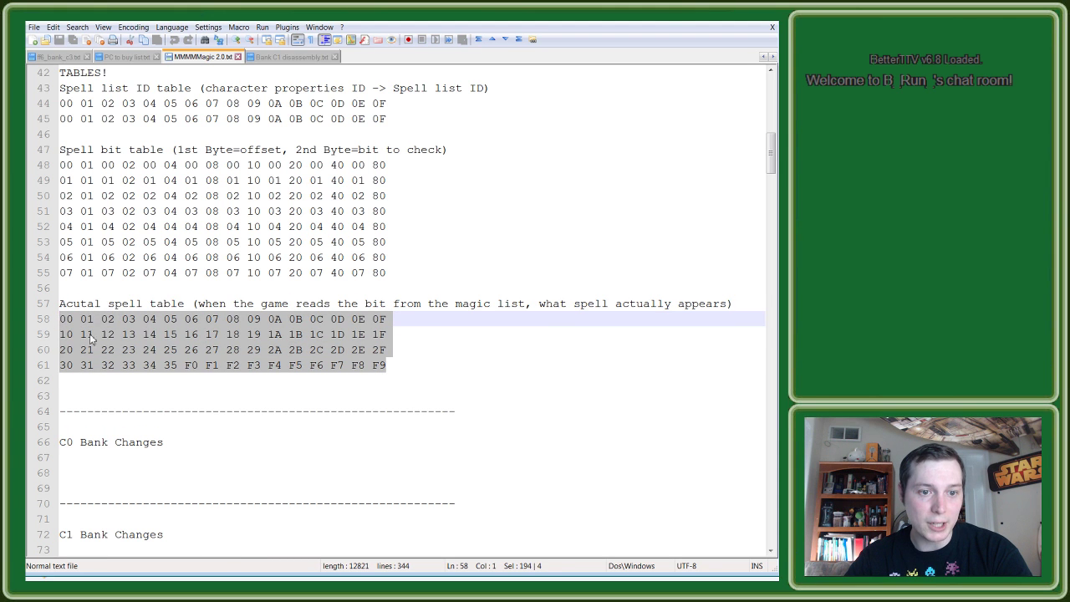
# Step: Load MMMMMagic.smc from the Open ROM dialog and dismiss the missing help-file prompts
pyautogui.hotkey('alt', 'Tab')
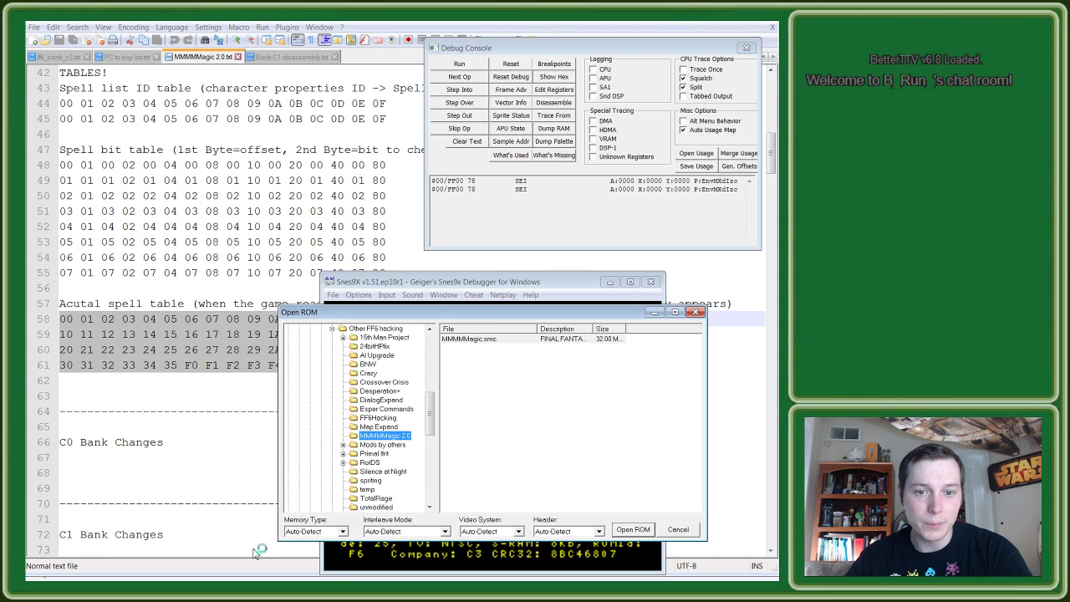
pyautogui.doubleClick(458, 344)
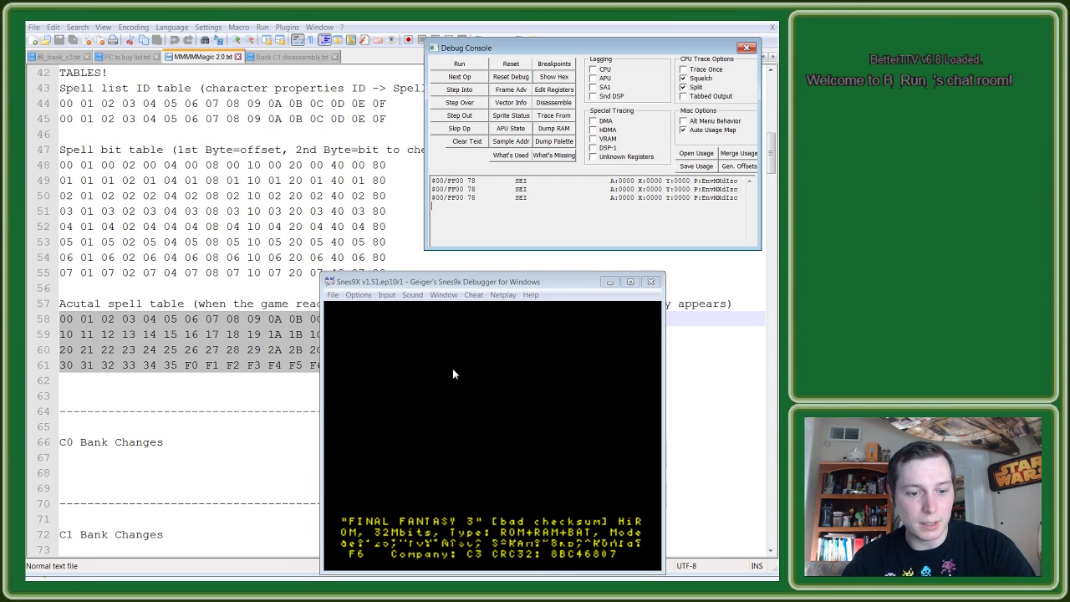
pyautogui.press('F1')
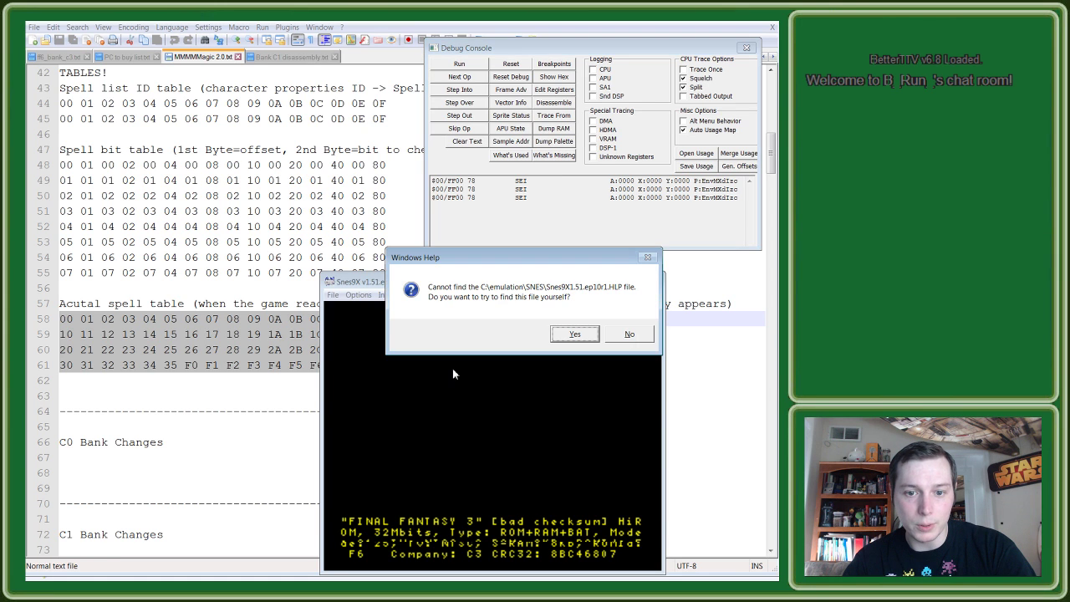
pyautogui.click(575, 334)
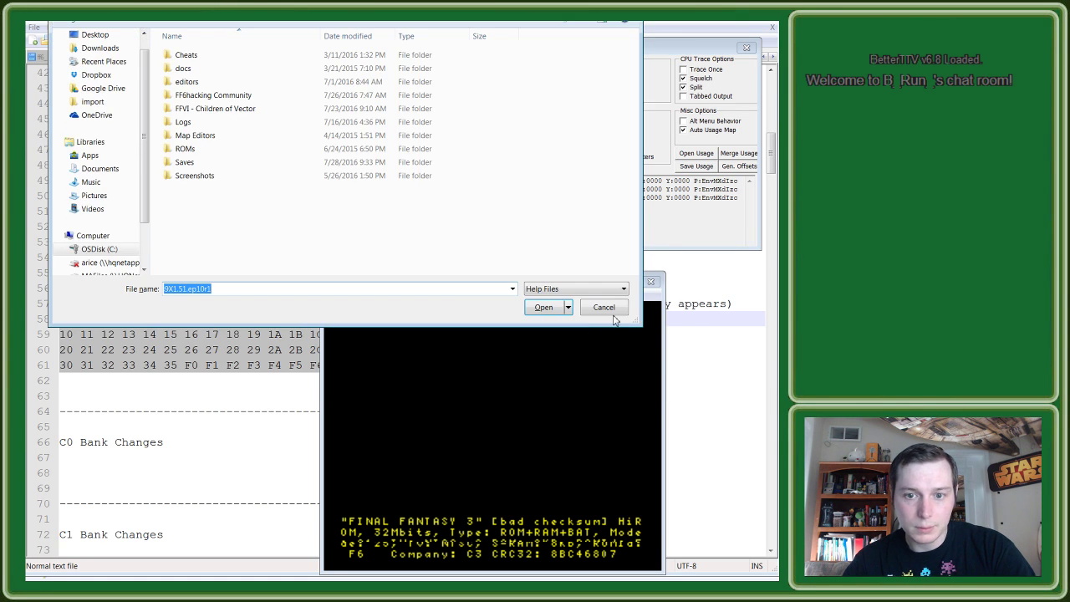
pyautogui.click(608, 310)
pyautogui.click(622, 339)
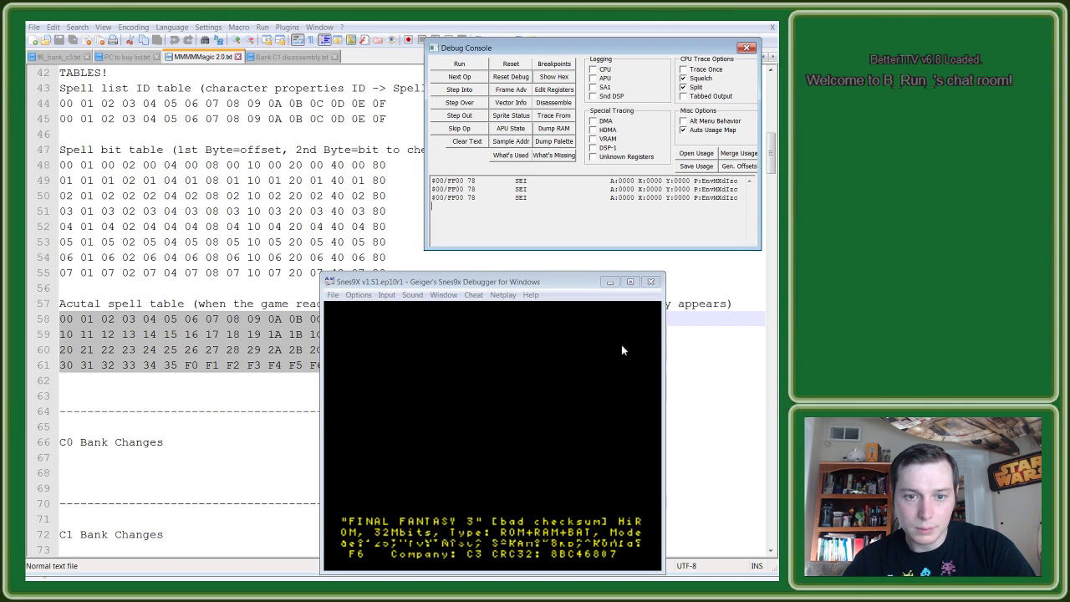
# Step: Reload MMMMMagic.smc via File > Load Game and load its saved state with F1
pyautogui.click(333, 295)
pyautogui.click(283, 309)
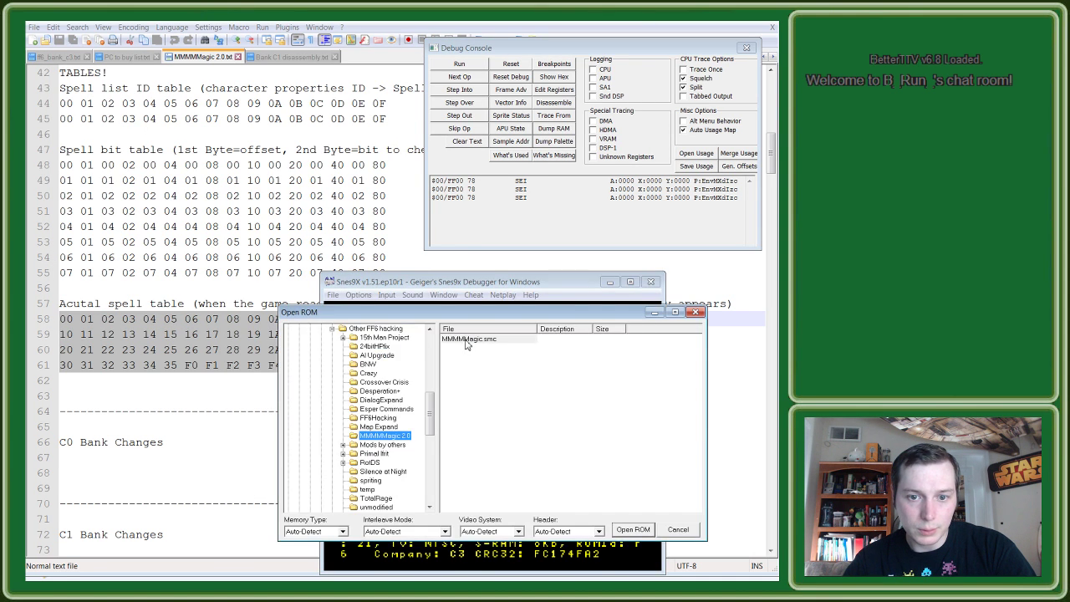
pyautogui.doubleClick(466, 340)
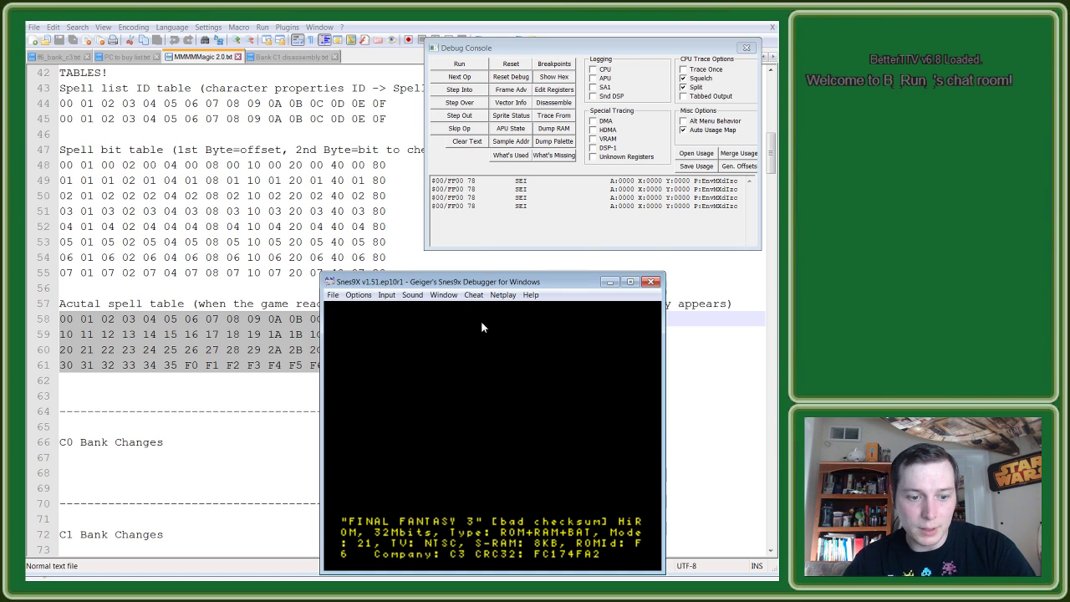
pyautogui.press('F1')
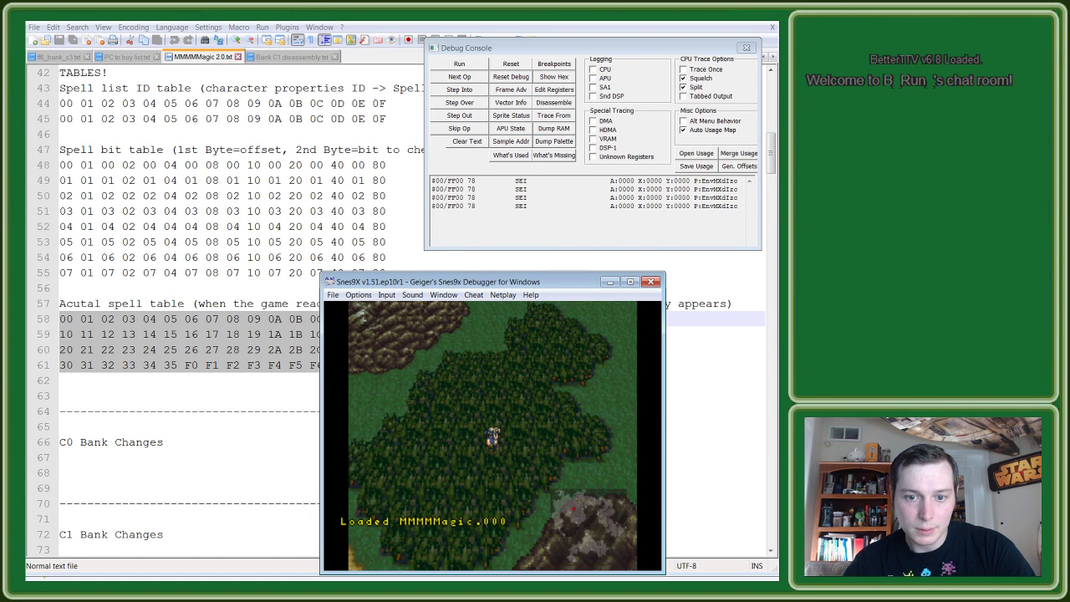
# Step: View the spell learning rates of Terra's Siren esper in the game menu
pyautogui.press('d')
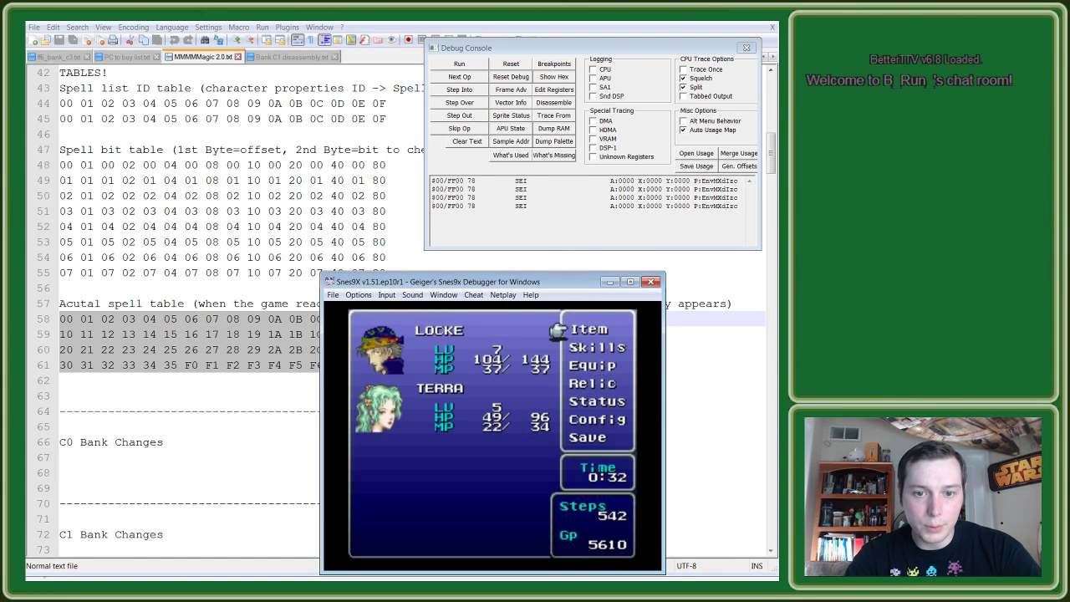
pyautogui.press('Down')
pyautogui.press('v')
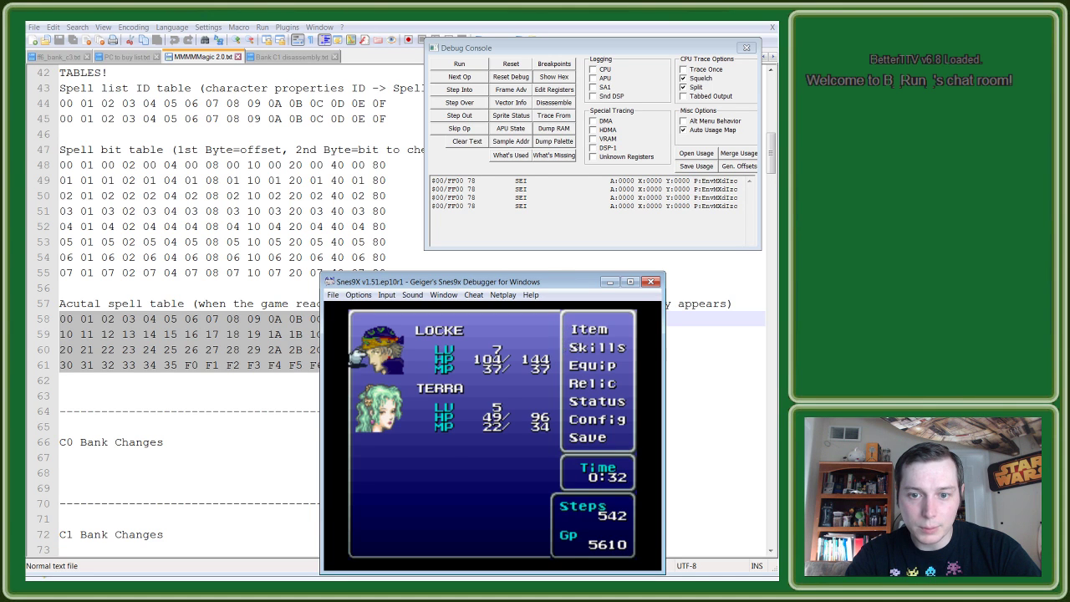
pyautogui.press('Down')
pyautogui.press('v')
pyautogui.press('v')
pyautogui.press('Down')
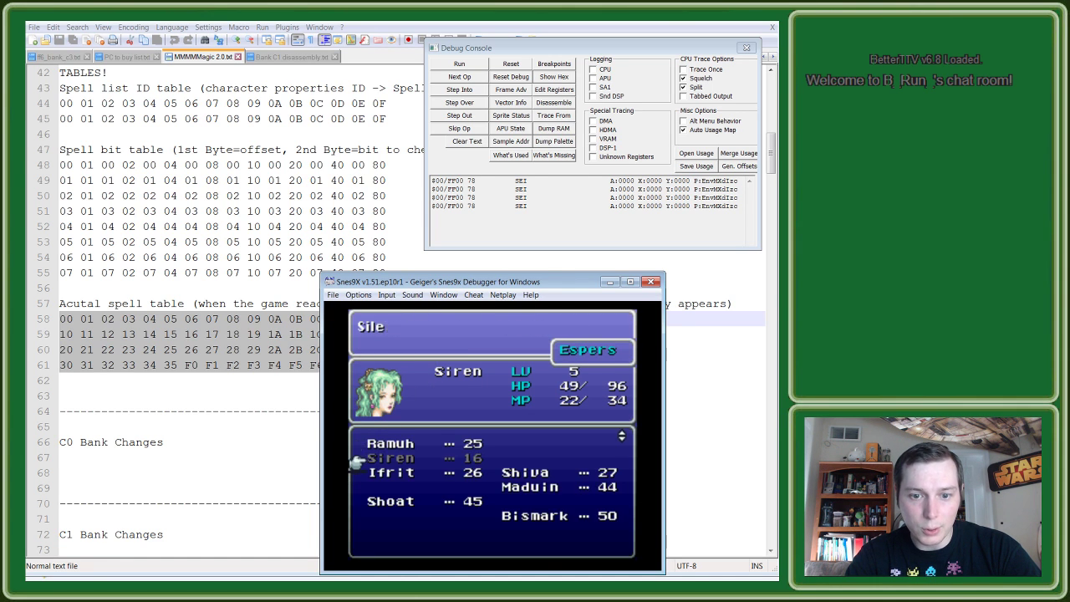
pyautogui.press('v')
pyautogui.press('c')
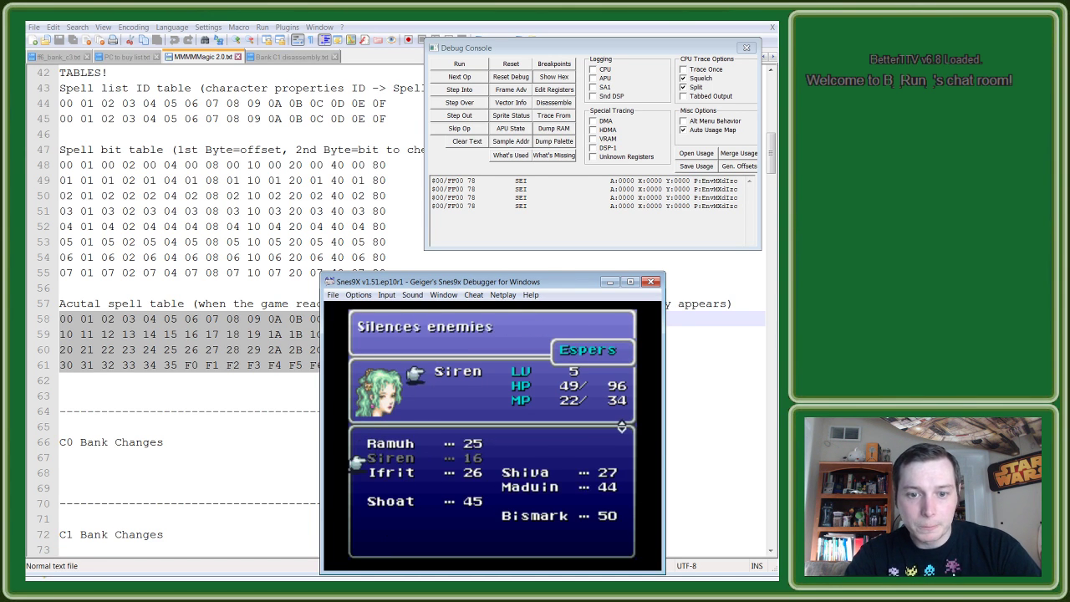
pyautogui.press('v')
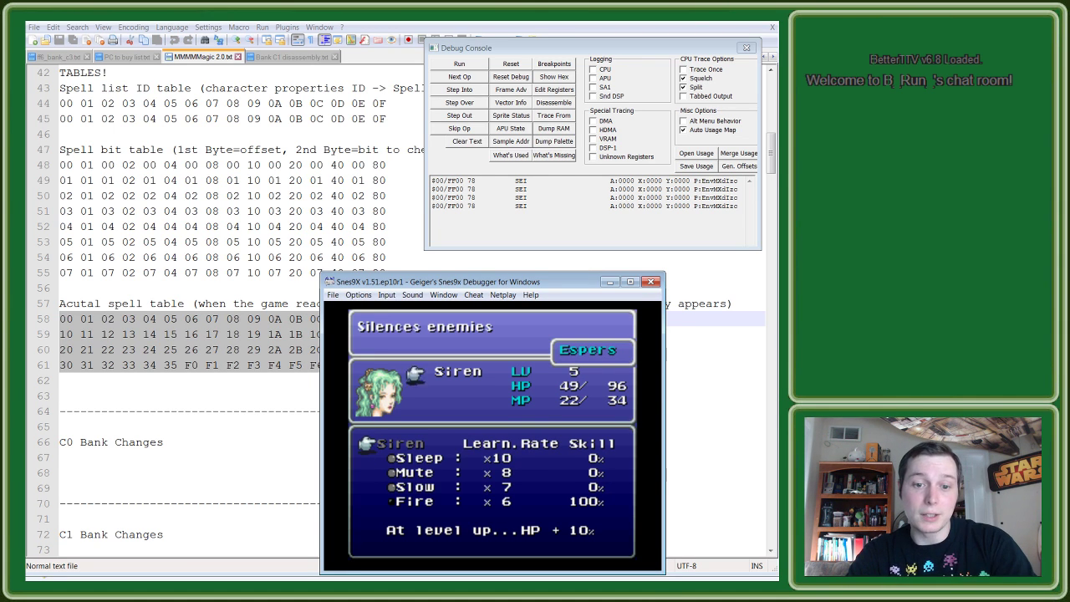
pyautogui.press('c')
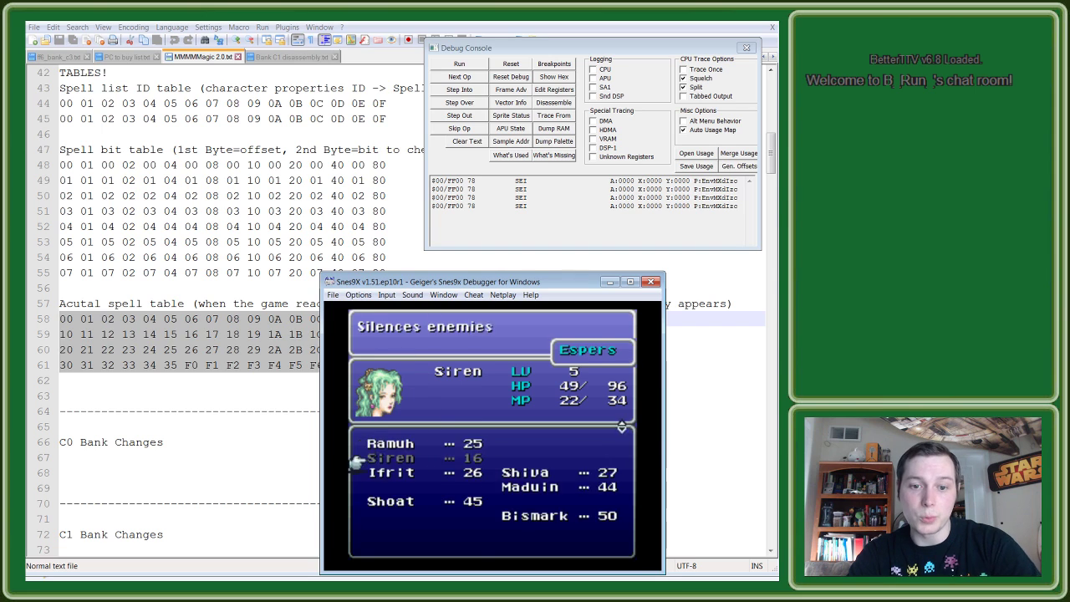
pyautogui.press('c')
# Step: Browse Terra's known magic list, checking the Cure and Poison spells
pyautogui.press('Down')
pyautogui.press('c')
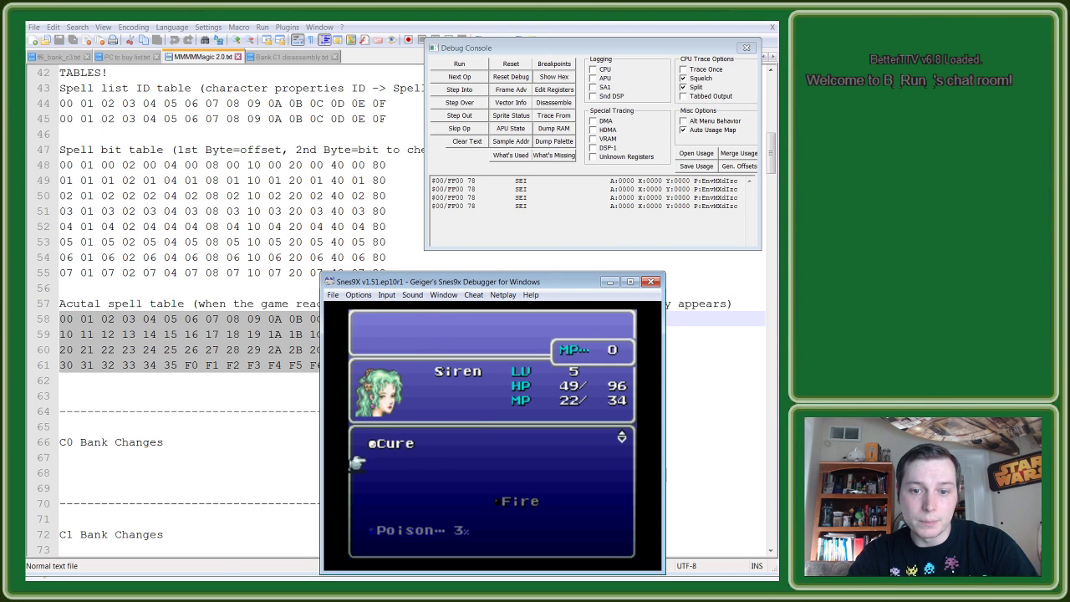
pyautogui.press('Down')
pyautogui.press('Down')
pyautogui.press('Down')
pyautogui.press('Down')
pyautogui.press('Up')
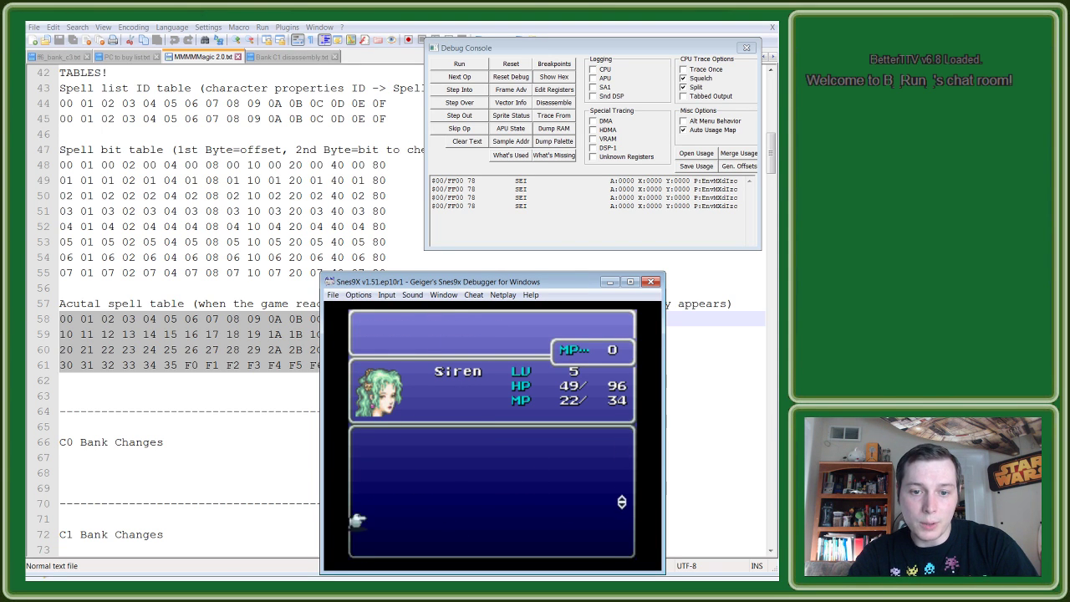
pyautogui.press('Up')
pyautogui.press('Up')
pyautogui.press('Up')
pyautogui.press('Down')
pyautogui.press('Up')
pyautogui.press('Up')
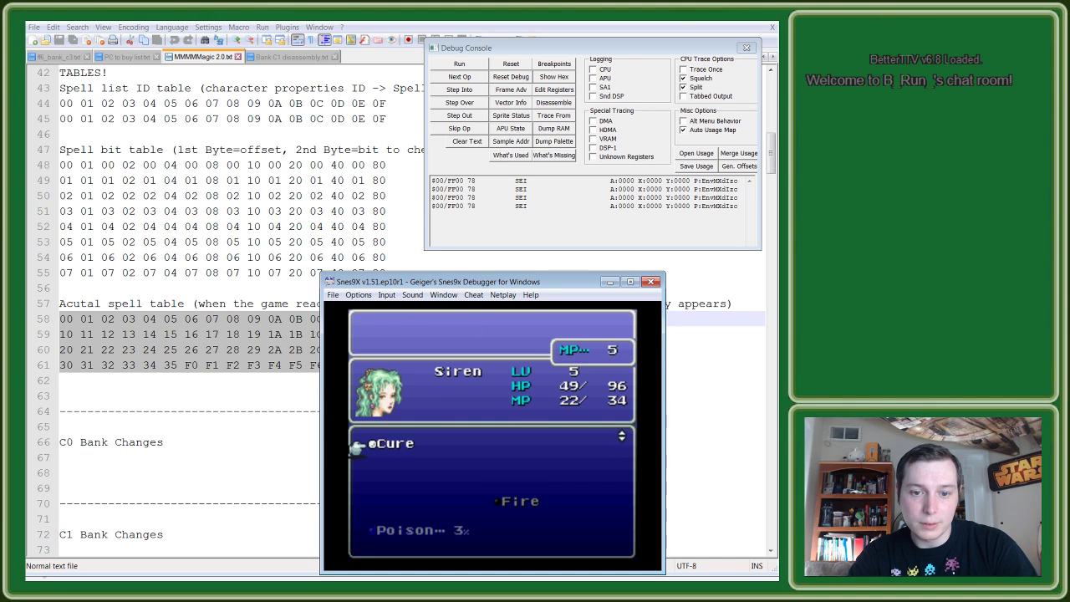
pyautogui.press('Down')
pyautogui.press('Down')
pyautogui.press('Down')
pyautogui.press('Up')
pyautogui.press('Down')
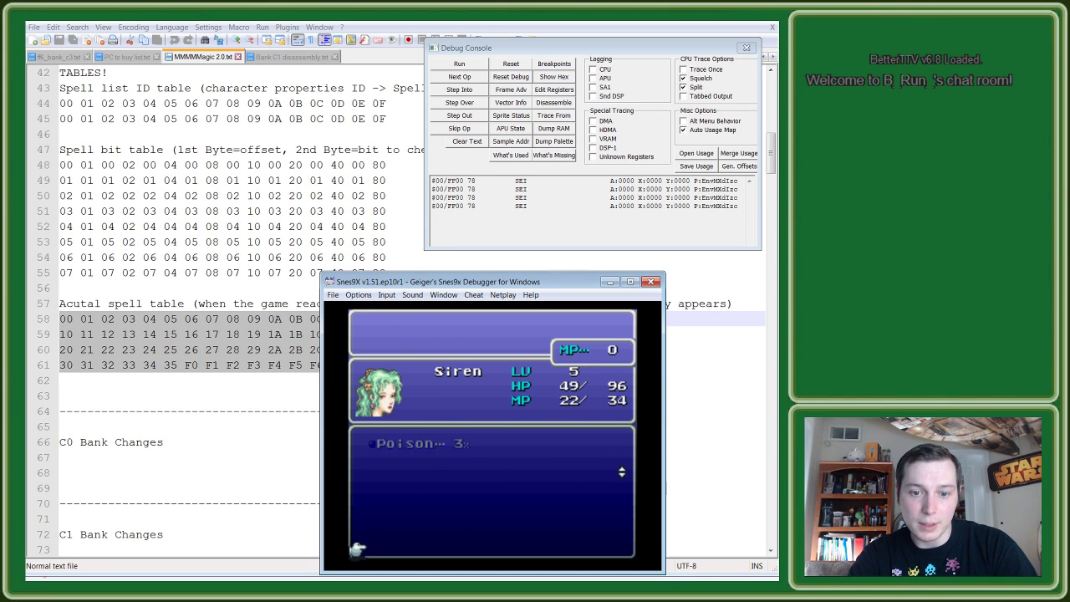
pyautogui.press('Down')
pyautogui.press('Up')
pyautogui.press('Up')
pyautogui.press('Up')
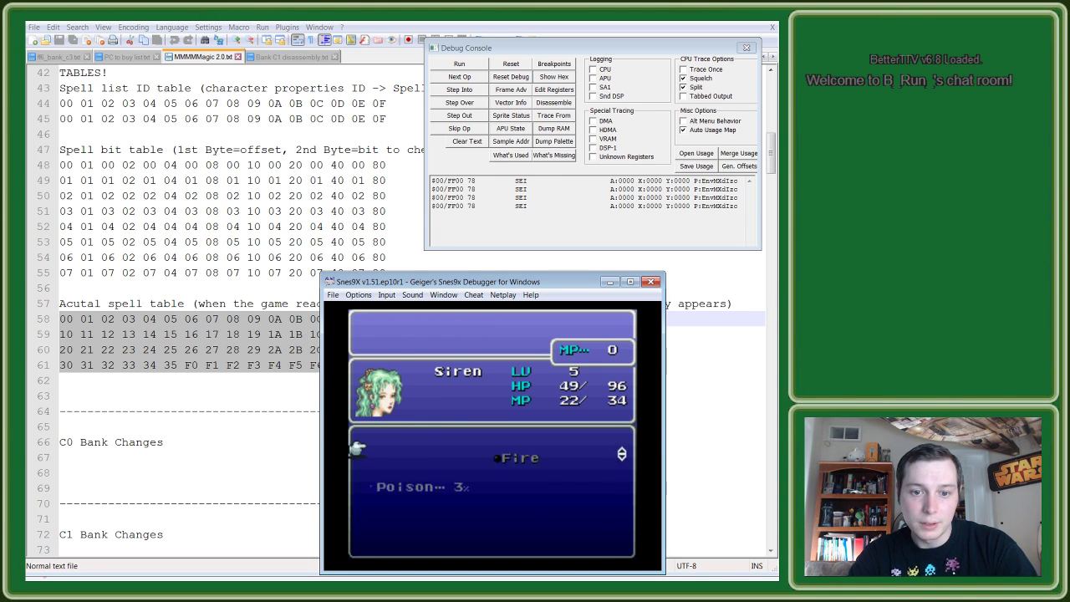
pyautogui.press('c')
pyautogui.press('Up')
# Step: Recheck Siren's esper details, then close the menu back to the map
pyautogui.press('v')
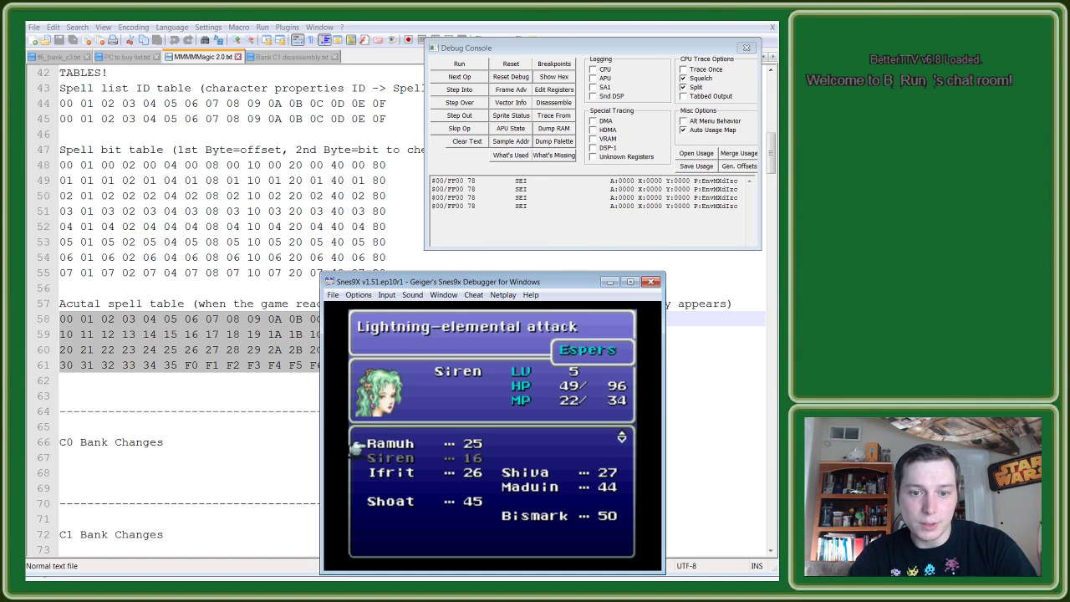
pyautogui.press('Down')
pyautogui.press('v')
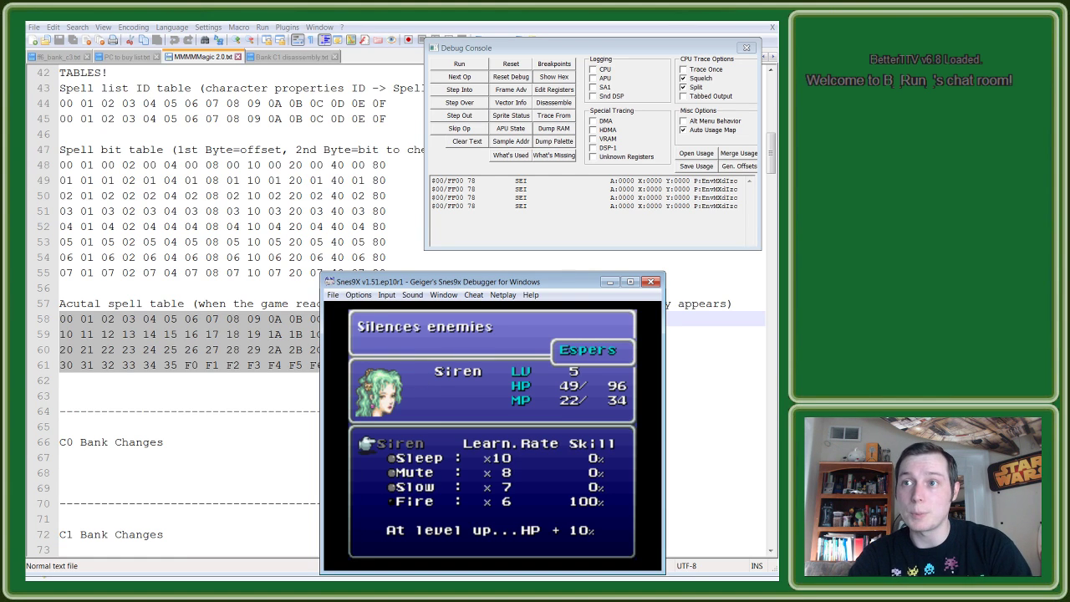
pyautogui.press('c')
pyautogui.press('c')
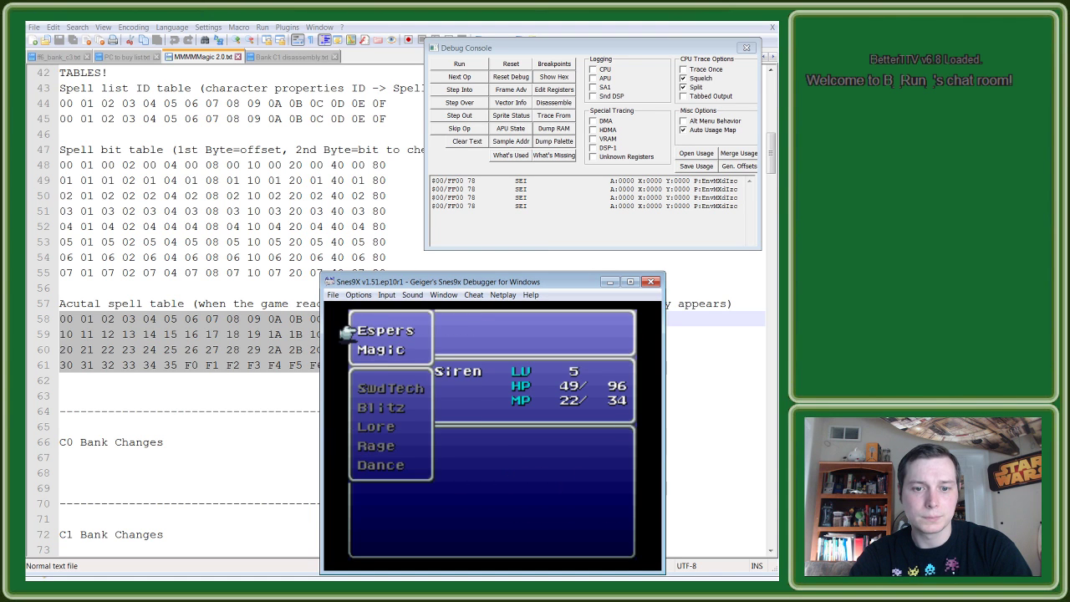
pyautogui.press('c')
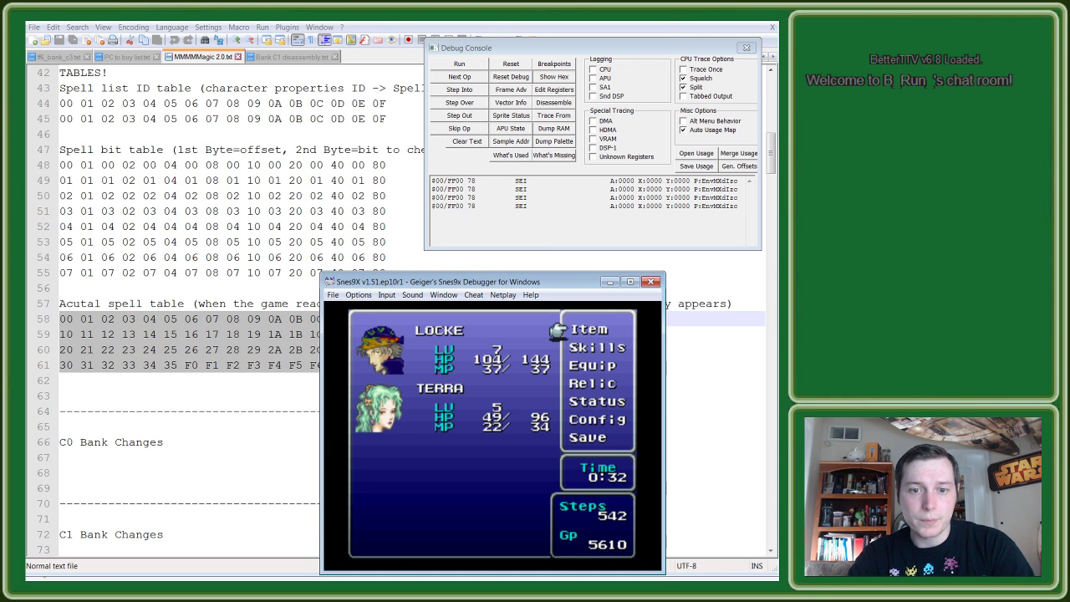
pyautogui.press('c')
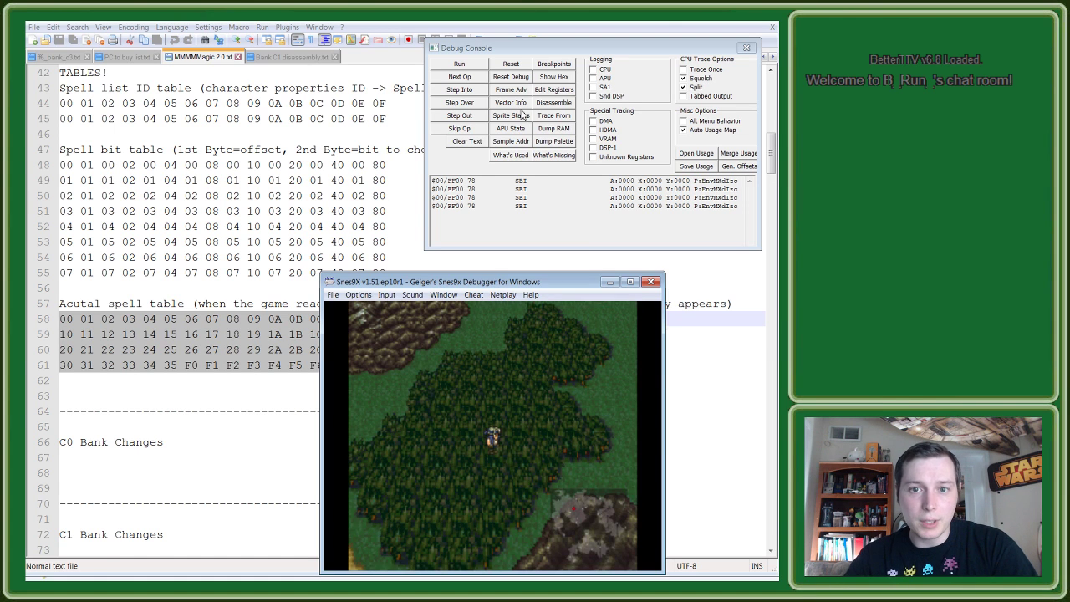
# Step: Scroll the MMMMMagic notes and mark the line for address C2/5E6E
pyautogui.click(163, 390)
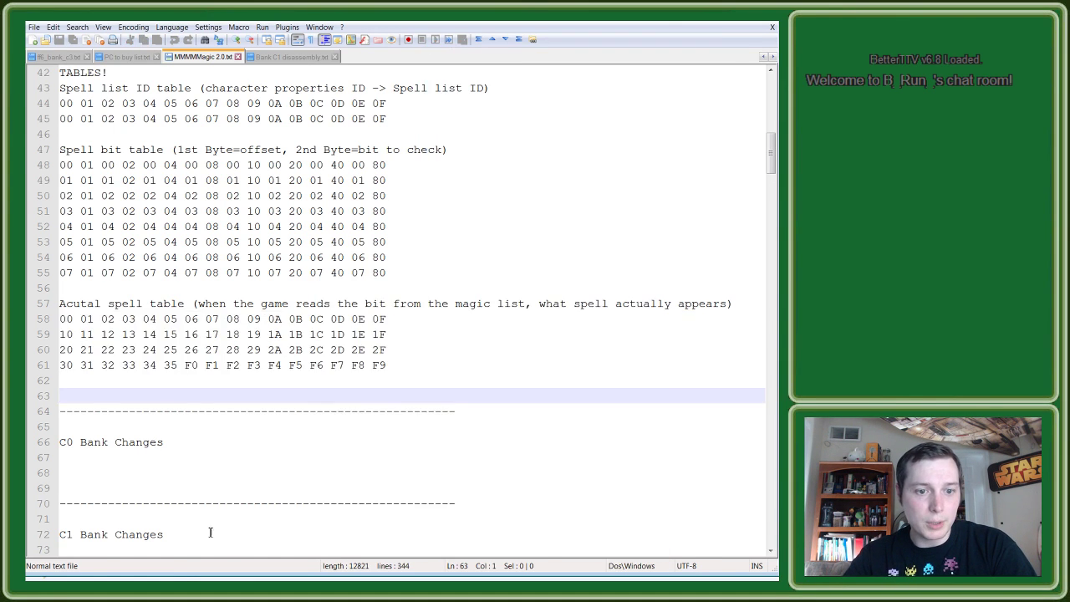
pyautogui.scroll(-6, 209, 527)
pyautogui.scroll(-8, 150, 430)
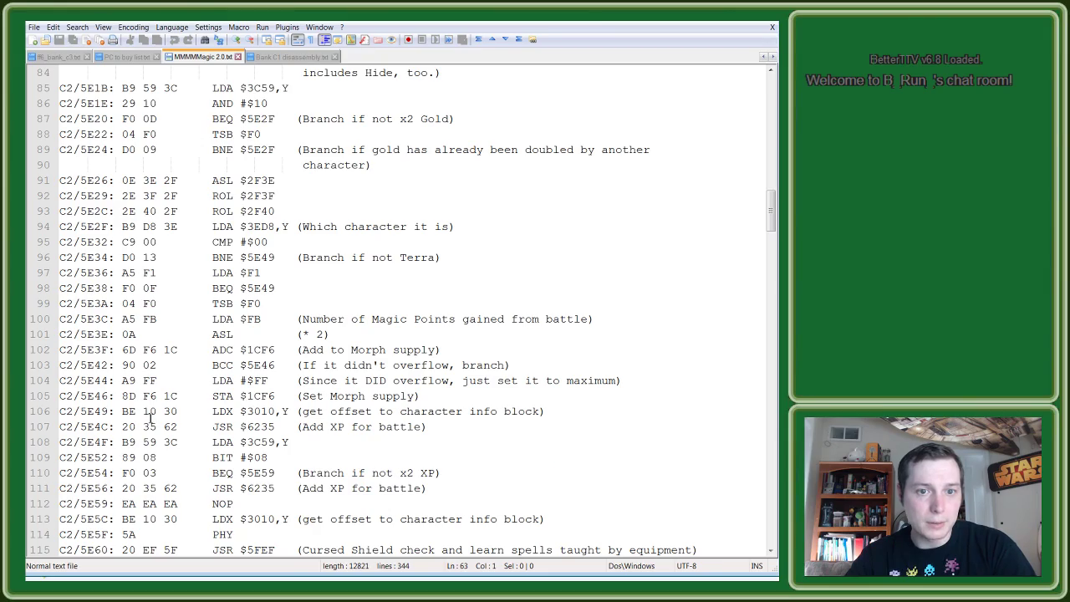
pyautogui.scroll(-8, 150, 420)
pyautogui.scroll(-13, 148, 415)
pyautogui.scroll(-5, 146, 409)
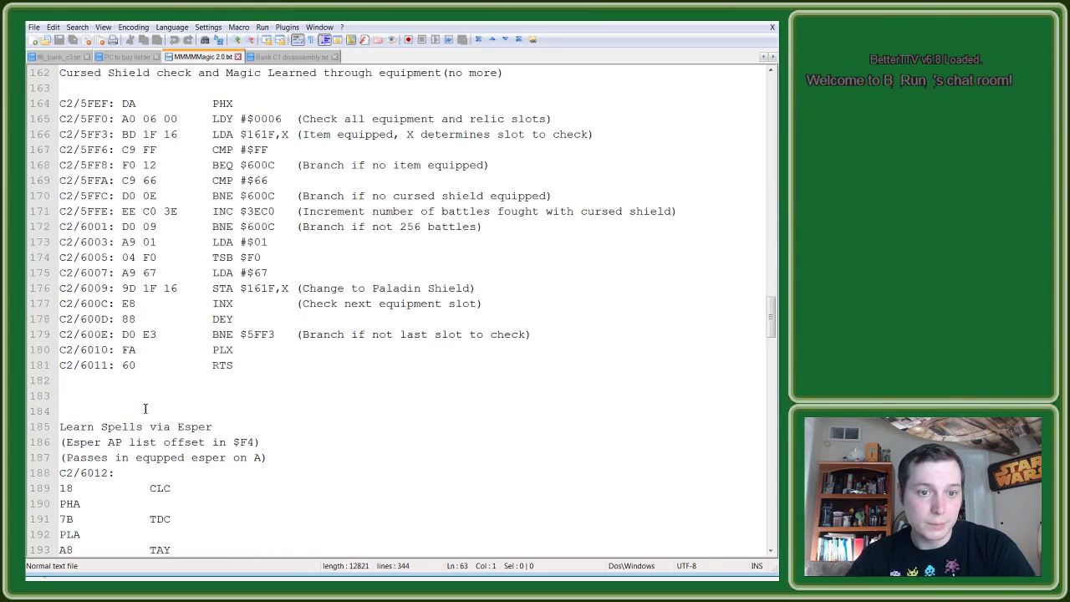
pyautogui.scroll(-6, 144, 408)
pyautogui.scroll(12, 144, 408)
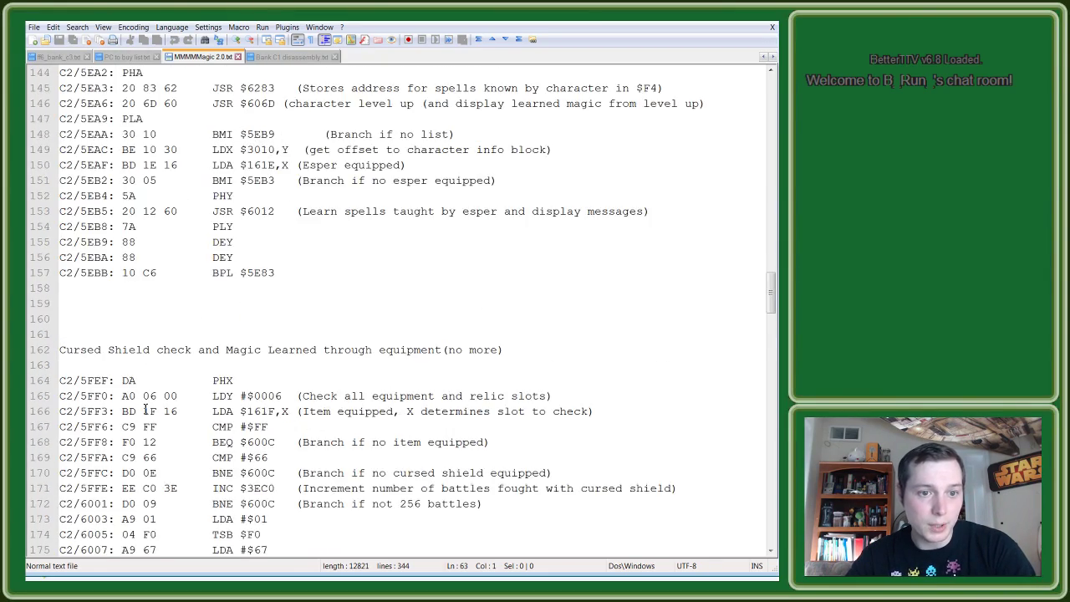
pyautogui.scroll(8, 145, 410)
pyautogui.scroll(2, 145, 410)
pyautogui.scroll(2, 145, 409)
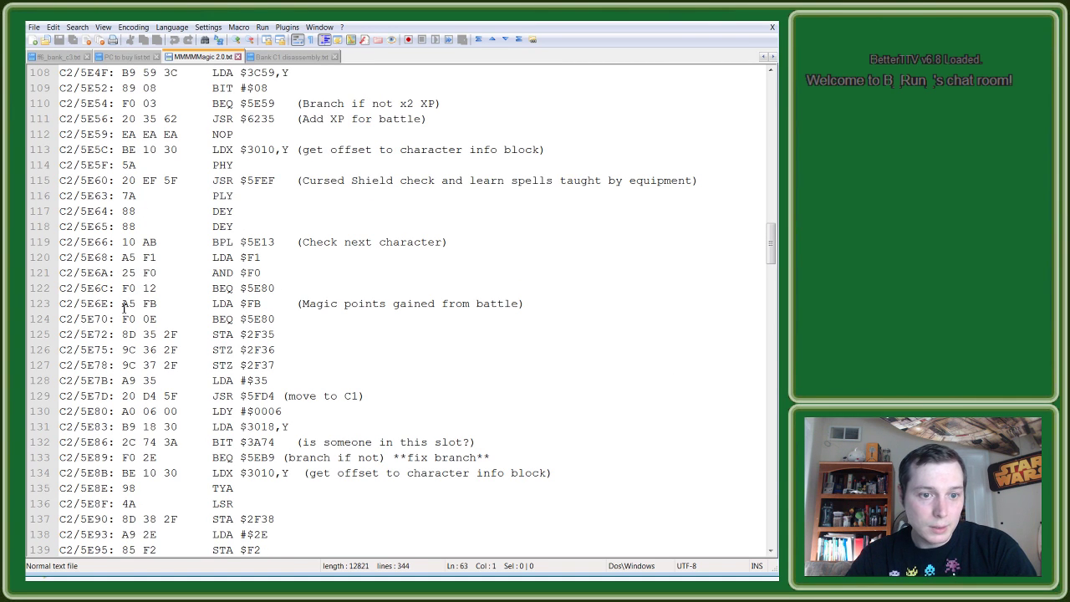
pyautogui.moveTo(109, 305); pyautogui.dragTo(122, 305)
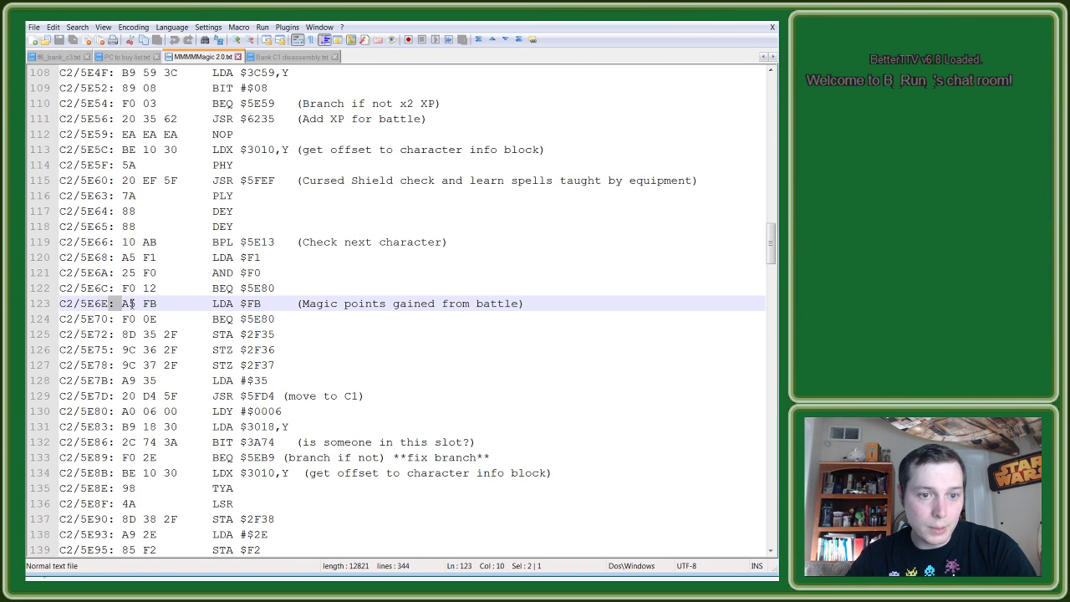
# Step: Select '6012' in the C2/6012 Learn Spells via Esper routine and return to the debugger
pyautogui.scroll(2, 219, 311)
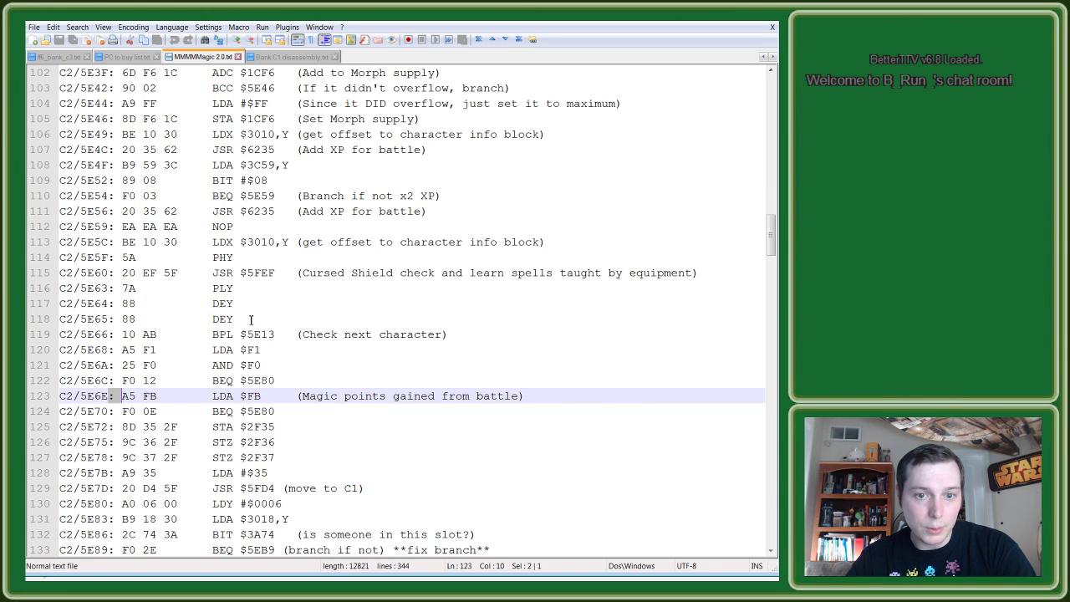
pyautogui.scroll(2, 253, 324)
pyautogui.scroll(-6, 254, 333)
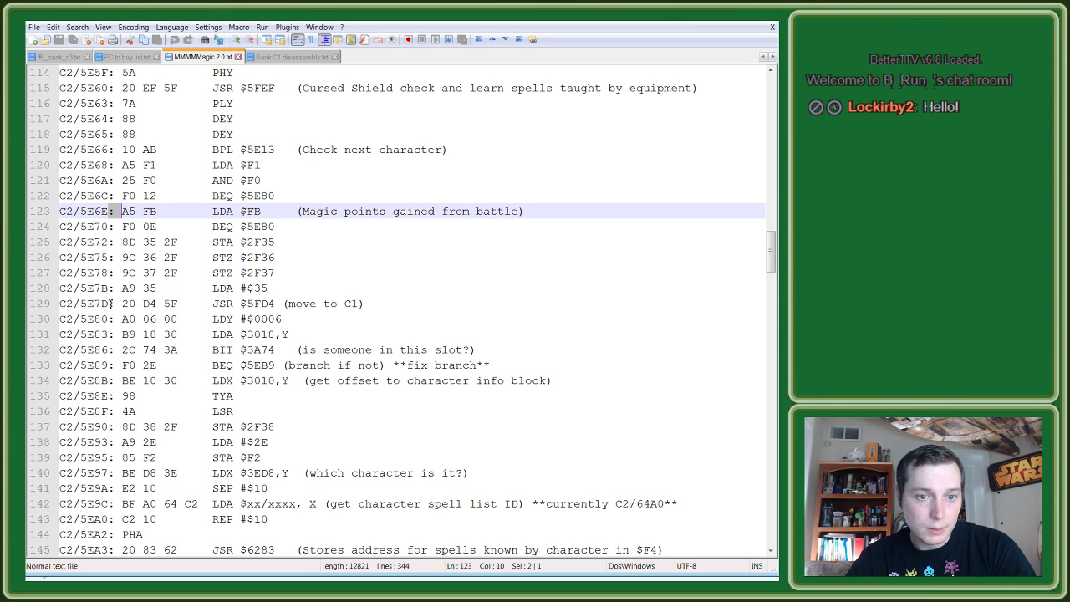
pyautogui.scroll(-4, 116, 357)
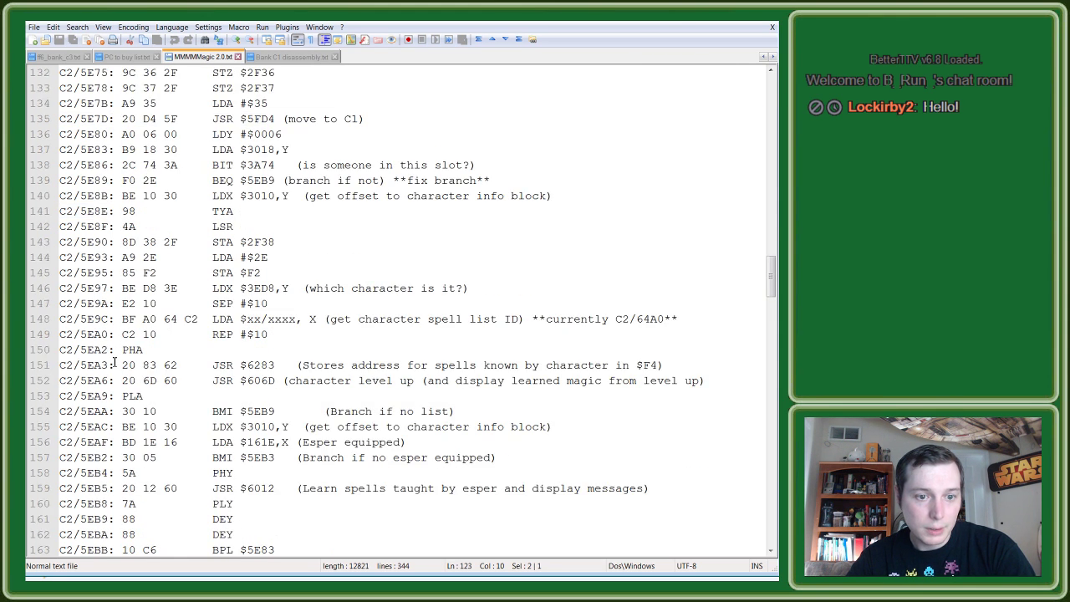
pyautogui.scroll(-12, 115, 360)
pyautogui.scroll(2, 113, 361)
pyautogui.scroll(-8, 87, 167)
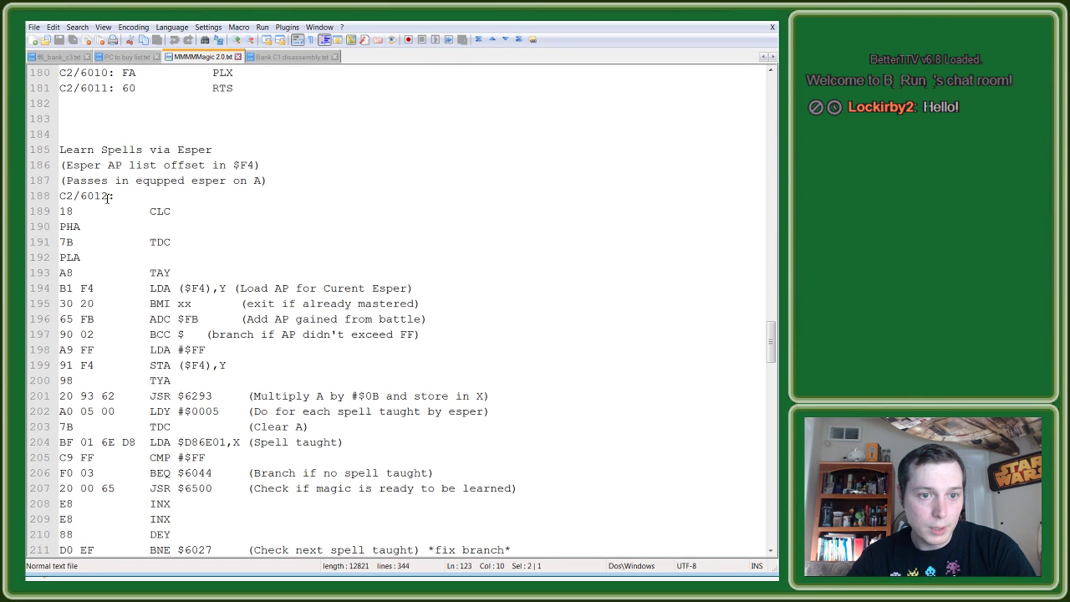
pyautogui.moveTo(107, 197); pyautogui.dragTo(74, 198)
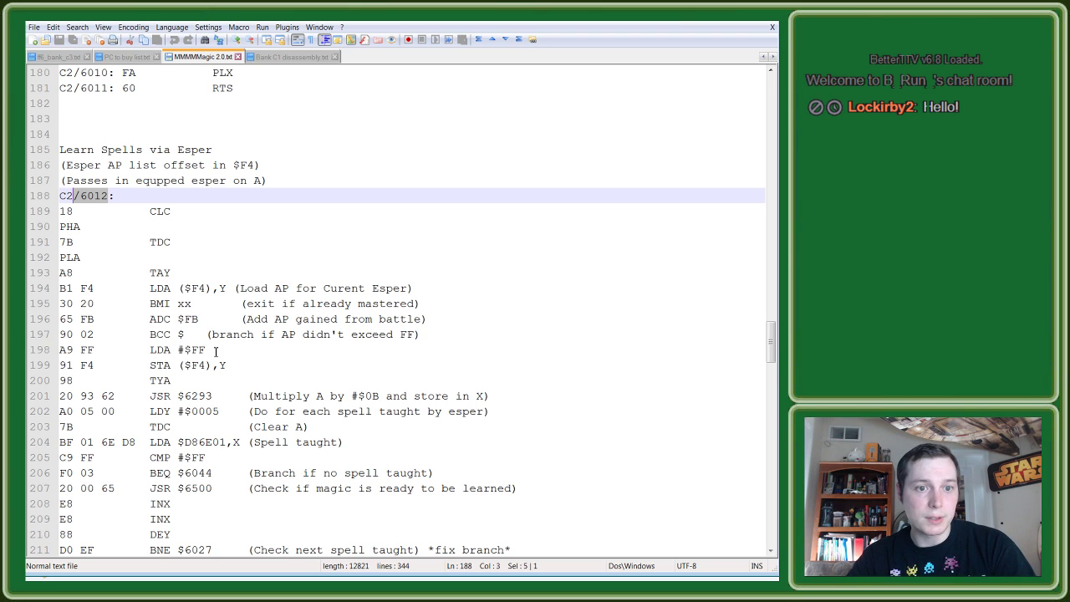
pyautogui.hotkey('alt', 'Tab')
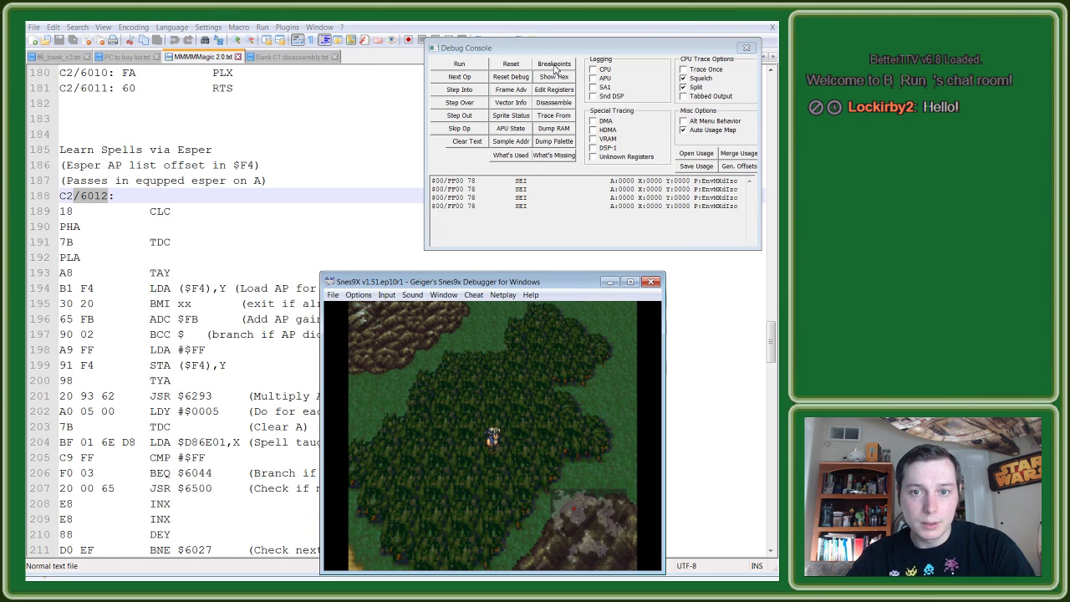
# Step: Add an execution breakpoint at address C26012
pyautogui.click(554, 65)
pyautogui.write('c2')
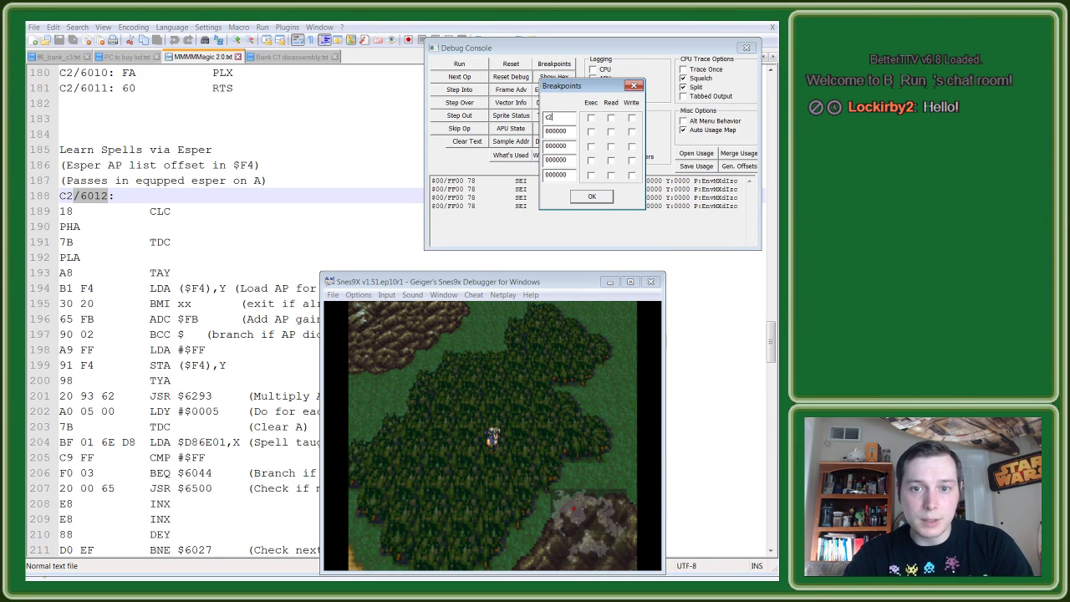
pyautogui.write('6012')
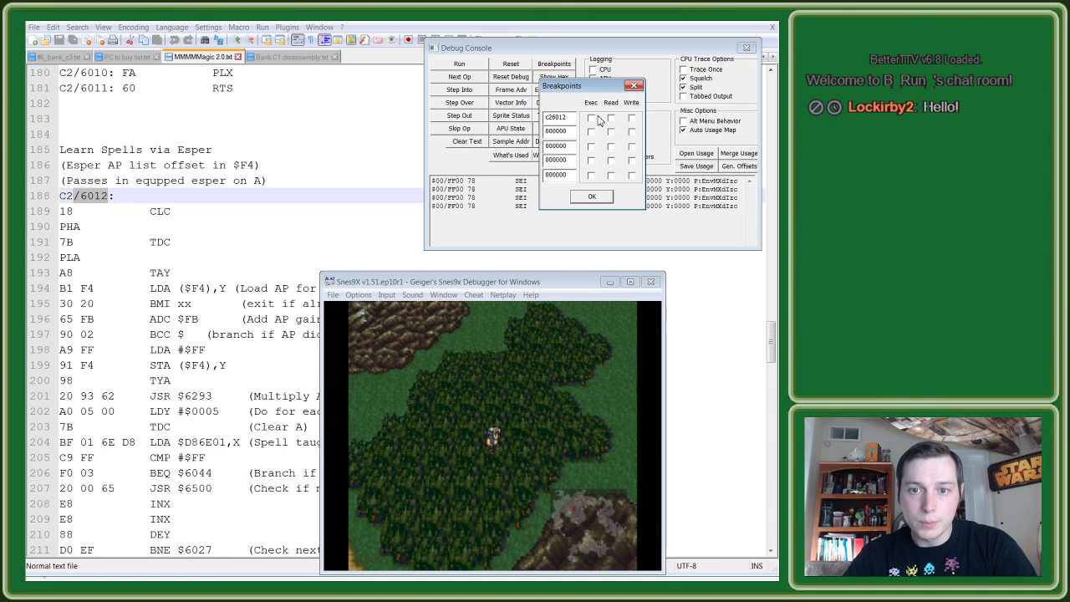
pyautogui.click(591, 118)
pyautogui.click(591, 196)
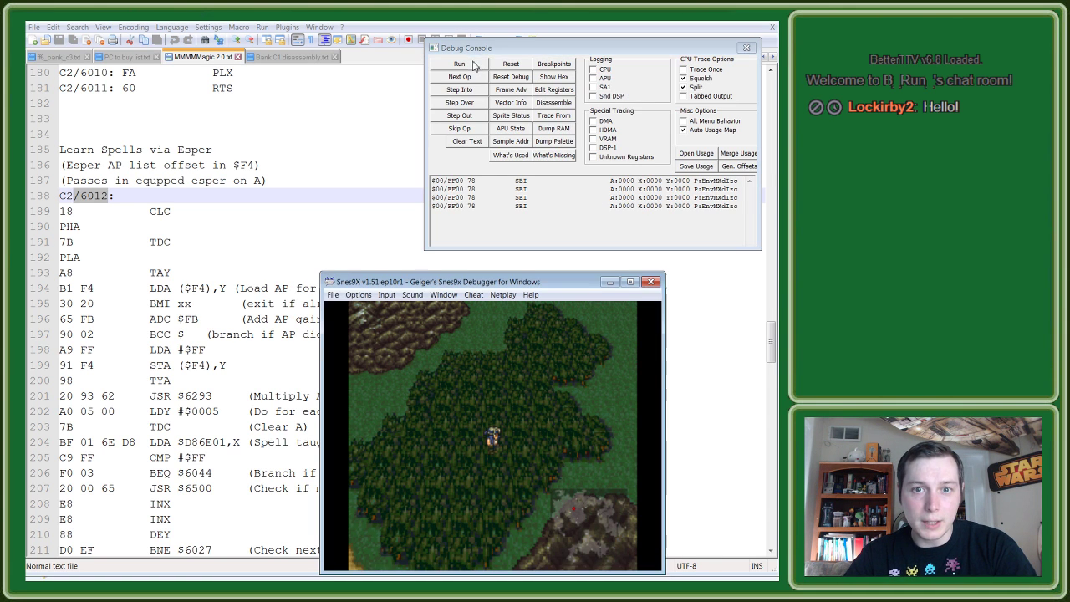
# Step: Walk north across the world map, check the party menu, then walk south
pyautogui.press('Up')
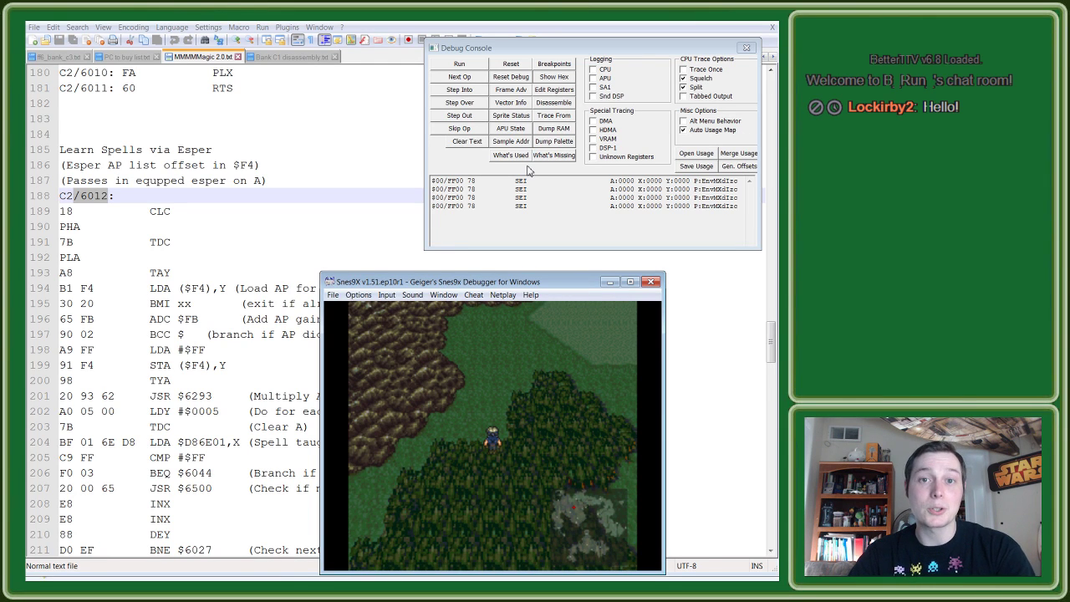
pyautogui.press('Up')
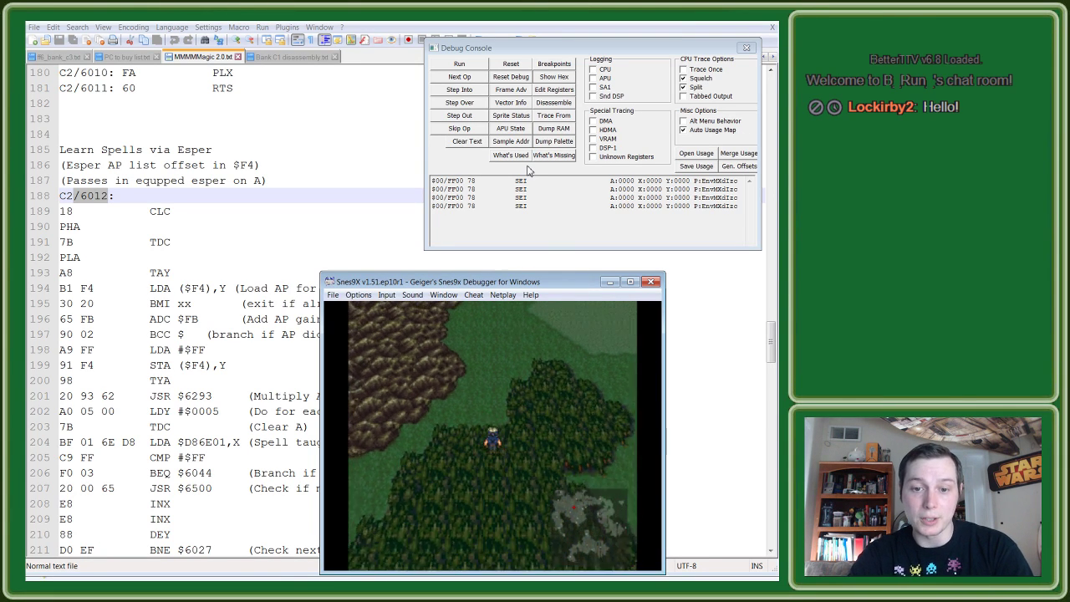
pyautogui.press('Up')
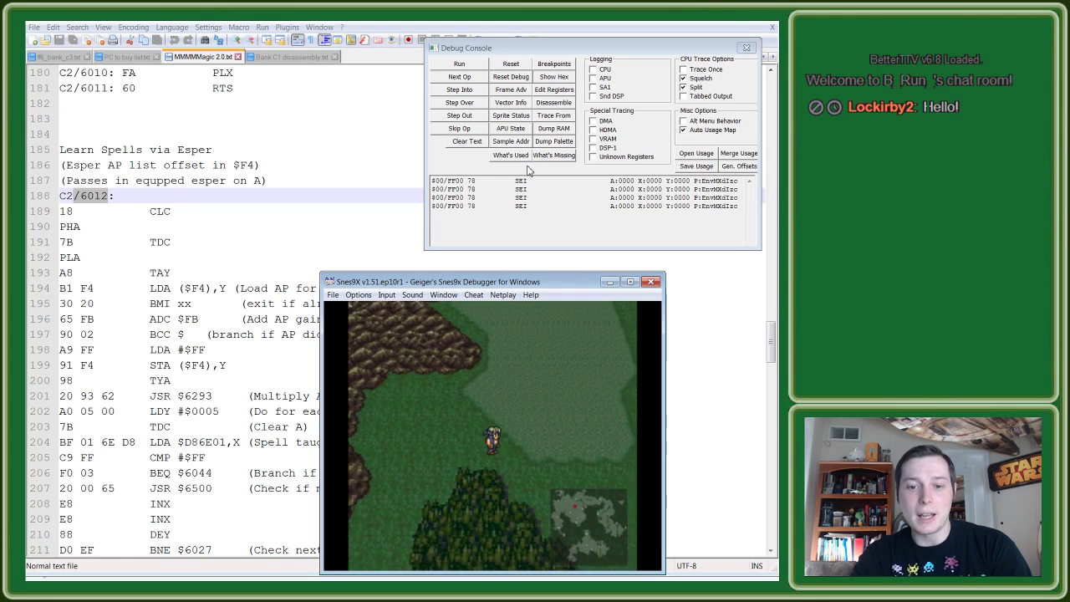
pyautogui.press('Up')
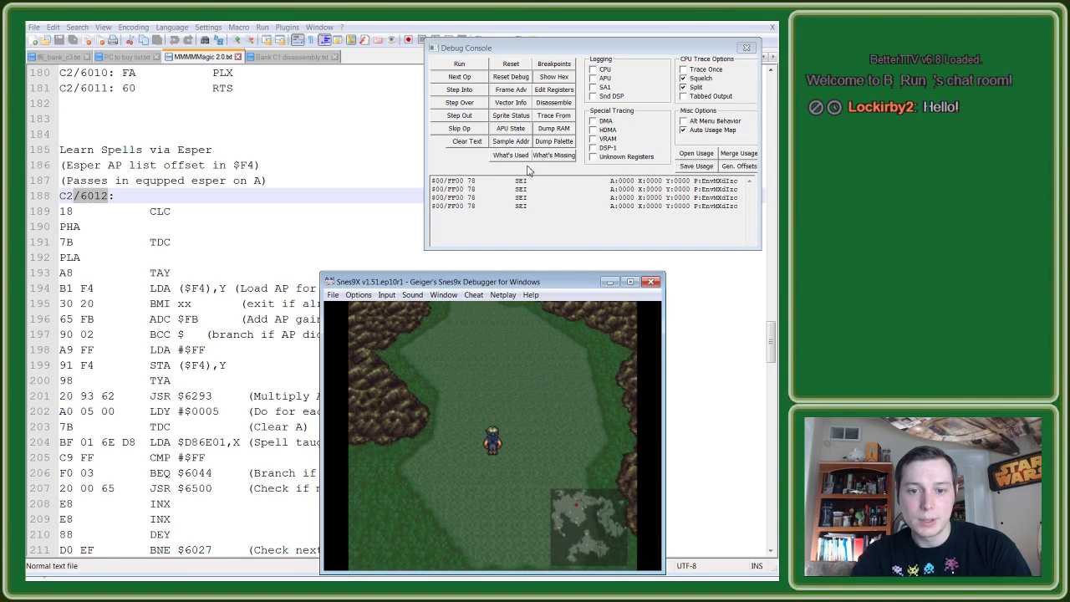
pyautogui.press('d')
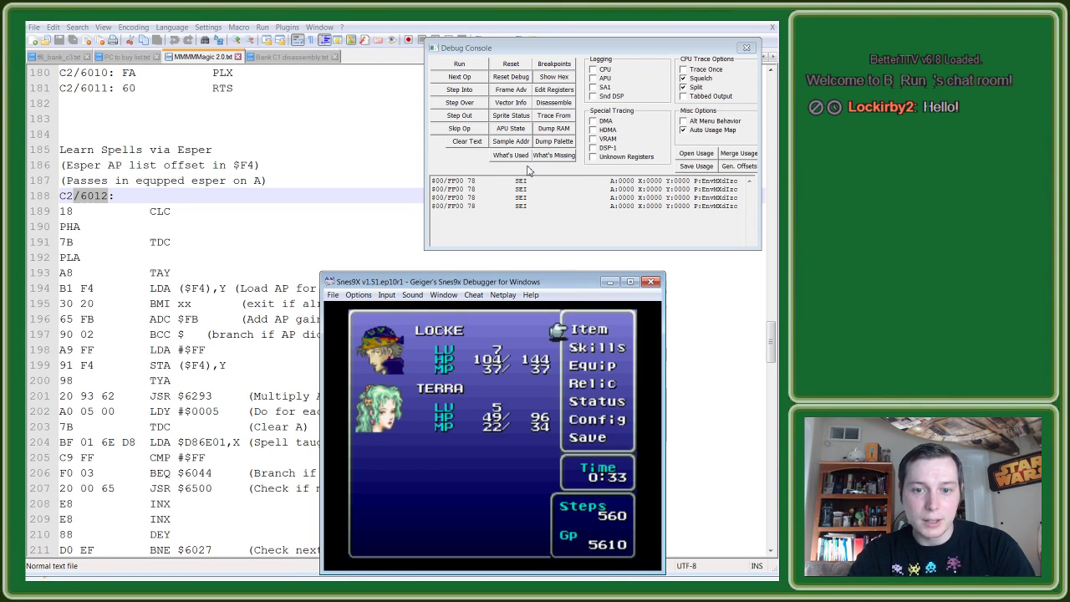
pyautogui.press('c')
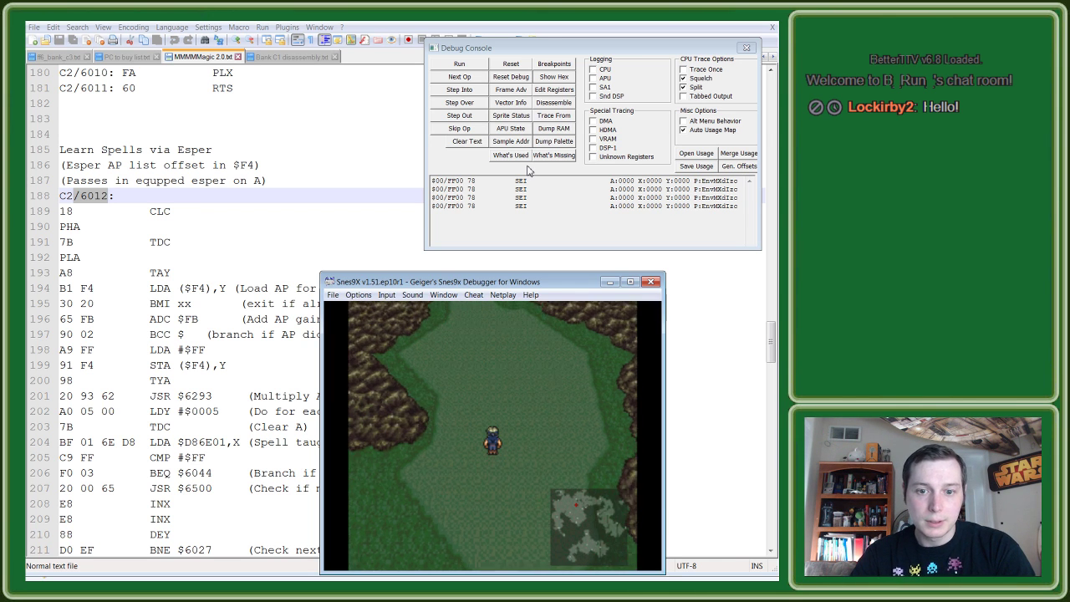
pyautogui.press('Down')
# Step: Fight an encounter with Locke and Terra, reload the MMMMMagic save state, and close the emulator
pyautogui.press('Tab')
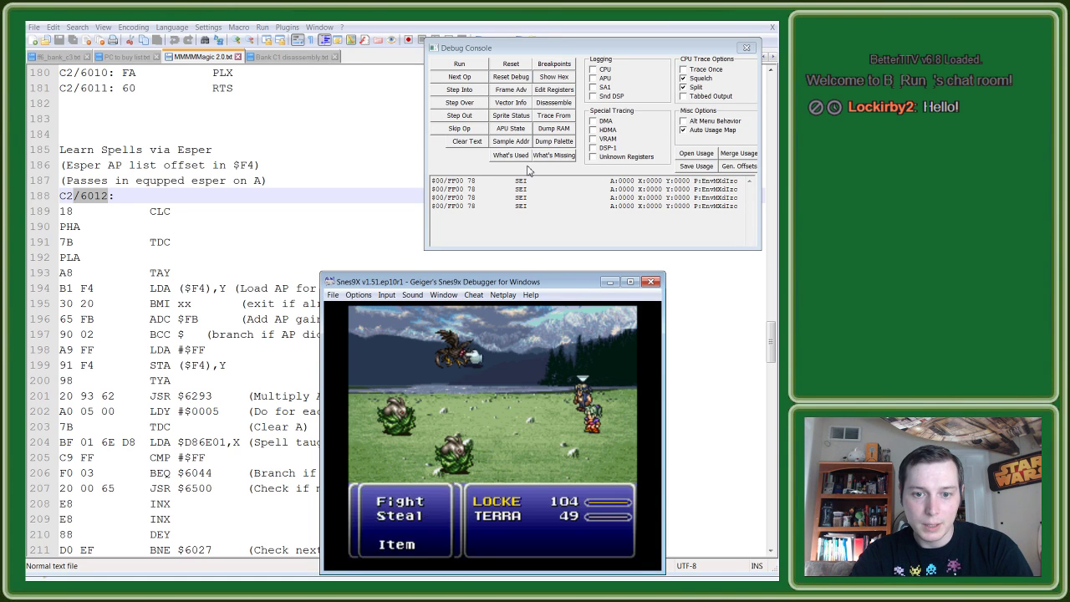
pyautogui.press('v')
pyautogui.press('v')
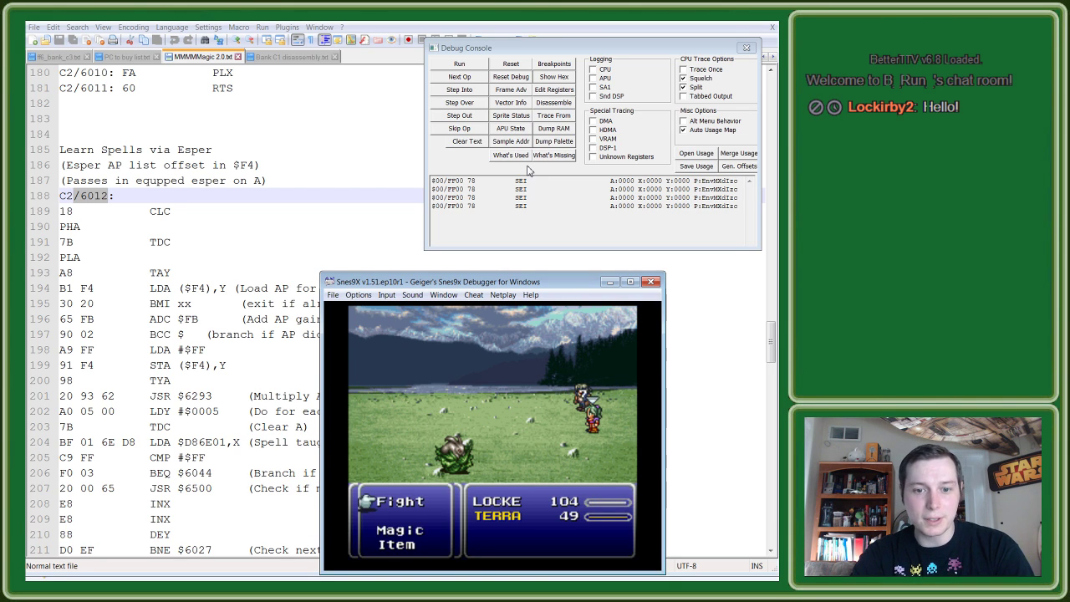
pyautogui.press('v')
pyautogui.press('v')
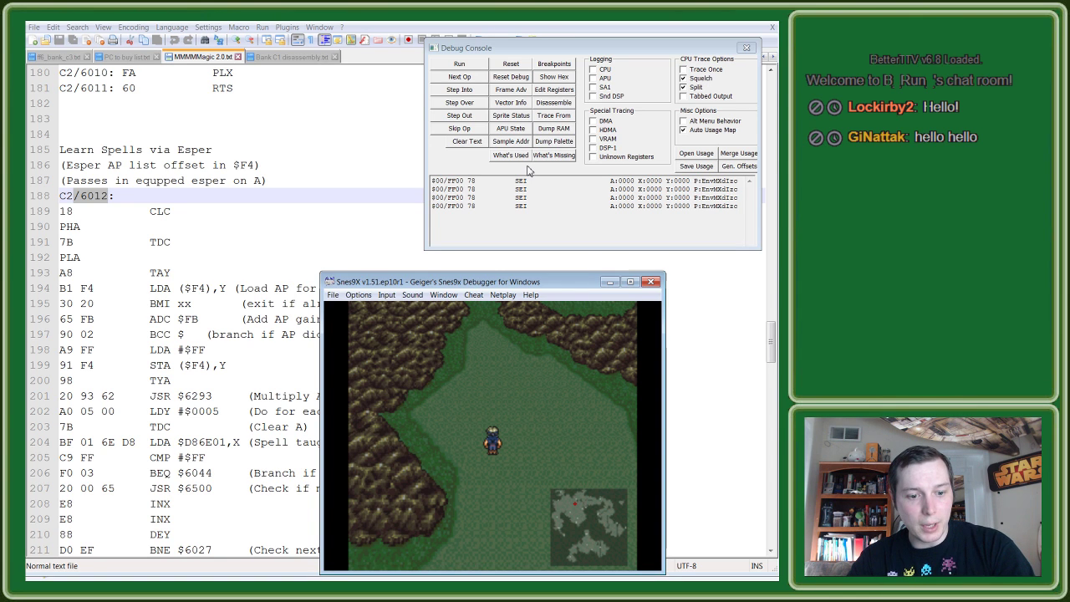
pyautogui.press('F1')
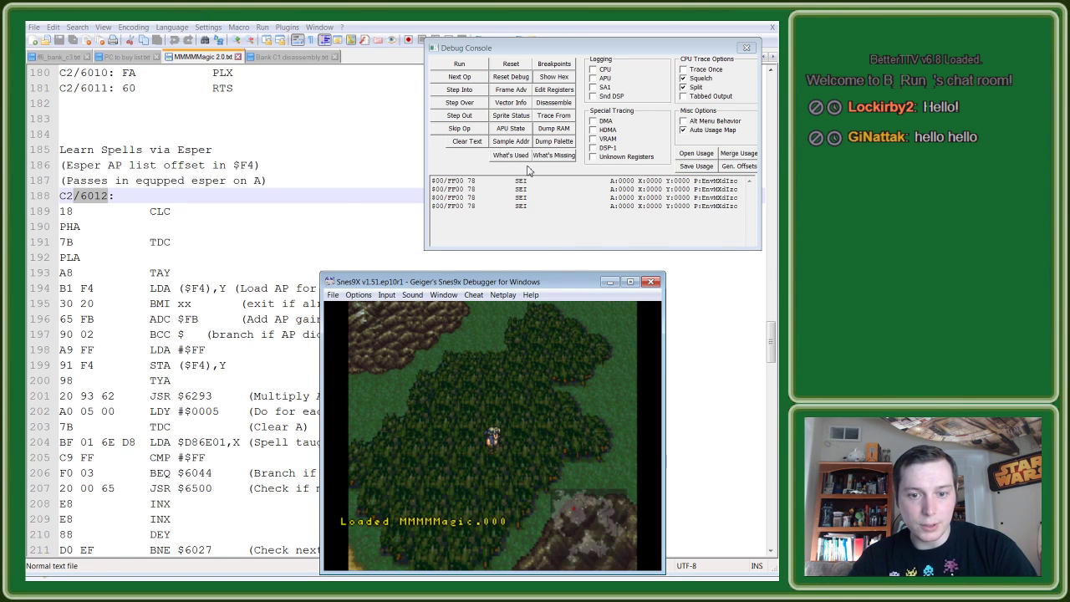
pyautogui.click(650, 281)
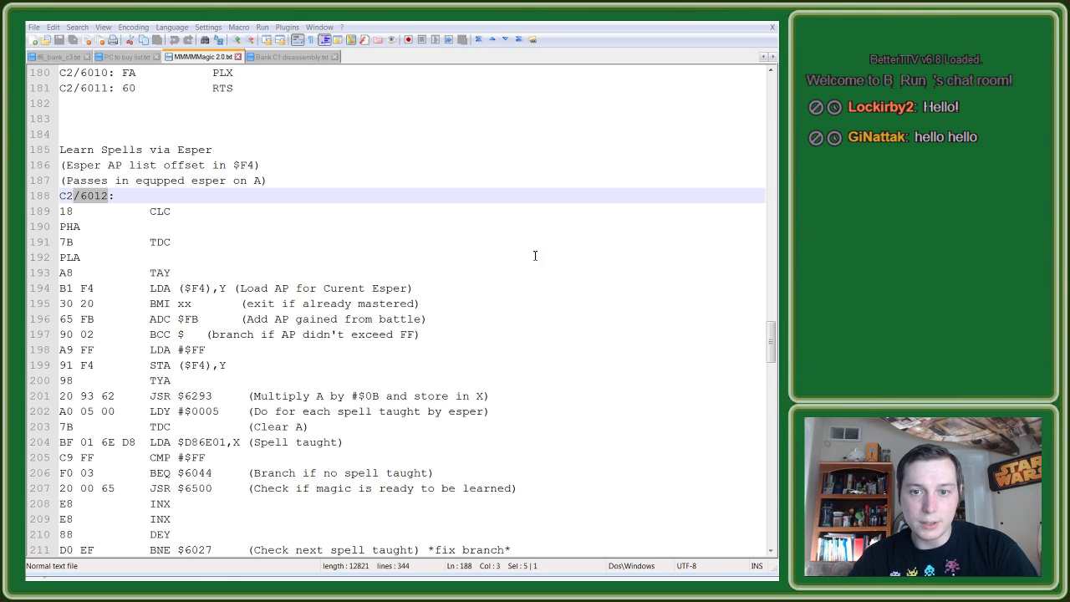
# Step: Open MMMMMagic.smc in HxD from its recent-files list
pyautogui.moveTo(740, 31); pyautogui.dragTo(409, 31)
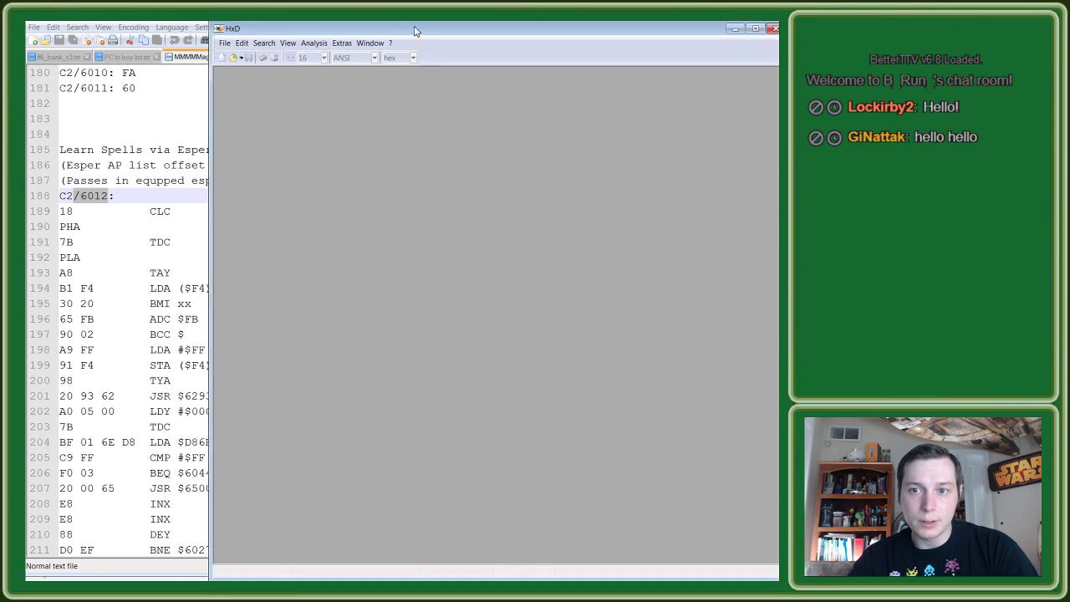
pyautogui.click(228, 56)
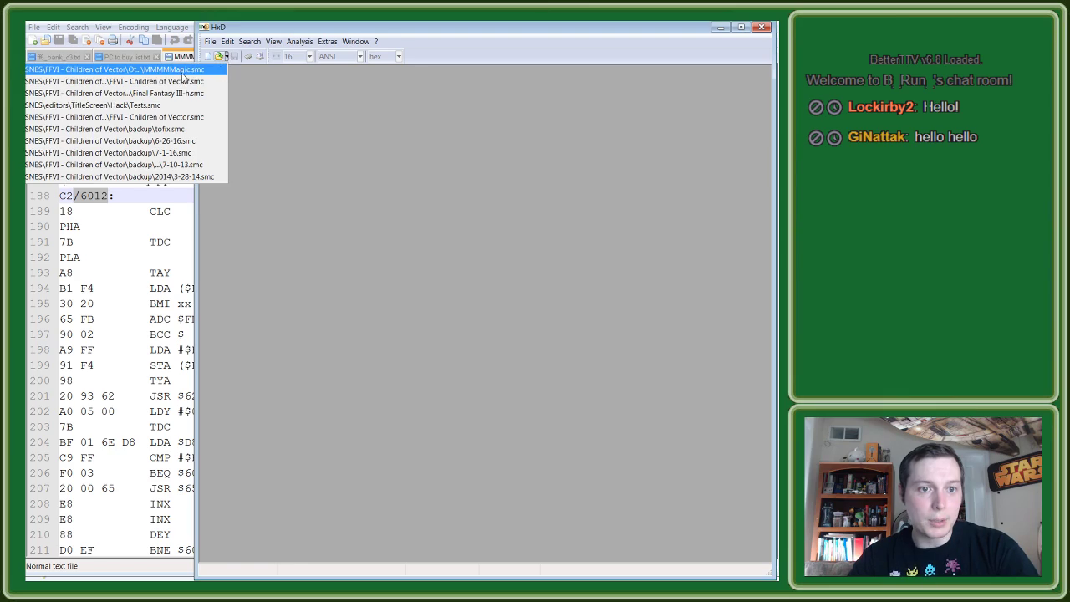
pyautogui.click(149, 70)
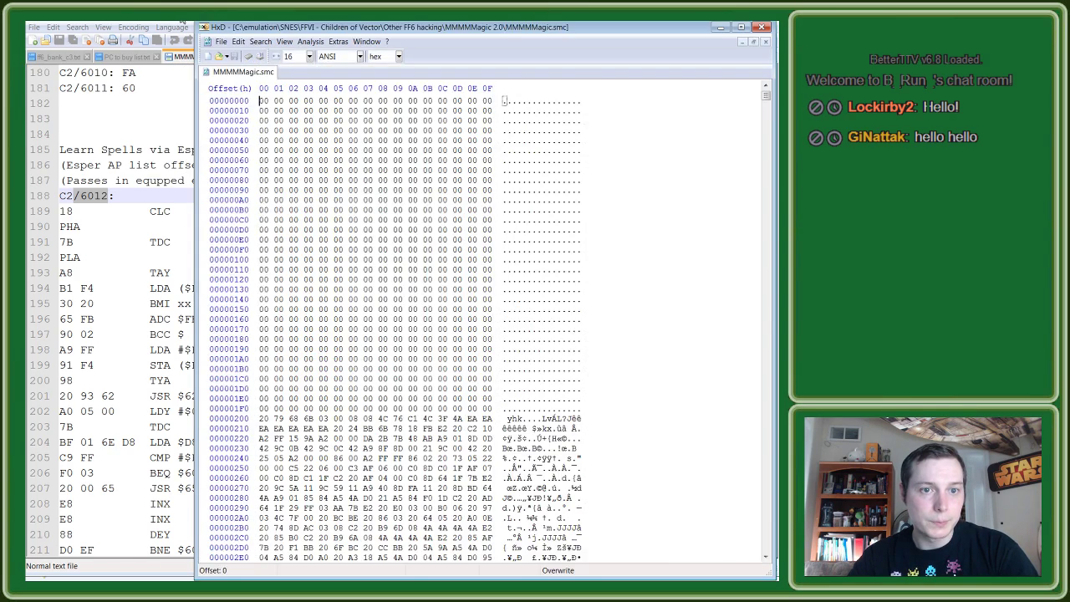
# Step: Return to the Notepad++ notes and scroll up toward the spell tables
pyautogui.click(163, 20)
pyautogui.scroll(10, 232, 210)
pyautogui.scroll(20, 230, 222)
pyautogui.scroll(18, 228, 230)
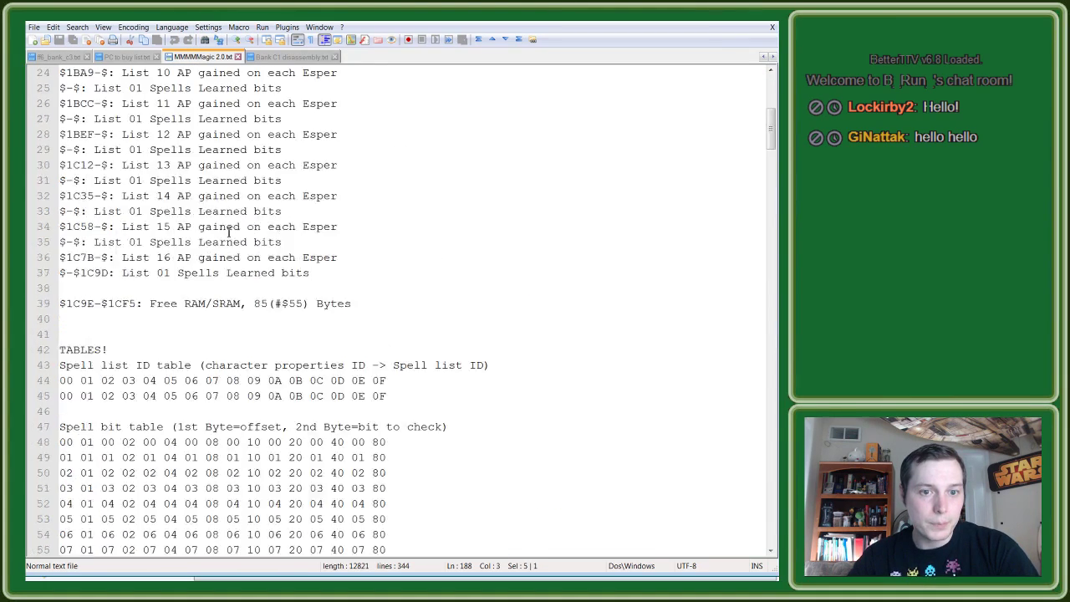
pyautogui.scroll(-8, 192, 250)
pyautogui.scroll(2, 172, 274)
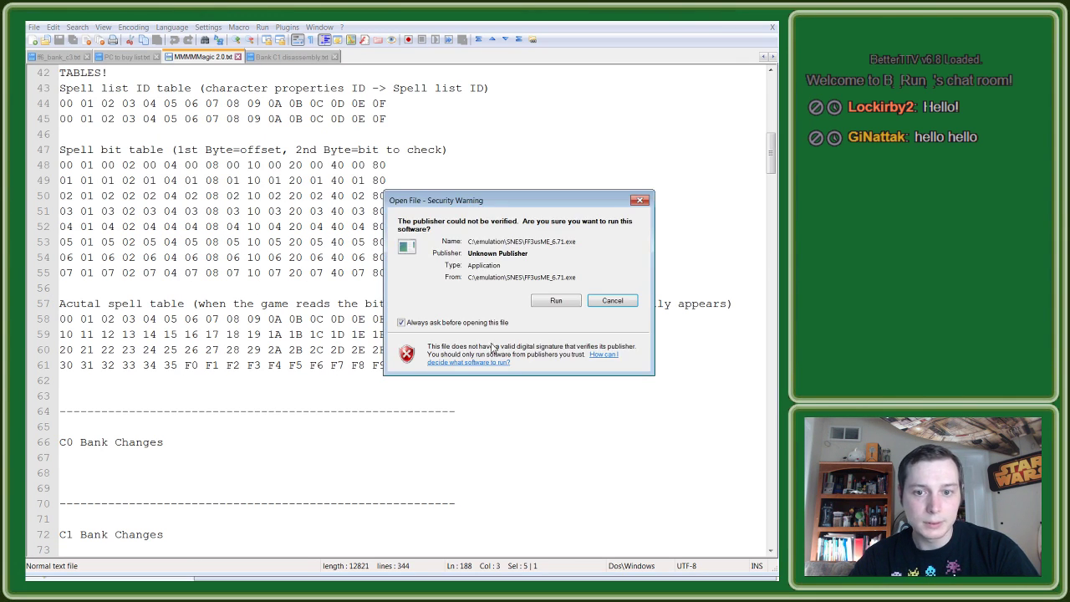
# Step: Run FF3usME past the security warning and load the MMMMMagic ROM
pyautogui.click(531, 316)
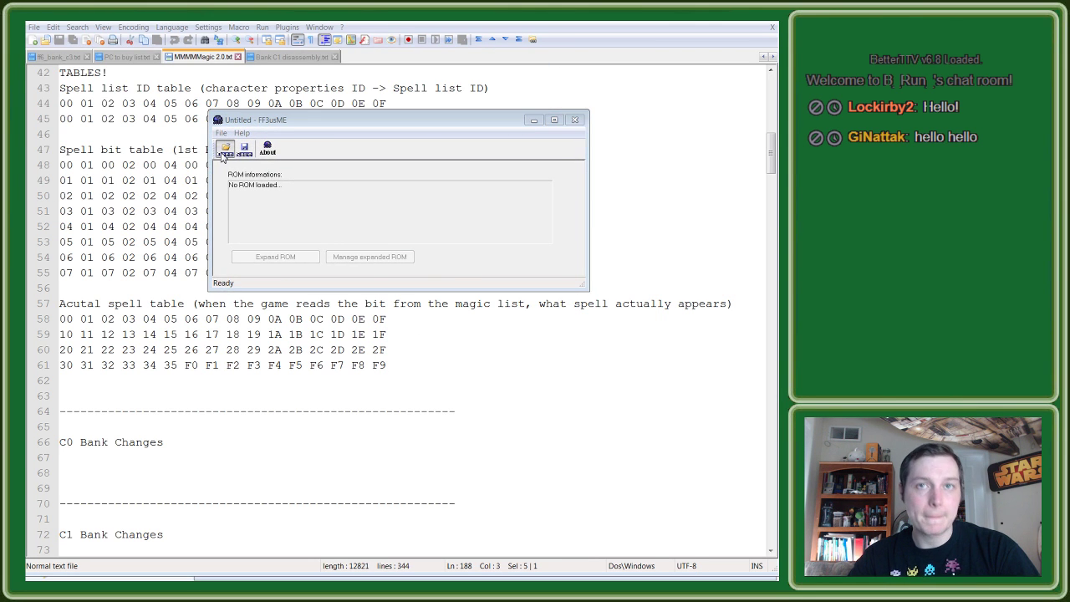
pyautogui.click(224, 150)
pyautogui.doubleClick(509, 306)
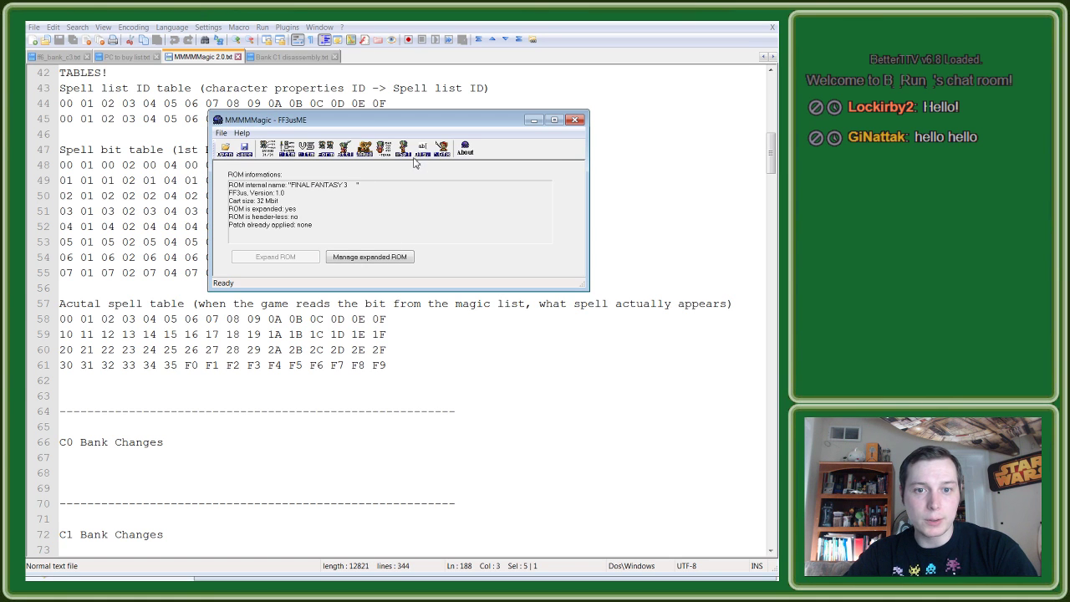
# Step: In the spell editor, look at the animation settings, then select the Antdot spell
pyautogui.click(403, 149)
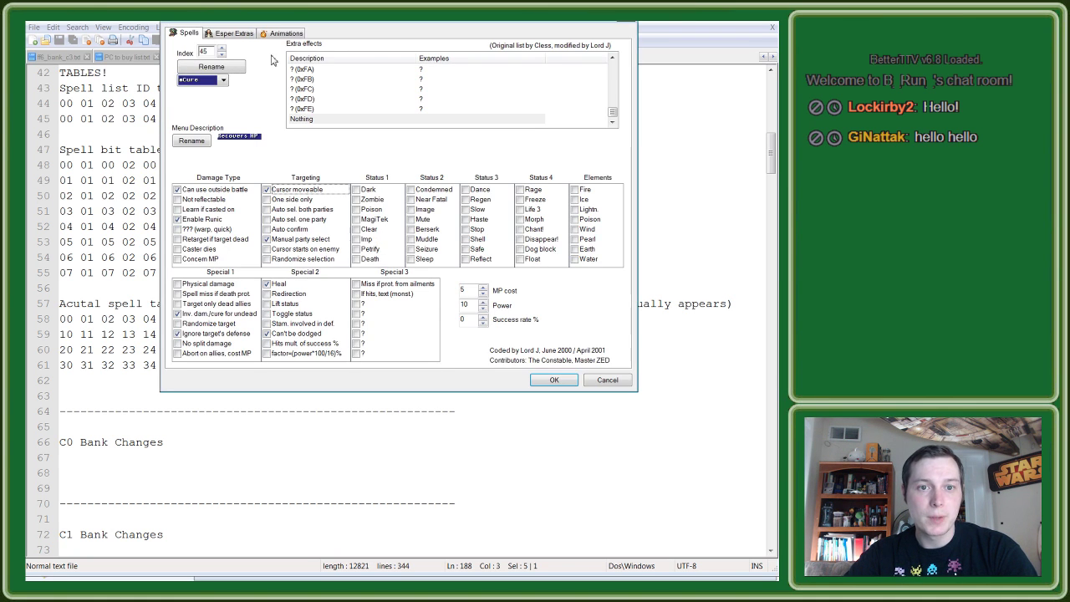
pyautogui.click(284, 33)
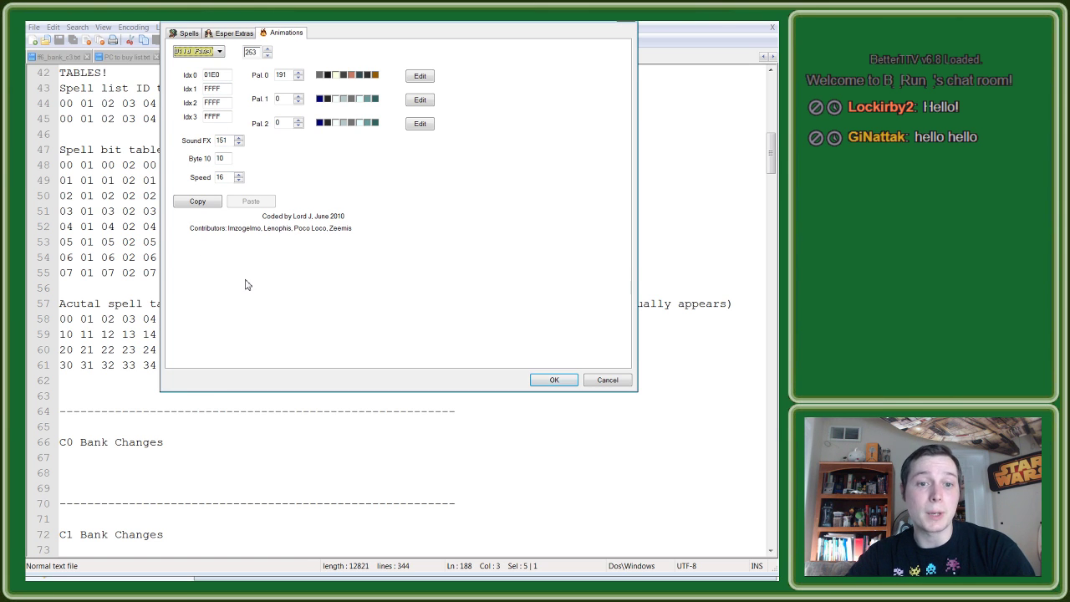
pyautogui.click(184, 33)
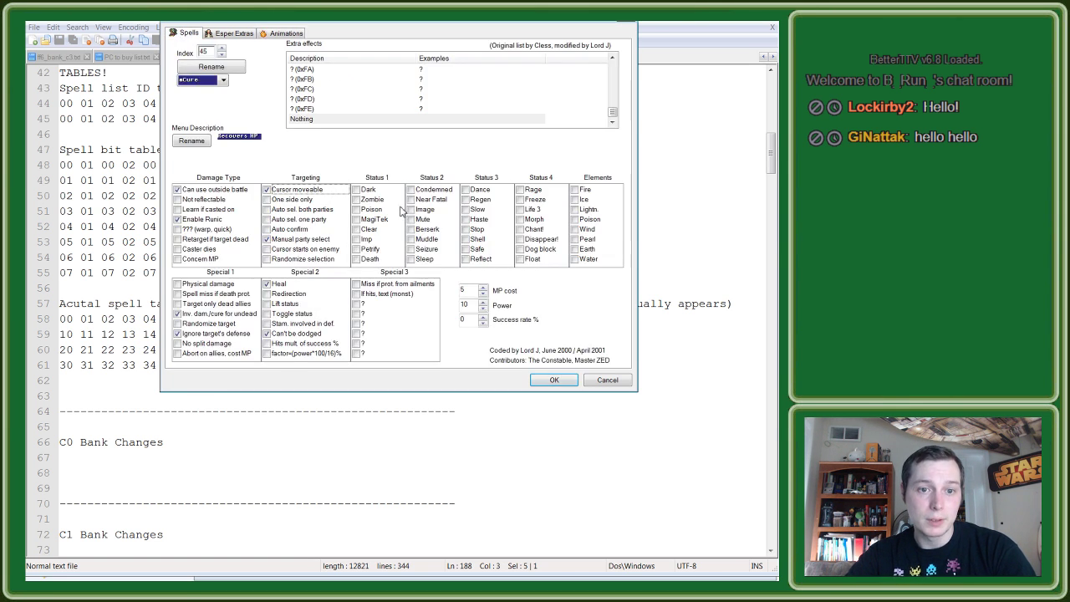
pyautogui.click(222, 80)
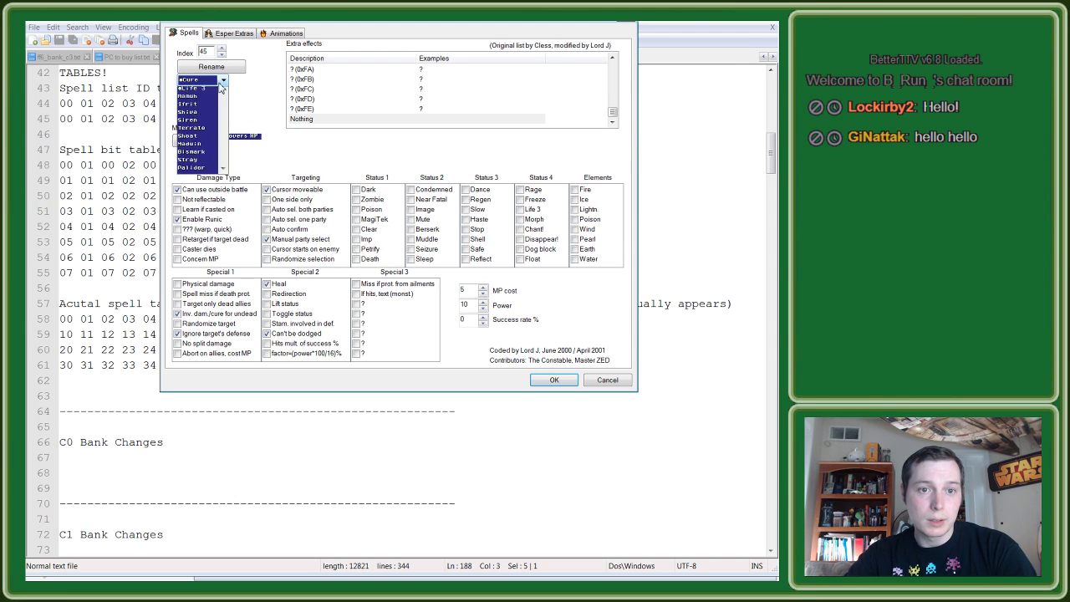
pyautogui.click(199, 129)
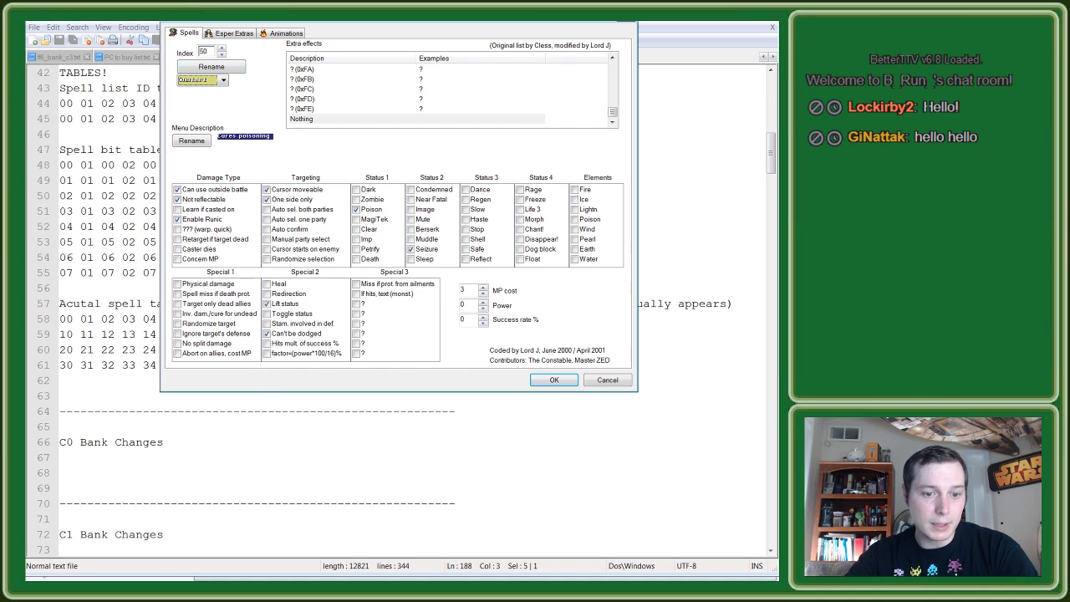
# Step: Convert Antdot's index 50 to hex 32 in Calculator, then close the spell editor
pyautogui.press('super')
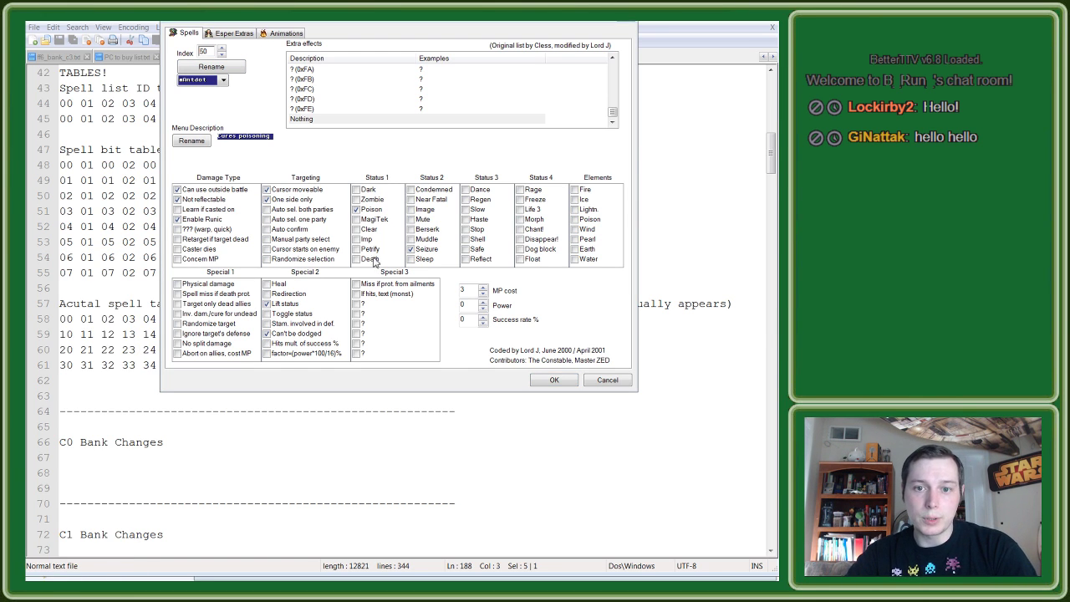
pyautogui.moveTo(687, 297); pyautogui.dragTo(386, 139)
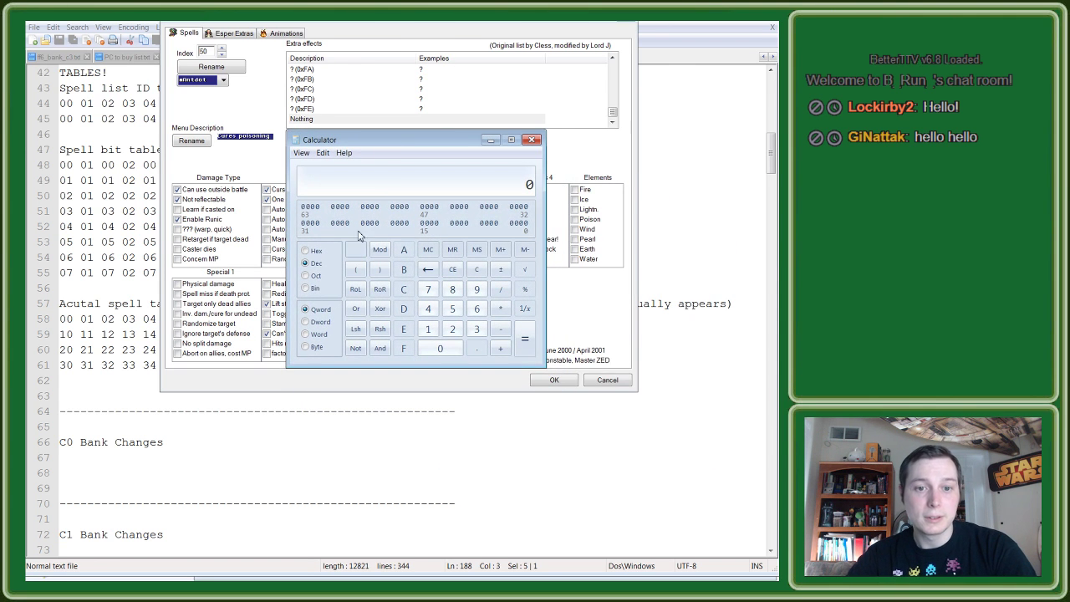
pyautogui.click(306, 250)
pyautogui.click(311, 263)
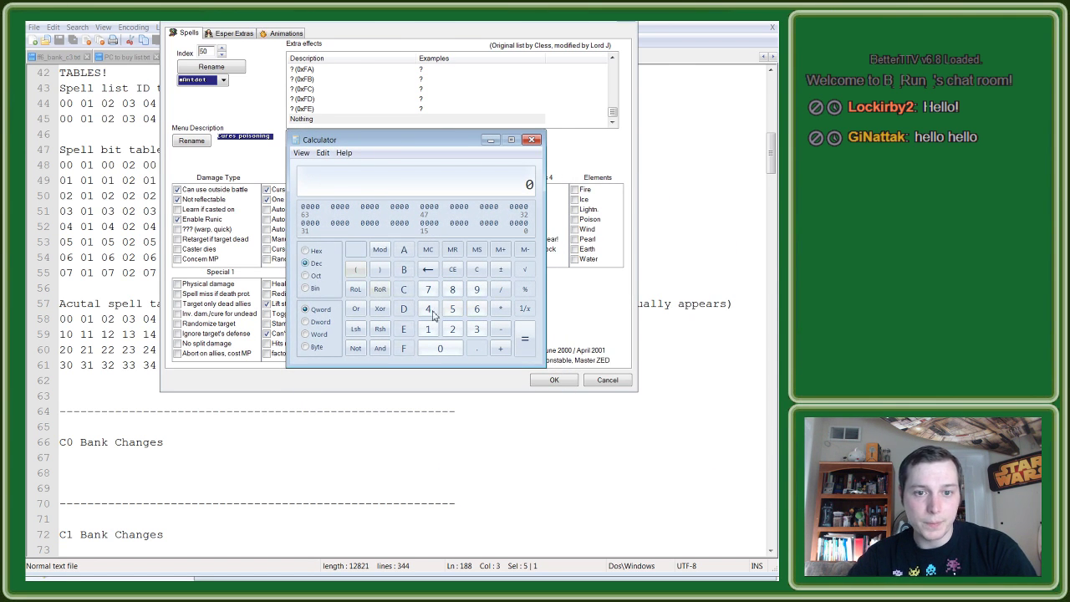
pyautogui.write('50')
pyautogui.click(306, 250)
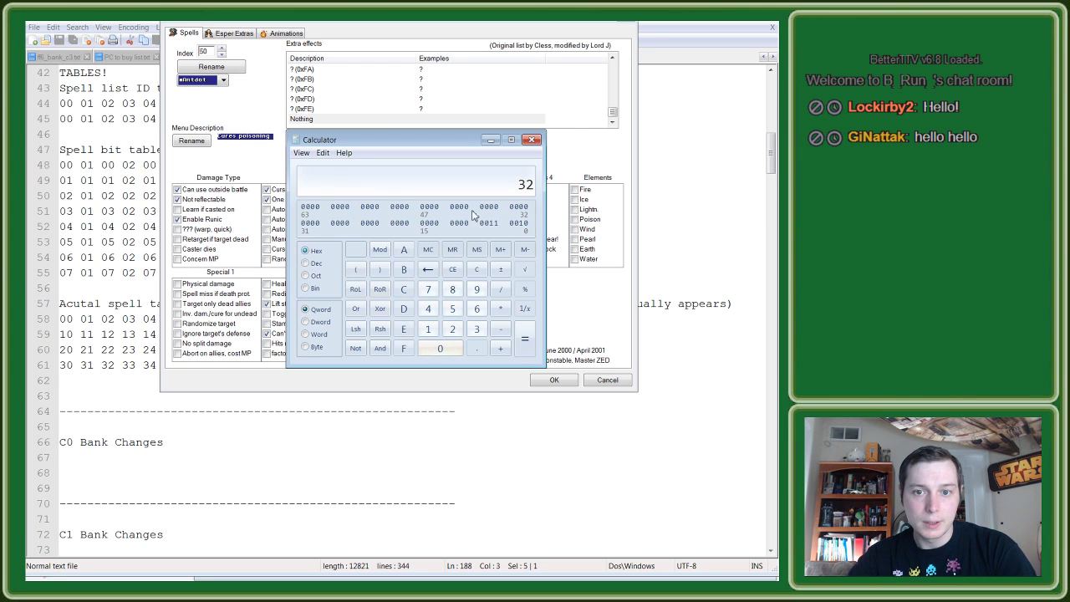
pyautogui.click(532, 139)
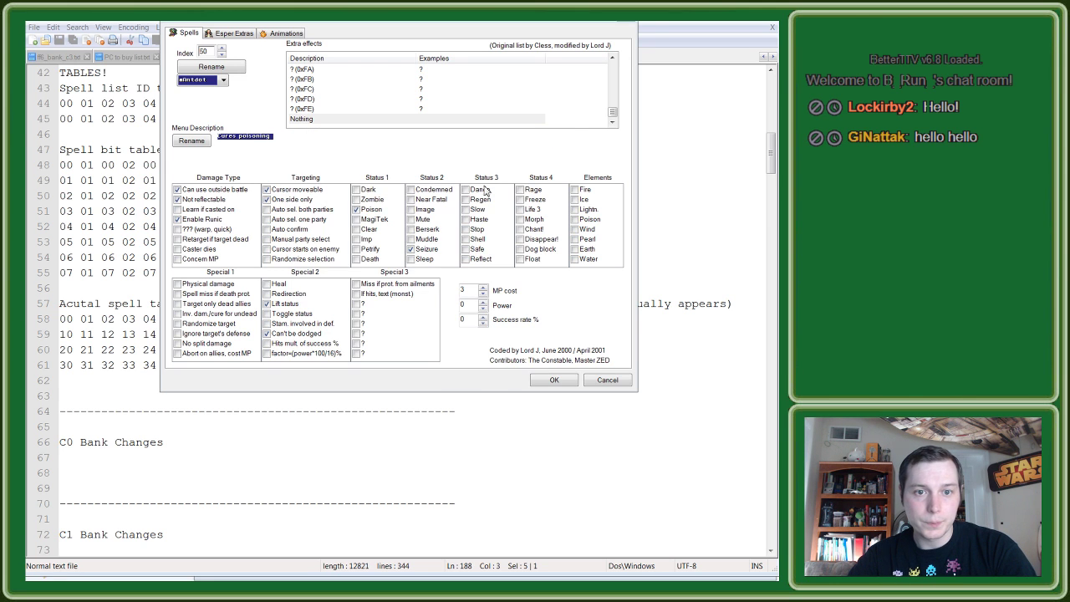
pyautogui.click(635, 25)
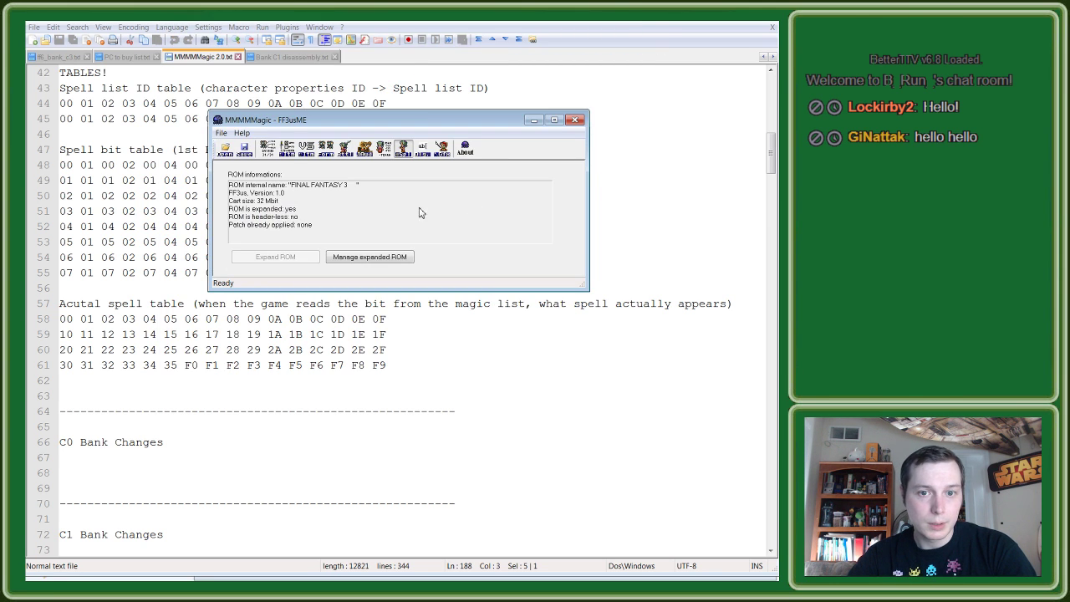
# Step: Close FF3usME and select 22 on line 60, then 32 on line 61 of the spell table
pyautogui.click(577, 121)
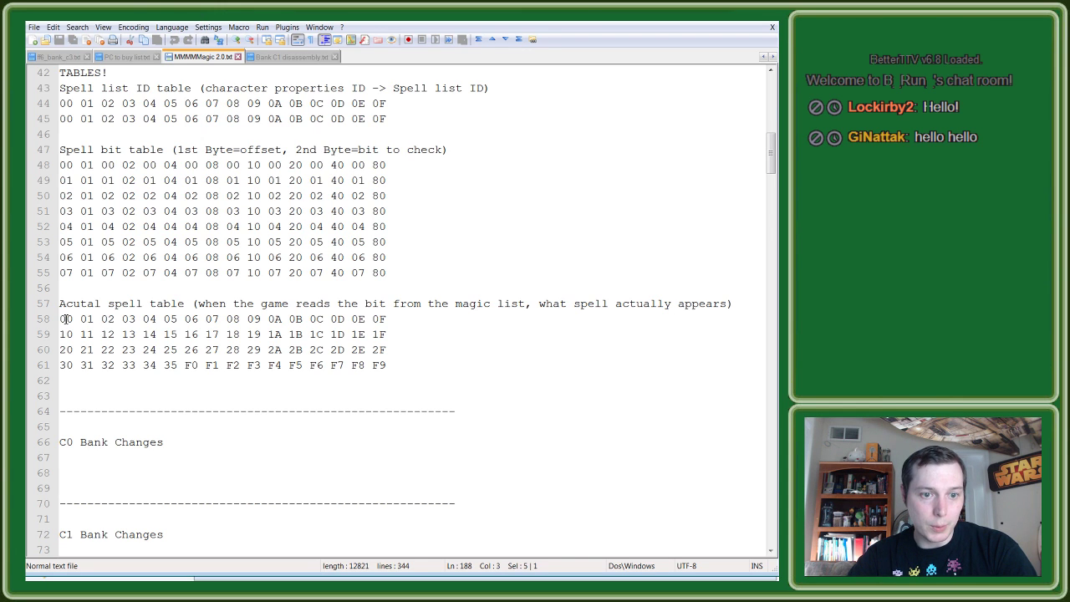
pyautogui.click(102, 350)
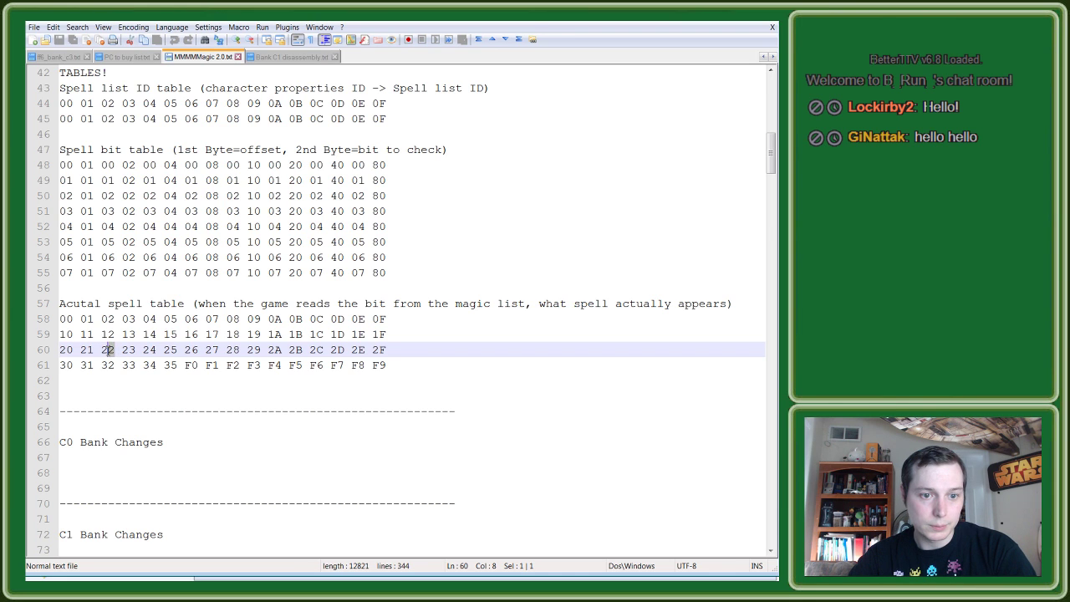
pyautogui.moveTo(115, 350); pyautogui.dragTo(102, 349)
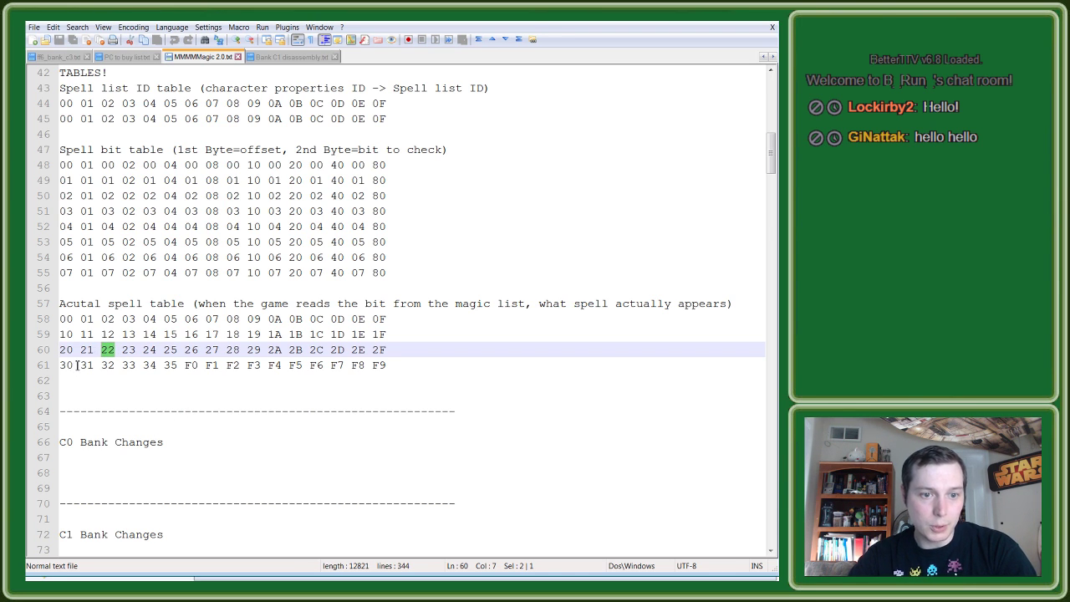
pyautogui.moveTo(95, 365)
pyautogui.mouseDown()
pyautogui.moveTo(116, 368)
pyautogui.moveTo(102, 365)
pyautogui.mouseUp()
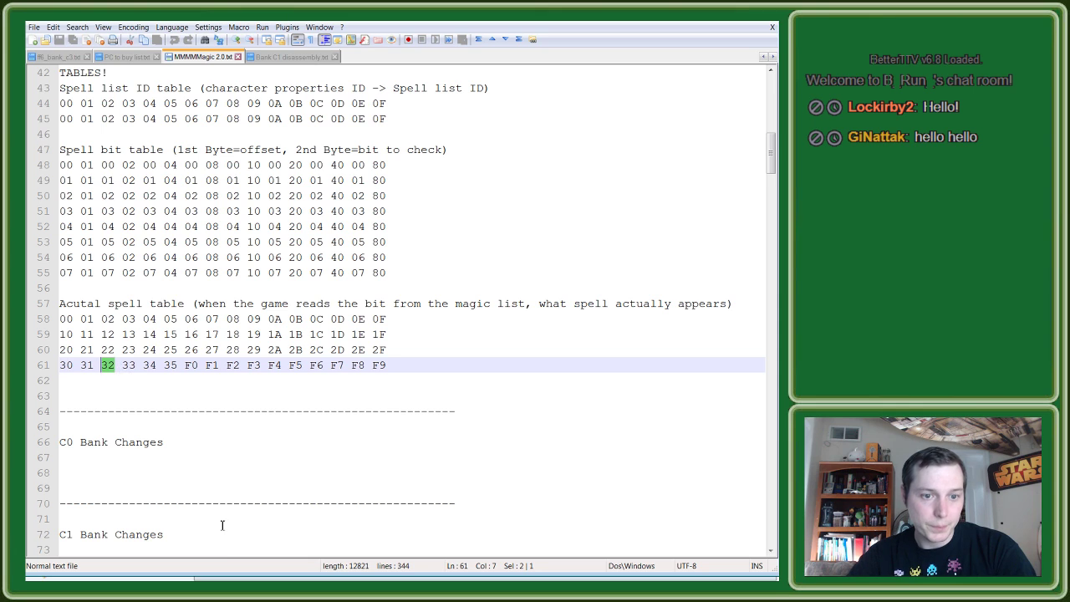
# Step: Switch to HxD and jump to offset 26700 in MMMMMagic.smc
pyautogui.hotkey('alt', 'Tab')
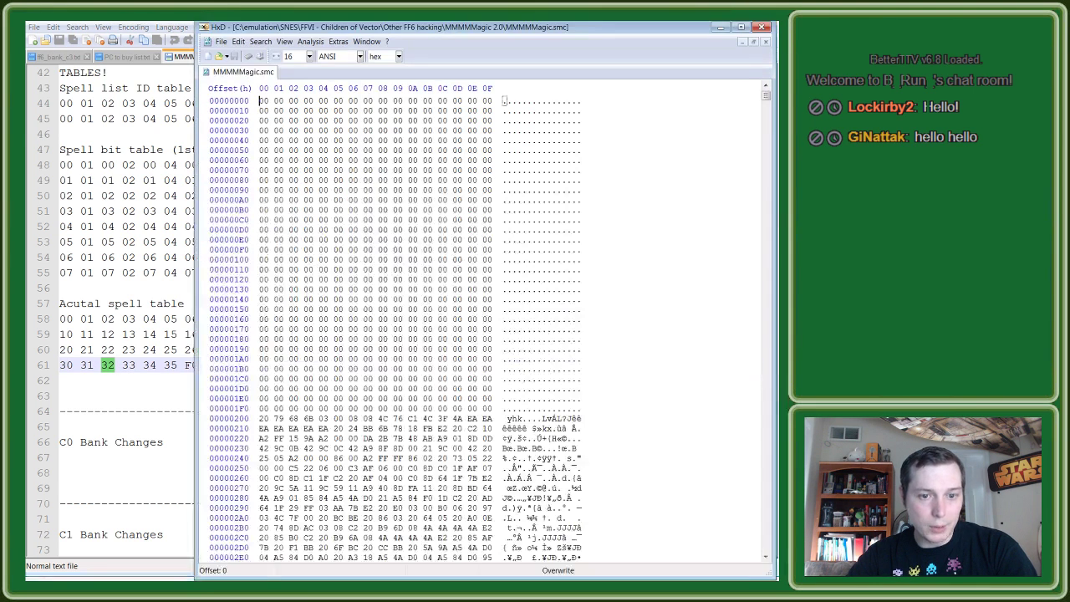
pyautogui.scroll(-12, 357, 393)
pyautogui.hotkey('ctrl', 'g')
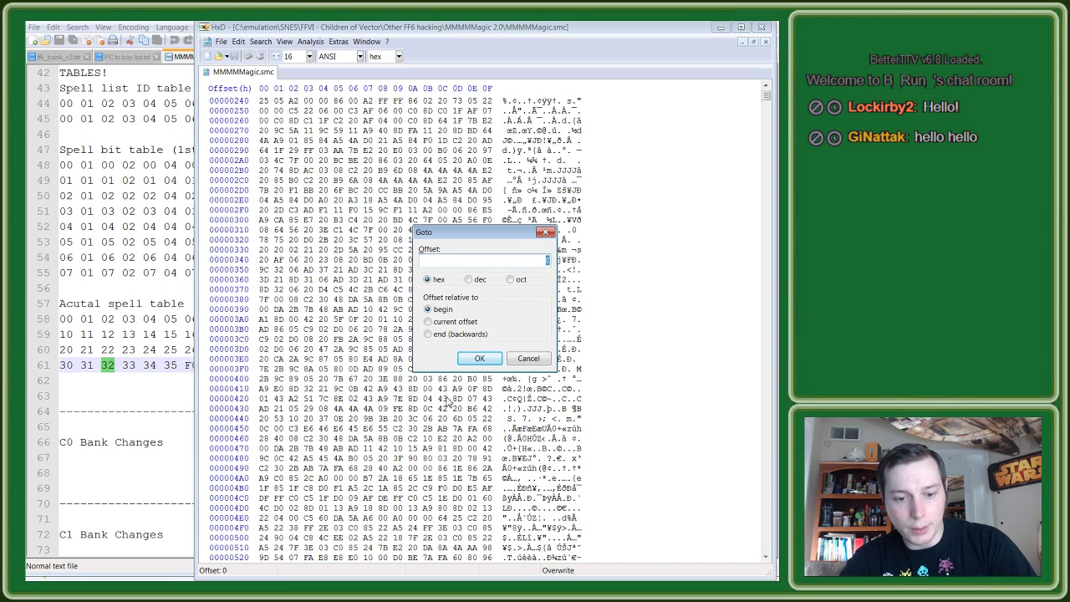
pyautogui.write('26700')
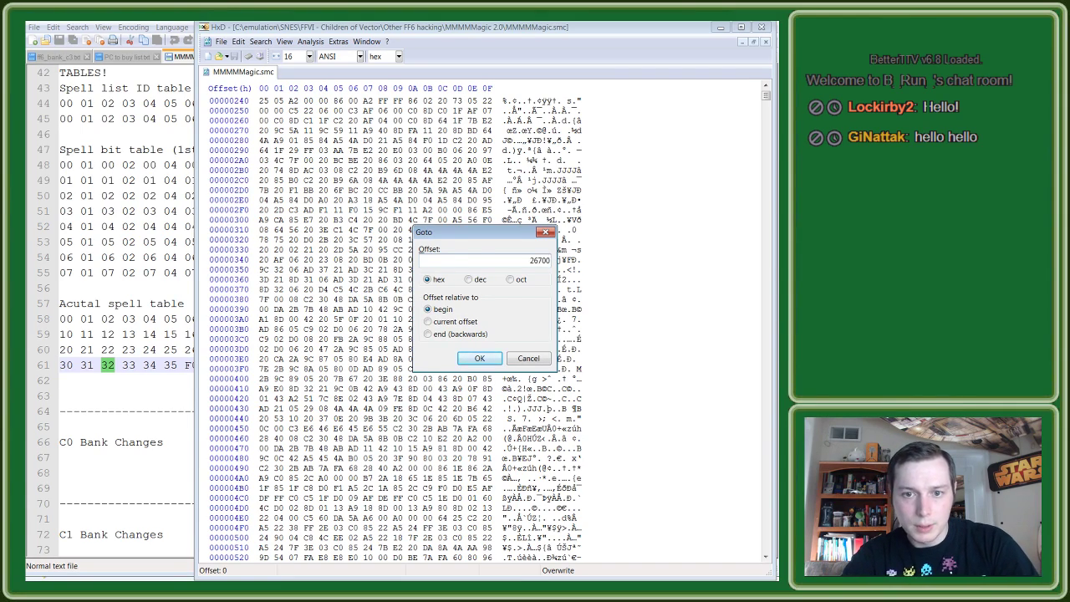
pyautogui.press('Return')
pyautogui.scroll(-7, 428, 435)
pyautogui.scroll(-7, 428, 435)
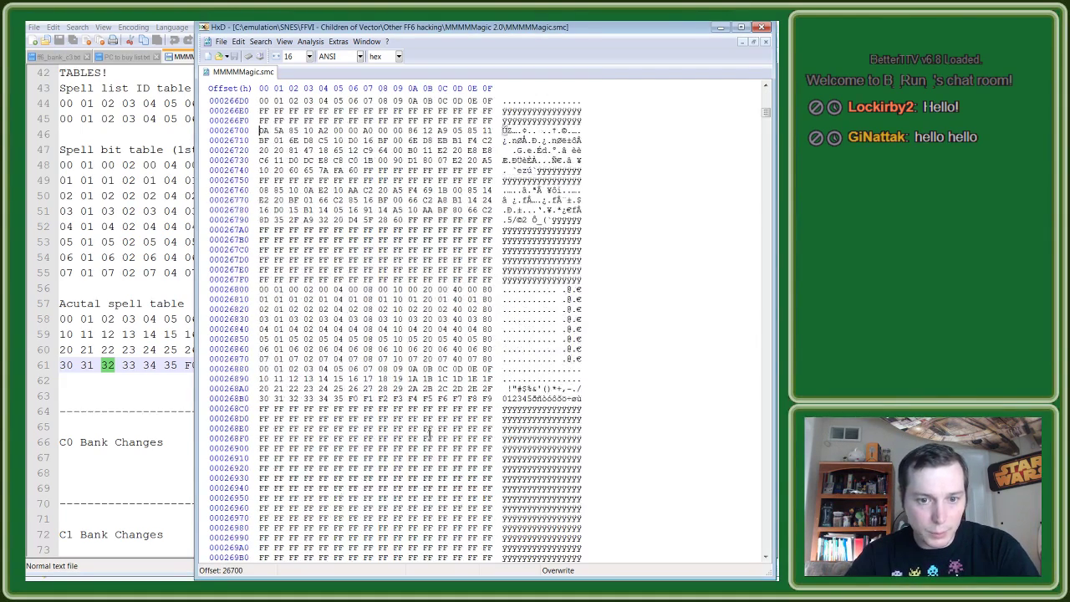
# Step: Overwrite byte 32 at 268B2 with F0 and save the ROM
pyautogui.click(291, 398)
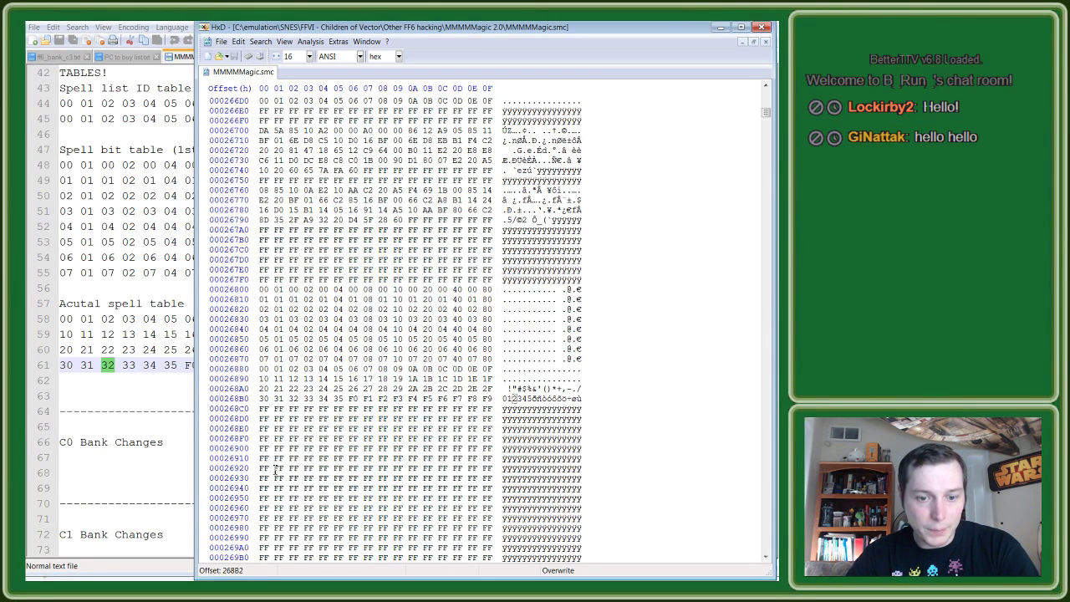
pyautogui.write('f0')
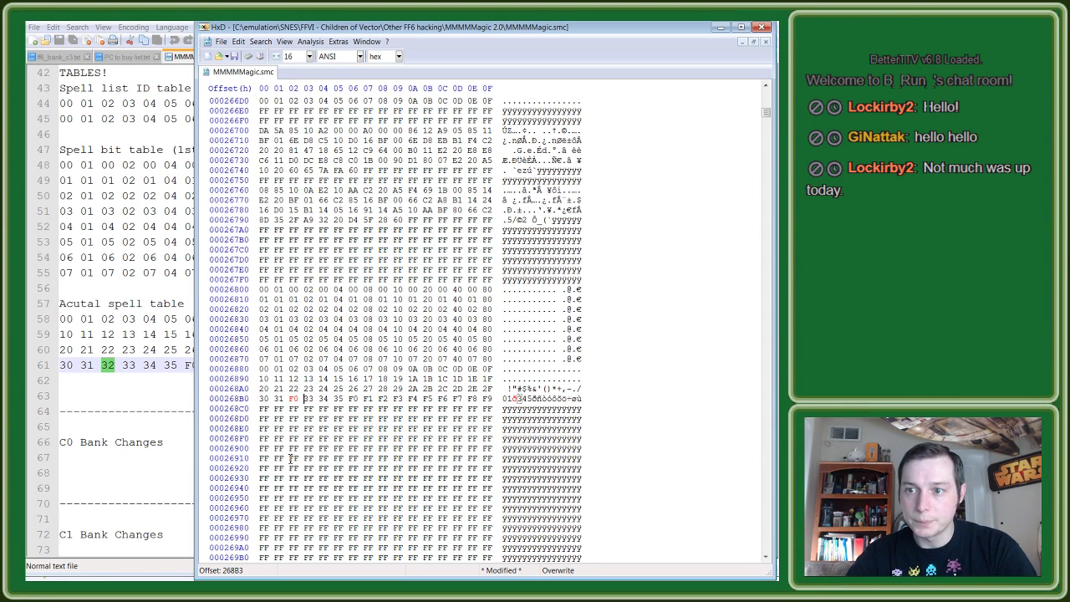
pyautogui.click(235, 56)
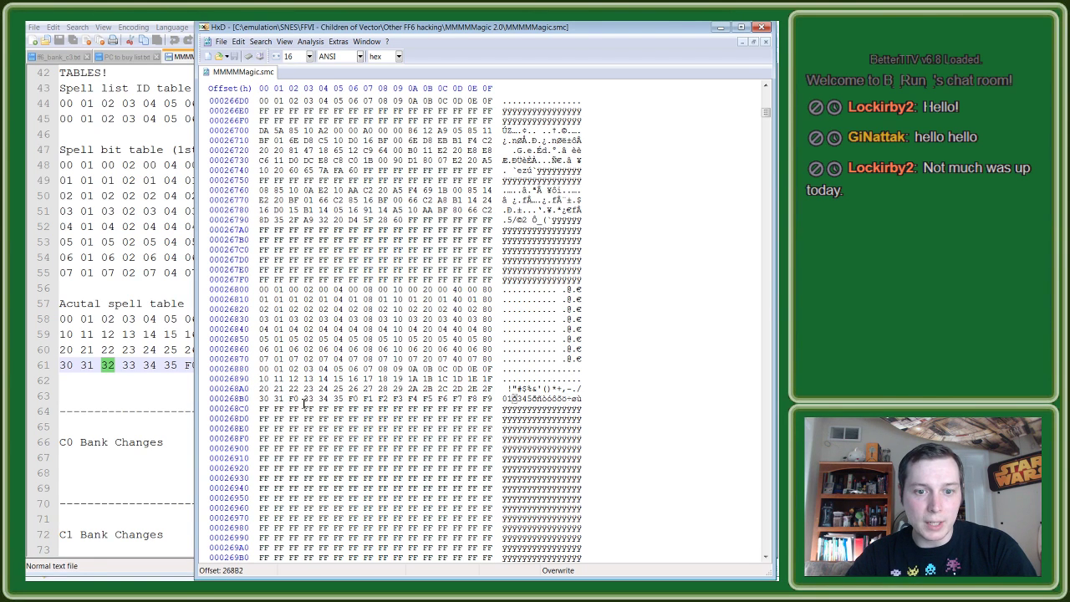
pyautogui.doubleClick(291, 399)
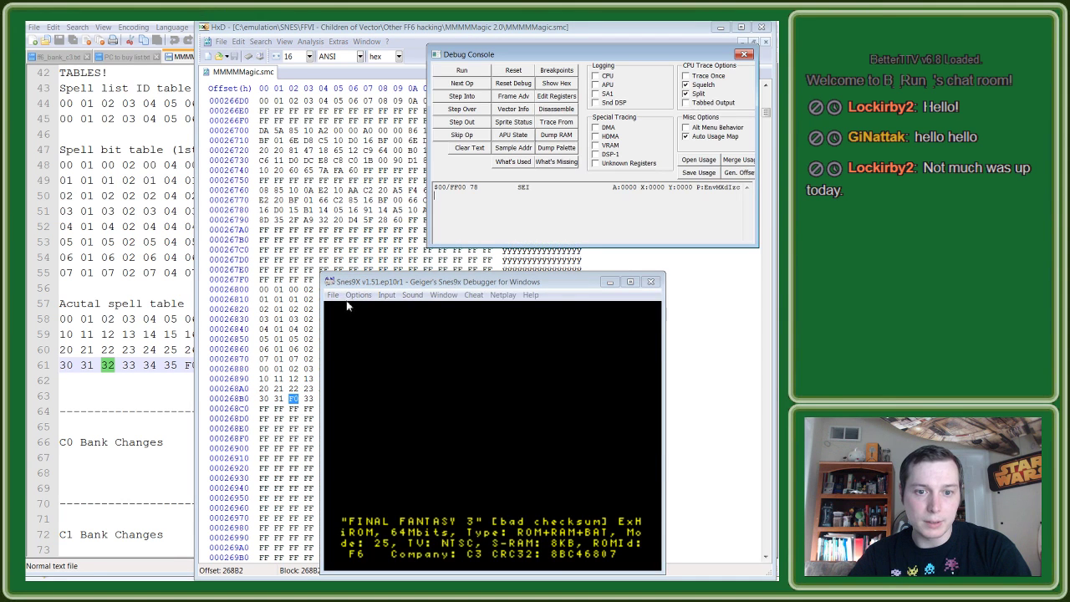
# Step: Load the patched MMMMMagic.smc in Geiger's Snes9x Debugger
pyautogui.click(333, 295)
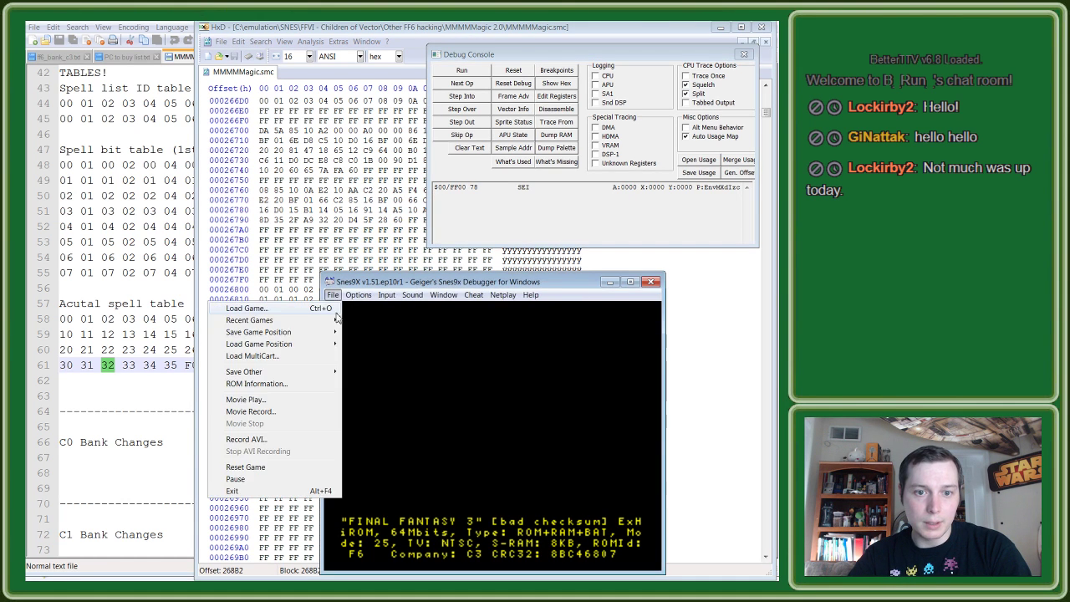
pyautogui.click(314, 316)
pyautogui.doubleClick(465, 339)
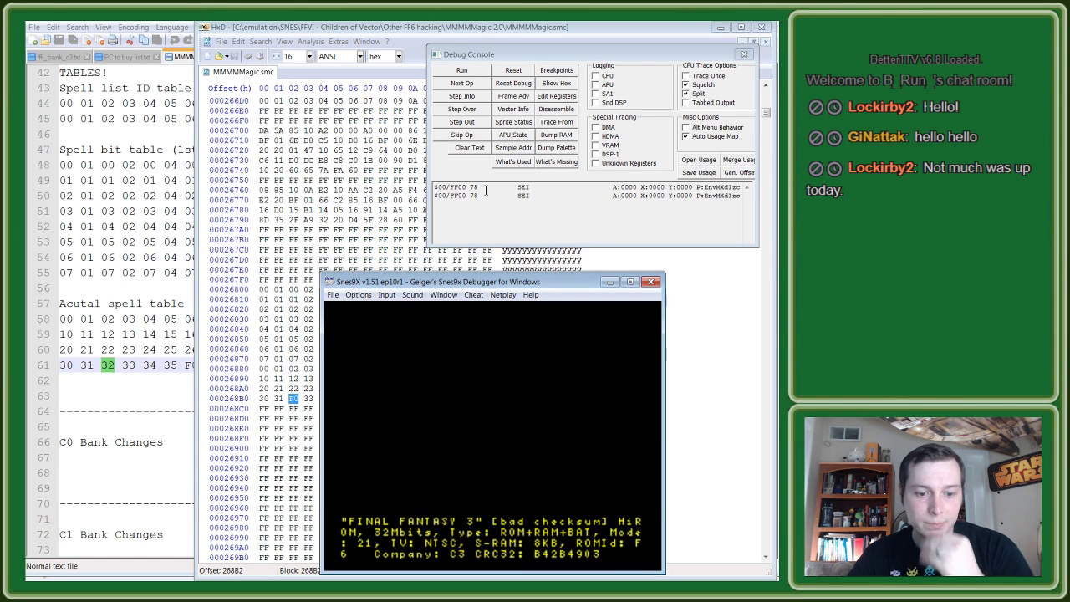
# Step: Walk into a battle, have Terra cast Fire on the enemy, then close the emulator
pyautogui.press('F1')
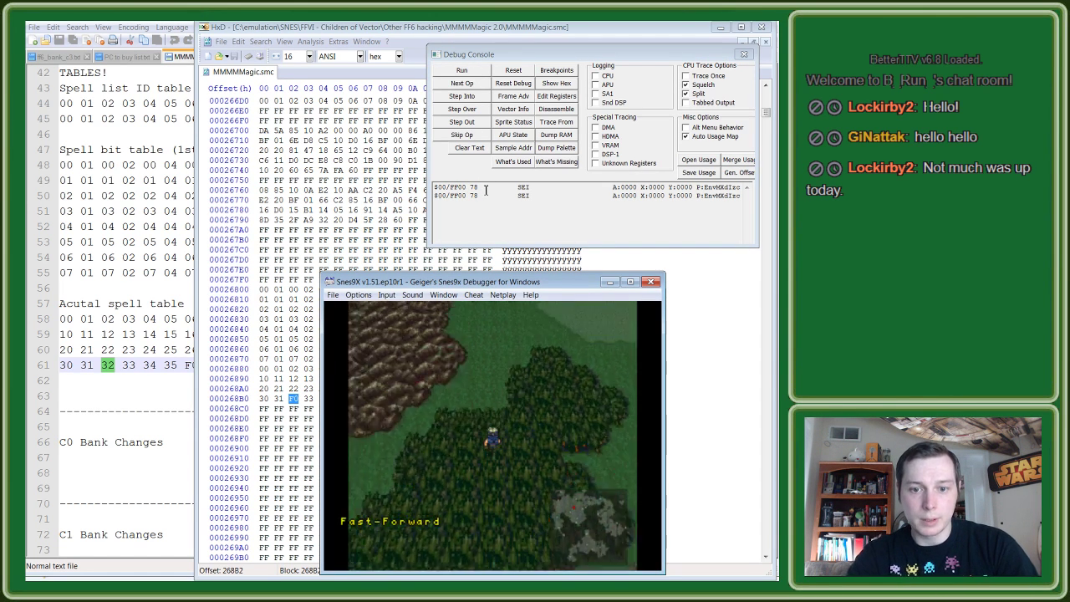
pyautogui.press('Down')
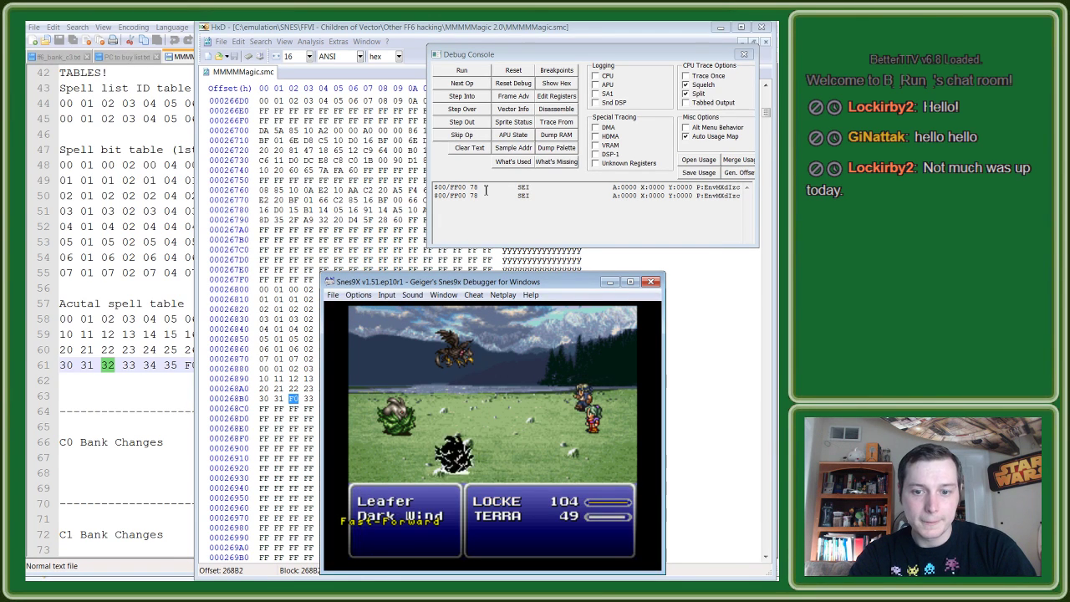
pyautogui.press('Down')
pyautogui.press('v')
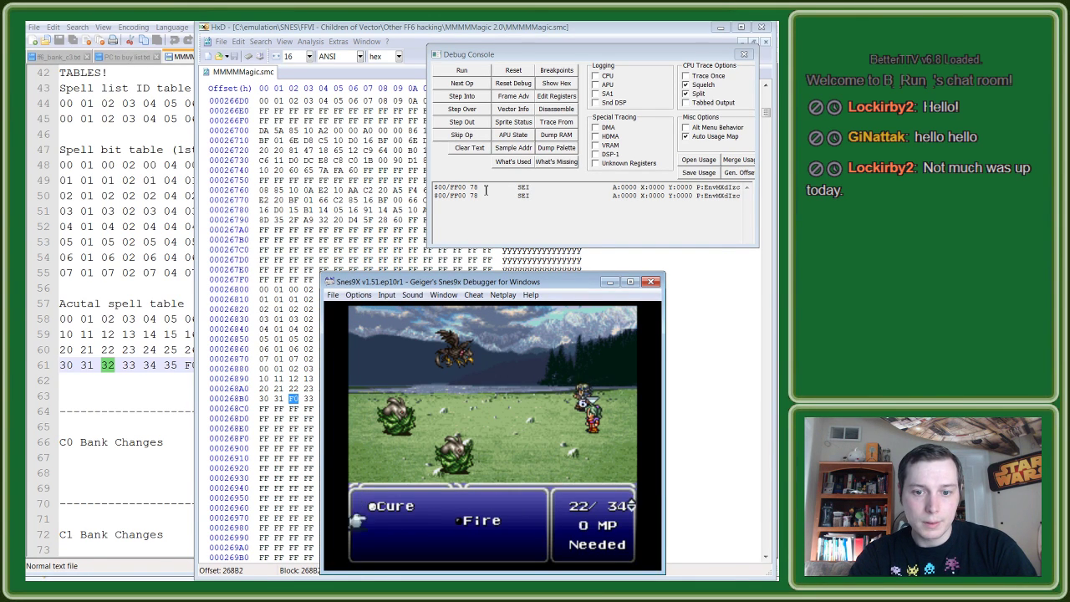
pyautogui.press('Right')
pyautogui.press('v')
pyautogui.press('v')
pyautogui.press('Tab')
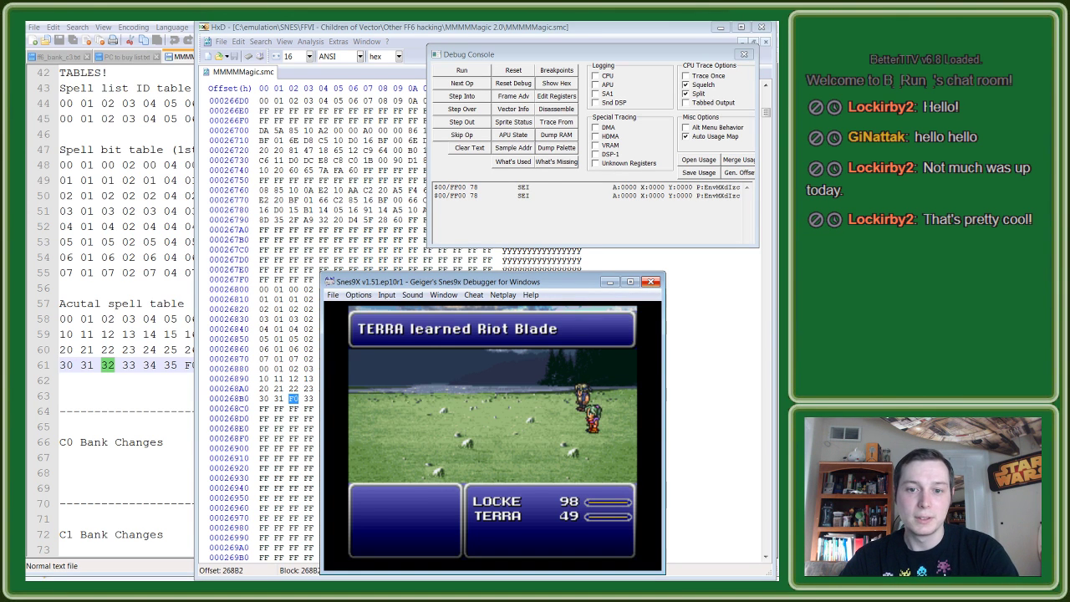
pyautogui.click(650, 284)
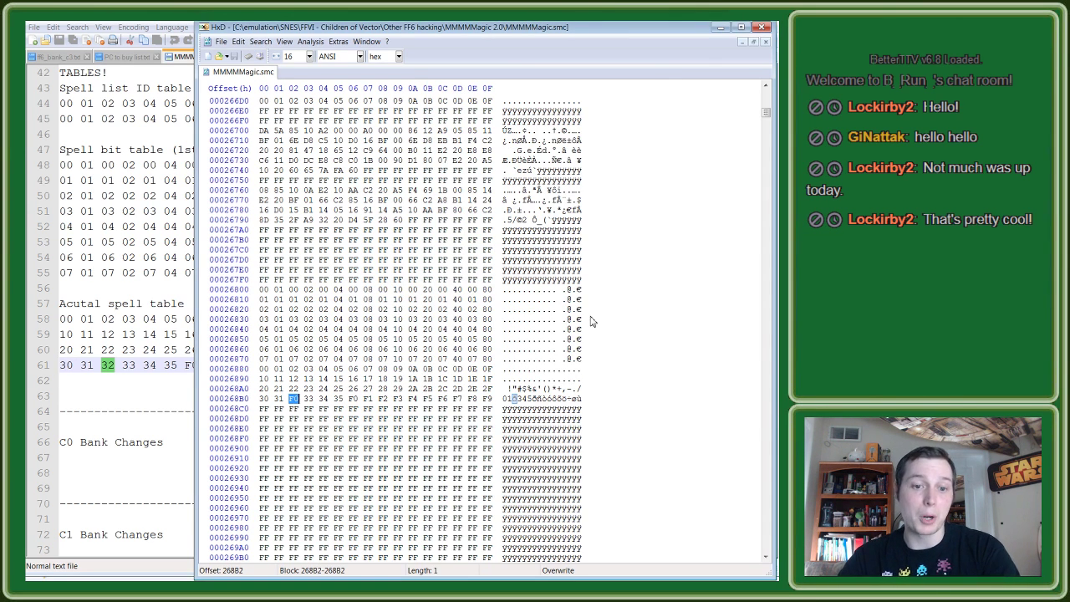
# Step: Restore byte 268B2 to 32, save, and highlight bytes F0–F9 in row 268B0
pyautogui.write('f0')
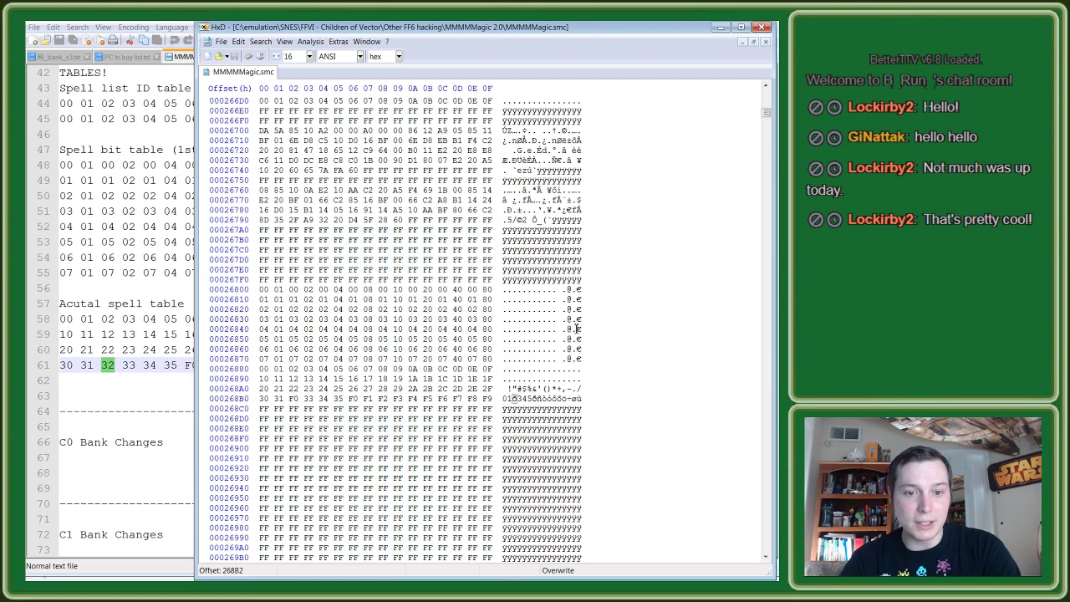
pyautogui.write('32')
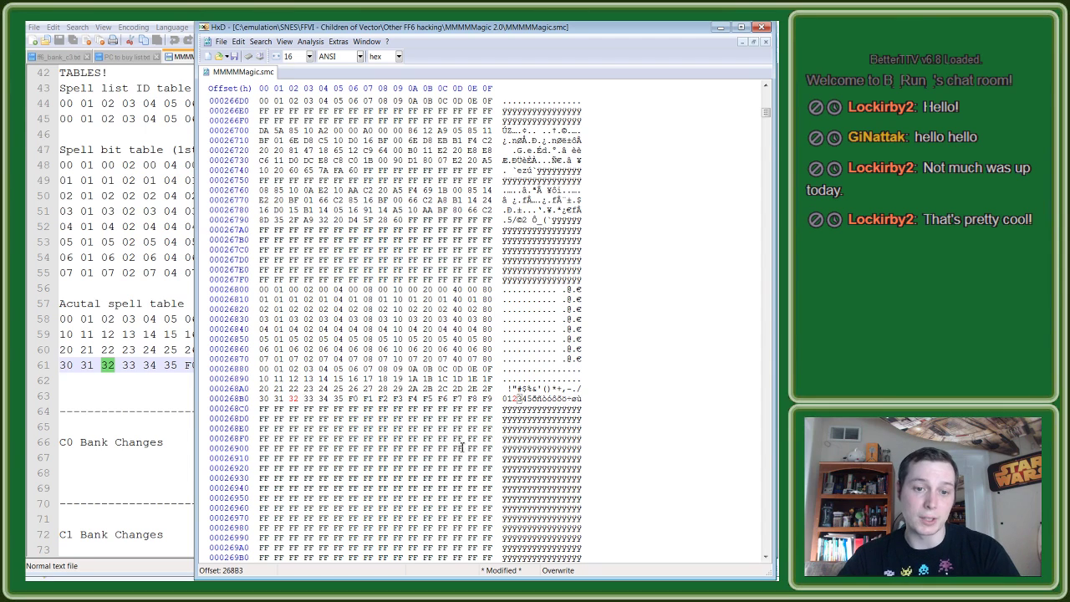
pyautogui.click(234, 56)
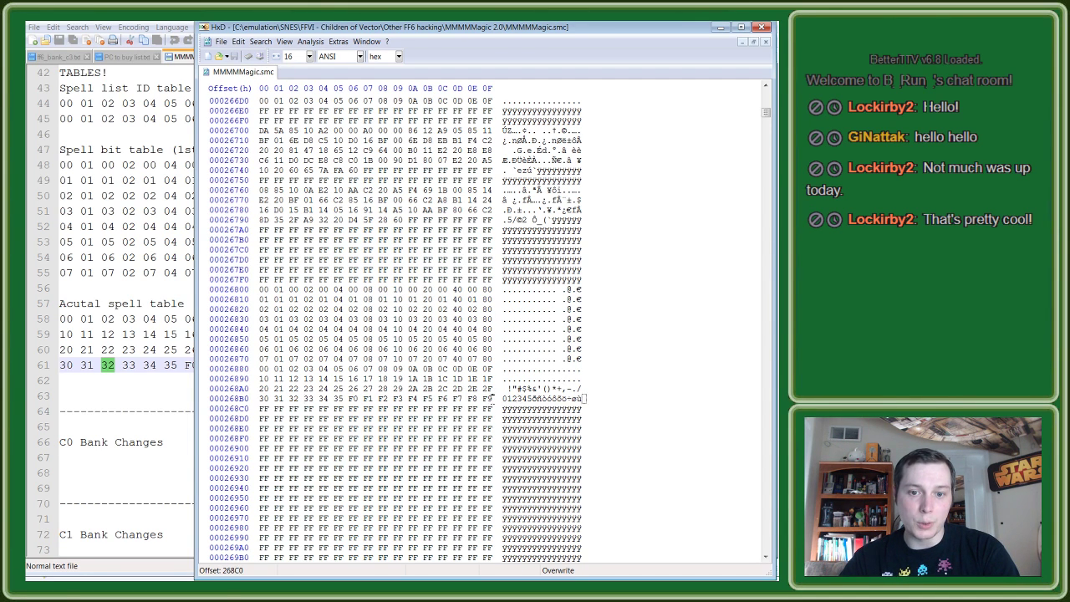
pyautogui.moveTo(495, 401); pyautogui.dragTo(348, 403)
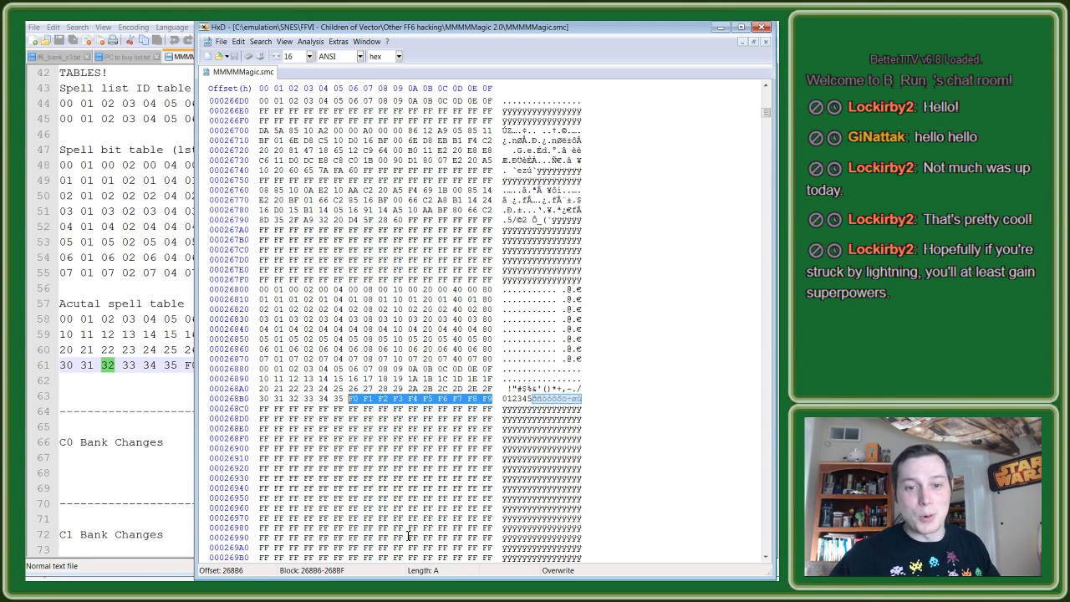
# Step: Compare bytes 30–35 with F0–F9 and rows 26890–268BF, then close HxD
pyautogui.moveTo(346, 398); pyautogui.dragTo(501, 393)
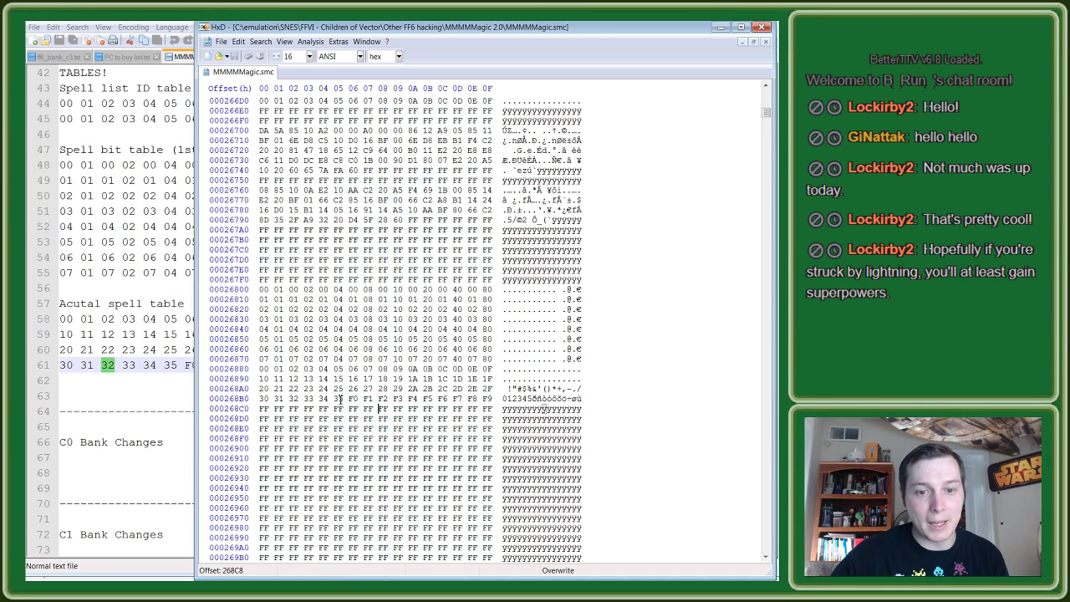
pyautogui.keyDown('shift'); pyautogui.click(501, 393); pyautogui.keyUp('shift')
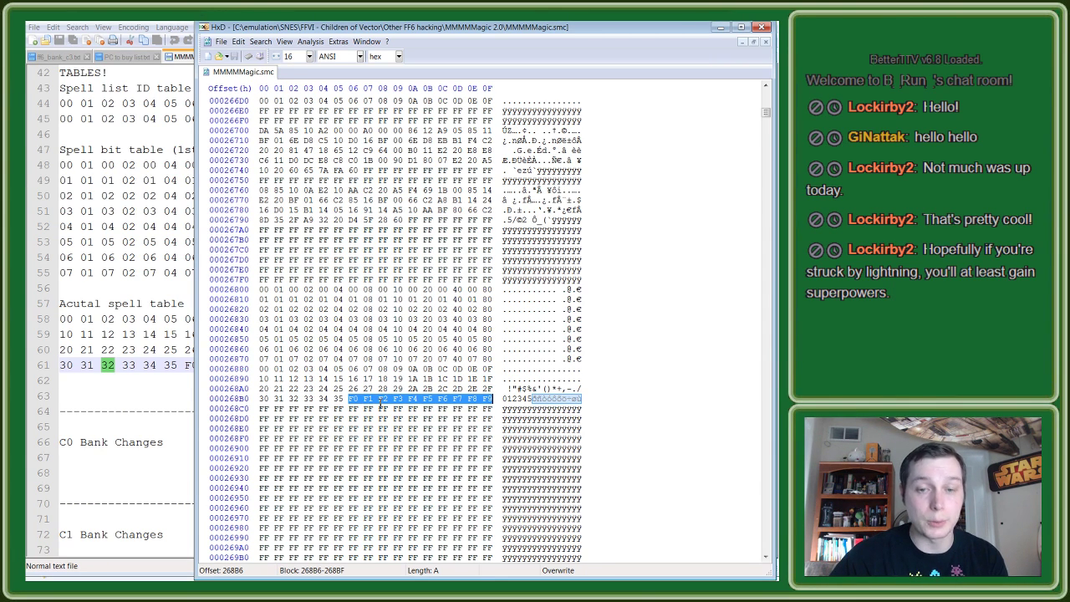
pyautogui.click(379, 400)
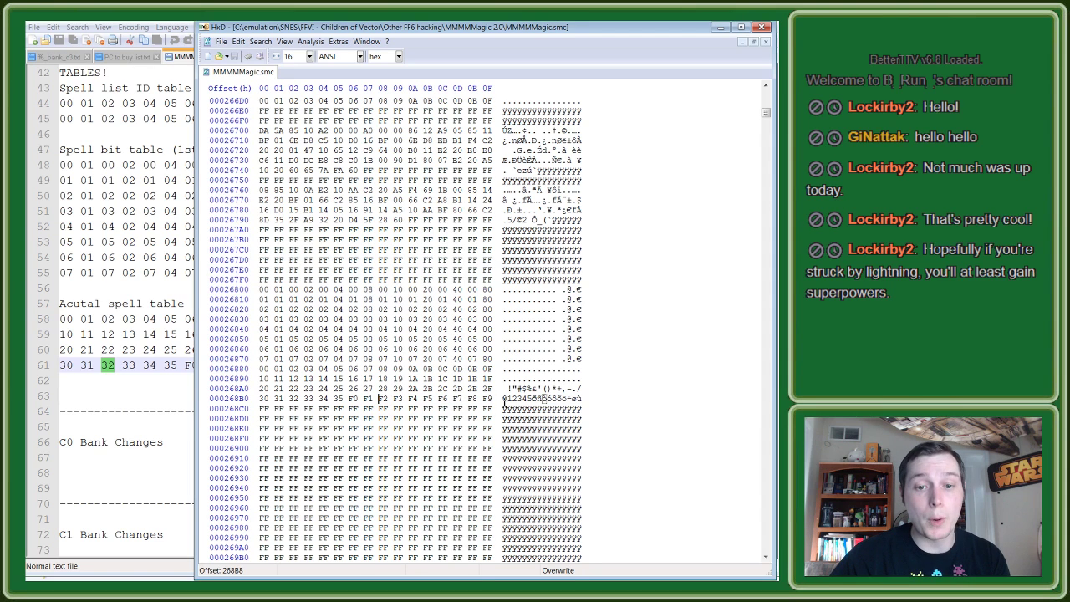
pyautogui.moveTo(495, 403); pyautogui.dragTo(260, 379)
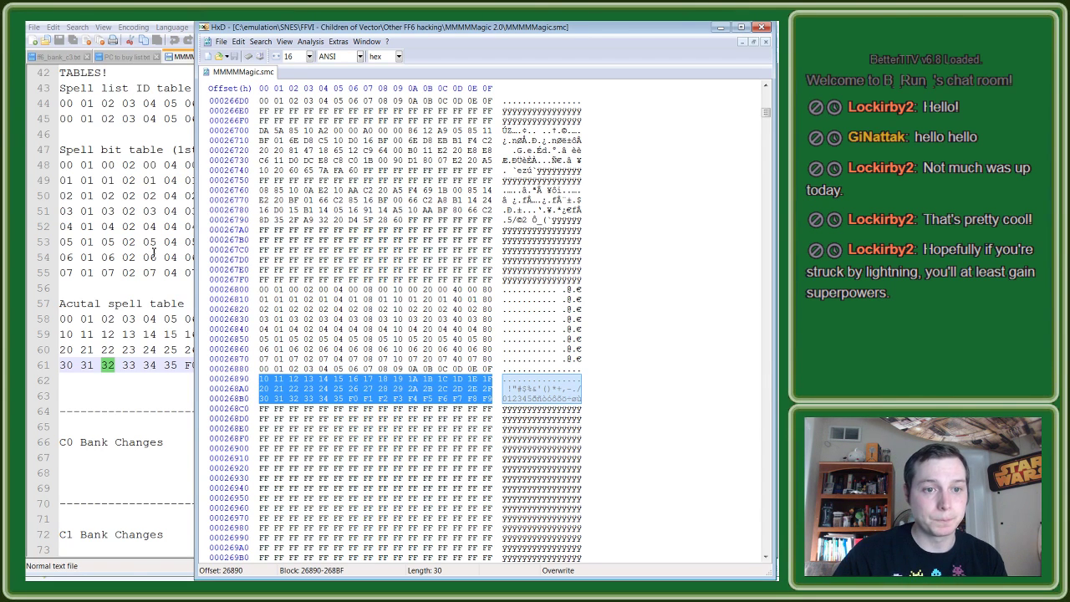
pyautogui.click(762, 31)
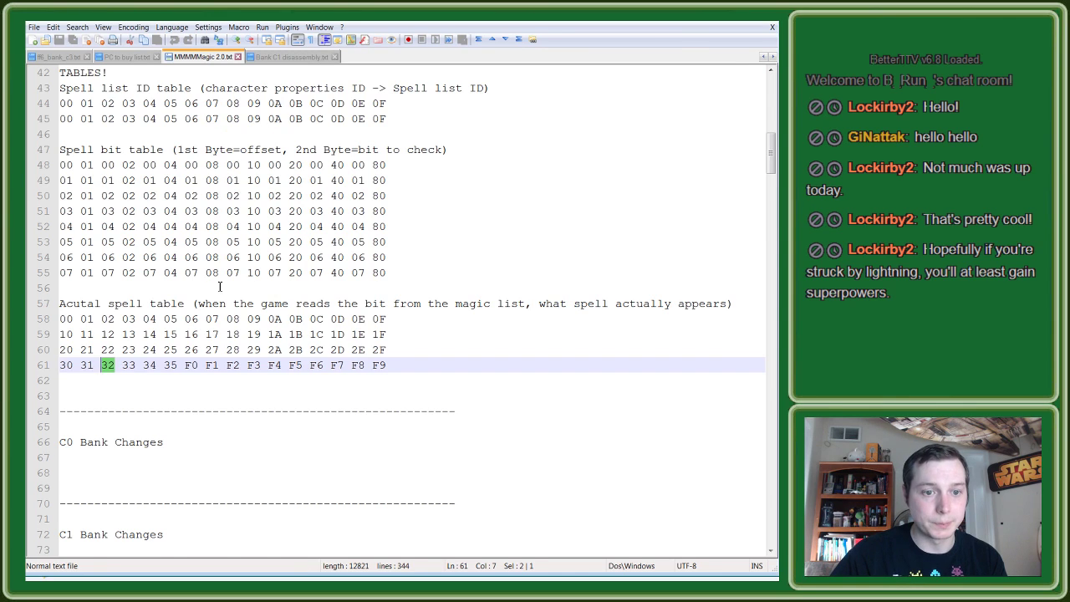
pyautogui.scroll(-13, 206, 358)
pyautogui.scroll(-1, 206, 357)
pyautogui.scroll(8, 205, 358)
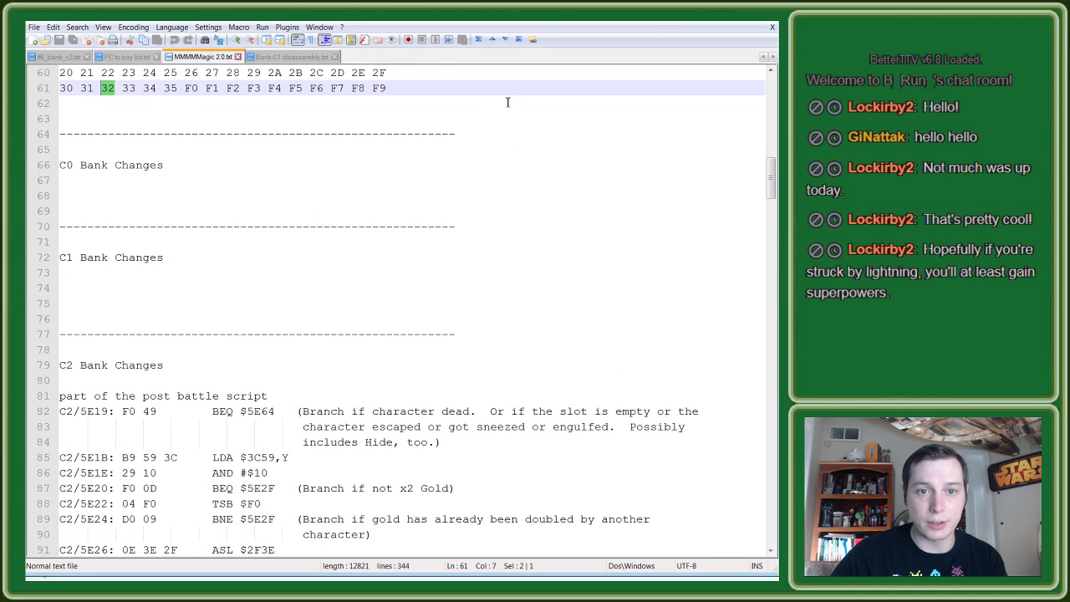
pyautogui.click(290, 57)
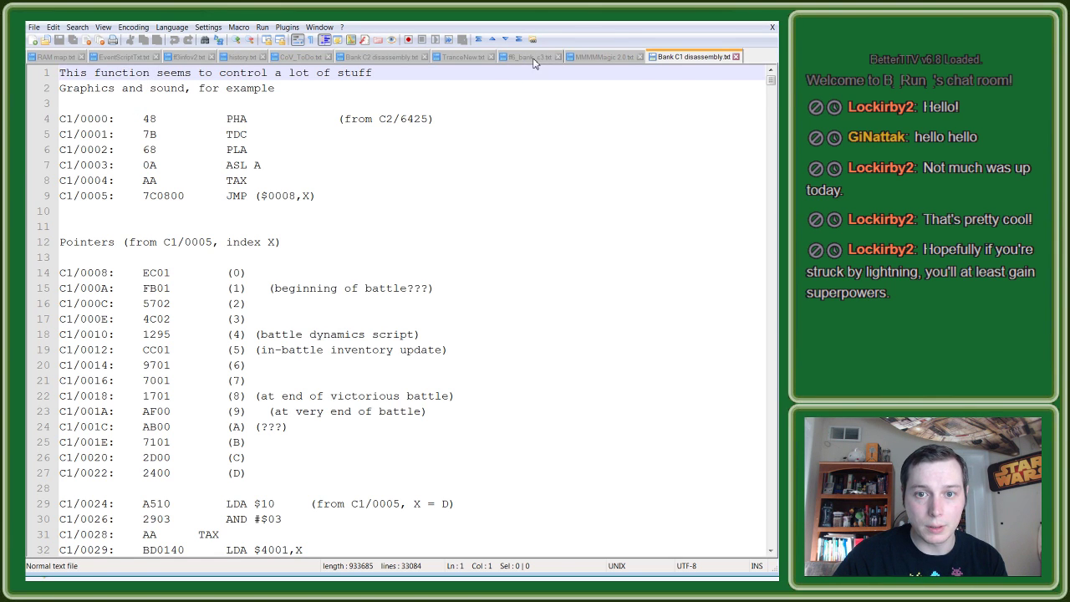
pyautogui.click(491, 57)
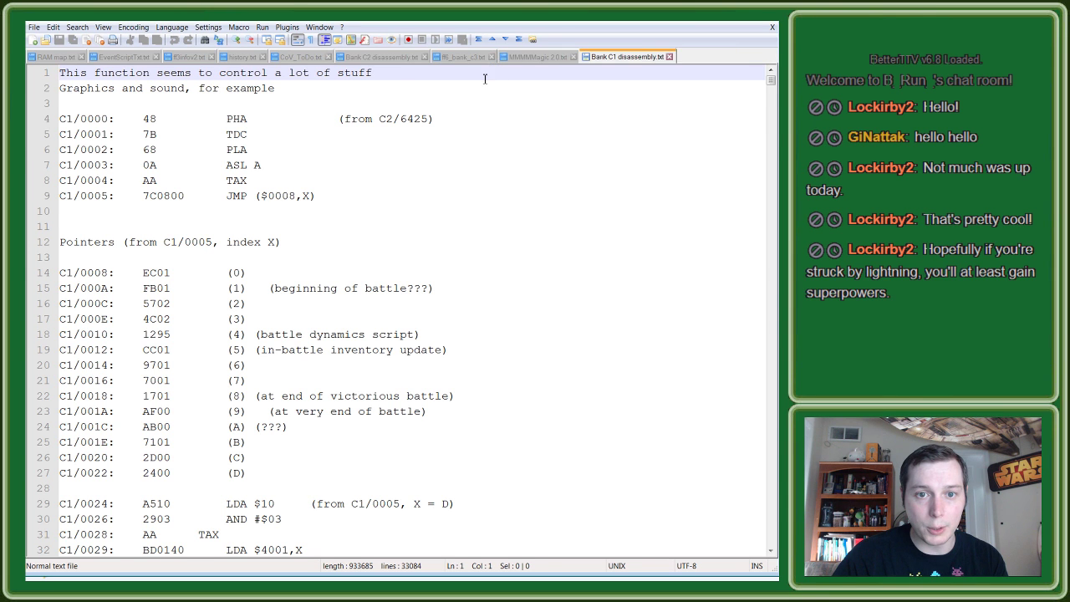
pyautogui.click(380, 56)
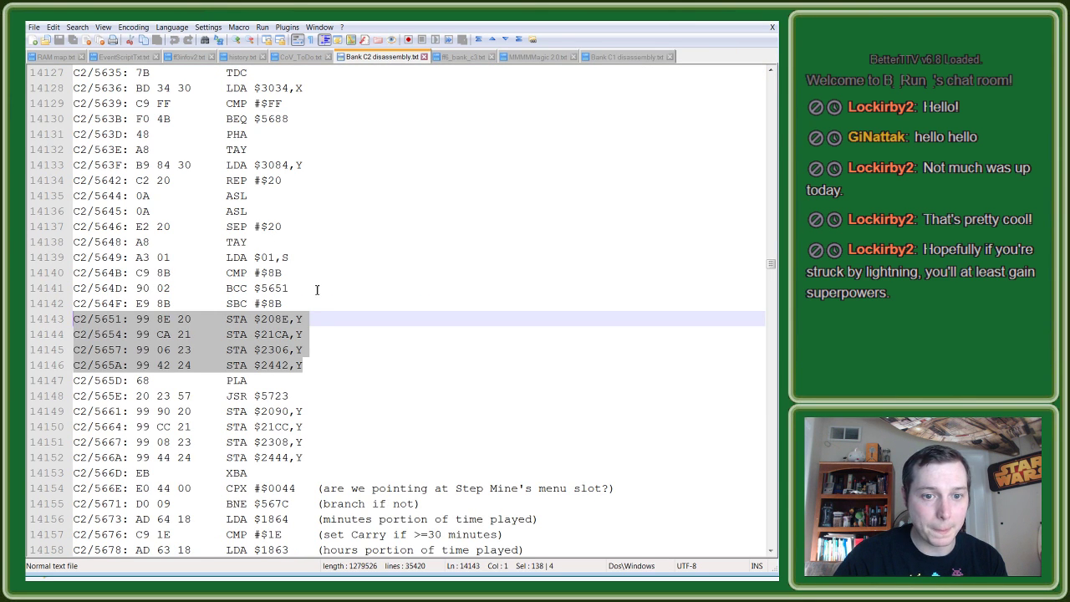
pyautogui.scroll(9, 285, 321)
pyautogui.scroll(15, 281, 340)
pyautogui.scroll(17, 281, 339)
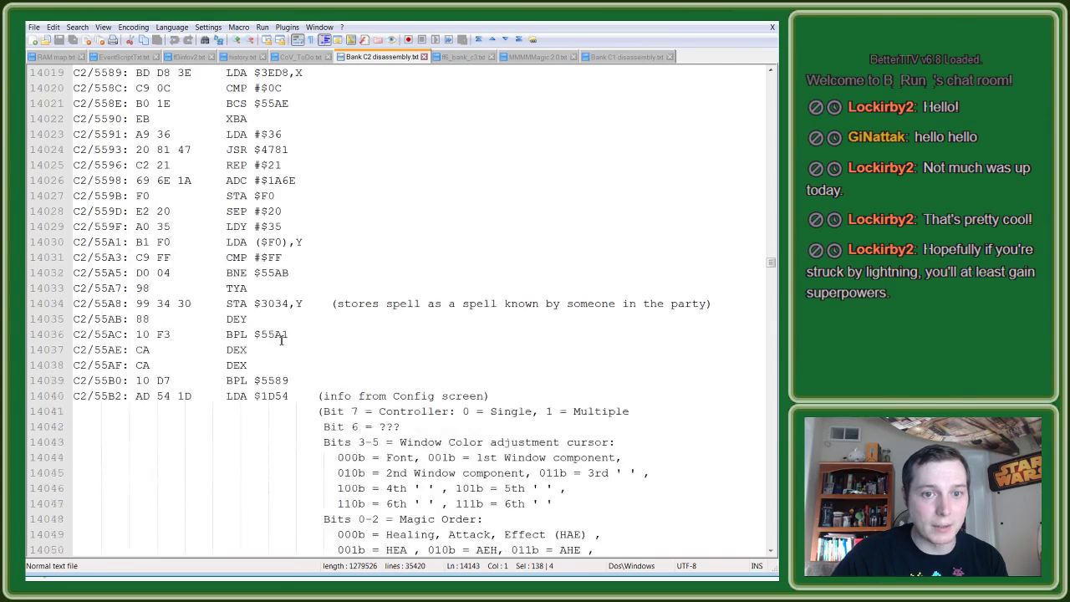
pyautogui.scroll(9, 281, 340)
pyautogui.scroll(4, 281, 339)
pyautogui.scroll(2, 281, 339)
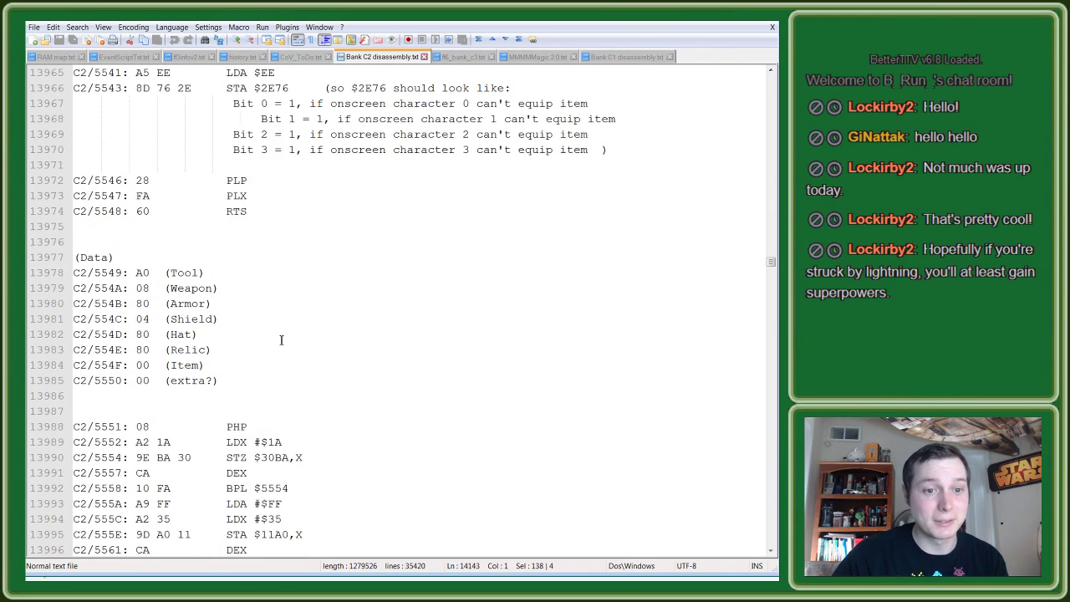
pyautogui.scroll(-4, 281, 339)
pyautogui.scroll(-2, 281, 340)
pyautogui.moveTo(73, 149); pyautogui.dragTo(499, 501)
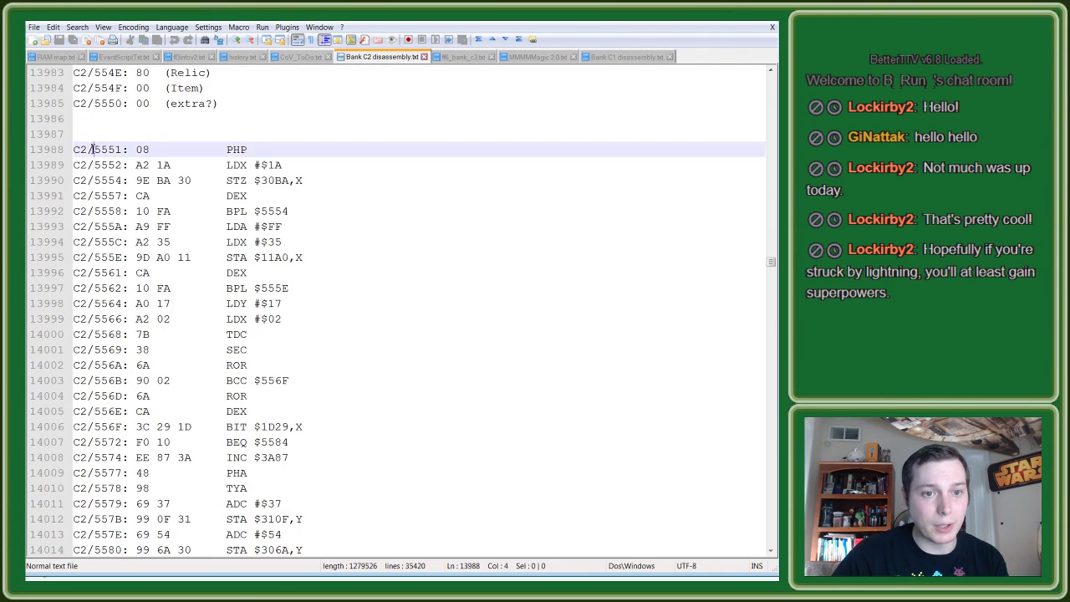
pyautogui.scroll(-4, 495, 493)
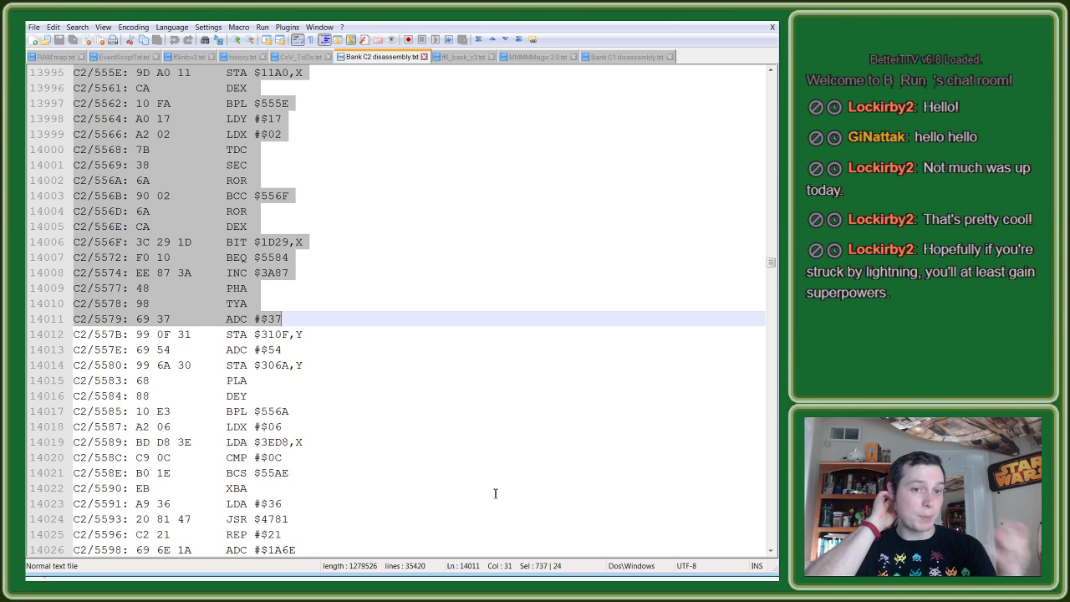
pyautogui.scroll(-4, 473, 520)
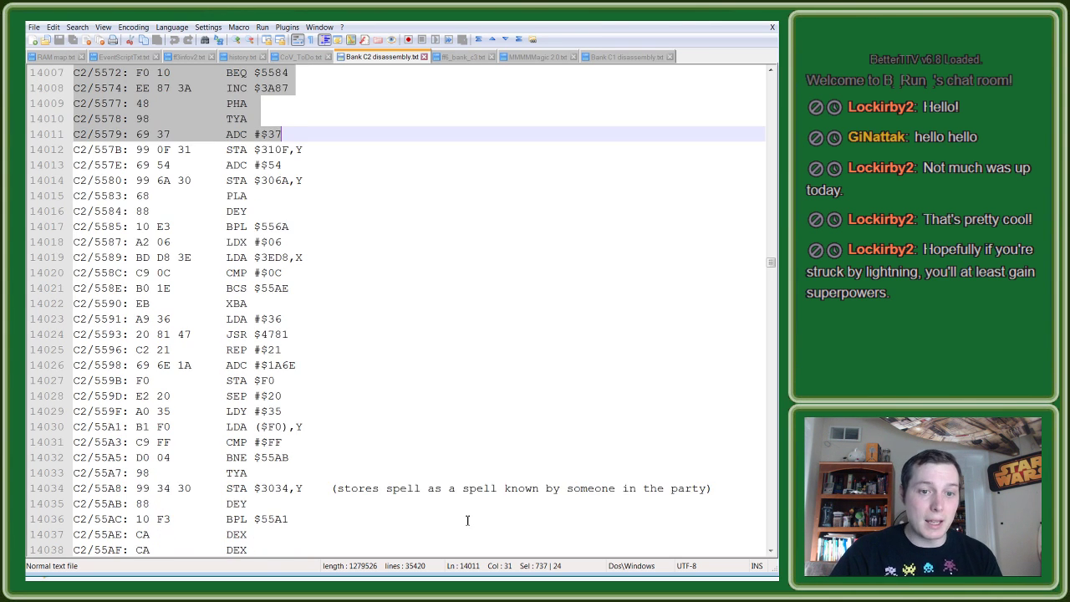
pyautogui.scroll(-4, 390, 372)
pyautogui.scroll(-2, 370, 340)
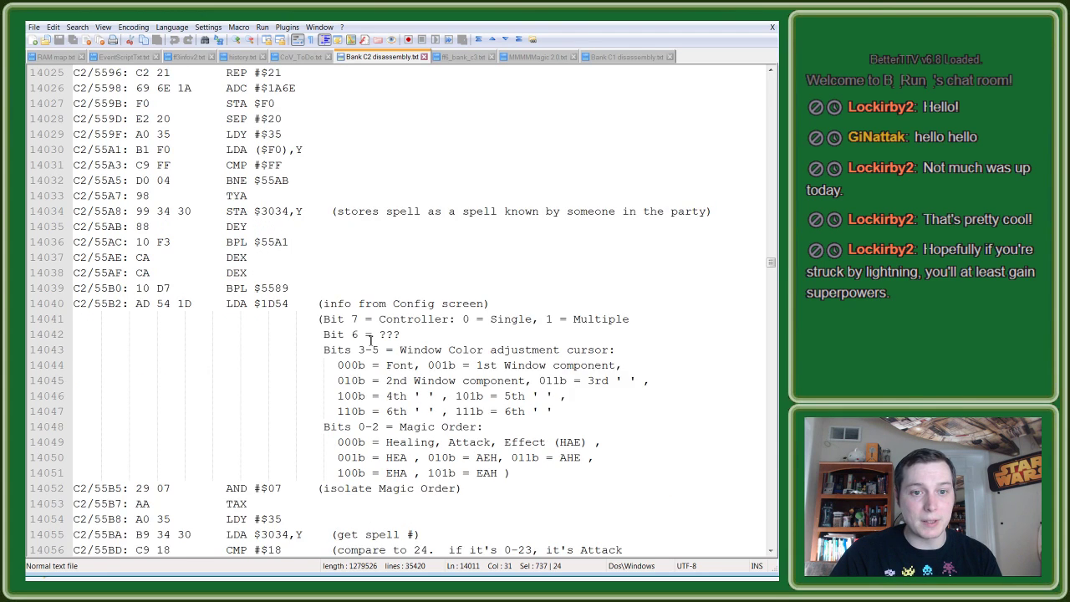
pyautogui.scroll(4, 370, 334)
pyautogui.scroll(4, 370, 334)
pyautogui.scroll(-8, 368, 343)
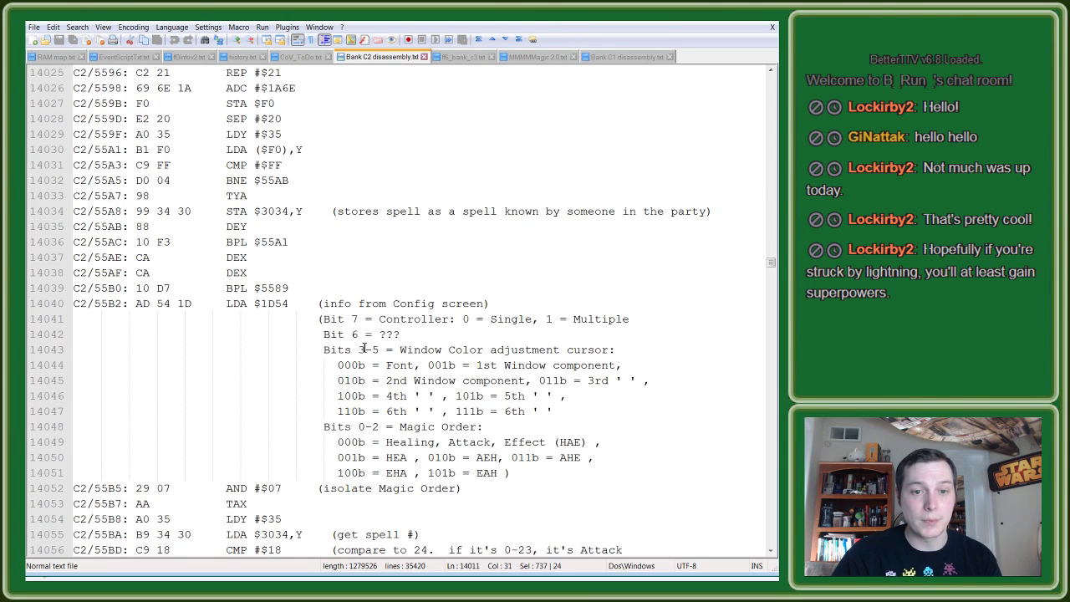
pyautogui.scroll(-2, 363, 349)
pyautogui.scroll(-2, 364, 349)
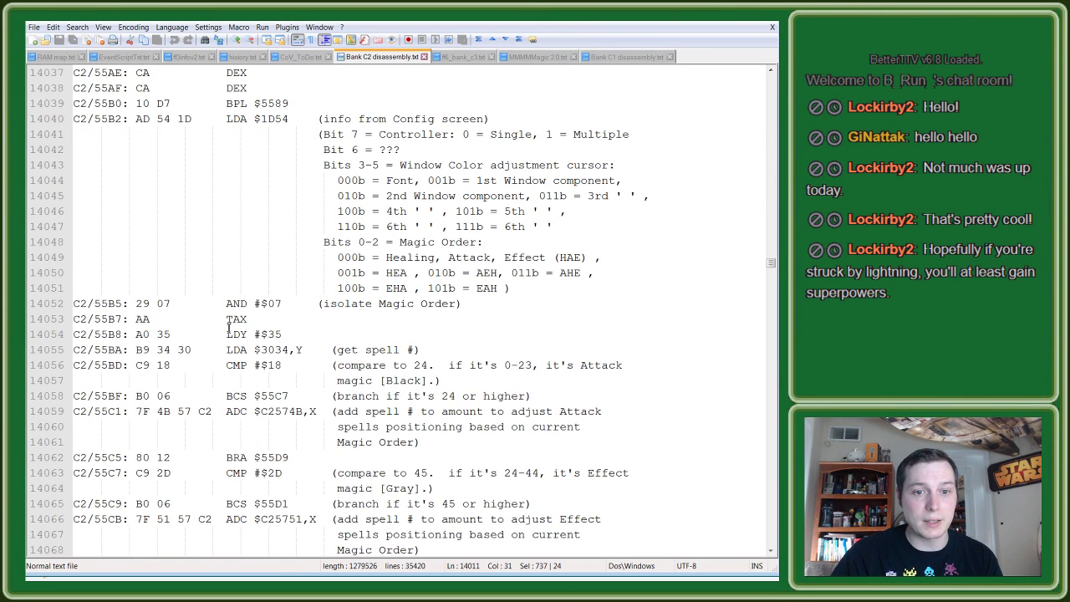
pyautogui.scroll(-2, 228, 327)
pyautogui.scroll(2, 230, 326)
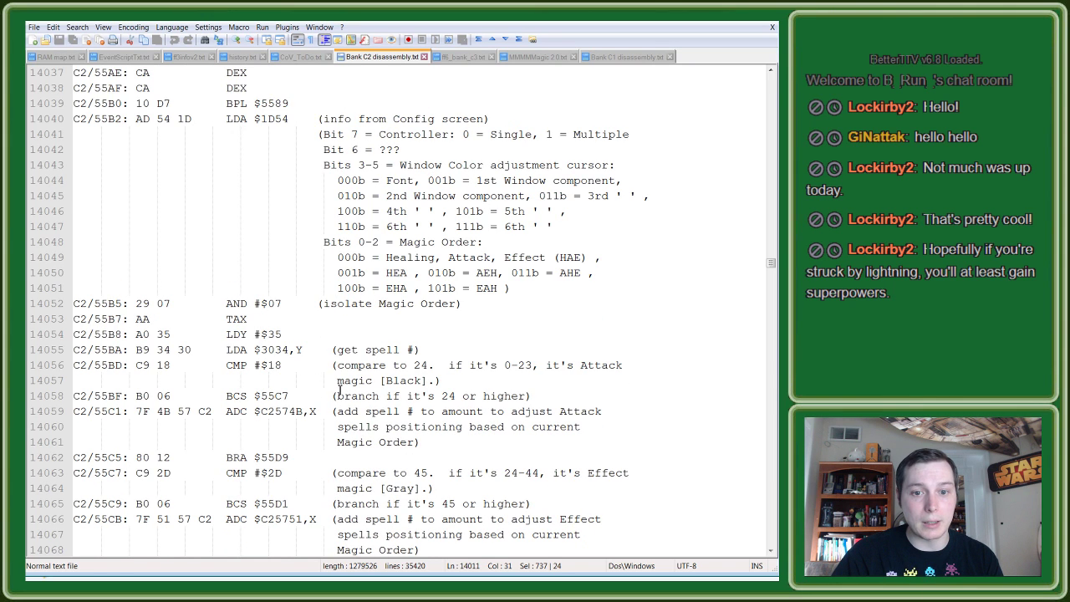
pyautogui.scroll(-2, 339, 390)
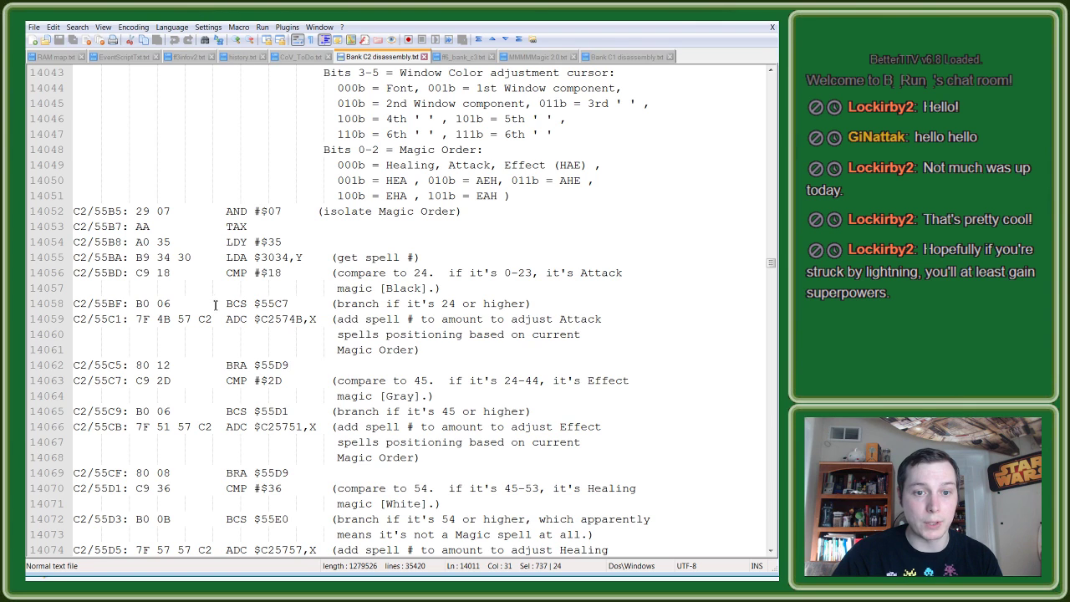
pyautogui.scroll(-2, 258, 333)
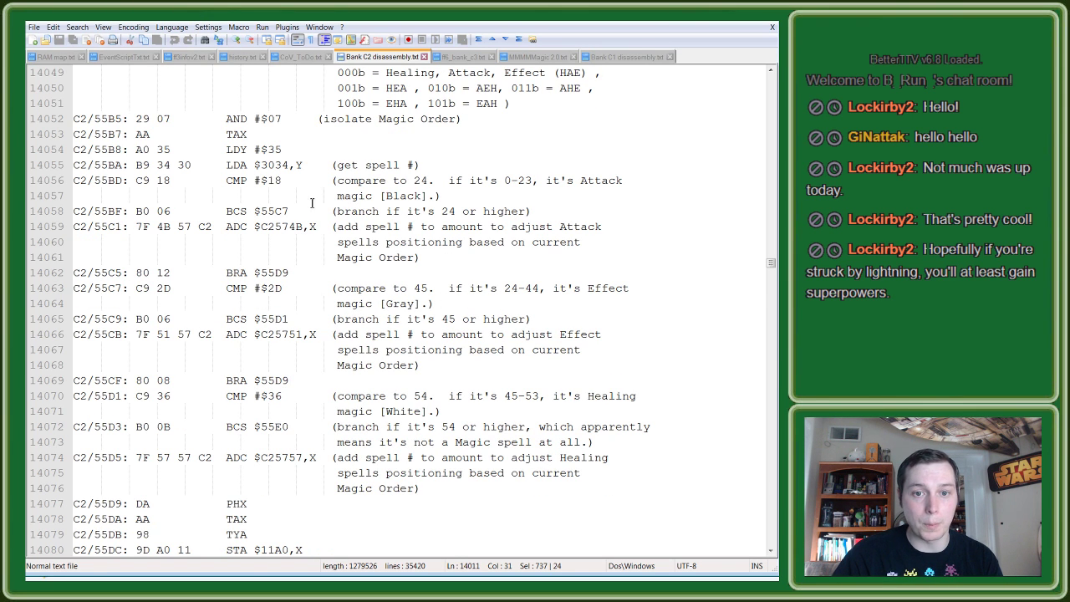
pyautogui.moveTo(324, 198); pyautogui.dragTo(549, 334)
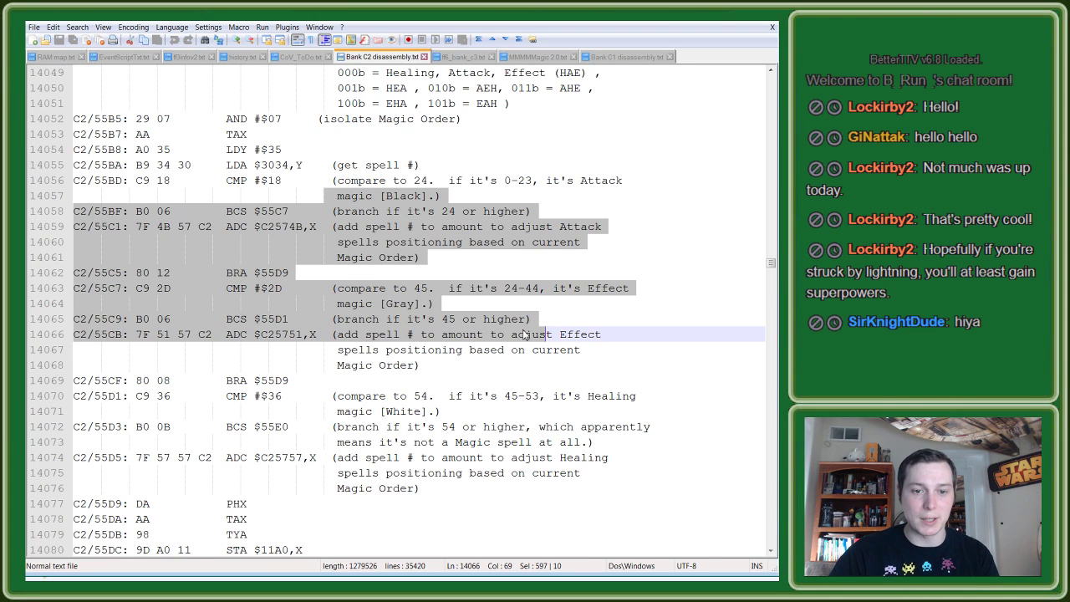
pyautogui.scroll(-2, 526, 335)
pyautogui.scroll(-2, 443, 344)
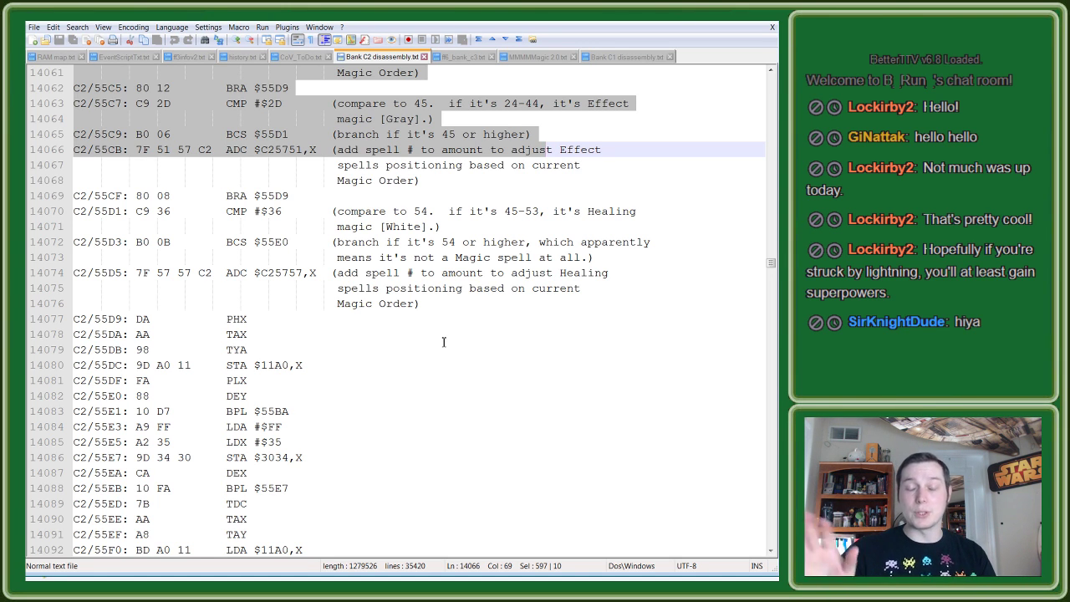
pyautogui.scroll(-2, 444, 342)
pyautogui.scroll(-4, 445, 343)
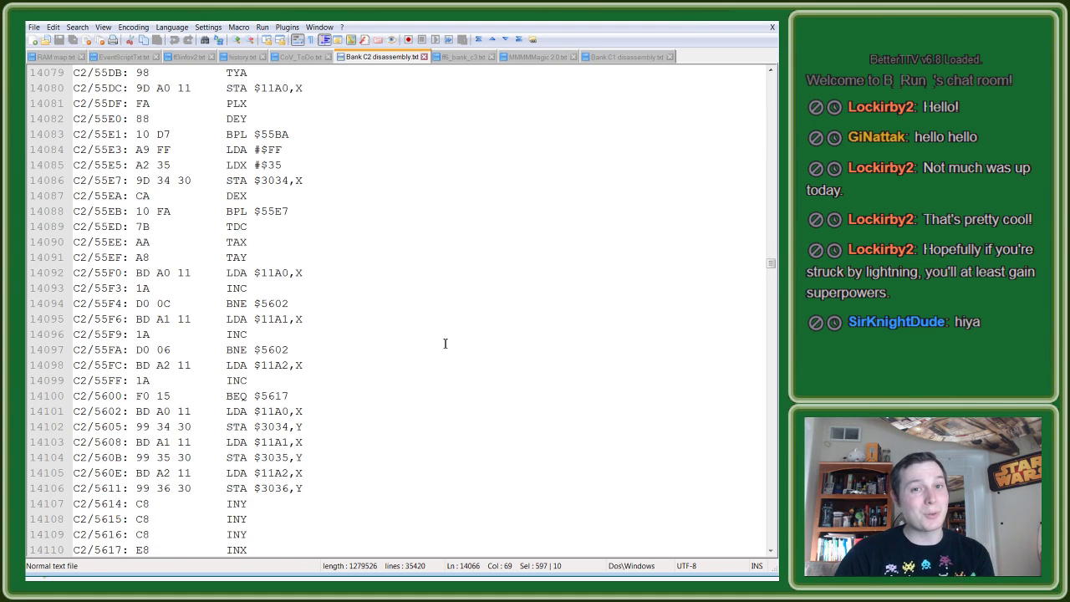
pyautogui.scroll(-2, 445, 343)
pyautogui.scroll(-2, 445, 342)
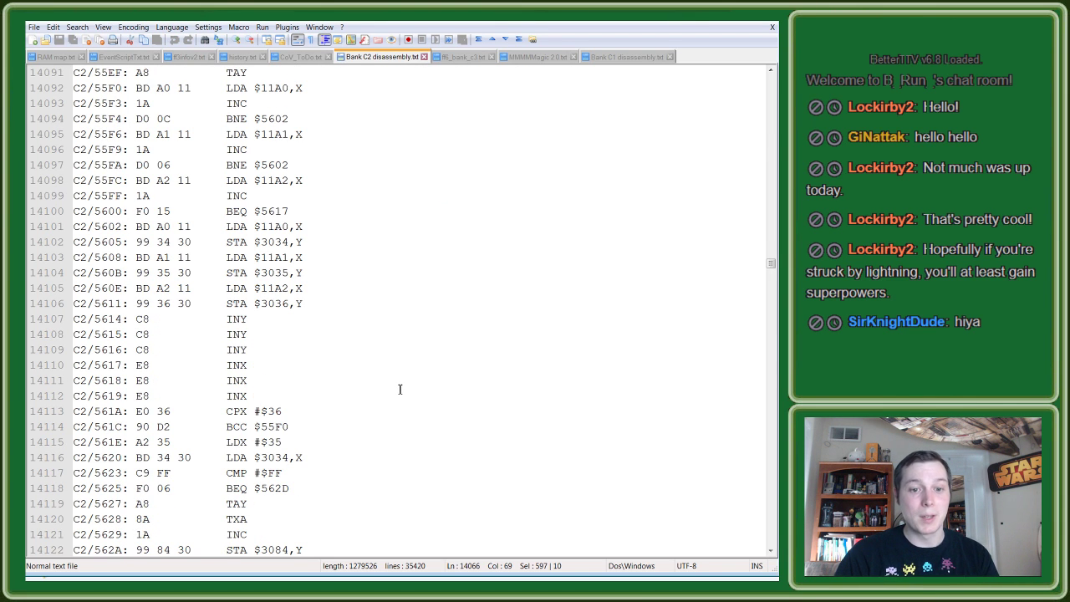
pyautogui.scroll(-2, 399, 388)
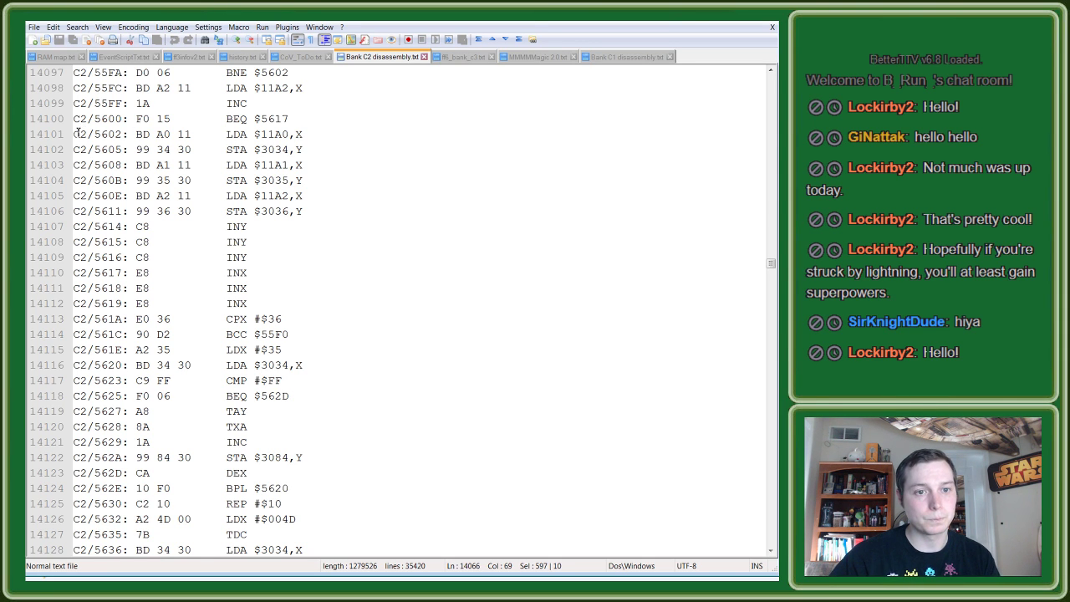
pyautogui.moveTo(77, 131)
pyautogui.mouseDown()
pyautogui.moveTo(515, 245)
pyautogui.moveTo(537, 305)
pyautogui.mouseUp()
pyautogui.click(537, 306)
pyautogui.scroll(-4, 507, 321)
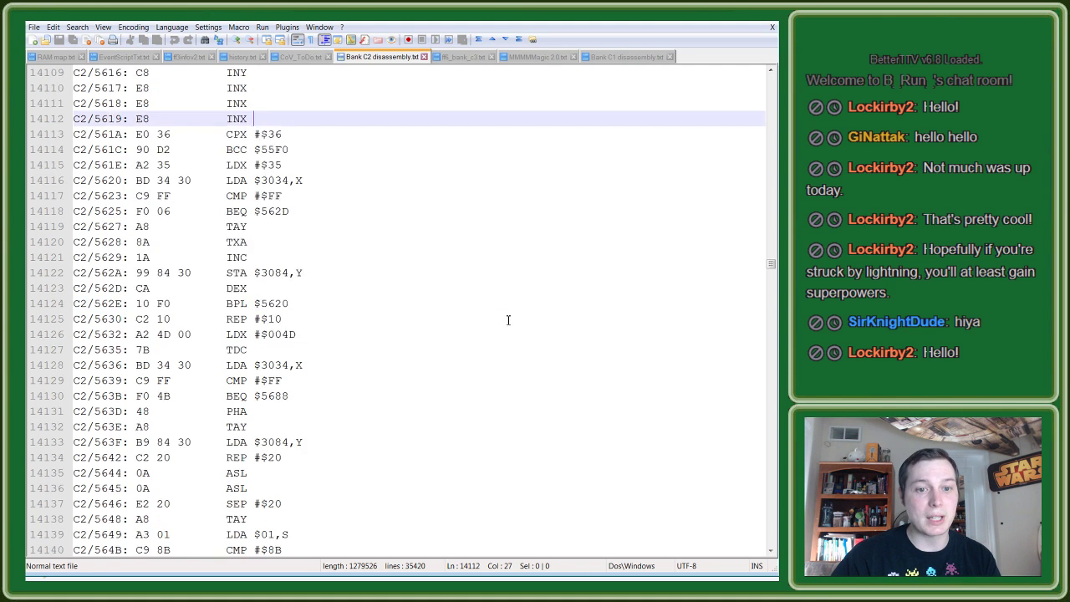
pyautogui.scroll(-8, 507, 321)
pyautogui.scroll(-2, 508, 320)
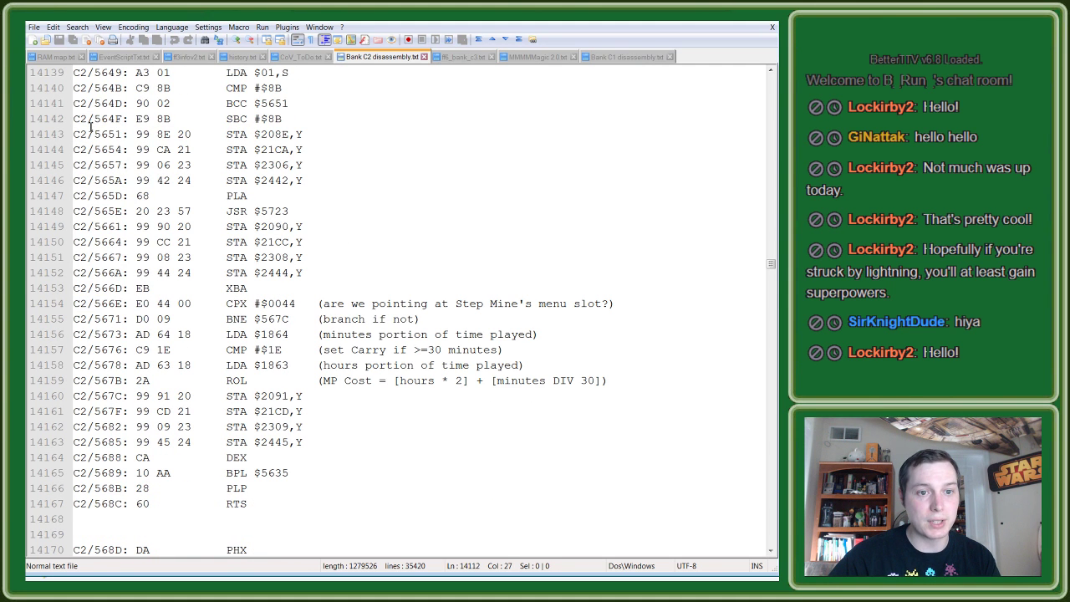
pyautogui.moveTo(89, 131); pyautogui.dragTo(512, 474)
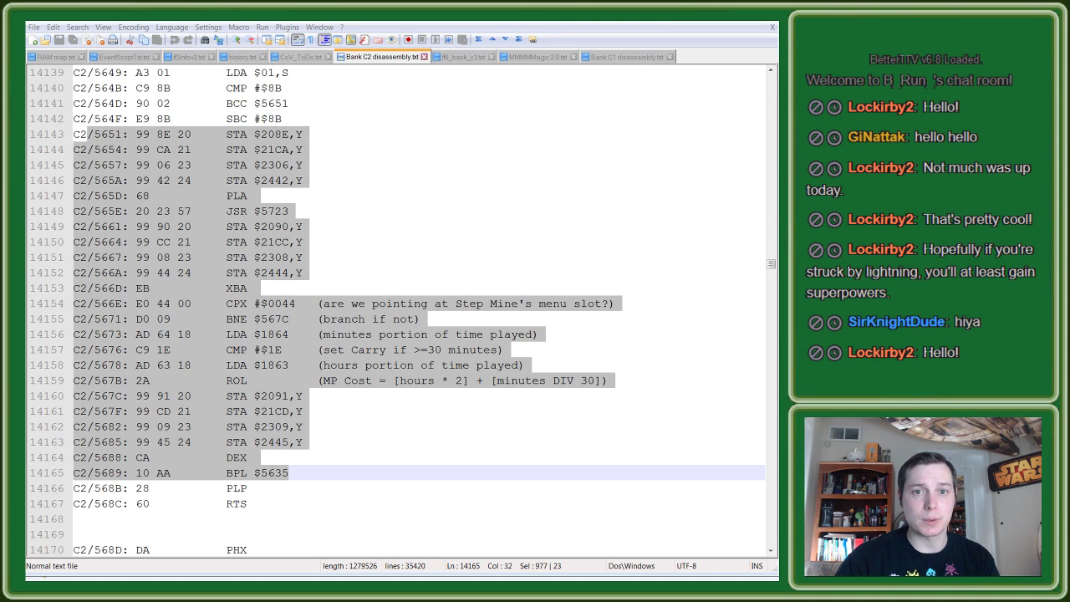
pyautogui.hotkey('alt', 'Tab')
# Step: Return to the stream megathread and highlight the 'Spell order and spell list trimming logic (WIP)' item
pyautogui.hotkey('ctrl', 't')
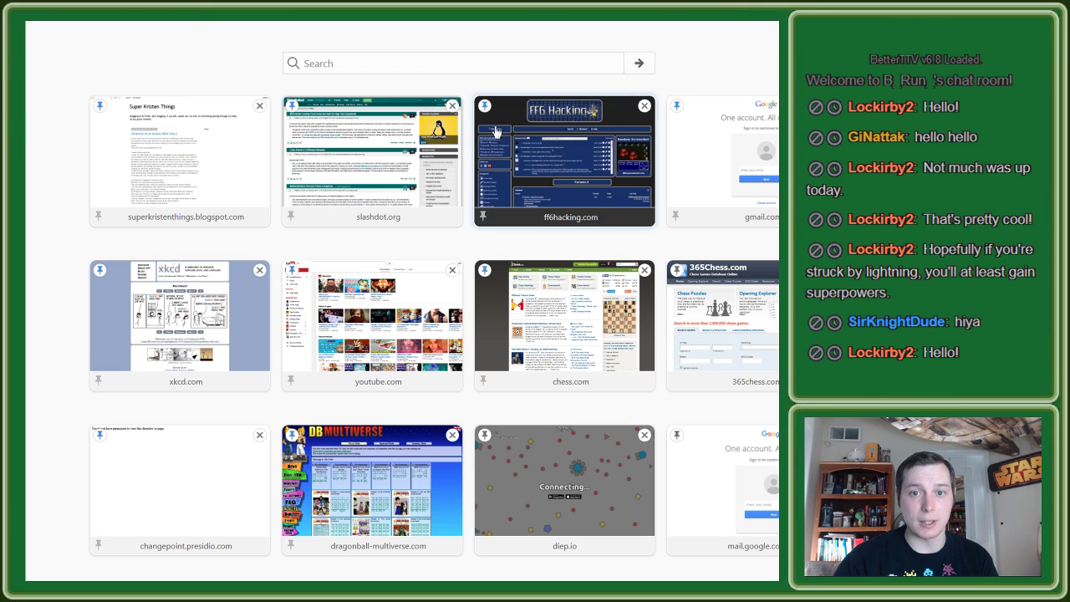
pyautogui.moveTo(180, 159)
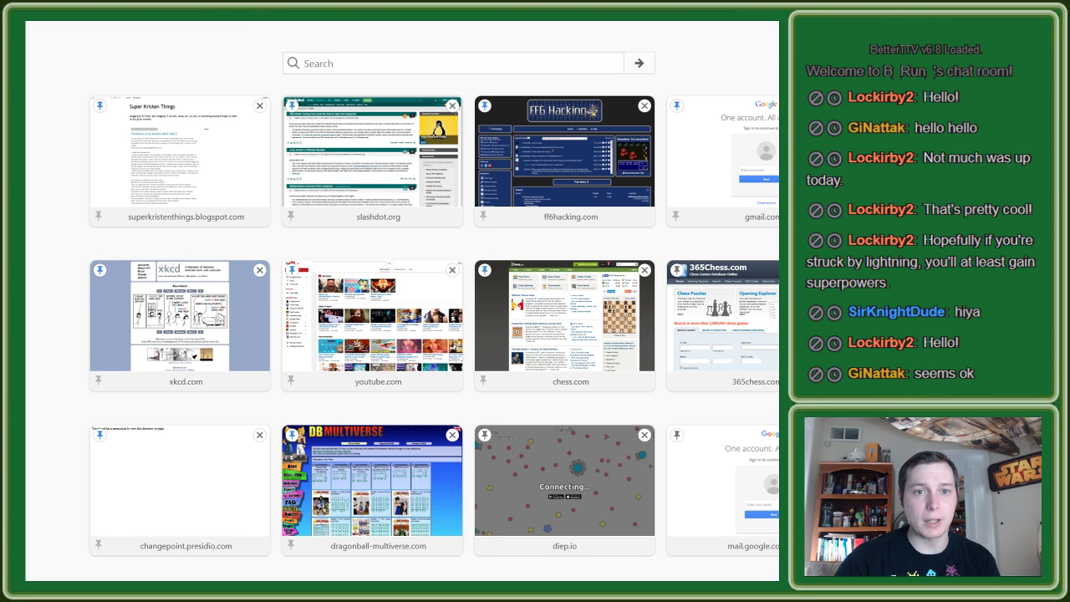
pyautogui.hotkey('ctrl', 'Tab')
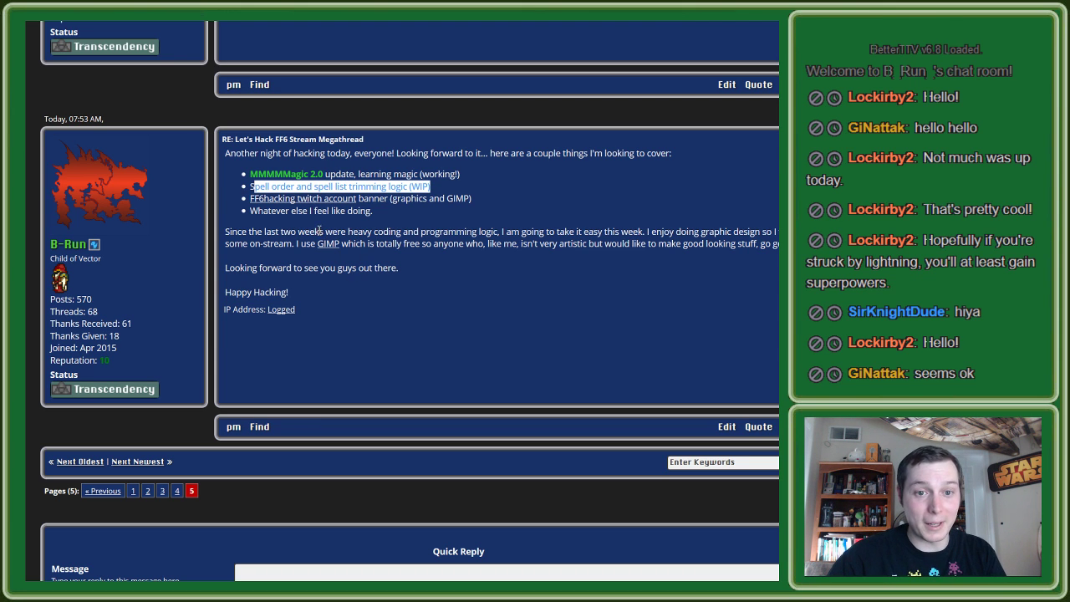
pyautogui.moveTo(431, 187); pyautogui.dragTo(260, 179)
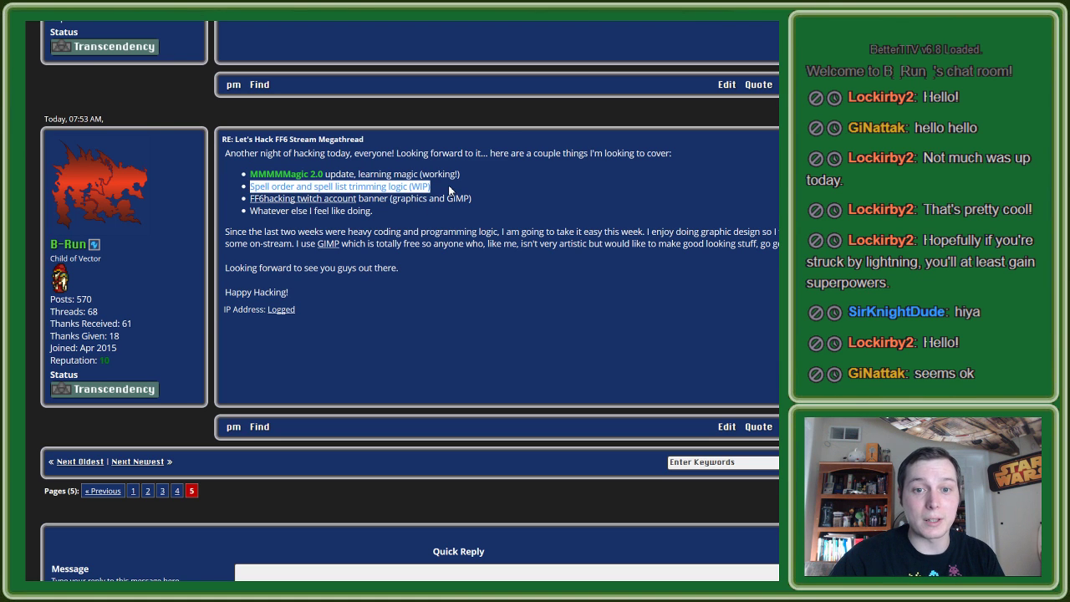
pyautogui.click(449, 190)
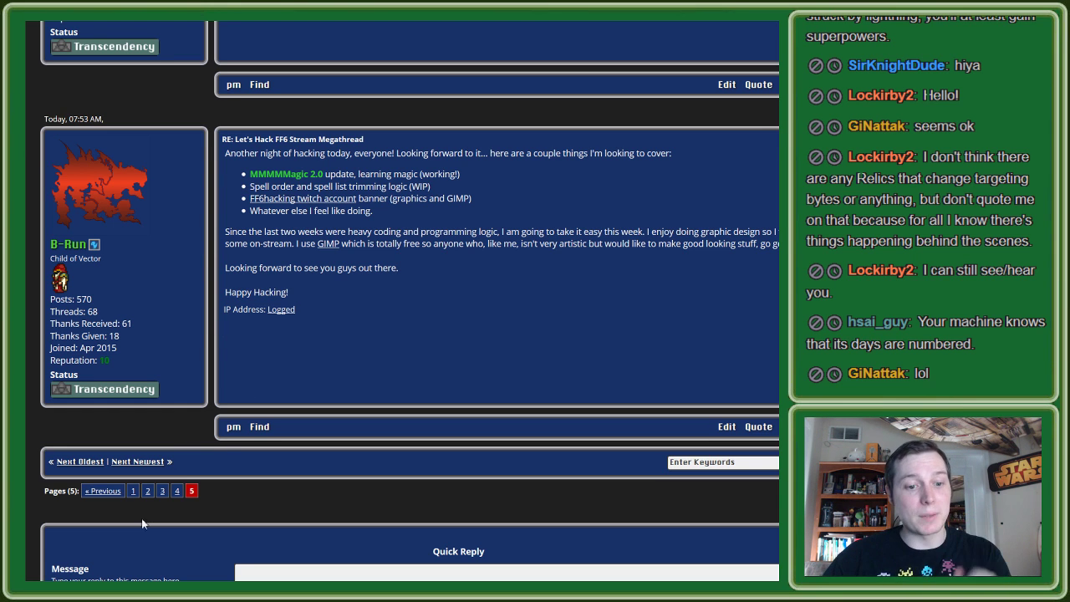
# Step: Navigate Explorer to SNES > FF6hacking Community > FF6hacking twitch, then return to the browser's new tab
pyautogui.hotkey('alt', 'Tab')
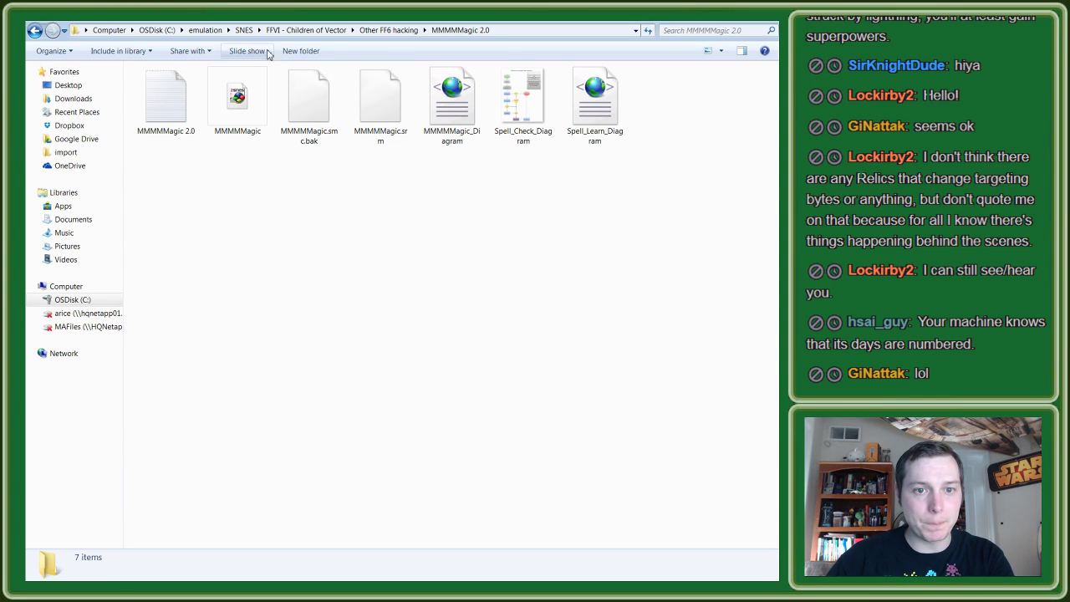
pyautogui.click(244, 30)
pyautogui.doubleClick(174, 131)
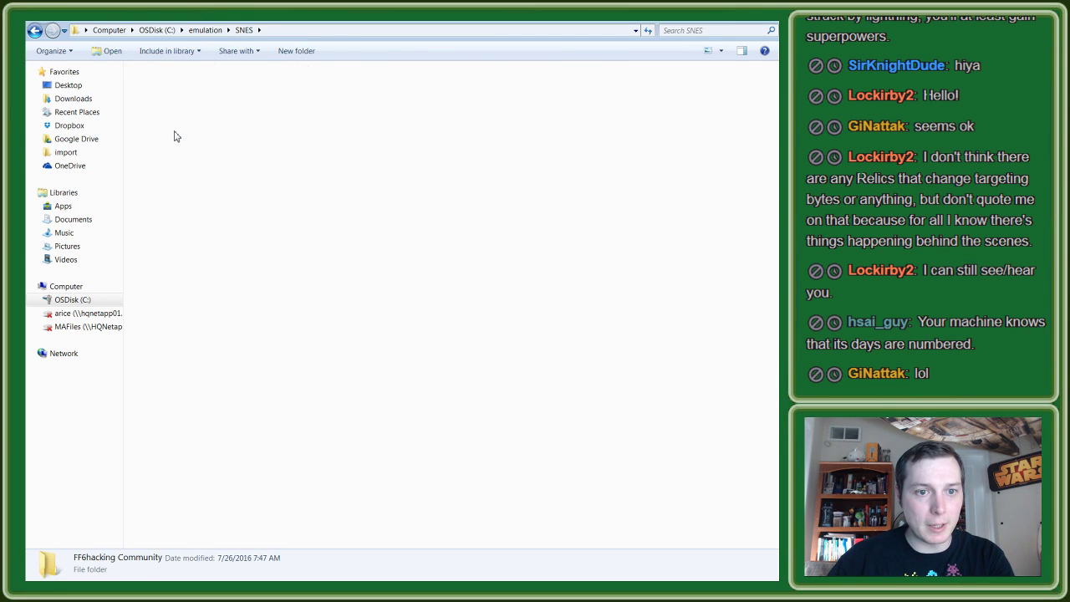
pyautogui.doubleClick(165, 98)
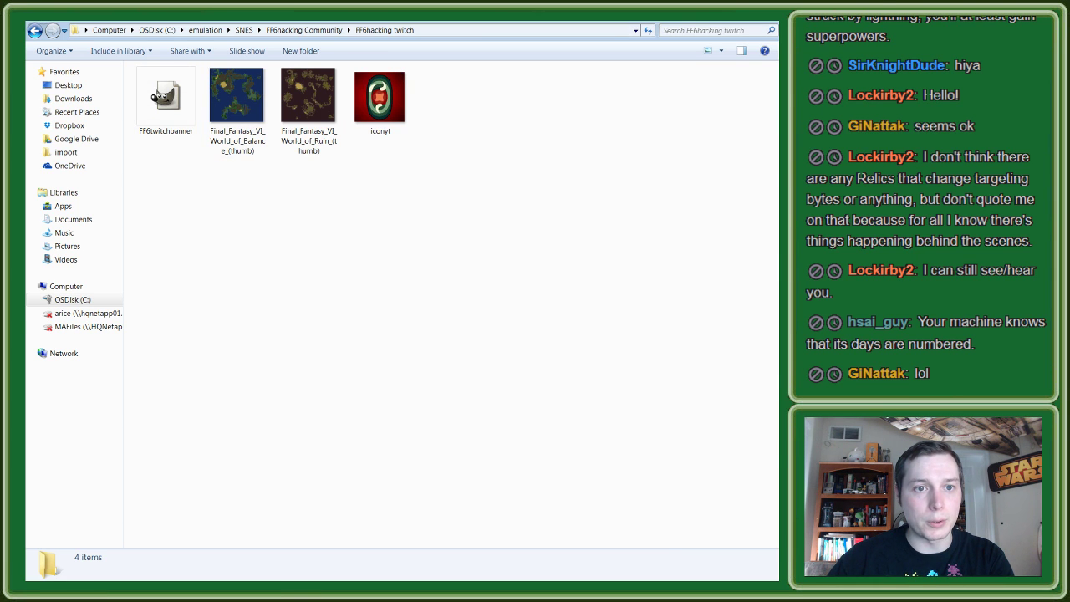
pyautogui.hotkey('alt', 'Tab')
pyautogui.hotkey('ctrl', 't')
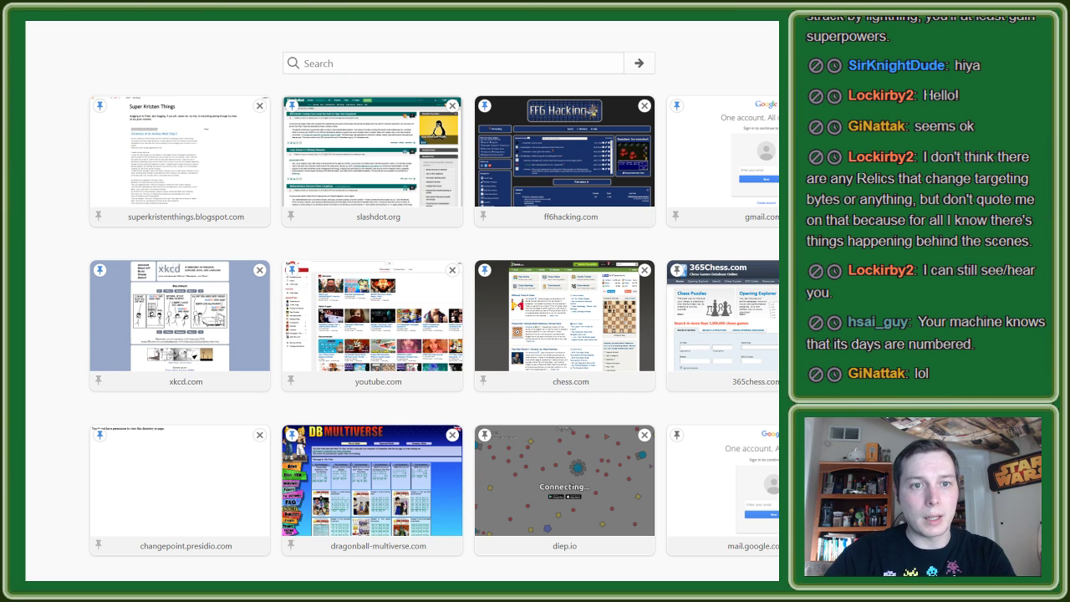
pyautogui.write('twitch')
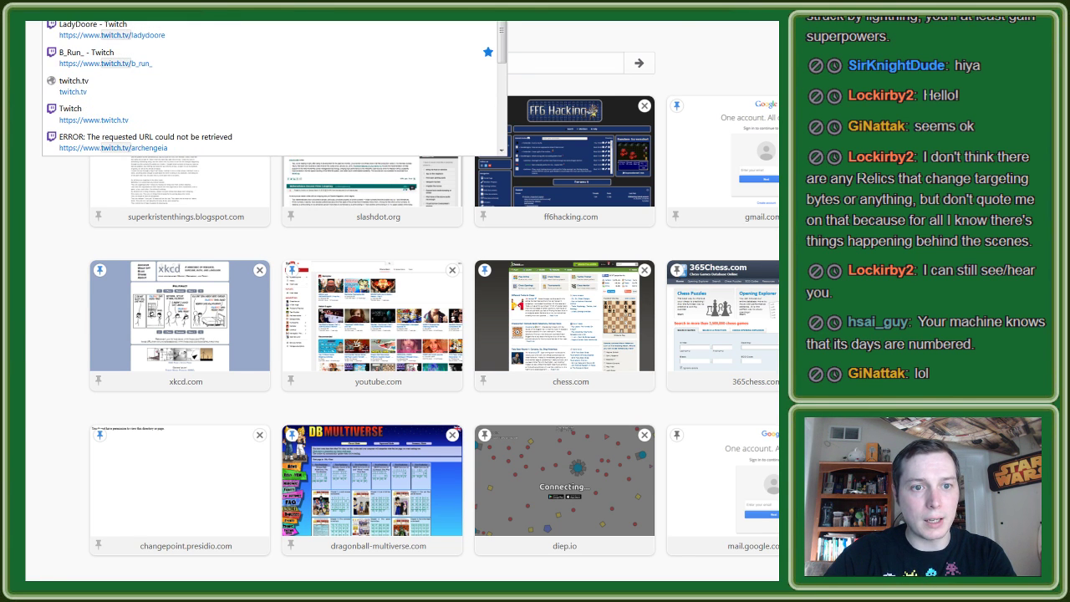
pyautogui.press('Return')
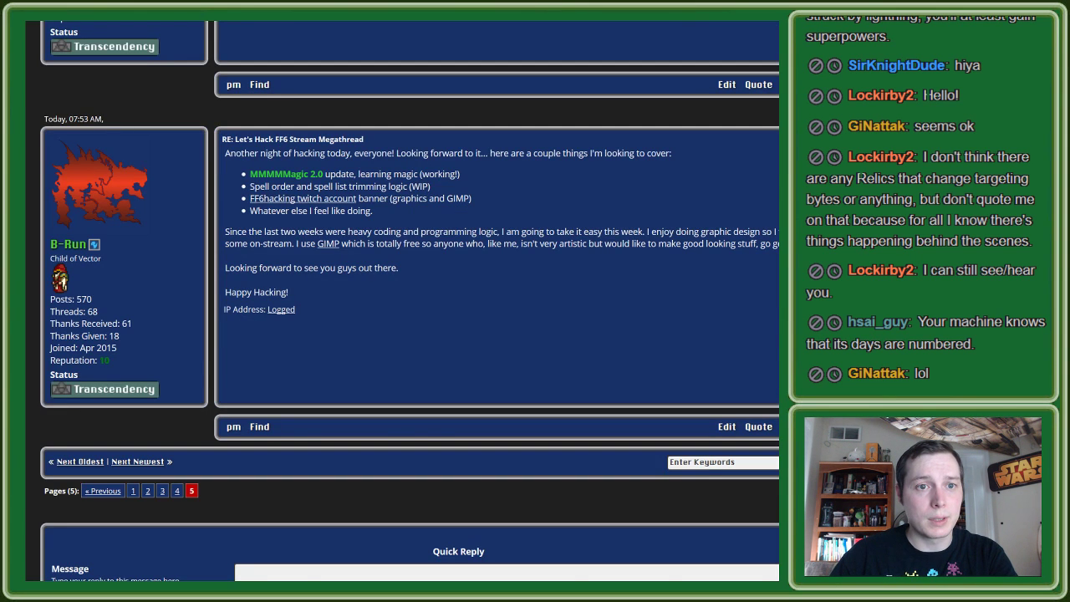
pyautogui.hotkey('ctrl', 't')
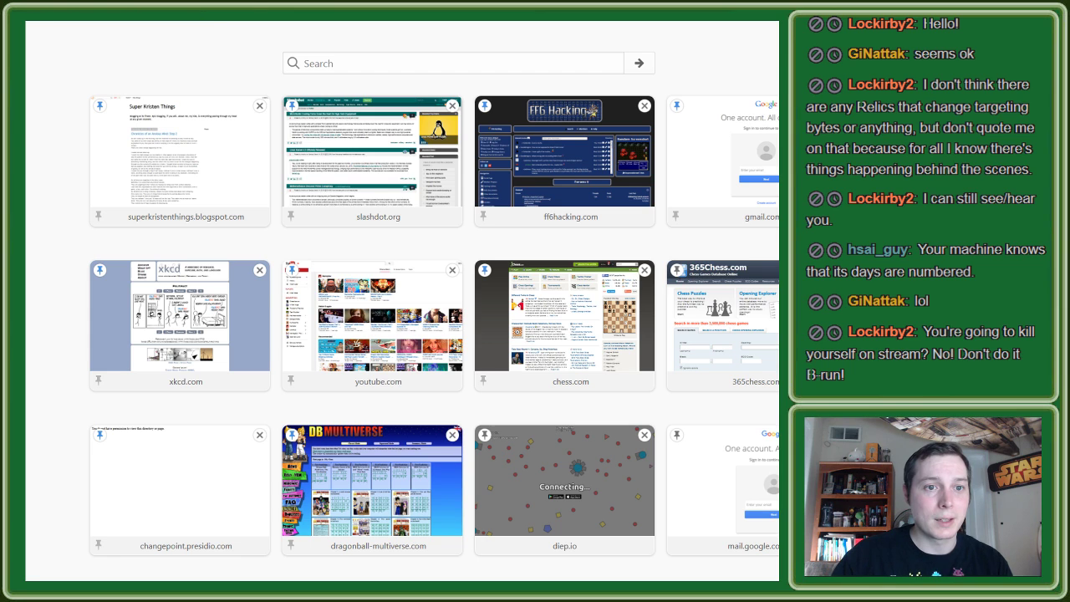
# Step: Launch Command Prompt via cmd and centre its window
pyautogui.press('super')
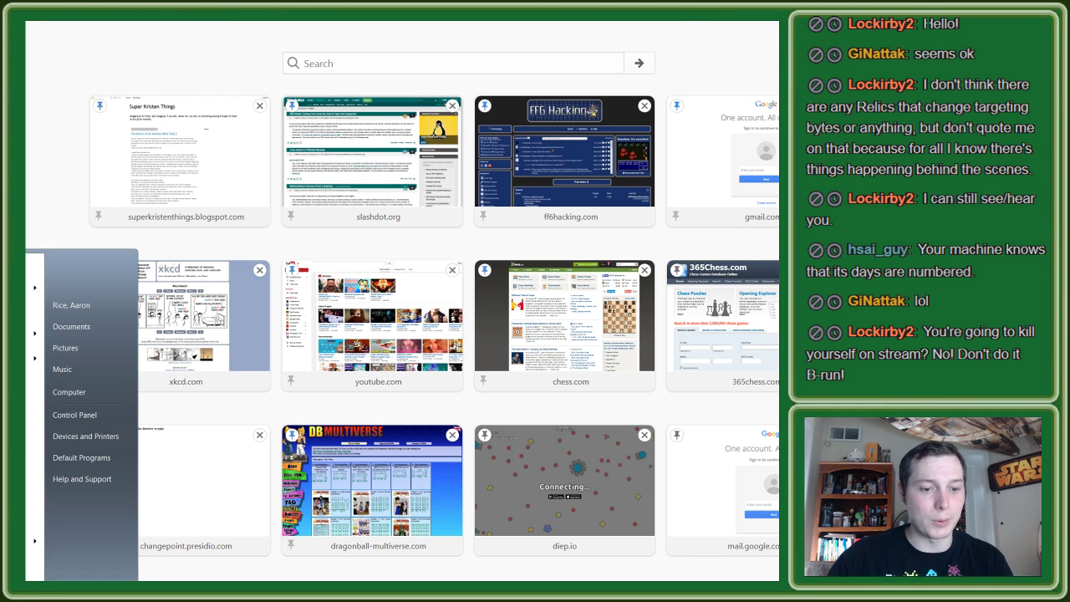
pyautogui.write('cmd')
pyautogui.press('Return')
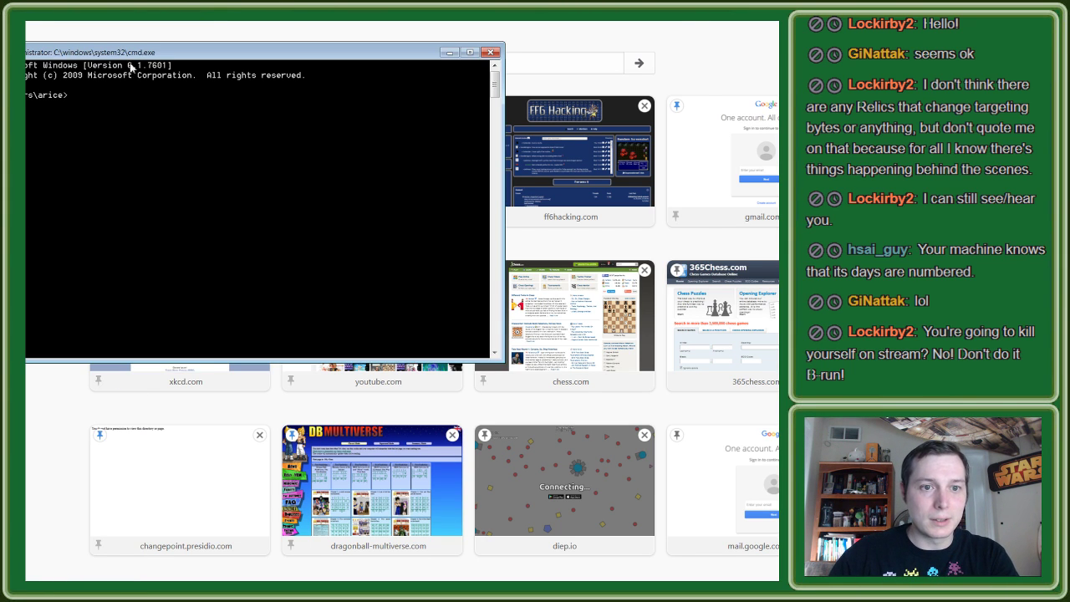
pyautogui.moveTo(139, 54); pyautogui.dragTo(340, 76)
# Step: Run ping 8.8.8.8, then ipconfig /all
pyautogui.write('ping 8.')
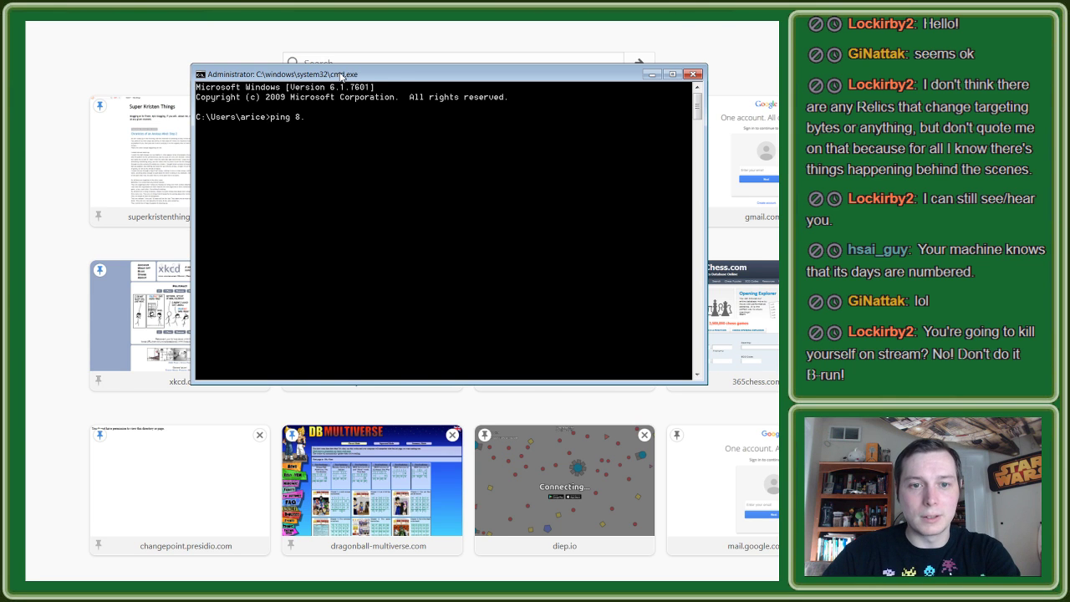
pyautogui.write('8.8.8')
pyautogui.press('Return')
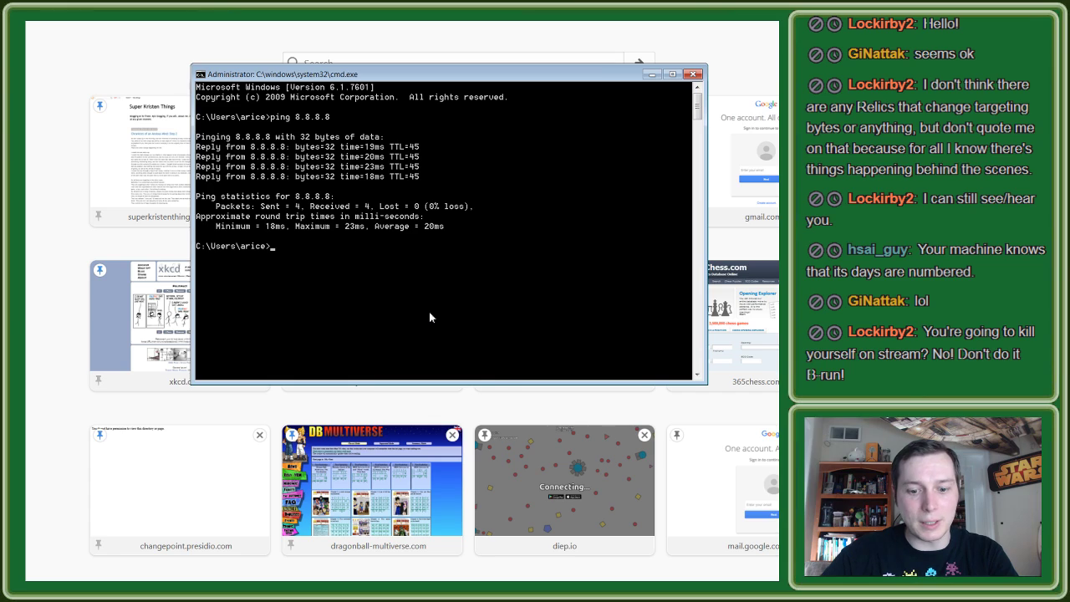
pyautogui.write('ipconfig /all')
pyautogui.press('Return')
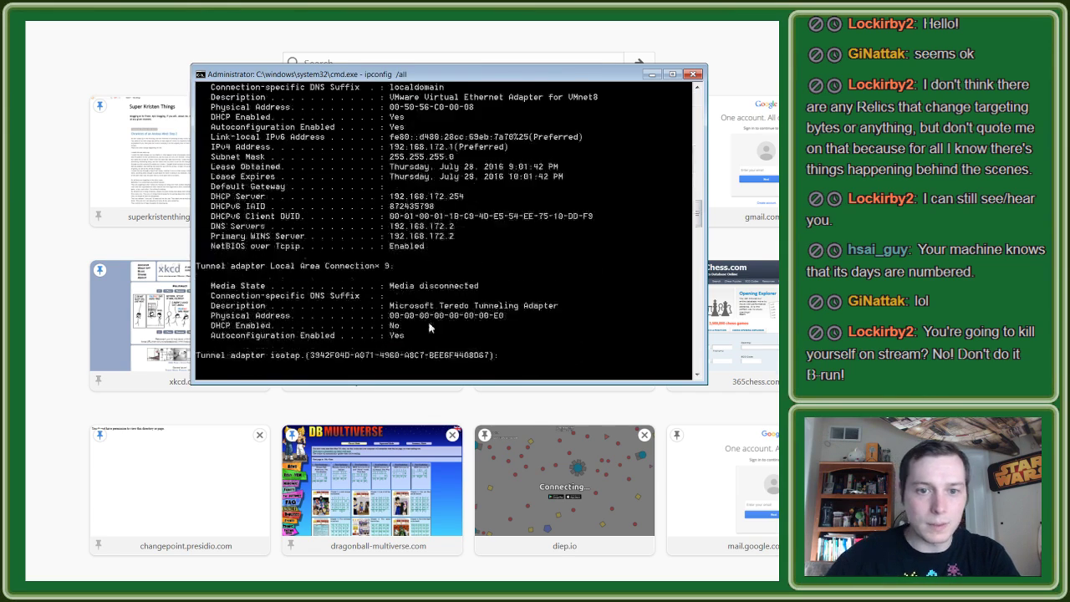
# Step: Scroll through the ipconfig /all adapter listing, then close Command Prompt
pyautogui.scroll(4, 422, 284)
pyautogui.scroll(6, 401, 312)
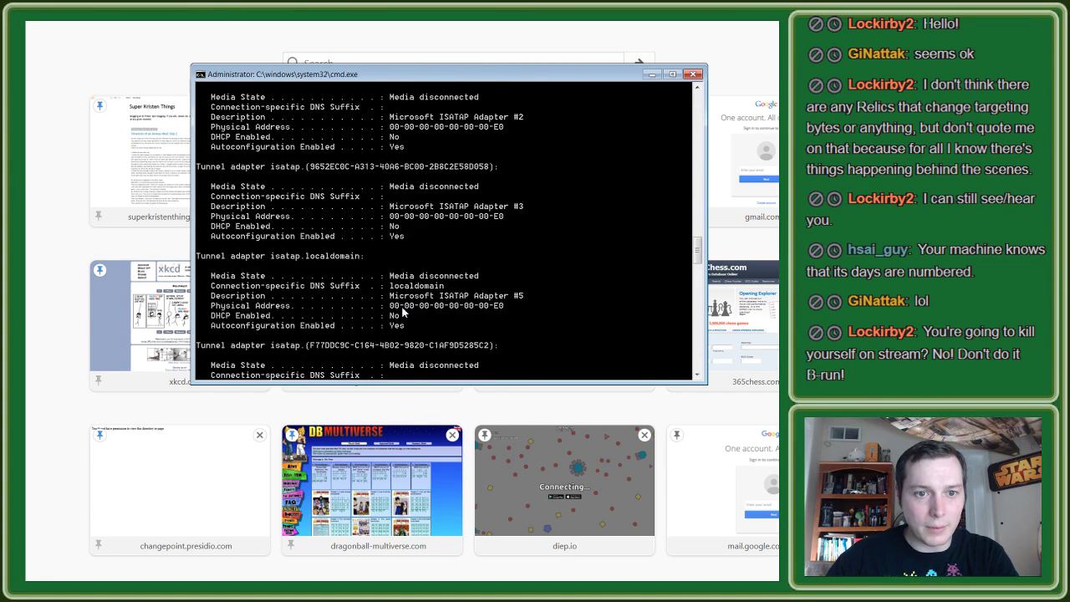
pyautogui.scroll(3, 401, 312)
pyautogui.scroll(3, 401, 312)
pyautogui.scroll(2, 401, 312)
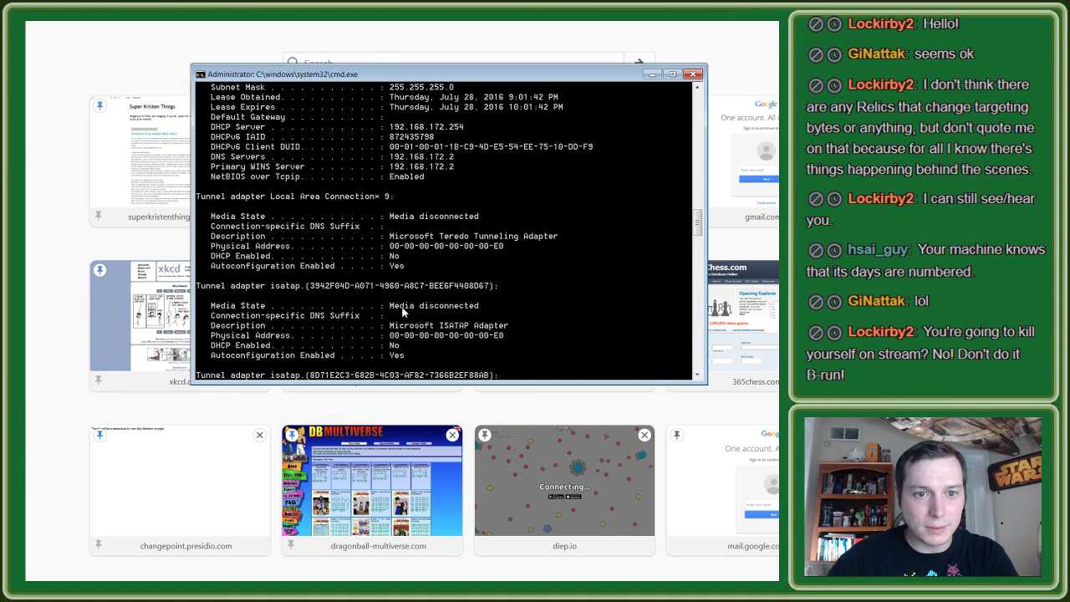
pyautogui.scroll(-2, 403, 311)
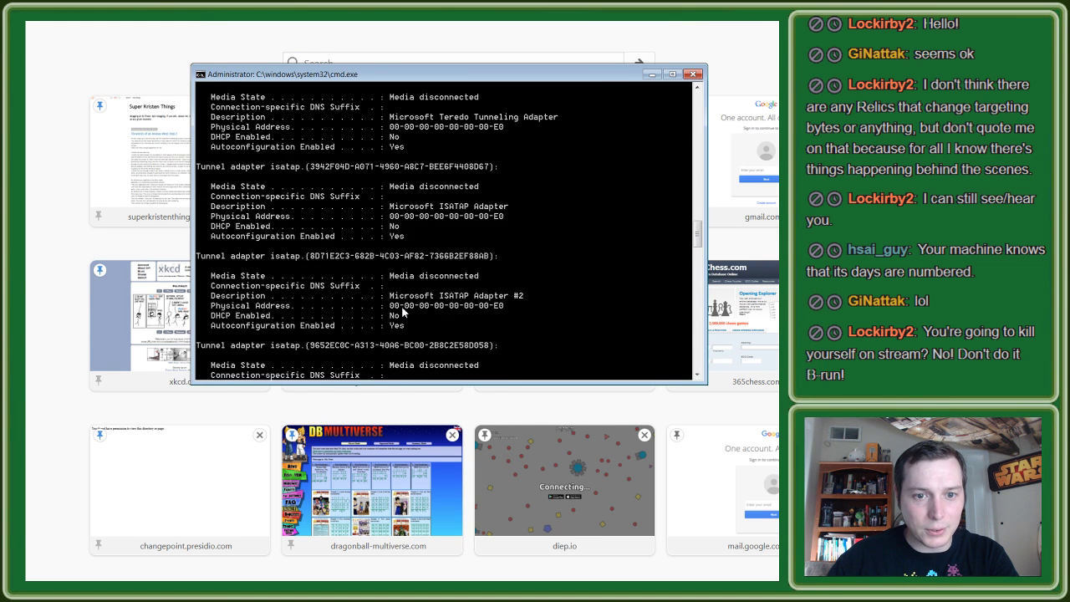
pyautogui.scroll(-2, 403, 311)
pyautogui.scroll(-2, 402, 310)
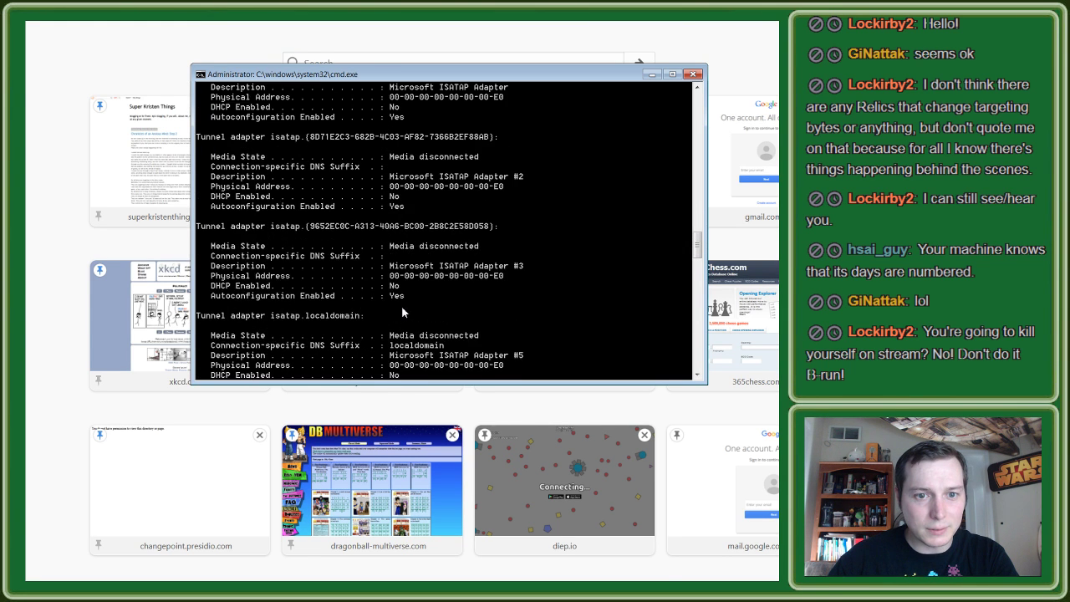
pyautogui.scroll(-2, 402, 311)
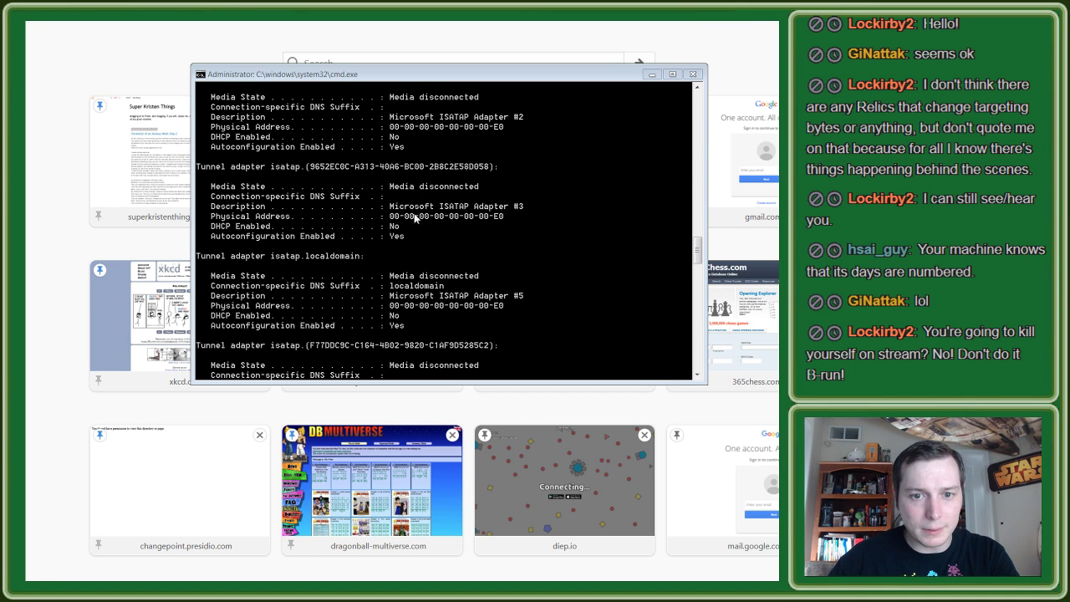
pyautogui.scroll(3, 518, 244)
pyautogui.scroll(3, 516, 248)
pyautogui.scroll(2, 510, 251)
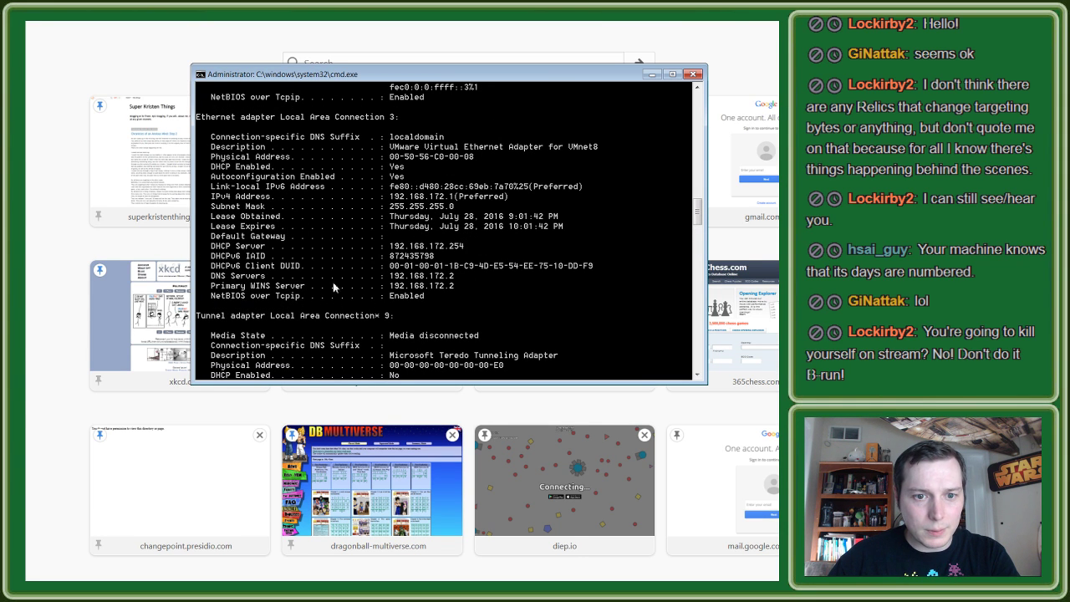
pyautogui.scroll(3, 422, 280)
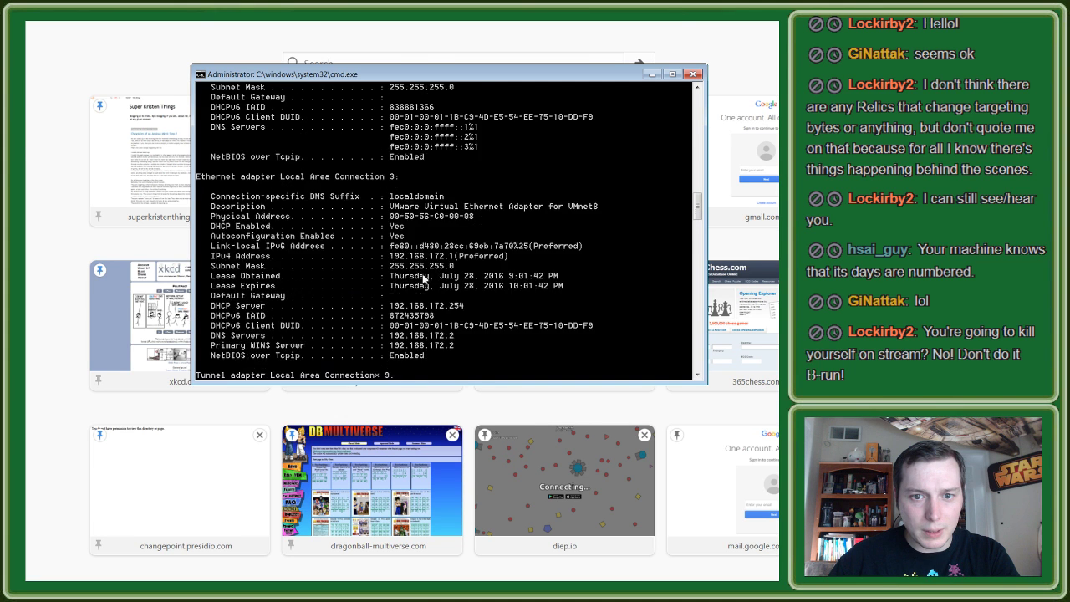
pyautogui.scroll(2, 423, 280)
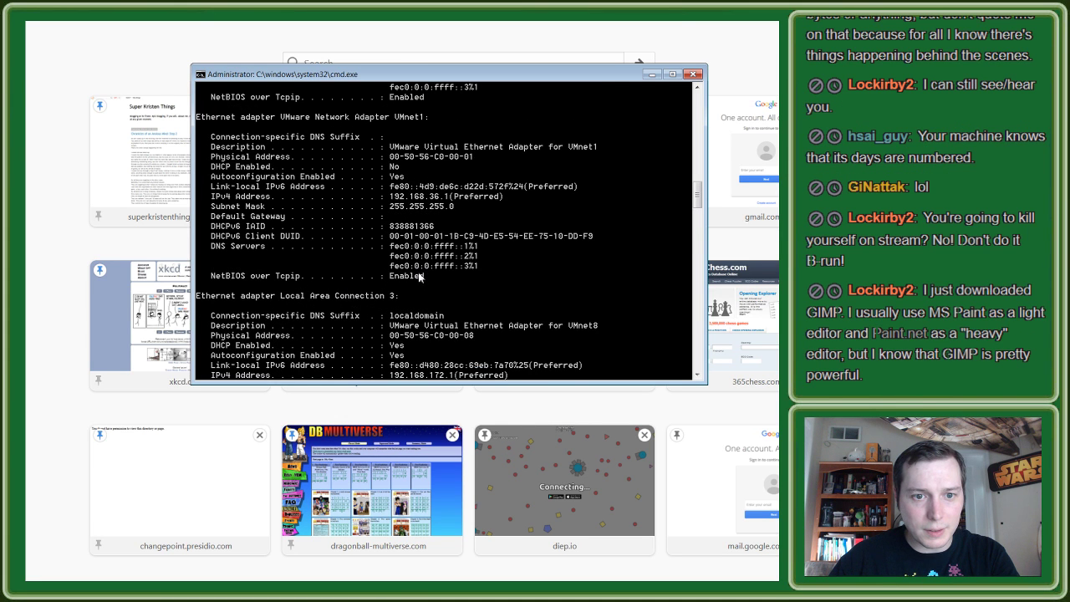
pyautogui.scroll(2, 420, 279)
pyautogui.click(693, 74)
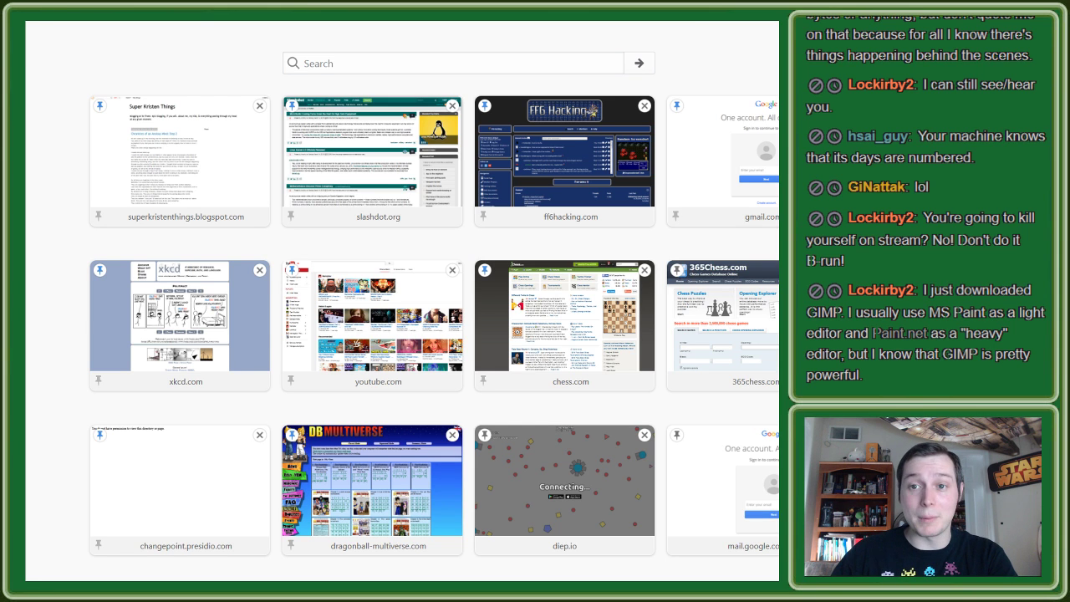
# Step: Switch to Explorer's FF6hacking twitch folder and open FF6twitchbanner
pyautogui.hotkey('alt', 'Tab')
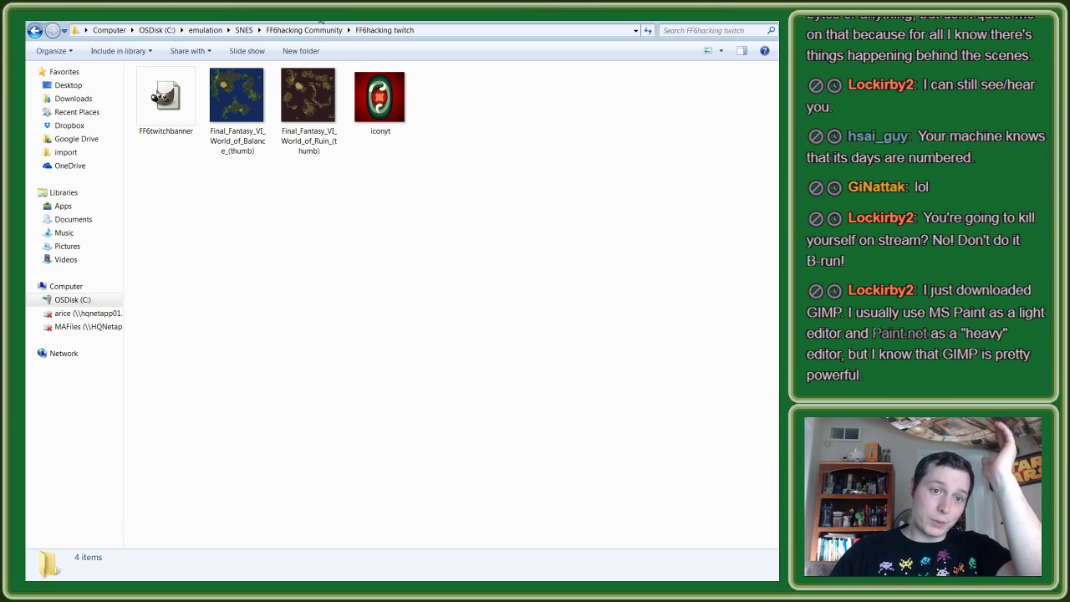
pyautogui.doubleClick(165, 99)
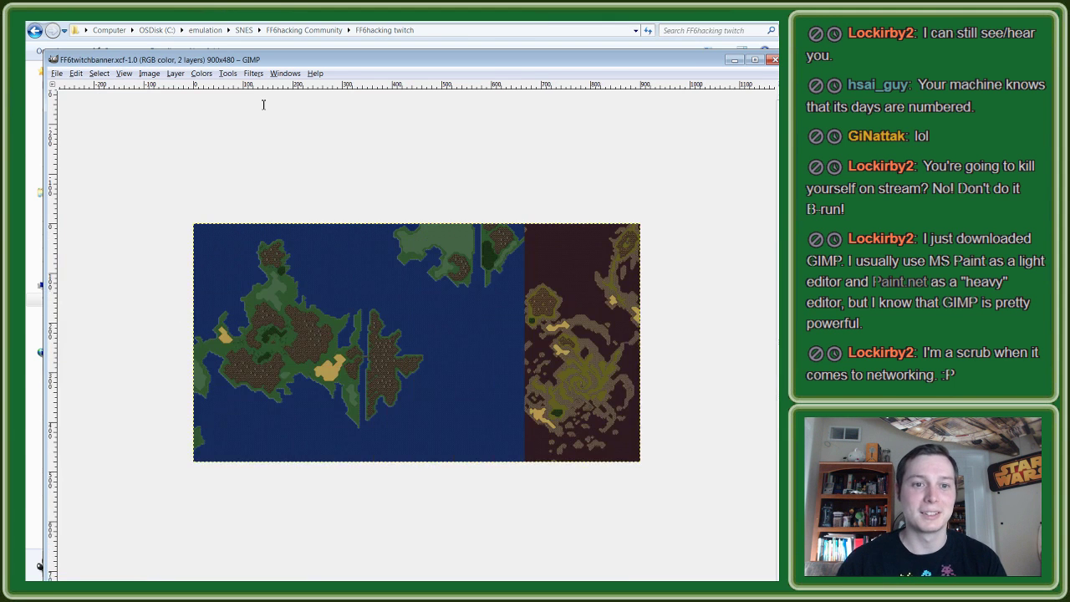
# Step: Move the banner window up-left and restore the Toolbox - Layers dock beside the canvas
pyautogui.moveTo(334, 61)
pyautogui.mouseDown()
pyautogui.moveTo(317, 46)
pyautogui.moveTo(262, 33)
pyautogui.mouseUp()
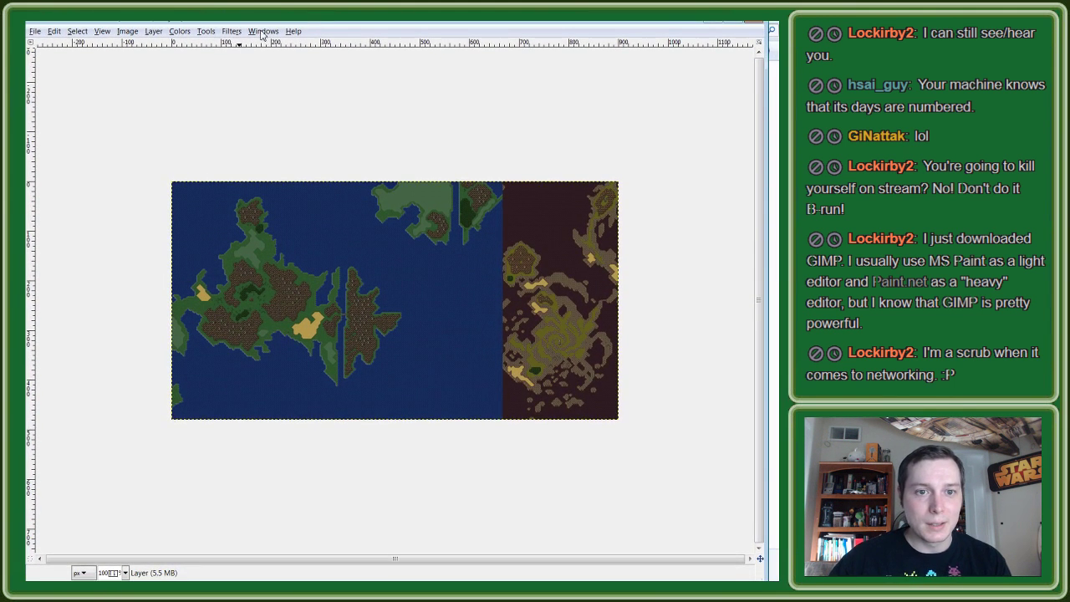
pyautogui.click(261, 33)
pyautogui.click(431, 50)
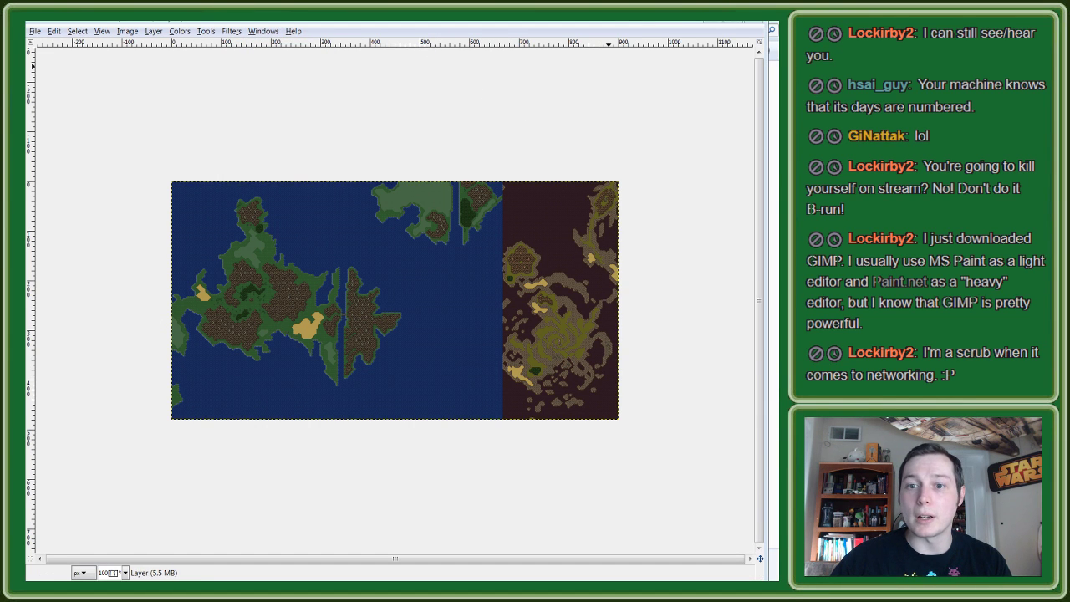
pyautogui.moveTo(678, 25); pyautogui.dragTo(699, 62)
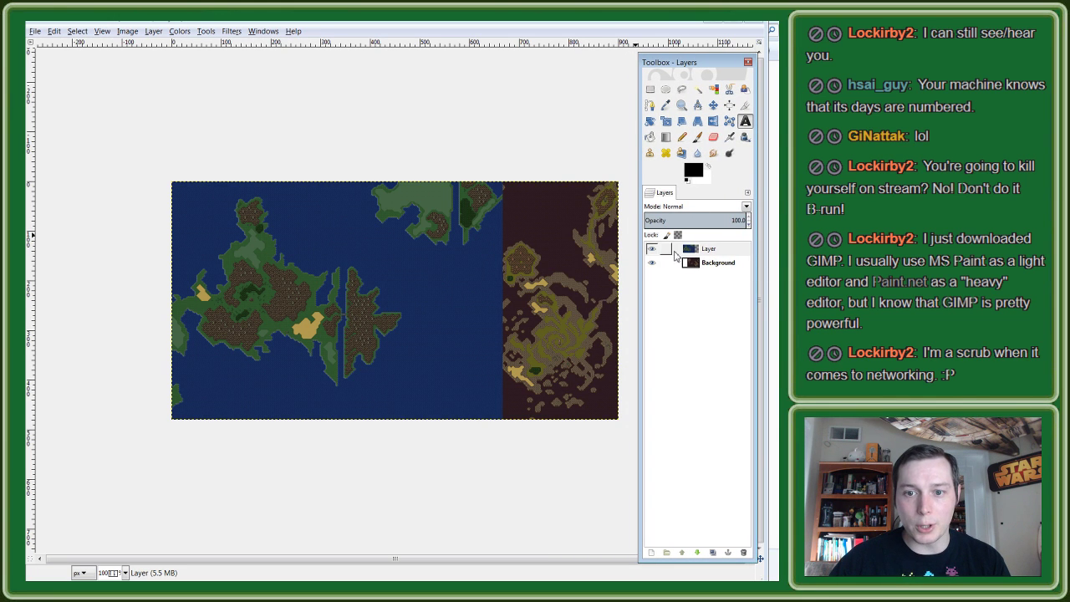
pyautogui.click(652, 249)
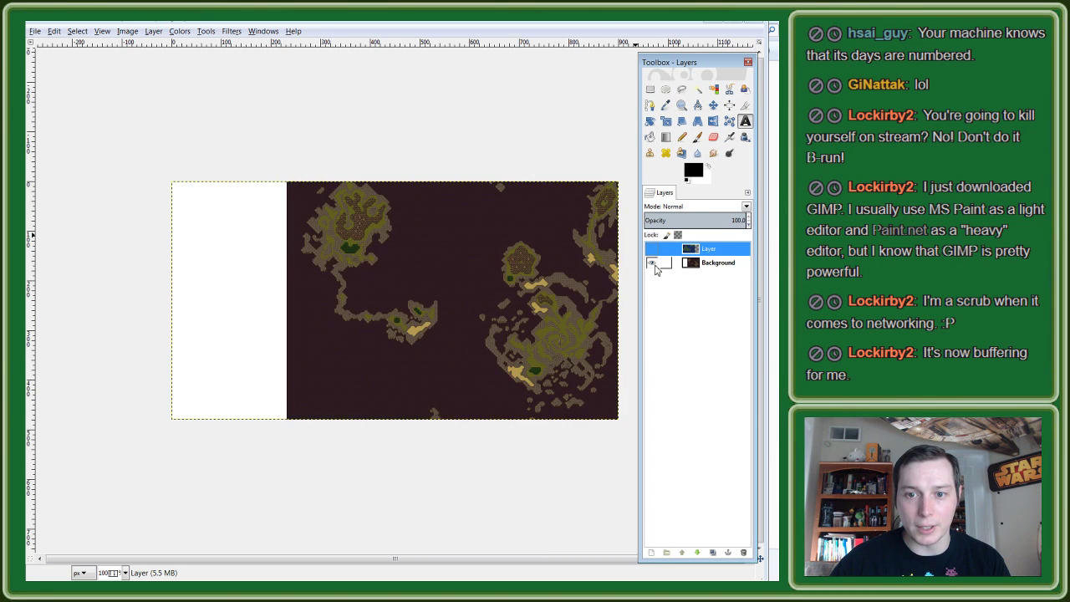
pyautogui.click(652, 249)
pyautogui.click(653, 249)
pyautogui.click(652, 249)
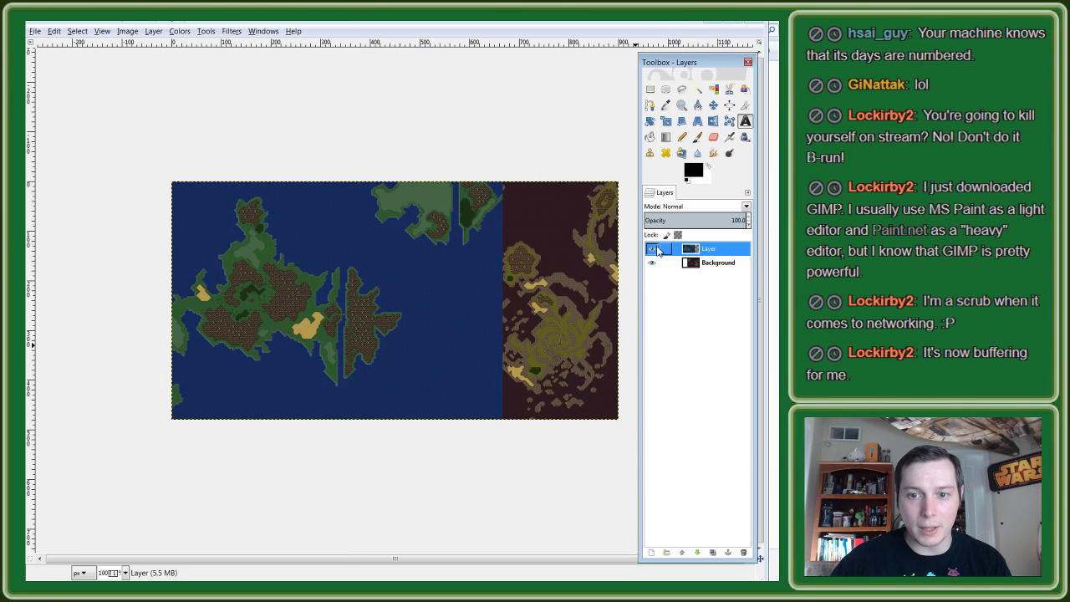
pyautogui.click(652, 249)
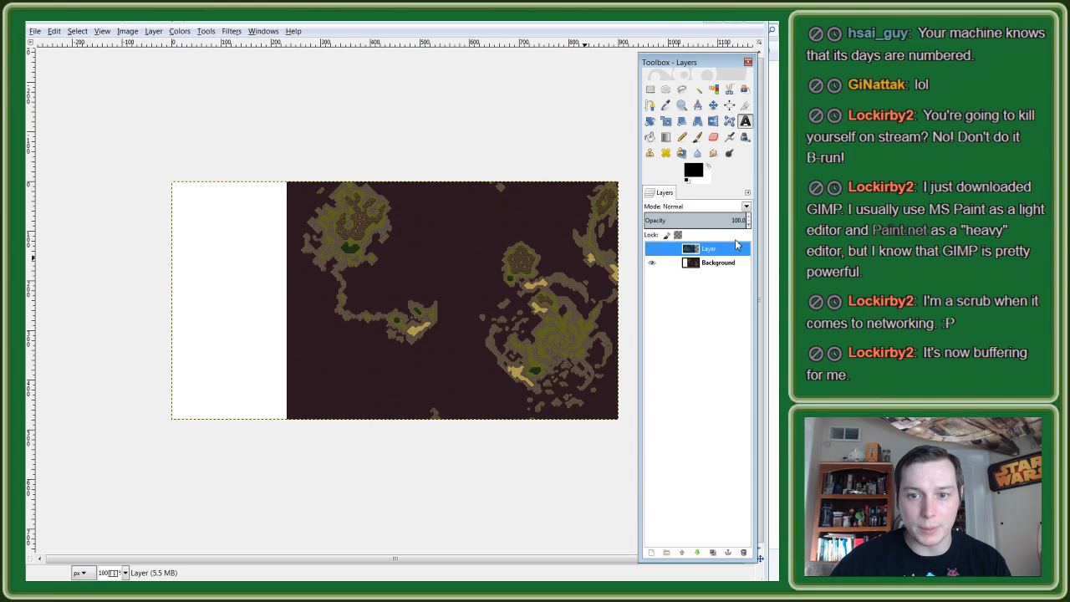
pyautogui.click(652, 249)
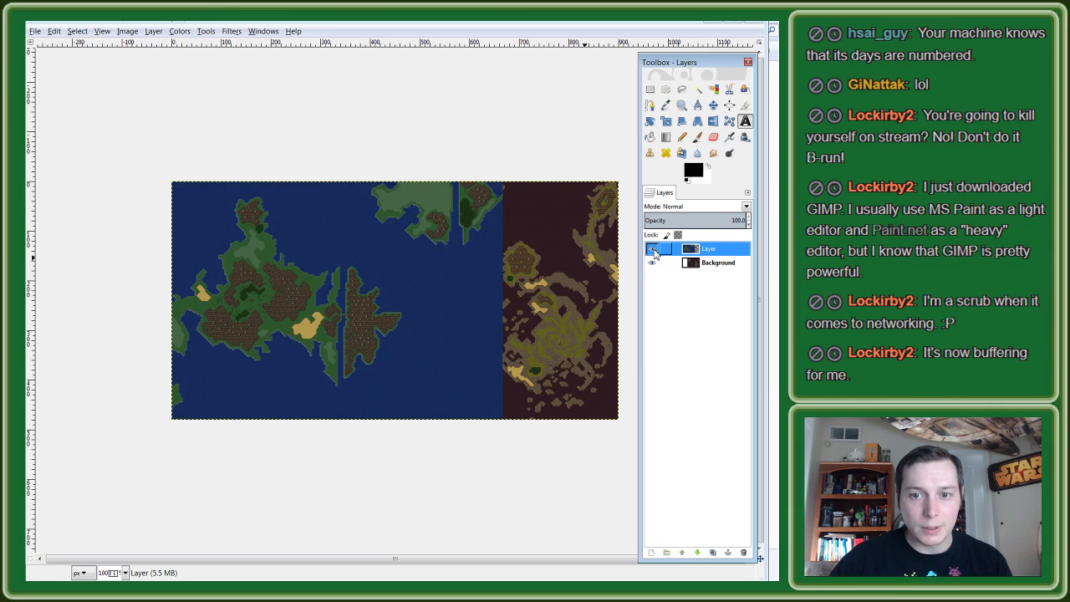
pyautogui.click(652, 249)
pyautogui.click(651, 249)
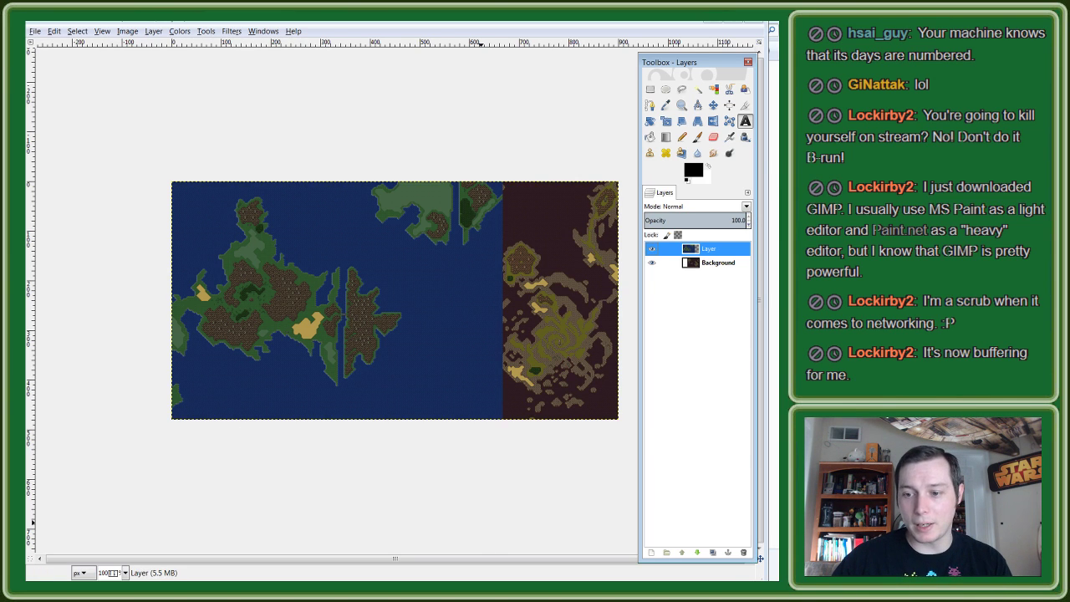
pyautogui.hotkey('alt', 'Tab')
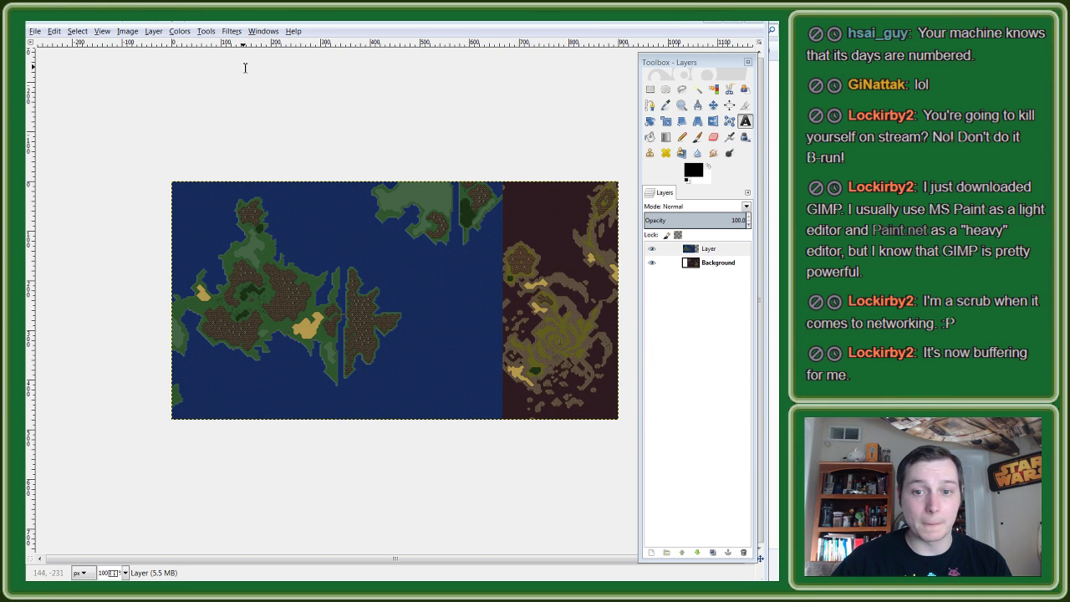
pyautogui.click(652, 249)
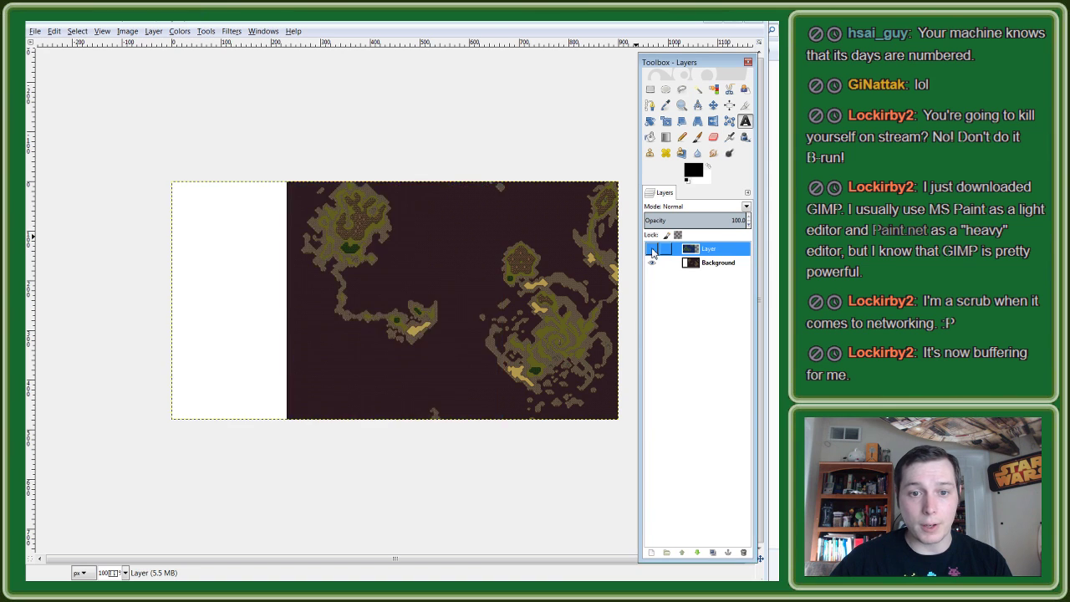
pyautogui.click(653, 250)
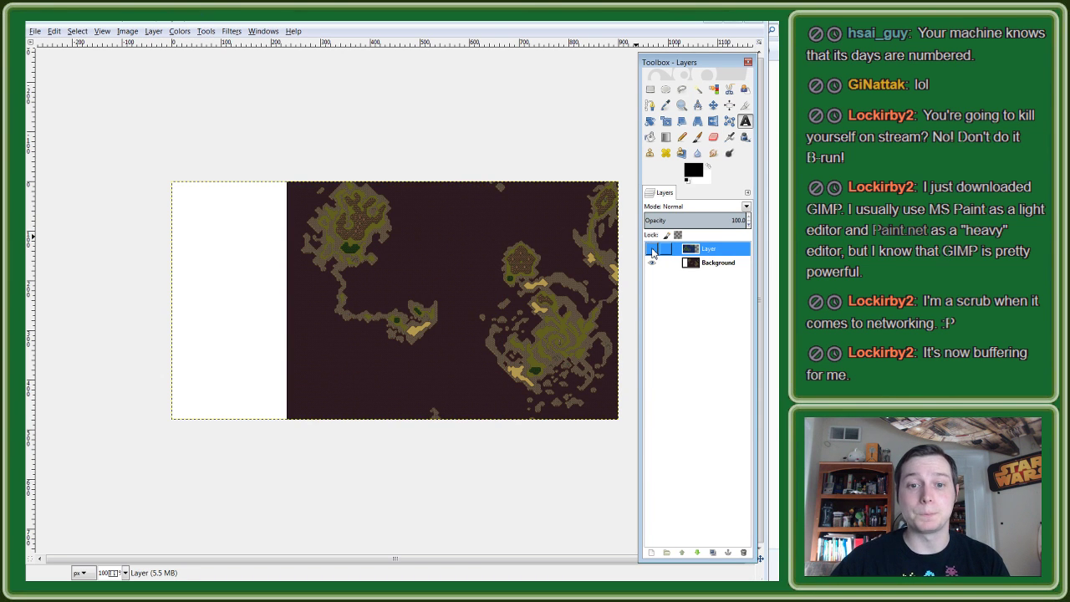
pyautogui.click(653, 250)
pyautogui.click(652, 250)
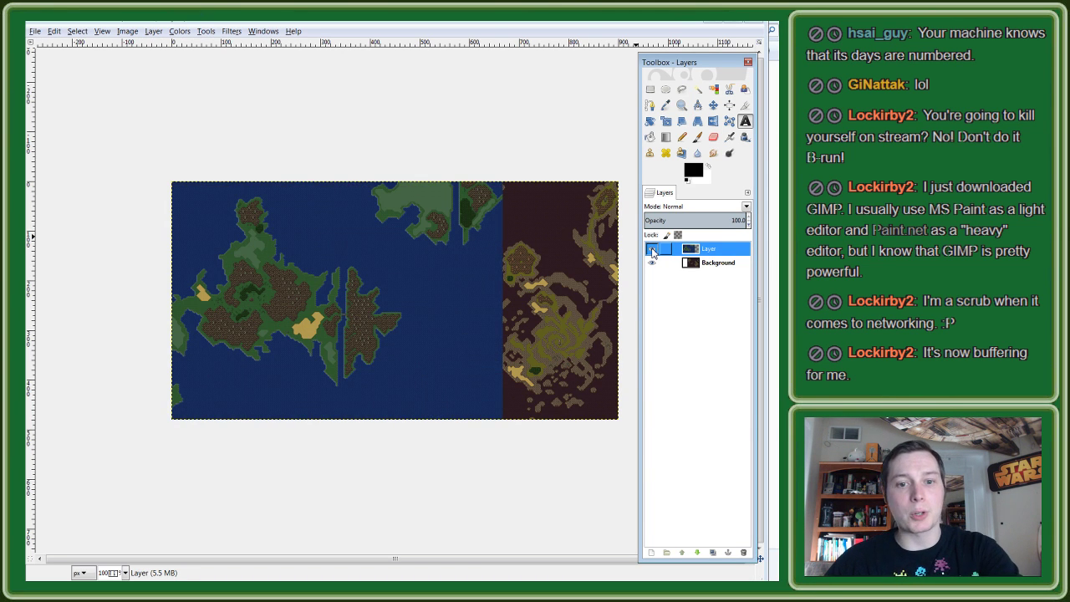
pyautogui.click(652, 250)
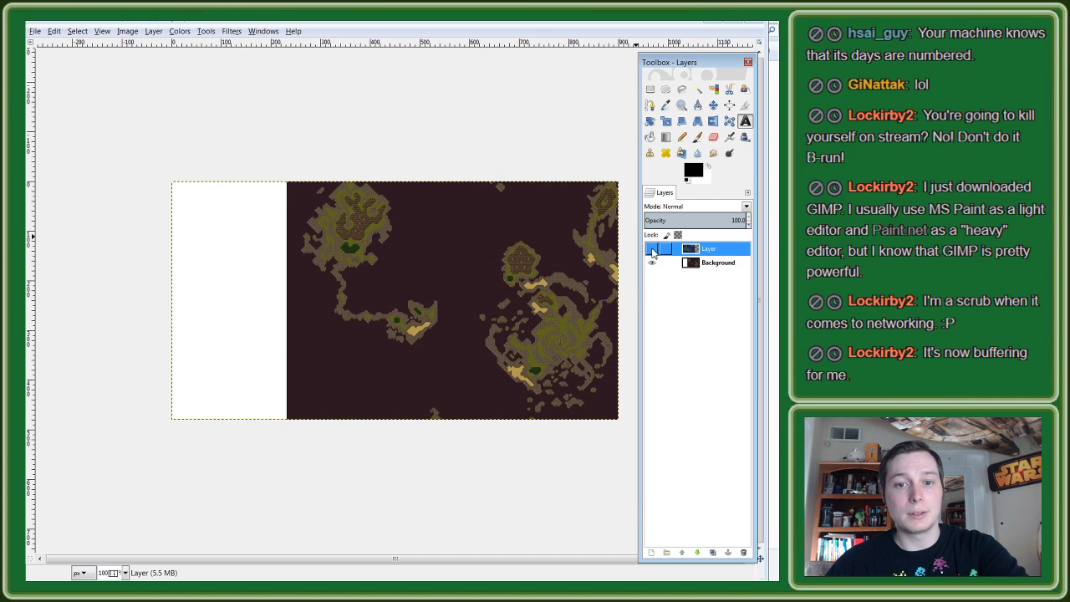
pyautogui.click(653, 250)
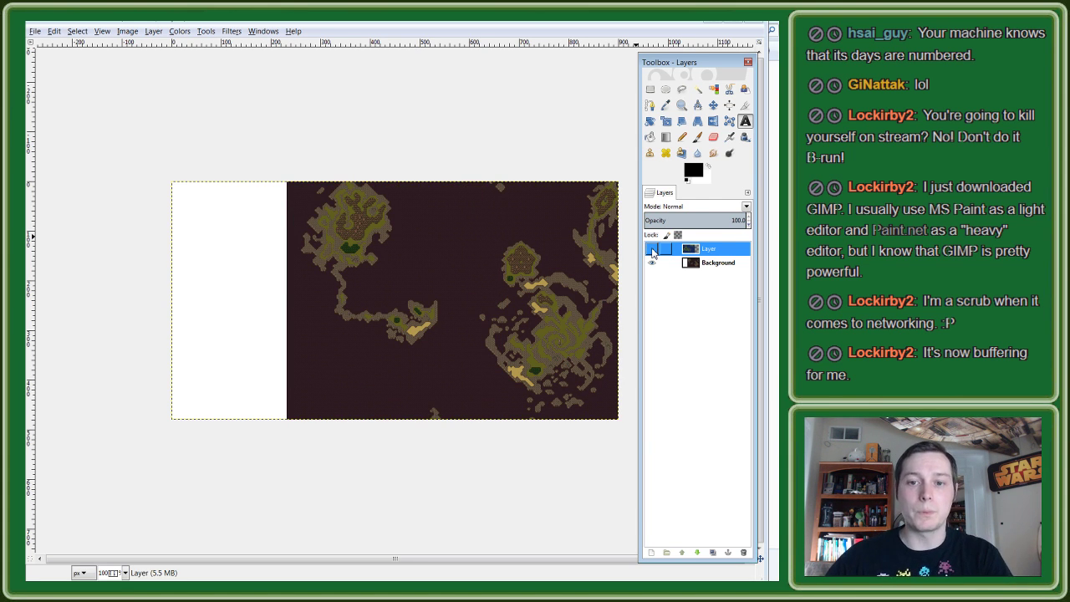
pyautogui.click(653, 250)
pyautogui.click(653, 250)
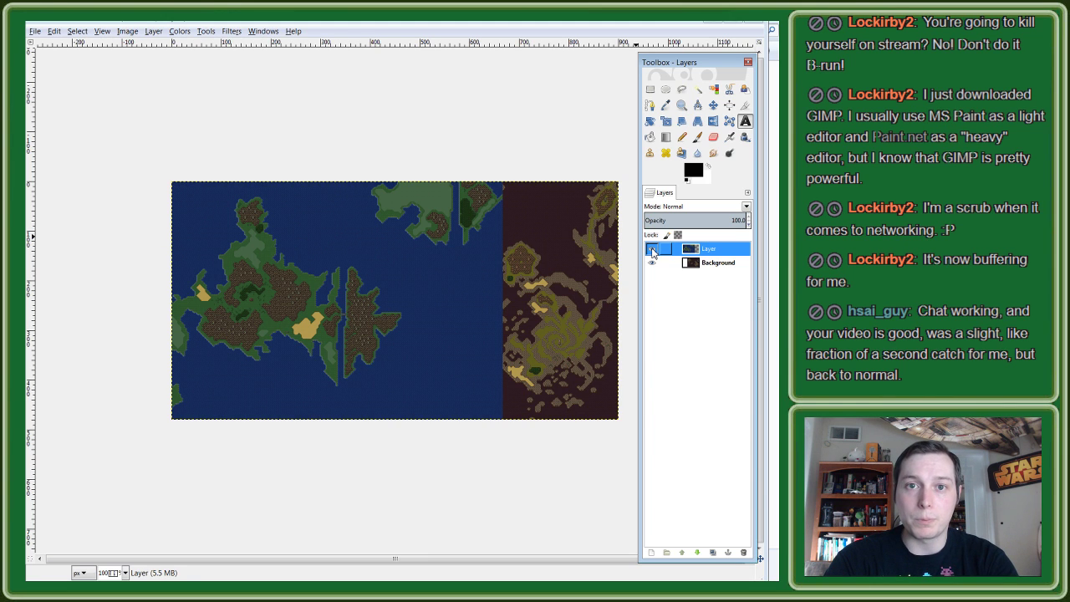
pyautogui.click(652, 250)
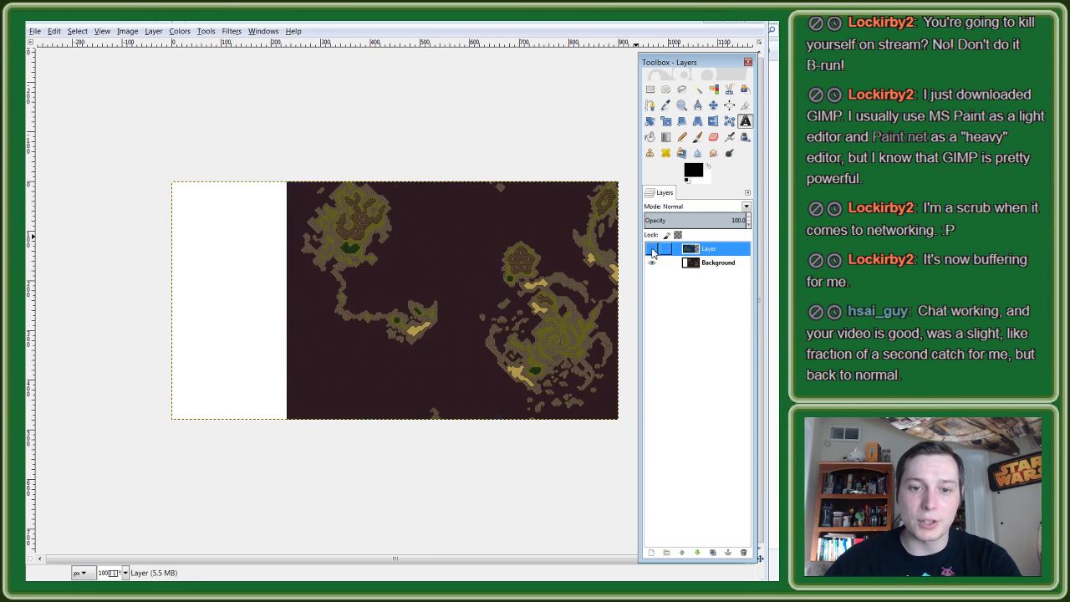
pyautogui.click(652, 250)
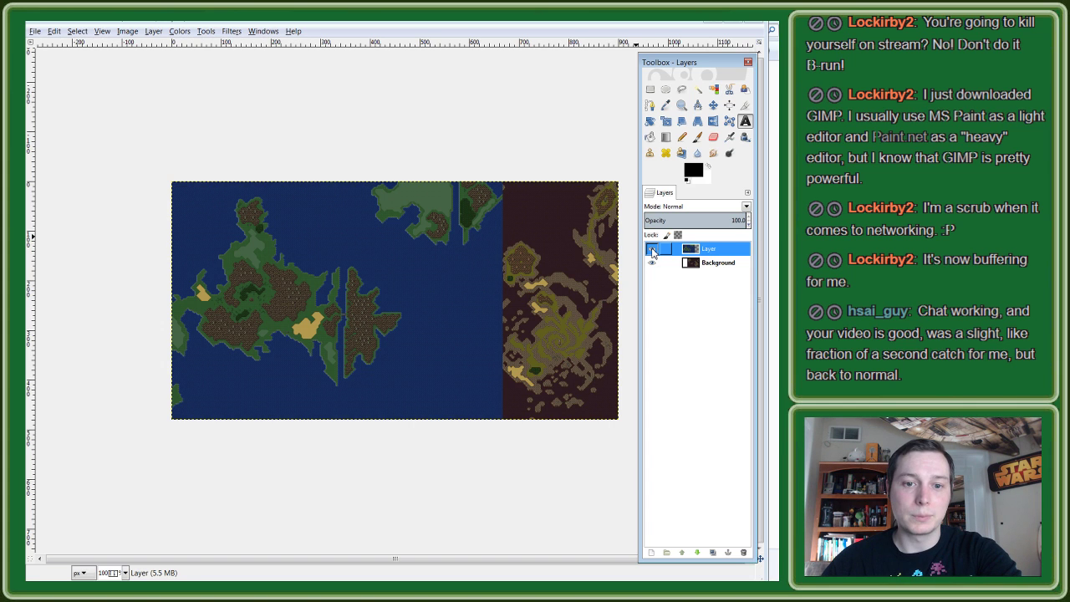
pyautogui.click(652, 249)
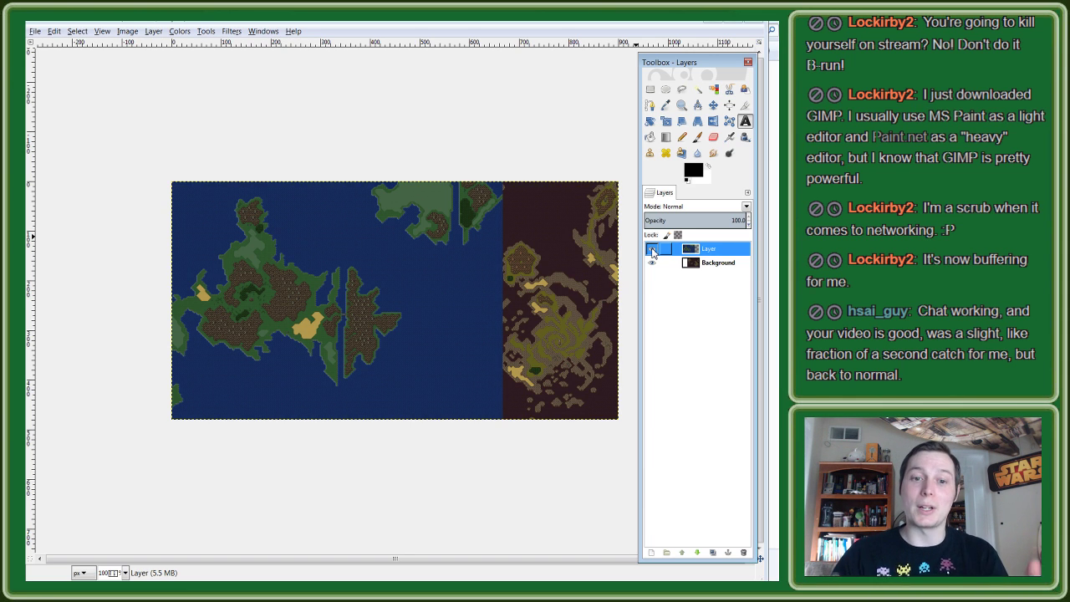
pyautogui.click(651, 249)
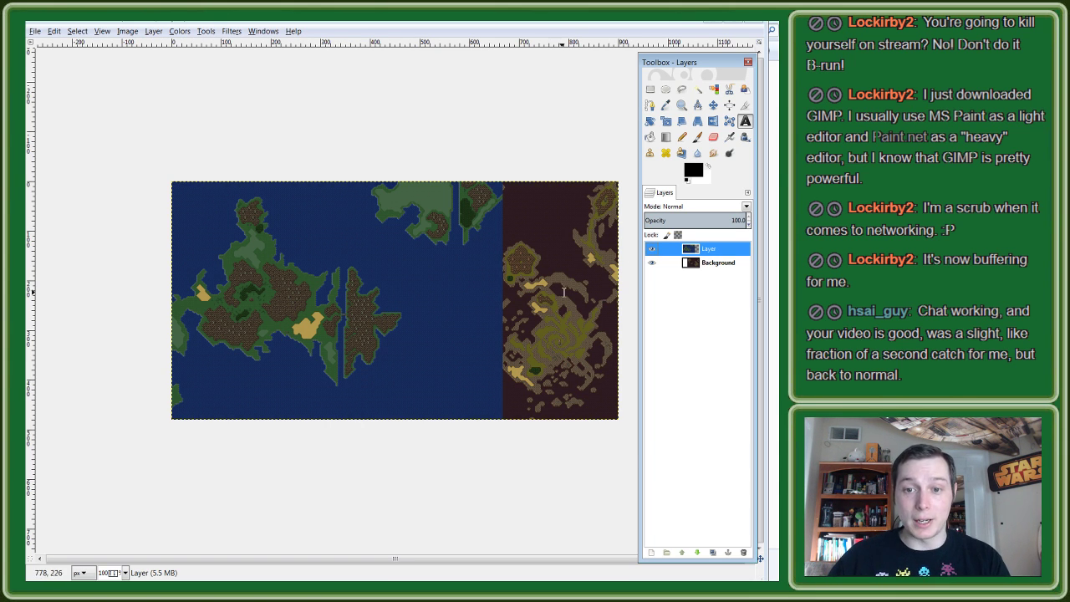
pyautogui.click(647, 250)
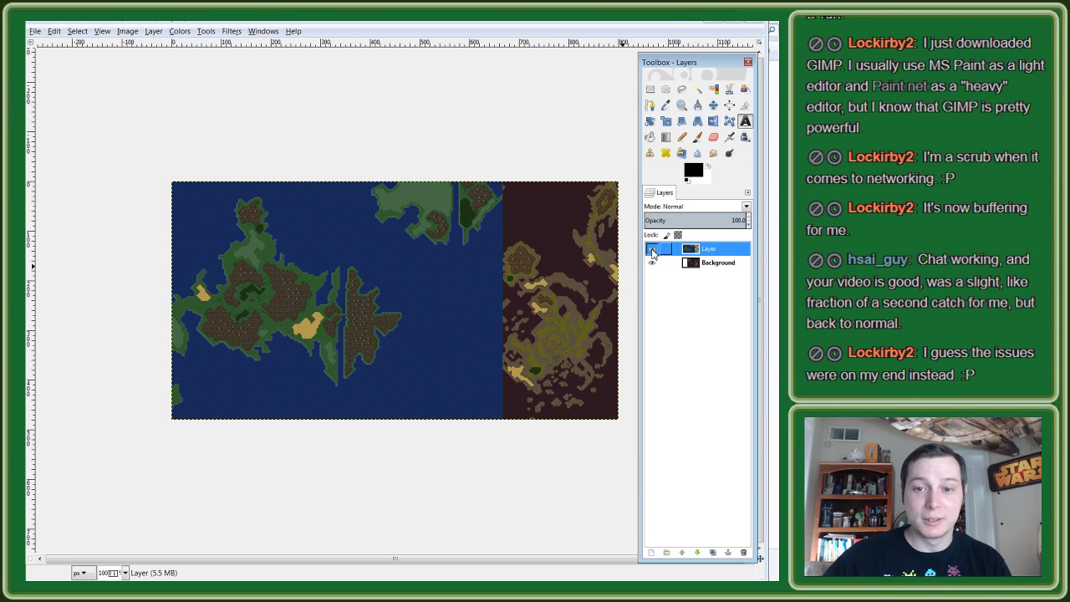
# Step: Toggle Layer and Background visibility to compare the maps, then switch to Windows Explorer
pyautogui.click(652, 250)
pyautogui.click(653, 249)
pyautogui.click(653, 249)
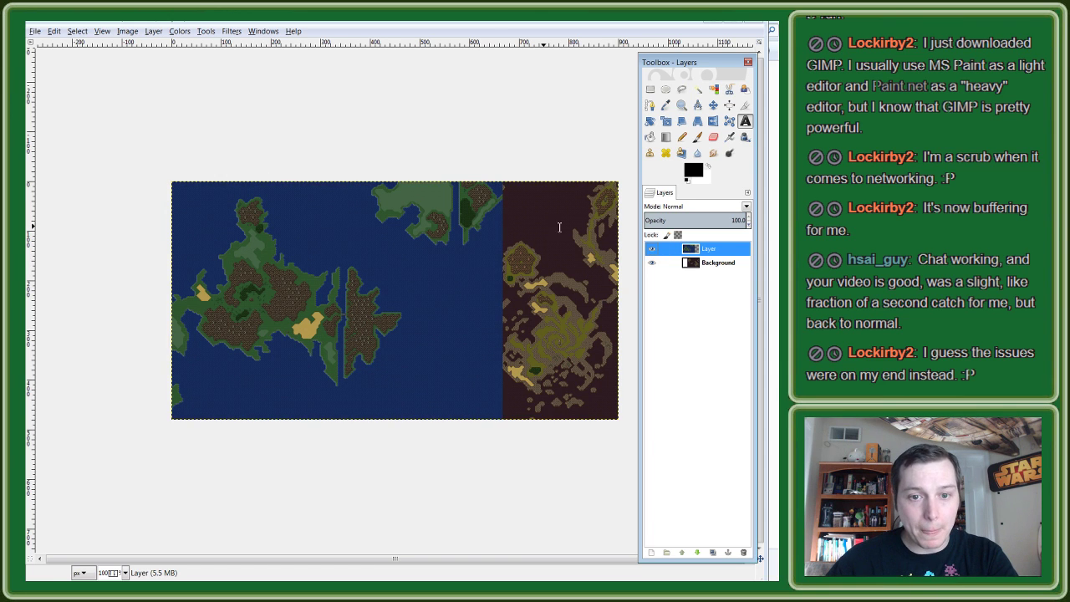
pyautogui.click(653, 250)
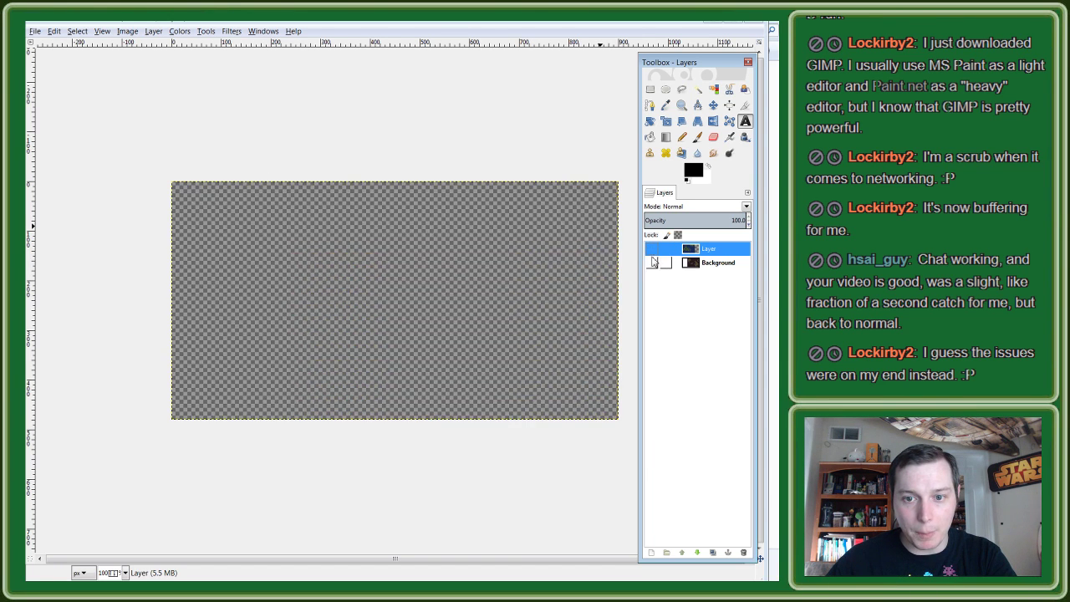
pyautogui.click(651, 249)
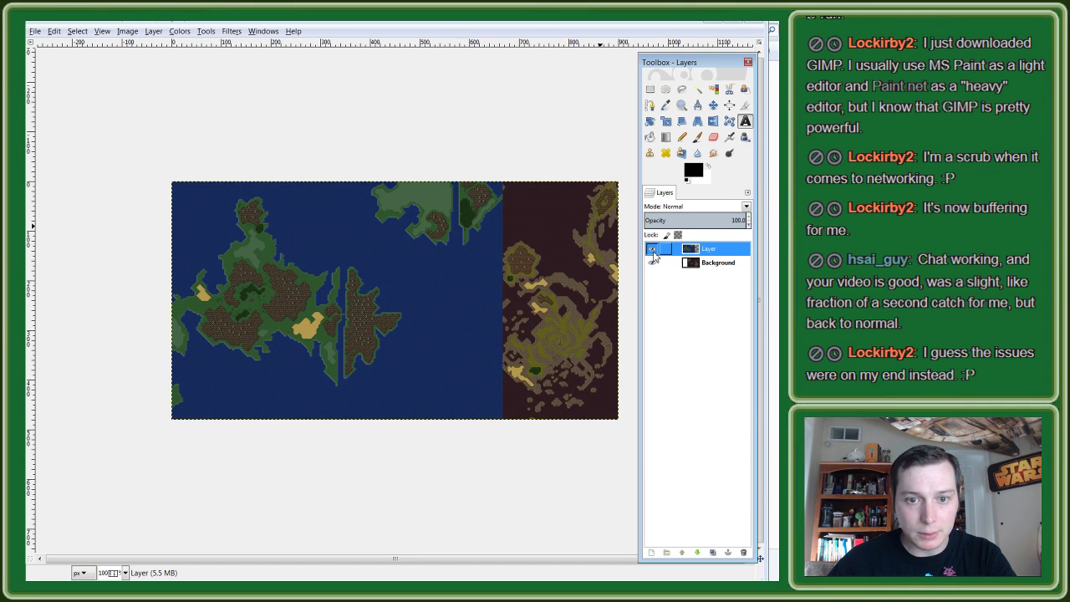
pyautogui.click(652, 249)
pyautogui.click(652, 249)
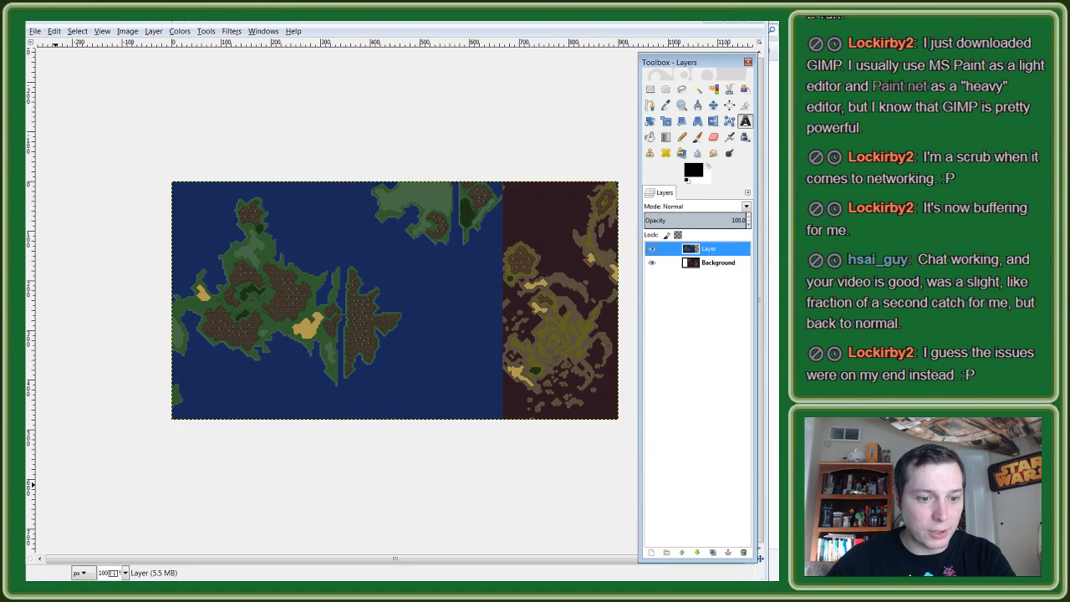
pyautogui.hotkey('alt', 'Tab')
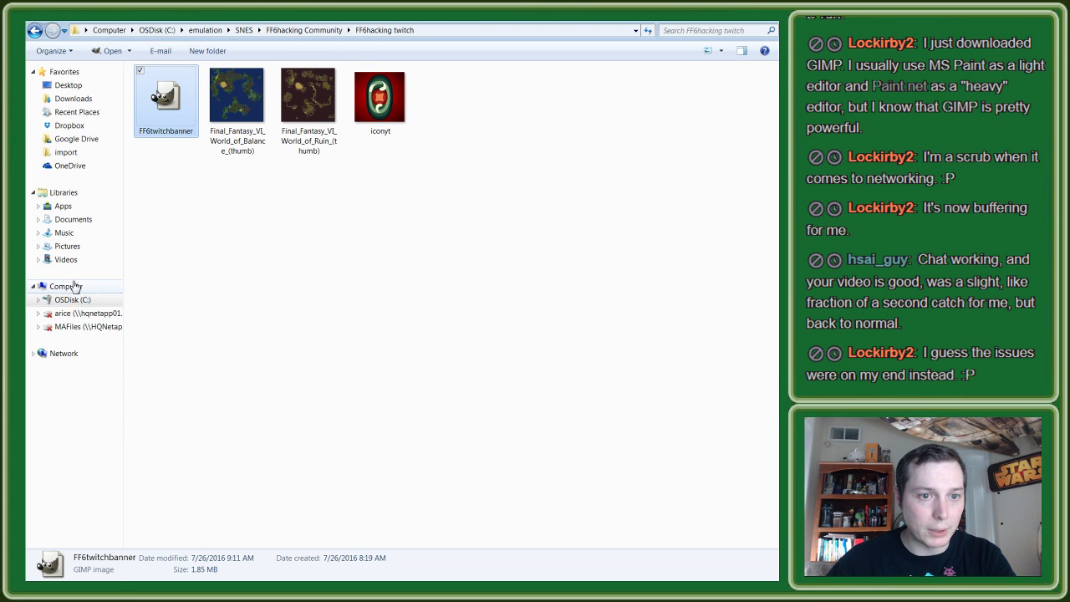
pyautogui.moveTo(88, 251)
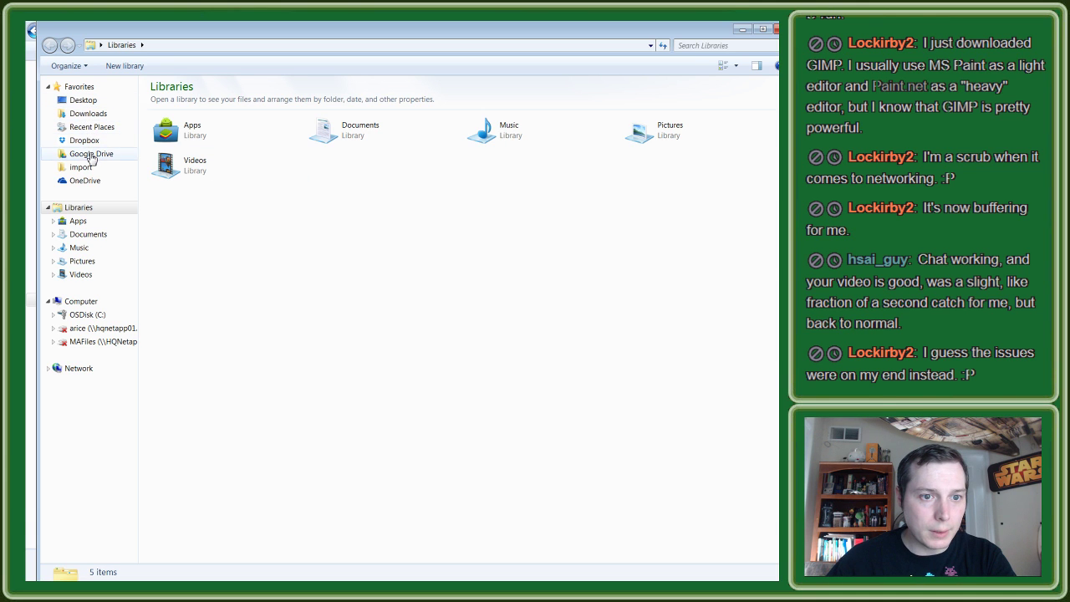
# Step: Copy HEX1 and HEX2 from Documents > Frivolosophy > B-Run into the FF6hacking twitch folder
pyautogui.click(88, 237)
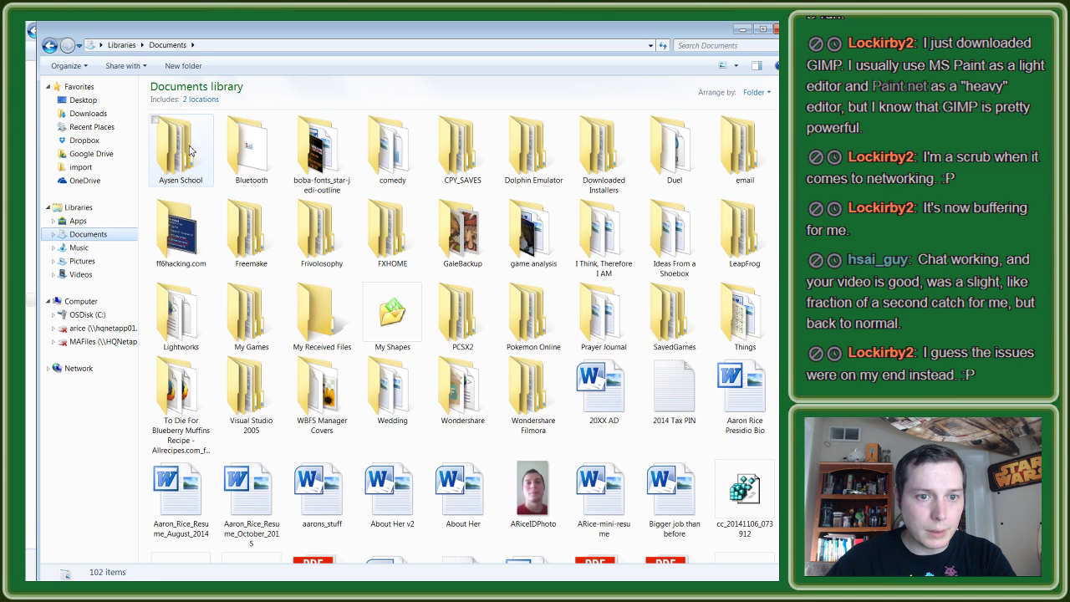
pyautogui.doubleClick(316, 241)
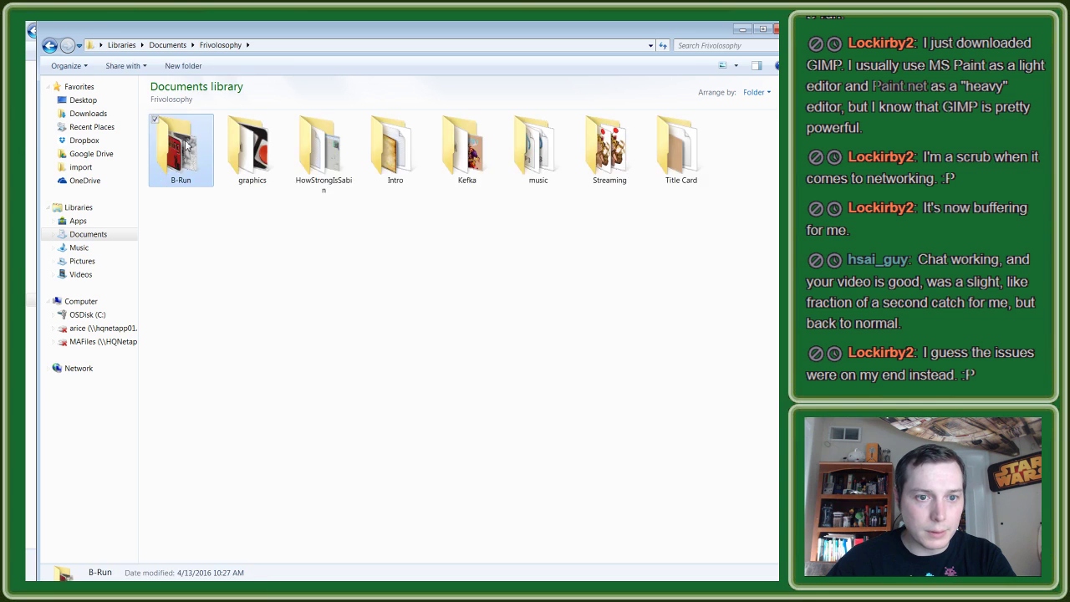
pyautogui.doubleClick(182, 172)
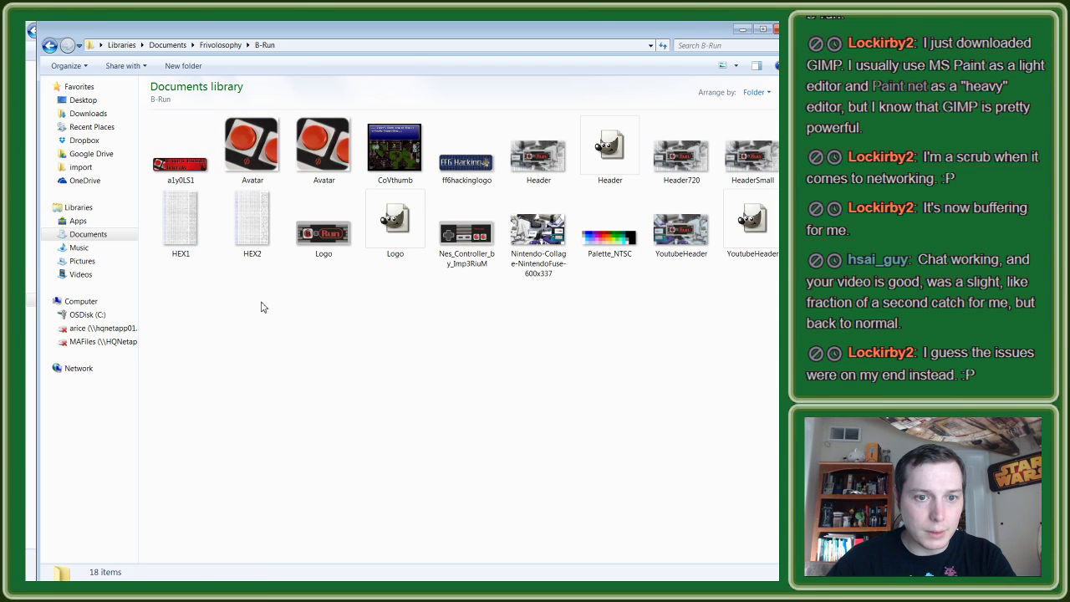
pyautogui.moveTo(264, 306); pyautogui.dragTo(152, 190)
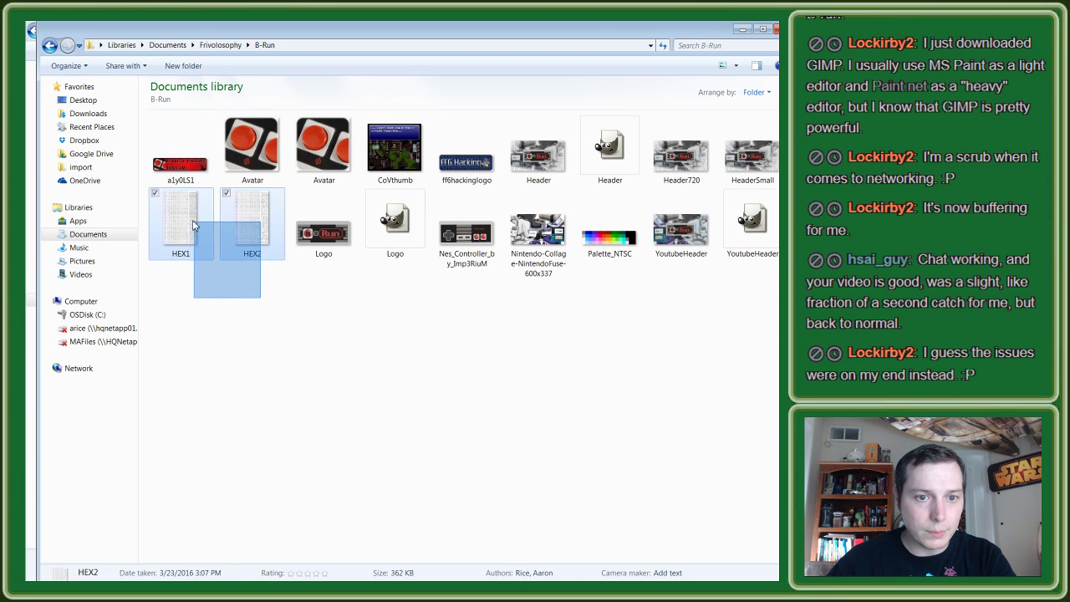
pyautogui.click(742, 28)
pyautogui.click(384, 317)
pyautogui.hotkey('ctrl', 'v')
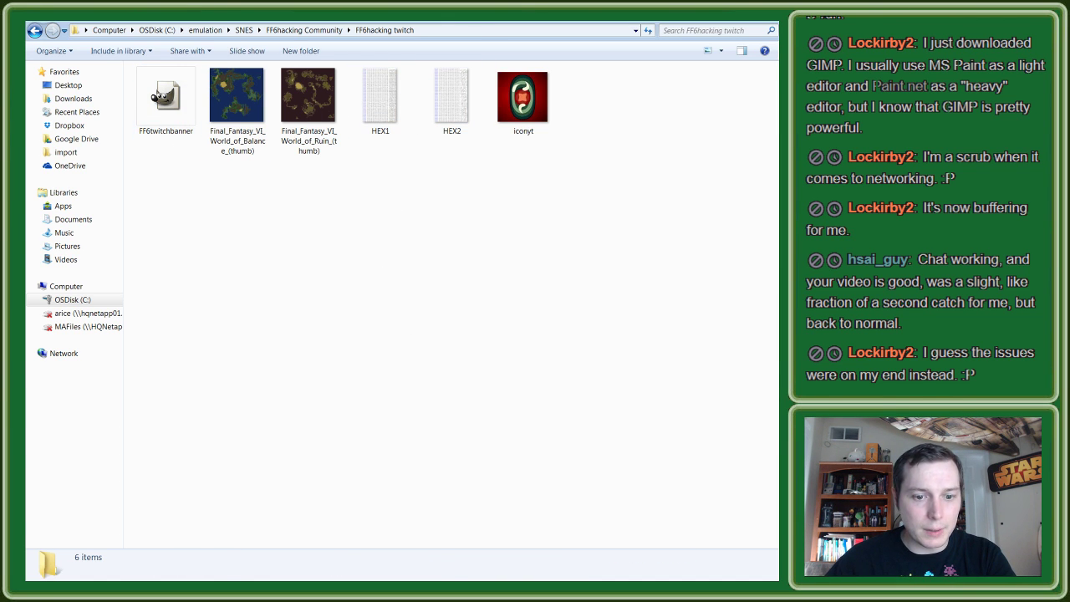
pyautogui.hotkey('alt', 'Tab')
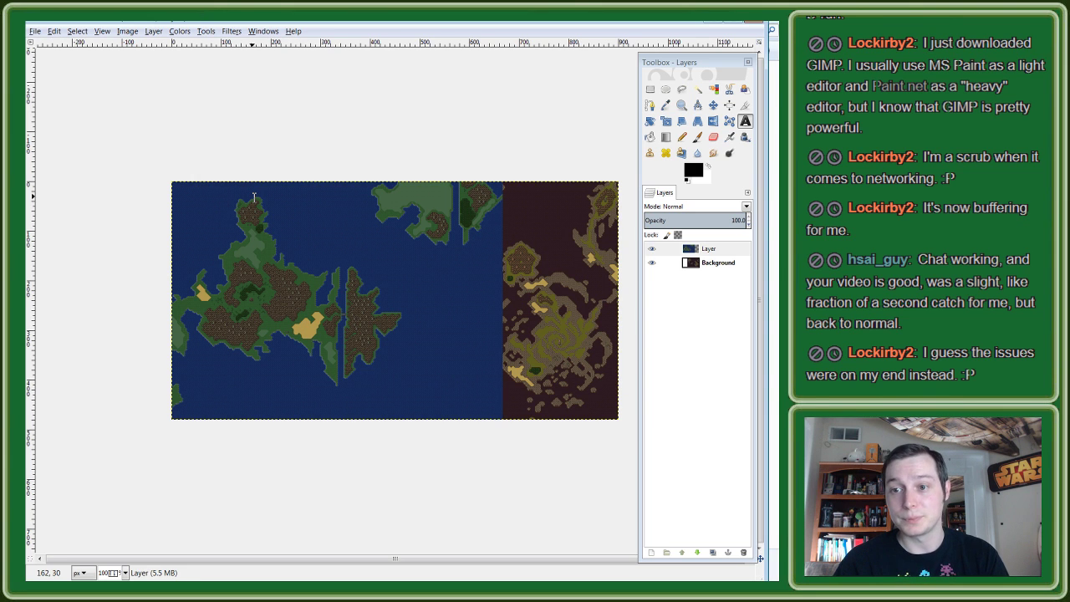
pyautogui.hotkey('alt', 'Tab')
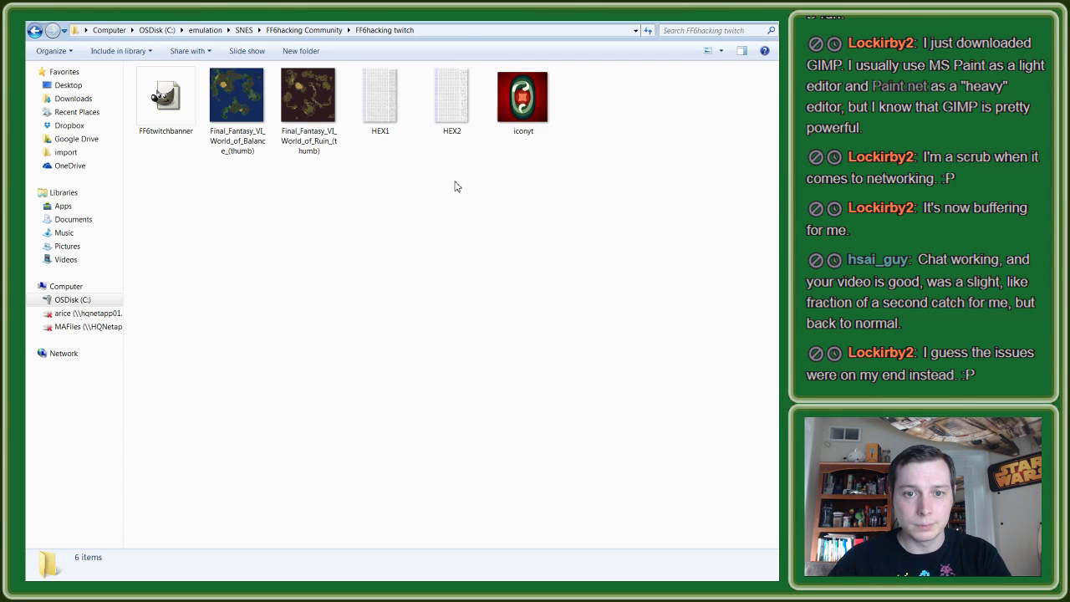
pyautogui.hotkey('alt', 'Tab')
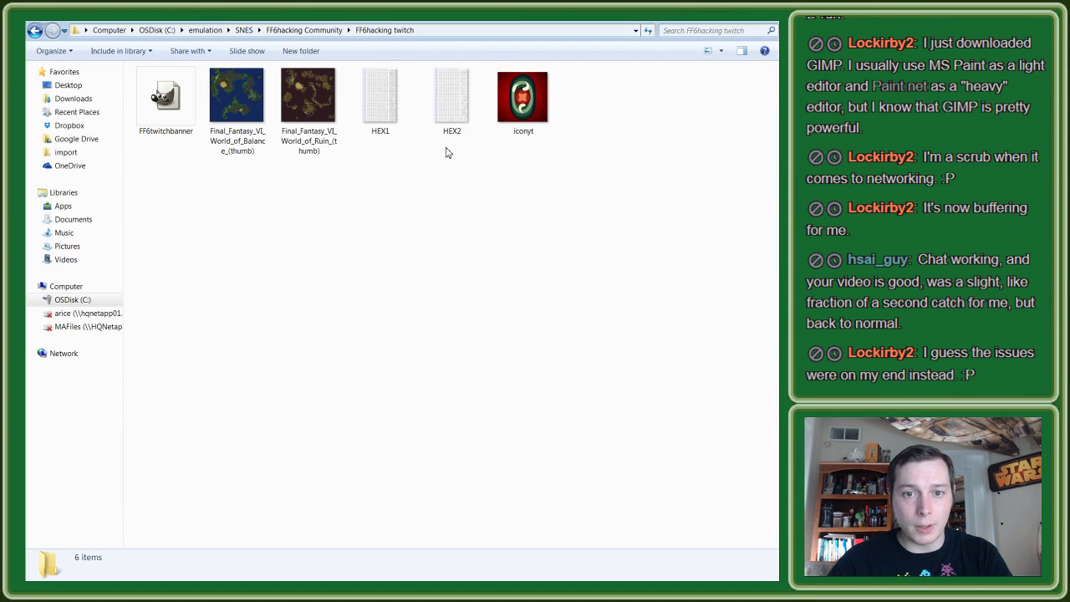
pyautogui.hotkey('alt', 'Tab')
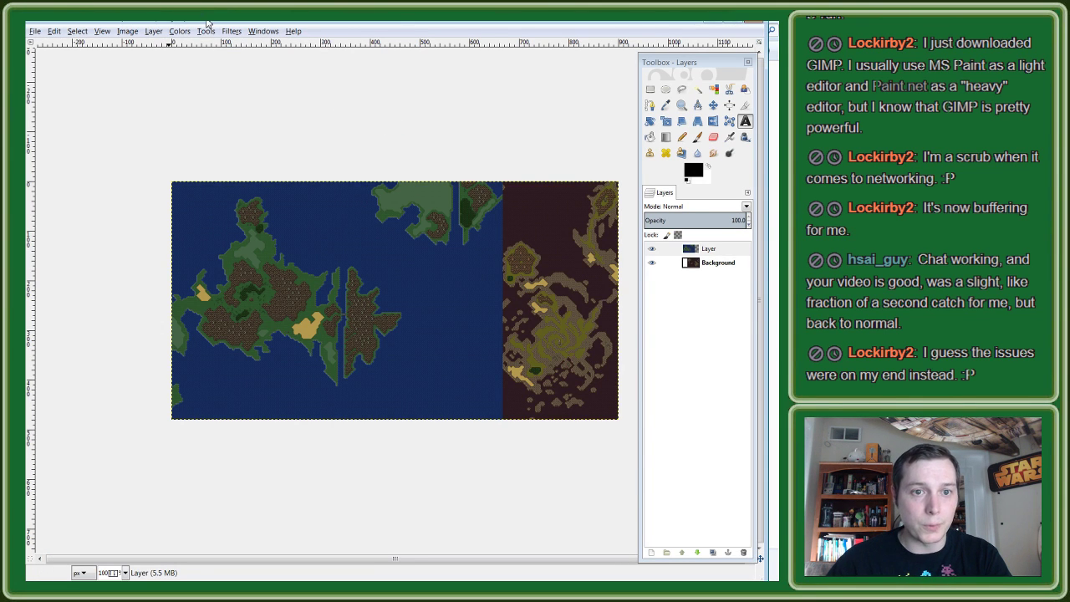
pyautogui.hotkey('alt', 'Tab')
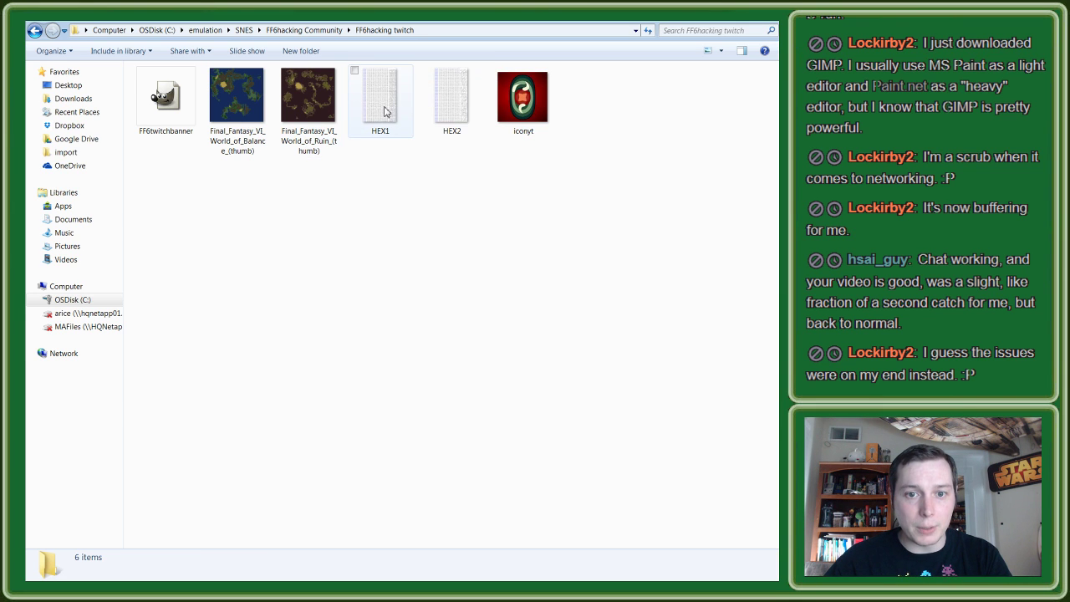
# Step: Preview HEX1 in Photo Viewer, then open it in GIMP via Edit with GIMP
pyautogui.doubleClick(385, 112)
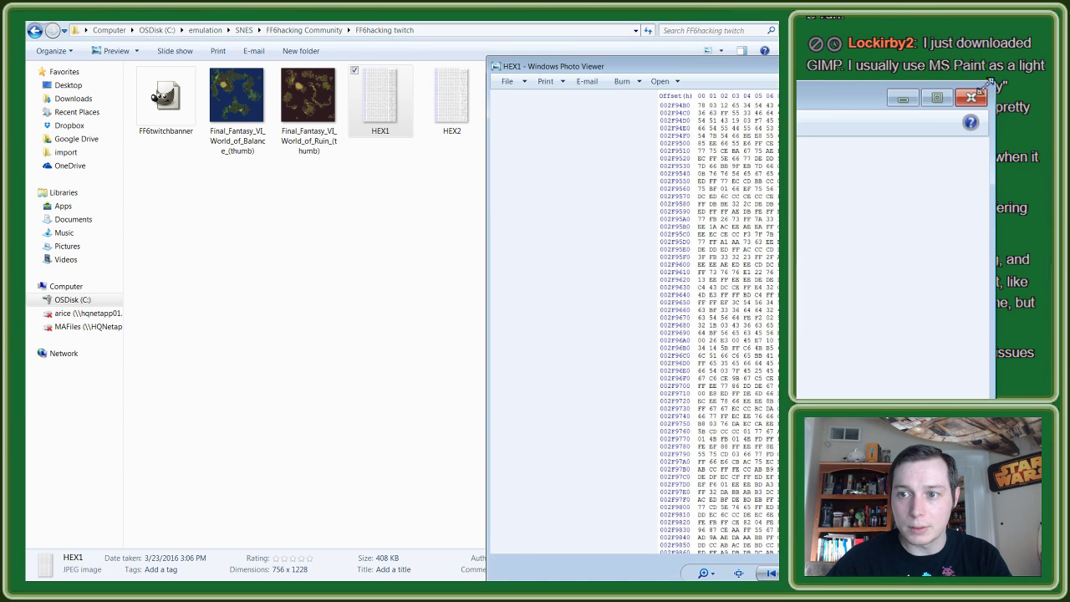
pyautogui.click(970, 98)
pyautogui.rightClick(355, 112)
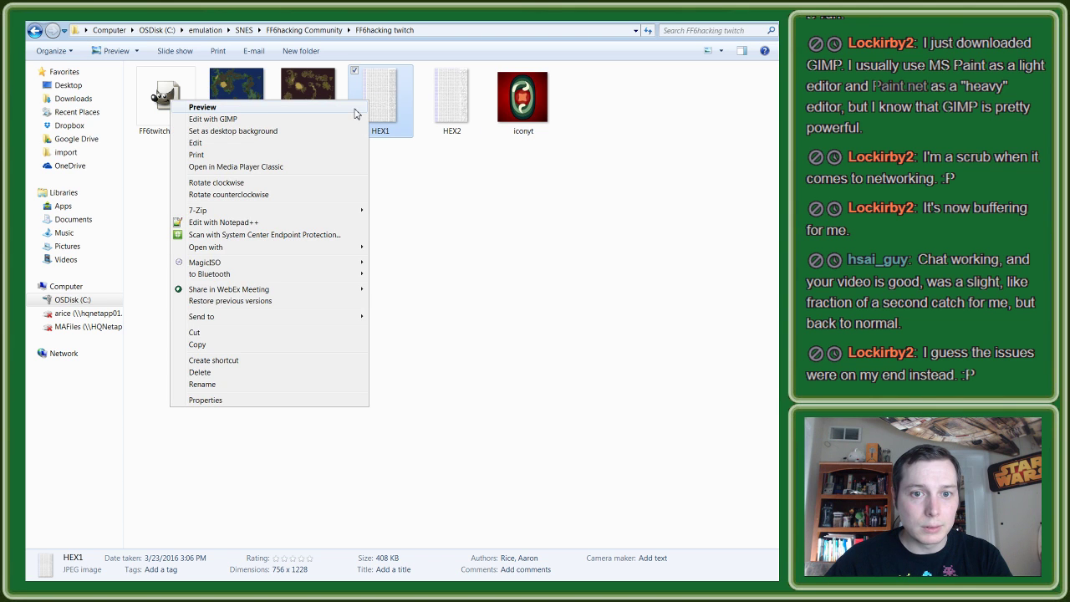
pyautogui.click(242, 119)
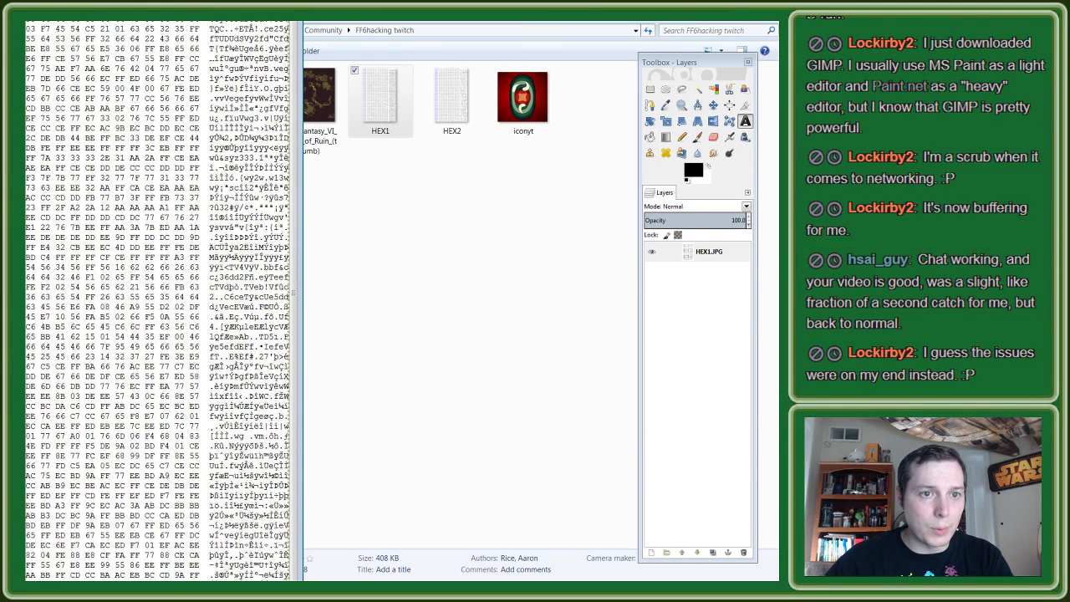
# Step: Switch between the banner and HEX1 windows and drag a text box over the hex dump
pyautogui.hotkey('alt', 'Tab')
pyautogui.hotkey('alt', 'Tab')
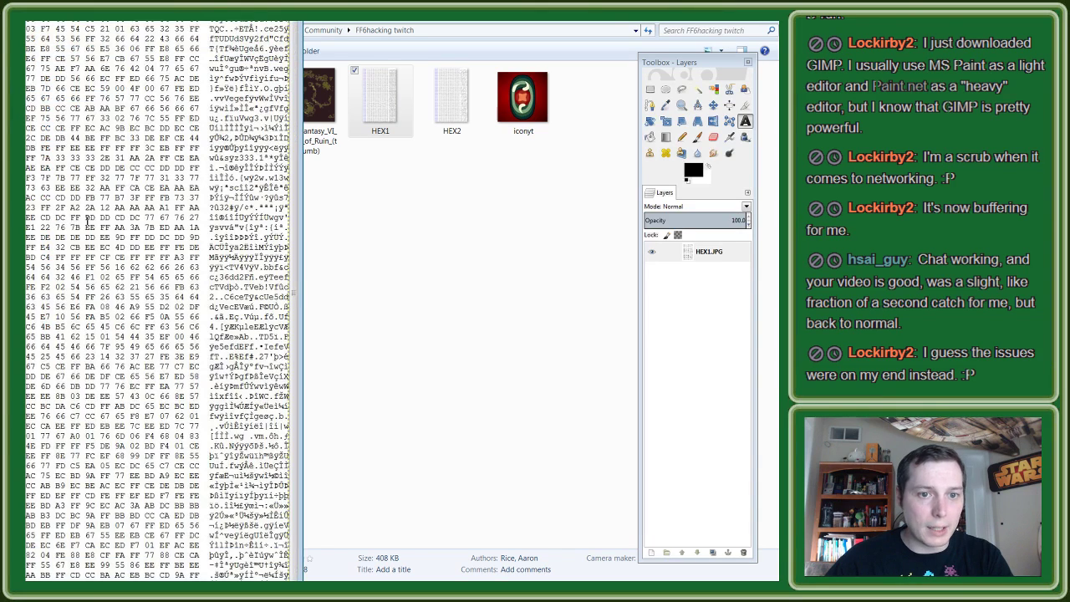
pyautogui.hotkey('alt', 'Tab')
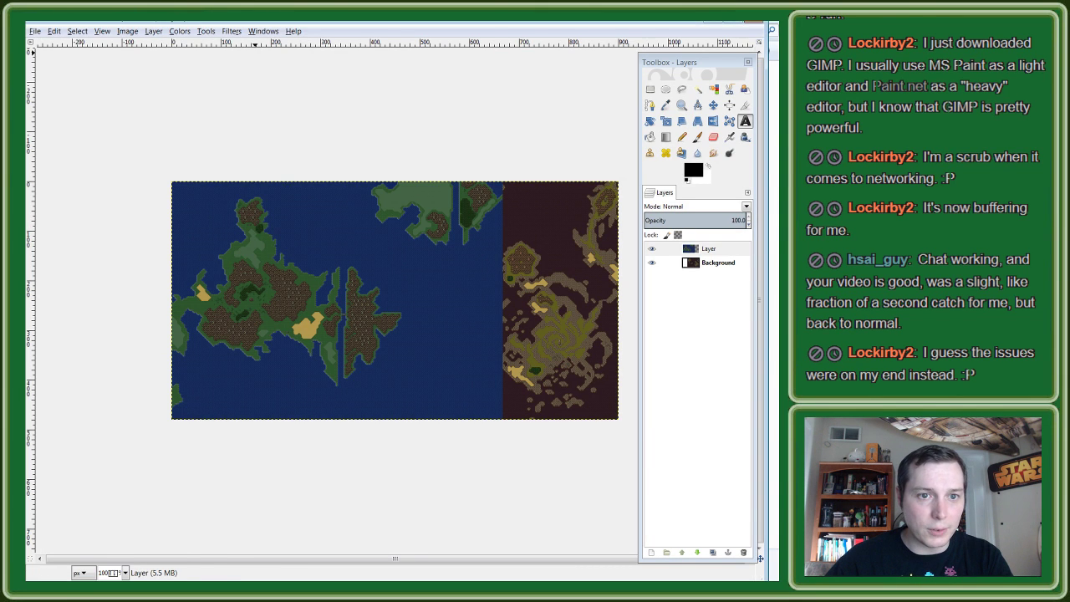
pyautogui.hotkey('alt', 'Tab')
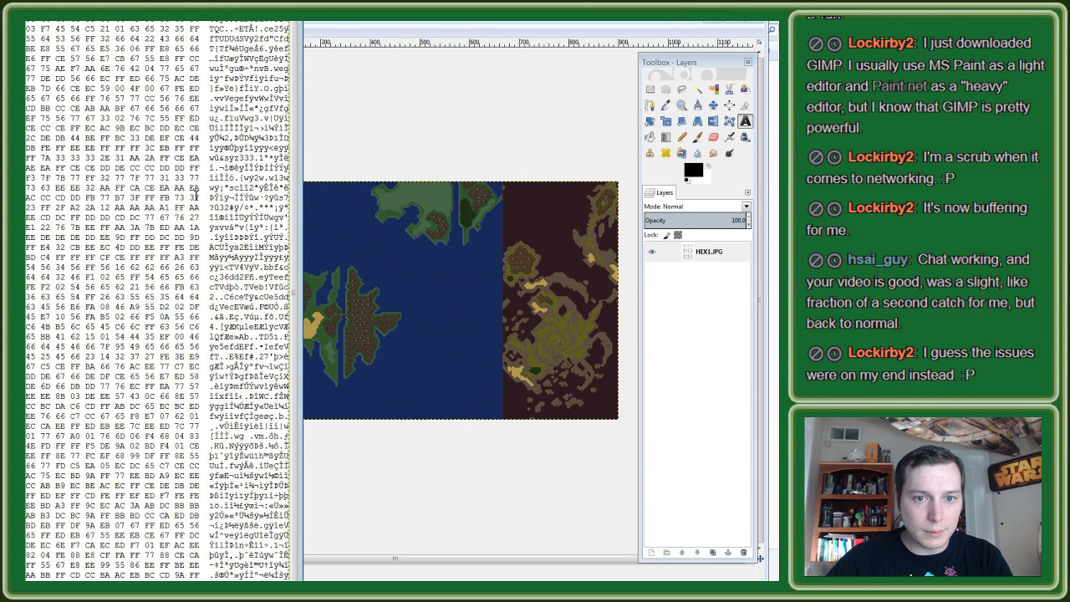
pyautogui.click(424, 26)
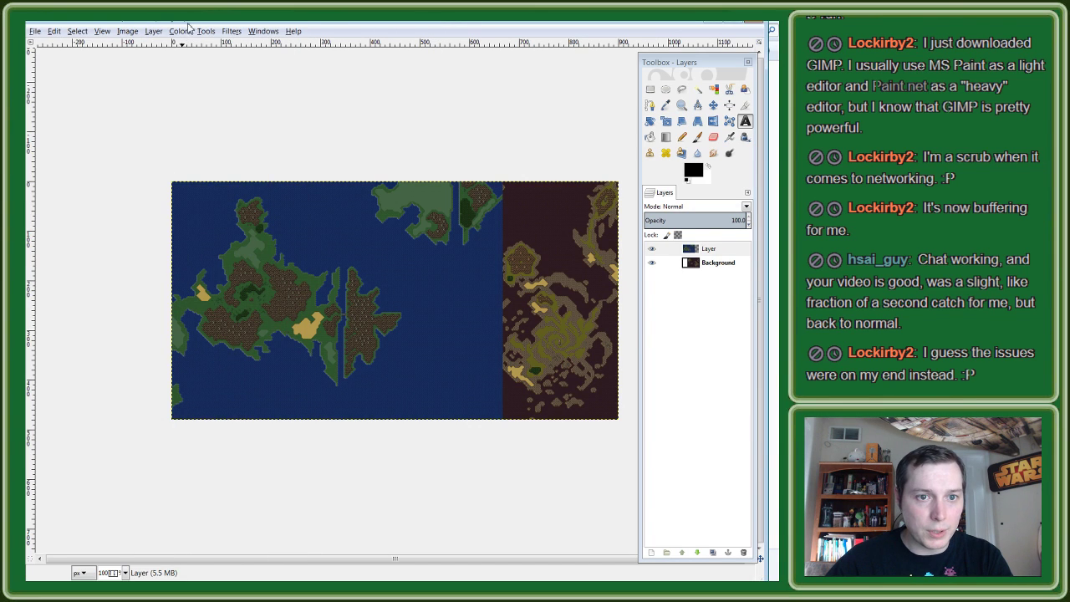
pyautogui.click(154, 32)
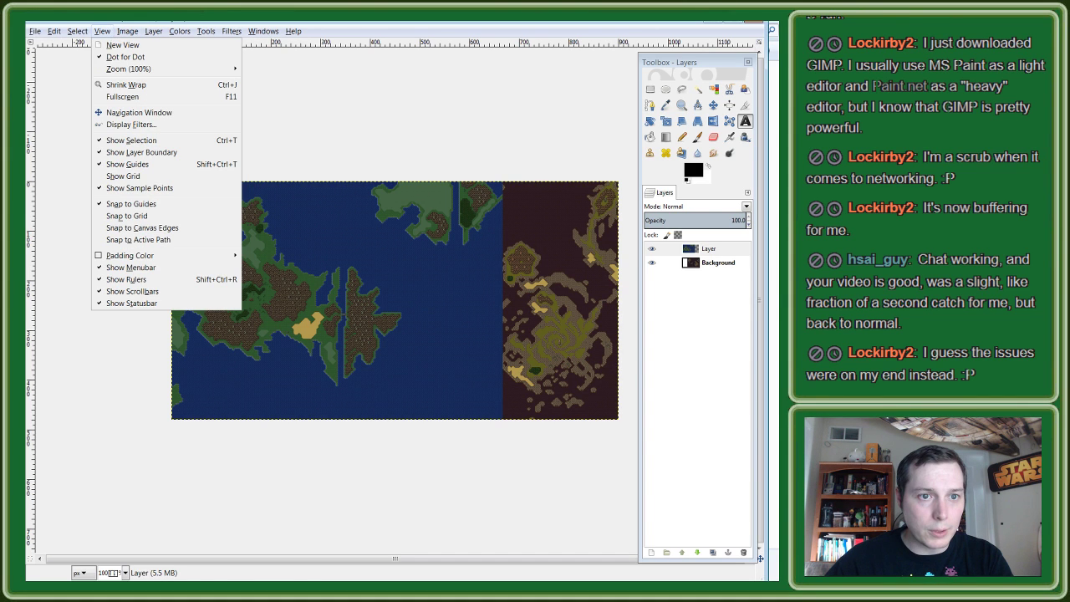
pyautogui.hotkey('alt', 'Tab')
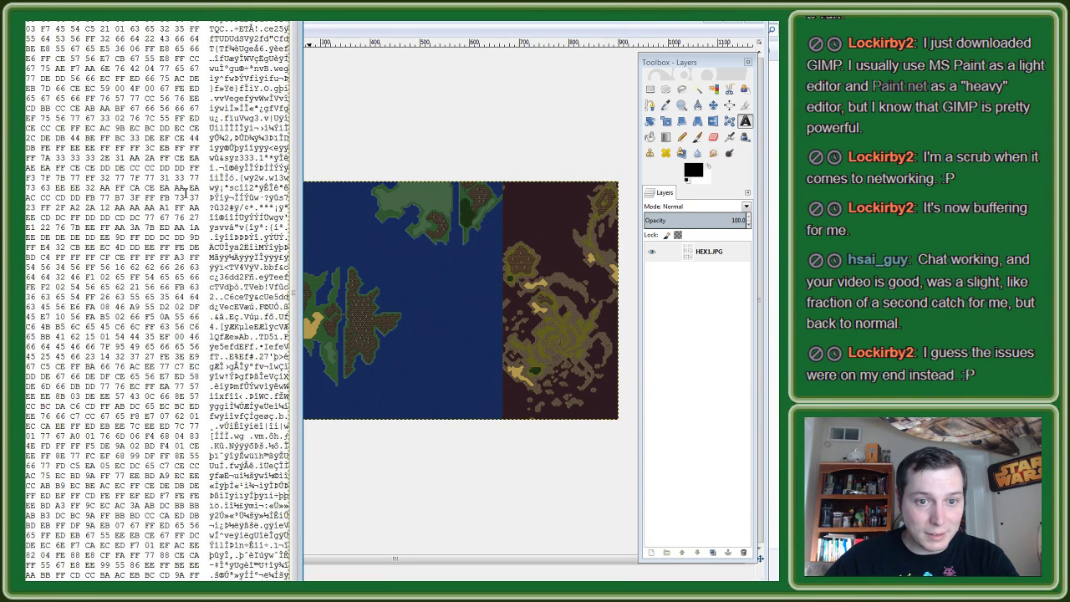
pyautogui.moveTo(184, 193); pyautogui.dragTo(208, 407)
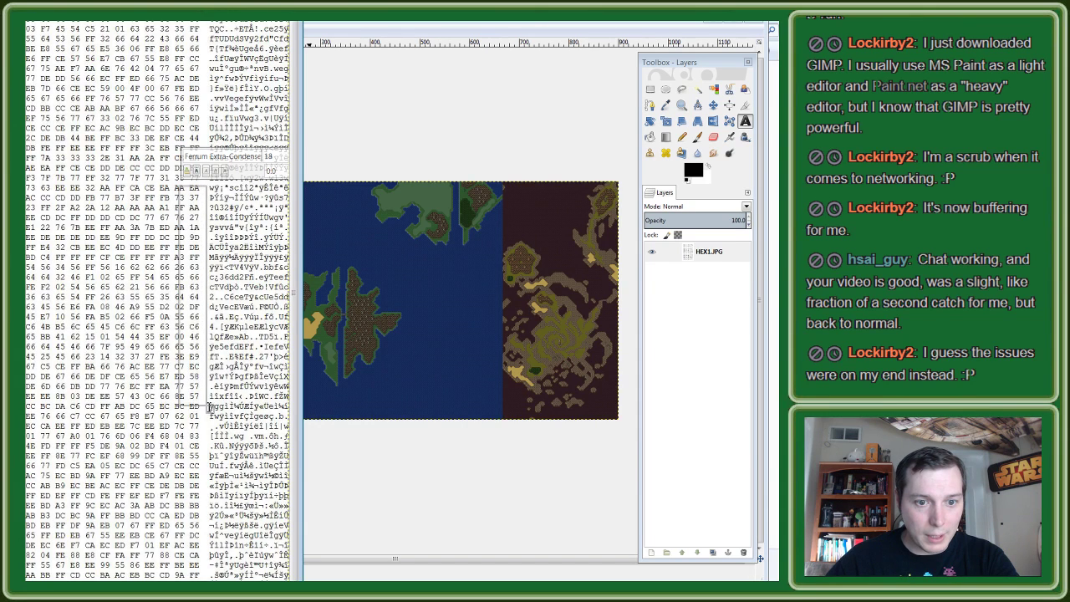
pyautogui.moveTo(208, 407); pyautogui.dragTo(219, 426)
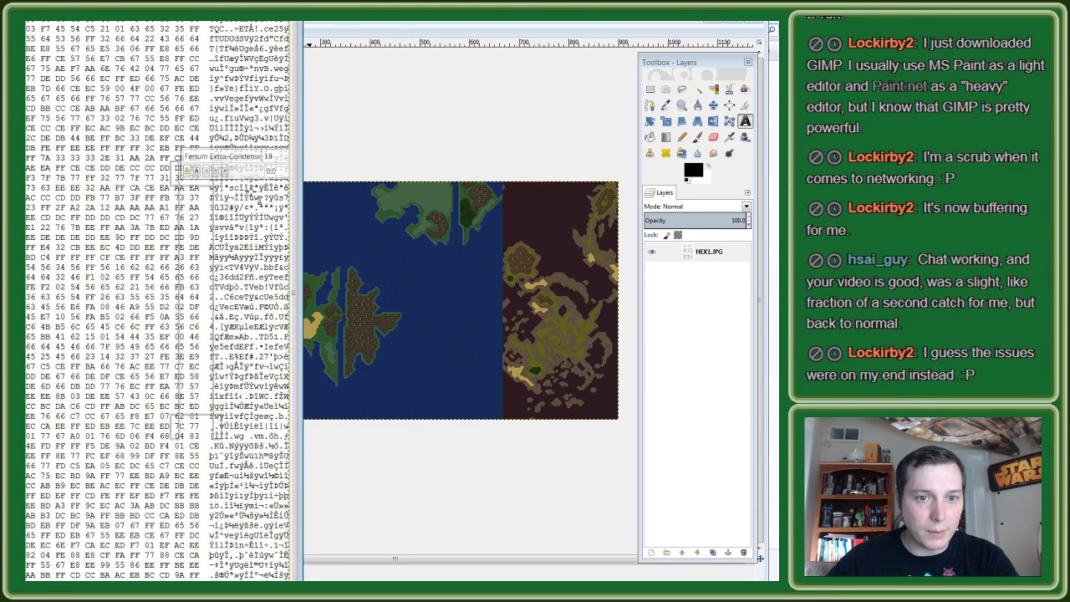
# Step: Scale HEX1 to 50% width in percent units, about 378 × 614 pixels
pyautogui.click(28, 20)
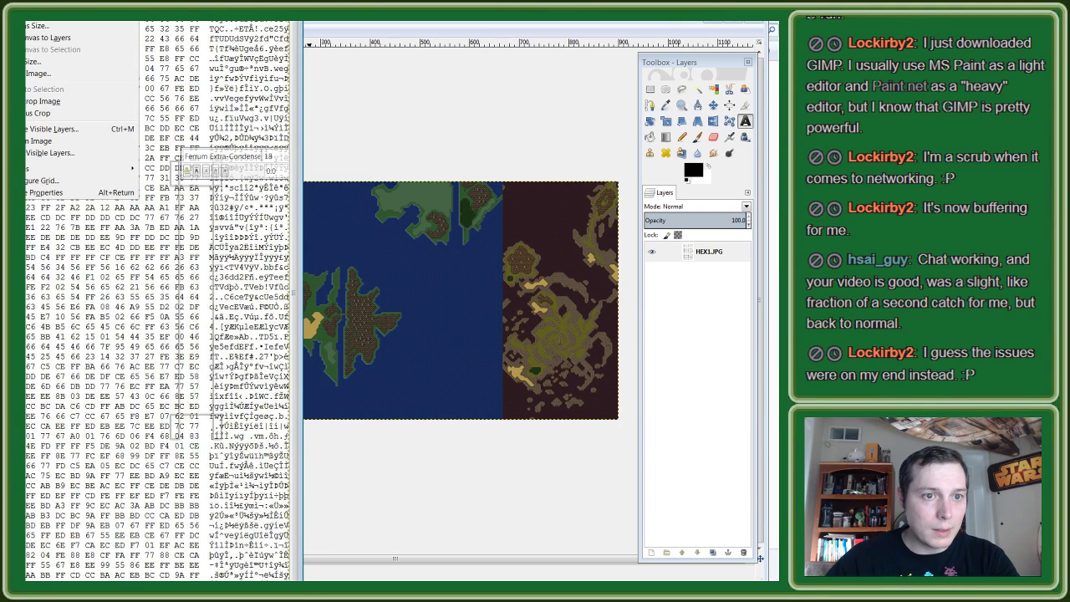
pyautogui.click(30, 73)
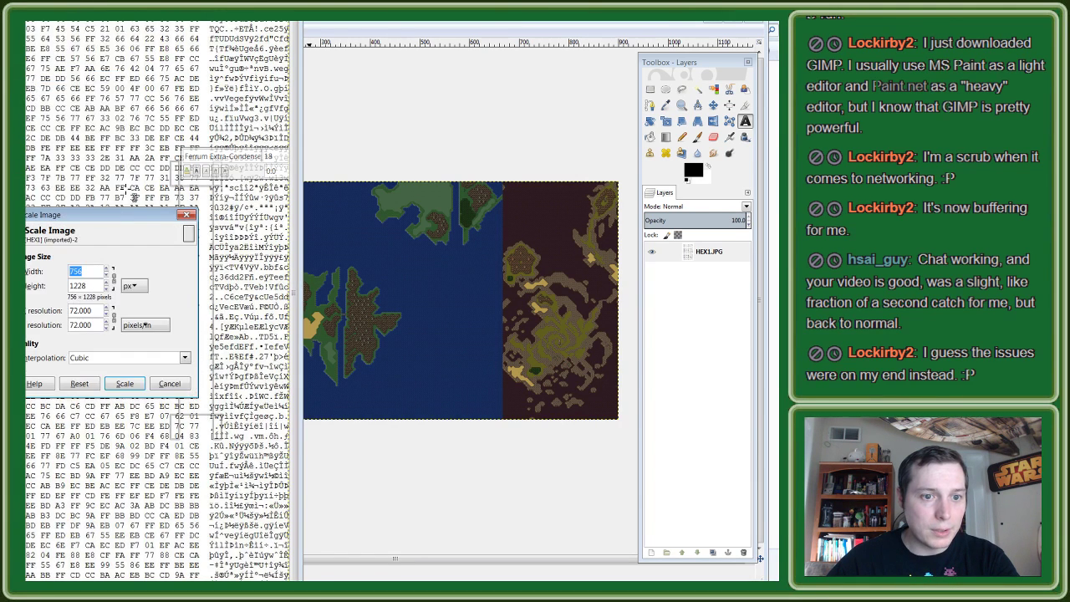
pyautogui.click(129, 288)
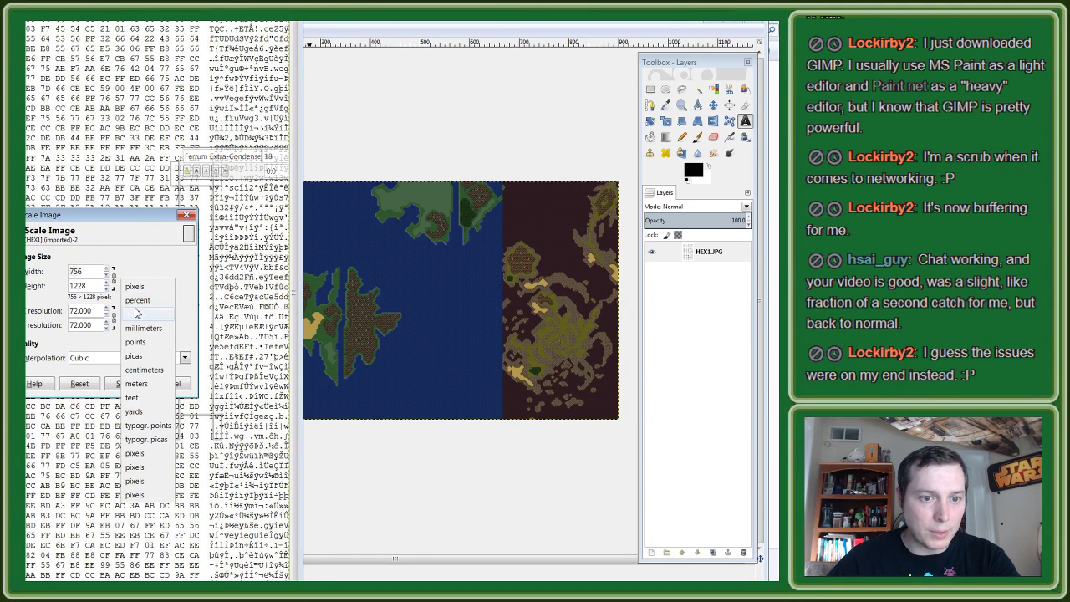
pyautogui.click(127, 301)
pyautogui.tripleClick(84, 272)
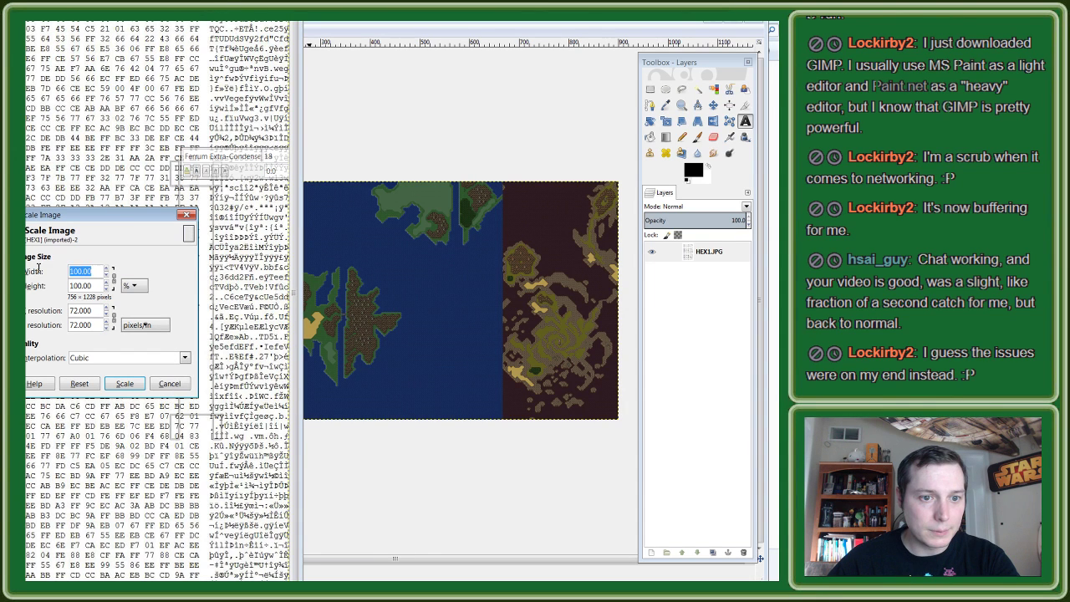
pyautogui.write('50')
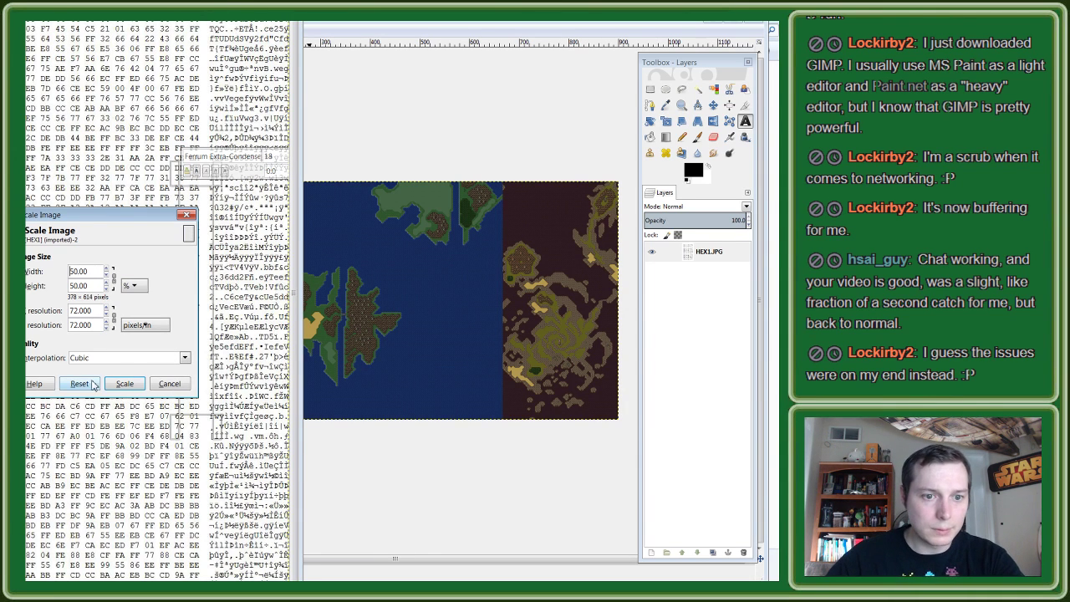
pyautogui.click(124, 383)
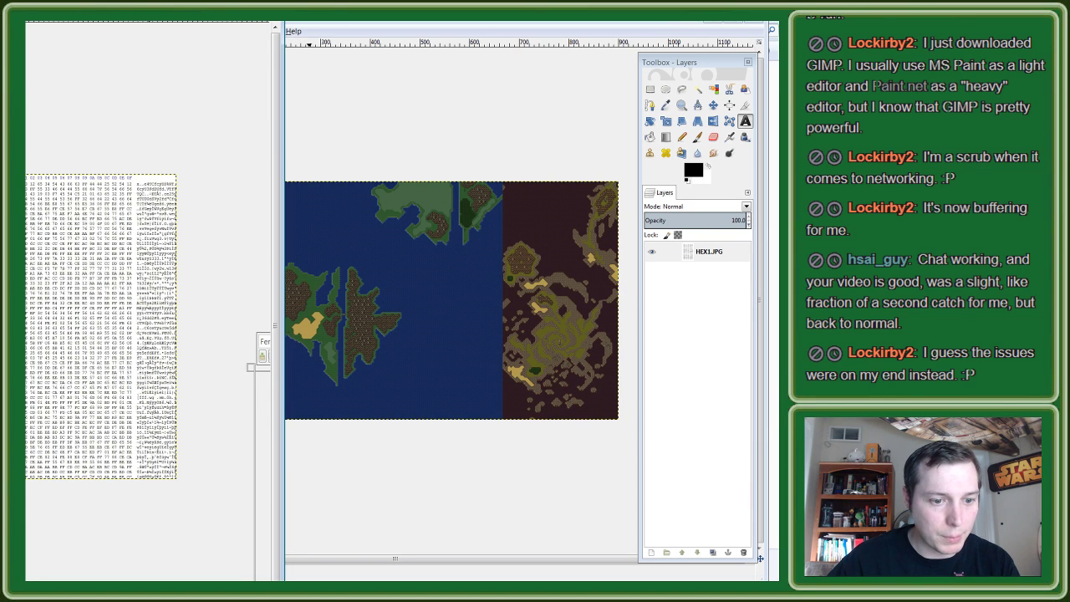
# Step: Bring up the FF6hacking twitch folder, move the HEX1 window right, and return to the banner
pyautogui.hotkey('alt', 'Tab')
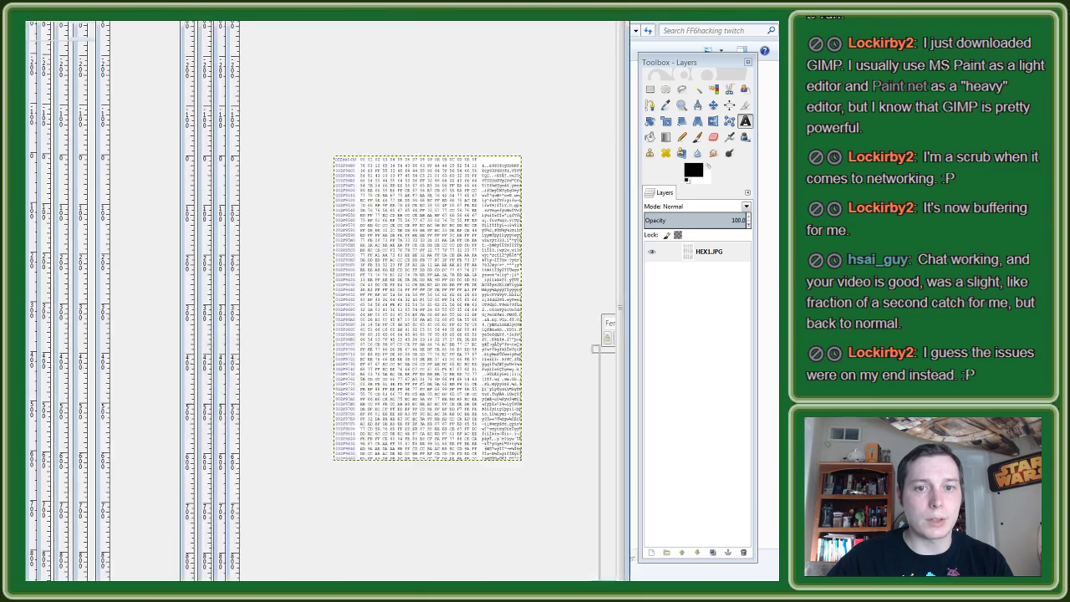
pyautogui.moveTo(351, 25); pyautogui.dragTo(543, 25)
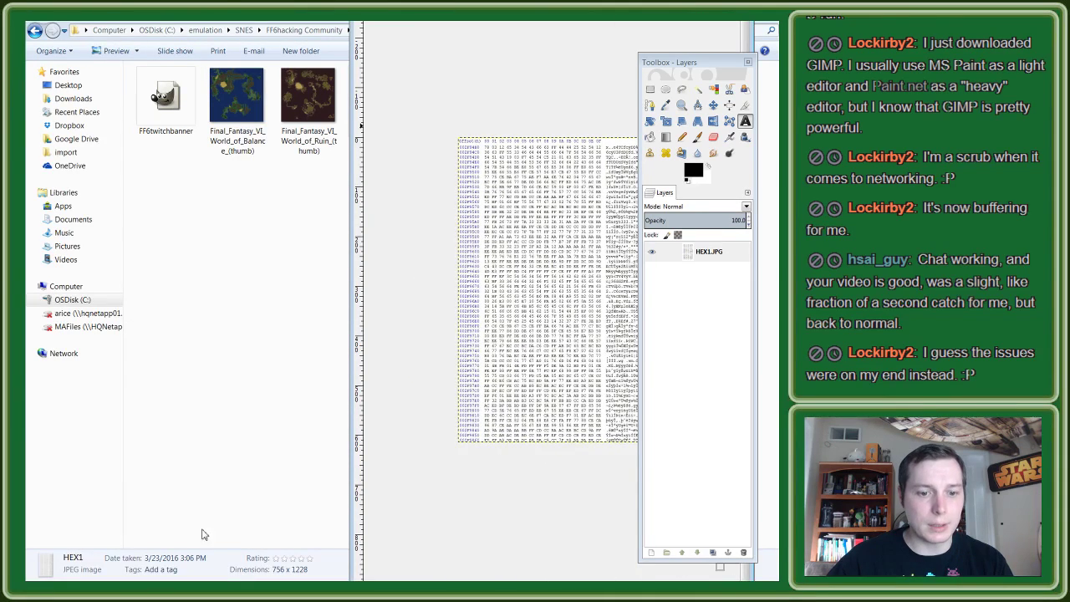
pyautogui.hotkey('alt', 'Tab')
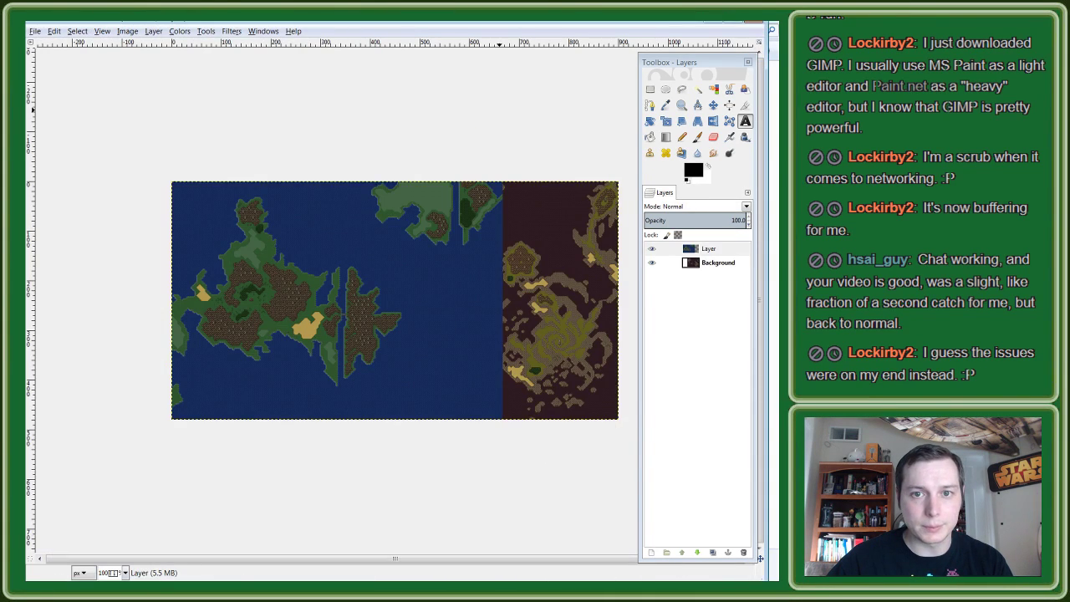
# Step: Zoom HEX1.JPG to 1:1 and rescale it to 80%, about 605 × 982 pixels
pyautogui.hotkey('alt', 'Tab')
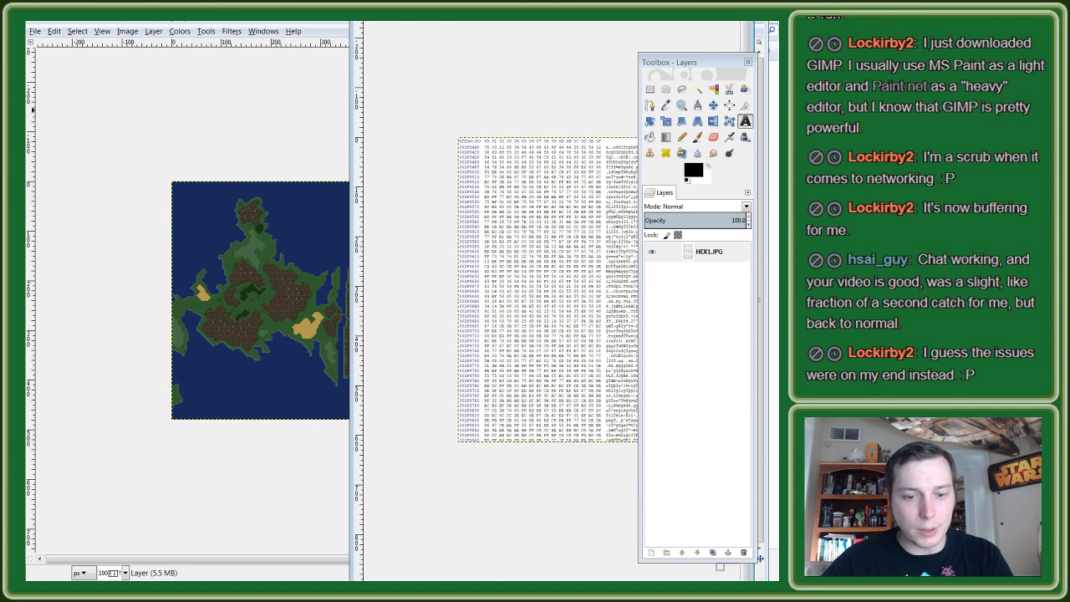
pyautogui.press('1')
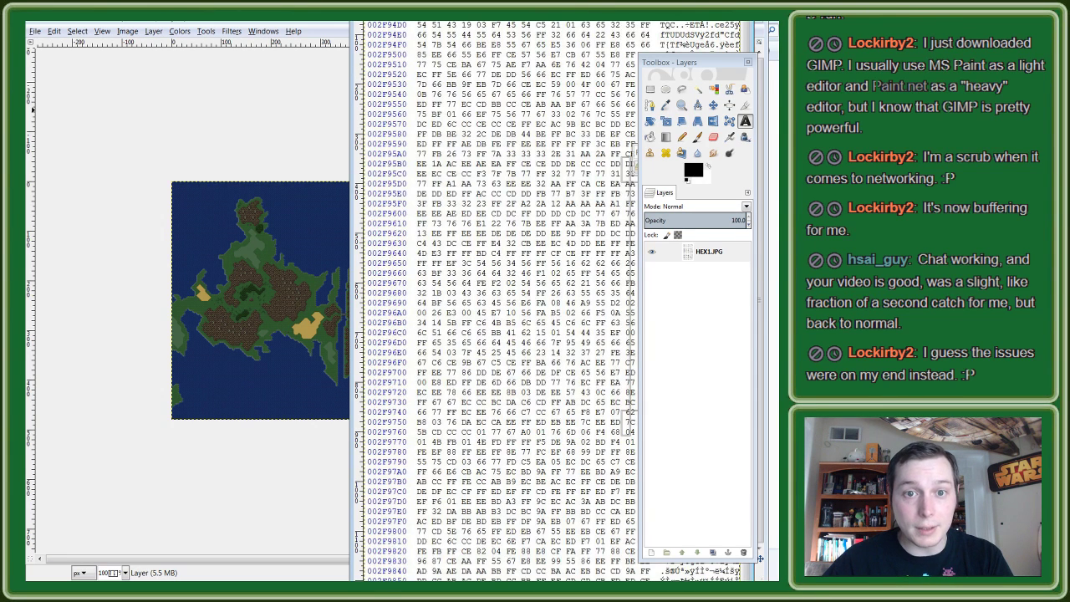
pyautogui.click(466, 18)
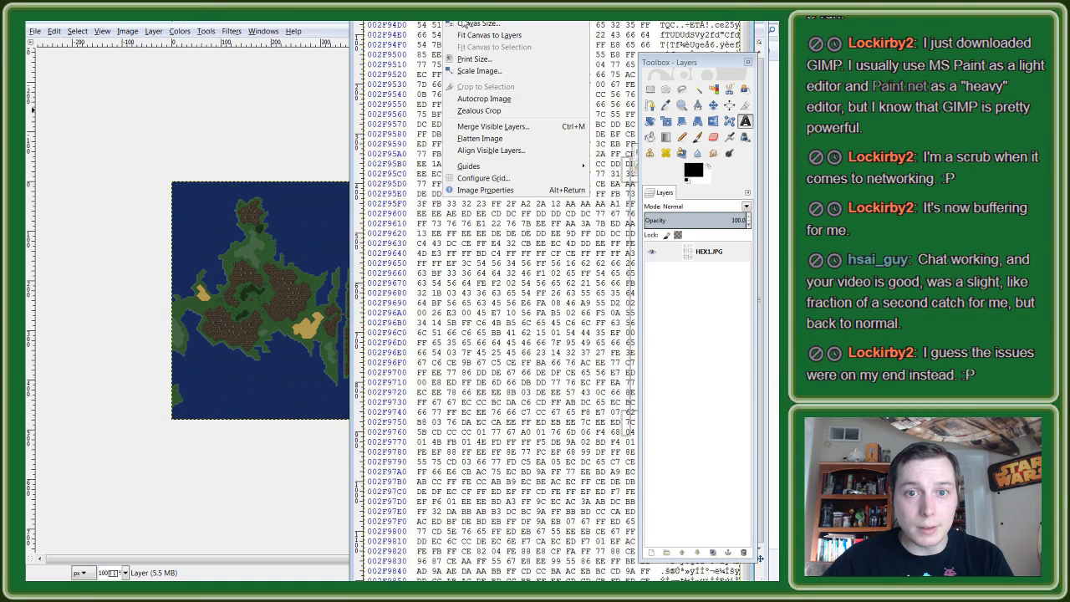
pyautogui.click(484, 79)
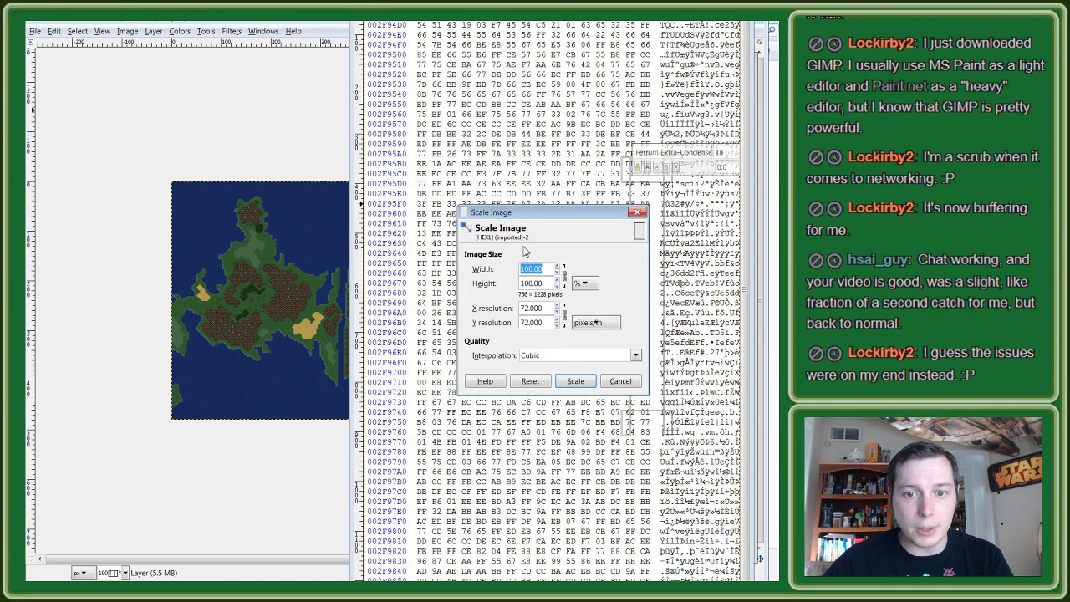
pyautogui.write('80')
pyautogui.click(535, 307)
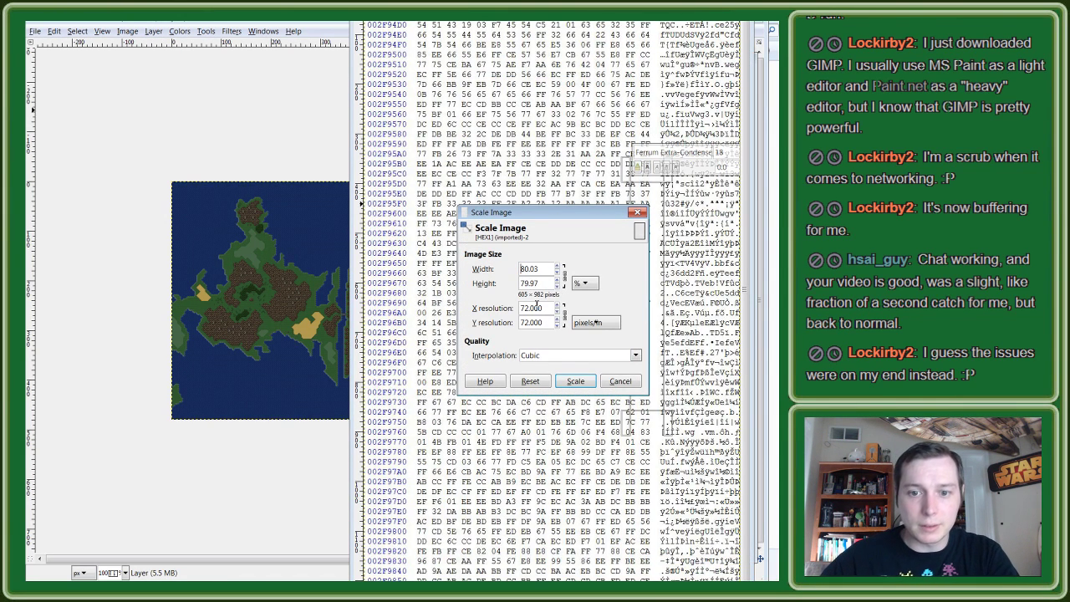
pyautogui.click(575, 380)
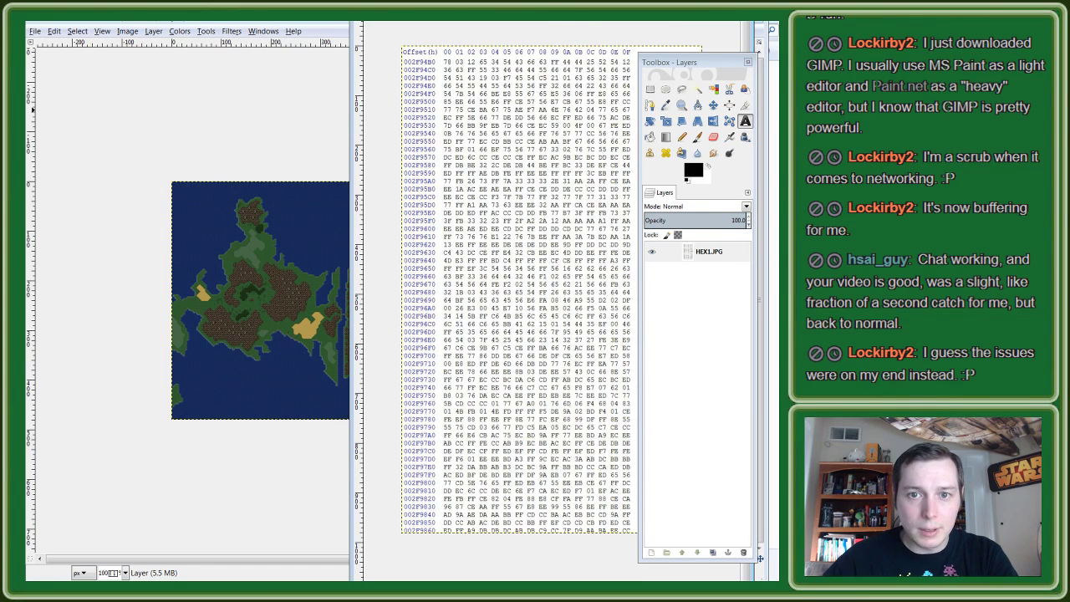
# Step: Widen the hex image window, open and close the Edit menu, and return to the banner
pyautogui.moveTo(363, 301); pyautogui.dragTo(255, 301)
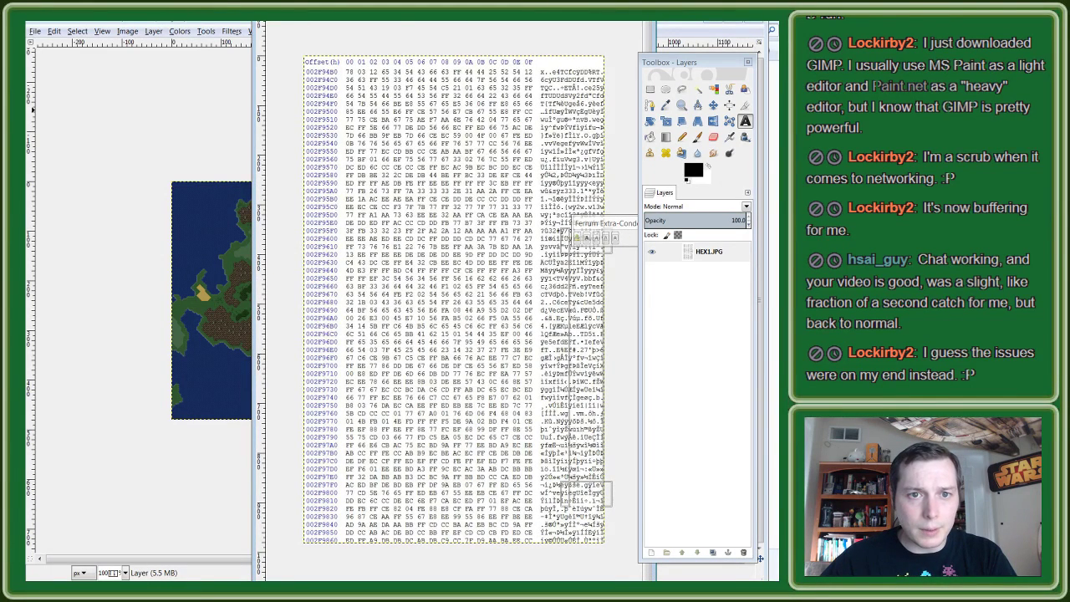
pyautogui.click(316, 23)
pyautogui.click(316, 23)
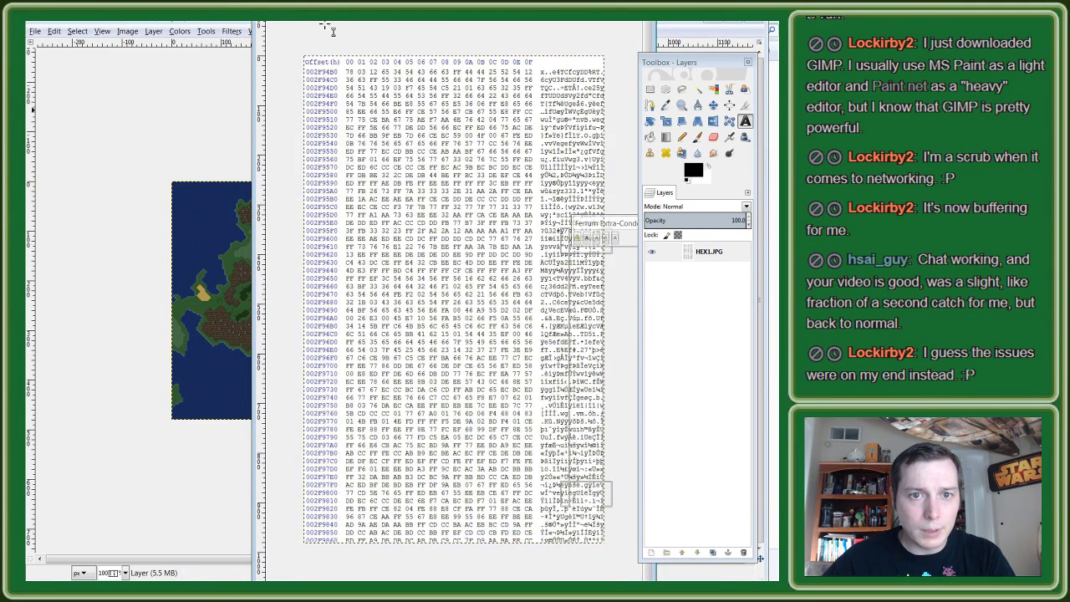
pyautogui.hotkey('ctrl', 'w')
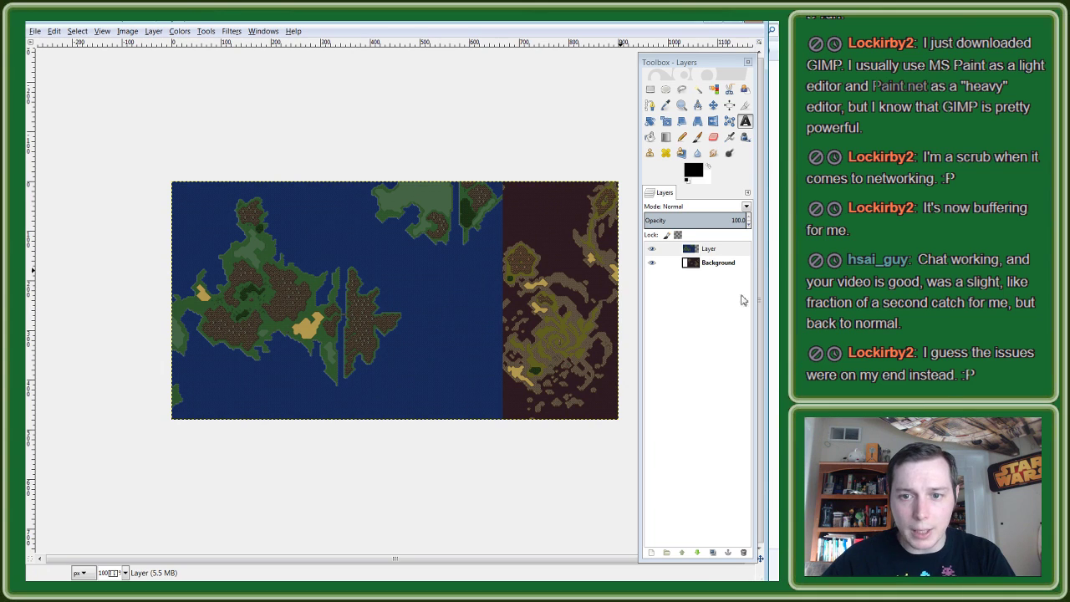
# Step: Add an empty Layer #1 below Background and hide both map layers
pyautogui.rightClick(719, 294)
pyautogui.click(747, 315)
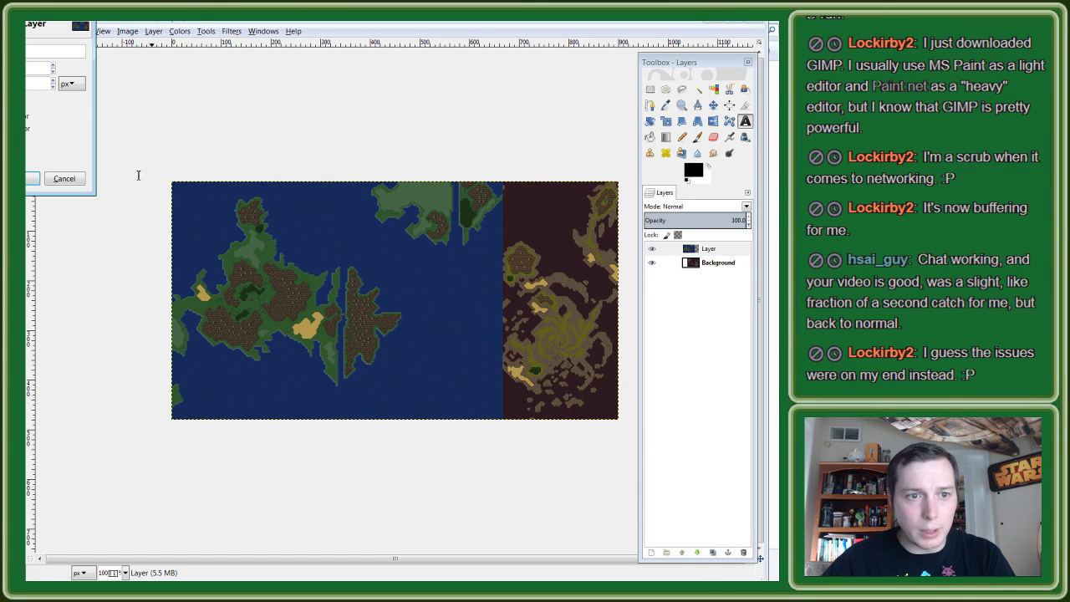
pyautogui.press('Return')
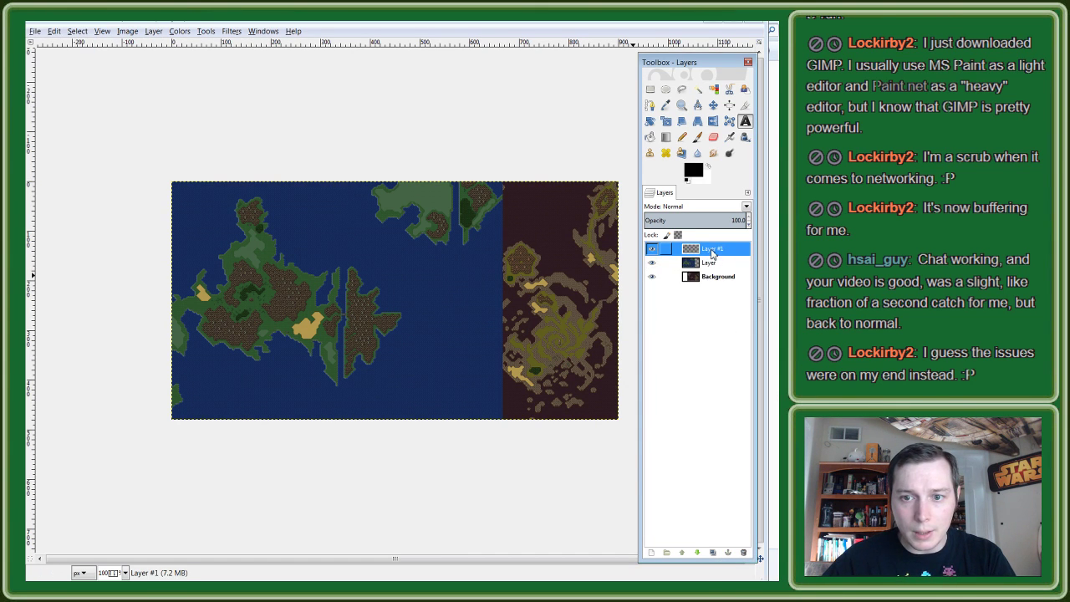
pyautogui.moveTo(709, 250); pyautogui.dragTo(712, 302)
pyautogui.click(652, 248)
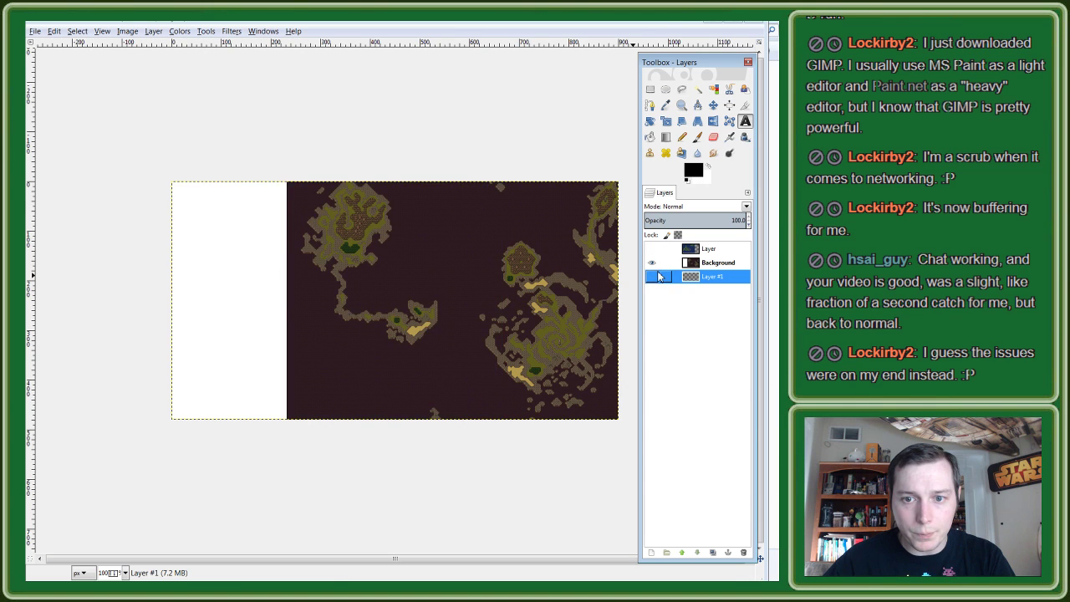
pyautogui.click(652, 262)
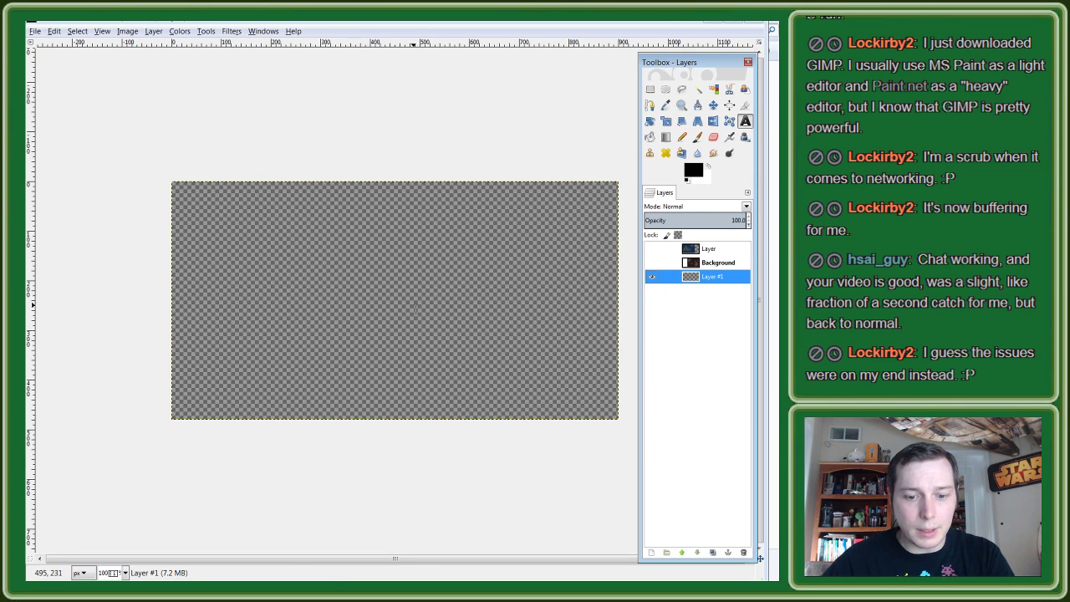
# Step: Attempt a paste into the banner, then switch to the HEX1.JPG window
pyautogui.hotkey('ctrl', 'v')
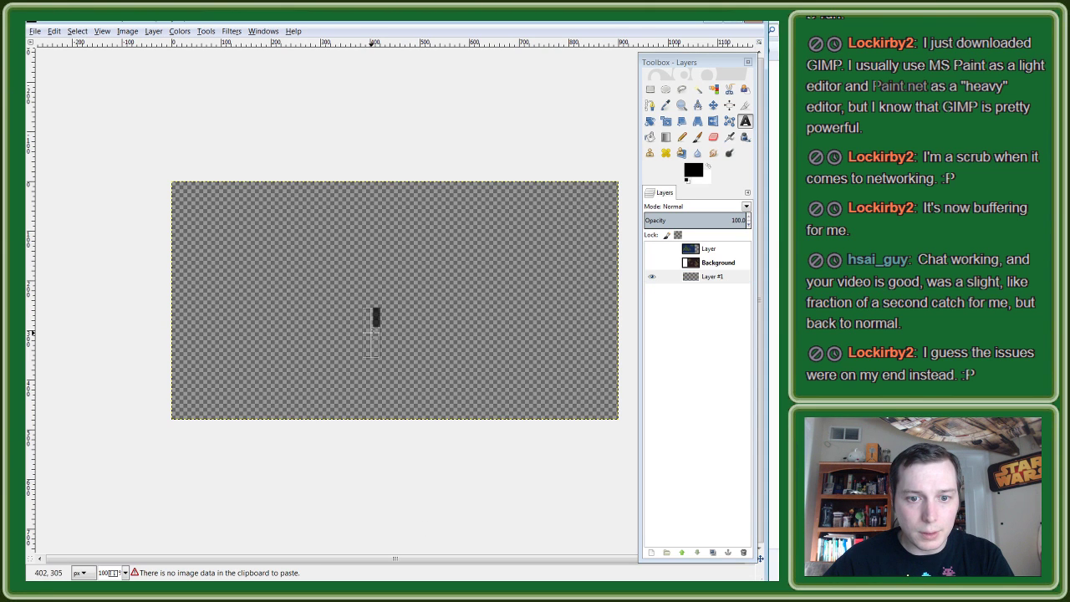
pyautogui.click(368, 333)
pyautogui.click(394, 395)
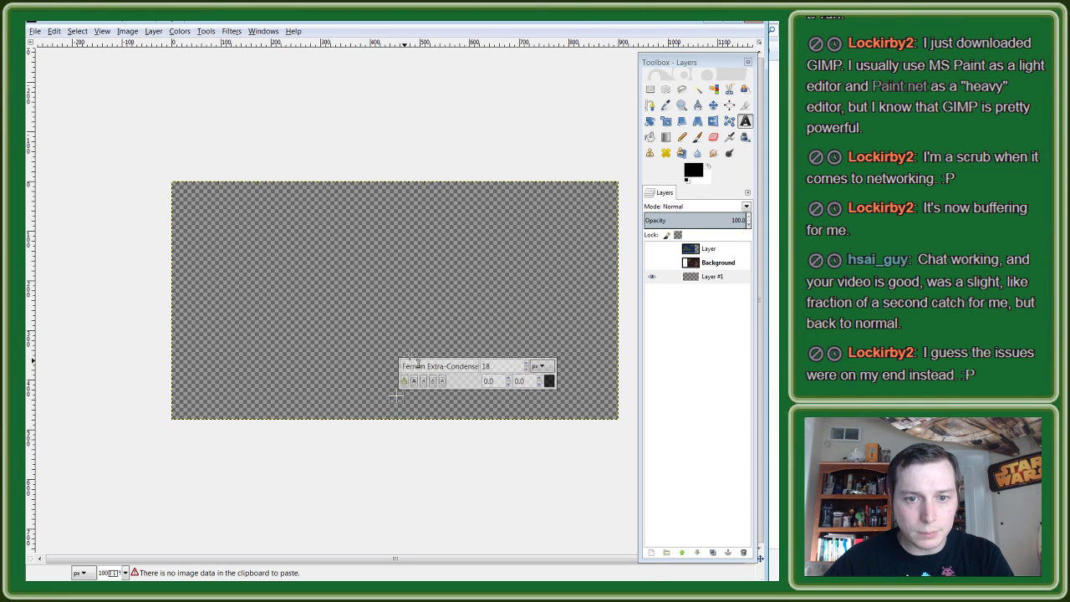
pyautogui.hotkey('alt', 'Tab')
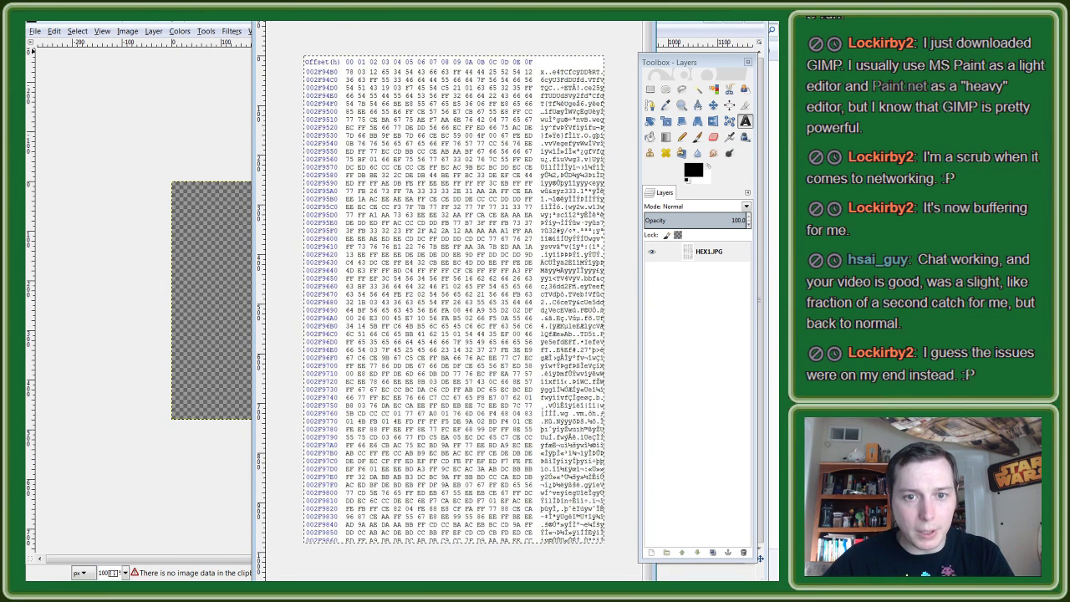
# Step: Back in the banner, choose Rectangle Select and paste the hex dump as a floating selection
pyautogui.hotkey('alt', 'Tab')
pyautogui.click(375, 137)
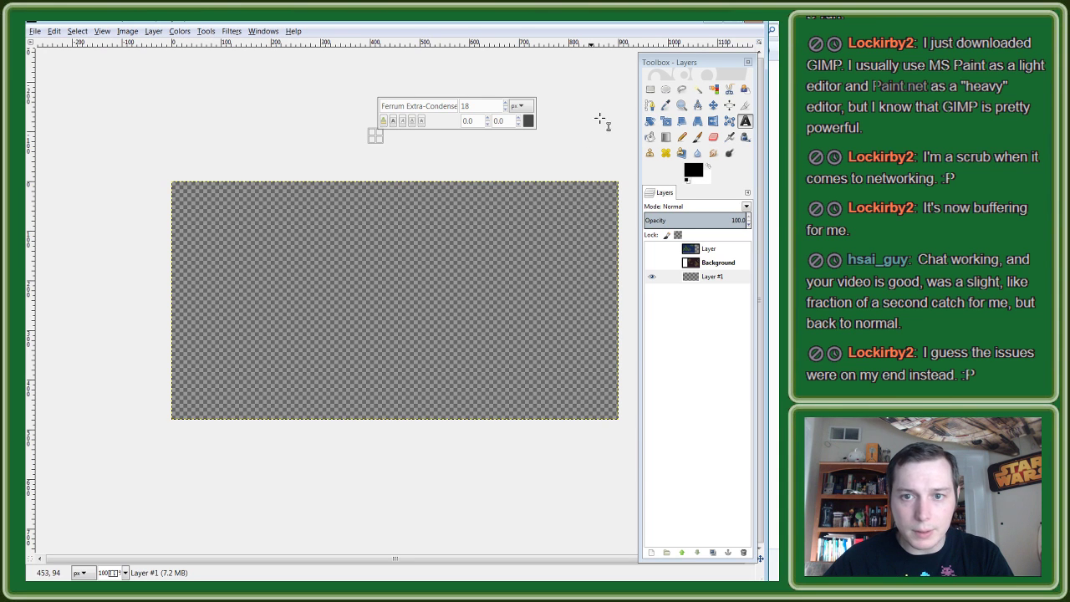
pyautogui.click(651, 88)
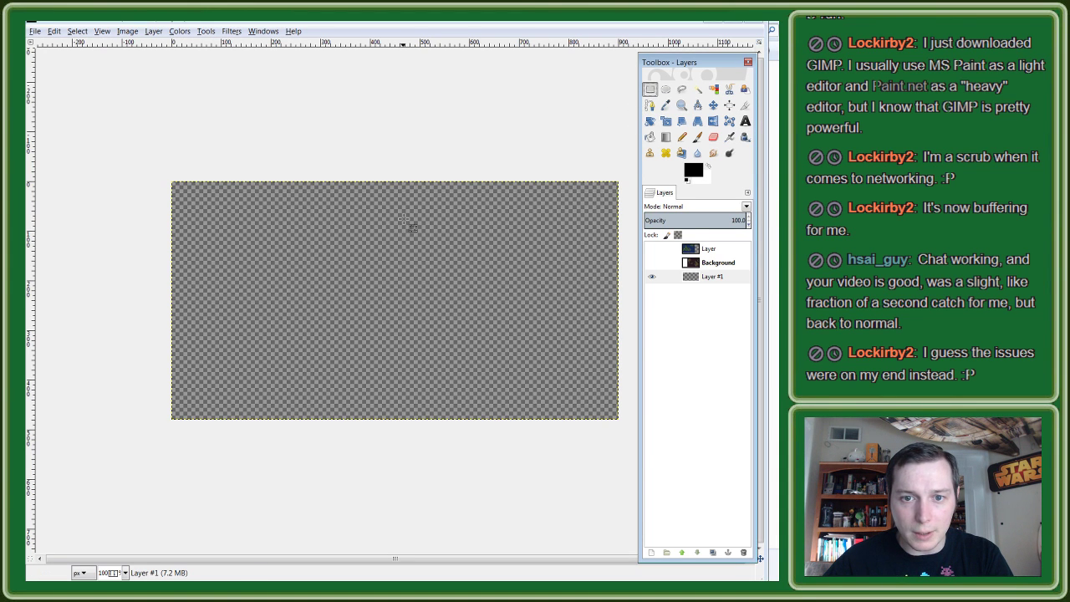
pyautogui.hotkey('ctrl', 'v')
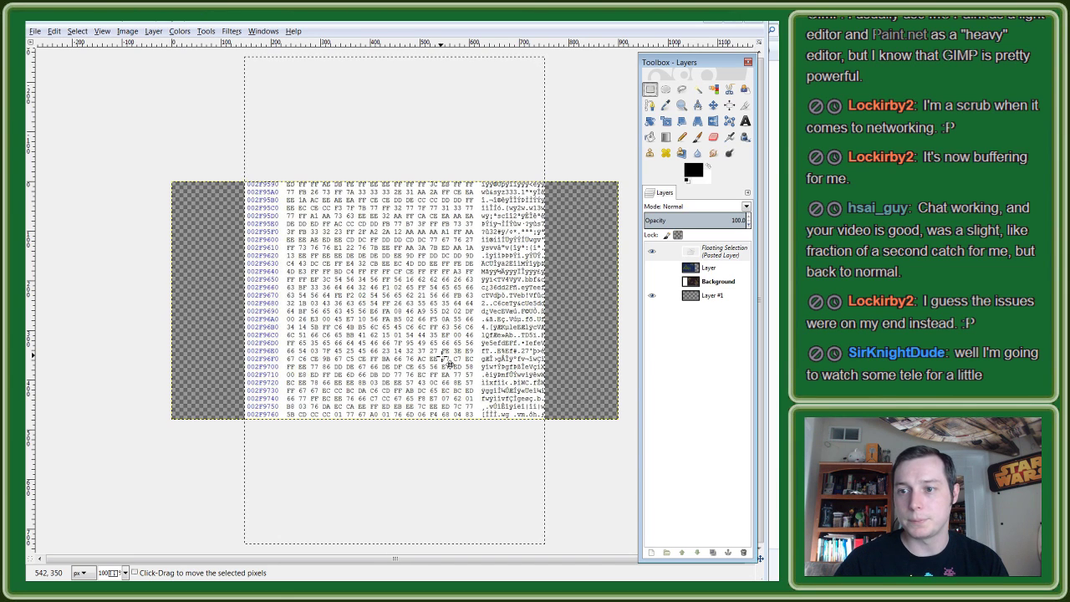
# Step: Anchor the pasted hex dump into Layer #1 and make that layer active
pyautogui.click(234, 436)
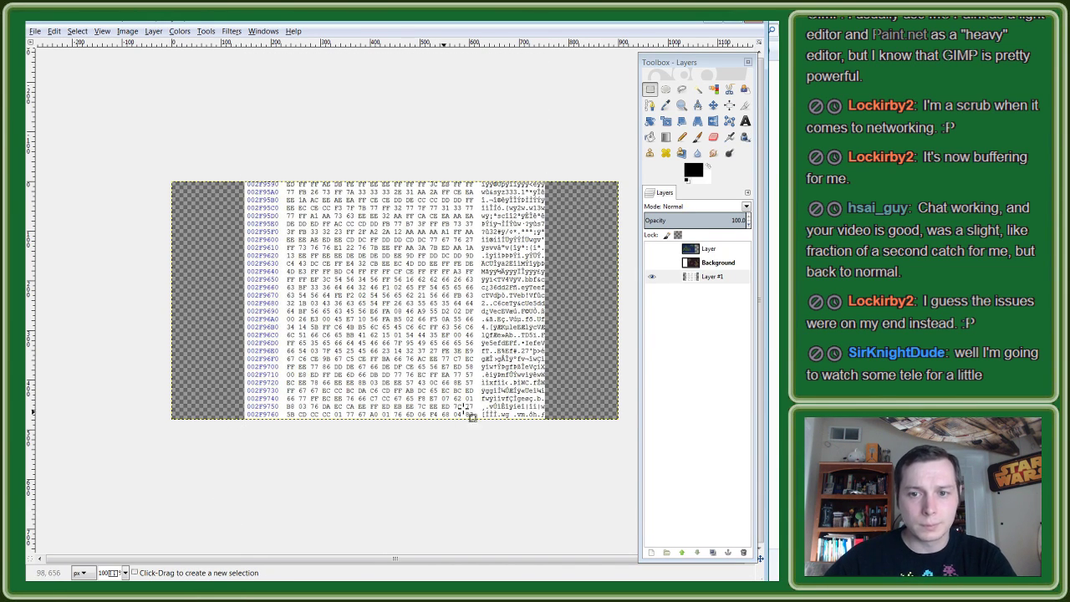
pyautogui.click(652, 263)
pyautogui.click(652, 264)
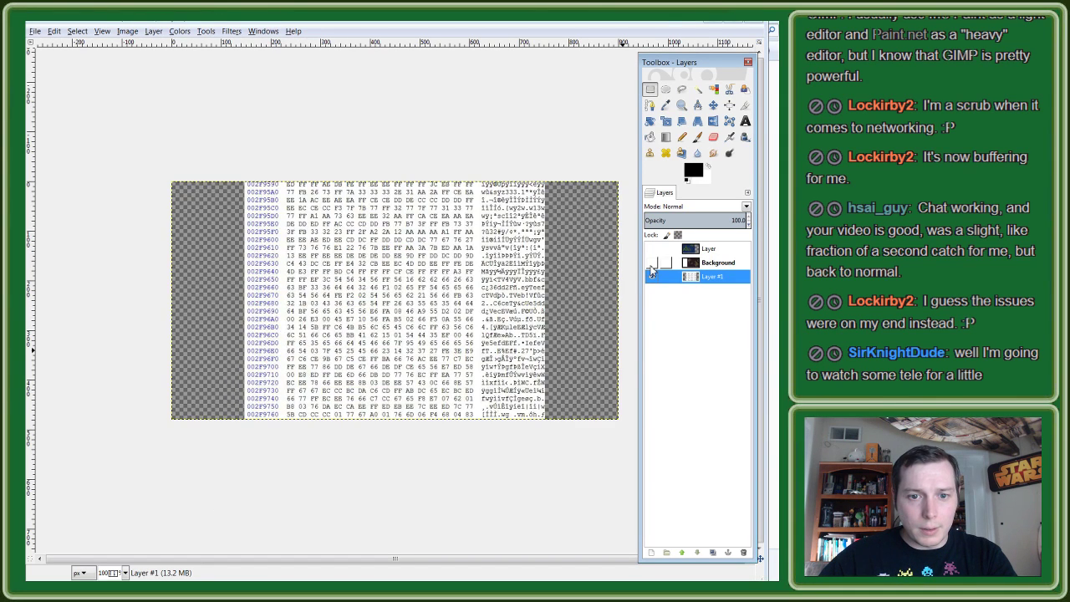
# Step: Toggle the blue map and Background map visibility to compare them with the hex dump
pyautogui.click(652, 252)
pyautogui.click(651, 252)
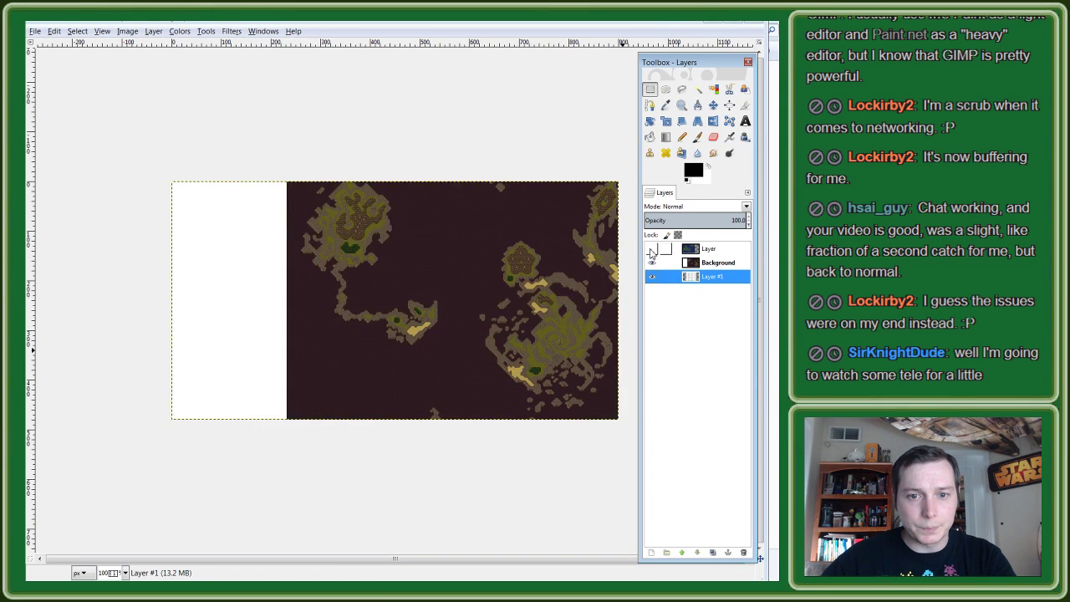
pyautogui.click(652, 249)
pyautogui.click(652, 262)
pyautogui.click(651, 249)
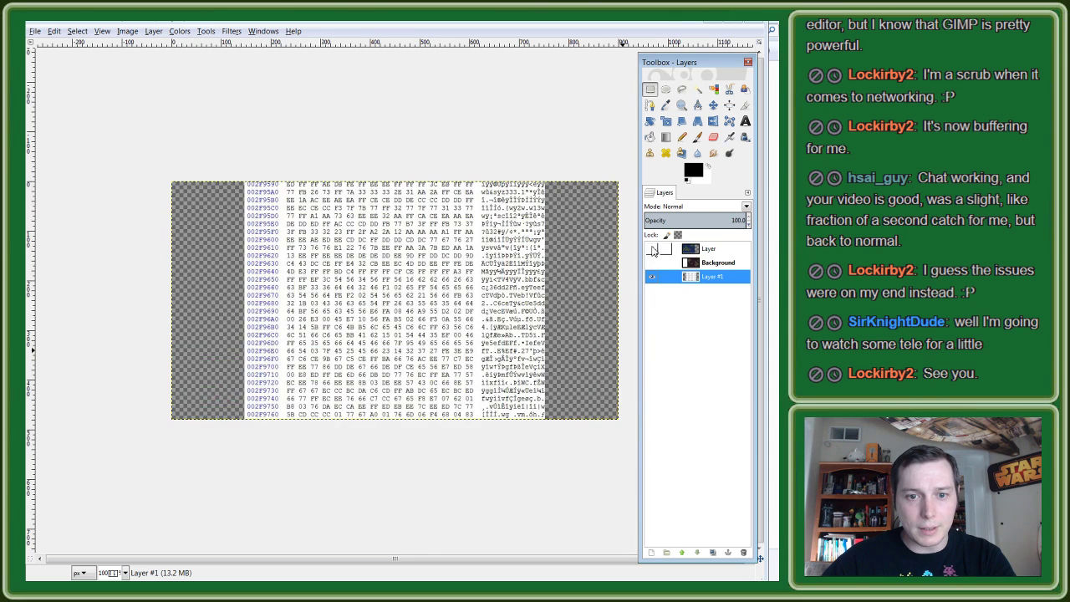
pyautogui.click(652, 249)
pyautogui.click(652, 263)
pyautogui.click(652, 249)
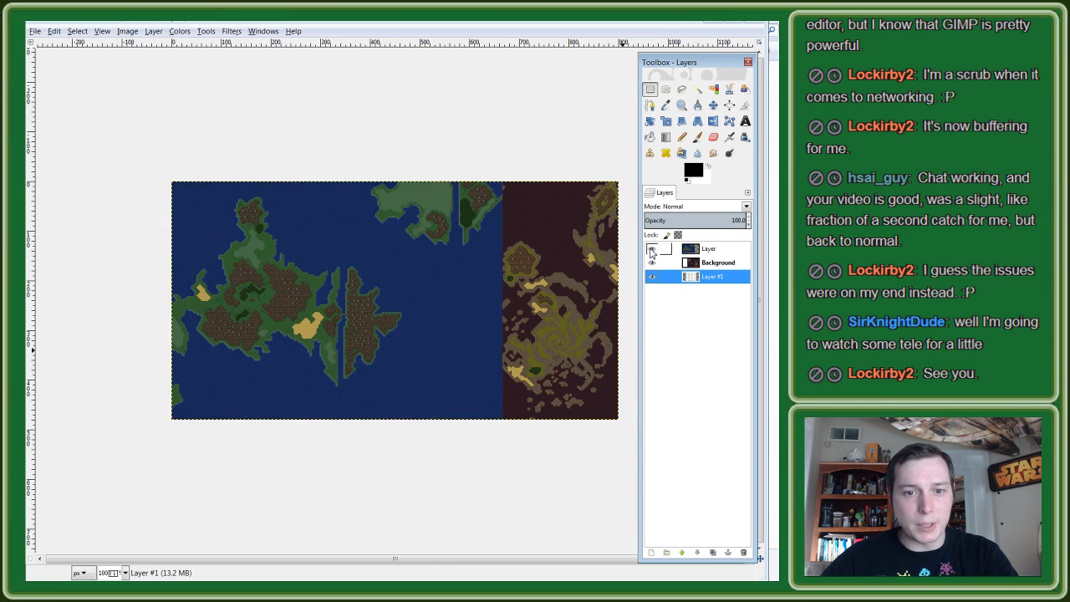
pyautogui.click(651, 262)
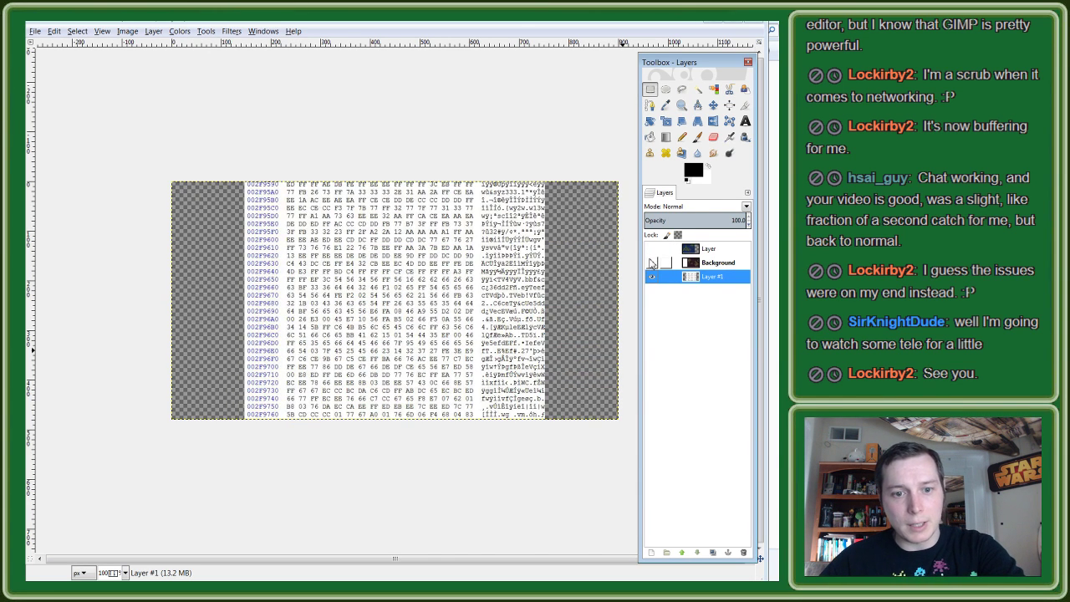
# Step: Turn the Background and blue map layers back on so all three layers show
pyautogui.click(651, 263)
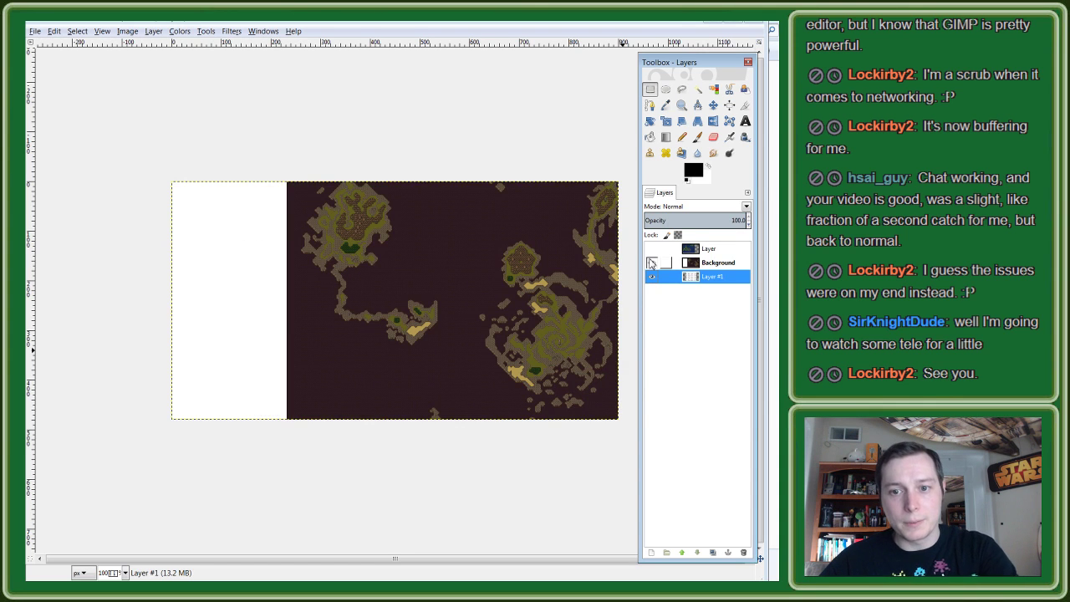
pyautogui.click(652, 249)
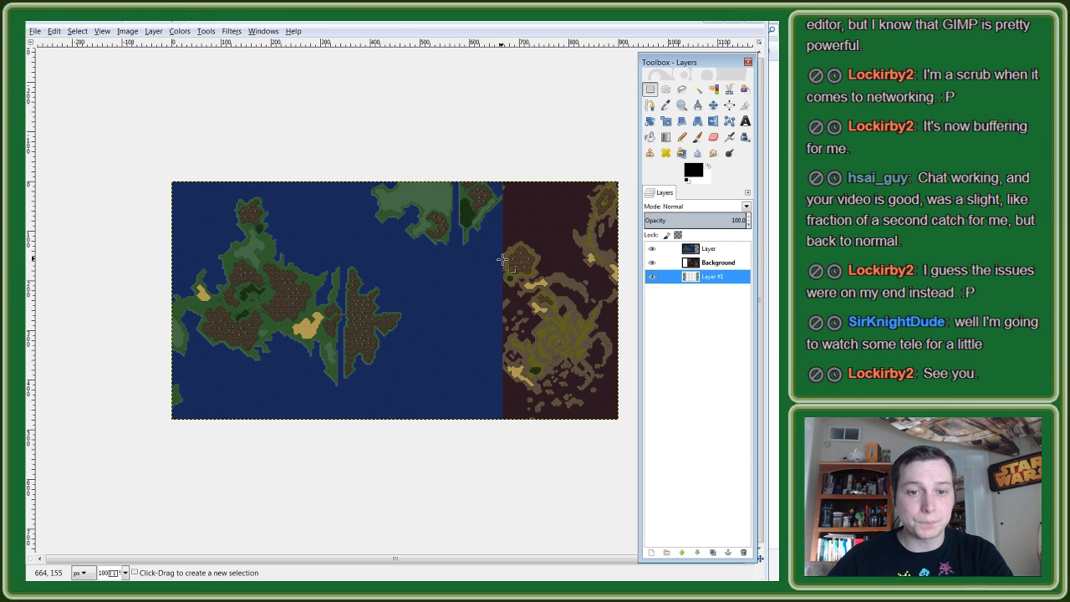
pyautogui.click(651, 248)
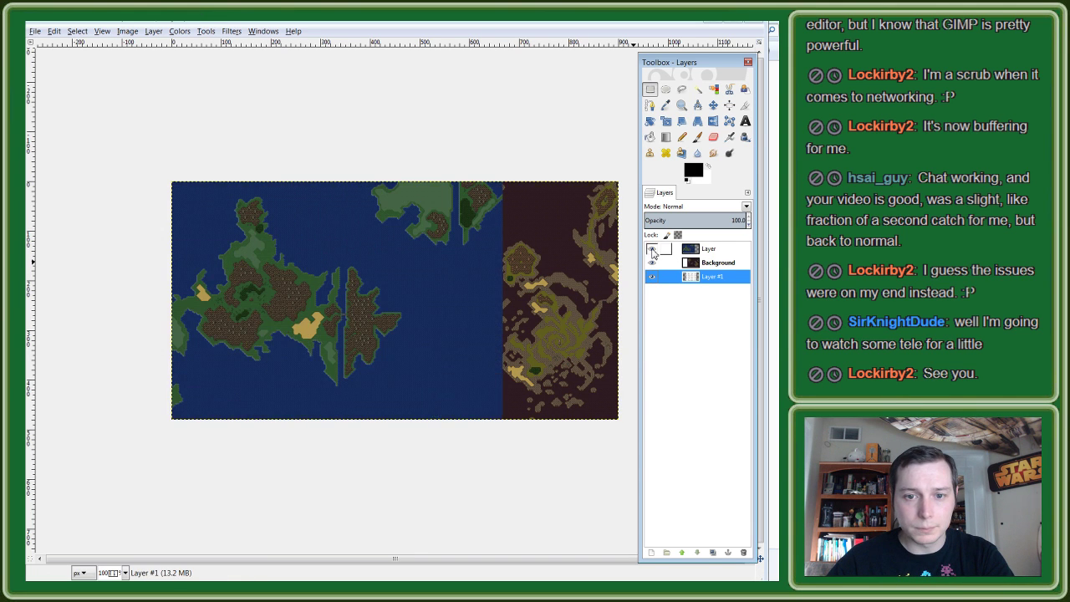
pyautogui.click(652, 277)
pyautogui.click(651, 248)
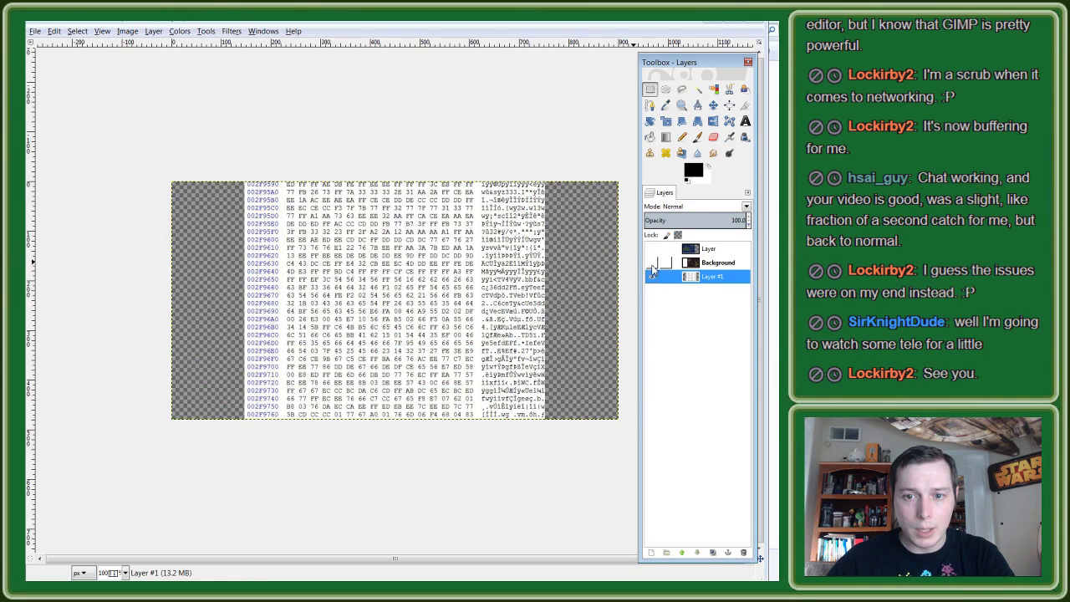
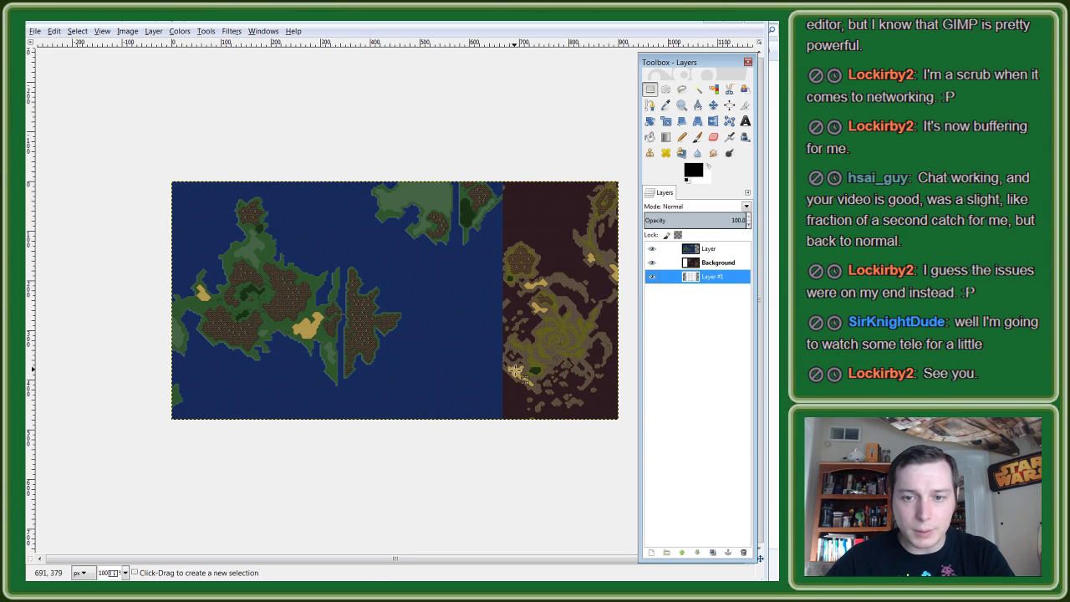
# Step: Add a new transparent layer between the two map layers
pyautogui.rightClick(712, 266)
pyautogui.click(738, 285)
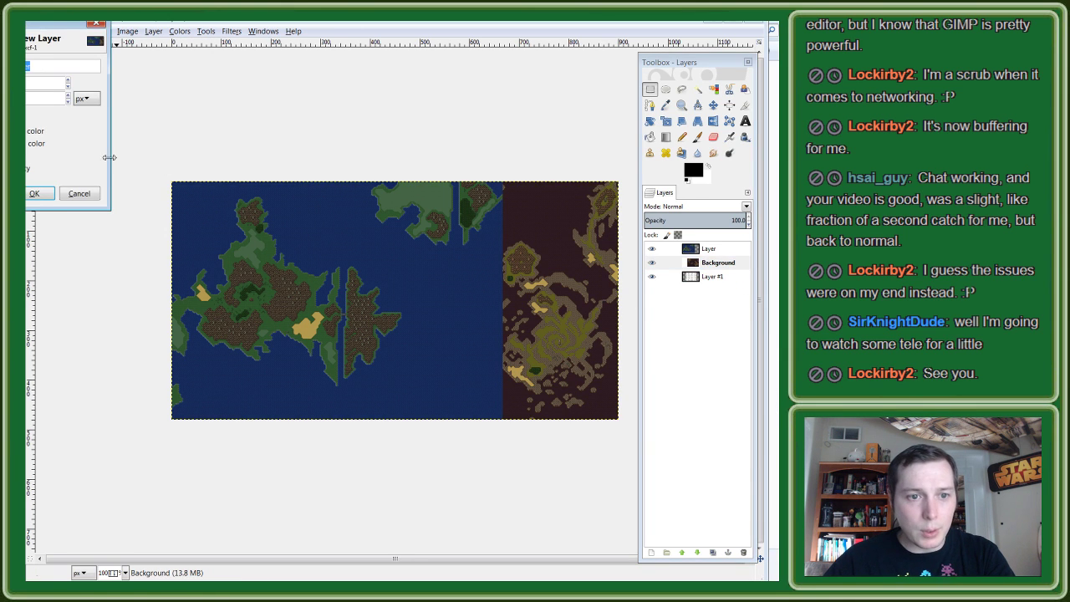
pyautogui.click(38, 193)
pyautogui.click(713, 251)
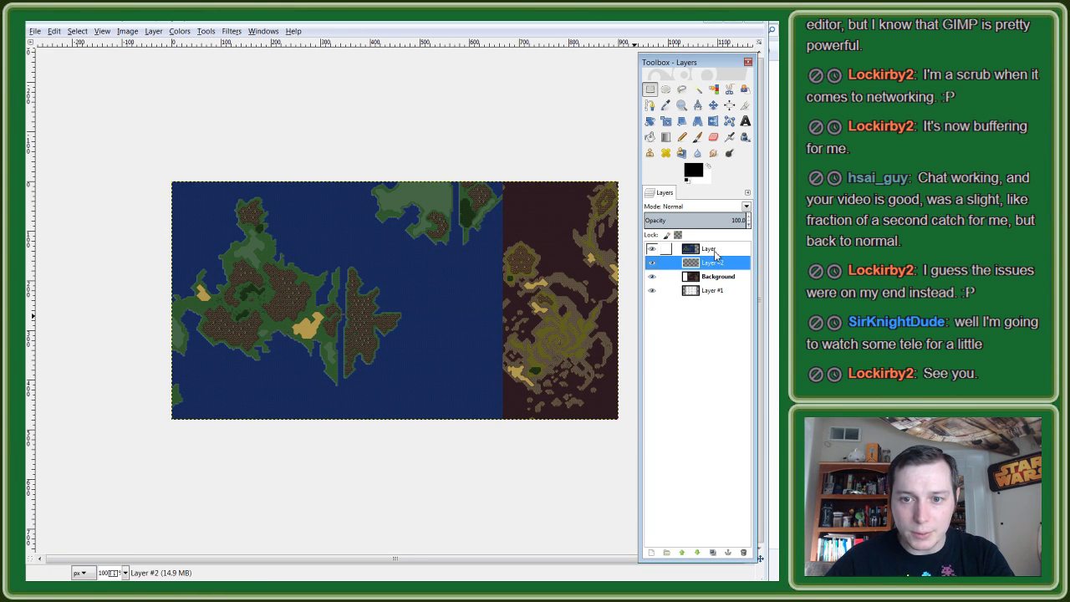
# Step: Rename the lower map layer to WoR, cancelling an accidental rotation along the way
pyautogui.doubleClick(712, 277)
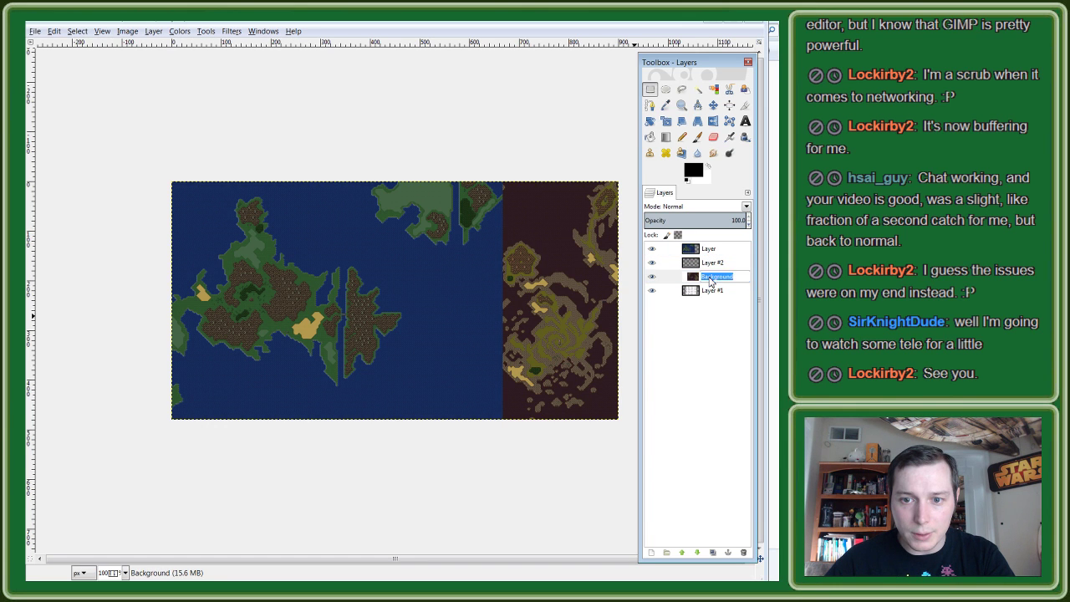
pyautogui.press('Return')
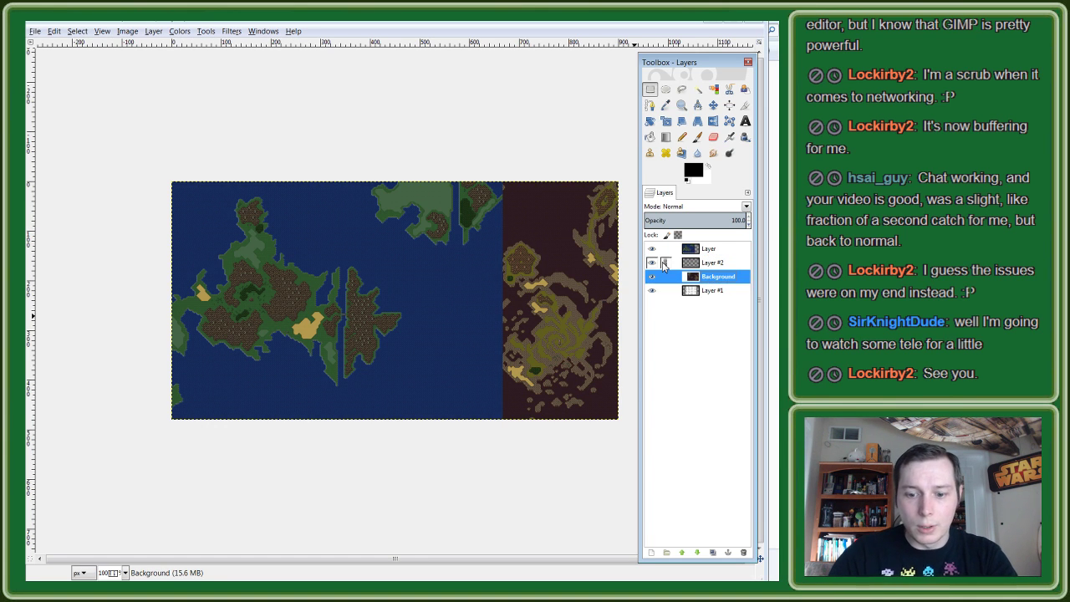
pyautogui.hotkey('shift', 'r')
pyautogui.click(662, 265)
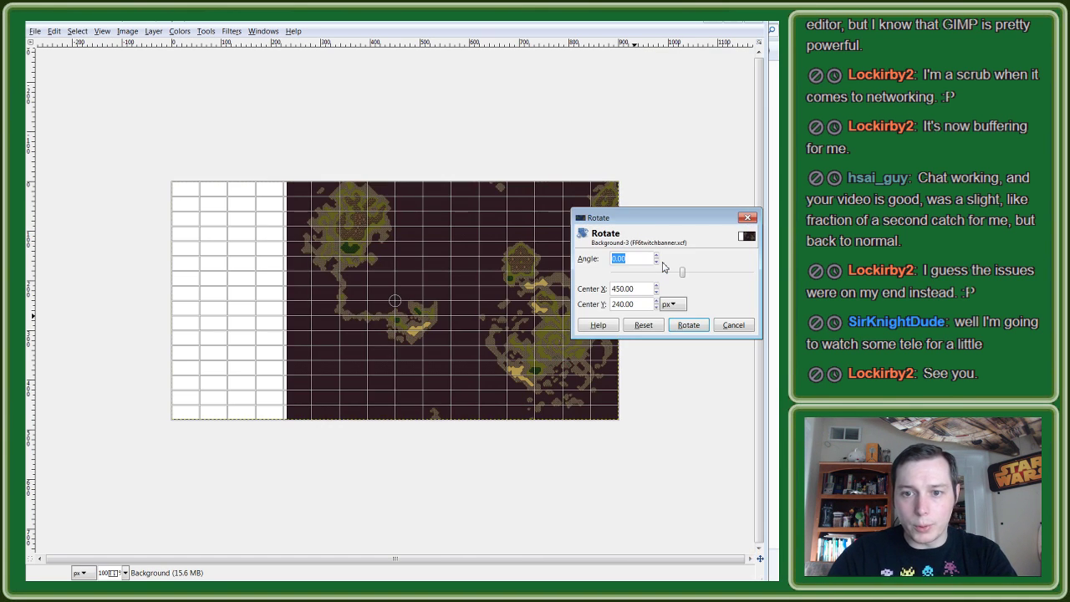
pyautogui.click(730, 324)
pyautogui.doubleClick(715, 277)
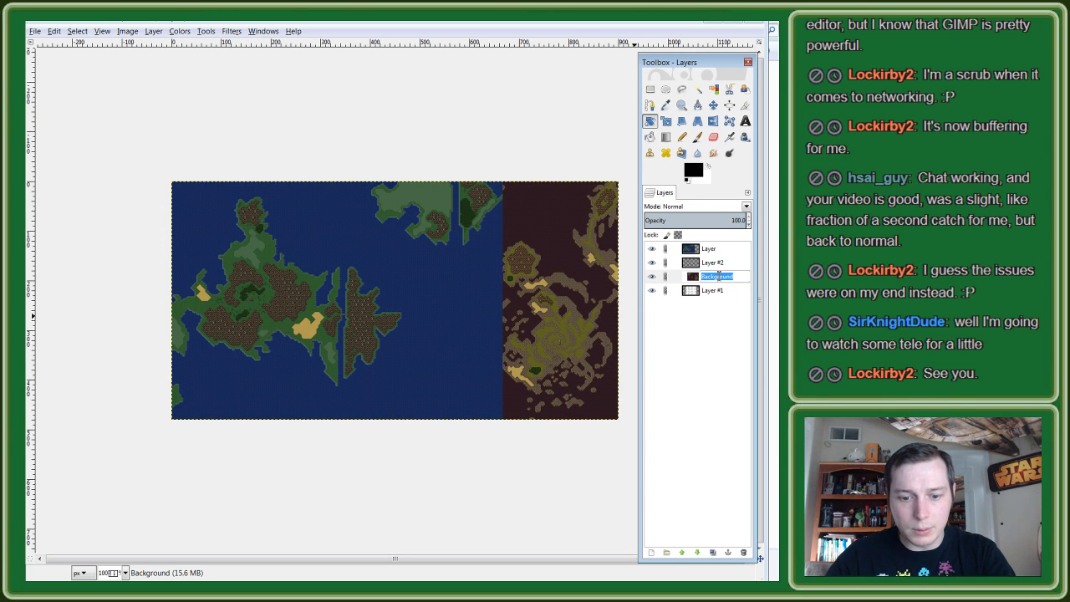
pyautogui.write('WoR')
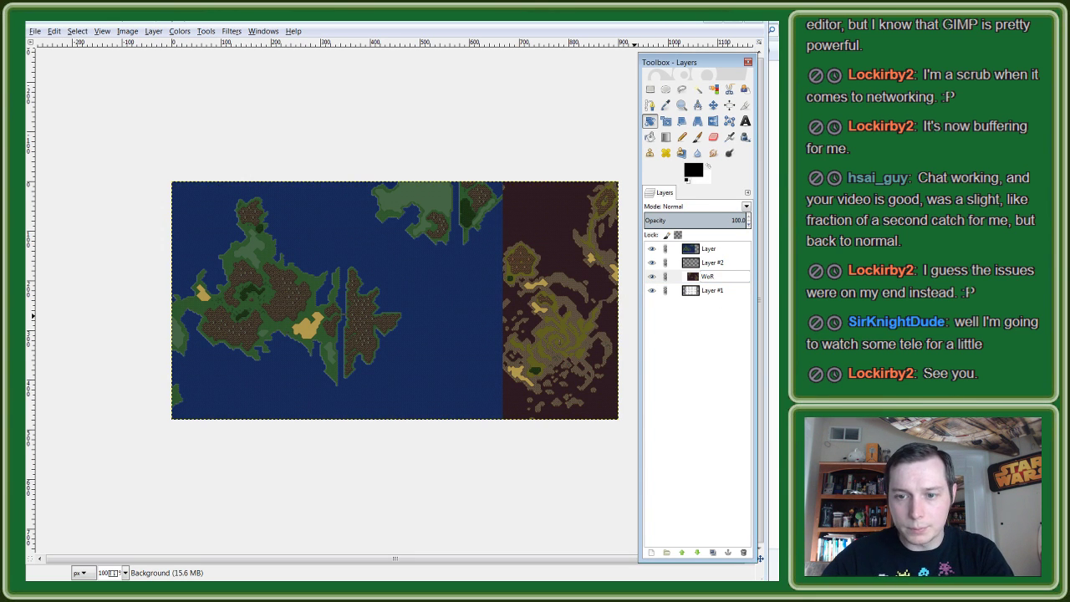
pyautogui.press('Return')
# Step: Rename the top map layer WoB and the new layer WoR Gradient
pyautogui.doubleClick(709, 249)
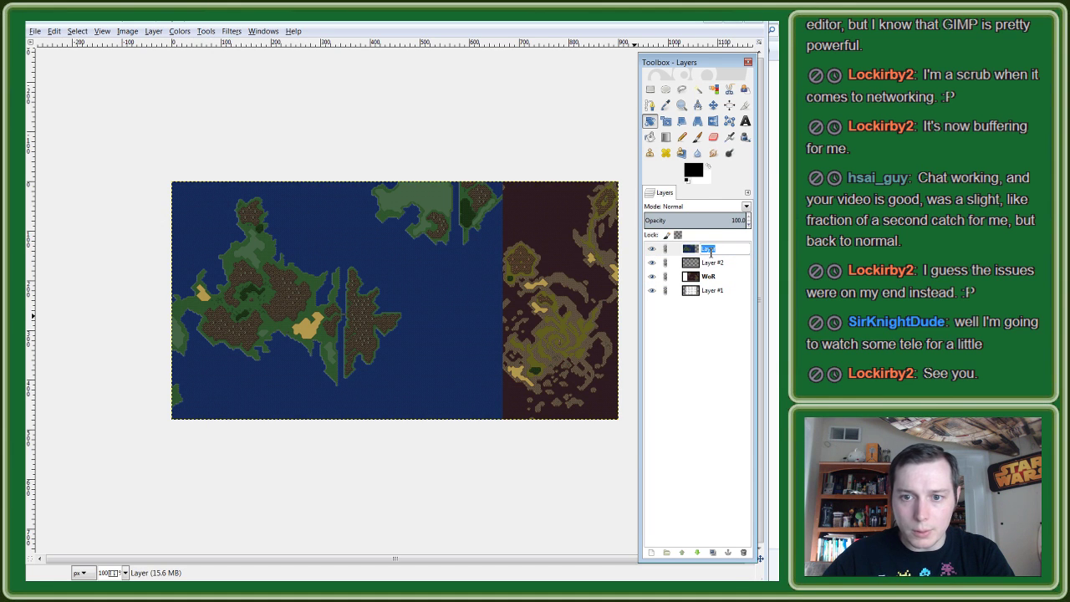
pyautogui.write('WoB')
pyautogui.press('Return')
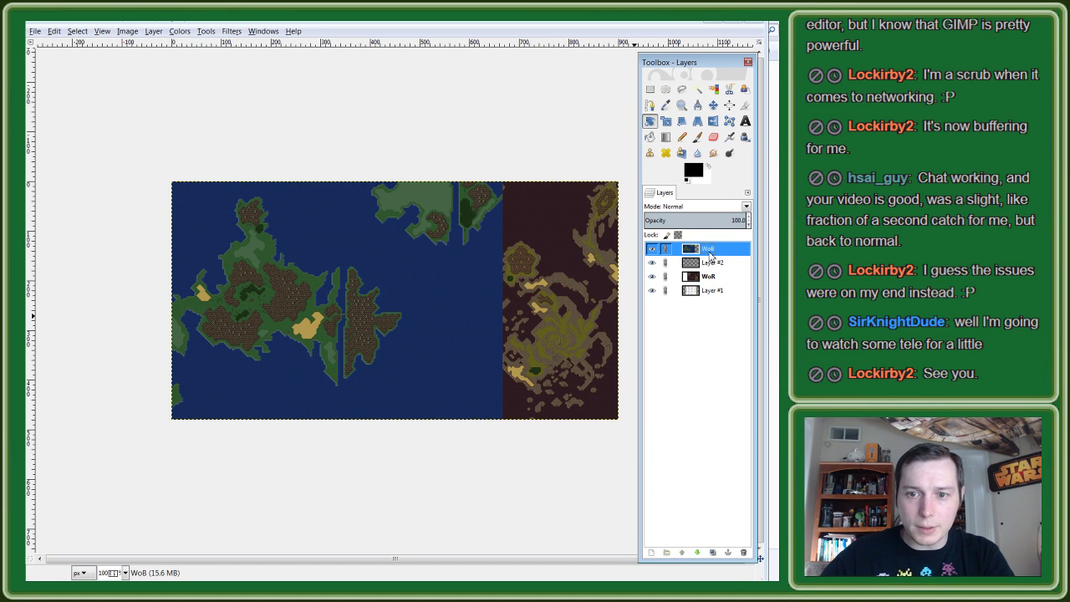
pyautogui.click(712, 266)
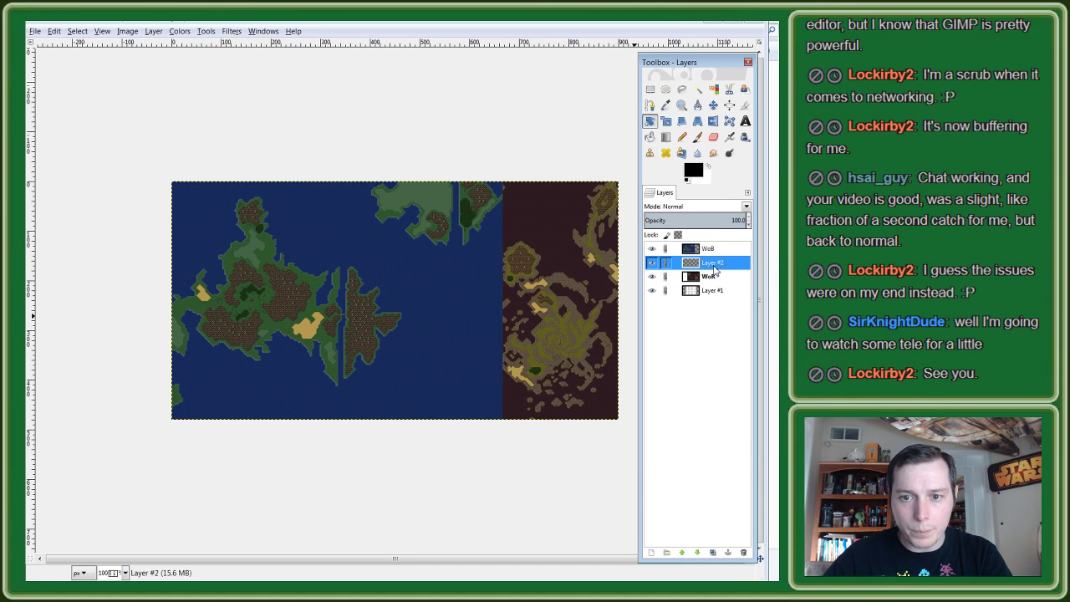
pyautogui.doubleClick(712, 264)
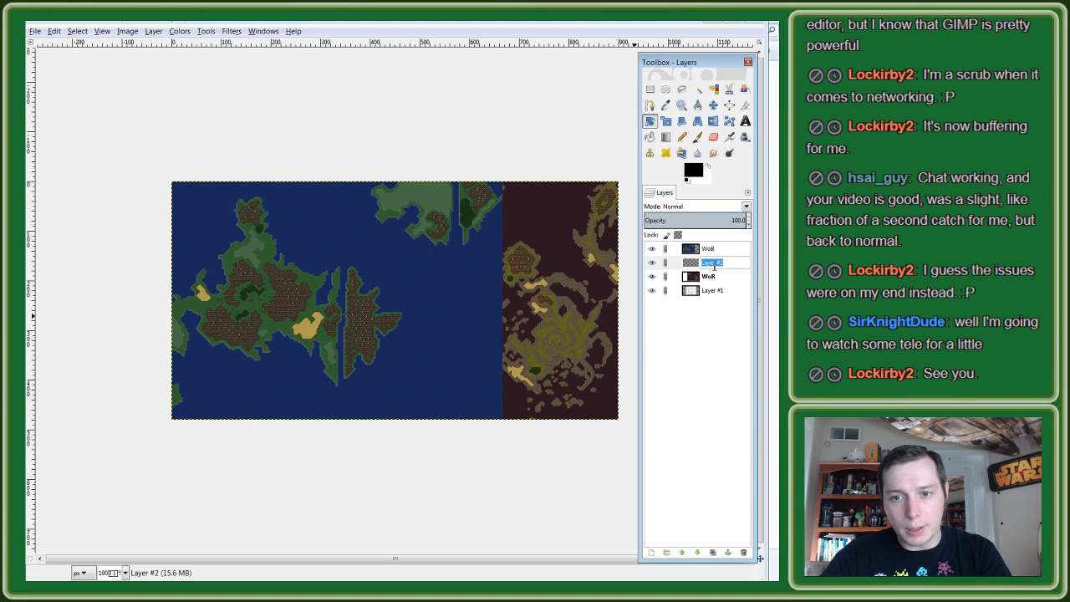
pyautogui.write('WoR')
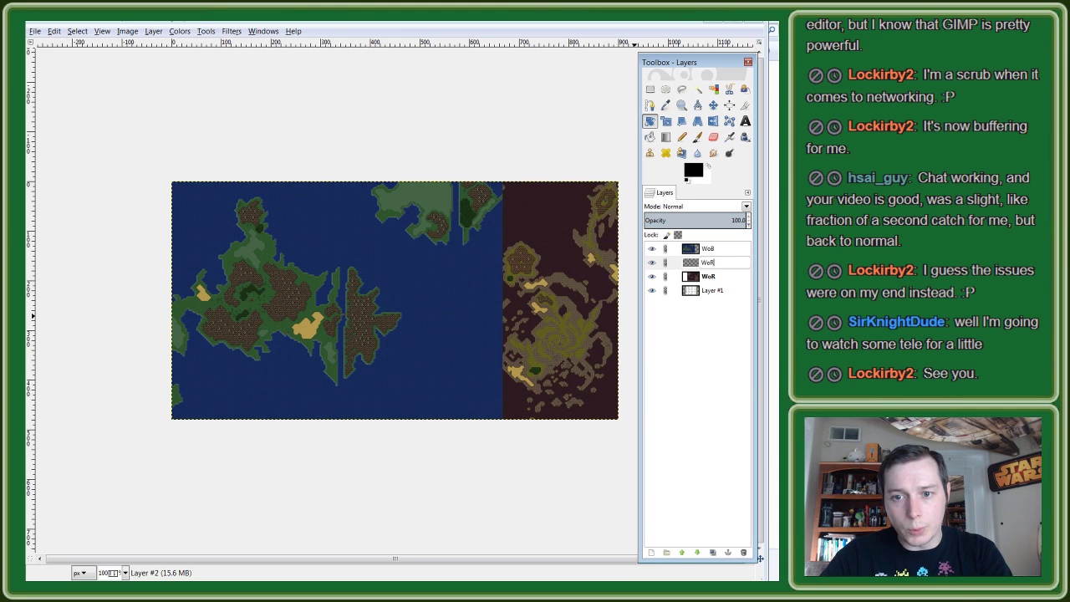
pyautogui.write(' Gradient')
pyautogui.press('Return')
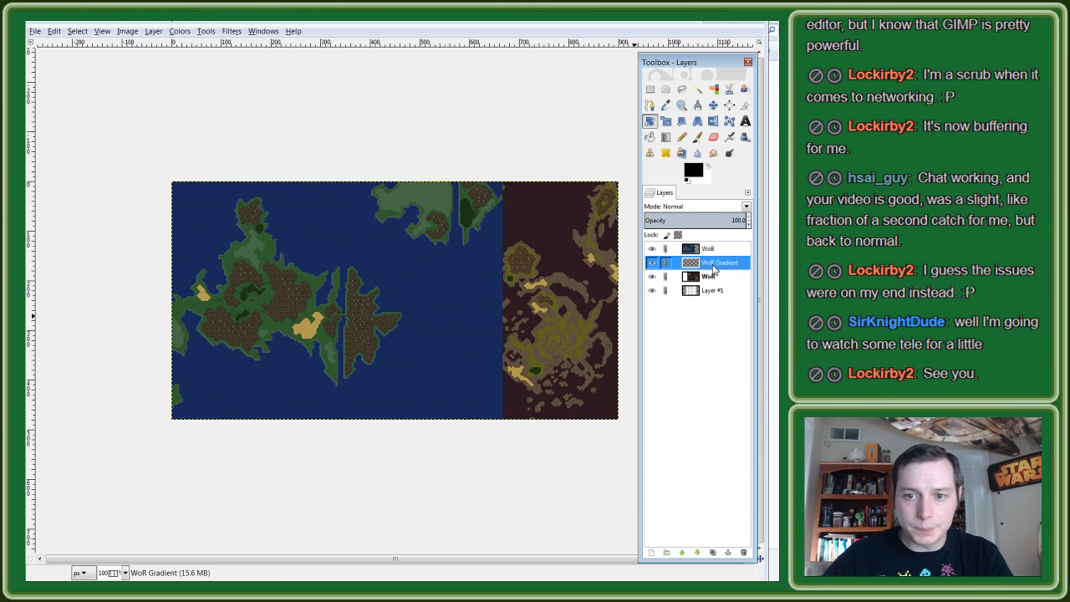
# Step: Set the Blend tool's gradient shape to Shaped (angular)
pyautogui.click(665, 137)
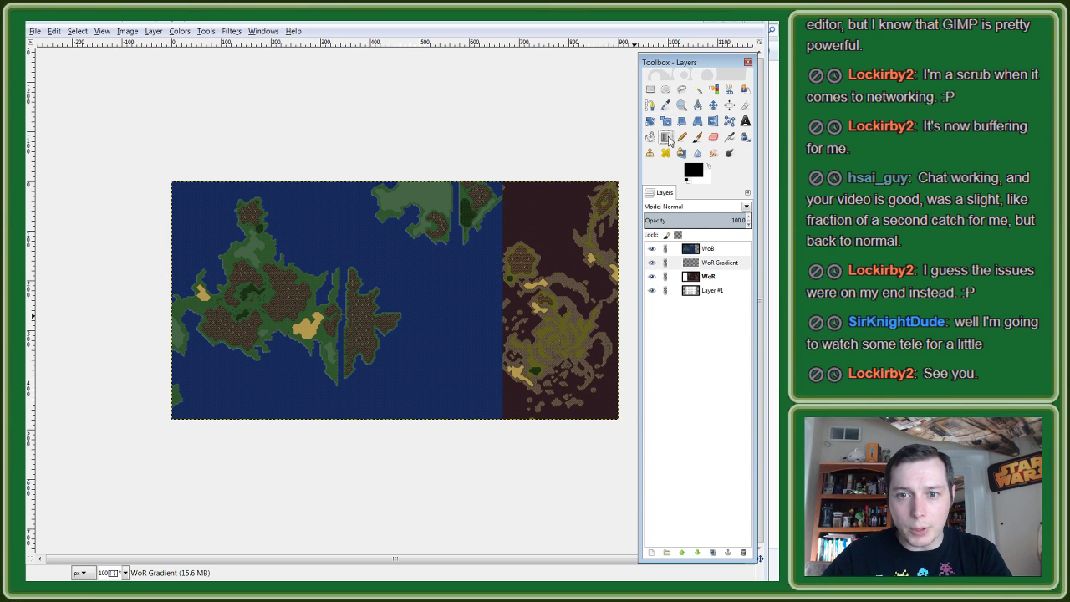
pyautogui.doubleClick(666, 139)
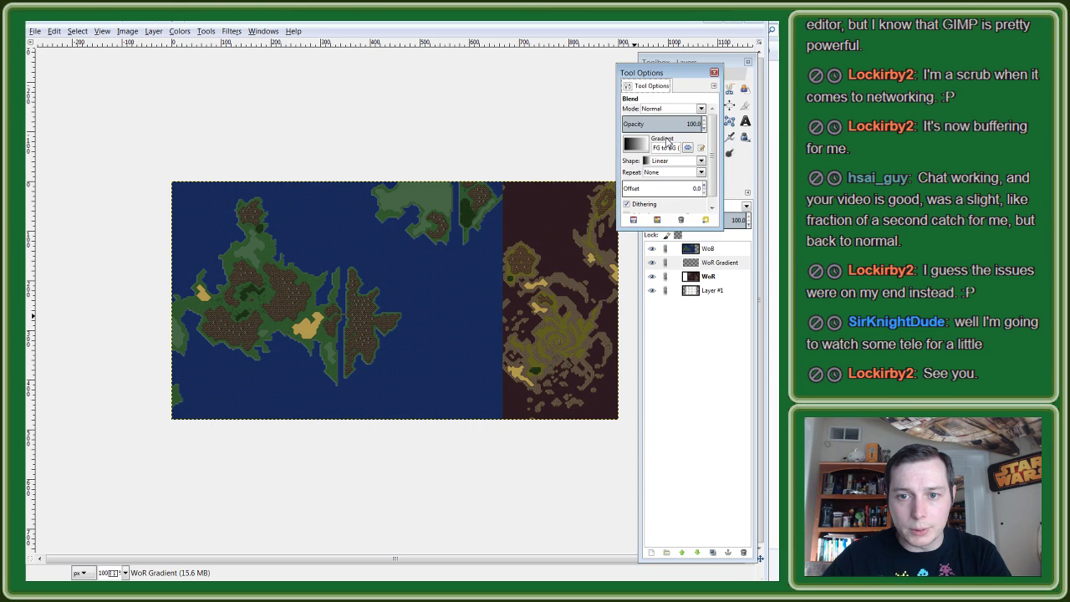
pyautogui.click(701, 161)
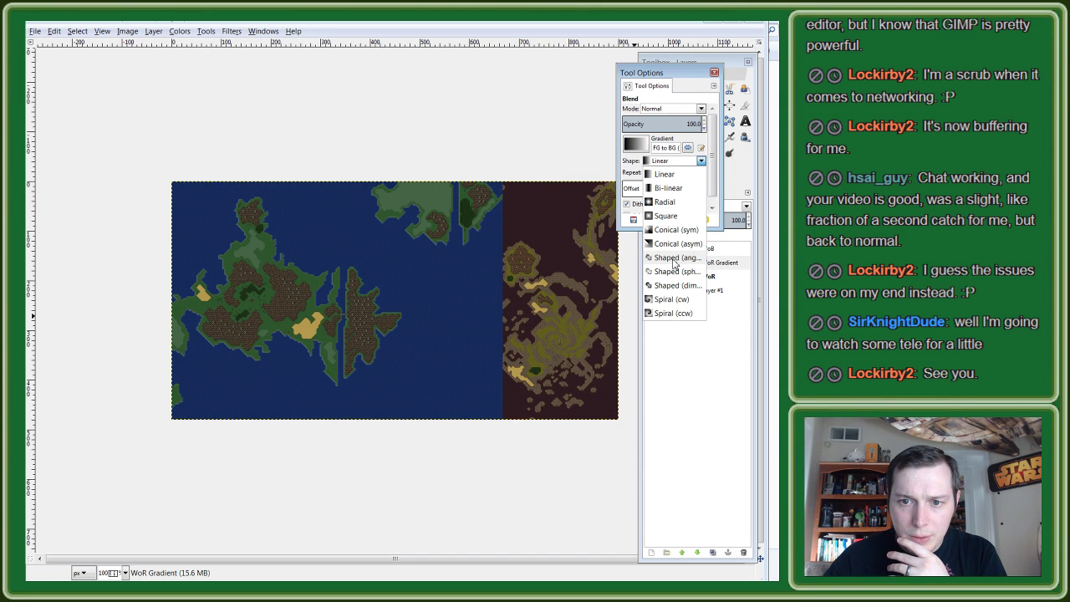
pyautogui.click(674, 264)
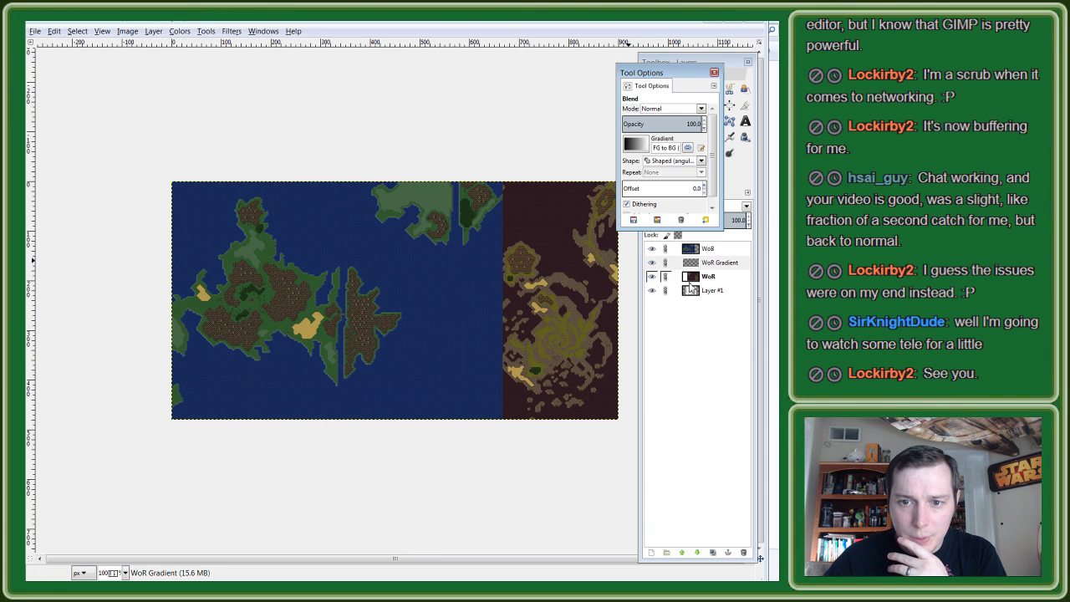
# Step: Hide WoB and draw a shaped black-to-white gradient on WoR Gradient, redrawing it several times
pyautogui.click(710, 262)
pyautogui.click(652, 248)
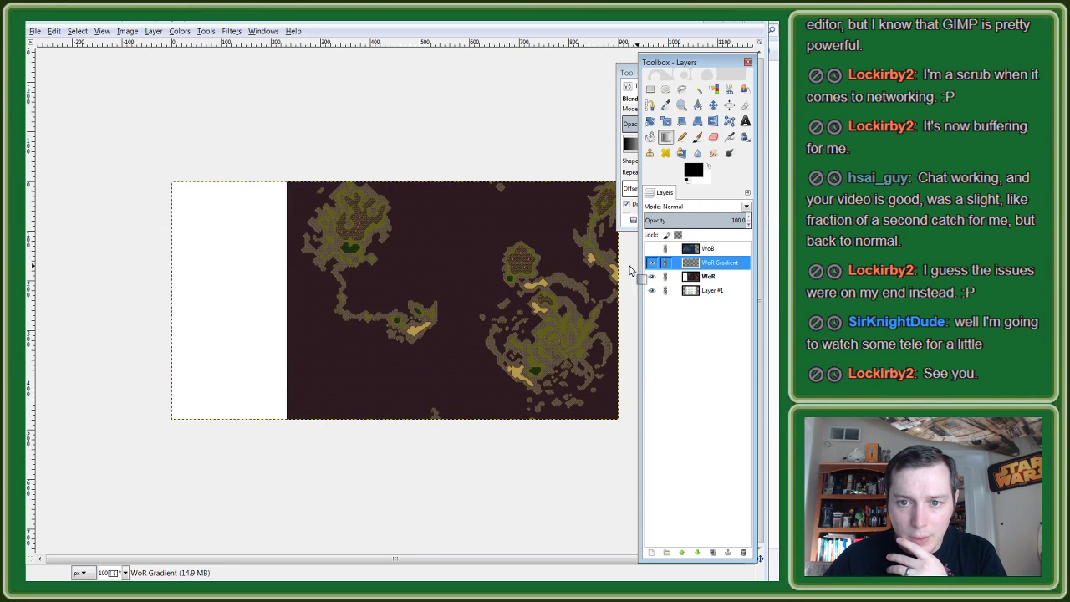
pyautogui.moveTo(484, 223); pyautogui.dragTo(368, 365)
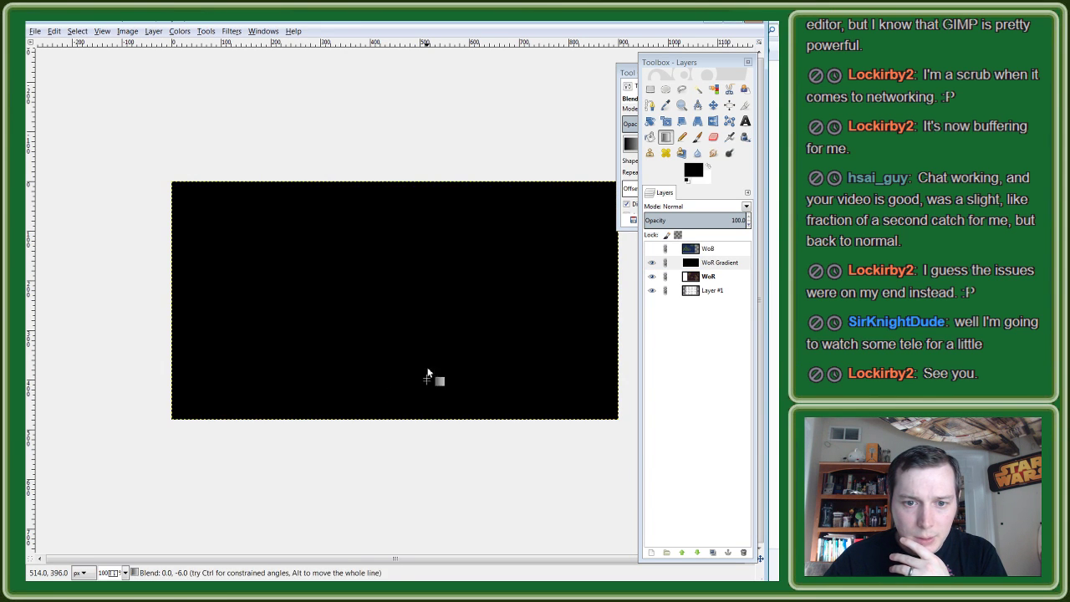
pyautogui.moveTo(426, 381); pyautogui.dragTo(324, 322)
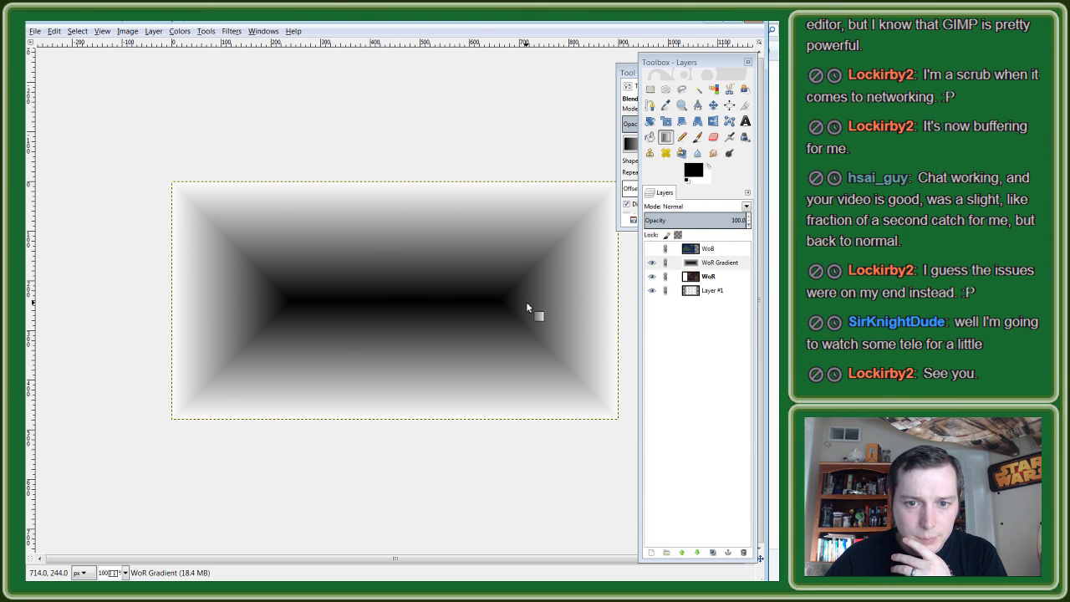
pyautogui.moveTo(349, 260); pyautogui.dragTo(242, 220)
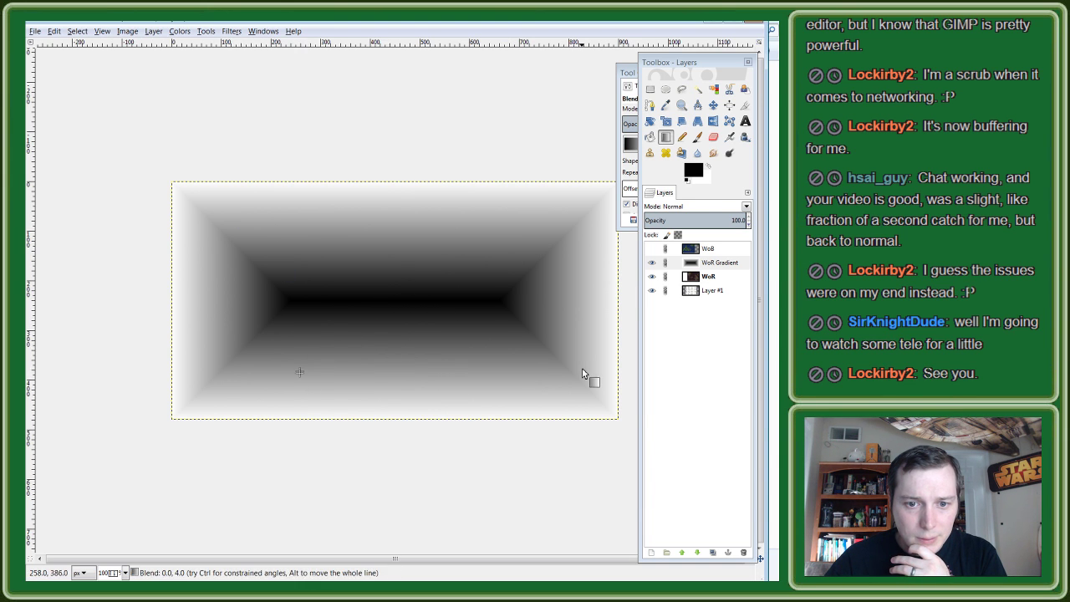
pyautogui.moveTo(314, 358); pyautogui.dragTo(586, 376)
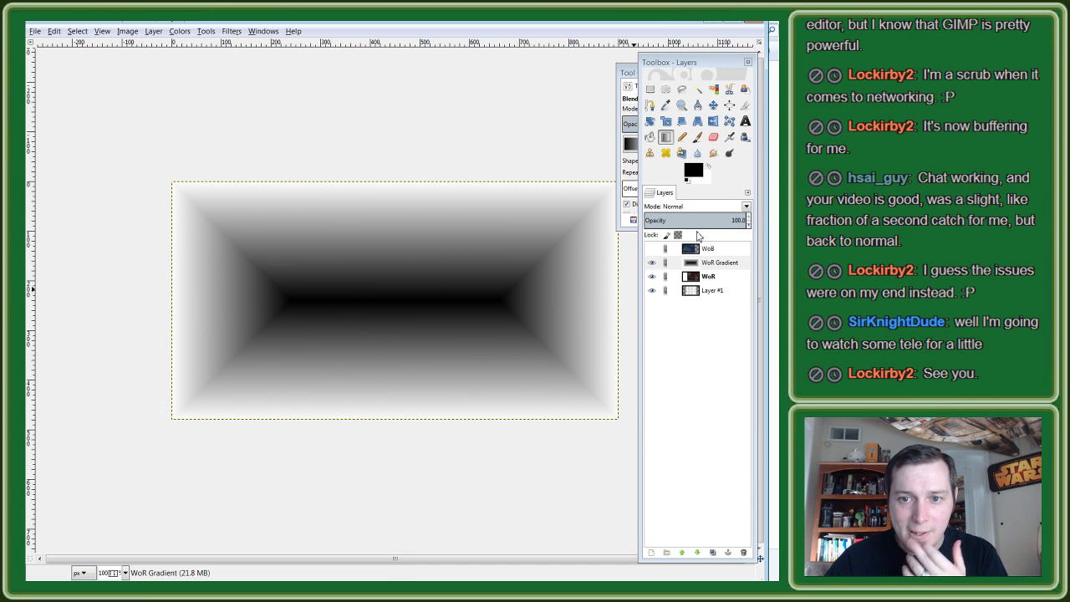
# Step: Set the Blend tool to Divide mode with the FG to Transparent gradient, then hide WoR Gradient
pyautogui.click(657, 264)
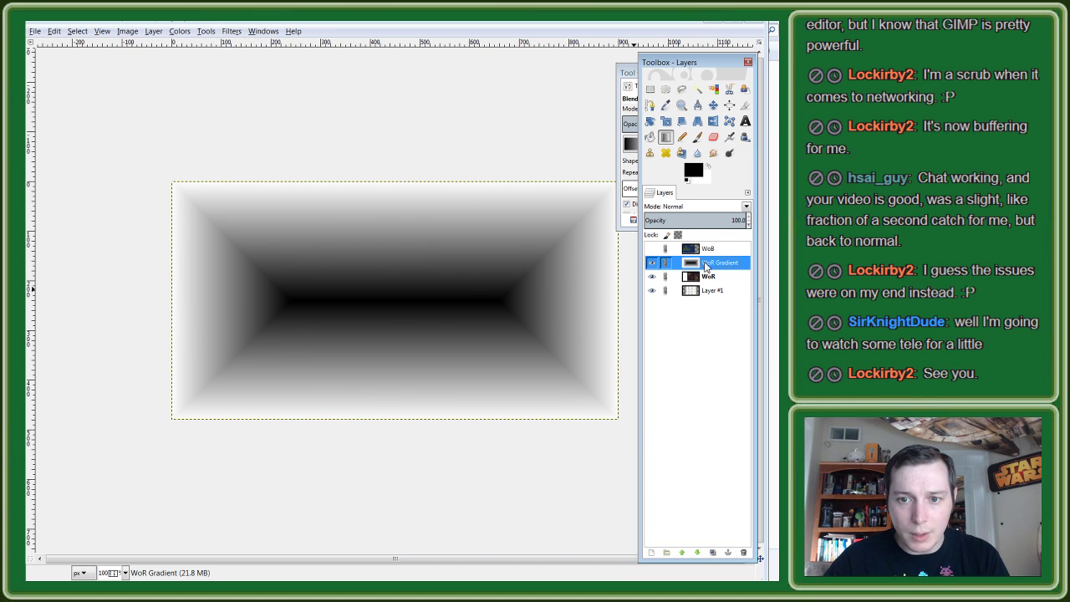
pyautogui.doubleClick(666, 139)
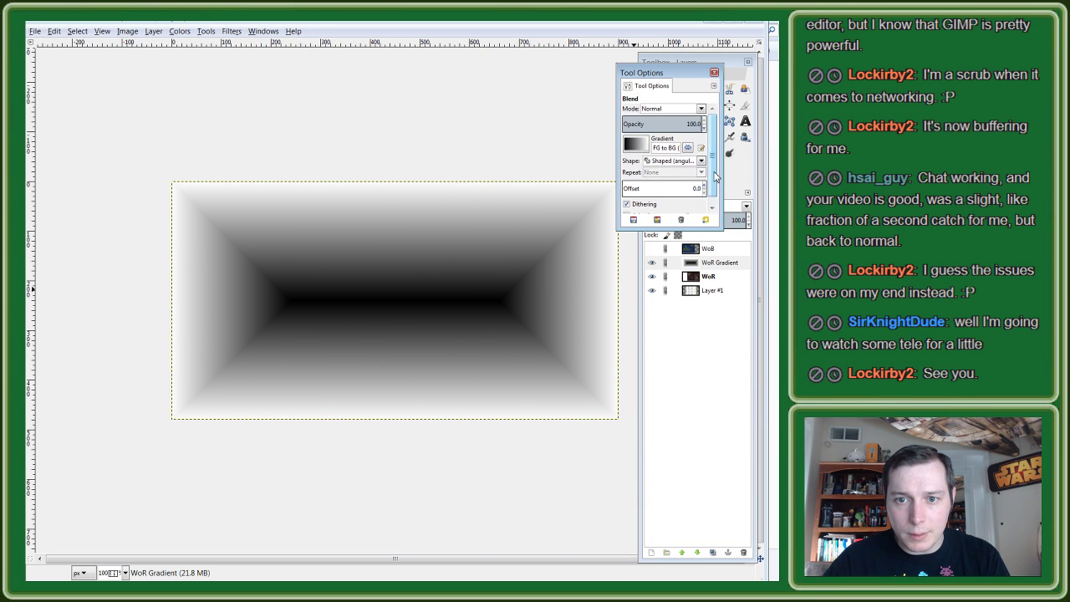
pyautogui.click(701, 109)
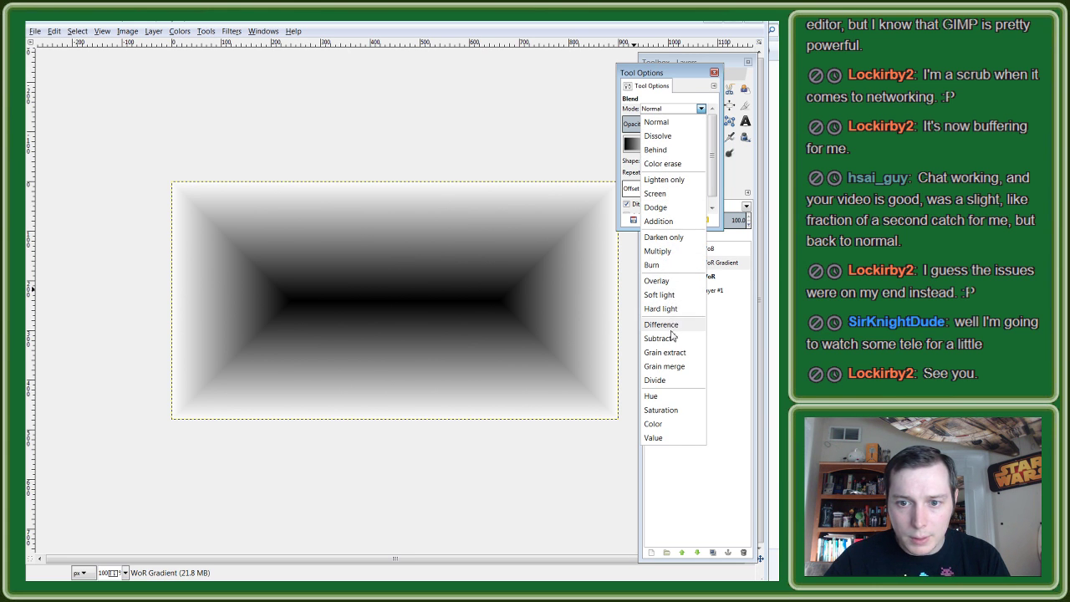
pyautogui.click(671, 379)
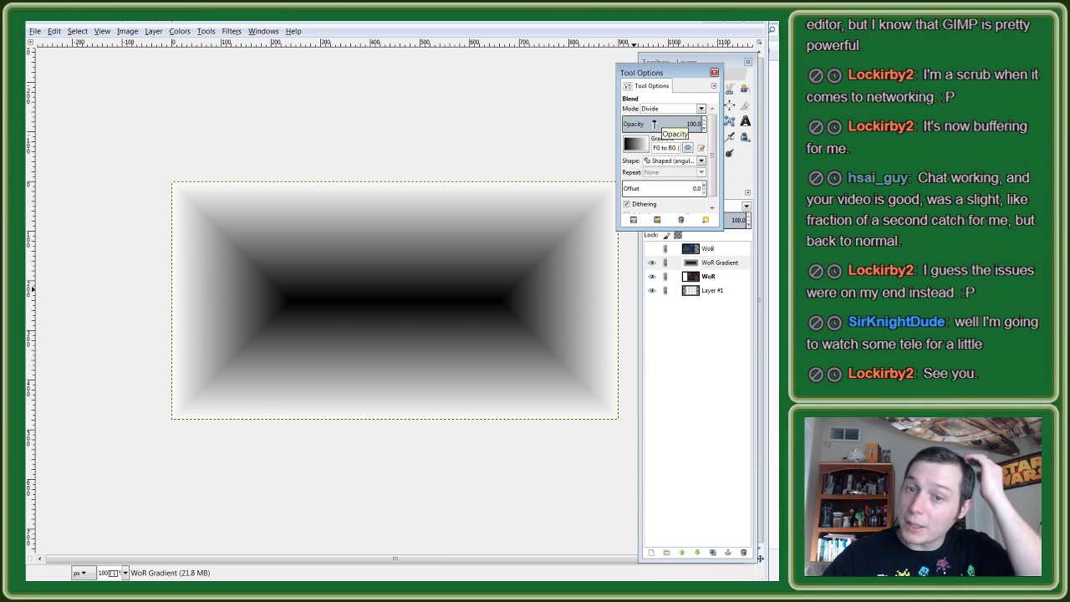
pyautogui.scroll(-2, 710, 142)
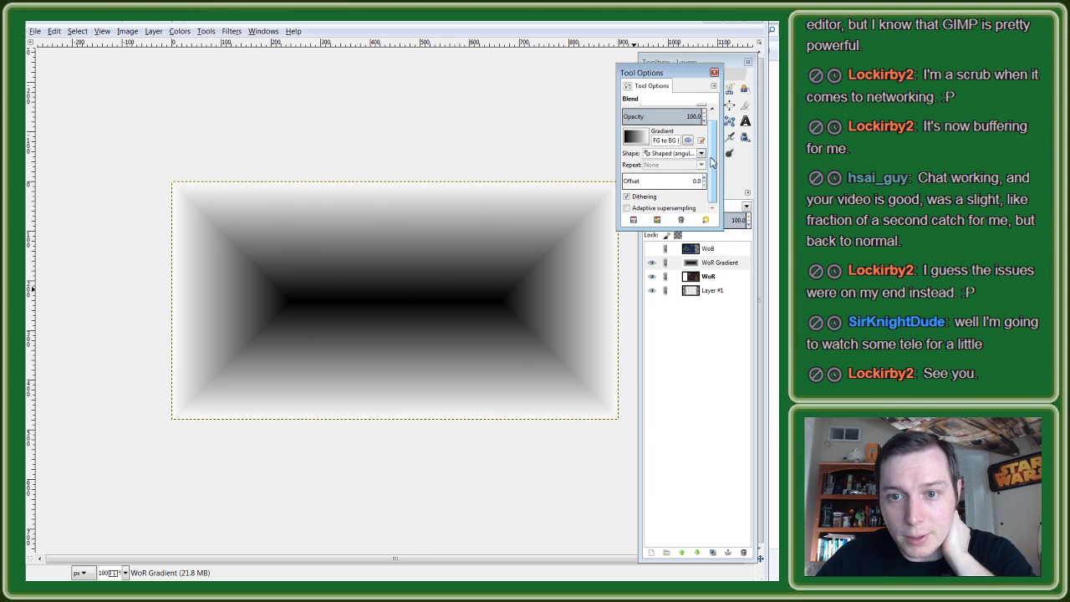
pyautogui.scroll(2, 709, 125)
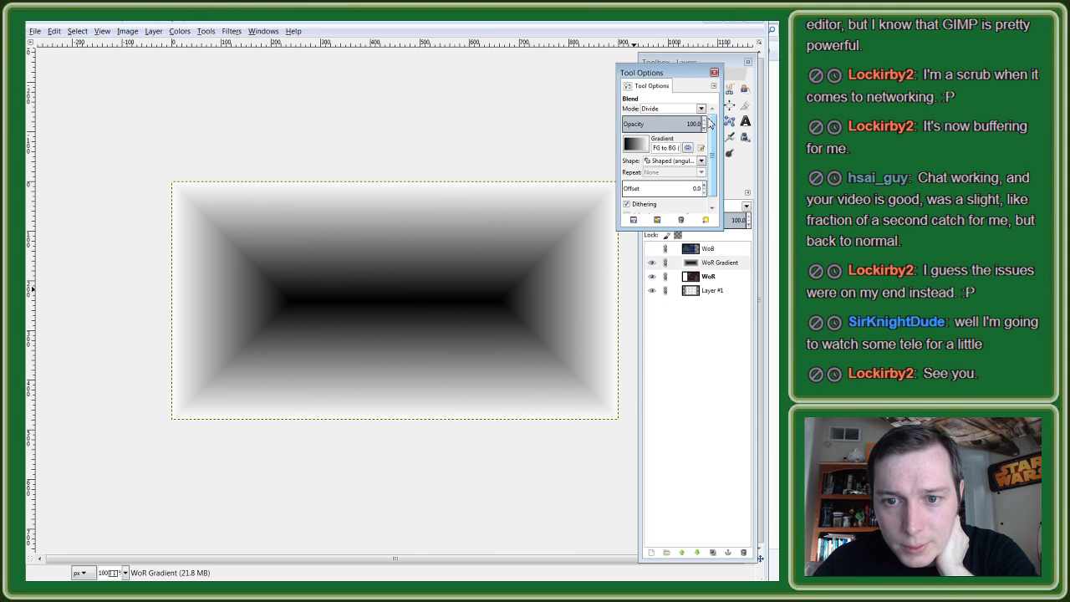
pyautogui.click(640, 146)
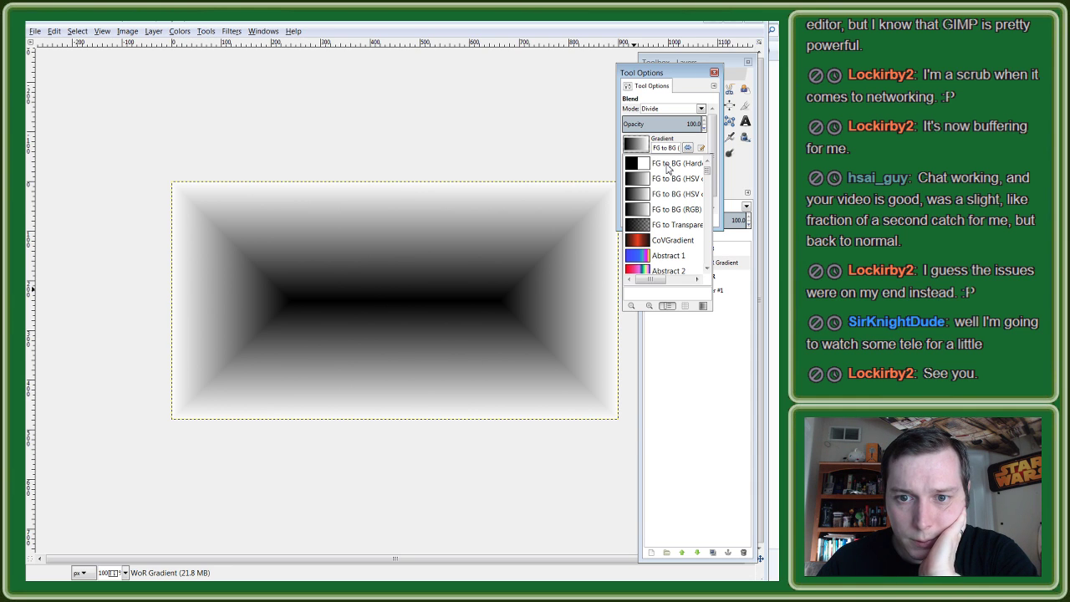
pyautogui.click(678, 227)
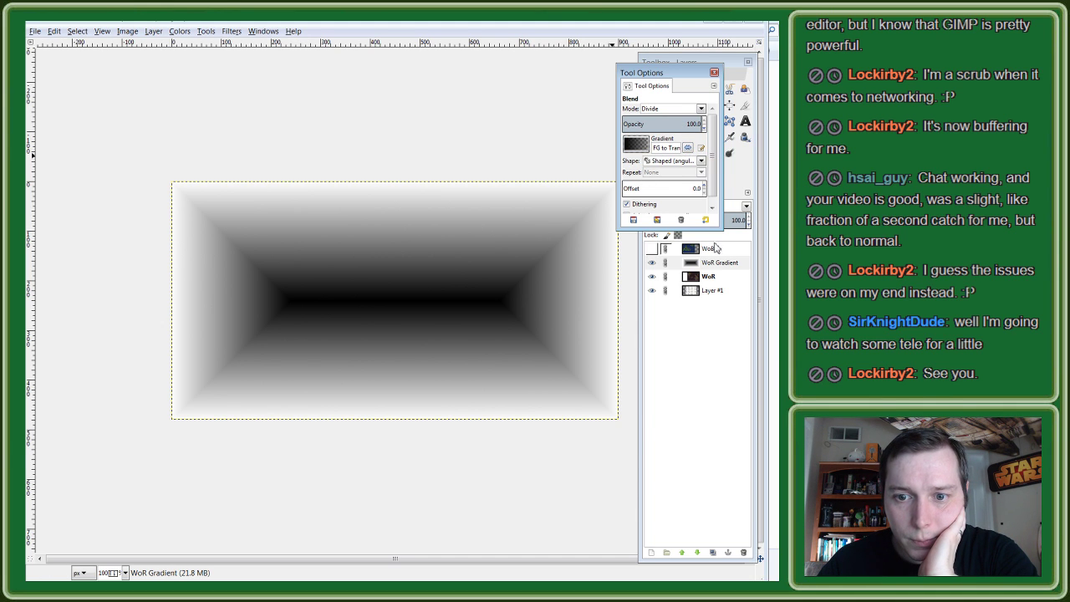
pyautogui.click(652, 263)
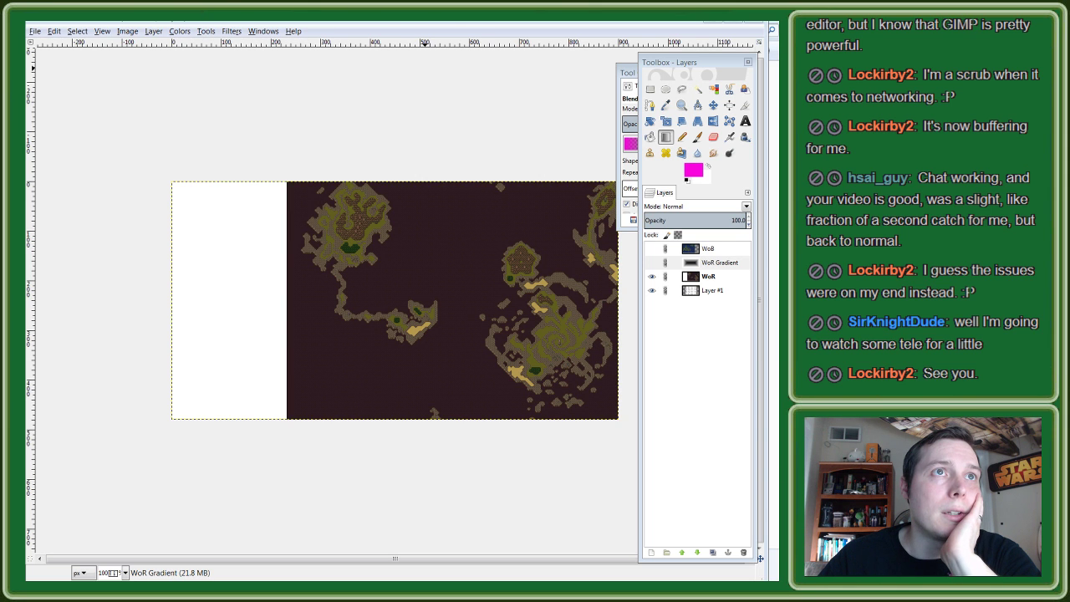
# Step: Confirm magenta as foreground and draw a Bi-linear gradient into WoR Gradient
pyautogui.moveTo(276, 67); pyautogui.dragTo(97, 66)
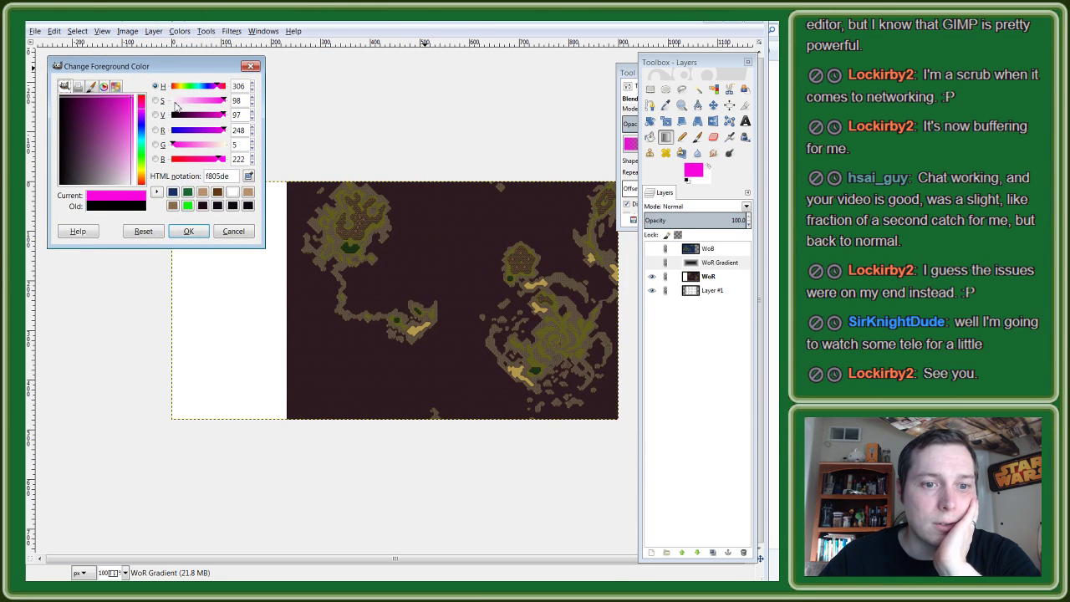
pyautogui.click(188, 231)
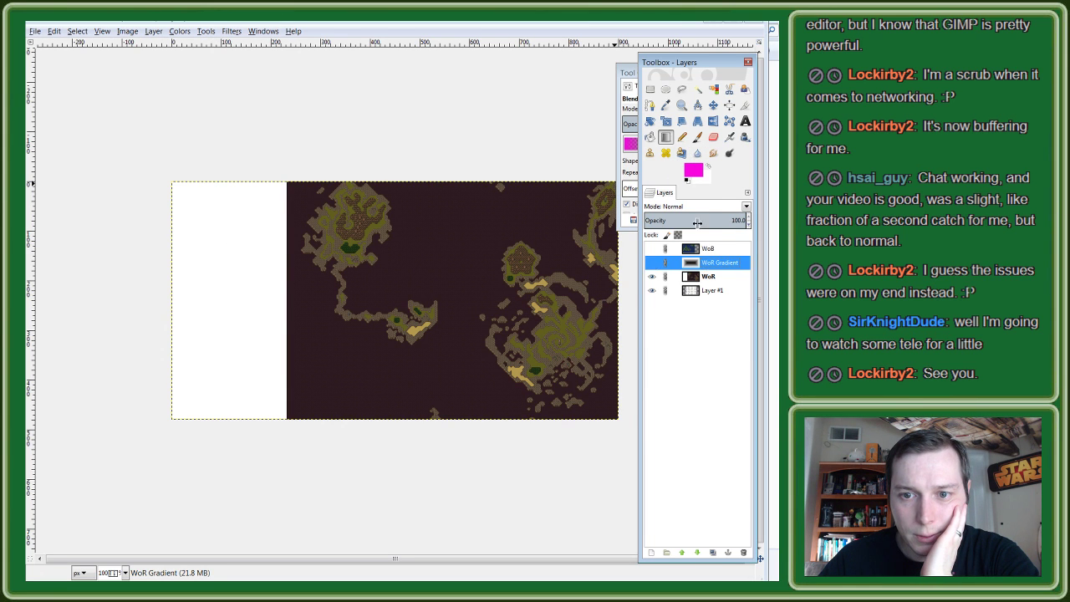
pyautogui.doubleClick(665, 137)
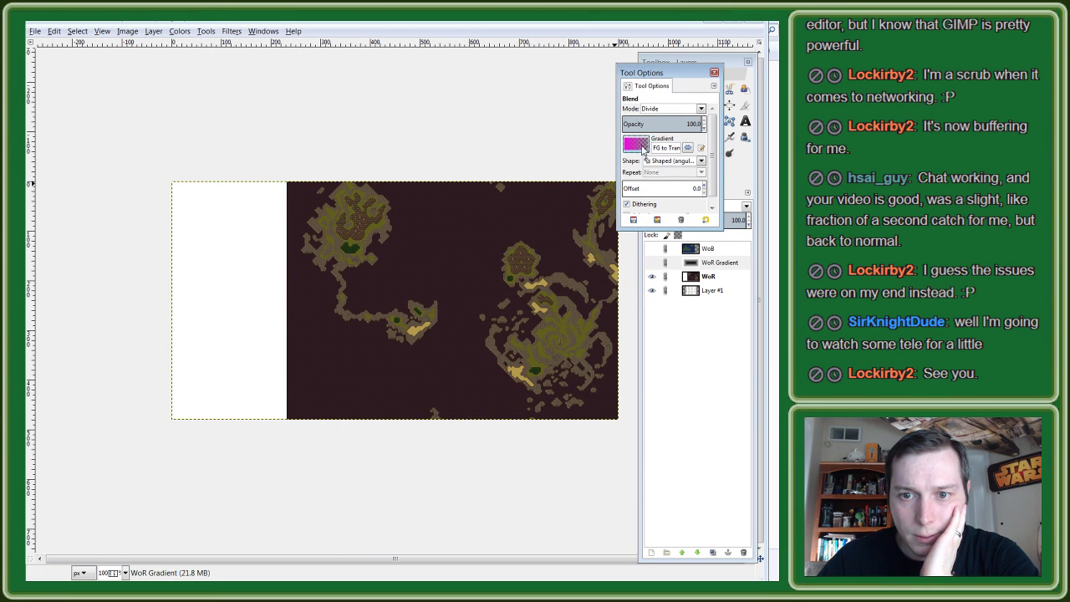
pyautogui.click(700, 161)
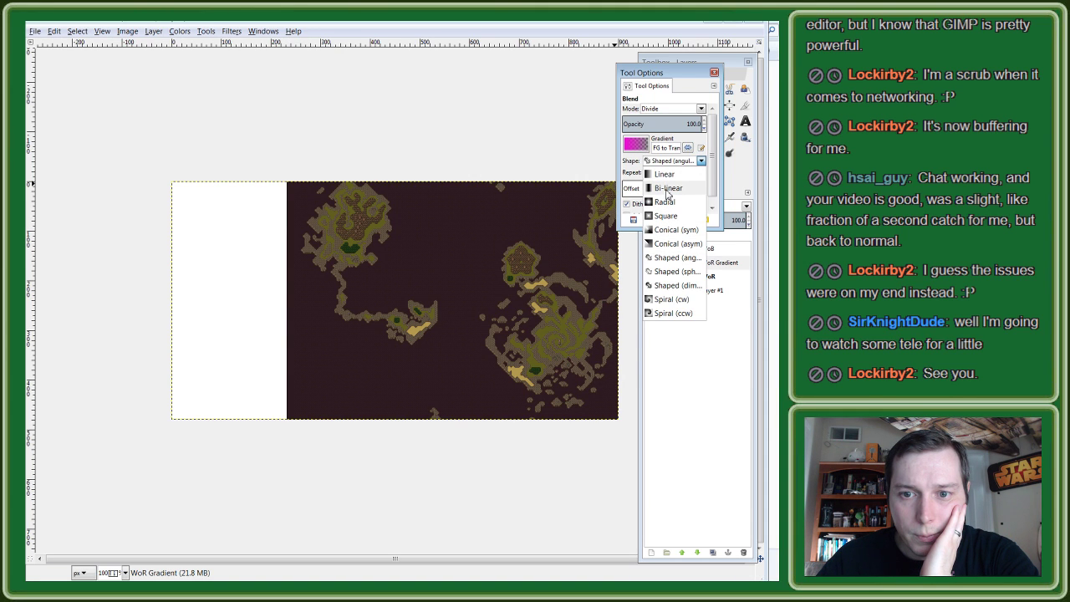
pyautogui.click(667, 188)
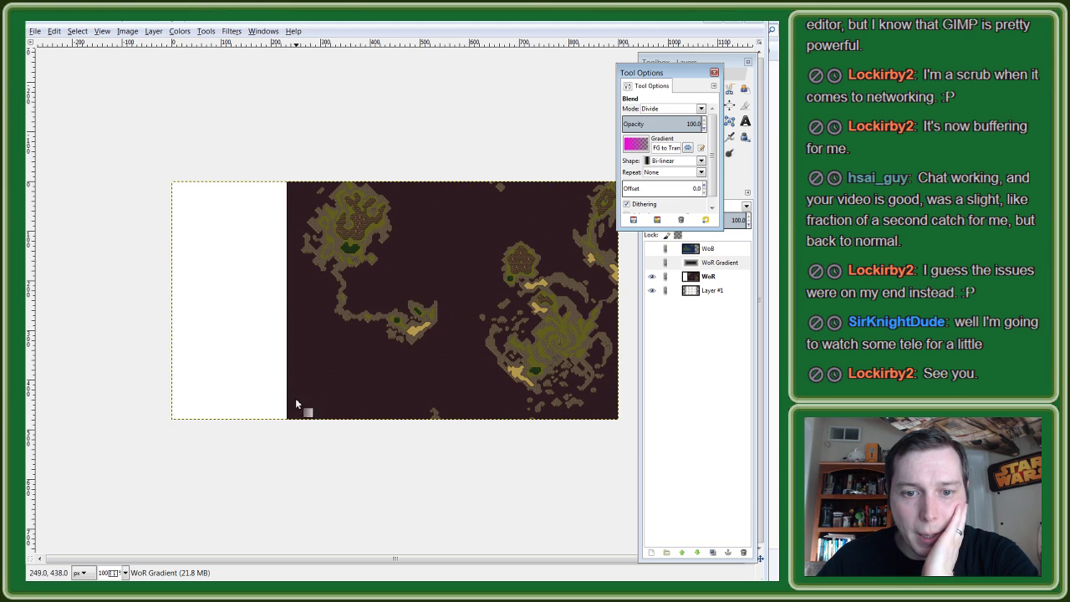
pyautogui.click(354, 404)
pyautogui.moveTo(395, 241); pyautogui.dragTo(418, 204)
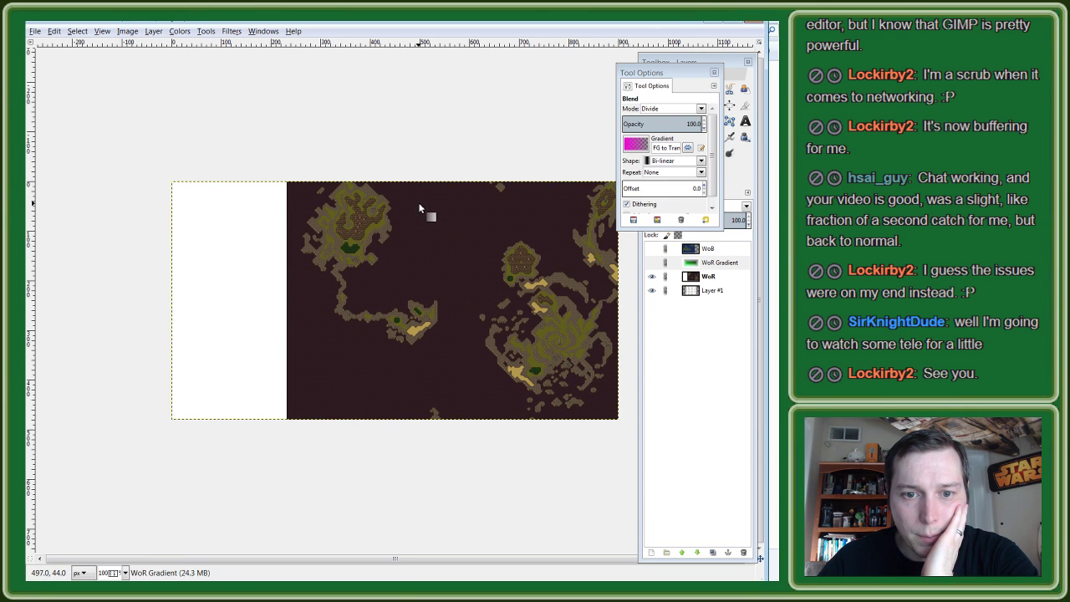
# Step: Show WoR Gradient and redraw the gradient with a Linear shape
pyautogui.click(724, 264)
pyautogui.click(651, 263)
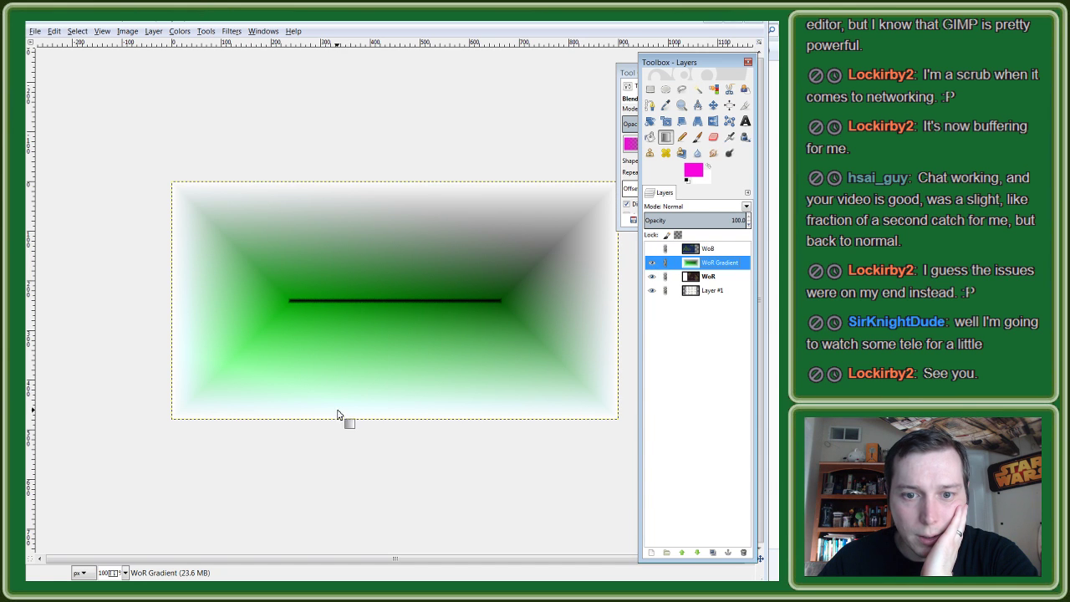
pyautogui.click(628, 188)
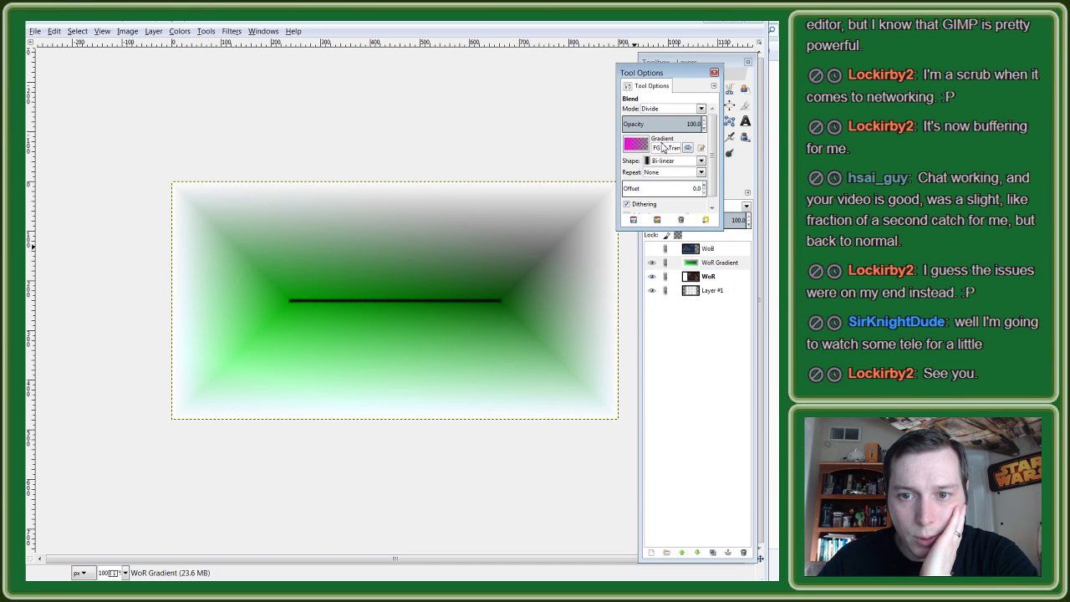
pyautogui.scroll(-1, 706, 180)
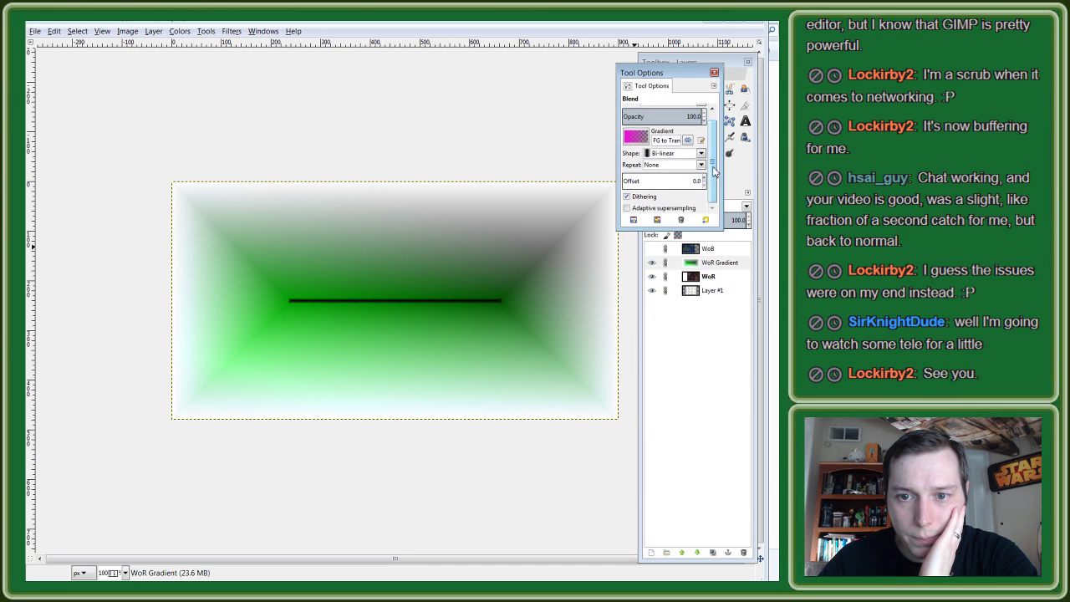
pyautogui.click(701, 154)
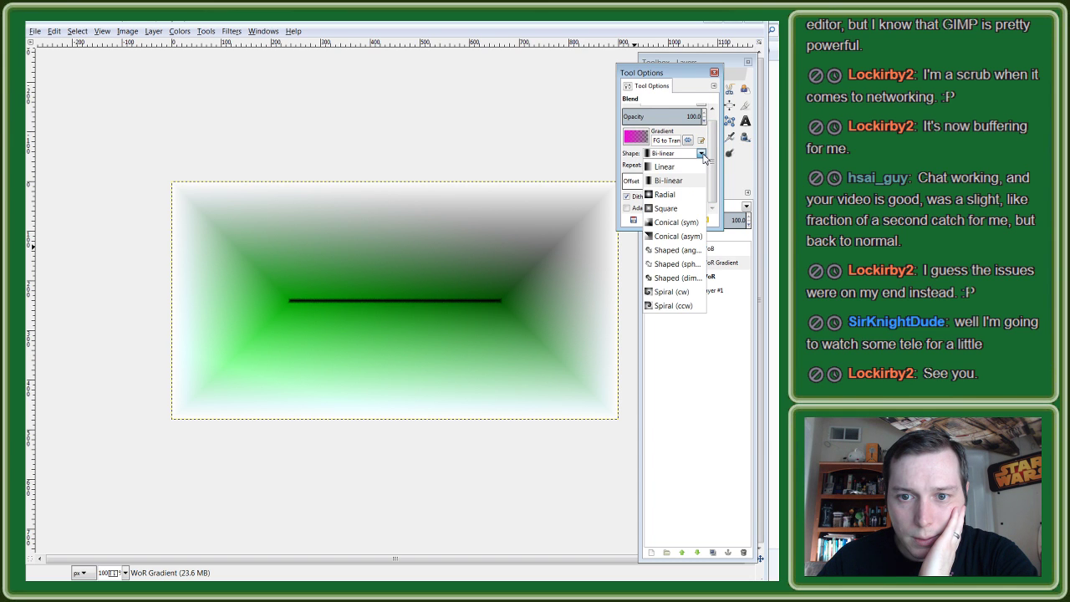
pyautogui.click(664, 167)
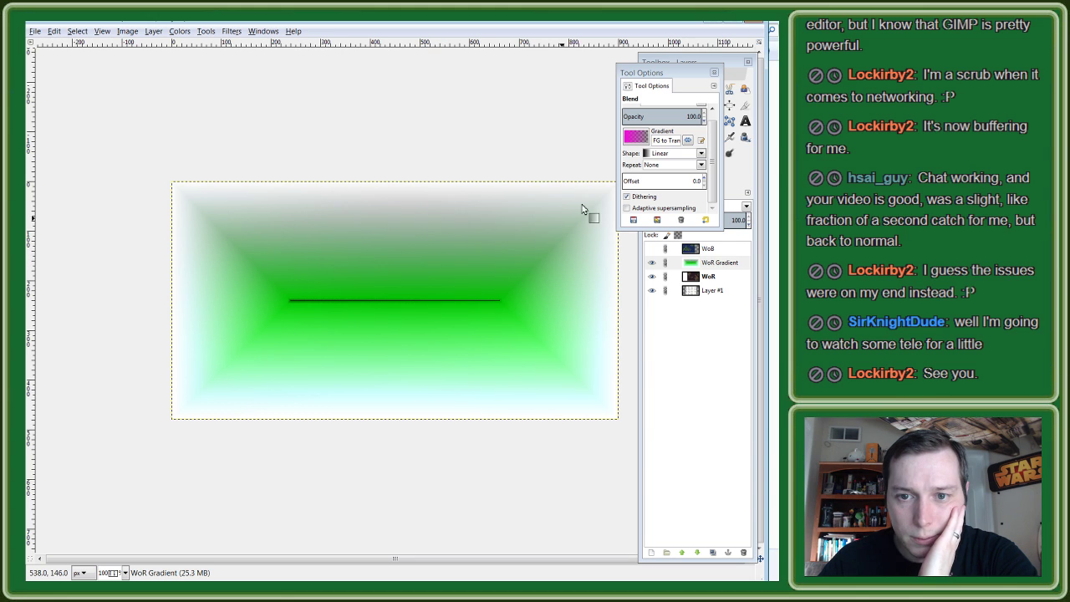
pyautogui.moveTo(418, 239); pyautogui.dragTo(341, 365)
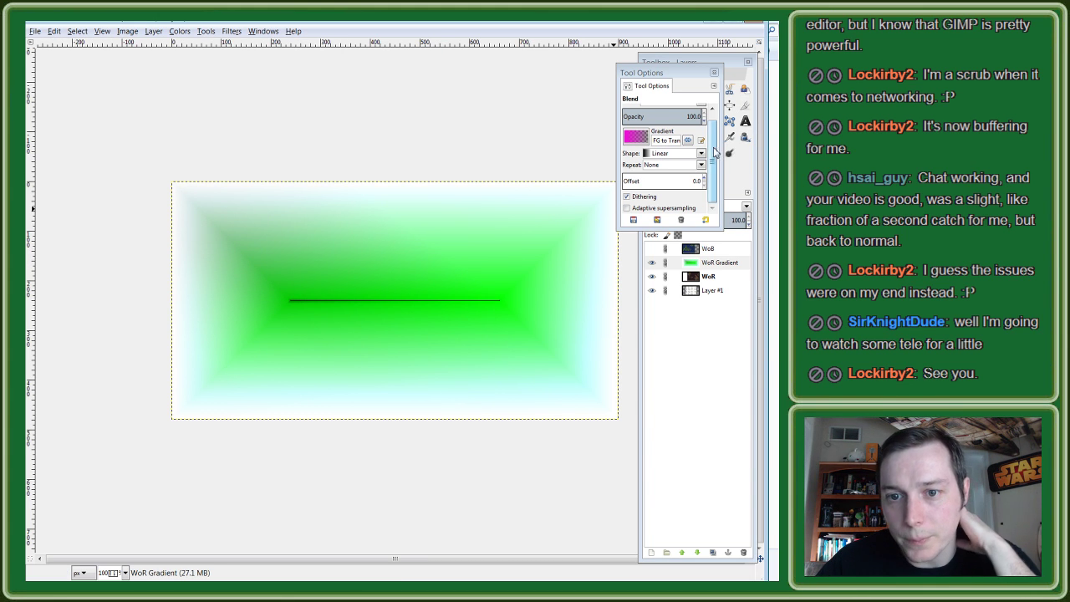
# Step: Set blend mode to Normal and redraw the magenta gradient fading upward over the canvas
pyautogui.scroll(1, 713, 136)
pyautogui.click(700, 109)
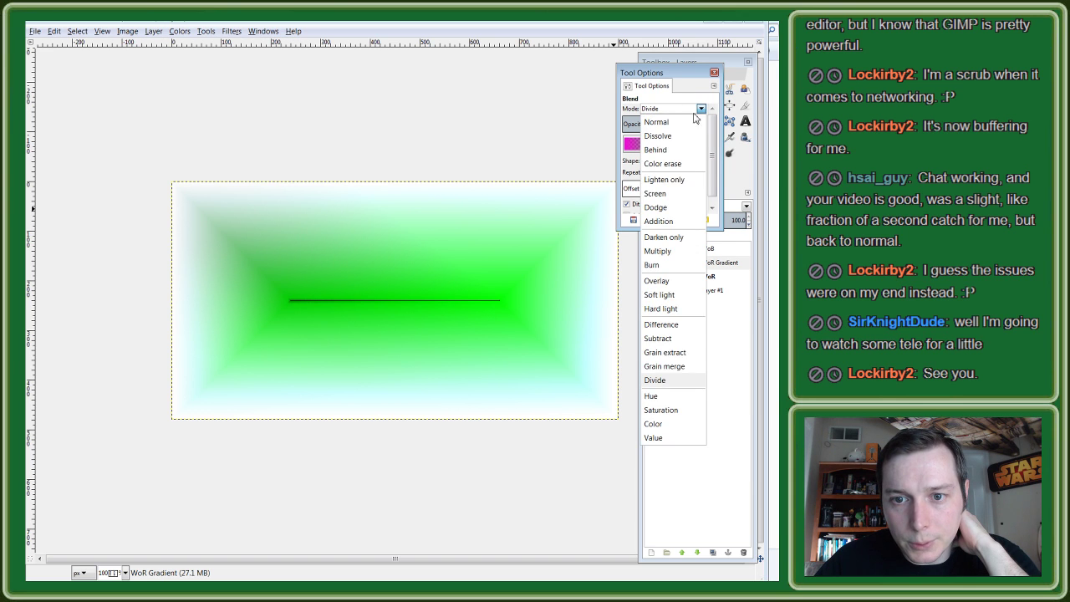
pyautogui.moveTo(407, 373); pyautogui.dragTo(394, 302)
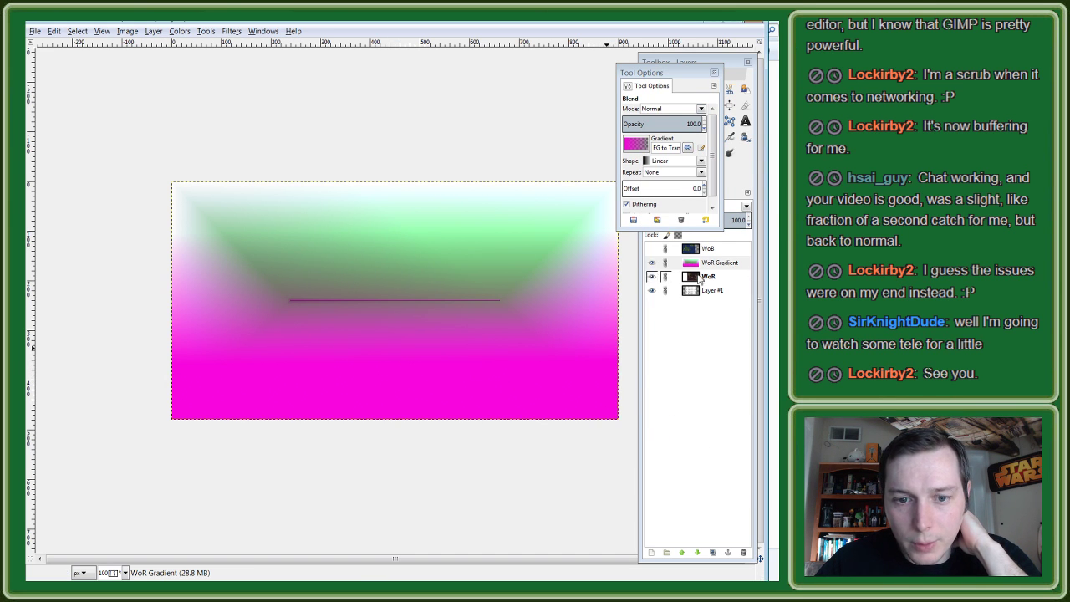
pyautogui.moveTo(525, 351)
pyautogui.mouseDown()
pyautogui.moveTo(283, 236)
pyautogui.moveTo(358, 318)
pyautogui.mouseUp()
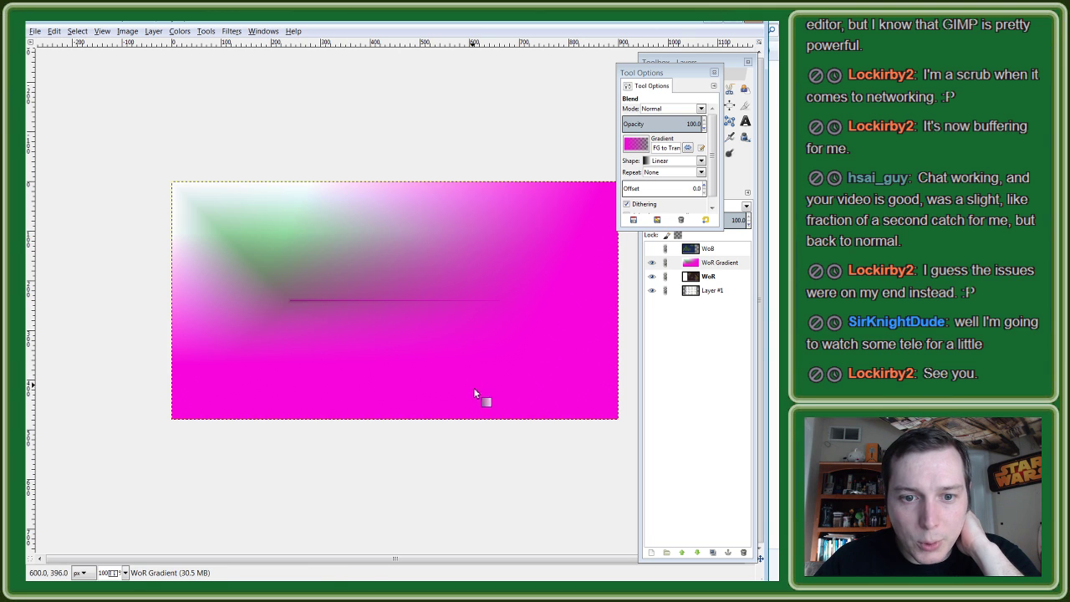
pyautogui.hotkey('ctrl', 'z')
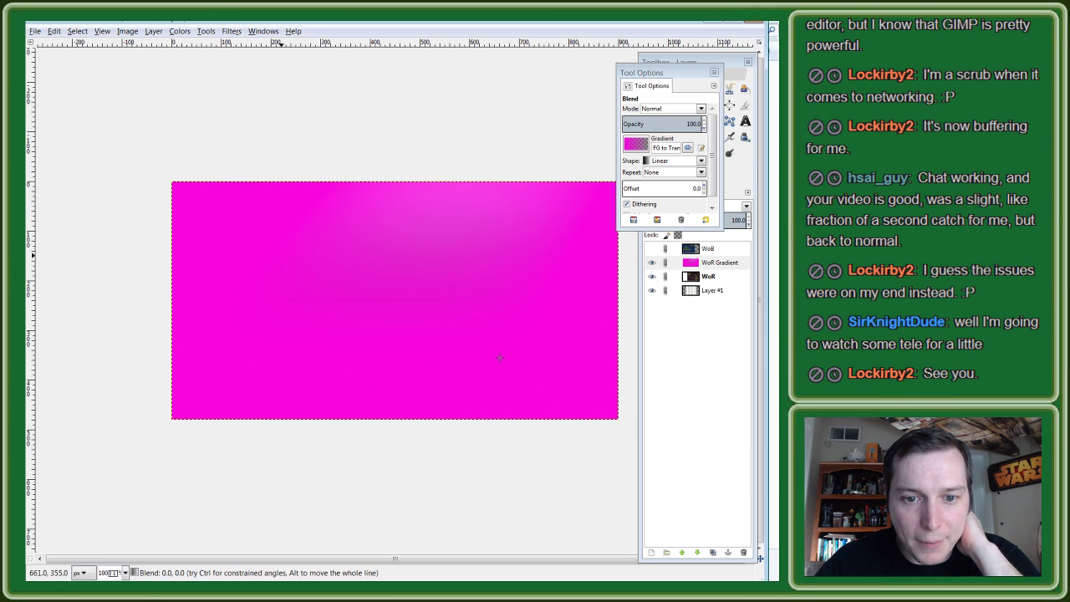
pyautogui.moveTo(440, 314); pyautogui.dragTo(393, 301)
pyautogui.click(714, 74)
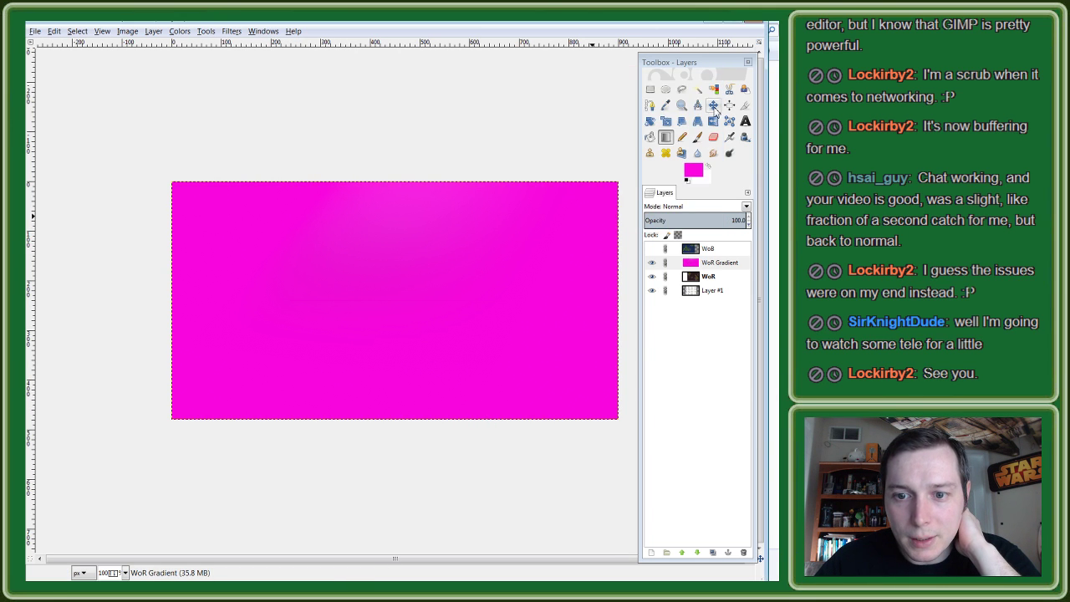
pyautogui.rightClick(715, 265)
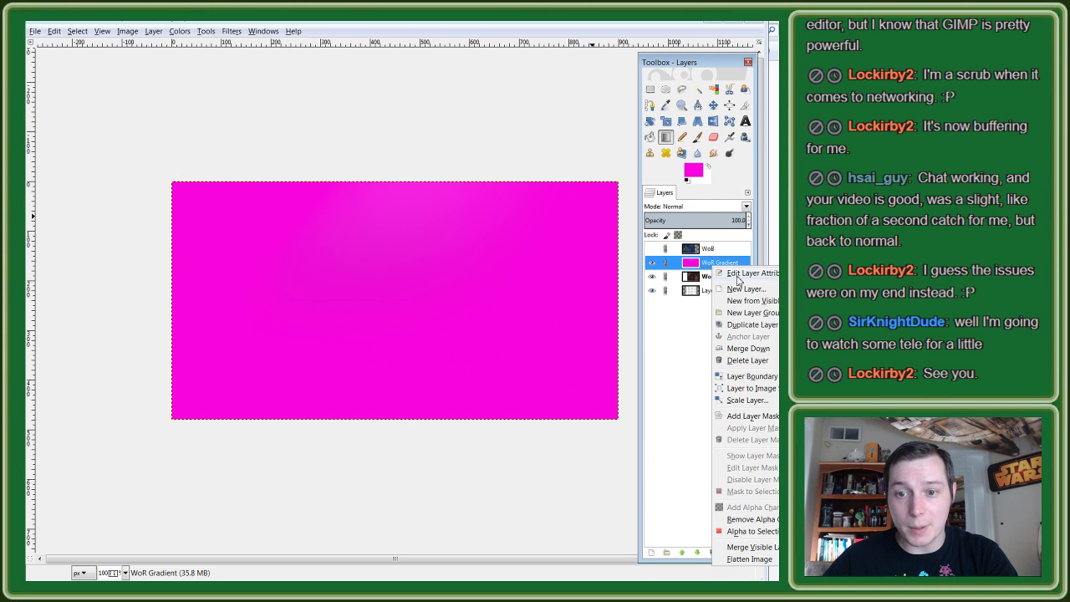
# Step: Add a new transparent layer and clear the magenta fill from WoR Gradient
pyautogui.click(739, 289)
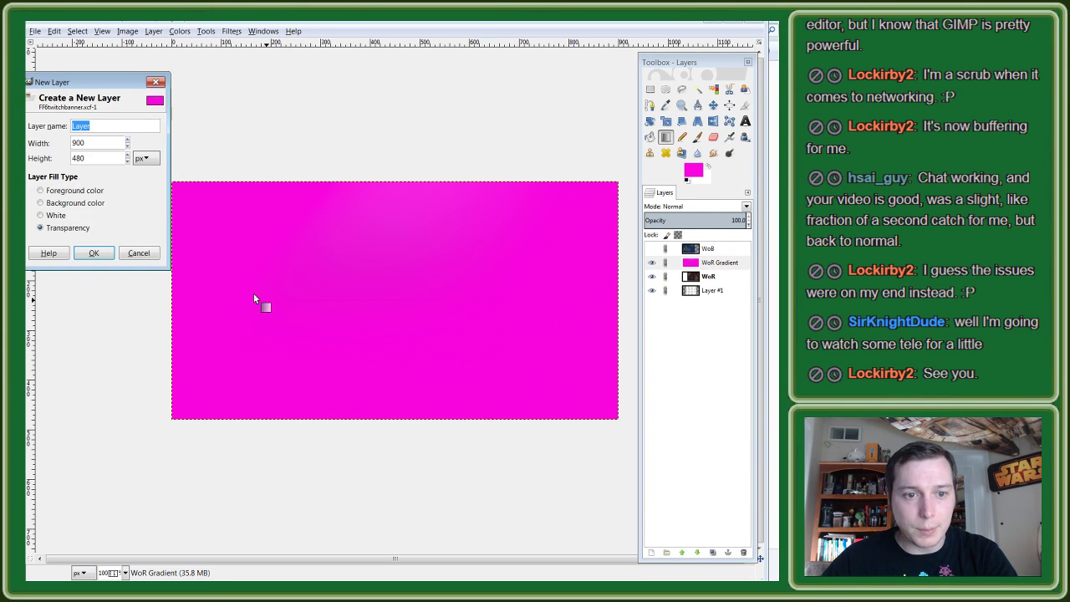
pyautogui.click(92, 254)
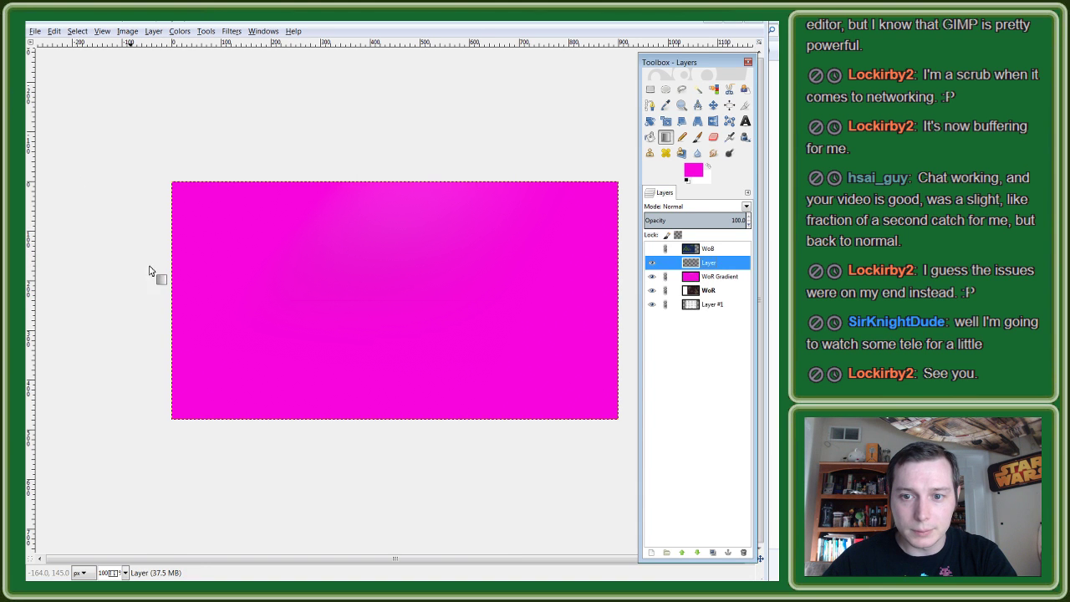
pyautogui.click(732, 281)
pyautogui.press('Delete')
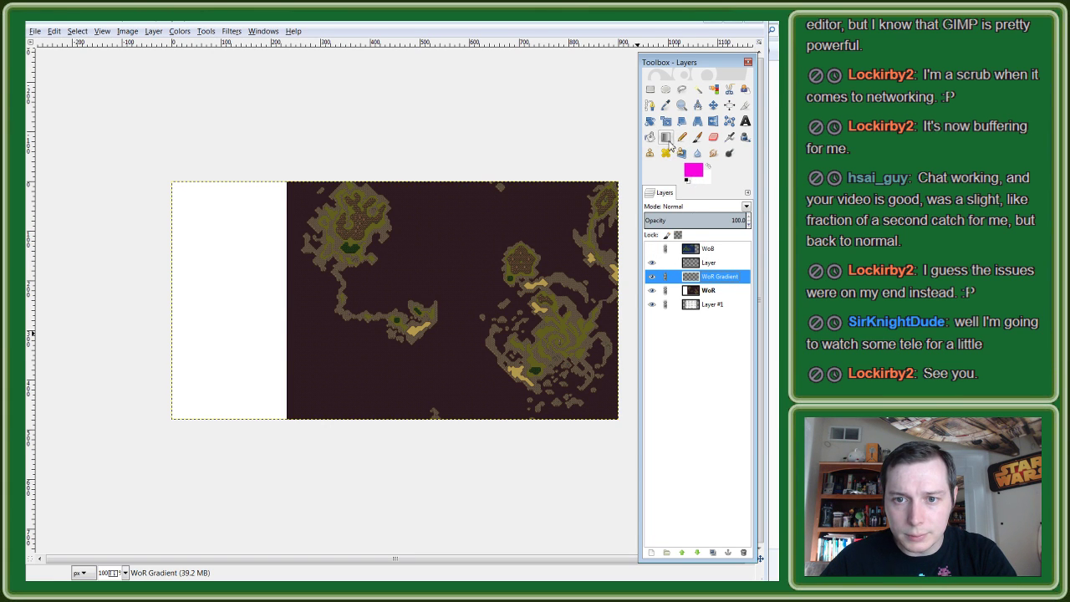
# Step: Set the Blend tool's gradient shape to Bi-linear
pyautogui.doubleClick(665, 137)
pyautogui.click(717, 193)
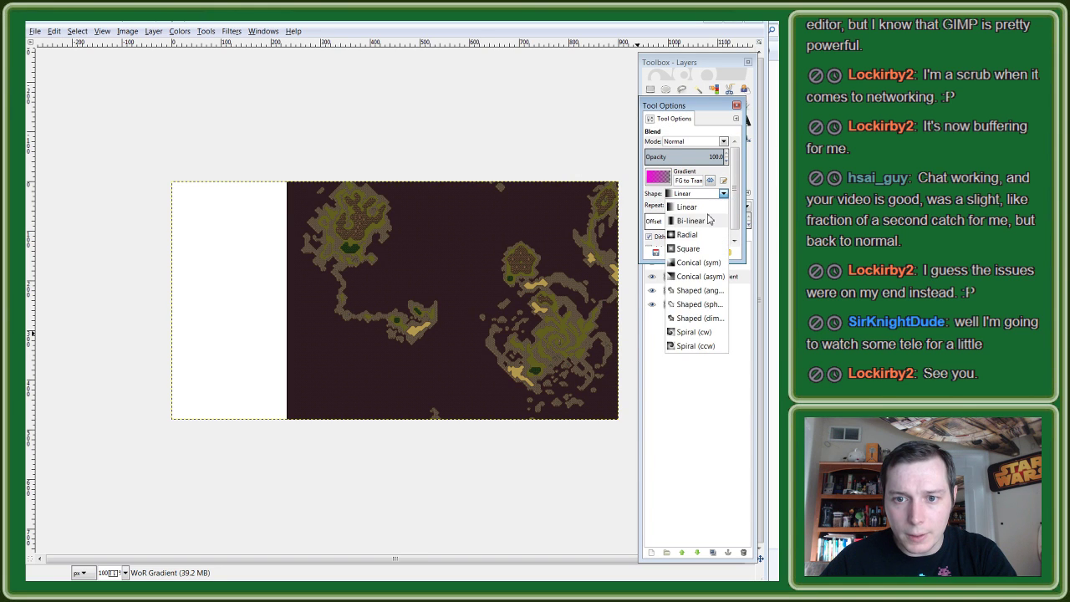
pyautogui.click(707, 210)
pyautogui.click(706, 275)
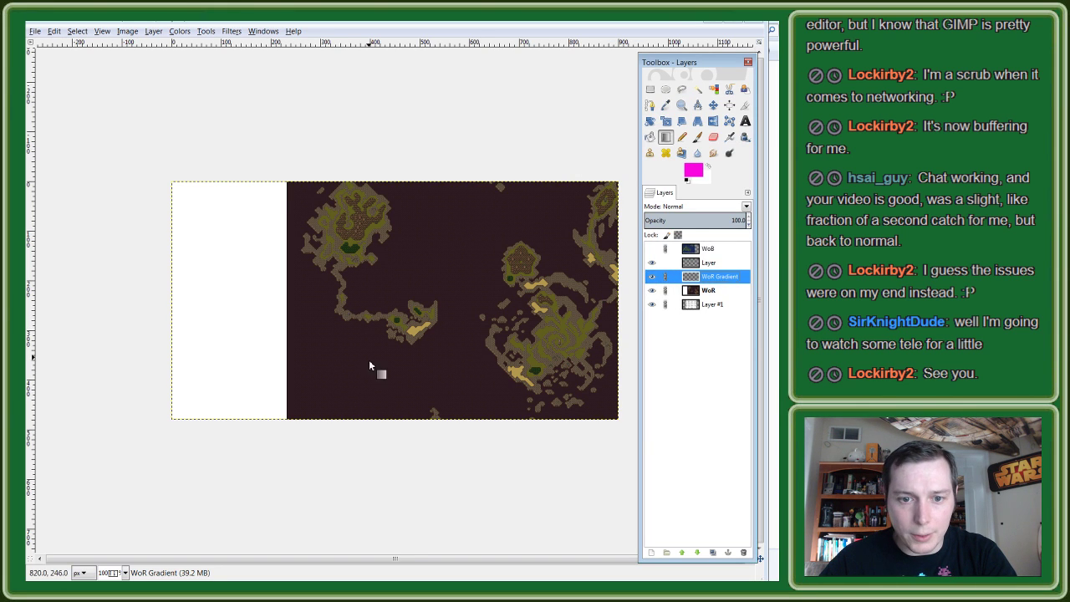
# Step: Make the new layer visible, move it to the top of the stack, and reselect WoR Gradient
pyautogui.click(710, 263)
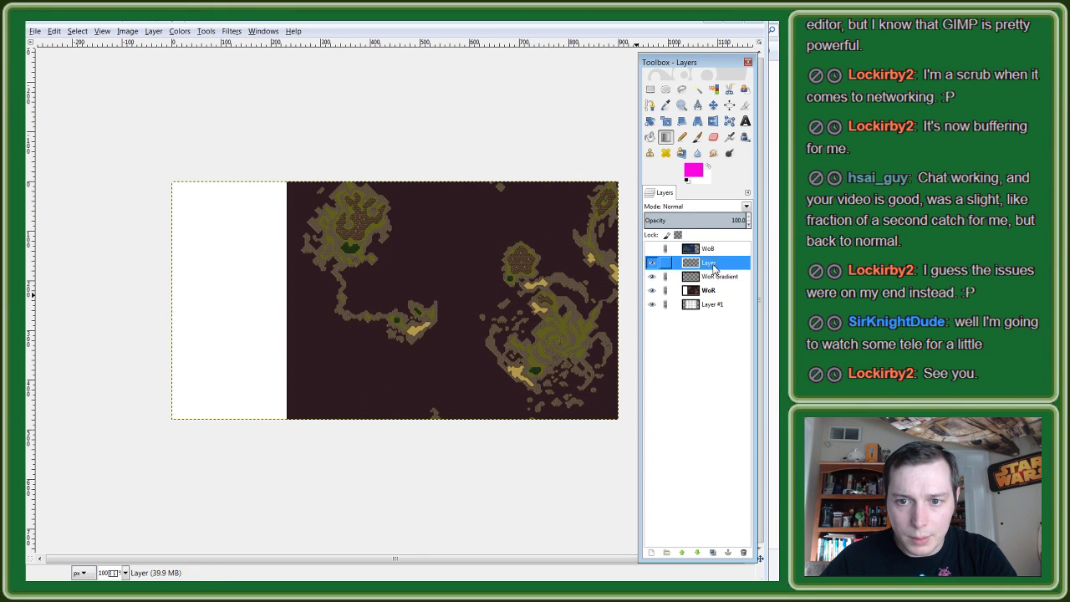
pyautogui.click(715, 275)
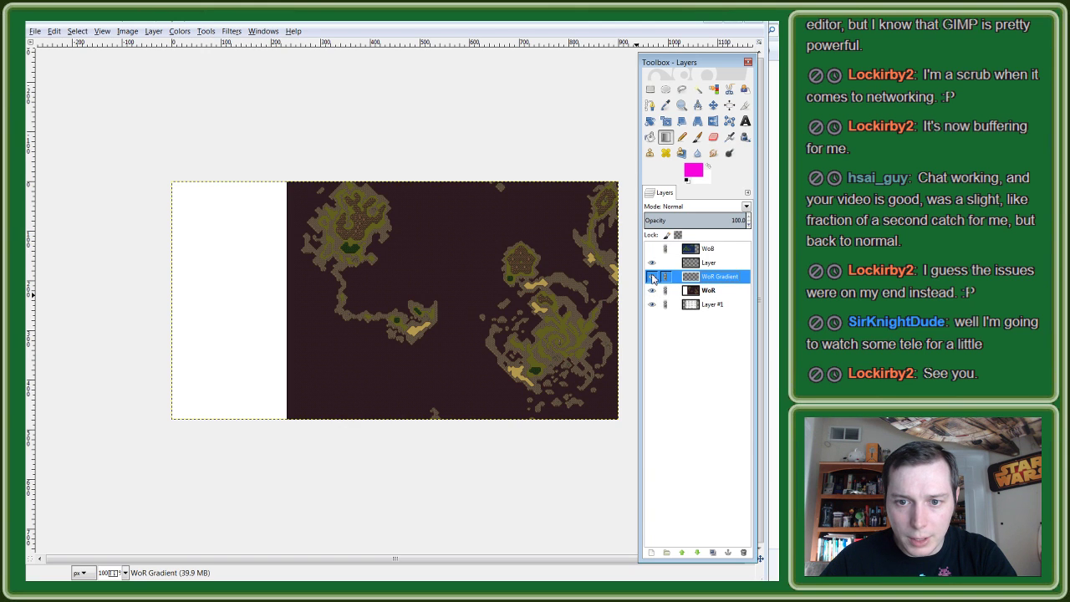
pyautogui.click(652, 263)
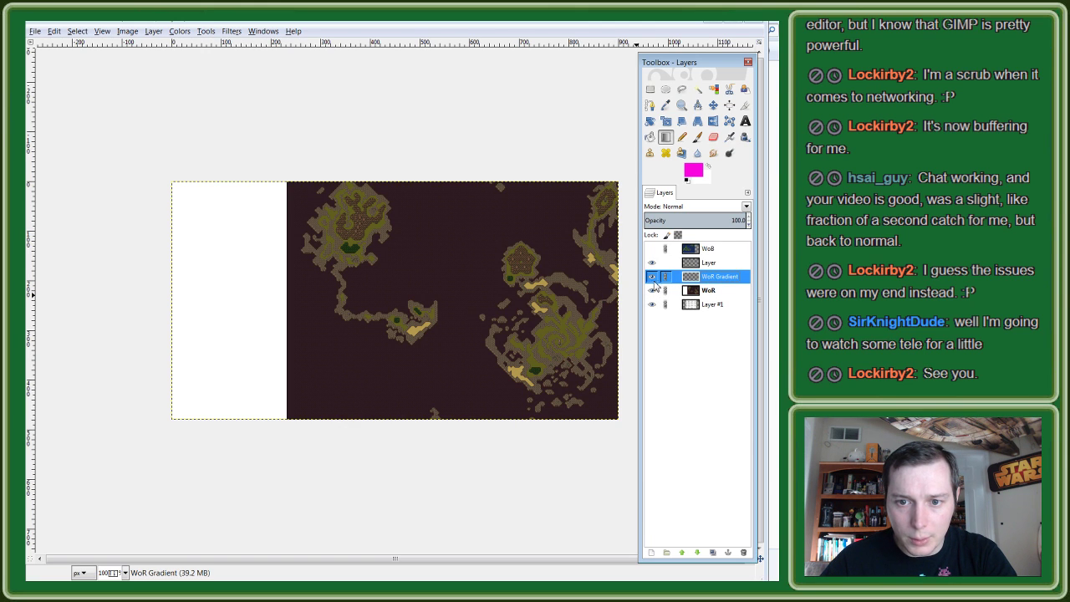
pyautogui.moveTo(691, 263)
pyautogui.mouseDown()
pyautogui.moveTo(717, 255)
pyautogui.moveTo(660, 274)
pyautogui.moveTo(660, 251)
pyautogui.mouseUp()
pyautogui.click(709, 277)
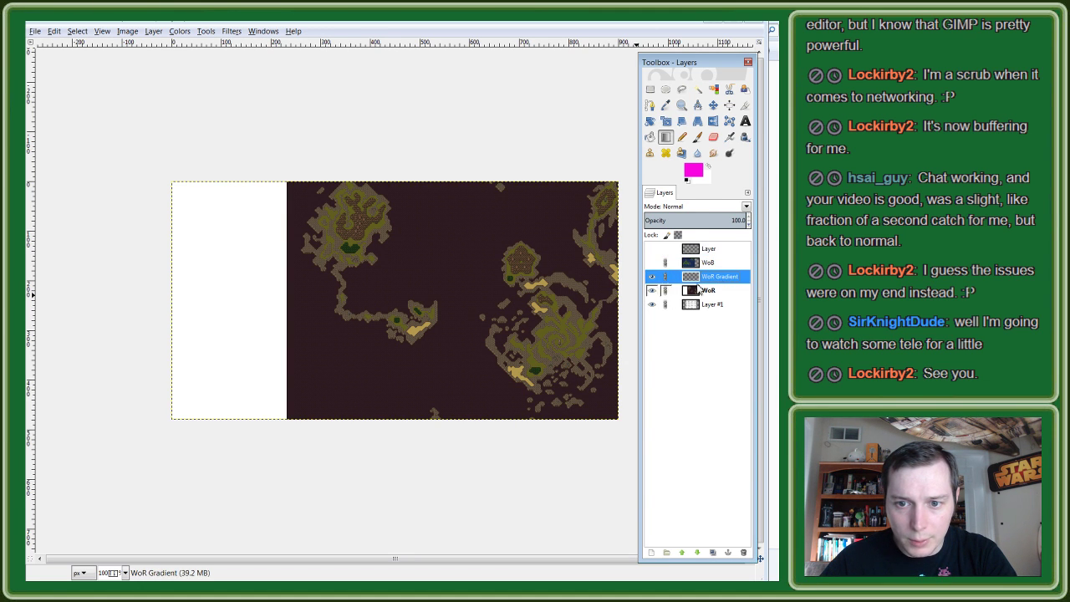
# Step: Try a gradient from the bottom-left, undo it, and switch the shape to Linear
pyautogui.moveTo(343, 410); pyautogui.dragTo(469, 193)
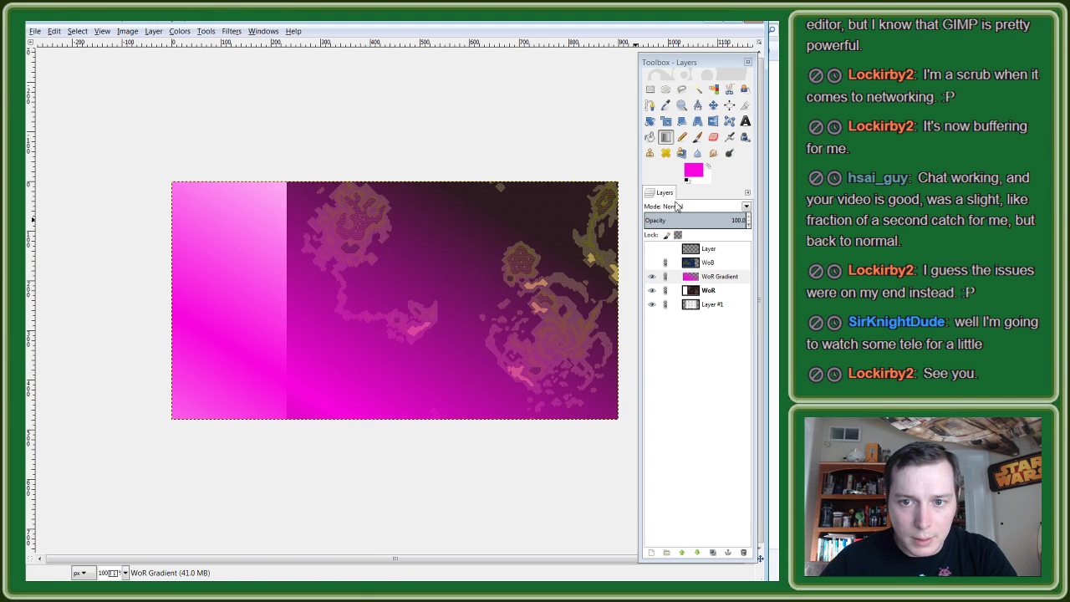
pyautogui.hotkey('ctrl', 'z')
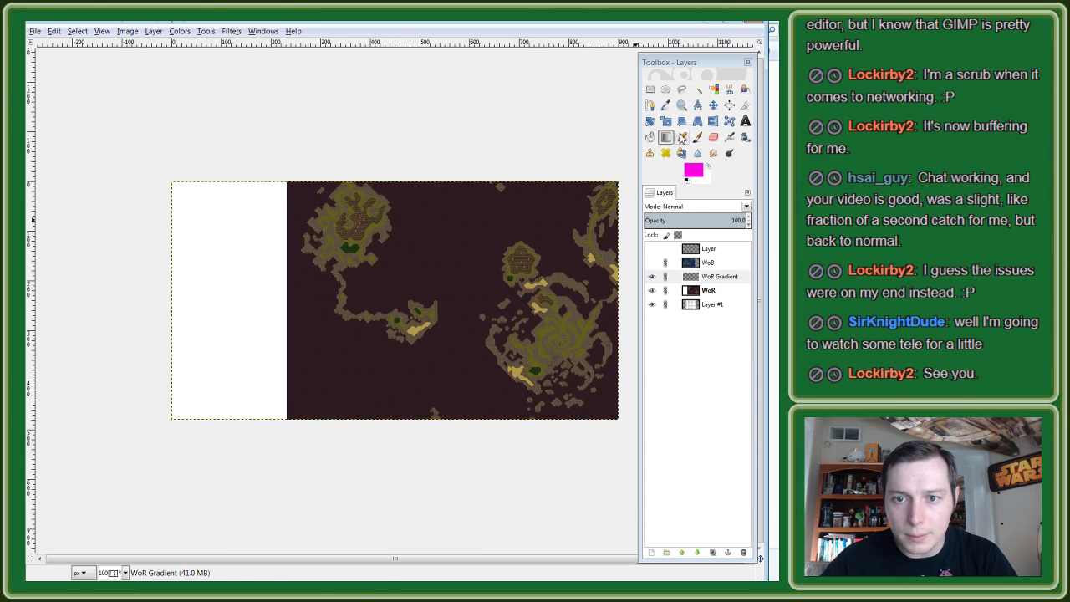
pyautogui.doubleClick(665, 138)
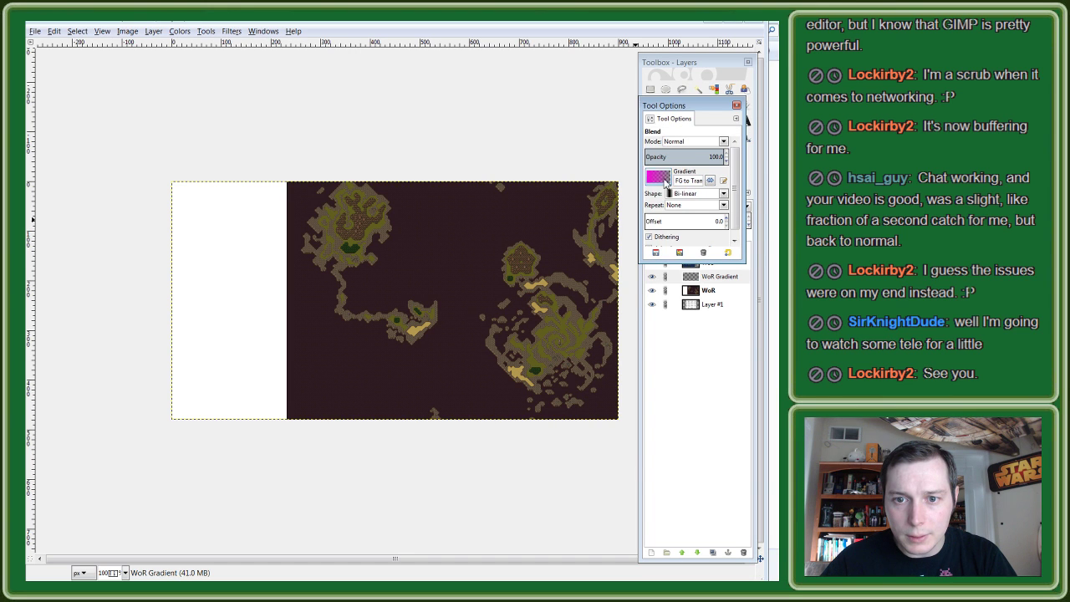
pyautogui.click(659, 177)
pyautogui.click(665, 180)
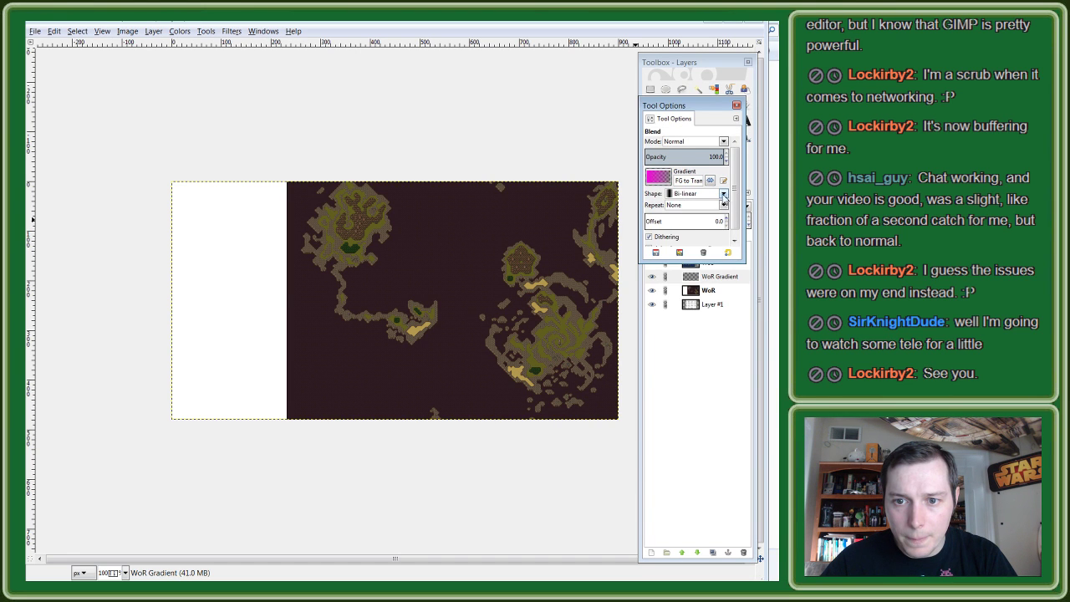
pyautogui.click(724, 195)
pyautogui.click(725, 197)
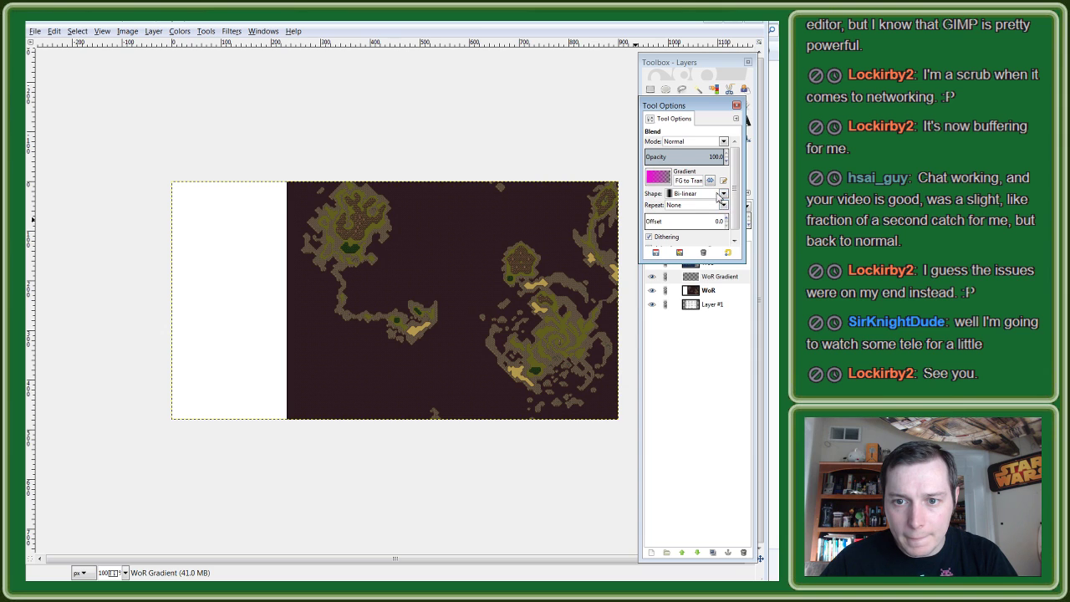
pyautogui.click(724, 197)
pyautogui.click(704, 208)
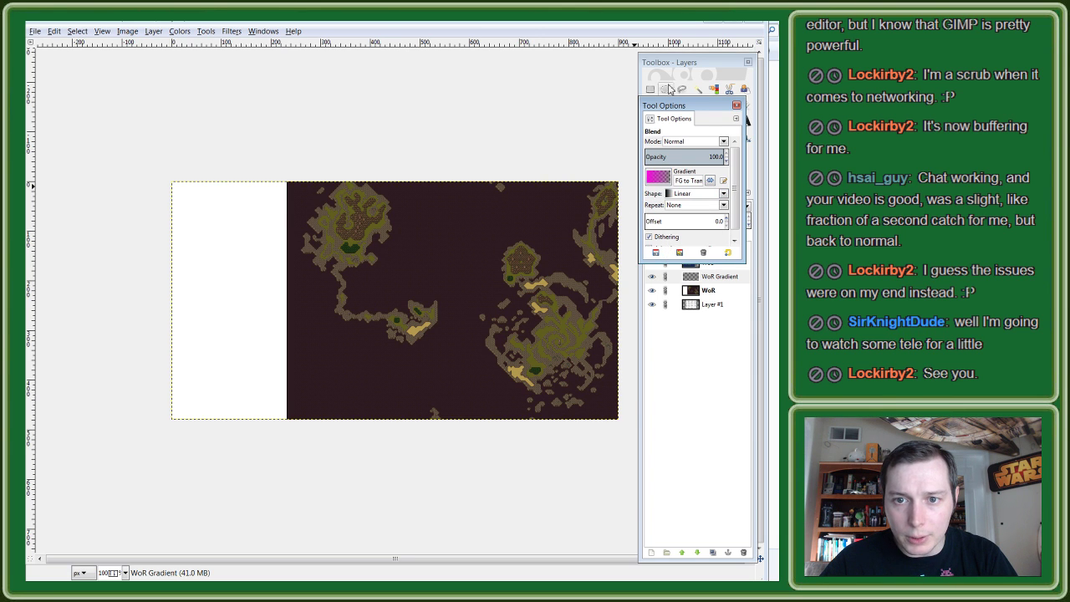
# Step: Draw a linear magenta gradient on WoR Gradient that fades out toward the right
pyautogui.moveTo(661, 119); pyautogui.dragTo(573, 270)
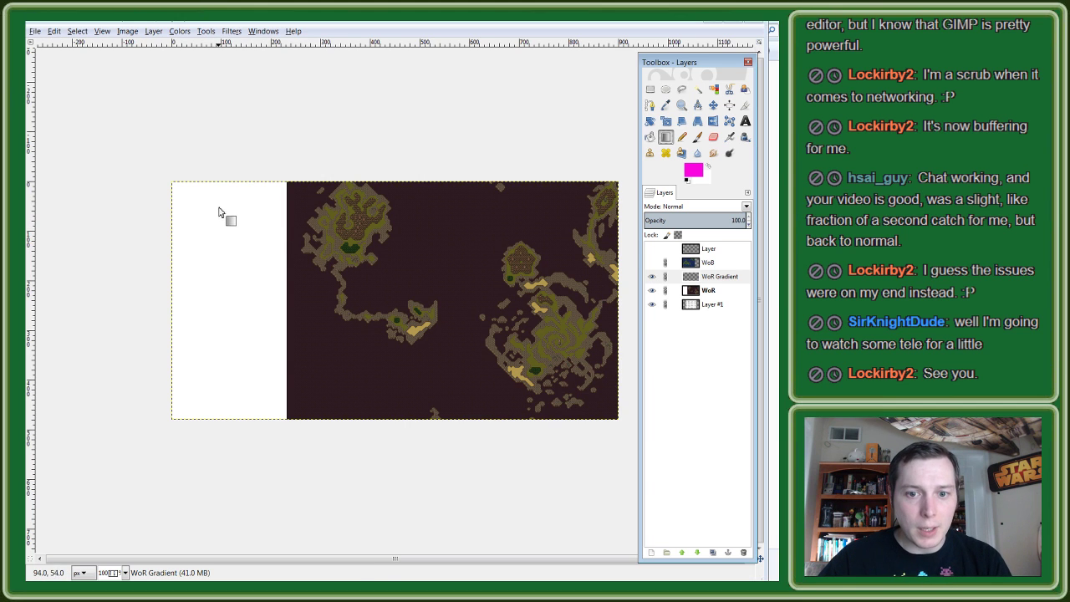
pyautogui.moveTo(228, 215); pyautogui.dragTo(490, 370)
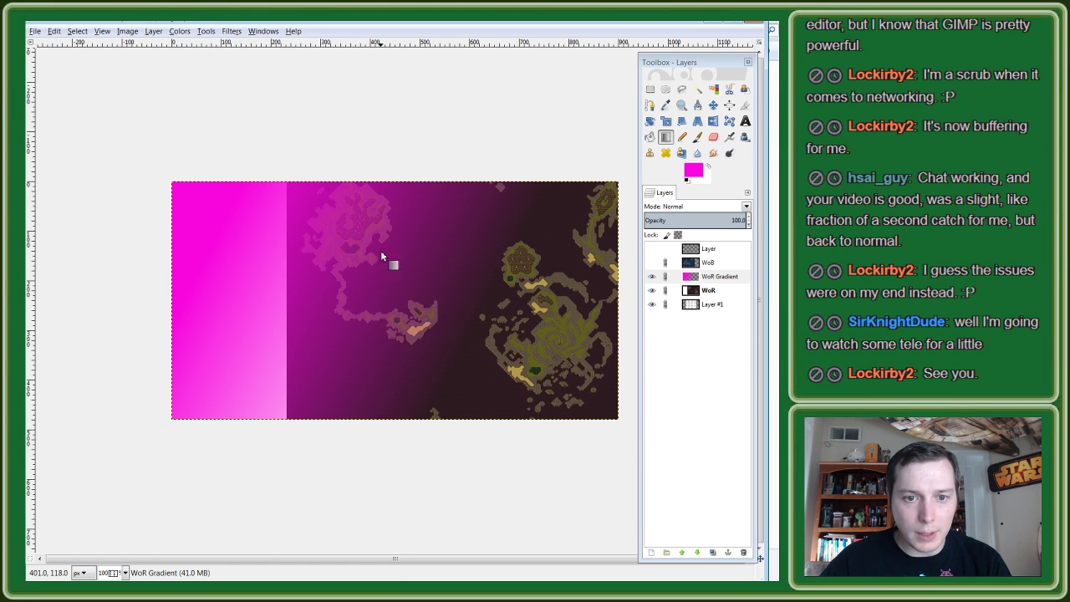
pyautogui.moveTo(380, 242); pyautogui.dragTo(514, 309)
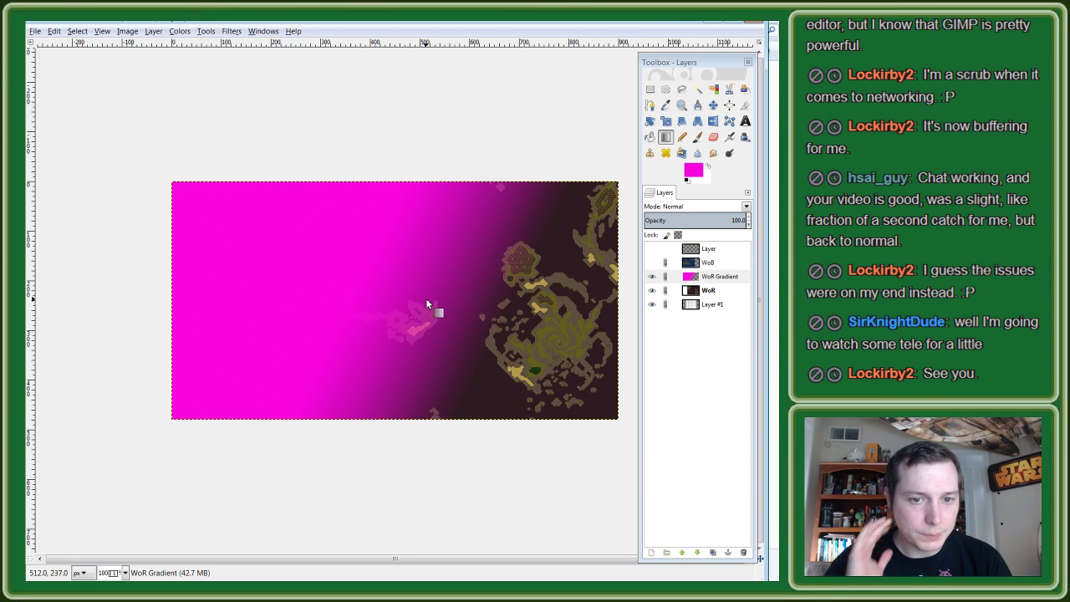
# Step: Show WoB and the top layer, then undo a gradient drawn on WoR Gradient by mistake
pyautogui.rightClick(722, 279)
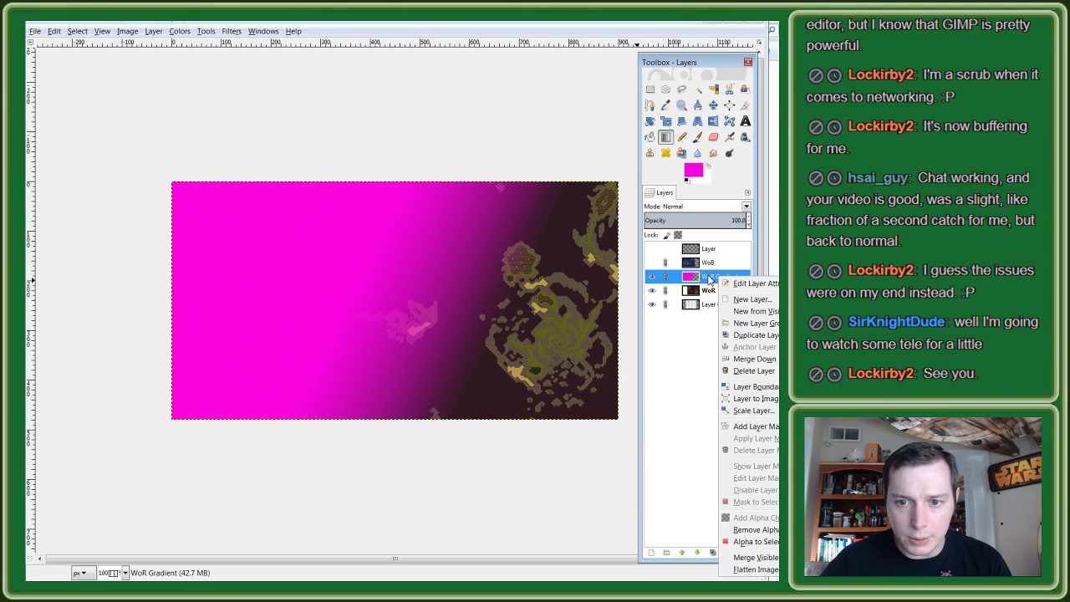
pyautogui.click(709, 278)
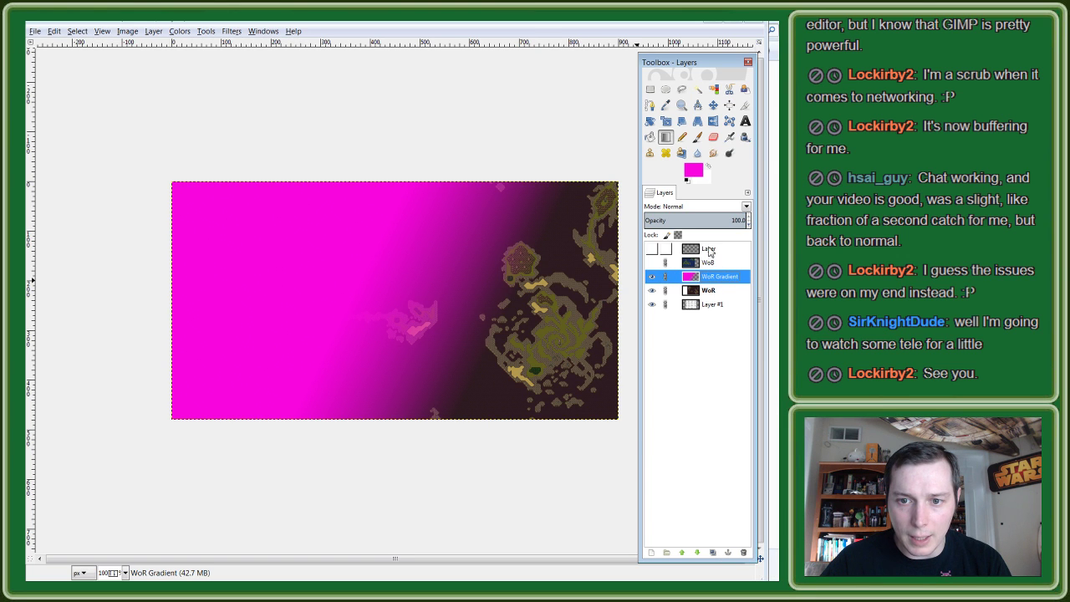
pyautogui.click(652, 262)
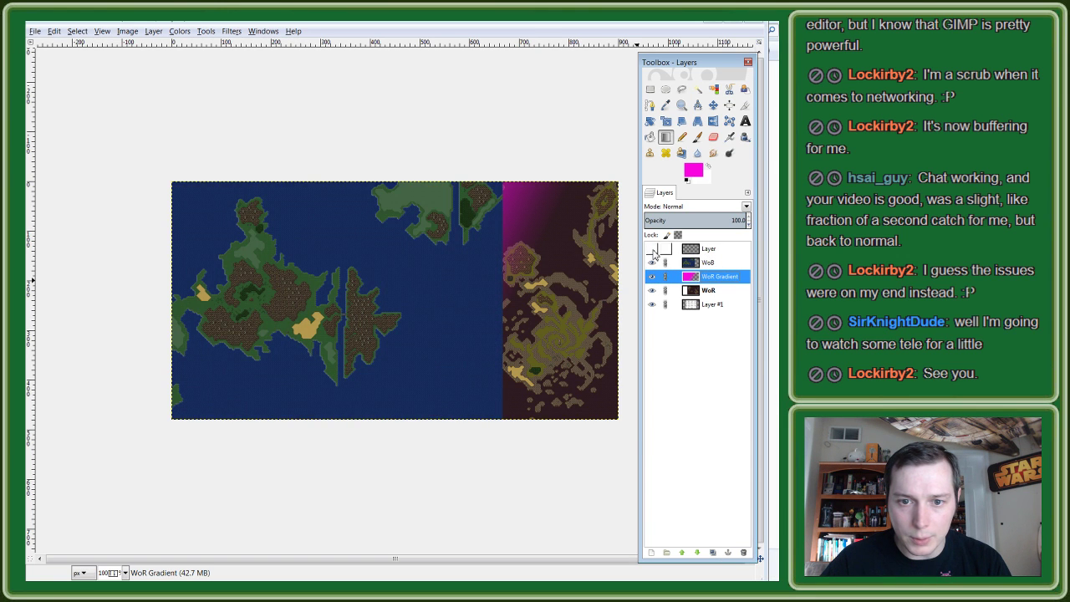
pyautogui.click(651, 250)
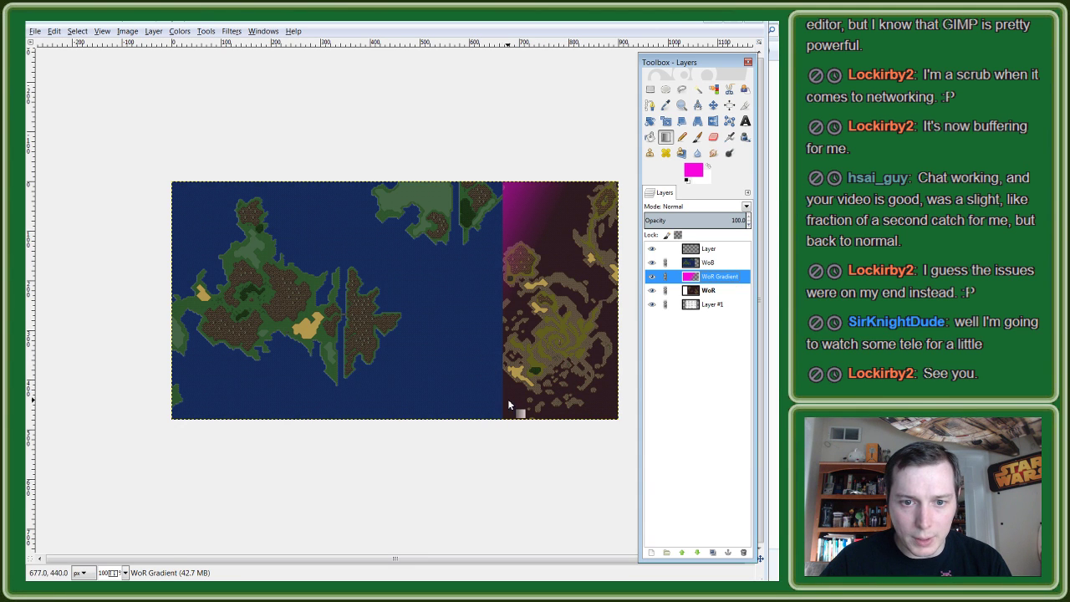
pyautogui.moveTo(508, 405); pyautogui.dragTo(343, 276)
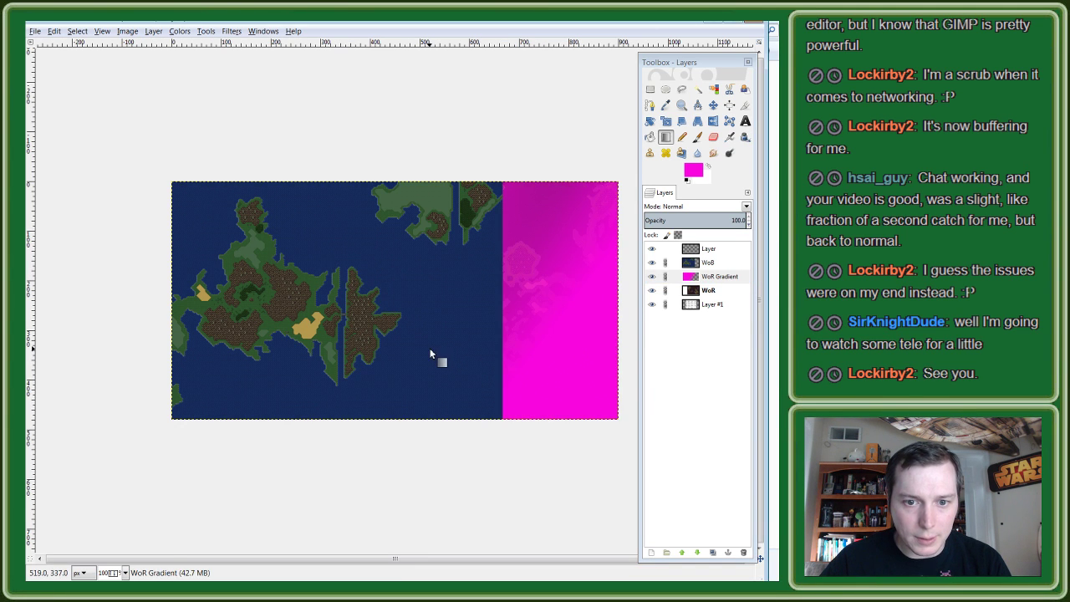
pyautogui.hotkey('ctrl', 'z')
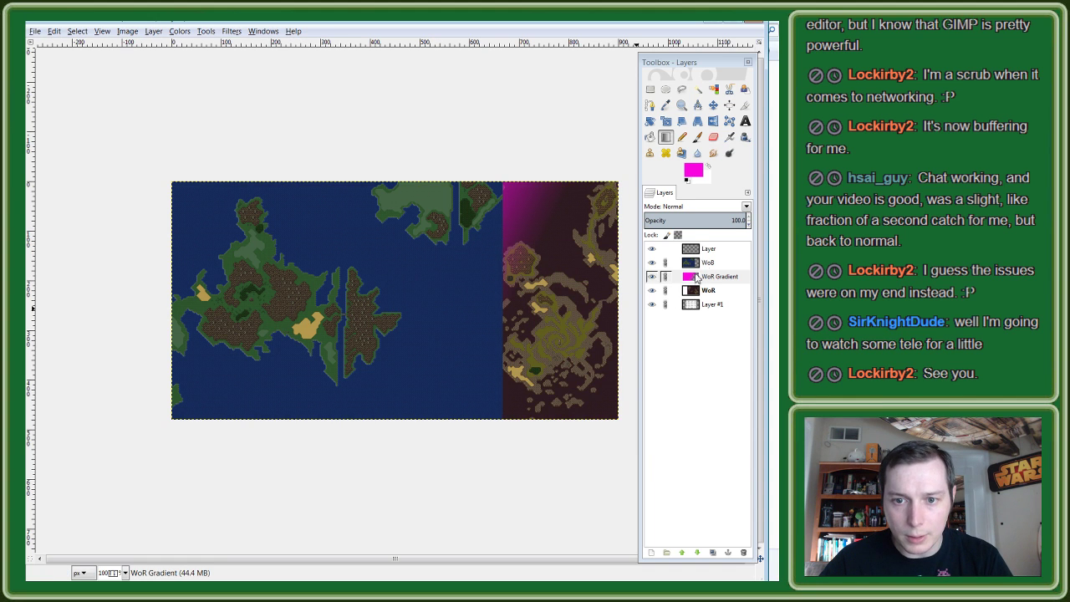
# Step: Try diagonal magenta gradients on the top layer, undoing each attempt
pyautogui.click(715, 248)
pyautogui.click(495, 372)
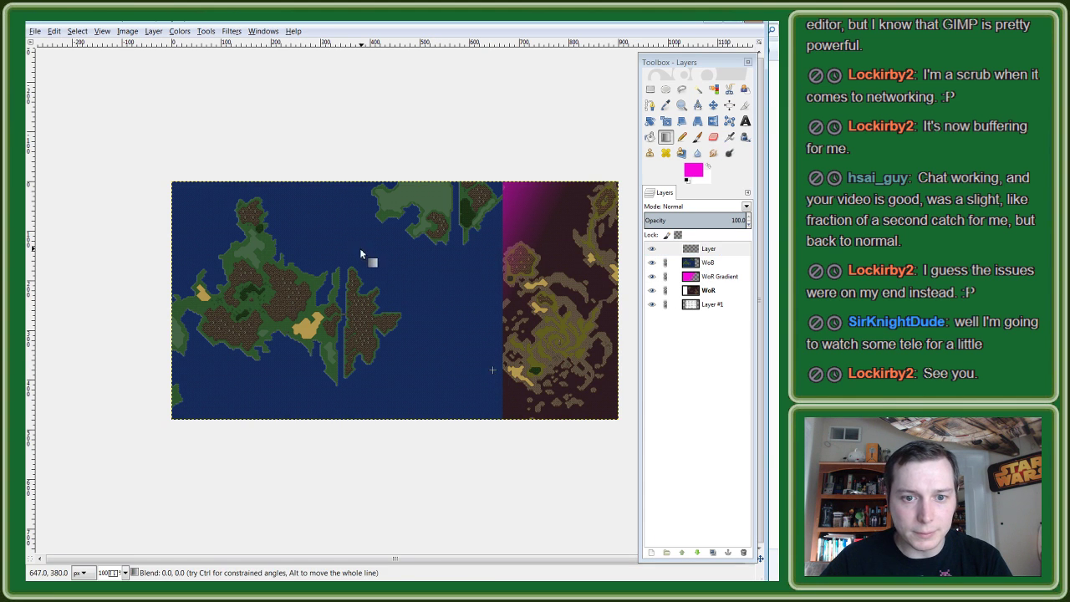
pyautogui.moveTo(362, 298)
pyautogui.mouseDown()
pyautogui.moveTo(413, 378)
pyautogui.moveTo(308, 244)
pyautogui.mouseUp()
pyautogui.hotkey('ctrl', 'z')
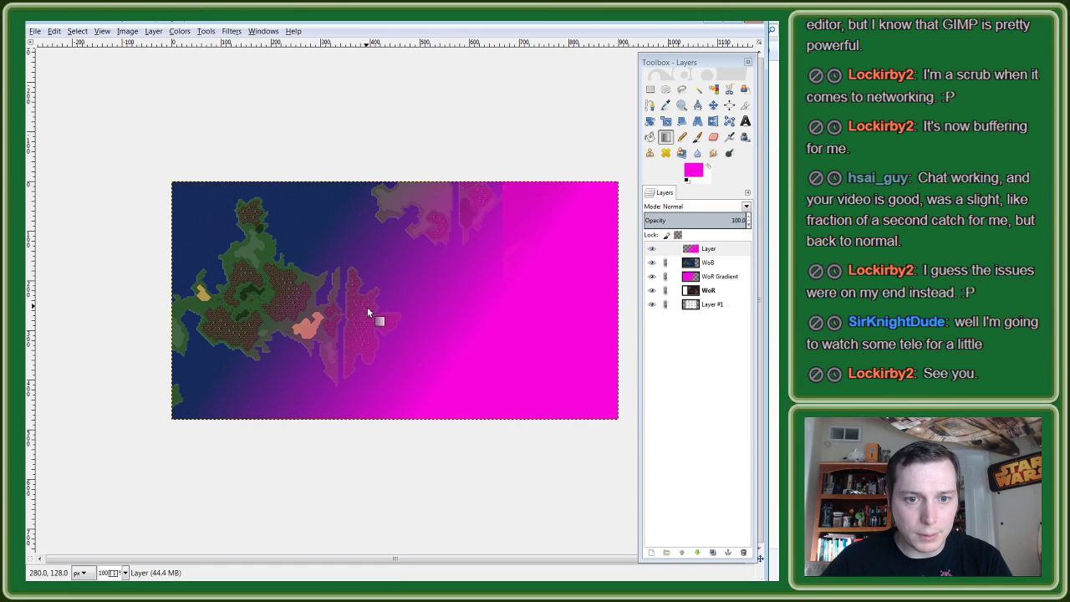
pyautogui.hotkey('ctrl', 'z')
pyautogui.moveTo(430, 343); pyautogui.dragTo(313, 261)
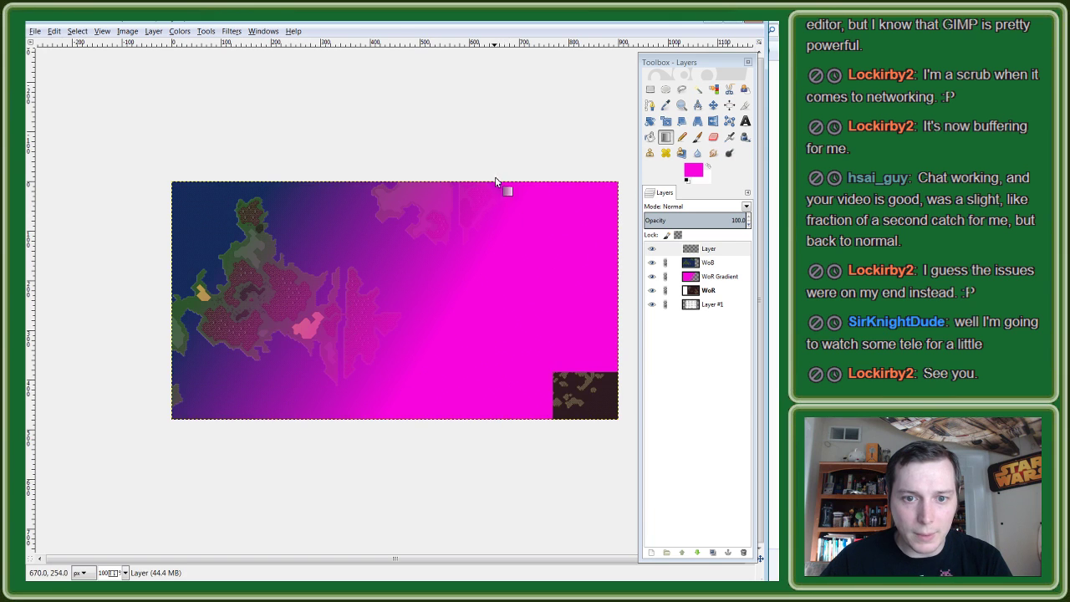
pyautogui.hotkey('ctrl', 'z')
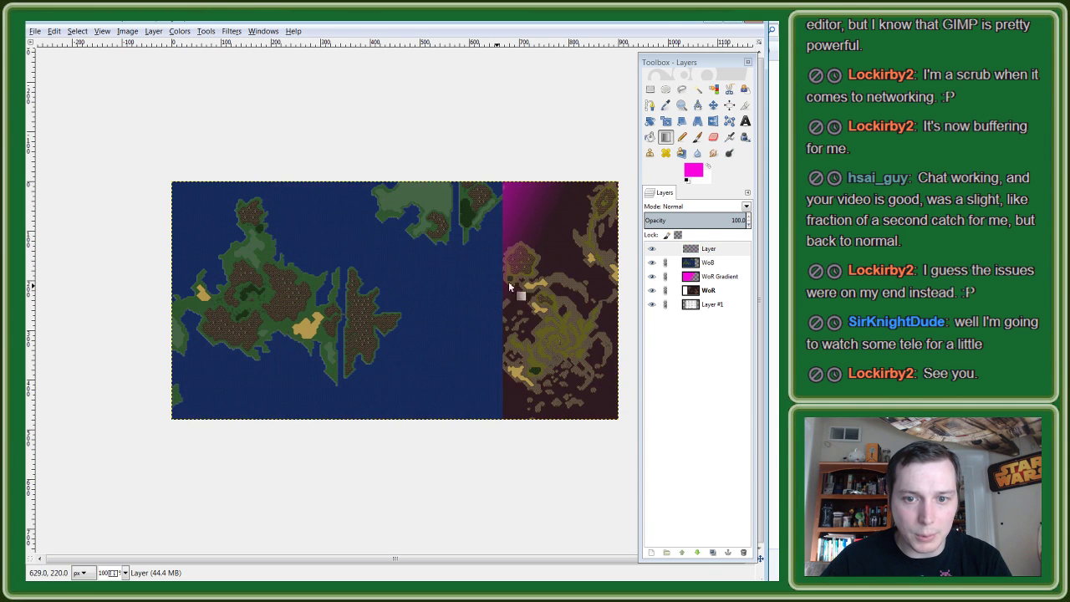
# Step: Toggle the WoB map on and off to compare the result
pyautogui.click(651, 262)
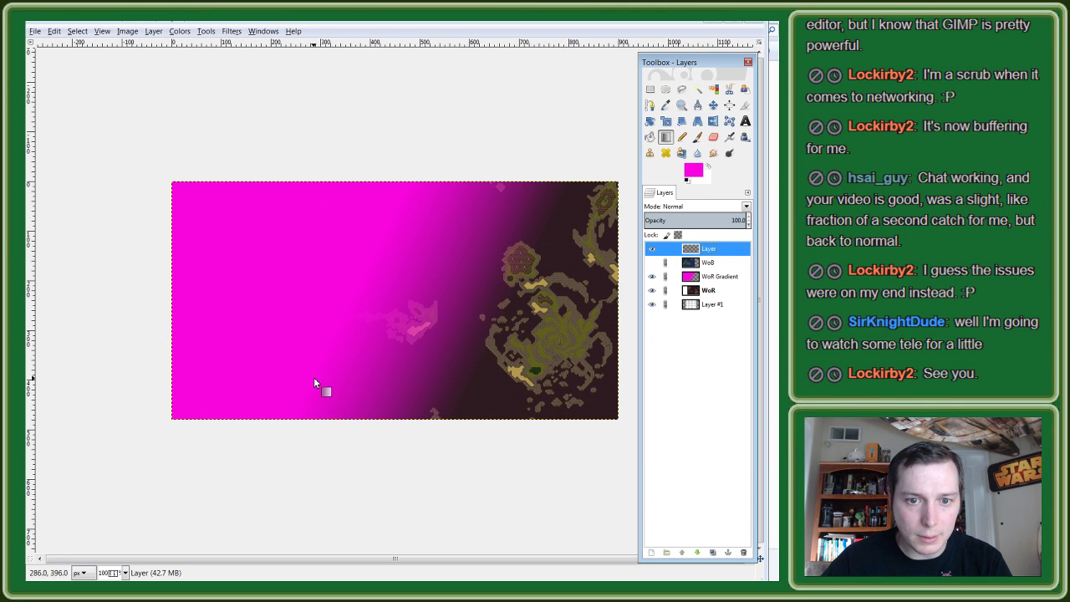
pyautogui.click(651, 263)
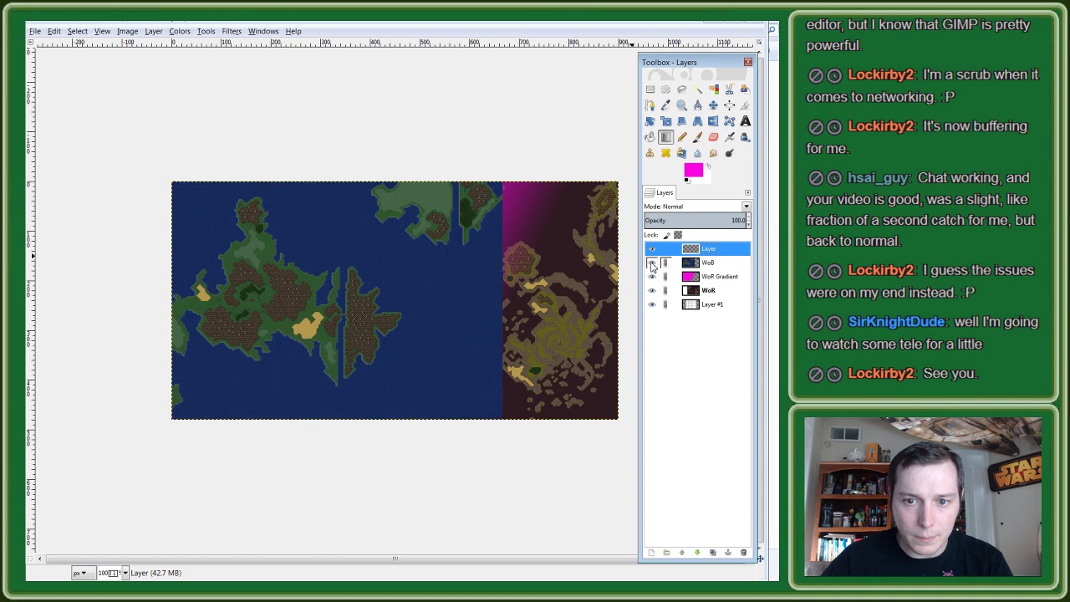
pyautogui.click(651, 263)
pyautogui.click(652, 264)
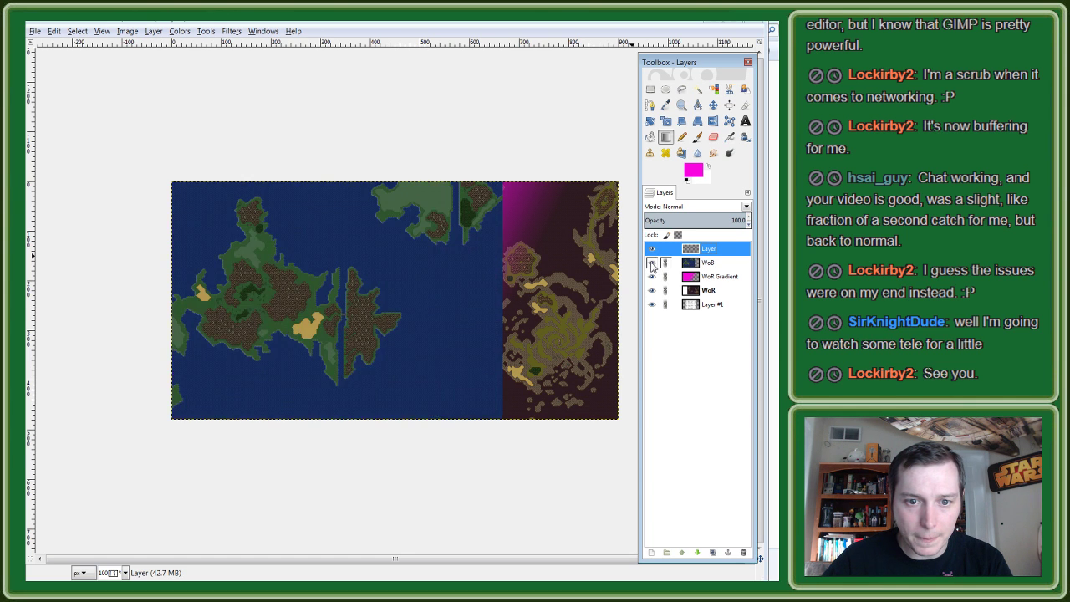
pyautogui.click(652, 264)
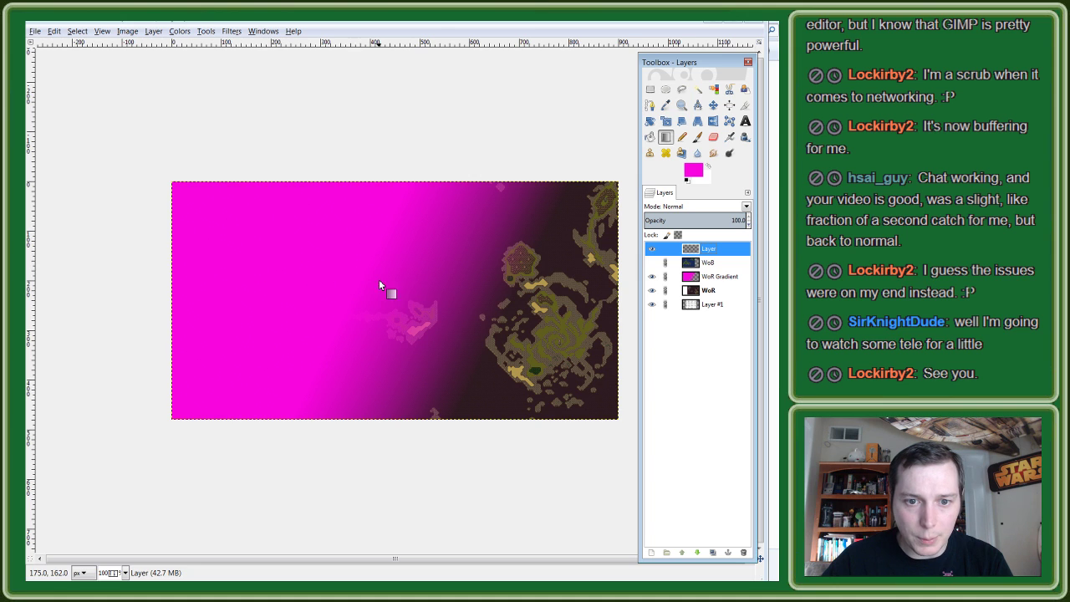
pyautogui.click(652, 263)
# Step: Redraw the diagonal magenta gradient on the top layer, keeping the version over WoB
pyautogui.moveTo(468, 333); pyautogui.dragTo(318, 247)
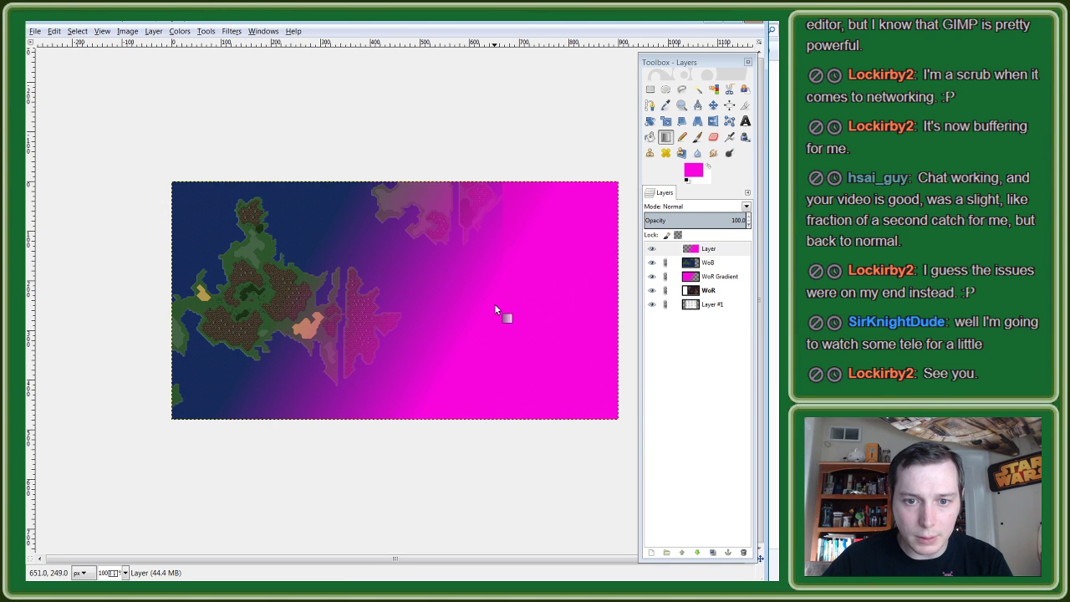
pyautogui.hotkey('ctrl', 'z')
pyautogui.moveTo(425, 306); pyautogui.dragTo(301, 247)
pyautogui.hotkey('ctrl', 'z')
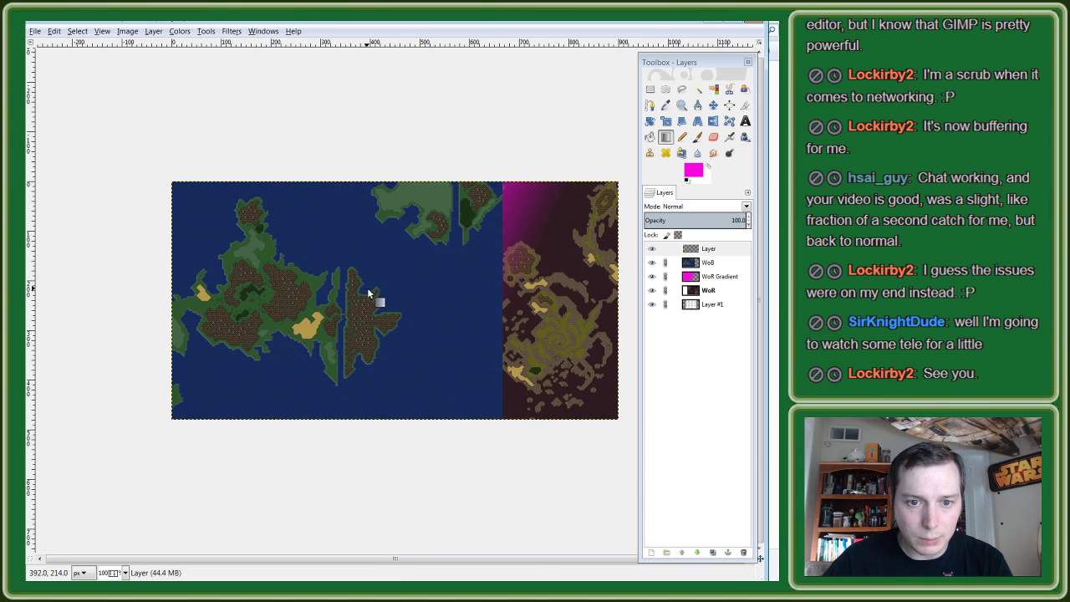
pyautogui.moveTo(386, 295); pyautogui.dragTo(278, 227)
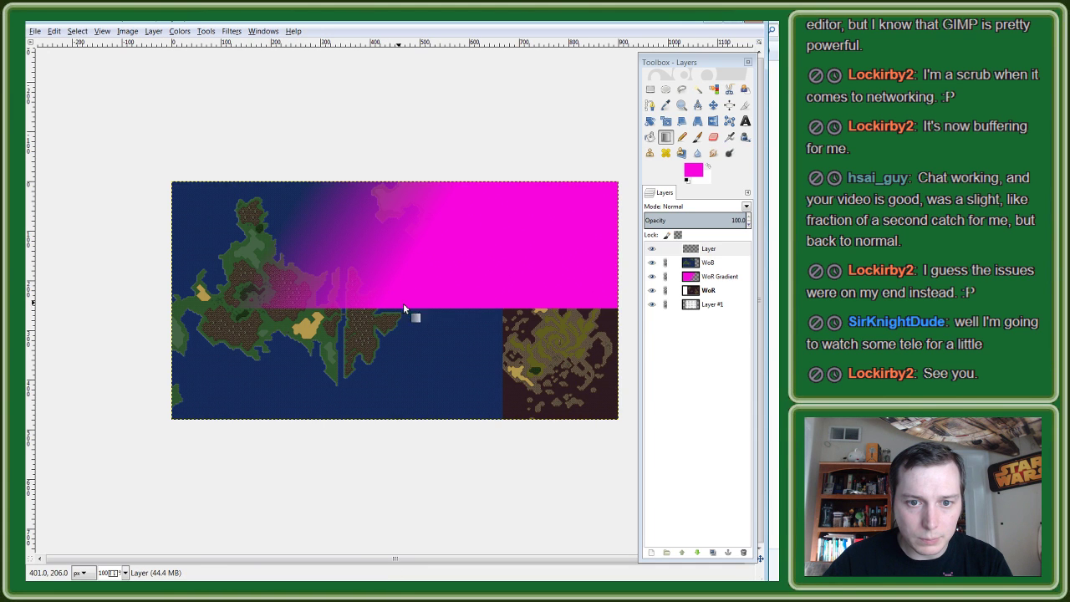
# Step: Toggle the top, WoB and WoR Gradient layers' visibility to compare the blend
pyautogui.click(652, 248)
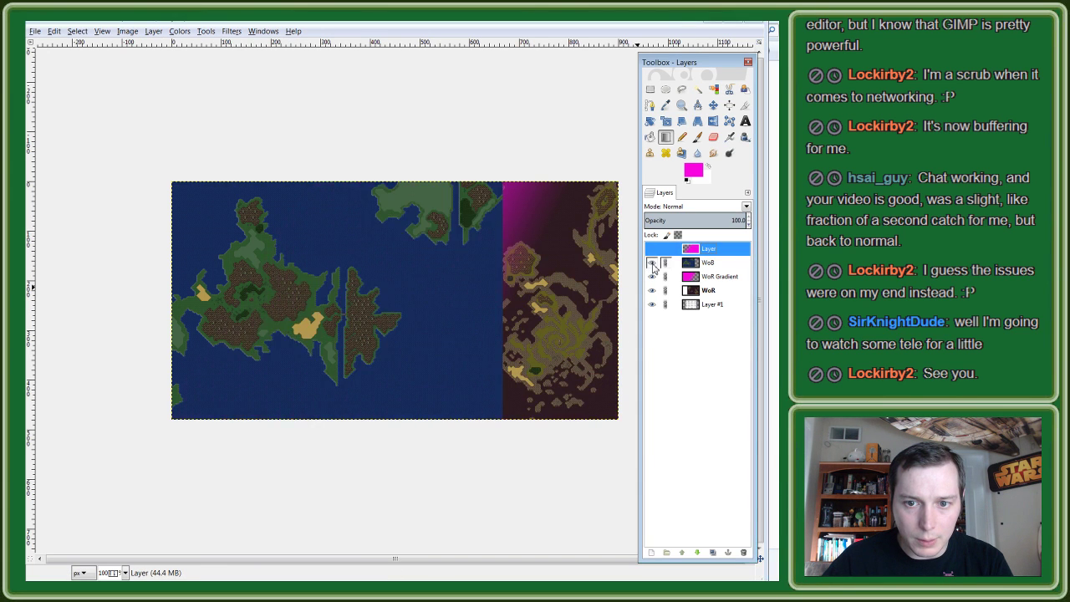
pyautogui.click(652, 262)
pyautogui.click(652, 248)
pyautogui.click(652, 276)
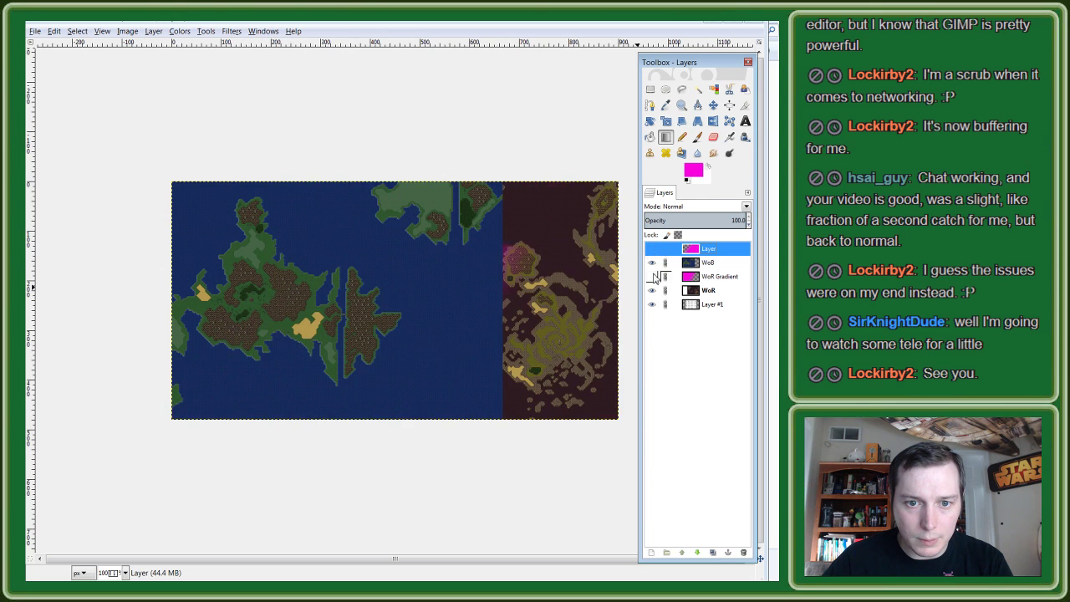
pyautogui.click(652, 262)
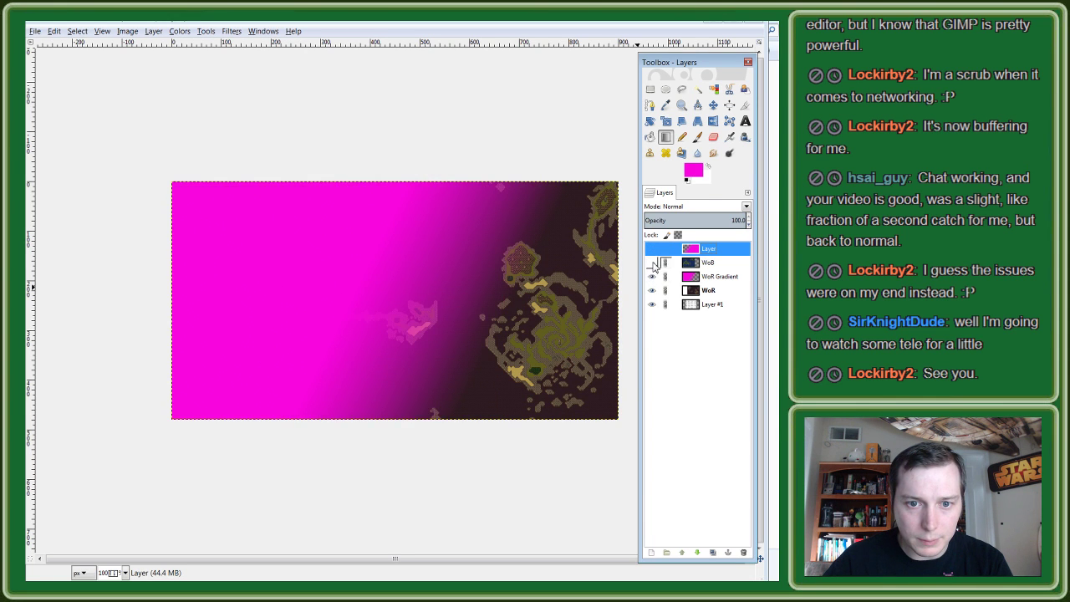
pyautogui.click(652, 263)
pyautogui.click(652, 249)
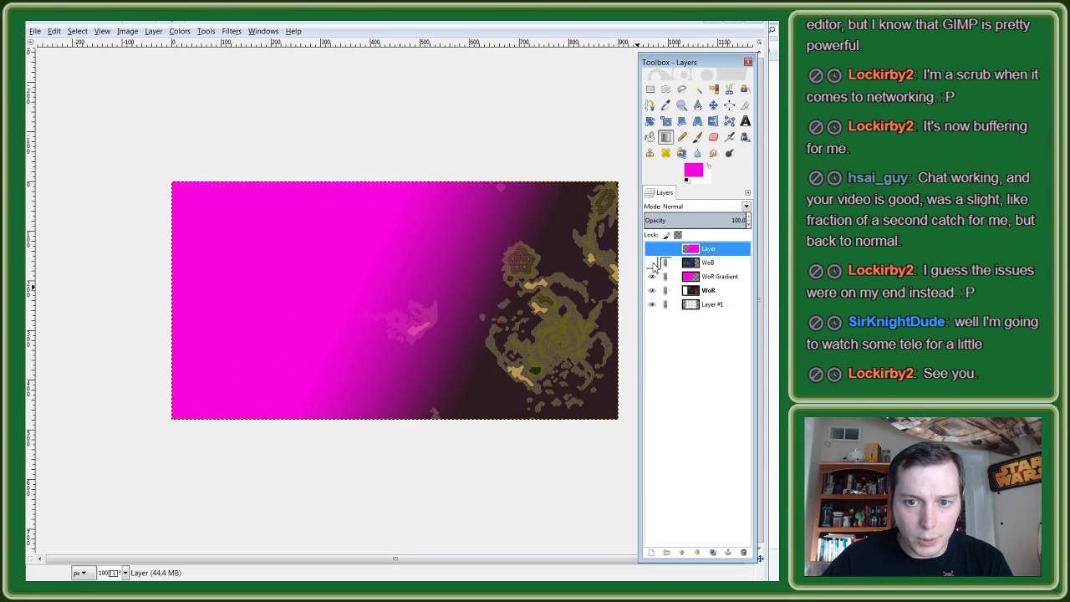
pyautogui.click(652, 263)
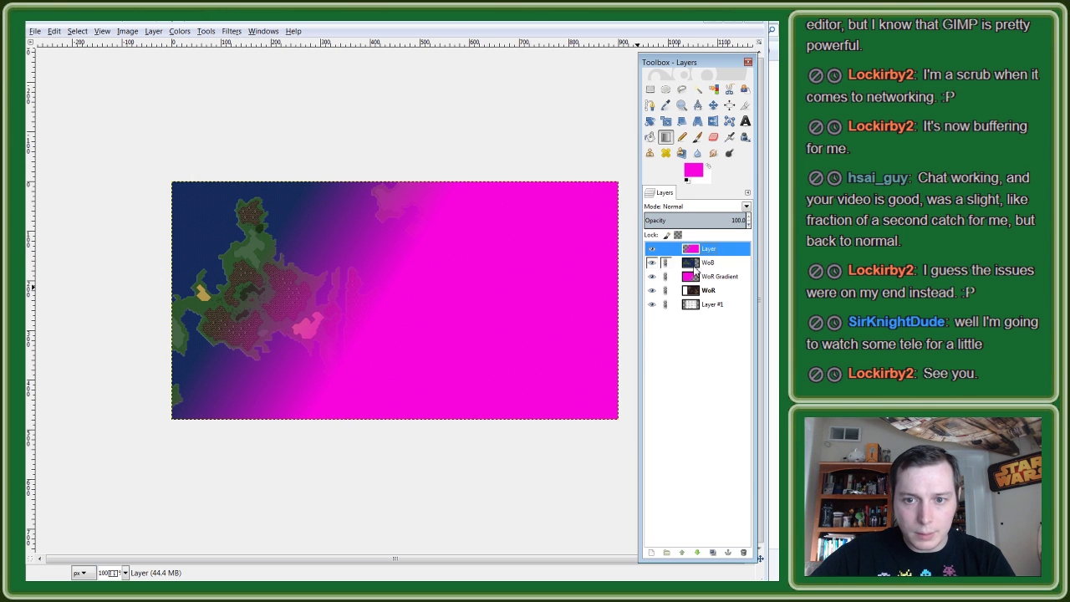
pyautogui.click(651, 248)
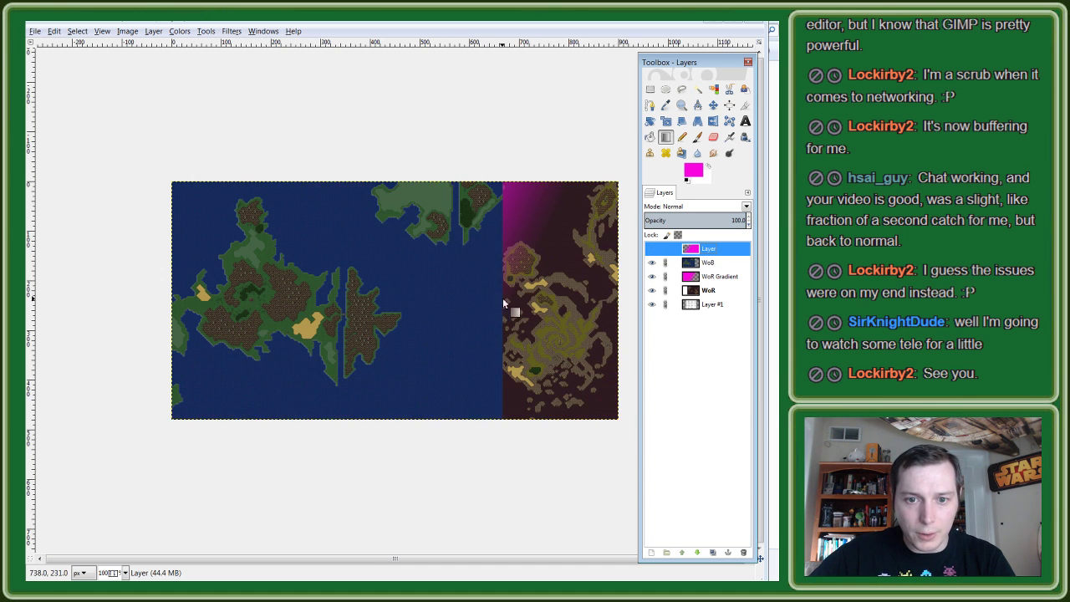
# Step: Restore the layers' visibility and reselect the top empty layer
pyautogui.keyDown('shift'); pyautogui.click(315, 242); pyautogui.keyUp('shift')
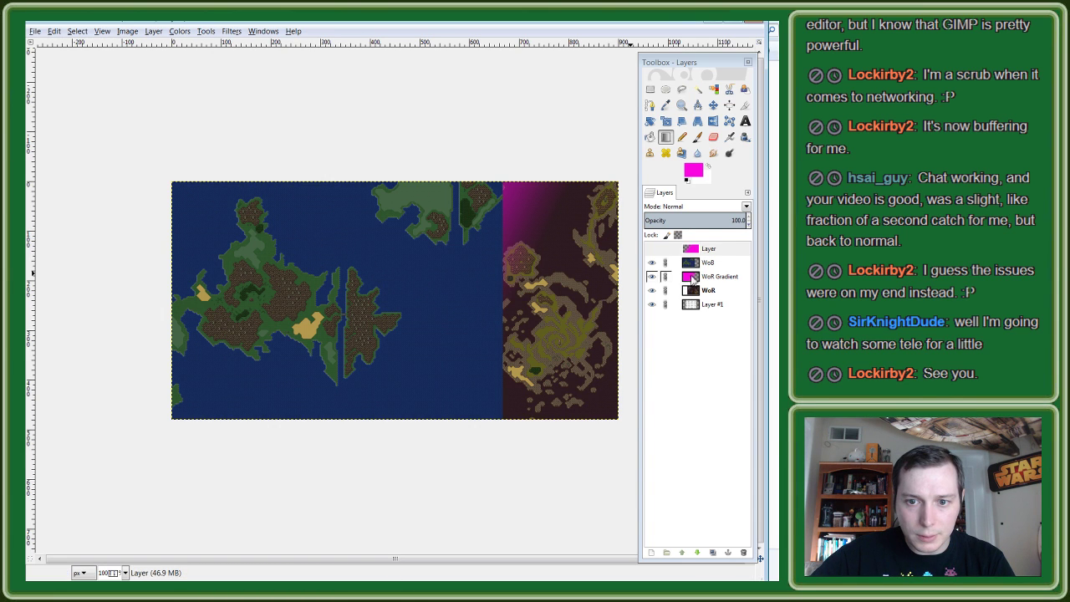
pyautogui.click(709, 250)
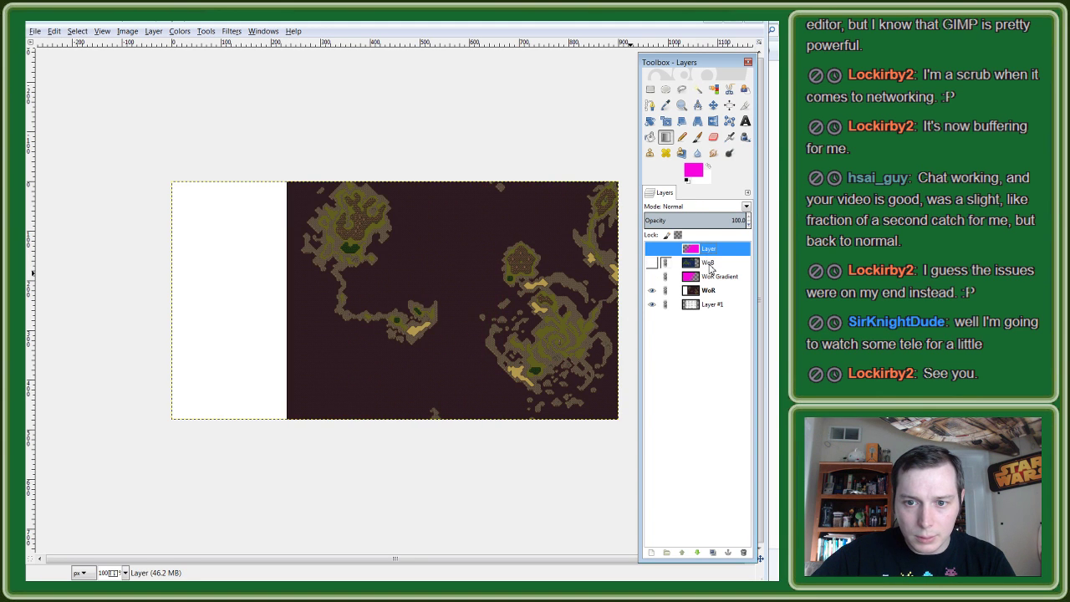
pyautogui.click(652, 262)
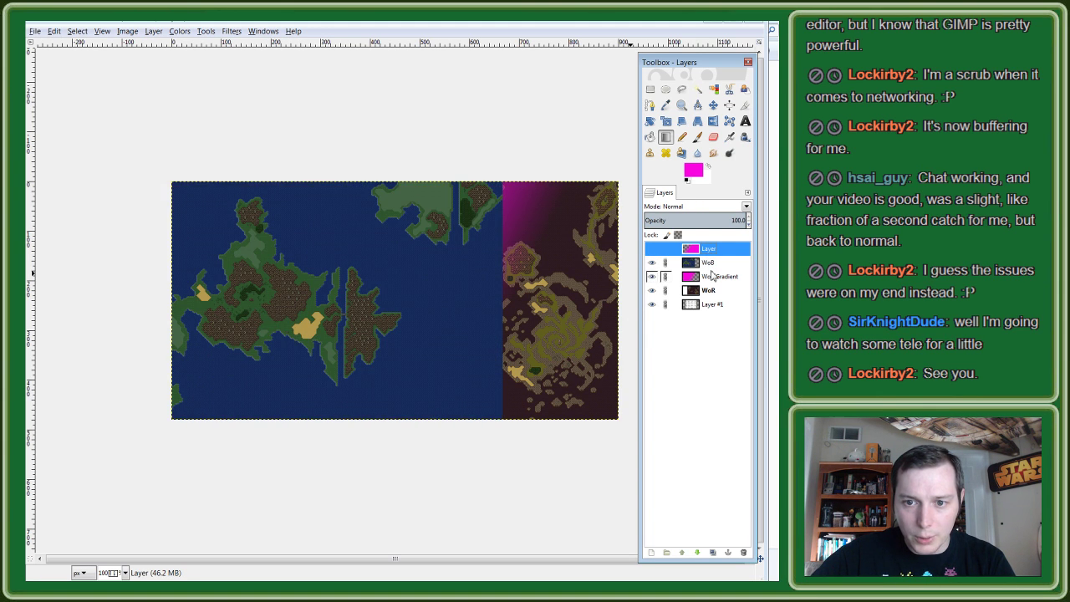
pyautogui.click(702, 263)
pyautogui.click(652, 248)
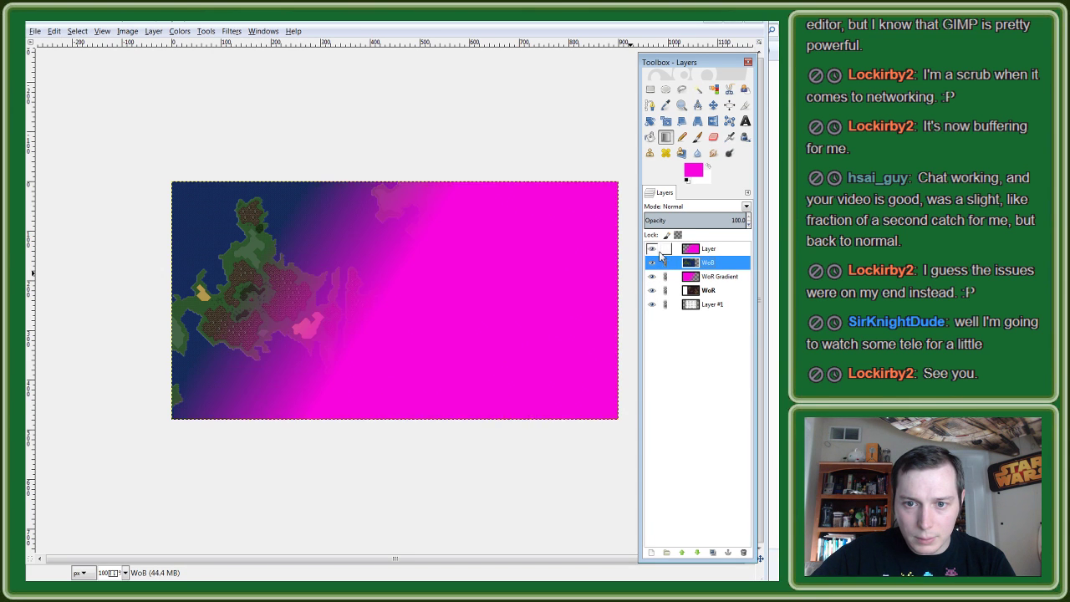
pyautogui.moveTo(690, 249)
pyautogui.mouseDown()
pyautogui.moveTo(460, 326)
pyautogui.moveTo(478, 337)
pyautogui.mouseUp()
pyautogui.press('pageup')
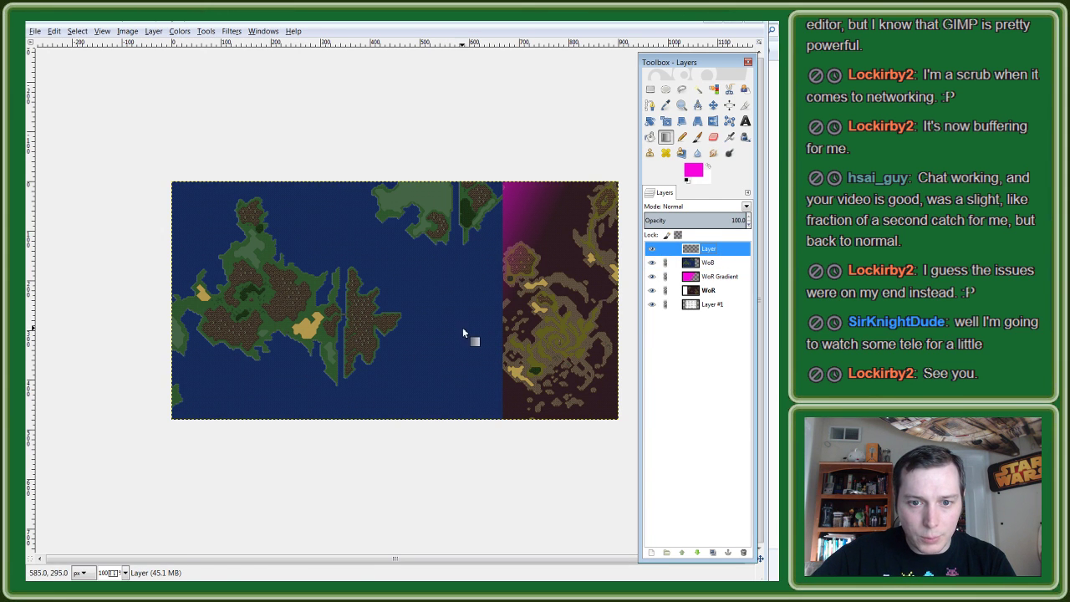
# Step: Redraw the diagonal magenta-to-transparent gradient until it sweeps correctly across the map
pyautogui.moveTo(460, 327); pyautogui.dragTo(321, 261)
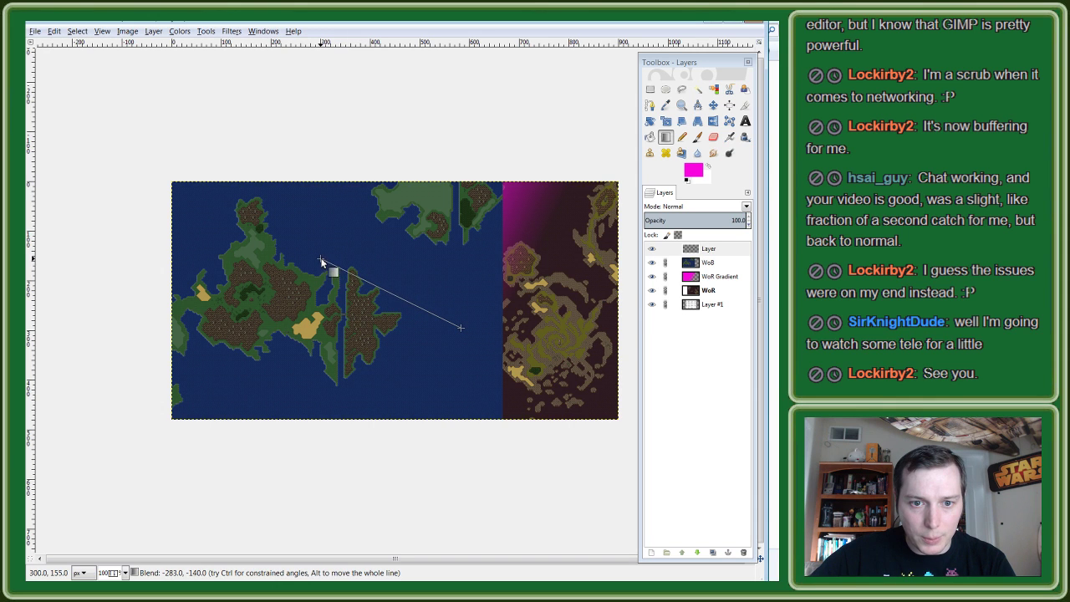
pyautogui.moveTo(321, 260); pyautogui.dragTo(298, 247)
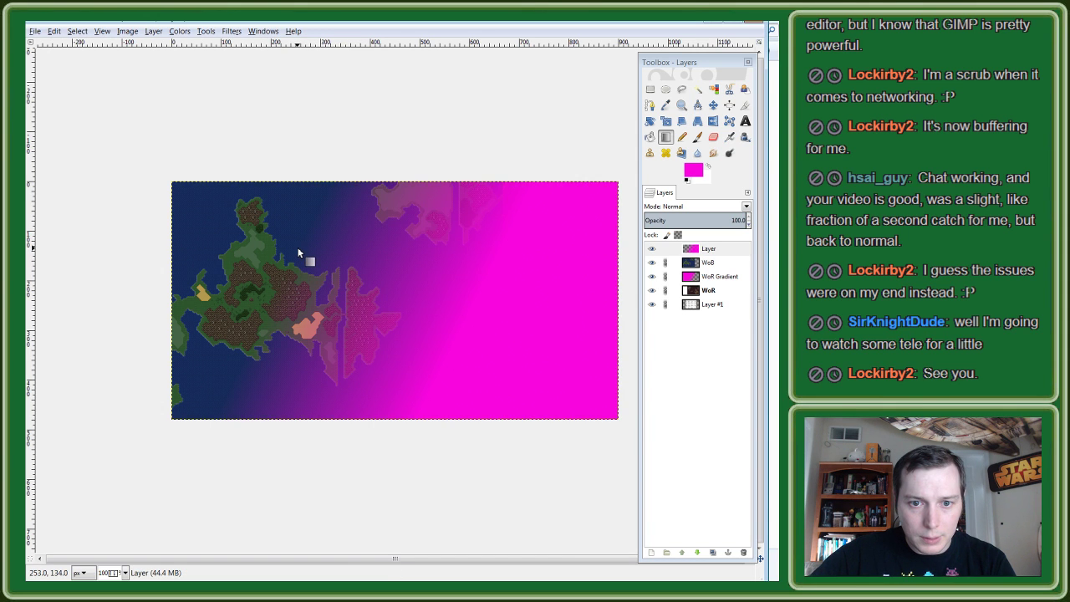
pyautogui.hotkey('ctrl', 'z')
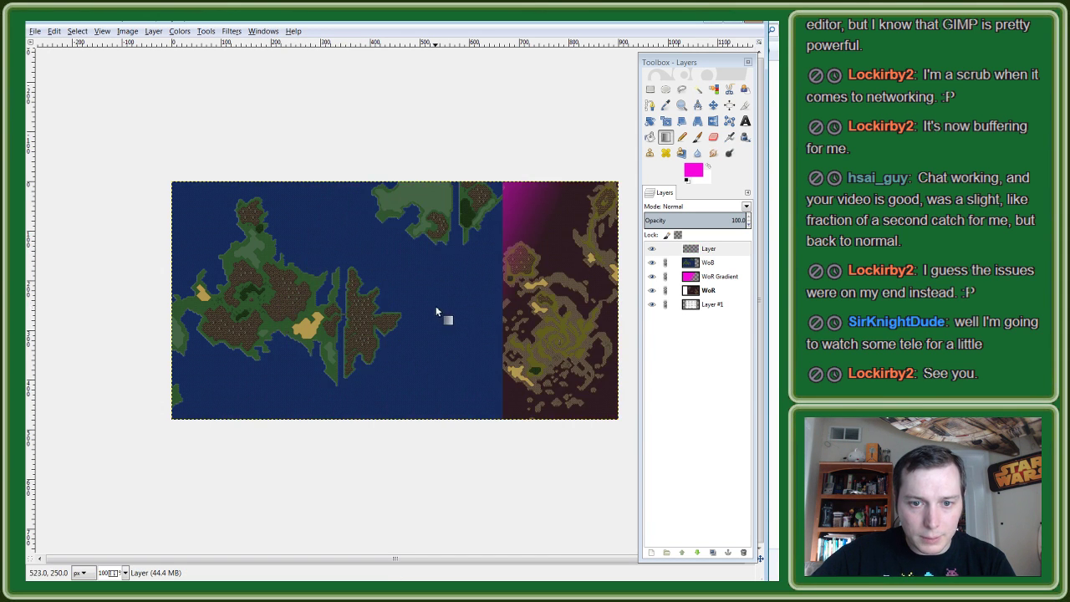
pyautogui.moveTo(443, 313); pyautogui.dragTo(288, 254)
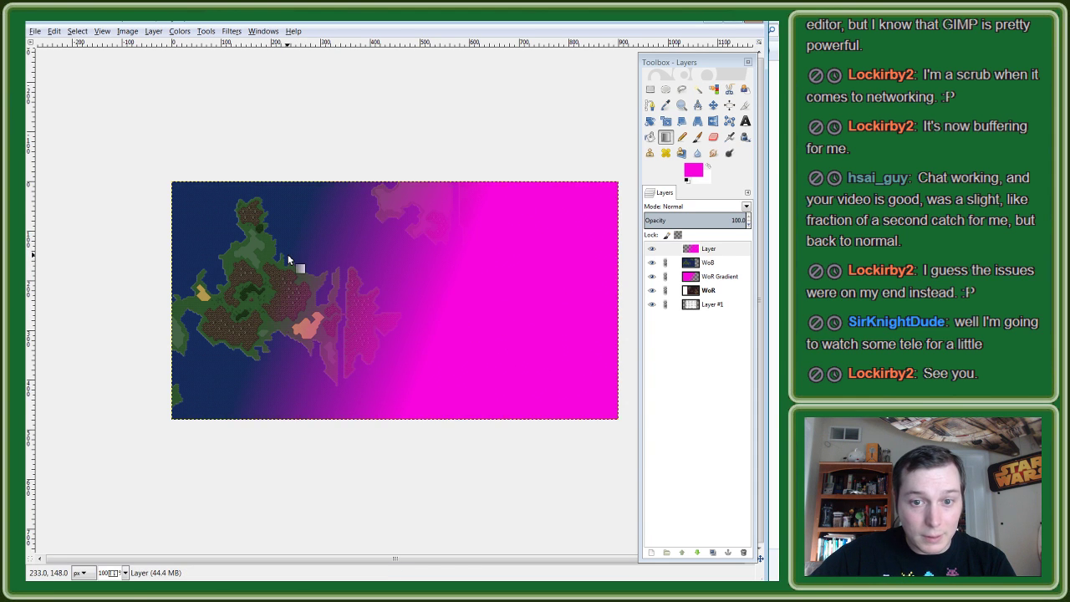
pyautogui.hotkey('ctrl', 'z')
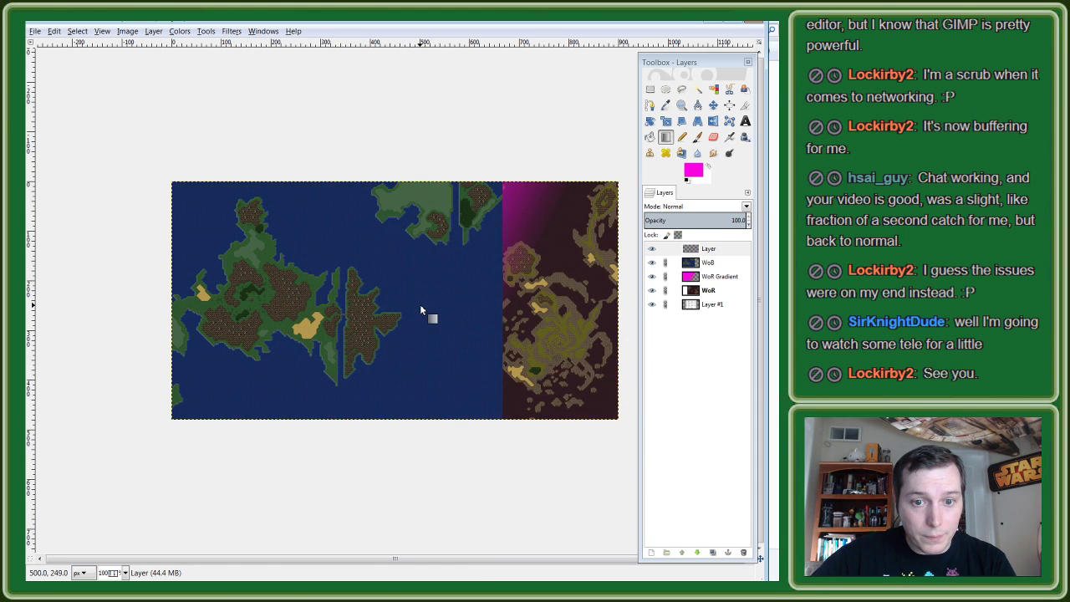
pyautogui.moveTo(425, 308)
pyautogui.mouseDown()
pyautogui.moveTo(303, 250)
pyautogui.moveTo(293, 259)
pyautogui.mouseUp()
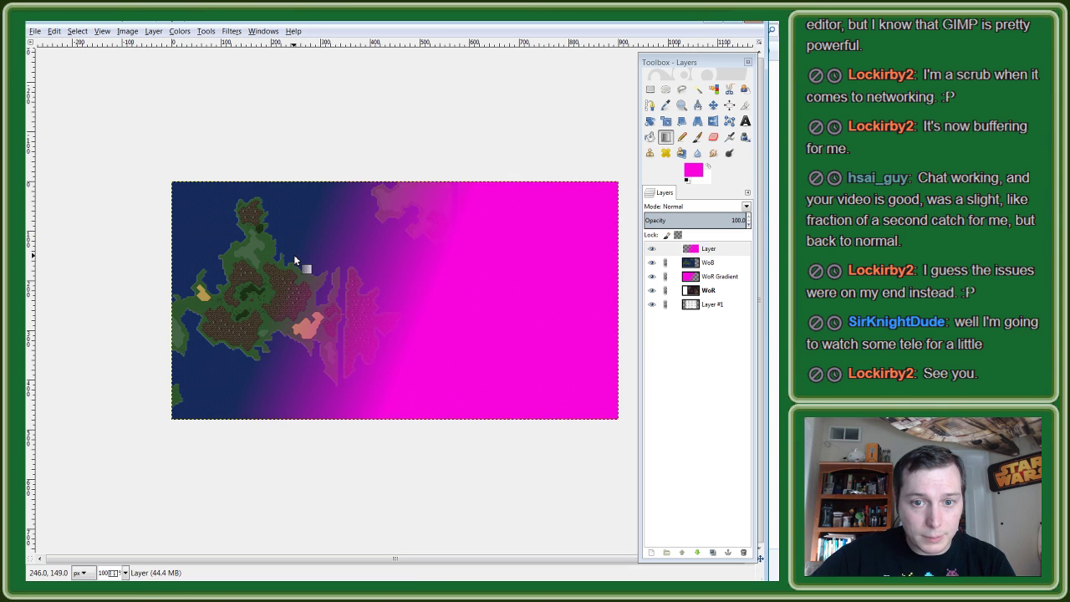
pyautogui.hotkey('ctrl', 'z')
pyautogui.moveTo(428, 314); pyautogui.dragTo(255, 222)
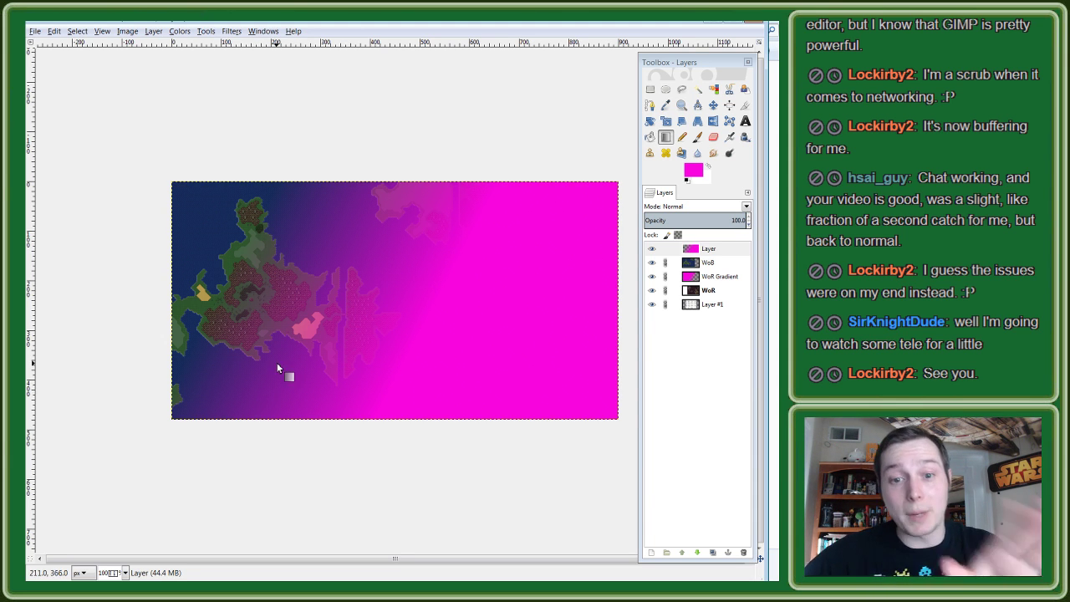
pyautogui.click(709, 249)
pyautogui.click(693, 169)
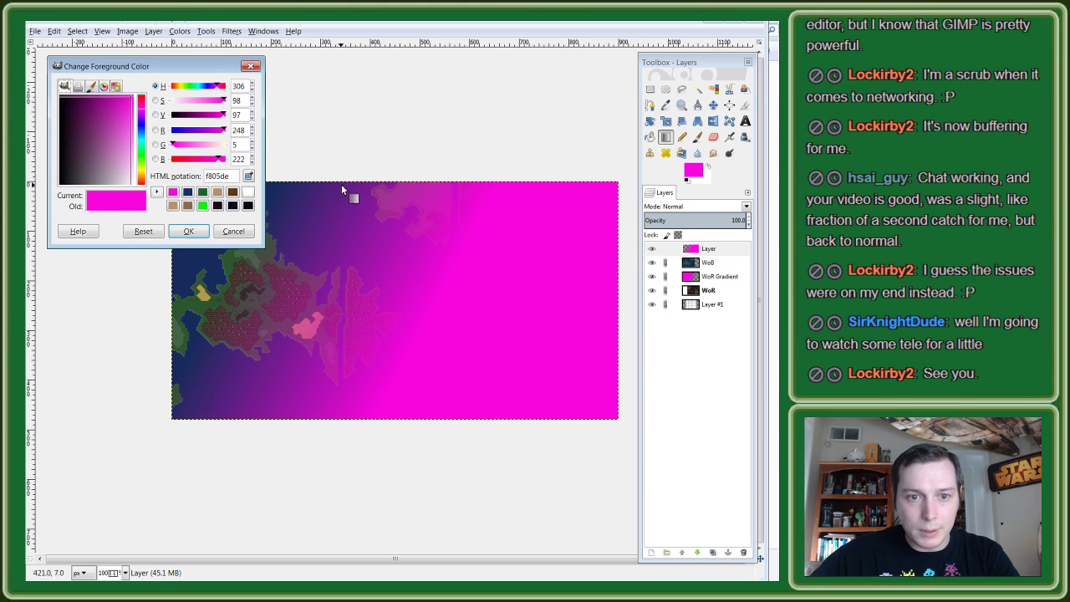
# Step: Merge the magenta gradient layer down into the WoB map layer
pyautogui.click(188, 230)
pyautogui.rightClick(712, 249)
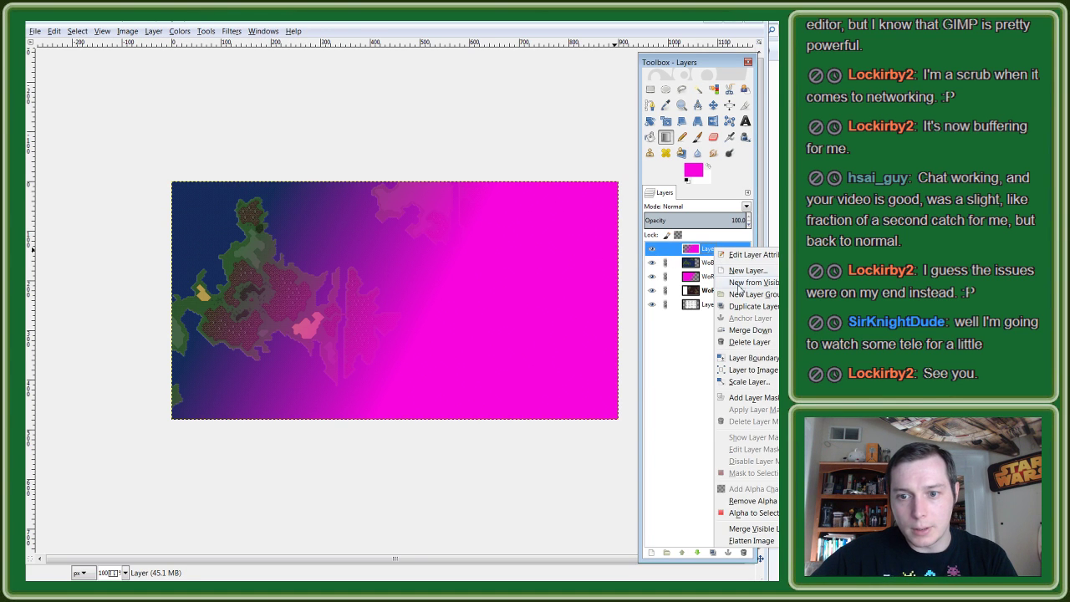
pyautogui.click(748, 330)
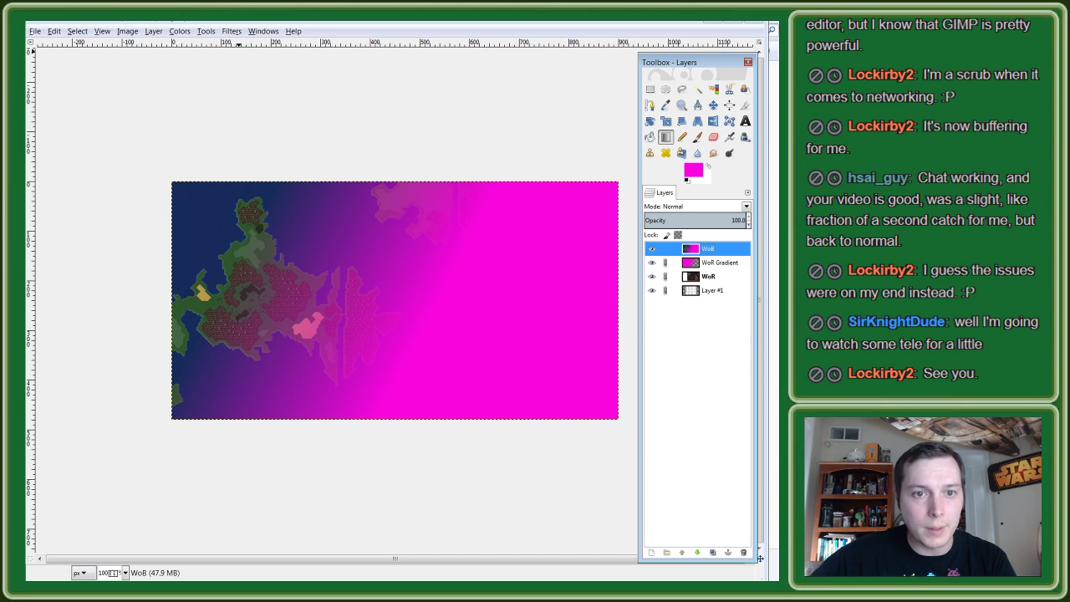
# Step: Apply Color to Alpha to WoB with colour ff00ff, making its magenta transparent
pyautogui.click(180, 33)
pyautogui.click(206, 236)
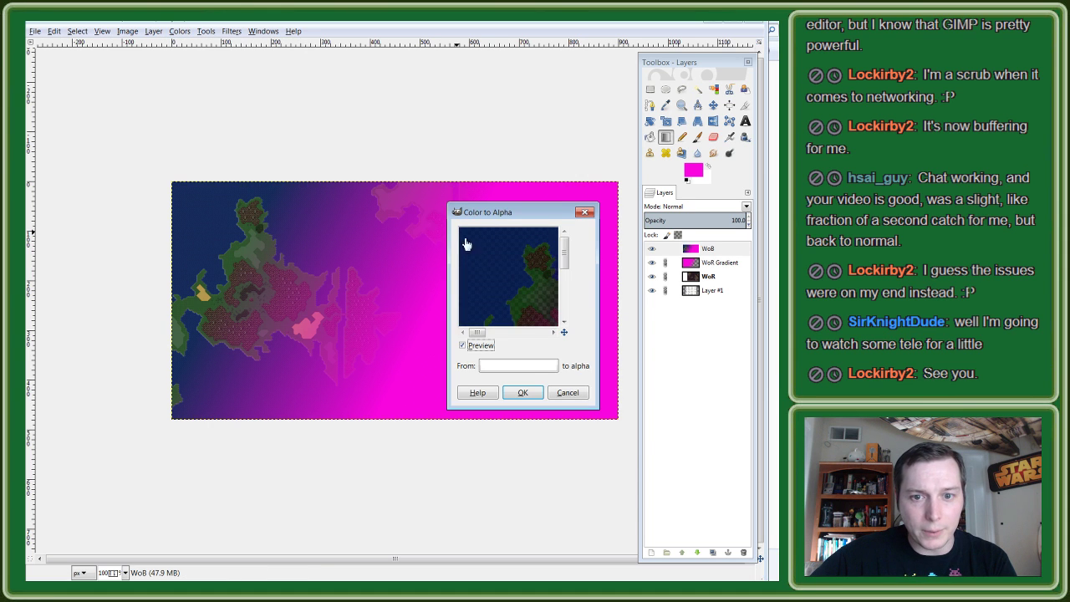
pyautogui.click(535, 368)
pyautogui.doubleClick(599, 368)
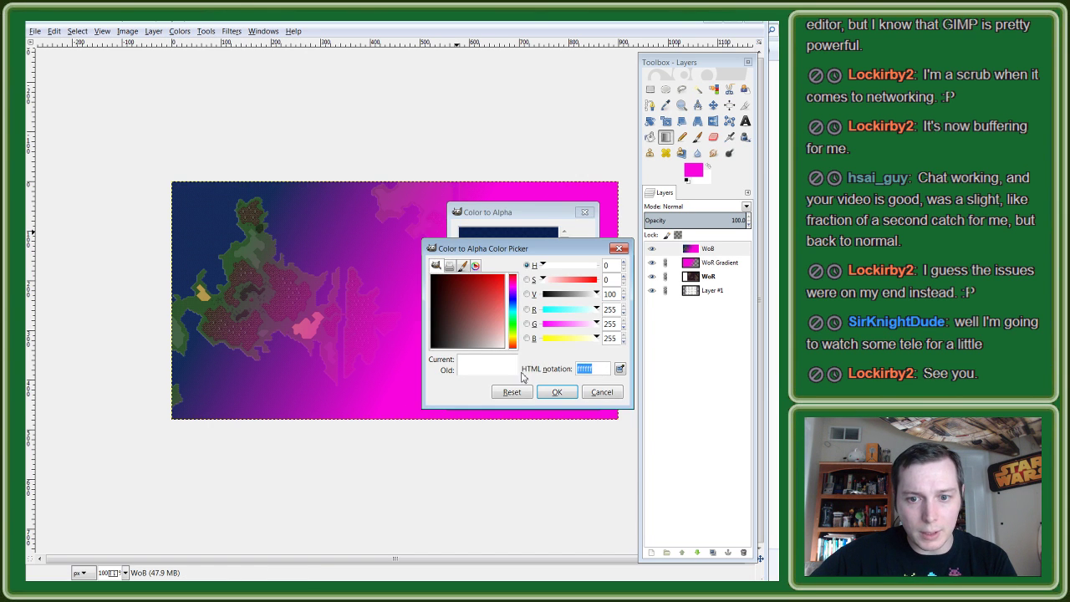
pyautogui.write('ff00ff')
pyautogui.click(557, 392)
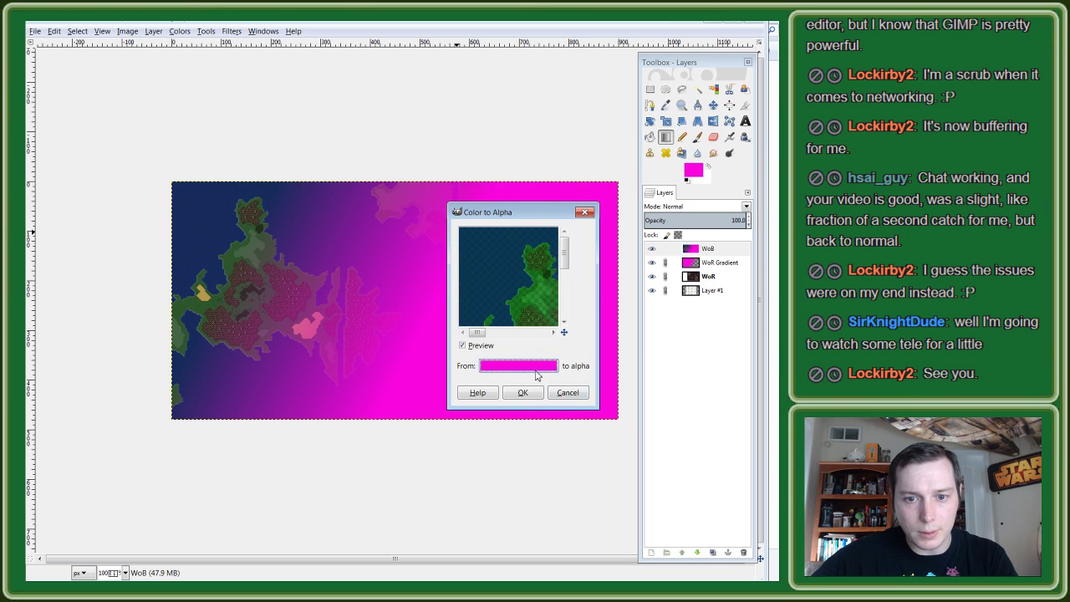
pyautogui.click(524, 392)
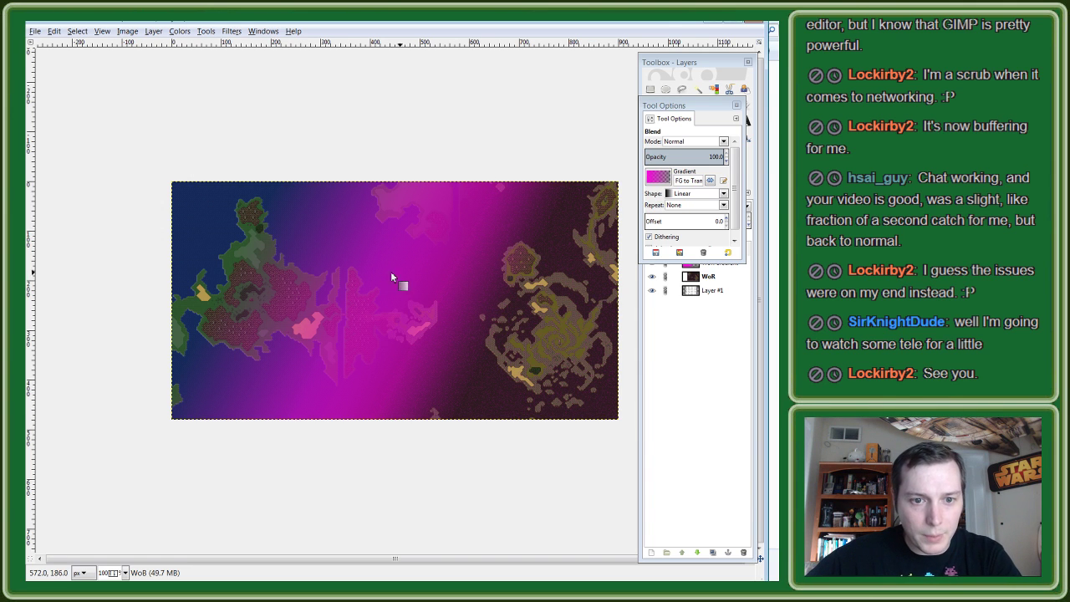
# Step: Close the gradient settings and merge the WoR Gradient layer down into WoR
pyautogui.scroll(1, 255, 291)
pyautogui.scroll(4, 248, 282)
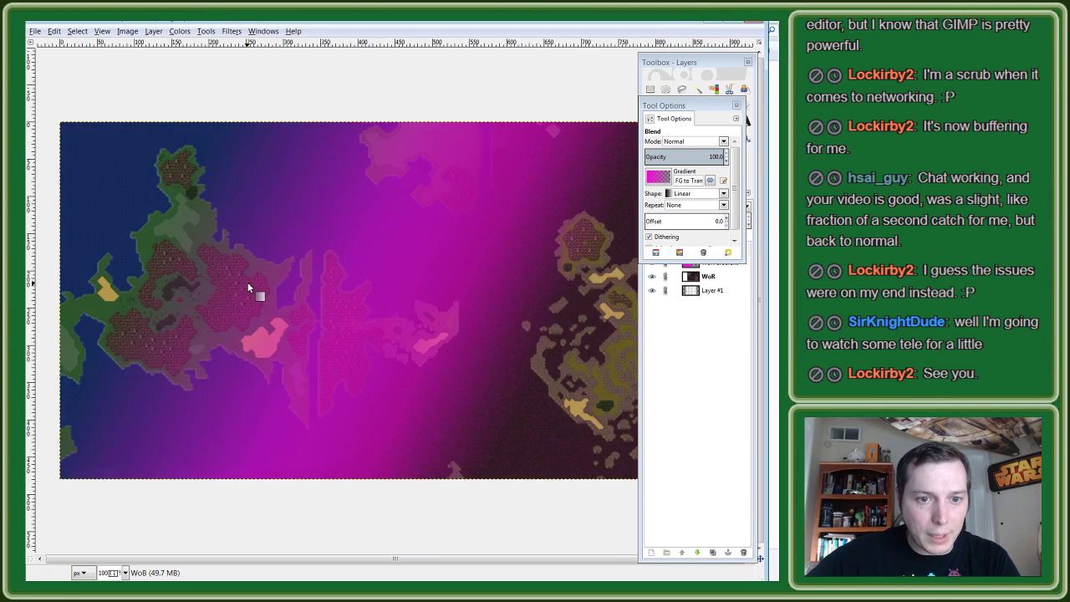
pyautogui.scroll(2, 179, 232)
pyautogui.scroll(-3, 134, 167)
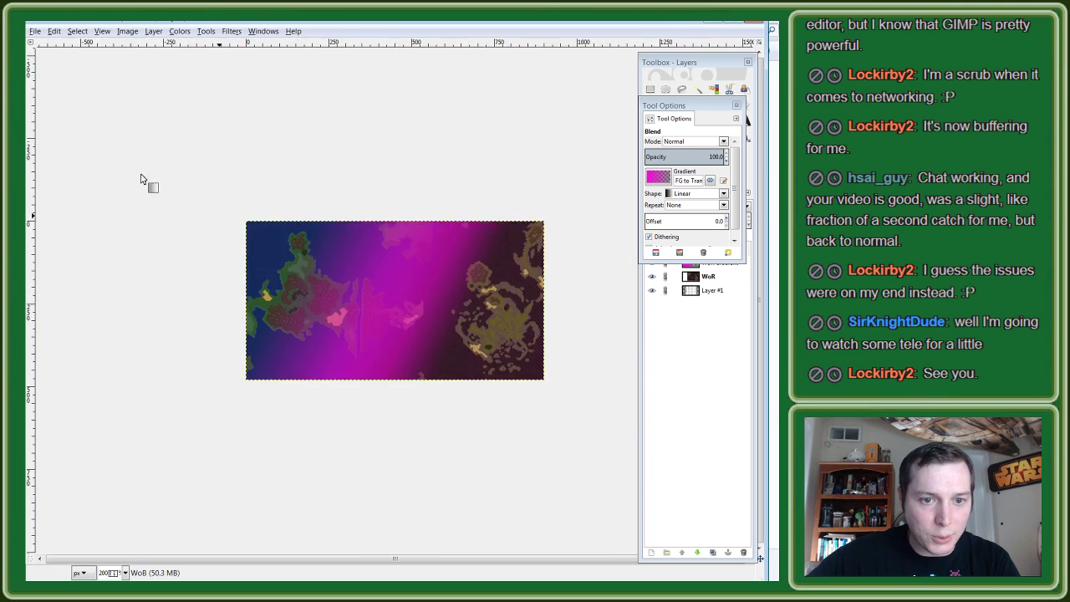
pyautogui.scroll(-1, 249, 239)
pyautogui.scroll(1, 319, 258)
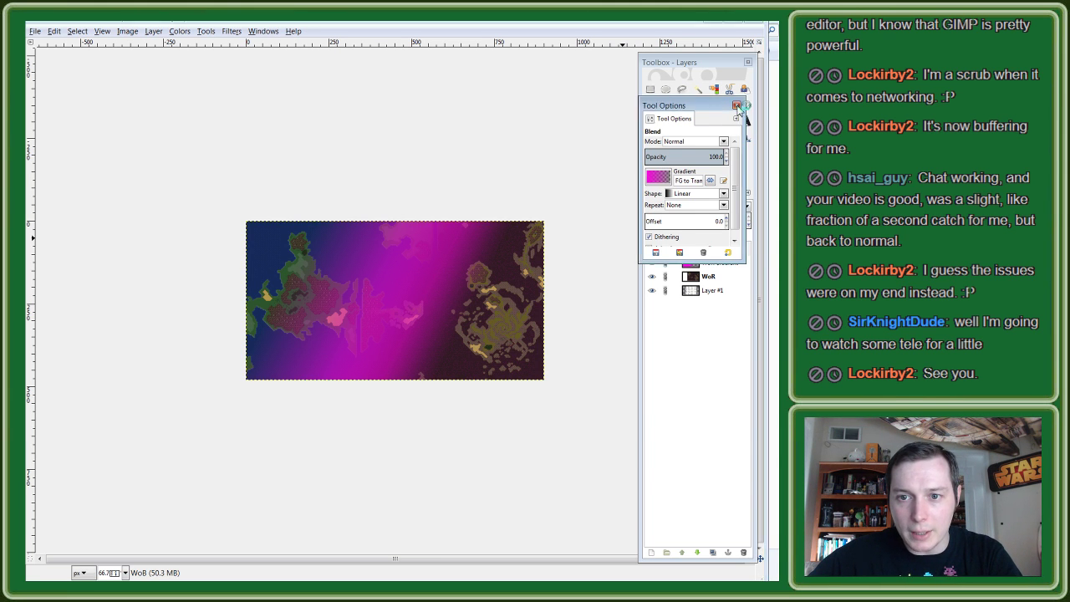
pyautogui.click(737, 106)
pyautogui.click(717, 264)
pyautogui.rightClick(716, 266)
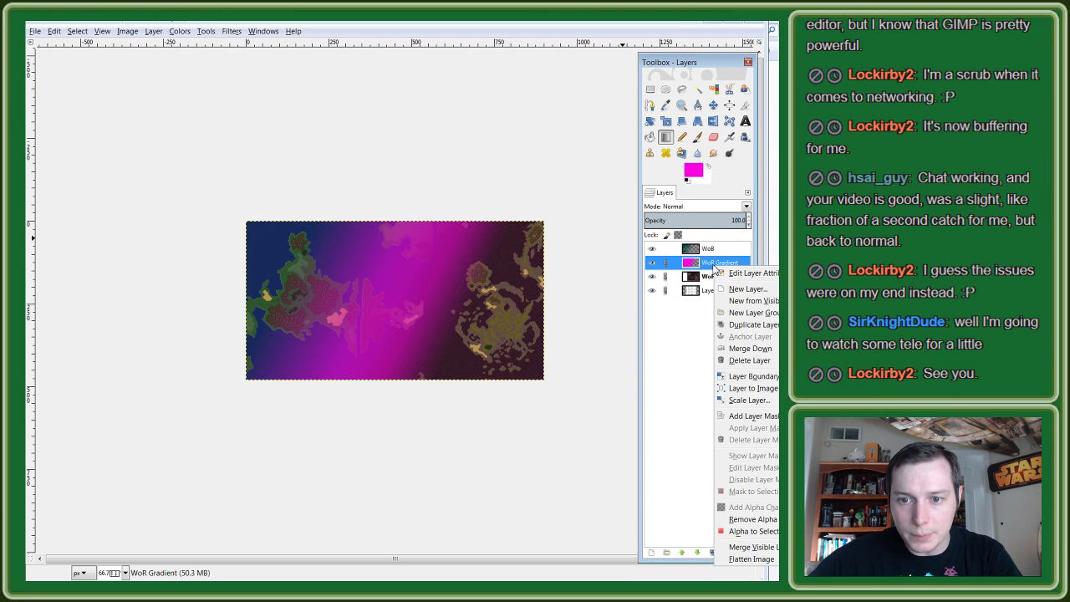
pyautogui.click(749, 347)
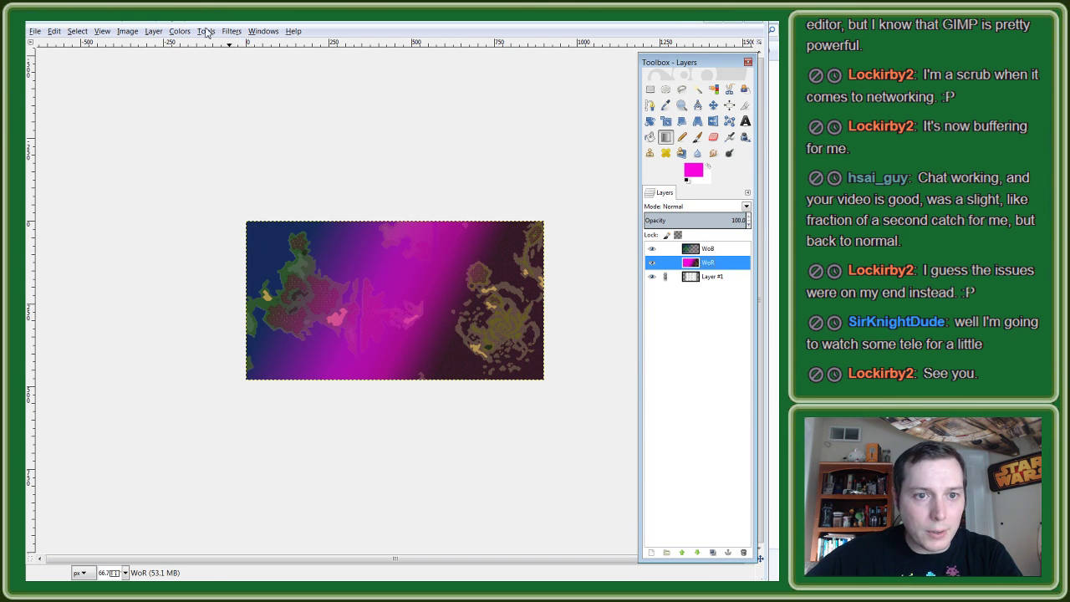
# Step: Apply Color to Alpha to WoR to make its magenta transparent
pyautogui.click(180, 31)
pyautogui.click(208, 236)
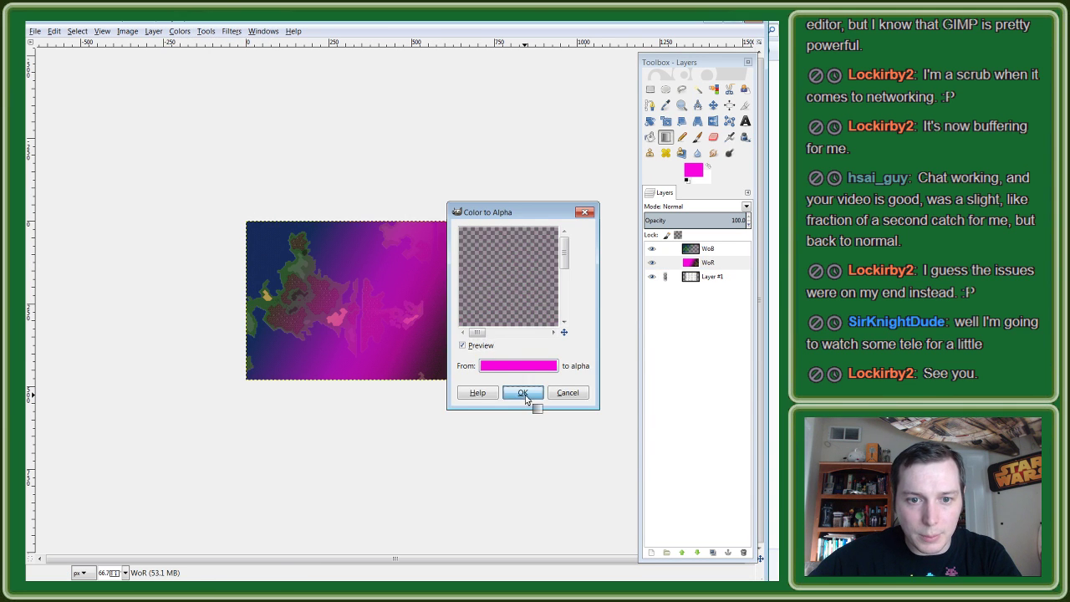
pyautogui.click(523, 393)
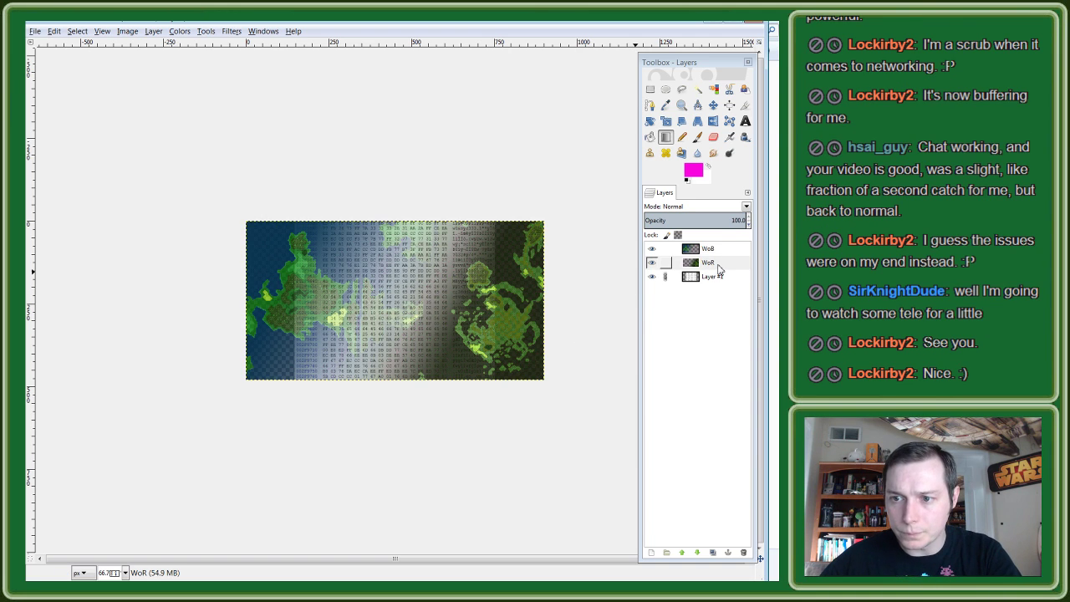
# Step: Add a new empty layer named Layer just above Layer #1, keeping default settings
pyautogui.click(706, 264)
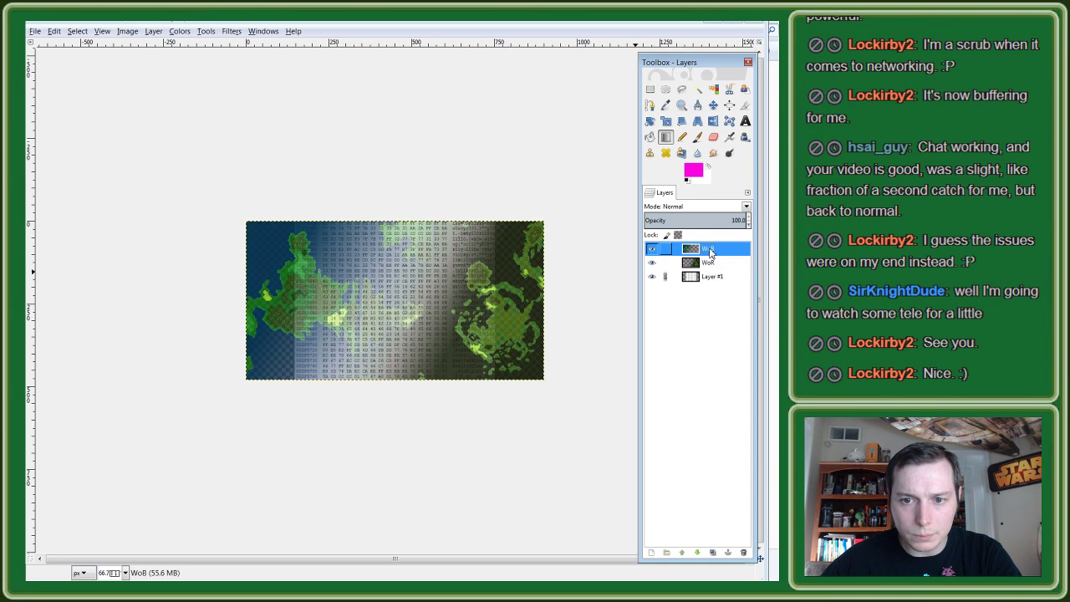
pyautogui.click(709, 262)
pyautogui.click(711, 253)
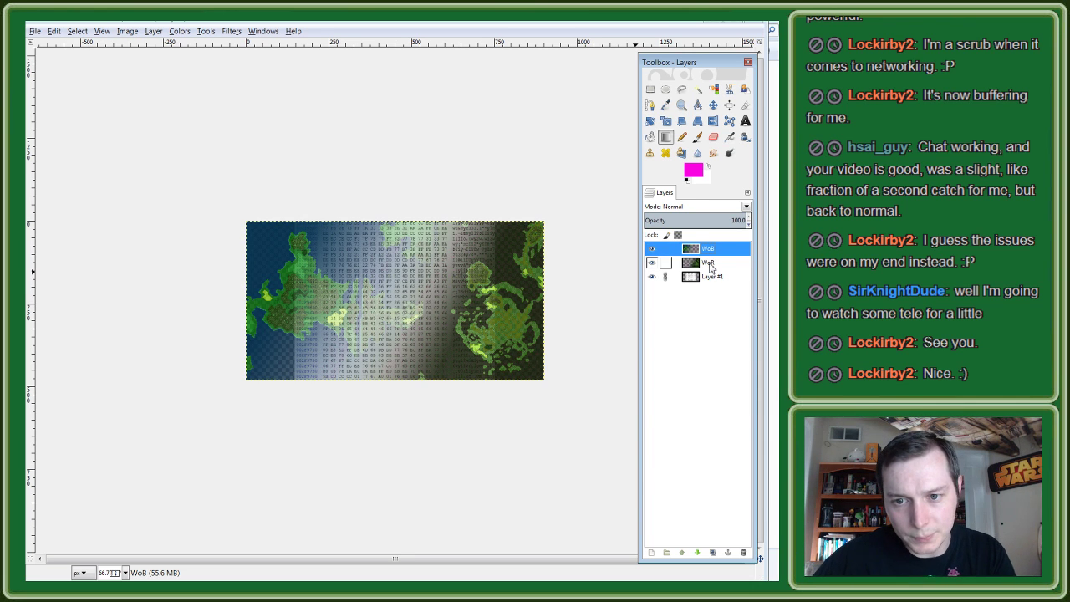
pyautogui.click(709, 264)
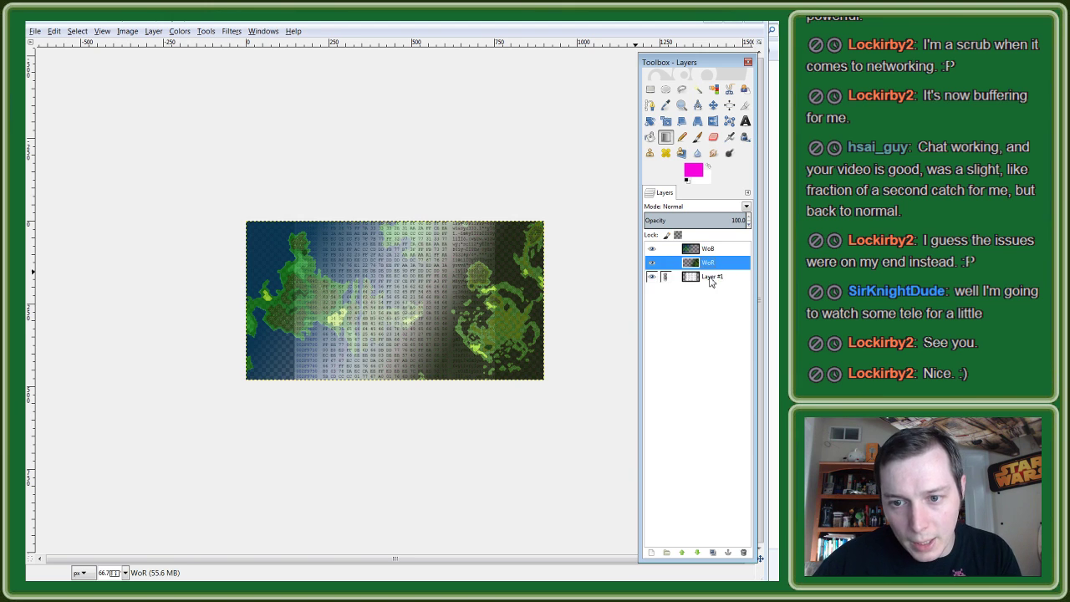
pyautogui.click(710, 280)
pyautogui.rightClick(709, 280)
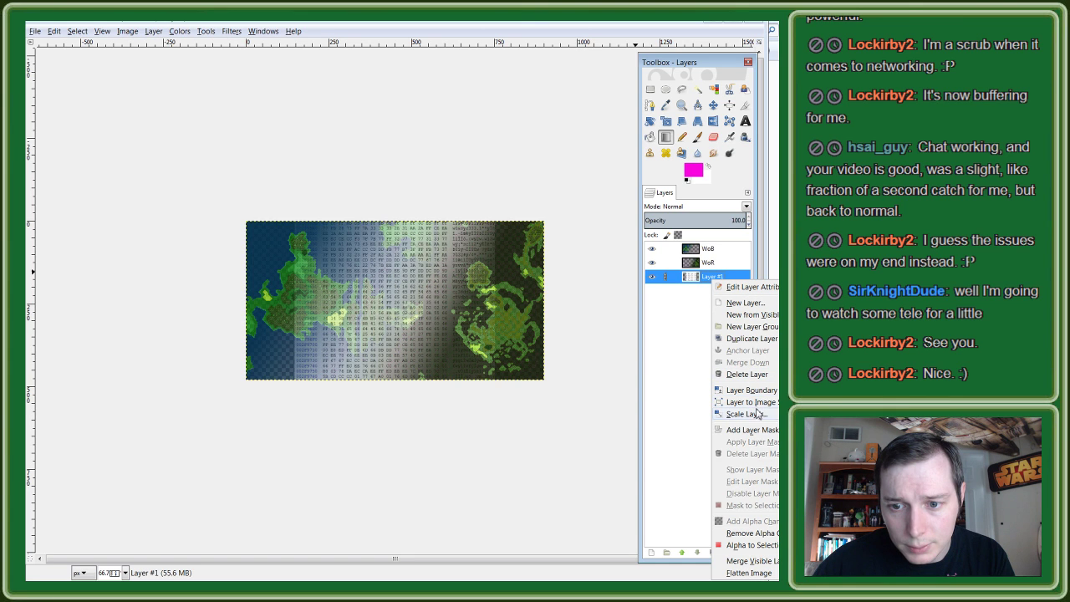
pyautogui.click(747, 303)
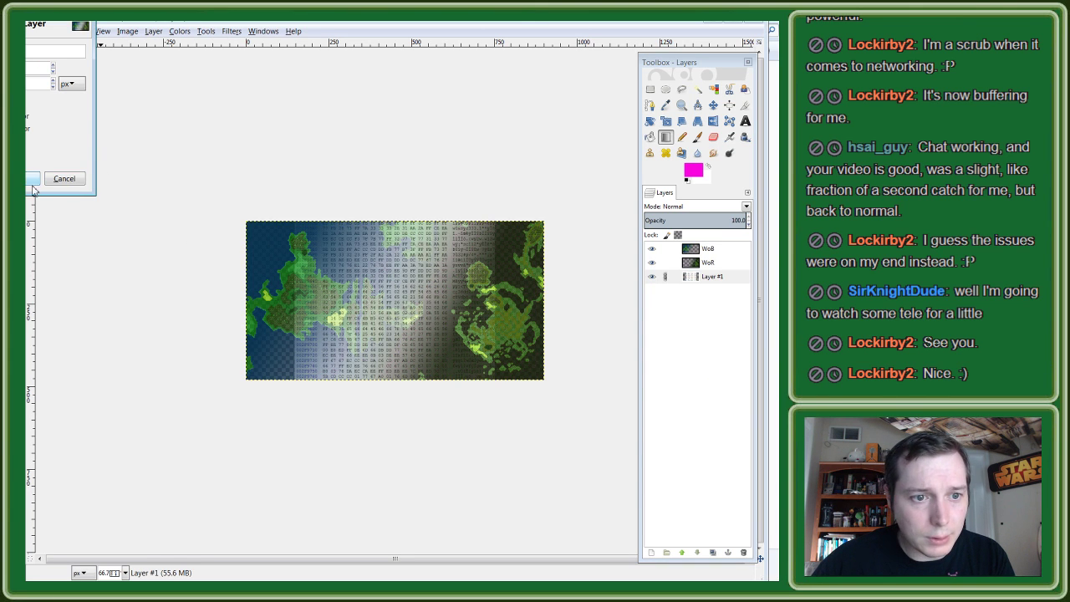
pyautogui.press('Return')
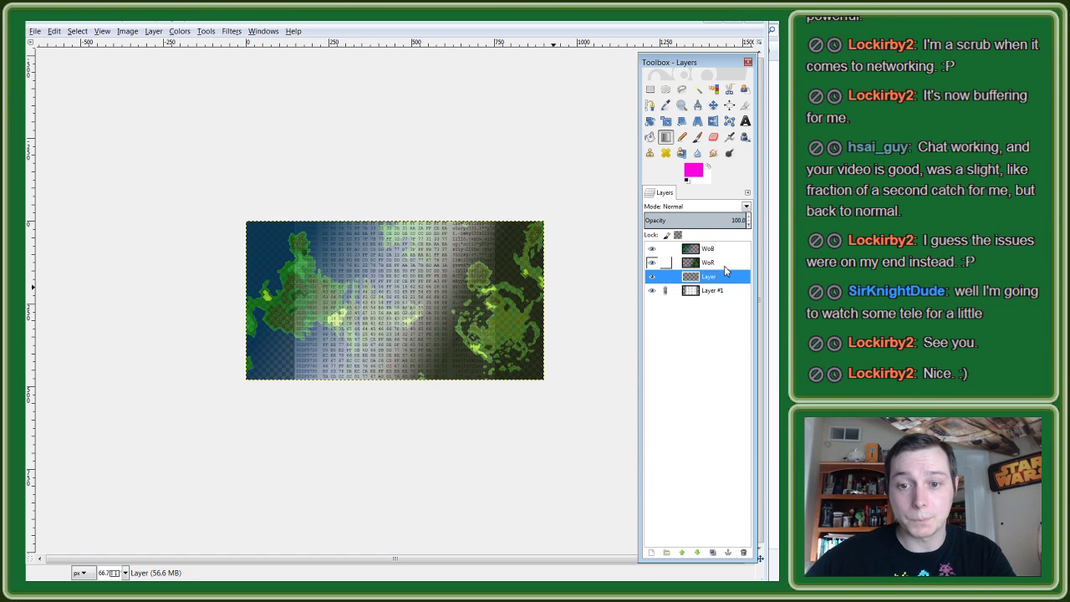
# Step: Try a red-to-dark gradient over the right side on the layer named Layer, then discard it
pyautogui.click(686, 175)
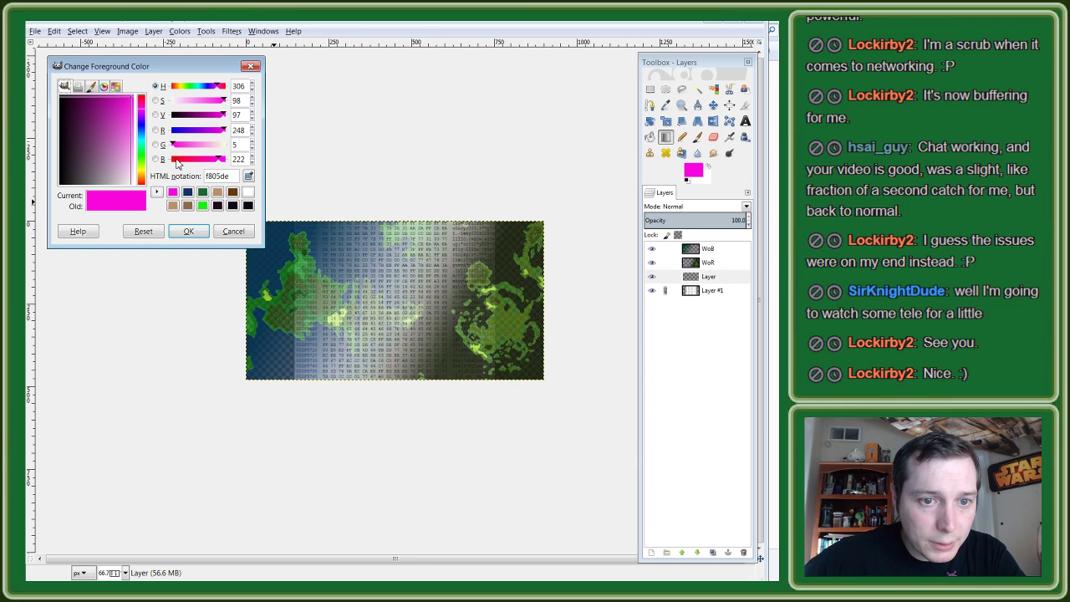
pyautogui.moveTo(176, 160); pyautogui.dragTo(174, 159)
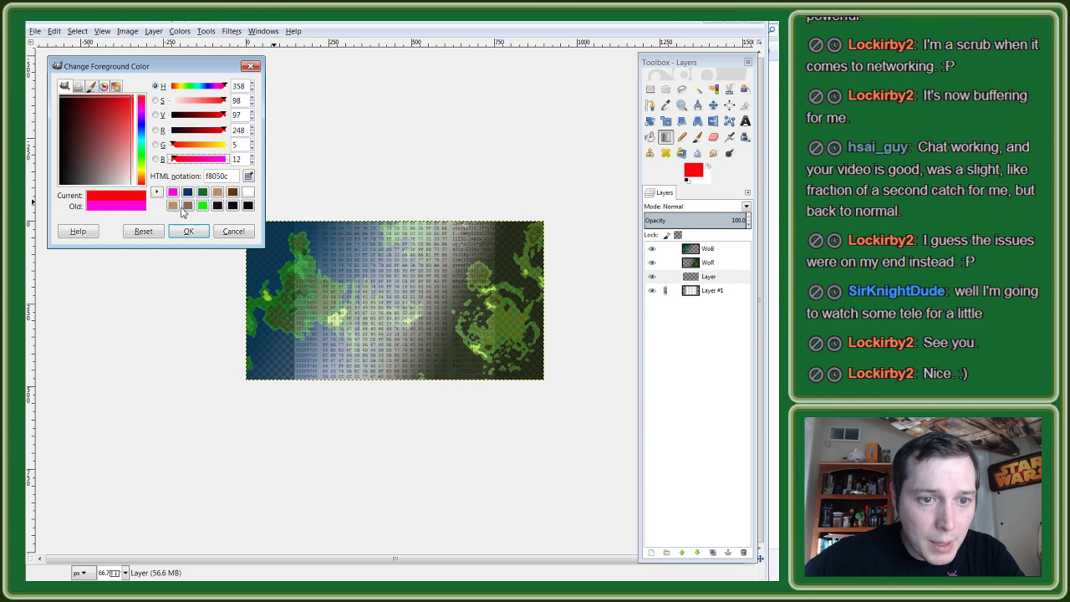
pyautogui.click(188, 231)
pyautogui.click(709, 279)
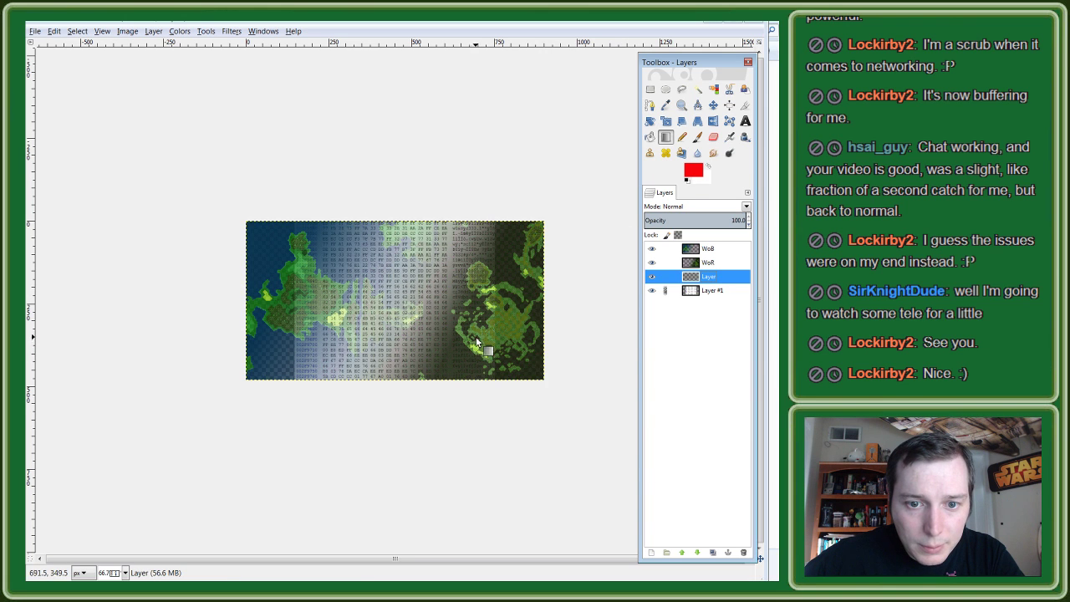
pyautogui.click(527, 358)
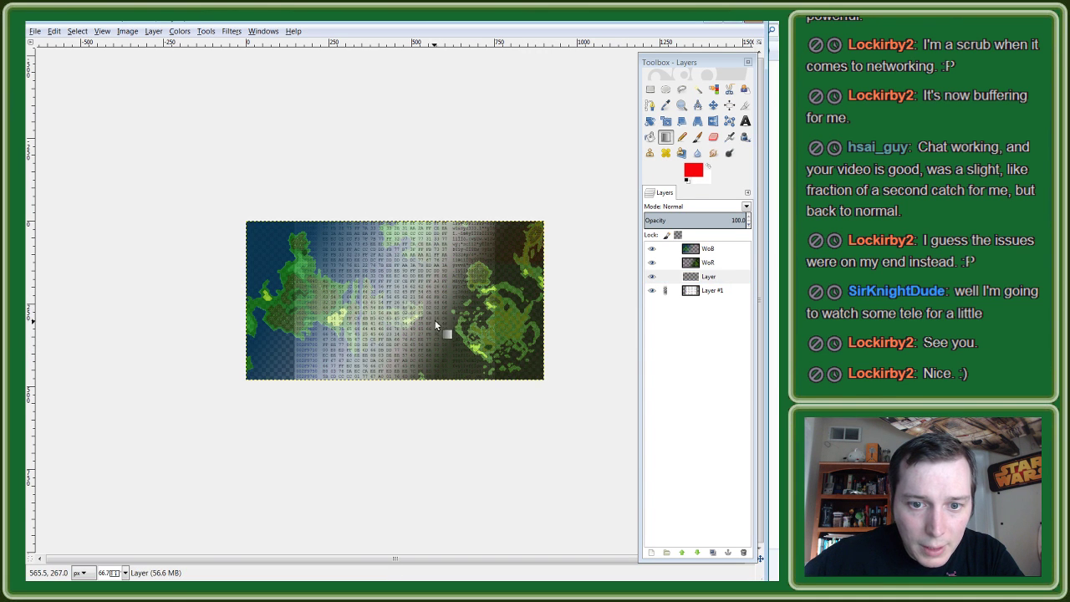
pyautogui.moveTo(440, 317); pyautogui.dragTo(461, 348)
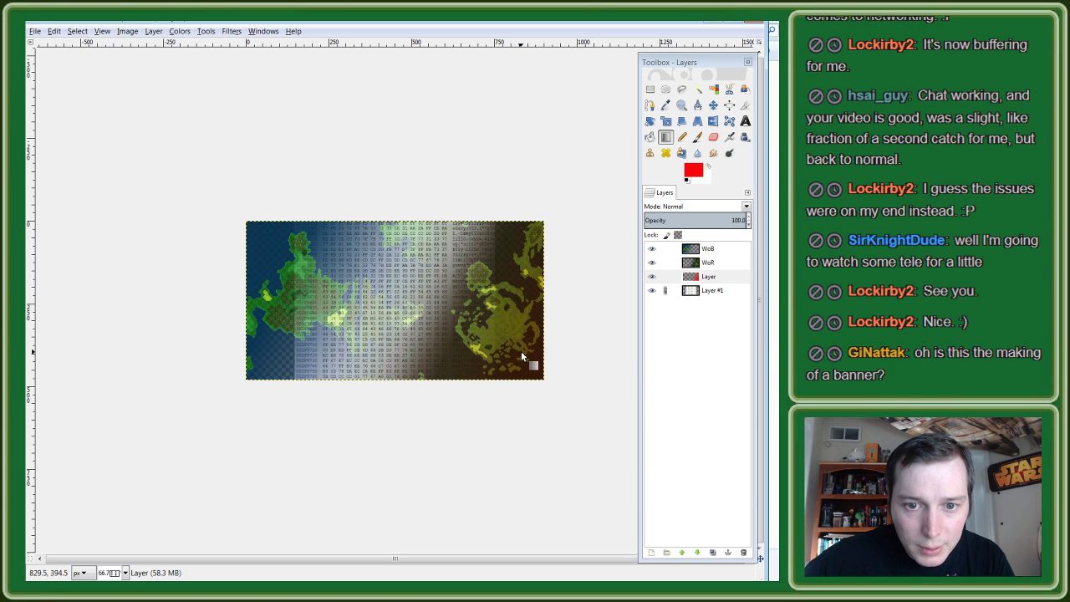
pyautogui.moveTo(389, 303); pyautogui.dragTo(464, 345)
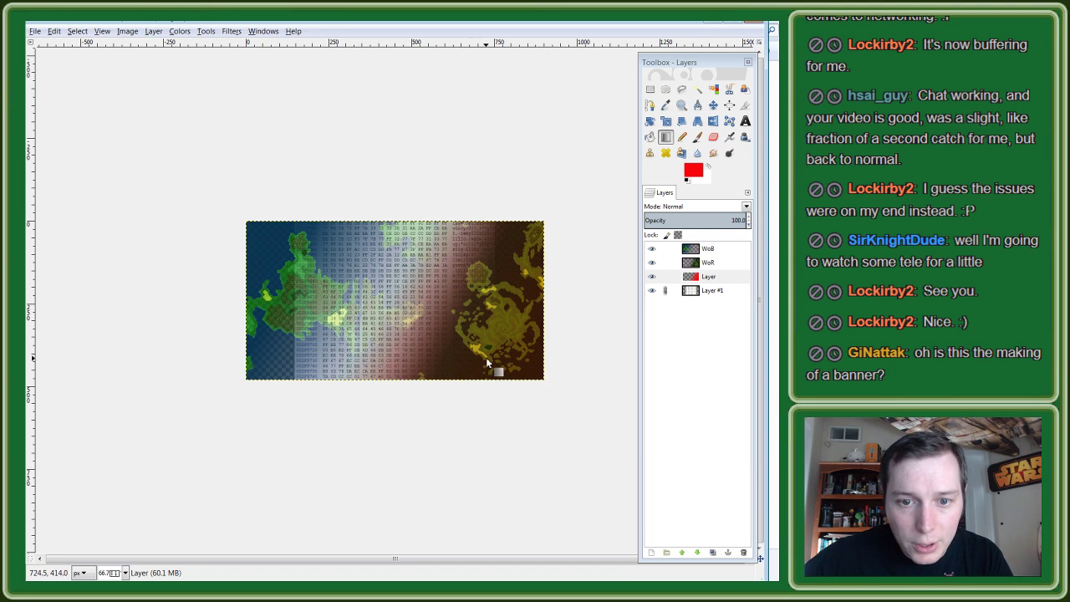
pyautogui.hotkey('ctrl', 'f')
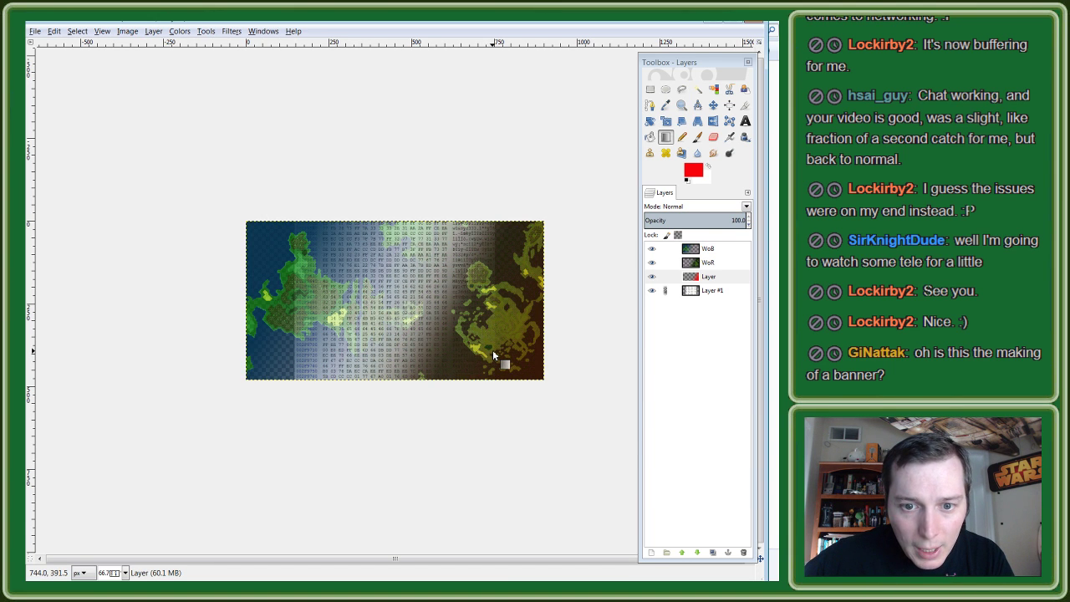
# Step: Switch the foreground to cyan and draw a teal gradient over the right side, redrawing its fade
pyautogui.click(692, 170)
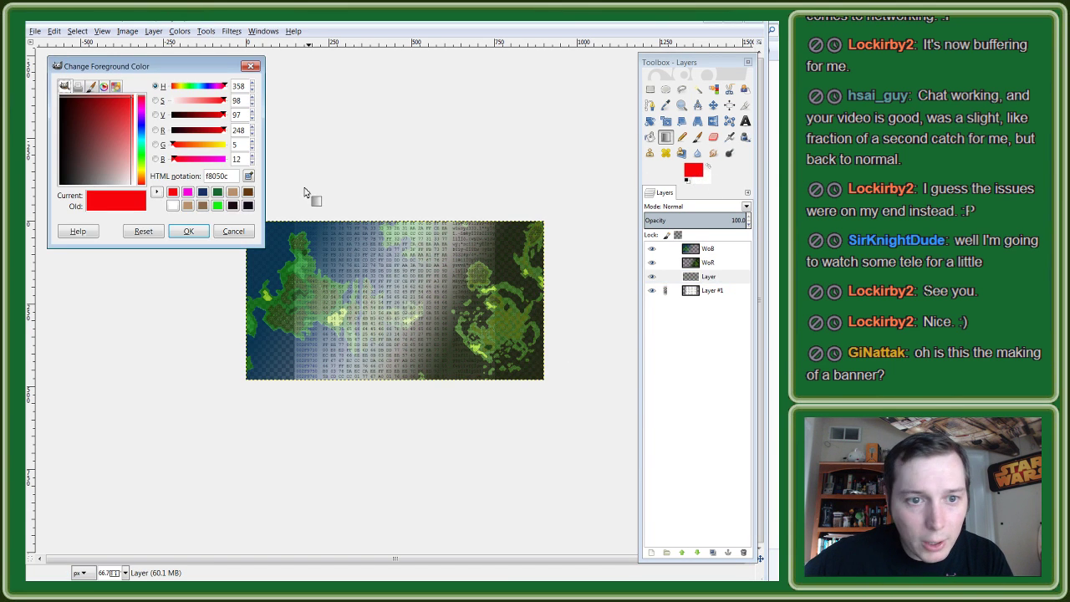
pyautogui.click(200, 86)
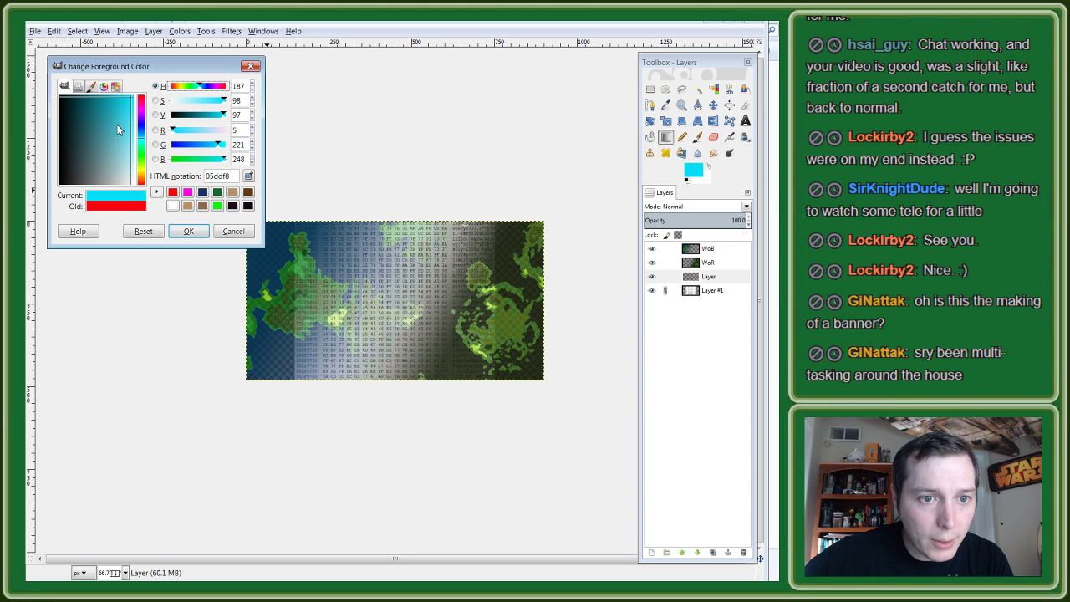
pyautogui.click(188, 230)
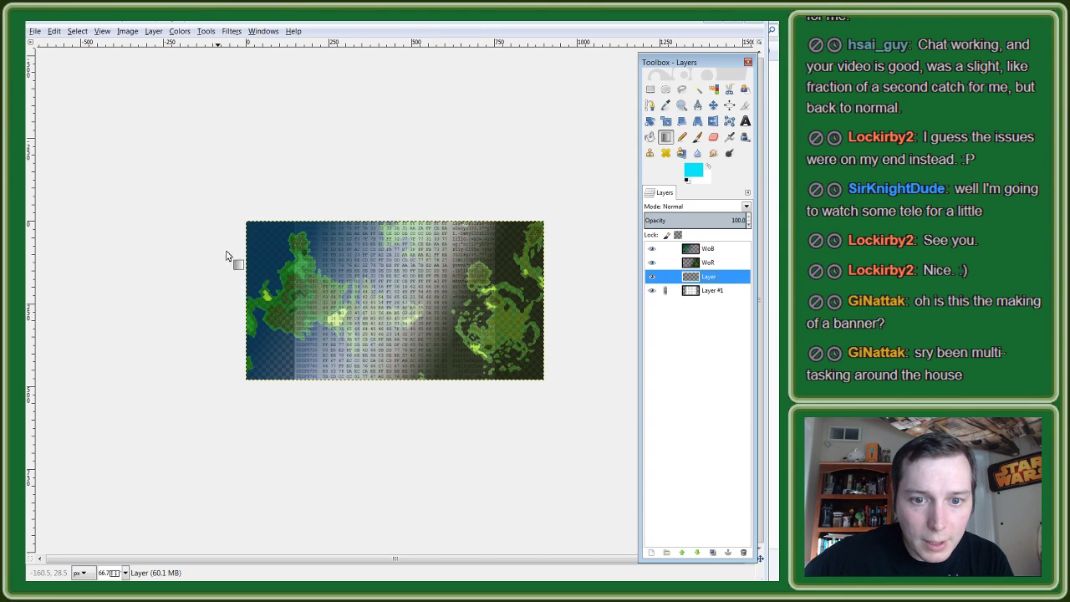
pyautogui.moveTo(521, 354); pyautogui.dragTo(413, 286)
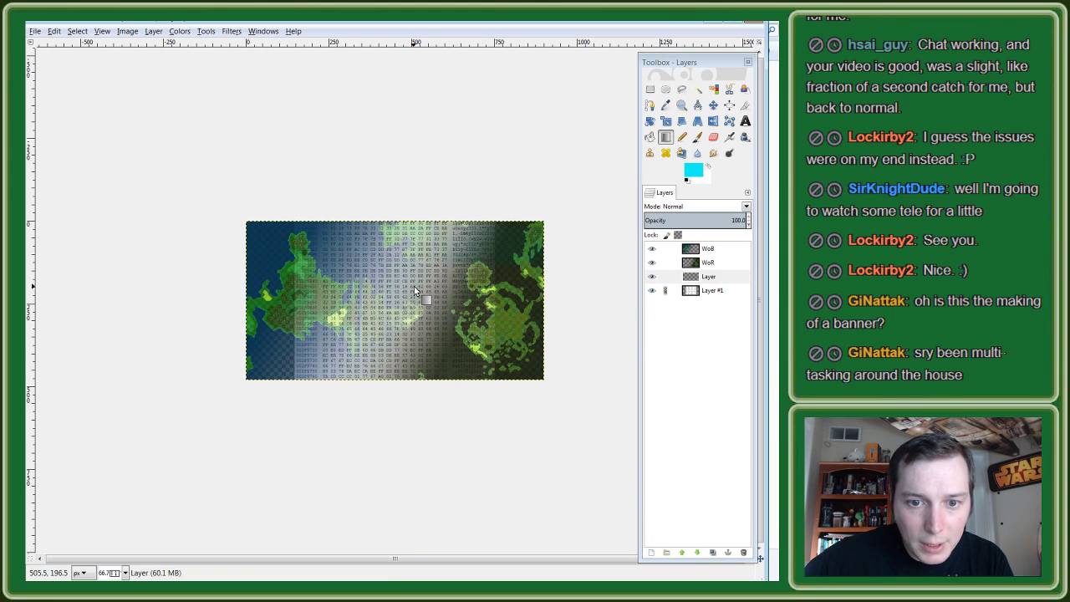
pyautogui.moveTo(483, 322); pyautogui.dragTo(404, 263)
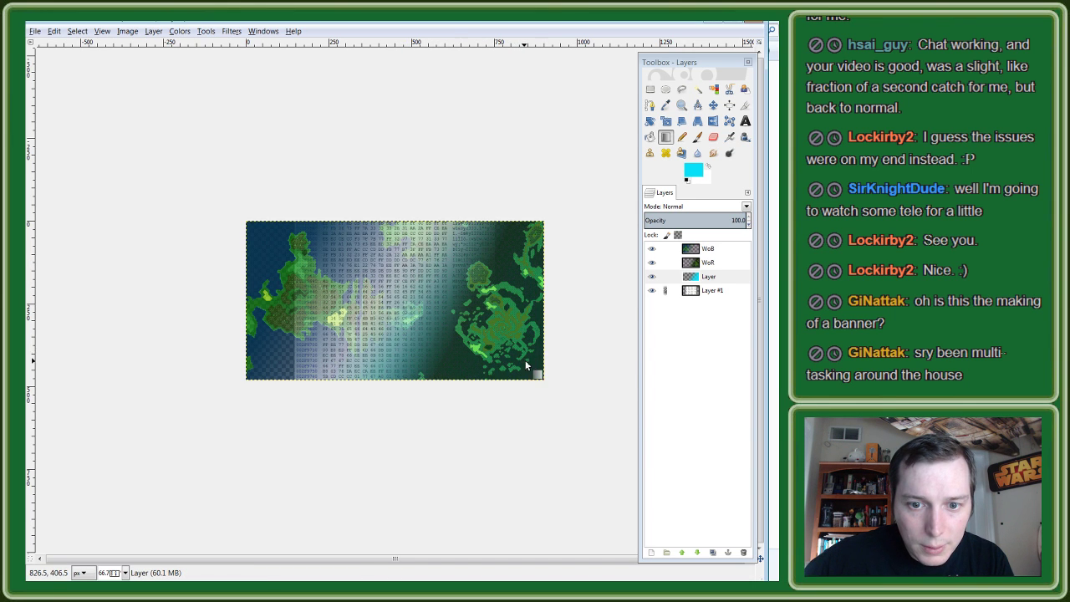
pyautogui.moveTo(528, 356); pyautogui.dragTo(462, 319)
pyautogui.moveTo(405, 288); pyautogui.dragTo(404, 293)
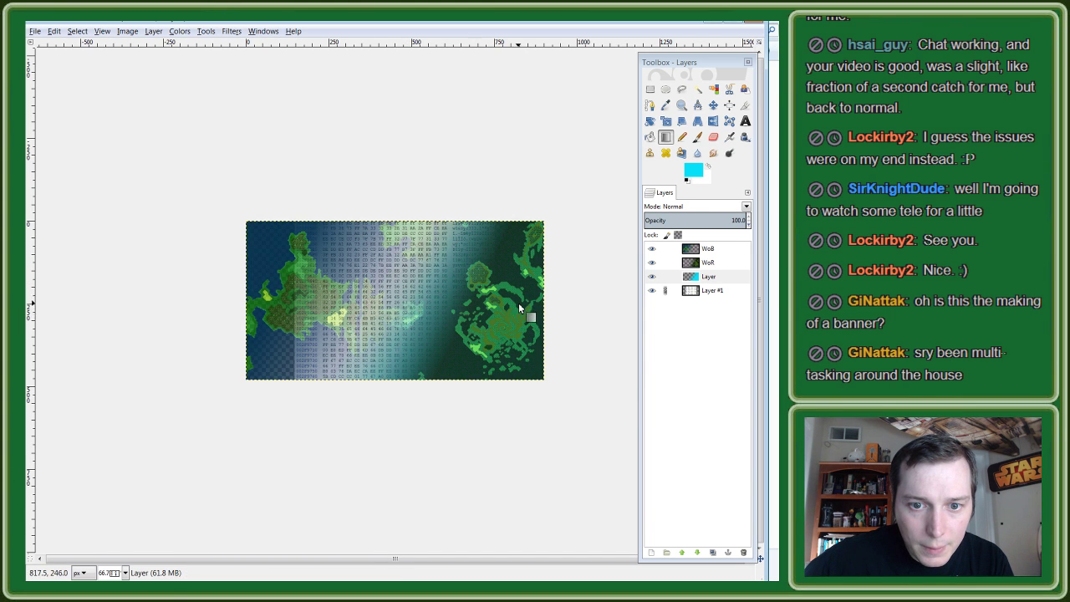
pyautogui.moveTo(518, 308); pyautogui.dragTo(390, 303)
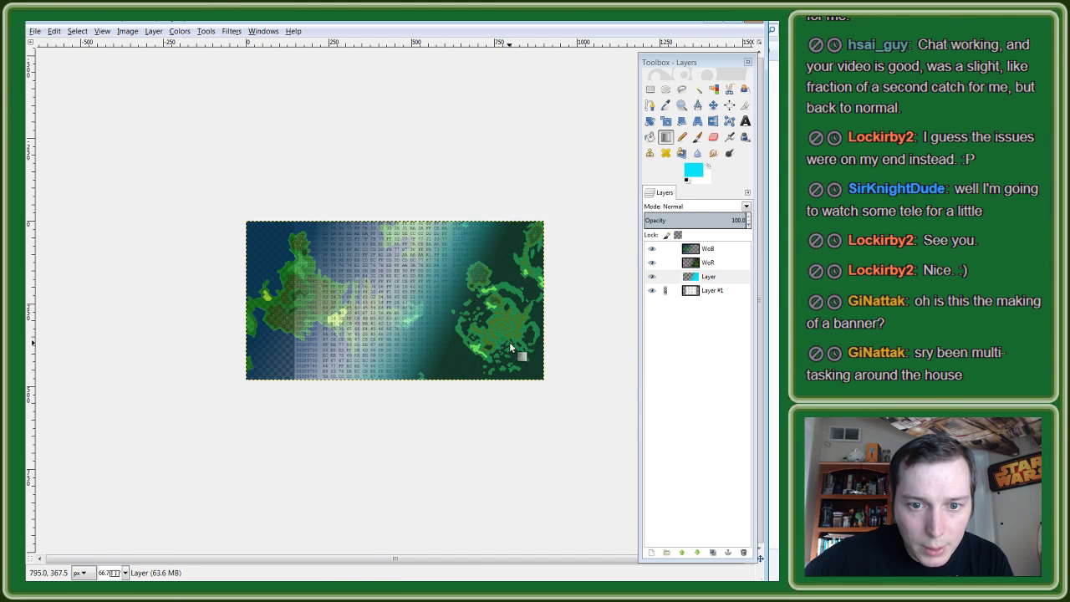
pyautogui.click(390, 307)
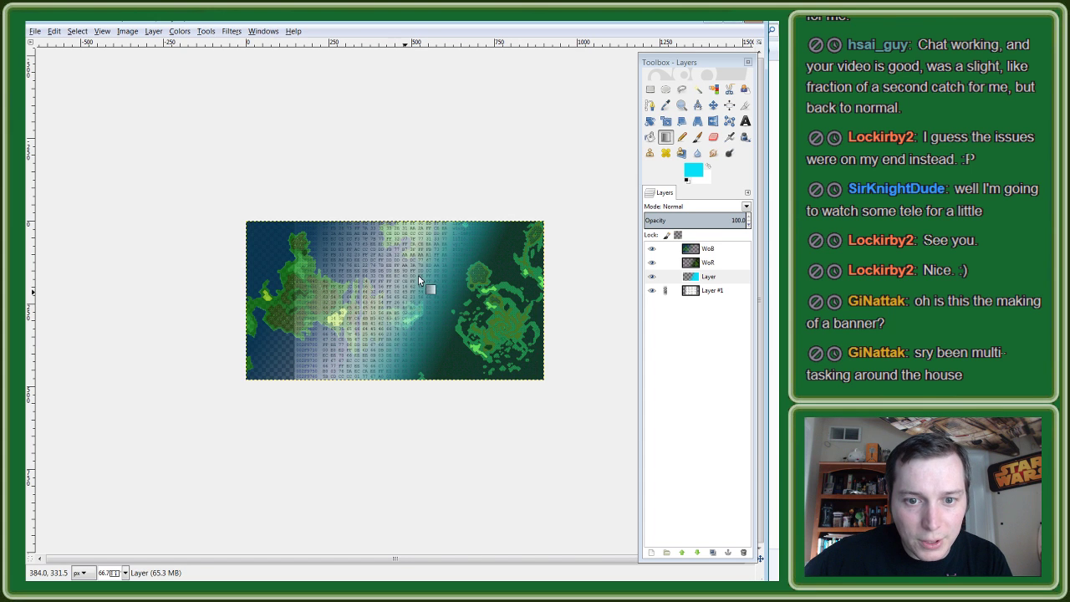
# Step: Remove the layer named Layer and darken Layer #1's right side with a gradient
pyautogui.hotkey('ctrl', 'z')
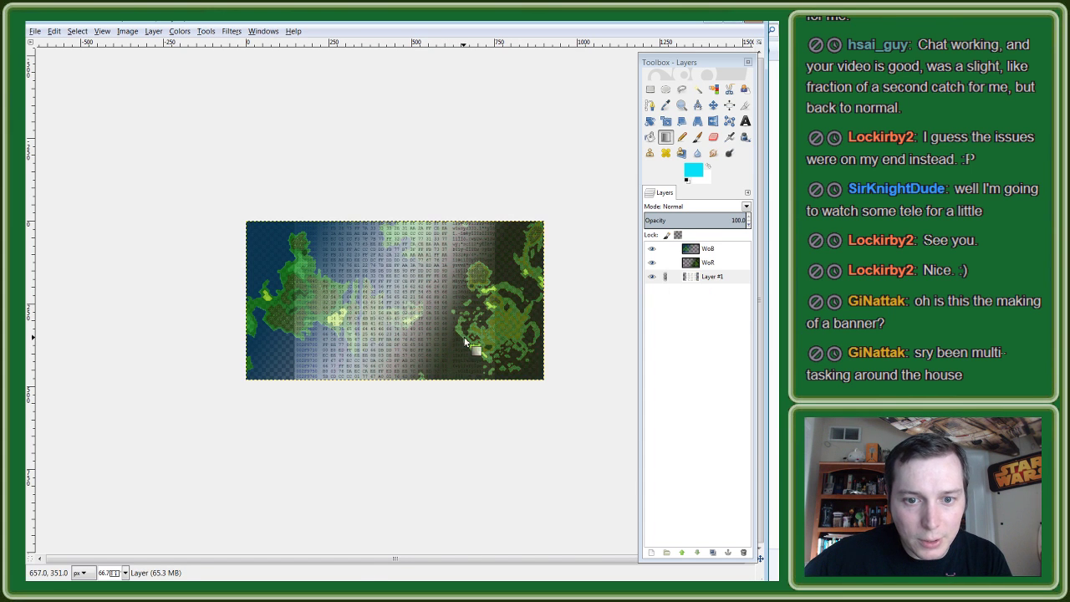
pyautogui.moveTo(529, 364); pyautogui.dragTo(398, 281)
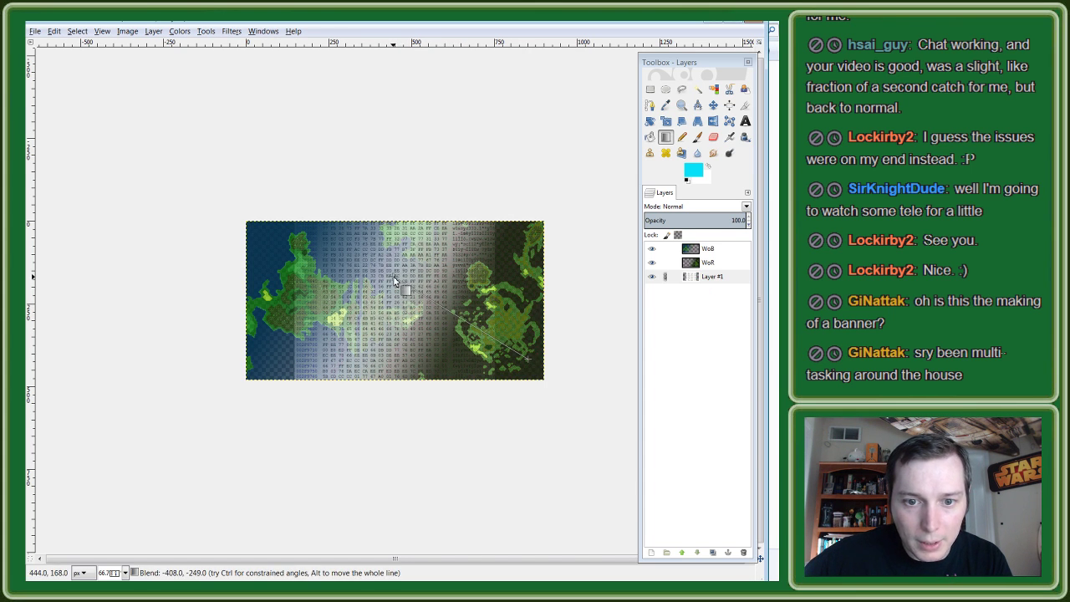
pyautogui.moveTo(394, 278)
pyautogui.mouseDown()
pyautogui.moveTo(443, 352)
pyautogui.moveTo(408, 298)
pyautogui.mouseUp()
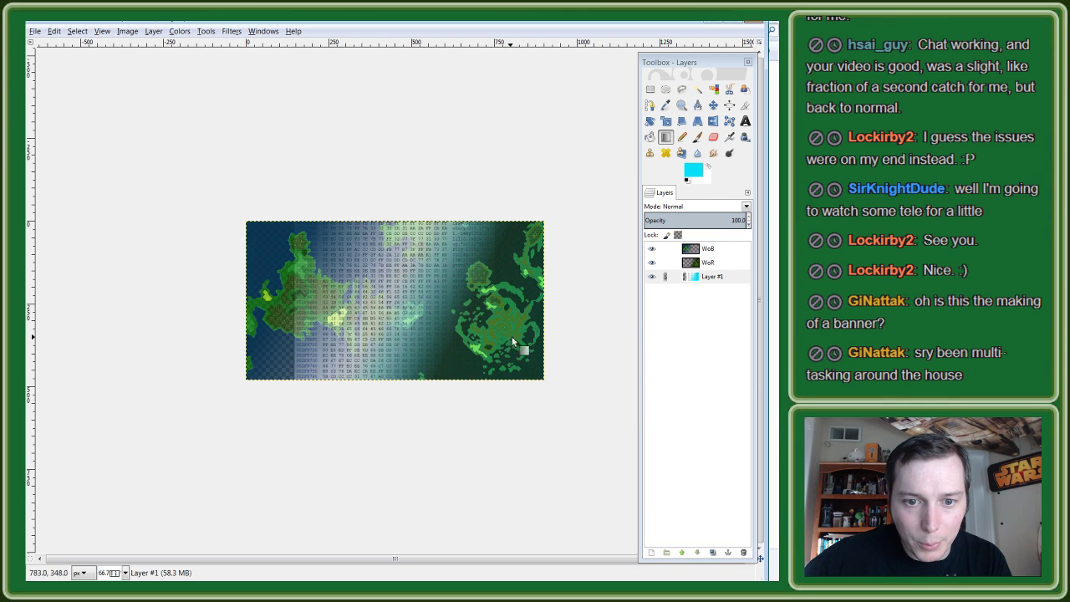
# Step: Compare a red gradient on Layer #1's right side, then undo it to restore the teal fade
pyautogui.click(728, 278)
pyautogui.click(695, 172)
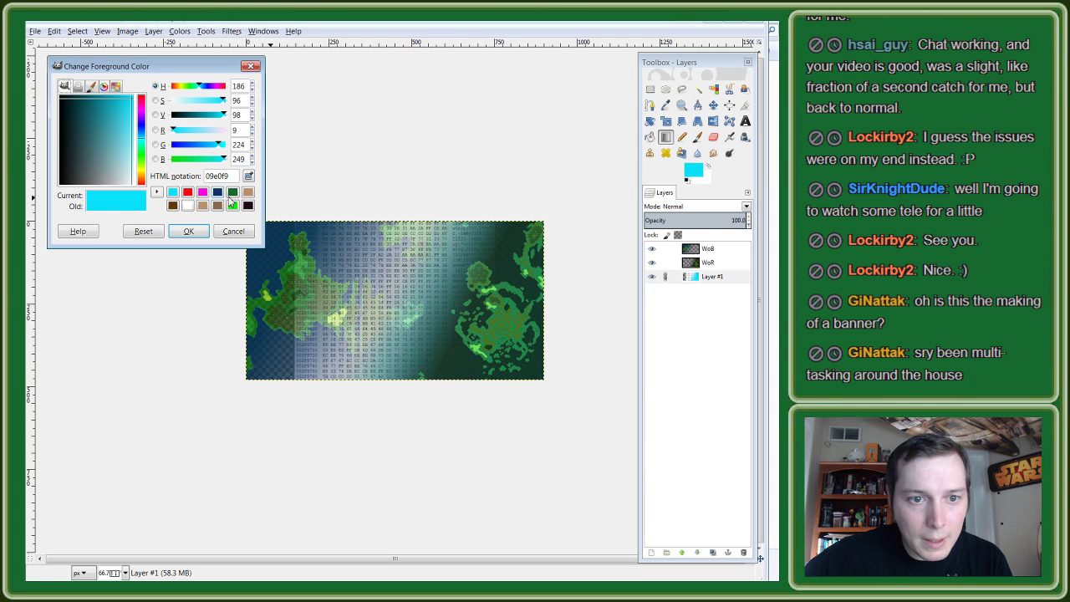
pyautogui.click(187, 192)
pyautogui.click(190, 232)
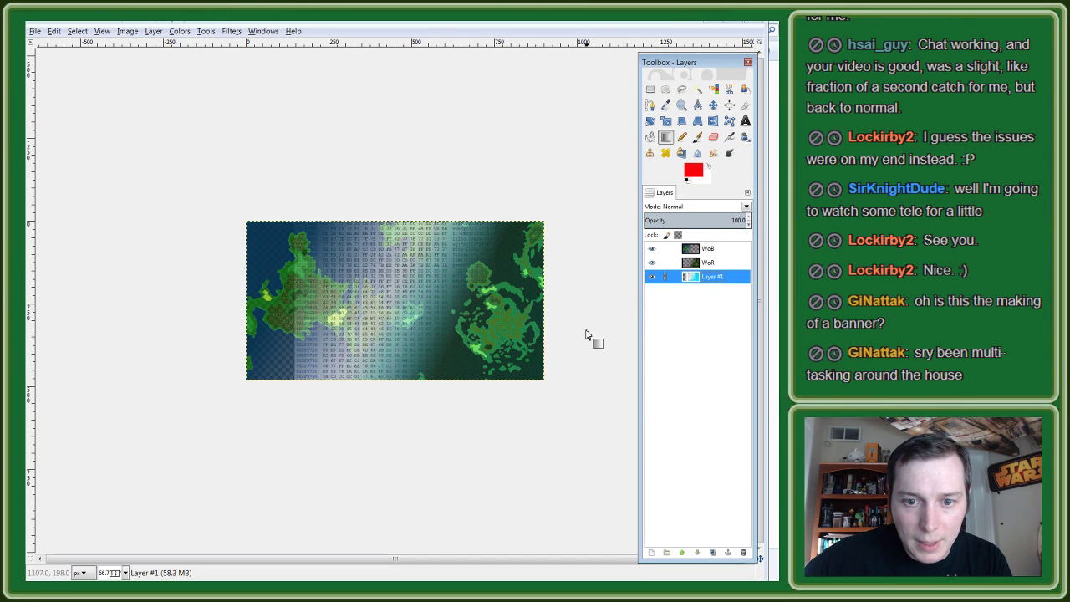
pyautogui.moveTo(530, 363)
pyautogui.mouseDown()
pyautogui.moveTo(468, 320)
pyautogui.moveTo(523, 310)
pyautogui.moveTo(441, 294)
pyautogui.mouseUp()
pyautogui.hotkey('ctrl', 'z')
pyautogui.hotkey('ctrl', 'y')
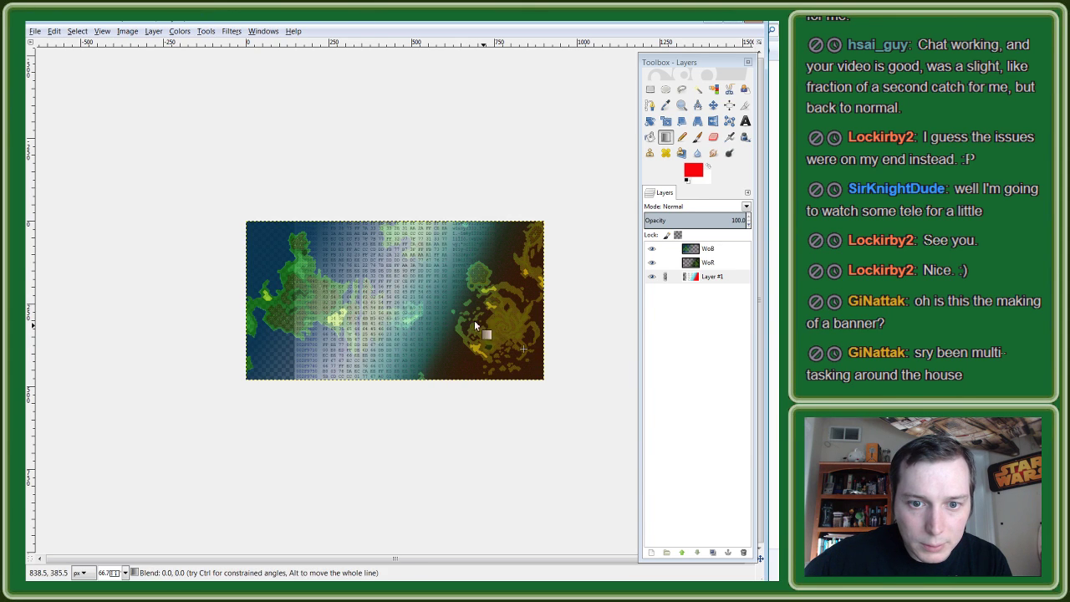
pyautogui.scroll(1, 493, 328)
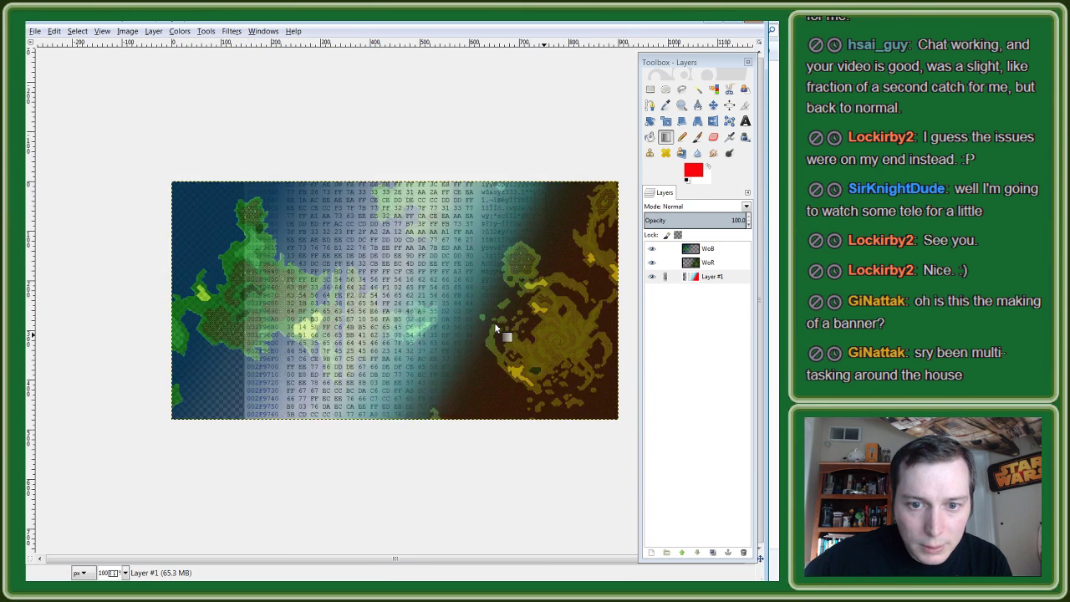
pyautogui.scroll(1, 494, 328)
pyautogui.scroll(-1, 494, 327)
pyautogui.scroll(-1, 494, 328)
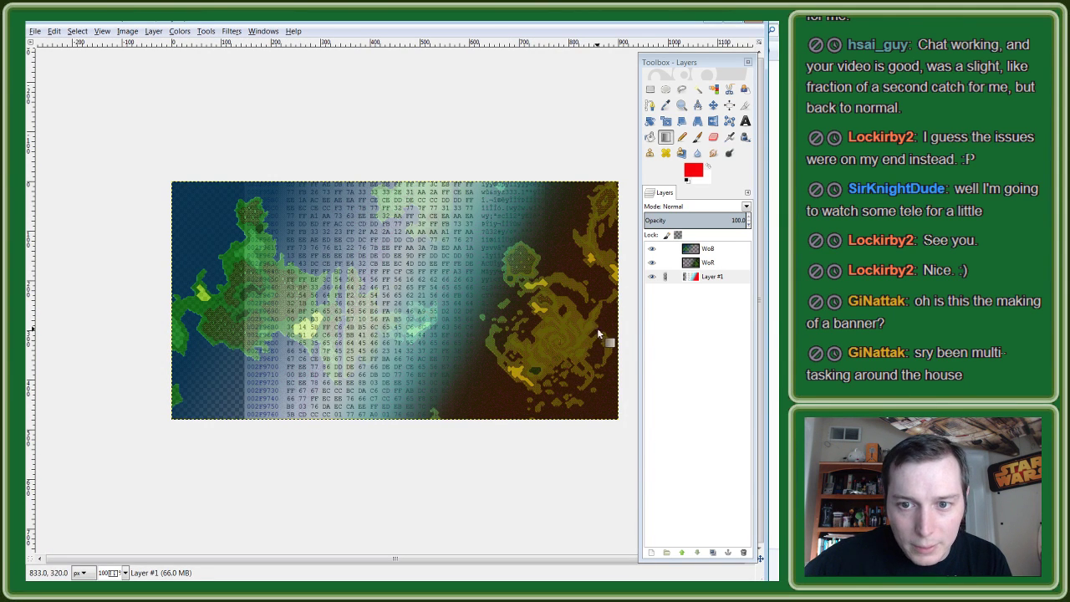
pyautogui.hotkey('ctrl', 'z')
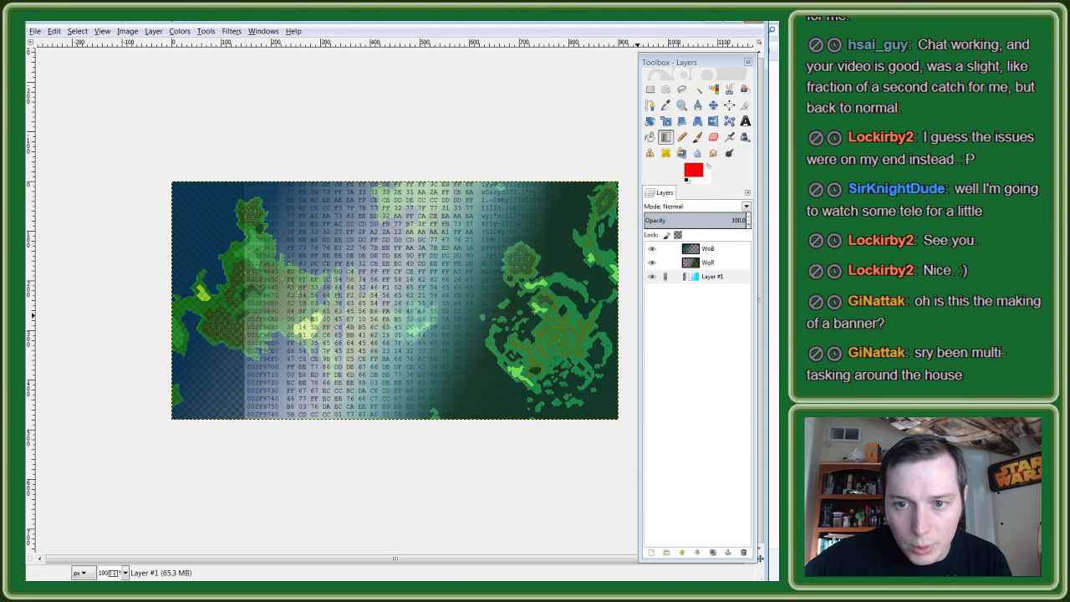
pyautogui.click(695, 173)
# Step: Set the foreground to magenta and try a magenta gradient over the right side, then undo it
pyautogui.click(208, 206)
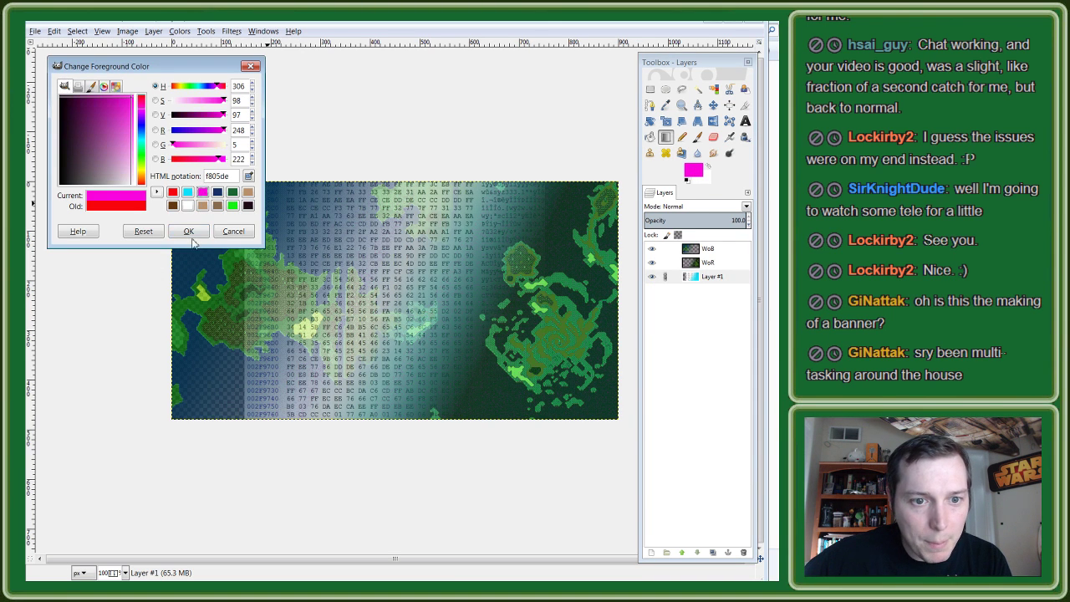
pyautogui.click(196, 240)
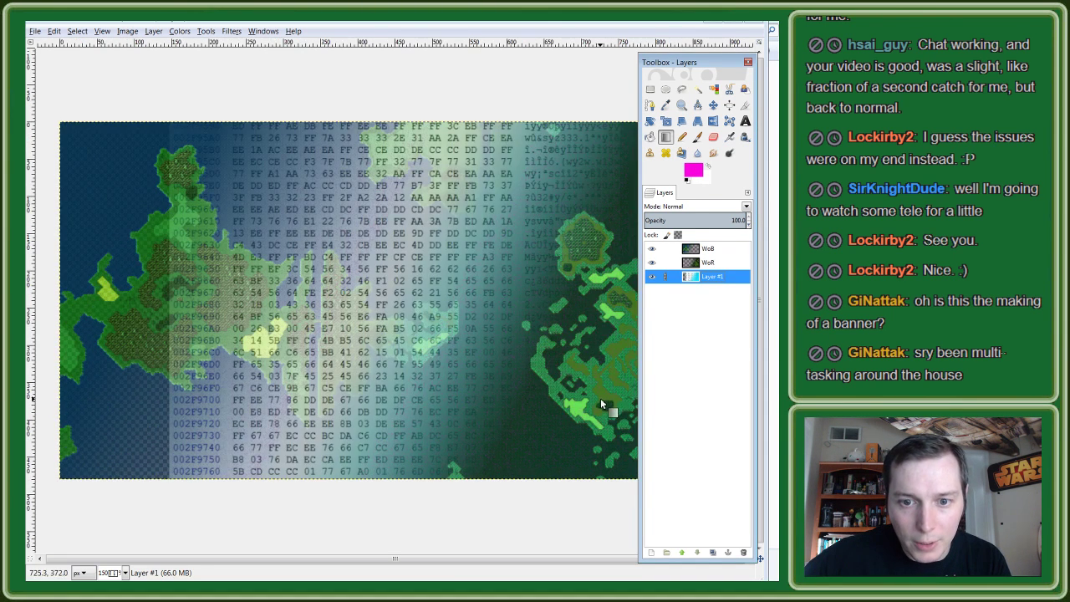
pyautogui.hotkey('ctrl', 'y')
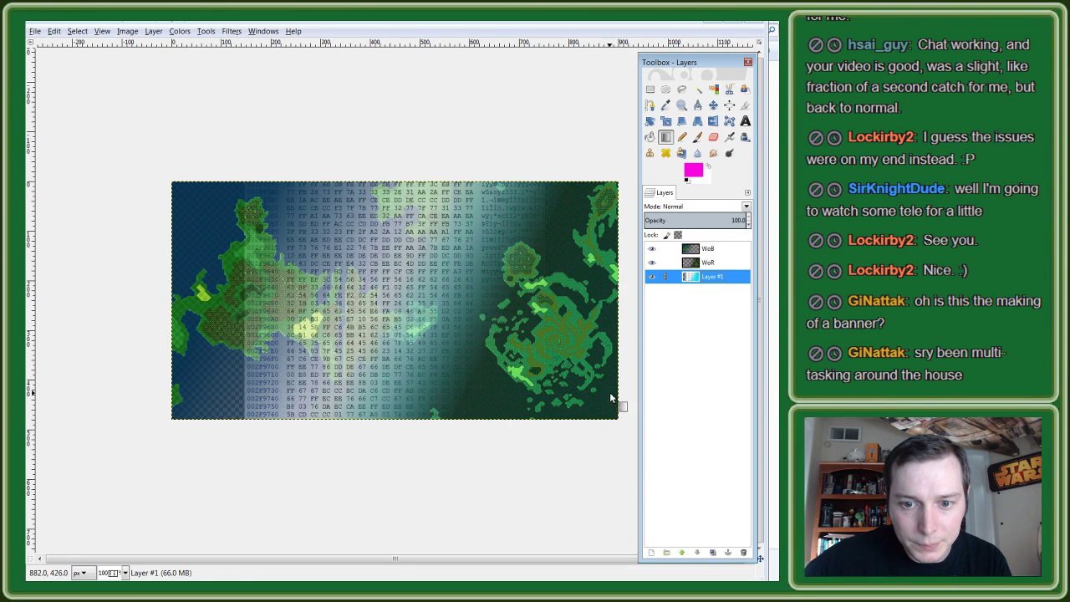
pyautogui.moveTo(610, 398); pyautogui.dragTo(465, 309)
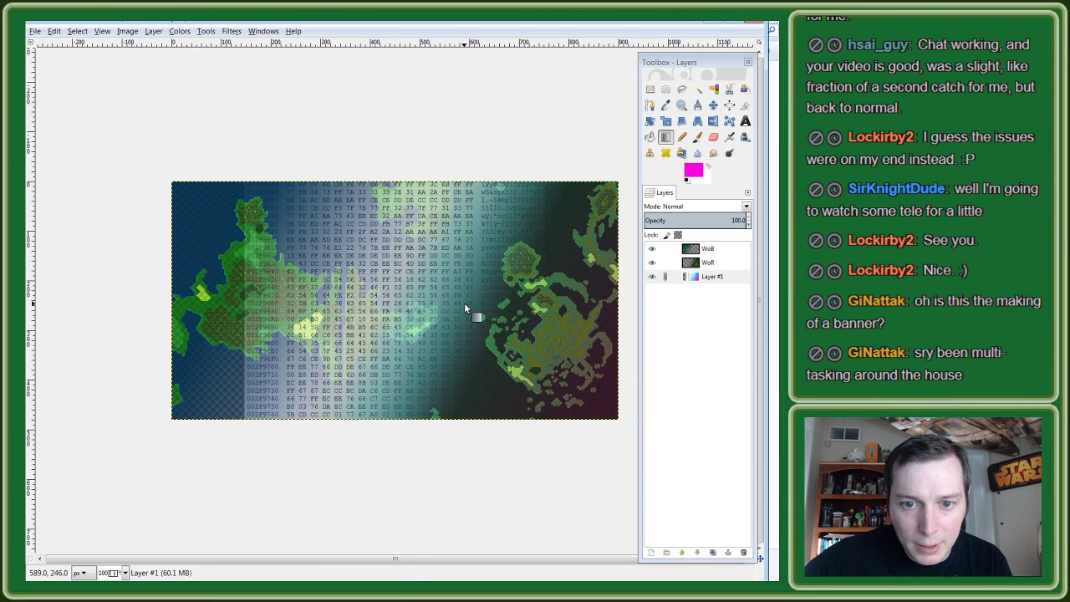
pyautogui.moveTo(539, 292); pyautogui.dragTo(503, 278)
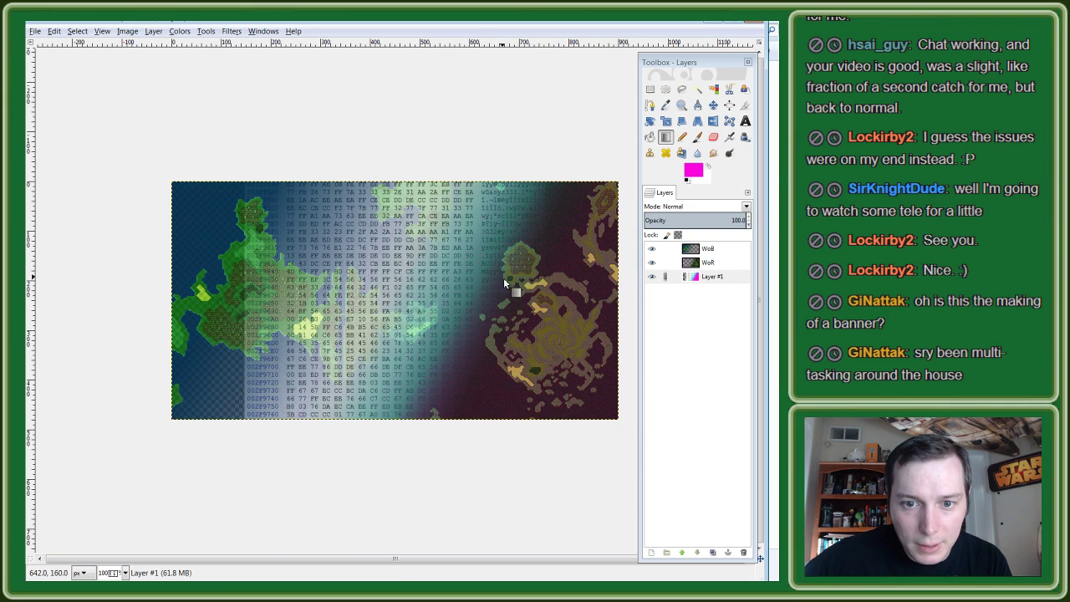
pyautogui.hotkey('ctrl', 'z')
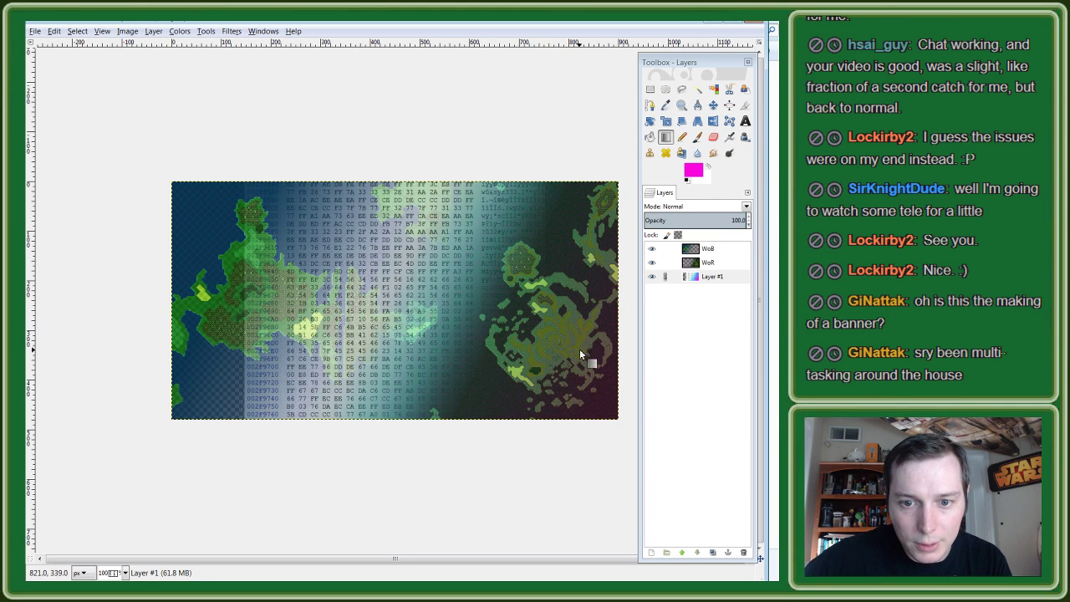
# Step: Try another magenta gradient across the right side and undo it
pyautogui.moveTo(608, 384); pyautogui.dragTo(439, 286)
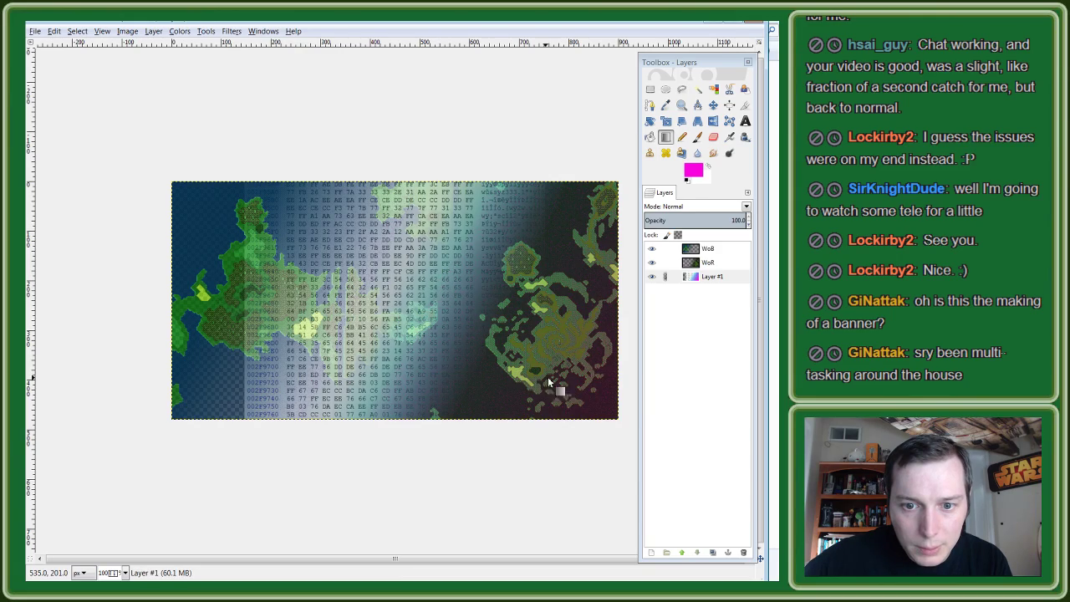
pyautogui.scroll(2, 554, 321)
pyautogui.scroll(2, 554, 321)
pyautogui.scroll(-4, 554, 321)
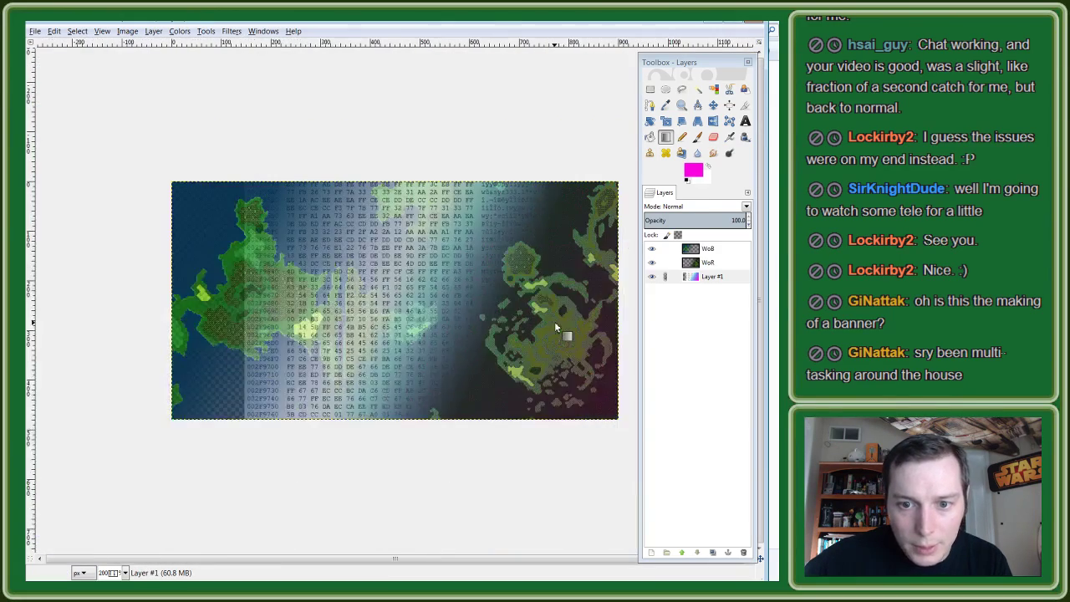
pyautogui.scroll(2, 578, 320)
pyautogui.scroll(-2, 585, 316)
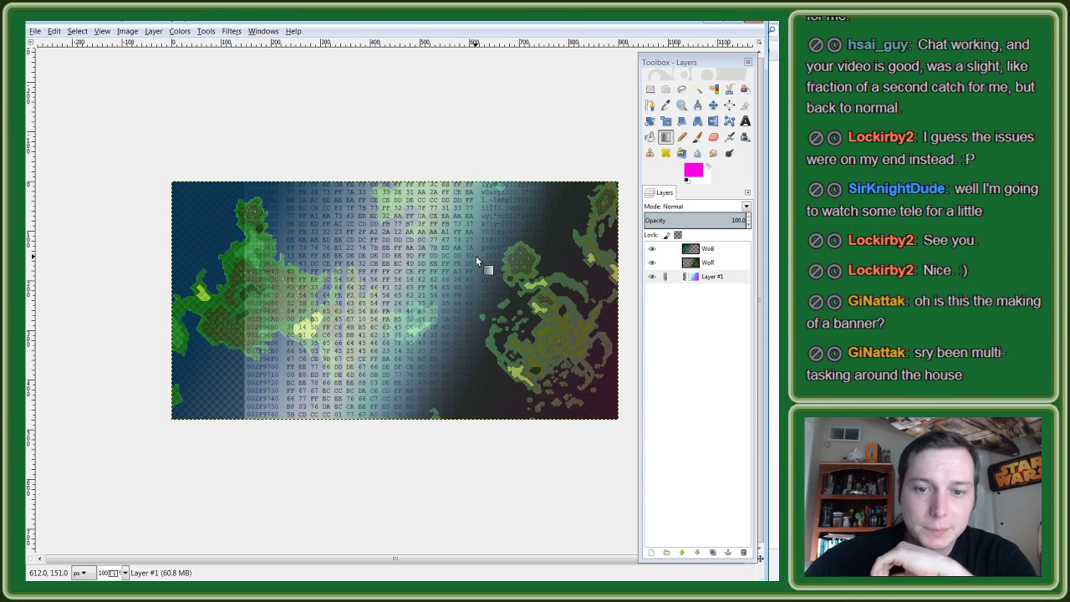
pyautogui.moveTo(482, 285)
pyautogui.mouseDown()
pyautogui.moveTo(515, 380)
pyautogui.moveTo(564, 351)
pyautogui.moveTo(368, 271)
pyautogui.mouseUp()
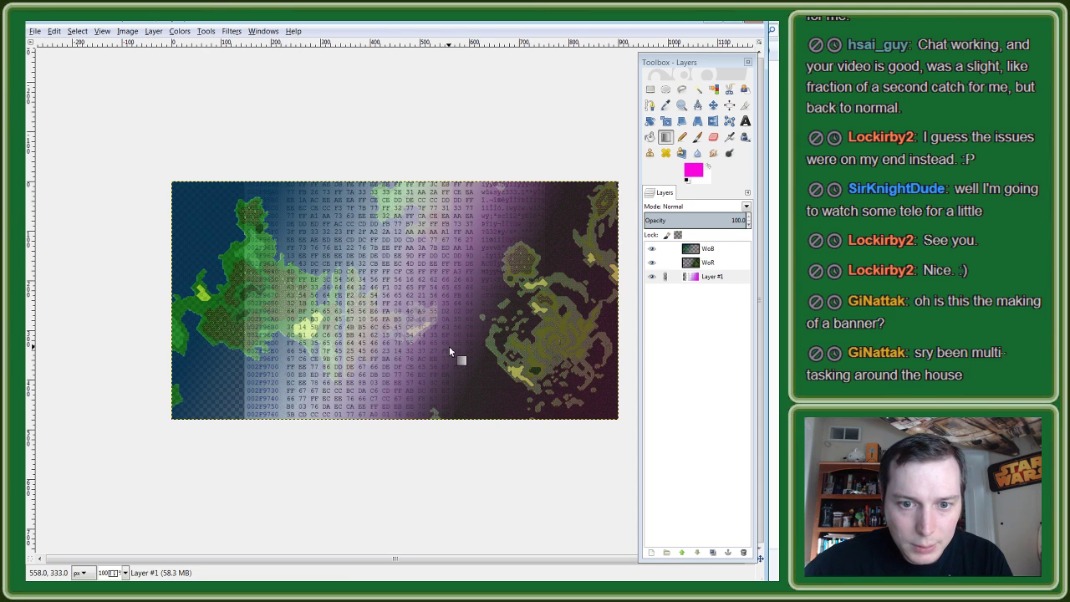
pyautogui.hotkey('ctrl', 'z')
# Step: Set the foreground to cyan and draw a cyan gradient over the WoR map layer
pyautogui.click(692, 170)
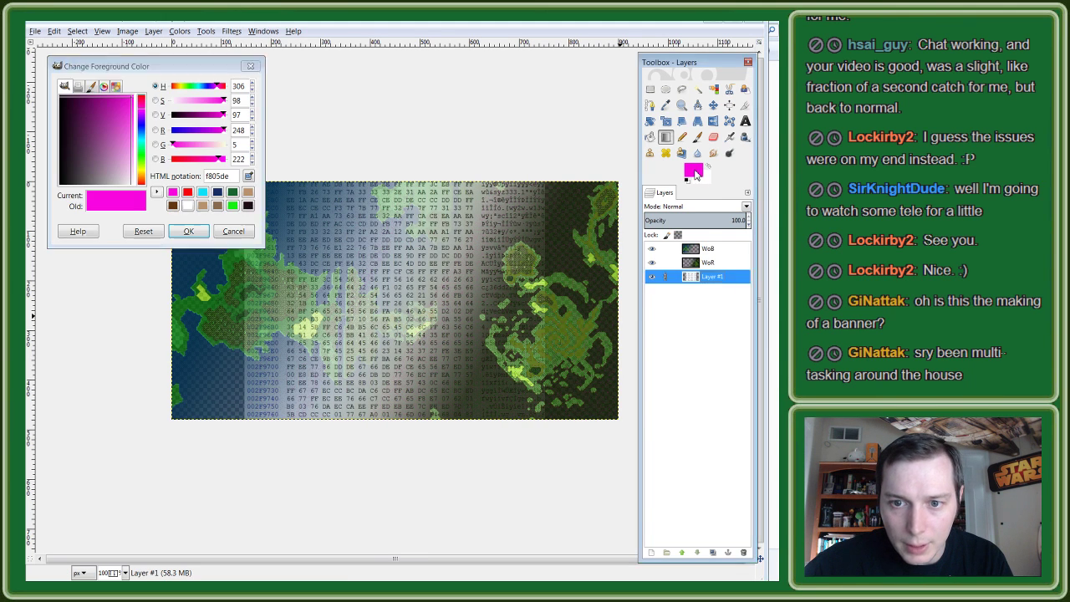
pyautogui.click(203, 192)
pyautogui.click(188, 230)
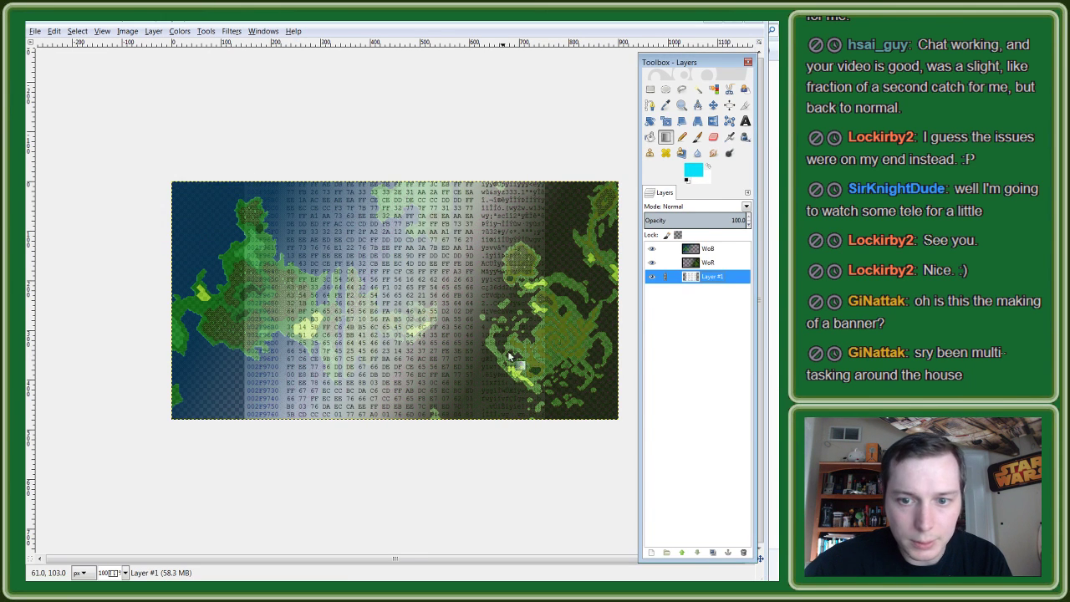
pyautogui.click(710, 262)
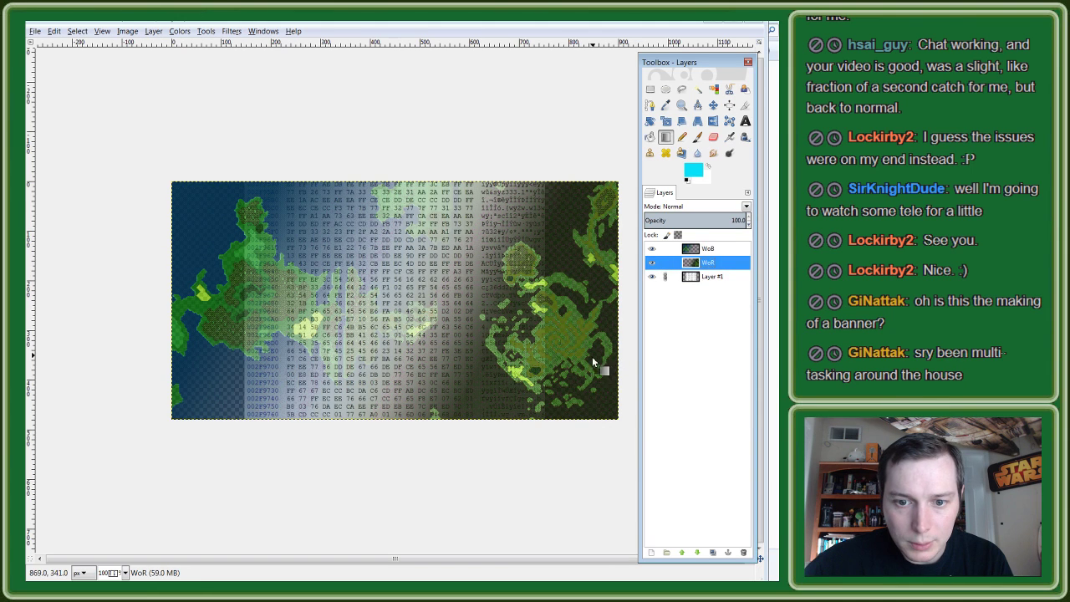
pyautogui.moveTo(600, 383); pyautogui.dragTo(347, 262)
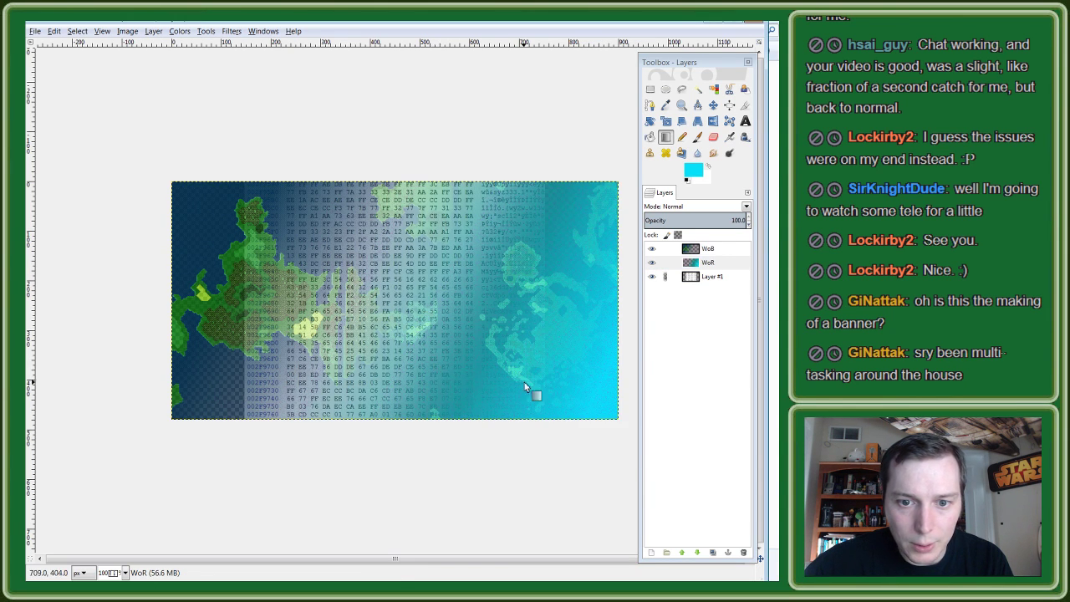
# Step: Undo the WoR cyan gradient, add a new layer above Layer #1, and draw a cyan gradient on it
pyautogui.hotkey('ctrl', 'z')
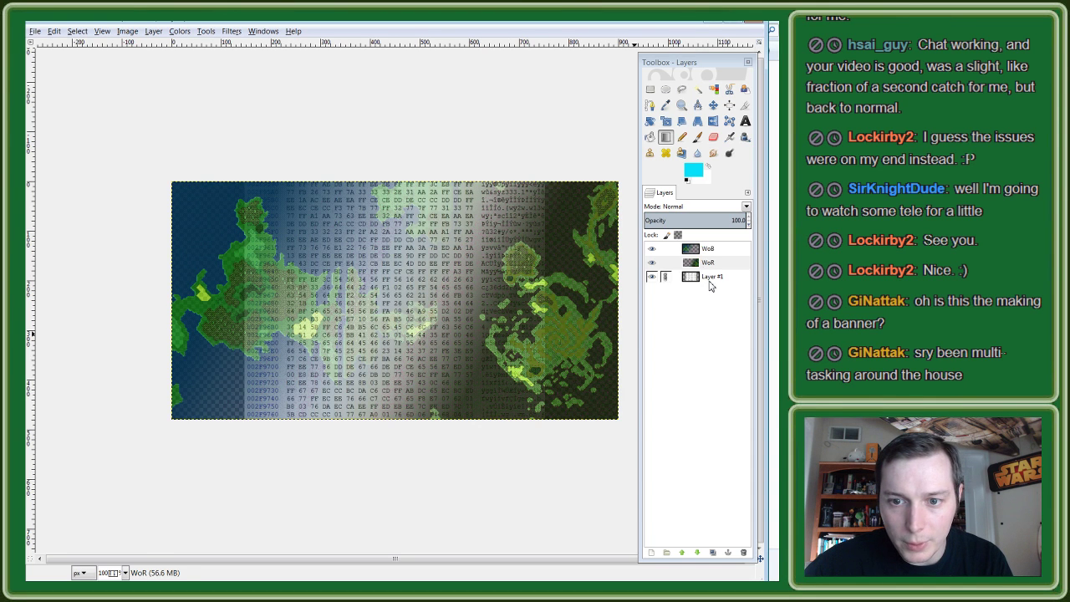
pyautogui.rightClick(709, 279)
pyautogui.click(730, 308)
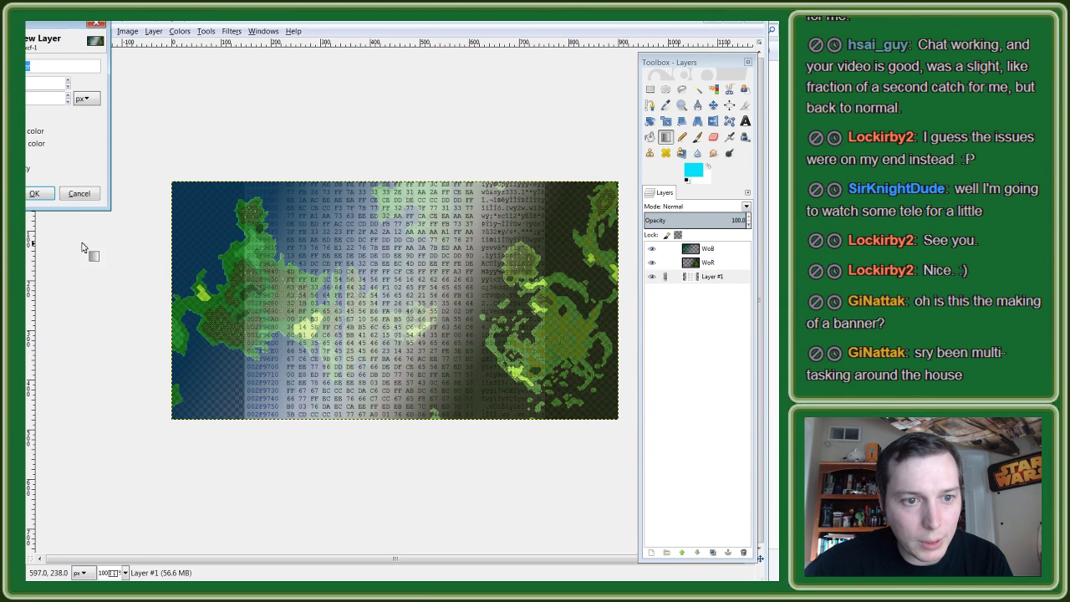
pyautogui.click(35, 193)
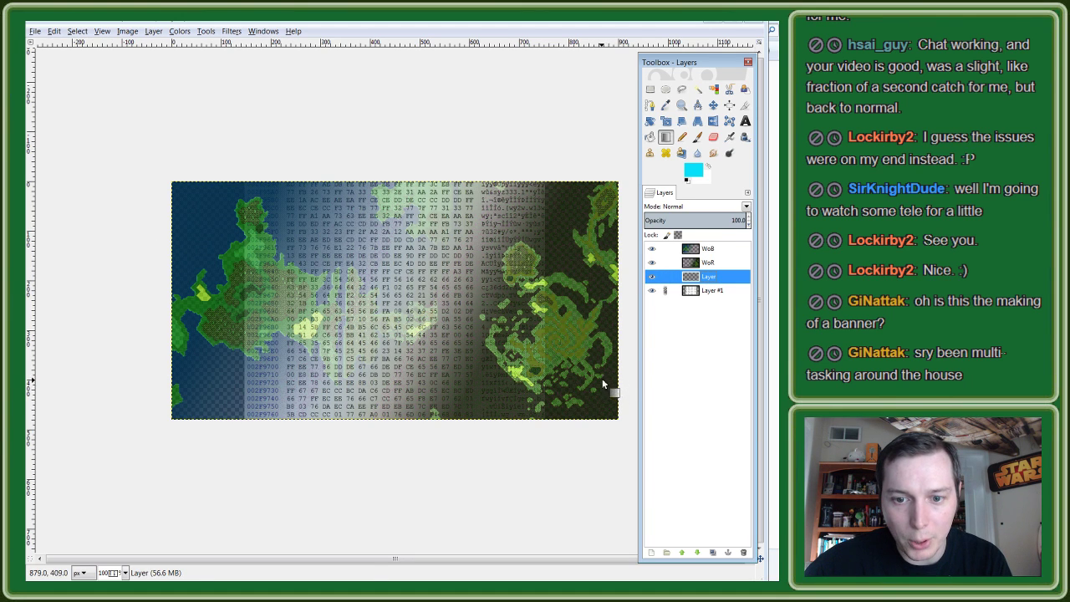
pyautogui.moveTo(488, 332); pyautogui.dragTo(359, 265)
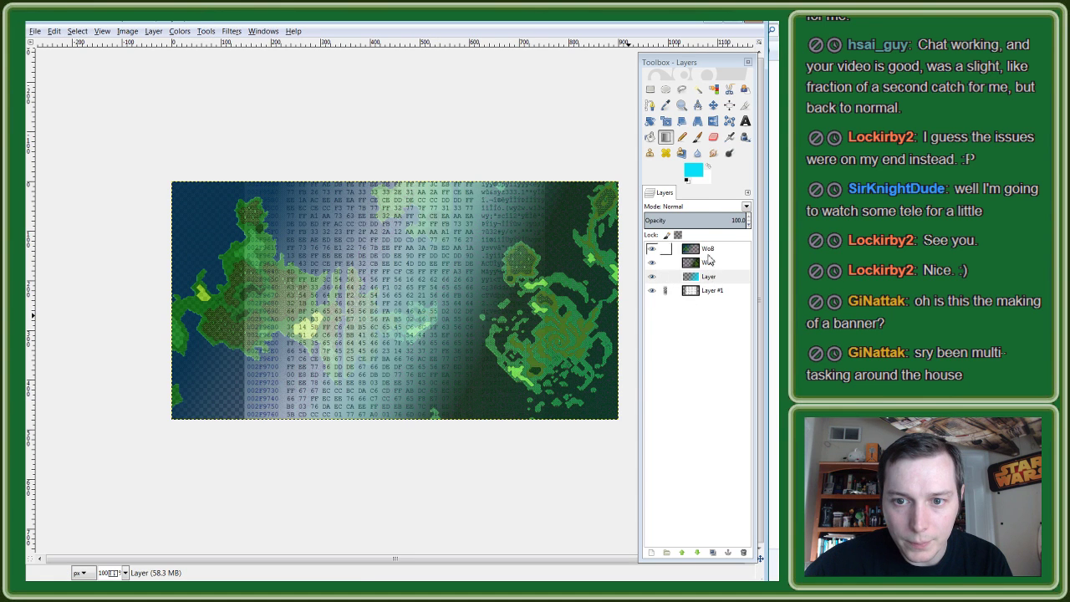
# Step: Switch the foreground to magenta and add a magenta gradient toward the lower-right corner
pyautogui.click(694, 172)
pyautogui.click(190, 198)
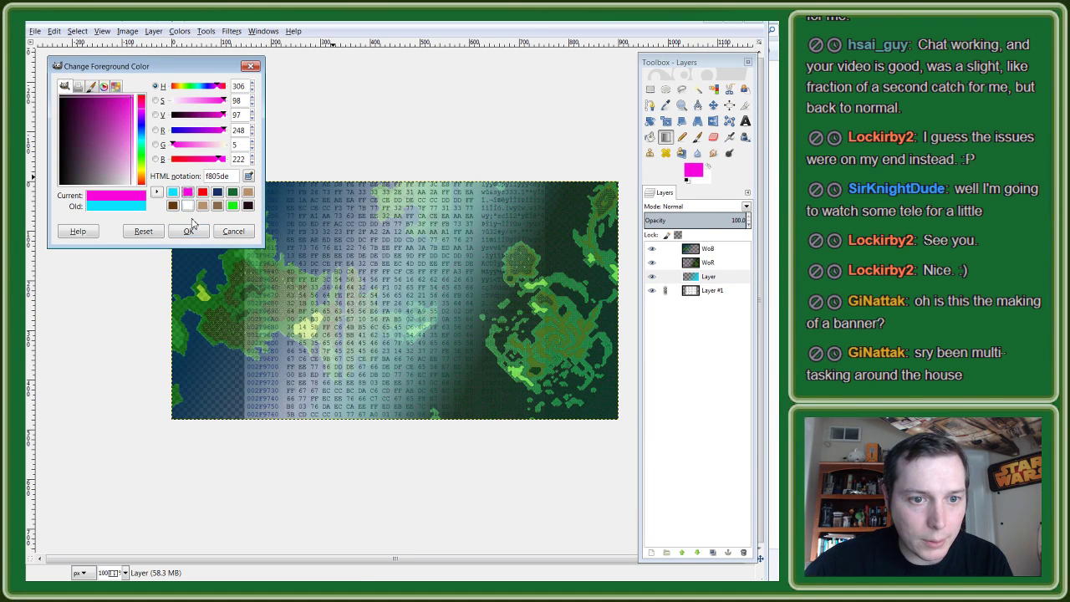
pyautogui.click(237, 230)
pyautogui.moveTo(602, 390); pyautogui.dragTo(428, 300)
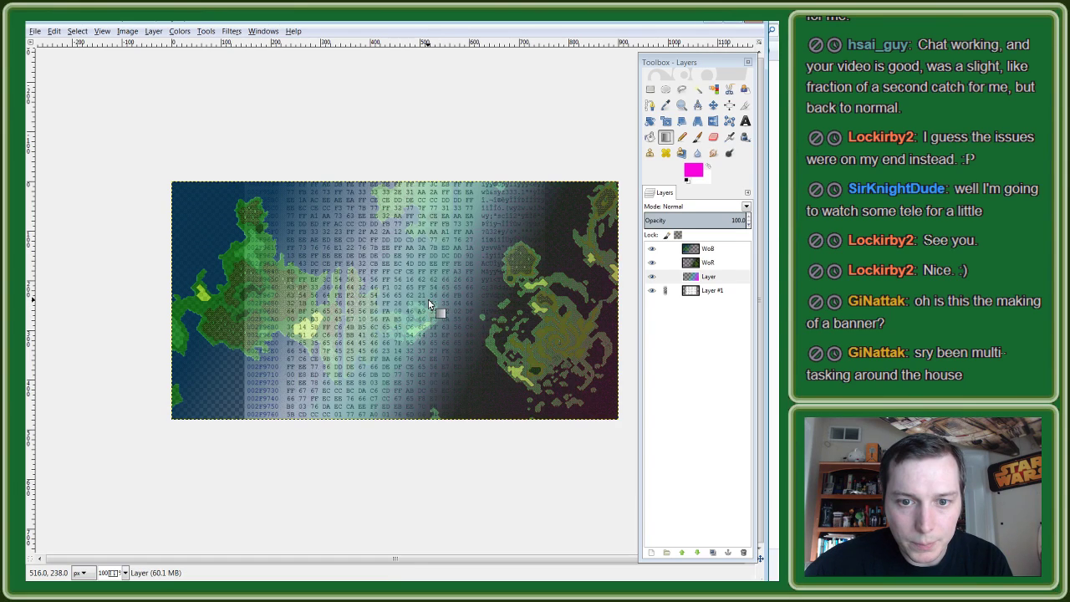
pyautogui.scroll(3, 571, 324)
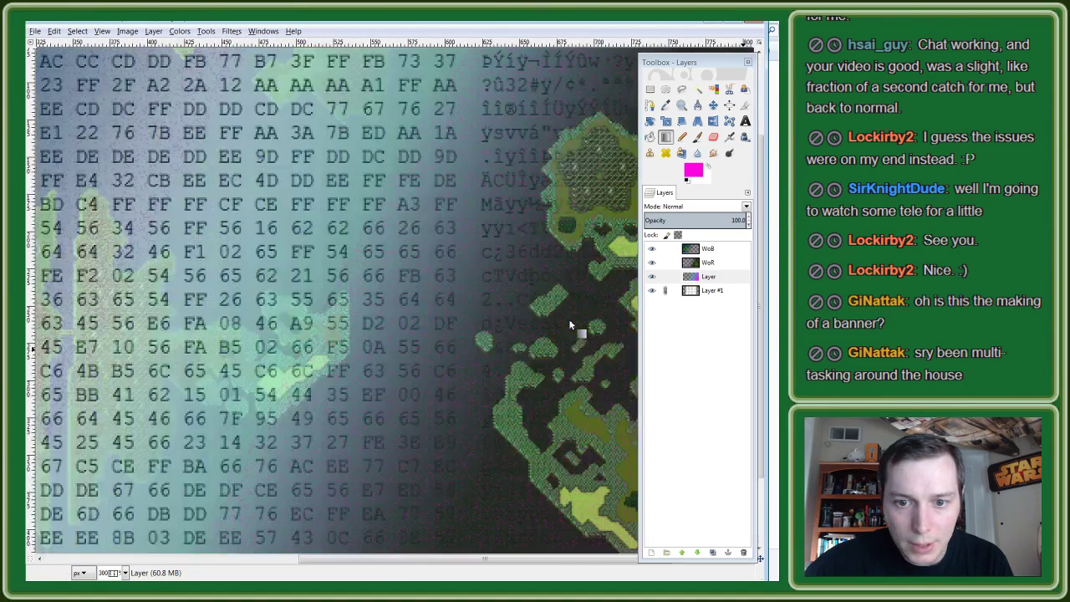
pyautogui.scroll(-1, 571, 325)
pyautogui.scroll(-2, 625, 380)
pyautogui.scroll(3, 625, 387)
pyautogui.scroll(2, 626, 387)
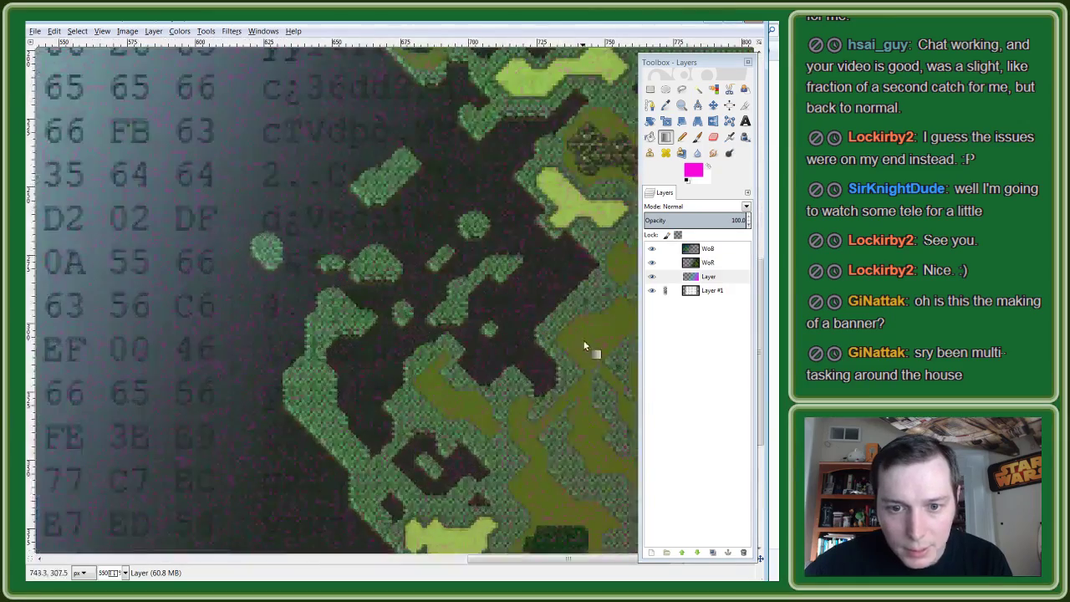
pyautogui.scroll(-1, 558, 308)
pyautogui.scroll(-2, 558, 308)
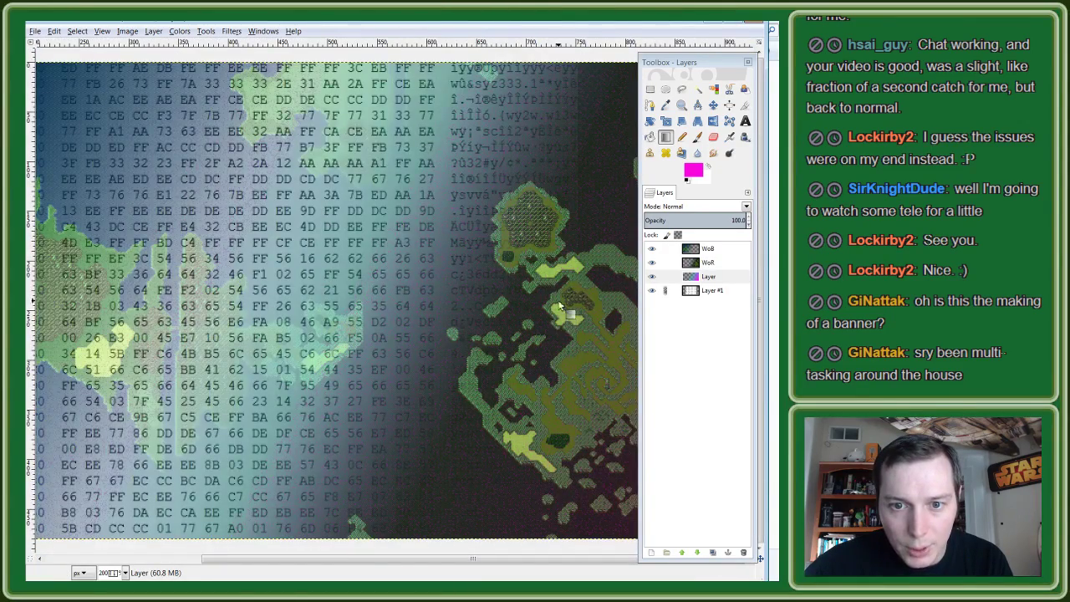
pyautogui.scroll(-2, 558, 276)
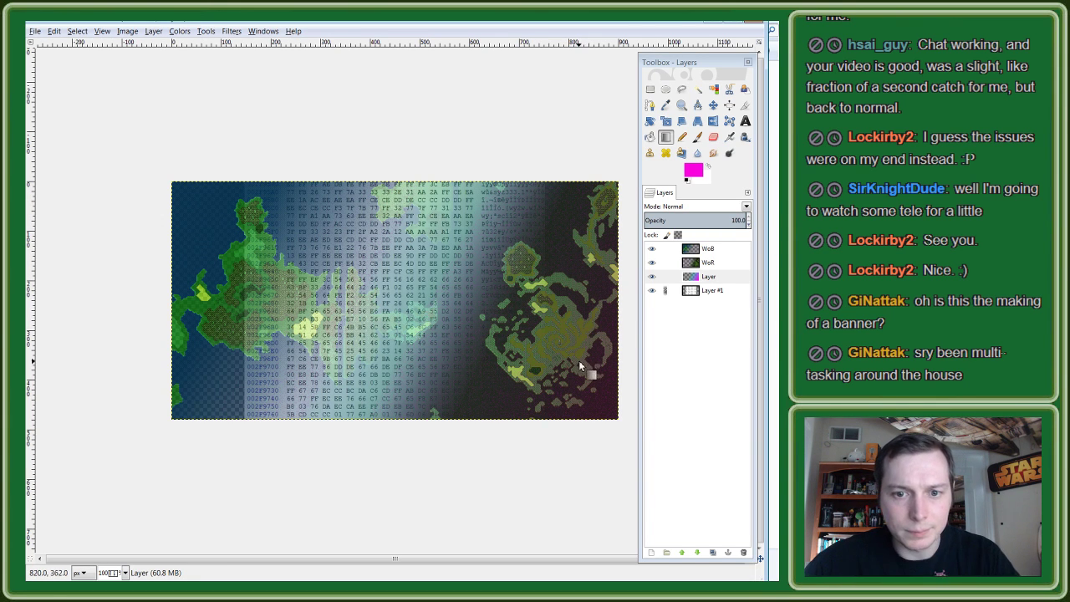
# Step: Create a new layer, Layer #2, above Layer #1
pyautogui.click(712, 290)
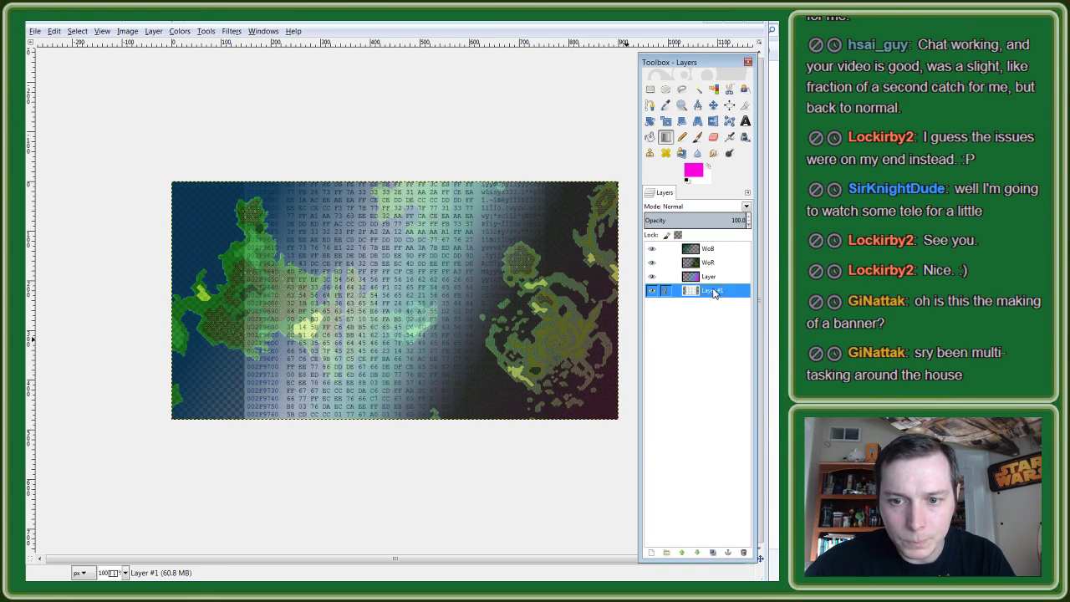
pyautogui.rightClick(715, 290)
pyautogui.click(747, 314)
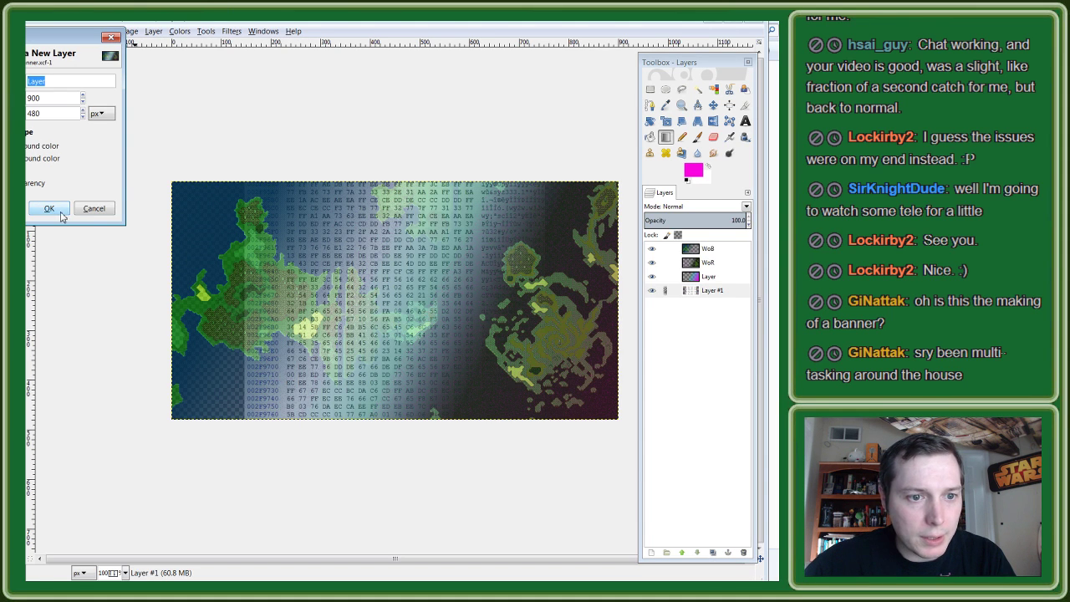
pyautogui.click(49, 213)
# Step: Set the foreground to near-black maroon 200818 and shade the canvas centre and right with gradients
pyautogui.click(694, 171)
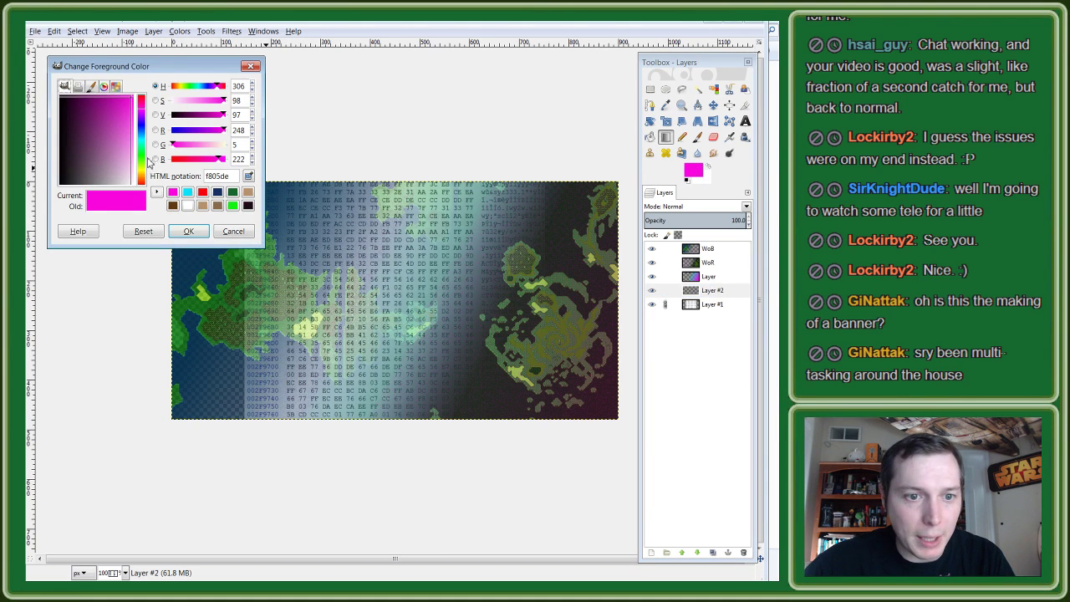
pyautogui.click(249, 205)
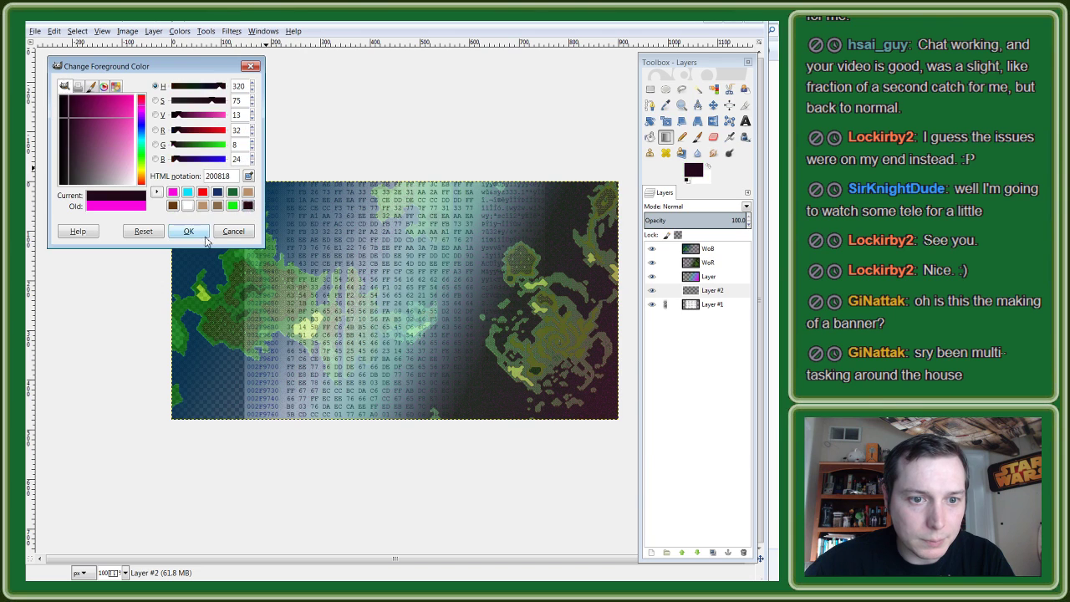
pyautogui.click(188, 230)
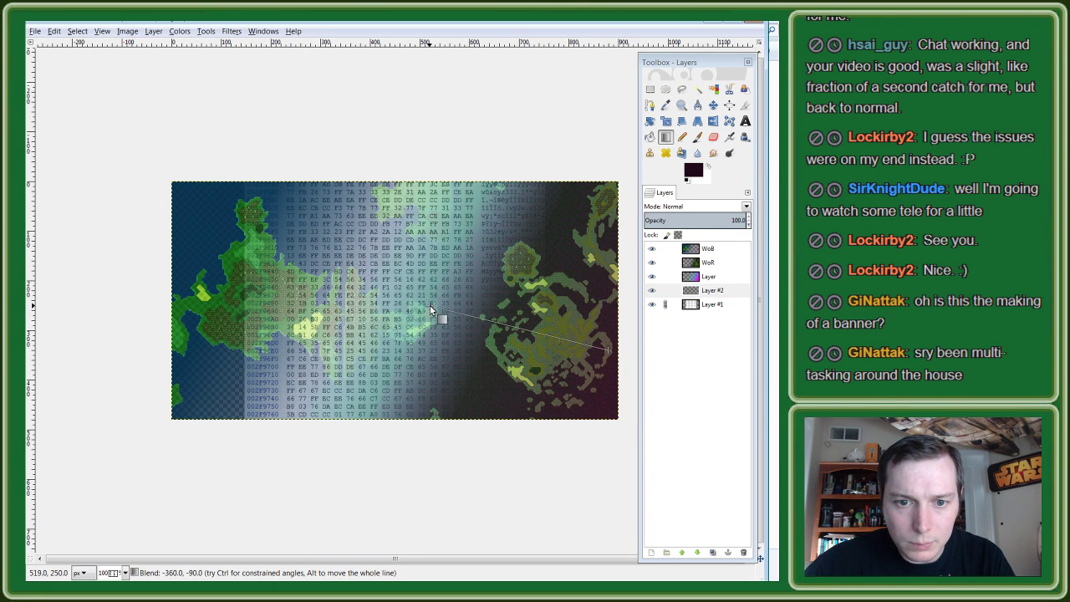
pyautogui.moveTo(442, 317); pyautogui.dragTo(479, 343)
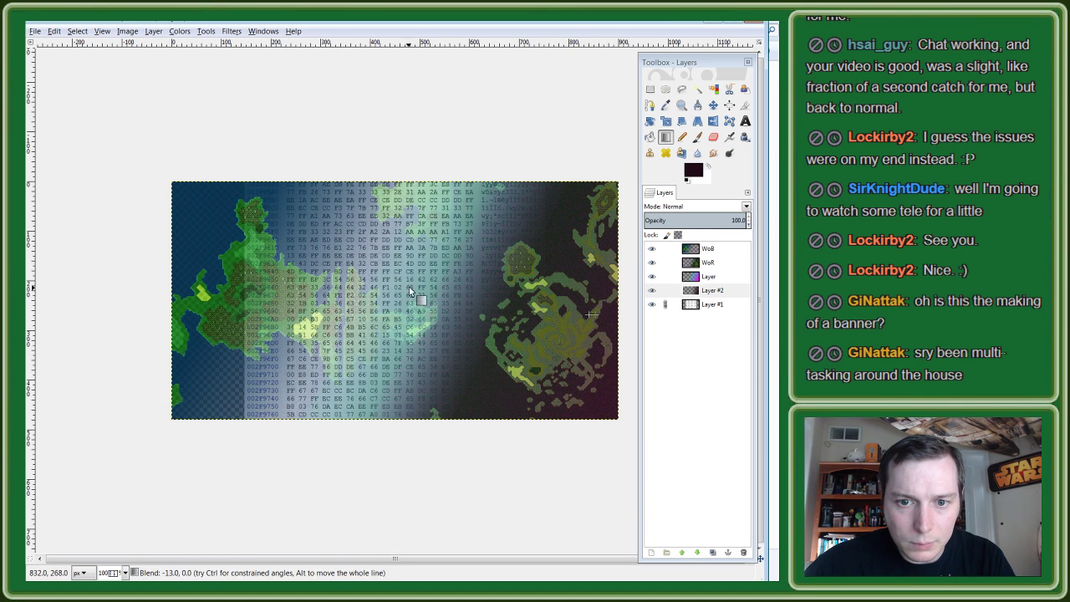
pyautogui.moveTo(459, 213); pyautogui.dragTo(356, 284)
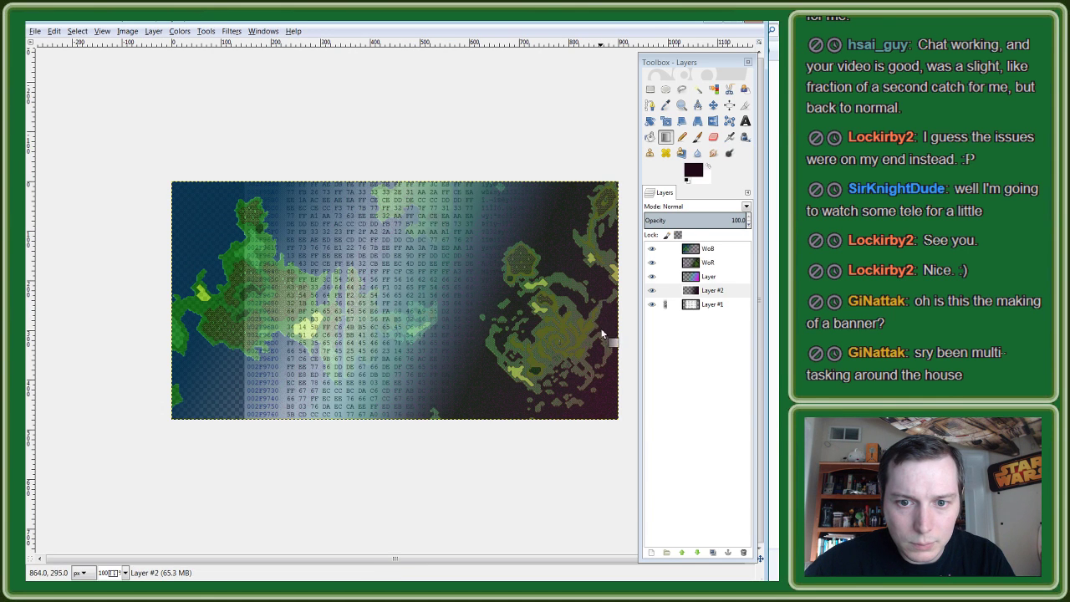
pyautogui.moveTo(389, 298); pyautogui.dragTo(401, 326)
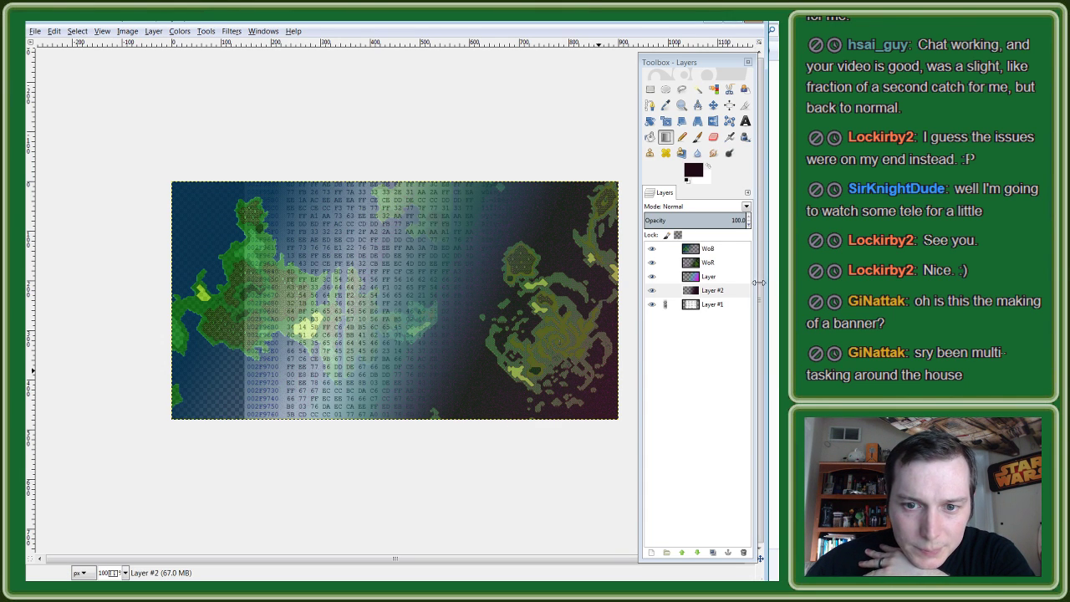
# Step: Create Layer #3 and Layer #4 above WoR, then select Layer #3
pyautogui.click(710, 291)
pyautogui.click(711, 276)
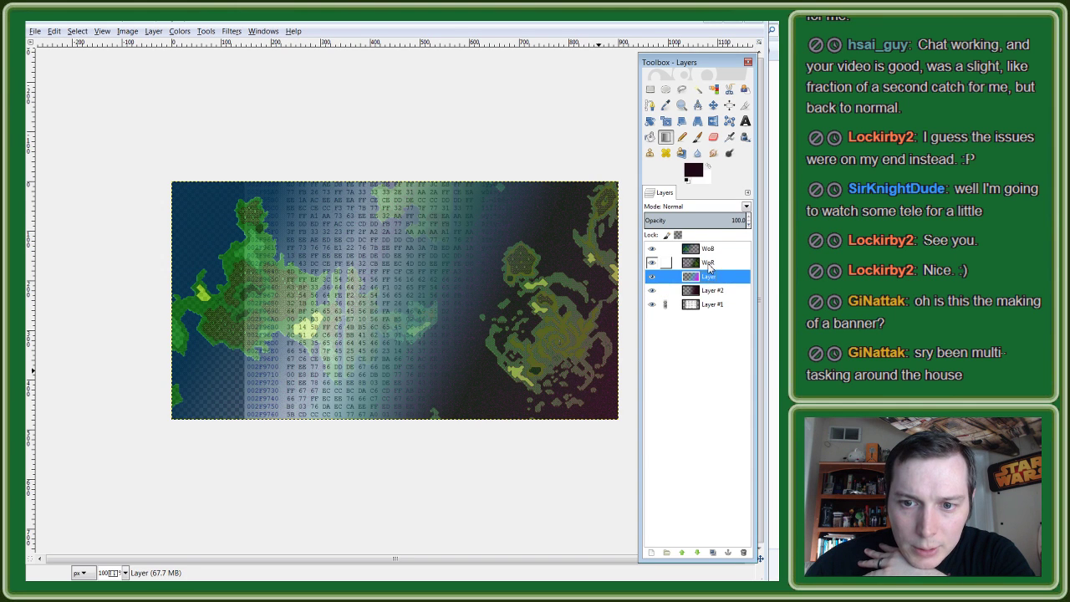
pyautogui.click(707, 248)
pyautogui.rightClick(708, 264)
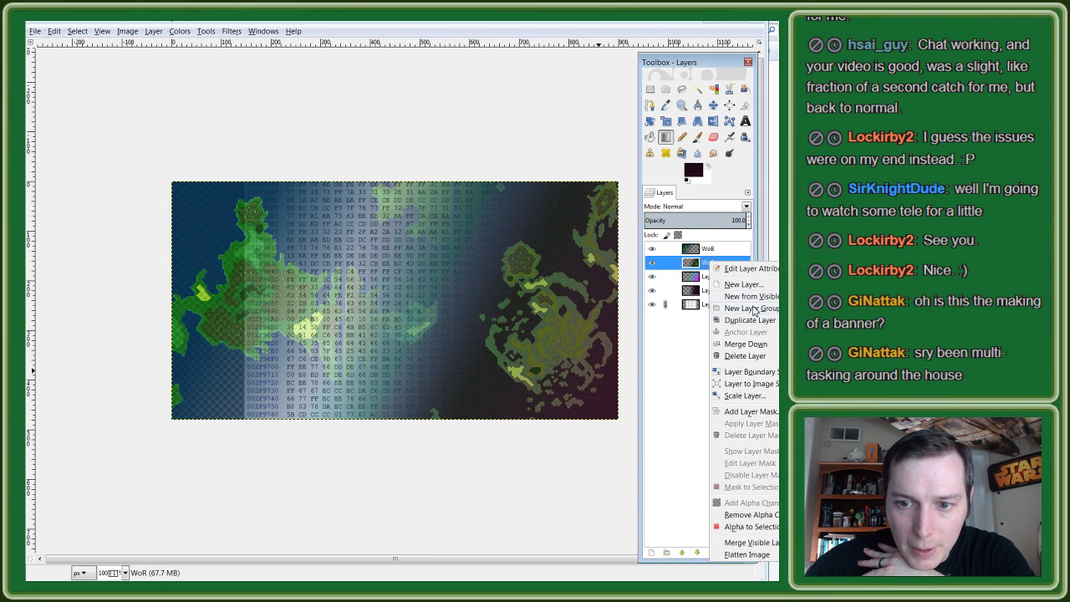
pyautogui.click(743, 285)
pyautogui.click(67, 226)
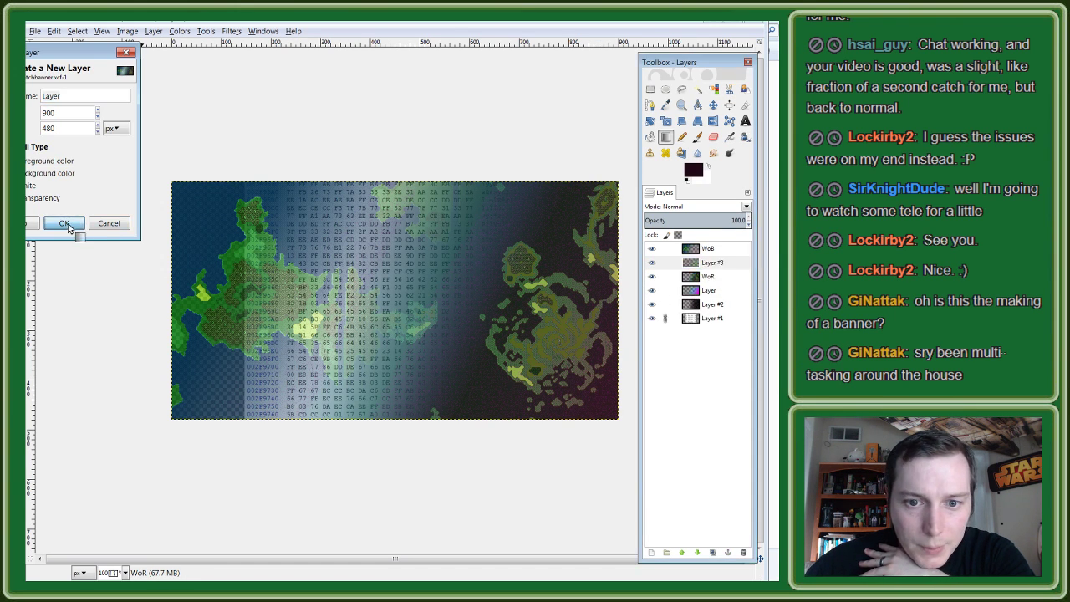
pyautogui.rightClick(717, 277)
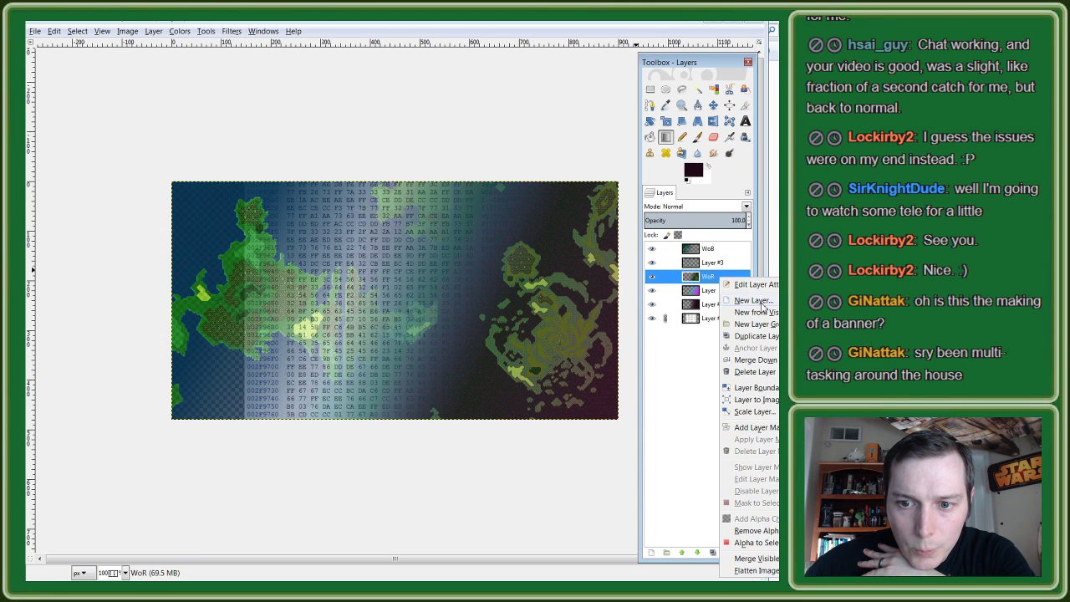
pyautogui.click(752, 300)
pyautogui.click(92, 240)
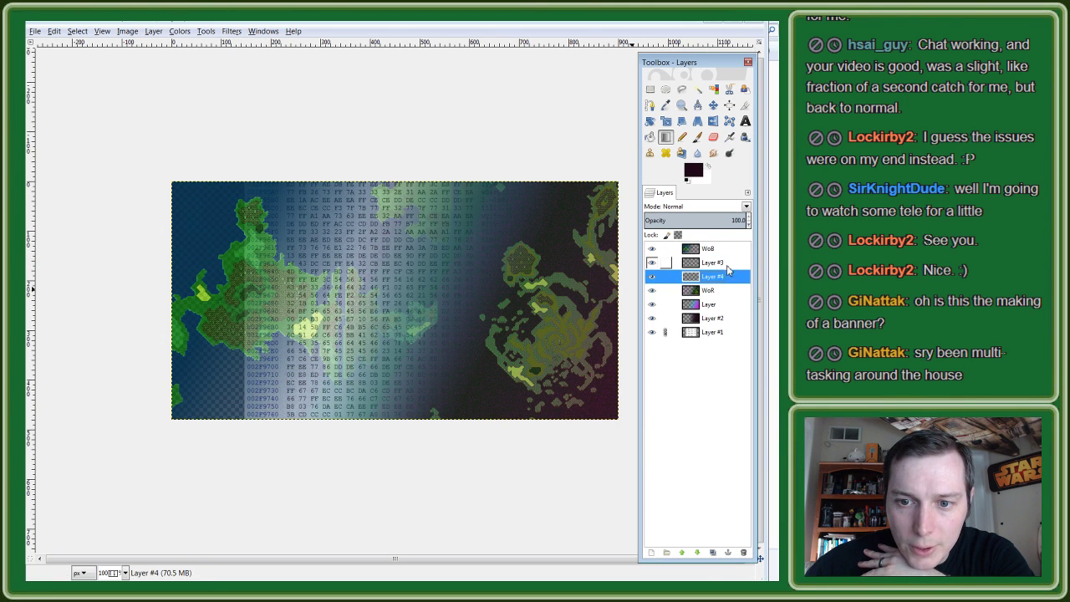
pyautogui.click(711, 249)
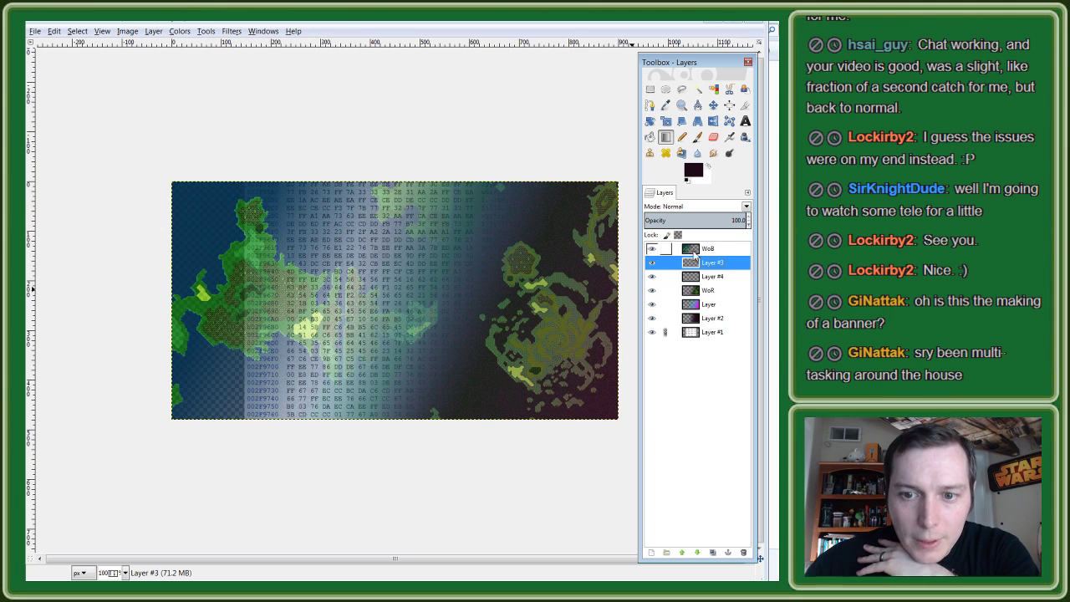
# Step: Set the foreground to cyan and draw a cyan gradient from the left edge toward the centre on Layer #3
pyautogui.click(692, 169)
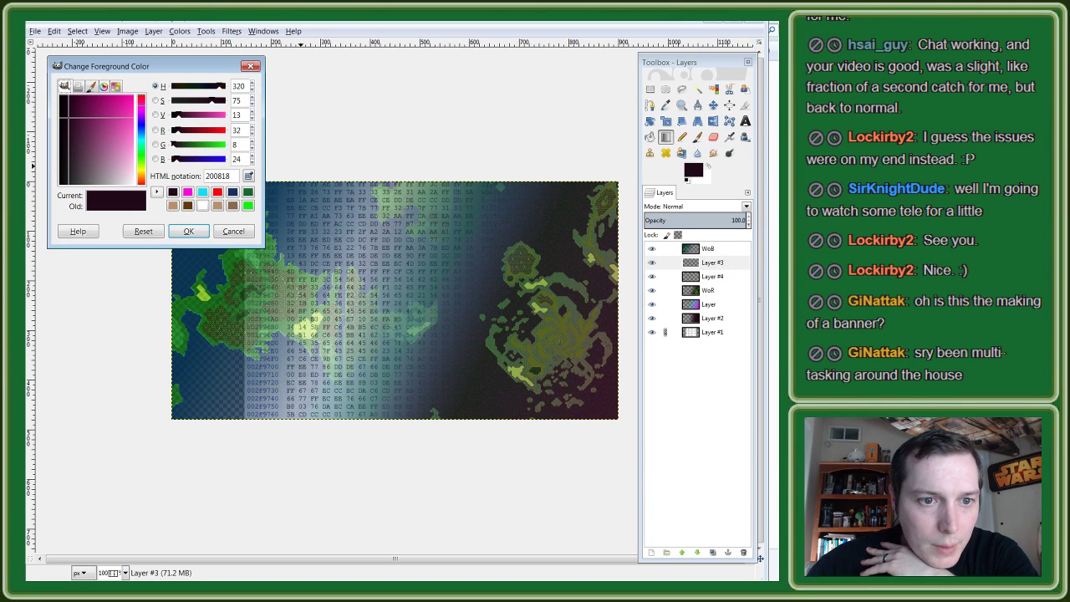
pyautogui.click(202, 192)
pyautogui.click(188, 230)
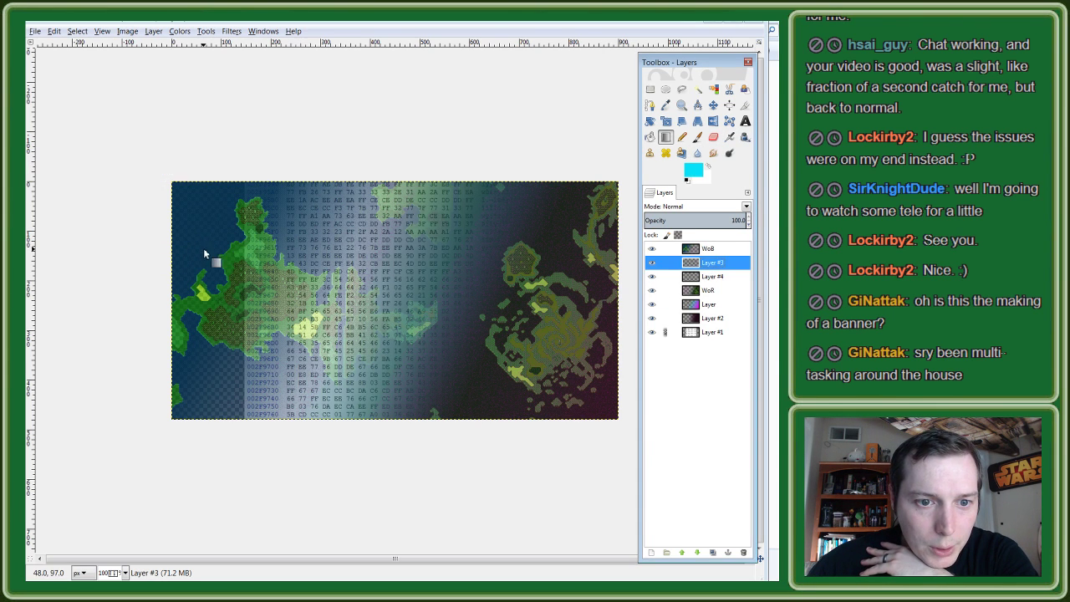
pyautogui.moveTo(179, 227); pyautogui.dragTo(447, 337)
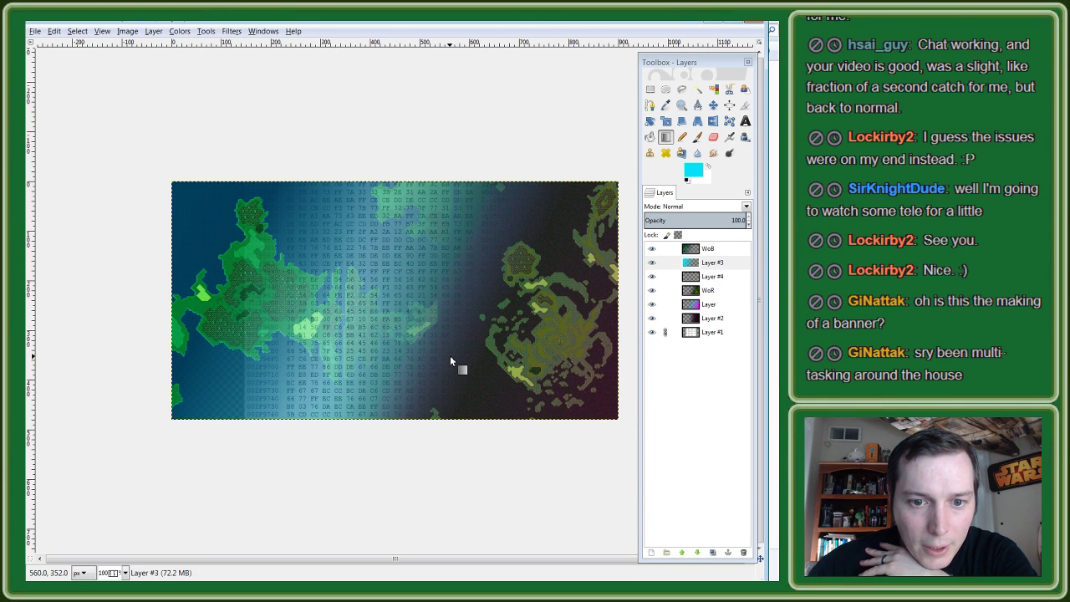
pyautogui.hotkey('ctrl', 'z')
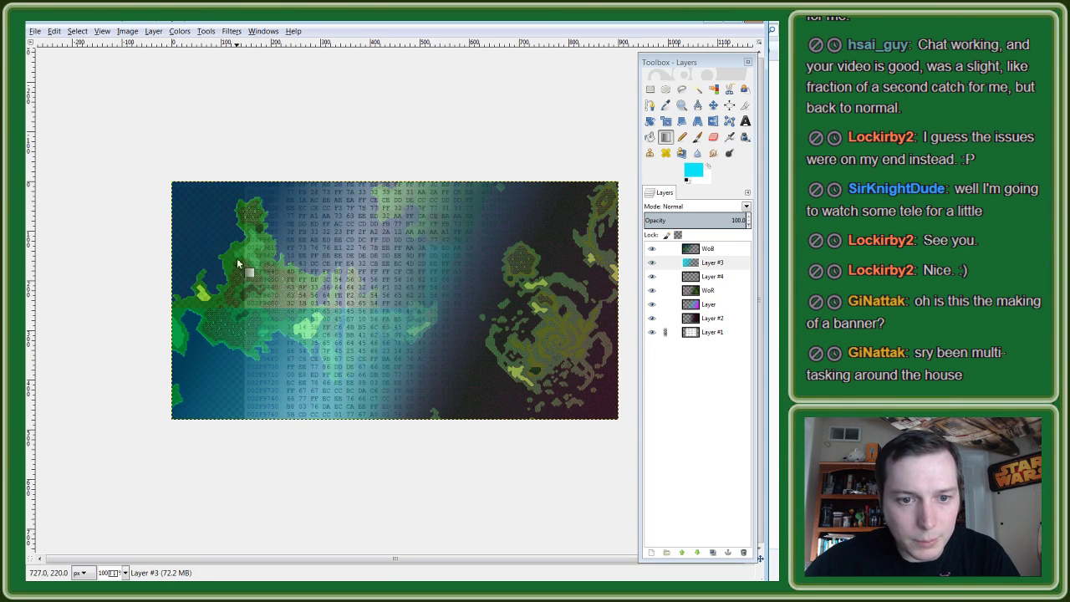
pyautogui.moveTo(194, 231); pyautogui.dragTo(415, 328)
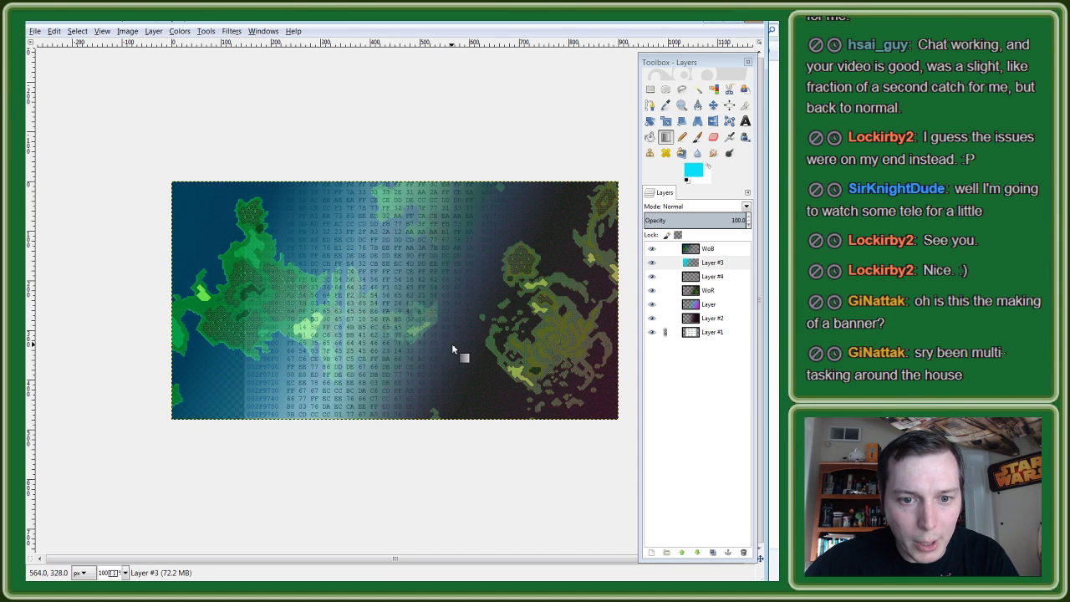
pyautogui.hotkey('ctrl', 'z')
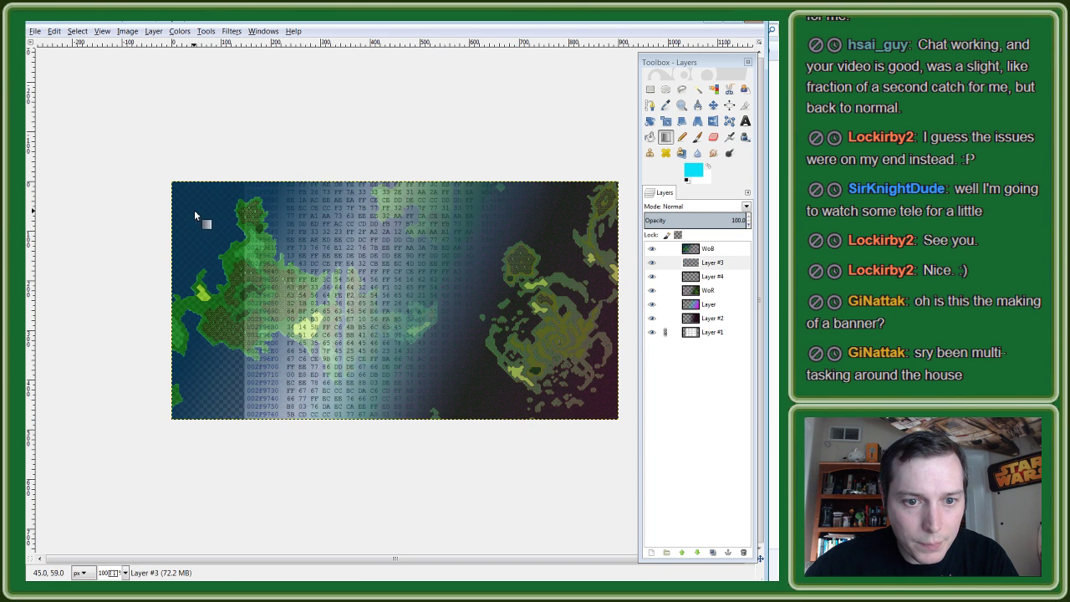
pyautogui.moveTo(194, 209); pyautogui.dragTo(372, 308)
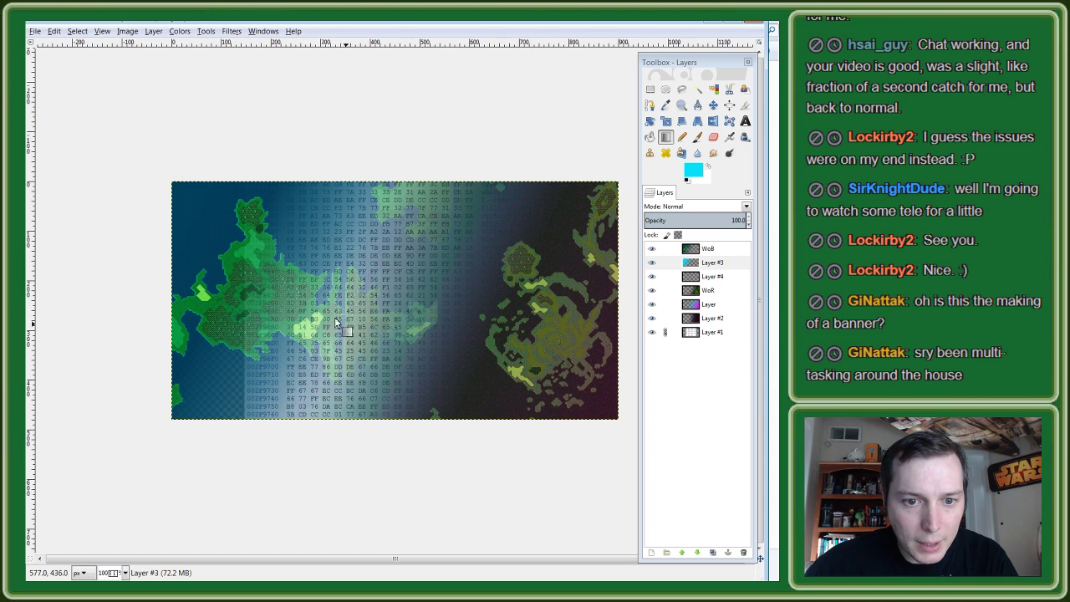
pyautogui.moveTo(187, 215); pyautogui.dragTo(420, 335)
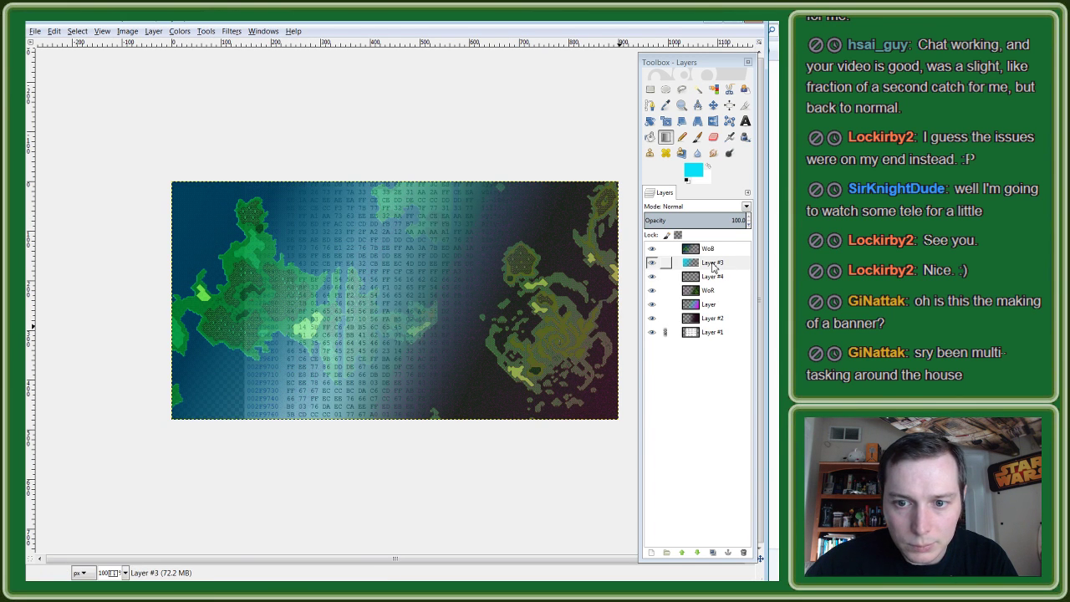
# Step: Pick magenta as foreground and draw a gradient on Layer #3 from the top-left toward the centre
pyautogui.click(690, 172)
pyautogui.click(204, 193)
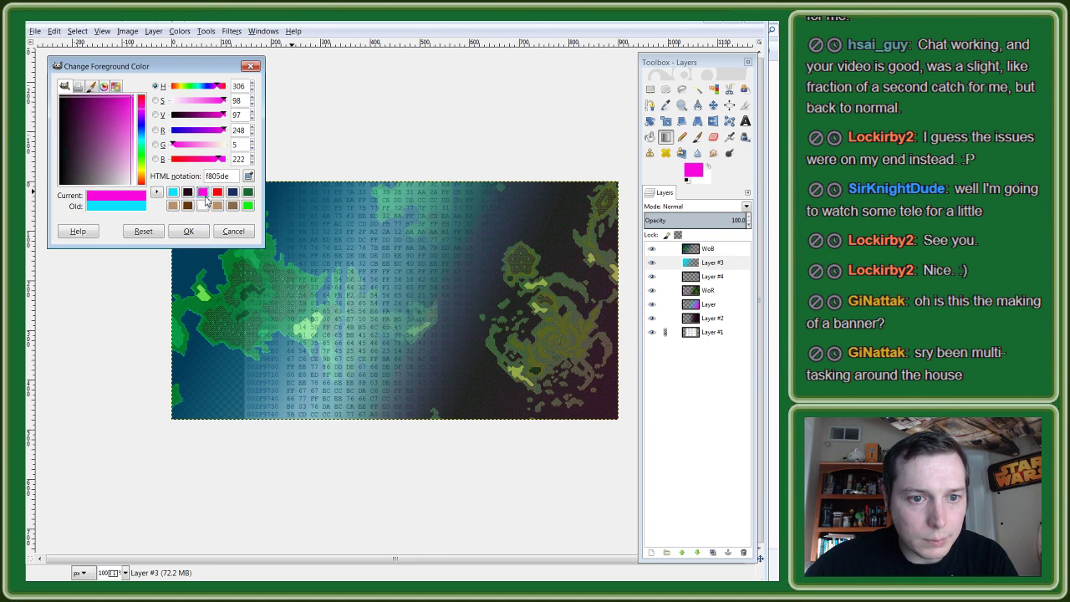
pyautogui.click(191, 235)
pyautogui.moveTo(173, 209); pyautogui.dragTo(347, 288)
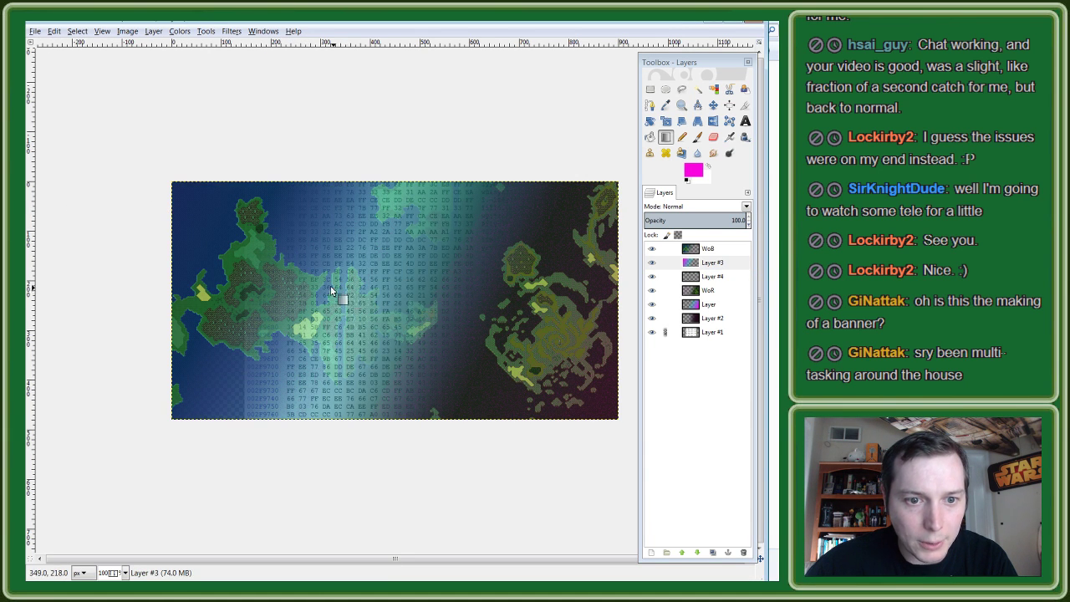
pyautogui.moveTo(176, 218)
pyautogui.mouseDown()
pyautogui.moveTo(346, 299)
pyautogui.moveTo(193, 248)
pyautogui.moveTo(356, 302)
pyautogui.moveTo(187, 233)
pyautogui.moveTo(385, 307)
pyautogui.mouseUp()
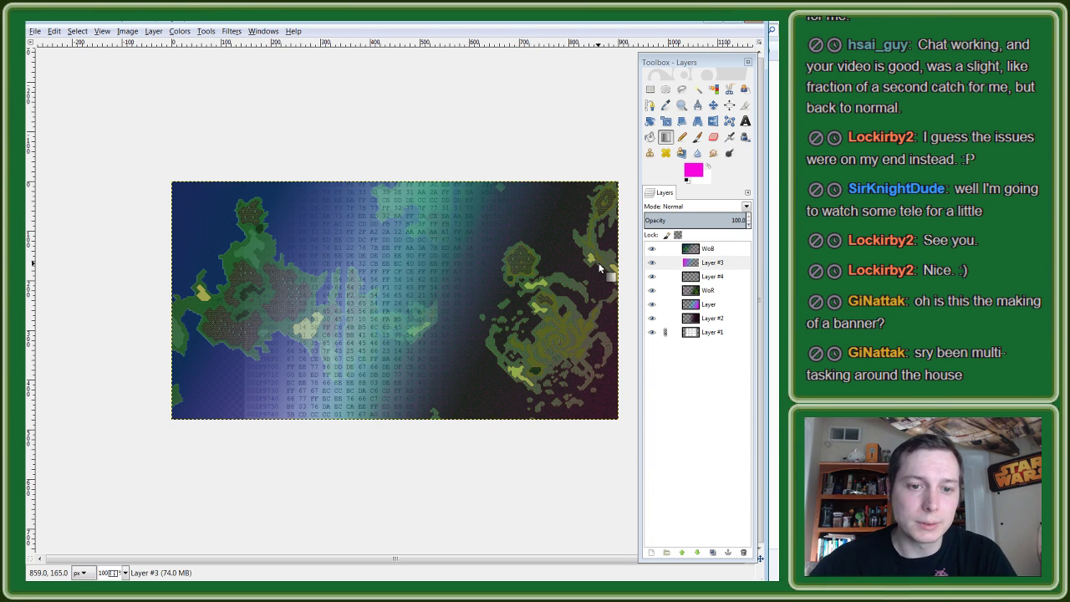
# Step: Undo the recent gradient steps, removing Layer #2
pyautogui.hotkey('ctrl', 'z')
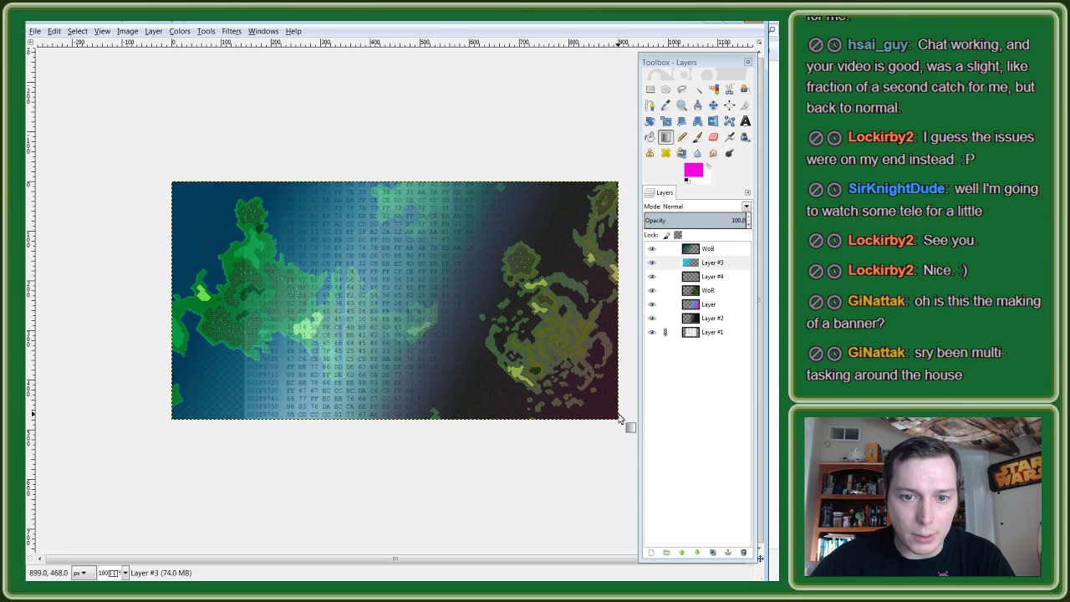
pyautogui.hotkey('ctrl', 'z')
pyautogui.hotkey('ctrl', 'z')
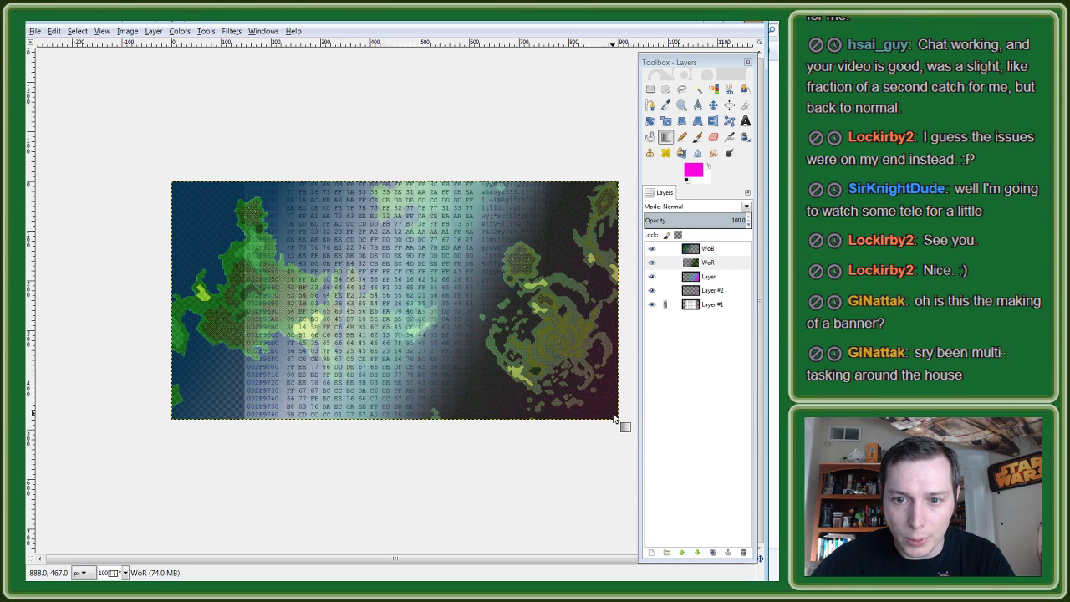
pyautogui.hotkey('ctrl', 'z')
pyautogui.hotkey('ctrl', 'z')
pyautogui.hotkey('ctrl', 'z')
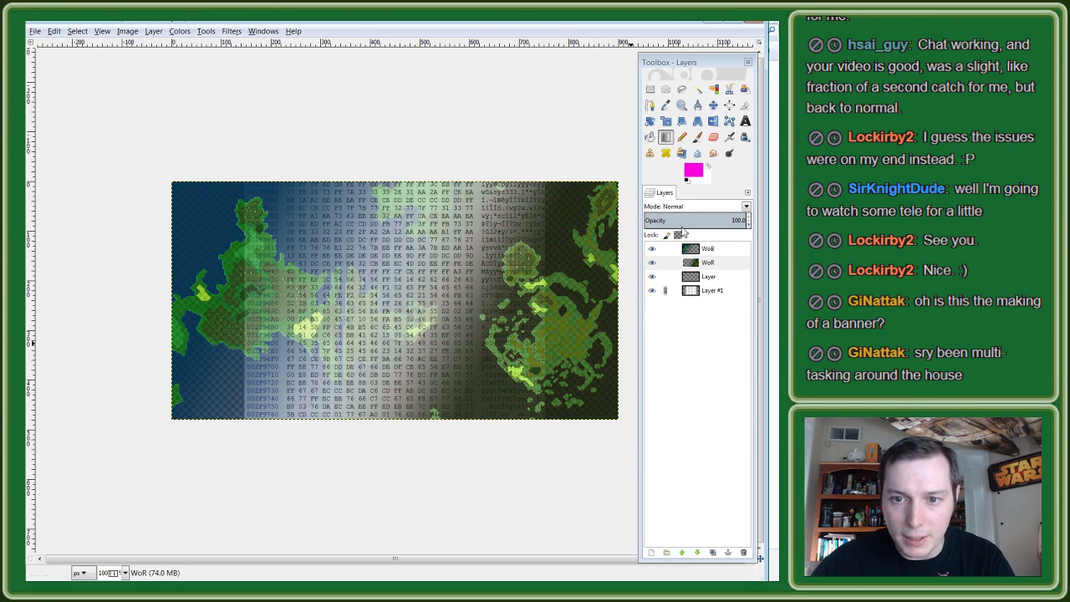
# Step: Bring up the Blend tool options and keep the Linear gradient shape
pyautogui.doubleClick(665, 137)
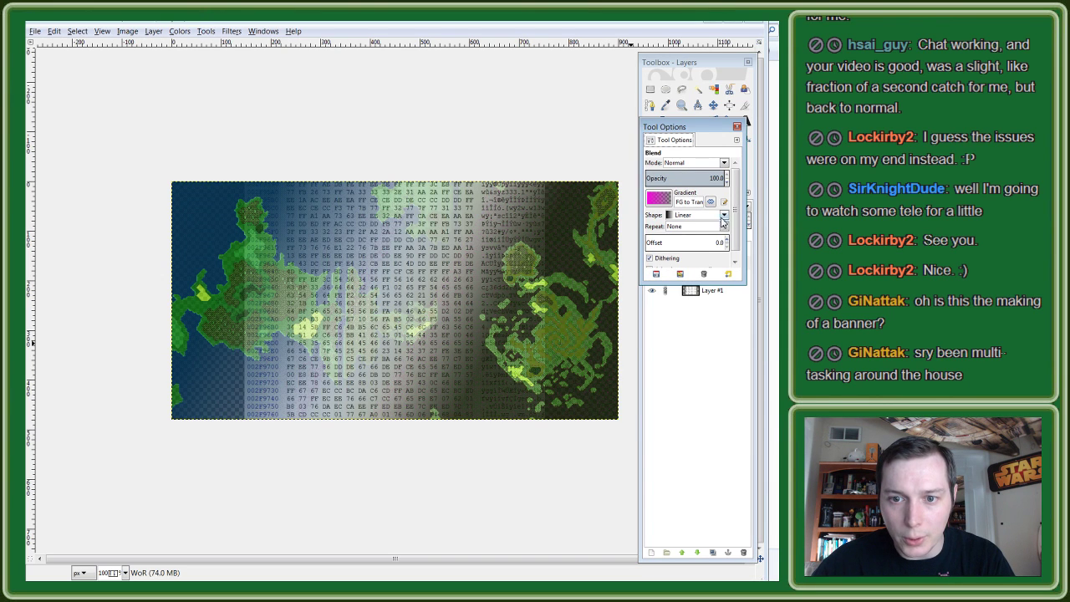
pyautogui.scroll(-1, 722, 219)
pyautogui.click(724, 209)
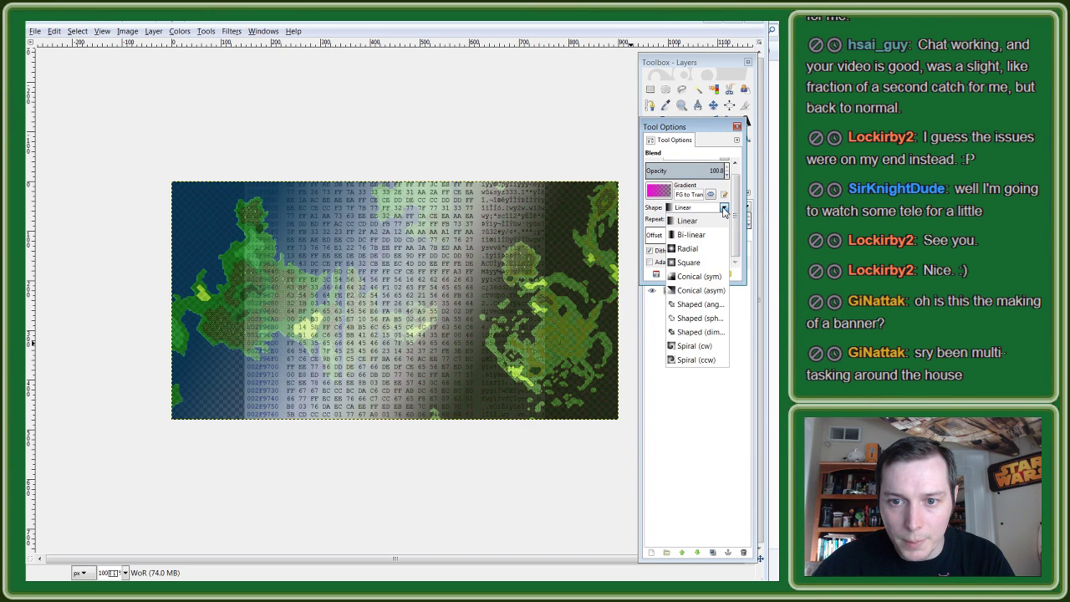
pyautogui.click(698, 210)
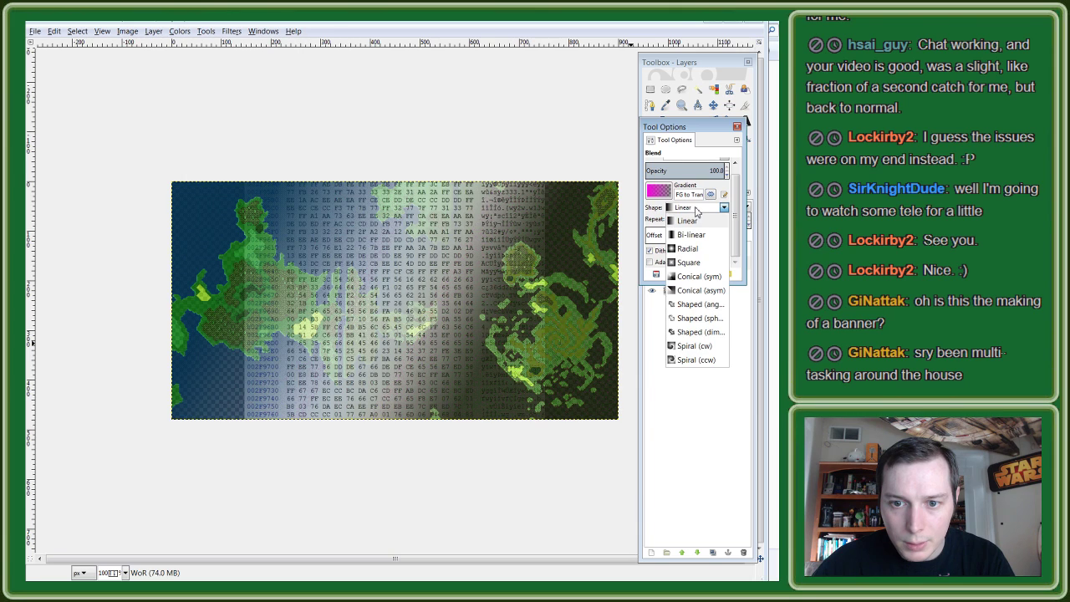
pyautogui.click(696, 211)
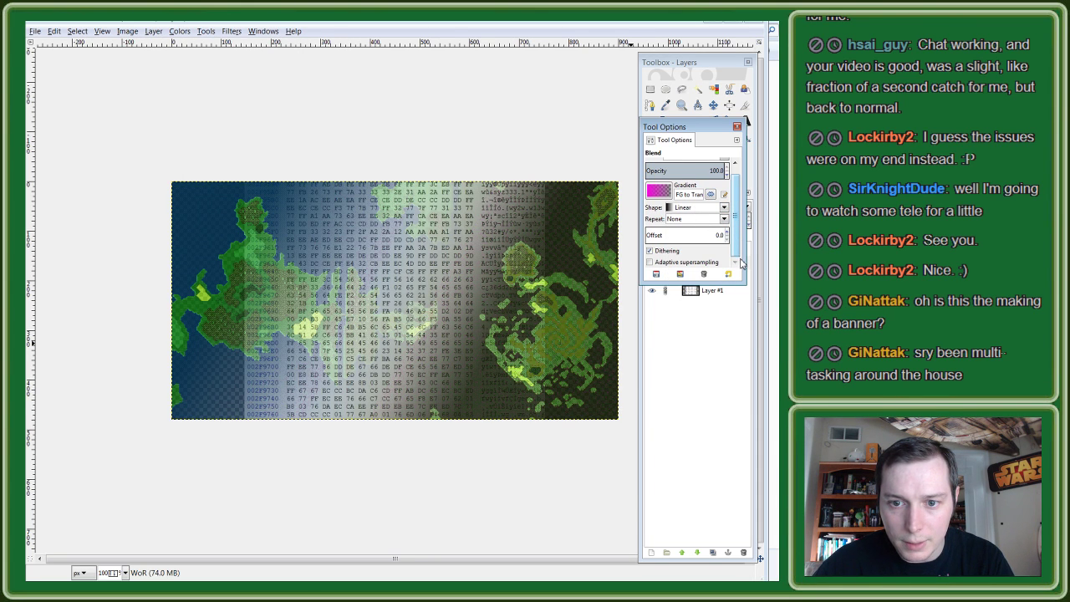
# Step: Browse the Blend tool presets, then open the FG to Transparent gradient for editing
pyautogui.click(656, 274)
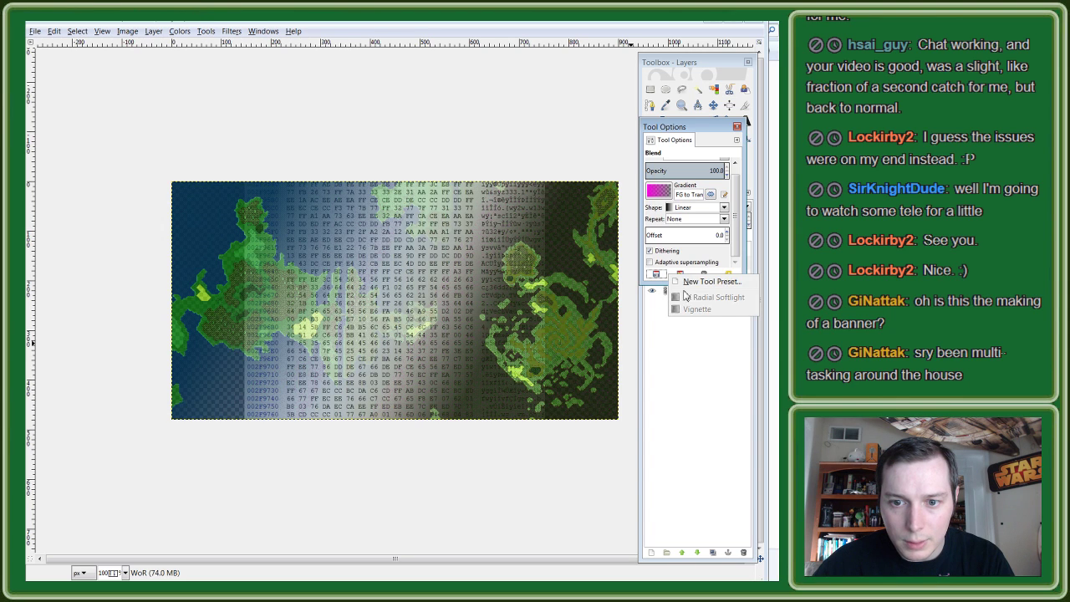
pyautogui.click(740, 261)
pyautogui.click(683, 276)
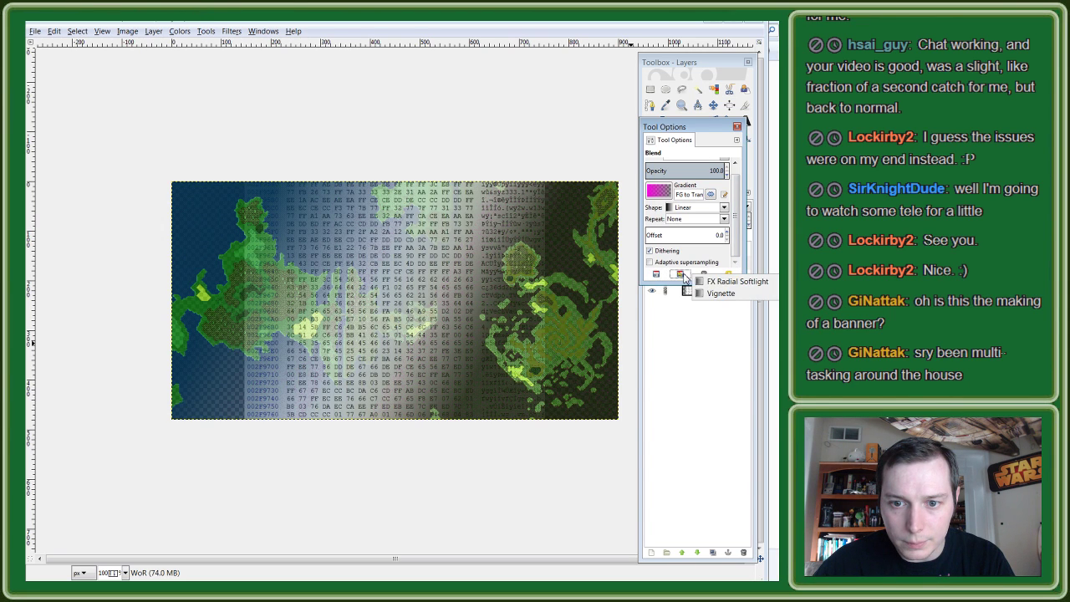
pyautogui.click(669, 278)
pyautogui.click(705, 274)
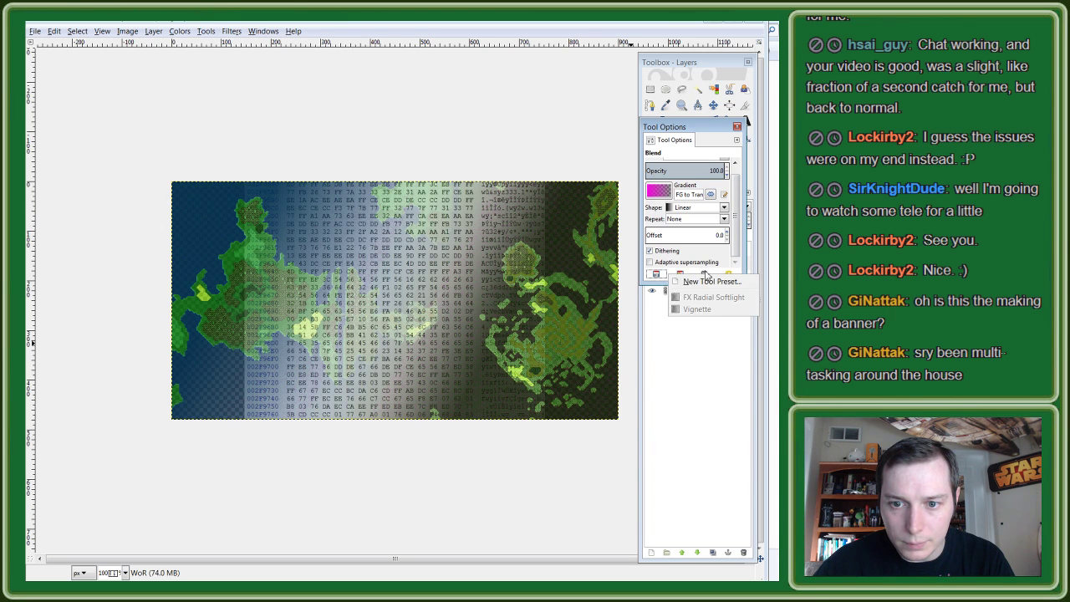
pyautogui.click(659, 276)
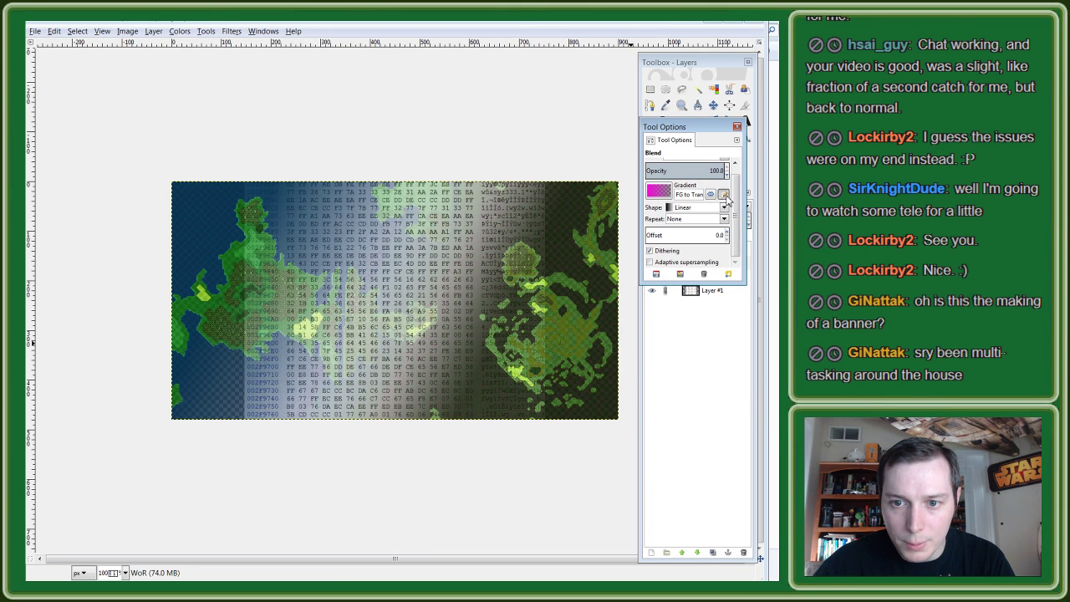
pyautogui.click(725, 195)
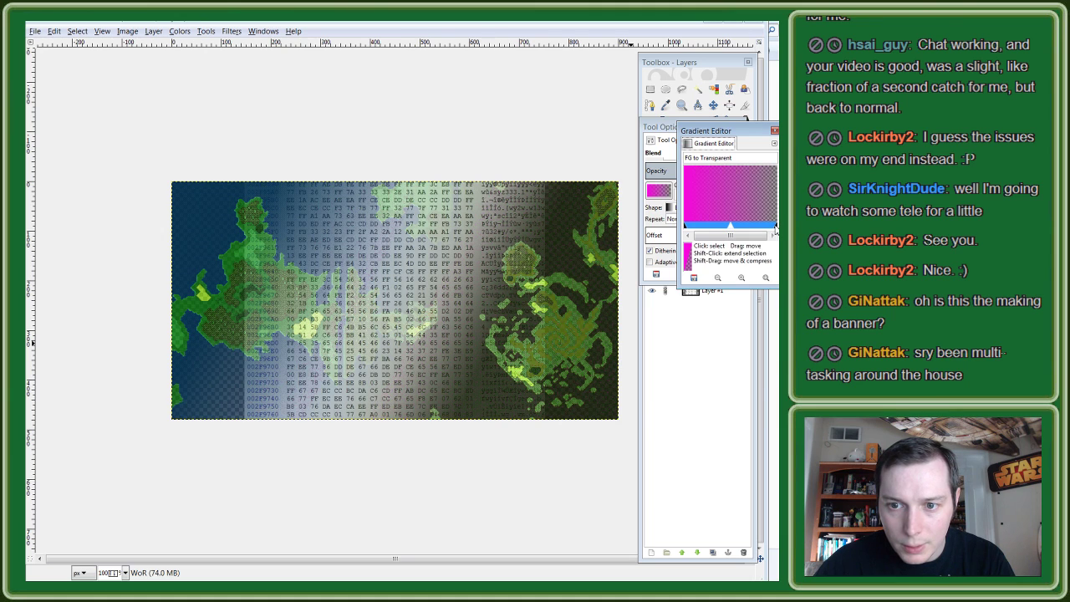
# Step: Reposition the FG to Transparent Gradient Editor, inspect its name and menu, then close it
pyautogui.moveTo(739, 132); pyautogui.dragTo(705, 124)
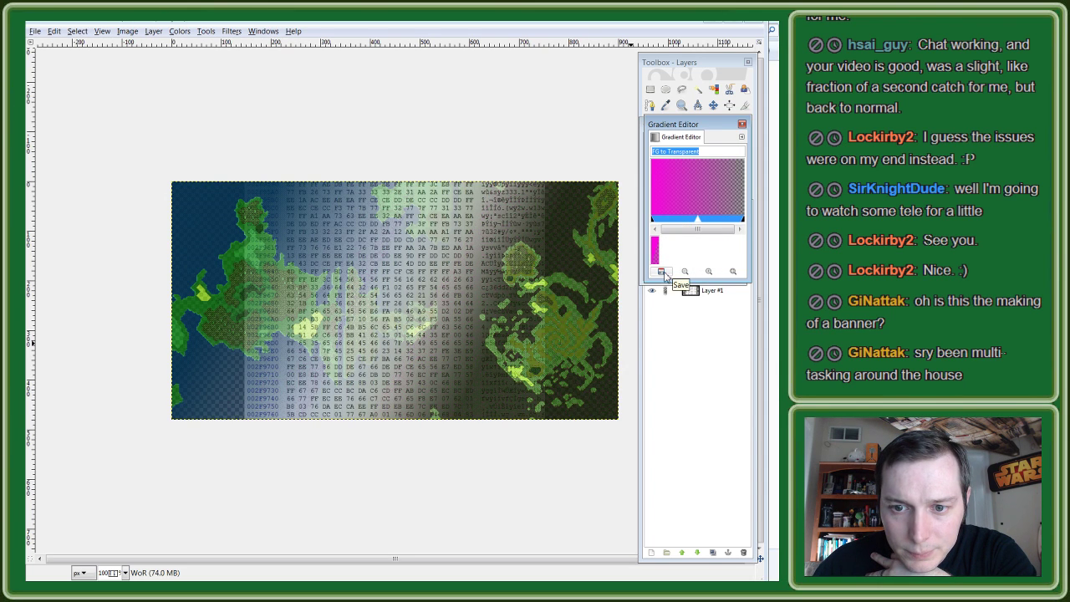
pyautogui.click(718, 151)
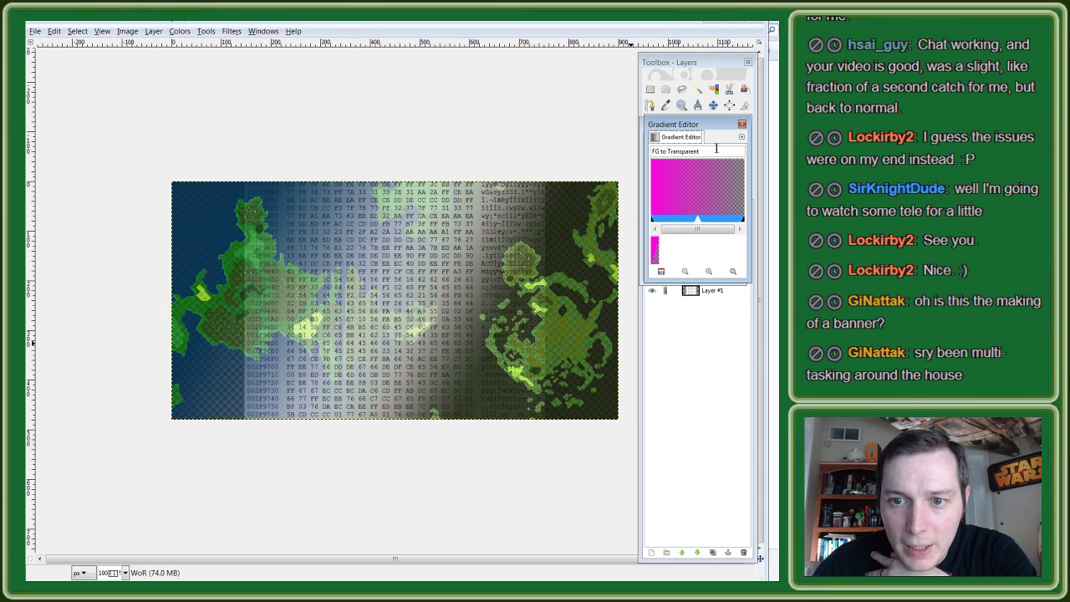
pyautogui.click(741, 137)
pyautogui.click(732, 138)
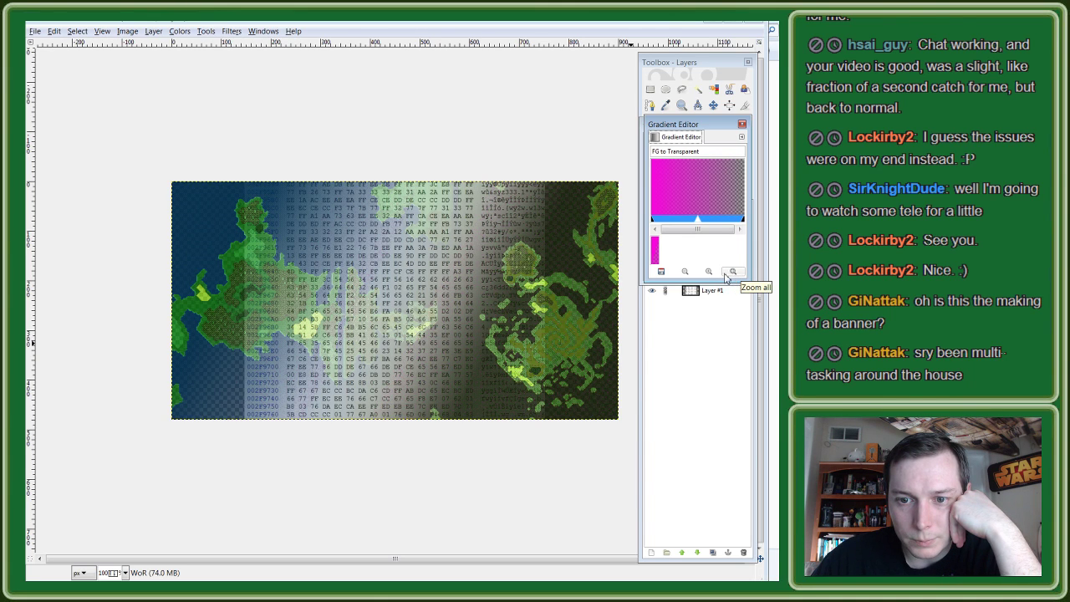
pyautogui.click(741, 123)
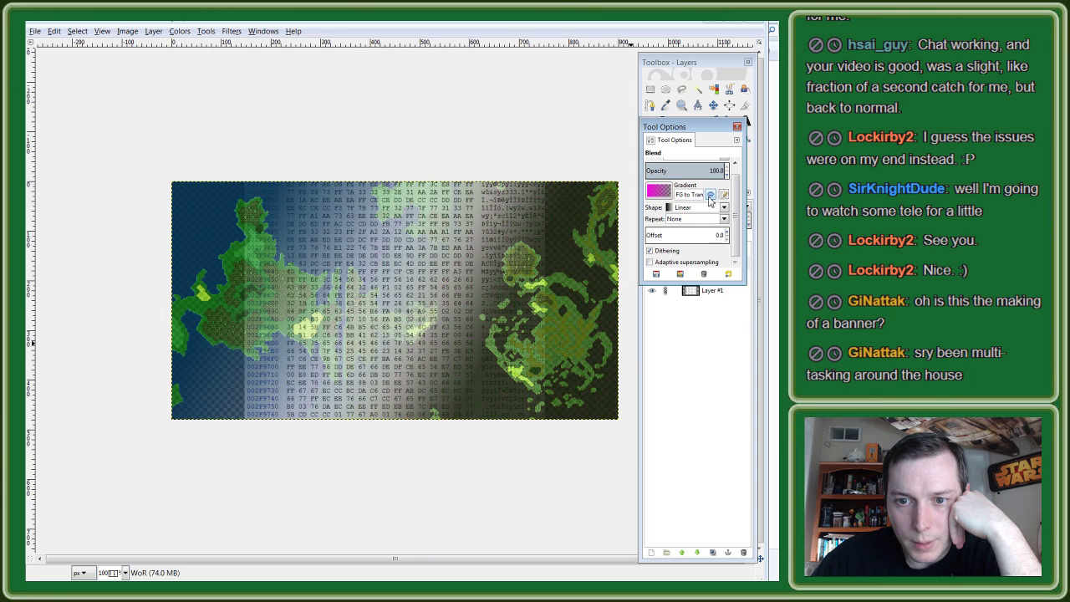
# Step: Choose the CoVGradient gradient, try a diagonal fill, then undo it
pyautogui.click(666, 194)
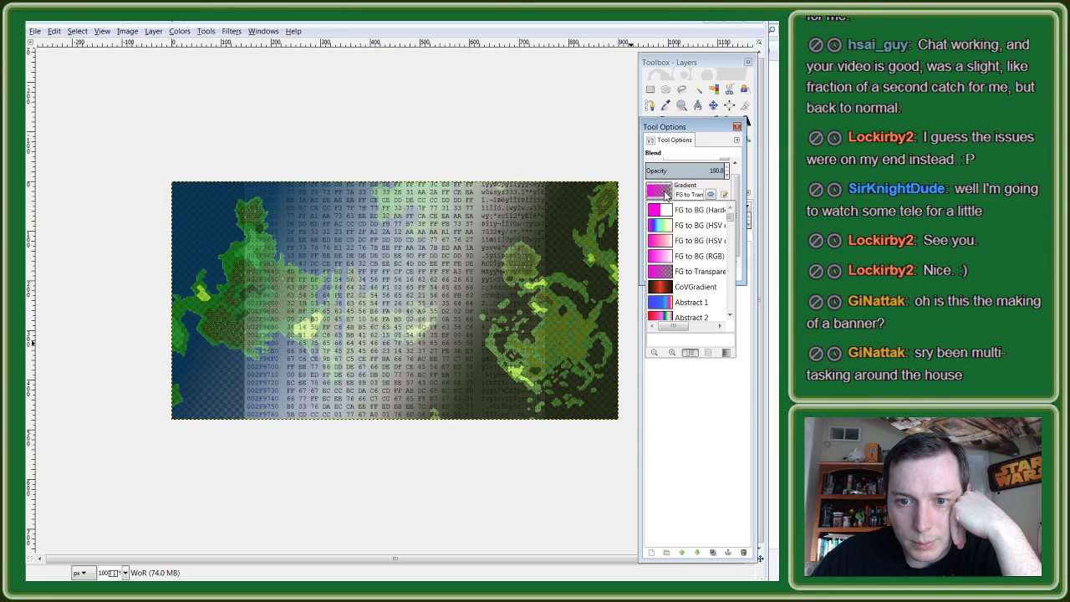
pyautogui.click(689, 287)
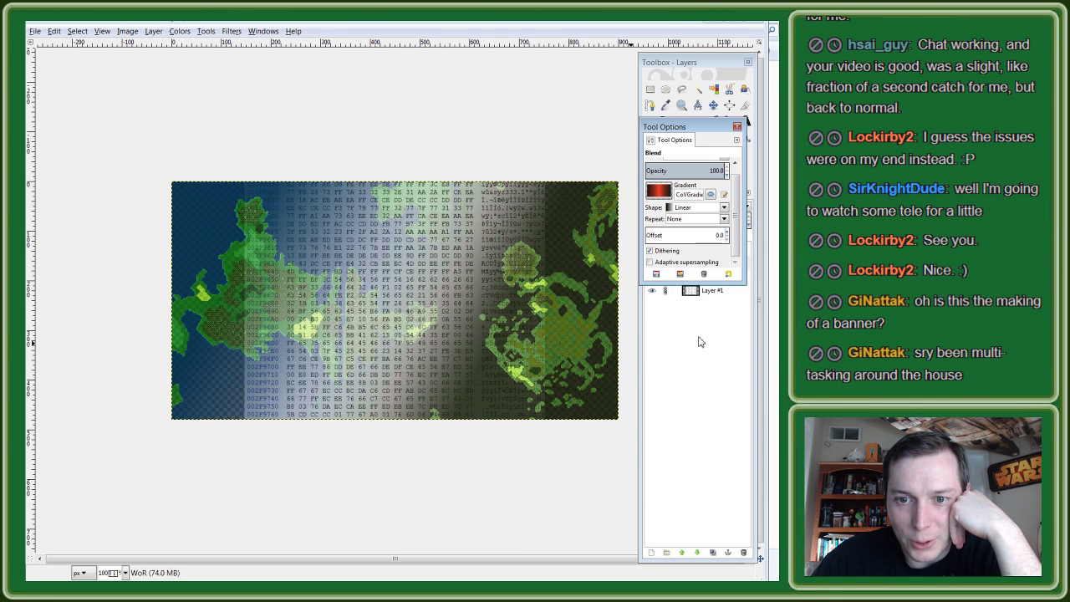
pyautogui.click(666, 191)
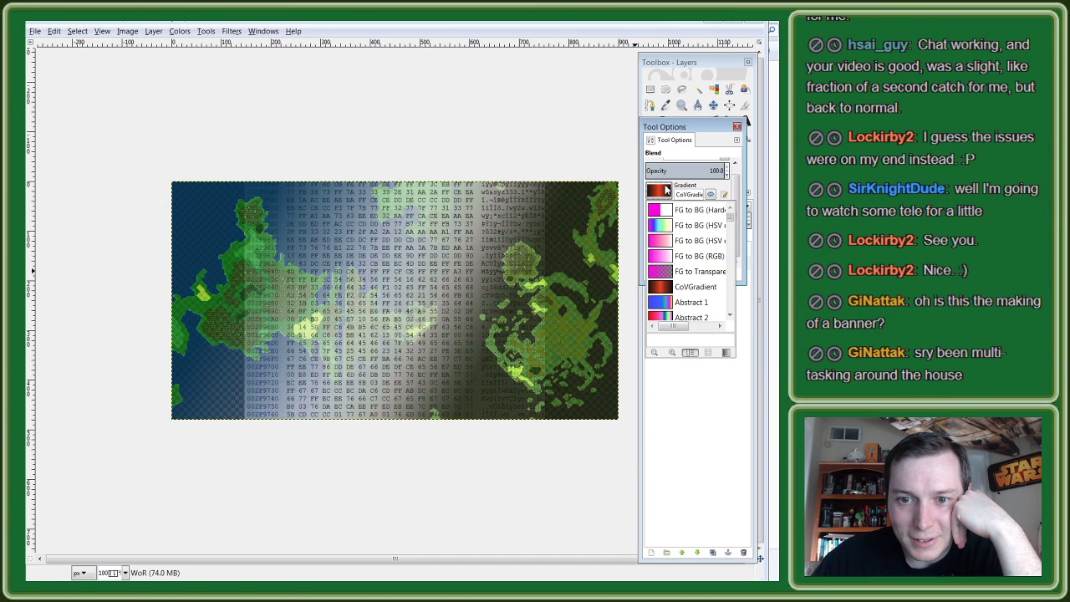
pyautogui.click(663, 192)
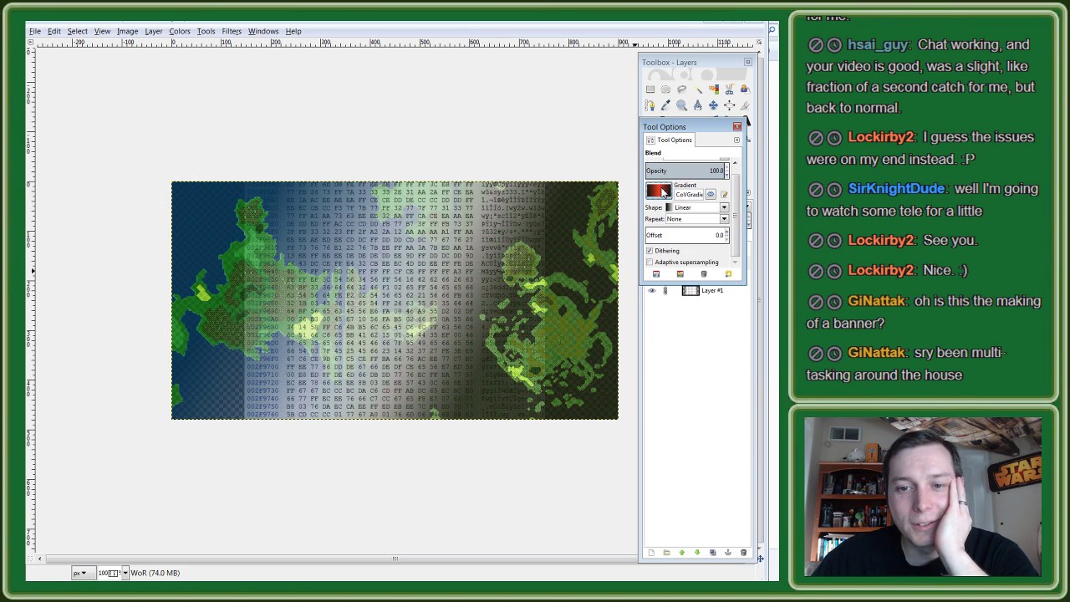
pyautogui.moveTo(356, 284); pyautogui.dragTo(637, 391)
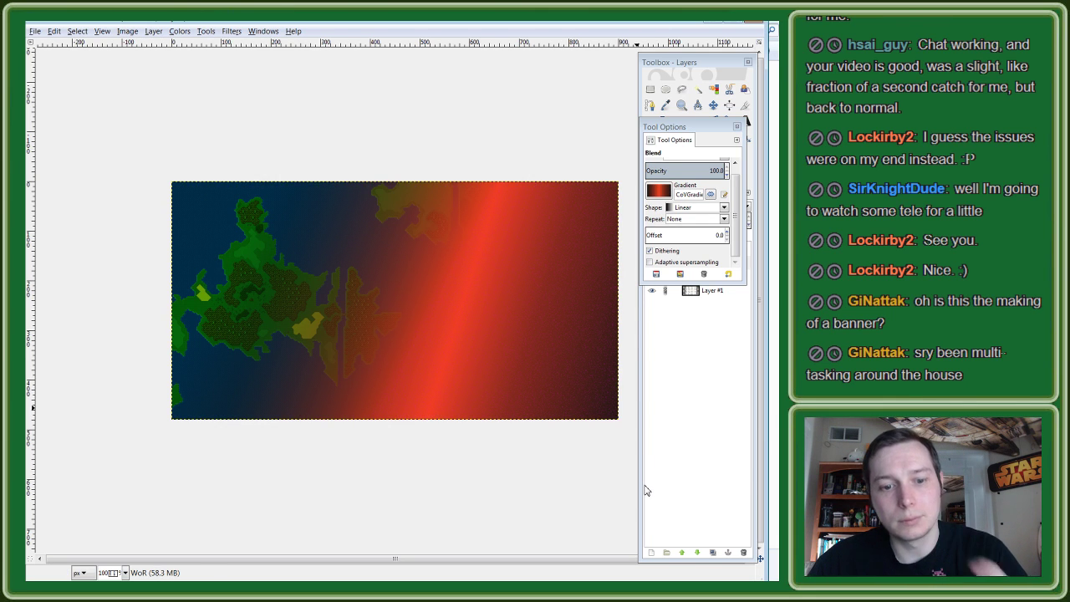
pyautogui.hotkey('ctrl', 'z')
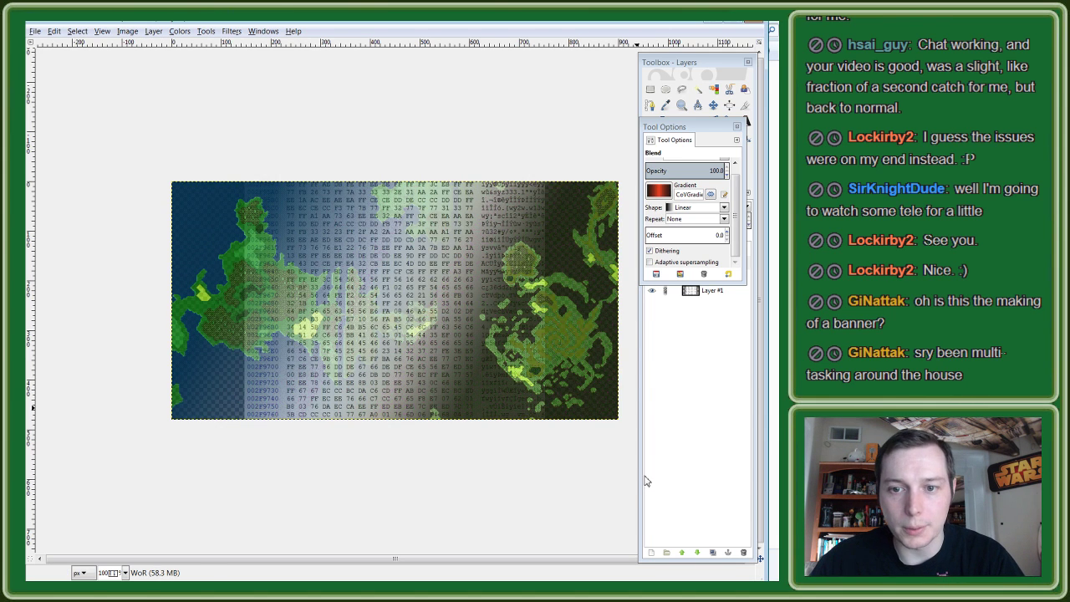
# Step: On the layer named Layer, try red and blue-red gradient fills, undoing each
pyautogui.click(724, 359)
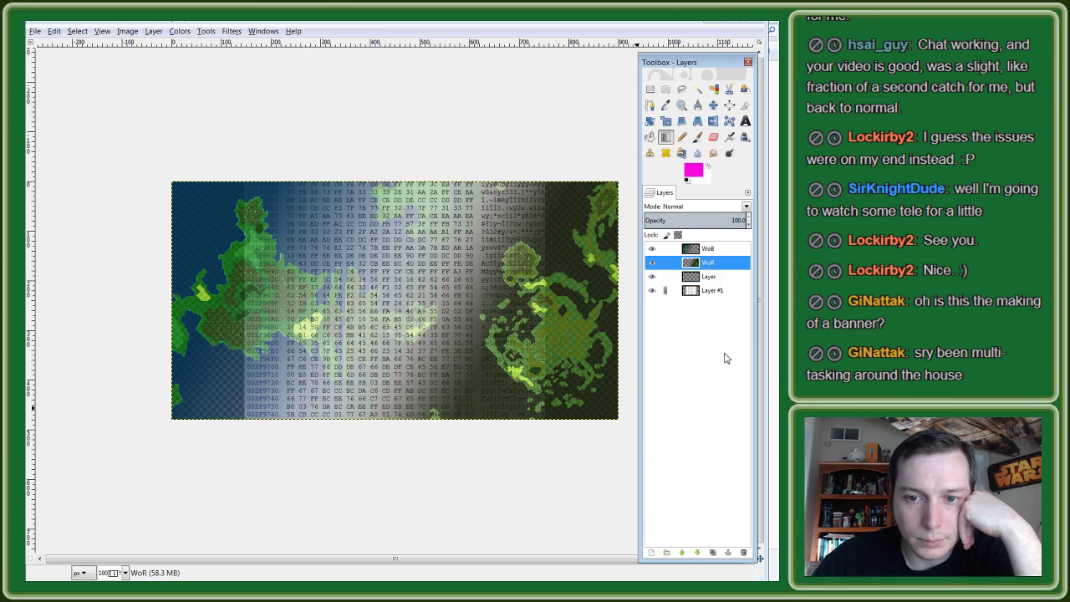
pyautogui.click(708, 275)
pyautogui.moveTo(225, 222); pyautogui.dragTo(555, 378)
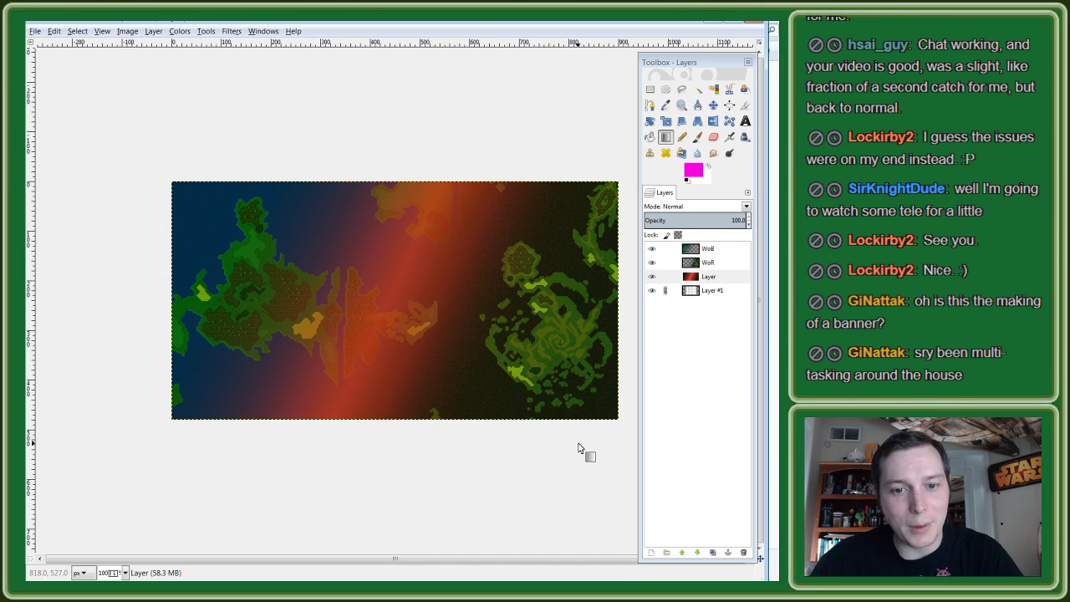
pyautogui.hotkey('ctrl', 'z')
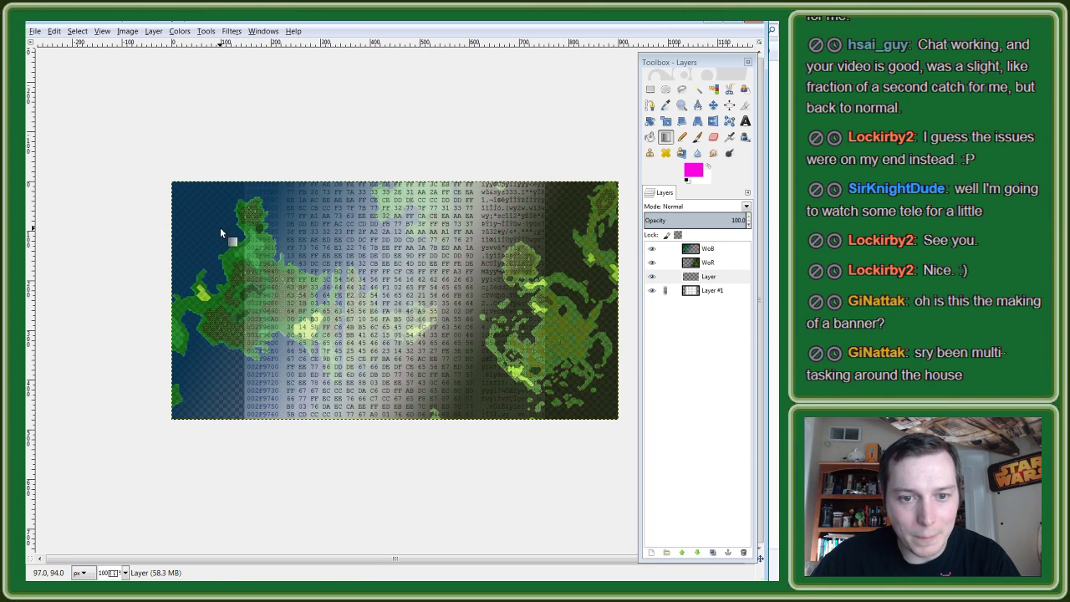
pyautogui.moveTo(220, 227); pyautogui.dragTo(499, 335)
pyautogui.moveTo(576, 364); pyautogui.dragTo(582, 400)
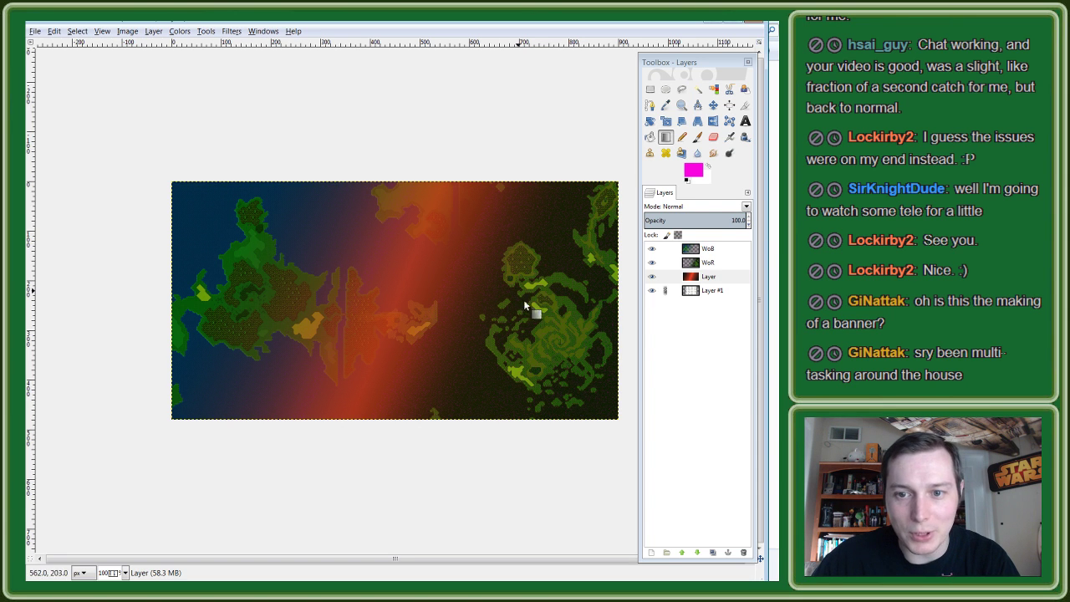
pyautogui.hotkey('ctrl', 'z')
# Step: Scroll through the Blend tool's gradient list, leaving CoVGradient selected with Linear shape
pyautogui.doubleClick(665, 137)
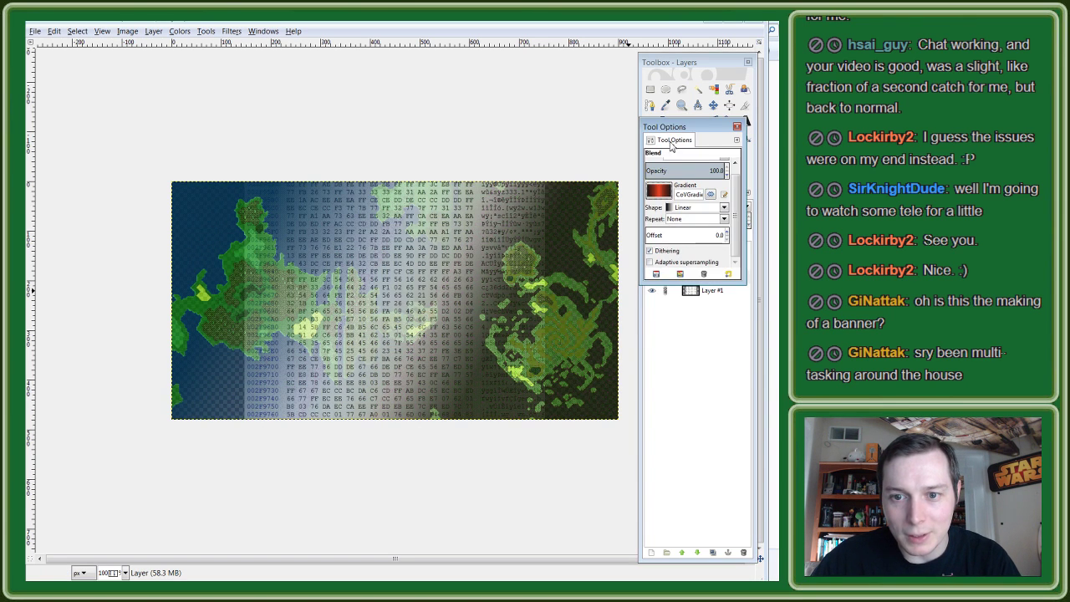
pyautogui.click(658, 191)
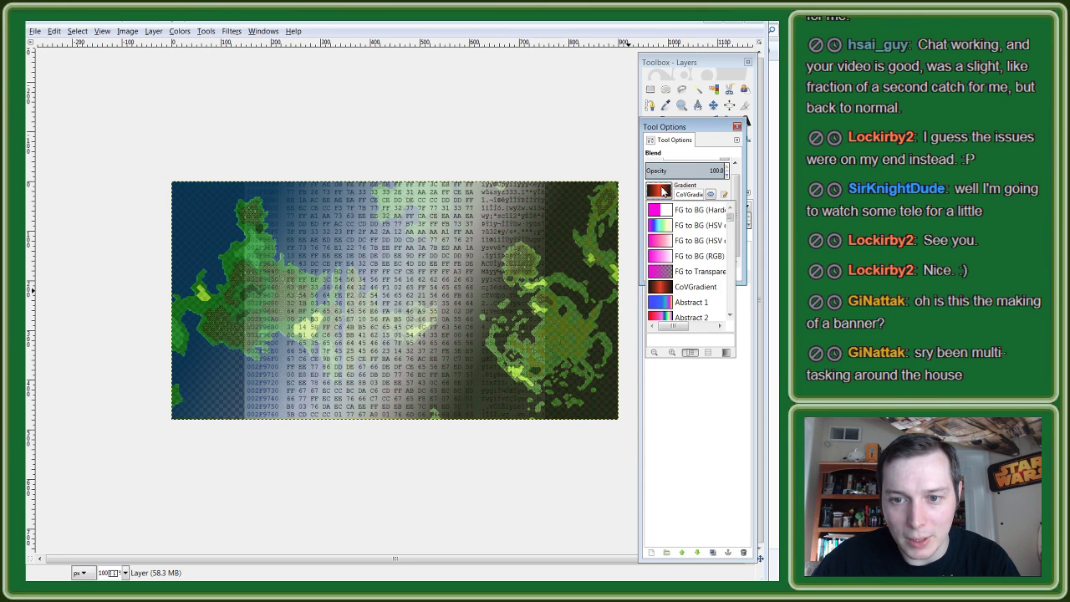
pyautogui.click(662, 190)
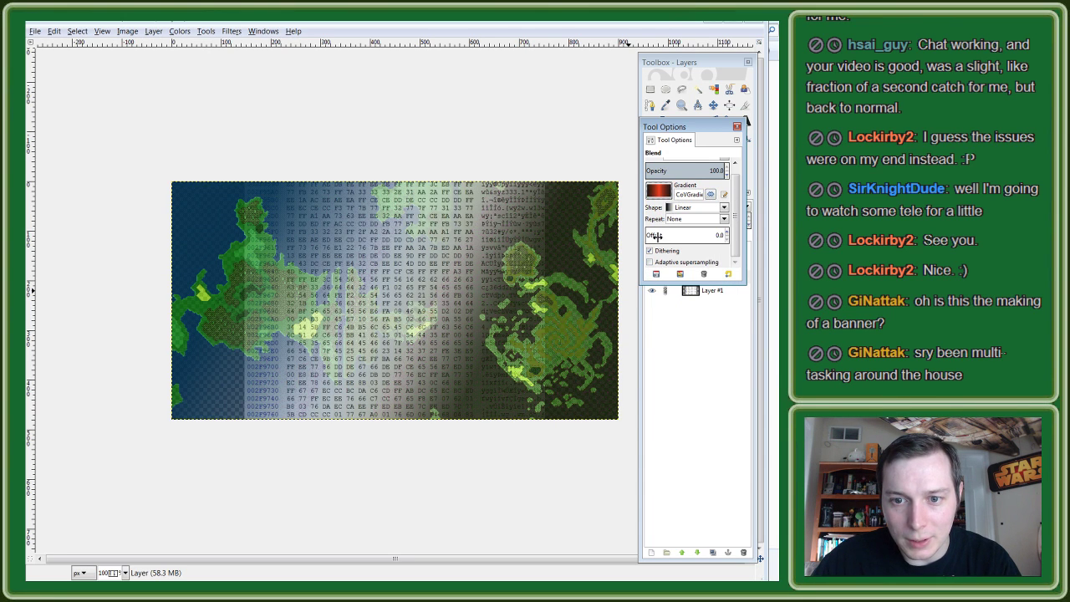
pyautogui.click(660, 192)
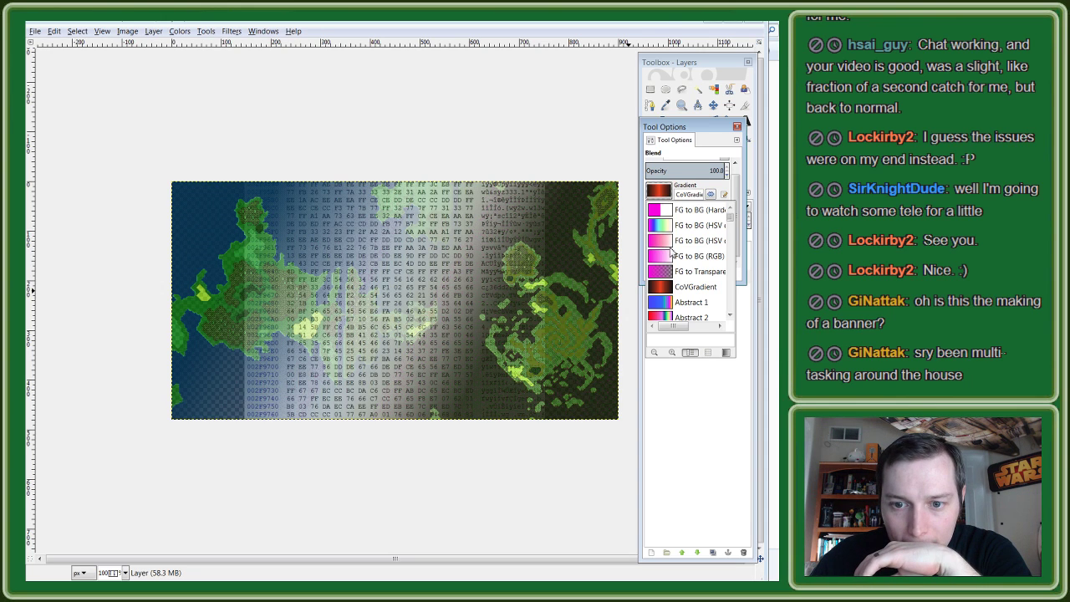
pyautogui.scroll(-2, 671, 250)
pyautogui.scroll(-1, 673, 255)
pyautogui.scroll(-2, 674, 259)
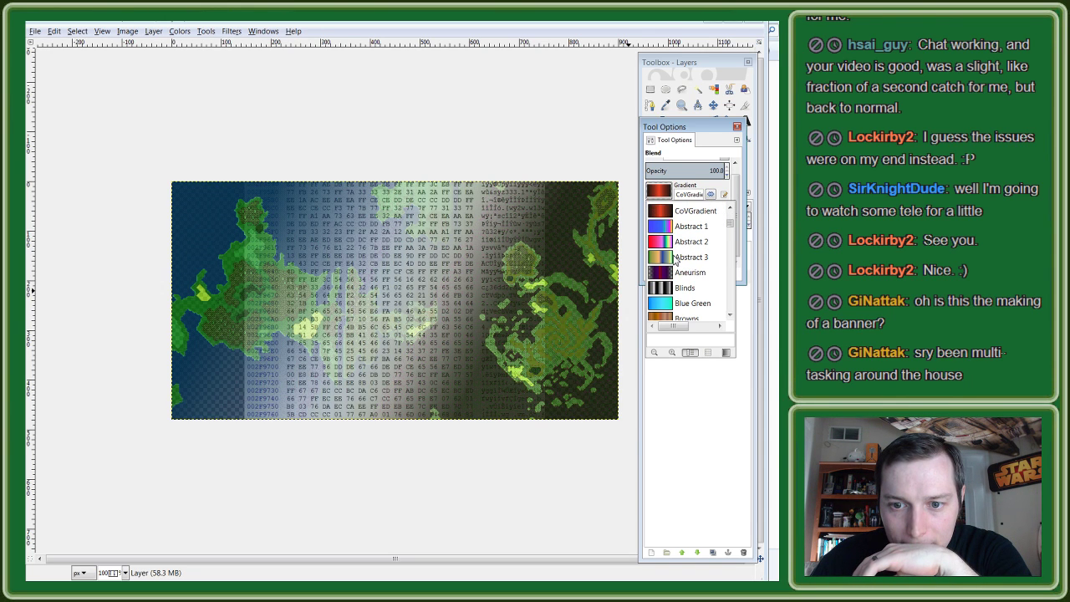
pyautogui.scroll(-1, 673, 259)
pyautogui.scroll(-3, 673, 260)
pyautogui.scroll(-1, 674, 260)
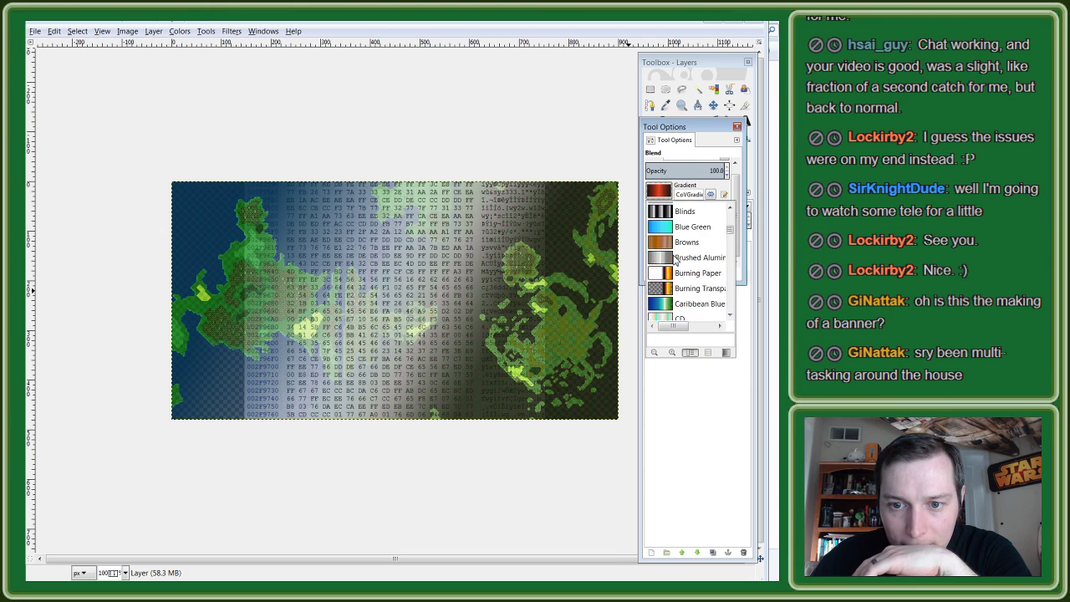
pyautogui.scroll(-1, 673, 260)
pyautogui.scroll(-5, 673, 260)
pyautogui.scroll(-1, 674, 259)
pyautogui.scroll(-1, 673, 259)
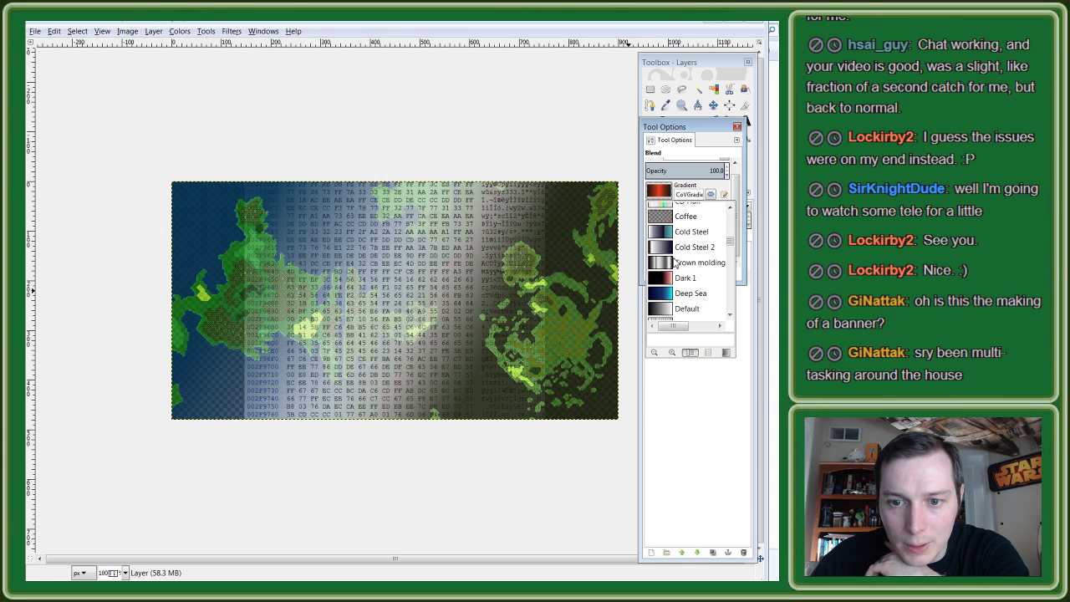
pyautogui.scroll(-4, 674, 260)
pyautogui.scroll(-4, 675, 265)
pyautogui.scroll(-7, 675, 265)
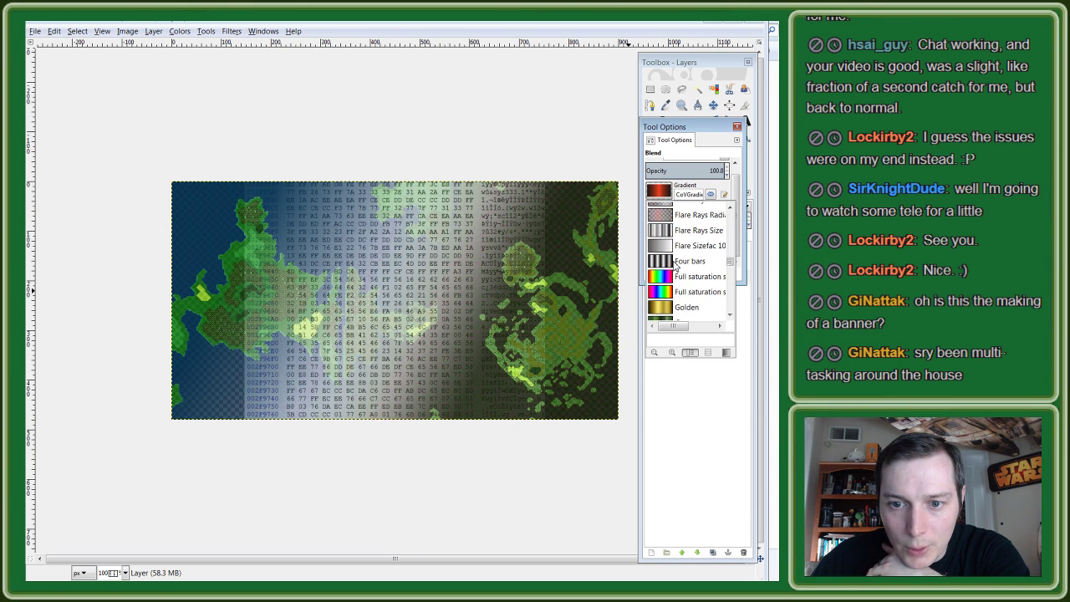
pyautogui.scroll(-4, 675, 265)
pyautogui.scroll(10, 675, 265)
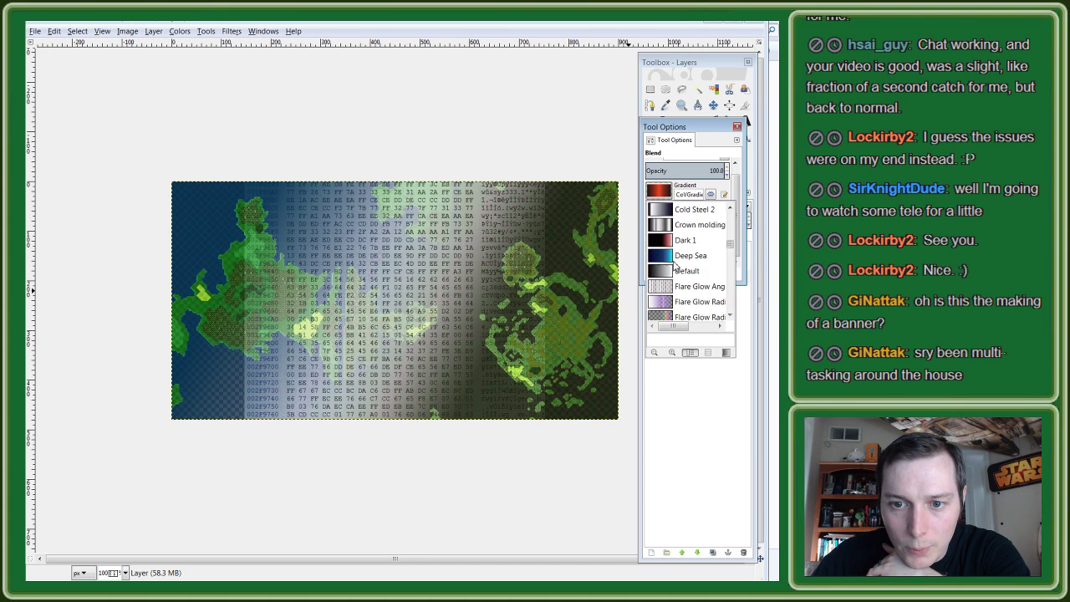
pyautogui.scroll(5, 675, 265)
pyautogui.scroll(7, 675, 265)
pyautogui.scroll(2, 676, 265)
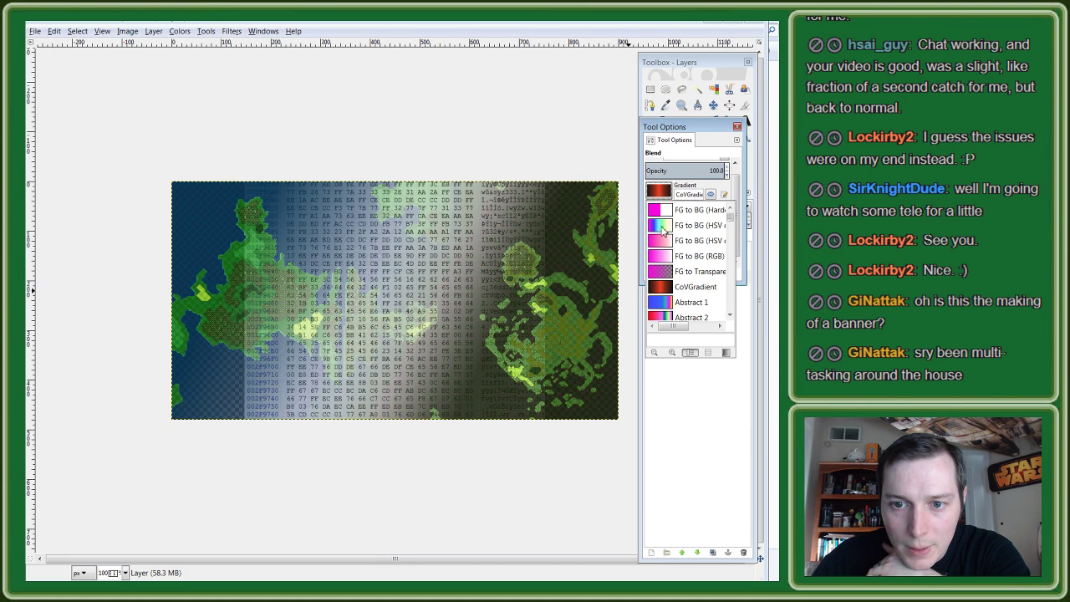
pyautogui.click(660, 193)
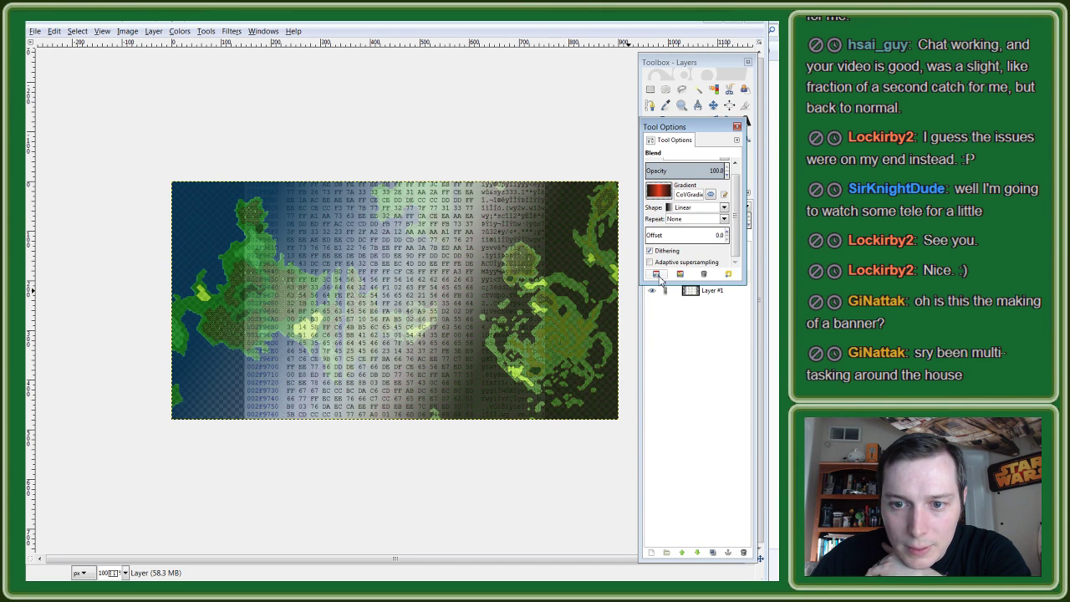
# Step: Shift the CoVGradient midpoint to 0.7380 and set its left endpoint to magenta f805de
pyautogui.click(724, 194)
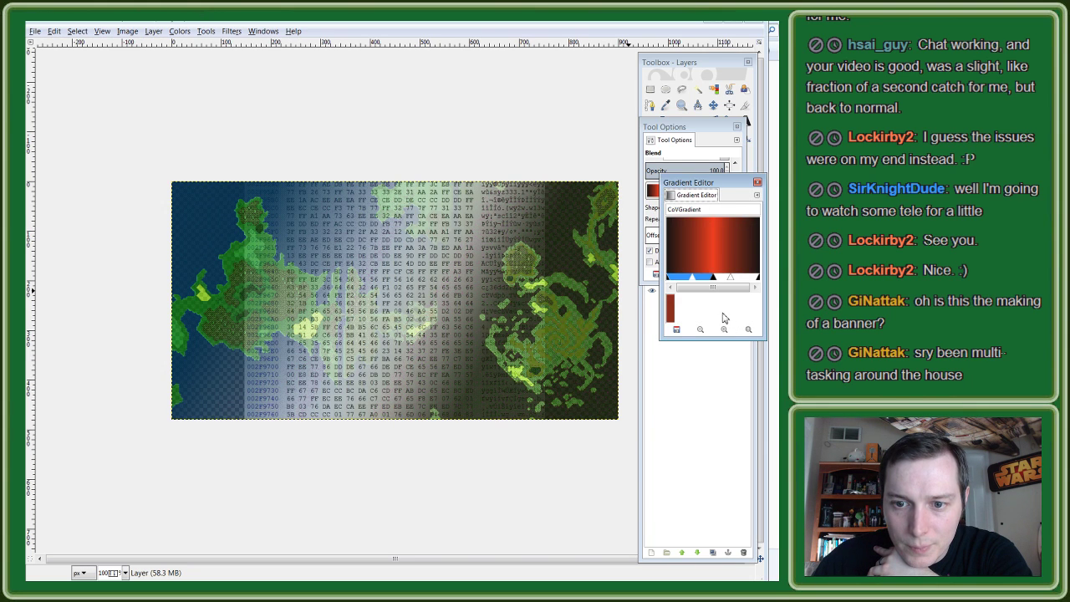
pyautogui.moveTo(731, 278); pyautogui.dragTo(736, 282)
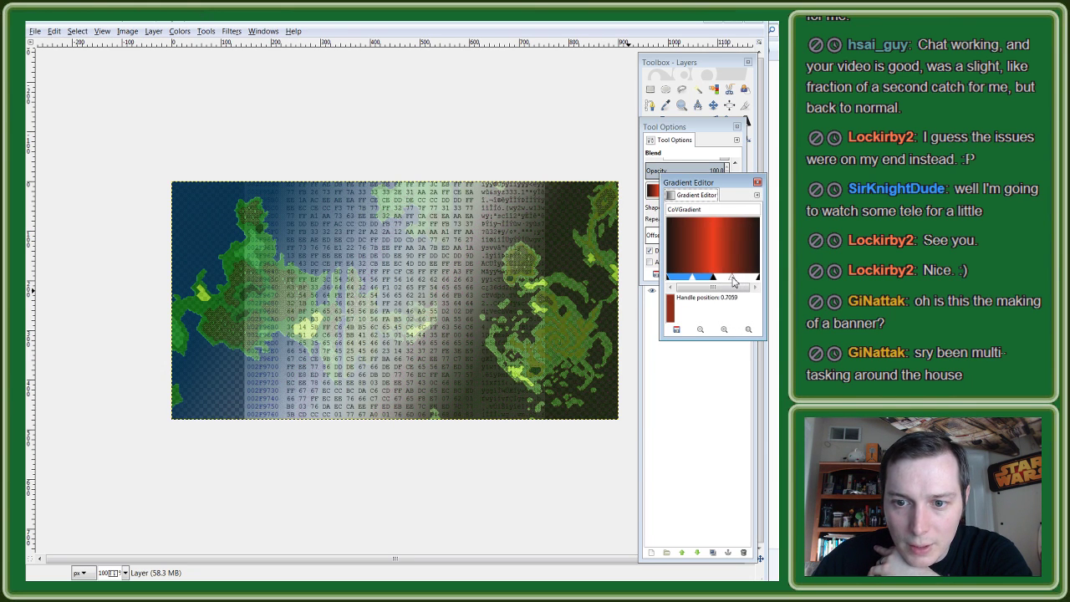
pyautogui.click(756, 195)
pyautogui.moveTo(679, 203)
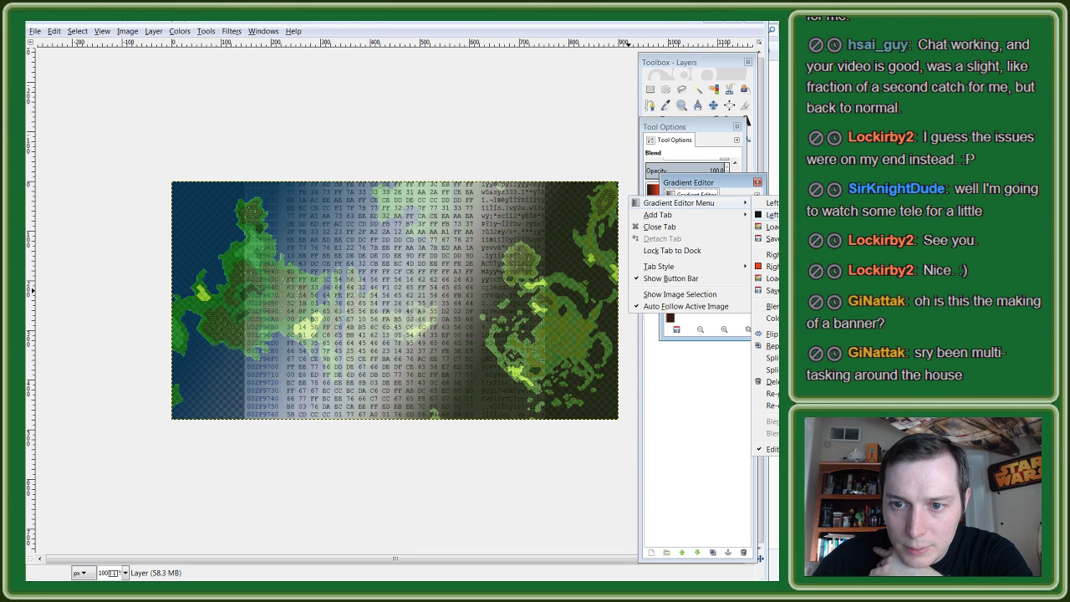
pyautogui.click(746, 121)
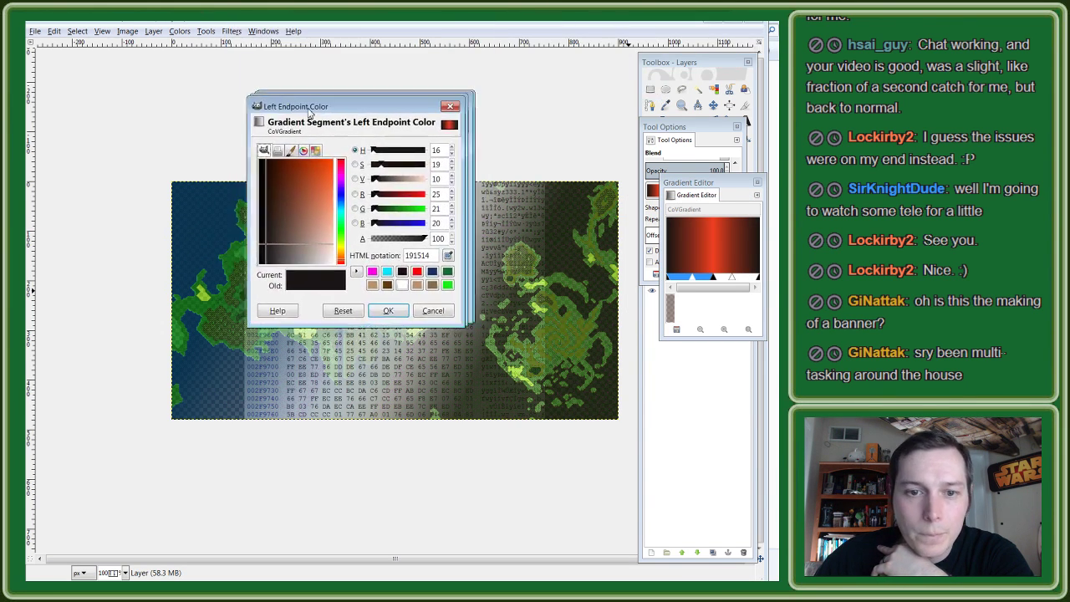
pyautogui.click(332, 306)
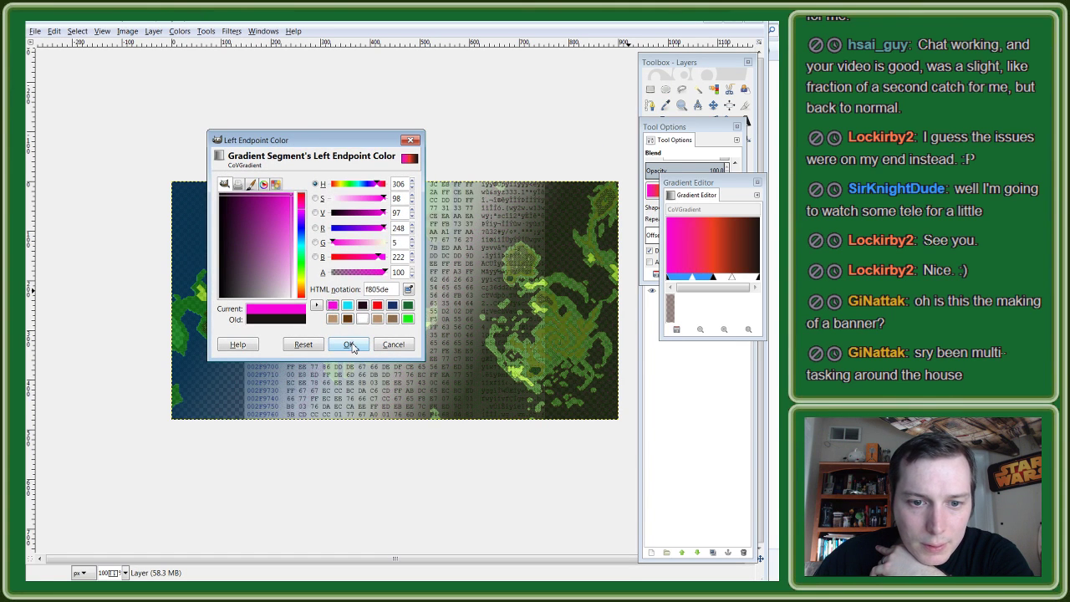
pyautogui.click(351, 345)
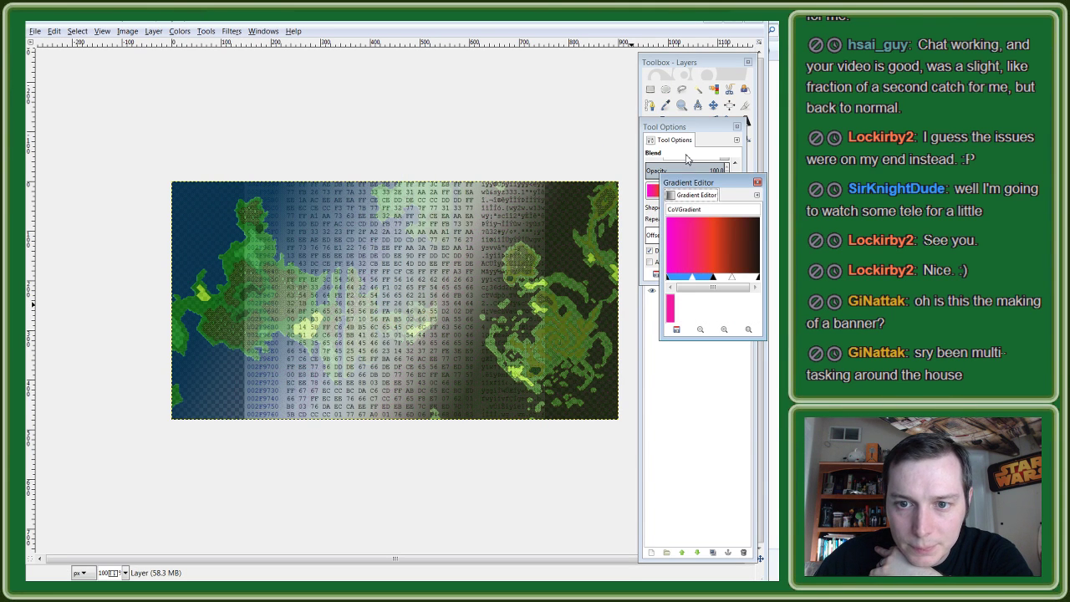
# Step: Reopen CoVGradient in the Gradient Editor and move the editor left of the image
pyautogui.click(691, 128)
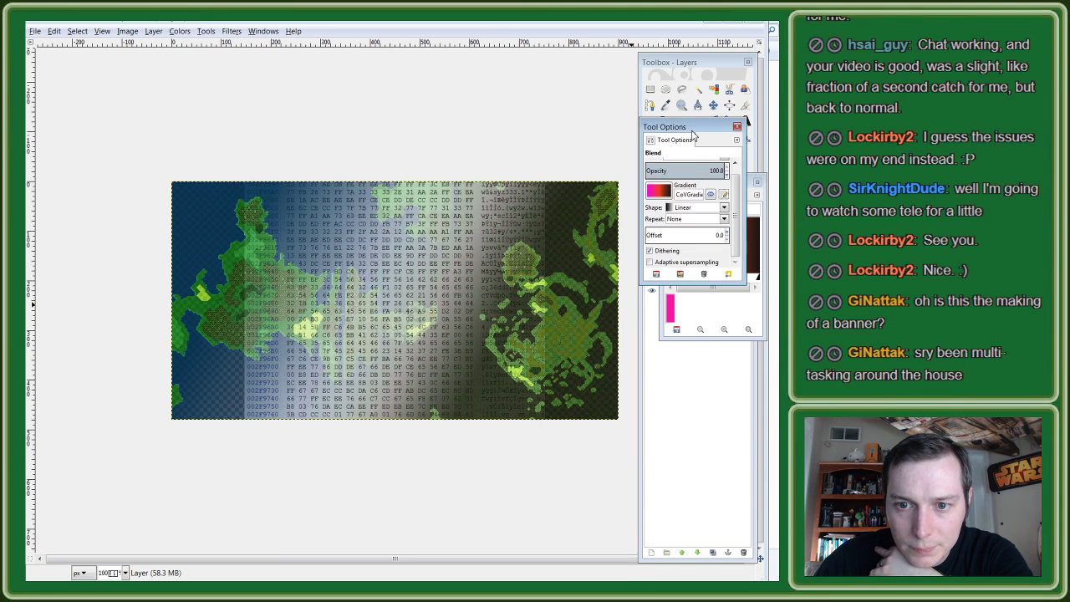
pyautogui.click(737, 140)
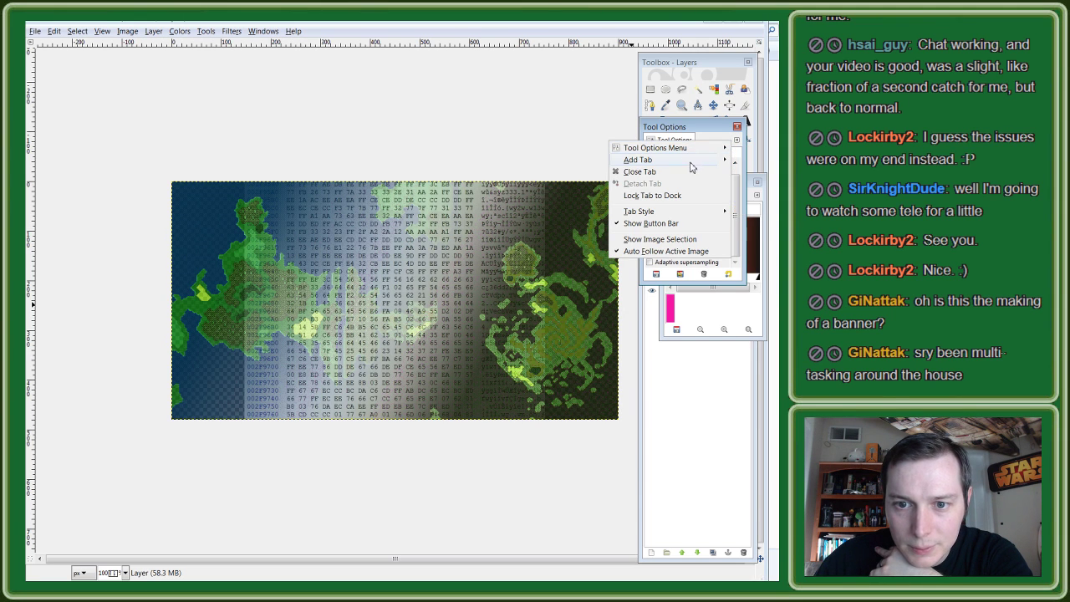
pyautogui.moveTo(655, 148)
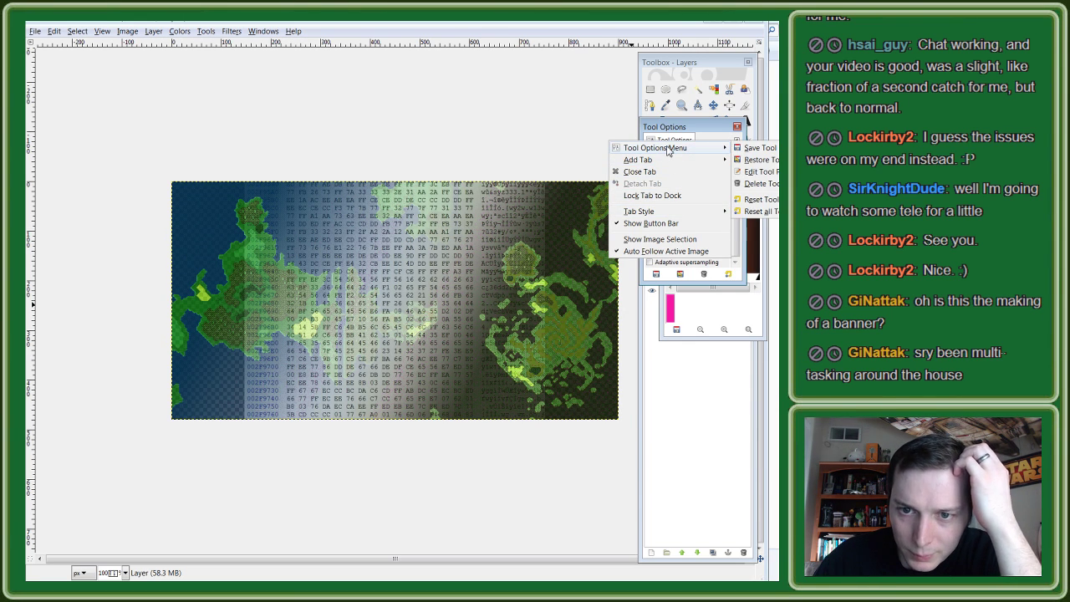
pyautogui.click(671, 196)
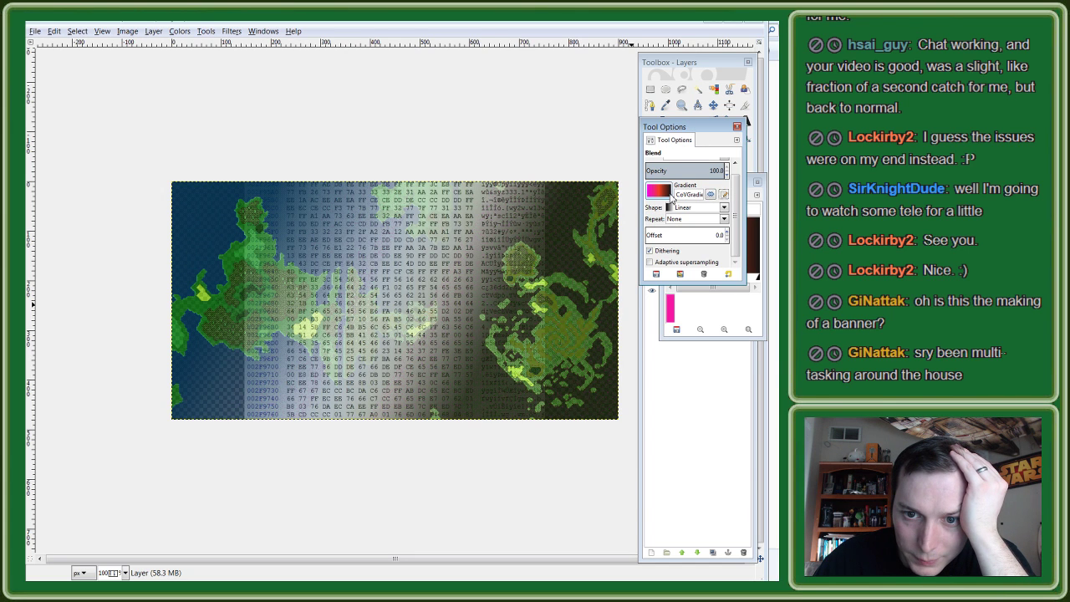
pyautogui.click(723, 194)
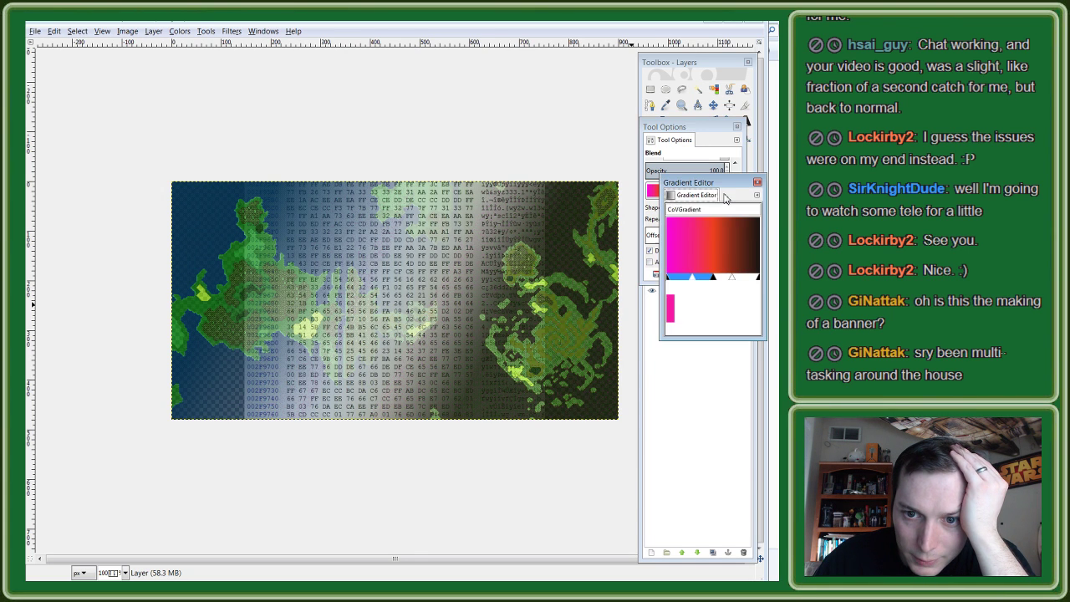
pyautogui.moveTo(722, 185)
pyautogui.mouseDown()
pyautogui.moveTo(379, 147)
pyautogui.moveTo(200, 206)
pyautogui.mouseUp()
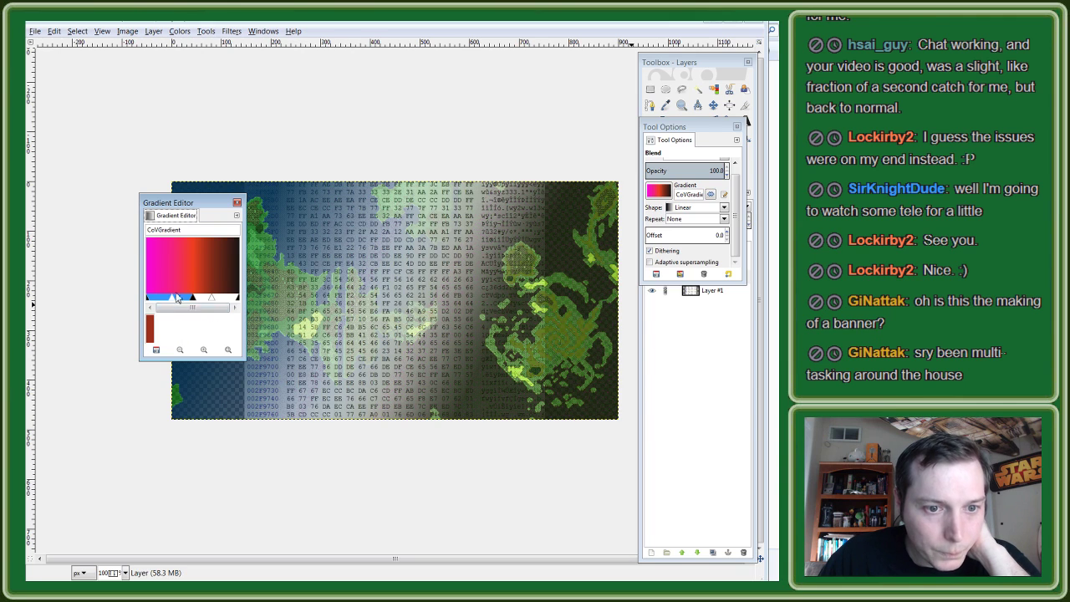
# Step: Set the first segment's right endpoint and the right segment's left endpoint to cyan
pyautogui.click(236, 215)
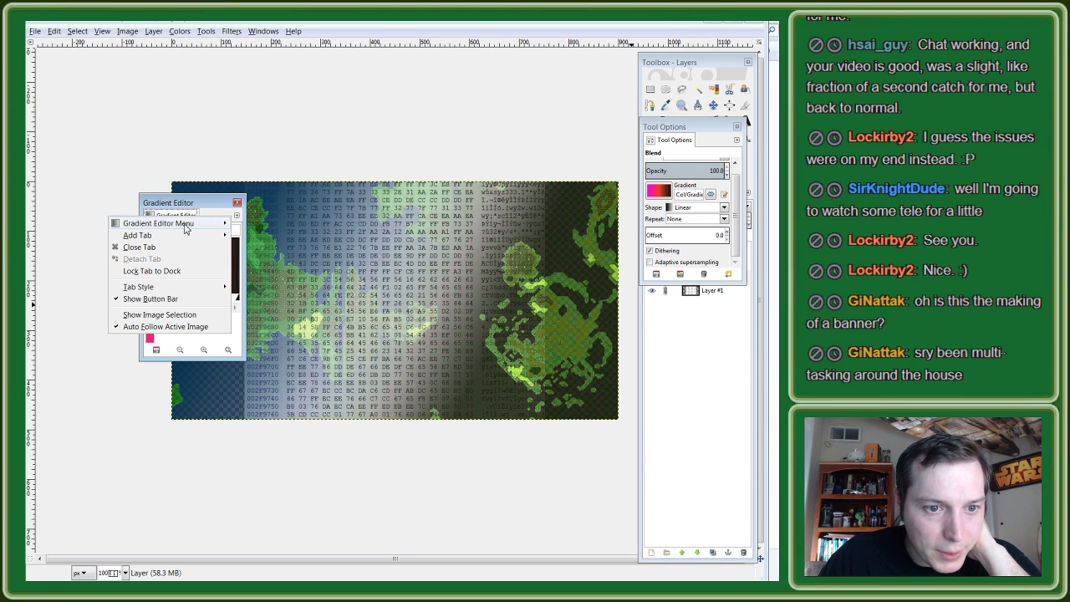
pyautogui.moveTo(159, 223)
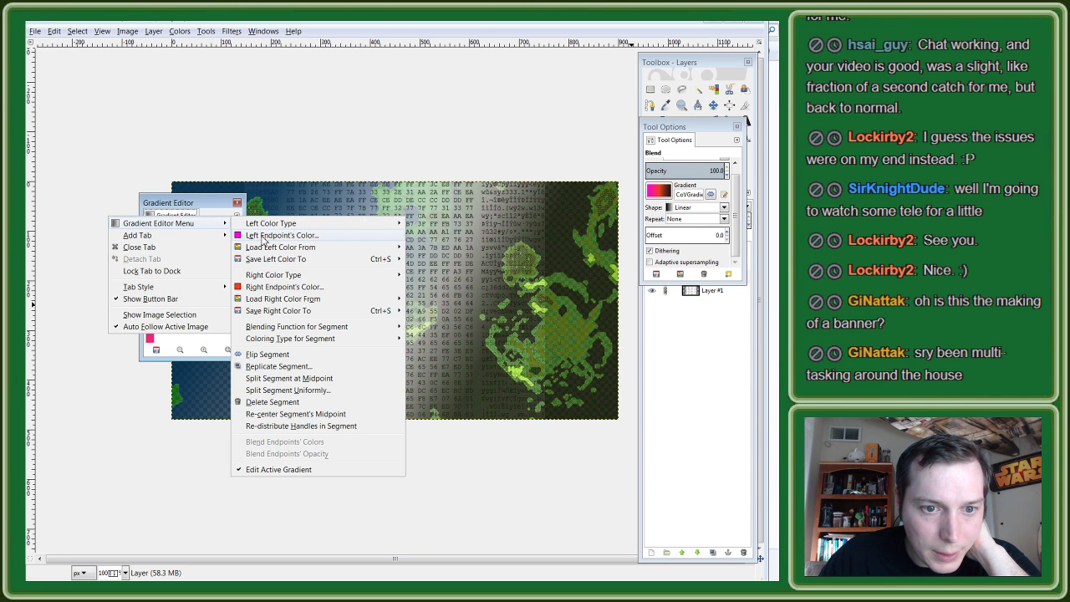
pyautogui.click(283, 289)
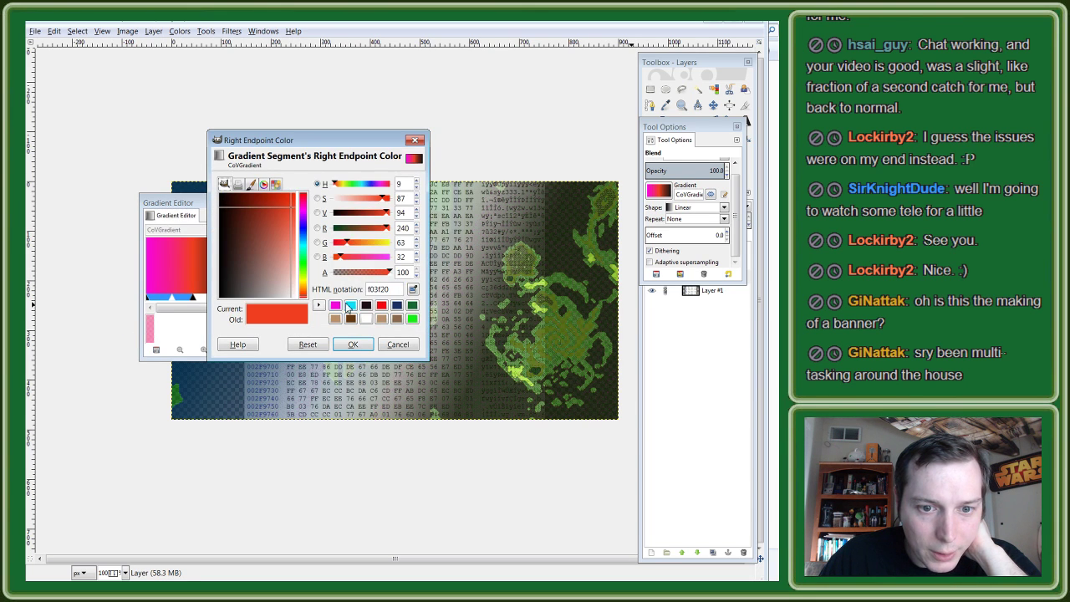
pyautogui.click(352, 309)
pyautogui.click(354, 344)
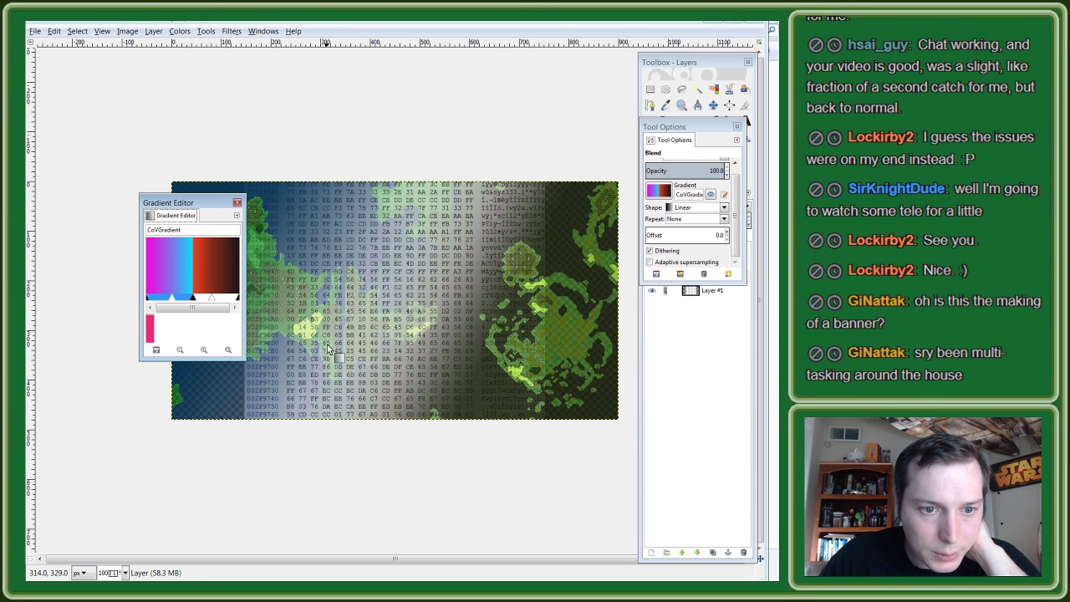
pyautogui.click(221, 299)
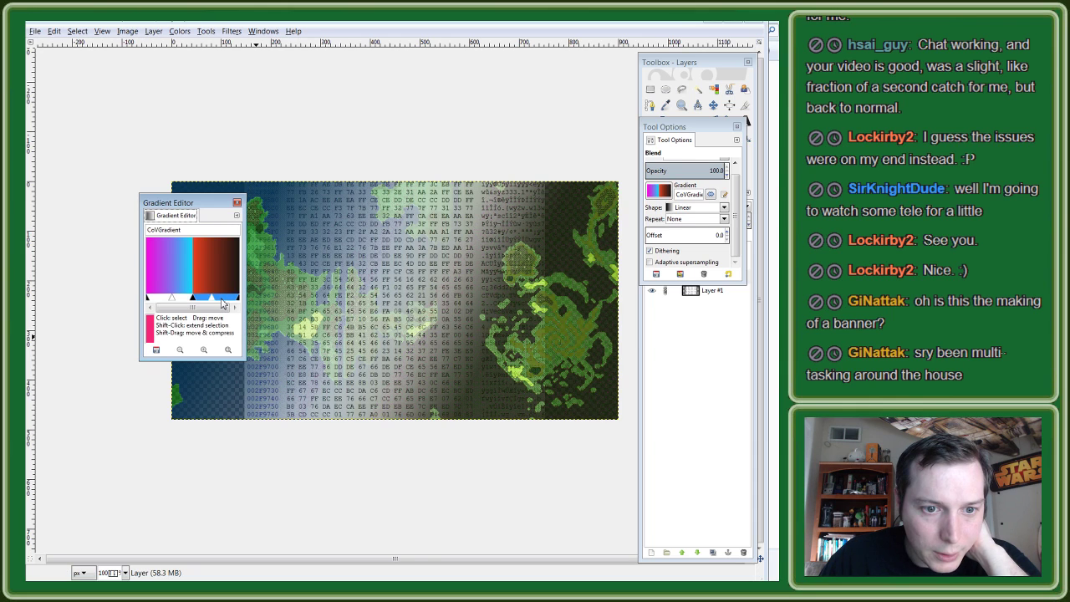
pyautogui.click(236, 215)
pyautogui.moveTo(167, 223)
pyautogui.click(282, 235)
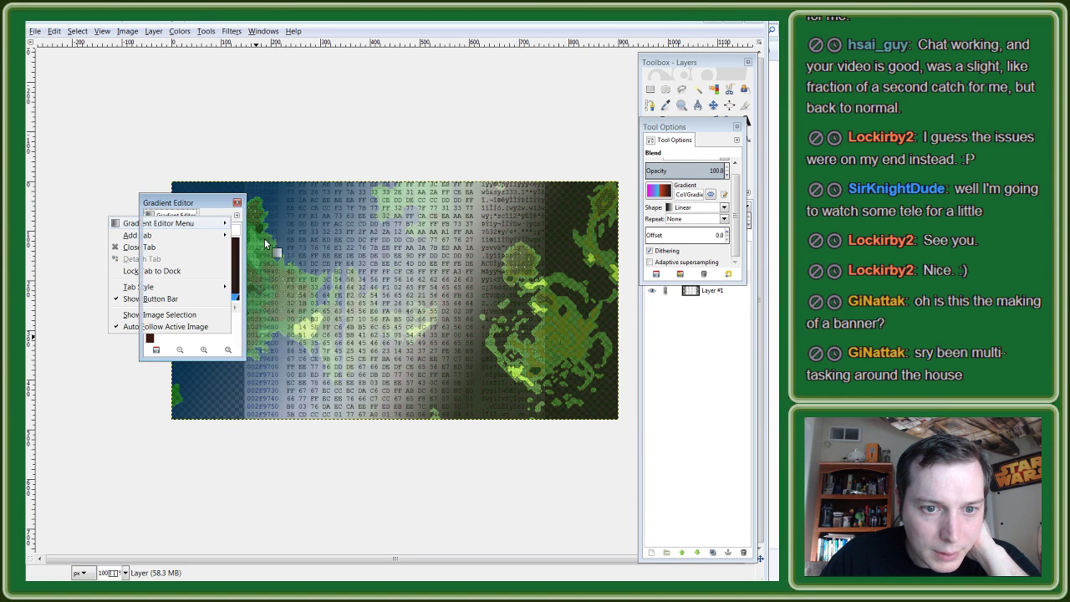
pyautogui.click(332, 305)
pyautogui.click(348, 346)
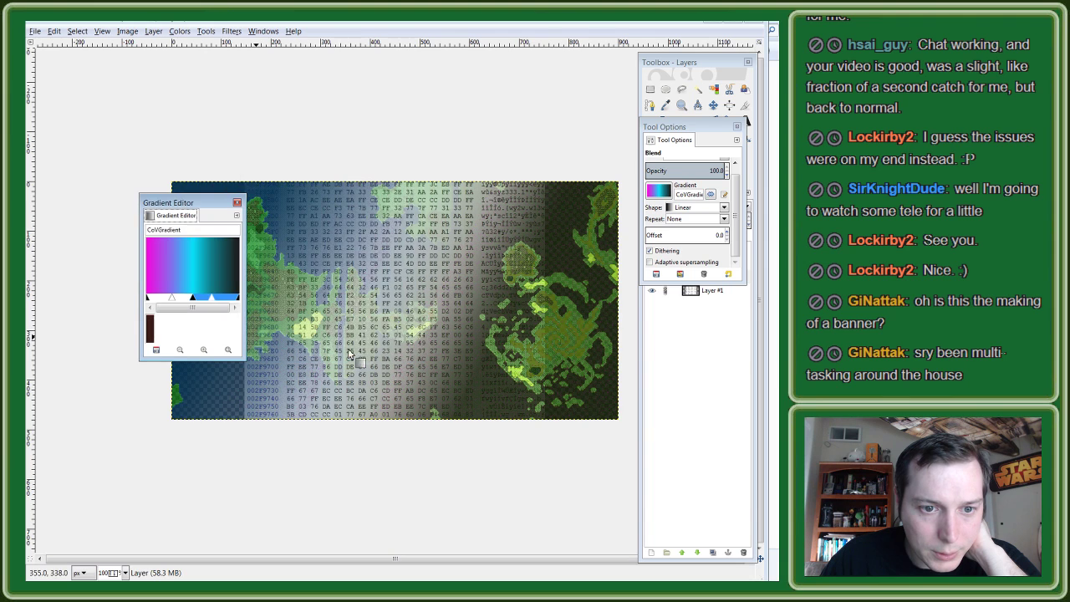
# Step: Set the right segment's right endpoint to magenta, nudge a stop, and close the editor
pyautogui.click(237, 215)
pyautogui.moveTo(167, 223)
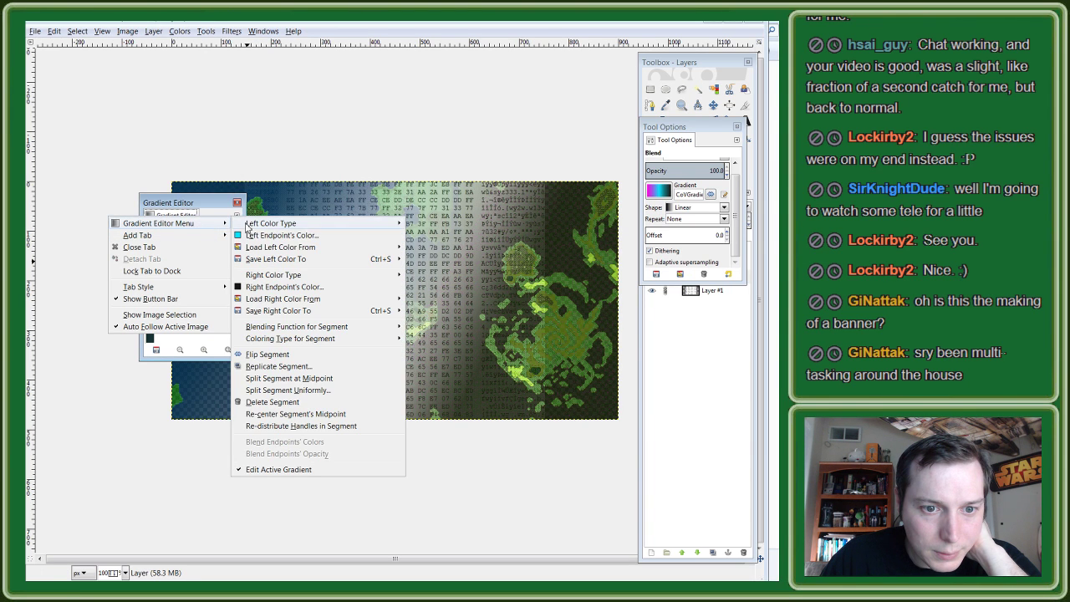
pyautogui.click(278, 288)
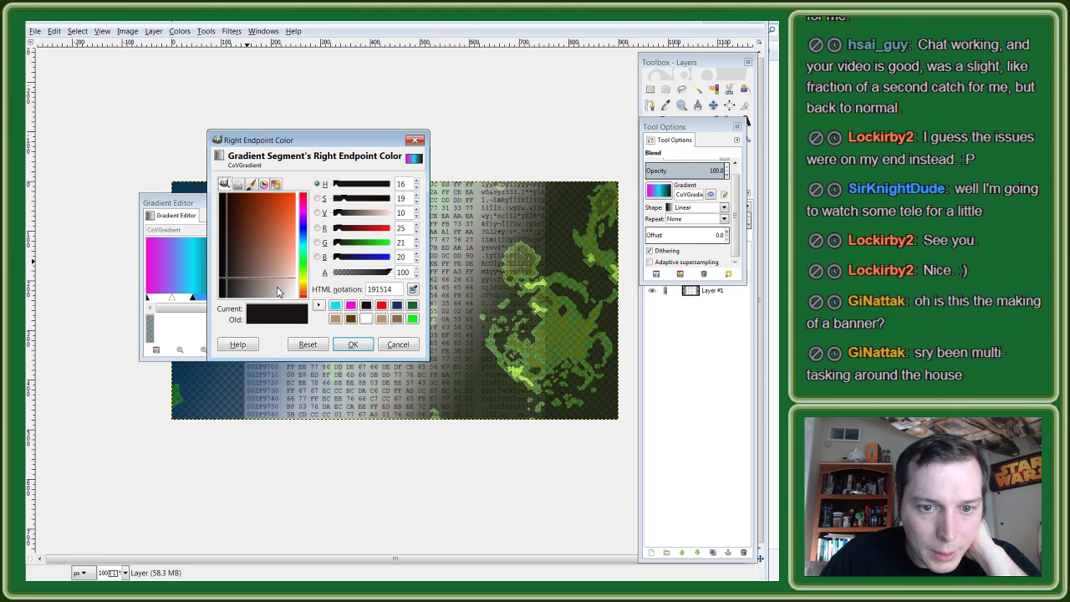
pyautogui.click(350, 305)
pyautogui.click(353, 344)
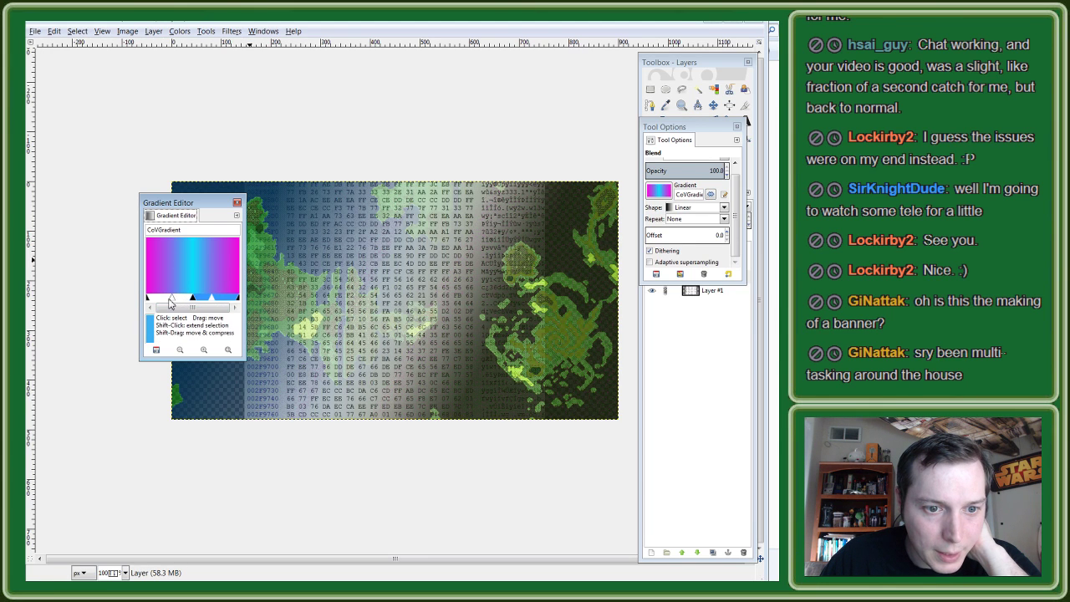
pyautogui.moveTo(169, 299); pyautogui.dragTo(170, 300)
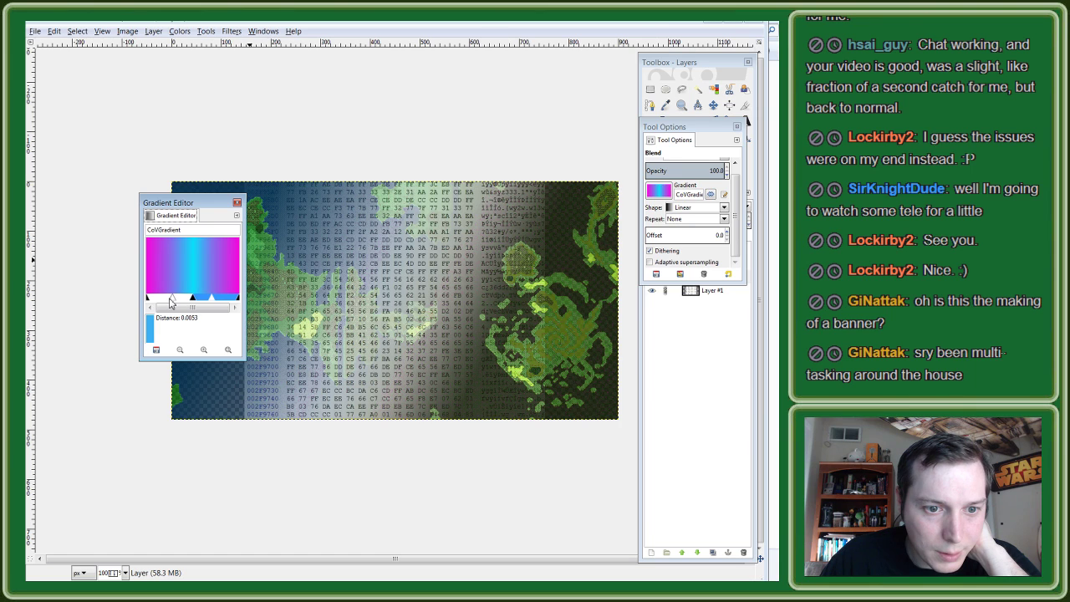
pyautogui.click(235, 215)
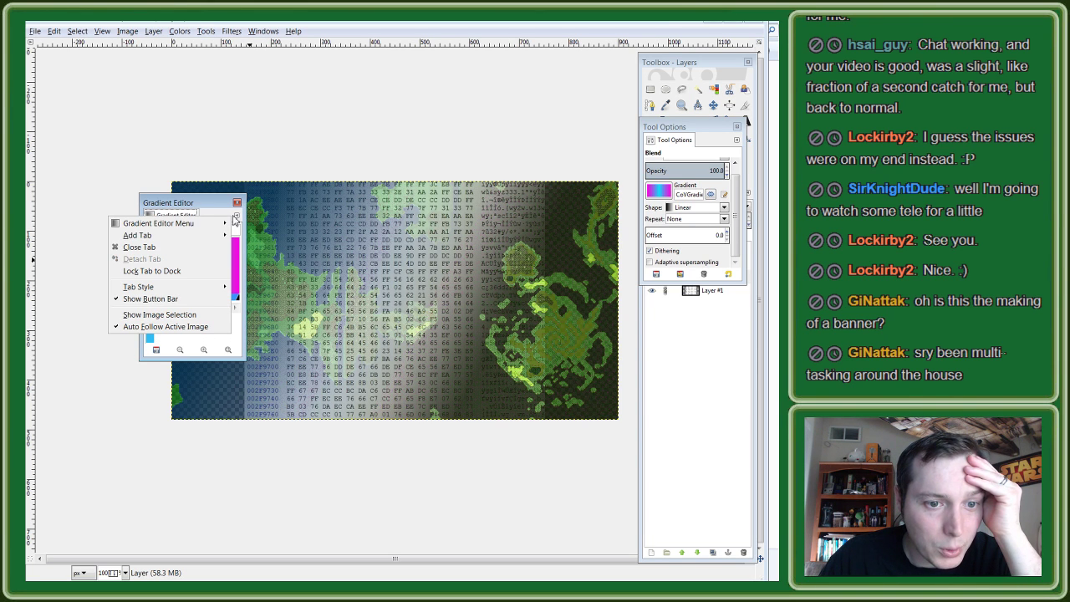
pyautogui.moveTo(158, 223)
pyautogui.click(200, 208)
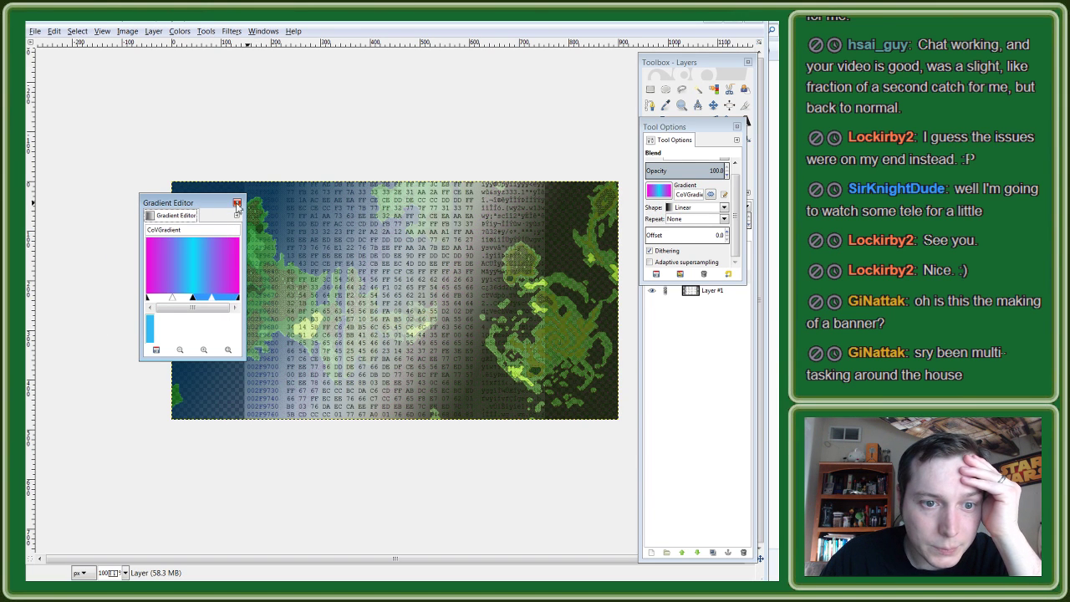
pyautogui.click(237, 203)
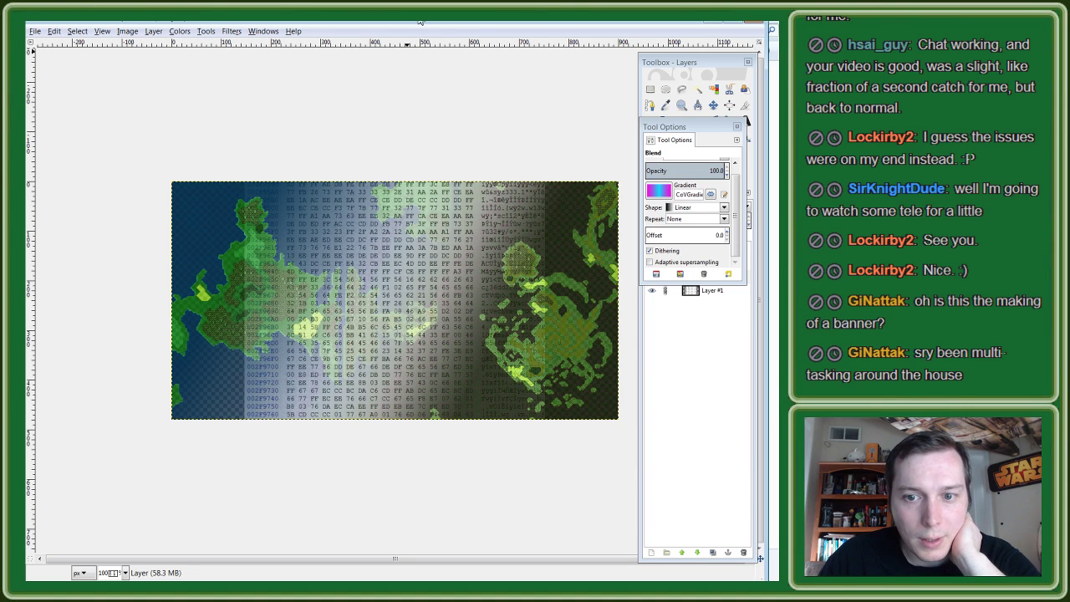
pyautogui.click(736, 126)
# Step: On Layer, draw the CoVGradient diagonally, redrawing until the cyan band is centred
pyautogui.click(716, 276)
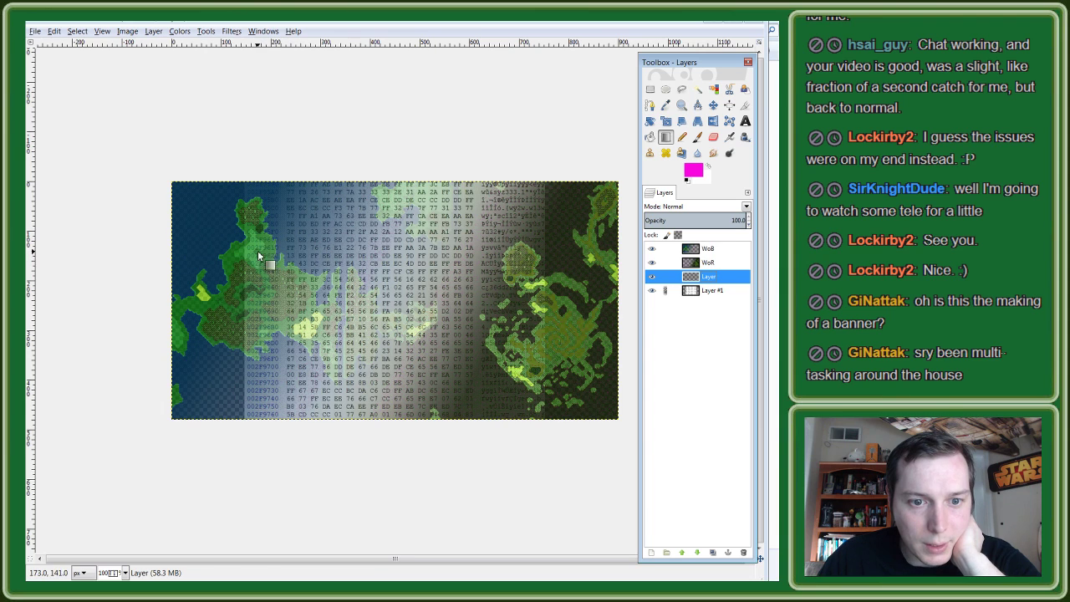
pyautogui.moveTo(299, 253); pyautogui.dragTo(505, 334)
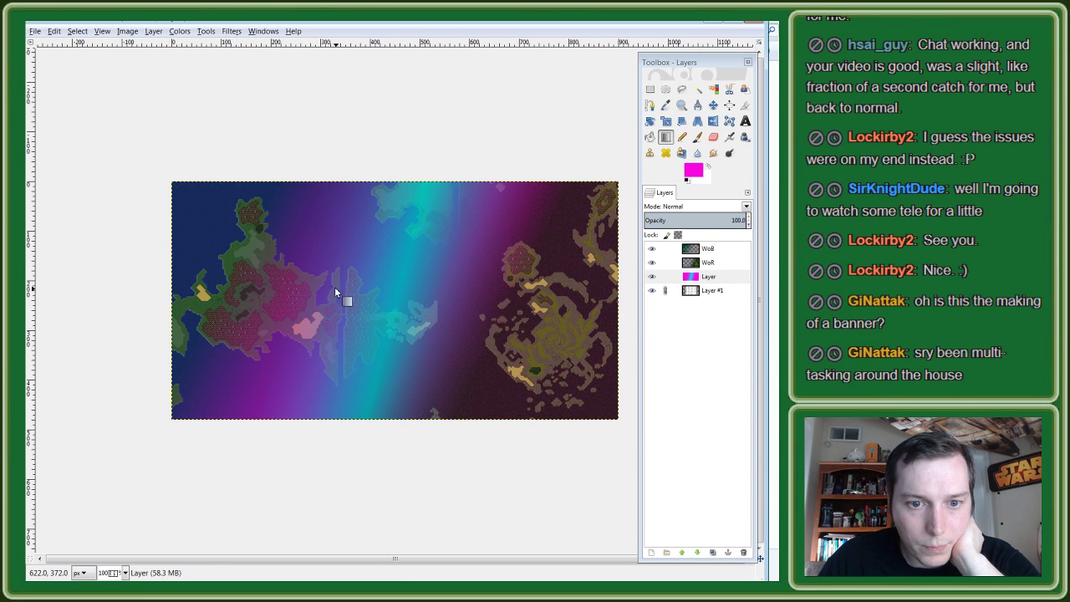
pyautogui.moveTo(305, 267); pyautogui.dragTo(305, 268)
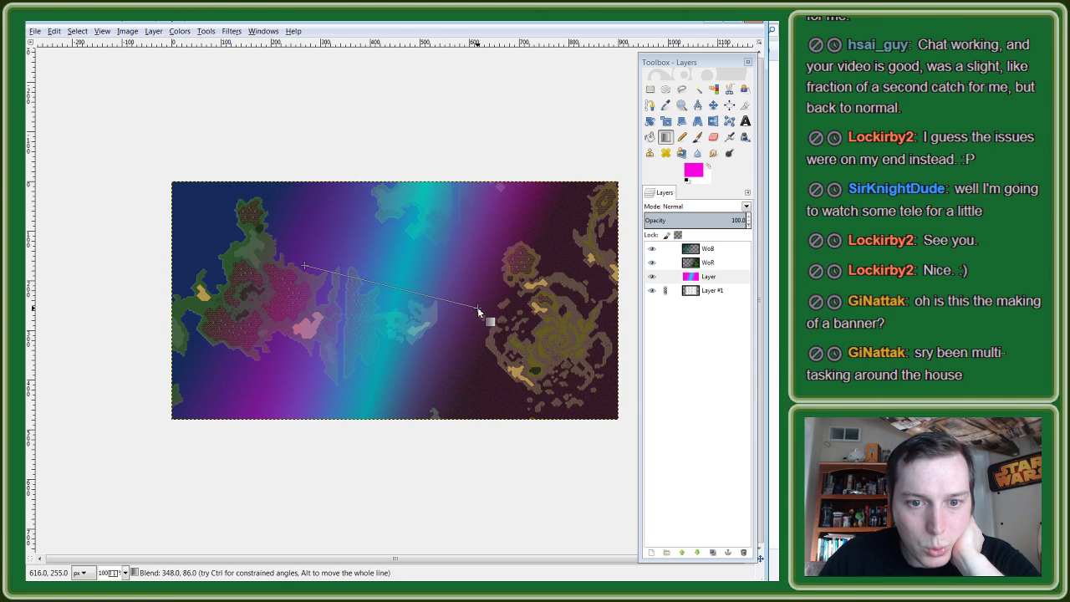
pyautogui.moveTo(432, 313)
pyautogui.mouseDown()
pyautogui.moveTo(481, 326)
pyautogui.moveTo(509, 359)
pyautogui.mouseUp()
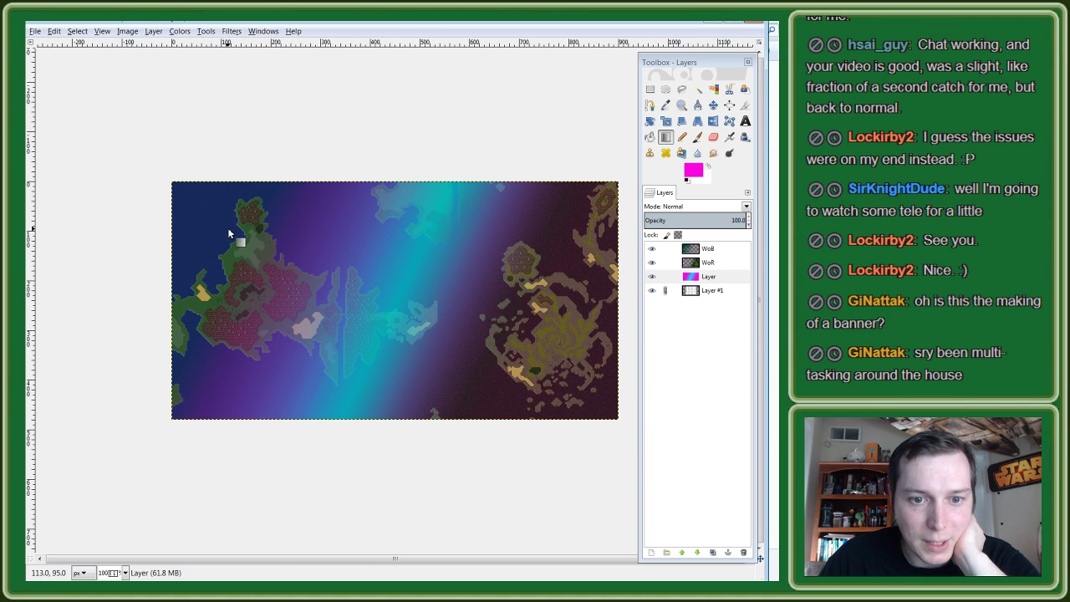
pyautogui.moveTo(439, 318); pyautogui.dragTo(530, 329)
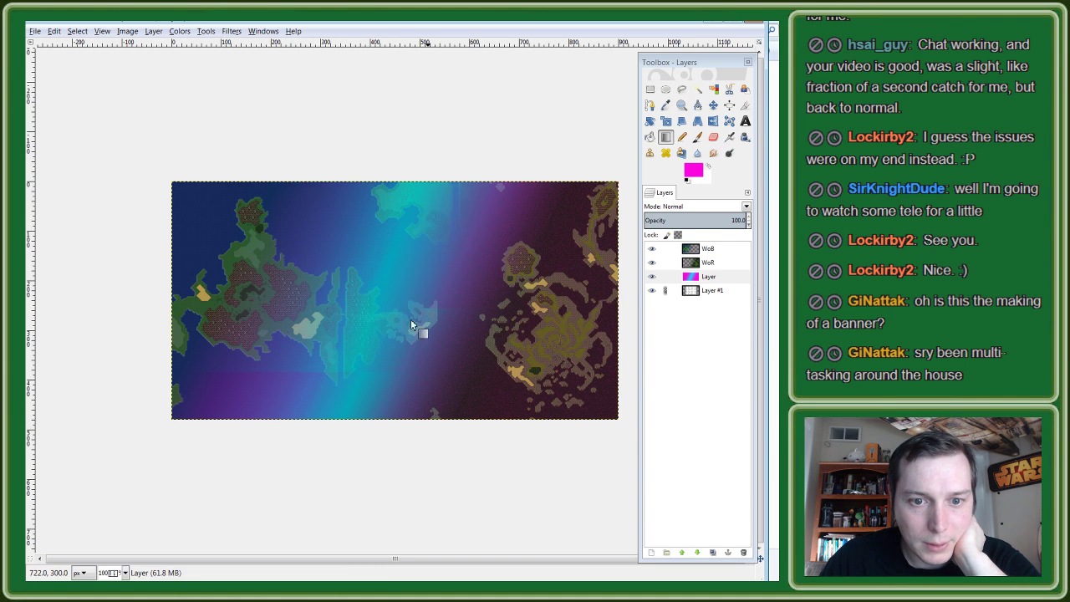
pyautogui.moveTo(307, 269); pyautogui.dragTo(484, 356)
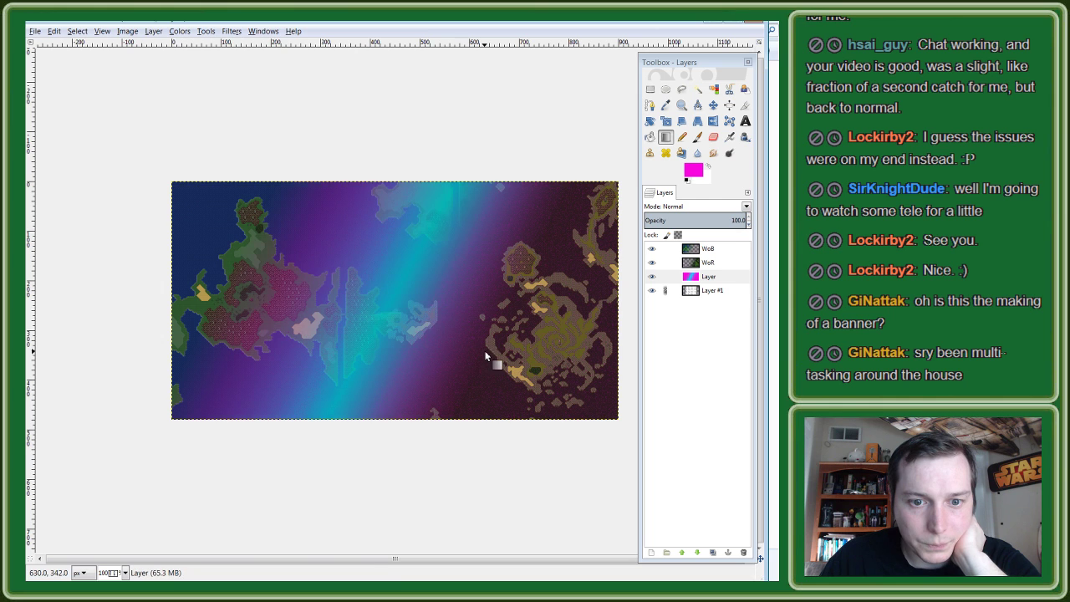
pyautogui.moveTo(254, 237); pyautogui.dragTo(530, 354)
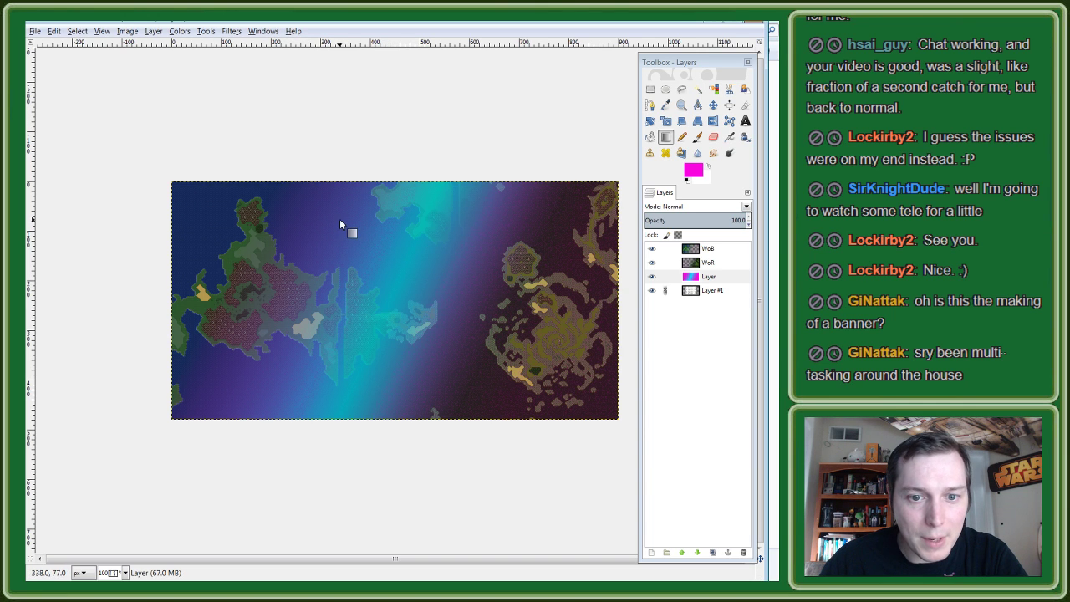
# Step: Set the foreground colour to cyan 09e0f9
pyautogui.click(179, 31)
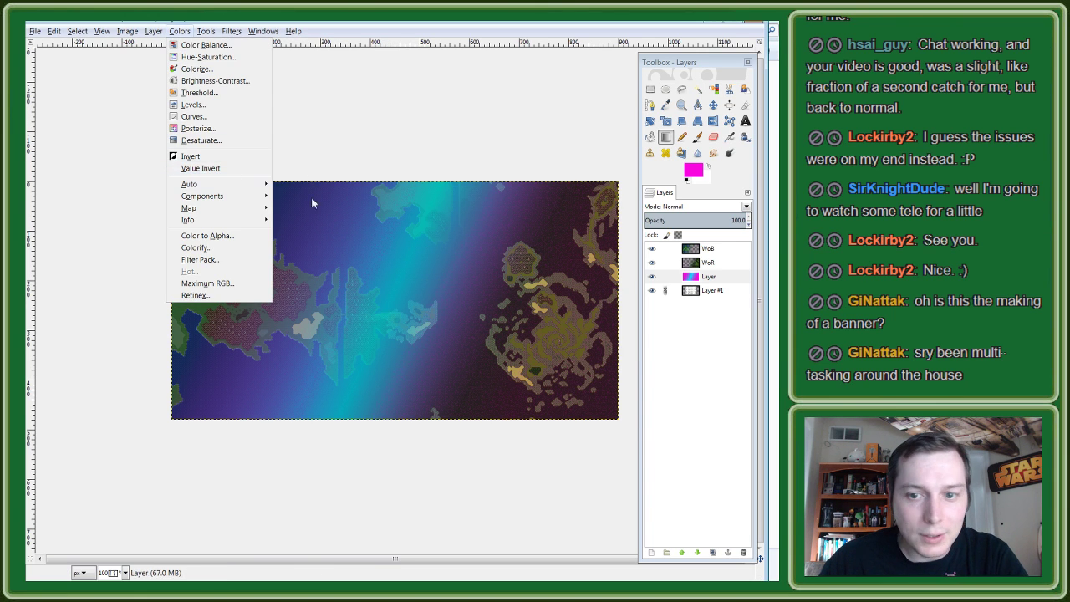
pyautogui.click(206, 236)
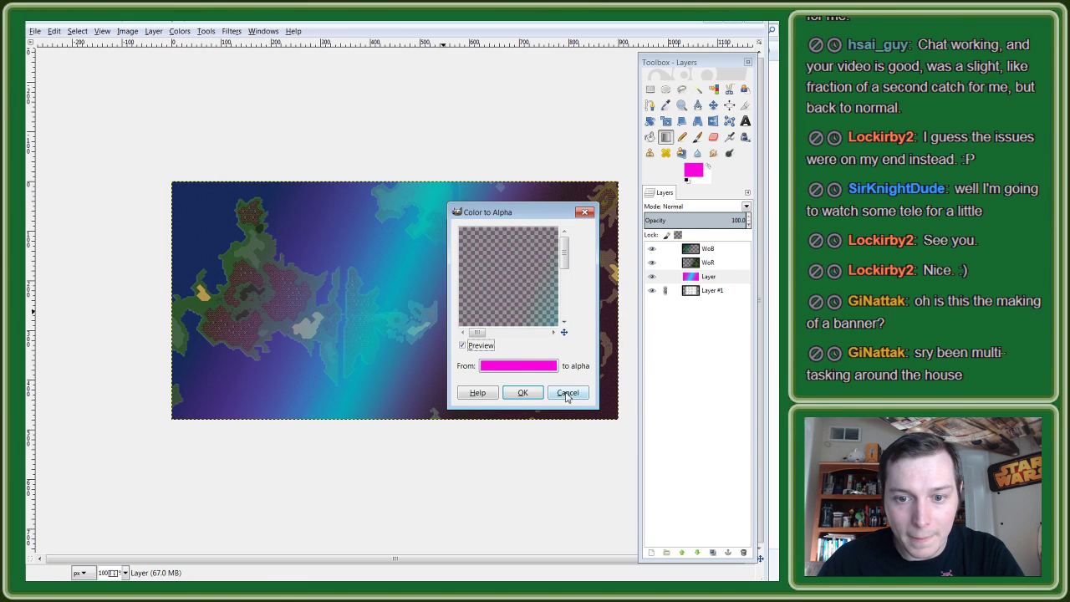
pyautogui.click(522, 392)
pyautogui.click(693, 171)
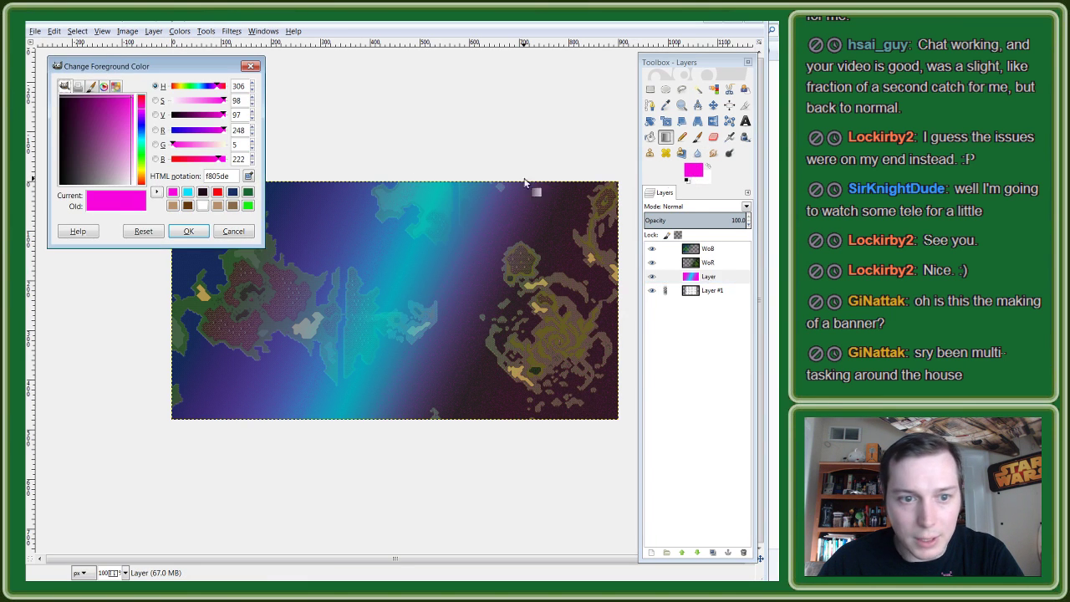
pyautogui.click(188, 193)
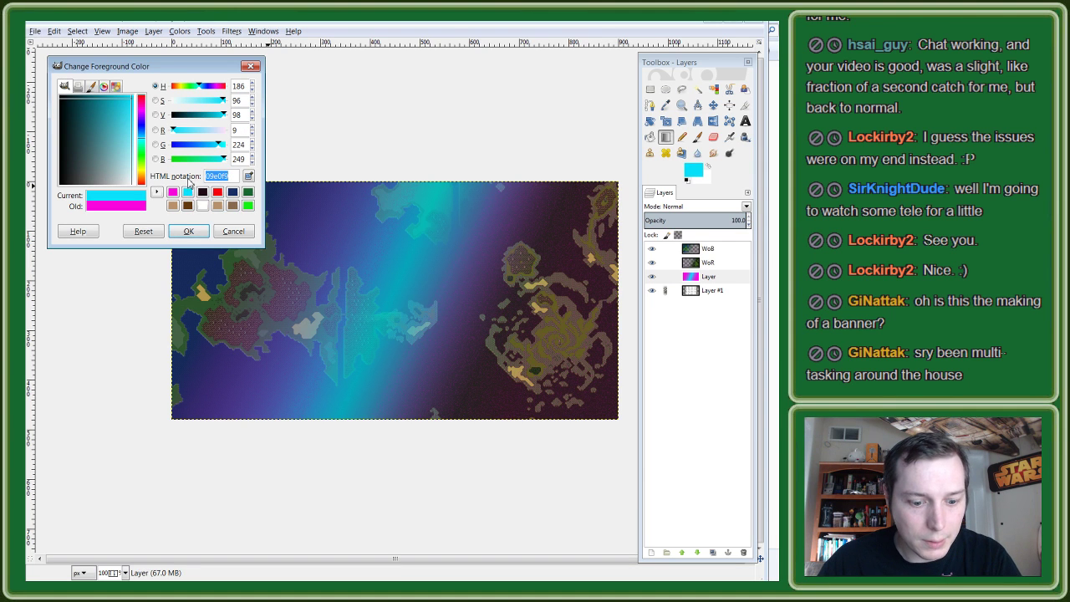
pyautogui.click(188, 230)
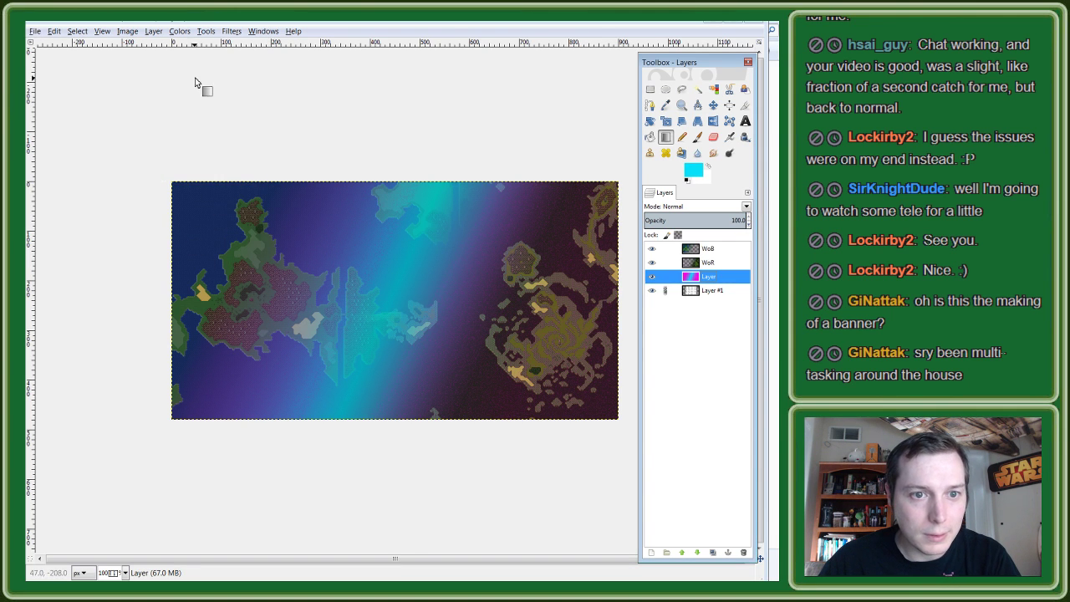
# Step: Apply Colors > Color to Alpha to the gradient layer, then undo it
pyautogui.click(180, 31)
pyautogui.click(207, 235)
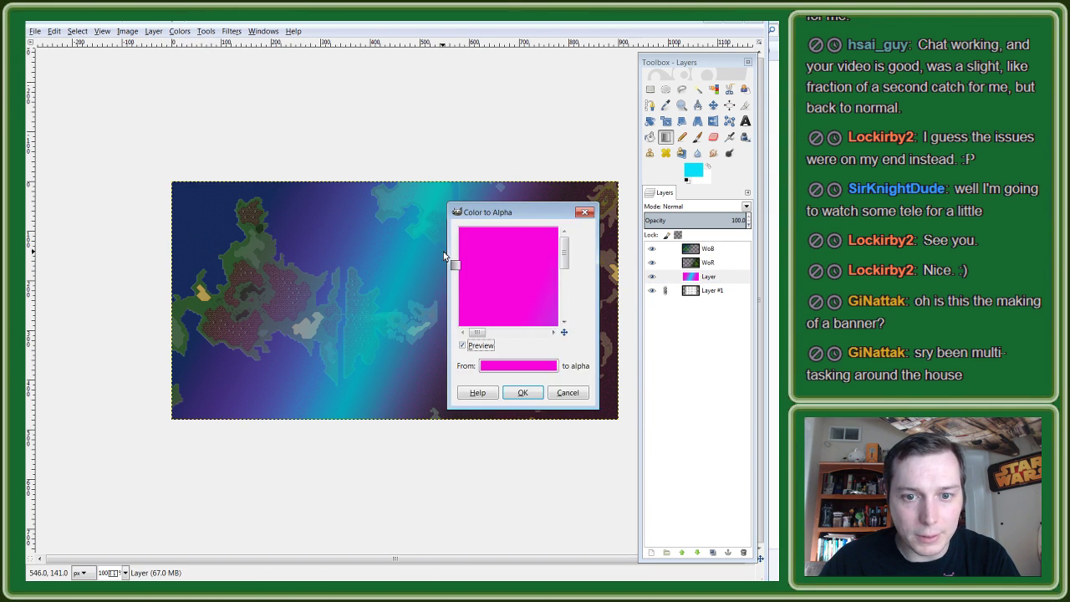
pyautogui.click(516, 366)
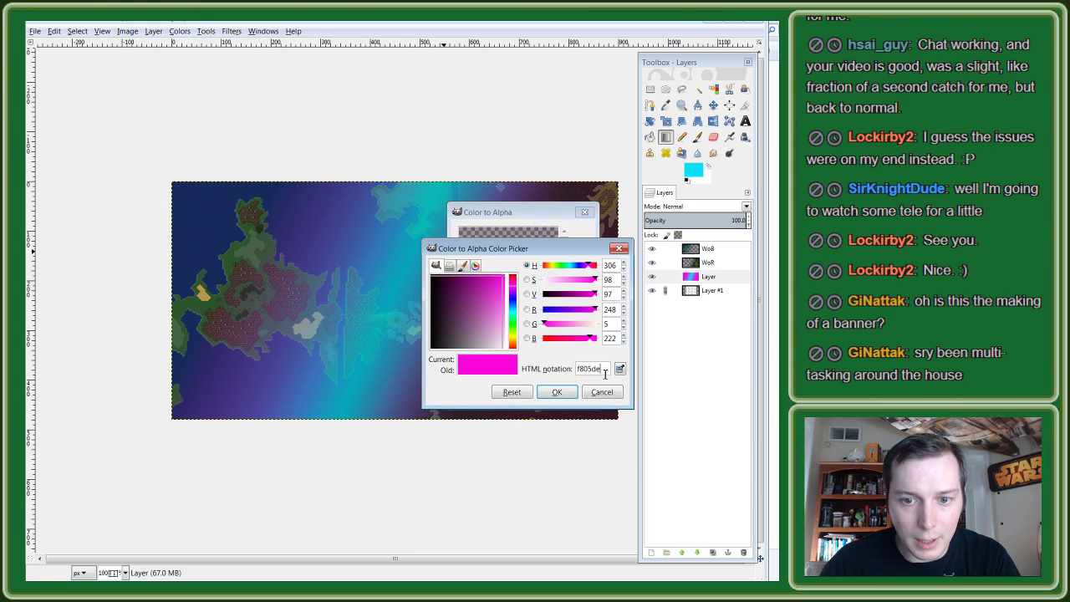
pyautogui.click(557, 392)
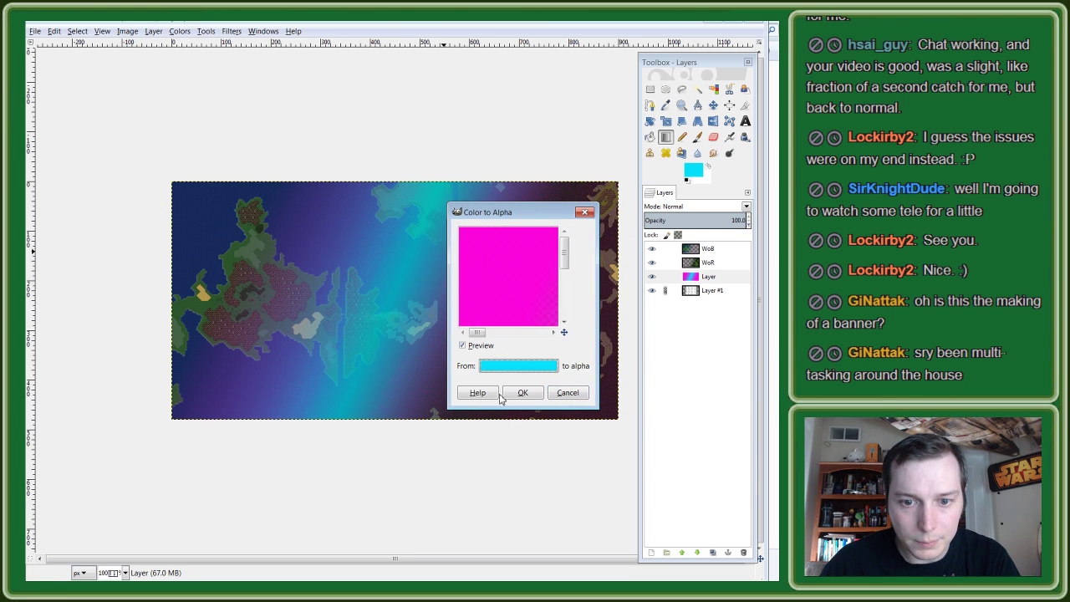
pyautogui.click(524, 392)
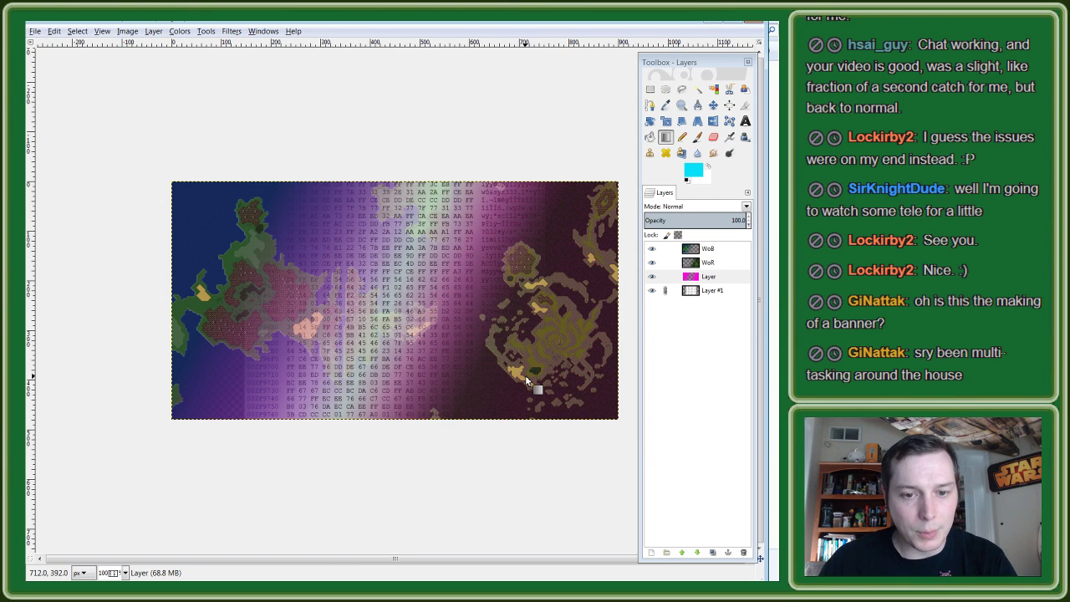
pyautogui.hotkey('ctrl', 'z')
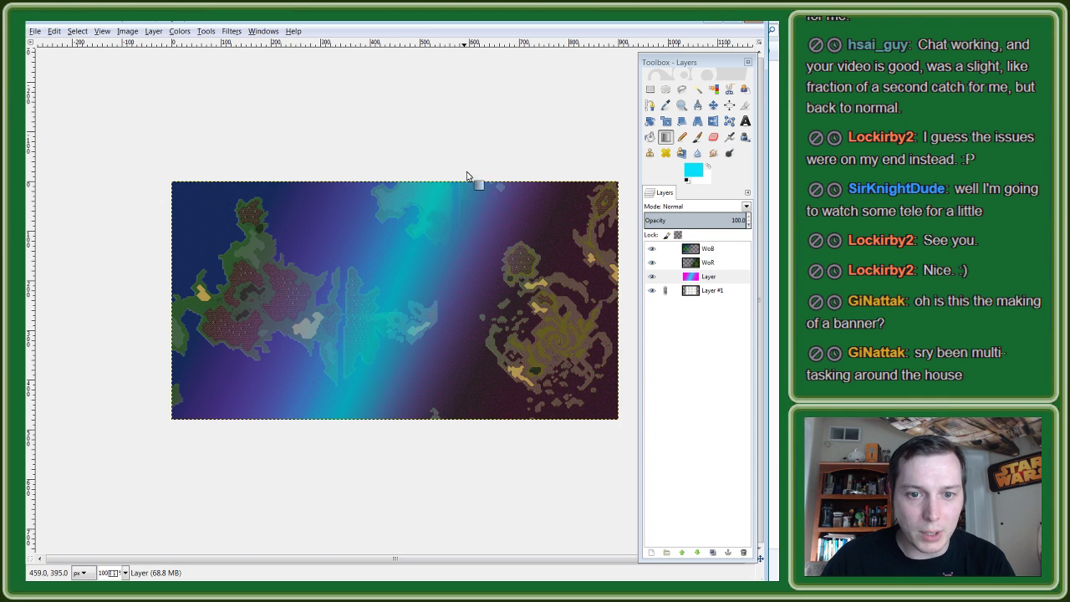
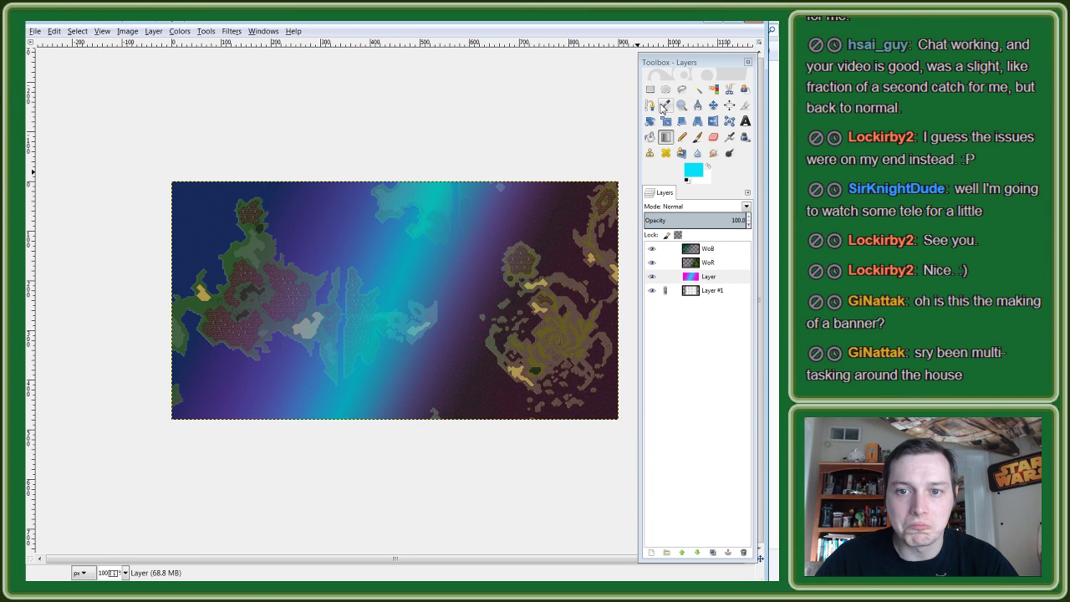
# Step: Lasso a diagonal strip from the banner's top edge down past its bottom edge
pyautogui.click(681, 89)
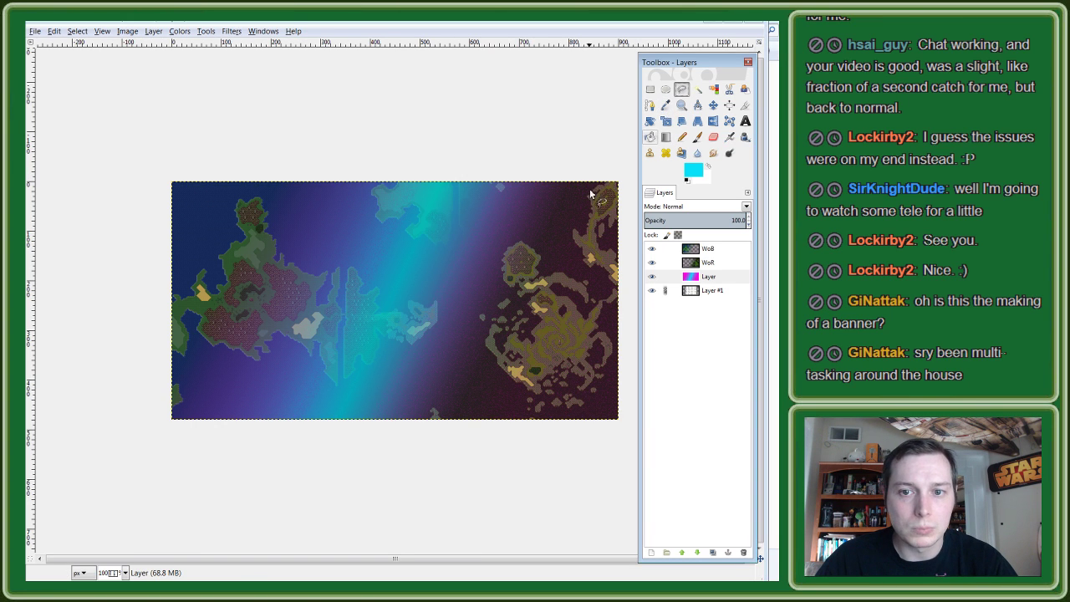
pyautogui.click(424, 181)
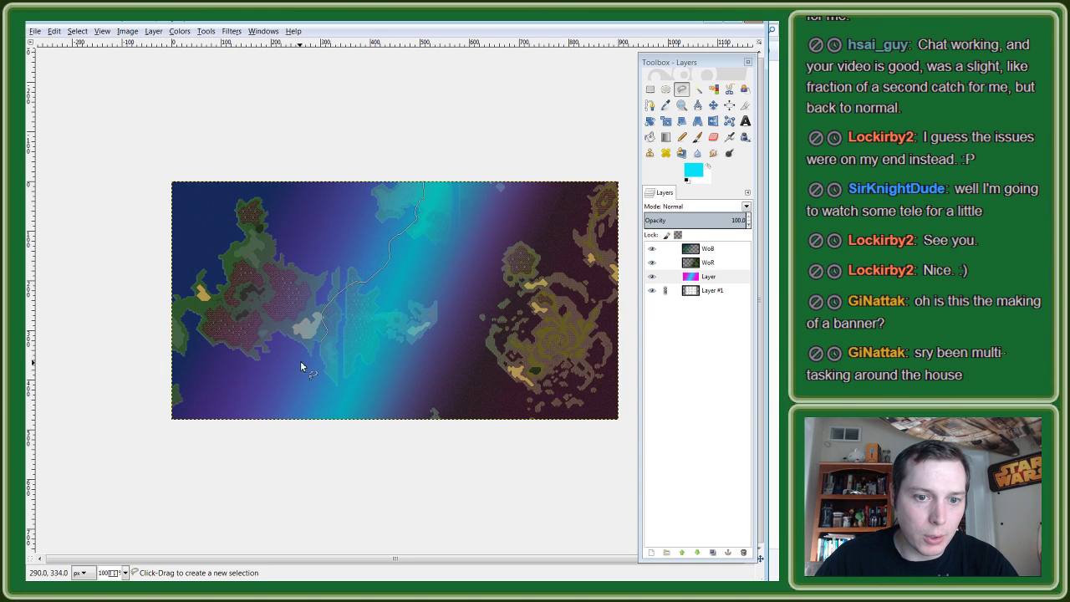
pyautogui.moveTo(301, 365)
pyautogui.mouseDown()
pyautogui.moveTo(318, 403)
pyautogui.moveTo(321, 381)
pyautogui.mouseUp()
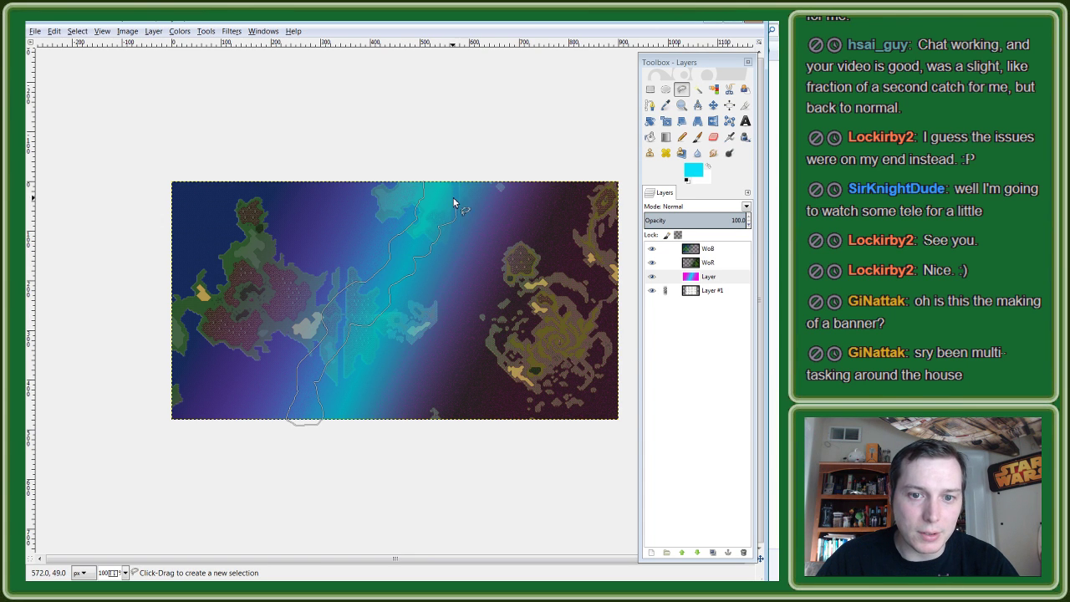
pyautogui.moveTo(454, 203); pyautogui.dragTo(426, 182)
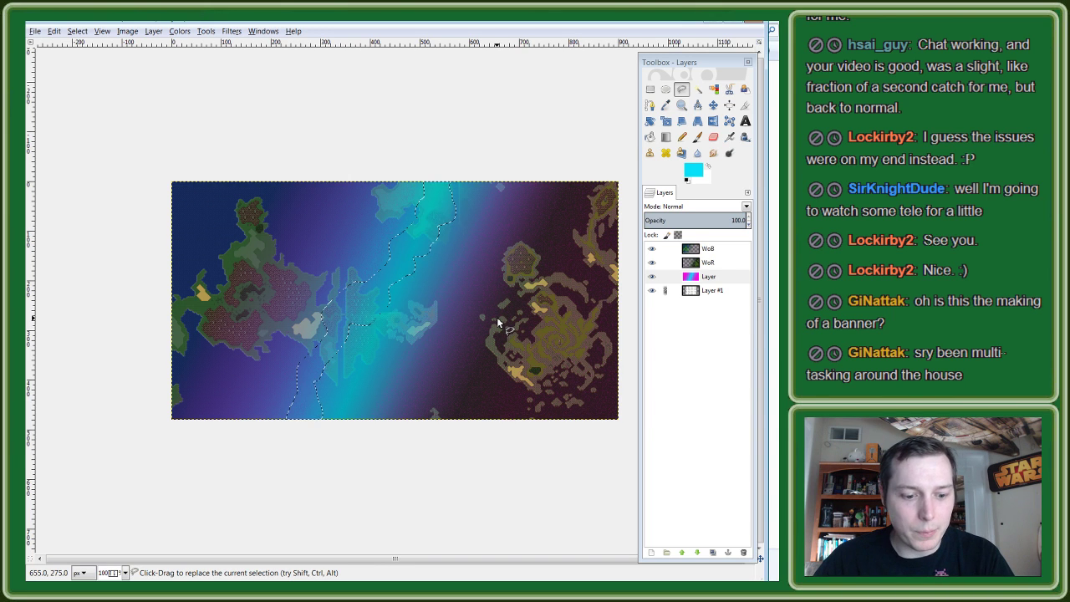
# Step: Cut the strip out of the map and hex layers, hide the WoR layer, and deselect
pyautogui.hotkey('ctrl', 'x')
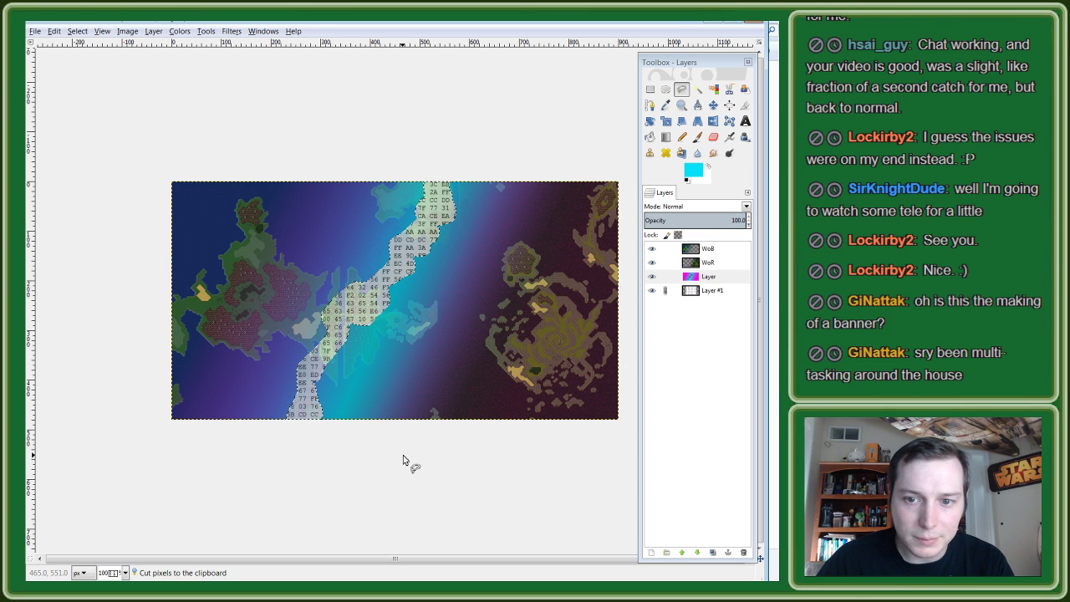
pyautogui.click(651, 262)
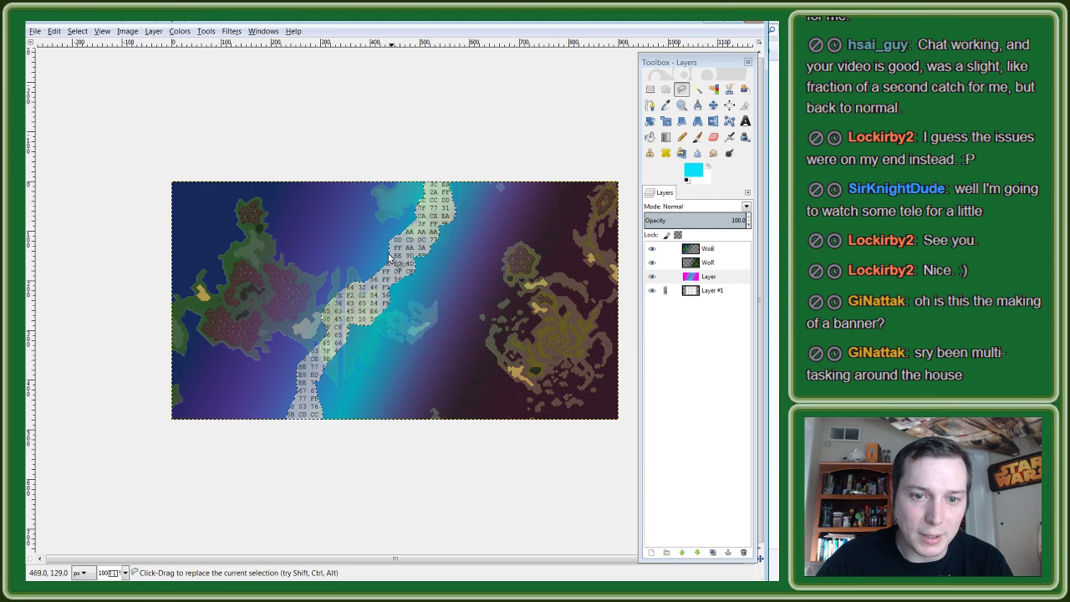
pyautogui.hotkey('ctrl', 'x')
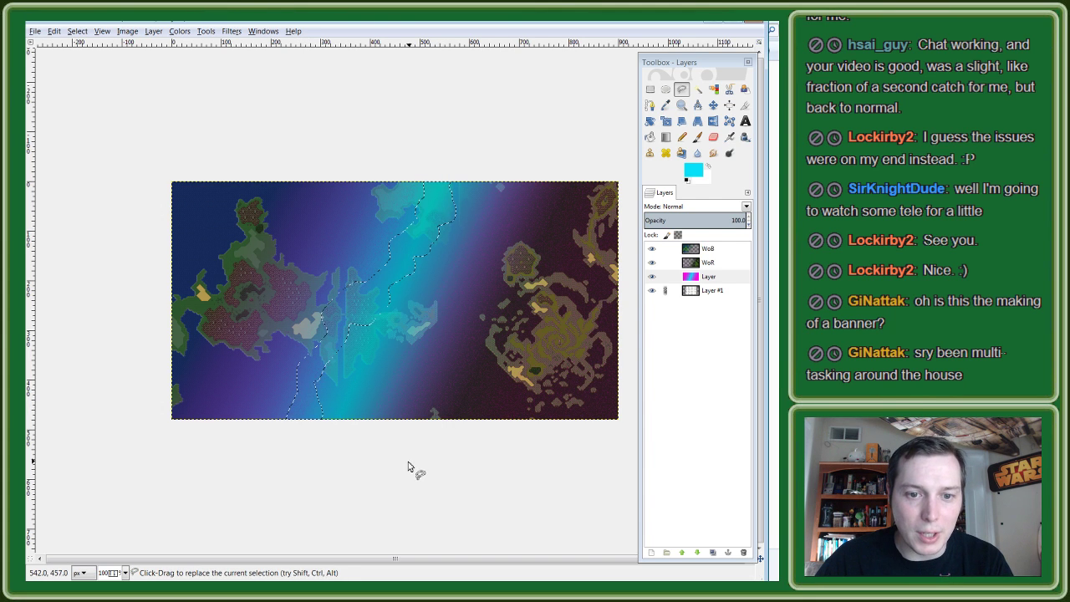
pyautogui.hotkey('ctrl', 'shift', 'a')
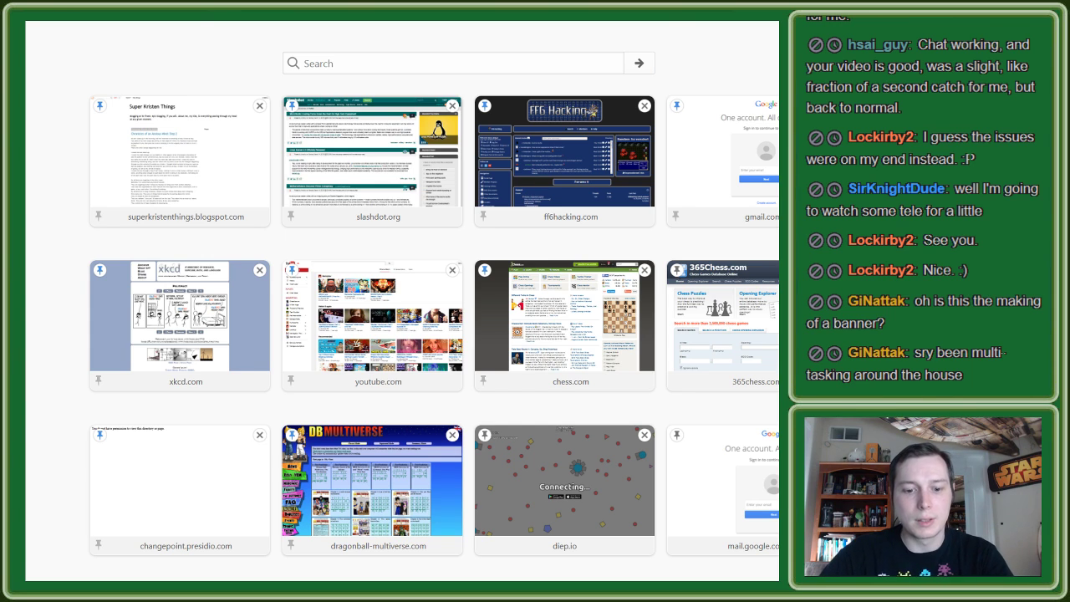
pyautogui.click(451, 63)
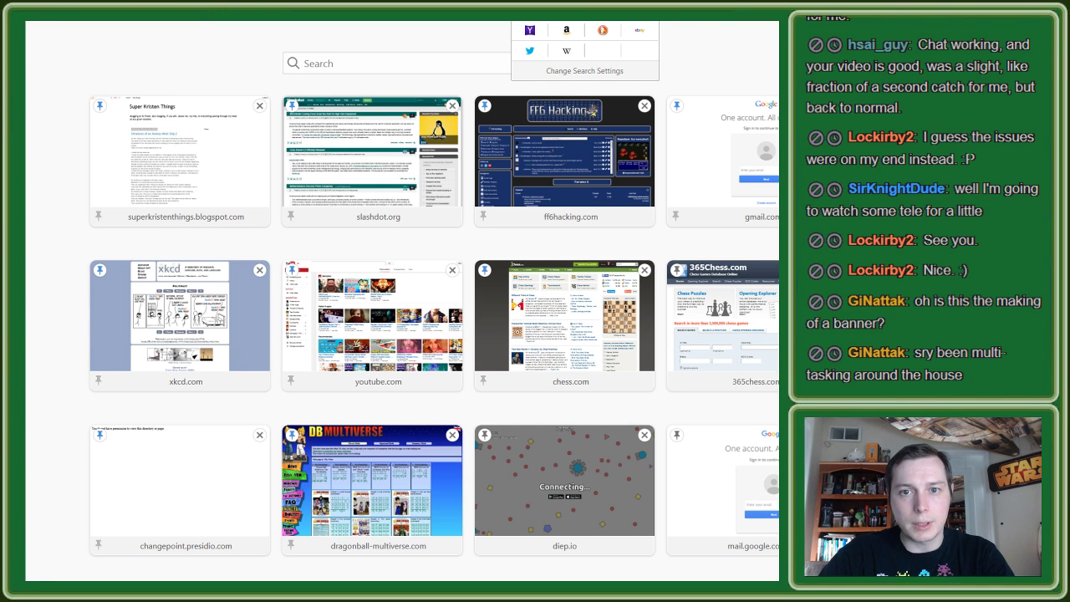
pyautogui.press('Escape')
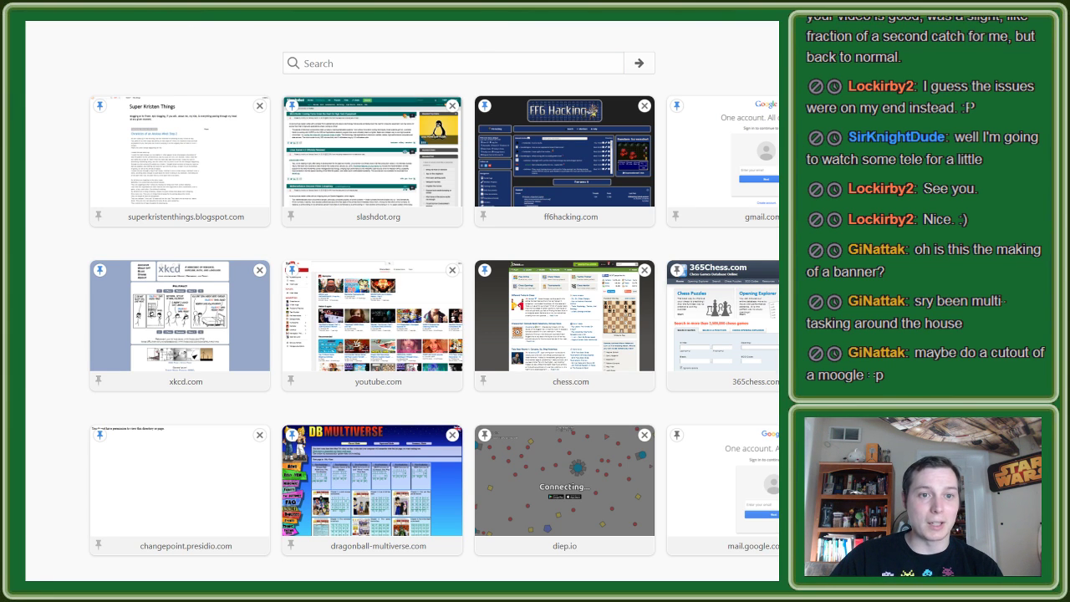
pyautogui.hotkey('ctrl', 'l')
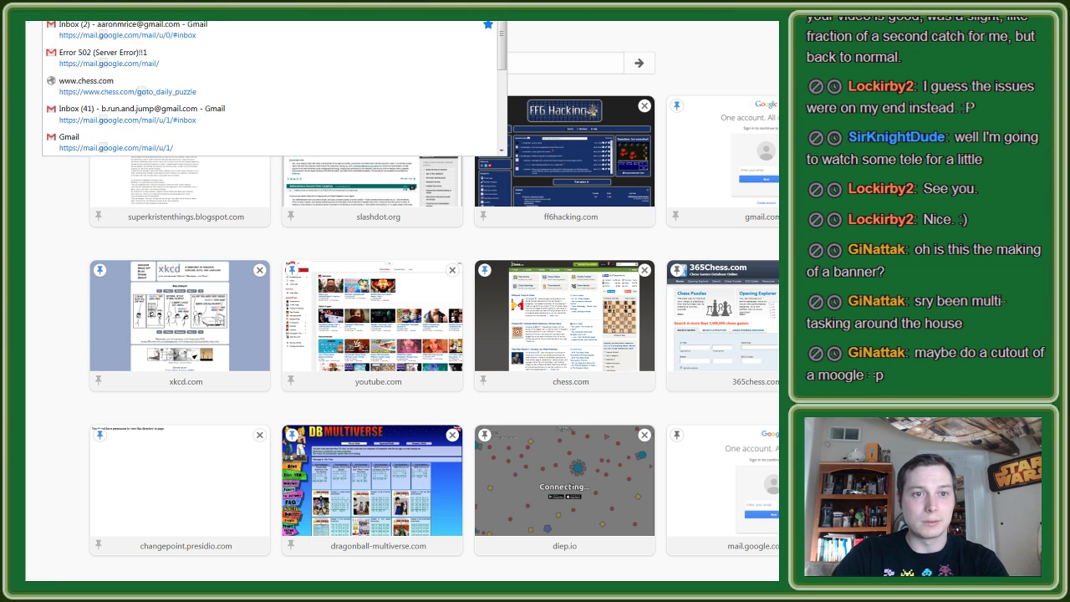
pyautogui.press('Escape')
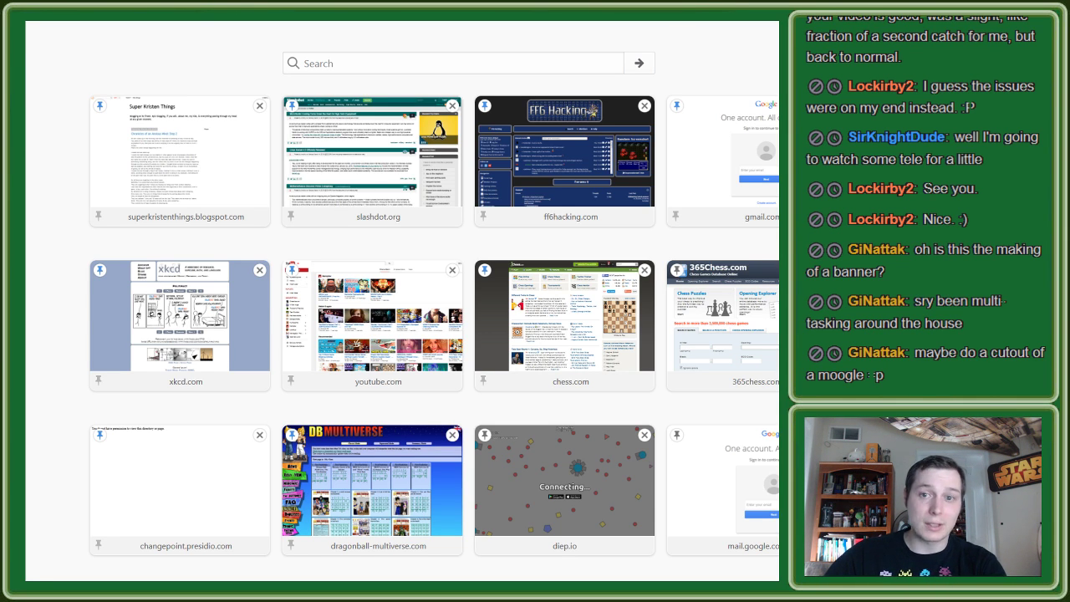
pyautogui.hotkey('alt', 'Tab')
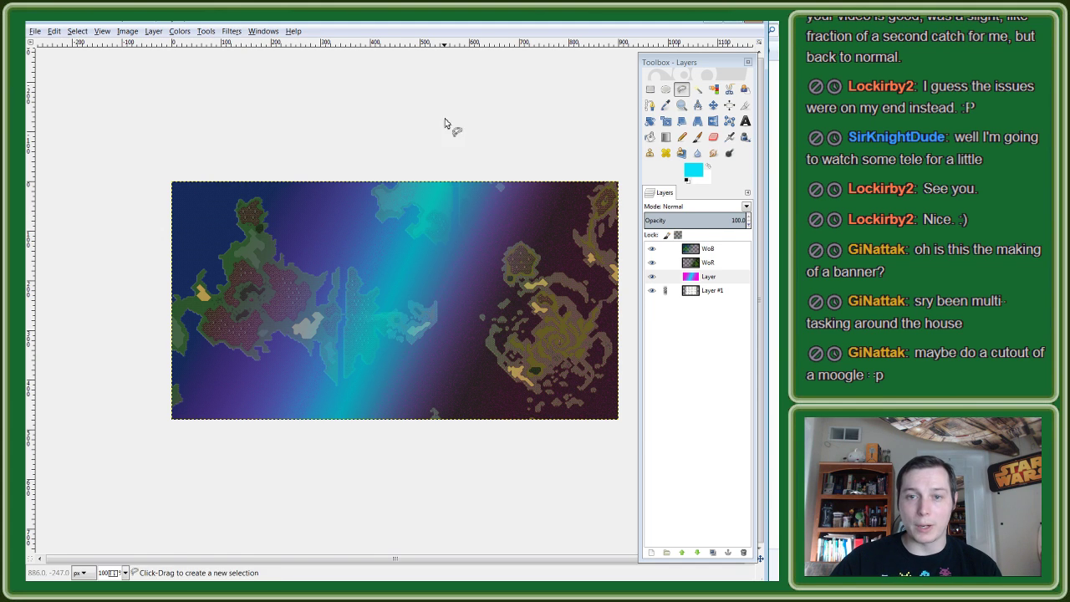
pyautogui.press('super')
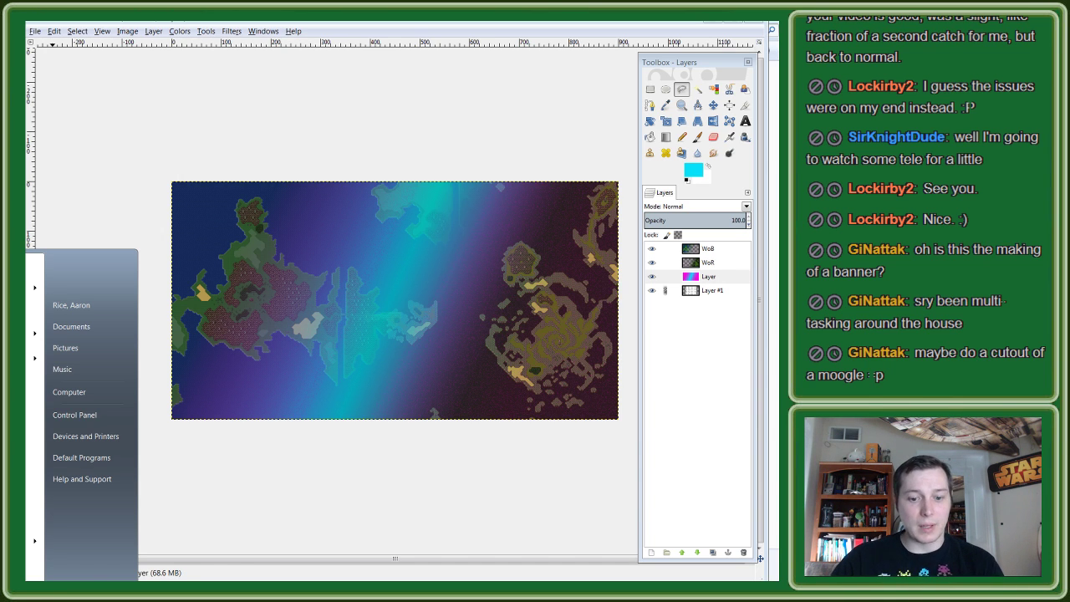
pyautogui.write('s')
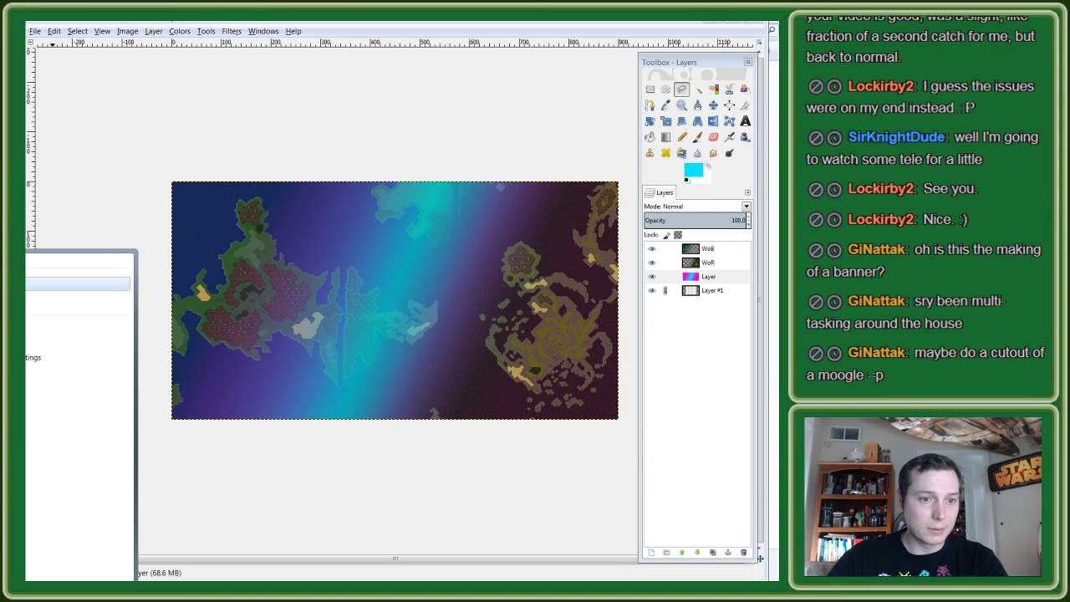
pyautogui.press('Return')
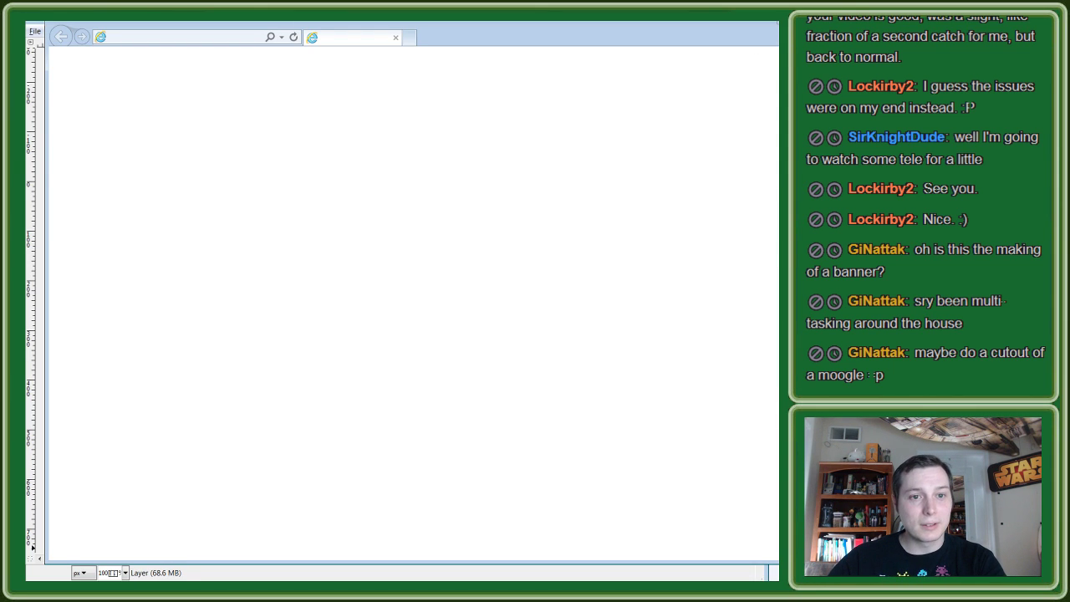
pyautogui.click(192, 38)
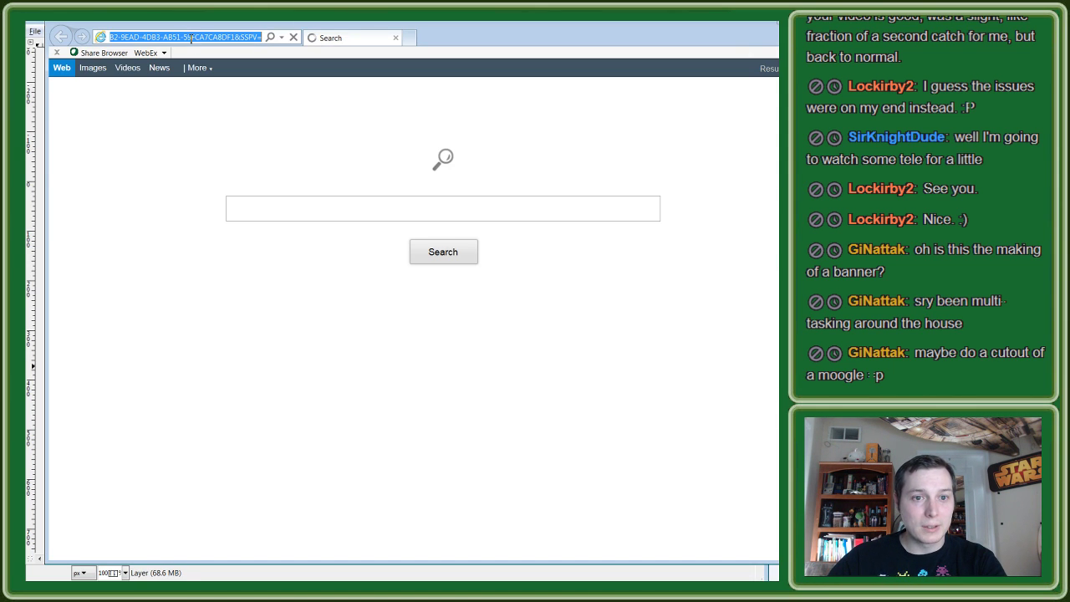
pyautogui.write('google.co')
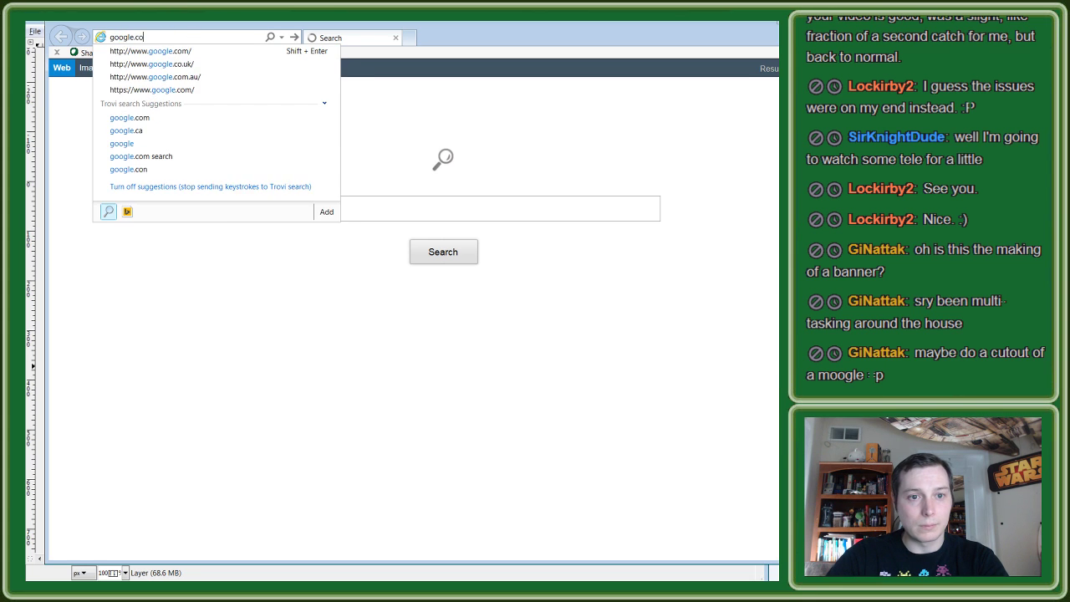
pyautogui.write('m')
pyautogui.press('Return')
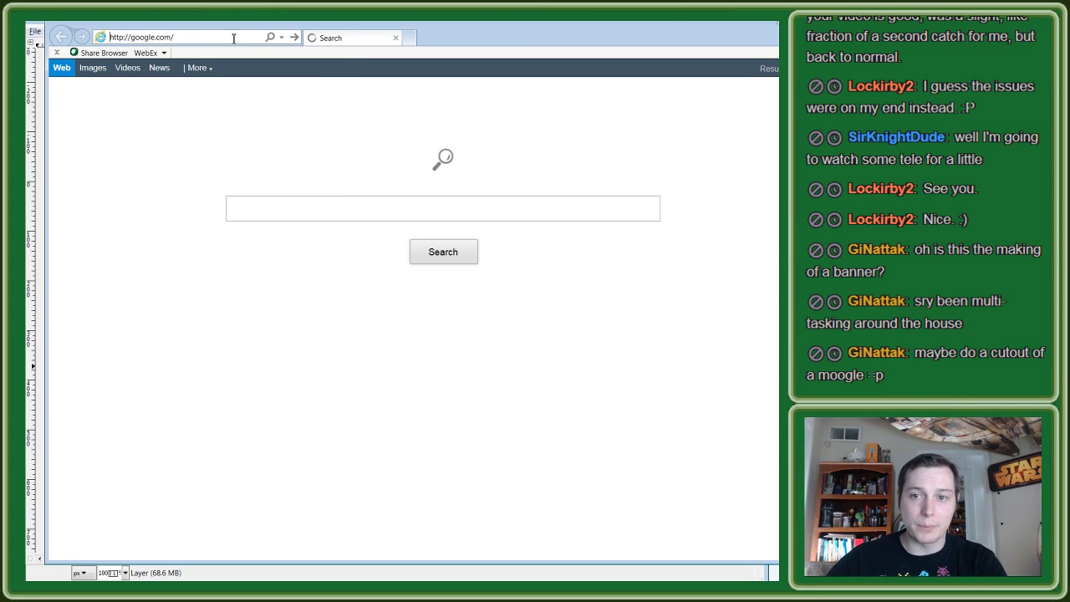
pyautogui.hotkey('alt', 'Tab')
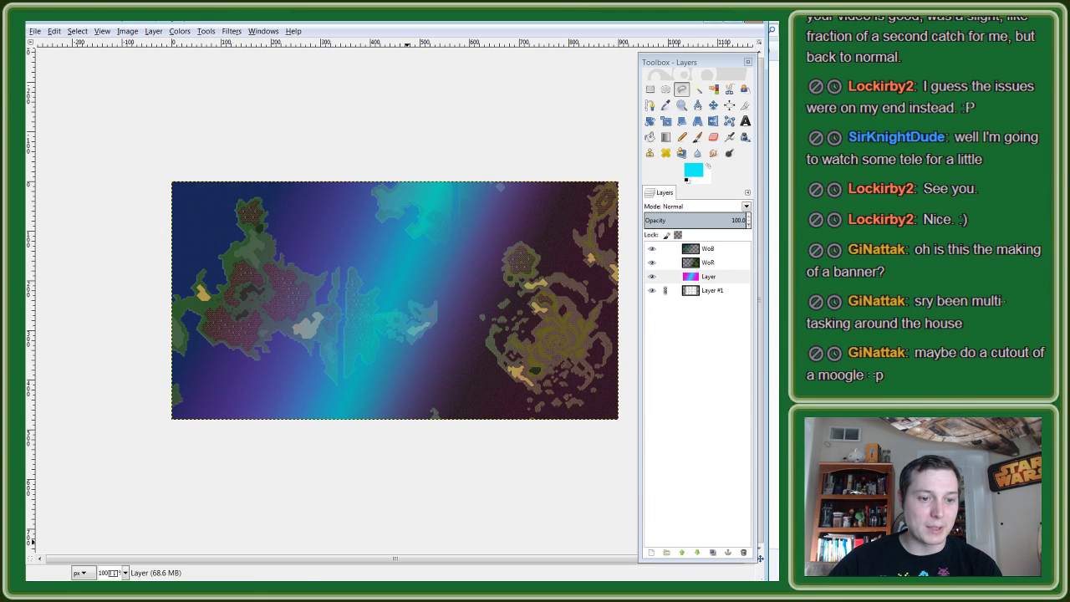
# Step: Navigate from the twitch folder via SNES into FFVI - Children of Vector's sprites folder
pyautogui.hotkey('alt', 'Tab')
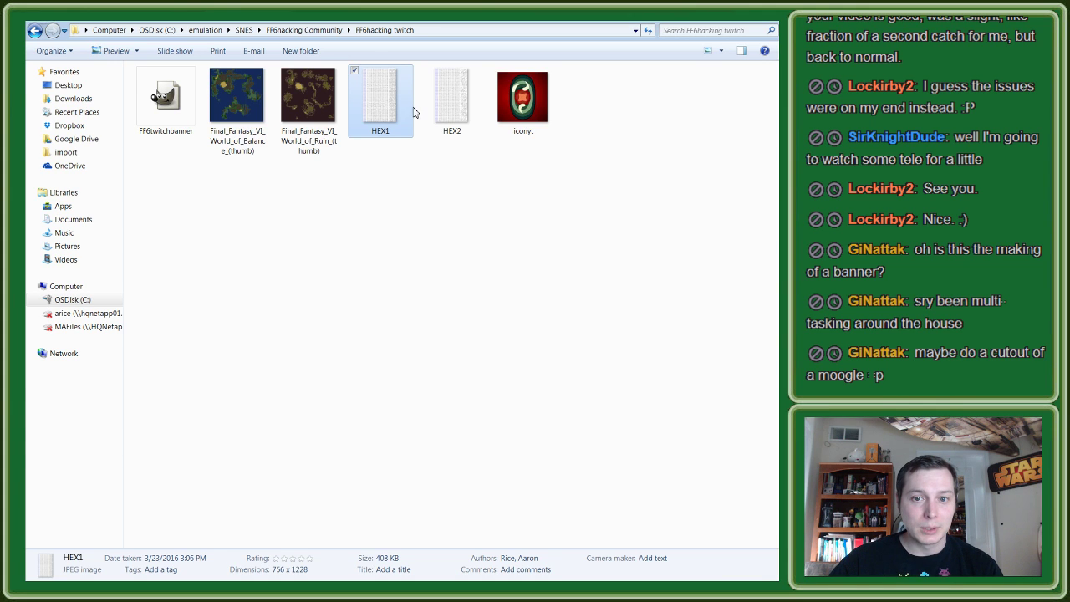
pyautogui.click(524, 101)
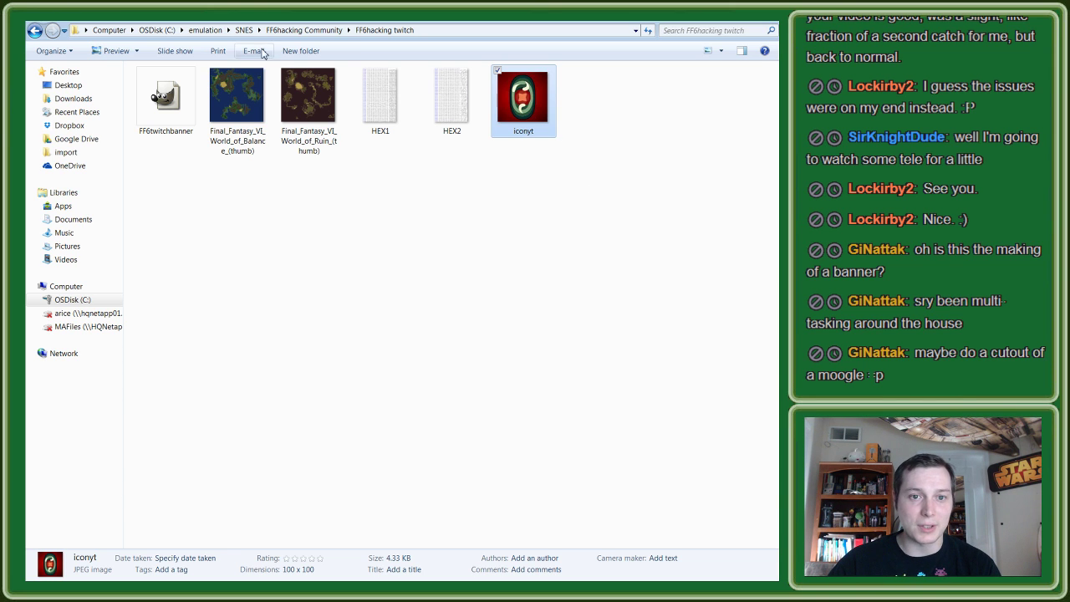
pyautogui.click(303, 30)
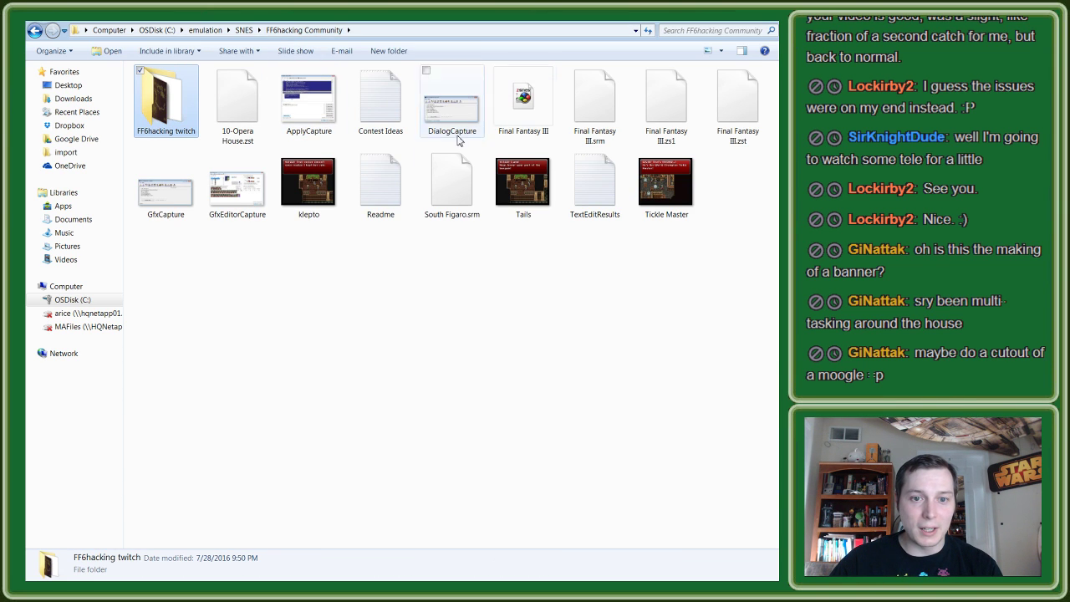
pyautogui.click(245, 30)
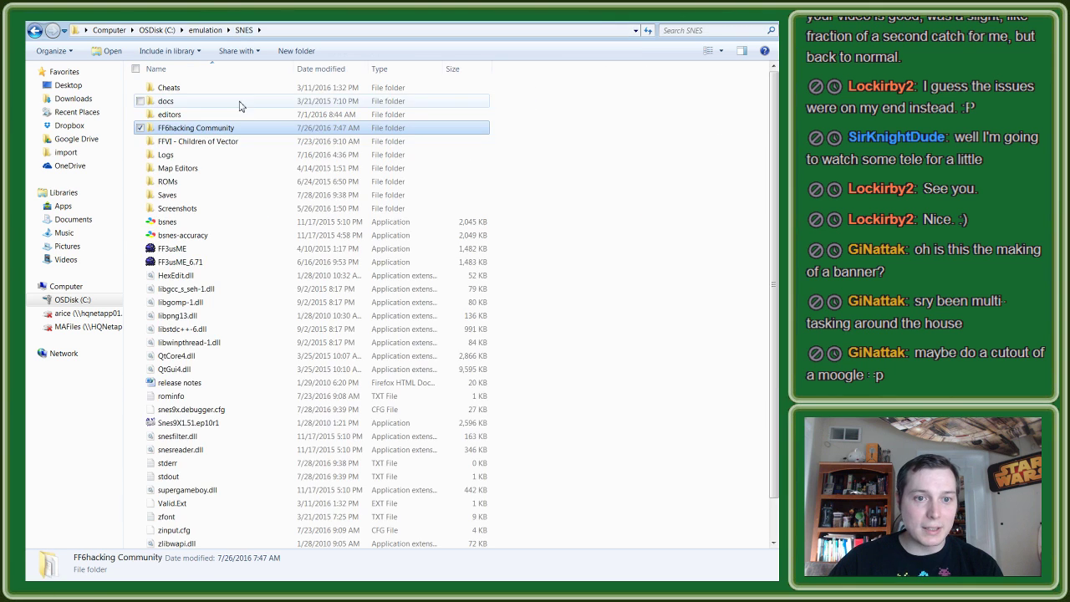
pyautogui.doubleClick(202, 142)
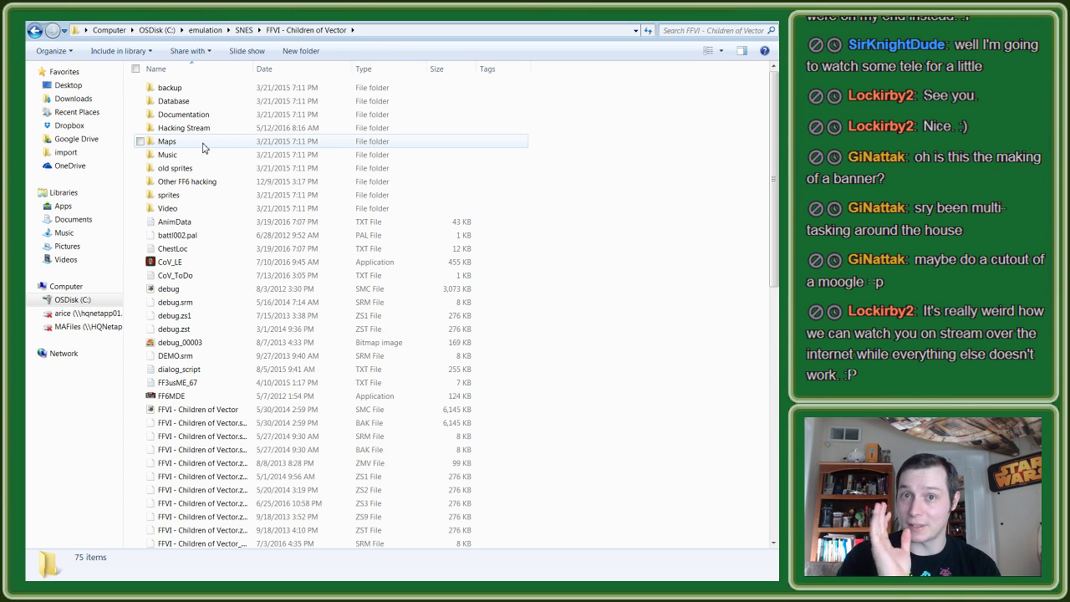
pyautogui.click(173, 197)
pyautogui.doubleClick(173, 196)
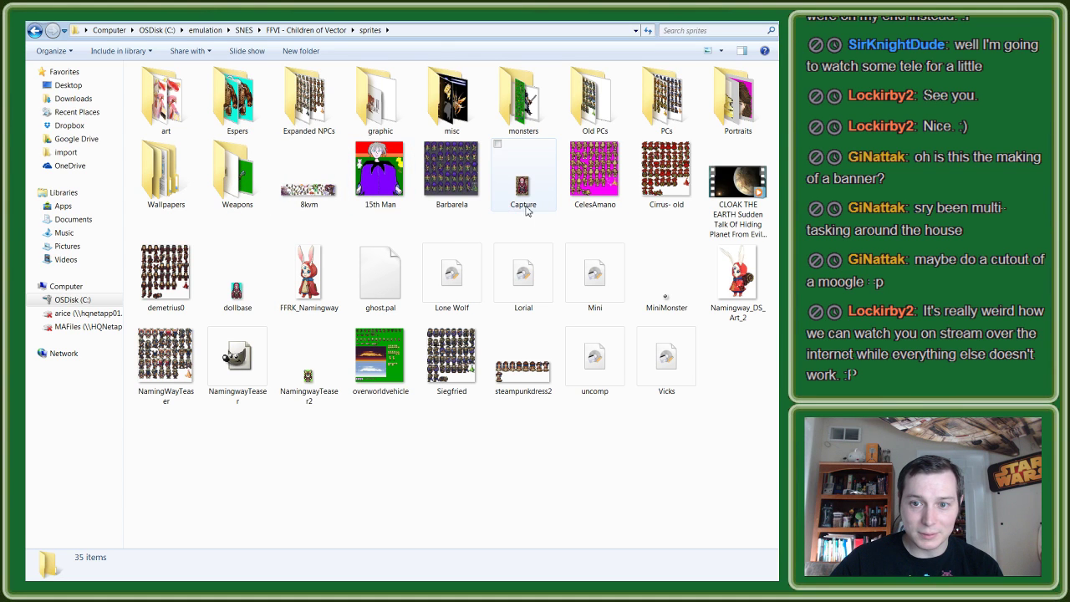
# Step: Recycle the planet video, look inside the graphic folder, and return to GIMP
pyautogui.click(727, 188)
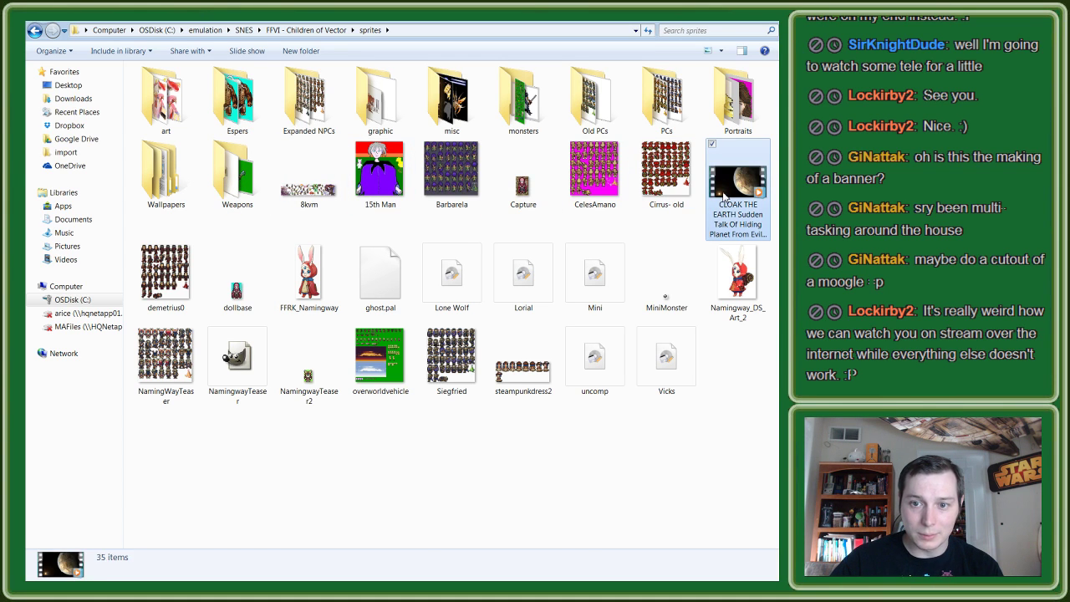
pyautogui.press('Delete')
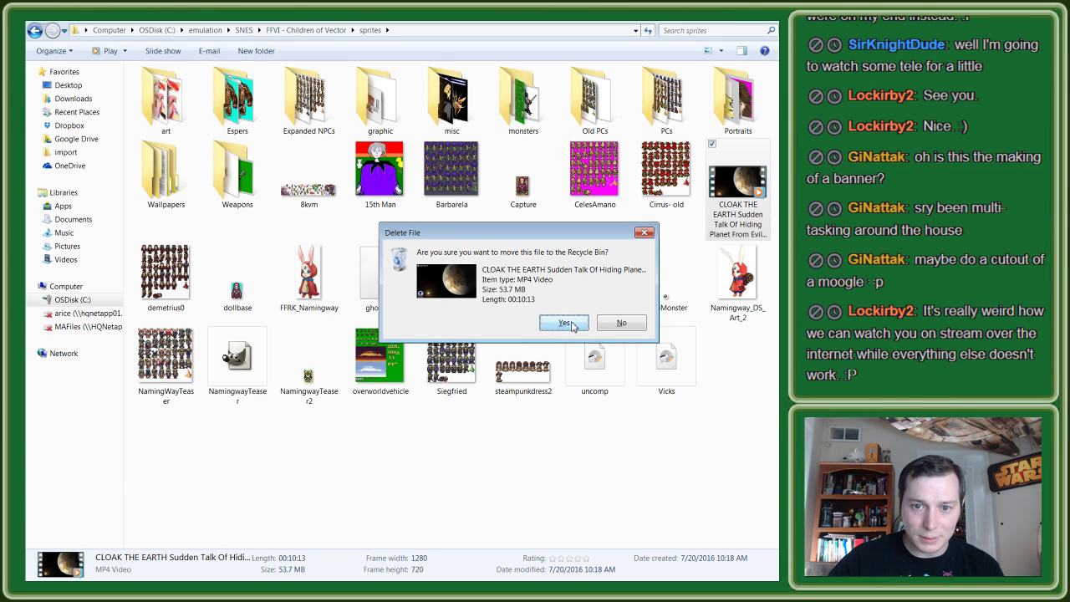
pyautogui.click(564, 324)
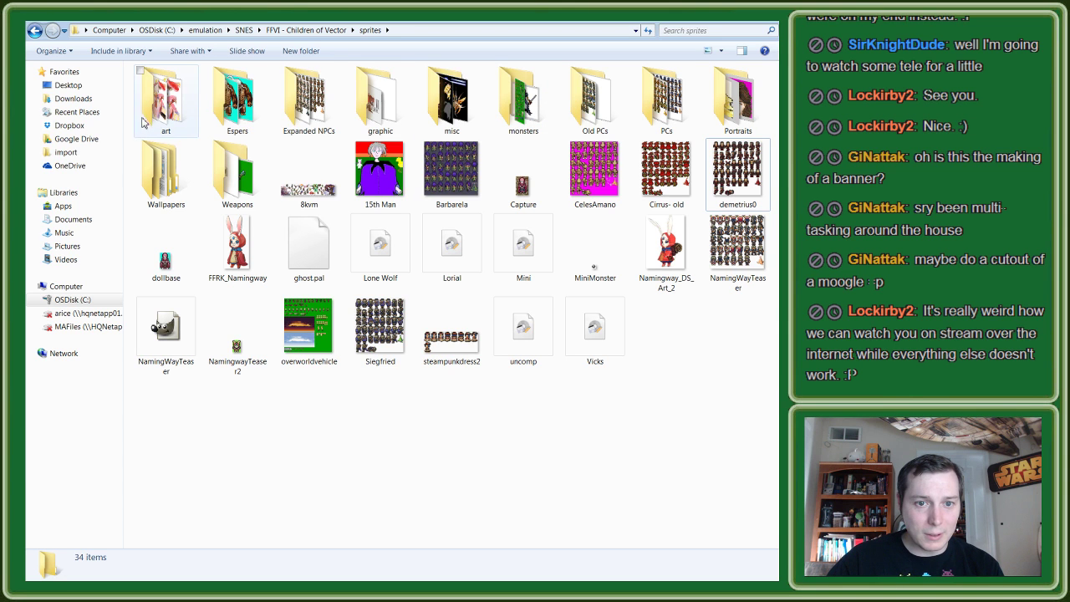
pyautogui.doubleClick(372, 105)
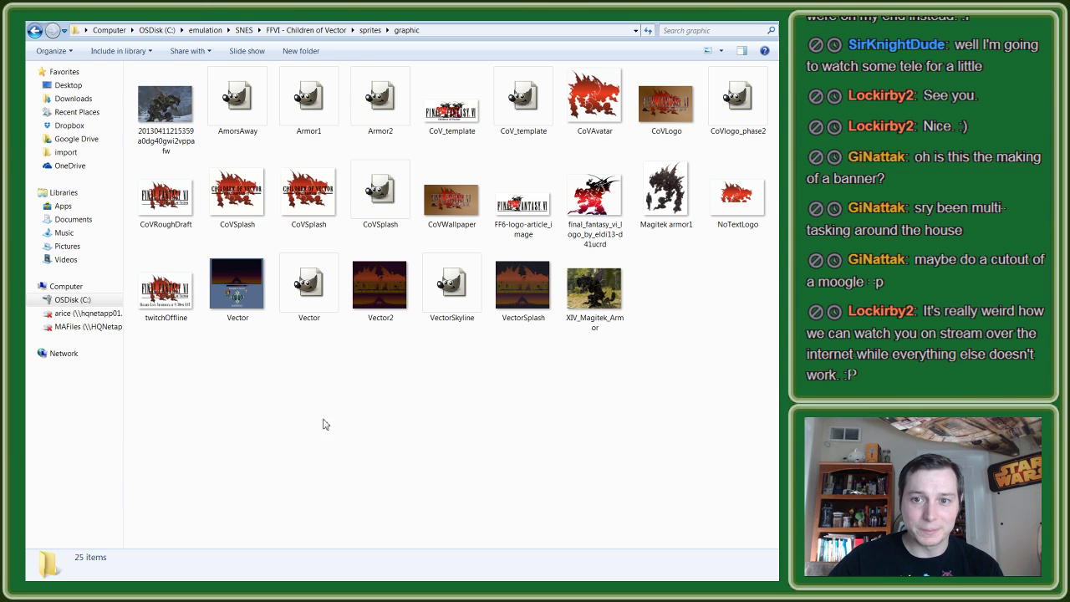
pyautogui.click(370, 30)
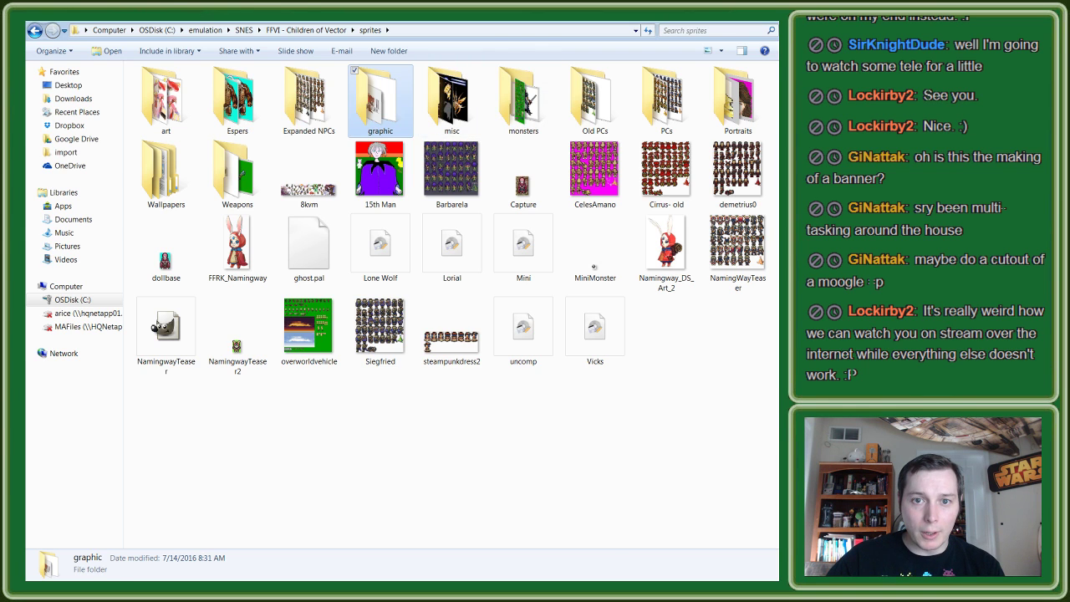
pyautogui.hotkey('alt', 'Tab')
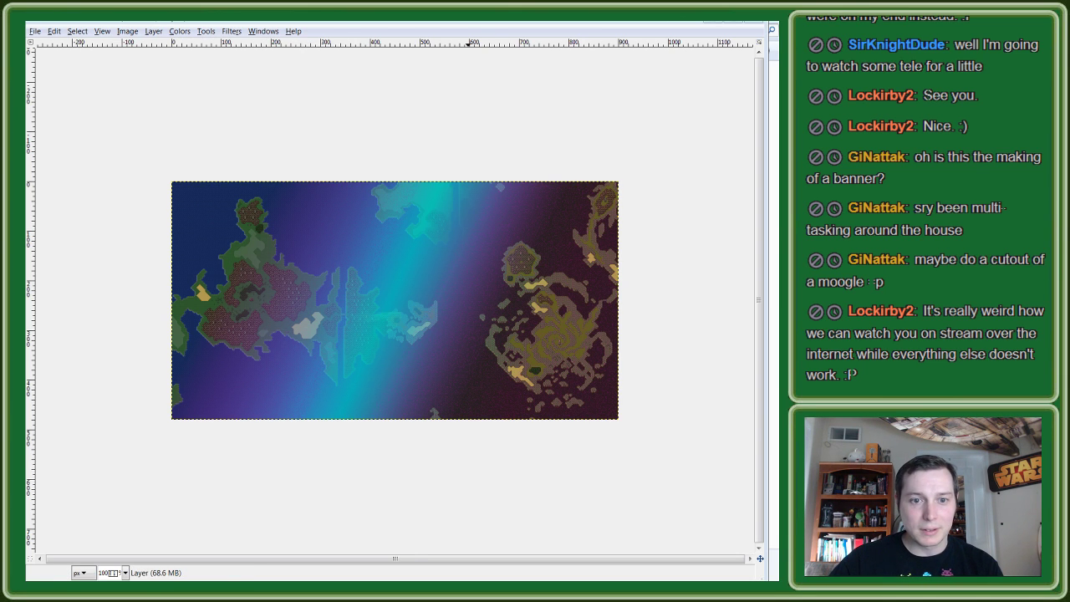
# Step: Close the imported HEX1 image, discarding its changes
pyautogui.click(266, 33)
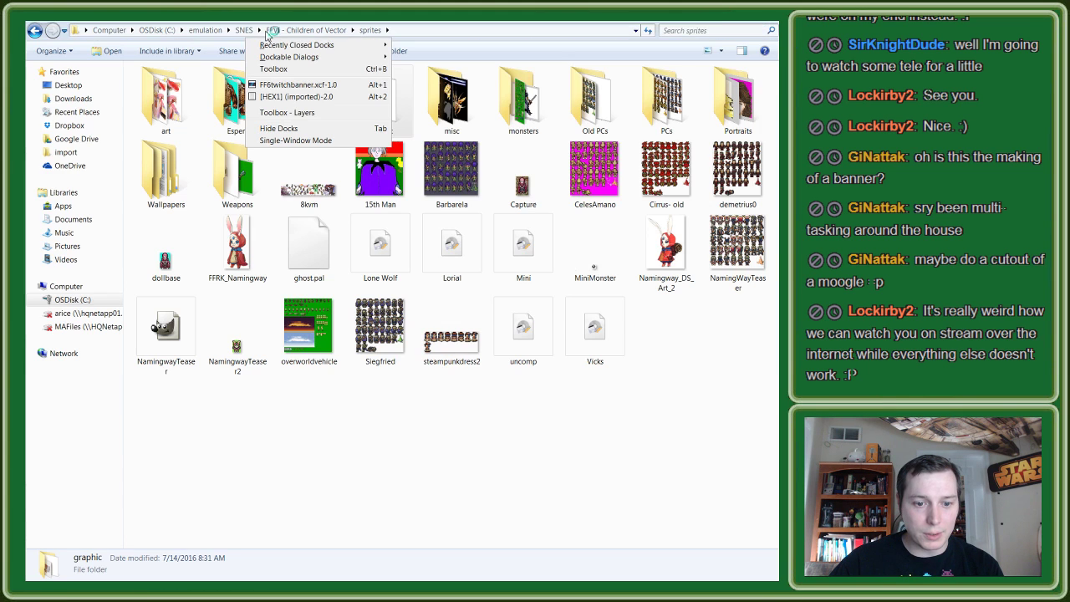
pyautogui.click(475, 31)
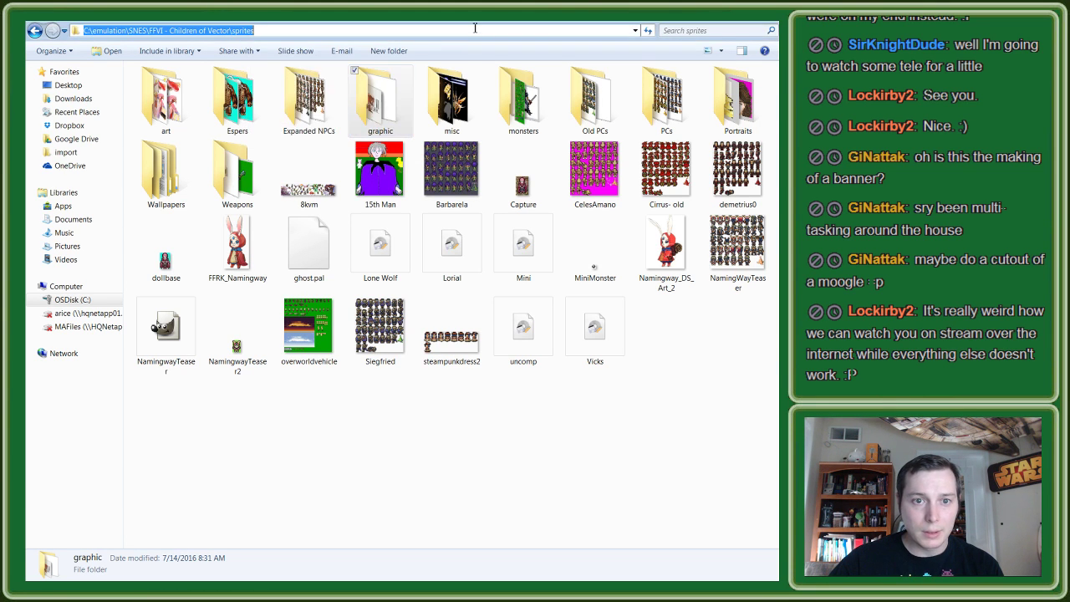
pyautogui.press('Escape')
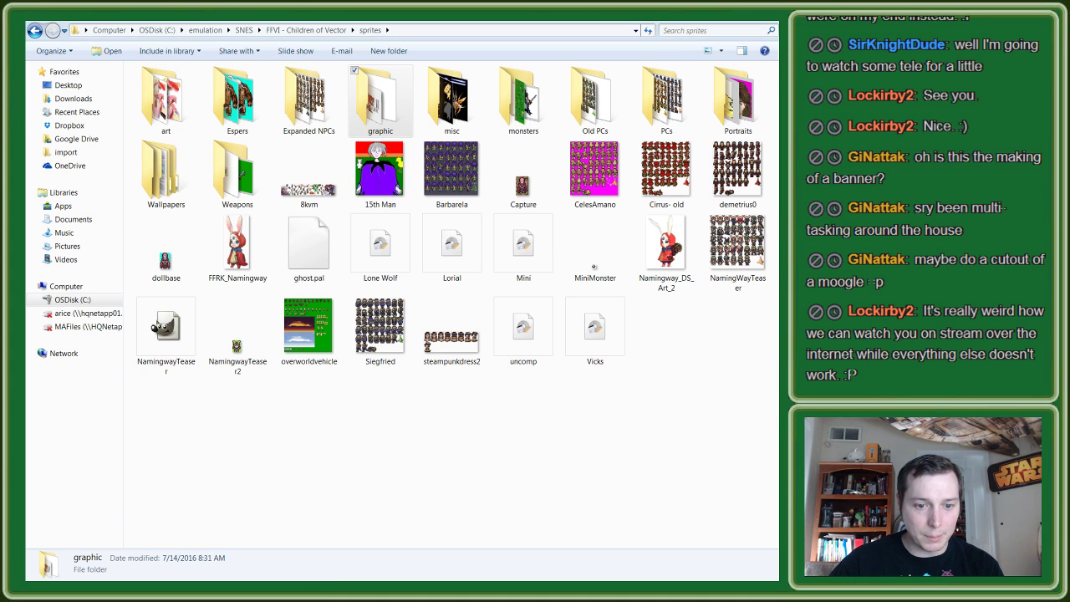
pyautogui.hotkey('alt', 'Tab')
pyautogui.hotkey('alt', 'Tab')
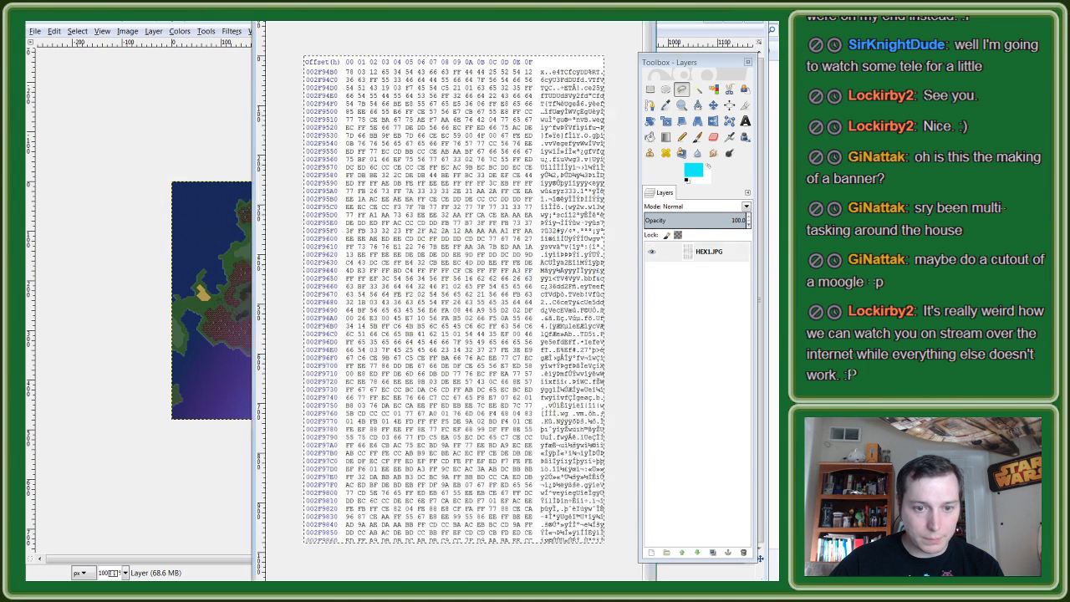
pyautogui.hotkey('ctrl', 'w')
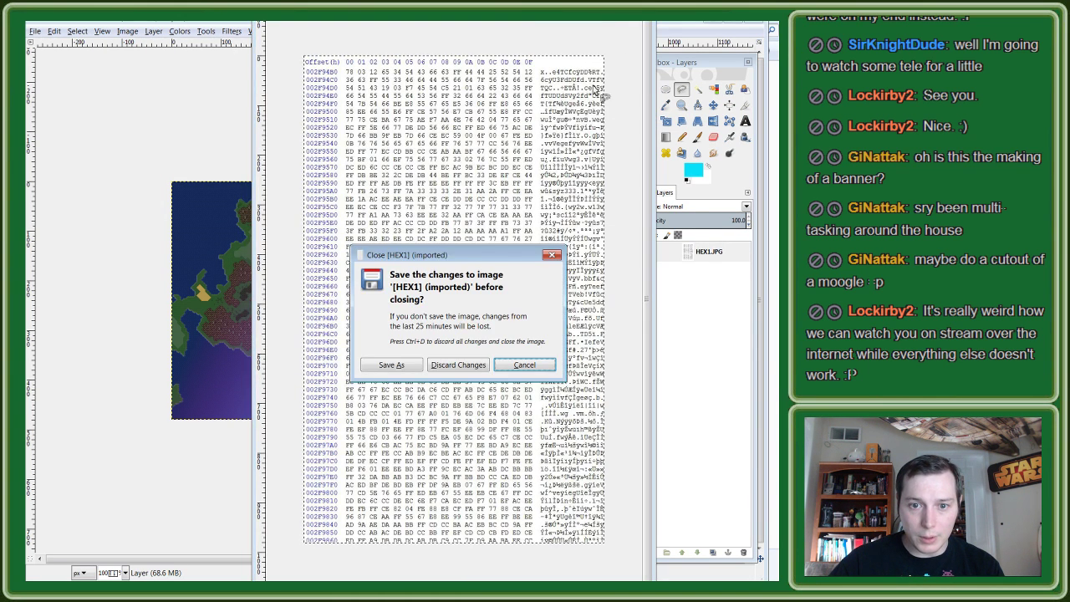
pyautogui.click(459, 364)
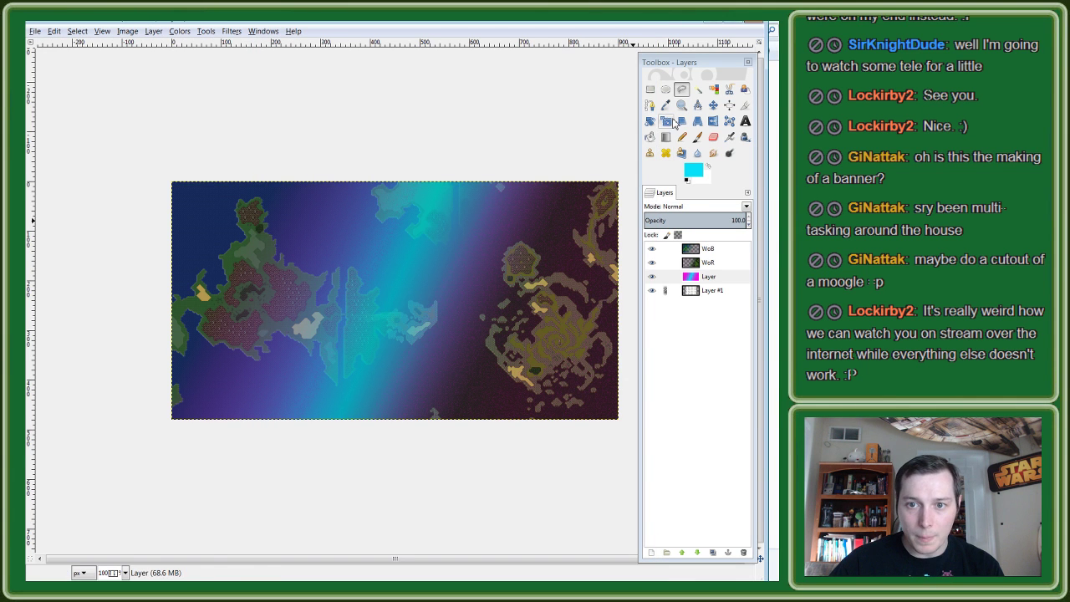
# Step: With the Text tool, set the foreground colour to black 000000, then swap foreground and background
pyautogui.click(745, 122)
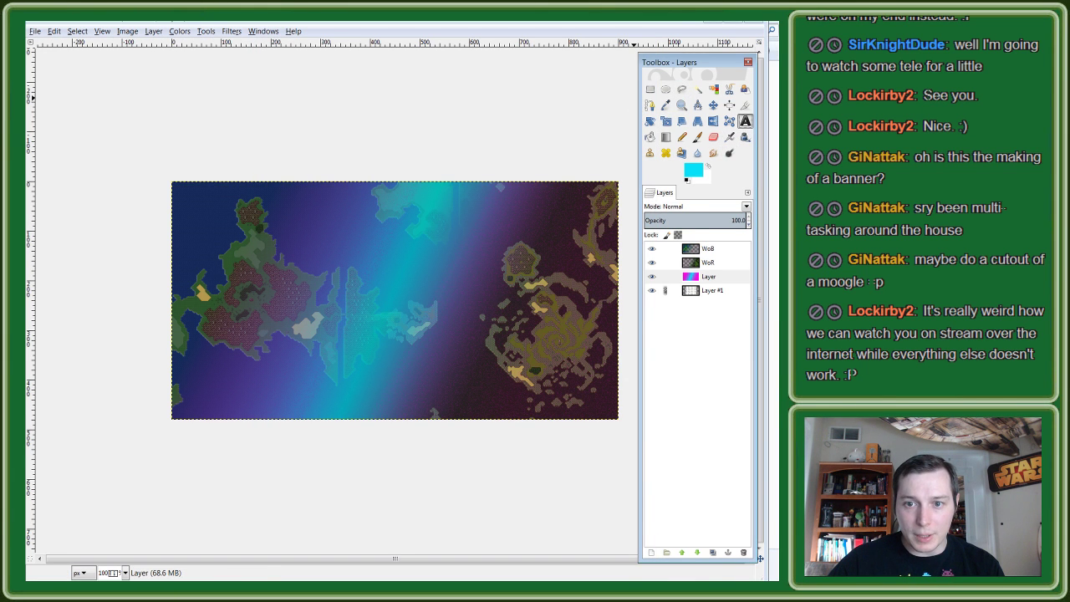
pyautogui.click(690, 173)
pyautogui.click(202, 193)
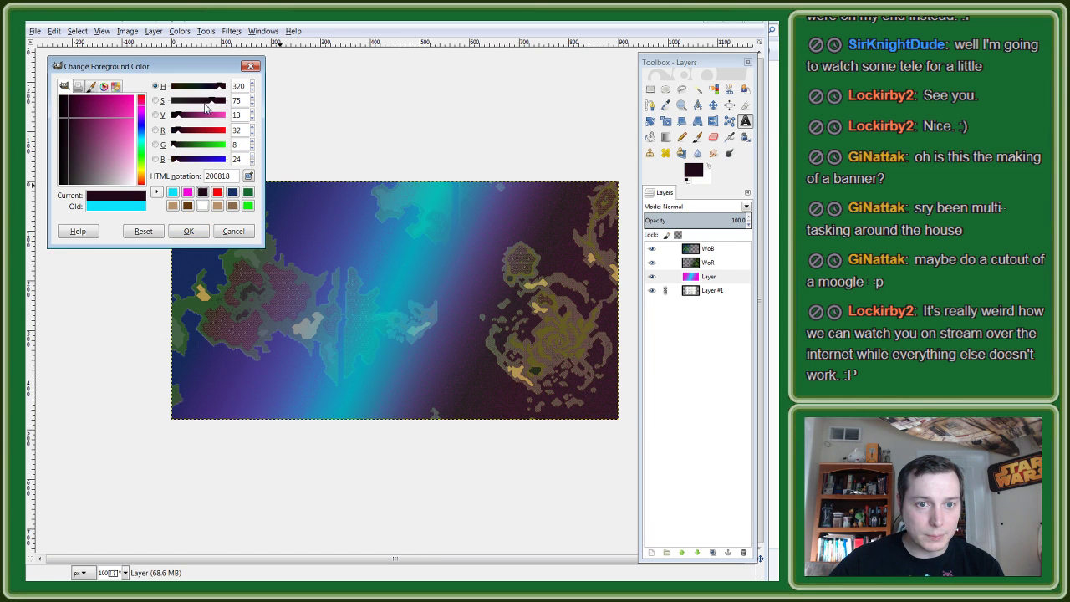
pyautogui.click(236, 174)
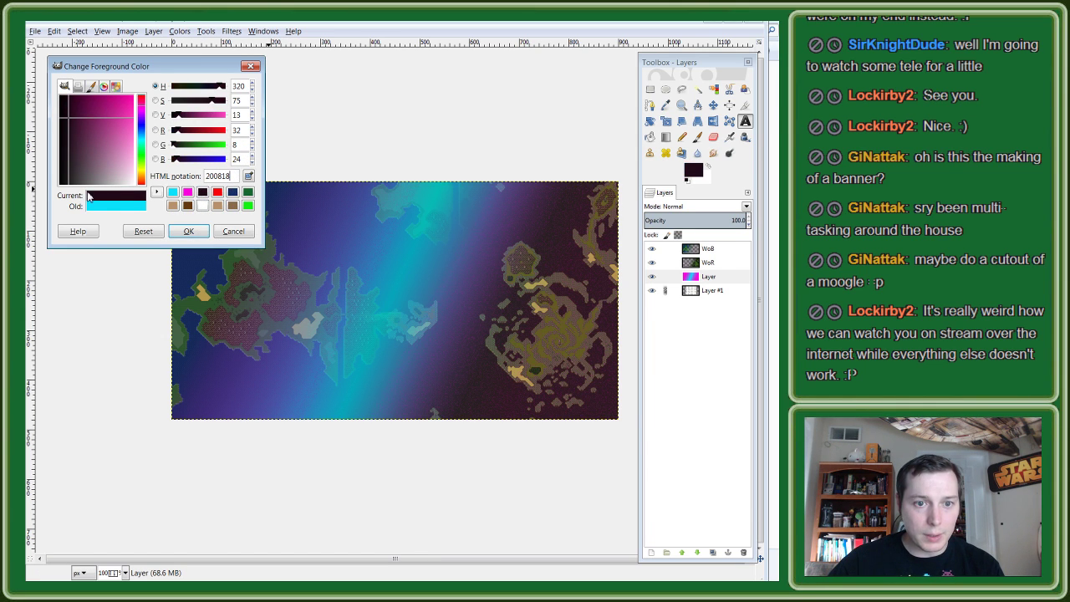
pyautogui.press('BackSpace')
pyautogui.press('BackSpace')
pyautogui.press('BackSpace')
pyautogui.write('00')
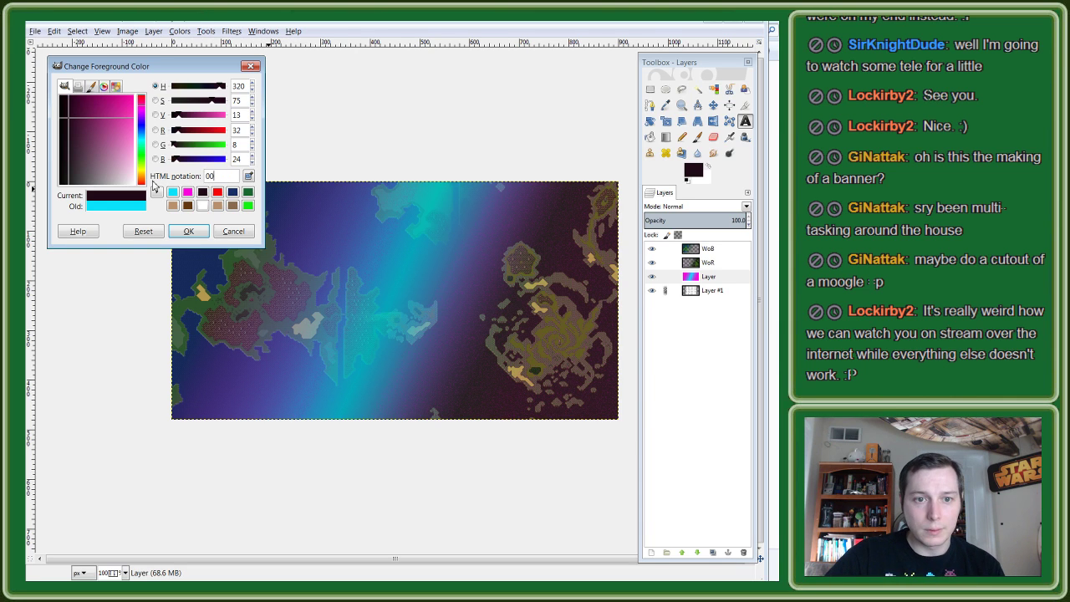
pyautogui.write('.0000')
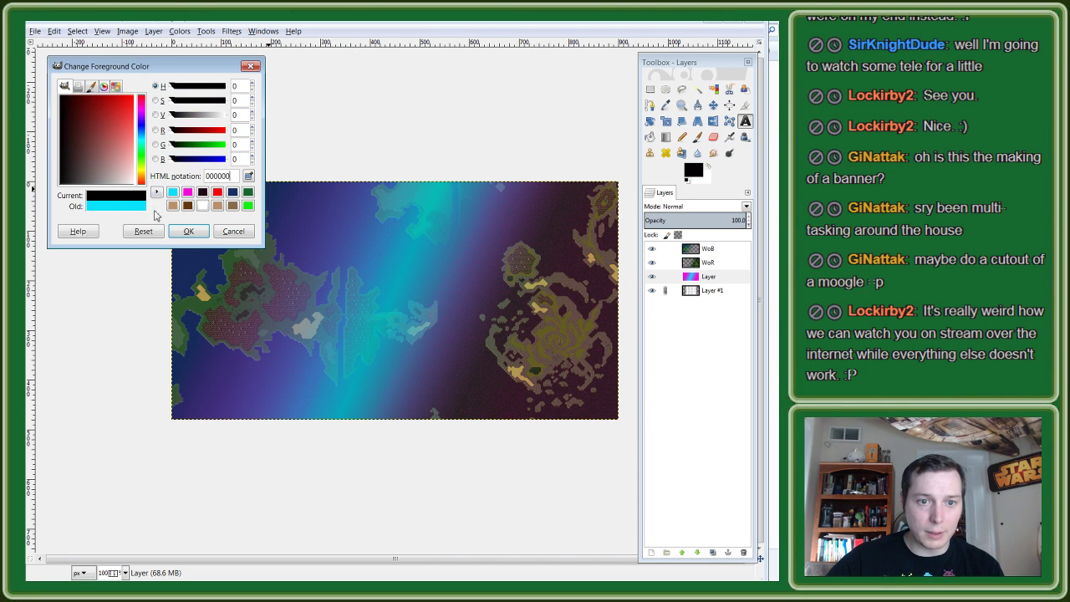
pyautogui.click(191, 226)
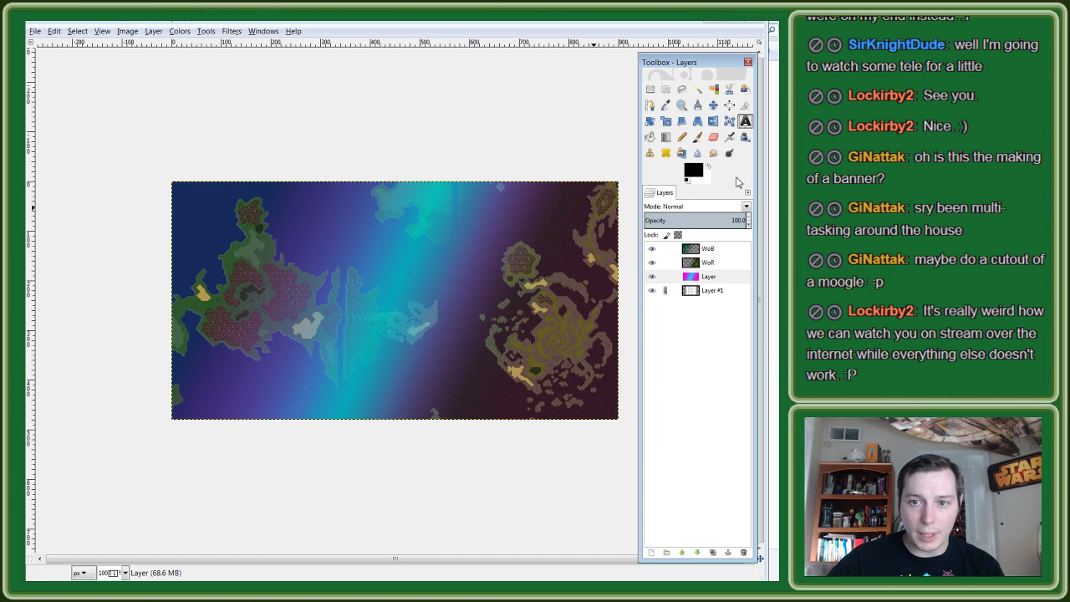
pyautogui.click(708, 166)
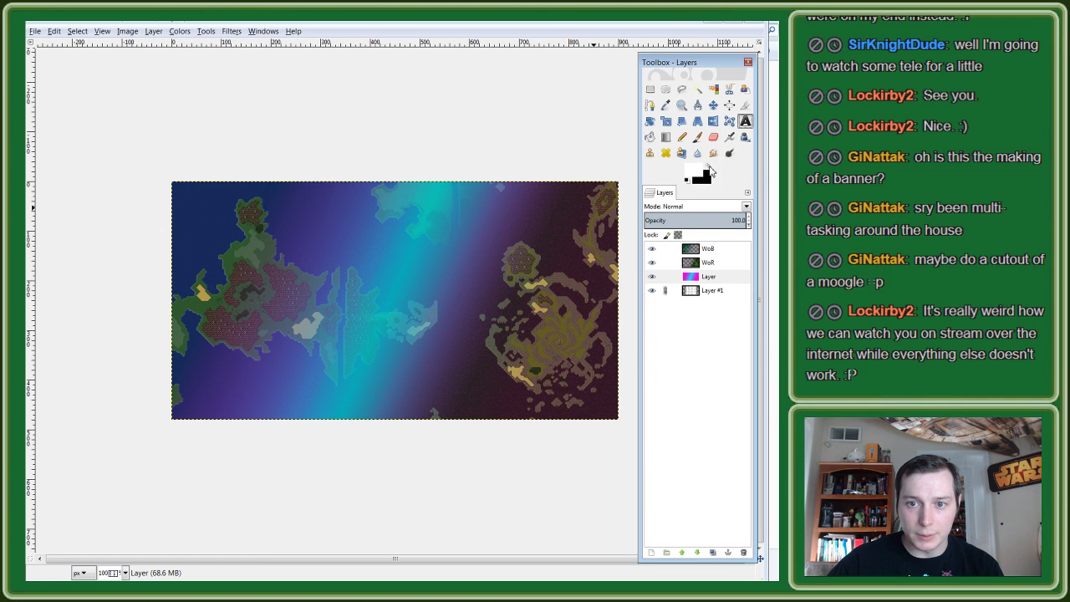
# Step: Draw a wide text box across the banner's middle and swap colours so the text is black
pyautogui.click(257, 266)
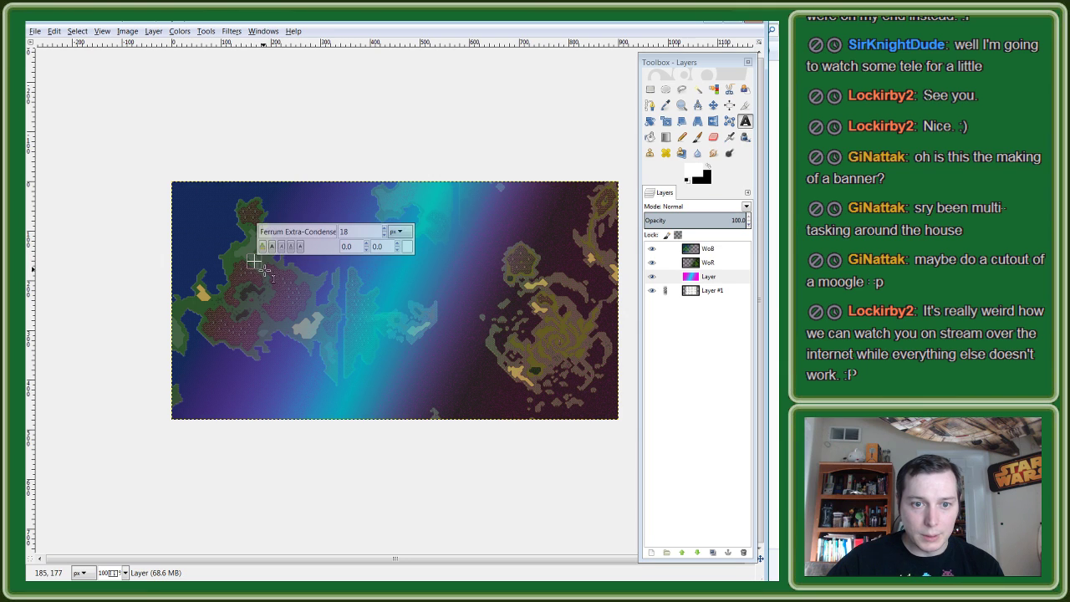
pyautogui.moveTo(268, 276); pyautogui.dragTo(551, 359)
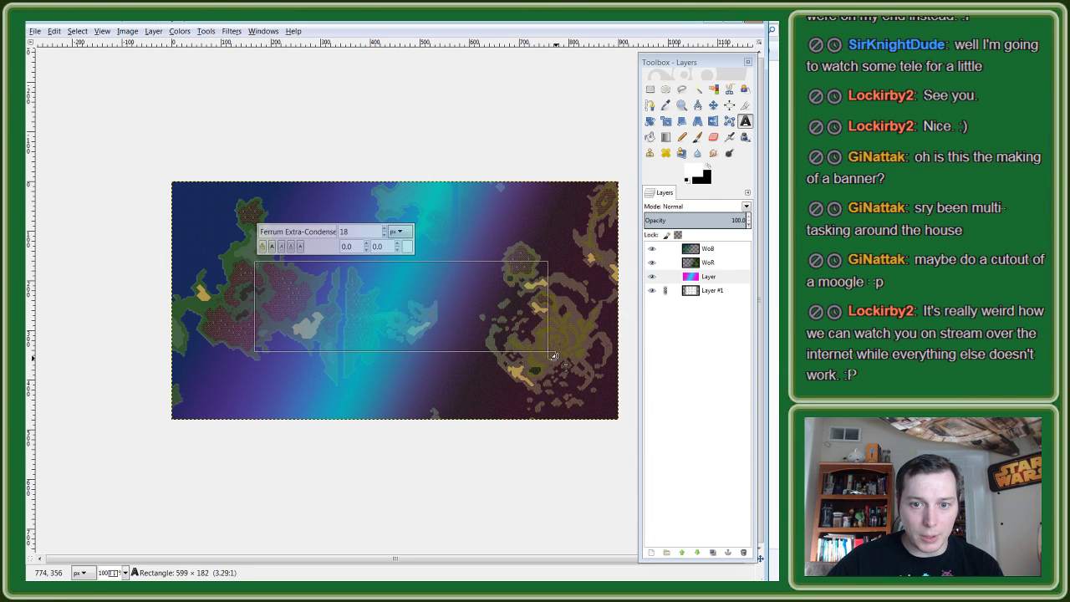
pyautogui.moveTo(256, 263); pyautogui.dragTo(205, 232)
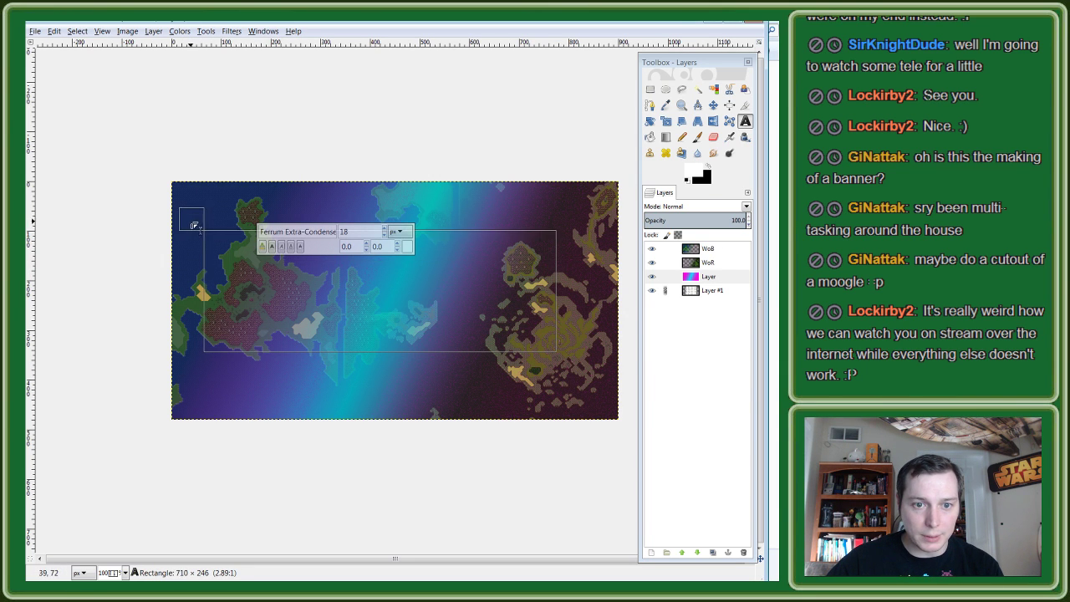
pyautogui.moveTo(568, 364); pyautogui.dragTo(592, 378)
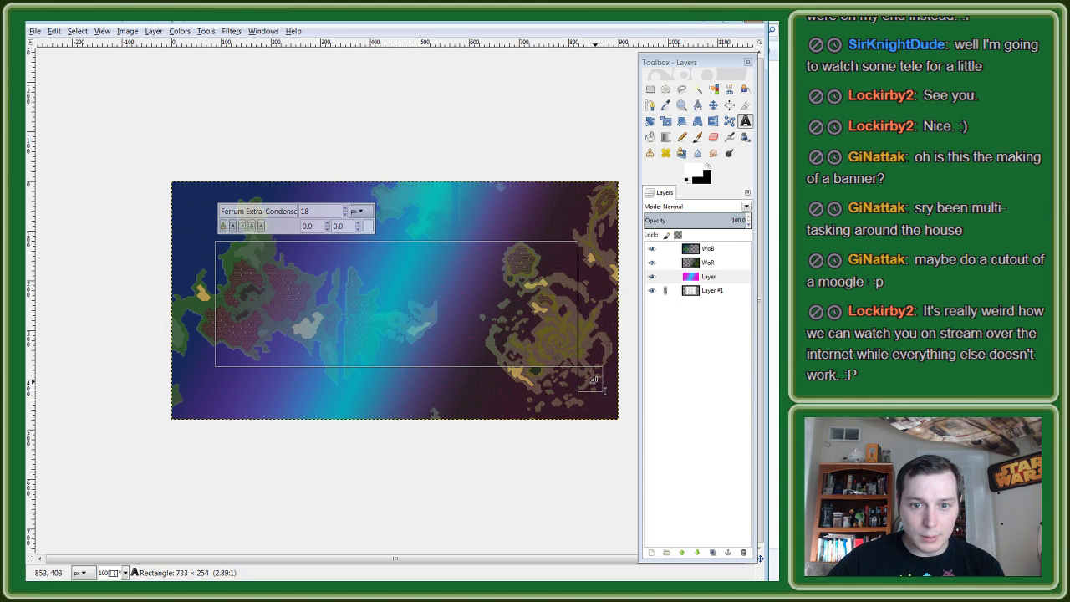
pyautogui.click(709, 167)
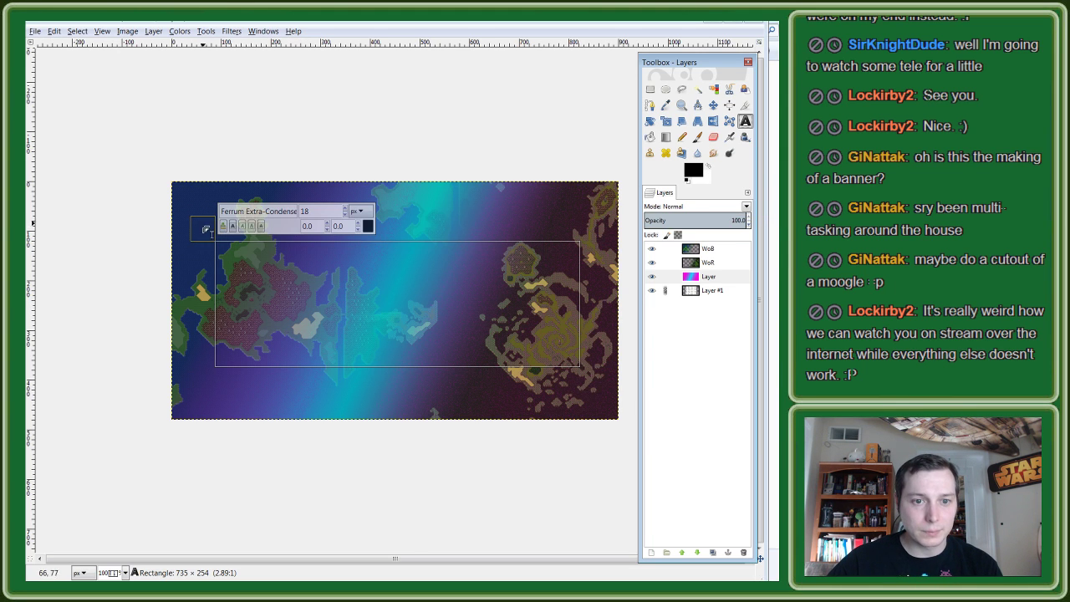
pyautogui.moveTo(206, 232); pyautogui.dragTo(197, 222)
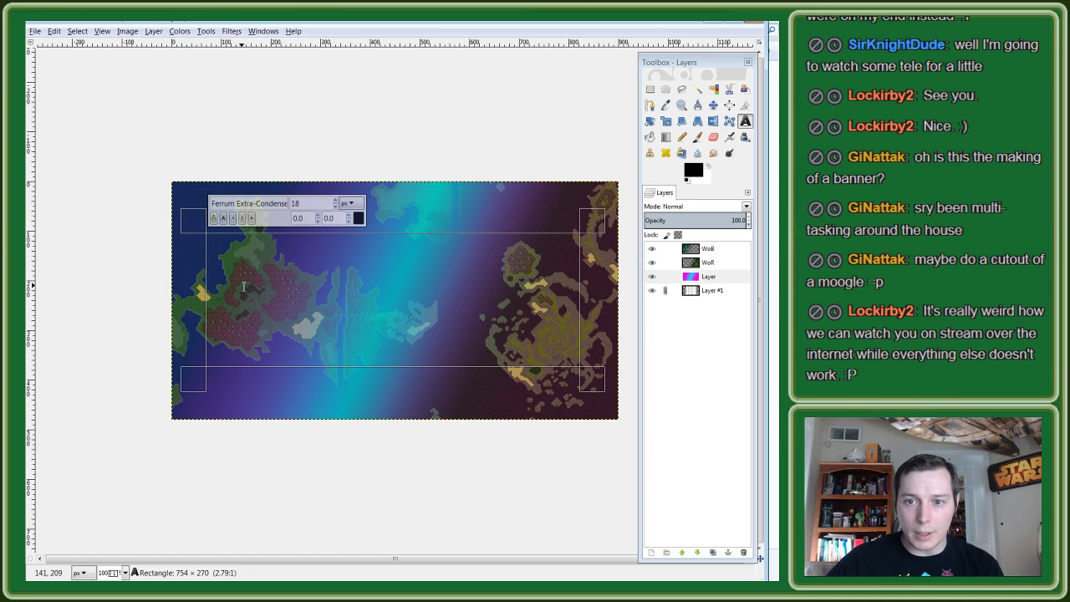
# Step: Keep the Ferrum Extra-Condensed font and save the banner as FF6twitchbanner.xcf
pyautogui.doubleClick(744, 122)
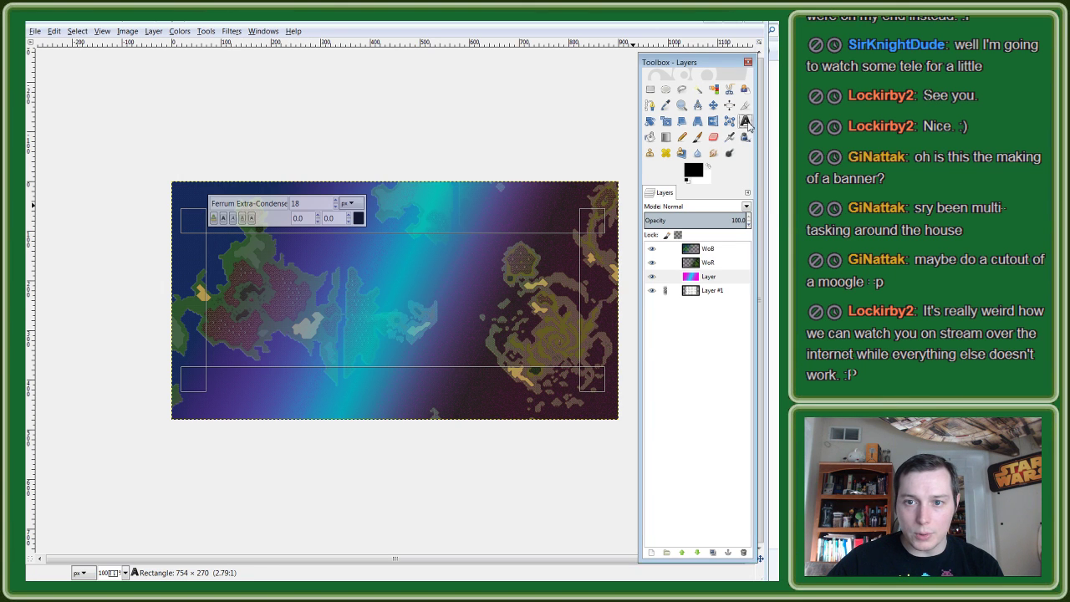
pyautogui.moveTo(746, 62); pyautogui.dragTo(667, 118)
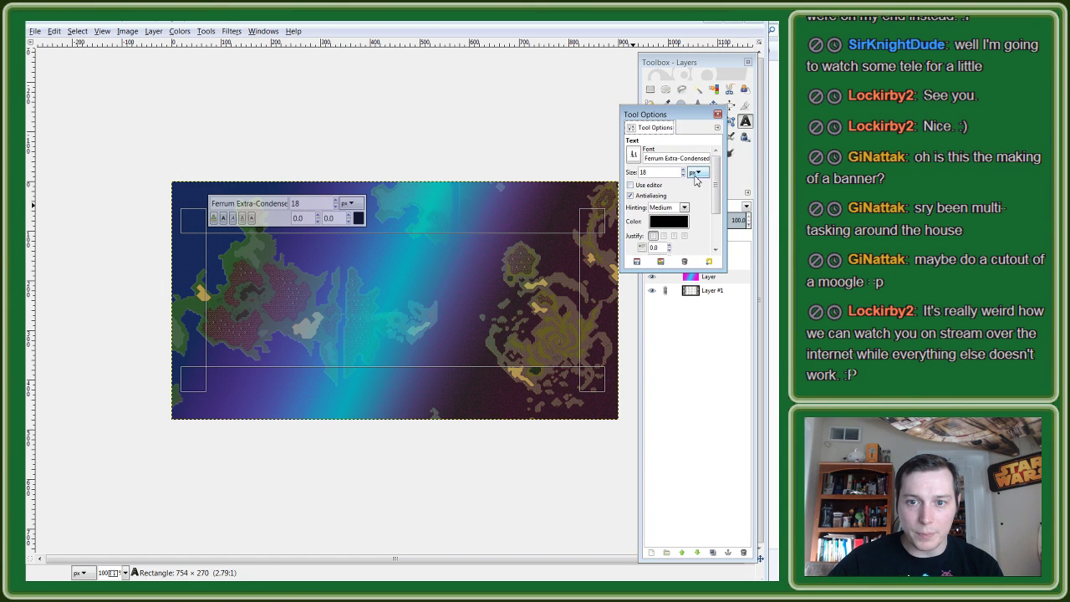
pyautogui.click(638, 159)
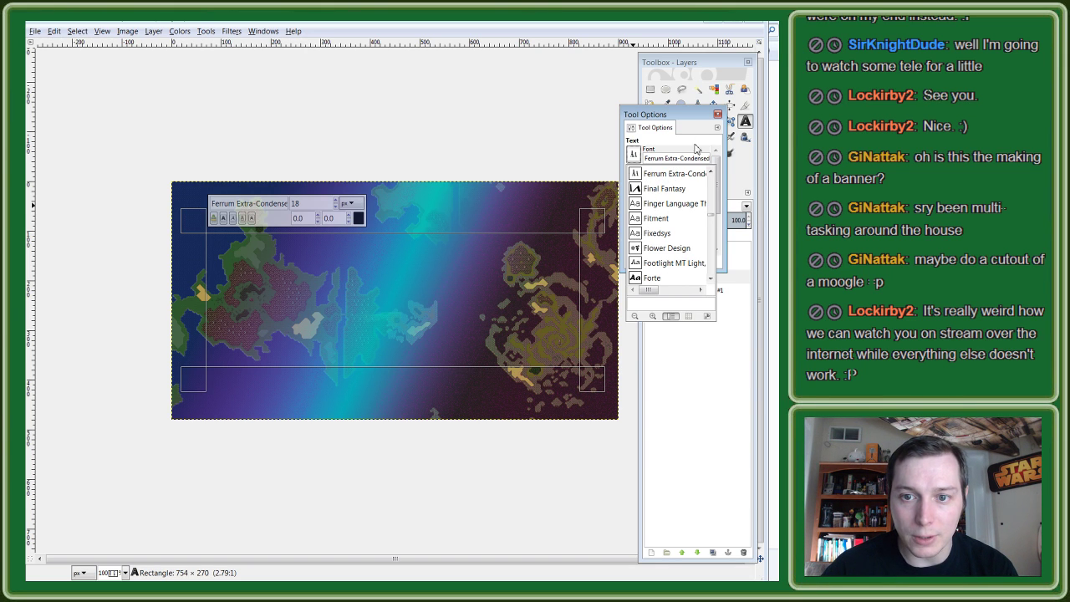
pyautogui.click(718, 116)
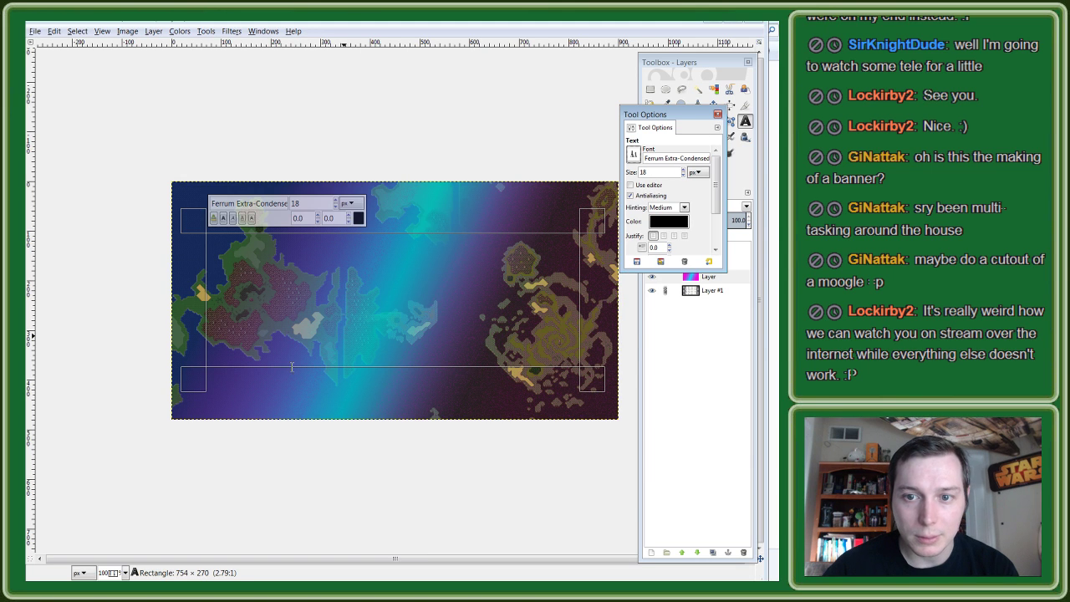
pyautogui.click(36, 31)
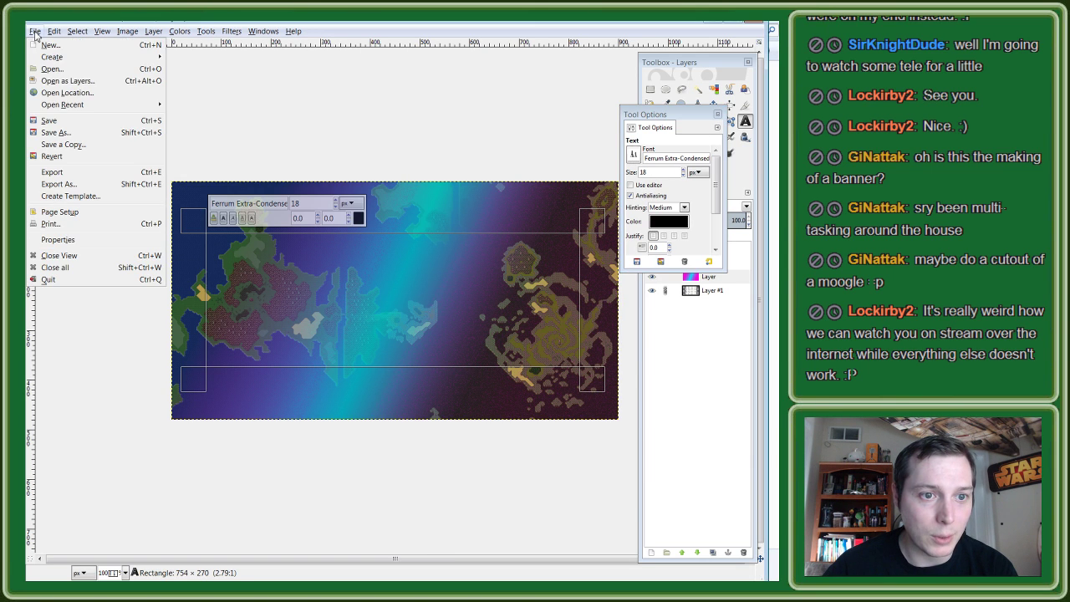
pyautogui.click(67, 123)
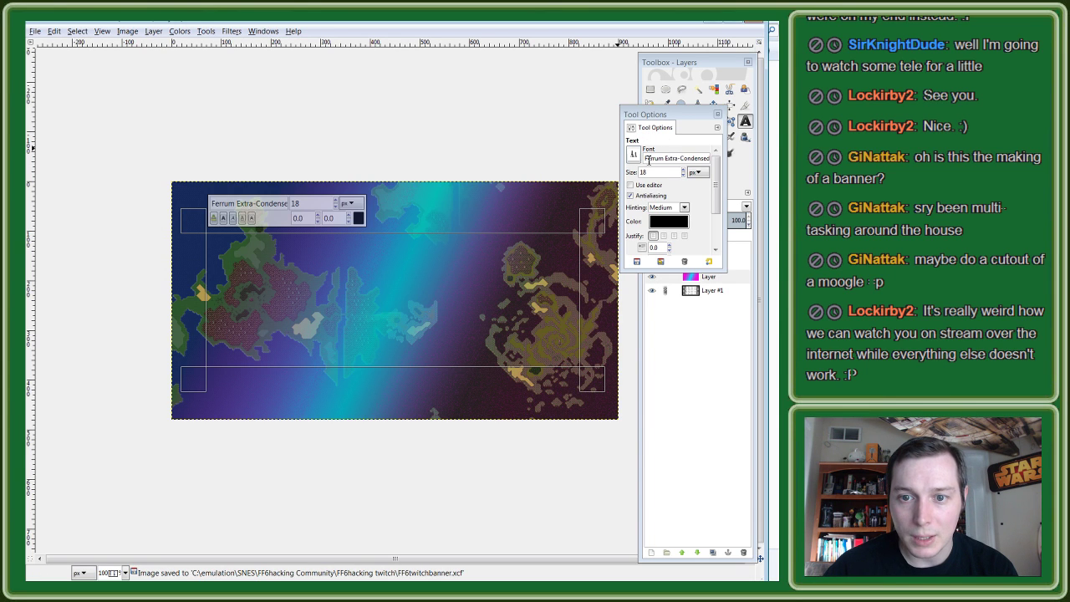
# Step: Enter a larger text size, create a text layer, and move it above both world-map layers
pyautogui.write('100')
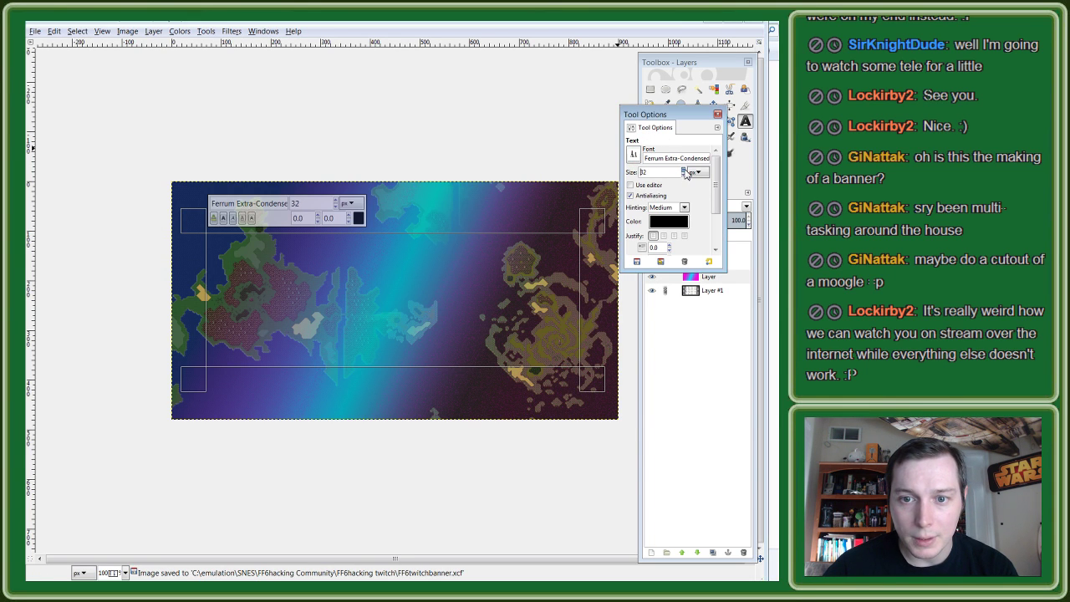
pyautogui.click(450, 284)
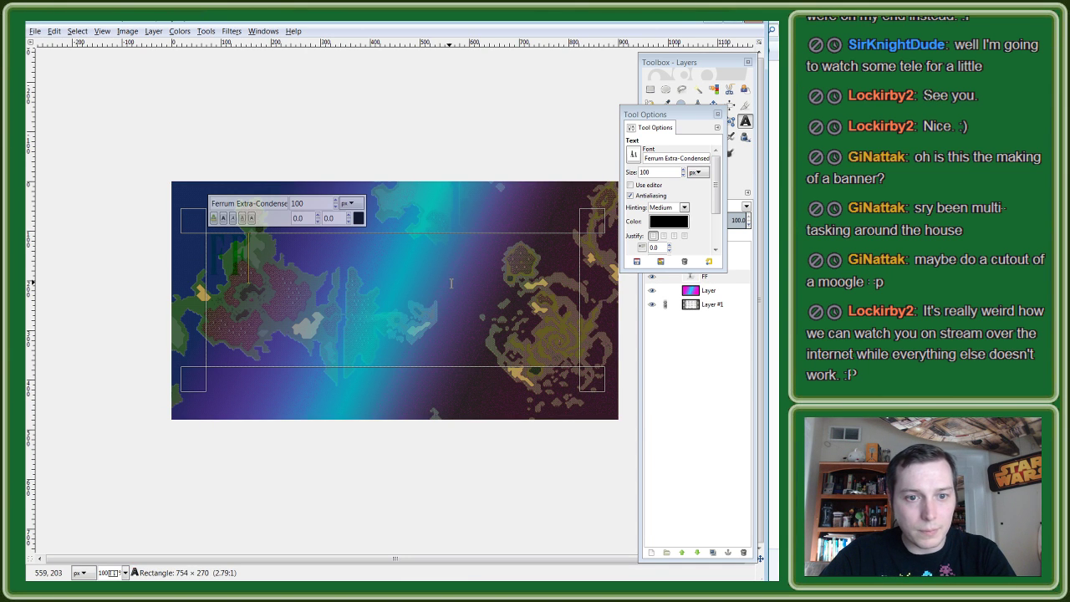
pyautogui.click(687, 401)
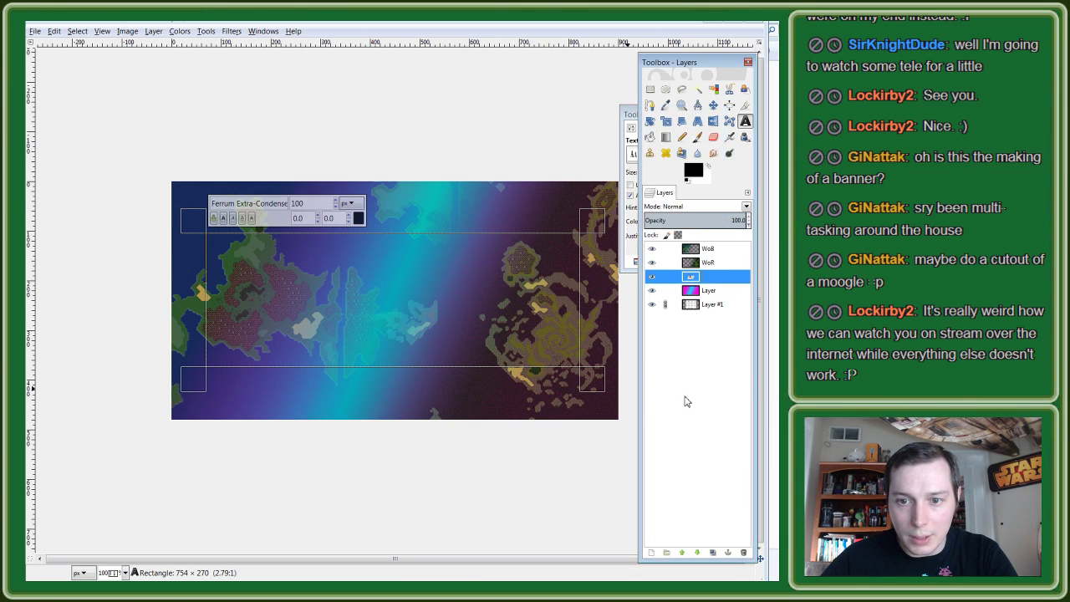
pyautogui.moveTo(705, 281); pyautogui.dragTo(706, 251)
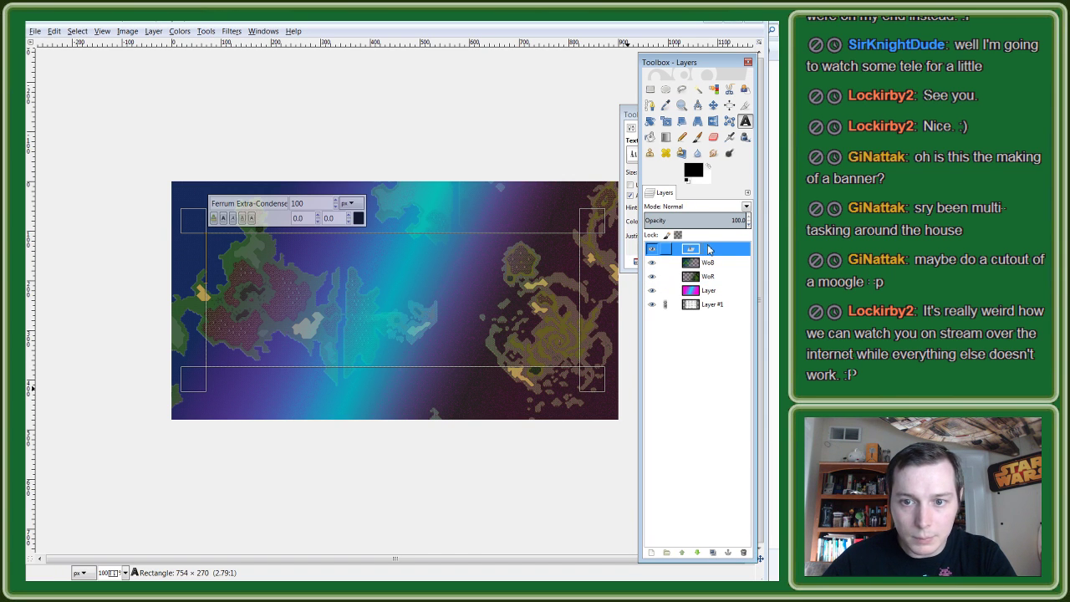
# Step: Type and then erase a trial 'FF' in the banner's text box
pyautogui.click(368, 316)
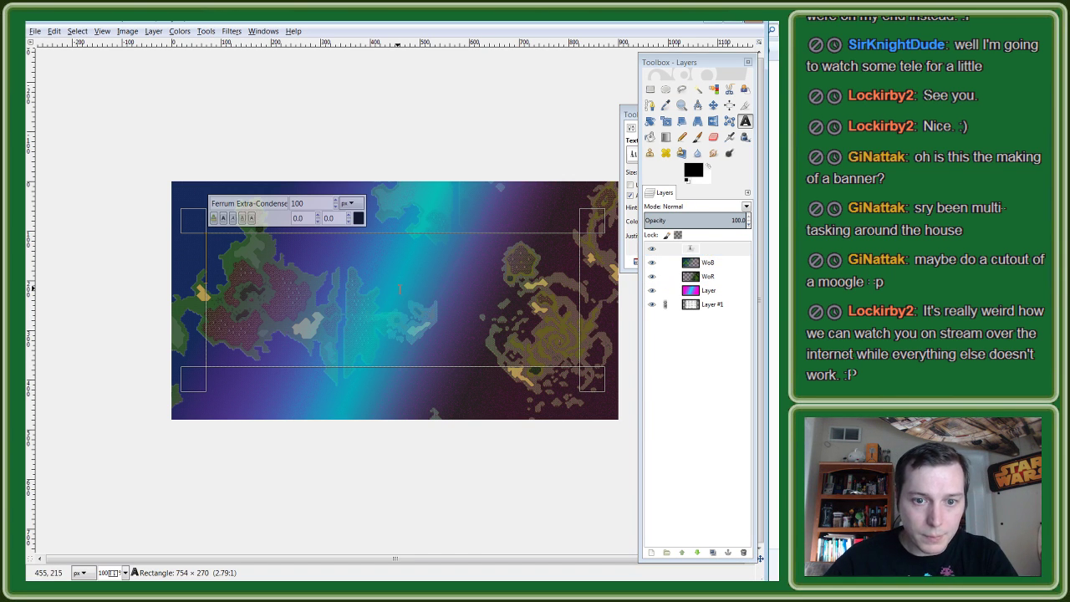
pyautogui.write('FF')
pyautogui.press('BackSpace')
pyautogui.press('BackSpace')
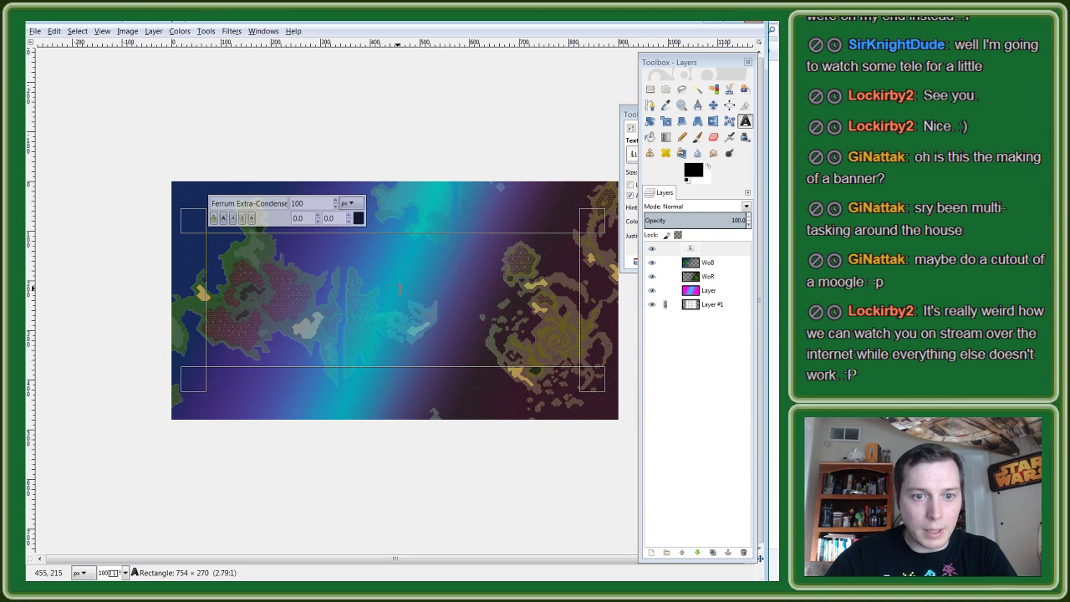
pyautogui.doubleClick(745, 122)
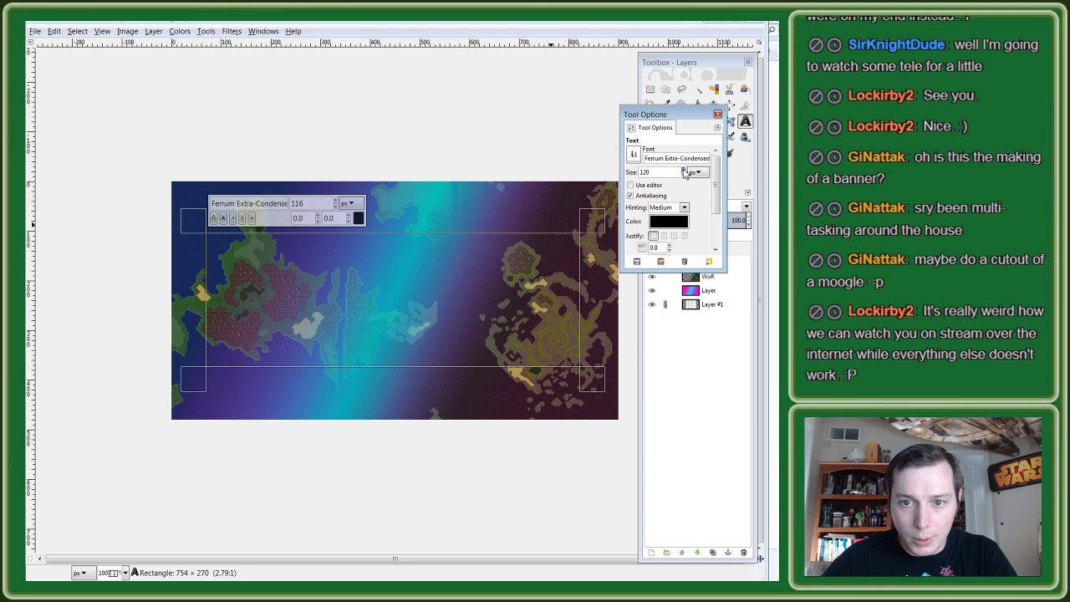
pyautogui.write('140')
pyautogui.click(447, 307)
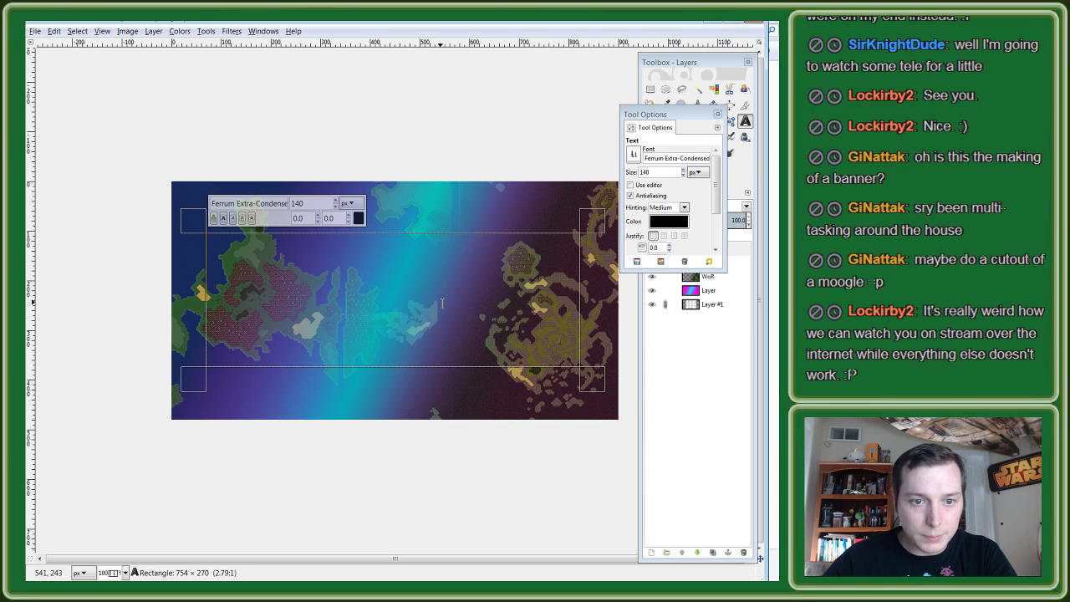
pyautogui.write('FF6')
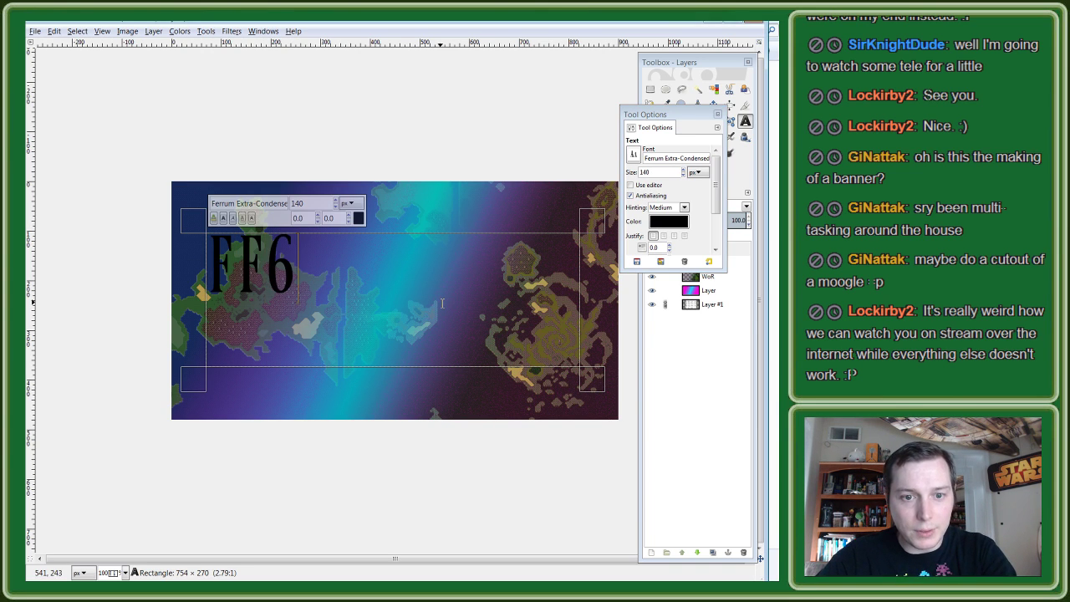
pyautogui.write('Hacking')
pyautogui.press('BackSpace')
pyautogui.press('BackSpace')
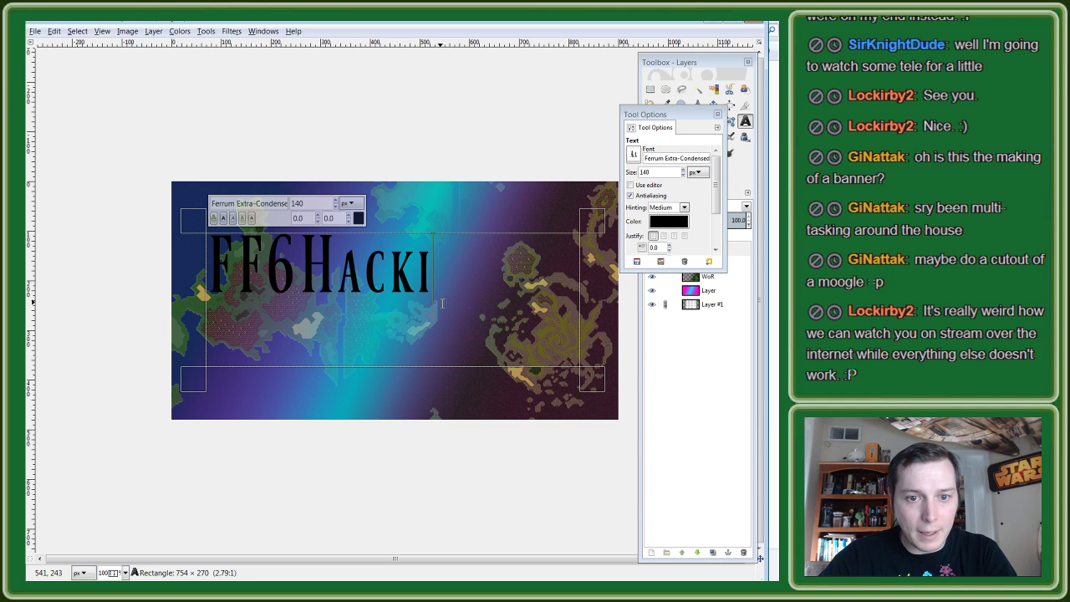
pyautogui.press('BackSpace')
pyautogui.press('BackSpace')
pyautogui.press('BackSpace')
pyautogui.press('BackSpace')
pyautogui.press('BackSpace')
pyautogui.write('hacking')
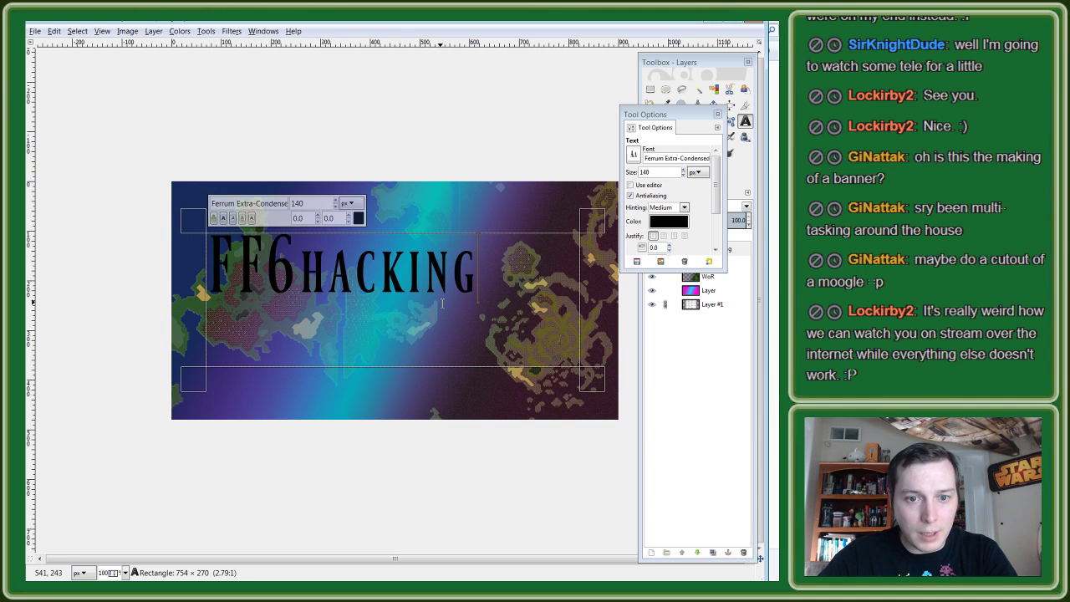
pyautogui.press('BackSpace')
pyautogui.press('BackSpace')
pyautogui.press('BackSpace')
pyautogui.press('BackSpace')
pyautogui.press('BackSpace')
pyautogui.press('BackSpace')
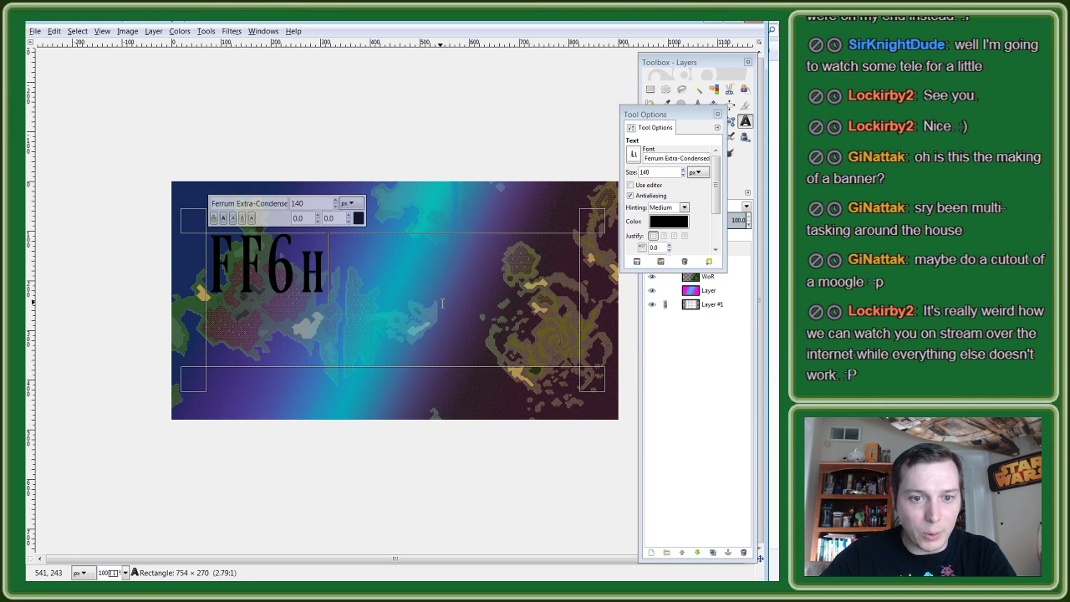
pyautogui.write('acking')
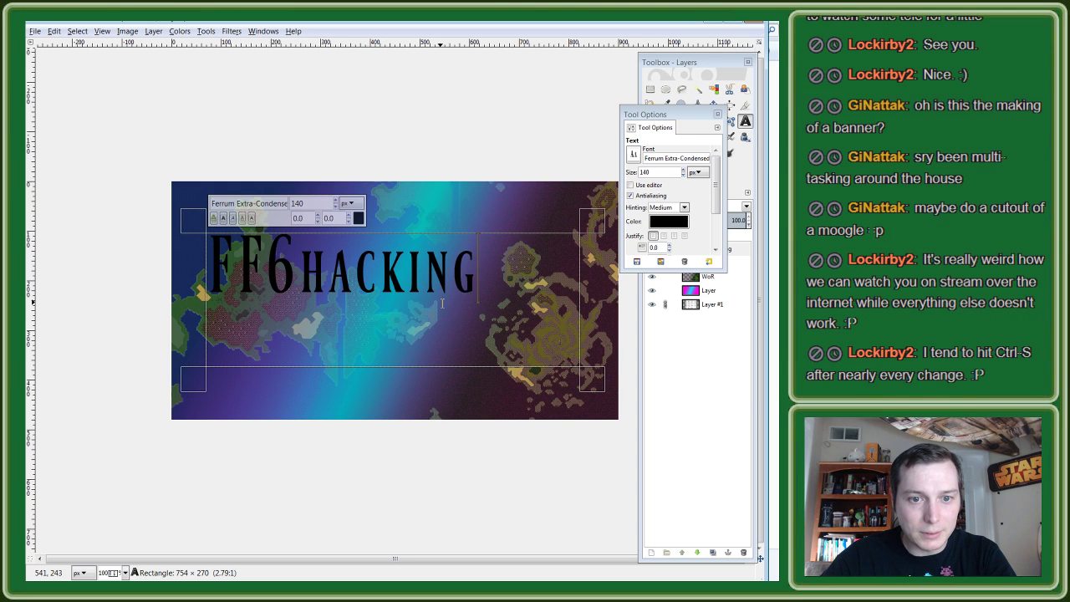
pyautogui.press('BackSpace')
pyautogui.press('BackSpace')
pyautogui.press('BackSpace')
pyautogui.press('BackSpace')
pyautogui.press('BackSpace')
pyautogui.press('BackSpace')
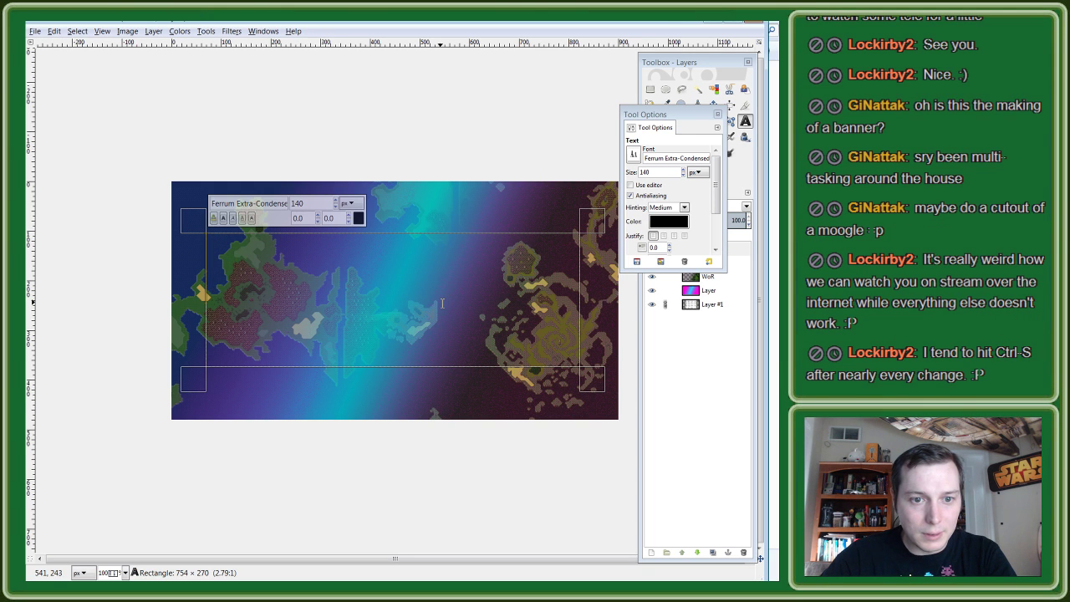
pyautogui.write('FFVIHAC')
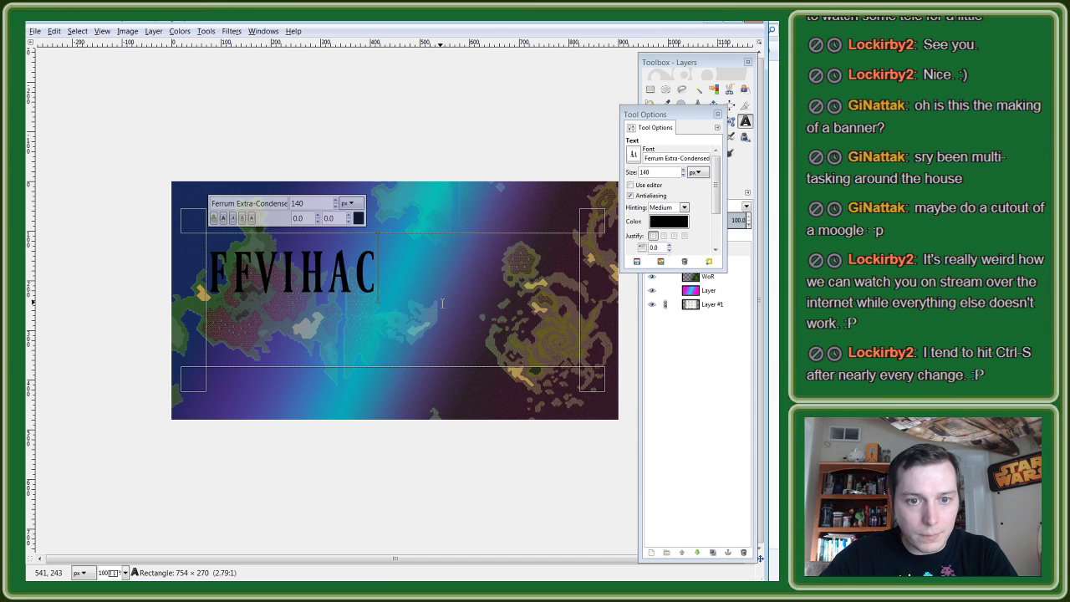
pyautogui.write('KING')
pyautogui.press('BackSpace')
pyautogui.press('BackSpace')
pyautogui.press('BackSpace')
pyautogui.press('BackSpace')
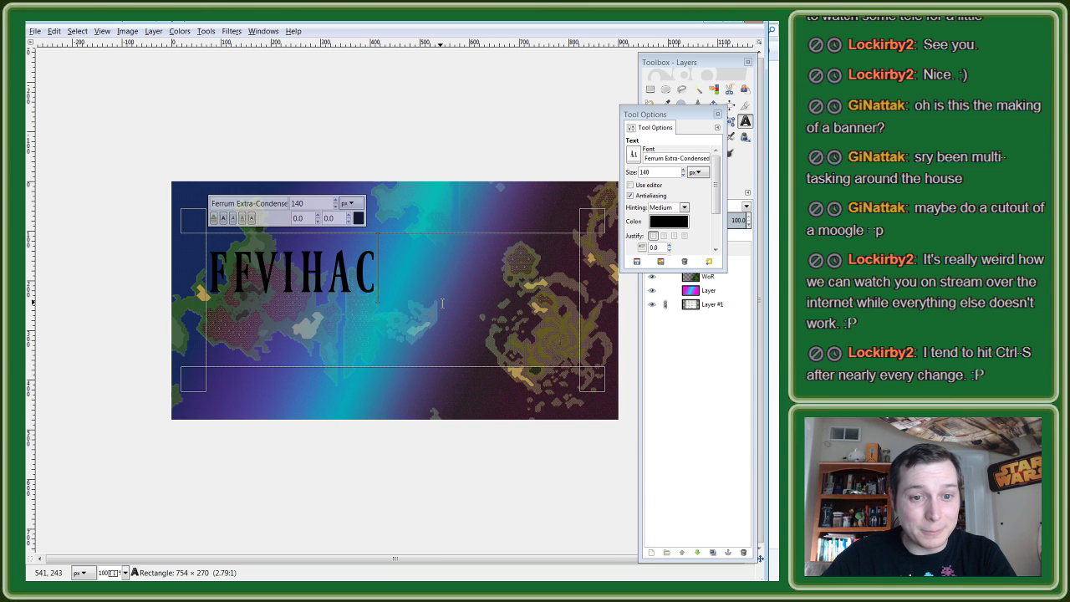
pyautogui.press('BackSpace')
pyautogui.press('BackSpace')
pyautogui.press('BackSpace')
pyautogui.press('BackSpace')
pyautogui.press('BackSpace')
pyautogui.press('BackSpace')
pyautogui.press('BackSpace')
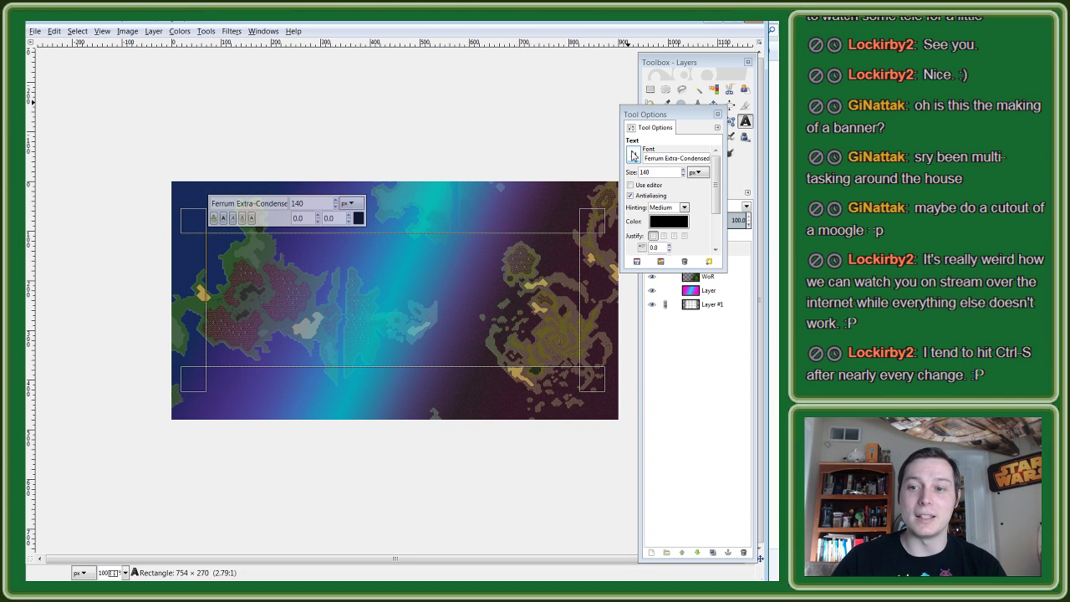
# Step: Scroll through the font list and close it, keeping Ferrum Extra-Condensed
pyautogui.click(633, 154)
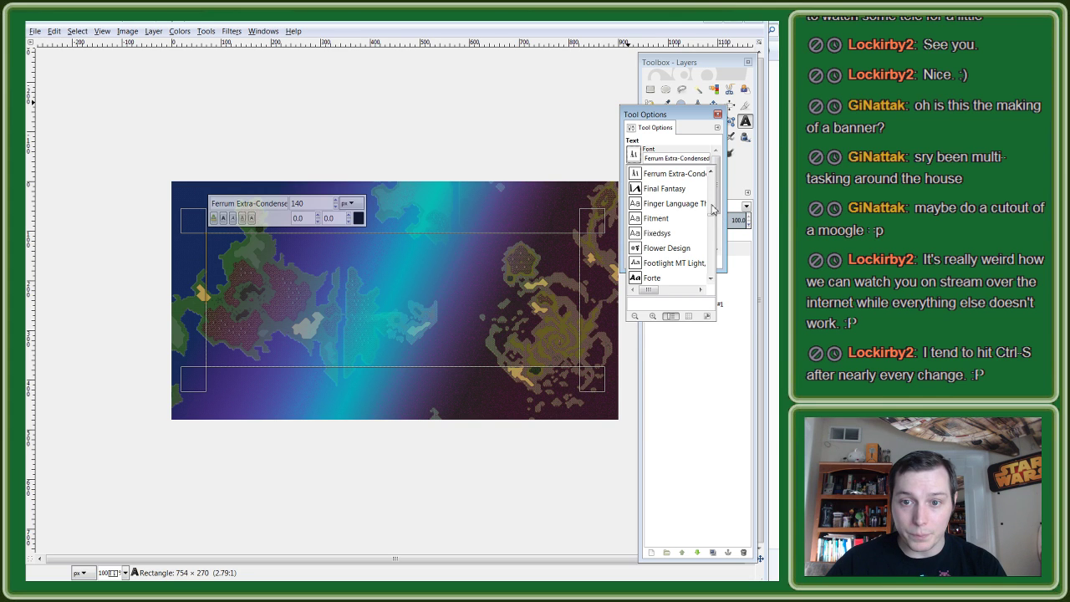
pyautogui.click(711, 172)
pyautogui.click(711, 172)
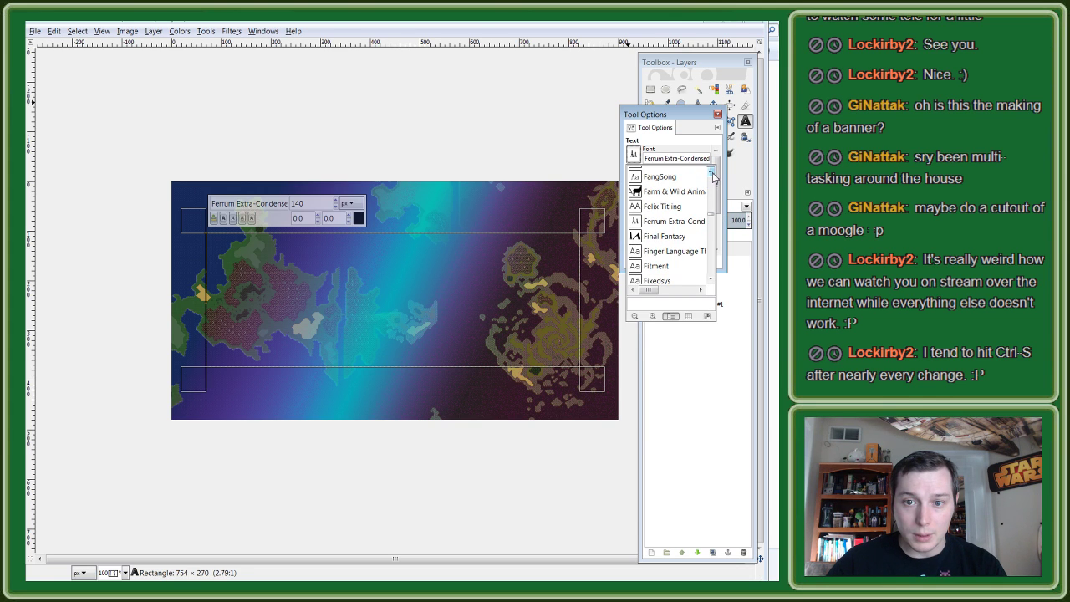
pyautogui.scroll(-2, 649, 232)
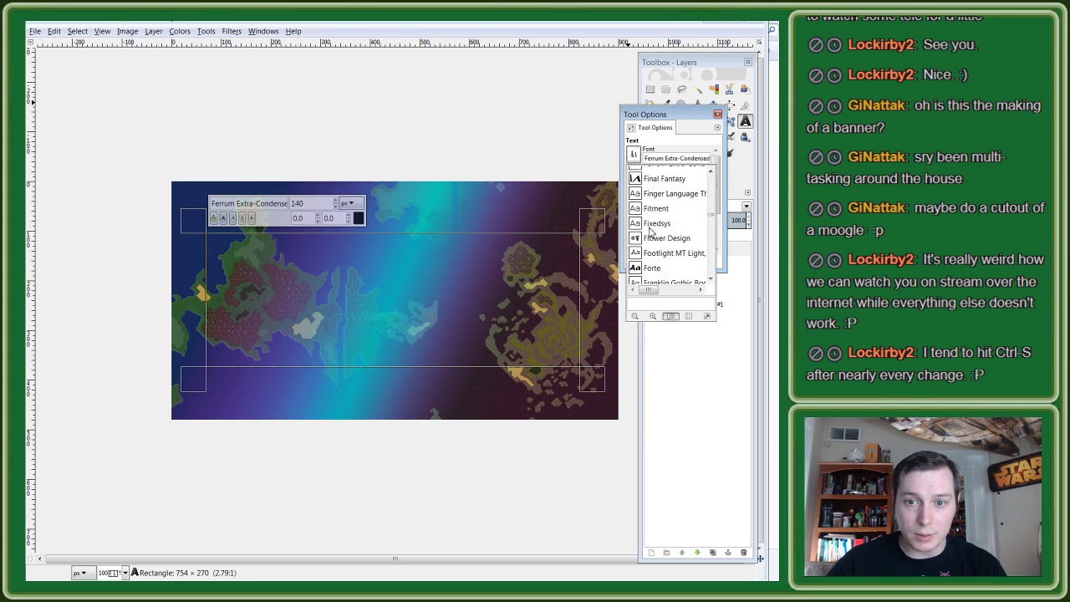
pyautogui.scroll(-1, 649, 234)
pyautogui.scroll(-2, 649, 236)
pyautogui.scroll(-2, 649, 239)
pyautogui.scroll(-2, 649, 238)
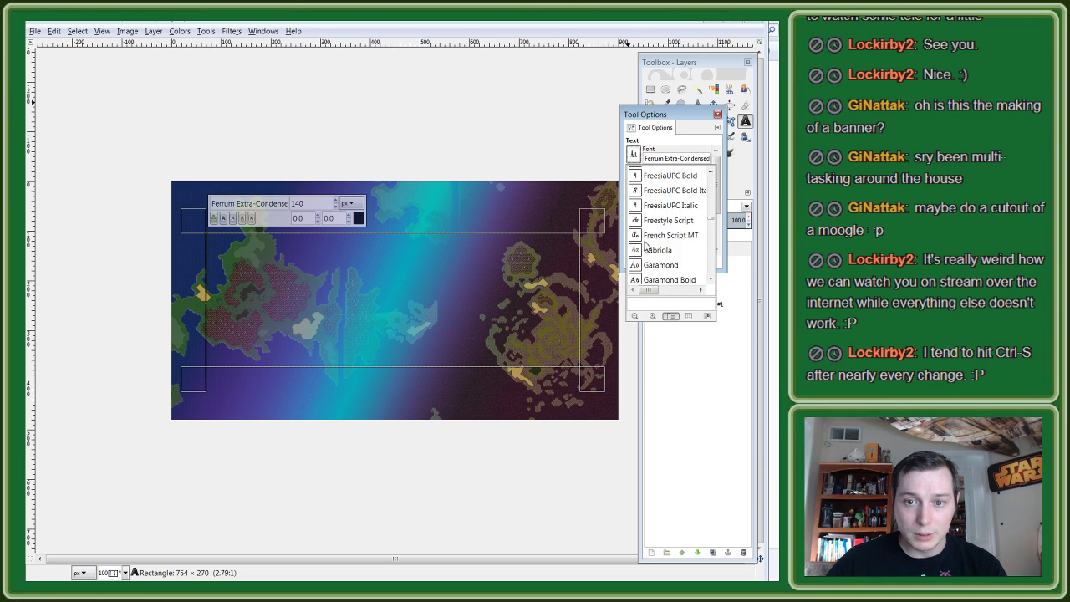
pyautogui.scroll(-2, 647, 242)
pyautogui.scroll(-2, 646, 247)
pyautogui.scroll(-2, 644, 251)
pyautogui.scroll(2, 645, 250)
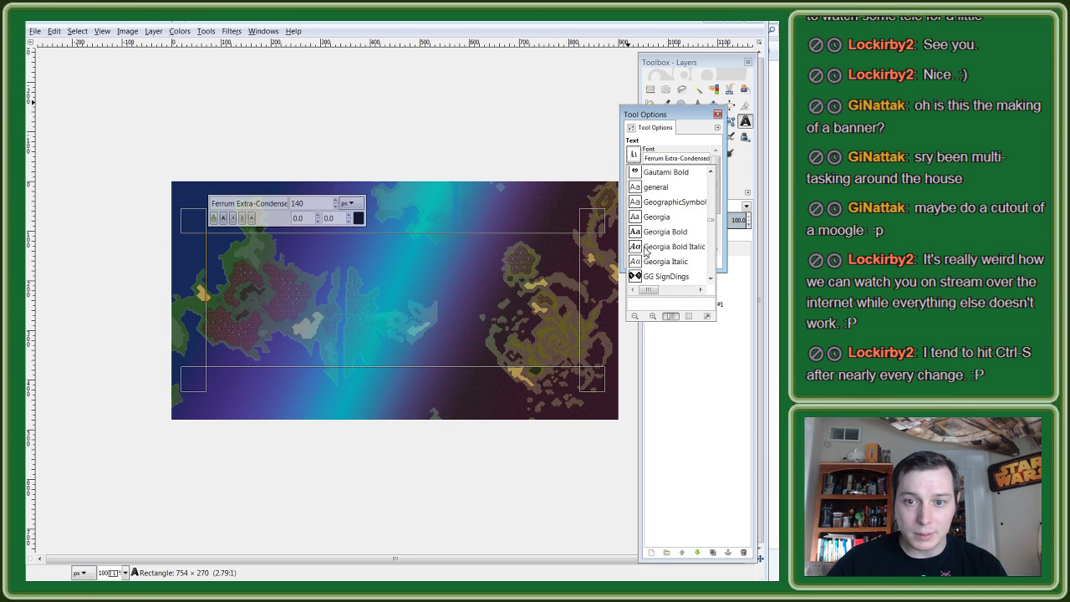
pyautogui.scroll(2, 645, 251)
pyautogui.scroll(2, 645, 251)
pyautogui.scroll(2, 645, 251)
pyautogui.scroll(2, 644, 251)
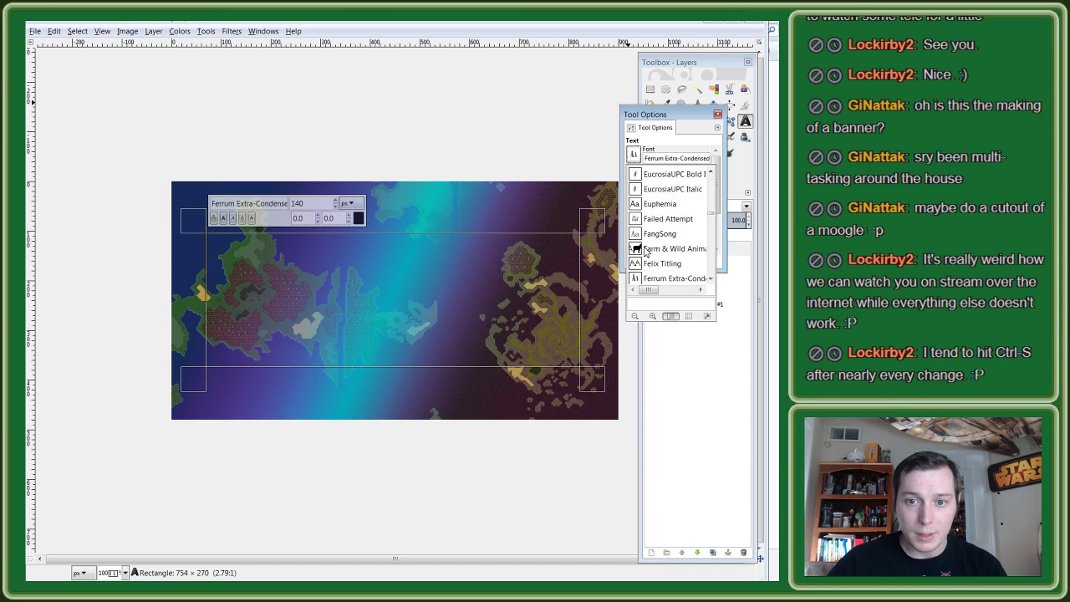
pyautogui.scroll(2, 644, 250)
pyautogui.click(460, 286)
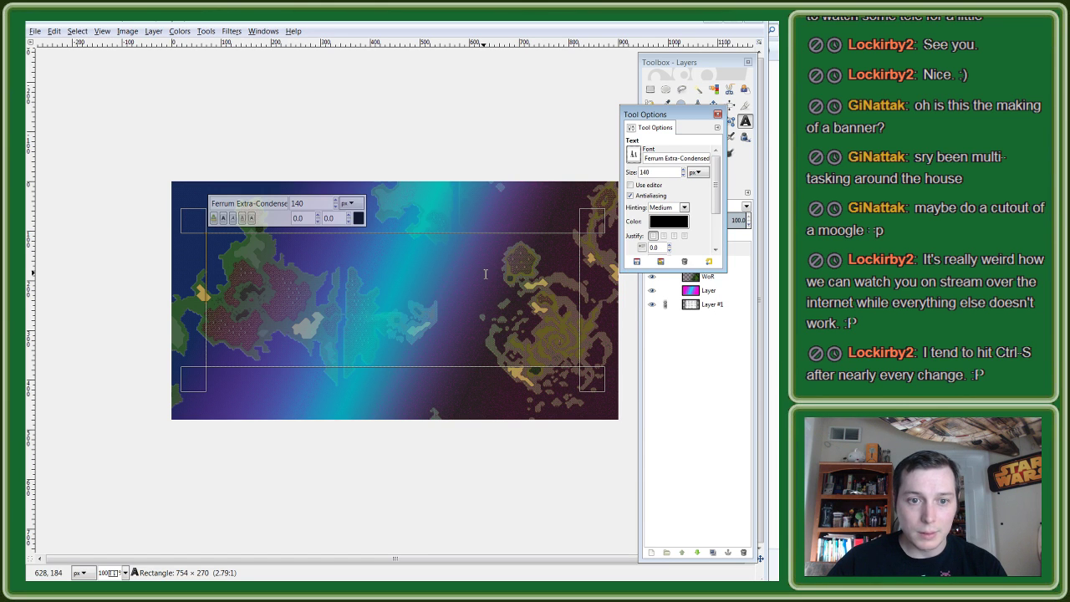
pyautogui.hotkey('shift', 'f')
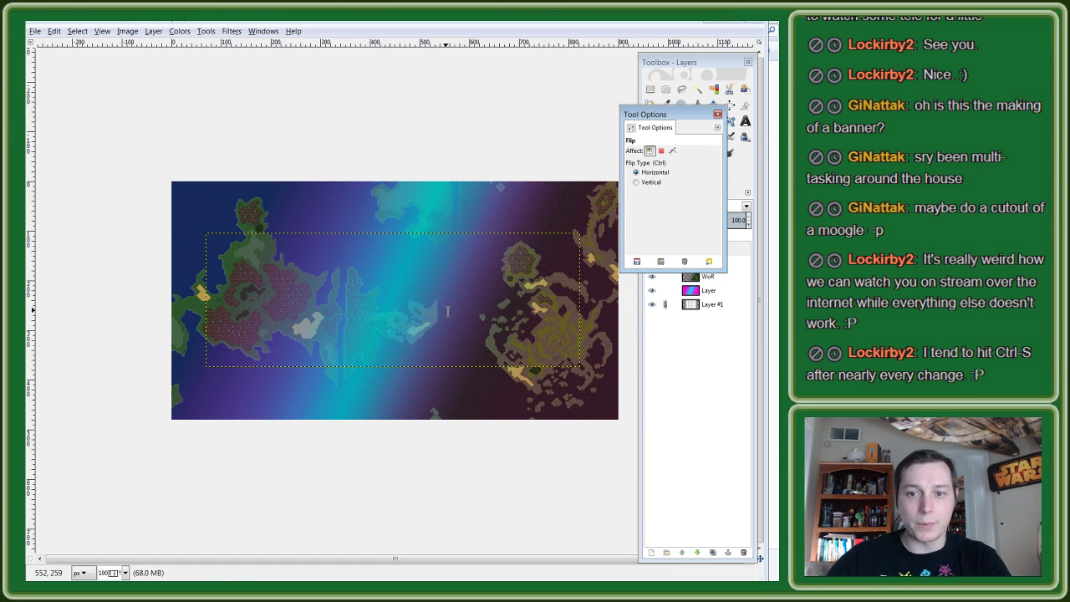
# Step: Reopen the existing text layer for editing and type the title 'FINAL FANTASY VI'
pyautogui.click(513, 271)
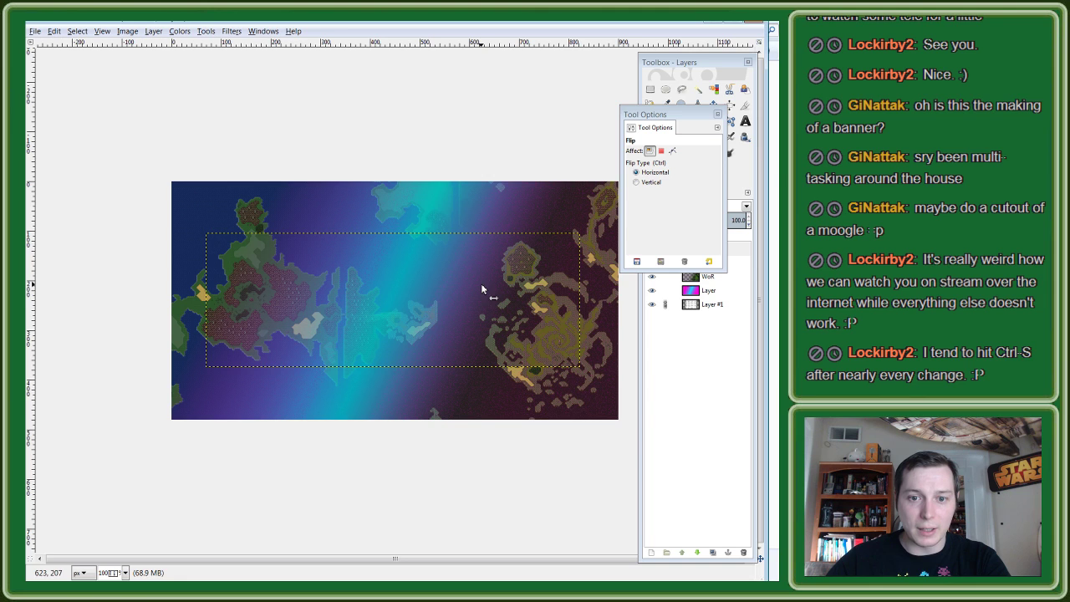
pyautogui.click(716, 115)
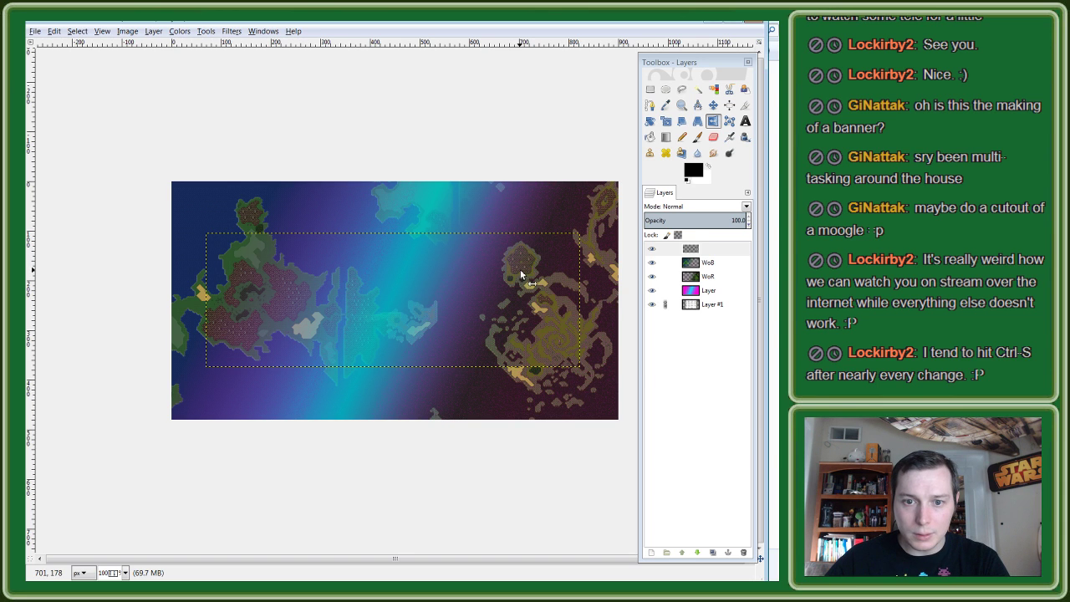
pyautogui.press('t')
pyautogui.click(353, 275)
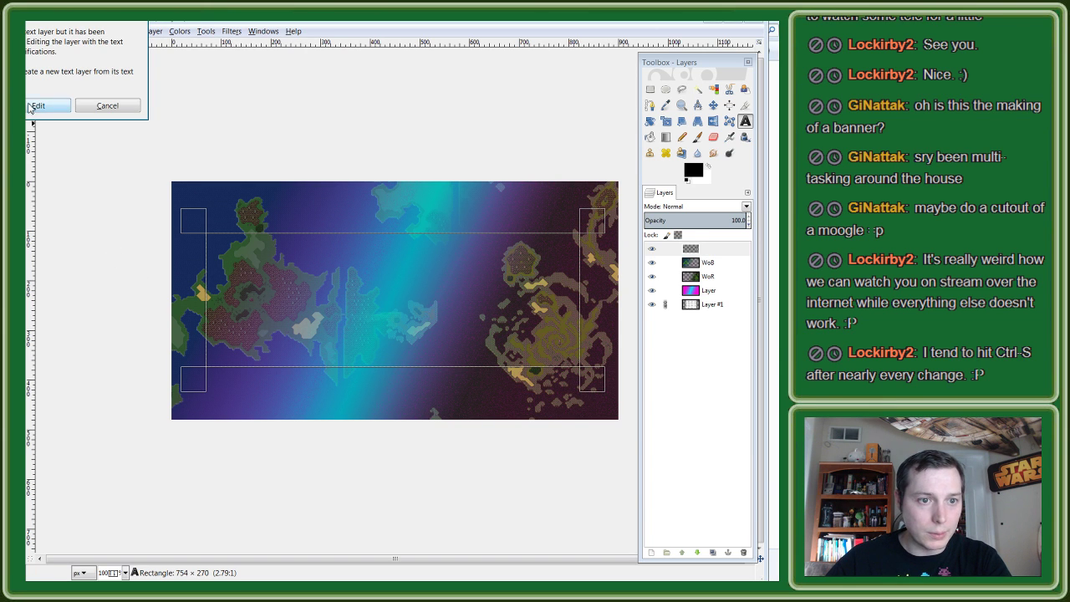
pyautogui.click(39, 105)
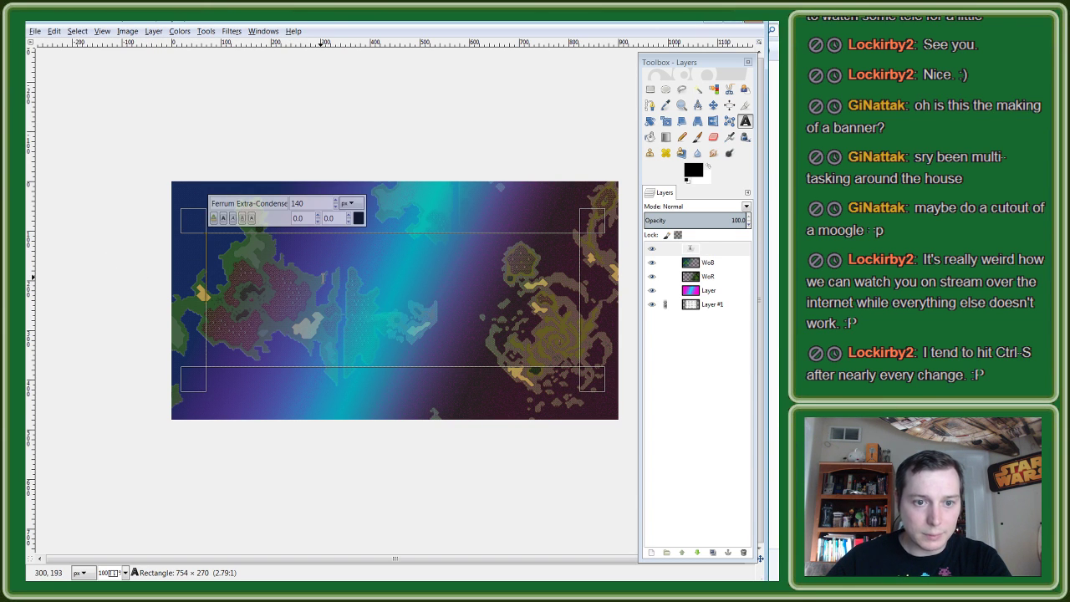
pyautogui.write('Fin')
pyautogui.press('BackSpace')
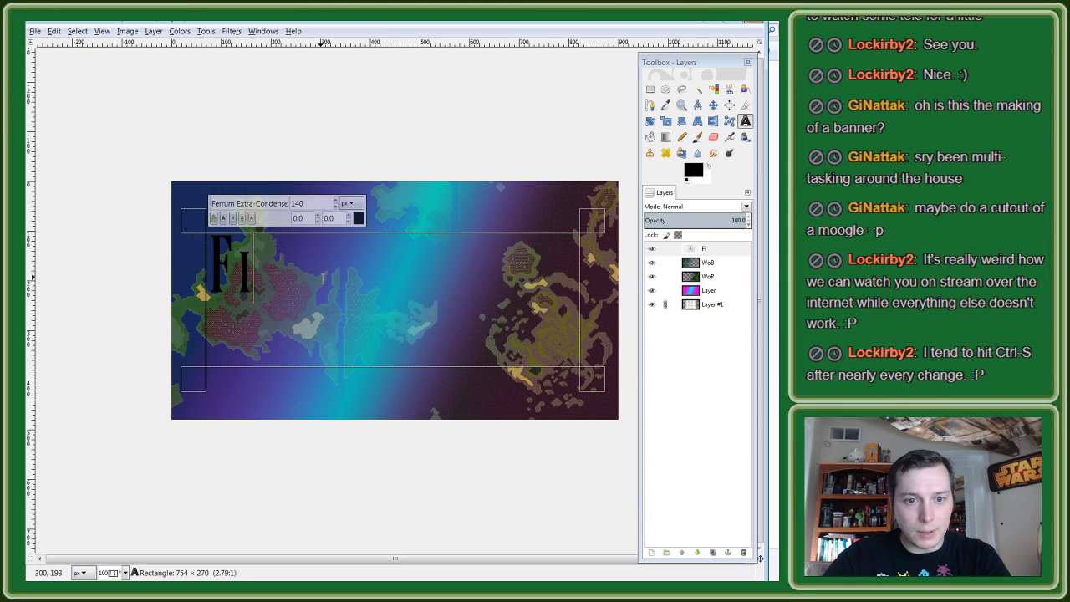
pyautogui.press('BackSpace')
pyautogui.write('INAL')
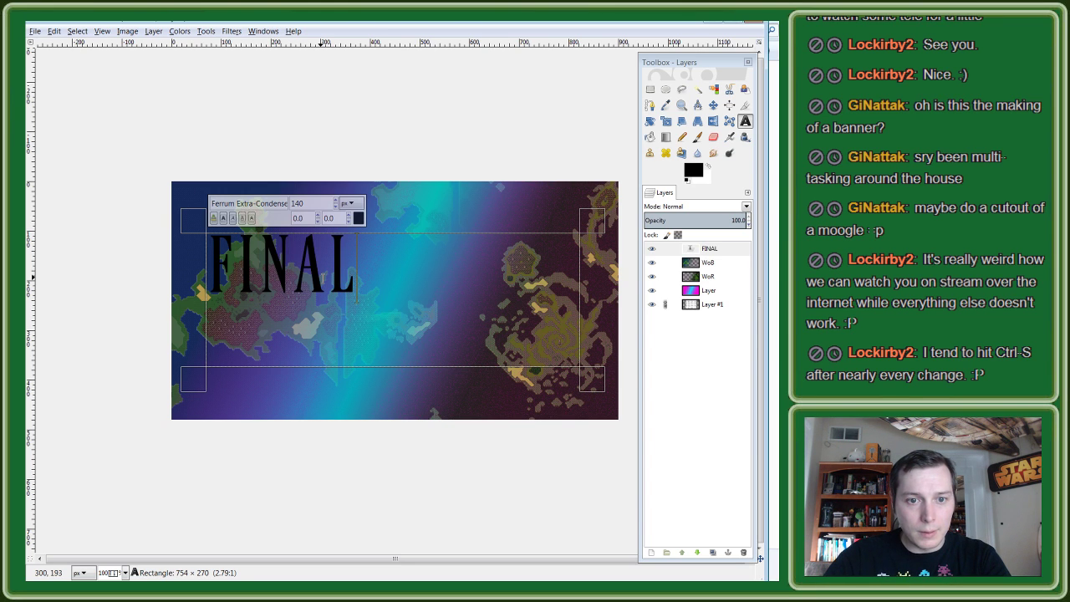
pyautogui.write(' FANTASY VI')
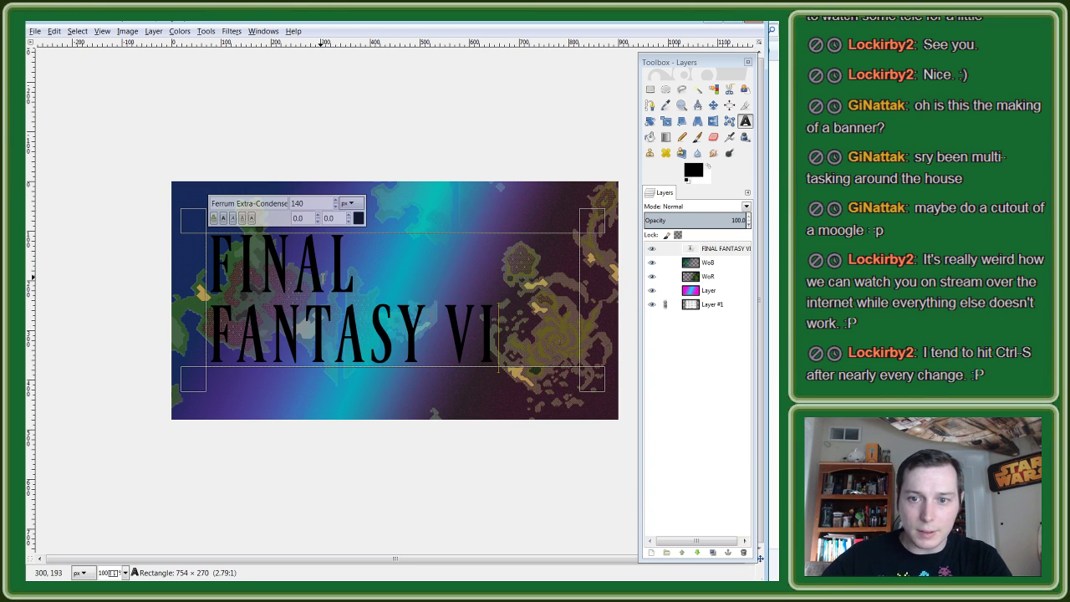
# Step: Lower the title size to 126 and widen the text box so 'FINAL FANTASY VI' fits one line
pyautogui.doubleClick(745, 120)
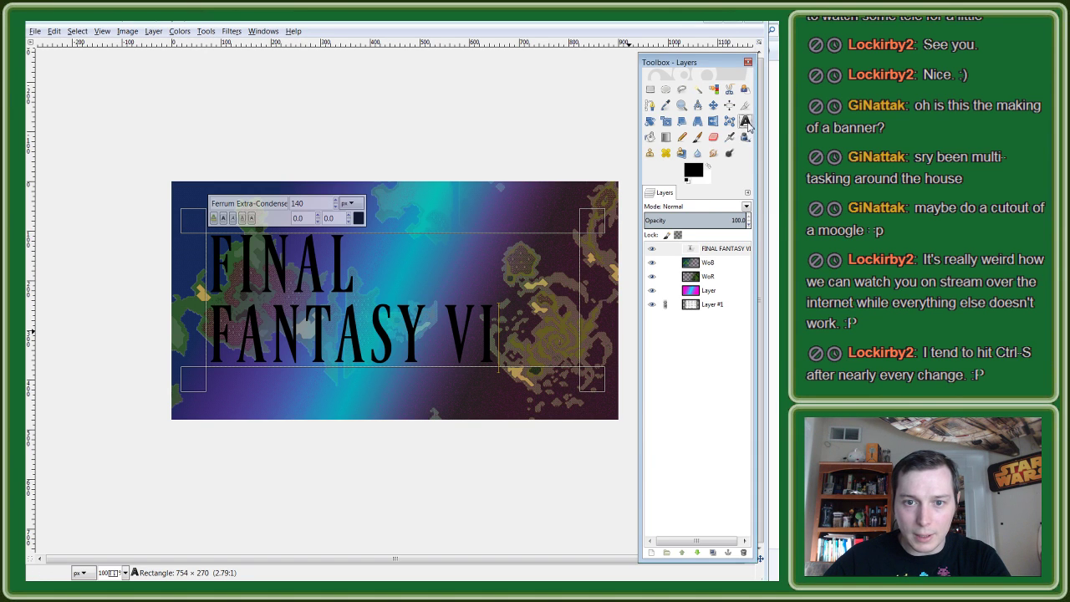
pyautogui.click(760, 119)
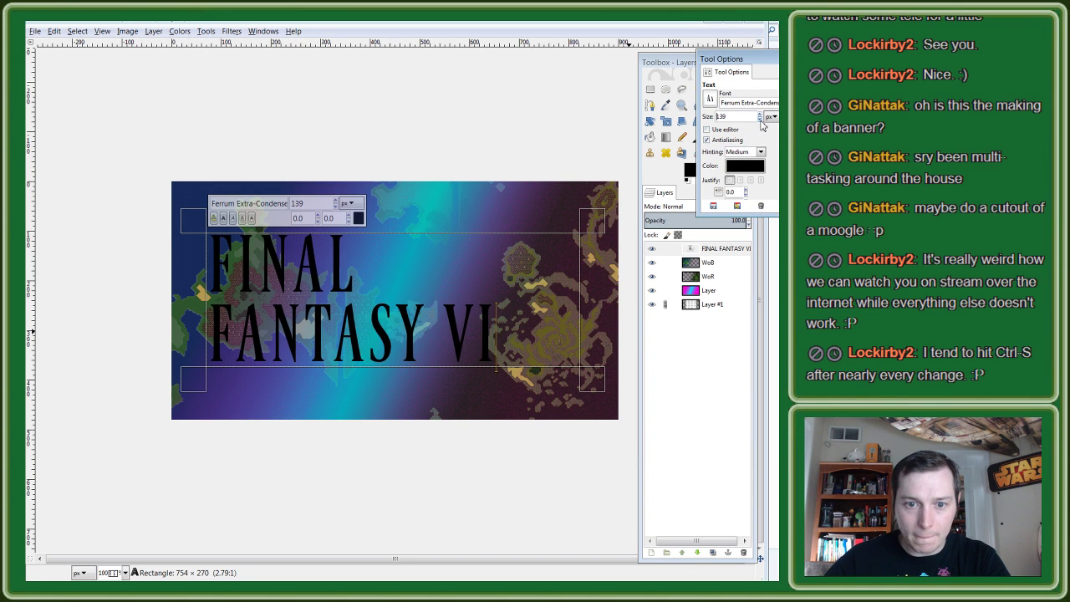
pyautogui.click(761, 120)
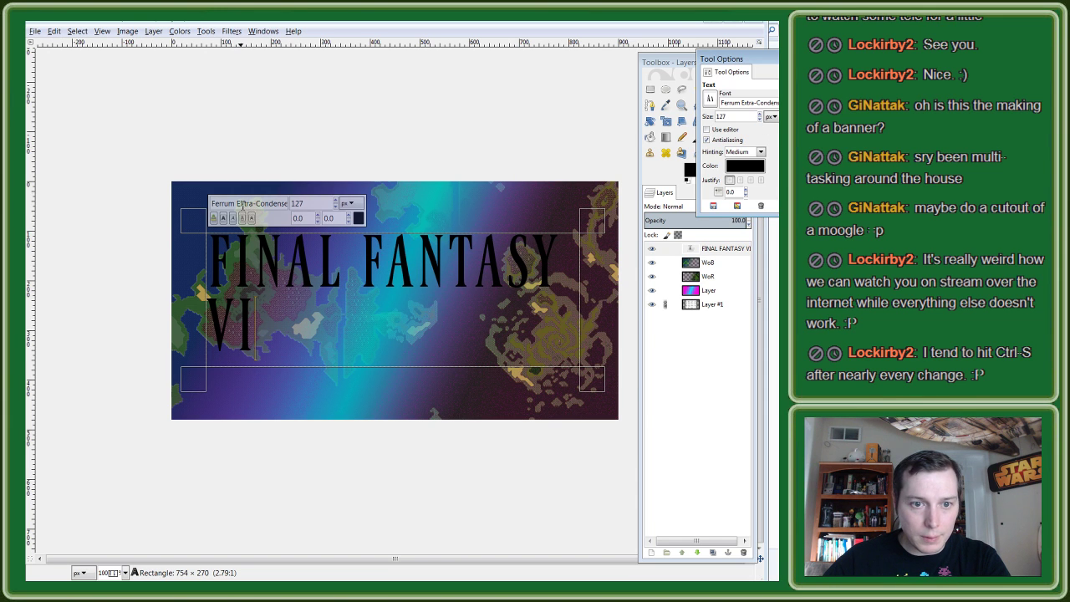
pyautogui.moveTo(188, 223); pyautogui.dragTo(179, 226)
pyautogui.moveTo(595, 224); pyautogui.dragTo(620, 232)
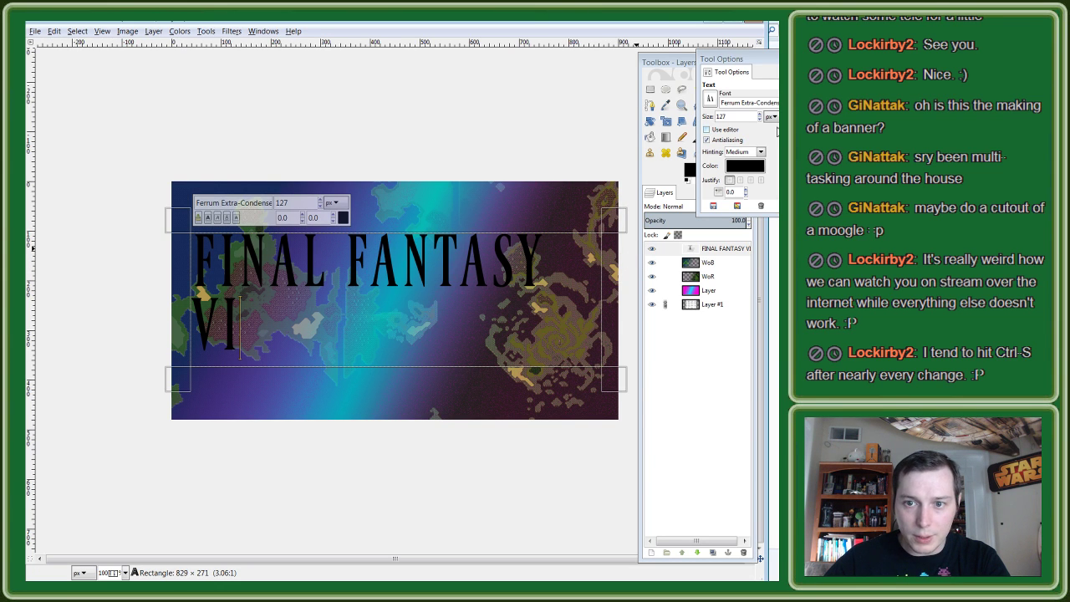
pyautogui.click(760, 120)
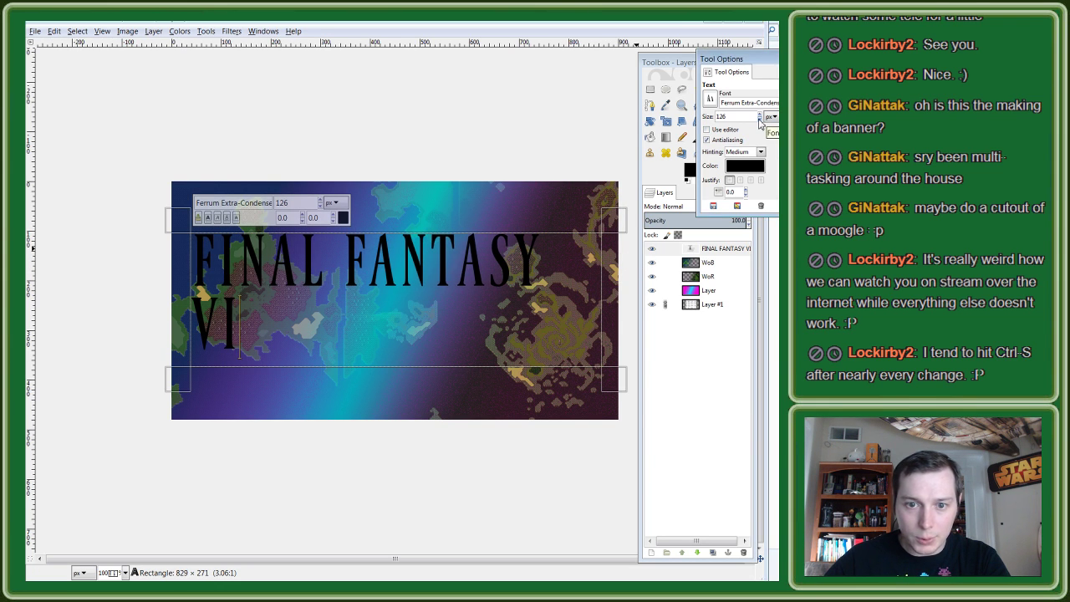
pyautogui.moveTo(621, 231); pyautogui.dragTo(632, 231)
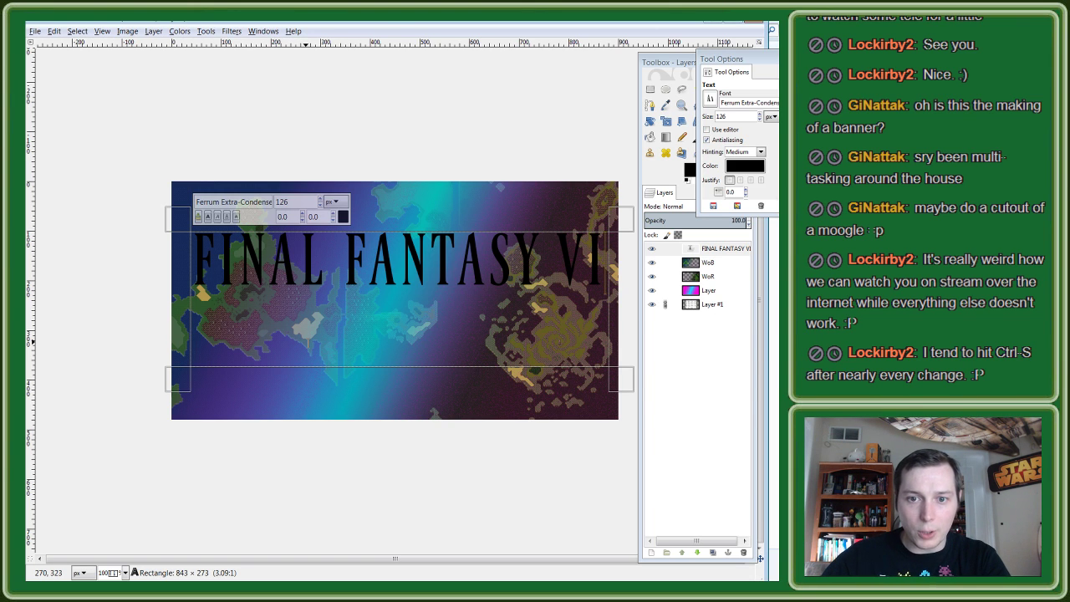
pyautogui.moveTo(620, 386)
pyautogui.mouseDown()
pyautogui.moveTo(638, 351)
pyautogui.moveTo(633, 311)
pyautogui.mouseUp()
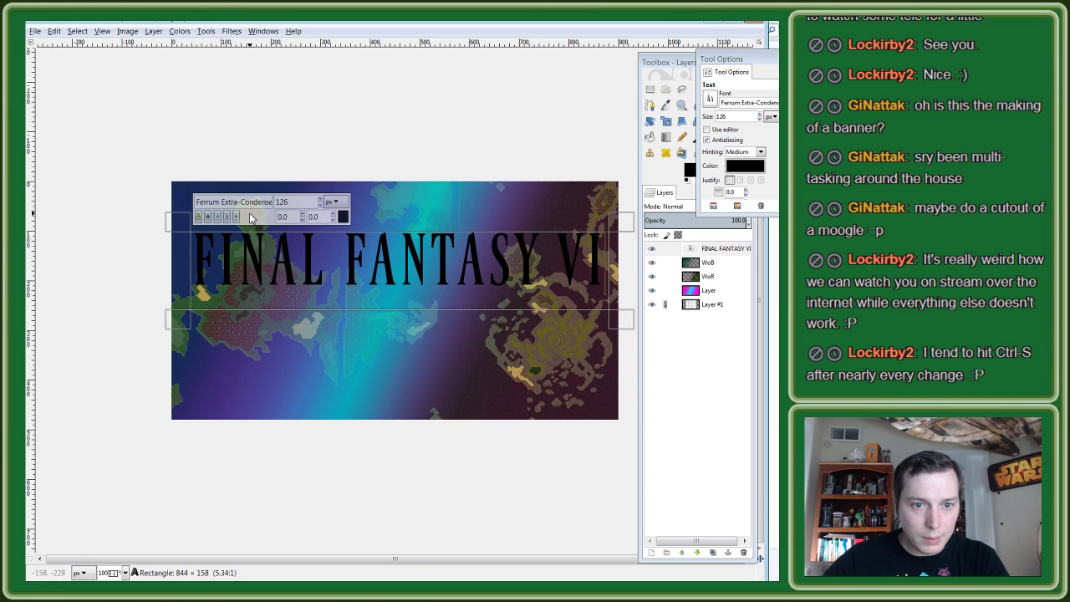
# Step: Enlarge the title's text box from its top-left corner, reselect the title, and zoom in
pyautogui.moveTo(188, 220); pyautogui.dragTo(179, 215)
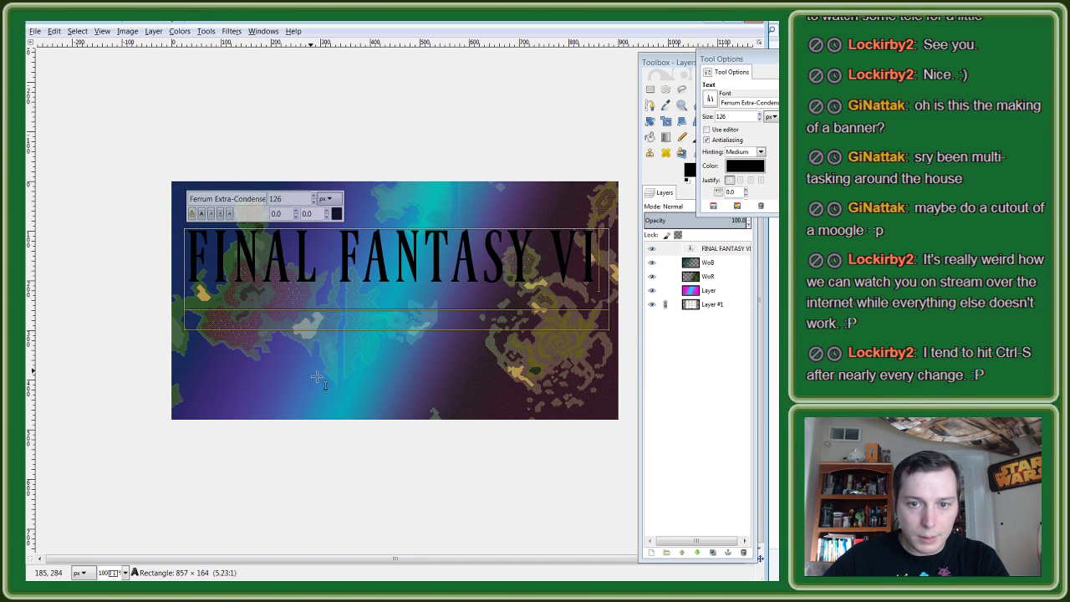
pyautogui.click(351, 399)
pyautogui.click(292, 259)
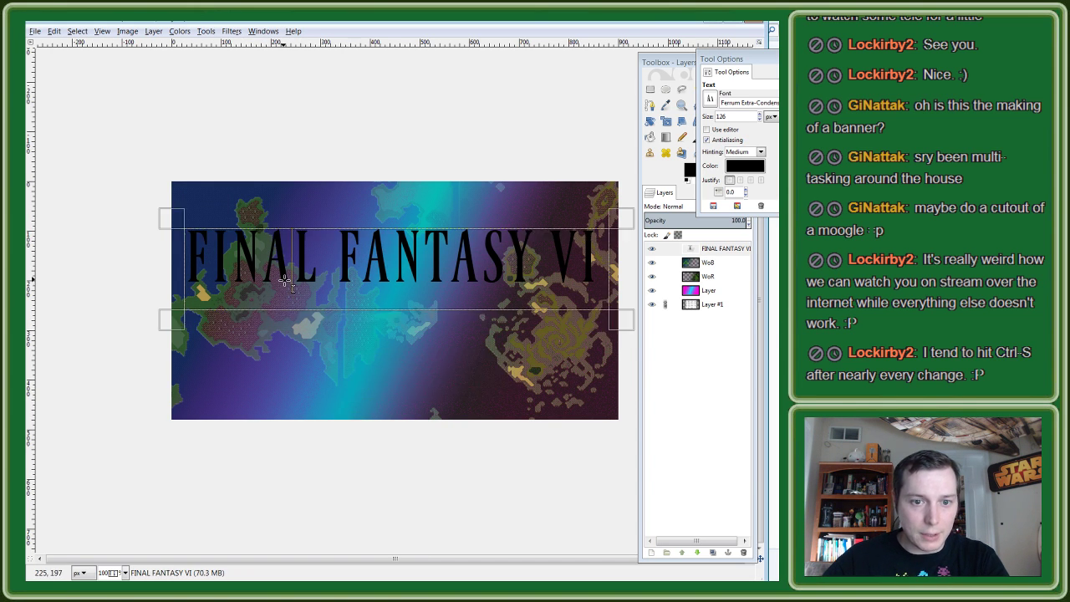
pyautogui.scroll(1, 187, 272)
pyautogui.scroll(1, 251, 402)
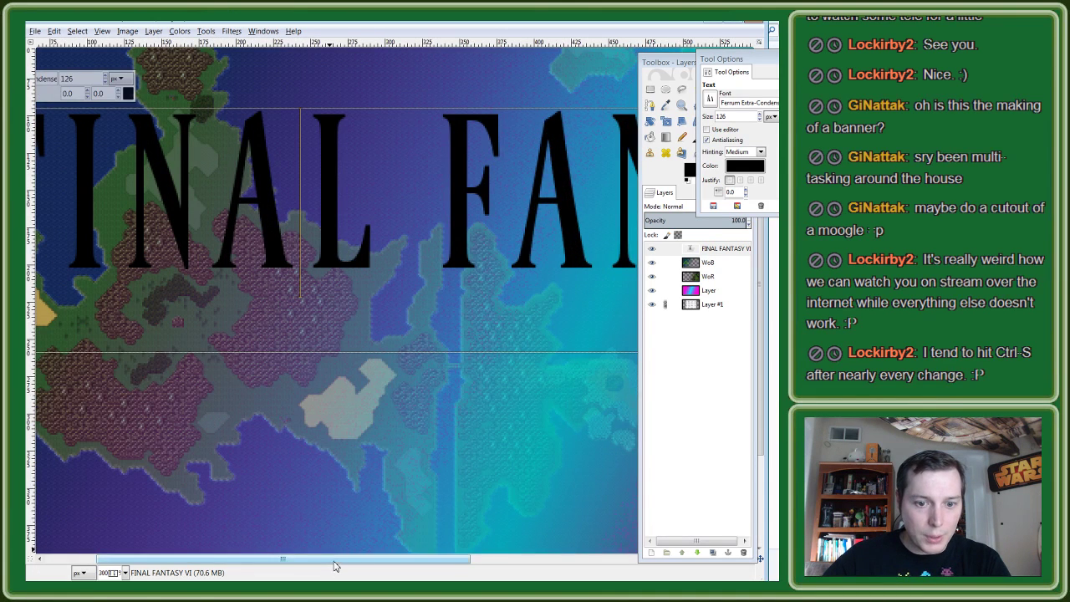
pyautogui.scroll(1, 156, 558)
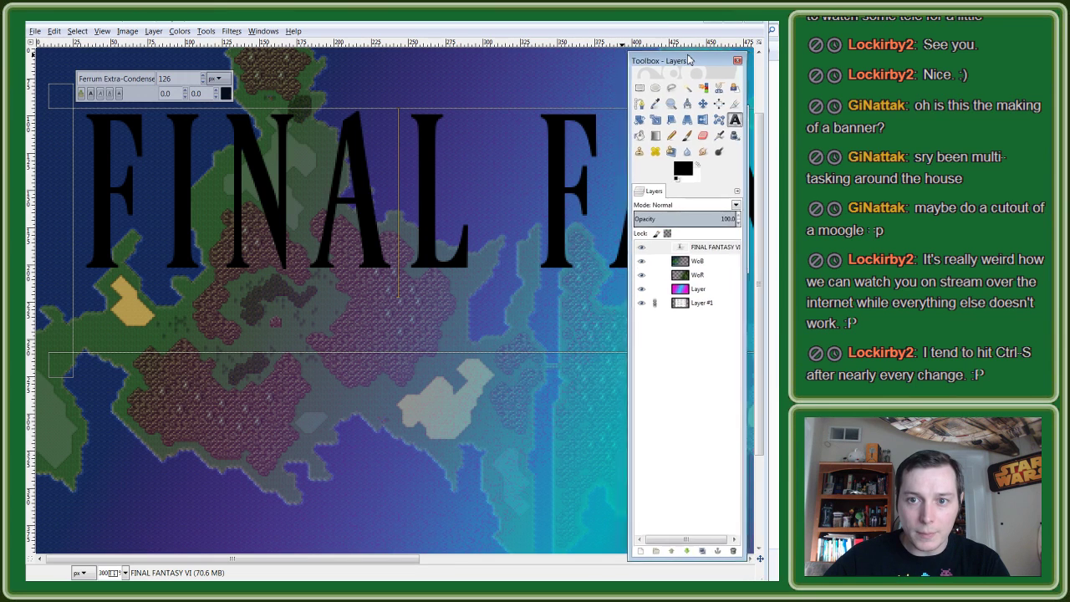
# Step: Move the toolbox aside and zoom in and out to inspect the title's F edge
pyautogui.moveTo(693, 62); pyautogui.dragTo(680, 58)
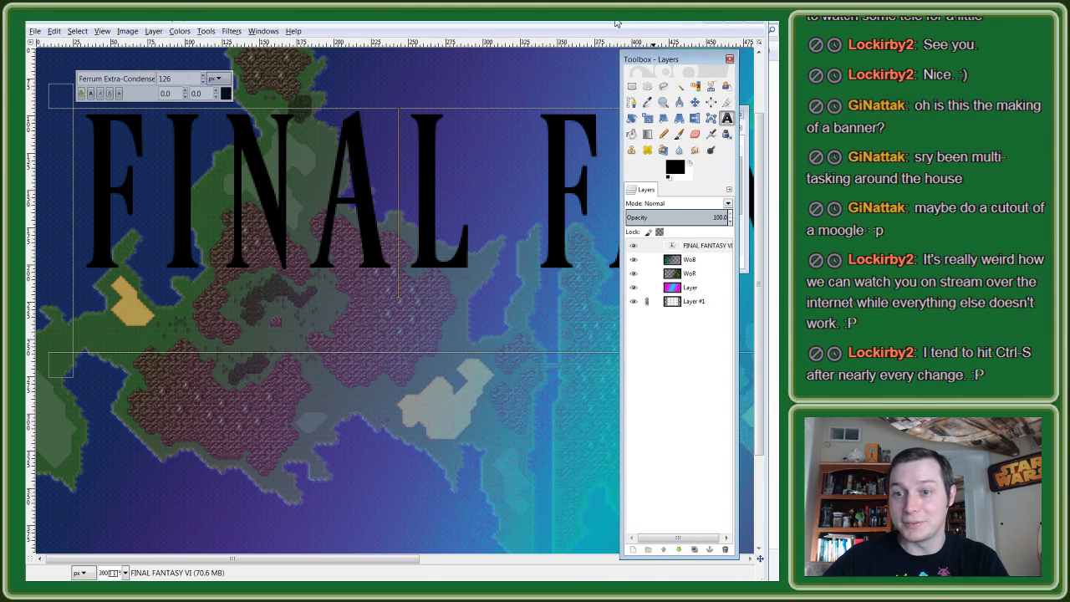
pyautogui.click(597, 23)
pyautogui.scroll(2, 106, 149)
pyautogui.scroll(2, 106, 149)
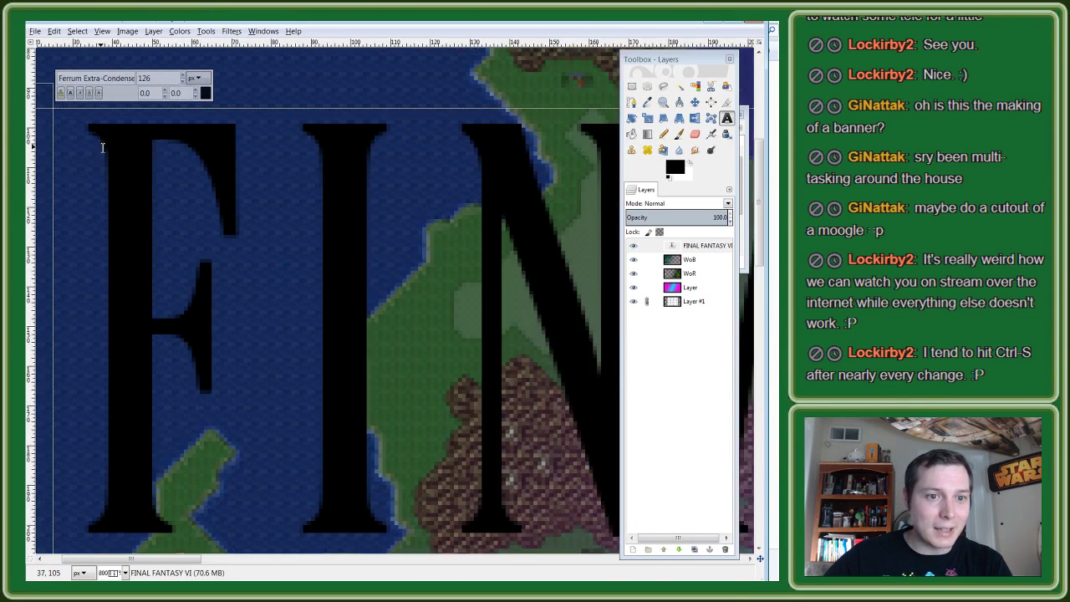
pyautogui.scroll(2, 106, 149)
pyautogui.scroll(-2, 95, 140)
pyautogui.scroll(-1, 94, 140)
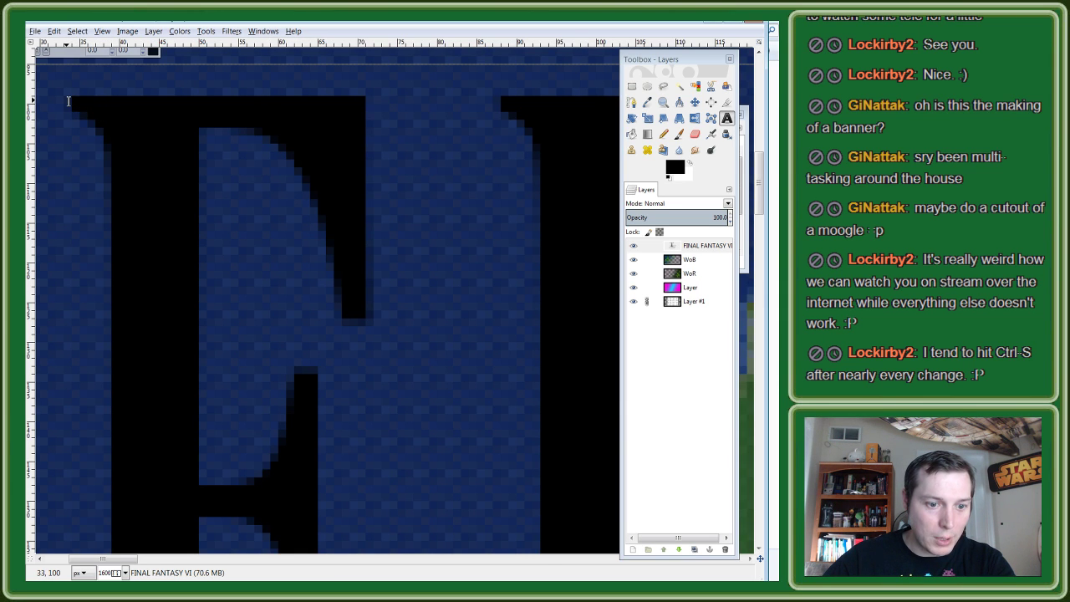
pyautogui.scroll(-3, 288, 384)
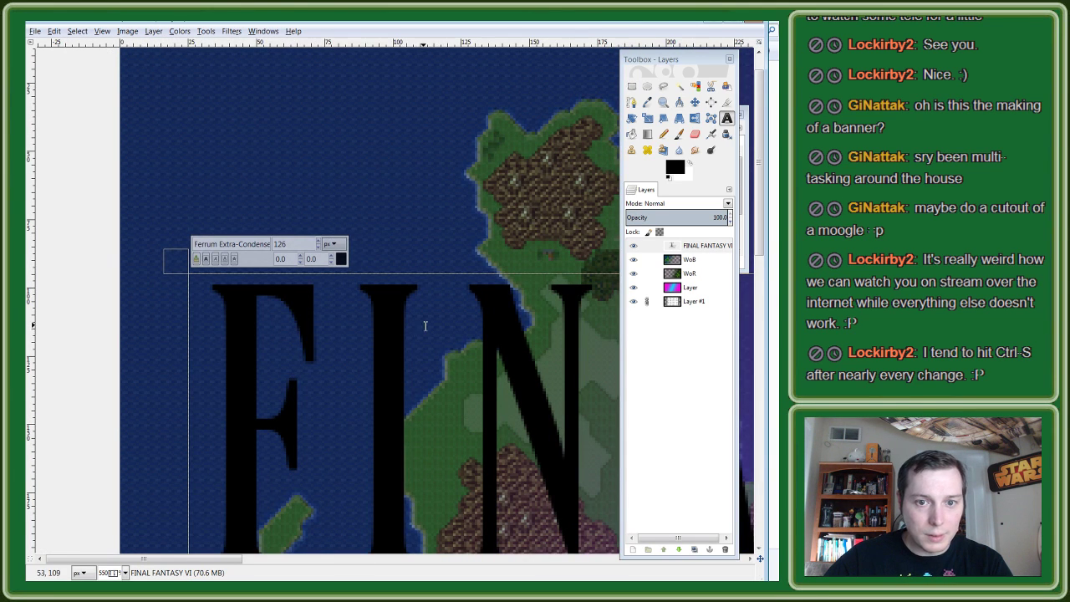
pyautogui.scroll(-4, 424, 325)
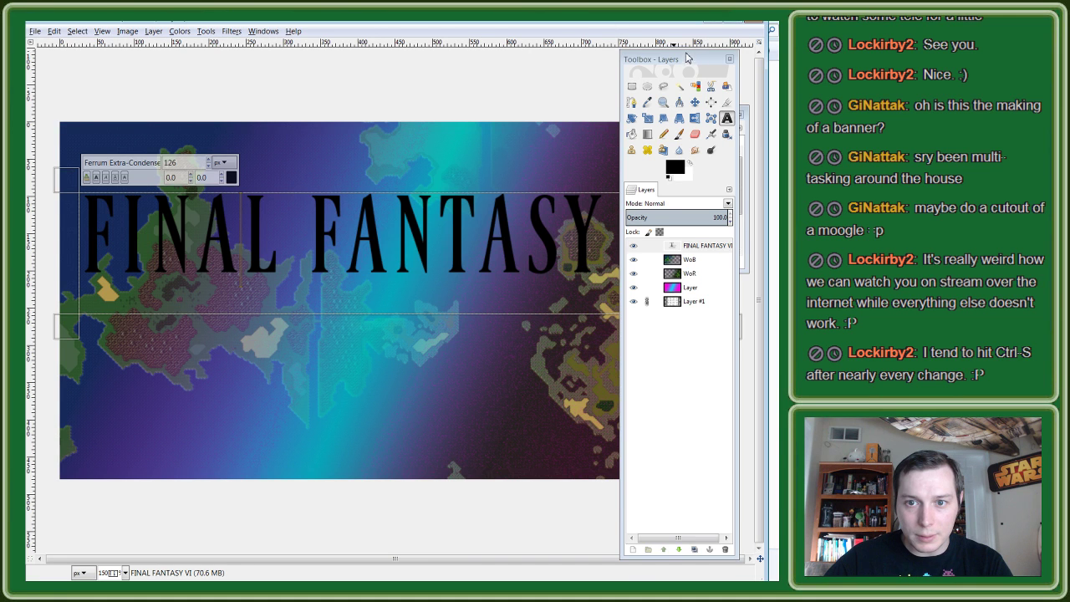
# Step: Move the toolbox and tool options windows aside and zoom in on the title letters
pyautogui.moveTo(686, 57); pyautogui.dragTo(540, 66)
pyautogui.moveTo(498, 117); pyautogui.dragTo(367, 73)
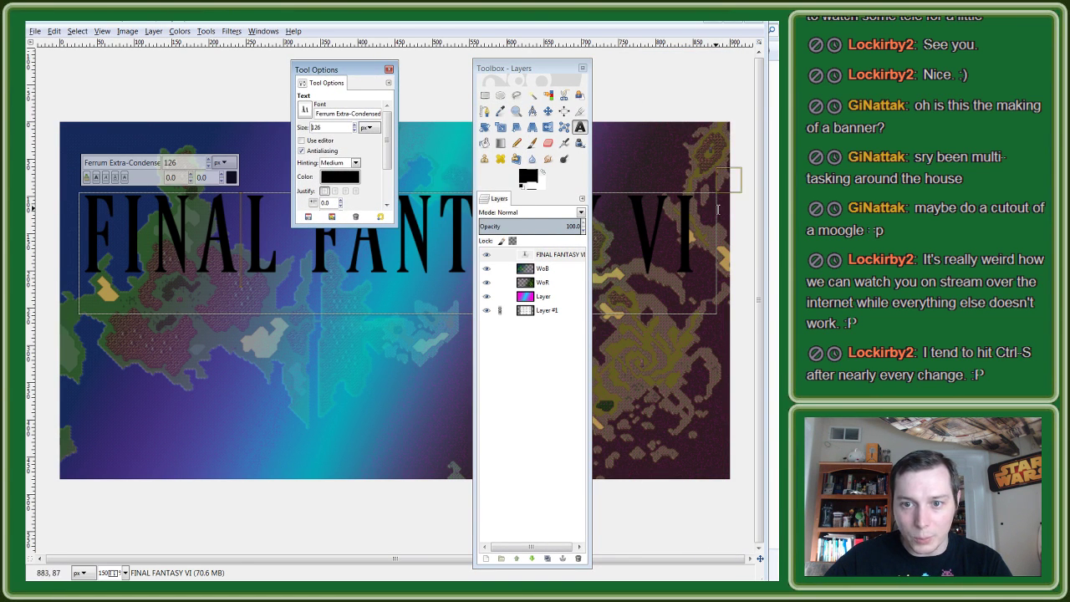
pyautogui.scroll(2, 732, 125)
pyautogui.scroll(4, 669, 138)
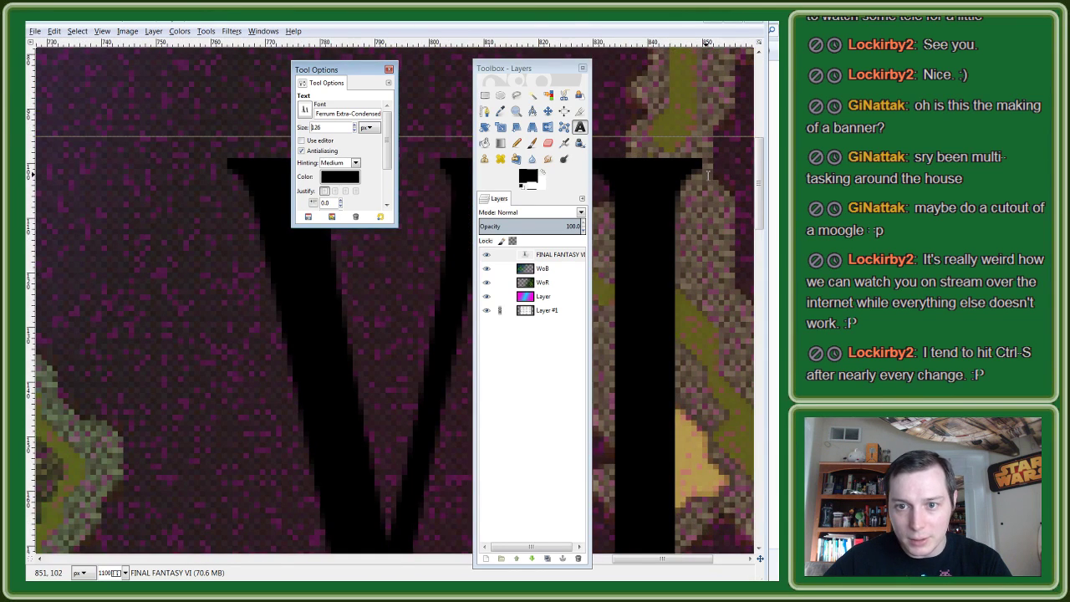
pyautogui.scroll(3, 677, 139)
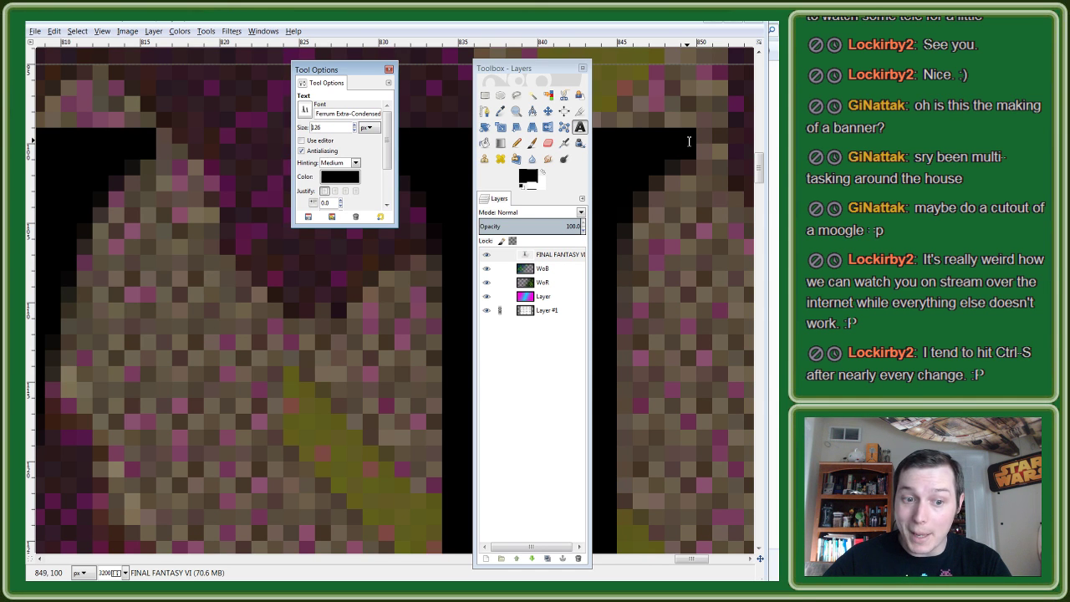
pyautogui.scroll(-4, 689, 141)
pyautogui.scroll(-2, 688, 142)
pyautogui.scroll(-1, 689, 141)
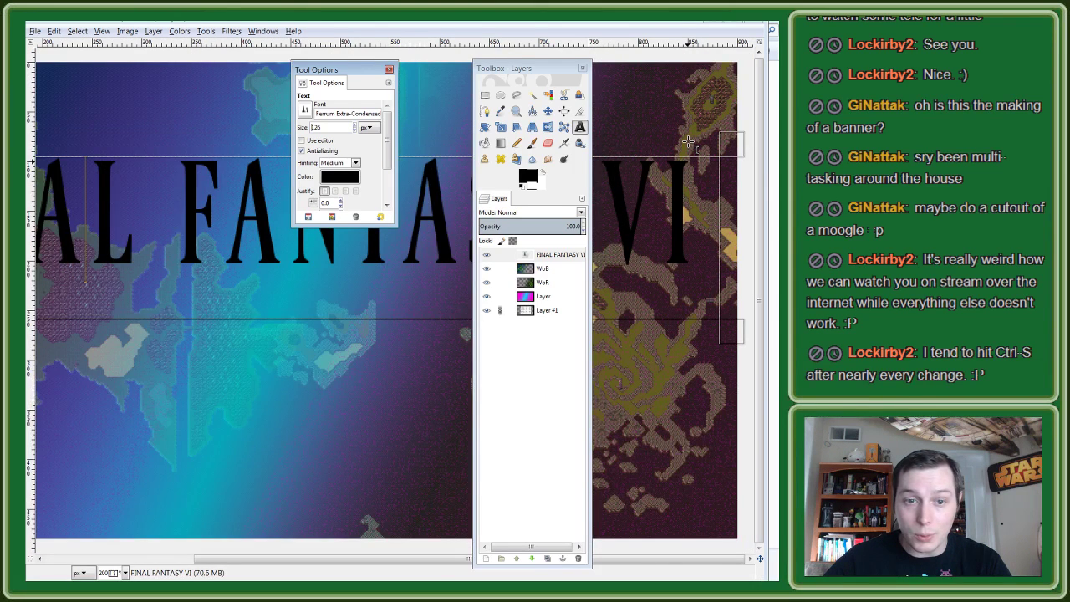
pyautogui.scroll(-1, 689, 141)
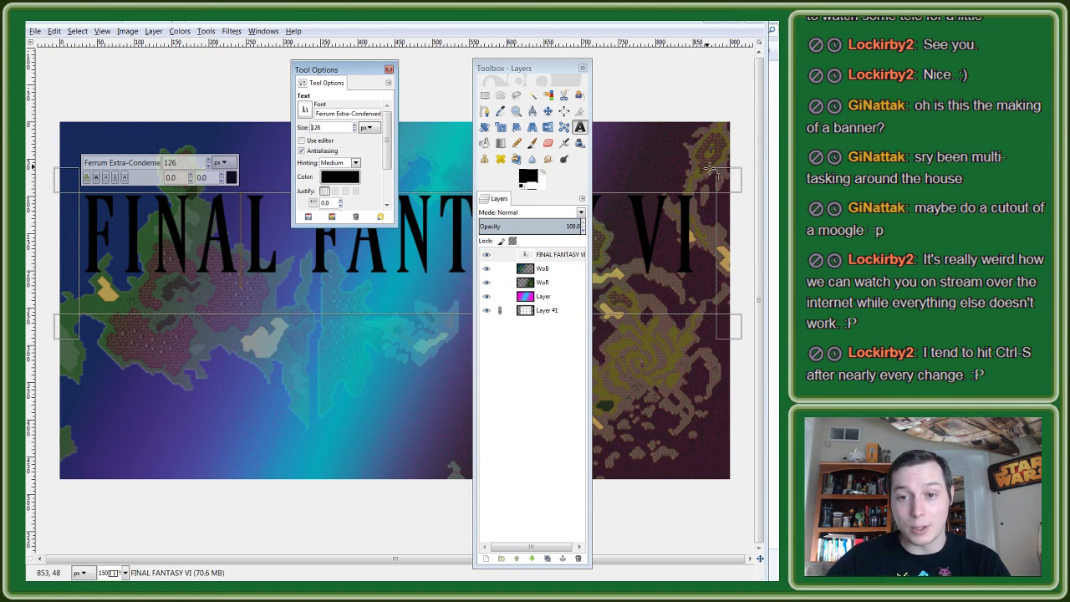
pyautogui.scroll(2, 714, 214)
pyautogui.scroll(3, 710, 209)
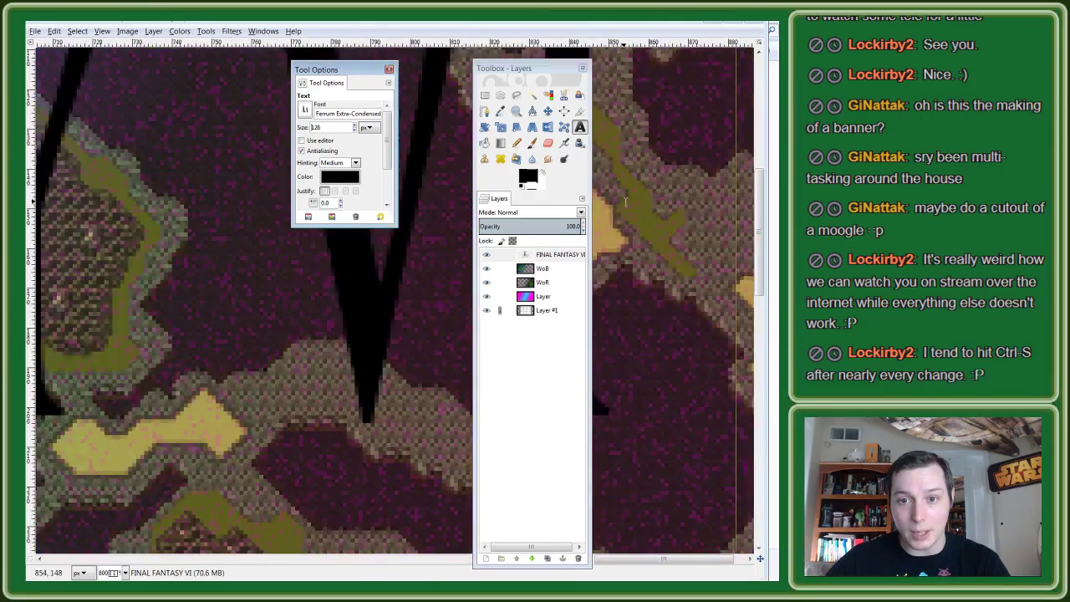
pyautogui.scroll(-2, 693, 188)
pyautogui.scroll(-2, 676, 169)
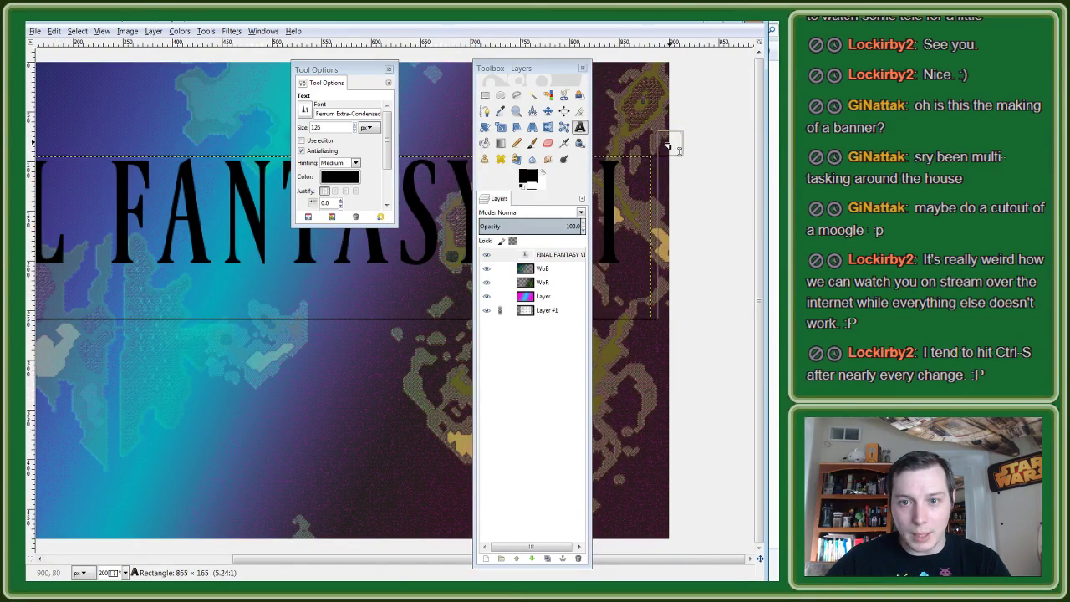
# Step: Adjust the title text box's right edge, zooming to check the alignment
pyautogui.moveTo(676, 169); pyautogui.dragTo(687, 141)
pyautogui.scroll(-4, 183, 215)
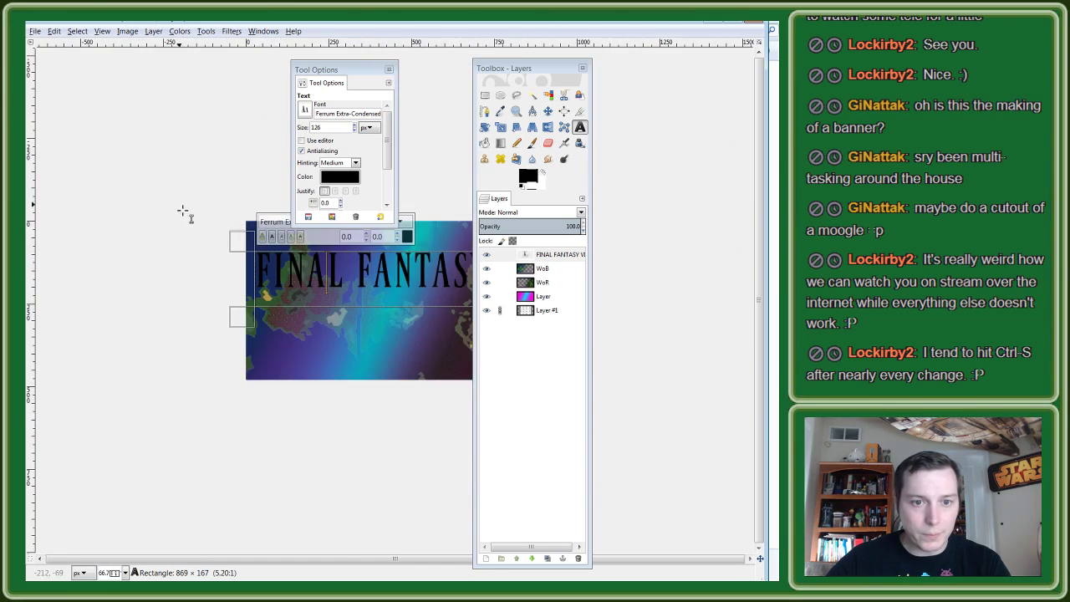
pyautogui.scroll(4, 192, 219)
pyautogui.scroll(-1, 44, 215)
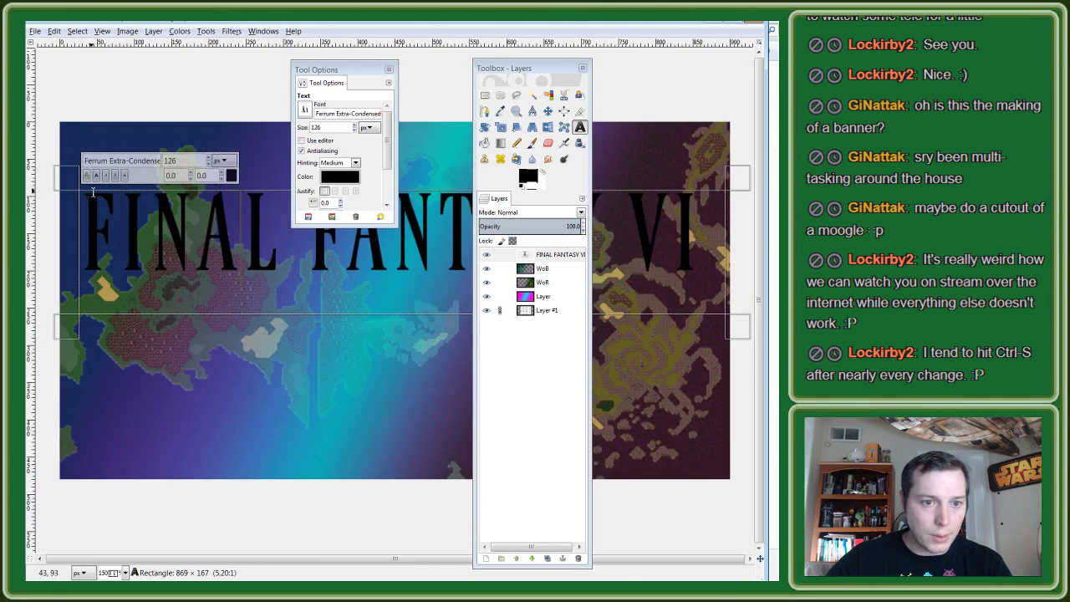
pyautogui.scroll(1, 58, 184)
pyautogui.scroll(1, 74, 167)
pyautogui.scroll(1, 82, 158)
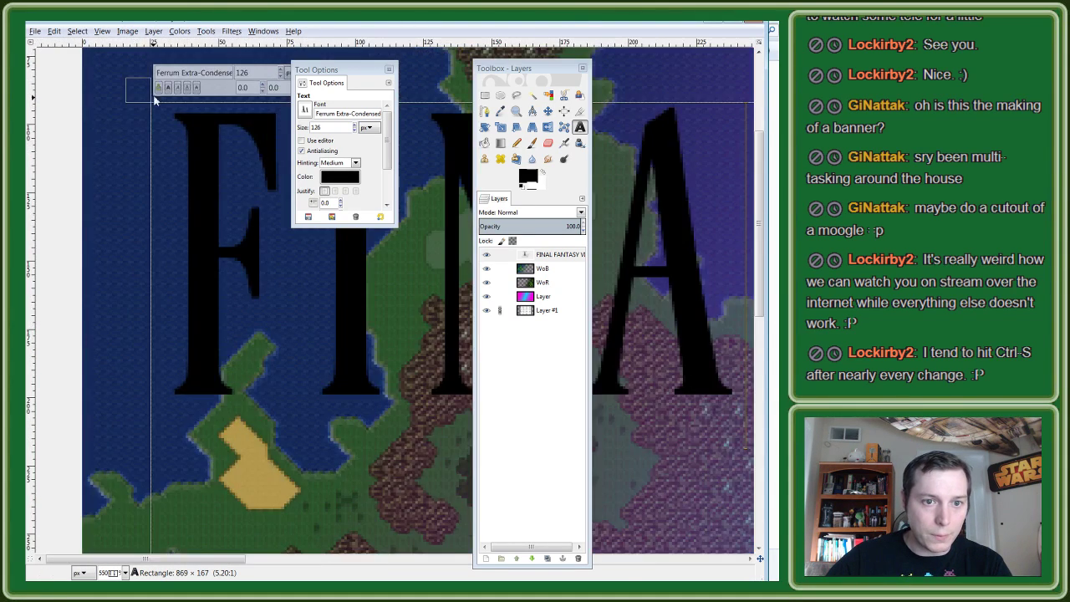
pyautogui.scroll(1, 143, 107)
# Step: Trim the left and top edges to 861 × 142 px, then begin a text box below the title
pyautogui.moveTo(143, 220); pyautogui.dragTo(173, 215)
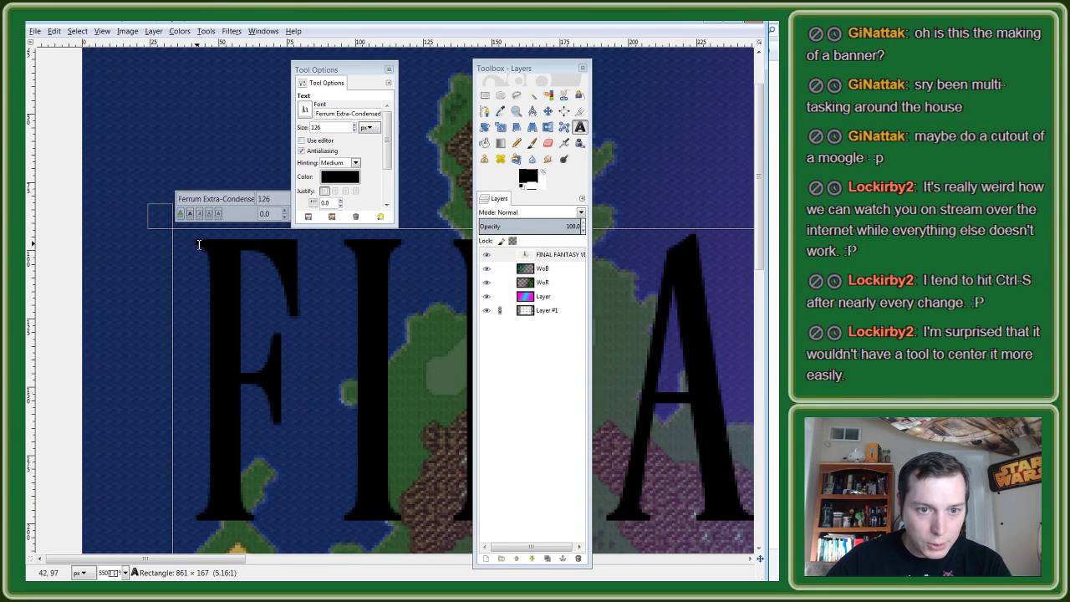
pyautogui.scroll(1, 201, 247)
pyautogui.scroll(1, 209, 280)
pyautogui.scroll(1, 205, 251)
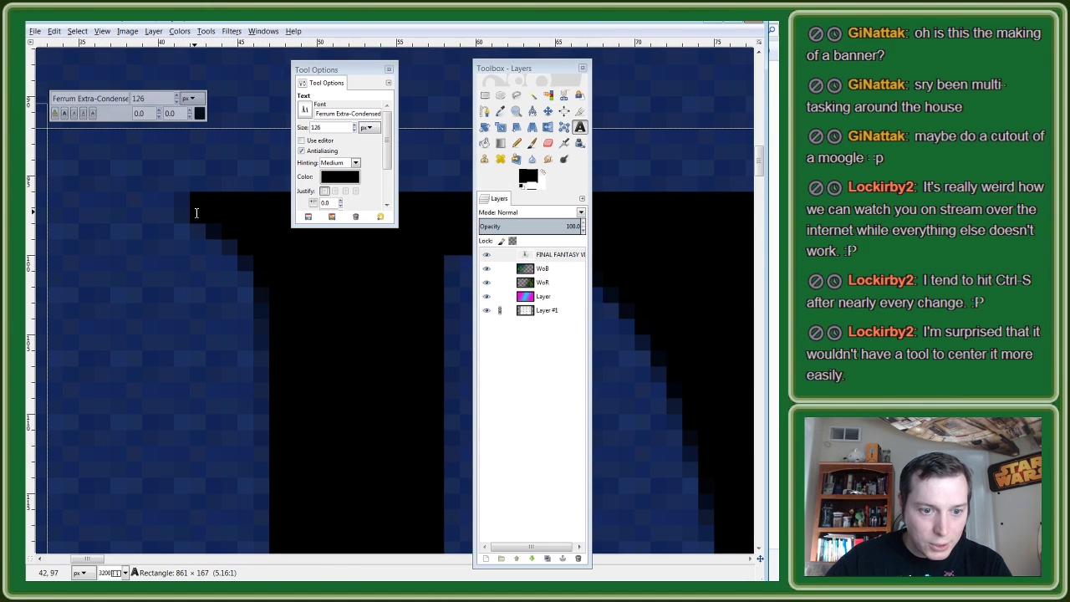
pyautogui.scroll(-2, 210, 251)
pyautogui.scroll(-2, 251, 267)
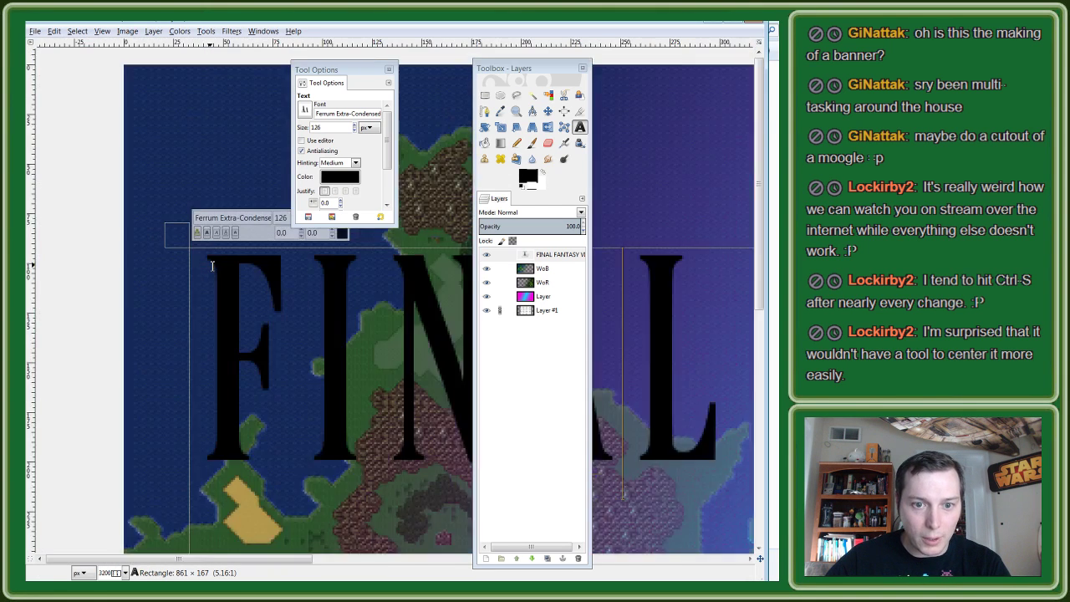
pyautogui.scroll(-1, 335, 301)
pyautogui.scroll(-1, 385, 320)
pyautogui.scroll(-2, 385, 320)
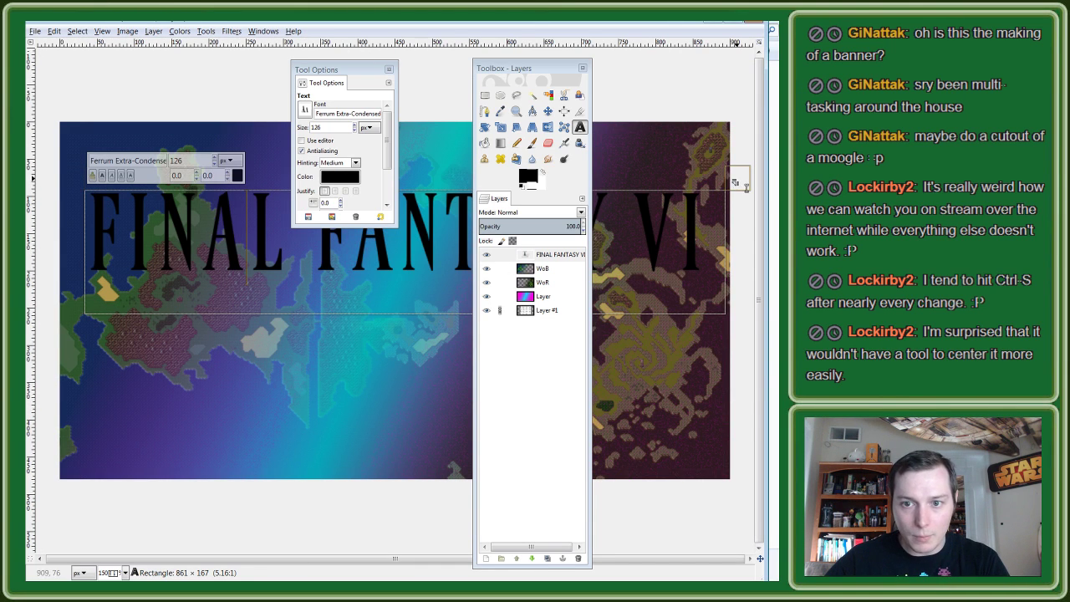
pyautogui.moveTo(739, 186); pyautogui.dragTo(743, 209)
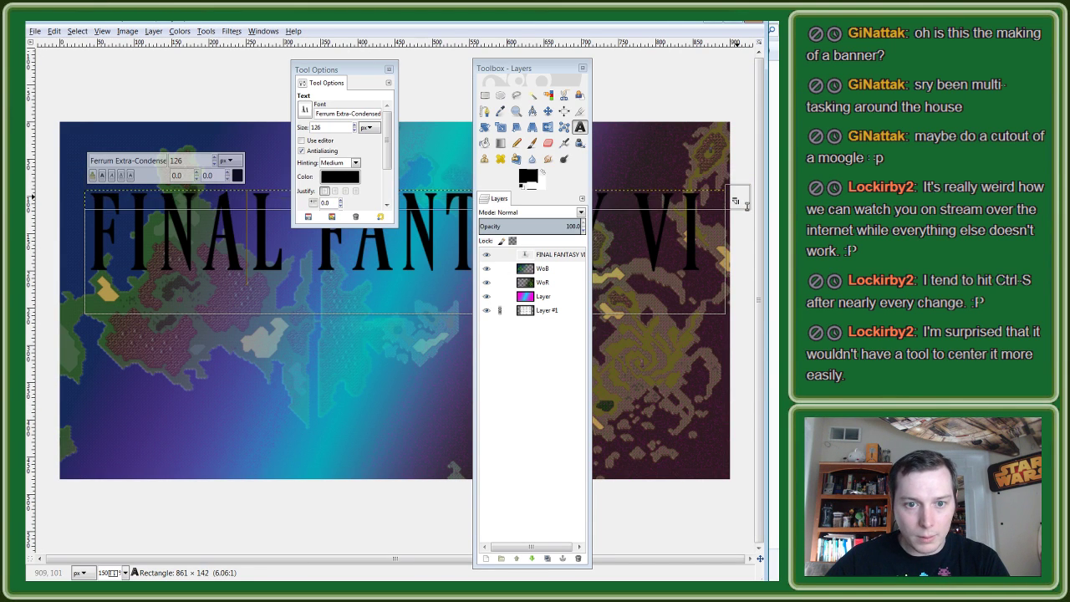
pyautogui.click(337, 402)
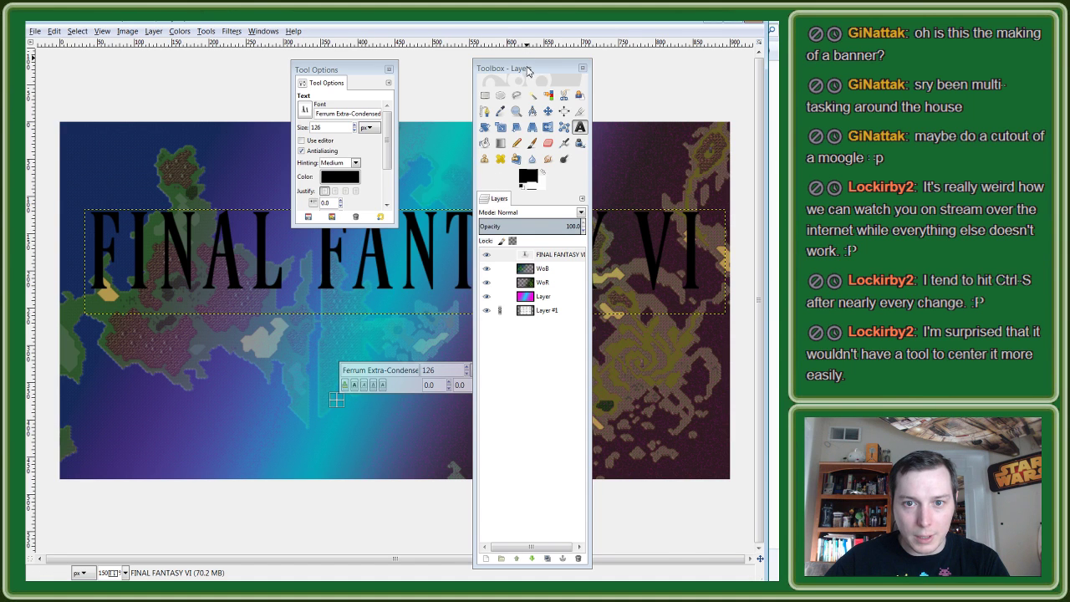
# Step: Close the floating Tool Options window and stop editing the FINAL FANTASY VI title text
pyautogui.moveTo(527, 71); pyautogui.dragTo(639, 65)
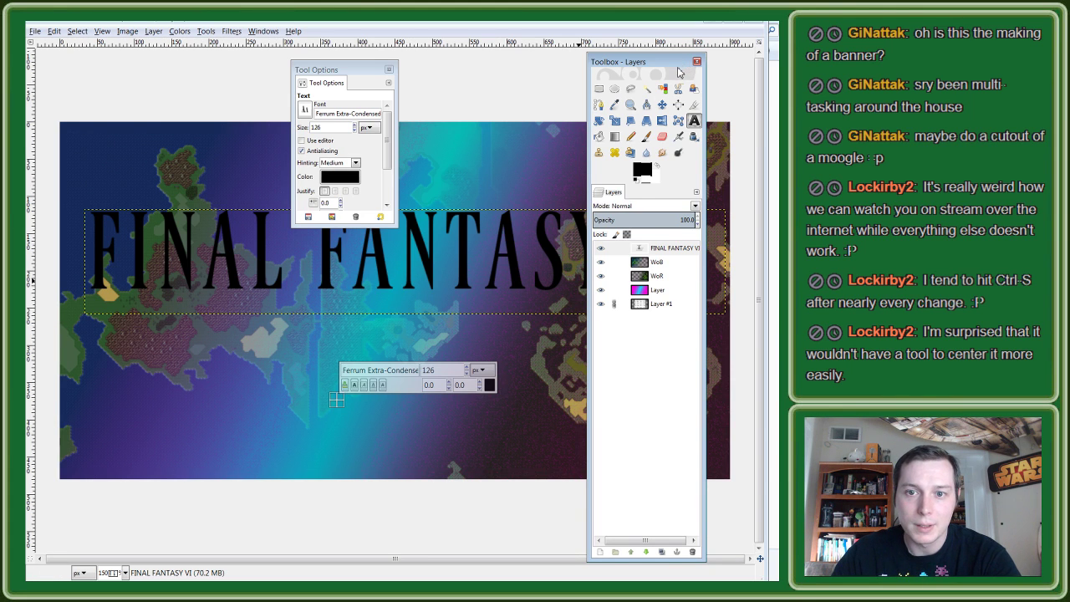
pyautogui.moveTo(677, 68); pyautogui.dragTo(690, 65)
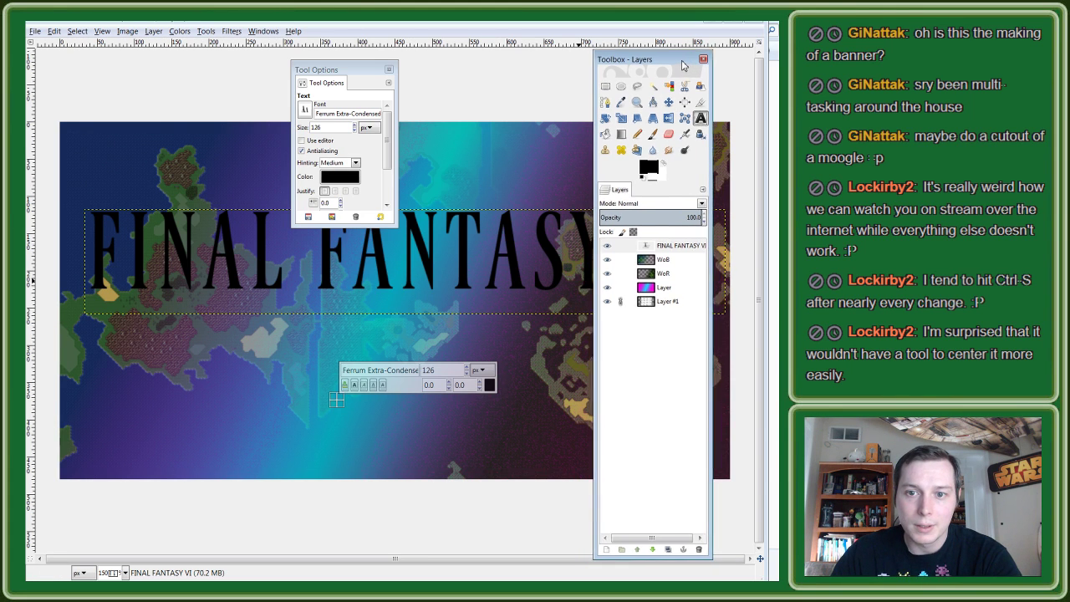
pyautogui.click(388, 69)
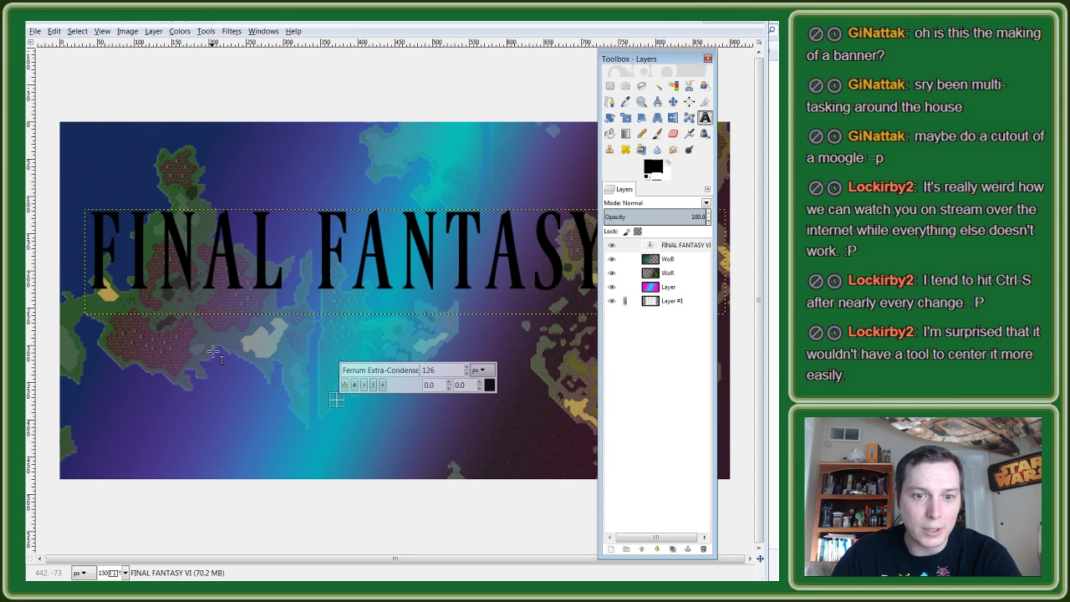
pyautogui.click(185, 384)
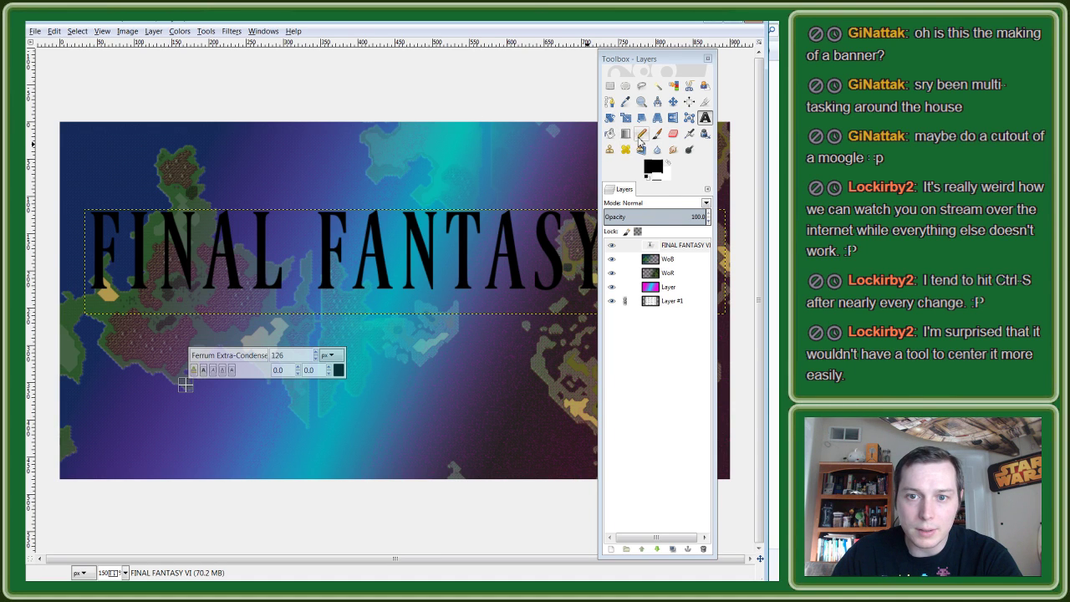
pyautogui.click(611, 86)
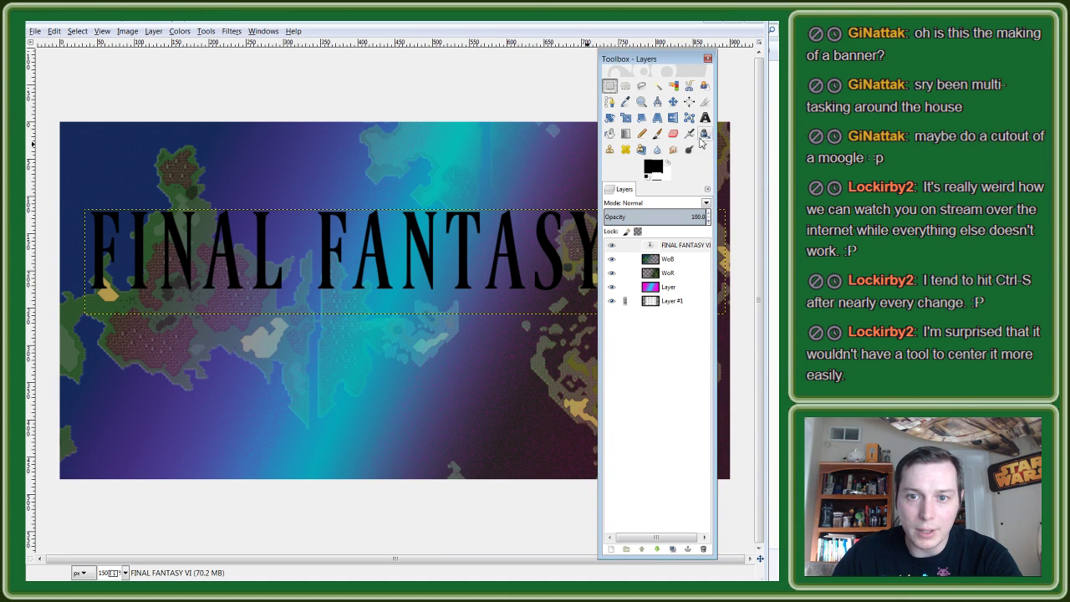
# Step: Use Select By Color on the FINAL FANTASY VI layer to select its black letters
pyautogui.click(77, 31)
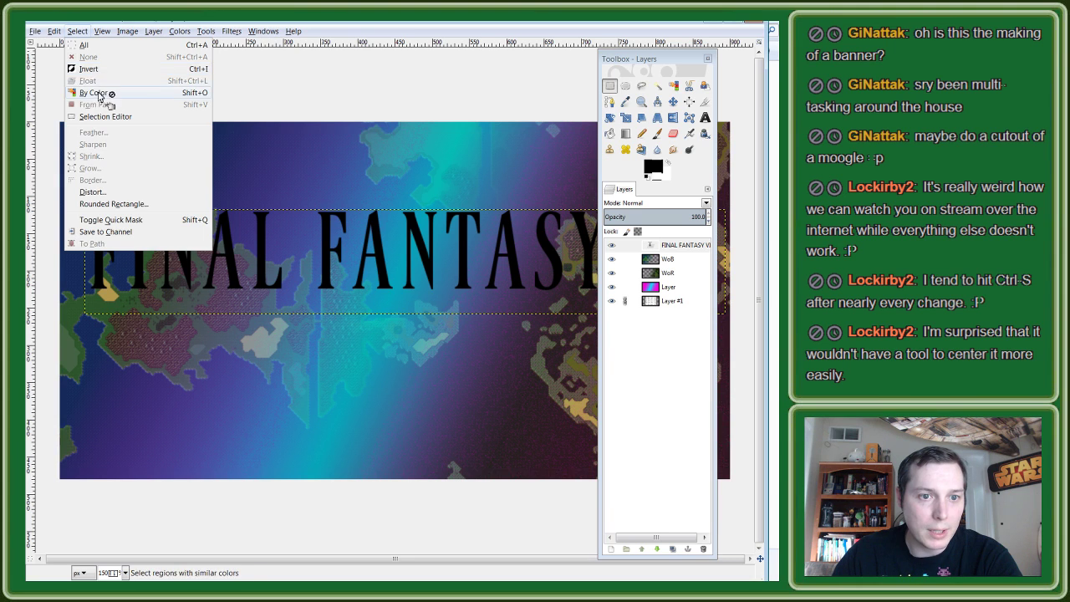
pyautogui.click(105, 94)
pyautogui.moveTo(669, 62)
pyautogui.mouseDown()
pyautogui.moveTo(523, 64)
pyautogui.moveTo(679, 73)
pyautogui.mouseUp()
pyautogui.click(682, 255)
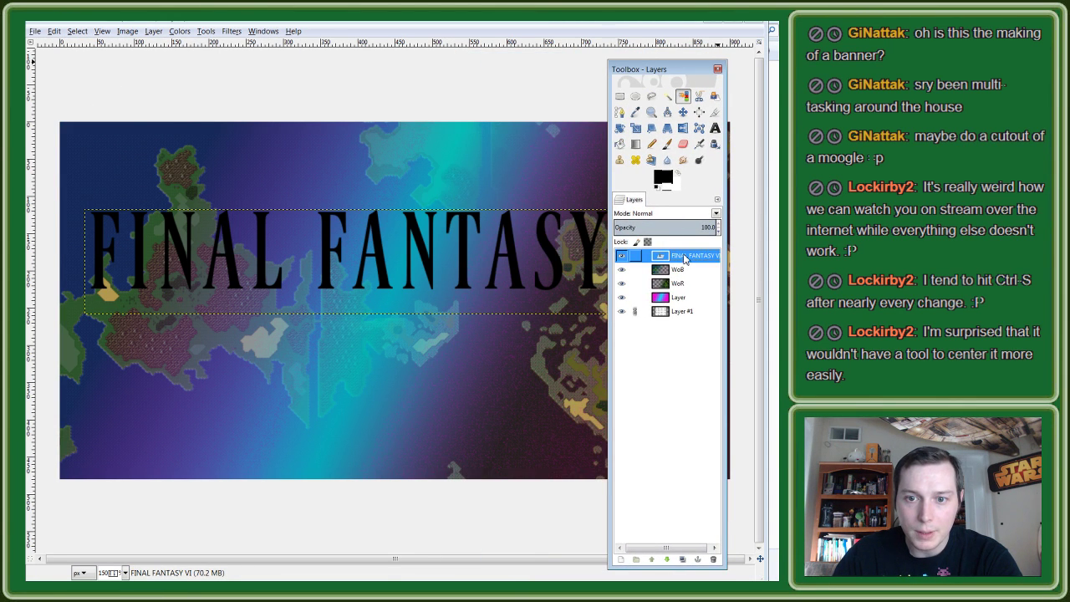
pyautogui.rightClick(686, 256)
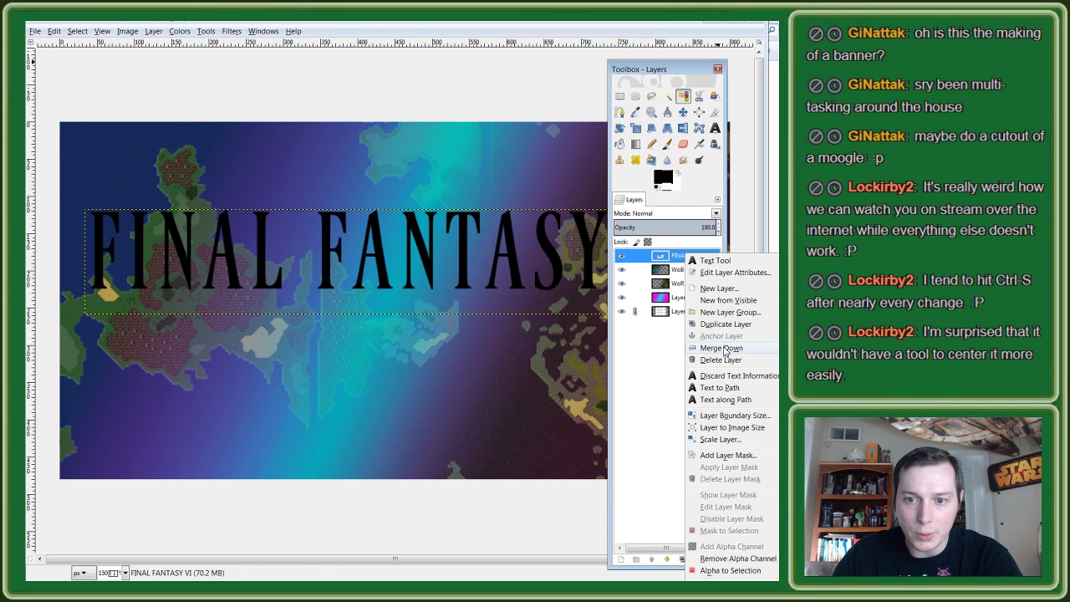
pyautogui.click(719, 288)
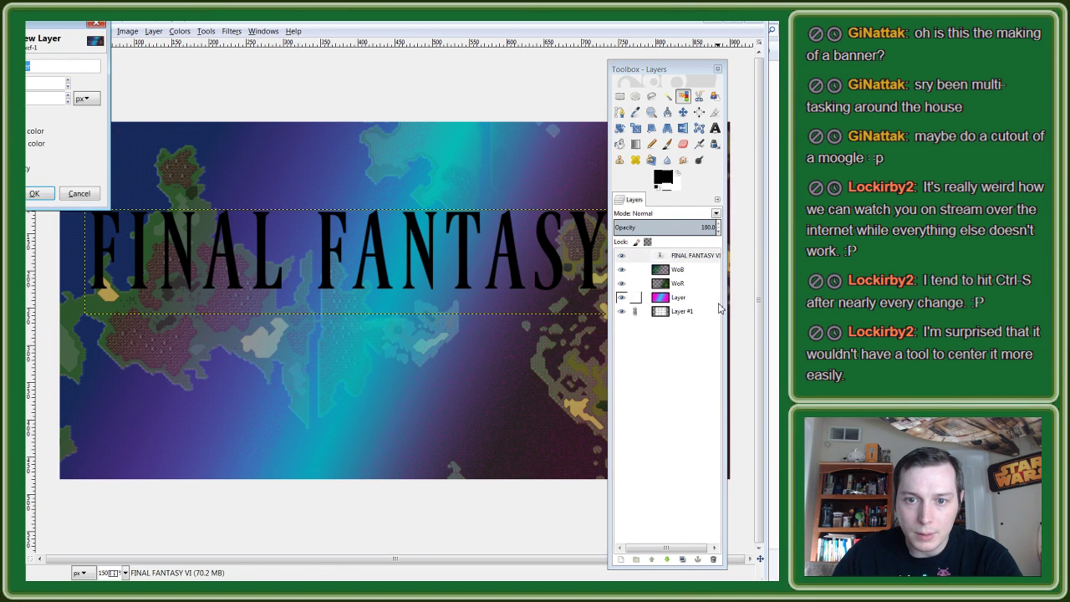
pyautogui.click(79, 193)
pyautogui.rightClick(681, 257)
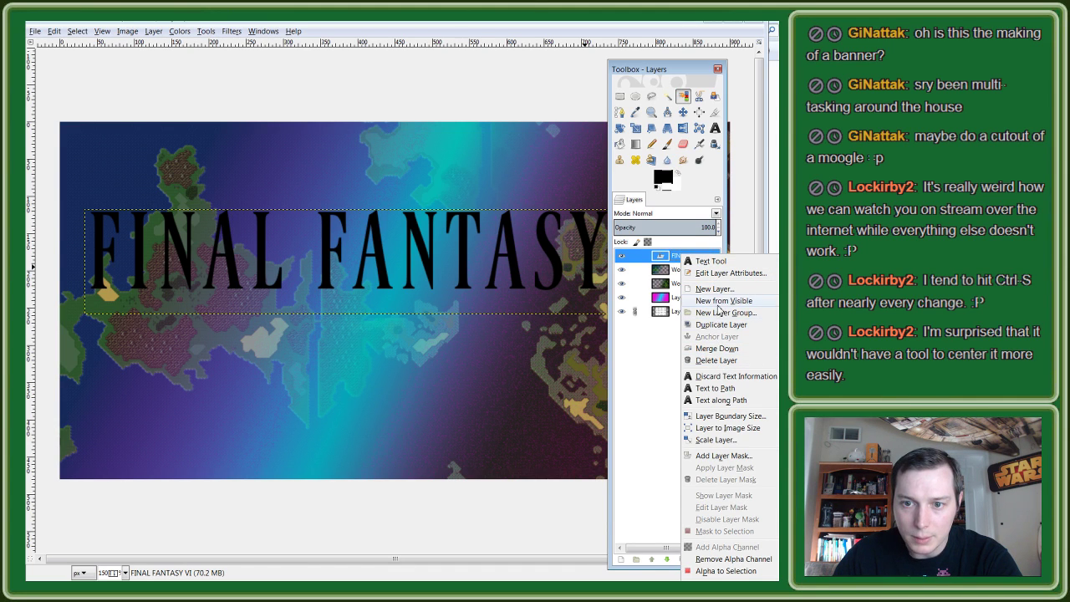
pyautogui.click(398, 33)
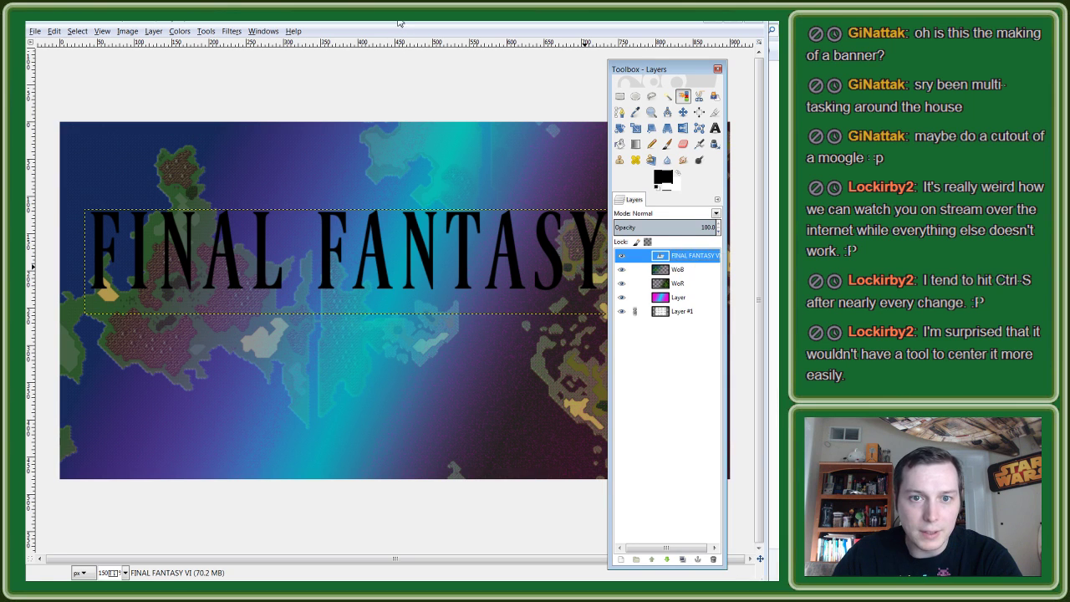
pyautogui.click(256, 259)
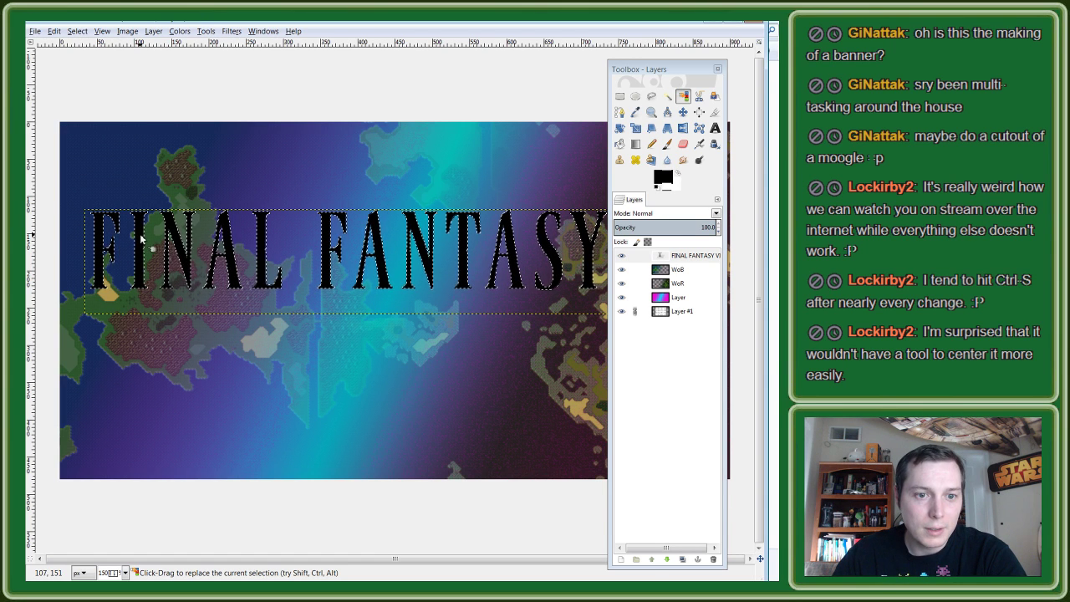
# Step: Stroke the selected title letters via Stroke Selection, then undo it
pyautogui.rightClick(142, 239)
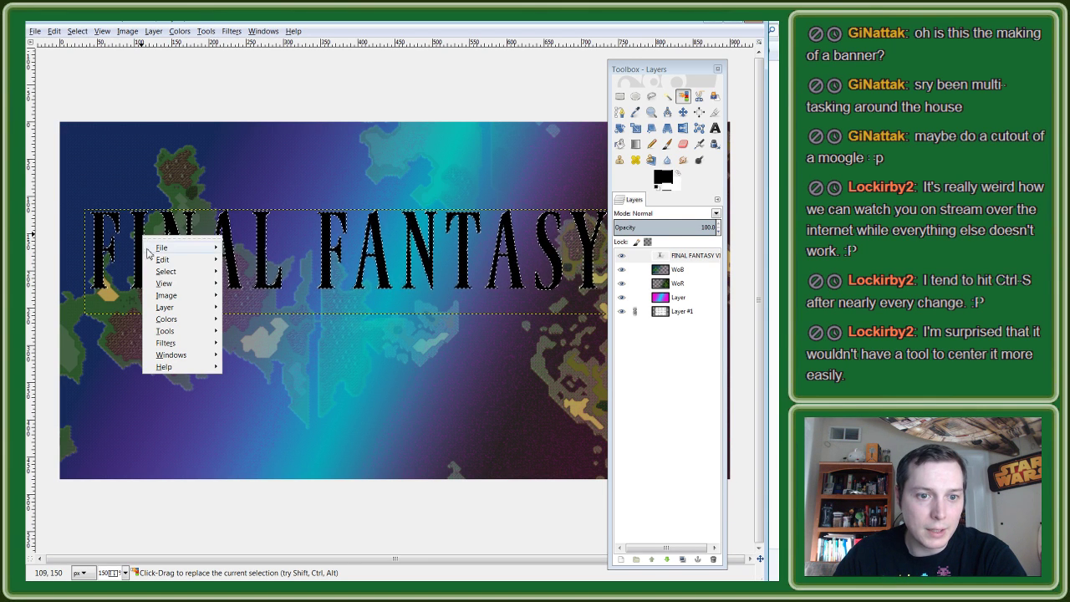
pyautogui.moveTo(163, 259)
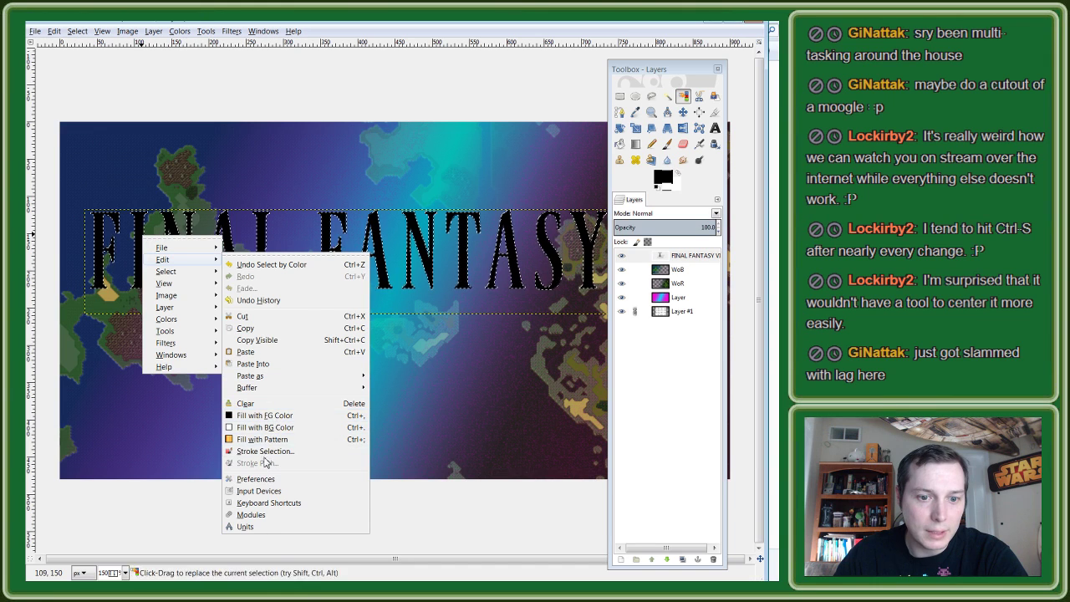
pyautogui.click(257, 452)
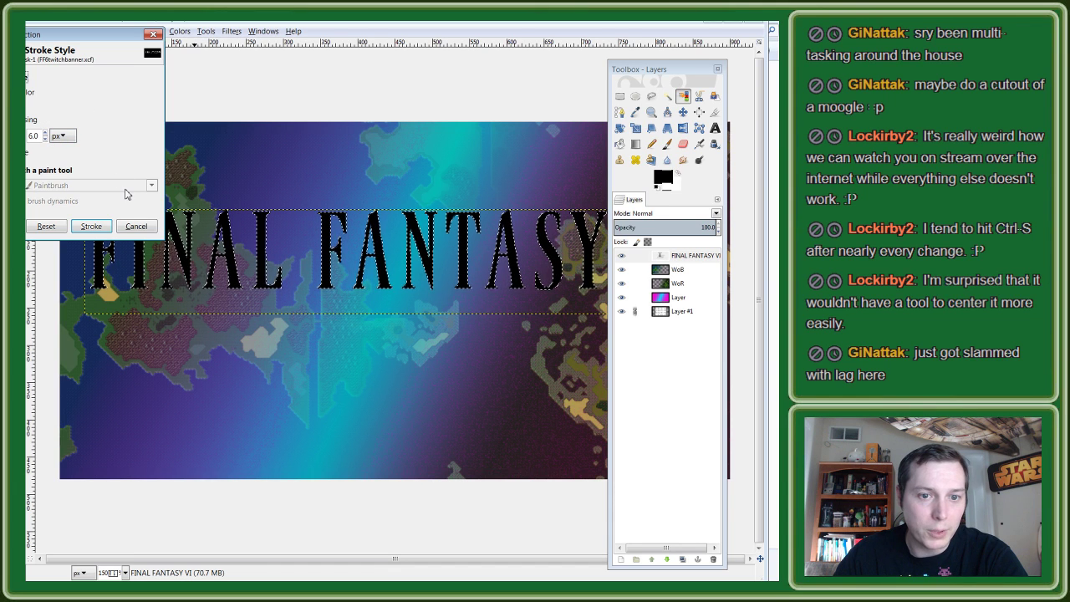
pyautogui.click(91, 227)
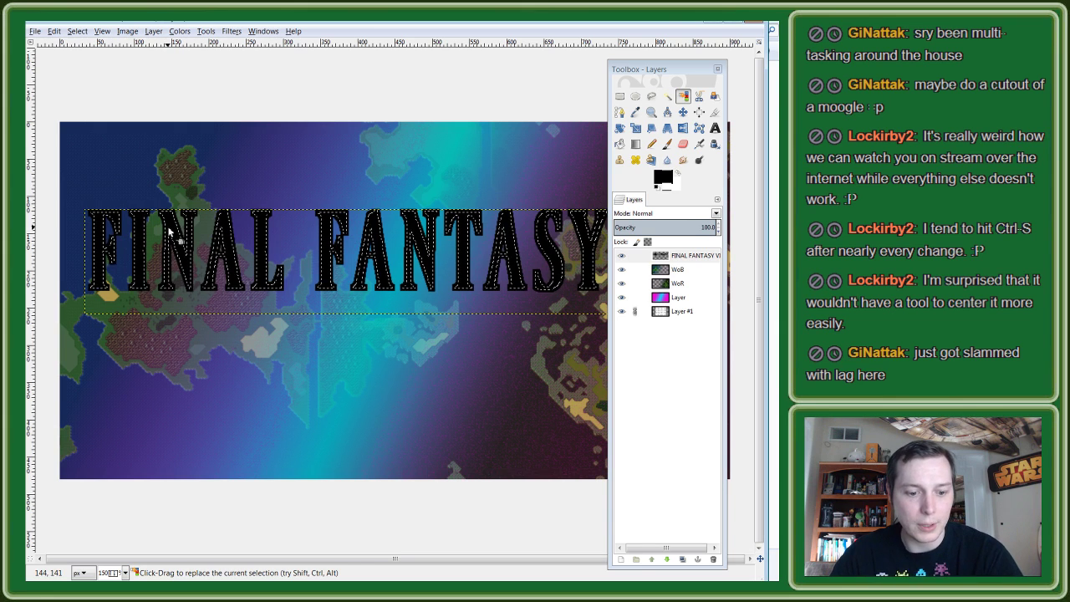
pyautogui.hotkey('ctrl', 'z')
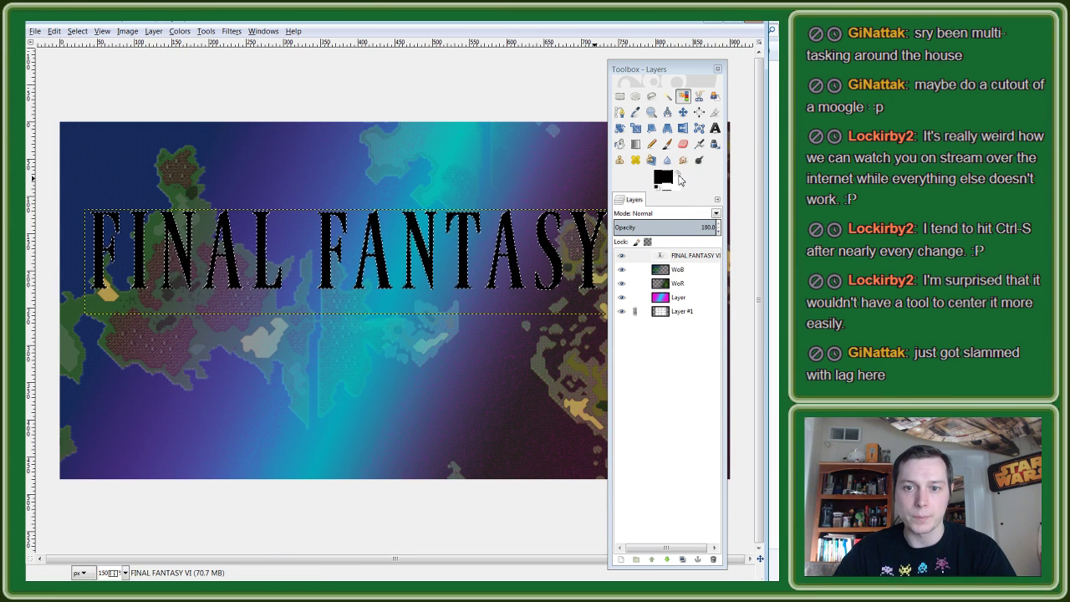
# Step: Make white the foreground colour, stroke the letters in white, then undo
pyautogui.click(678, 174)
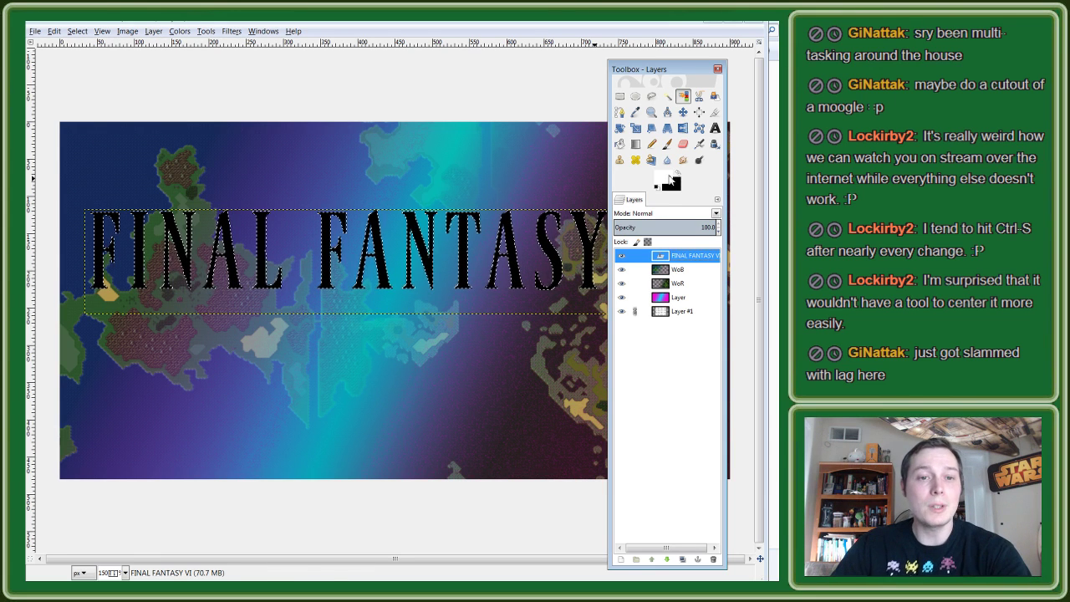
pyautogui.rightClick(187, 269)
pyautogui.moveTo(206, 290)
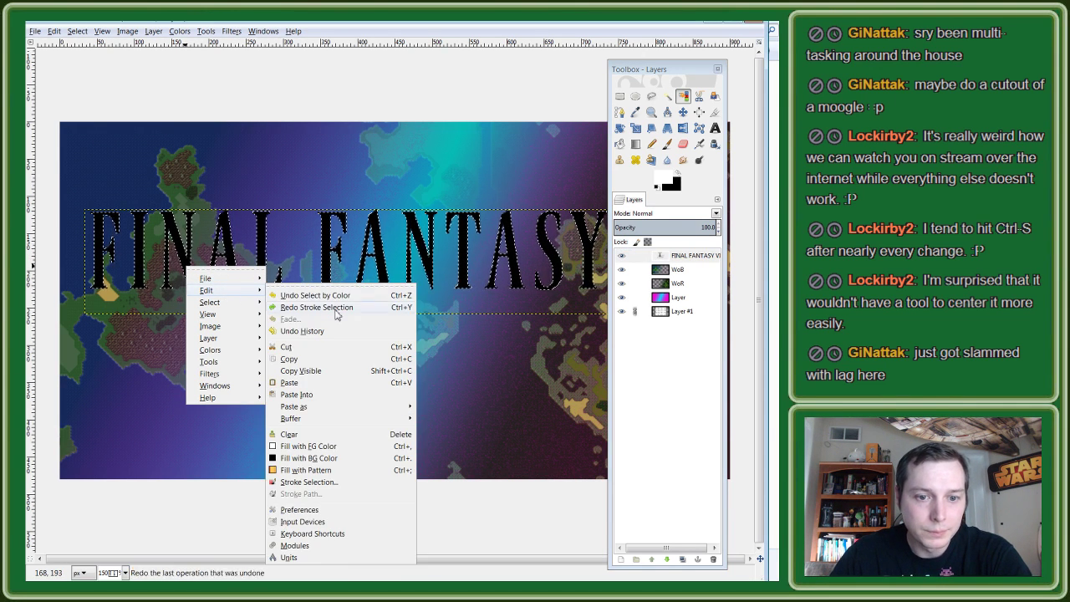
pyautogui.click(320, 483)
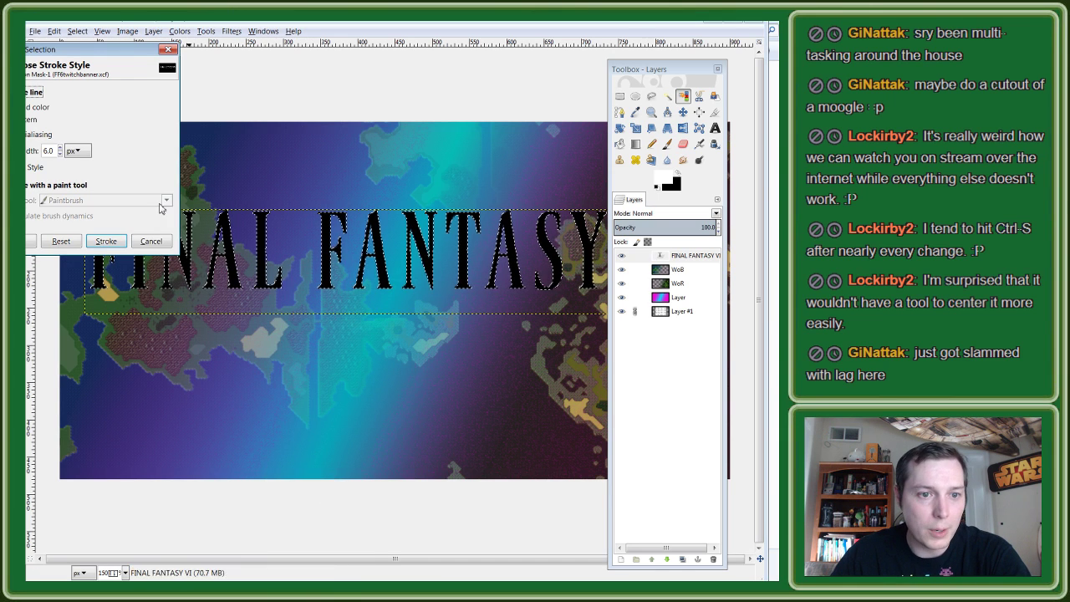
pyautogui.click(108, 241)
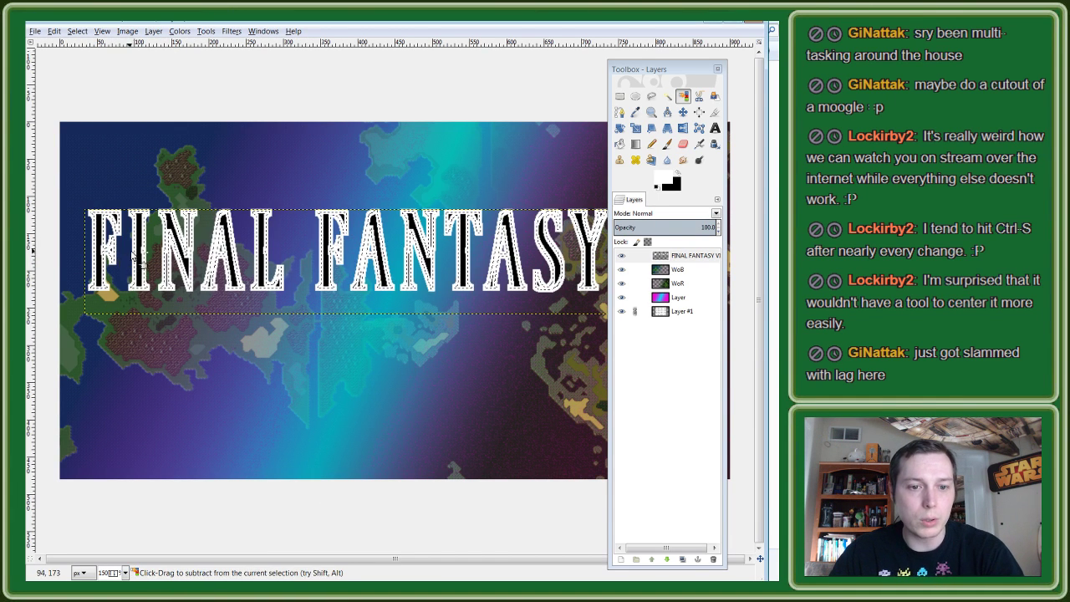
pyautogui.hotkey('ctrl', 'z')
# Step: Re-stroke the letter selection in white at an adjusted line width and view the whole banner
pyautogui.rightClick(228, 244)
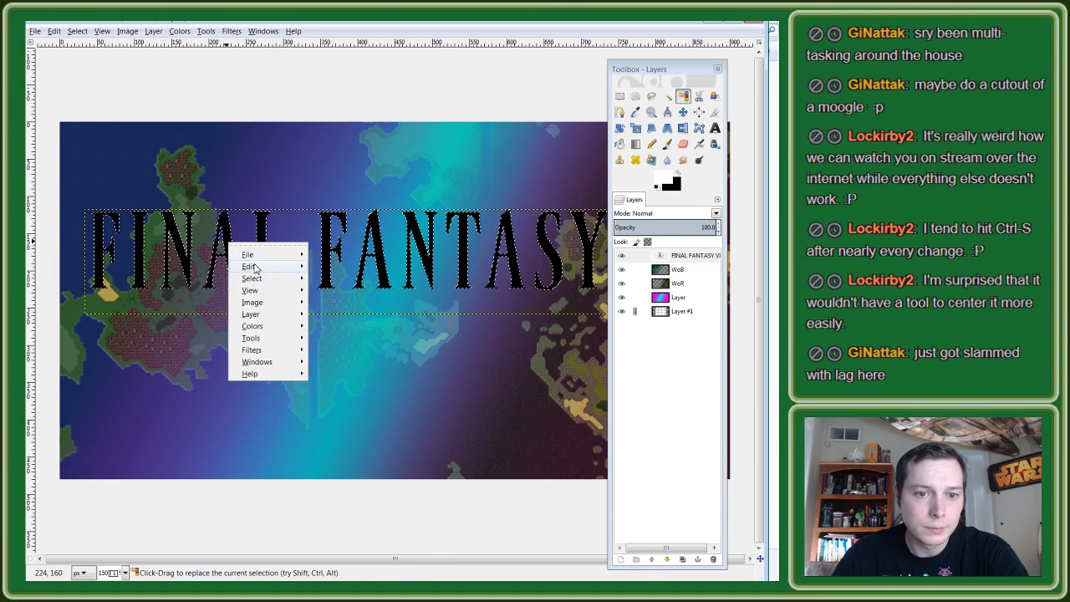
pyautogui.moveTo(249, 266)
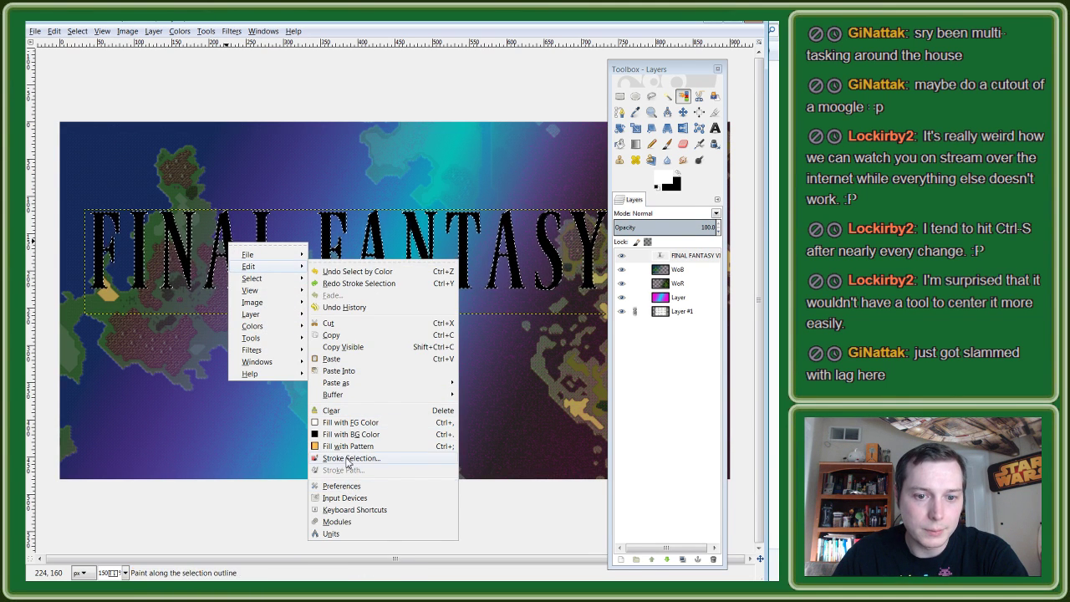
pyautogui.click(351, 458)
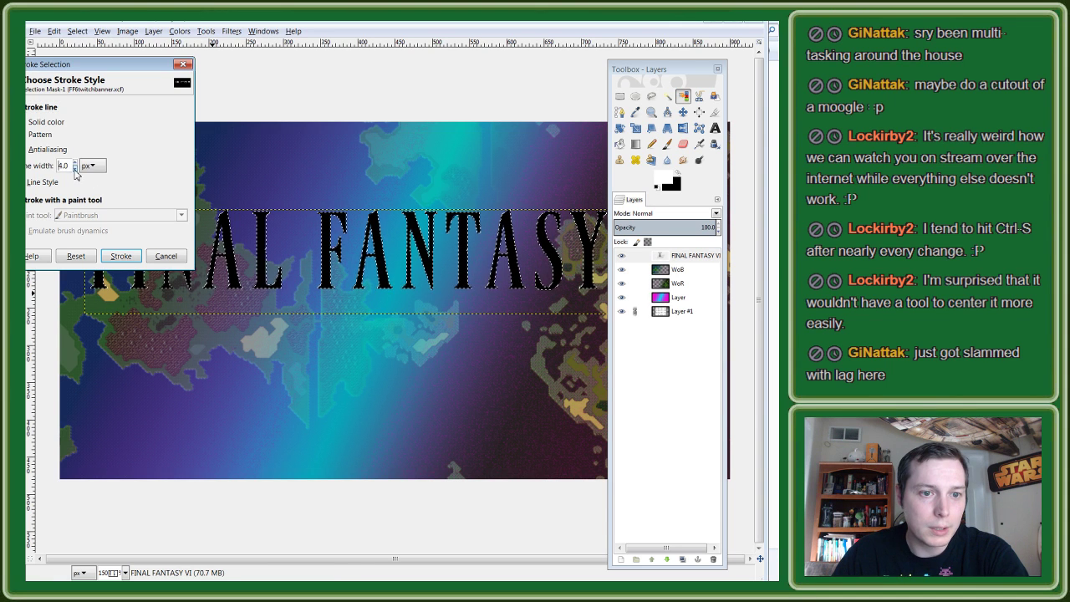
pyautogui.click(121, 255)
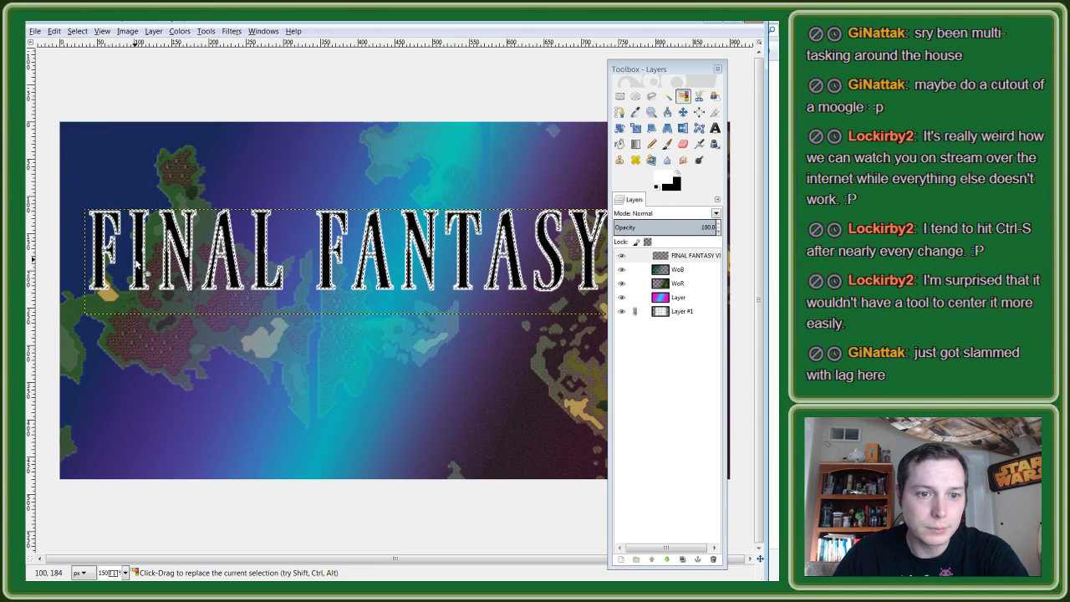
pyautogui.press('1')
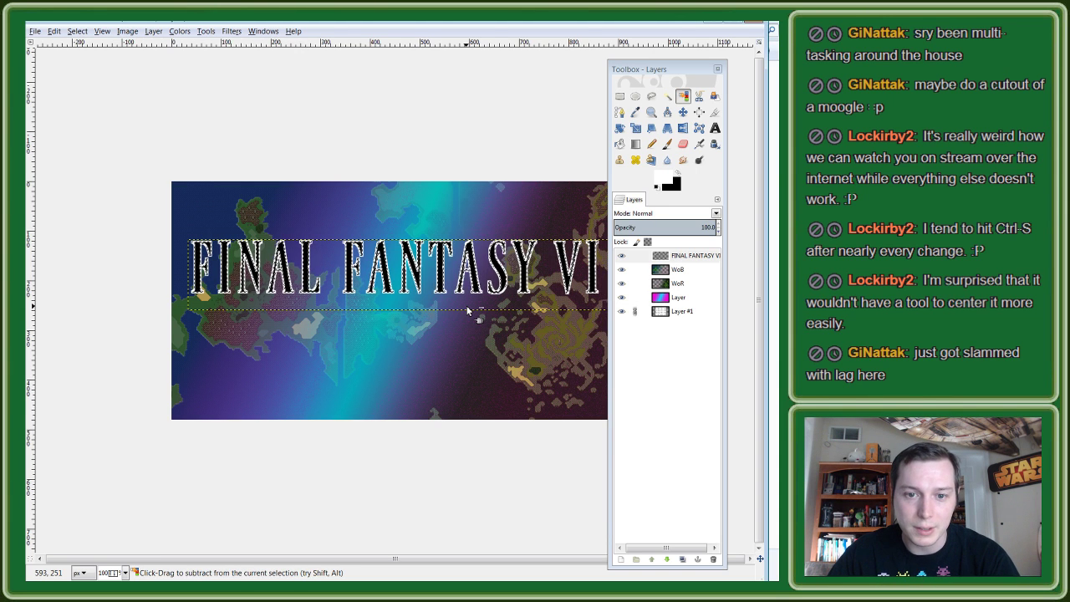
# Step: Stroke the FINAL FANTASY VI letters with a 3.0 px white outline and inspect it
pyautogui.keyDown('ctrl'); pyautogui.scroll(-1, 468, 311); pyautogui.keyUp('ctrl')
pyautogui.keyDown('ctrl'); pyautogui.scroll(1, 468, 311); pyautogui.keyUp('ctrl')
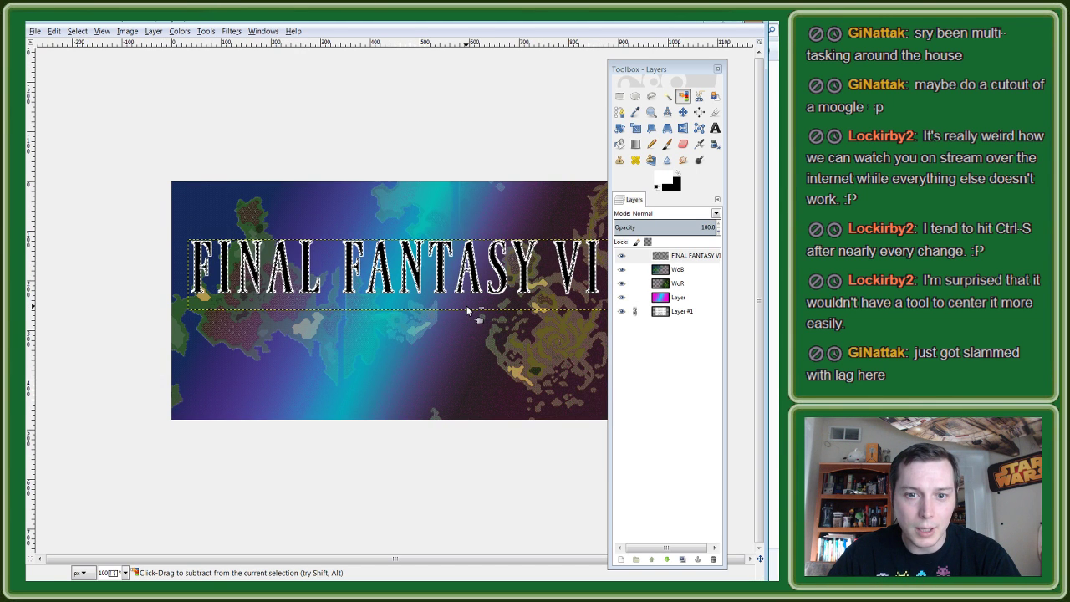
pyautogui.keyDown('ctrl'); pyautogui.scroll(1, 468, 311); pyautogui.keyUp('ctrl')
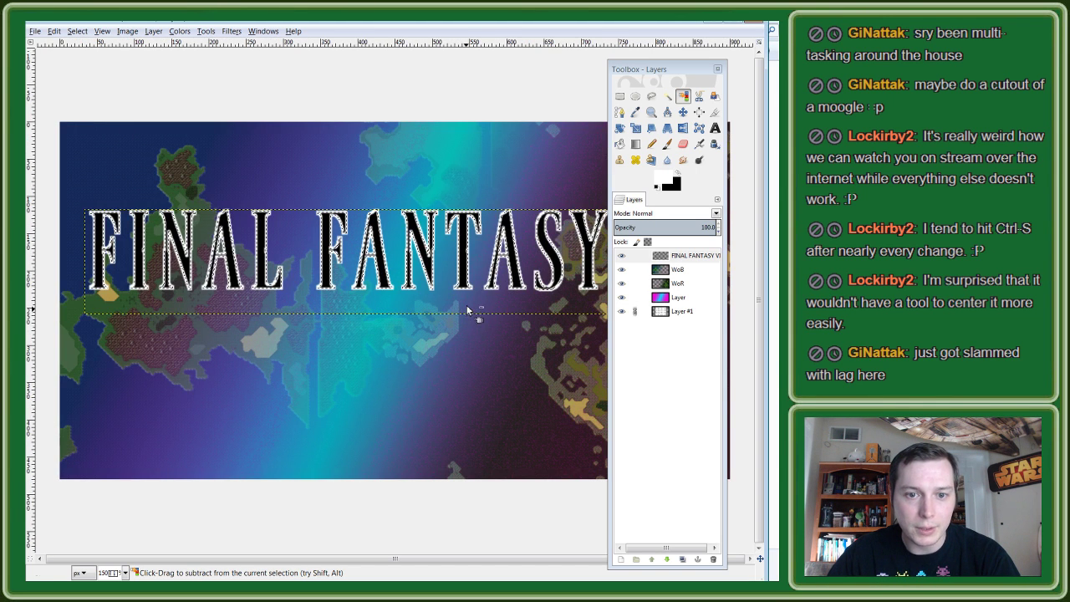
pyautogui.rightClick(381, 245)
pyautogui.moveTo(399, 263)
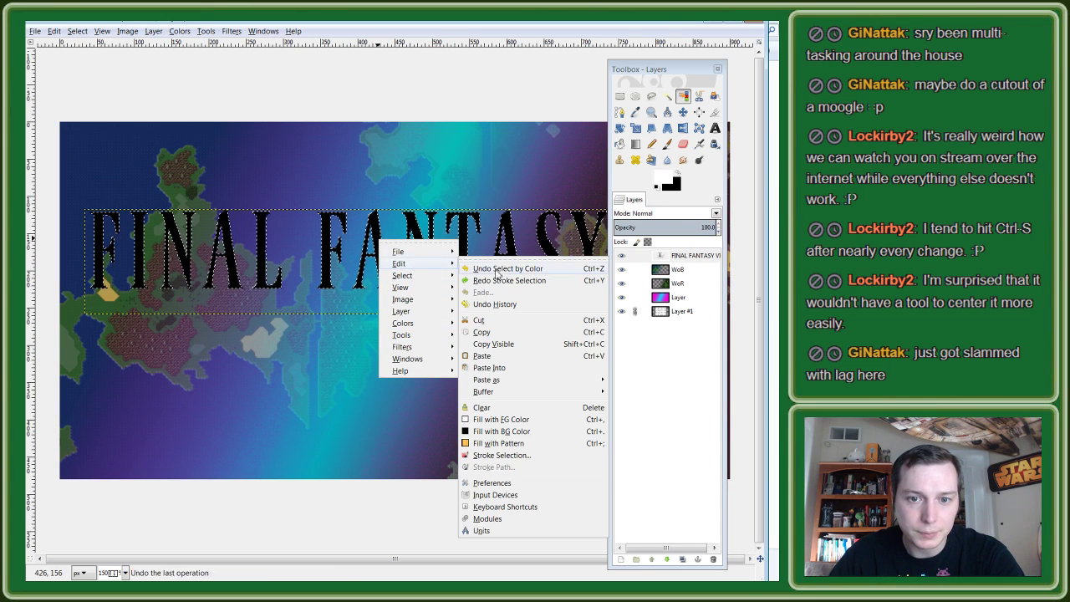
pyautogui.click(485, 452)
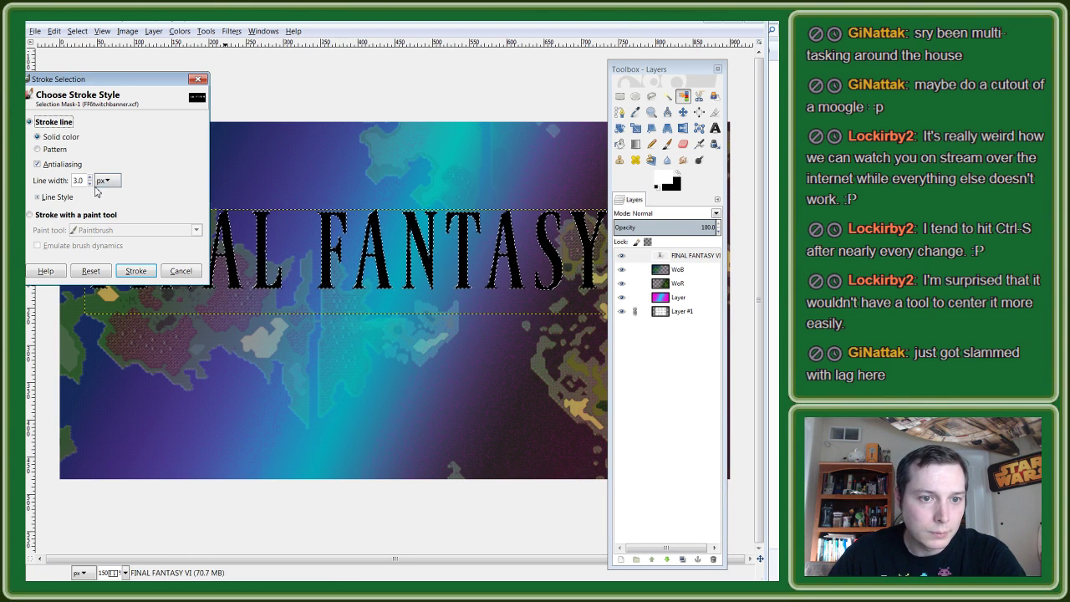
pyautogui.click(135, 270)
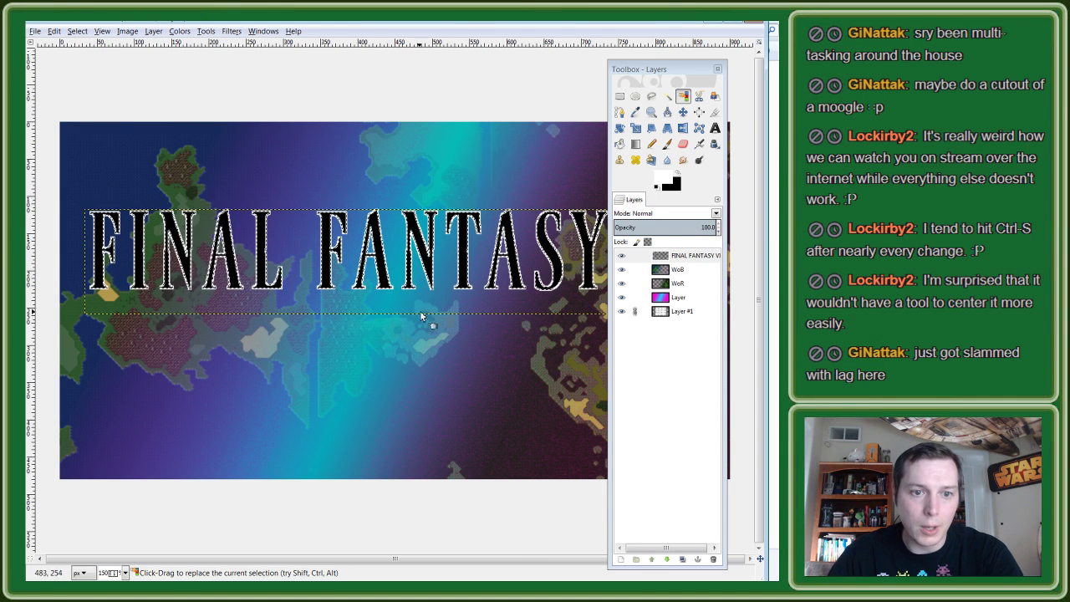
pyautogui.keyDown('ctrl'); pyautogui.scroll(-1, 442, 314); pyautogui.keyUp('ctrl')
pyautogui.keyDown('ctrl'); pyautogui.scroll(-1, 461, 319); pyautogui.keyUp('ctrl')
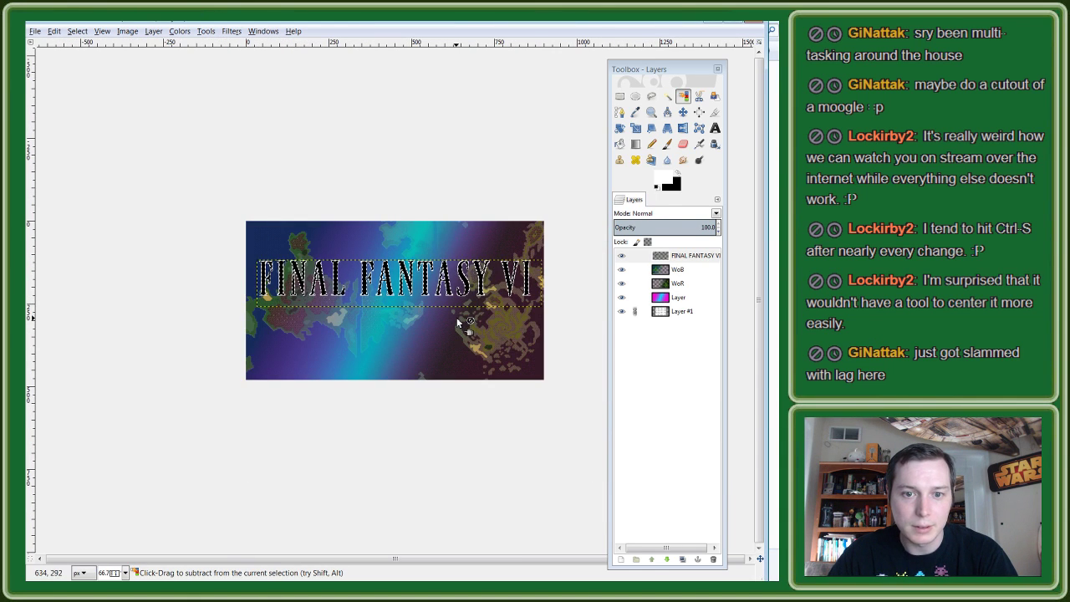
pyautogui.keyDown('ctrl'); pyautogui.scroll(1, 456, 317); pyautogui.keyUp('ctrl')
pyautogui.keyDown('ctrl'); pyautogui.scroll(1, 462, 325); pyautogui.keyUp('ctrl')
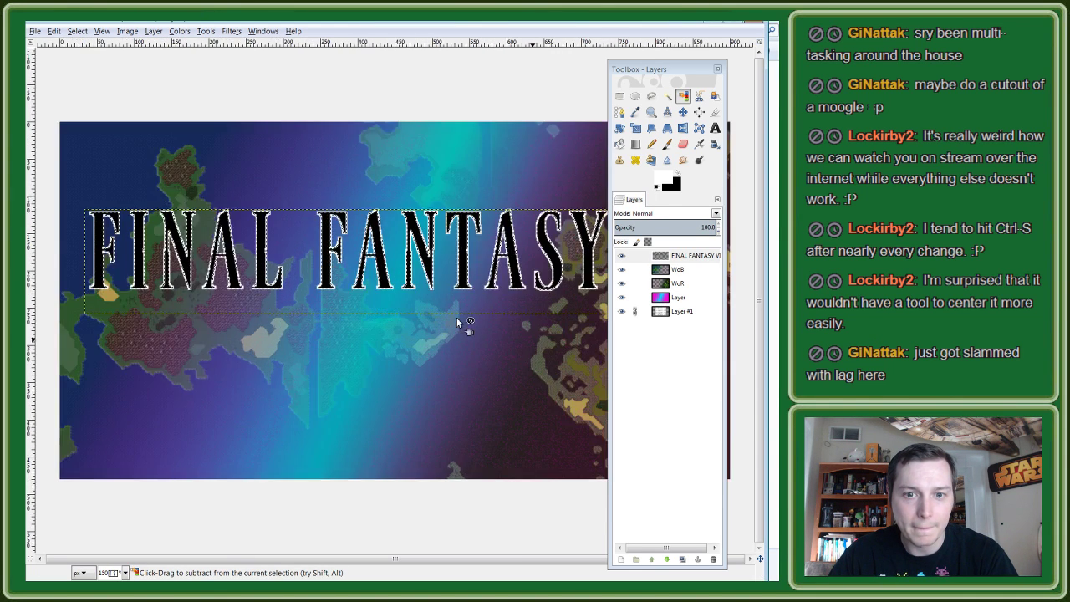
pyautogui.keyDown('ctrl'); pyautogui.scroll(-1, 443, 330); pyautogui.keyUp('ctrl')
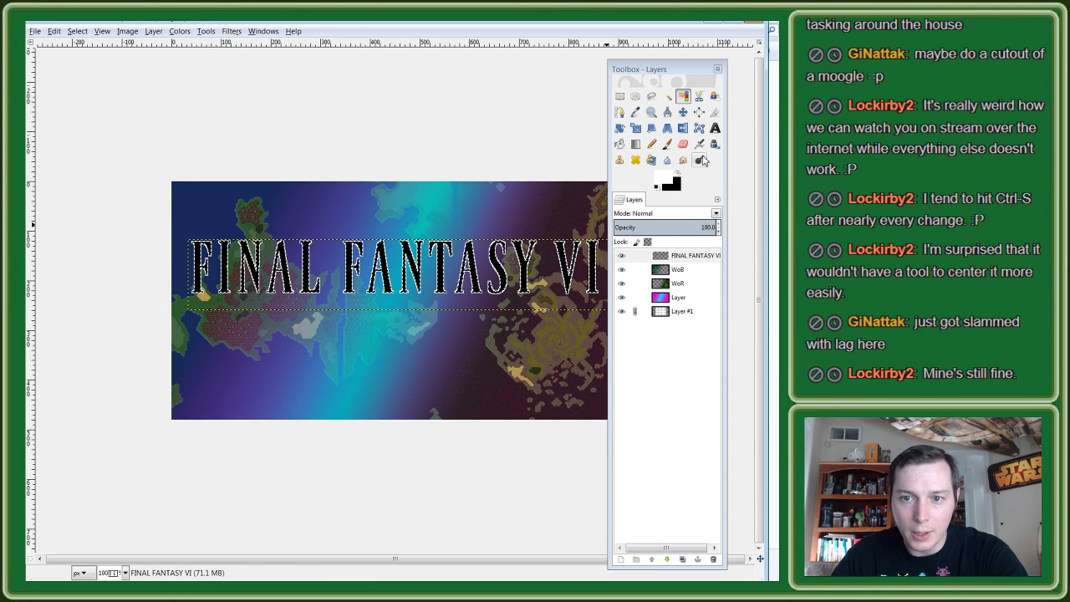
# Step: Draw a wide text box on the banner just below the title
pyautogui.click(714, 128)
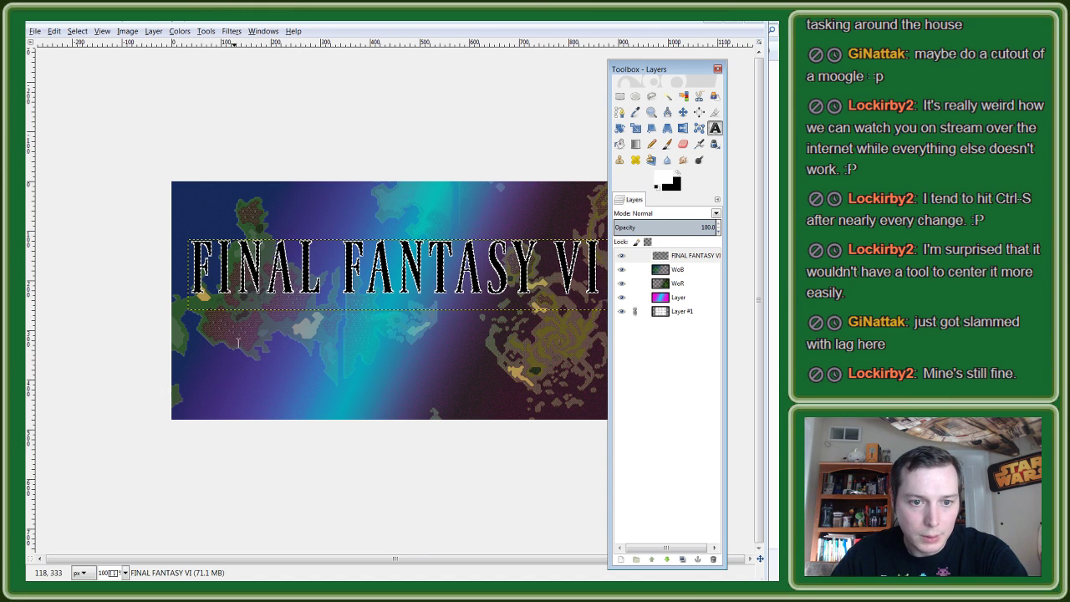
pyautogui.click(215, 337)
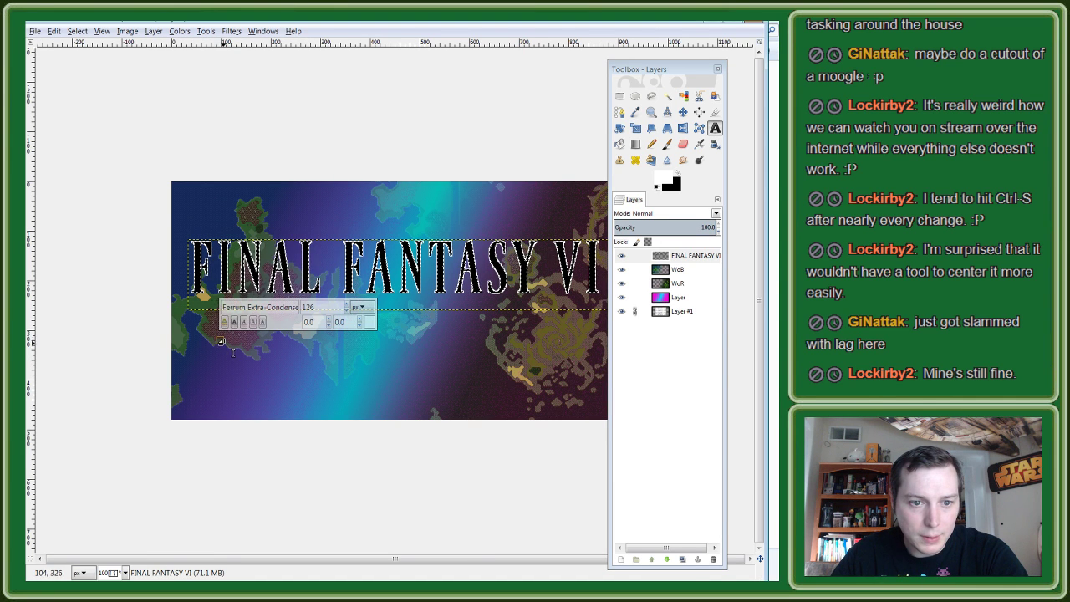
pyautogui.moveTo(216, 338)
pyautogui.mouseDown()
pyautogui.moveTo(609, 389)
pyautogui.moveTo(622, 419)
pyautogui.mouseUp()
pyautogui.moveTo(205, 328); pyautogui.dragTo(201, 313)
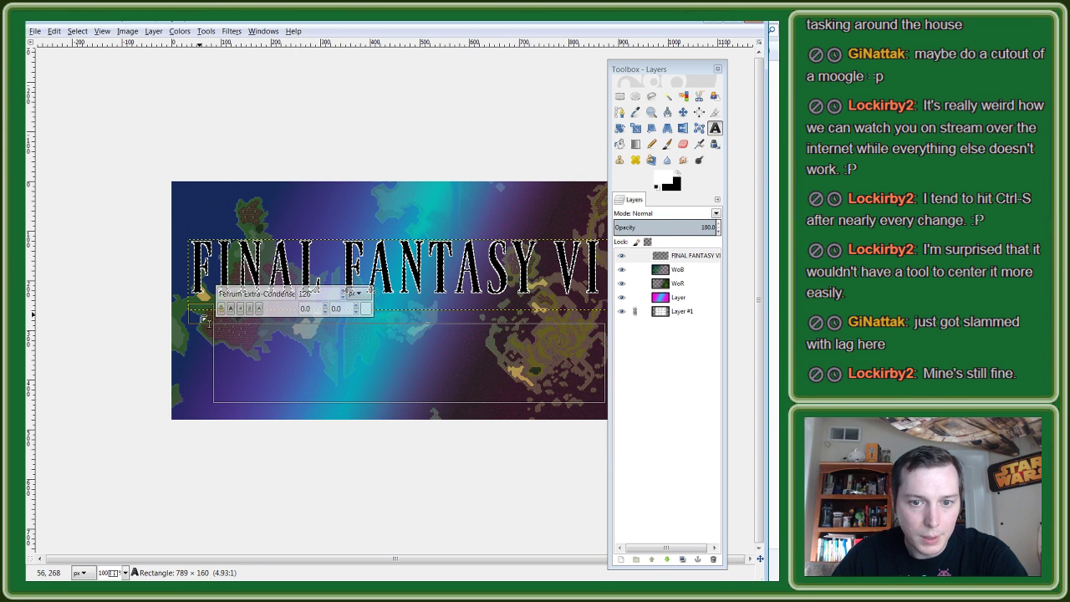
# Step: Set the subtitle font to Alaska in the Text tool options
pyautogui.doubleClick(715, 128)
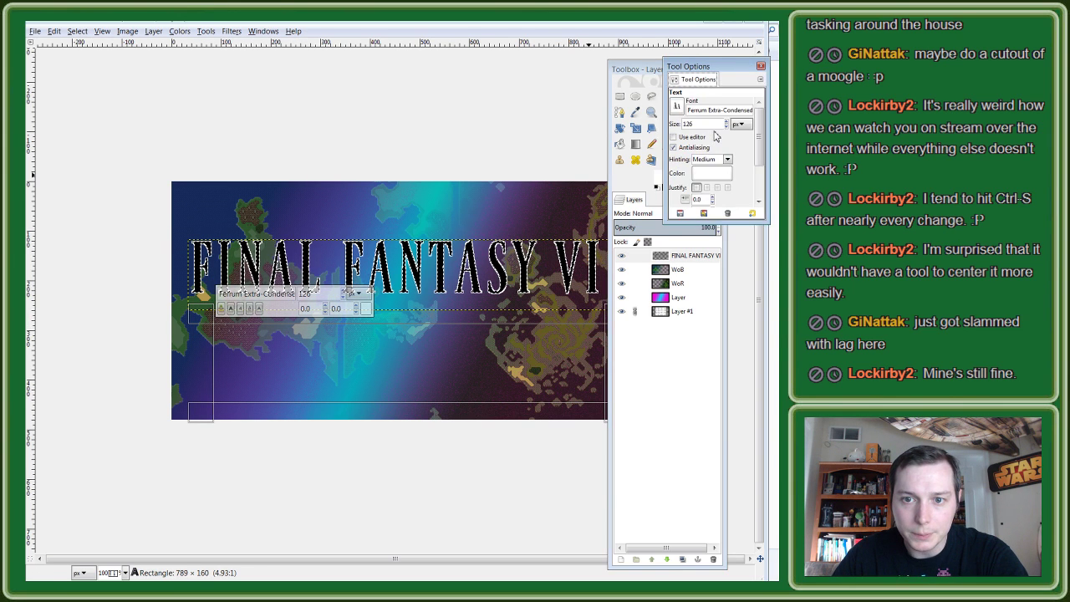
pyautogui.click(676, 107)
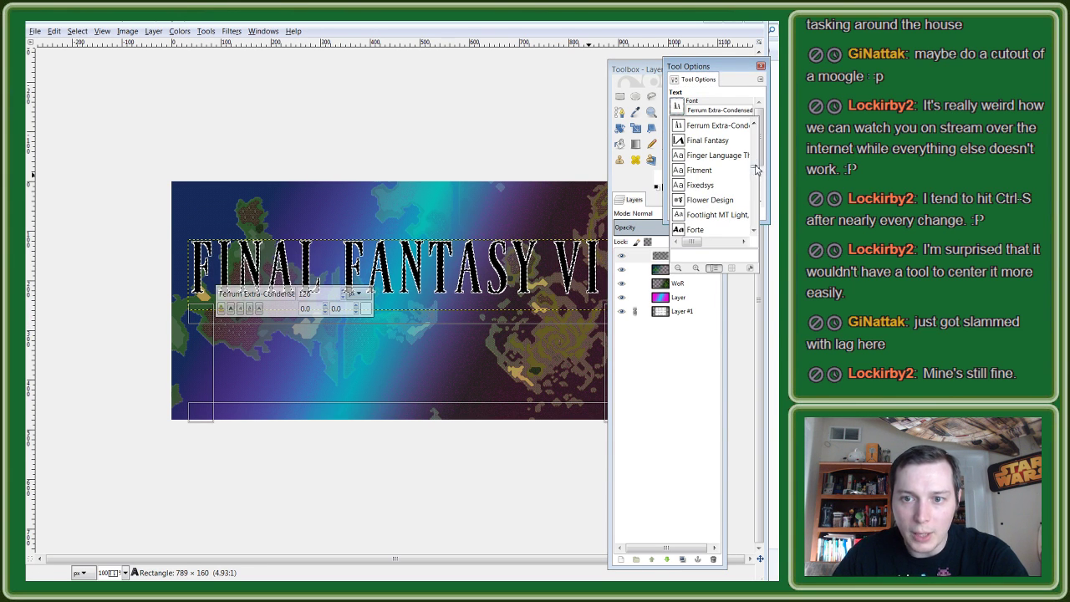
pyautogui.scroll(3, 751, 162)
pyautogui.scroll(3, 752, 155)
pyautogui.scroll(3, 755, 144)
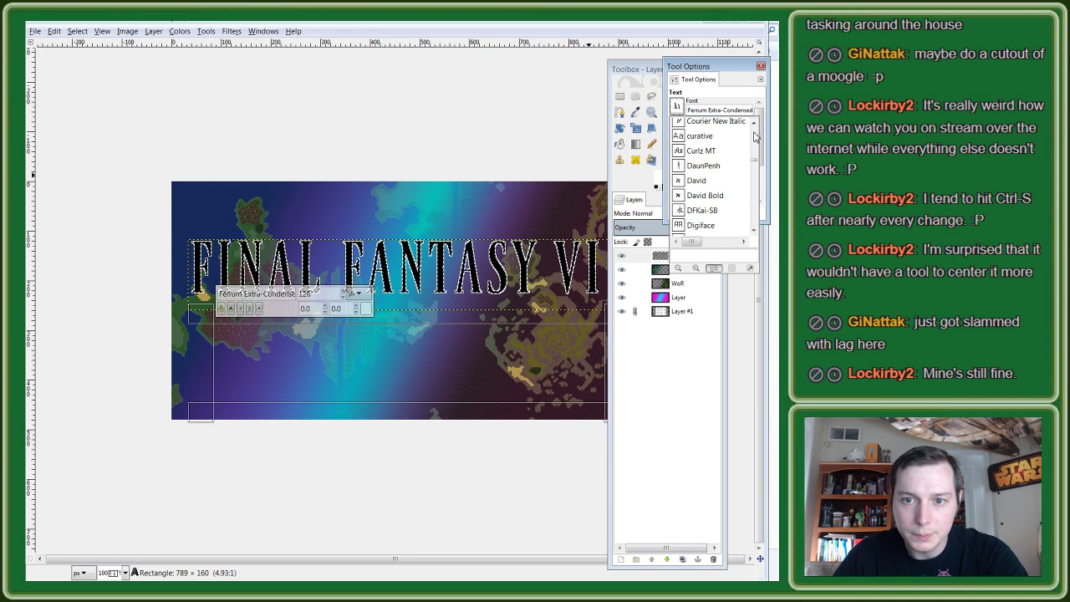
pyautogui.scroll(3, 755, 136)
pyautogui.scroll(3, 755, 137)
pyautogui.scroll(3, 755, 136)
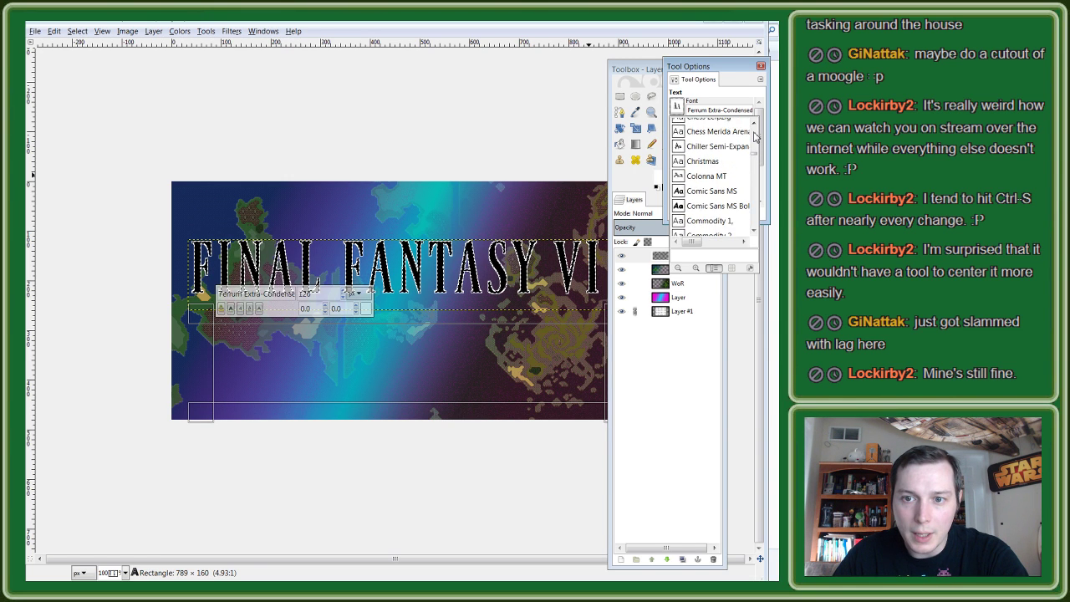
pyautogui.scroll(3, 755, 136)
pyautogui.scroll(3, 754, 136)
pyautogui.scroll(3, 754, 137)
pyautogui.scroll(3, 755, 136)
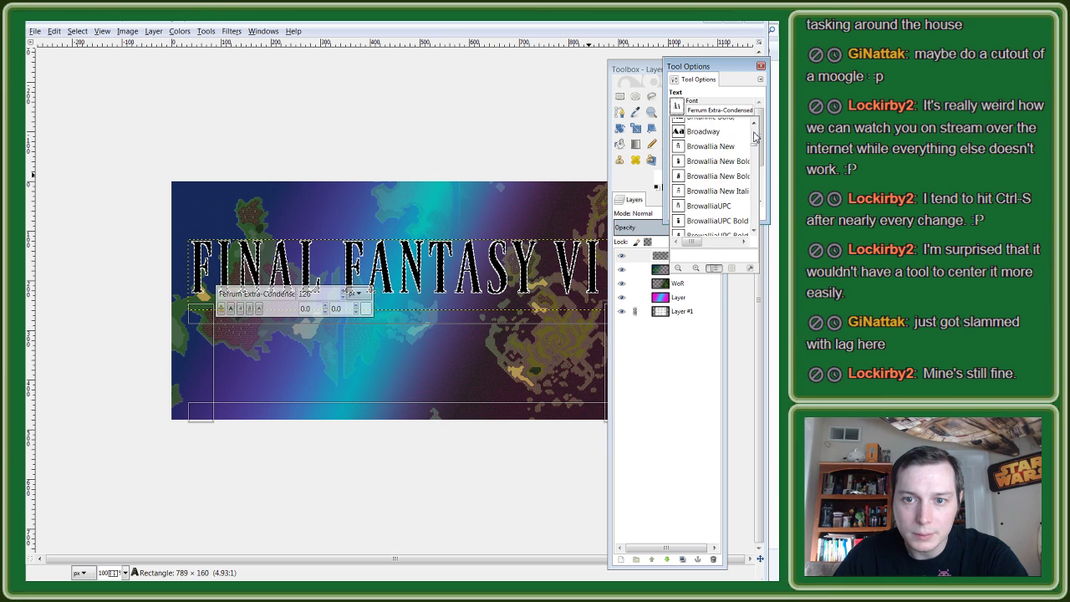
pyautogui.scroll(3, 755, 137)
pyautogui.scroll(3, 754, 136)
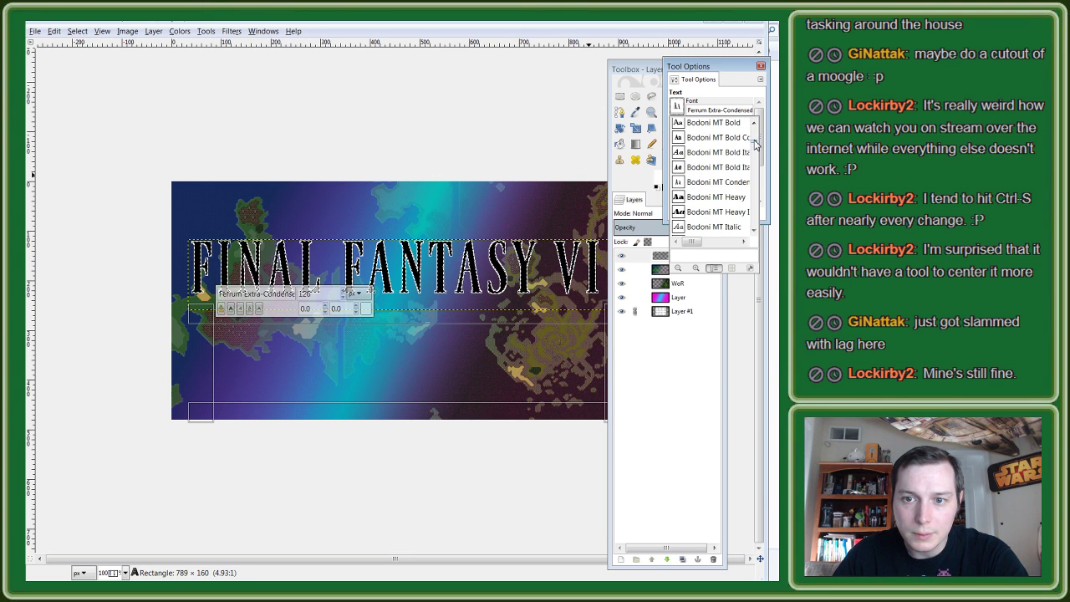
pyautogui.scroll(5, 754, 134)
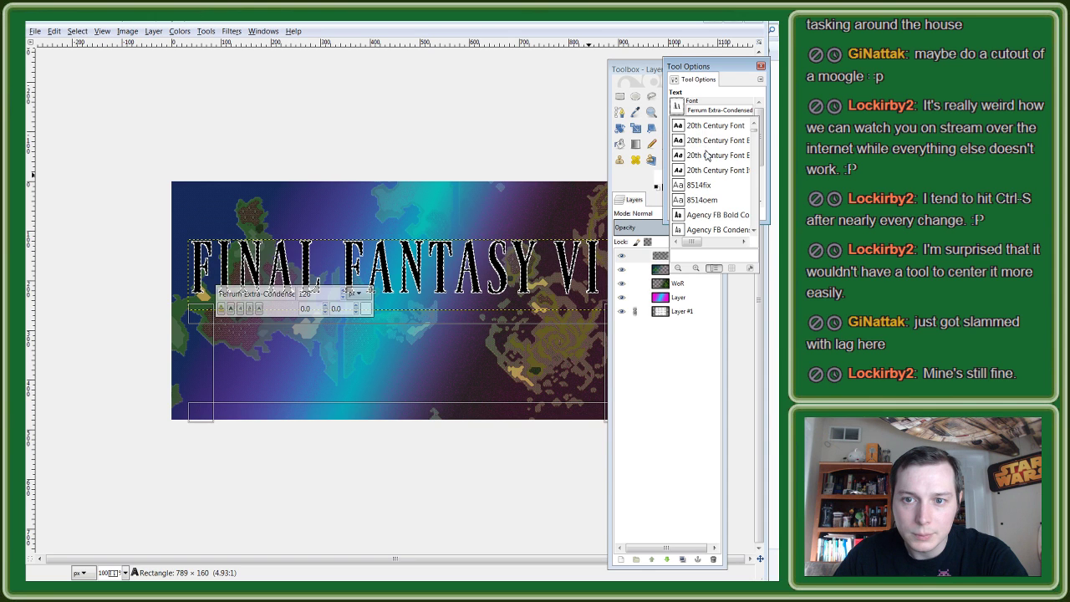
pyautogui.scroll(-2, 706, 157)
pyautogui.scroll(-2, 707, 159)
pyautogui.scroll(-2, 708, 163)
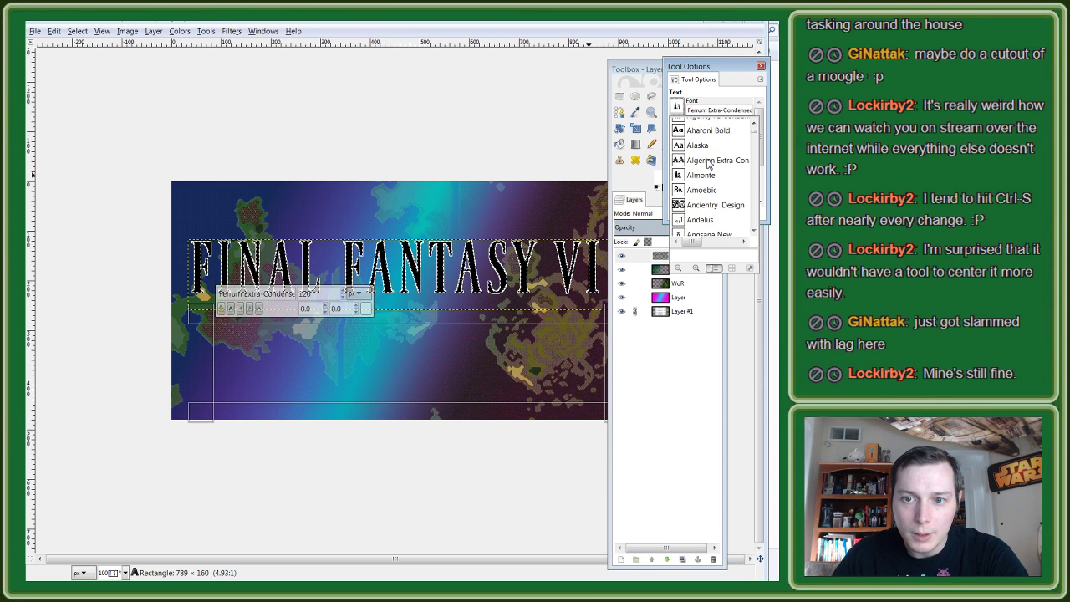
pyautogui.click(700, 146)
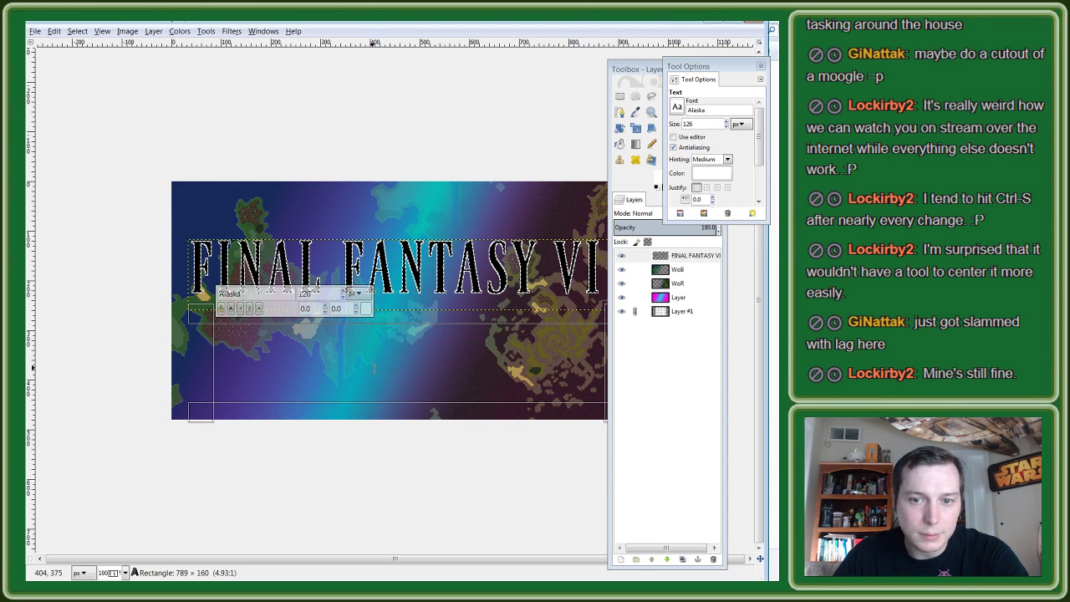
# Step: Try typing 'Hacking' in the subtitle box, then backspace most of it away
pyautogui.click(627, 189)
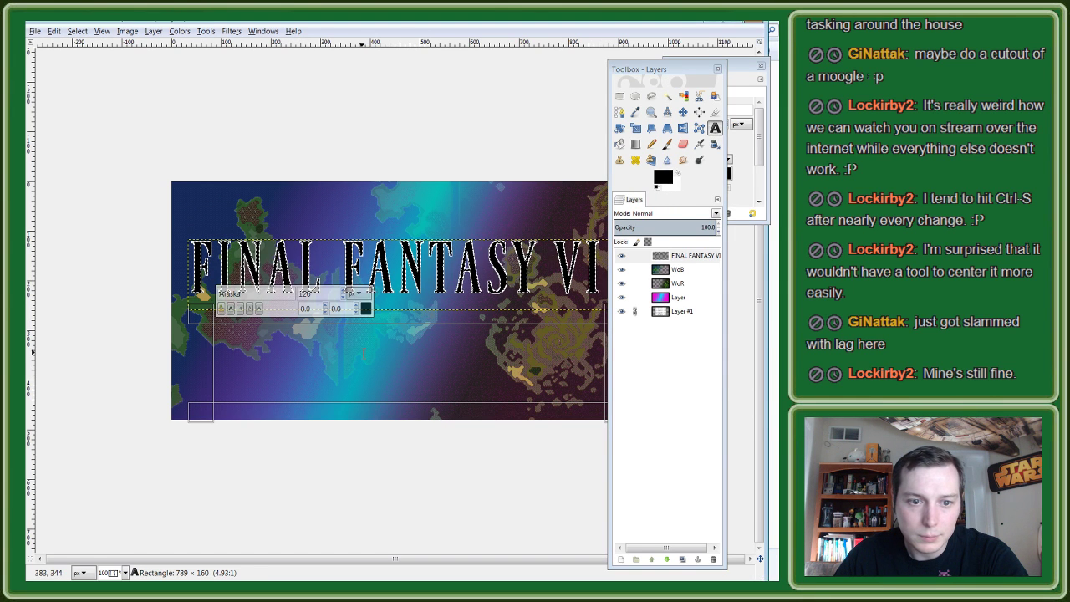
pyautogui.write('Hacki')
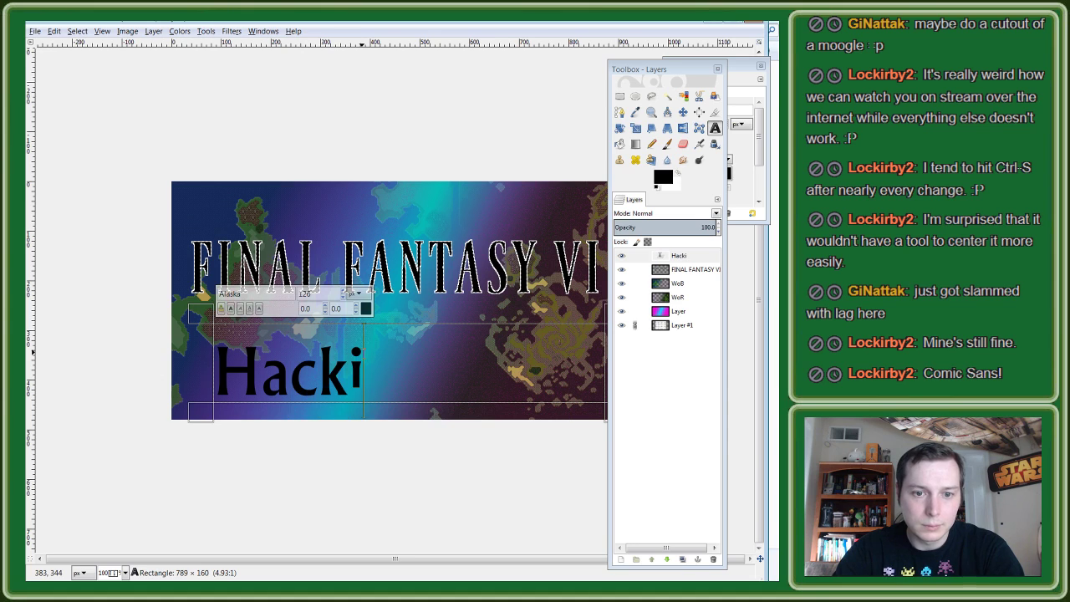
pyautogui.write('ng')
pyautogui.press('BackSpace')
pyautogui.press('BackSpace')
pyautogui.press('BackSpace')
pyautogui.press('BackSpace')
pyautogui.press('BackSpace')
pyautogui.press('BackSpace')
pyautogui.press('BackSpace')
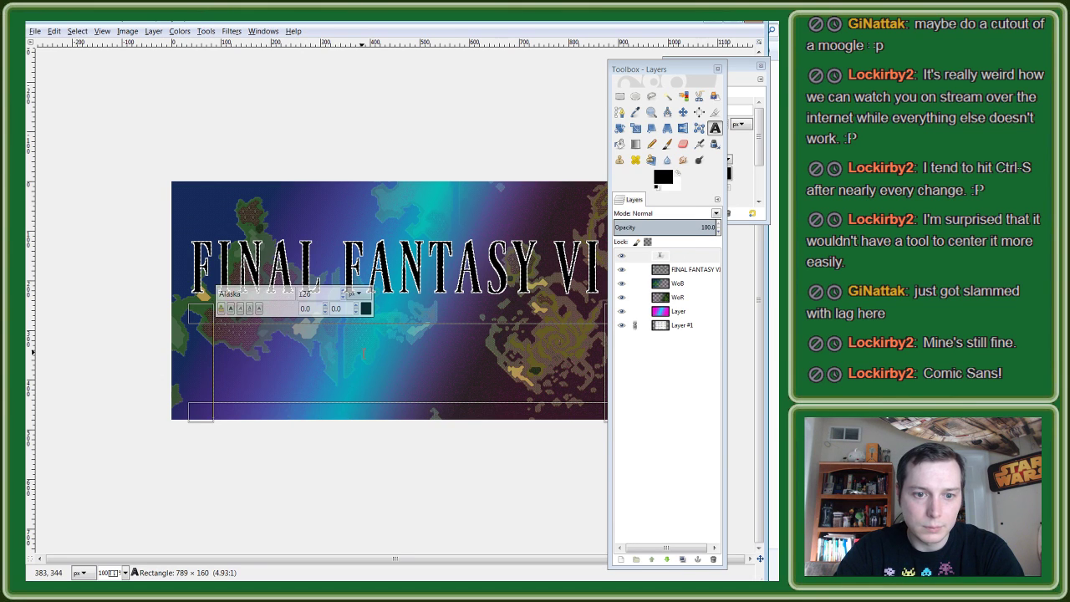
pyautogui.write('hacking')
pyautogui.press('BackSpace')
pyautogui.press('BackSpace')
pyautogui.press('BackSpace')
pyautogui.press('BackSpace')
pyautogui.press('BackSpace')
pyautogui.press('BackSpace')
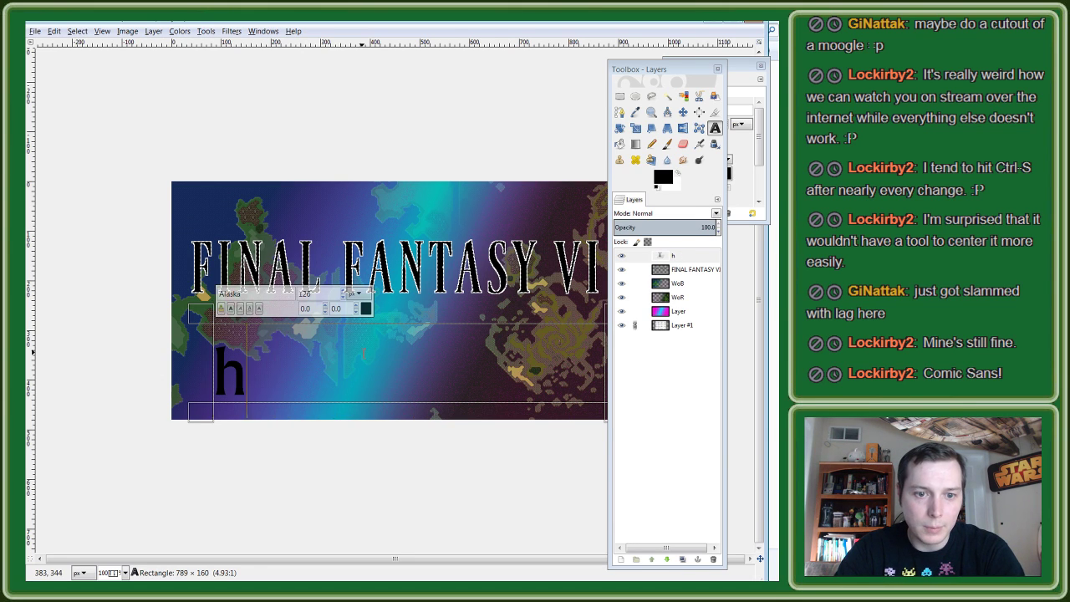
pyautogui.press('BackSpace')
pyautogui.write('Hacking')
pyautogui.press('BackSpace')
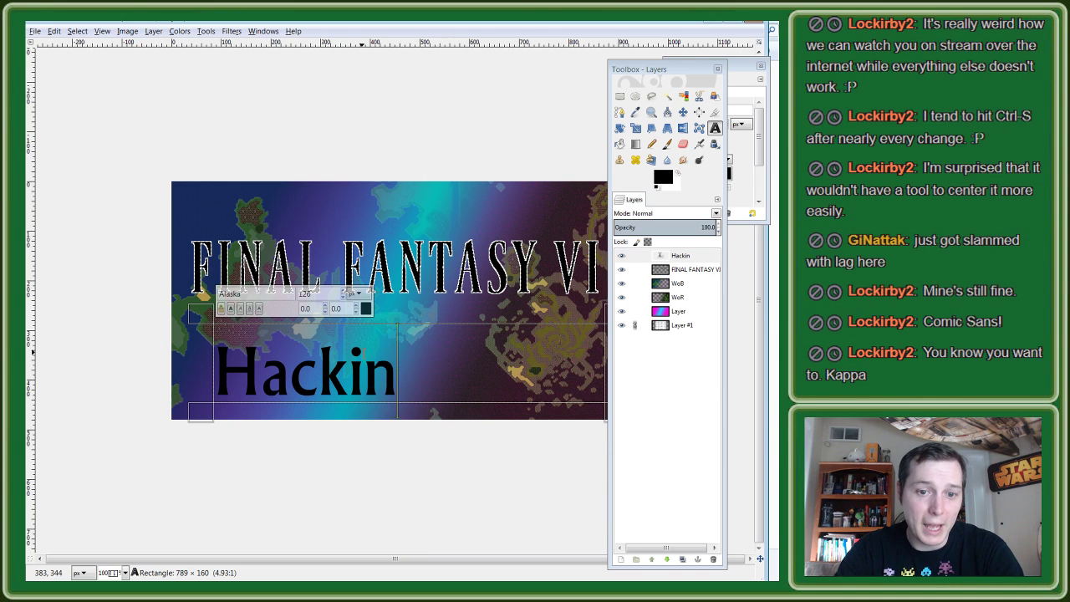
pyautogui.press('BackSpace')
pyautogui.press('BackSpace')
pyautogui.press('BackSpace')
pyautogui.press('BackSpace')
pyautogui.press('BackSpace')
pyautogui.press('BackSpace')
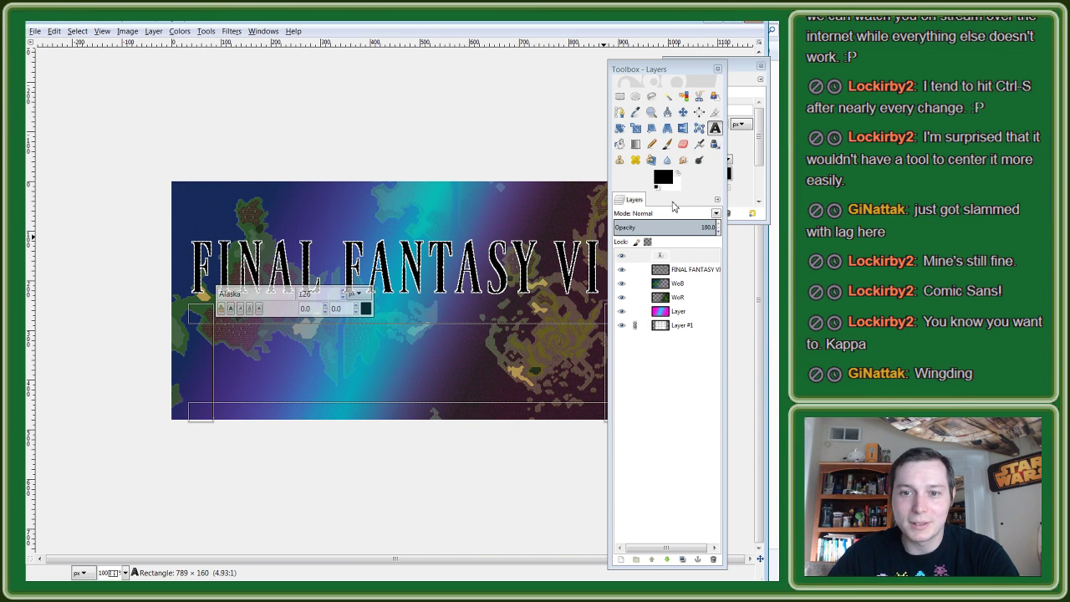
# Step: Switch the subtitle font to Arial at 110 px
pyautogui.doubleClick(714, 127)
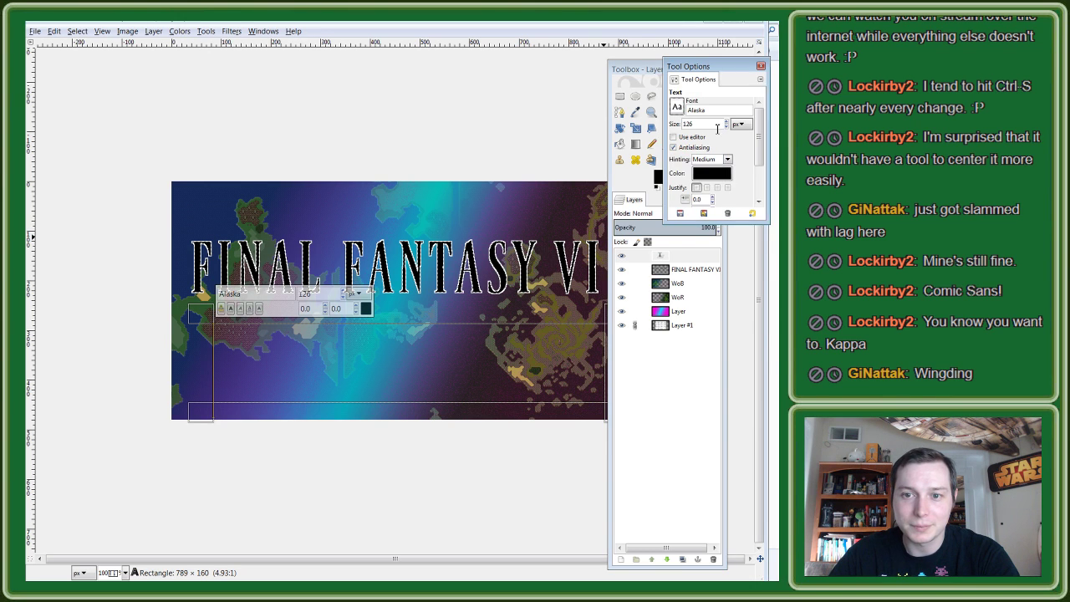
pyautogui.click(677, 109)
pyautogui.scroll(-1, 726, 180)
pyautogui.scroll(-1, 725, 182)
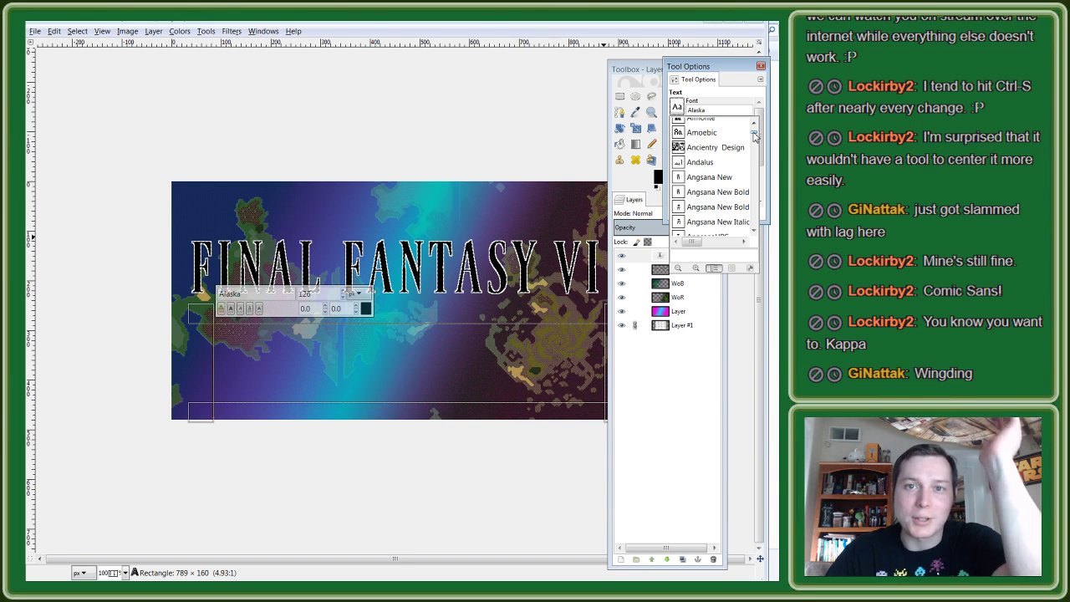
pyautogui.moveTo(754, 136); pyautogui.dragTo(754, 139)
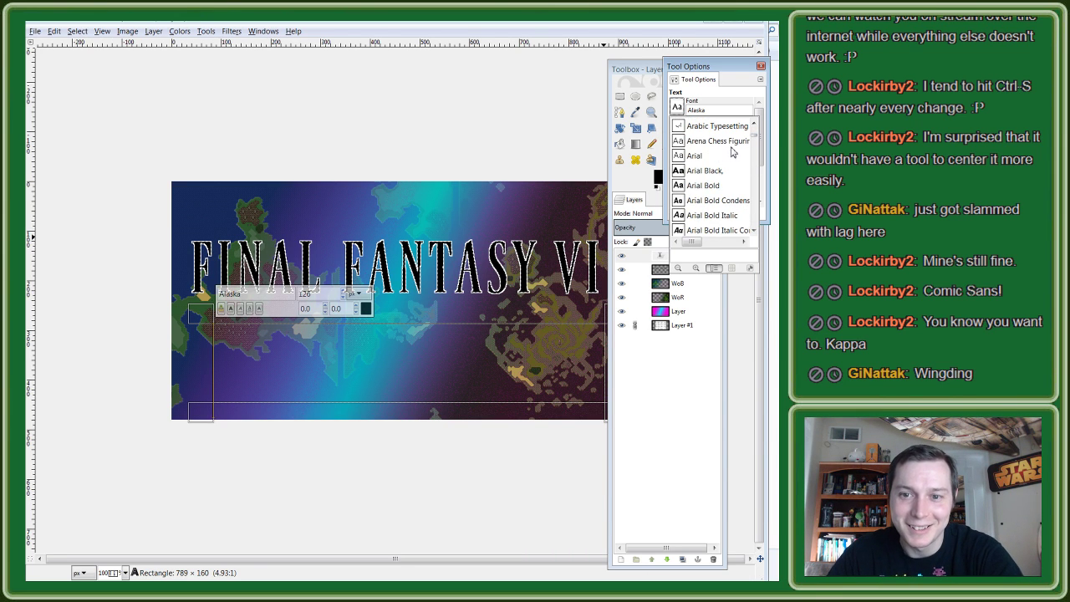
pyautogui.click(696, 156)
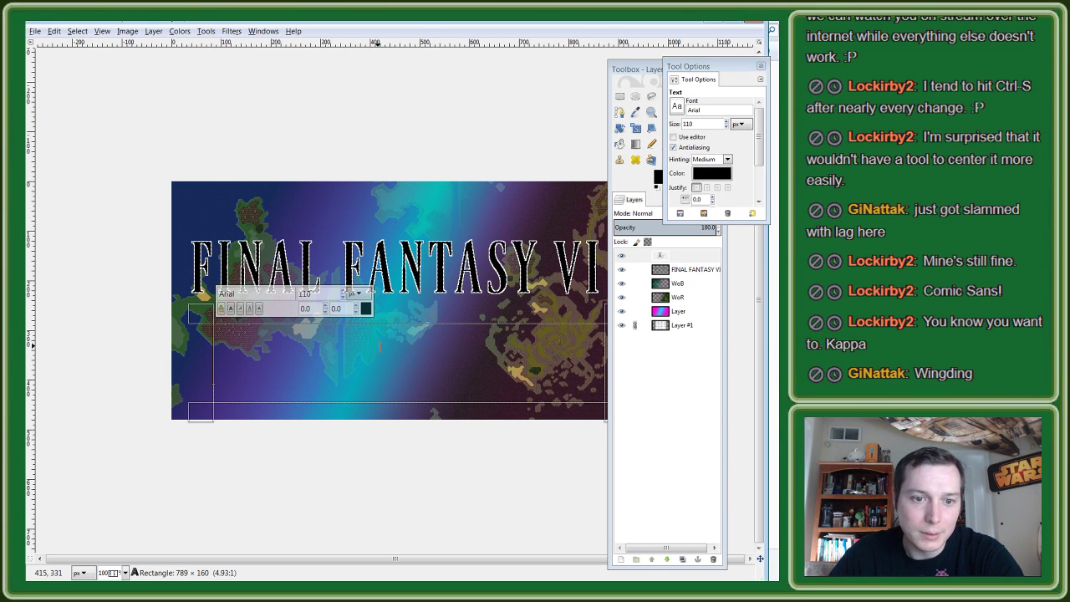
# Step: Type 'Hacking' as a trial in Arial, then erase it
pyautogui.write('ha')
pyautogui.press('BackSpace')
pyautogui.press('BackSpace')
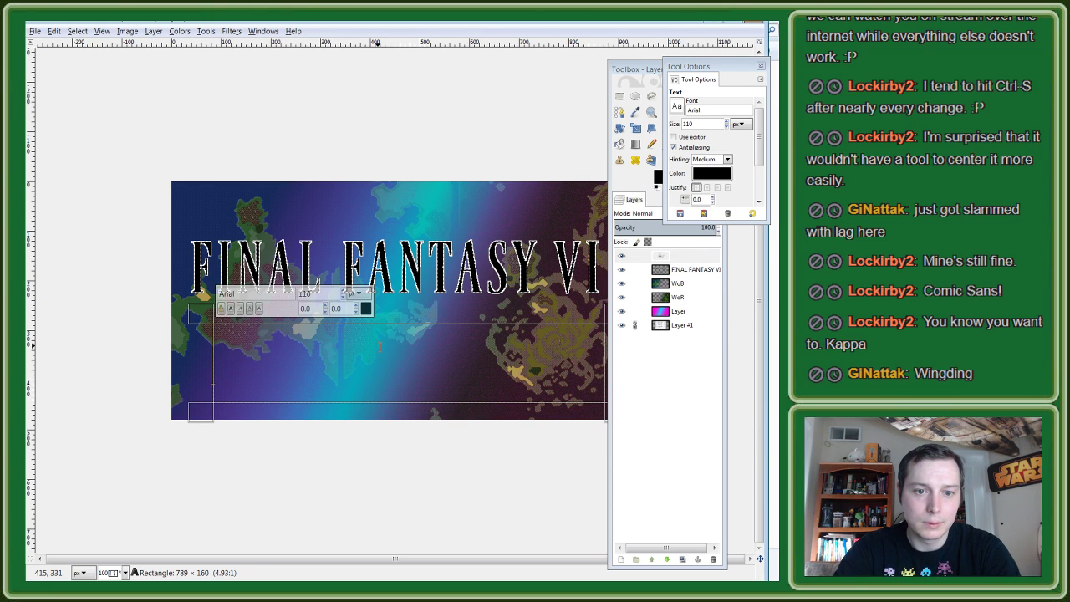
pyautogui.write('Hacking')
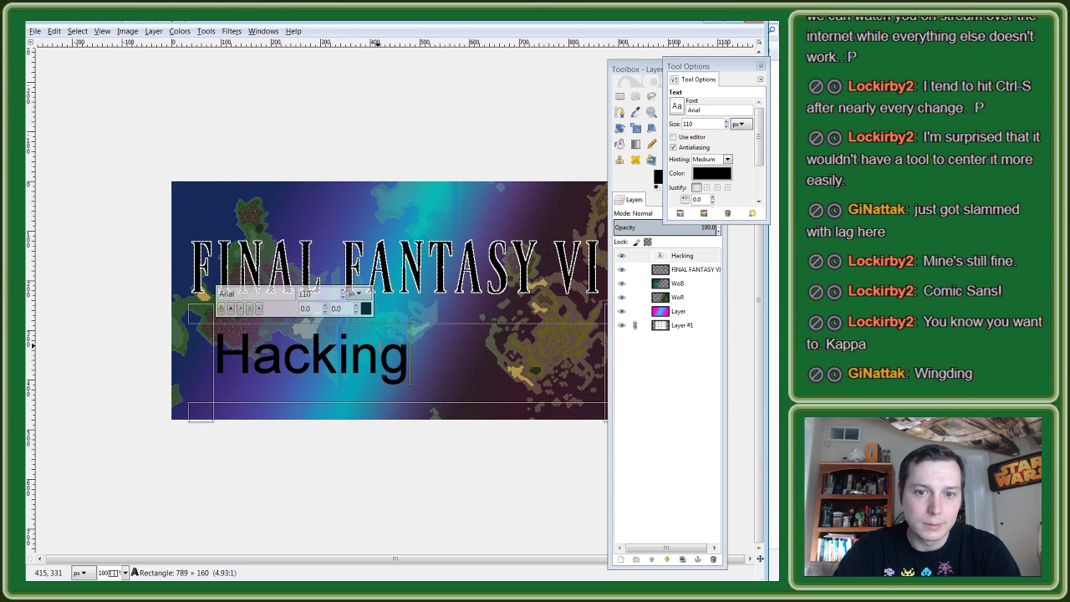
pyautogui.press('BackSpace')
pyautogui.press('BackSpace')
pyautogui.press('BackSpace')
pyautogui.press('BackSpace')
pyautogui.press('BackSpace')
pyautogui.press('BackSpace')
pyautogui.press('BackSpace')
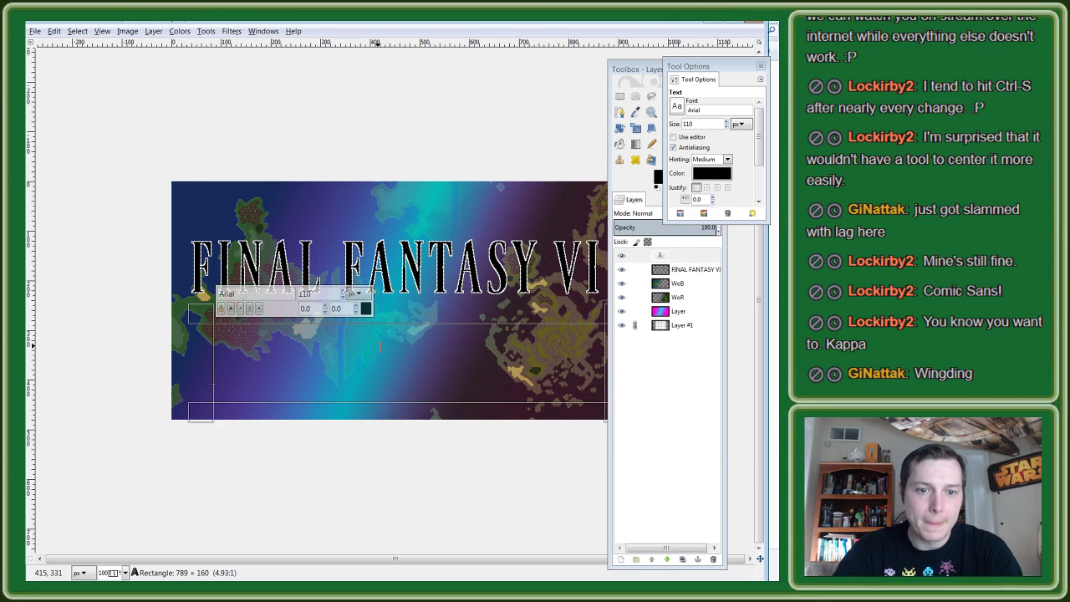
# Step: Browse further down the font list for other subtitle fonts
pyautogui.click(677, 106)
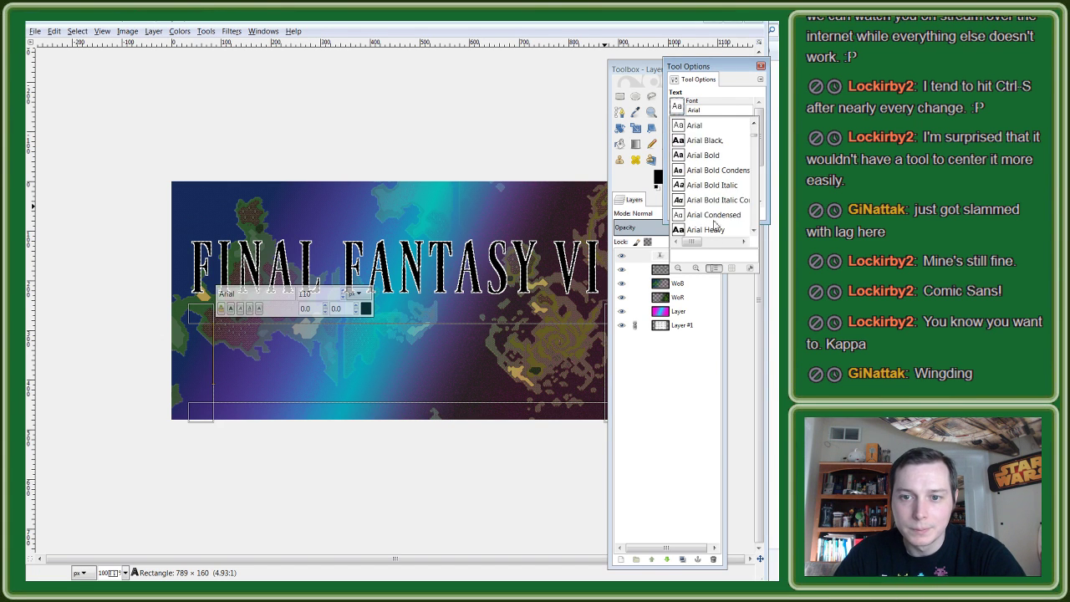
pyautogui.scroll(-2, 715, 196)
pyautogui.scroll(-2, 715, 195)
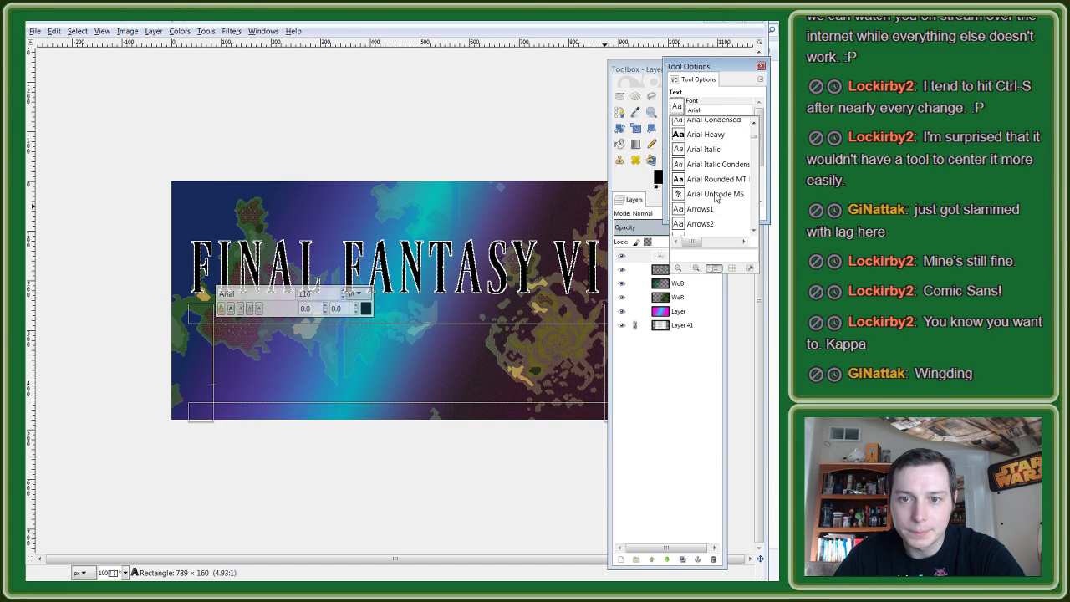
pyautogui.scroll(-2, 716, 196)
pyautogui.scroll(-2, 716, 195)
pyautogui.scroll(-2, 715, 195)
pyautogui.scroll(-2, 715, 196)
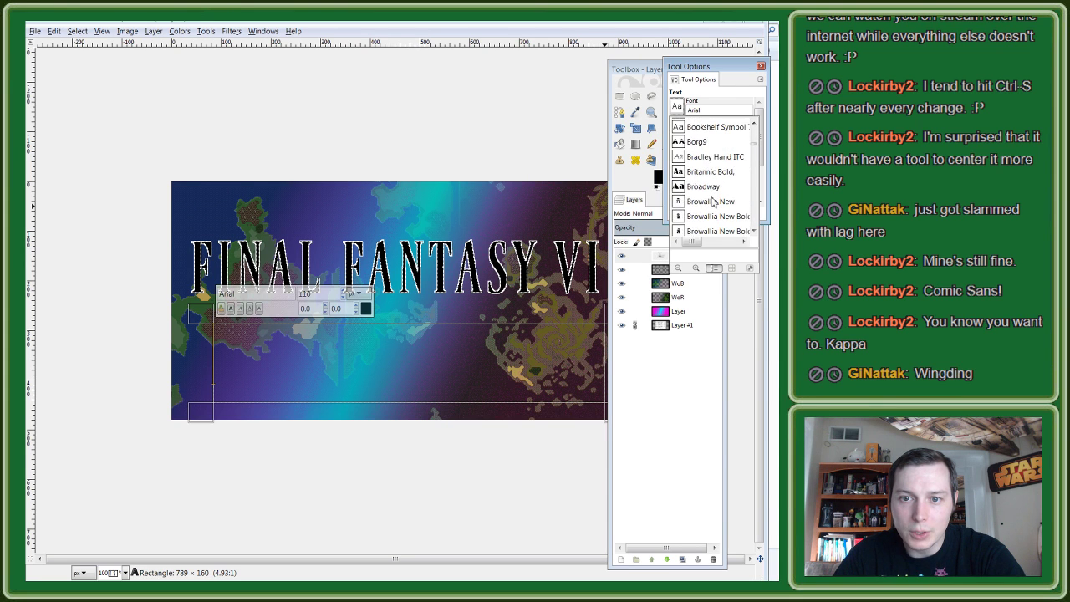
pyautogui.scroll(-2, 715, 197)
pyautogui.scroll(-2, 713, 199)
pyautogui.scroll(-2, 711, 201)
pyautogui.scroll(-2, 710, 204)
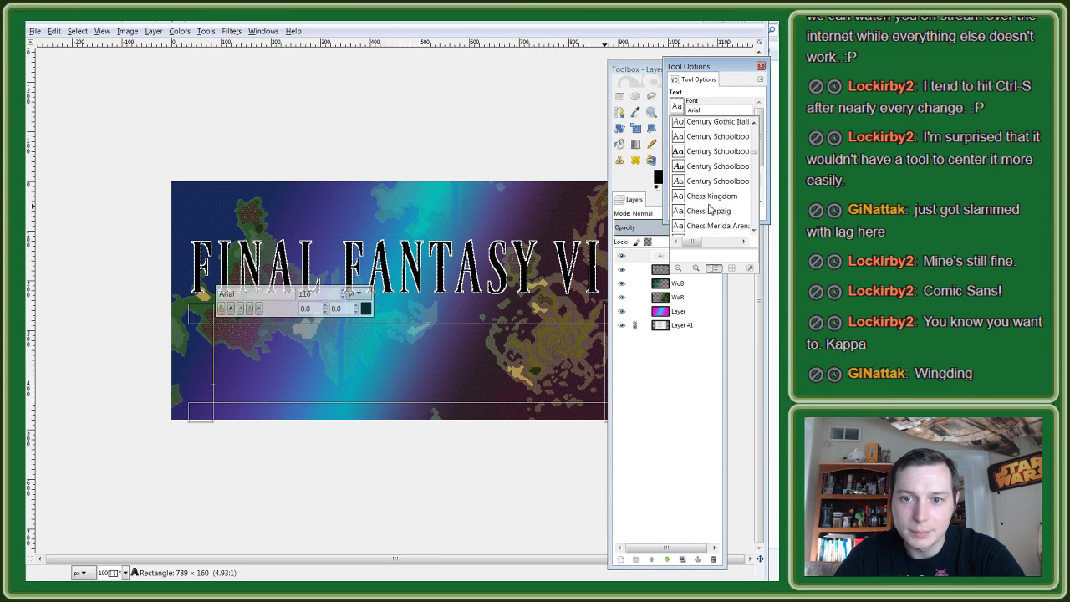
pyautogui.scroll(-2, 710, 204)
pyautogui.scroll(-2, 709, 206)
pyautogui.scroll(-2, 710, 208)
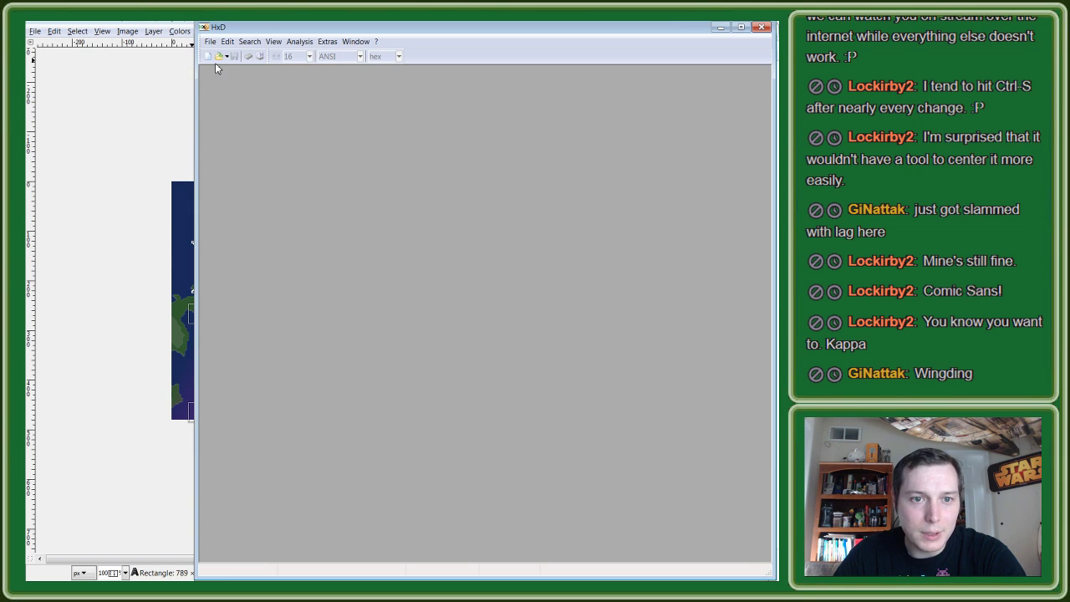
pyautogui.click(217, 56)
pyautogui.doubleClick(490, 199)
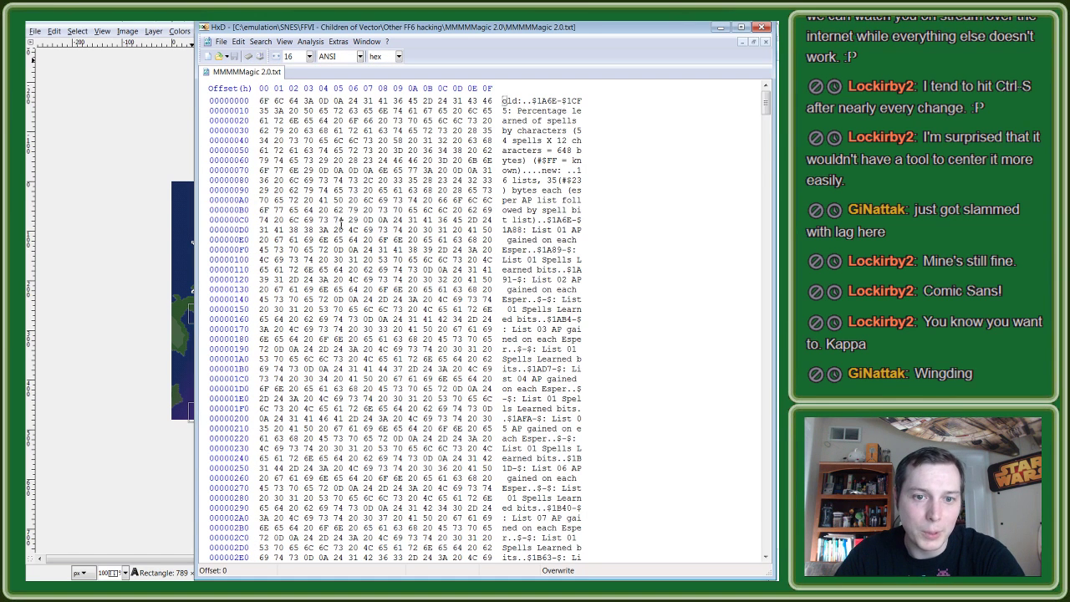
pyautogui.moveTo(261, 203); pyautogui.dragTo(509, 322)
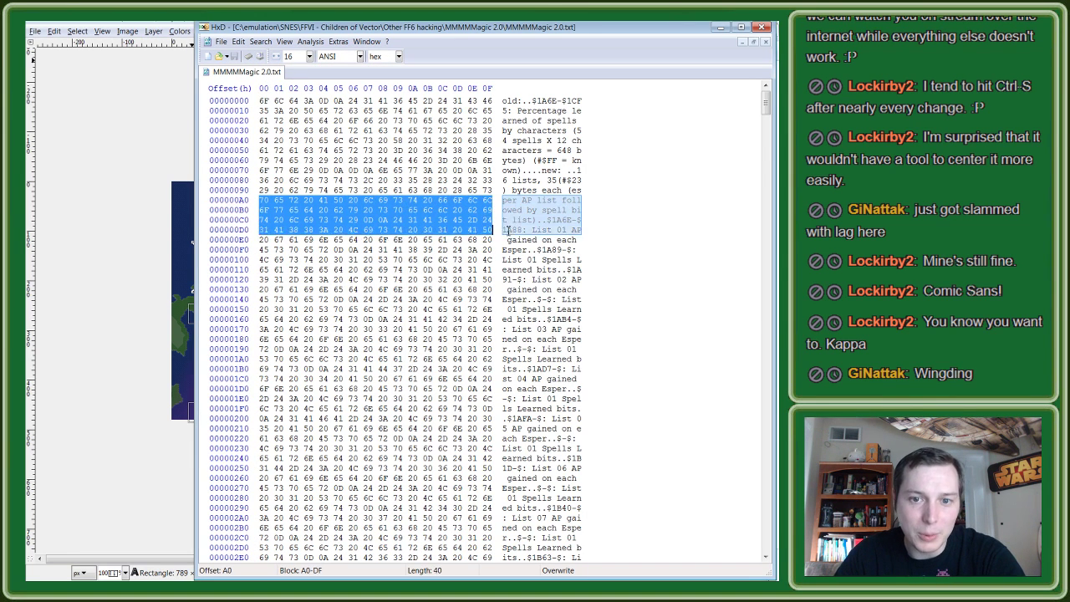
pyautogui.click(474, 417)
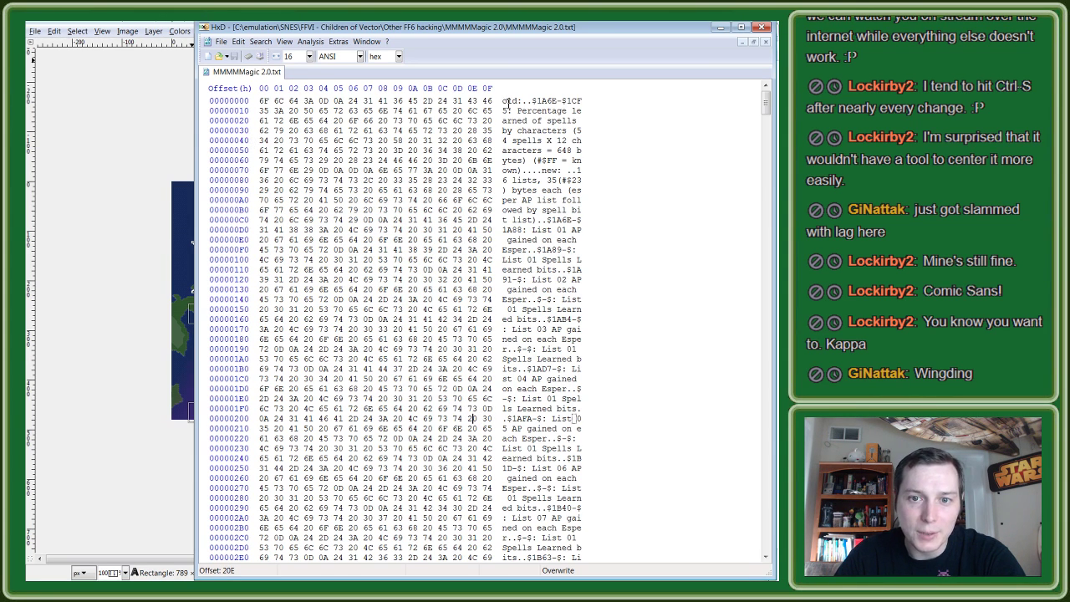
pyautogui.moveTo(503, 102); pyautogui.dragTo(651, 435)
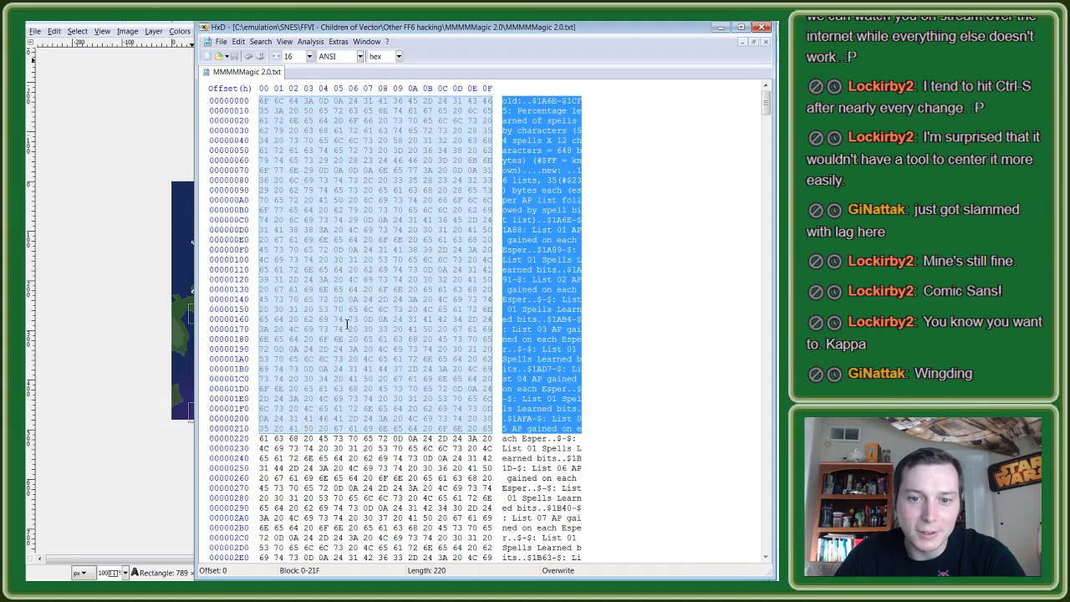
pyautogui.click(324, 298)
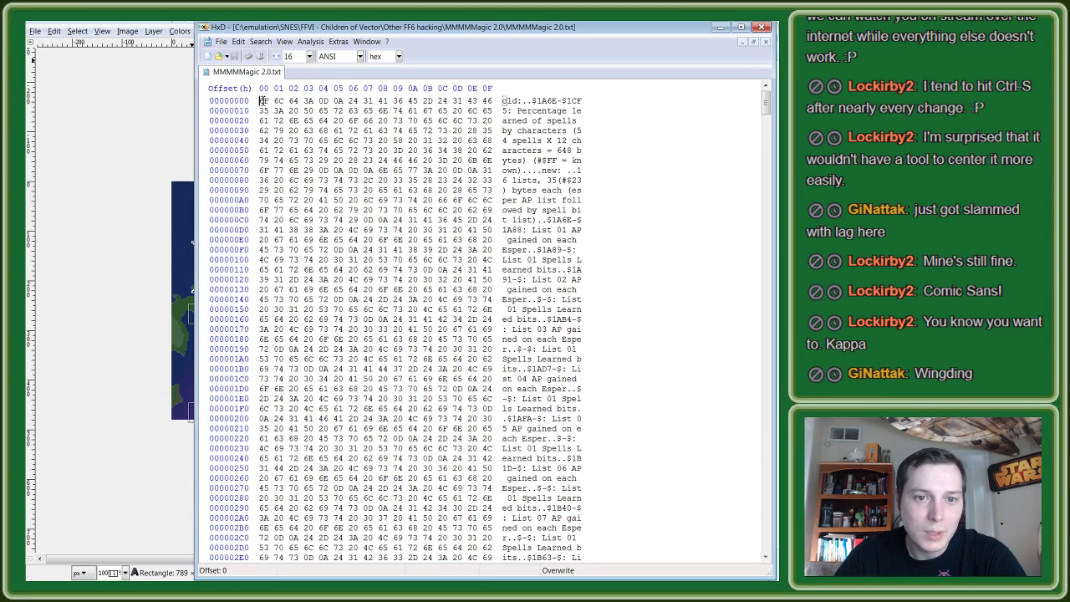
pyautogui.moveTo(262, 101)
pyautogui.mouseDown()
pyautogui.moveTo(499, 471)
pyautogui.moveTo(498, 508)
pyautogui.mouseUp()
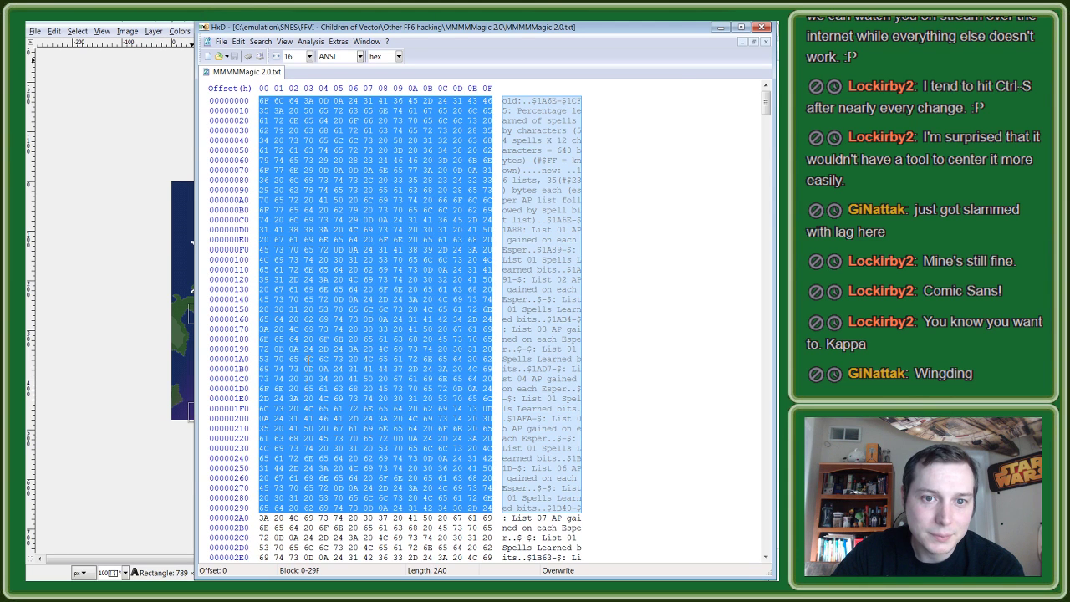
pyautogui.click(306, 279)
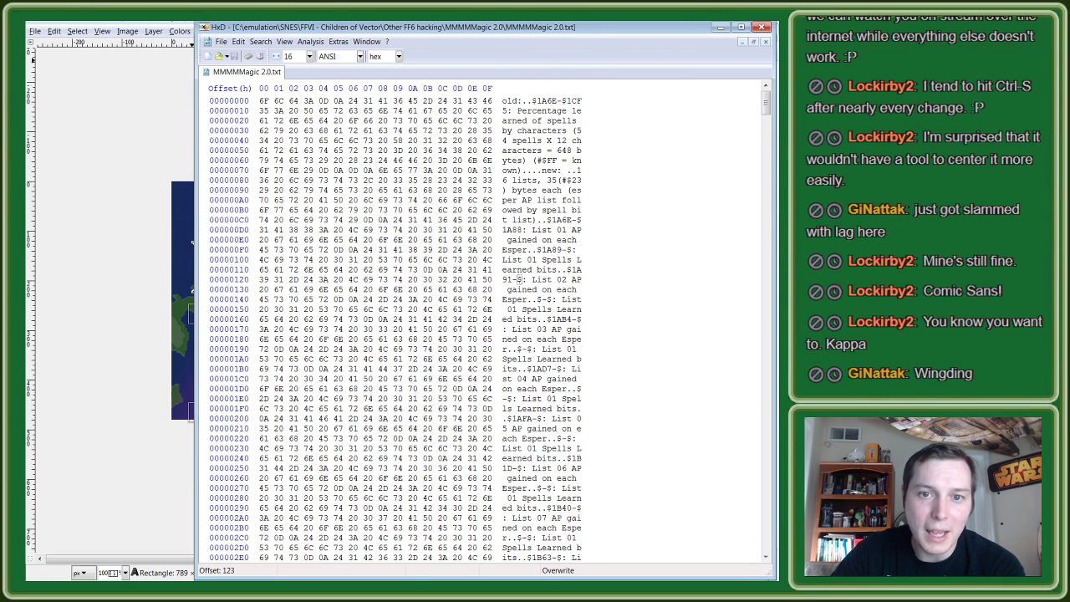
# Step: Close HxD and change the subtitle font to Courier
pyautogui.click(762, 28)
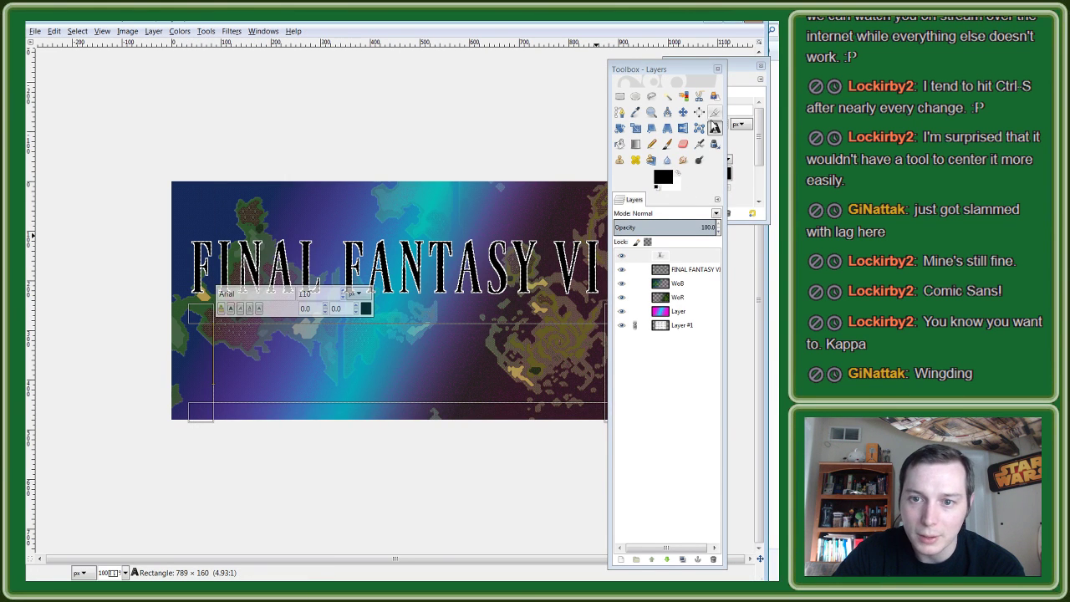
pyautogui.doubleClick(712, 131)
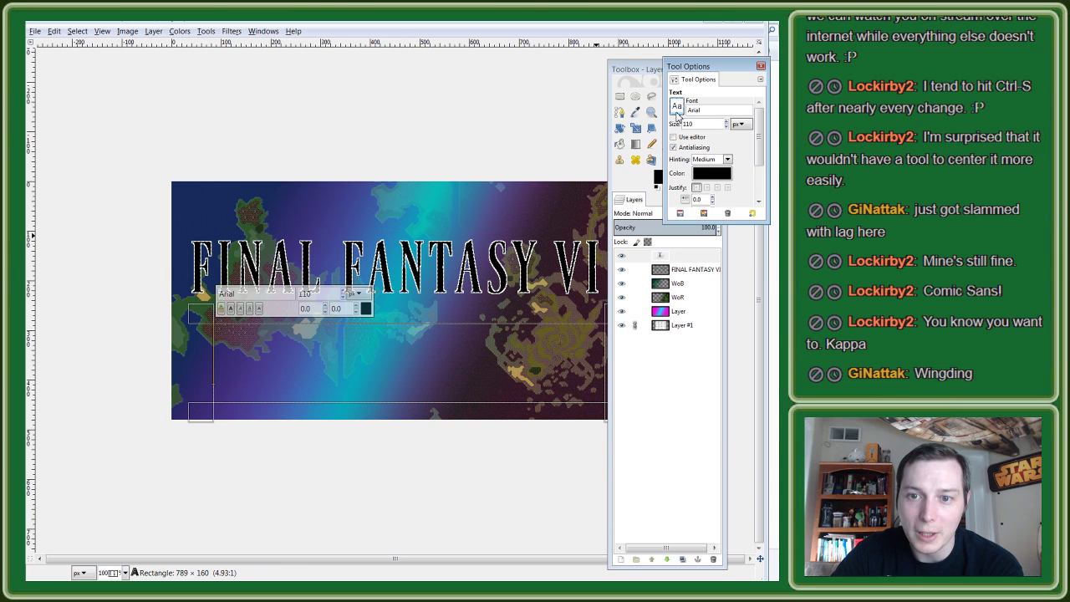
pyautogui.click(676, 112)
pyautogui.scroll(-2, 710, 175)
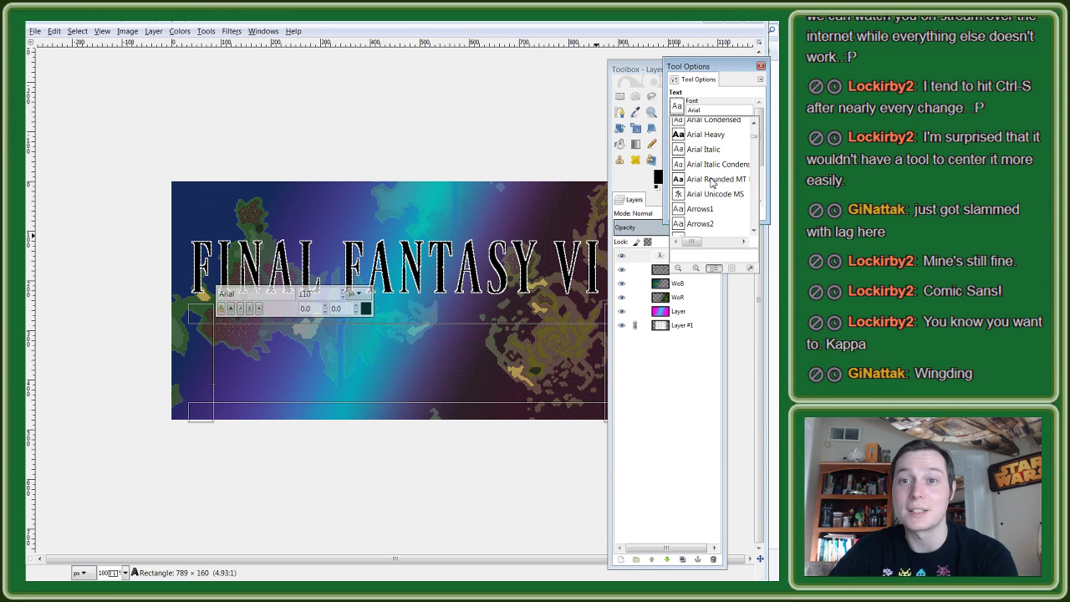
pyautogui.scroll(-2, 712, 184)
pyautogui.scroll(-2, 713, 185)
pyautogui.scroll(-2, 714, 188)
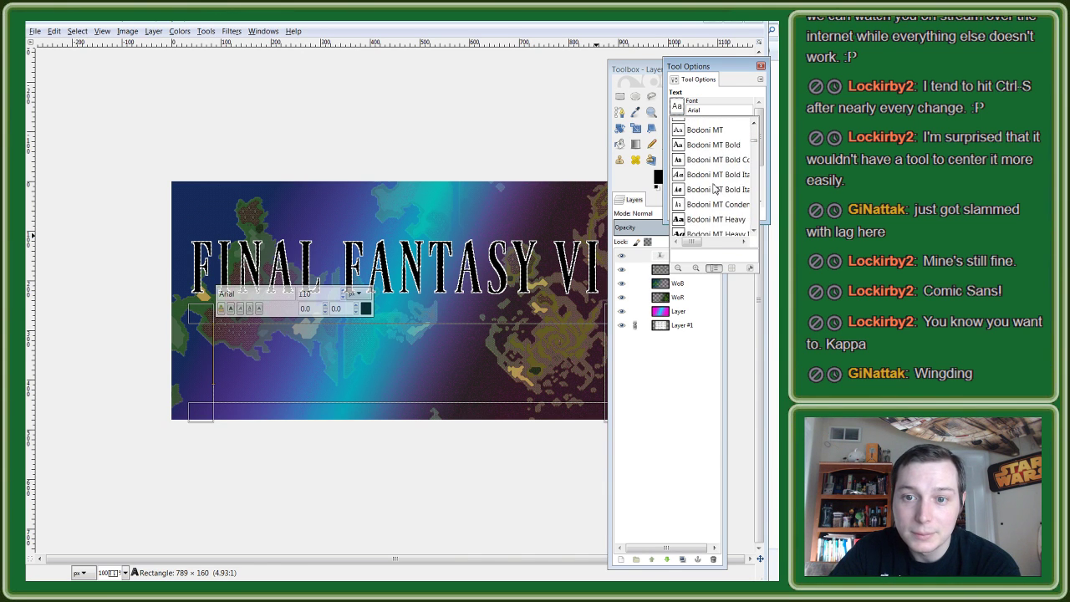
pyautogui.scroll(-2, 715, 188)
pyautogui.scroll(-2, 714, 189)
pyautogui.scroll(-2, 713, 191)
pyautogui.scroll(-2, 712, 192)
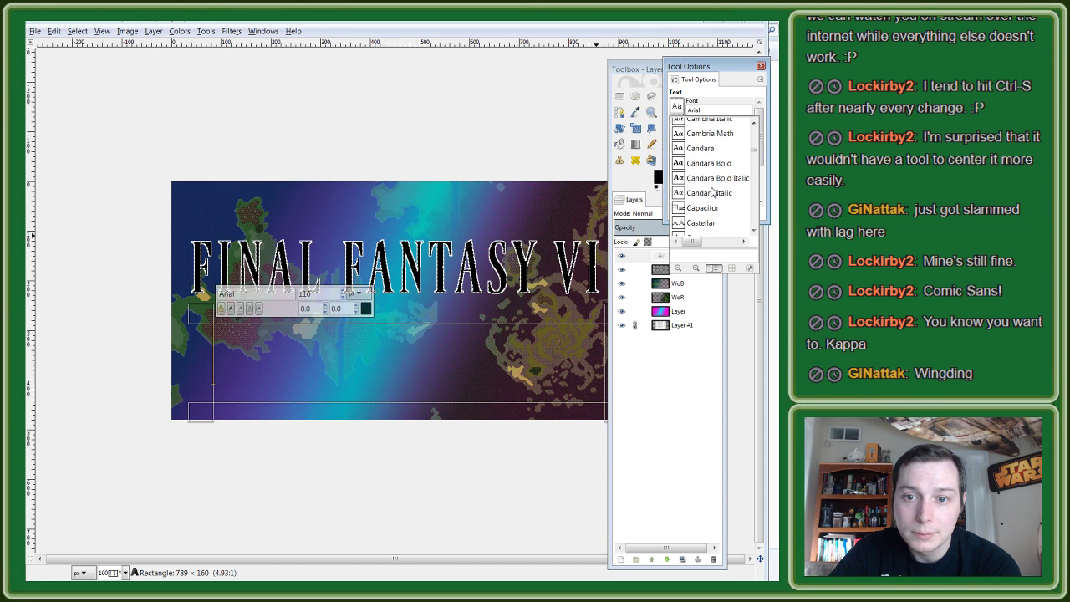
pyautogui.scroll(-2, 712, 193)
pyautogui.scroll(-2, 712, 192)
pyautogui.scroll(-2, 712, 192)
pyautogui.scroll(-2, 712, 193)
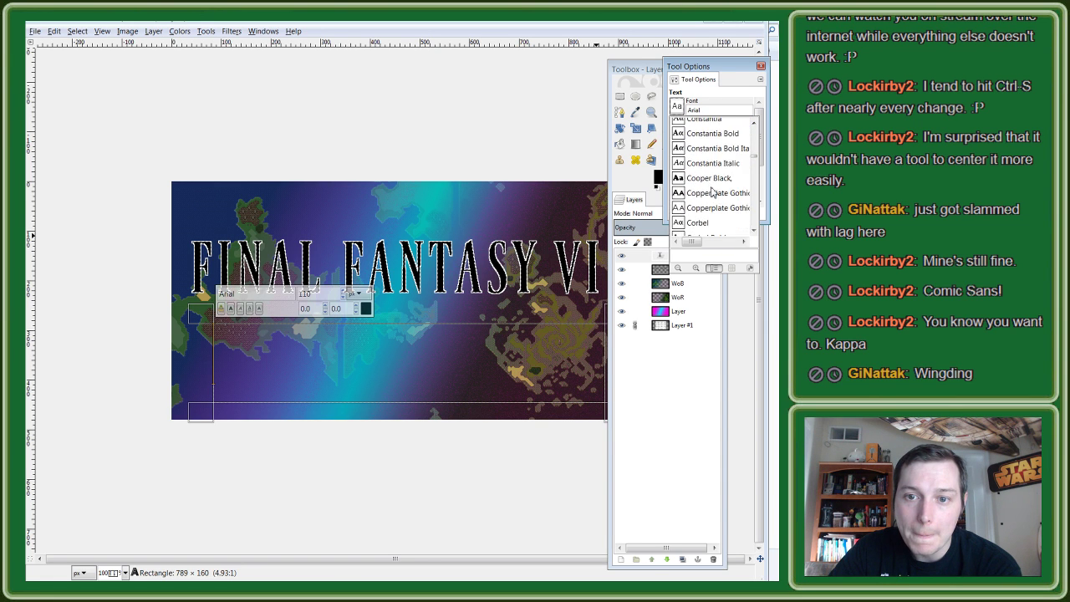
pyautogui.scroll(-2, 712, 192)
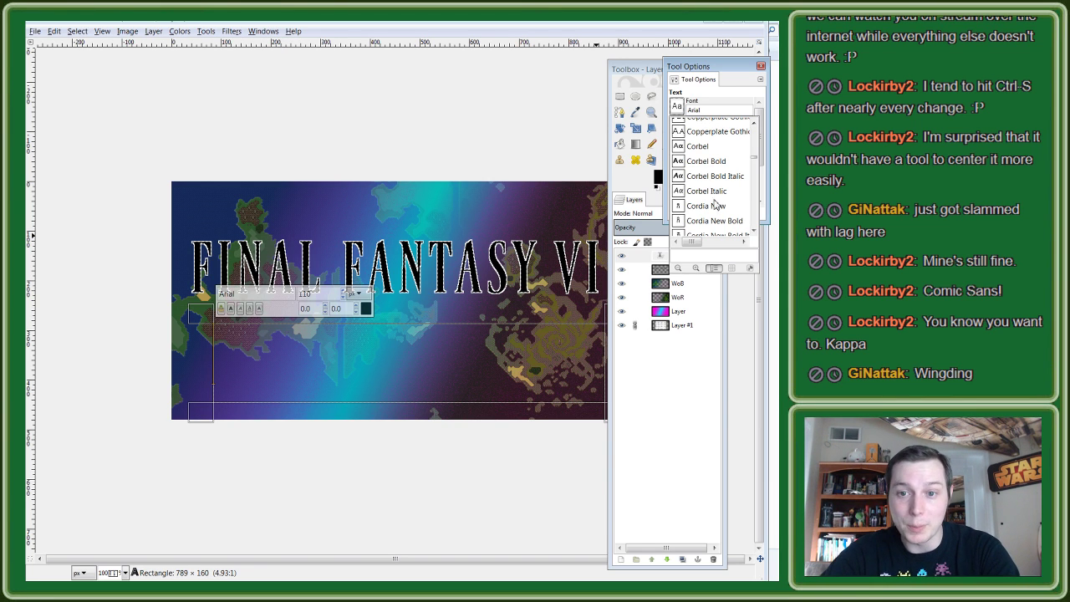
pyautogui.scroll(-2, 714, 203)
pyautogui.scroll(-2, 735, 186)
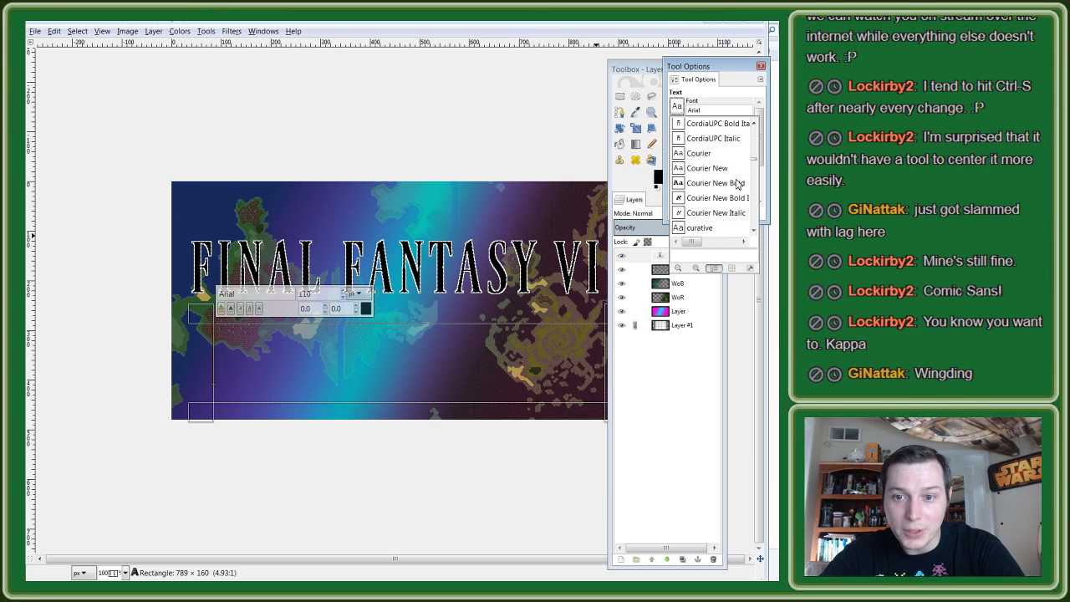
pyautogui.click(699, 158)
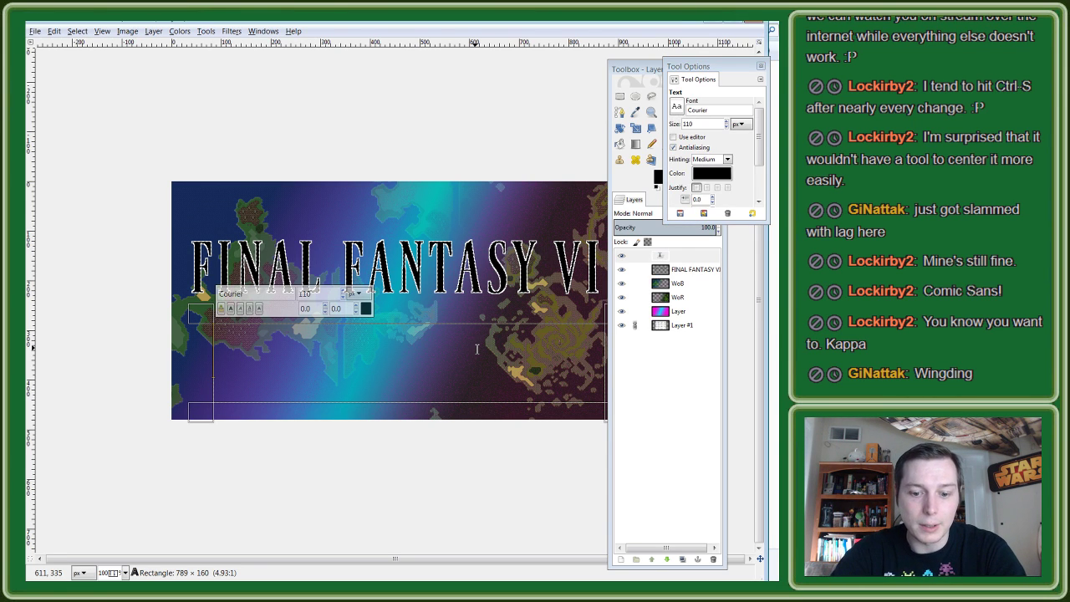
# Step: Type 'Hacking' as a Courier trial, then erase it
pyautogui.write('Ha')
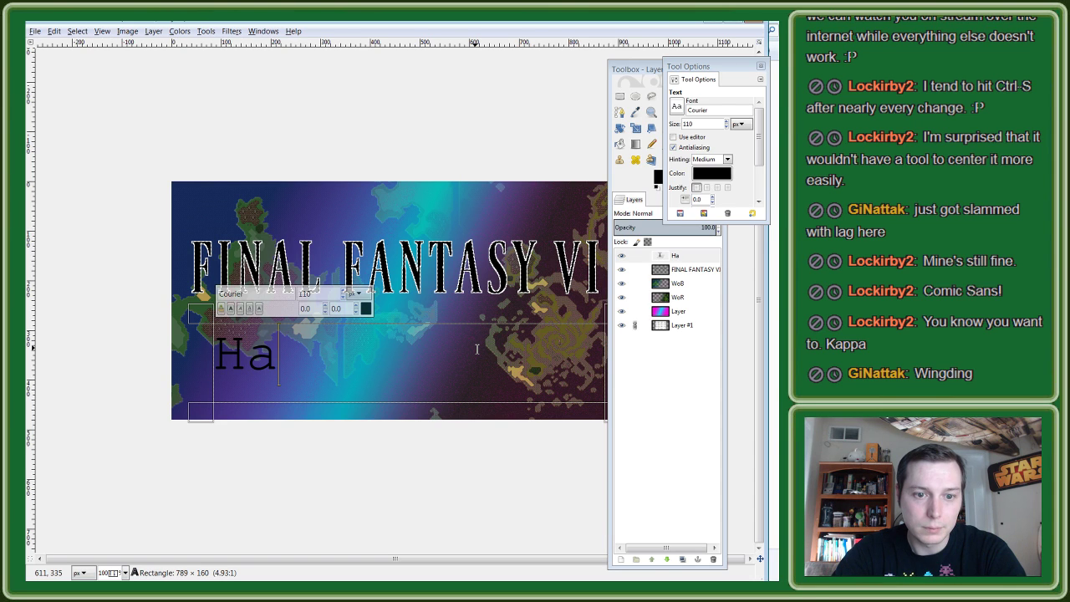
pyautogui.write('cking')
pyautogui.press('BackSpace')
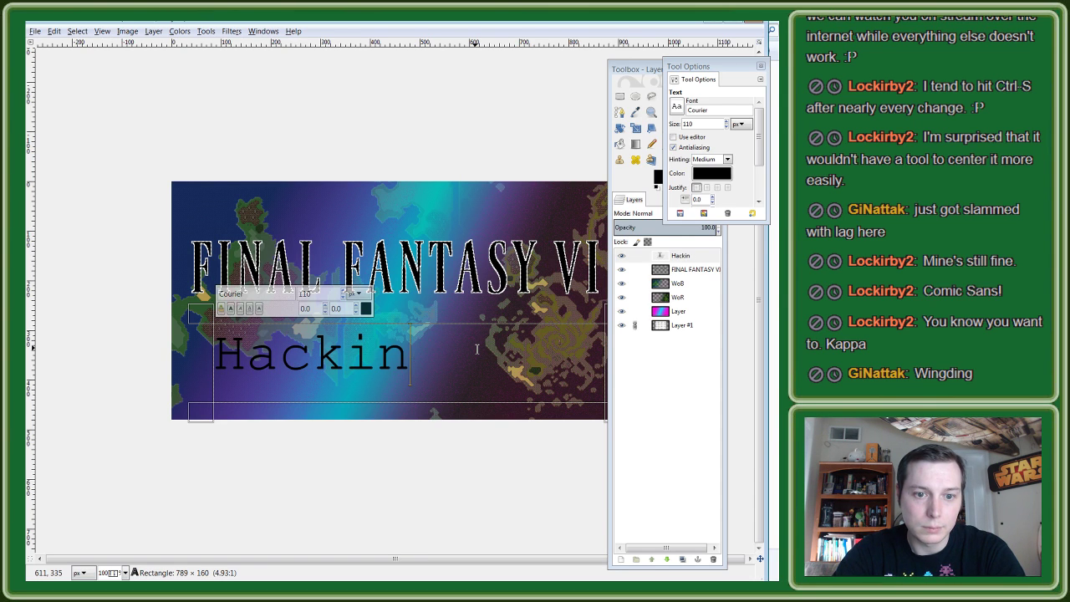
pyautogui.press('BackSpace')
pyautogui.press('BackSpace')
pyautogui.press('BackSpace')
pyautogui.press('BackSpace')
pyautogui.press('BackSpace')
pyautogui.press('BackSpace')
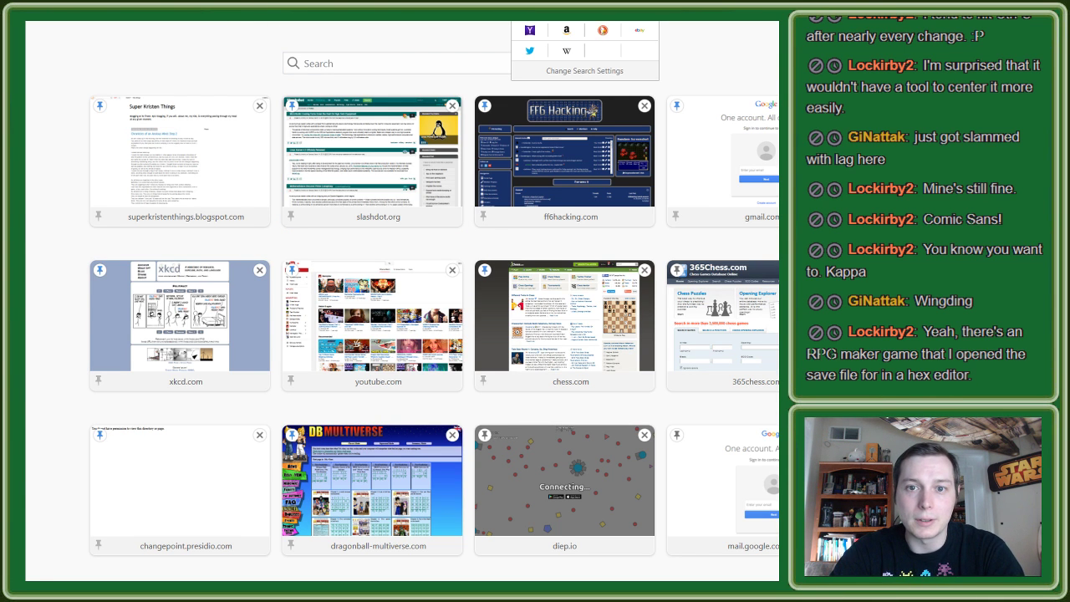
# Step: Dismiss Firefox's search dropdown and switch back to the GIMP banner
pyautogui.press('Escape')
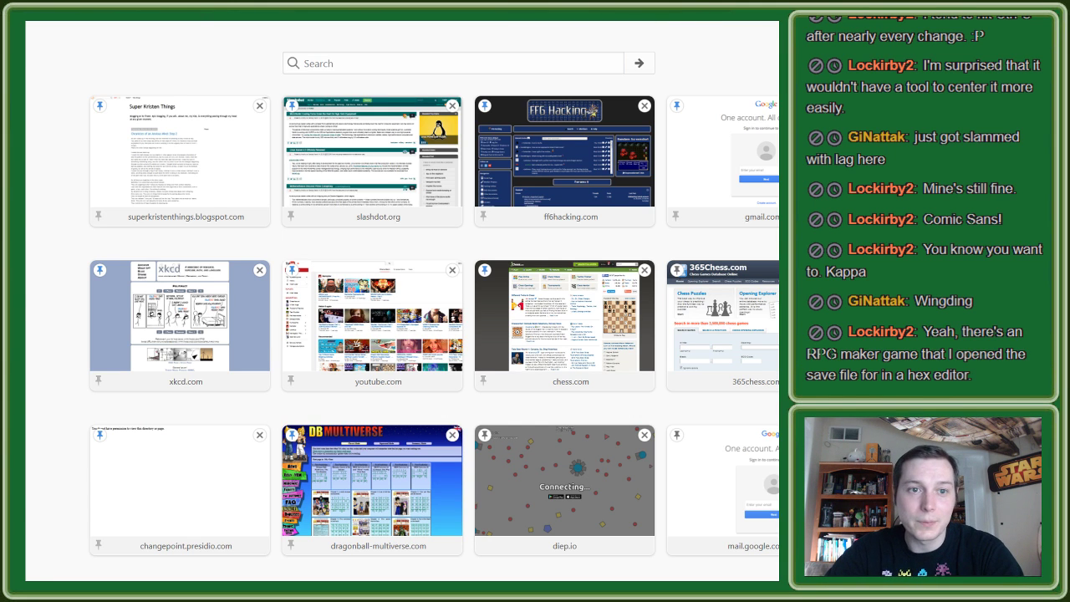
pyautogui.hotkey('alt', 'Tab')
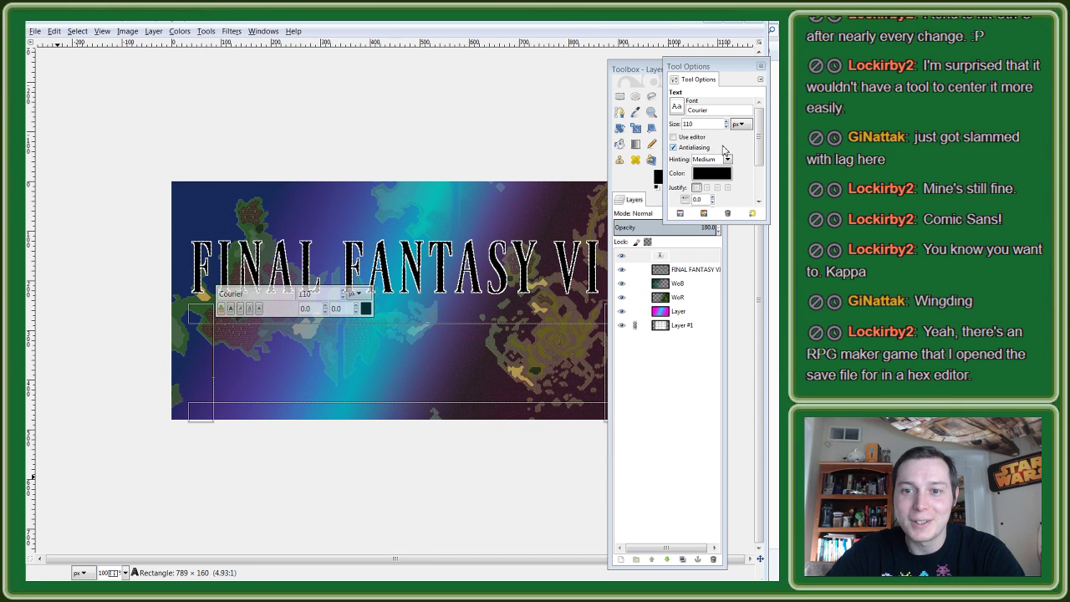
# Step: Choose Terminal from the Tool Options font list for the empty subtitle box
pyautogui.click(693, 124)
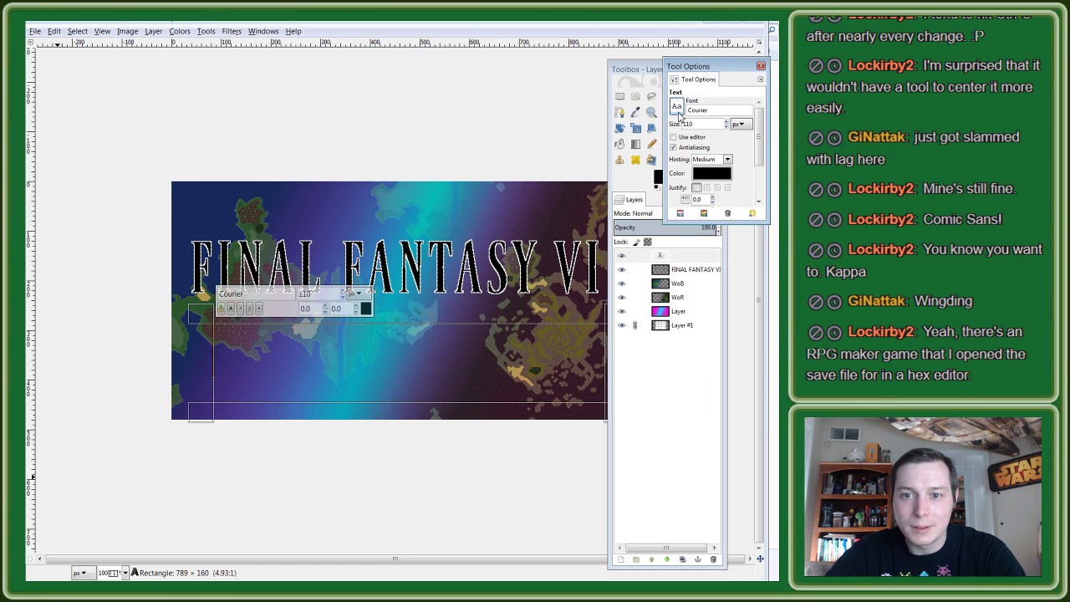
pyautogui.click(677, 107)
pyautogui.moveTo(753, 165); pyautogui.dragTo(758, 216)
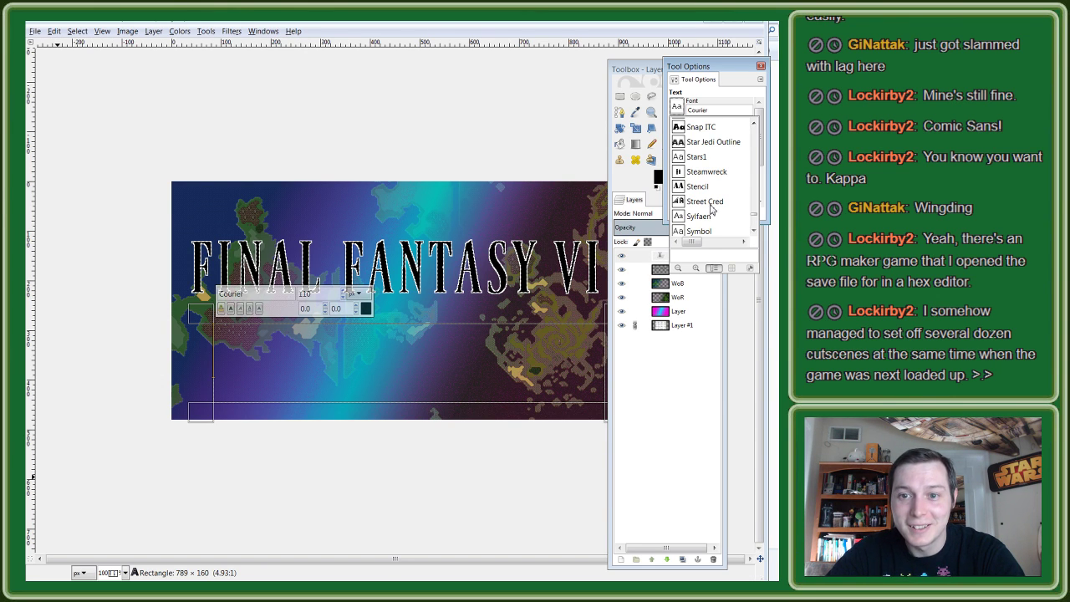
pyautogui.scroll(-1, 711, 208)
pyautogui.scroll(1, 708, 201)
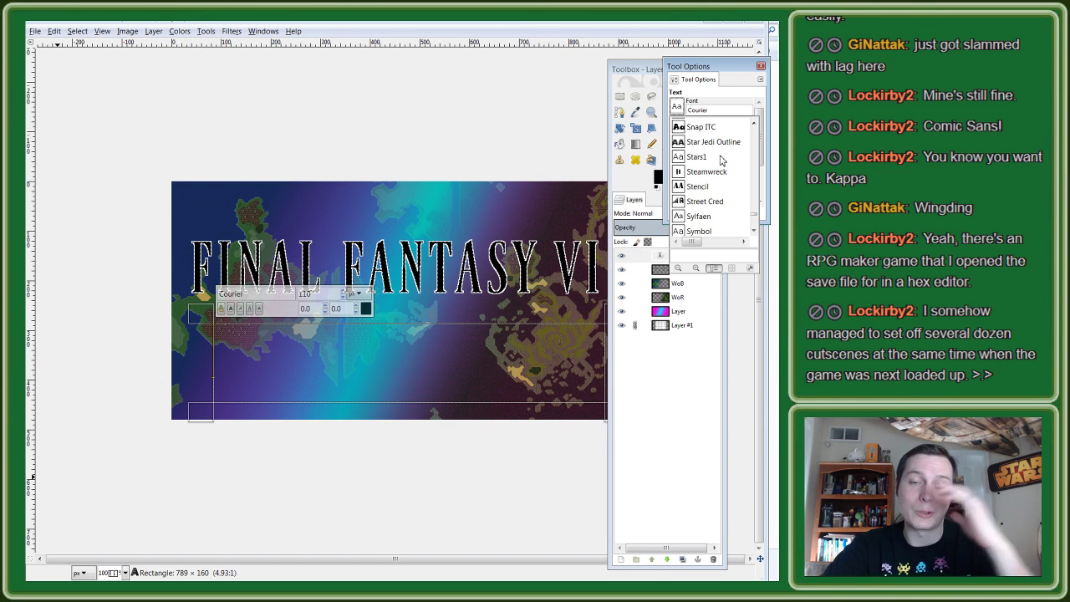
pyautogui.scroll(1, 709, 157)
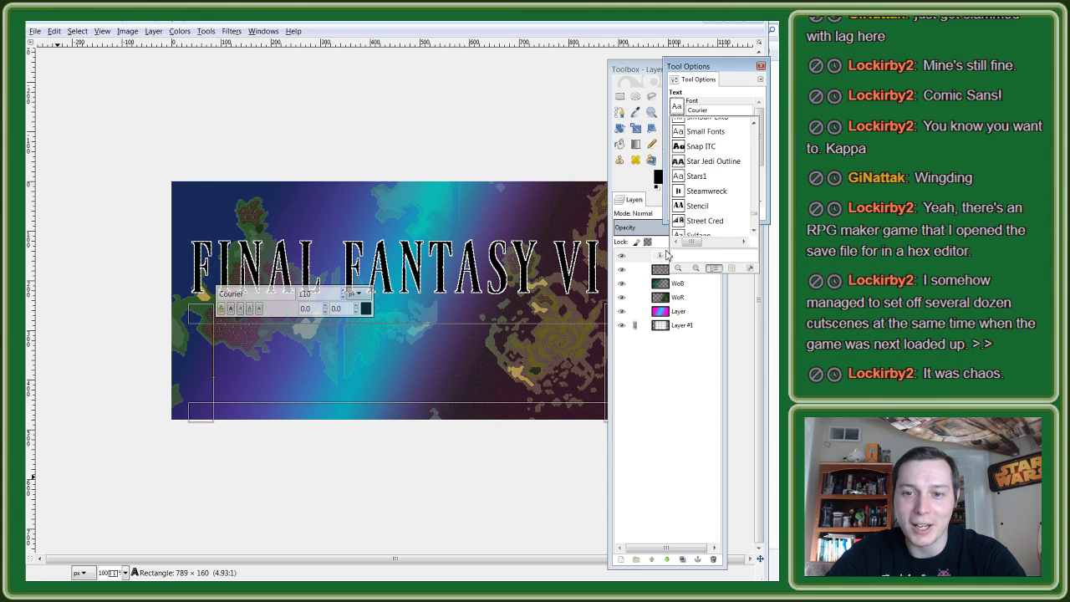
pyautogui.scroll(-1, 717, 223)
pyautogui.scroll(-5, 717, 221)
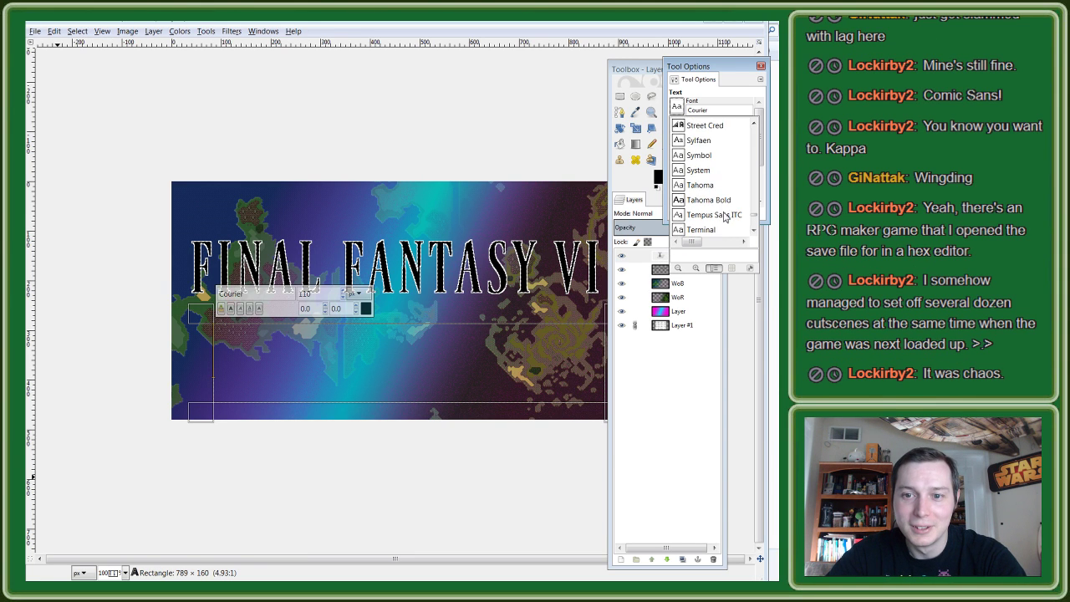
pyautogui.scroll(-2, 724, 217)
pyautogui.scroll(-2, 725, 217)
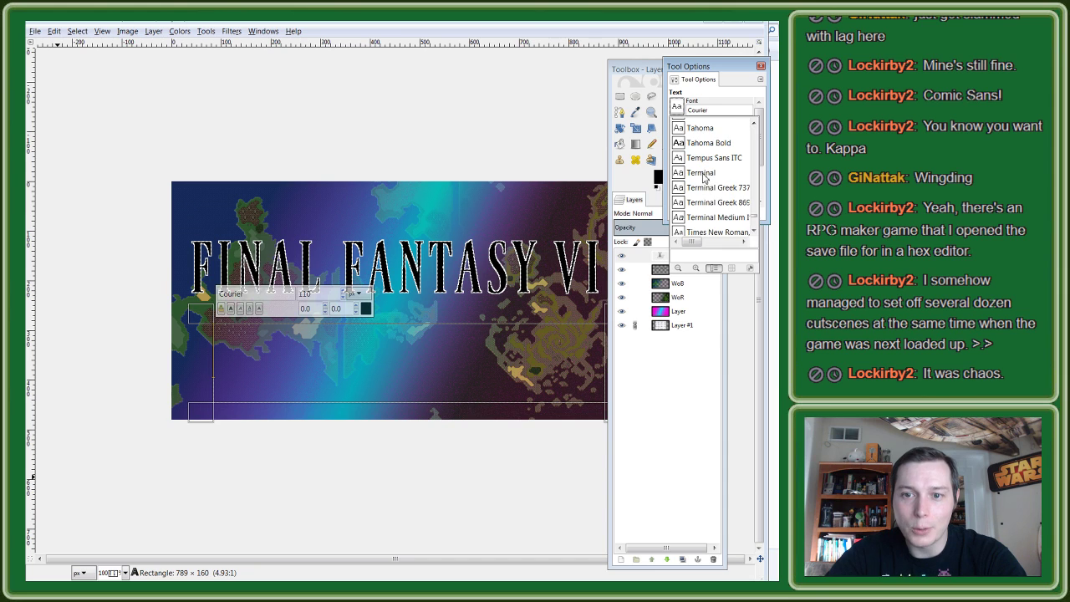
pyautogui.click(702, 173)
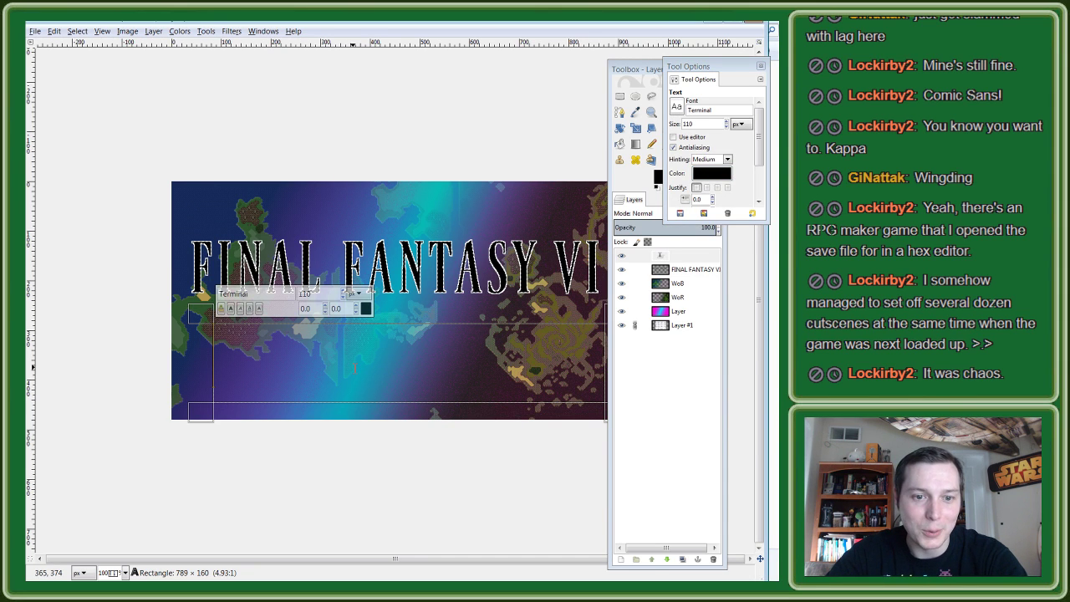
# Step: Type the lowercase subtitle 'hacking' and set it in Times New Roman
pyautogui.write('hac')
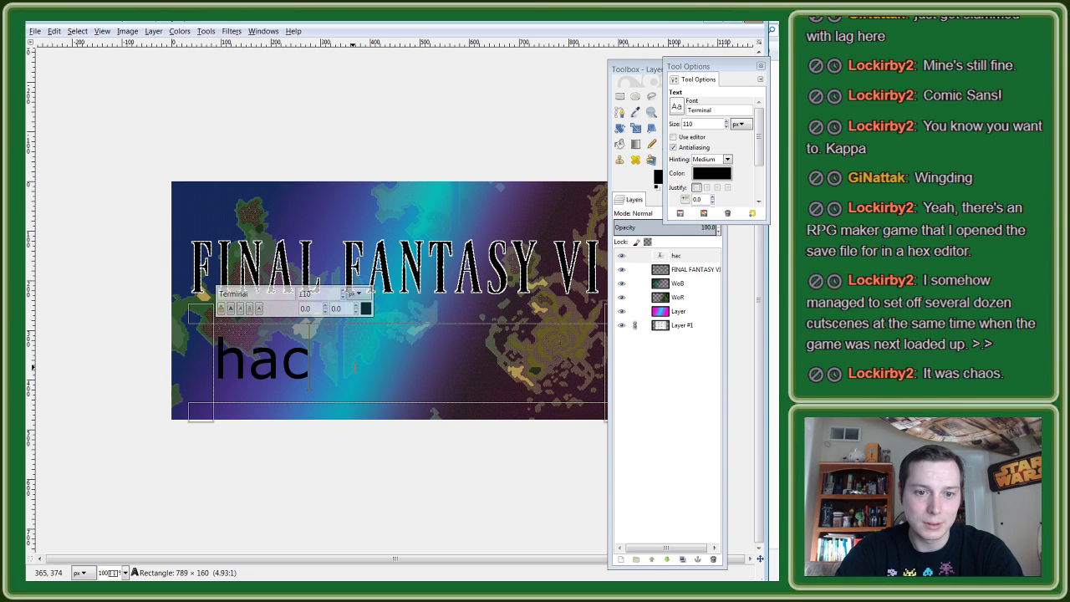
pyautogui.write('king')
pyautogui.press('BackSpace')
pyautogui.press('BackSpace')
pyautogui.press('BackSpace')
pyautogui.press('BackSpace')
pyautogui.press('BackSpace')
pyautogui.press('BackSpace')
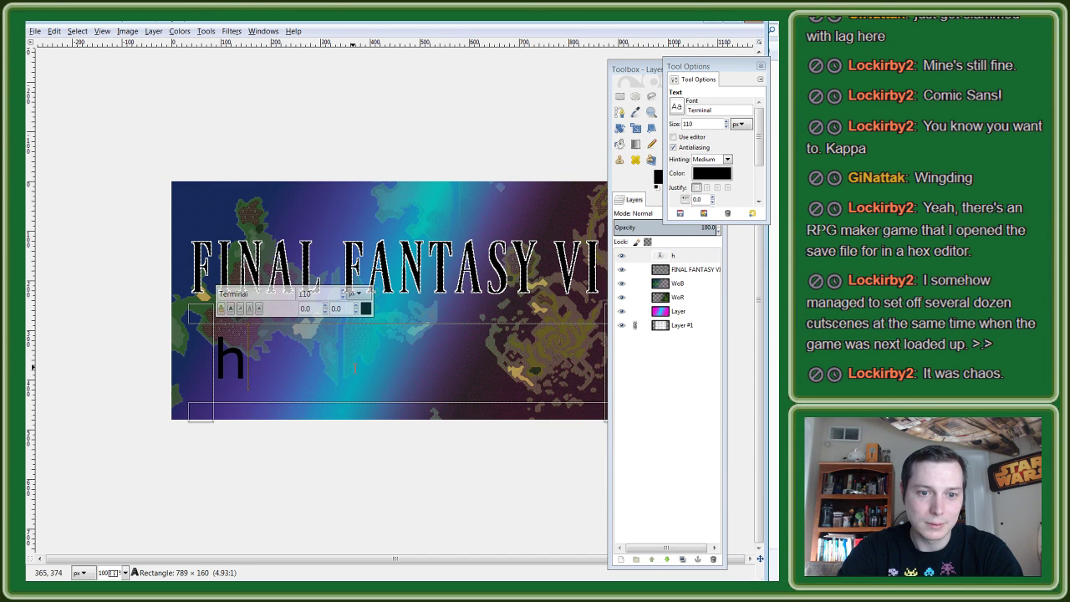
pyautogui.press('BackSpace')
pyautogui.write('HACKING')
pyautogui.press('BackSpace')
pyautogui.press('BackSpace')
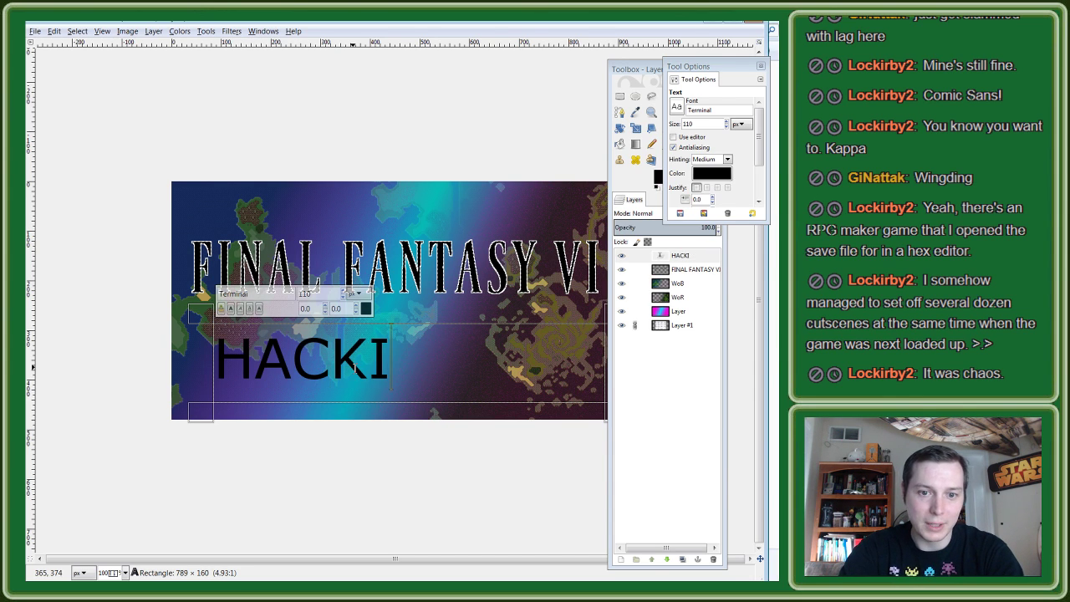
pyautogui.press('BackSpace')
pyautogui.press('BackSpace')
pyautogui.press('BackSpace')
pyautogui.press('BackSpace')
pyautogui.press('BackSpace')
pyautogui.write('hacking')
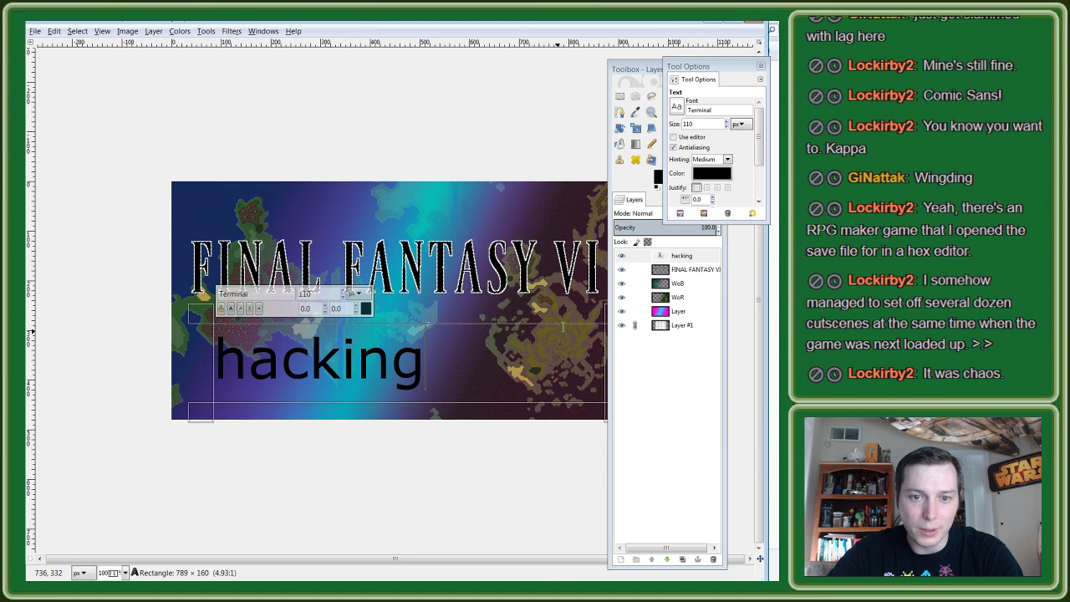
pyautogui.click(677, 109)
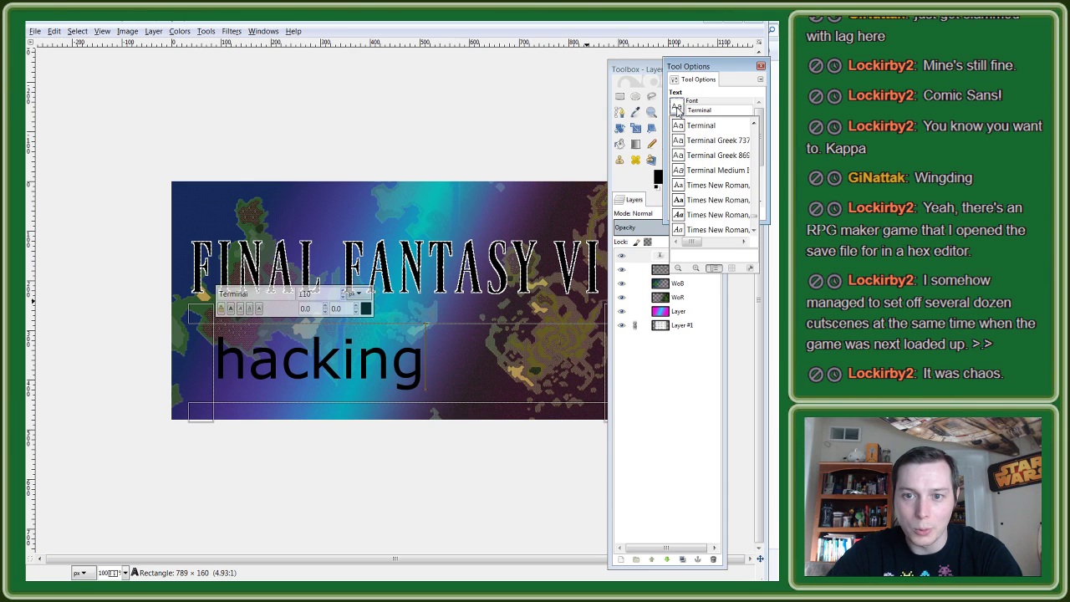
pyautogui.click(680, 187)
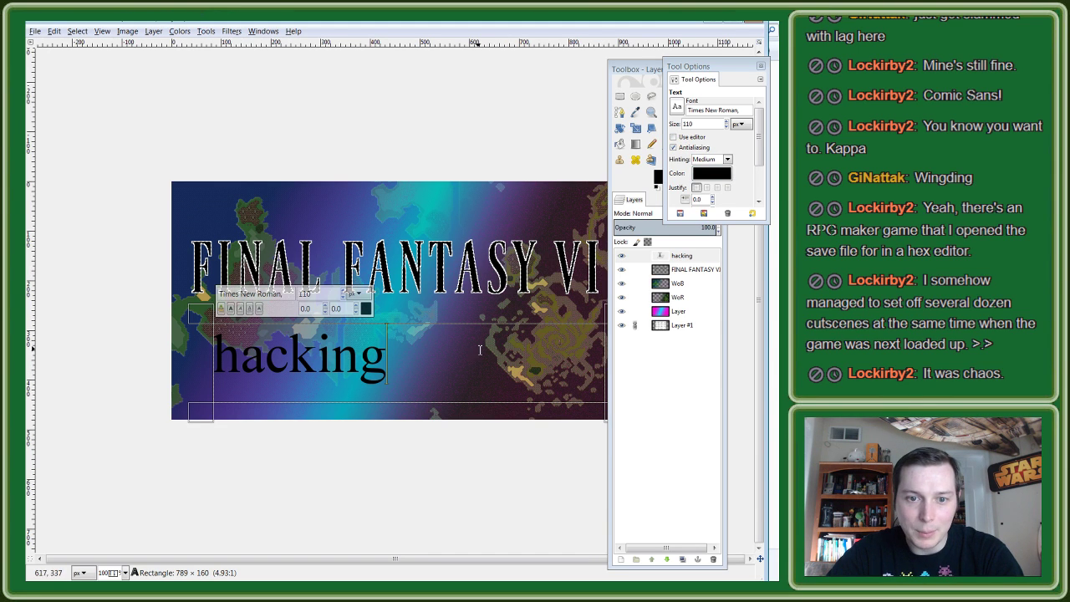
# Step: Centre-justify the 'hacking' text and nudge its box up beneath the title
pyautogui.moveTo(390, 355); pyautogui.dragTo(203, 357)
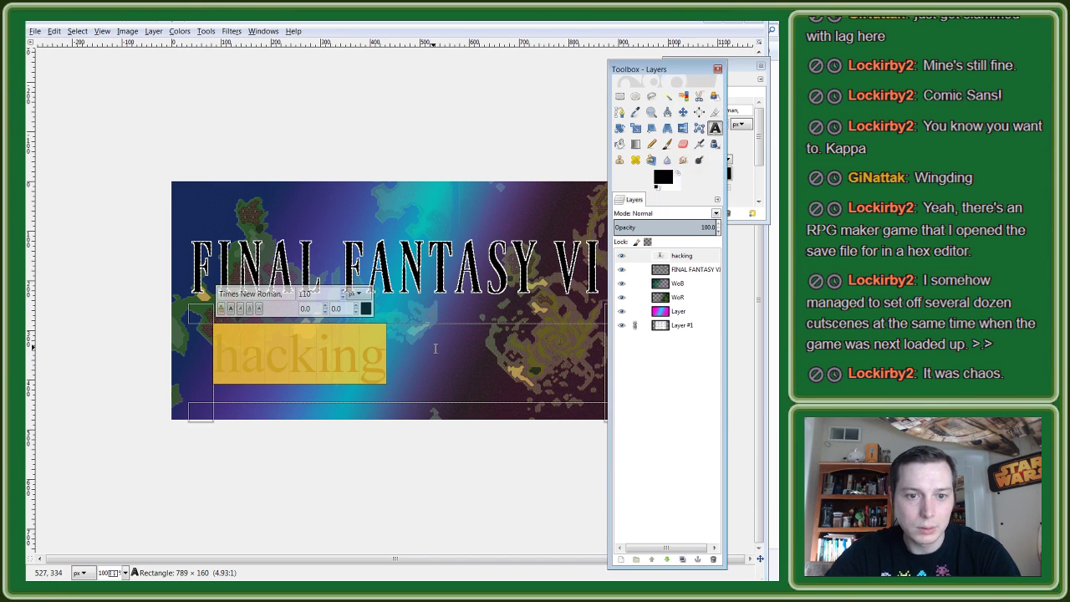
pyautogui.click(750, 149)
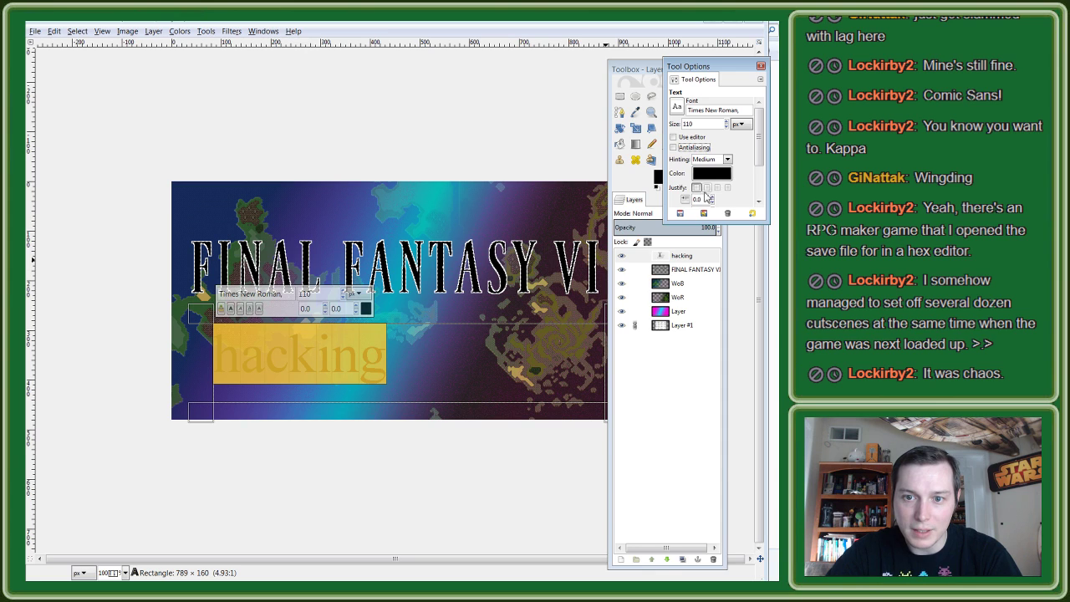
pyautogui.click(707, 188)
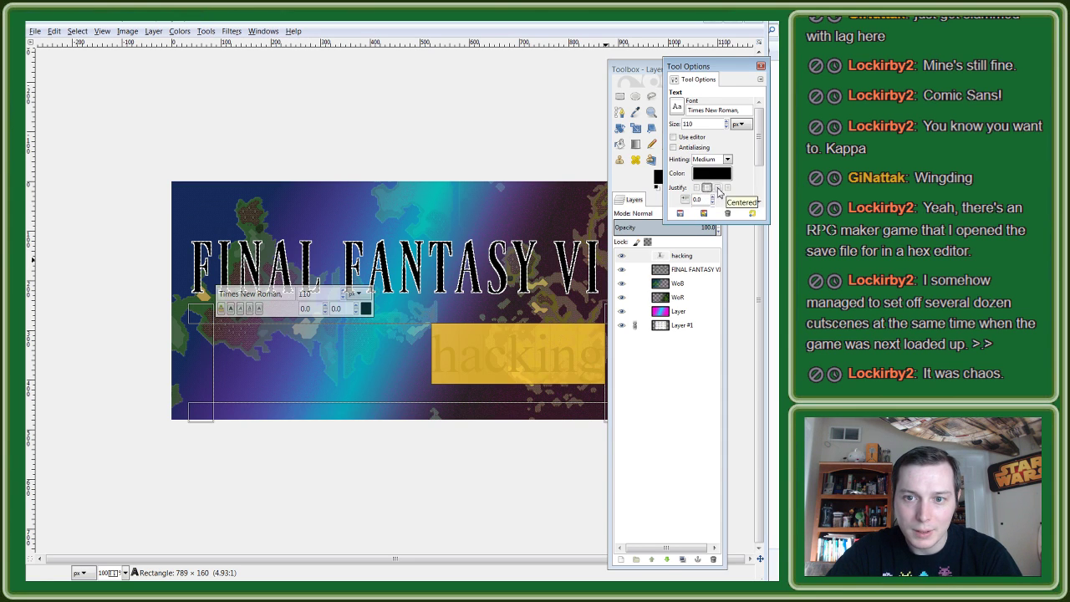
pyautogui.click(717, 188)
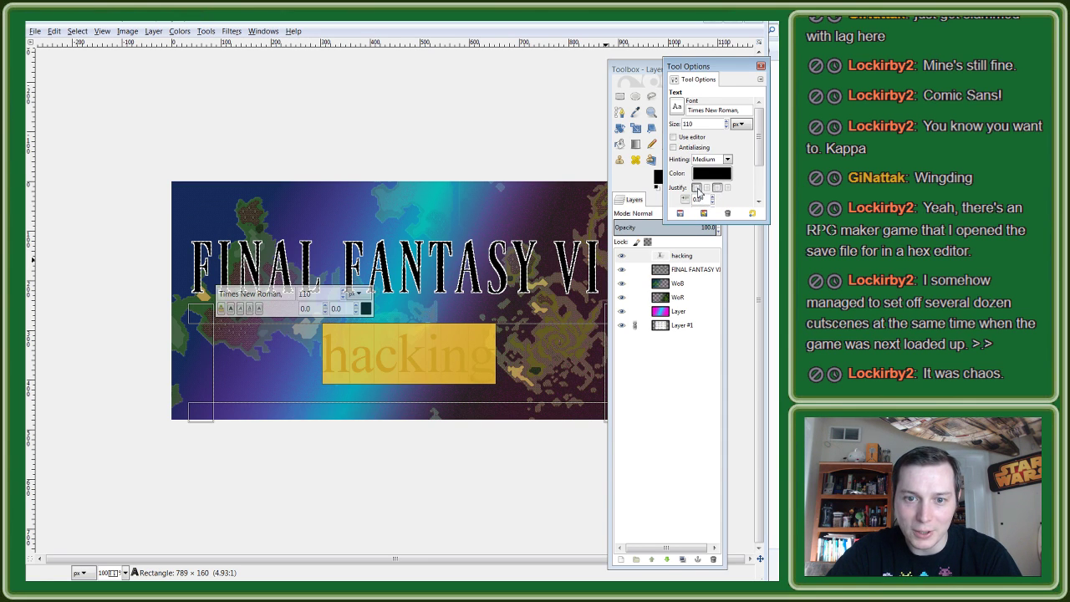
pyautogui.click(697, 188)
pyautogui.click(717, 188)
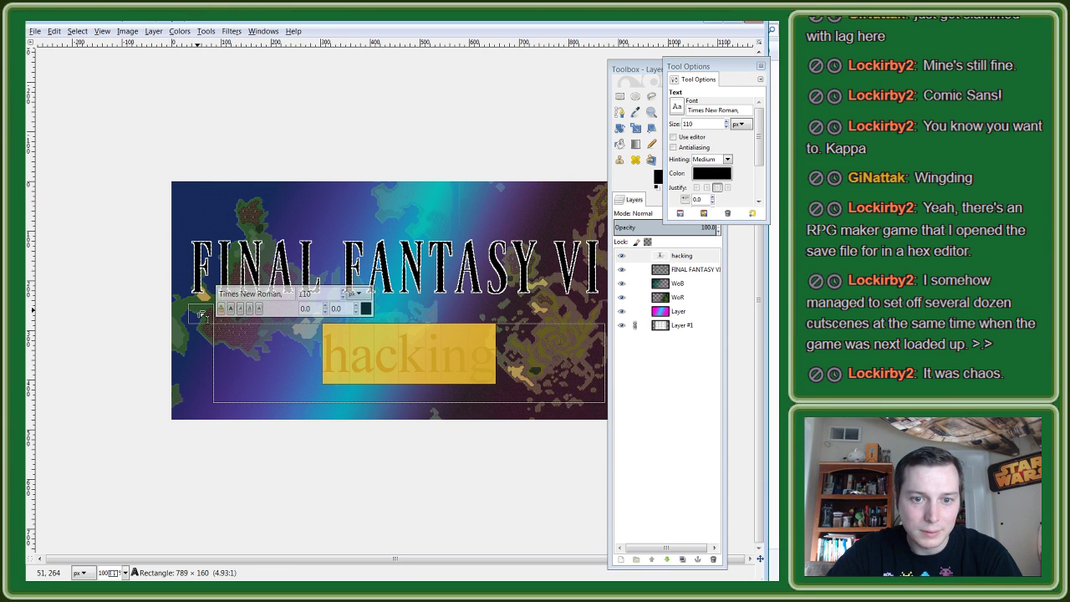
pyautogui.moveTo(201, 326); pyautogui.dragTo(214, 313)
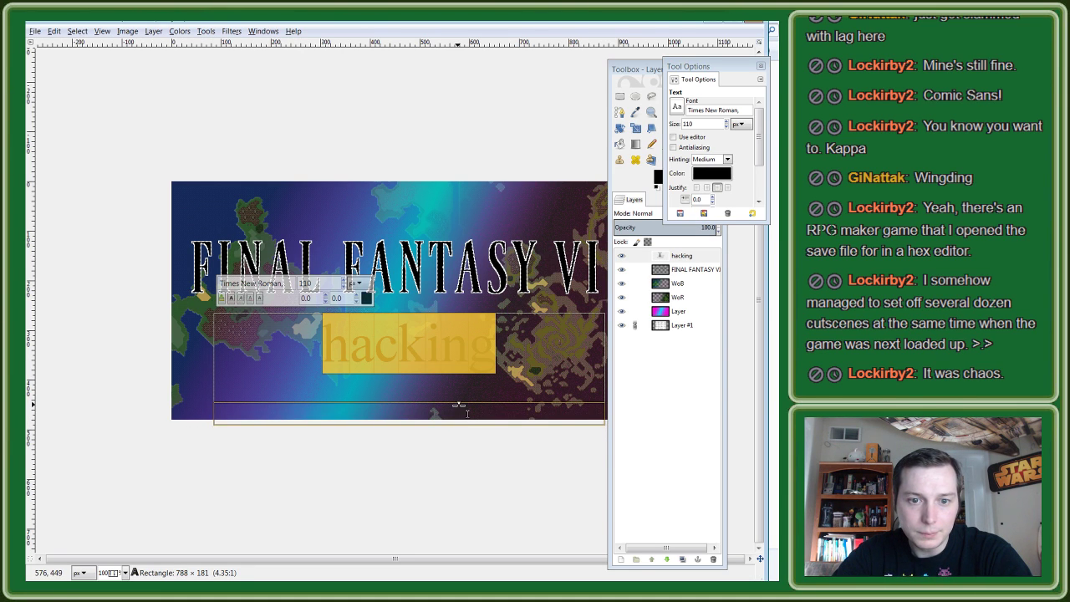
# Step: Reselect the word 'hacking' and make it bold
pyautogui.click(469, 456)
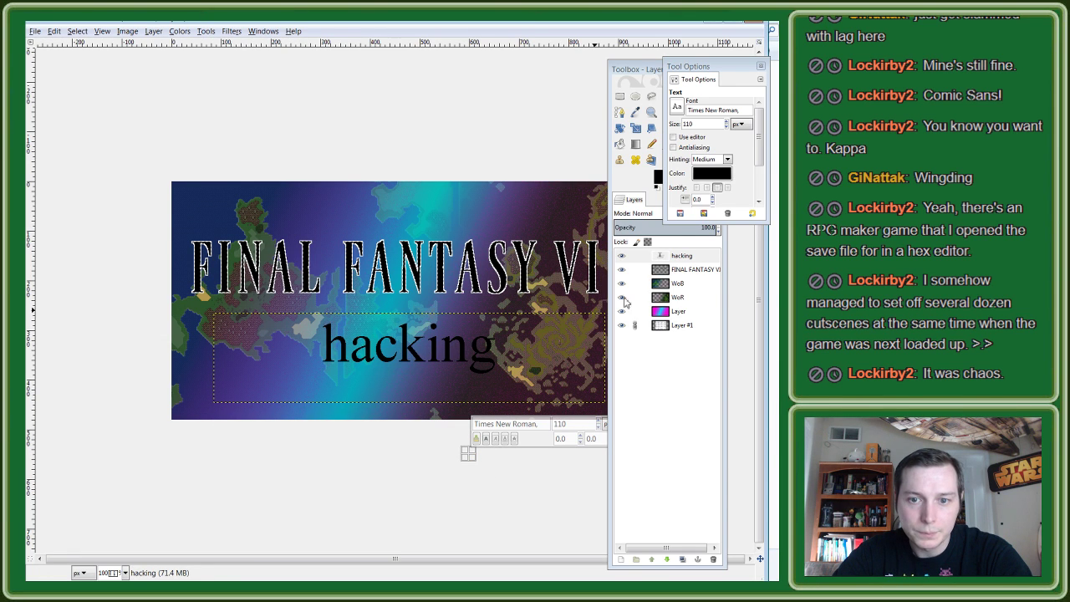
pyautogui.click(500, 349)
pyautogui.moveTo(500, 349); pyautogui.dragTo(321, 350)
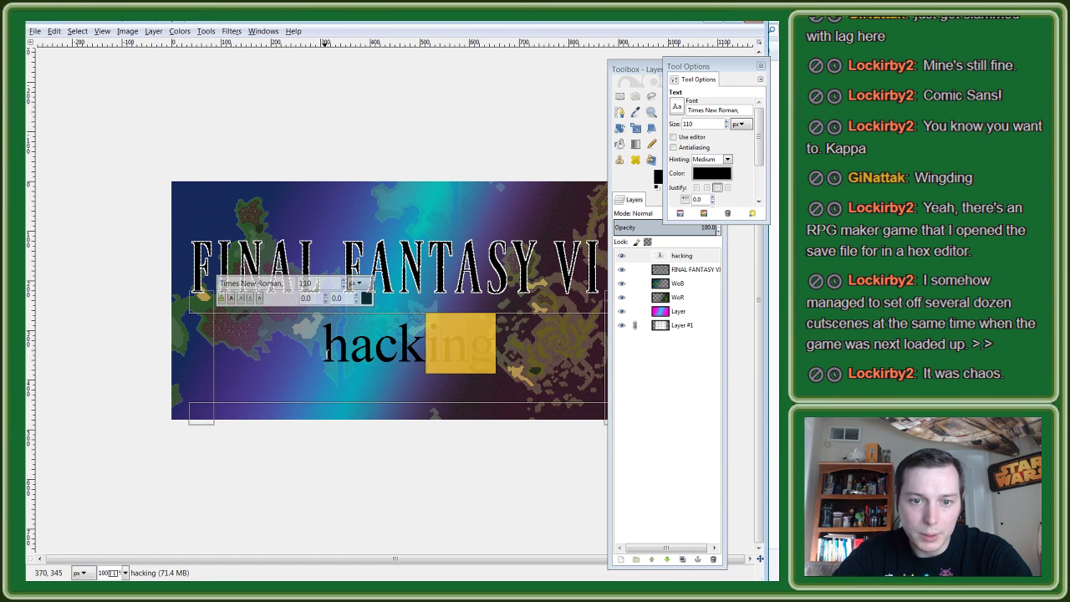
pyautogui.click(231, 299)
pyautogui.click(293, 381)
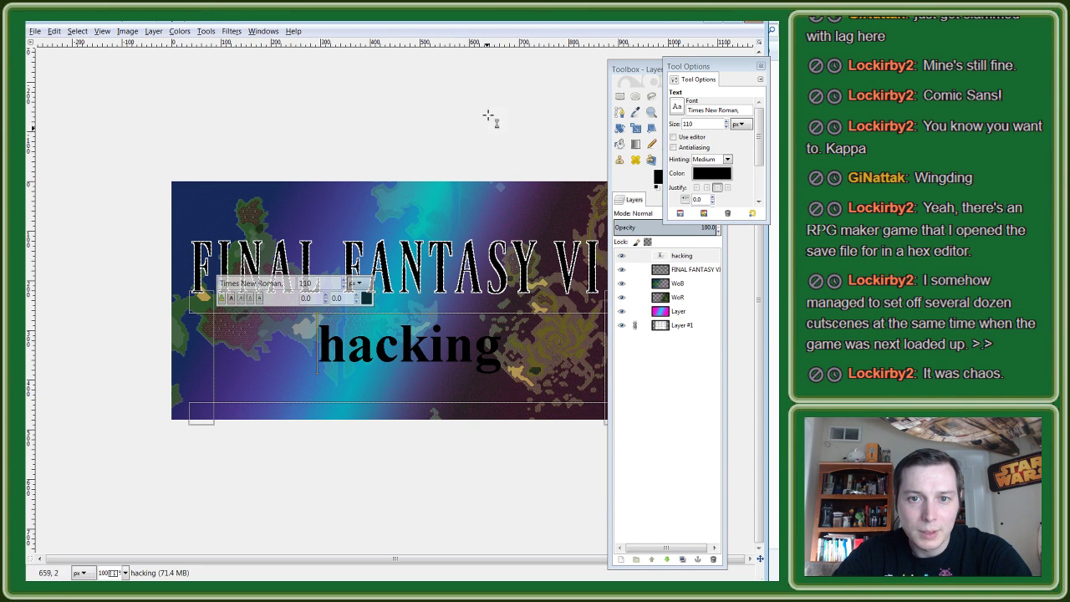
# Step: Move the Layers/Toolbox dock aside, close Tool Options, and zoom to see the whole banner
pyautogui.moveTo(535, 23); pyautogui.dragTo(527, 23)
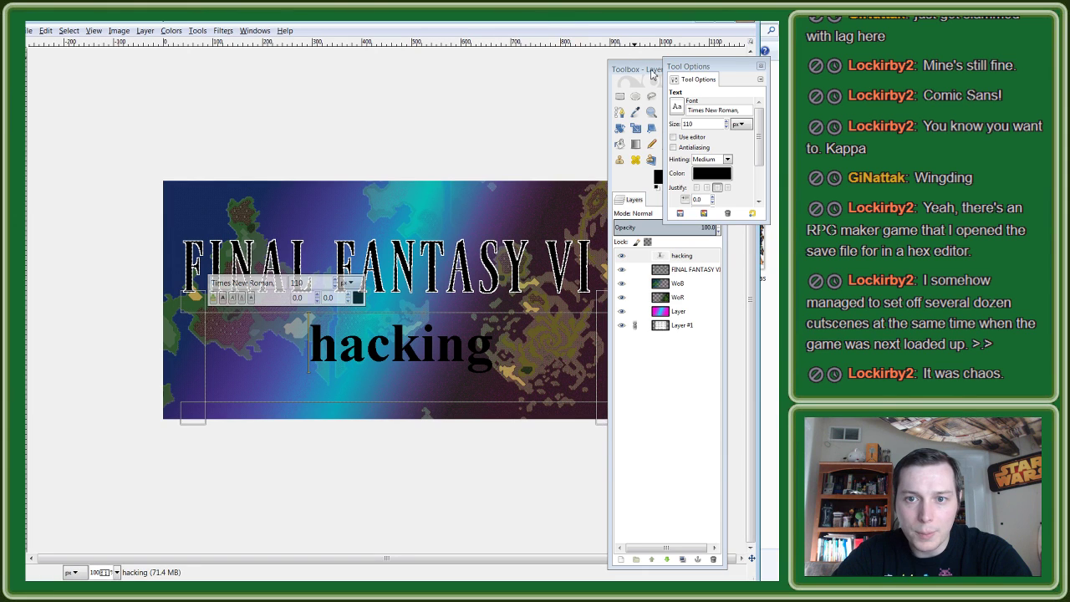
pyautogui.moveTo(652, 75); pyautogui.dragTo(828, 117)
pyautogui.click(759, 67)
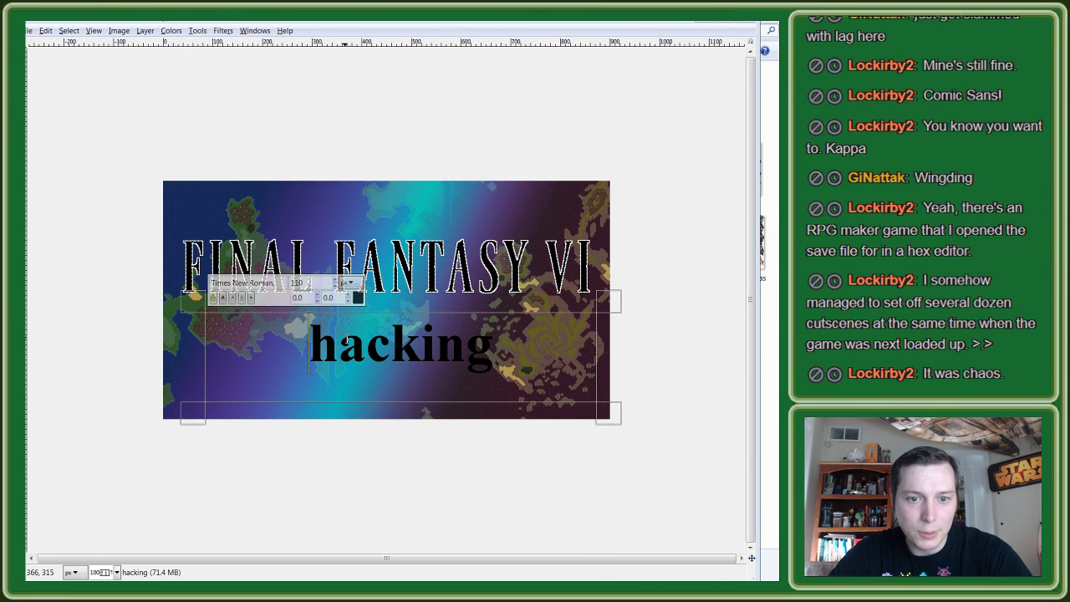
pyautogui.press('2')
pyautogui.press('-')
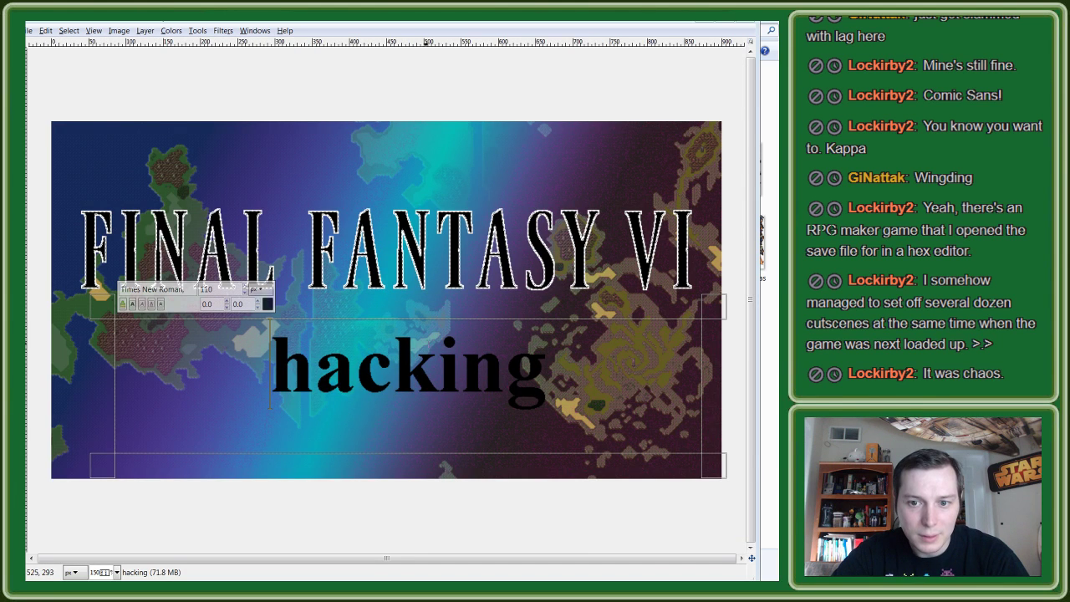
# Step: Widen the 'hacking' text box to the banner's full width and down to its bottom
pyautogui.press('r')
pyautogui.moveTo(704, 452); pyautogui.dragTo(47, 304)
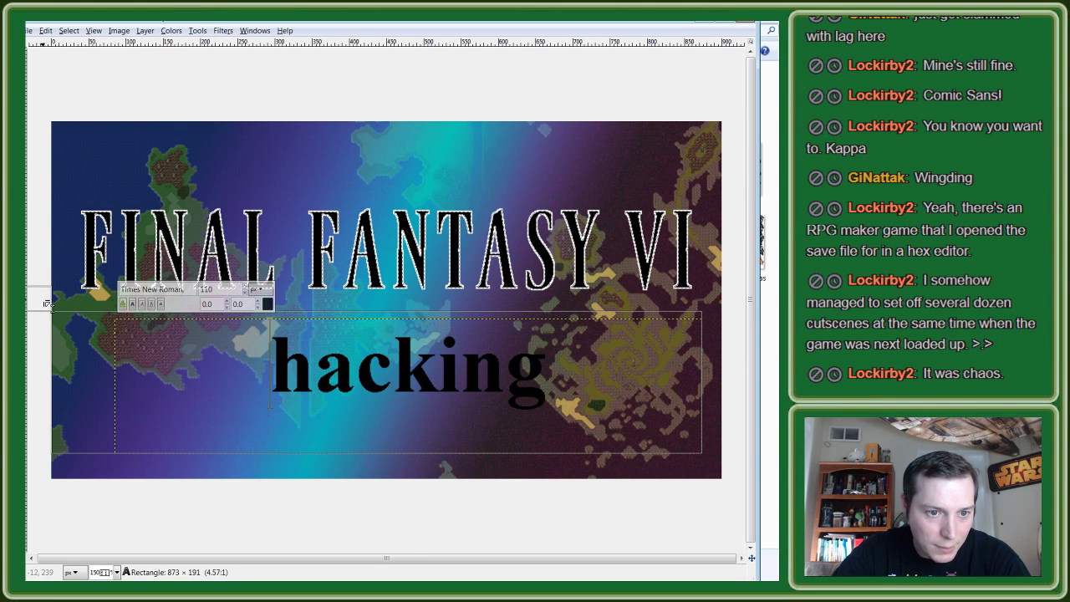
pyautogui.moveTo(718, 306); pyautogui.dragTo(739, 308)
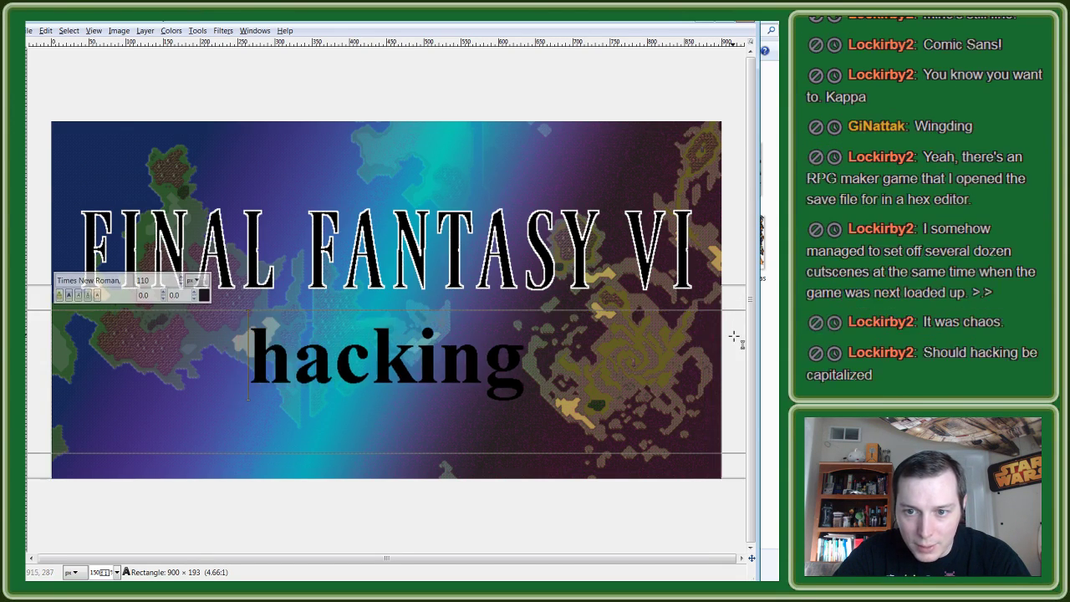
pyautogui.scroll(3, 719, 347)
pyautogui.scroll(-3, 591, 367)
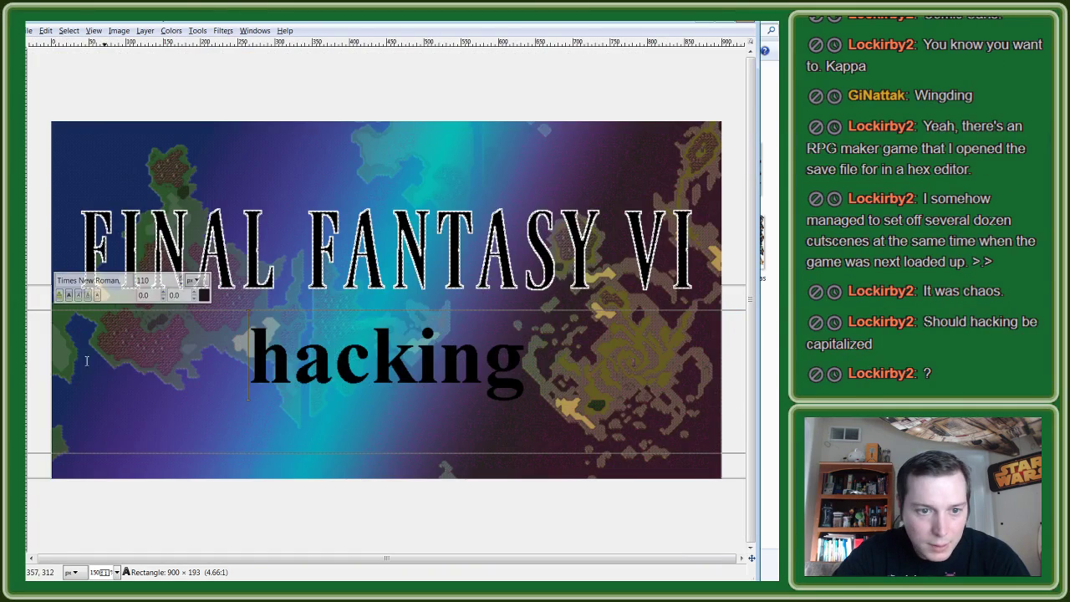
pyautogui.scroll(3, 33, 343)
pyautogui.scroll(-1, 34, 343)
pyautogui.scroll(-2, 364, 352)
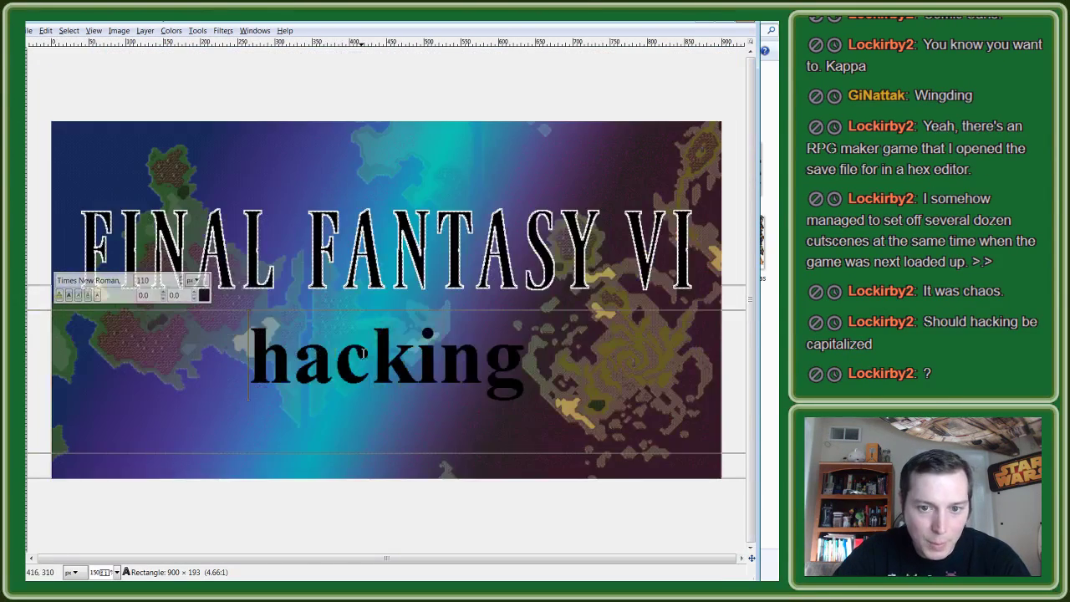
pyautogui.scroll(-1, 365, 378)
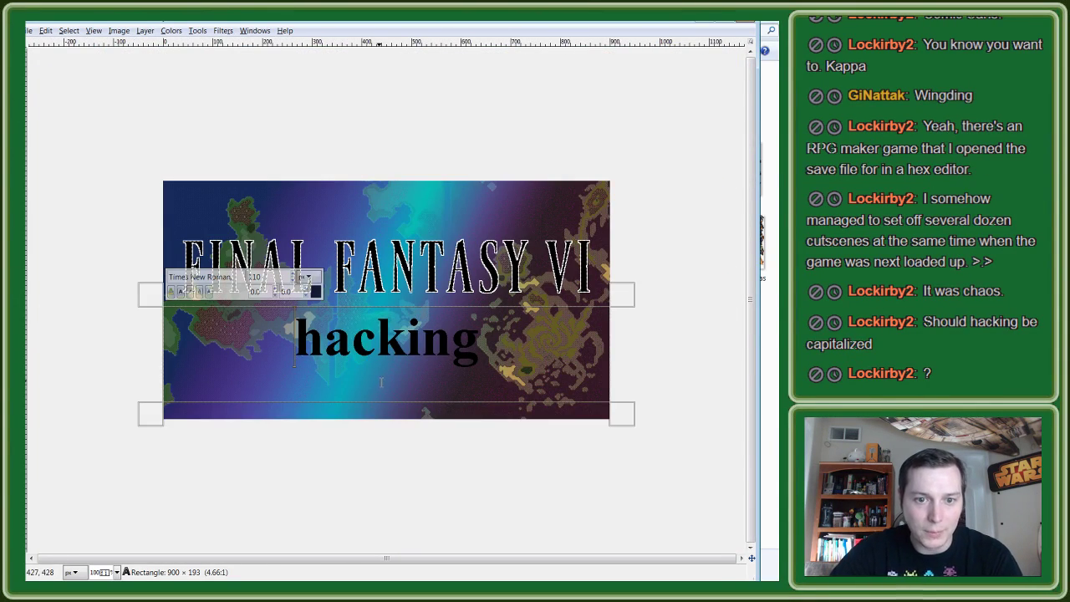
pyautogui.moveTo(386, 405); pyautogui.dragTo(389, 418)
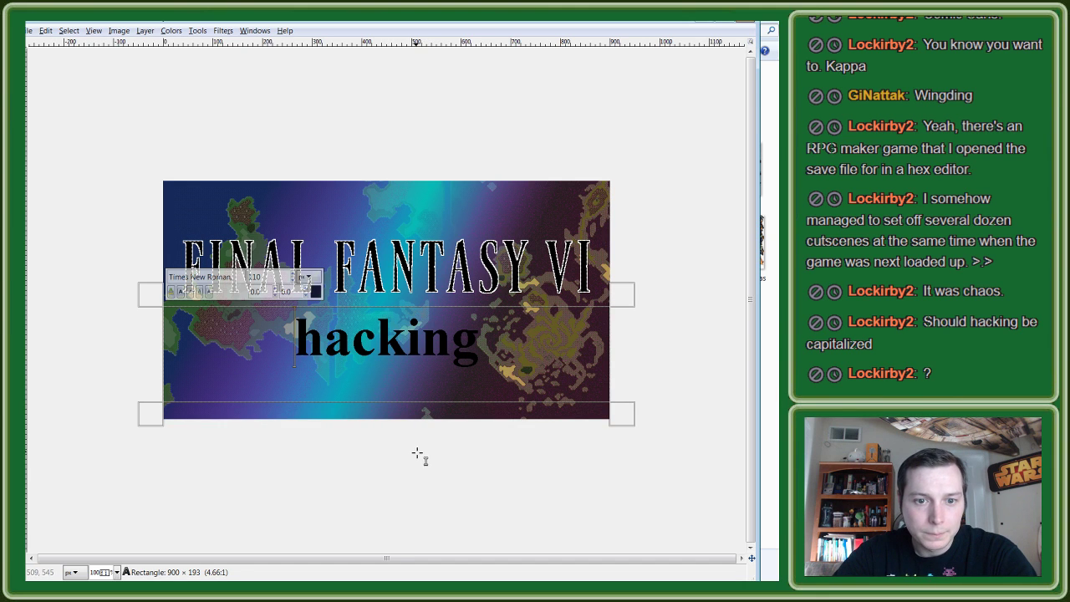
pyautogui.click(377, 454)
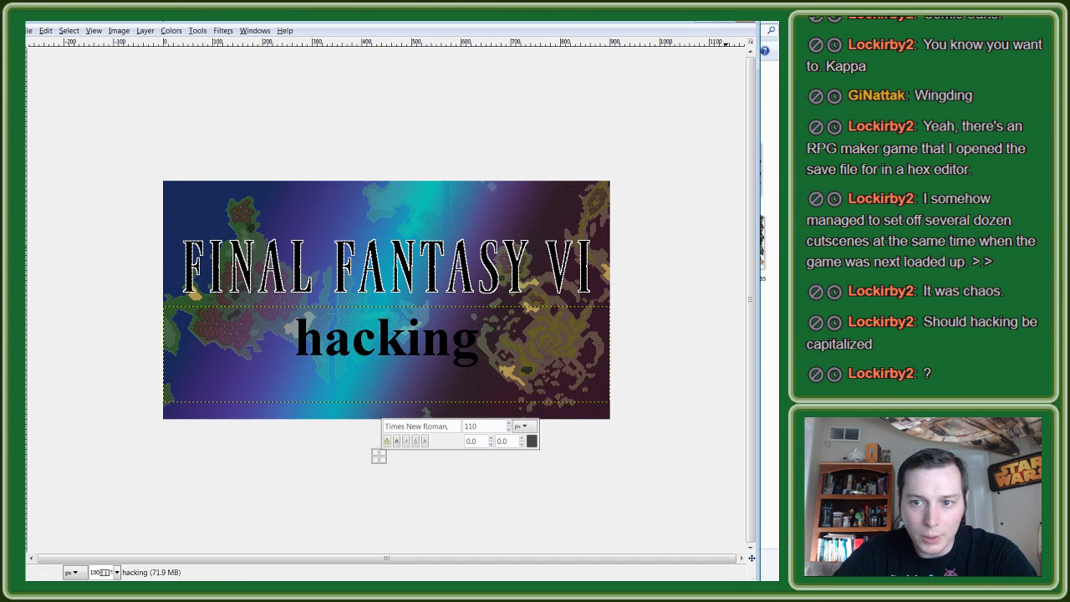
# Step: Float the 'hacking' letters into a selection and stroke it in white
pyautogui.press('r')
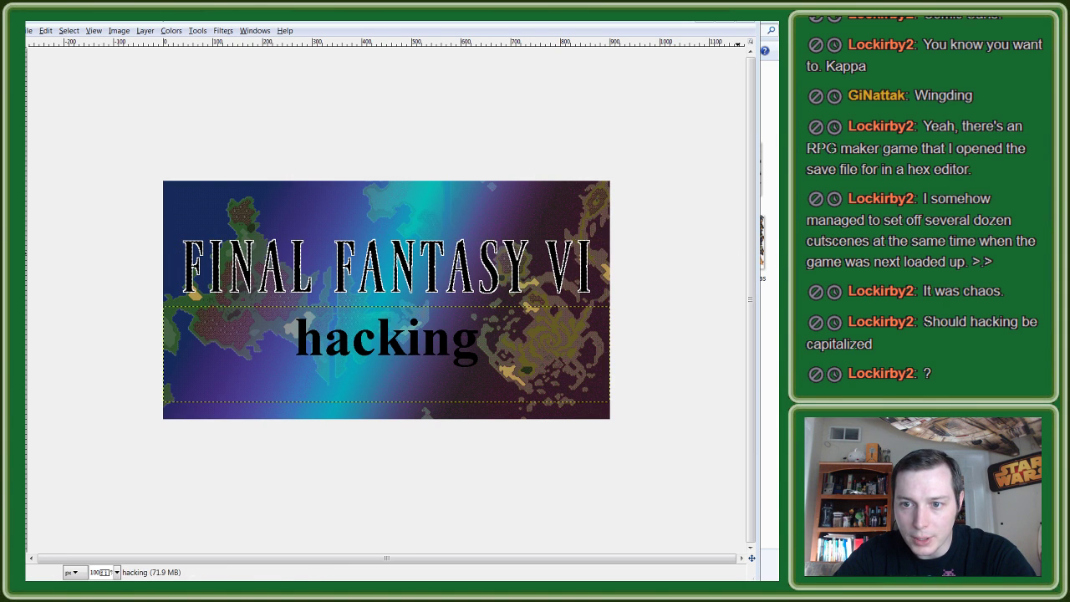
pyautogui.click(30, 30)
pyautogui.click(79, 86)
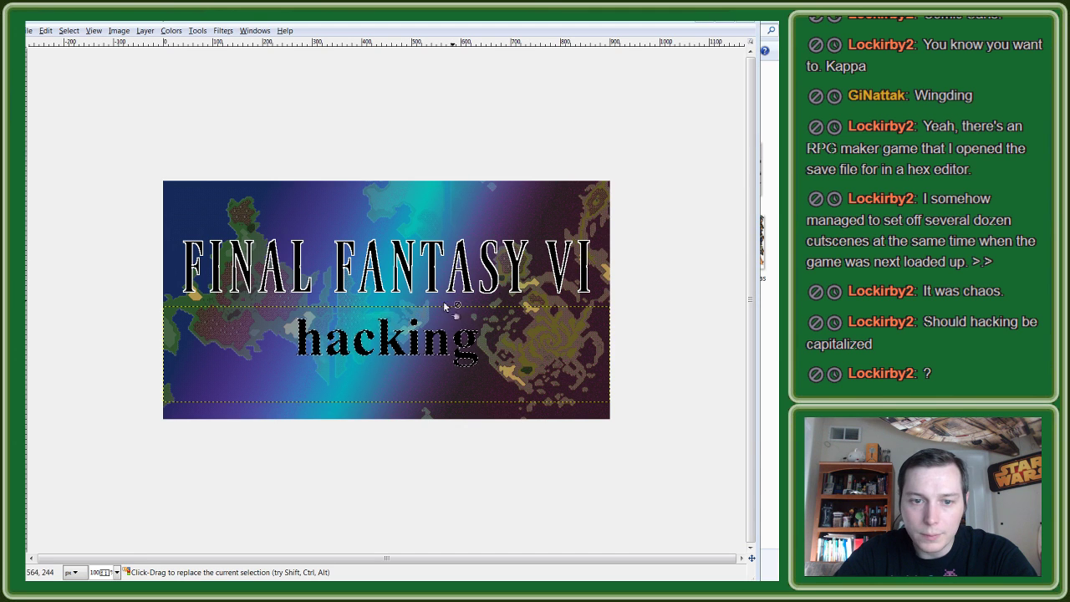
pyautogui.rightClick(300, 337)
pyautogui.moveTo(322, 359)
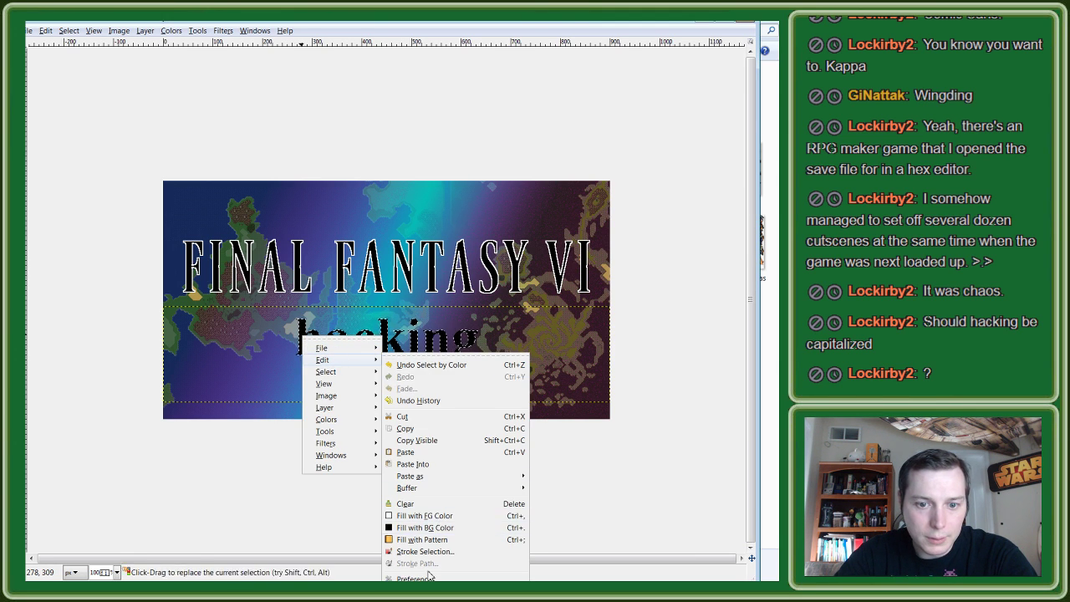
pyautogui.click(424, 551)
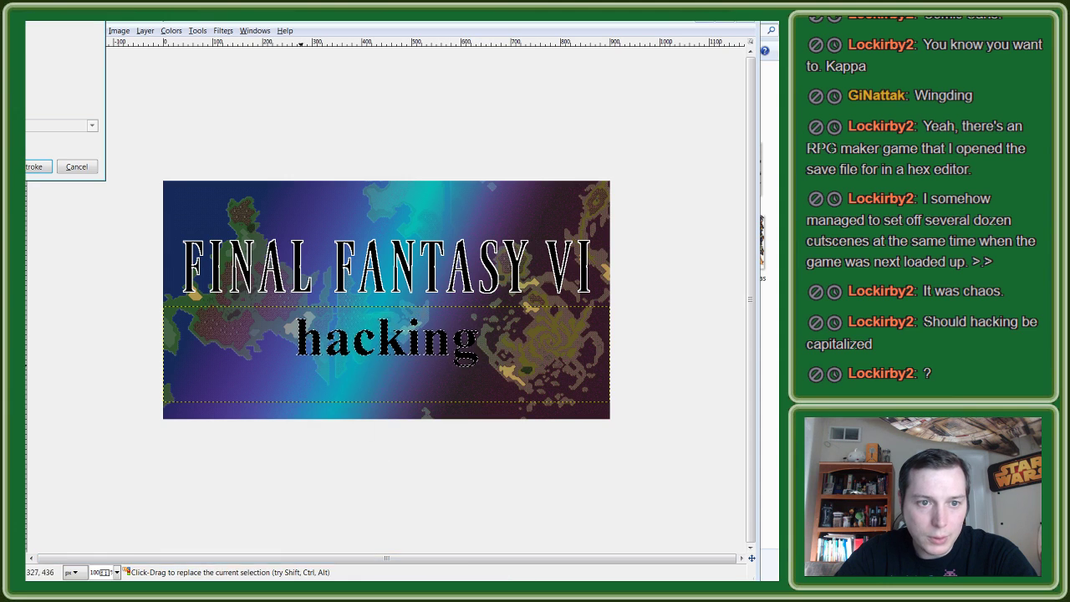
pyautogui.click(37, 166)
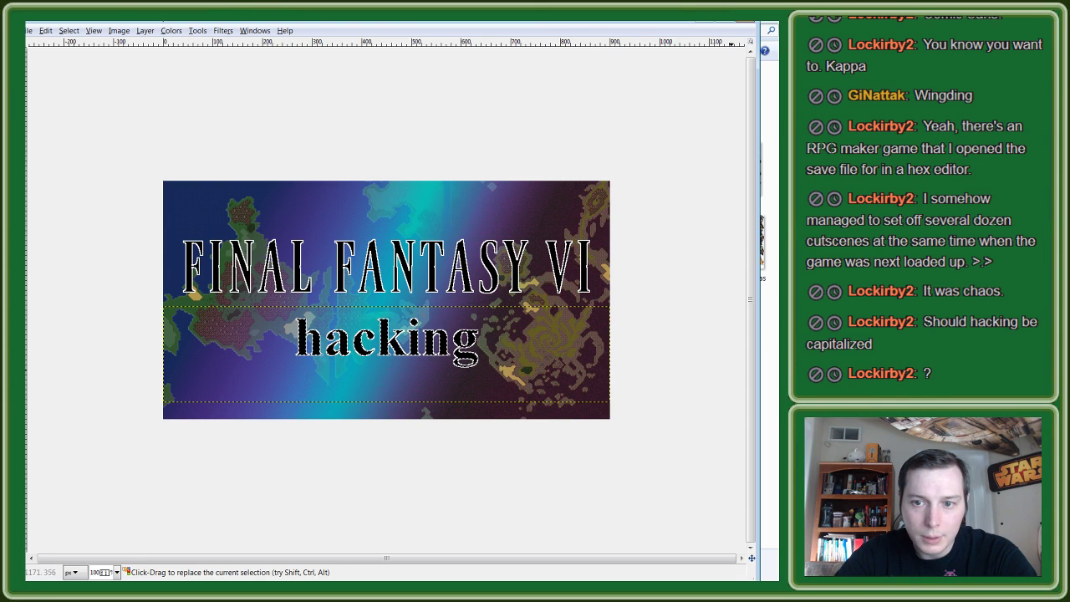
# Step: Clear the selection and make the WoB layer active
pyautogui.click(69, 30)
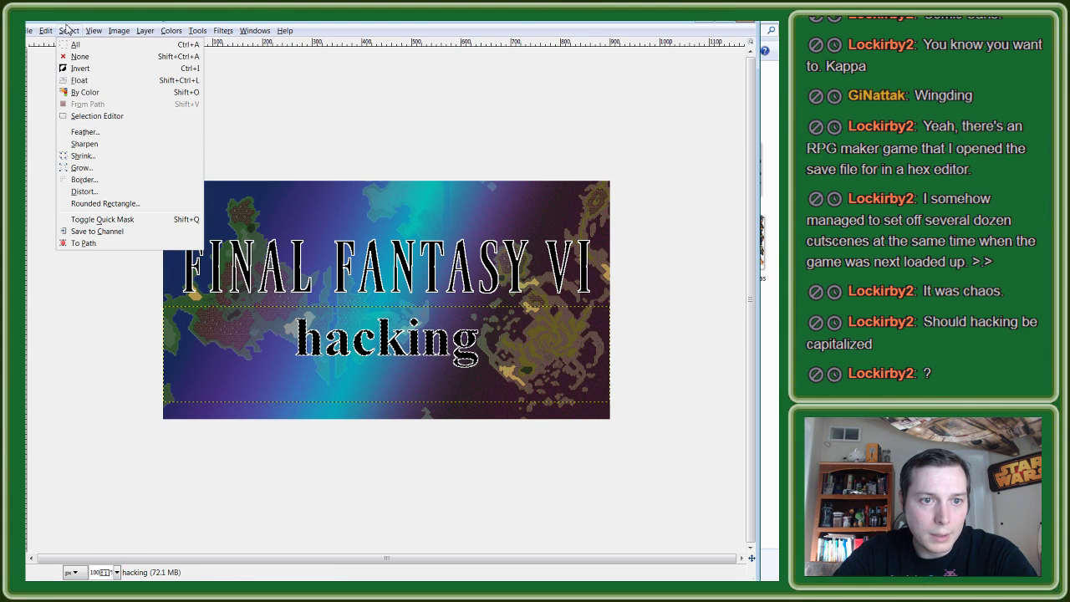
pyautogui.click(82, 59)
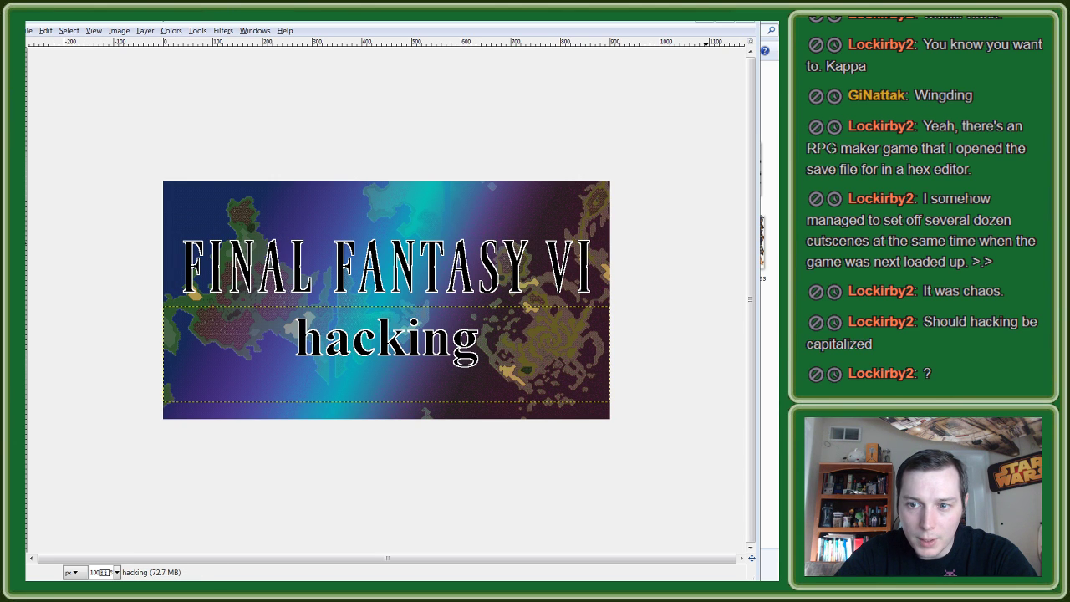
pyautogui.press('pagedown')
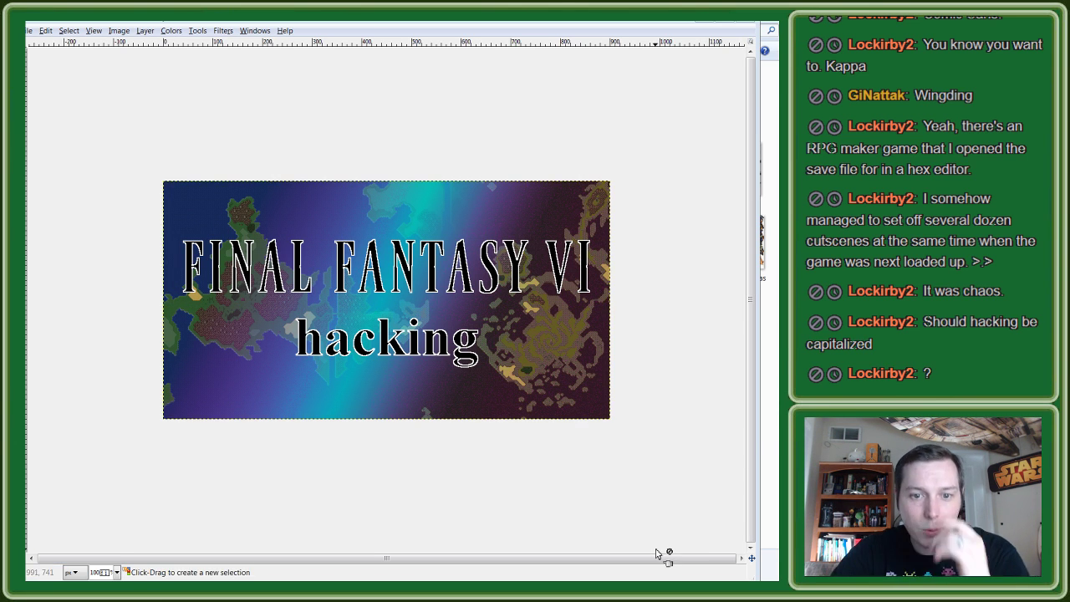
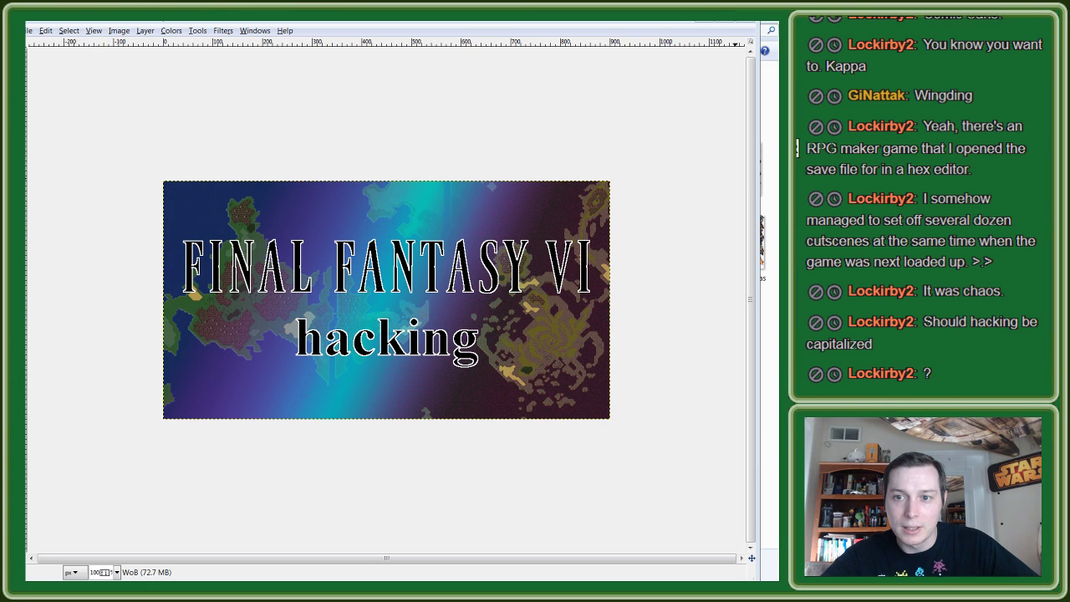
# Step: On the FINAL FANTASY VI text layer, draw a trial thin strip under the title, then clear it
pyautogui.press('pageup')
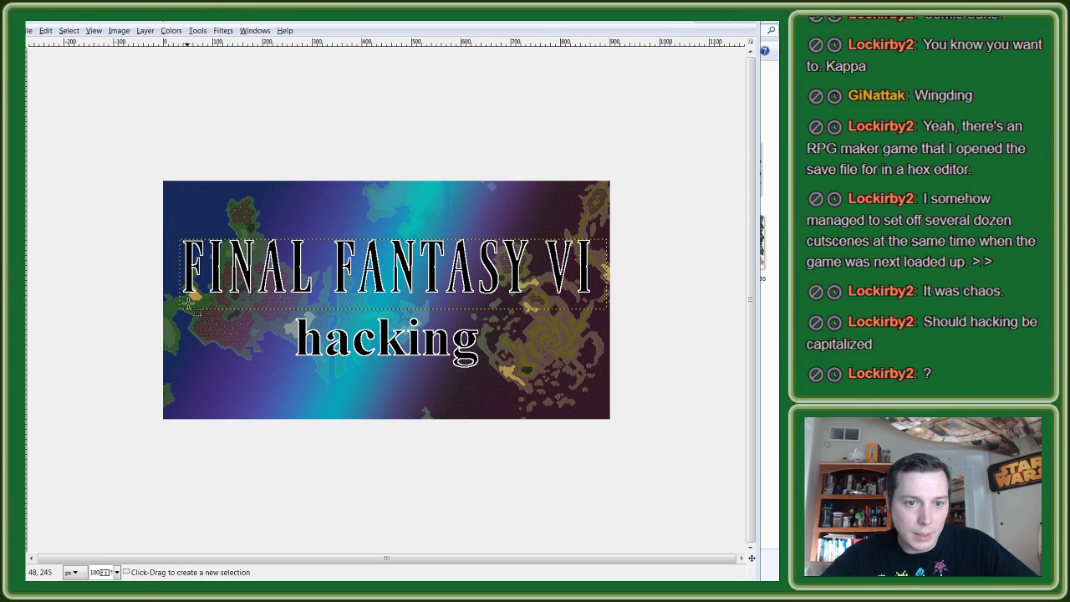
pyautogui.moveTo(187, 301); pyautogui.dragTo(589, 305)
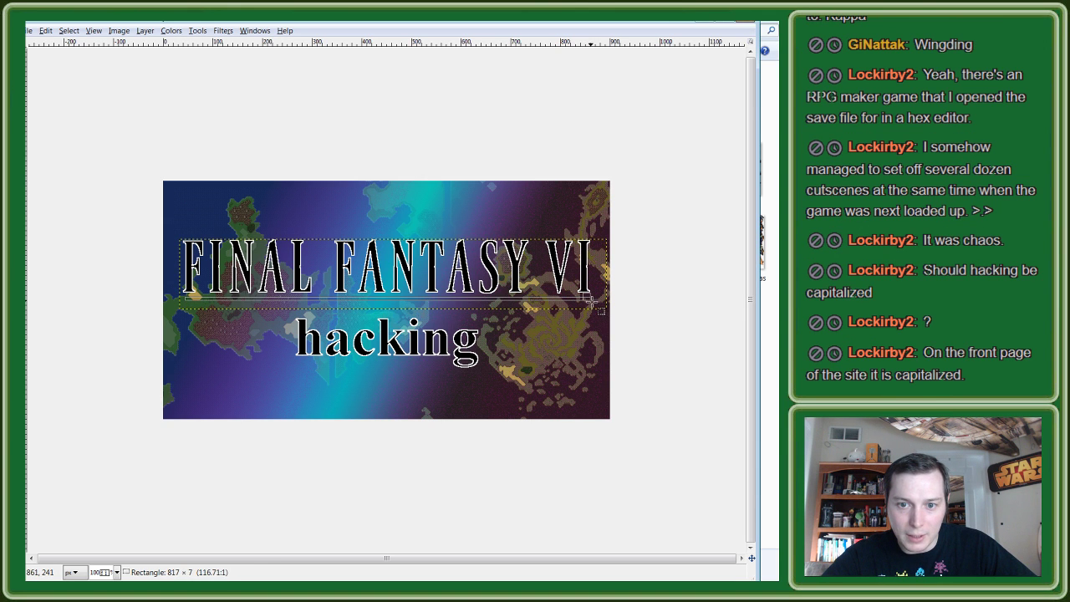
pyautogui.moveTo(589, 305); pyautogui.dragTo(593, 303)
pyautogui.scroll(4, 669, 307)
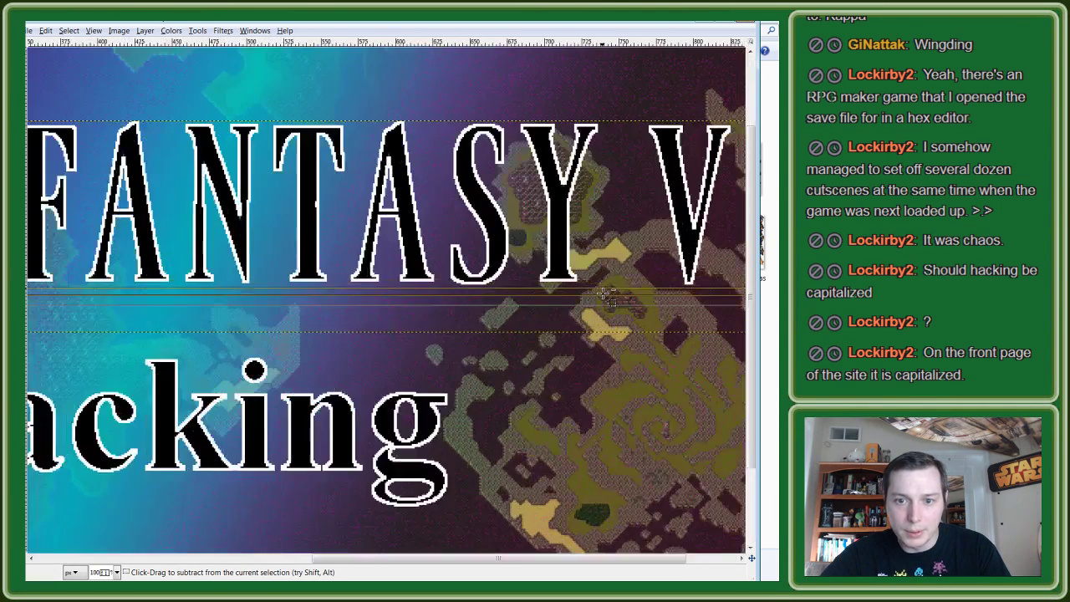
pyautogui.scroll(-2, 710, 308)
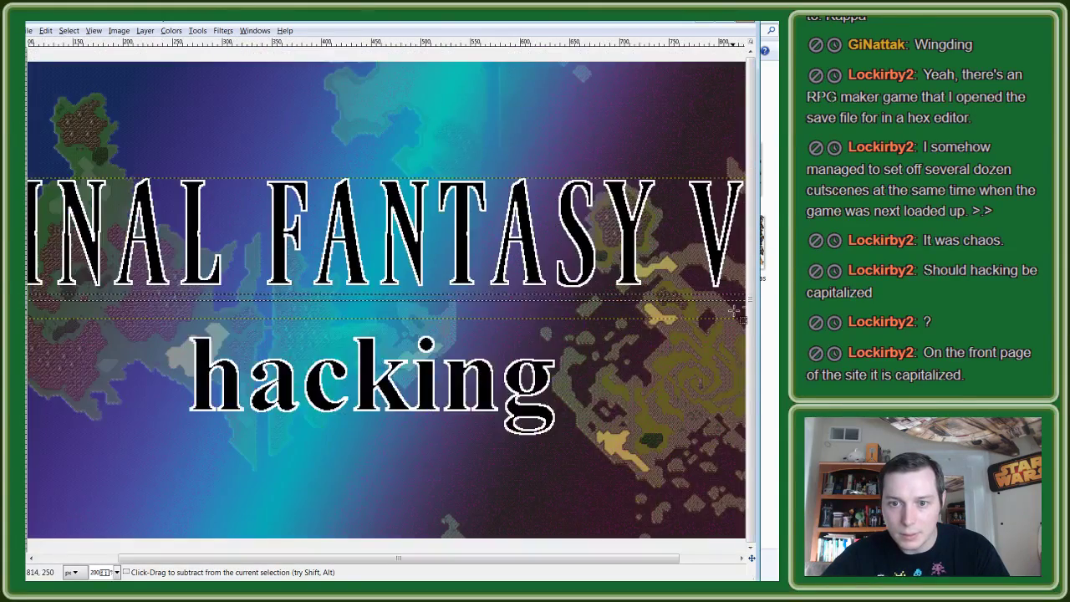
pyautogui.scroll(-1, 727, 309)
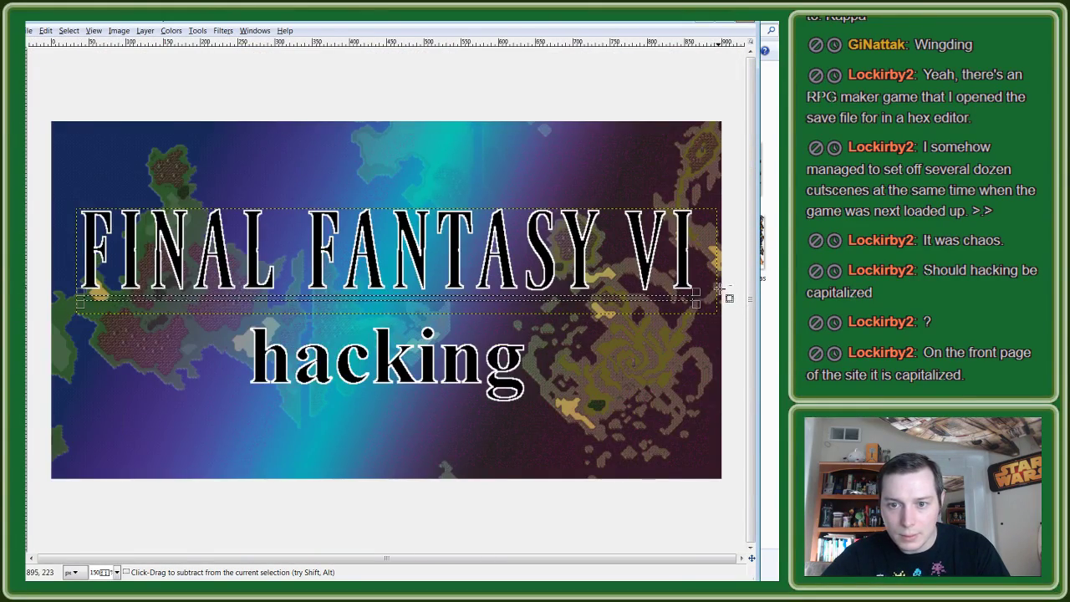
pyautogui.scroll(1, 726, 295)
pyautogui.scroll(1, 717, 293)
pyautogui.scroll(-1, 714, 295)
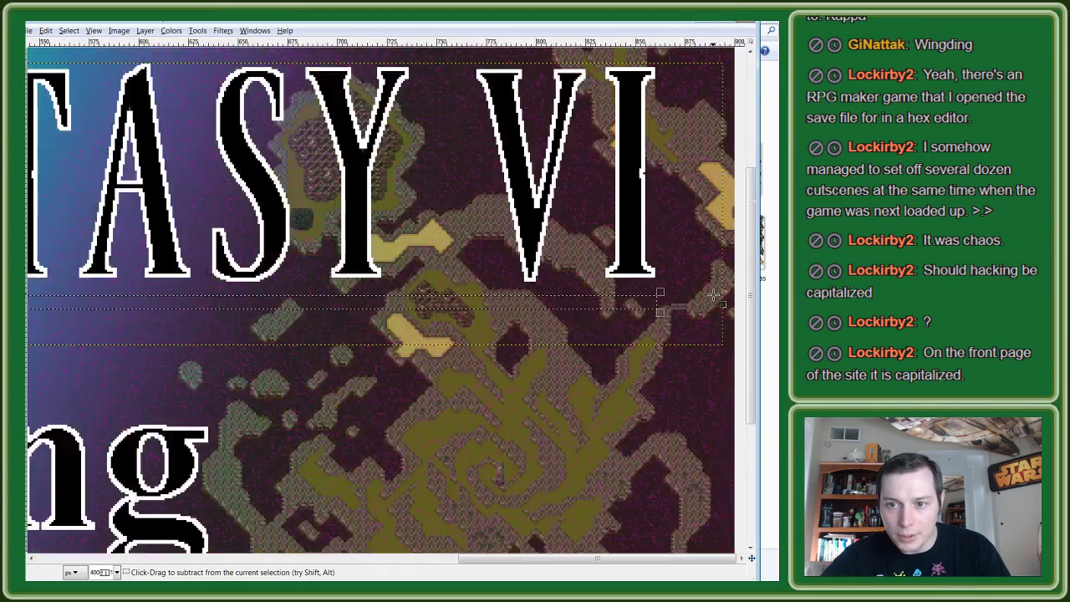
pyautogui.scroll(-1, 714, 294)
pyautogui.scroll(-1, 715, 294)
pyautogui.press('Escape')
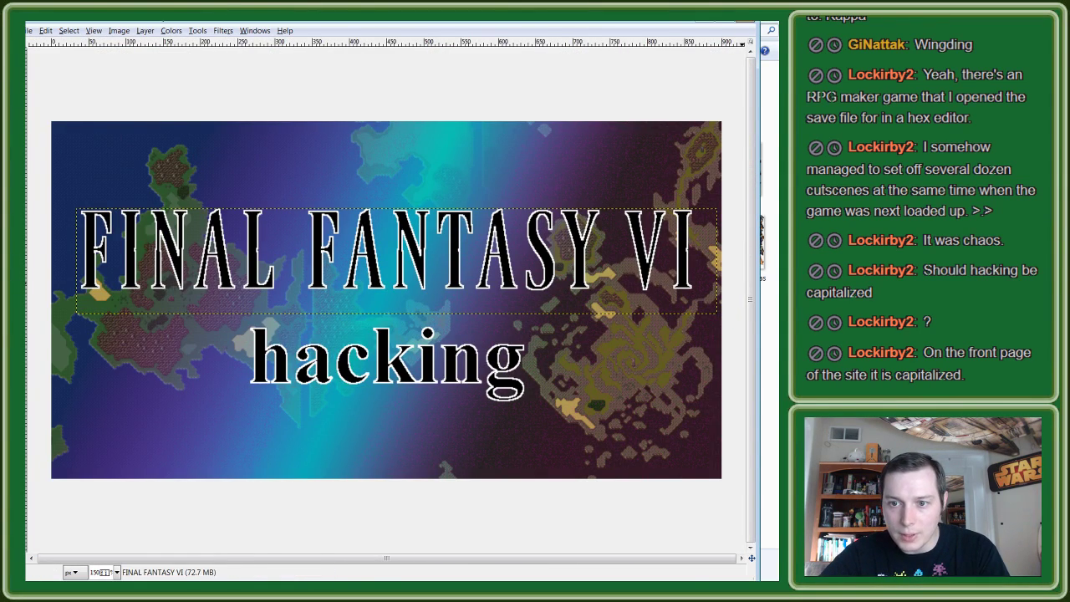
# Step: Switch to the WoB background layer and draw a thin strip across the image under the title
pyautogui.press('pagedown')
pyautogui.click(435, 327)
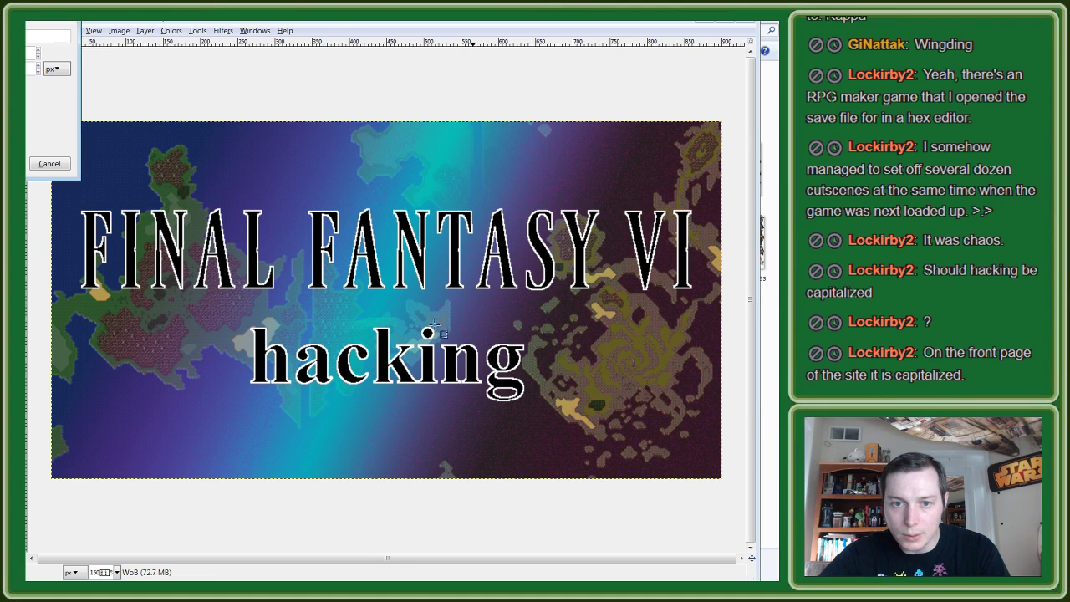
pyautogui.press('Escape')
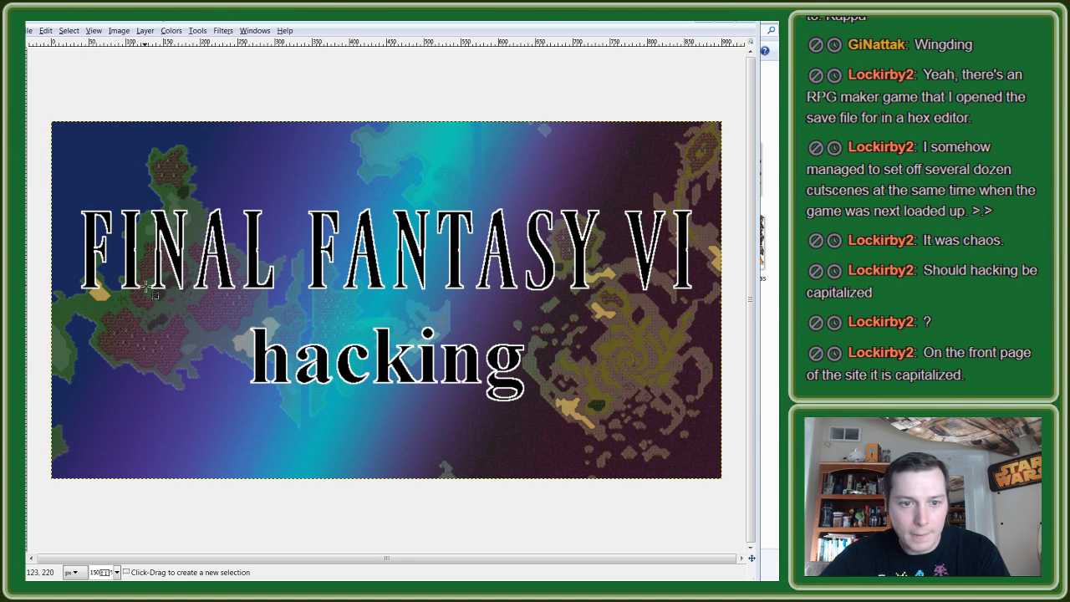
pyautogui.moveTo(84, 299); pyautogui.dragTo(687, 302)
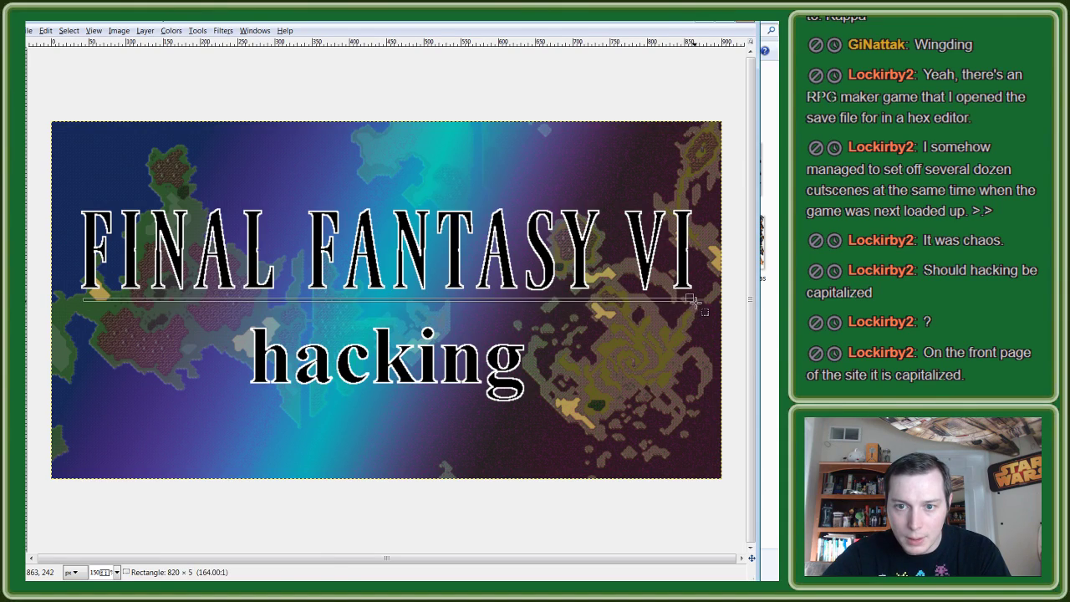
pyautogui.moveTo(687, 300); pyautogui.dragTo(697, 301)
pyautogui.keyDown('ctrl'); pyautogui.scroll(3, 696, 303); pyautogui.keyUp('ctrl')
pyautogui.keyDown('ctrl'); pyautogui.scroll(4, 696, 302); pyautogui.keyUp('ctrl')
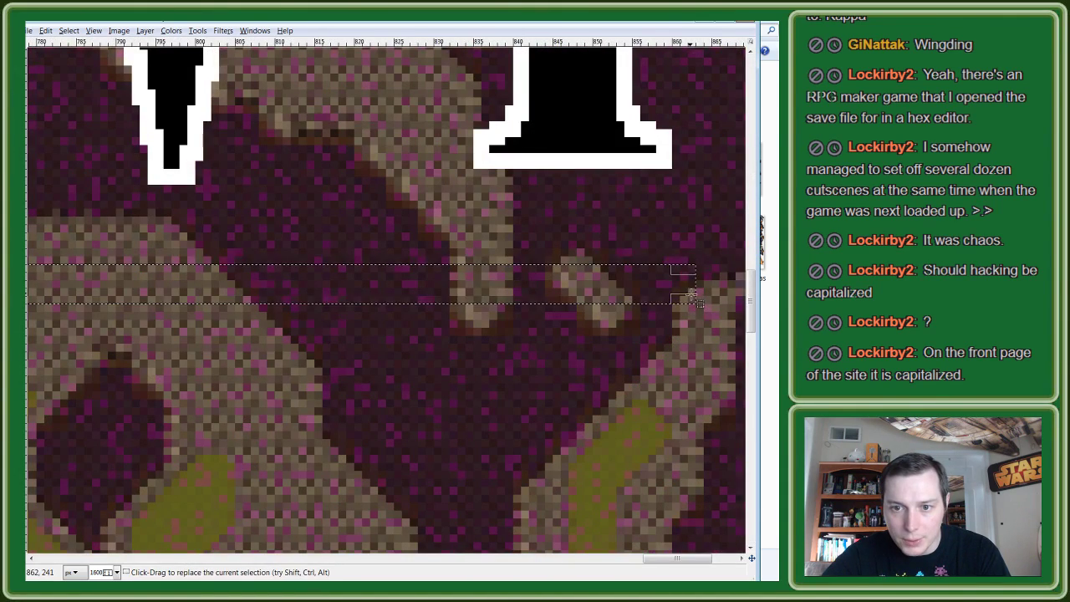
# Step: Adjust the strip's top and bottom edges so it sits just below the title letters
pyautogui.moveTo(684, 297); pyautogui.dragTo(661, 267)
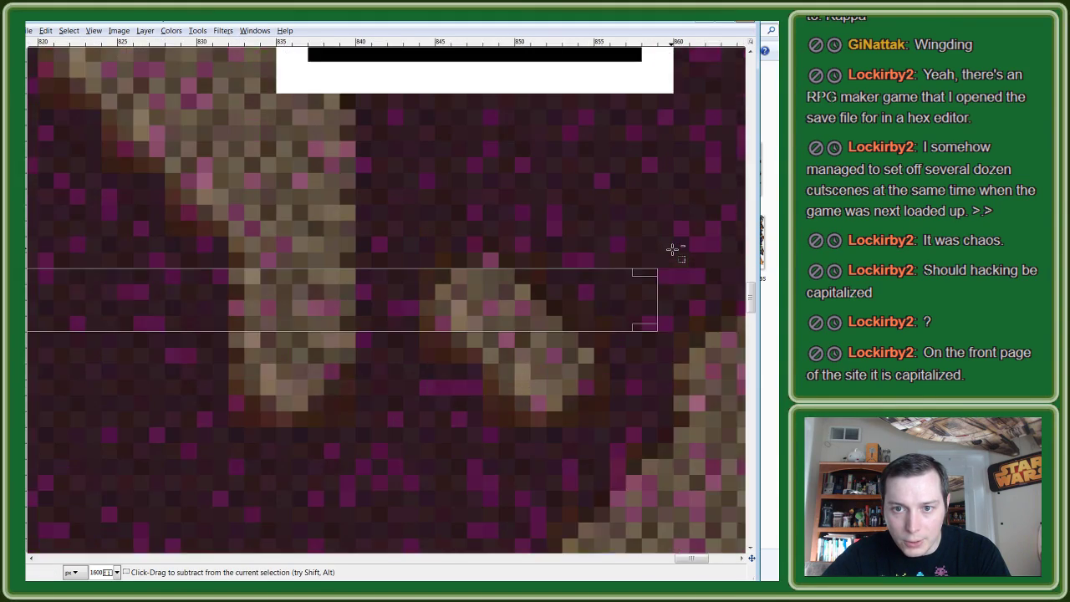
pyautogui.keyDown('ctrl'); pyautogui.scroll(2, 674, 249); pyautogui.keyUp('ctrl')
pyautogui.keyDown('ctrl'); pyautogui.scroll(-5, 673, 249); pyautogui.keyUp('ctrl')
pyautogui.keyDown('ctrl'); pyautogui.scroll(-1, 675, 251); pyautogui.keyUp('ctrl')
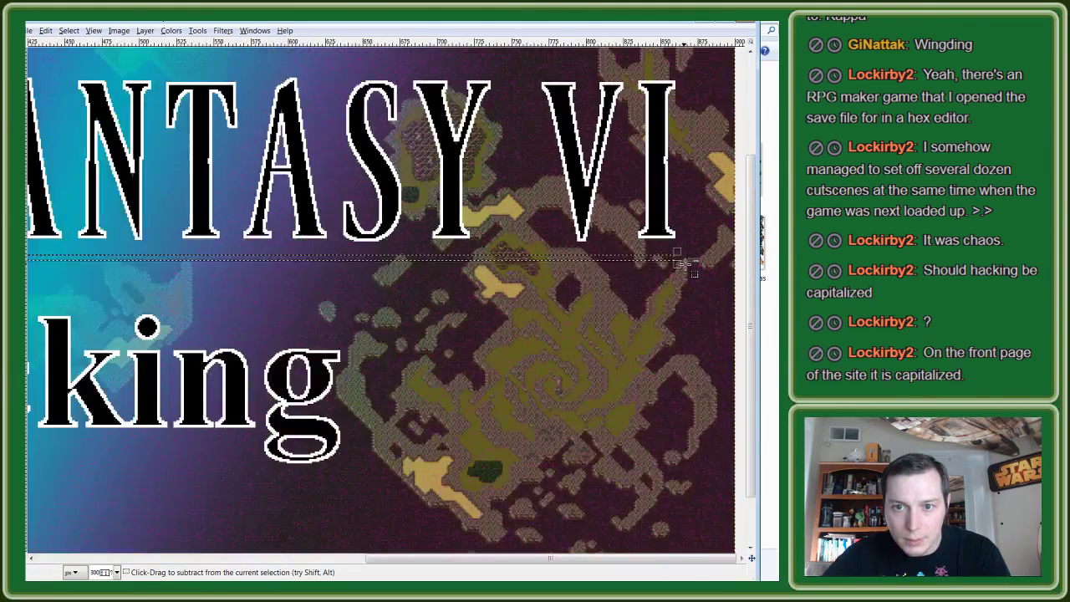
pyautogui.keyDown('ctrl'); pyautogui.scroll(4, 684, 265); pyautogui.keyUp('ctrl')
pyautogui.keyDown('ctrl'); pyautogui.scroll(1, 684, 264); pyautogui.keyUp('ctrl')
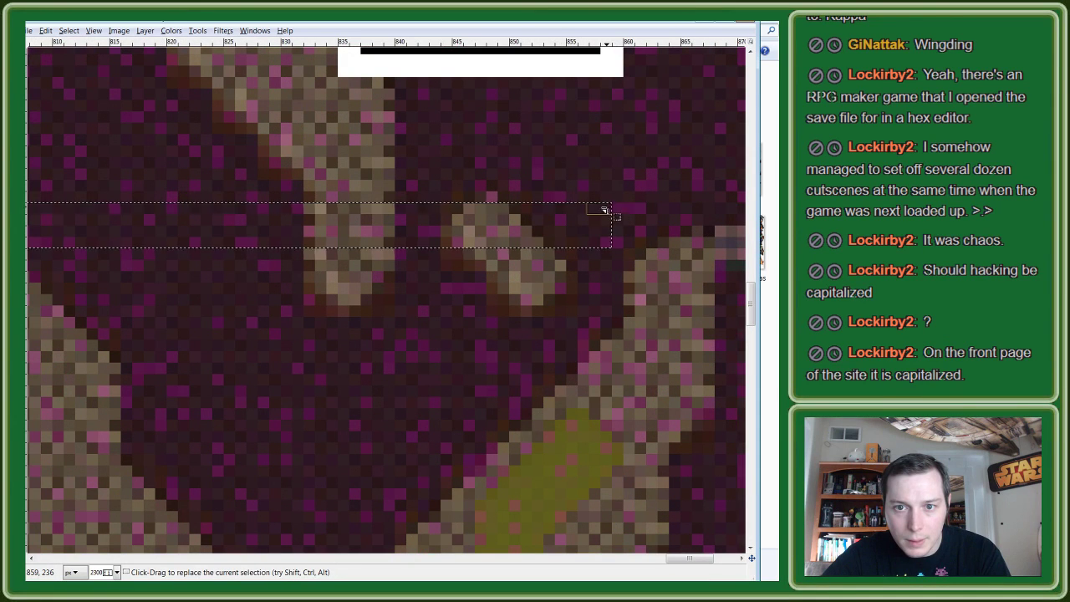
pyautogui.moveTo(603, 210)
pyautogui.mouseDown()
pyautogui.moveTo(600, 59)
pyautogui.moveTo(602, 172)
pyautogui.mouseUp()
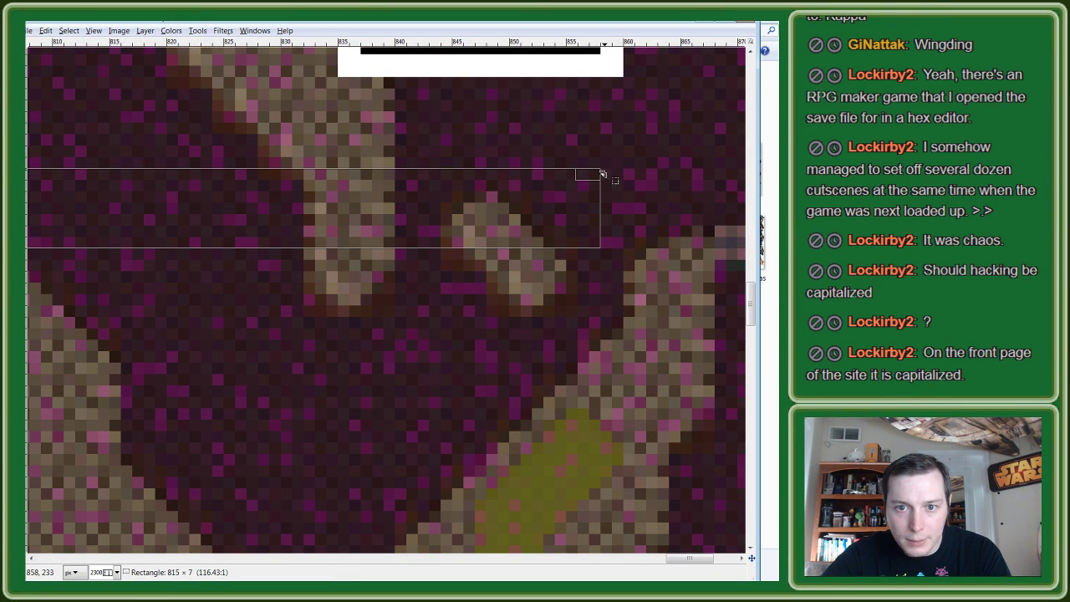
pyautogui.moveTo(594, 240); pyautogui.dragTo(591, 185)
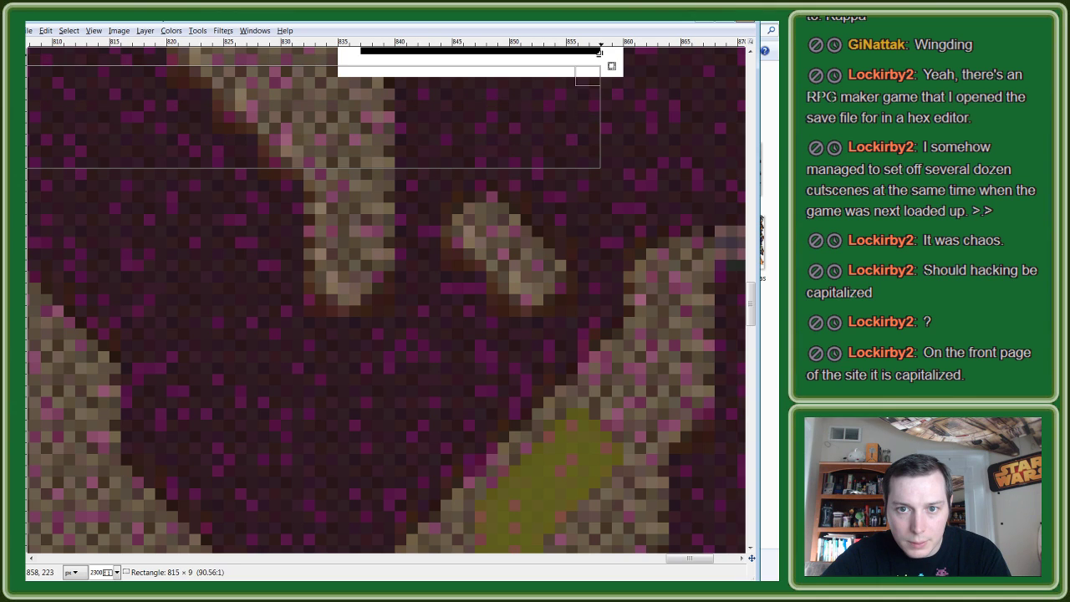
pyautogui.moveTo(599, 170)
pyautogui.mouseDown()
pyautogui.moveTo(600, 71)
pyautogui.moveTo(600, 147)
pyautogui.mouseUp()
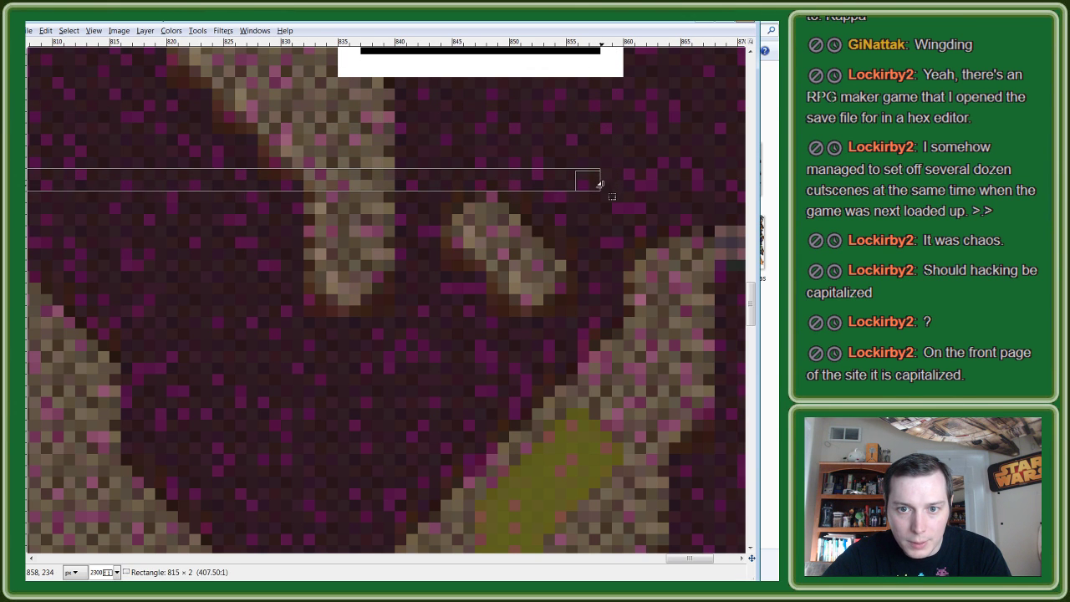
pyautogui.moveTo(600, 146); pyautogui.dragTo(599, 201)
pyautogui.keyDown('ctrl'); pyautogui.scroll(-1, 171, 299); pyautogui.keyUp('ctrl')
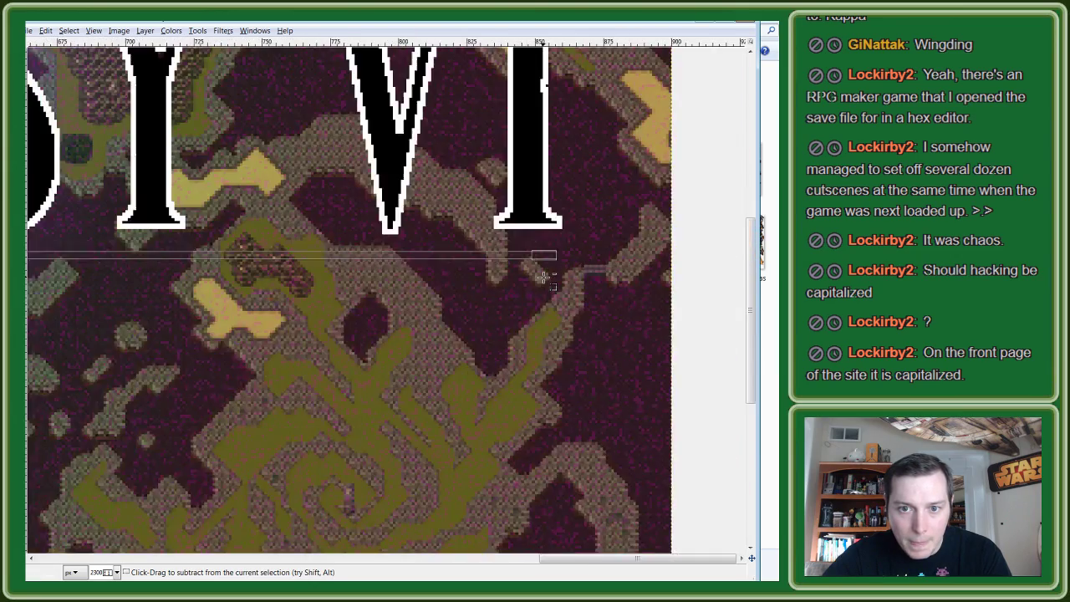
pyautogui.keyDown('ctrl'); pyautogui.scroll(-1, 172, 299); pyautogui.keyUp('ctrl')
pyautogui.keyDown('ctrl'); pyautogui.scroll(-1, 171, 299); pyautogui.keyUp('ctrl')
pyautogui.keyDown('ctrl'); pyautogui.scroll(-3, 126, 301); pyautogui.keyUp('ctrl')
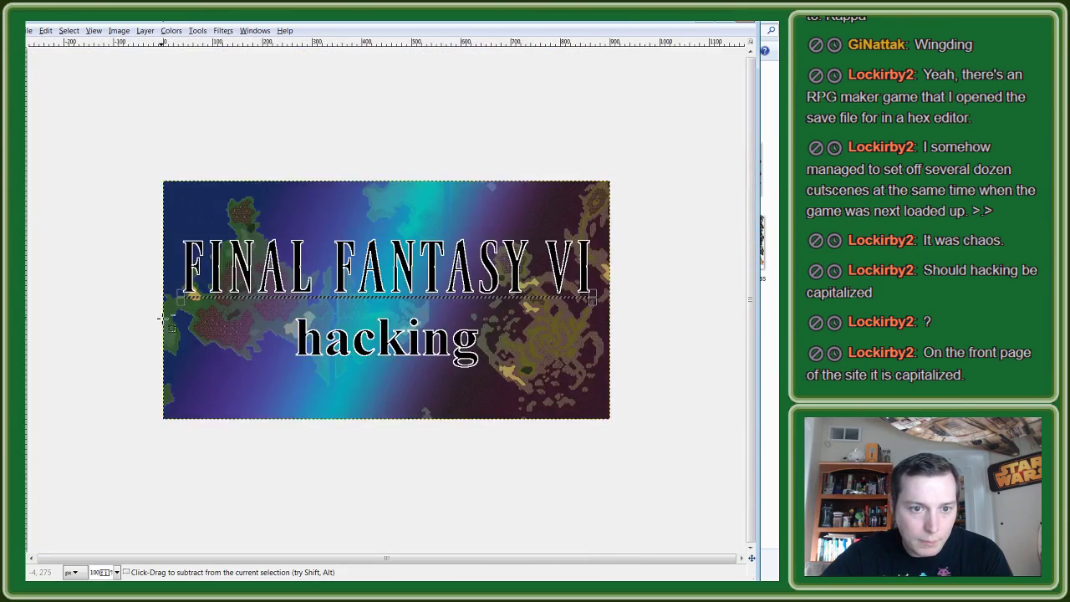
# Step: Zoom in and redraw the thin strip starting from the image's left side
pyautogui.keyDown('ctrl'); pyautogui.scroll(3, 79, 250); pyautogui.keyUp('ctrl')
pyautogui.keyDown('ctrl'); pyautogui.scroll(-4, 73, 238); pyautogui.keyUp('ctrl')
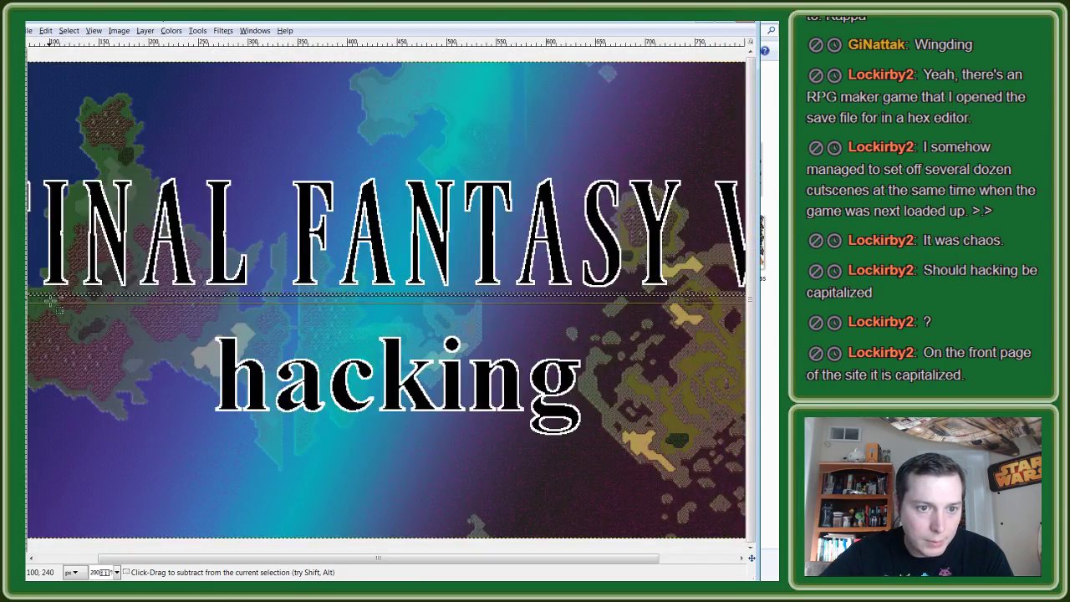
pyautogui.keyDown('ctrl'); pyautogui.scroll(-2, 53, 299); pyautogui.keyUp('ctrl')
pyautogui.keyDown('ctrl'); pyautogui.scroll(1, 175, 299); pyautogui.keyUp('ctrl')
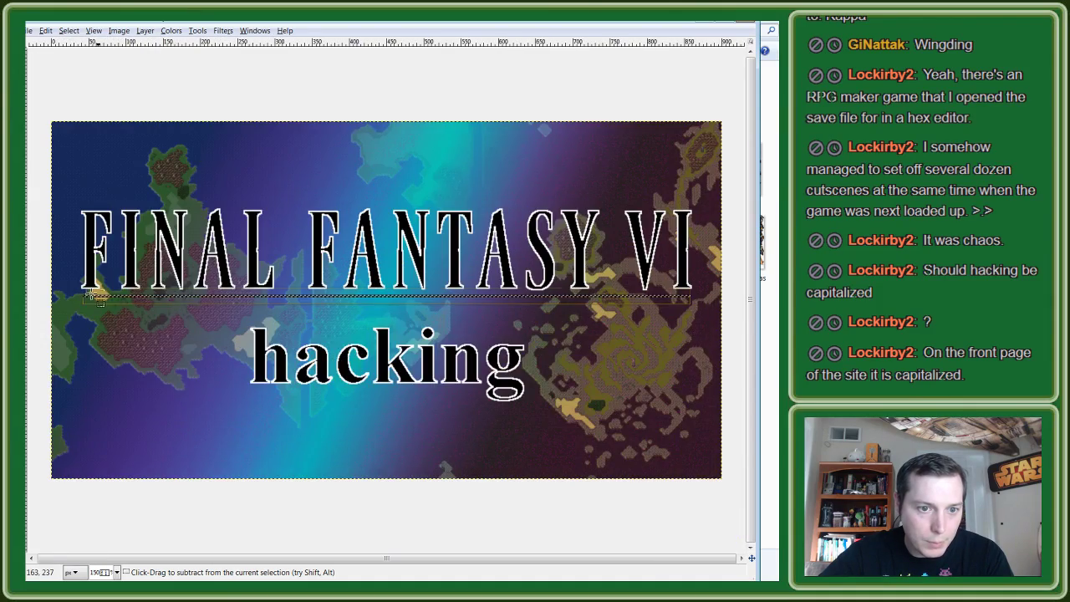
pyautogui.keyDown('ctrl'); pyautogui.scroll(1, 80, 297); pyautogui.keyUp('ctrl')
pyautogui.keyDown('ctrl'); pyautogui.scroll(1, 80, 296); pyautogui.keyUp('ctrl')
pyautogui.keyDown('ctrl'); pyautogui.scroll(1, 79, 297); pyautogui.keyUp('ctrl')
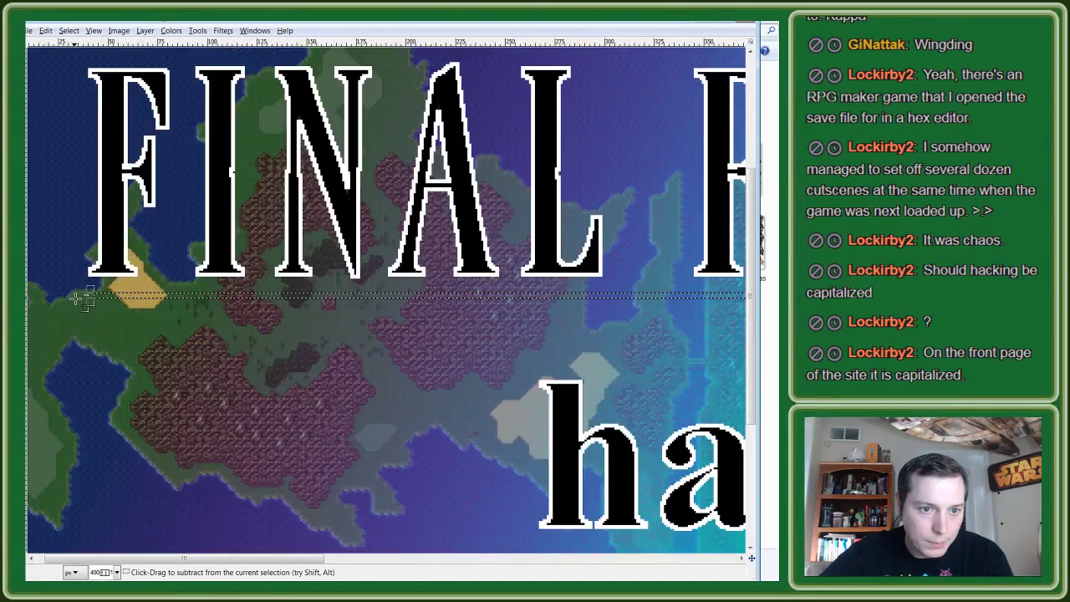
pyautogui.keyDown('ctrl'); pyautogui.scroll(1, 79, 298); pyautogui.keyUp('ctrl')
pyautogui.keyDown('ctrl'); pyautogui.scroll(1, 80, 299); pyautogui.keyUp('ctrl')
pyautogui.keyDown('ctrl'); pyautogui.scroll(1, 80, 297); pyautogui.keyUp('ctrl')
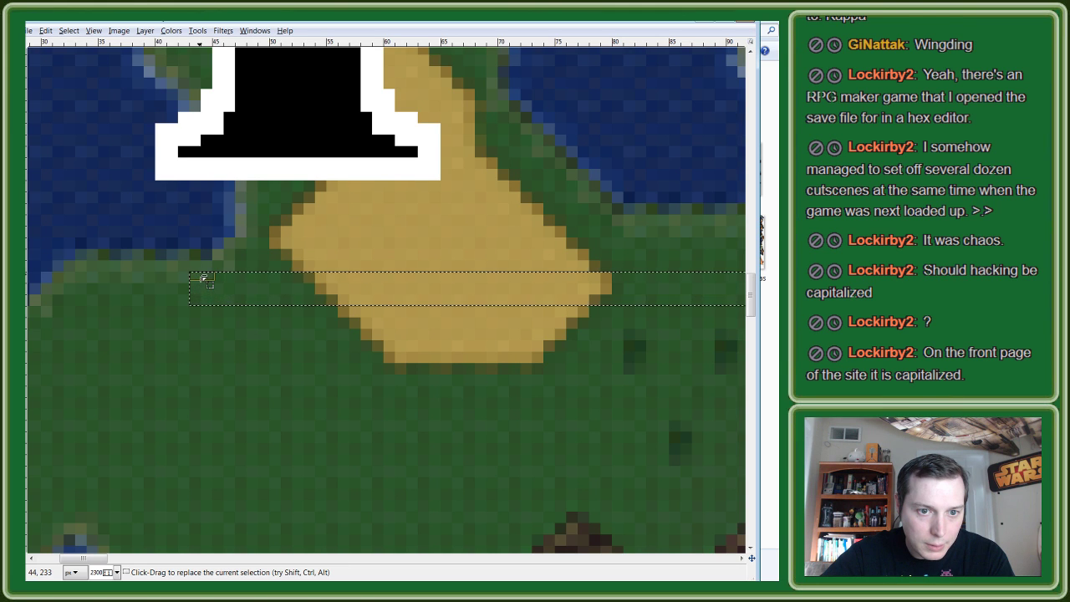
pyautogui.moveTo(202, 277); pyautogui.dragTo(182, 284)
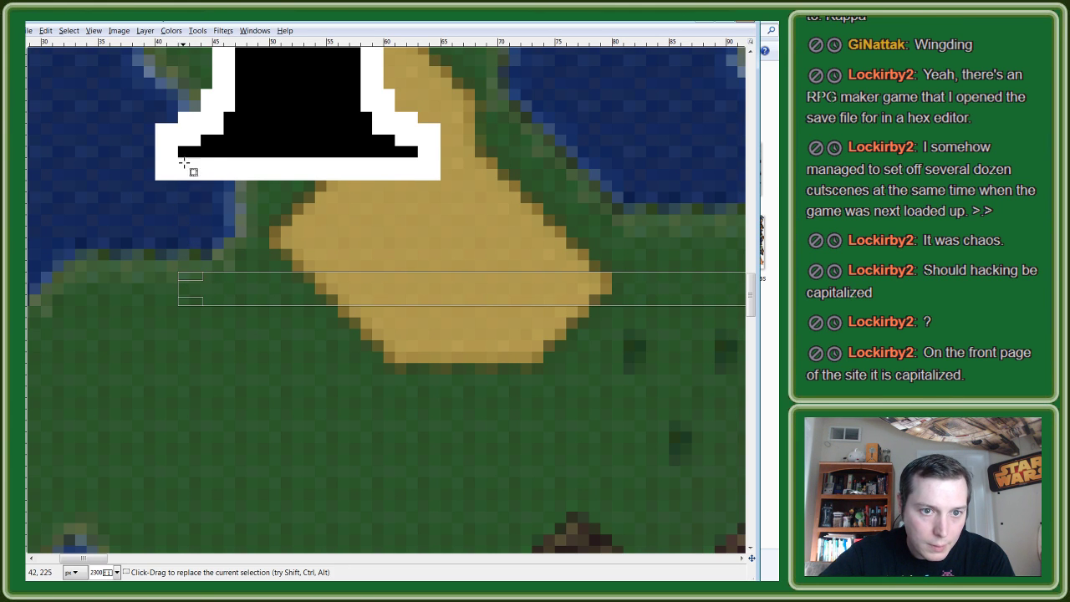
# Step: Fine-tune the strip's height, undoing an accidental deselect, then zoom out to the whole banner
pyautogui.scroll(-4, 468, 292)
pyautogui.scroll(-1, 521, 286)
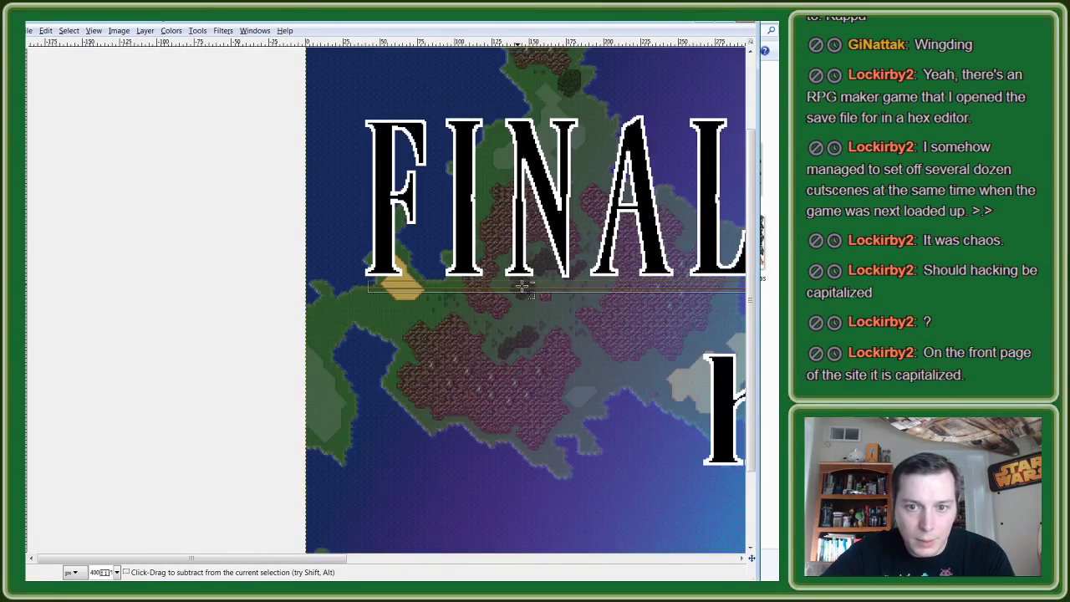
pyautogui.scroll(-1, 521, 286)
pyautogui.scroll(-1, 483, 307)
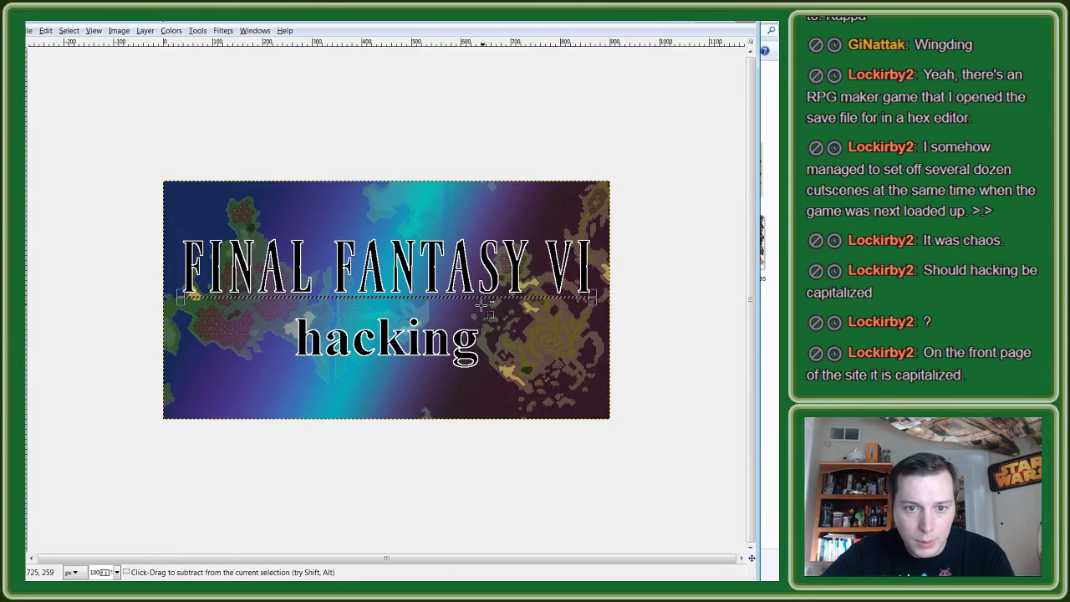
pyautogui.scroll(3, 480, 302)
pyautogui.scroll(1, 477, 299)
pyautogui.scroll(-3, 451, 301)
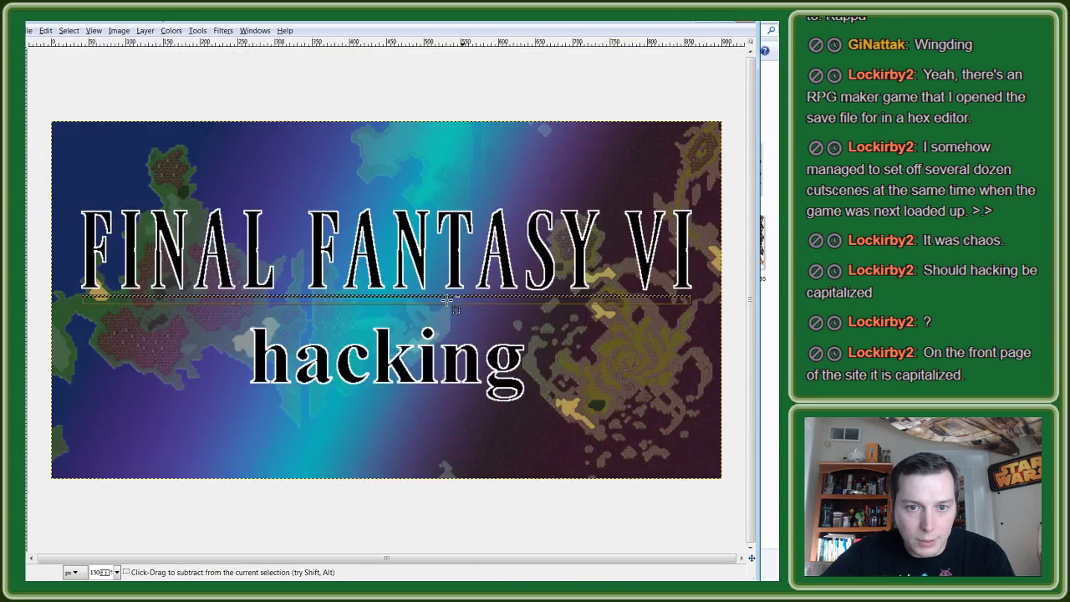
pyautogui.scroll(3, 426, 290)
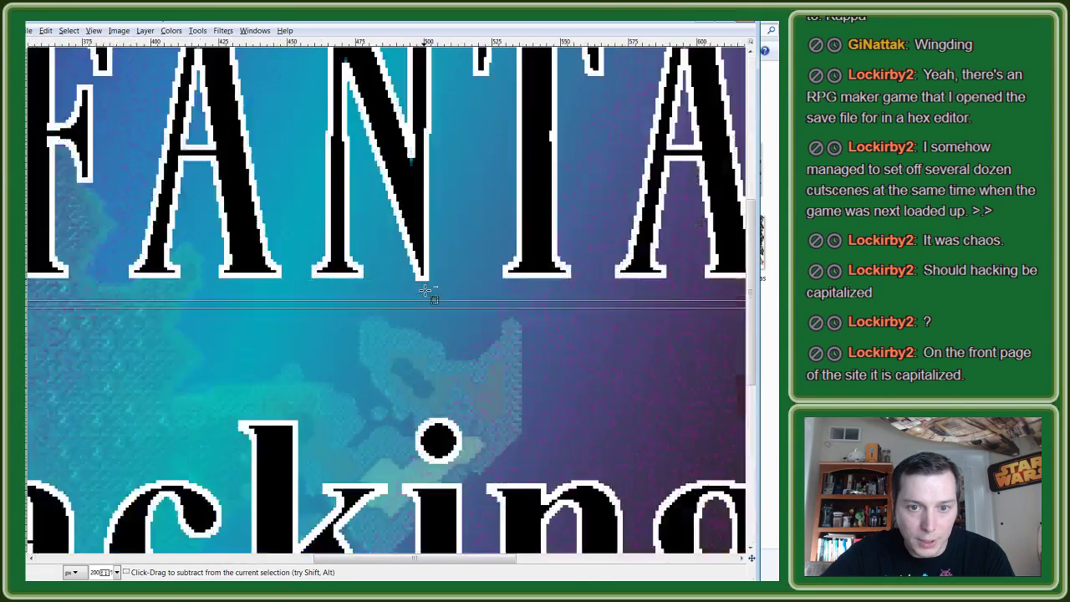
pyautogui.scroll(2, 426, 290)
pyautogui.hscroll(5, 164, 550)
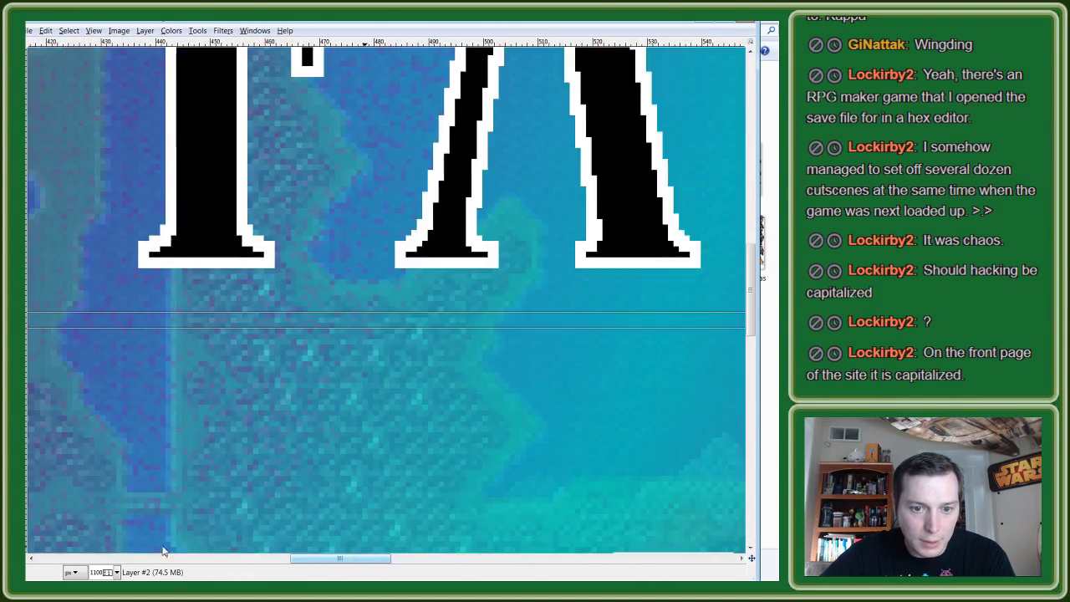
pyautogui.hscroll(-5, 164, 550)
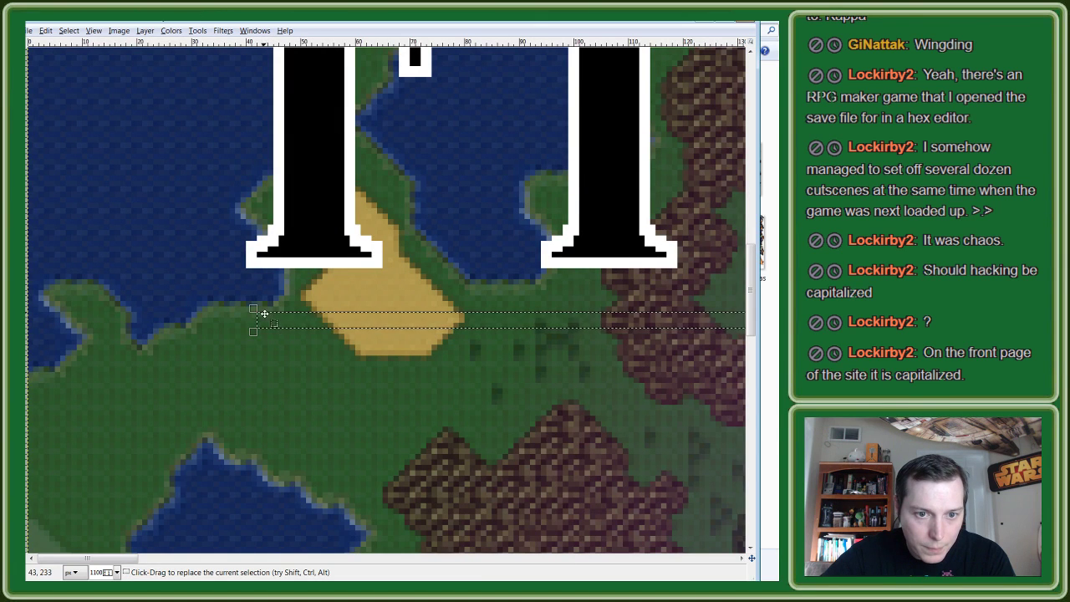
pyautogui.moveTo(254, 309); pyautogui.dragTo(256, 304)
pyautogui.click(251, 299)
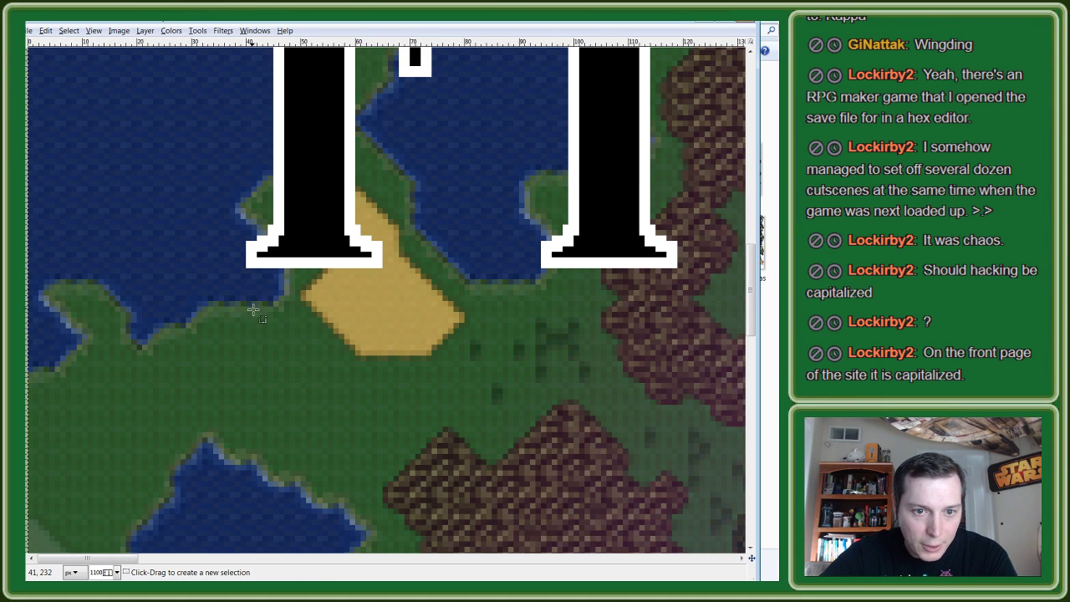
pyautogui.hotkey('ctrl', 'z')
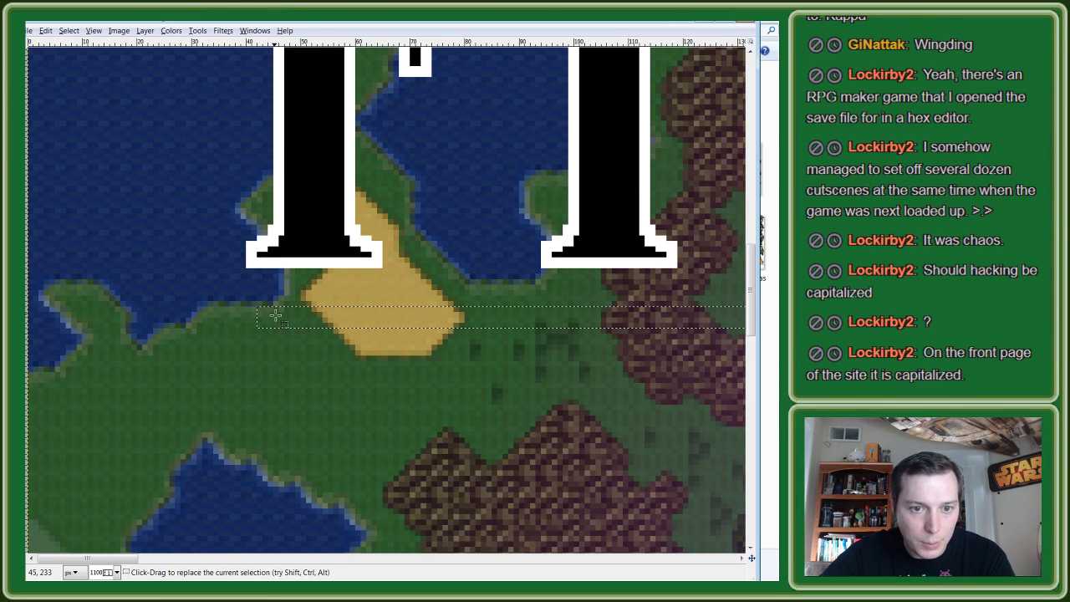
pyautogui.moveTo(257, 307); pyautogui.dragTo(255, 300)
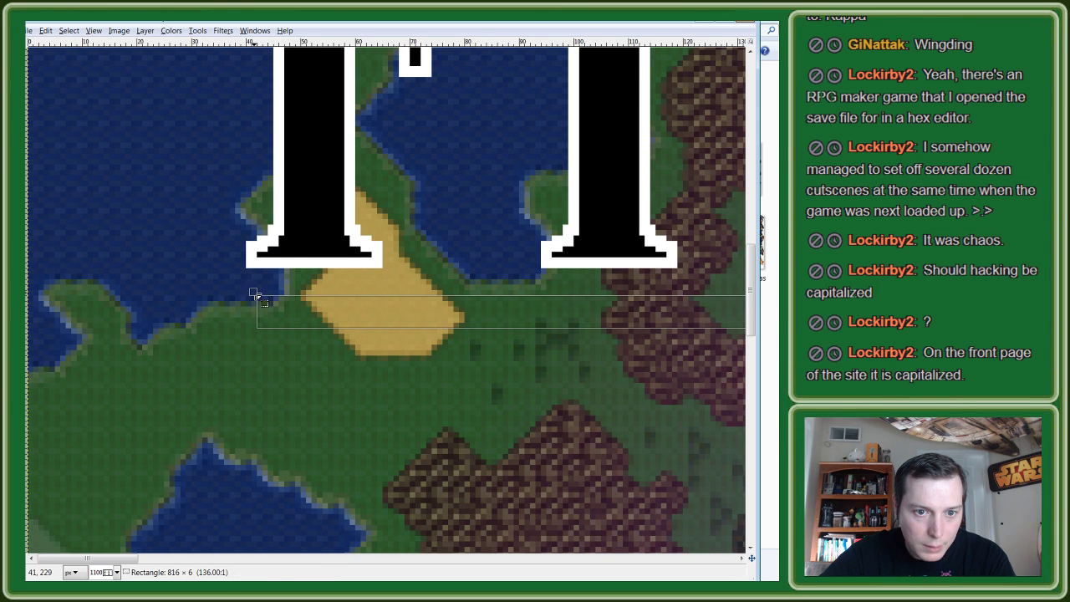
pyautogui.press('-')
pyautogui.press('-')
pyautogui.press('-')
pyautogui.press('-')
pyautogui.press('-')
pyautogui.press('-')
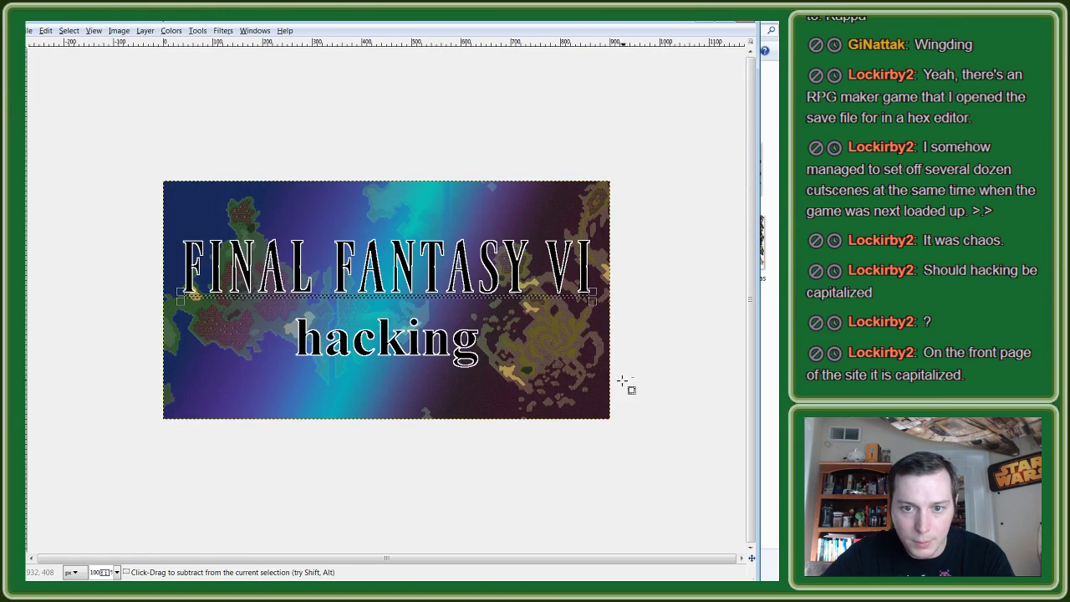
# Step: Zoom in and bucket-fill the strip with black to form the underline
pyautogui.press('+')
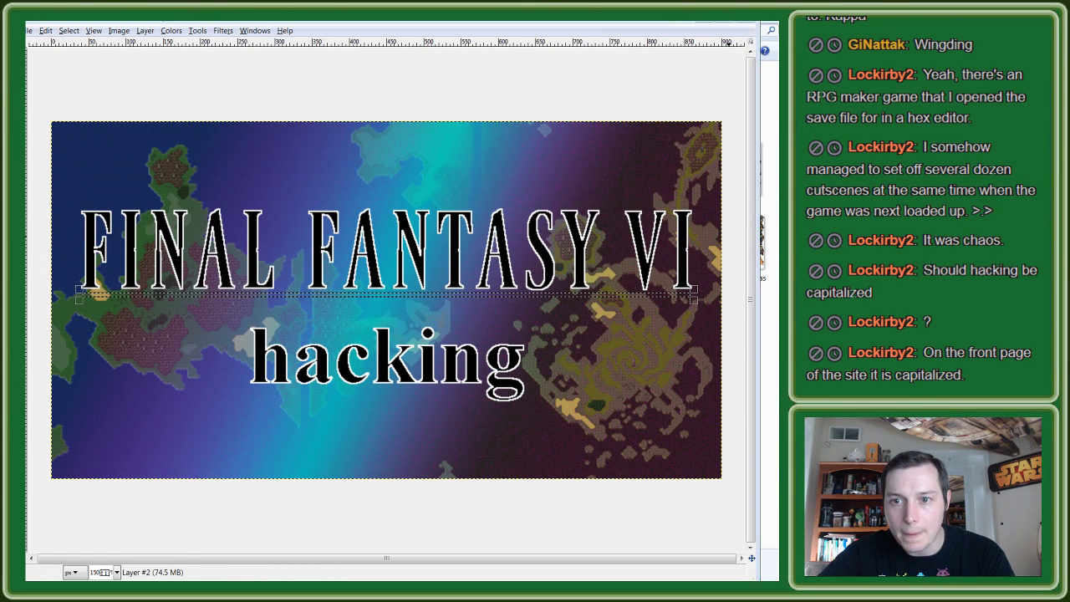
pyautogui.click(529, 297)
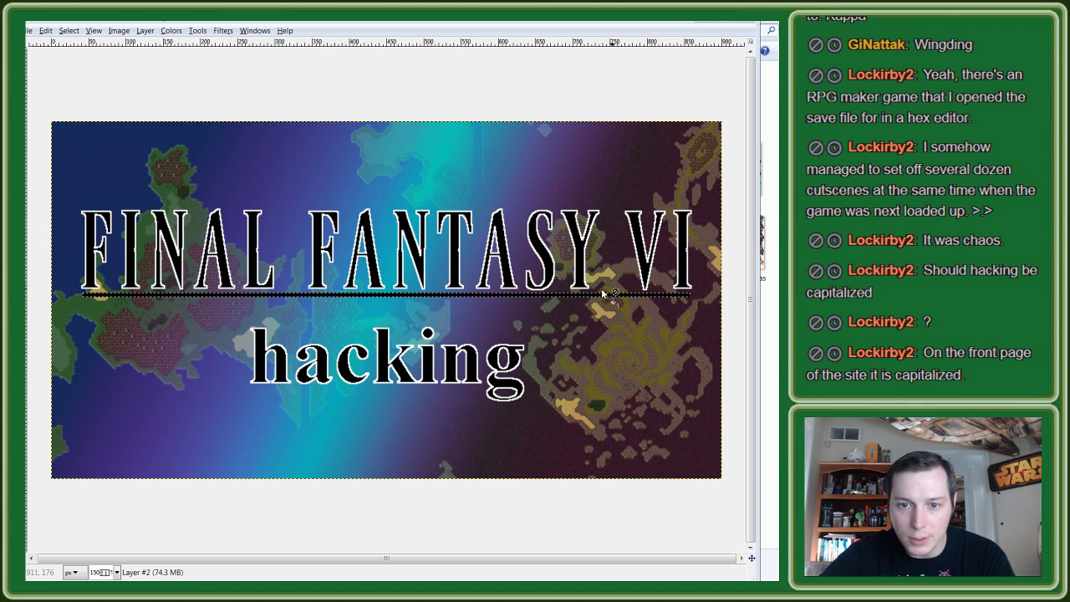
pyautogui.rightClick(539, 297)
pyautogui.moveTo(559, 320)
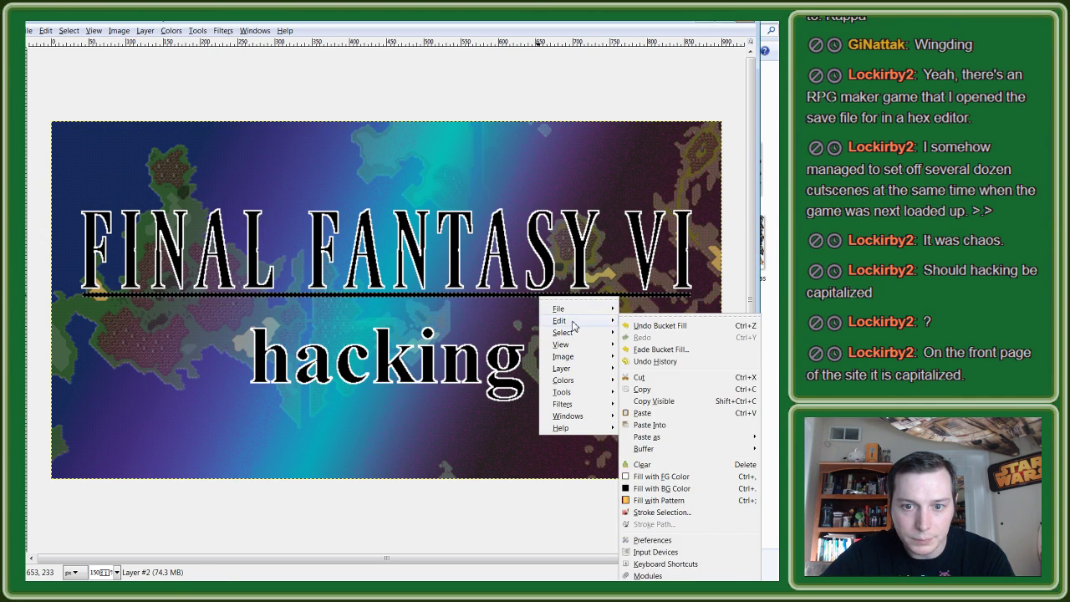
pyautogui.click(661, 511)
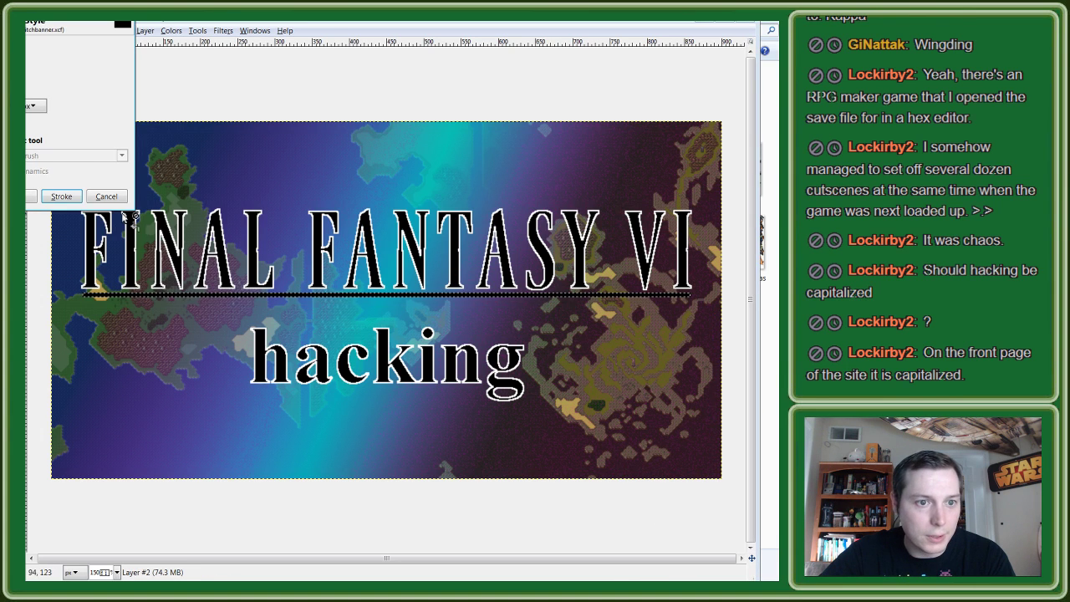
pyautogui.click(60, 198)
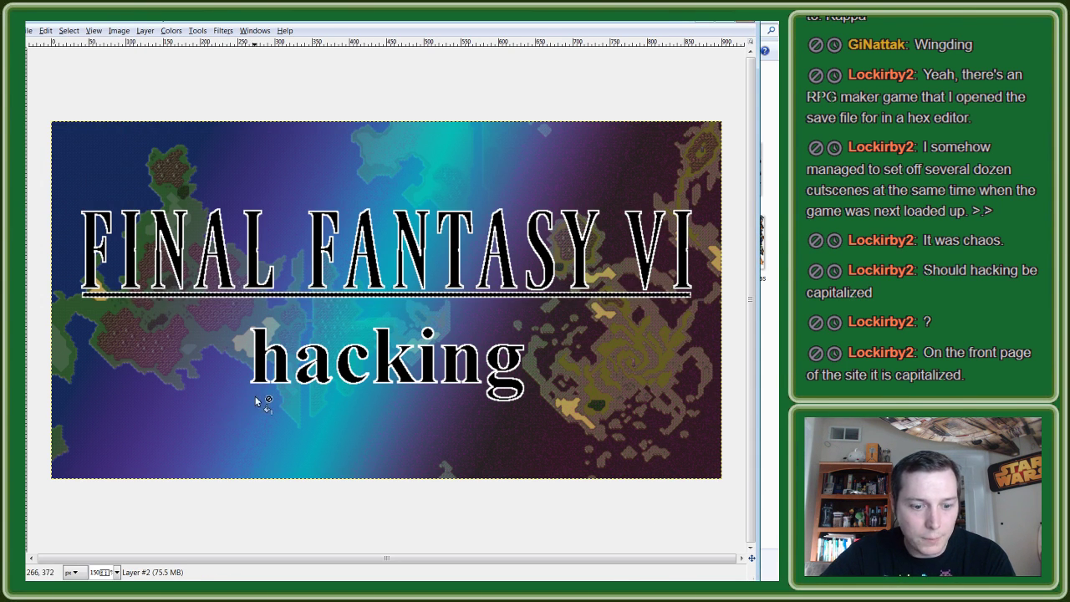
pyautogui.rightClick(300, 297)
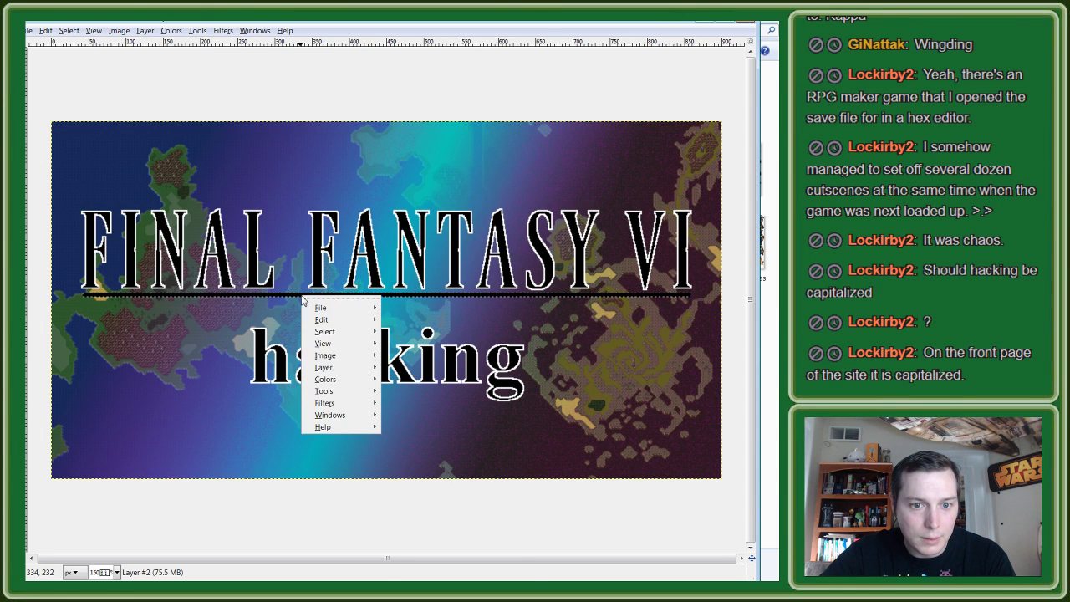
pyautogui.moveTo(339, 319)
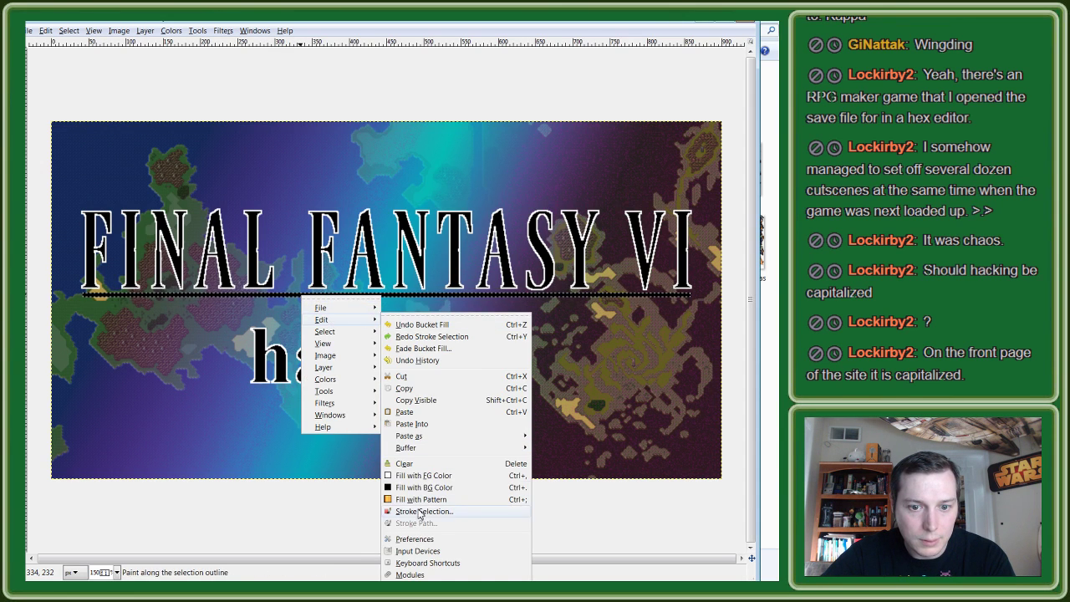
pyautogui.click(443, 509)
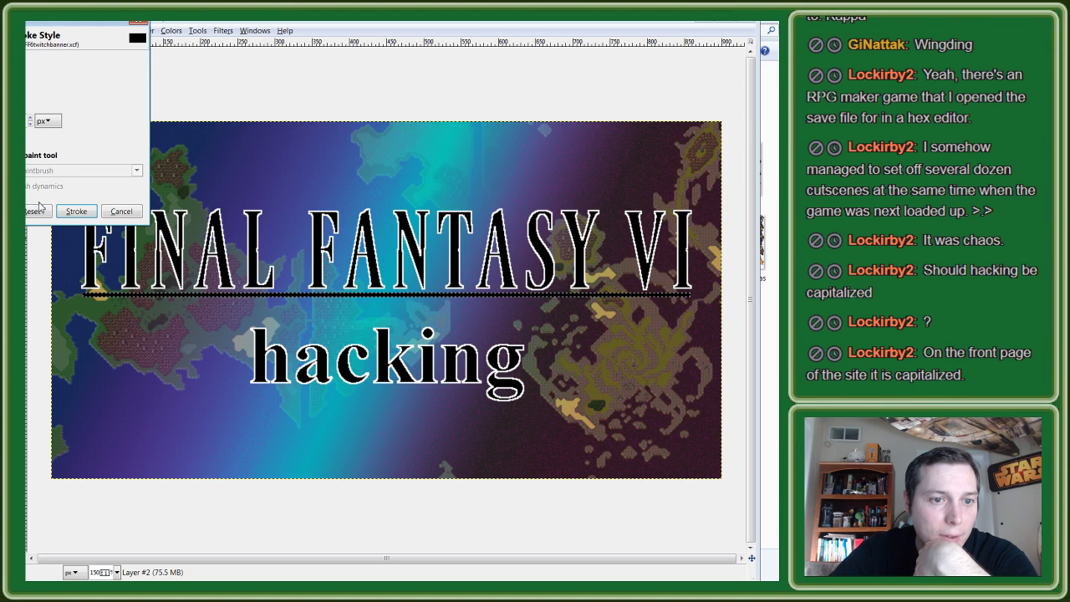
pyautogui.click(76, 211)
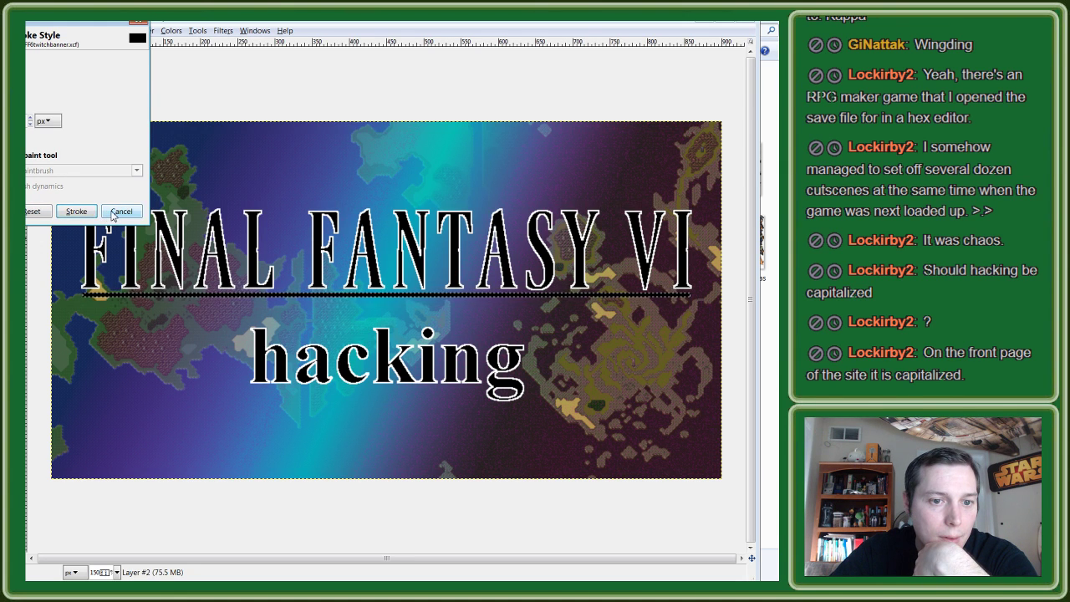
pyautogui.rightClick(331, 297)
pyautogui.moveTo(355, 331)
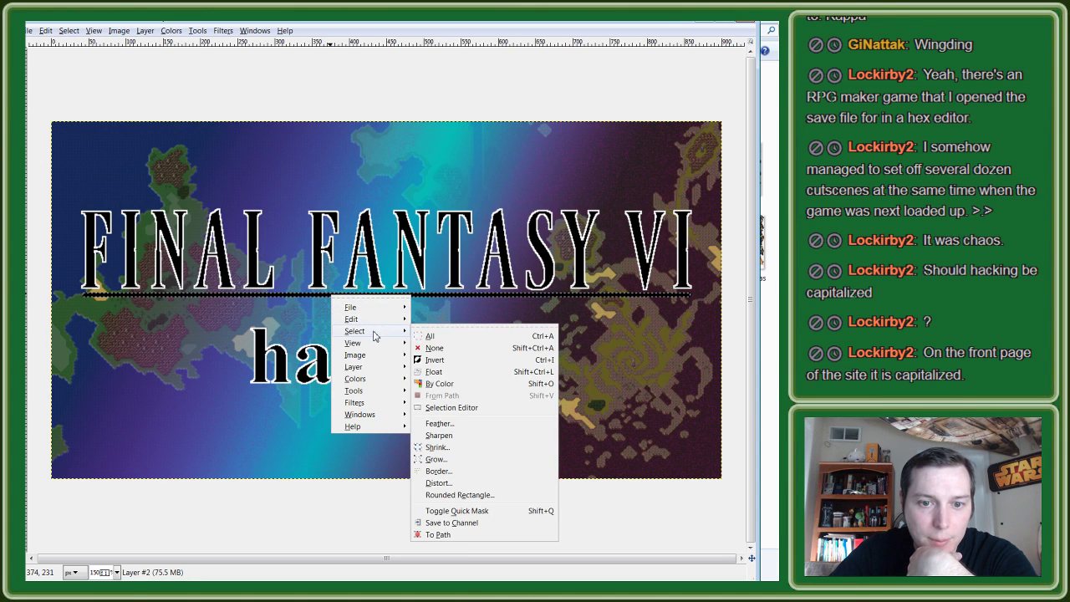
# Step: Feather the underline selection by 2 px
pyautogui.click(455, 427)
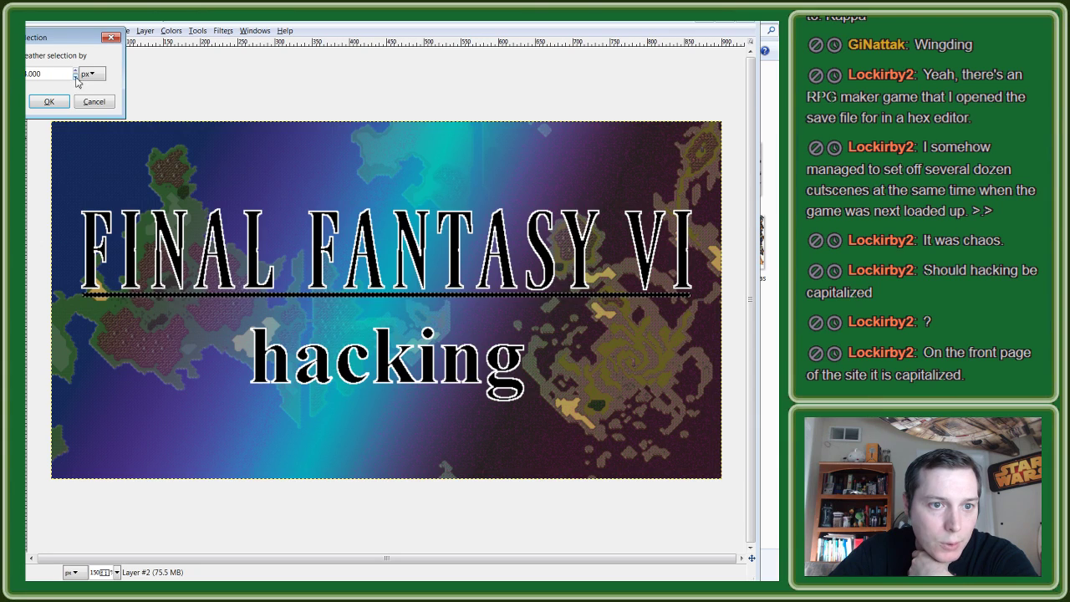
pyautogui.click(49, 102)
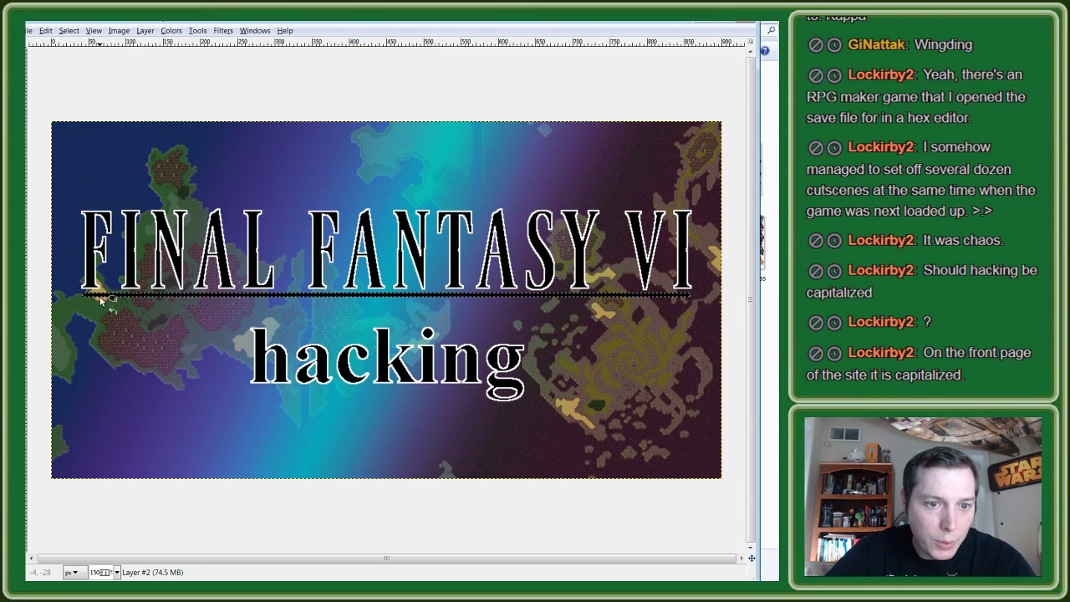
pyautogui.scroll(5, 85, 296)
pyautogui.scroll(1, 85, 294)
pyautogui.scroll(1, 86, 287)
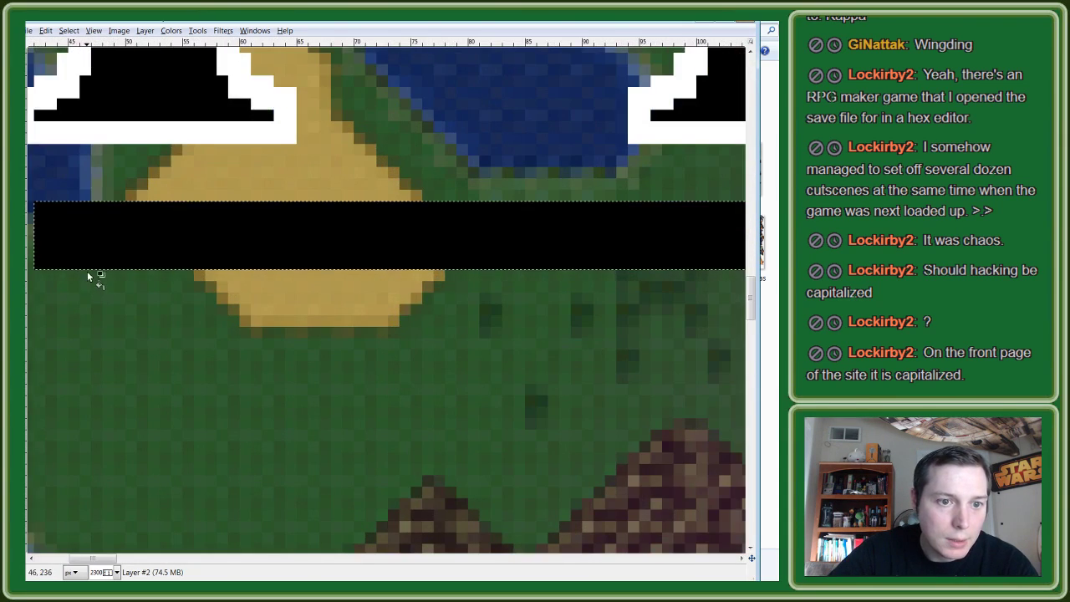
pyautogui.rightClick(129, 249)
pyautogui.moveTo(153, 283)
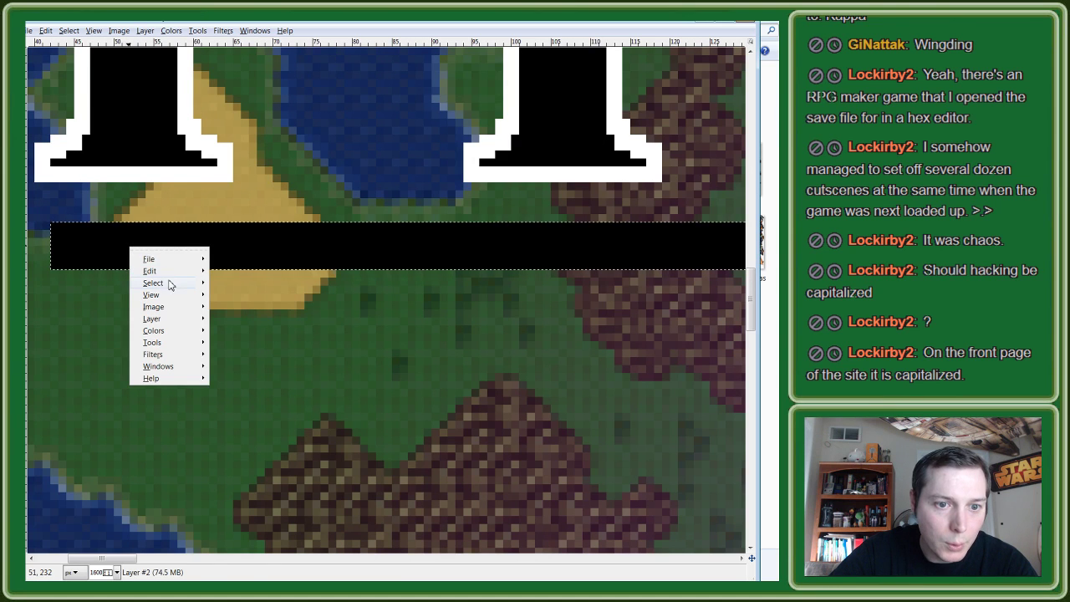
pyautogui.click(250, 375)
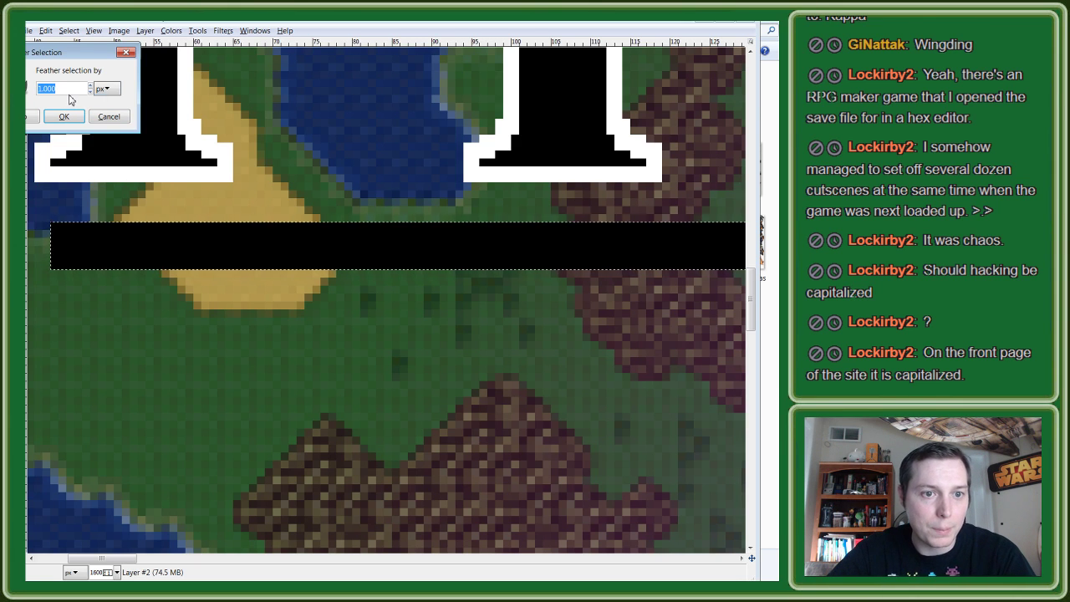
pyautogui.click(104, 89)
pyautogui.doubleClick(61, 89)
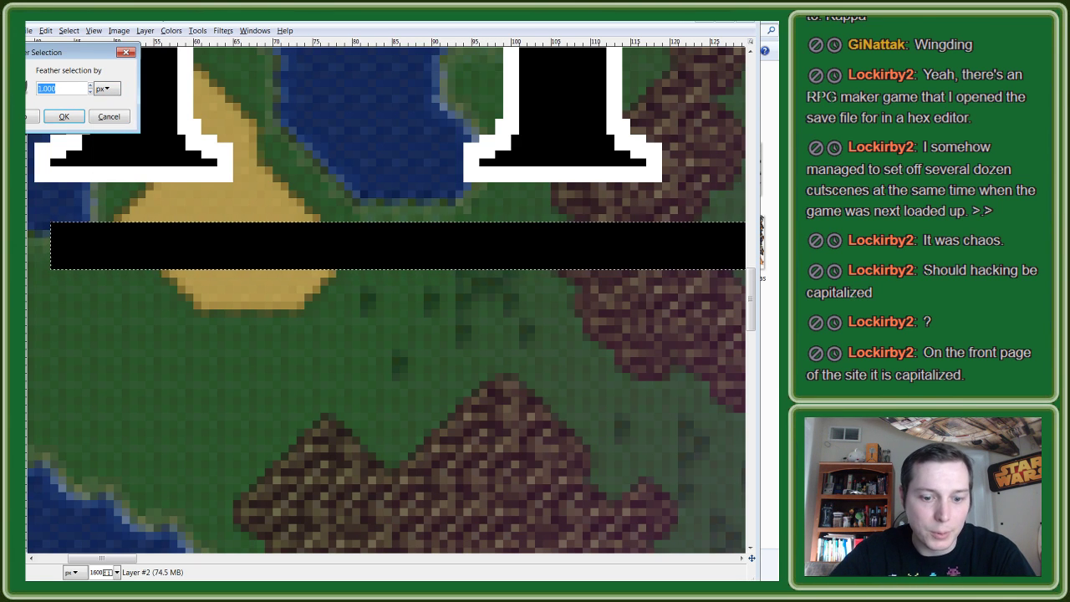
pyautogui.write('2')
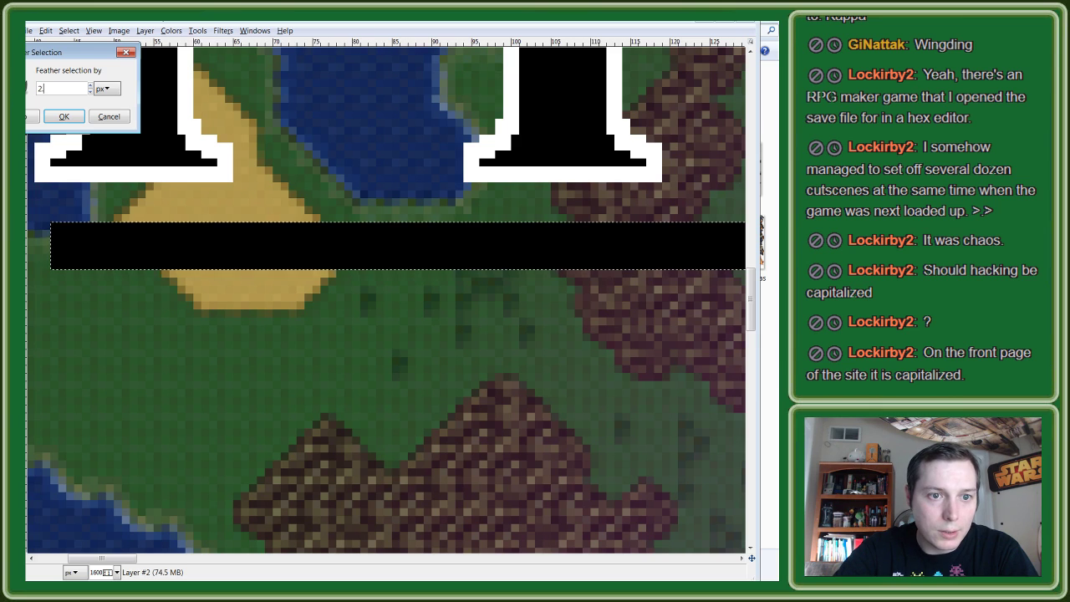
pyautogui.press('Return')
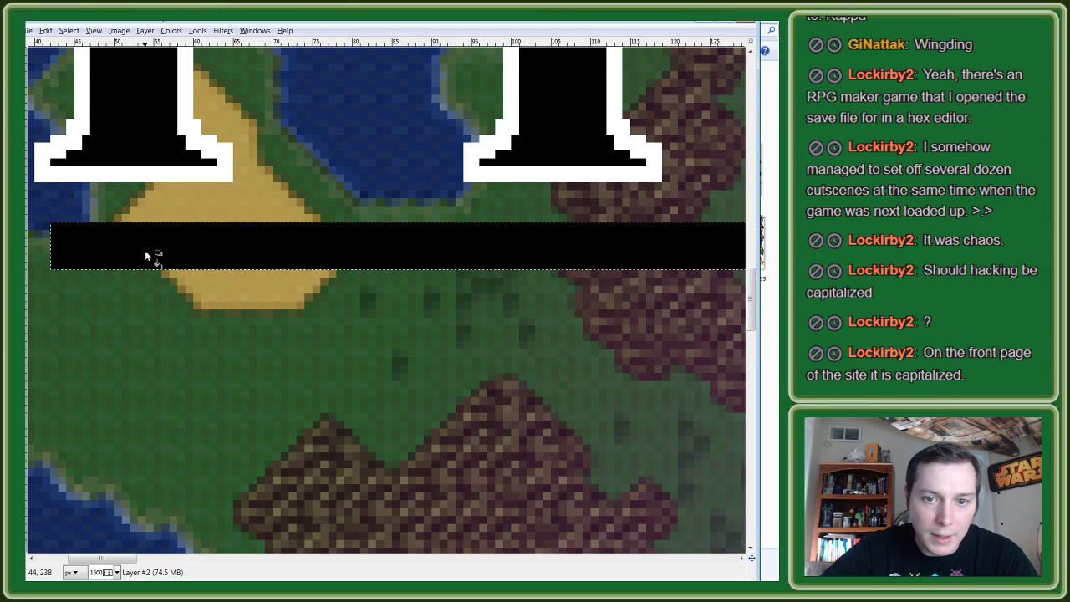
# Step: Stroke the underline selection with a 3 px white outline
pyautogui.keyDown('ctrl'); pyautogui.scroll(-4, 274, 279); pyautogui.keyUp('ctrl')
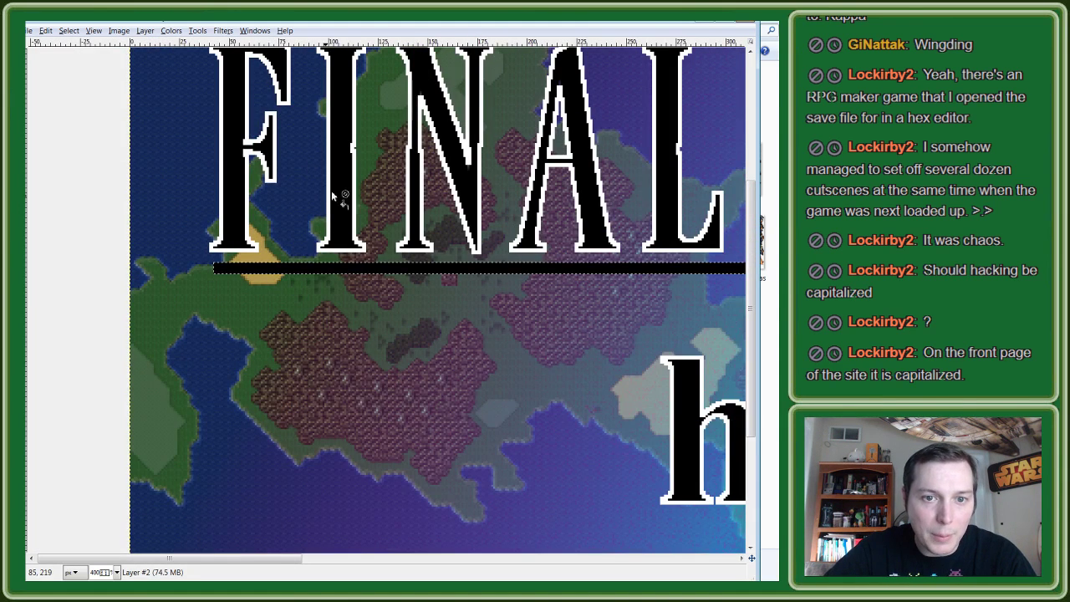
pyautogui.keyDown('ctrl'); pyautogui.scroll(4, 299, 295); pyautogui.keyUp('ctrl')
pyautogui.keyDown('ctrl'); pyautogui.scroll(-3, 303, 201); pyautogui.keyUp('ctrl')
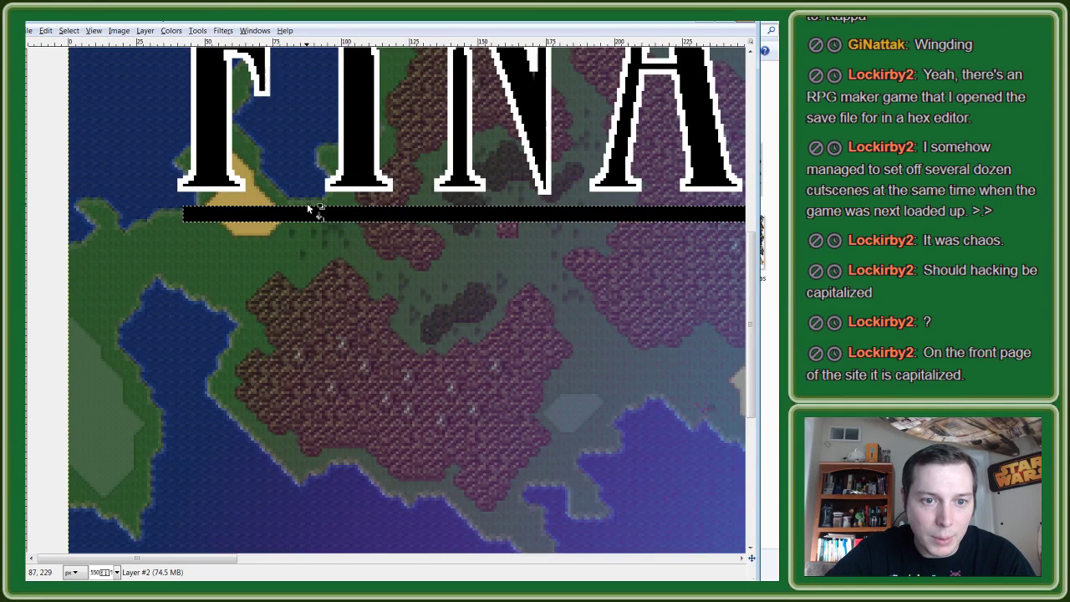
pyautogui.rightClick(310, 215)
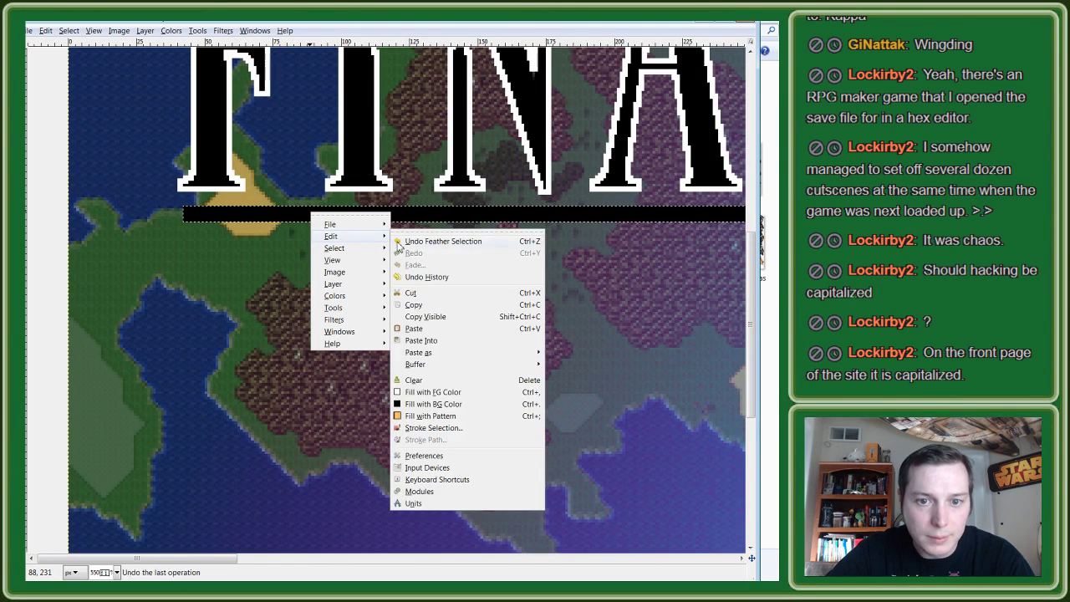
pyautogui.click(435, 430)
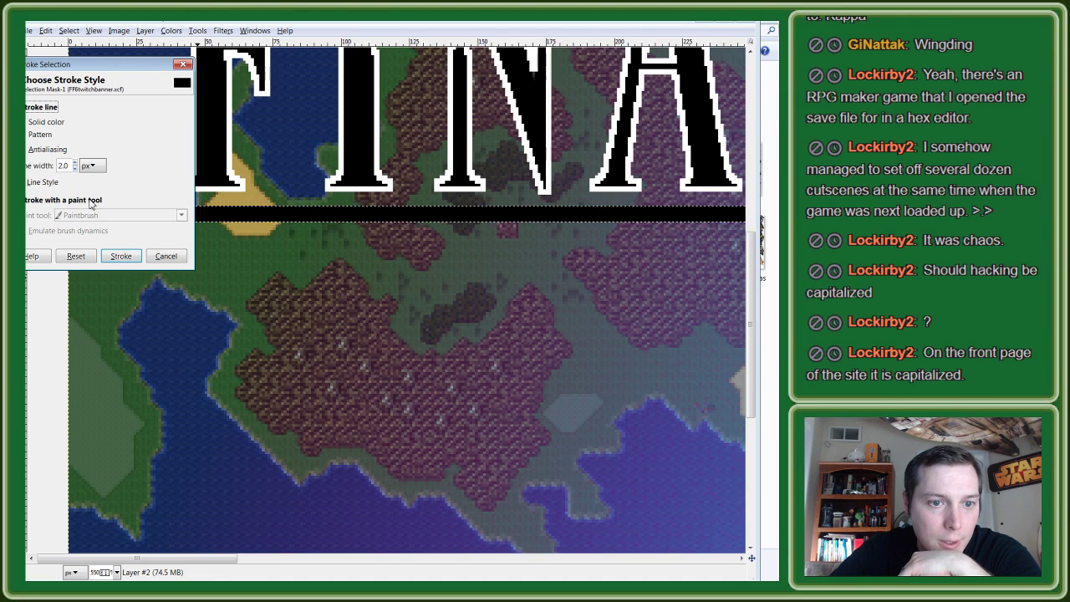
pyautogui.click(120, 255)
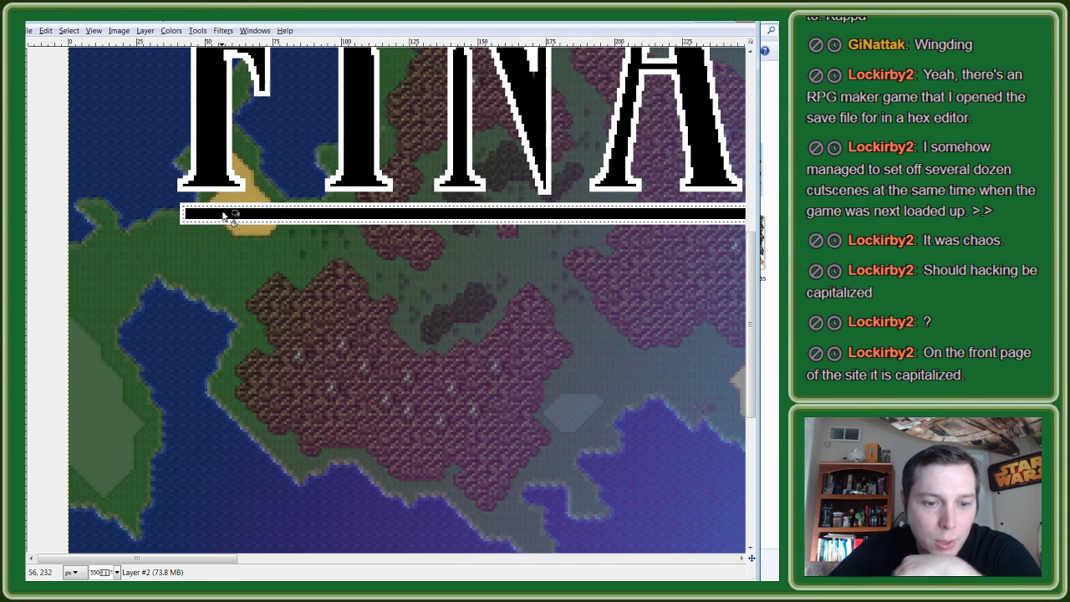
pyautogui.rightClick(249, 219)
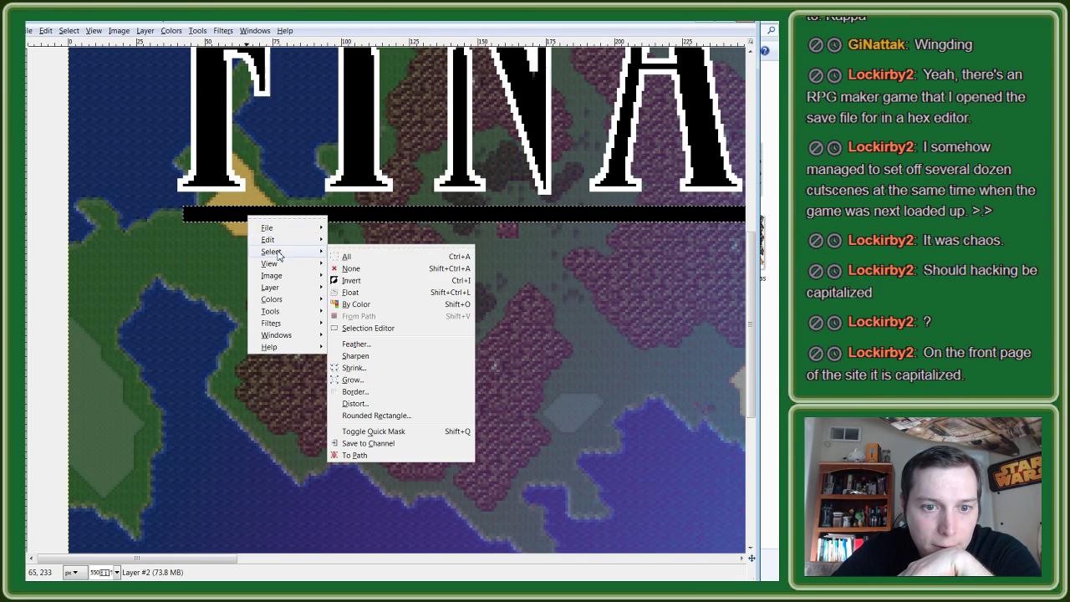
pyautogui.moveTo(268, 239)
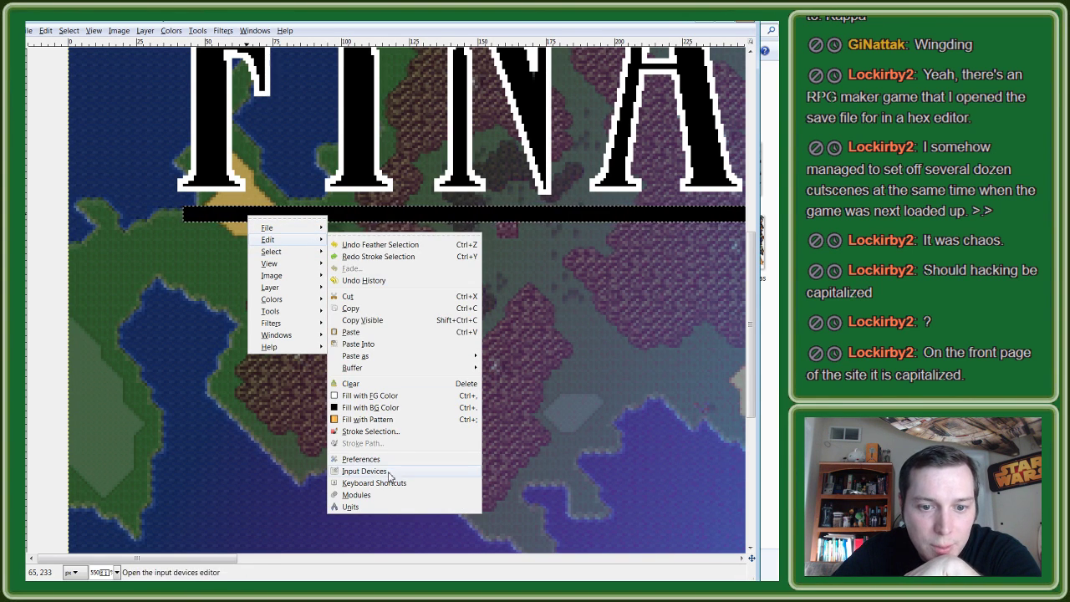
pyautogui.click(378, 431)
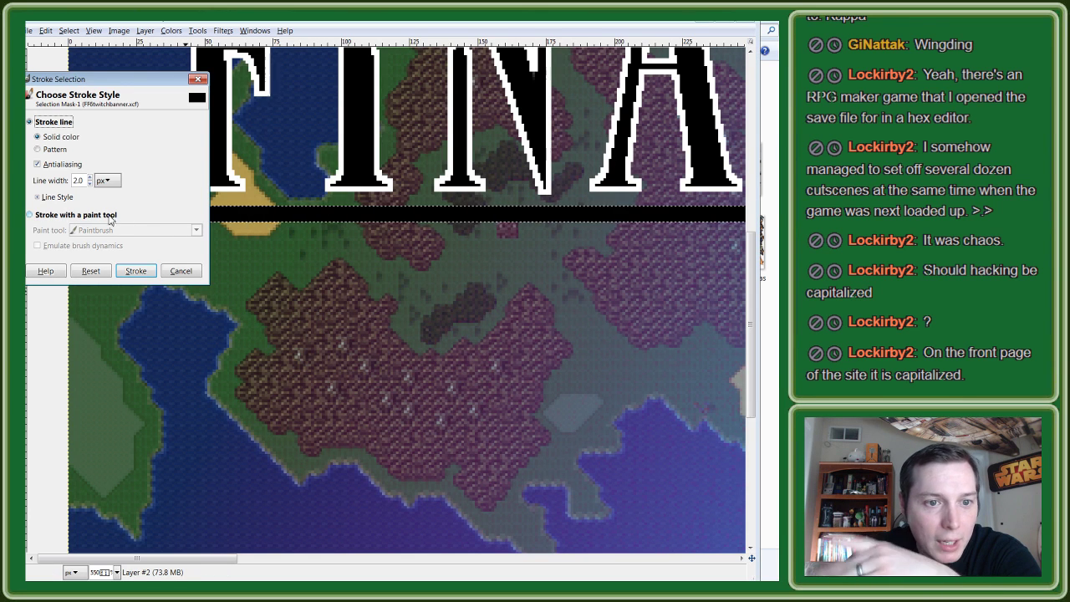
pyautogui.click(135, 272)
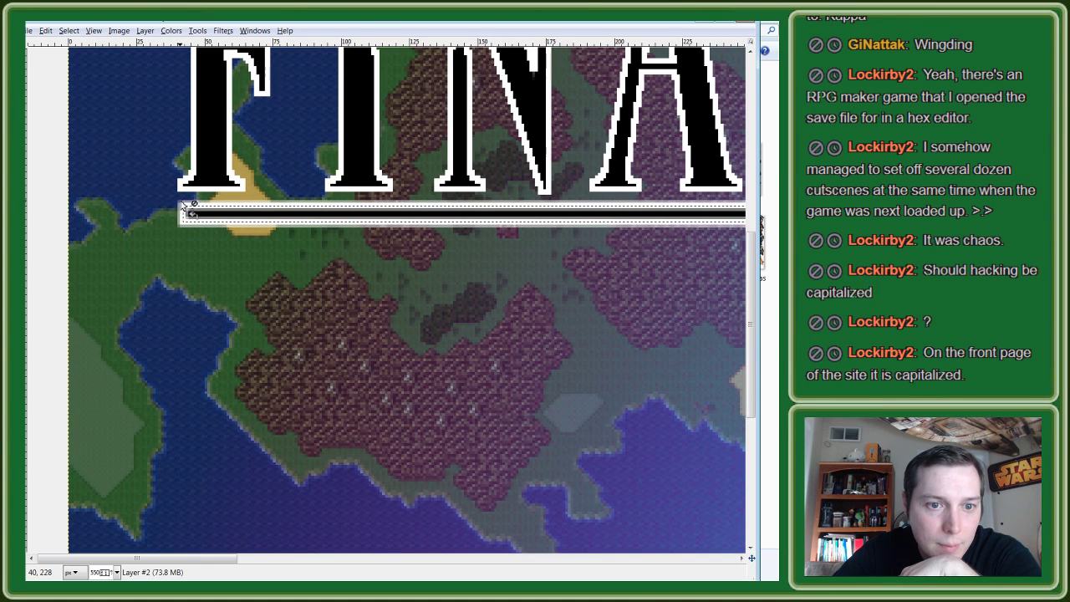
pyautogui.scroll(1, 200, 211)
pyautogui.scroll(1, 201, 210)
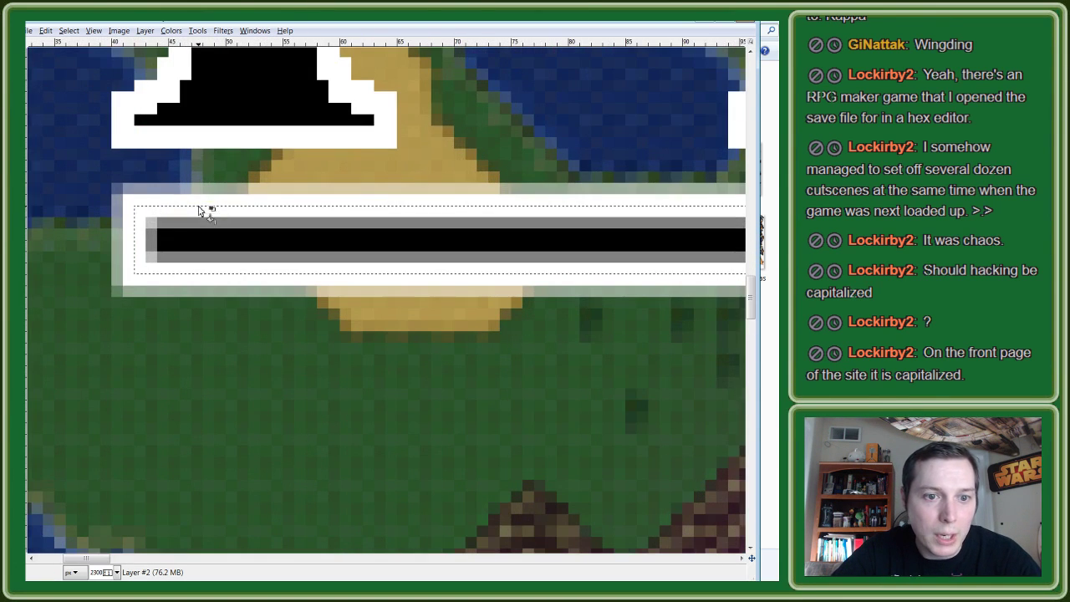
pyautogui.scroll(-2, 246, 229)
pyautogui.scroll(-1, 343, 310)
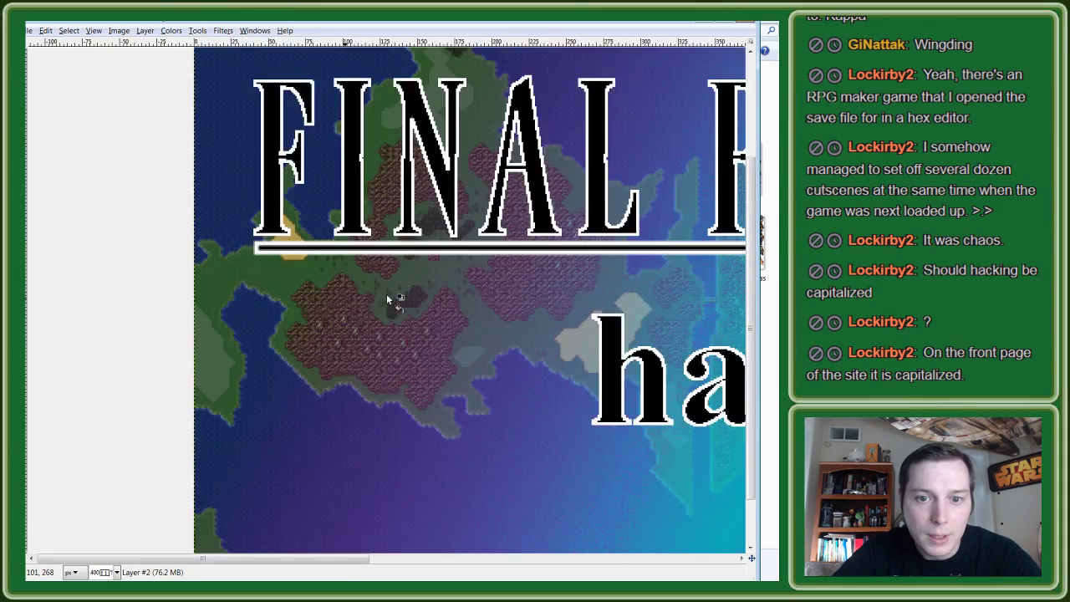
pyautogui.scroll(-2, 376, 309)
pyautogui.scroll(1, 343, 320)
pyautogui.scroll(-1, 325, 321)
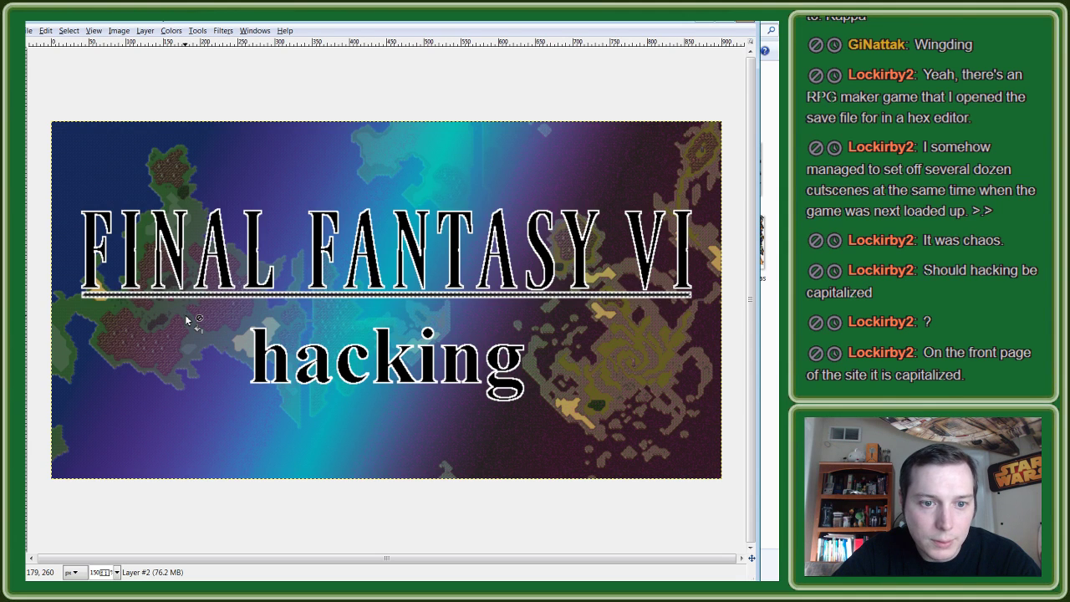
# Step: Stroke the selected underline bar's outline via Edit > Stroke Selection
pyautogui.click(69, 31)
pyautogui.click(84, 55)
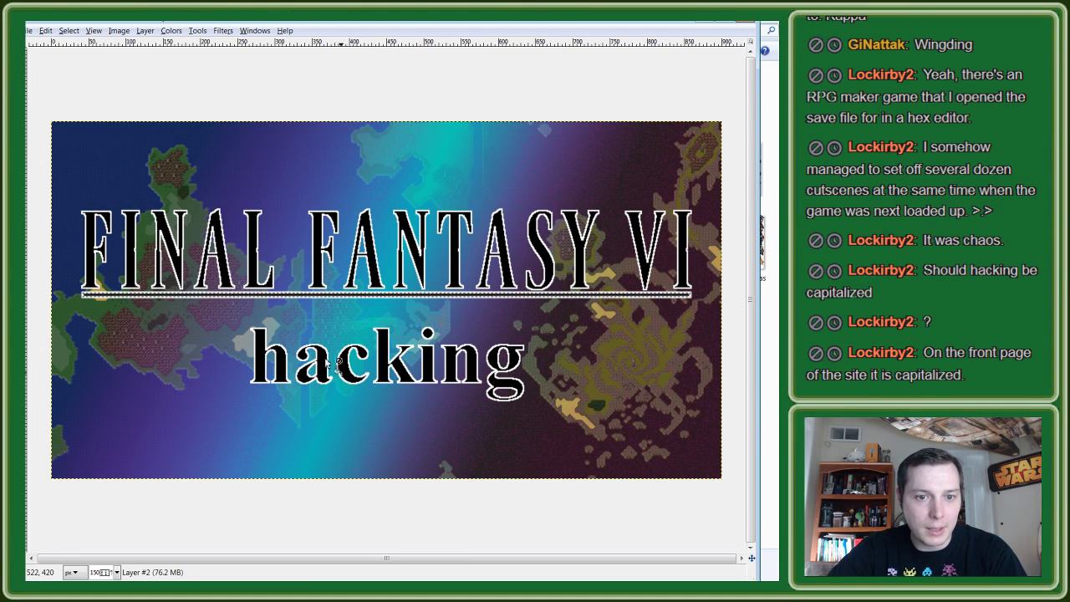
pyautogui.keyDown('ctrl'); pyautogui.scroll(1, 256, 301); pyautogui.keyUp('ctrl')
pyautogui.keyDown('ctrl'); pyautogui.scroll(2, 256, 300); pyautogui.keyUp('ctrl')
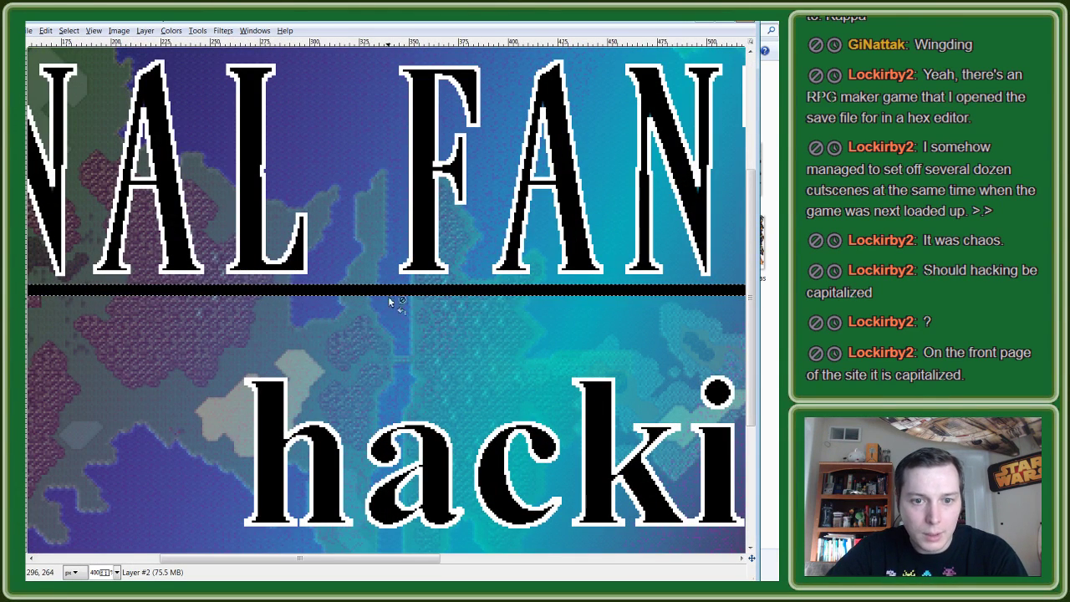
pyautogui.rightClick(420, 294)
pyautogui.moveTo(440, 315)
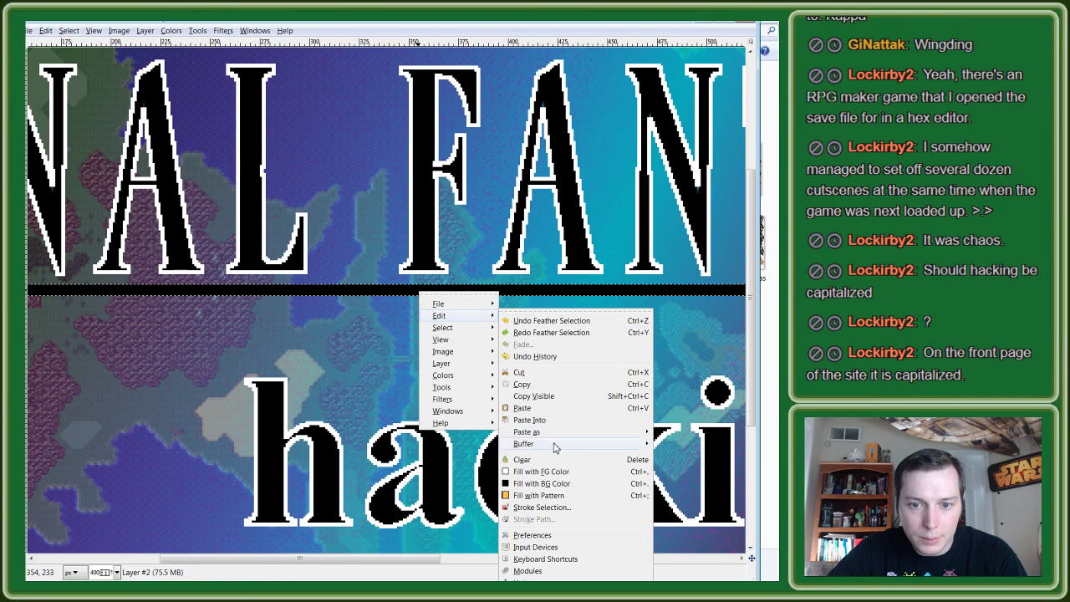
pyautogui.click(541, 507)
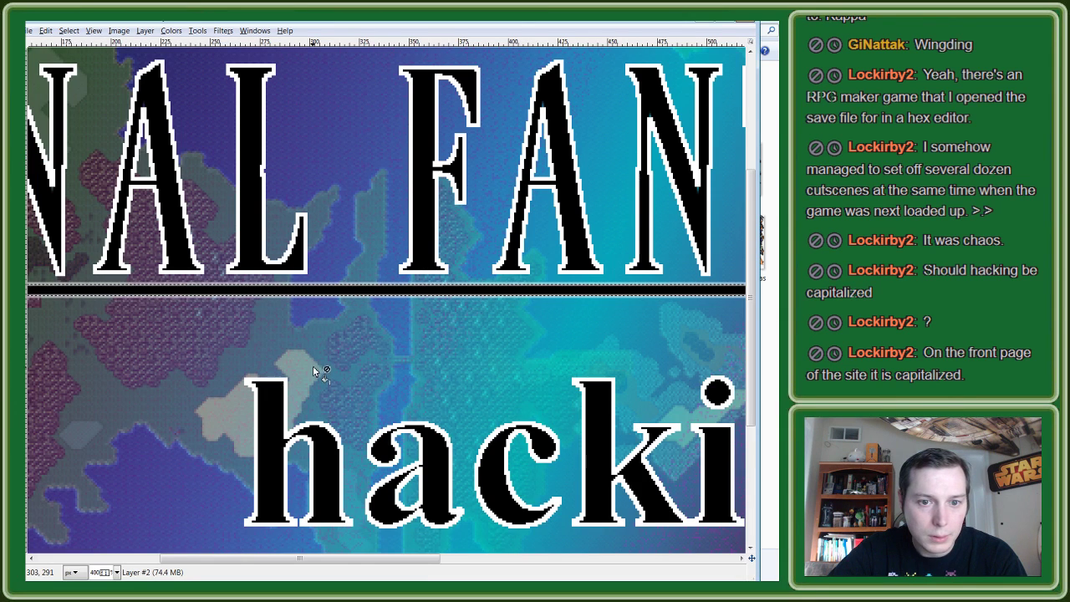
# Step: Clear the selection with Select > None
pyautogui.scroll(-4, 310, 370)
pyautogui.scroll(1, 299, 346)
pyautogui.scroll(1, 298, 345)
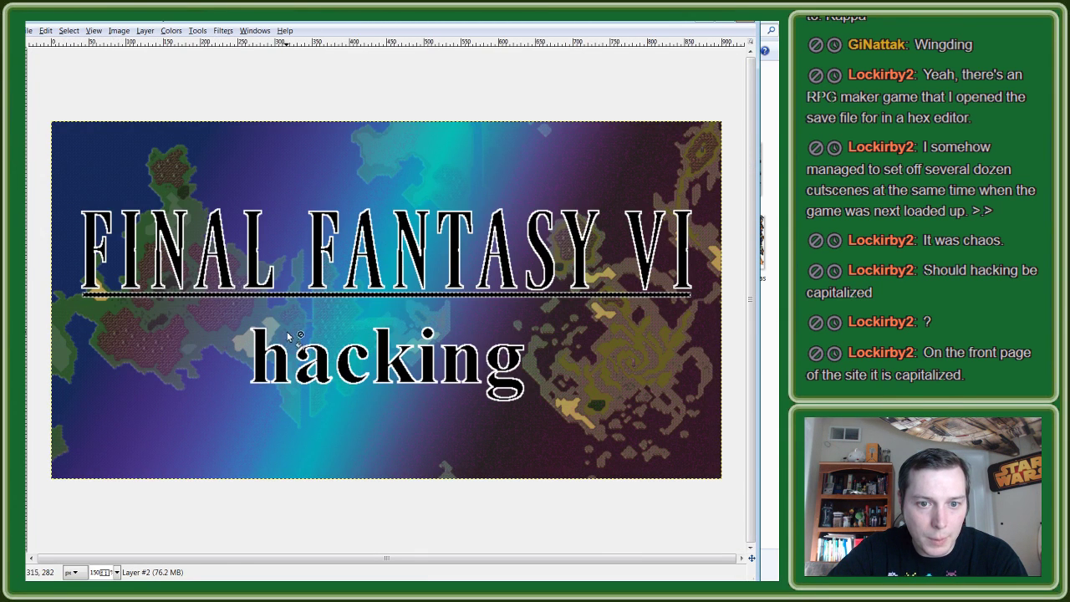
pyautogui.click(68, 31)
pyautogui.click(80, 56)
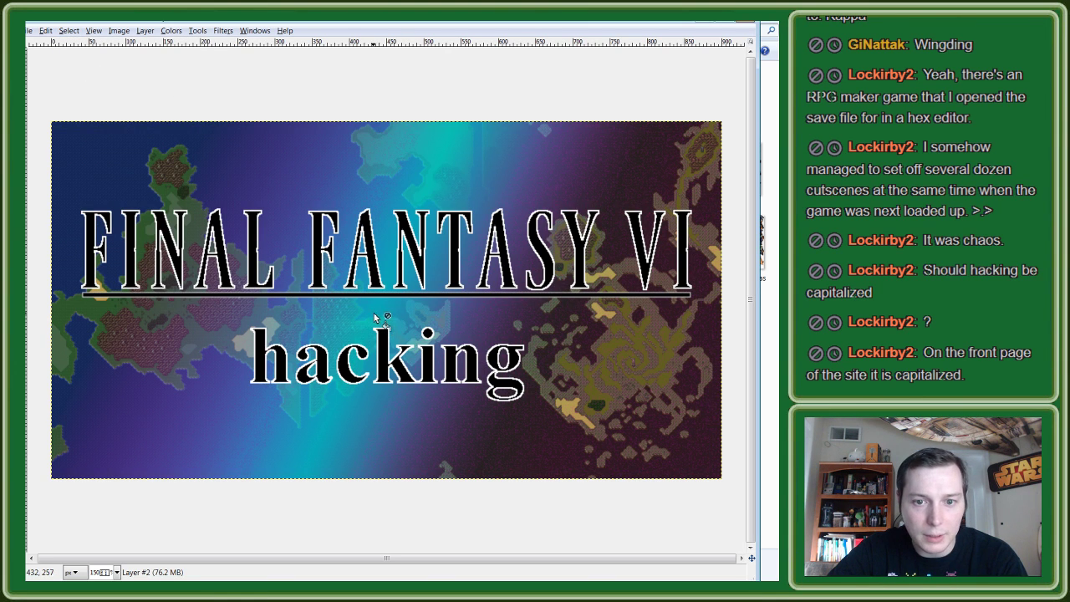
pyautogui.scroll(3, 359, 309)
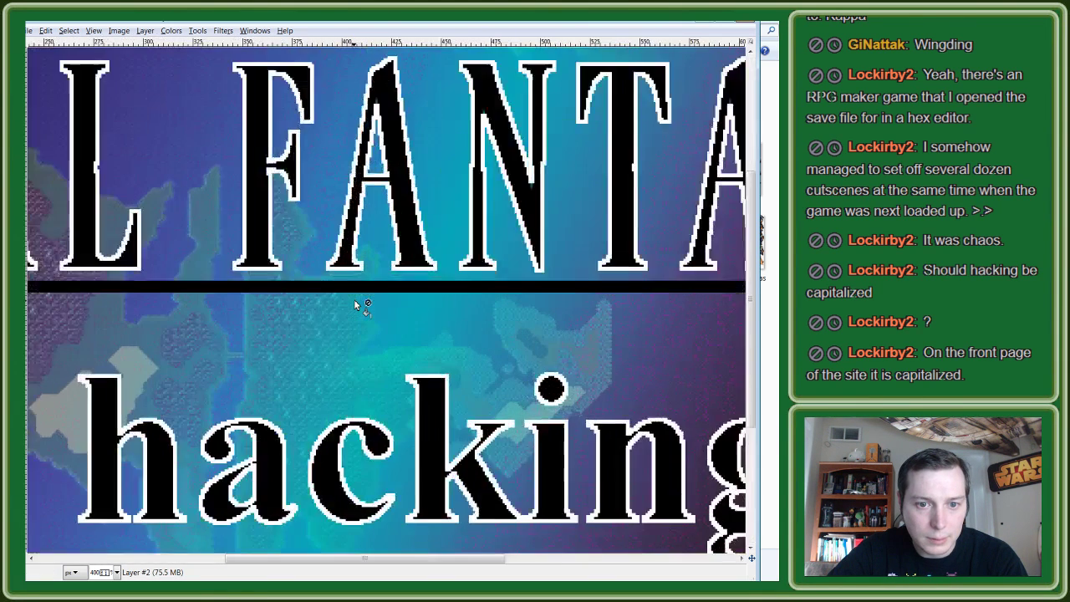
pyautogui.scroll(-2, 327, 298)
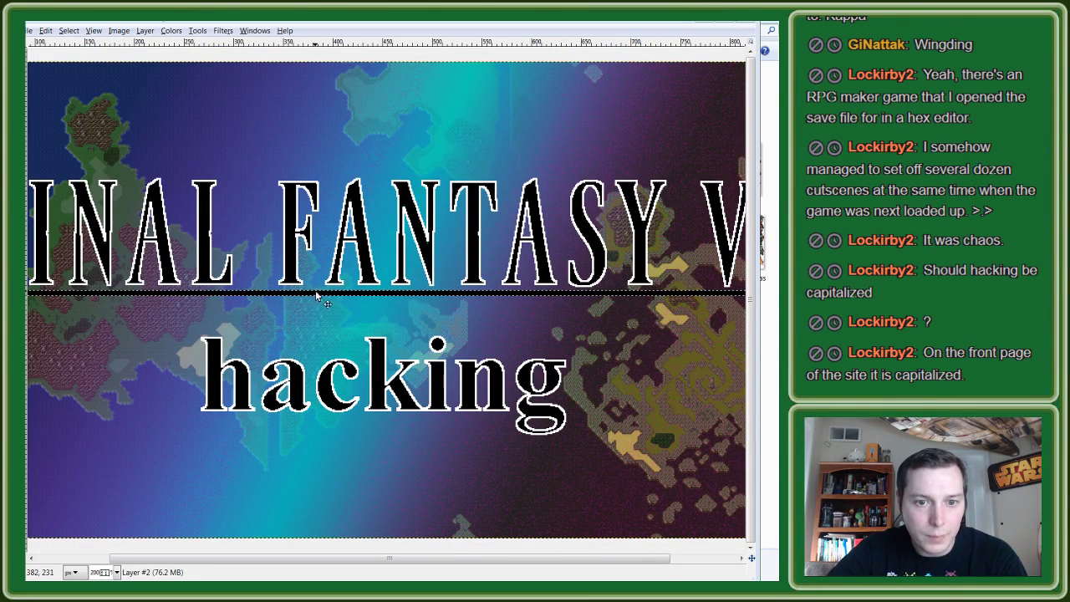
# Step: Cut the underline and paste it back as a floating selection
pyautogui.hotkey('ctrl', 'x')
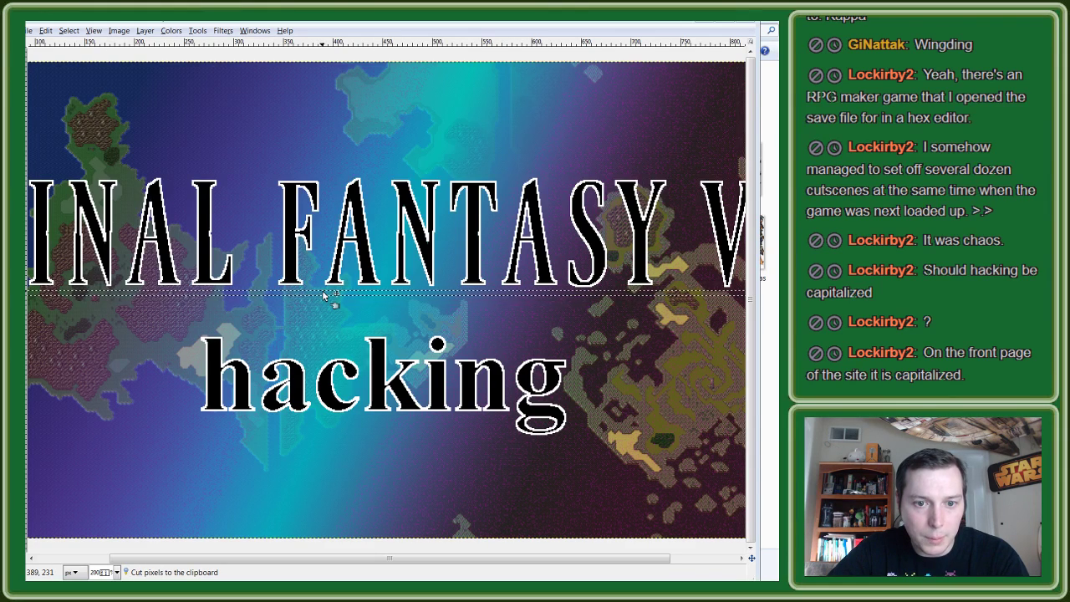
pyautogui.hotkey('ctrl', 'v')
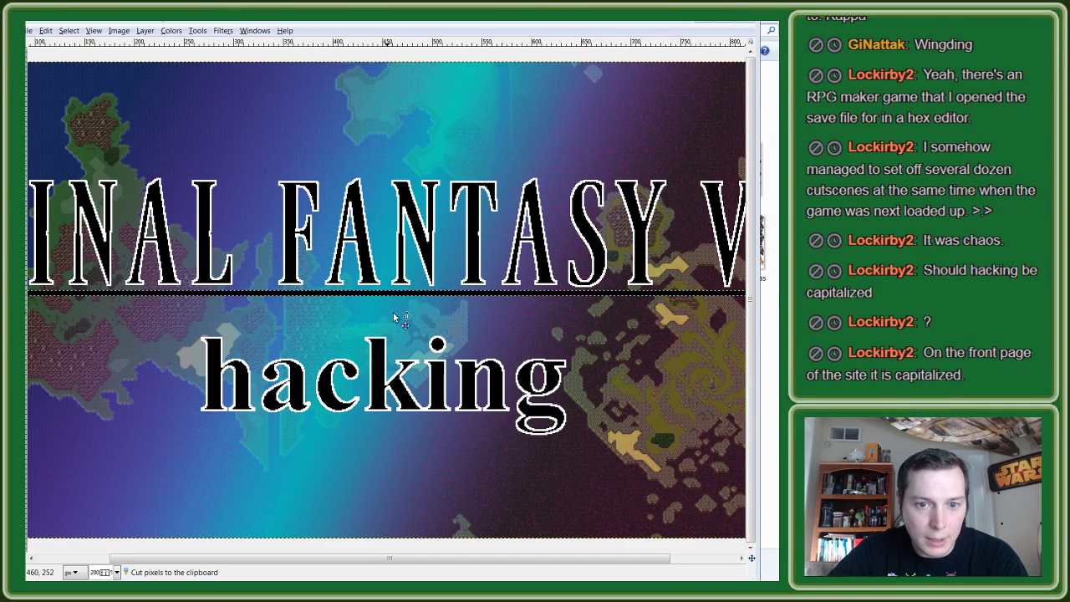
pyautogui.scroll(2, 393, 310)
pyautogui.scroll(1, 400, 314)
pyautogui.scroll(-4, 540, 303)
pyautogui.scroll(-1, 640, 327)
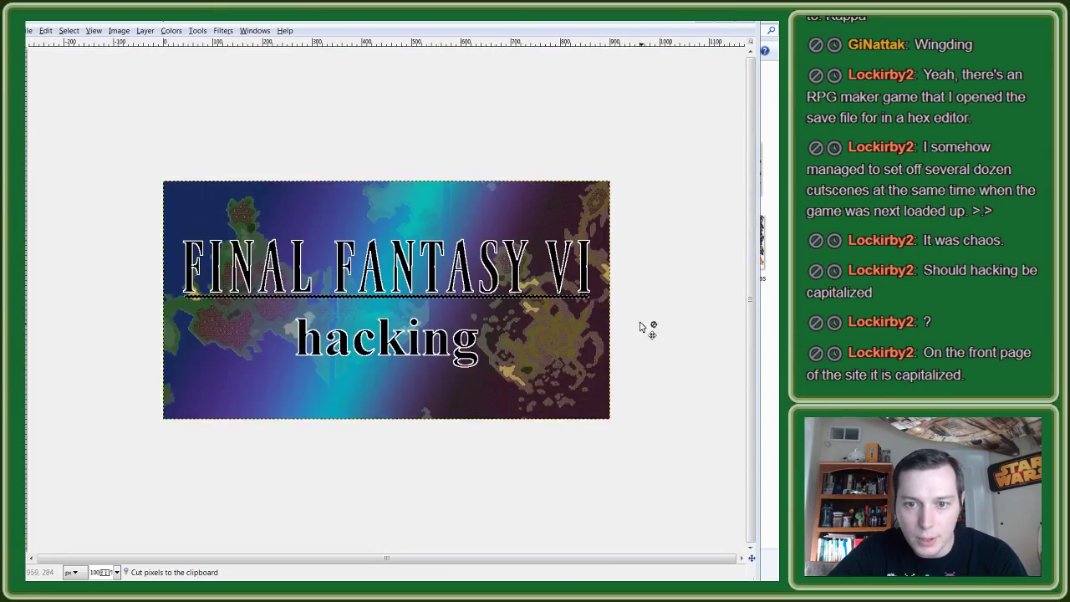
pyautogui.scroll(1, 610, 316)
pyautogui.scroll(2, 610, 316)
pyautogui.scroll(-1, 668, 309)
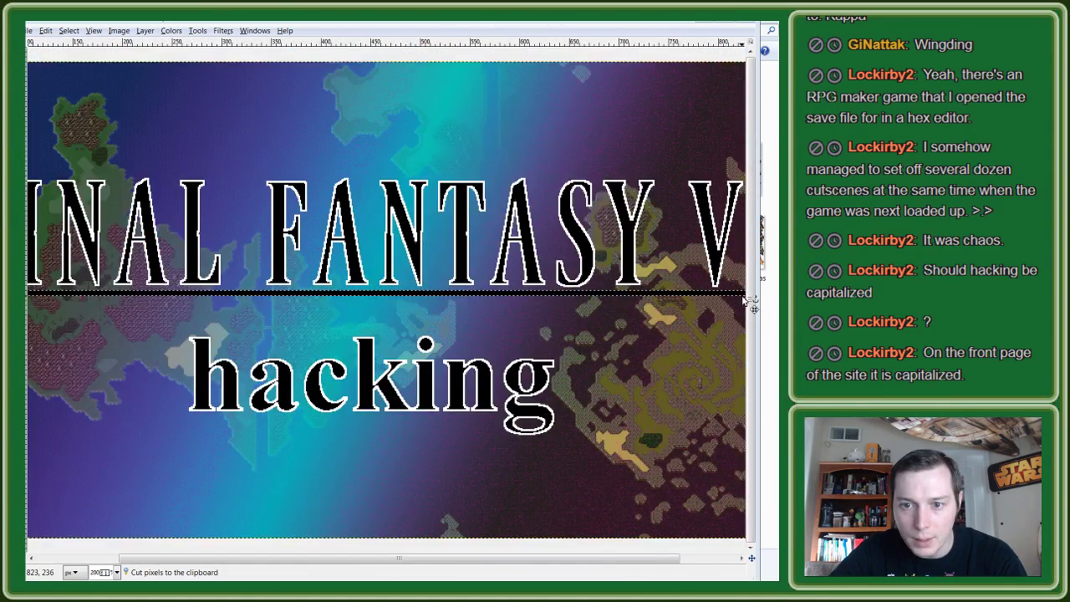
pyautogui.scroll(1, 746, 301)
pyautogui.scroll(3, 746, 301)
pyautogui.hscroll(1, 700, 396)
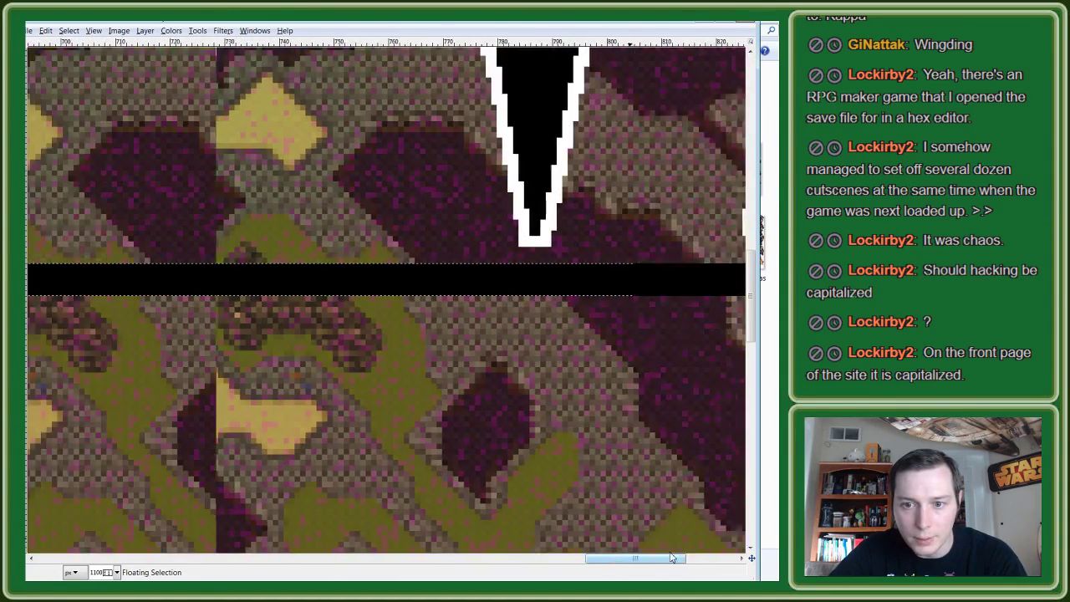
pyautogui.hscroll(3, 518, 396)
# Step: Move the floating black bar slightly down beneath the title
pyautogui.click(492, 282)
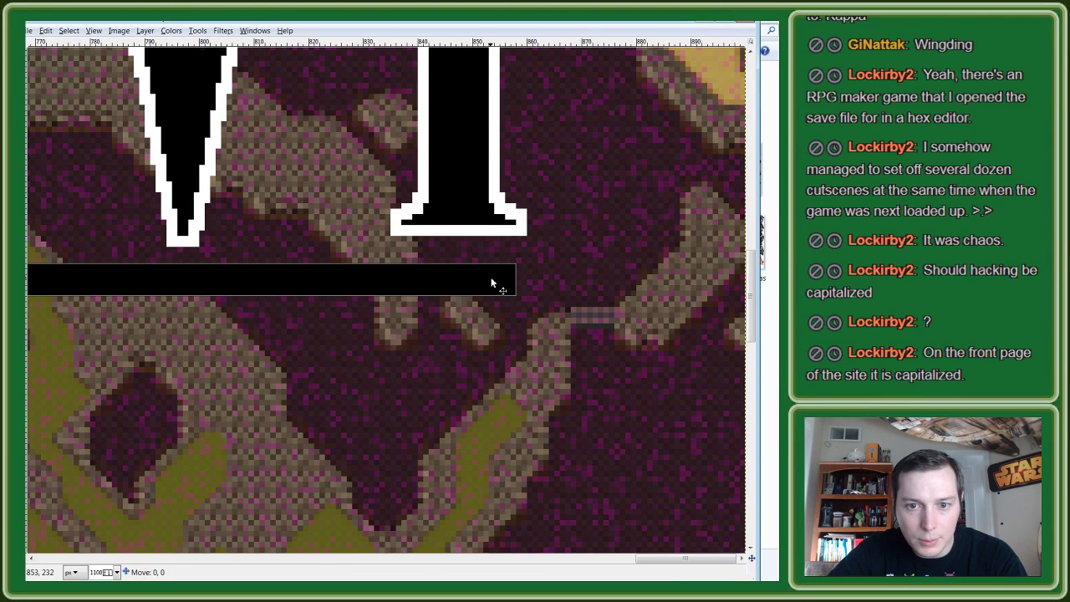
pyautogui.press('Down')
pyautogui.press('Down')
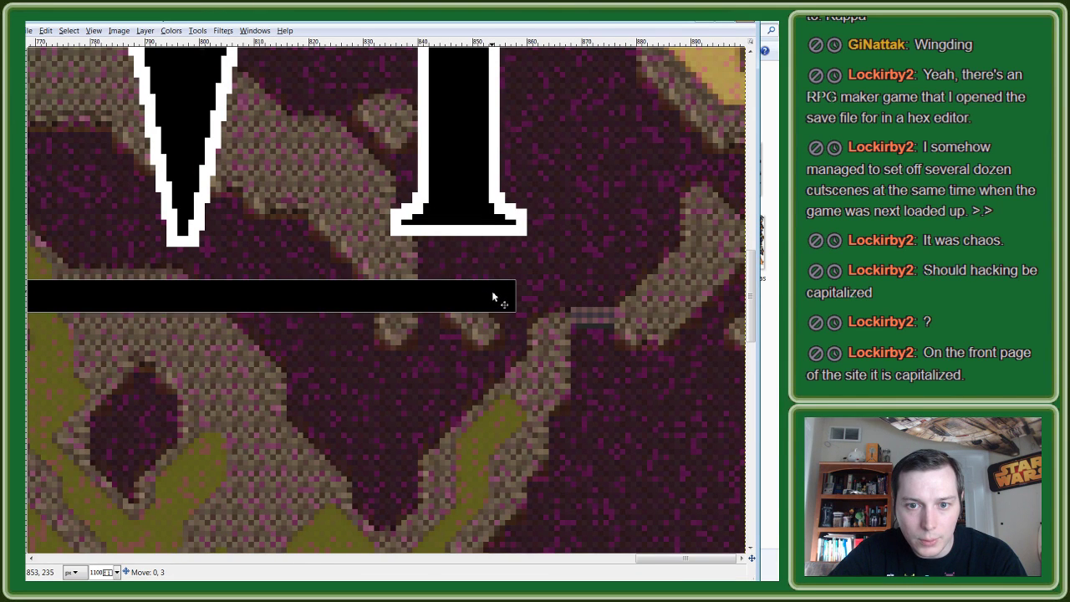
pyautogui.moveTo(492, 291); pyautogui.dragTo(493, 305)
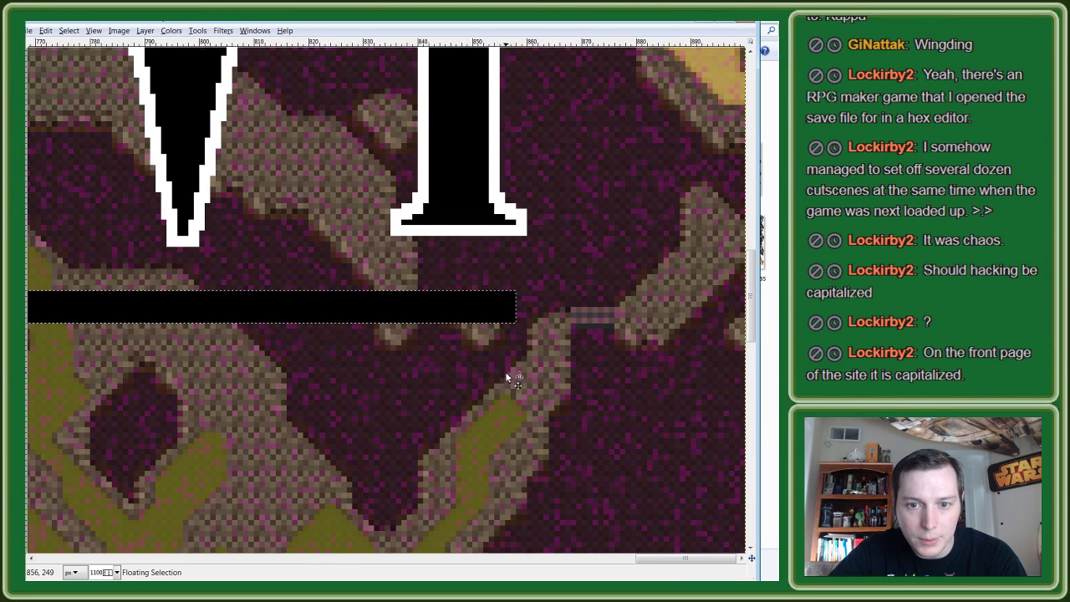
pyautogui.scroll(-2, 505, 371)
pyautogui.scroll(-2, 502, 371)
pyautogui.scroll(-2, 503, 371)
pyautogui.scroll(-1, 425, 384)
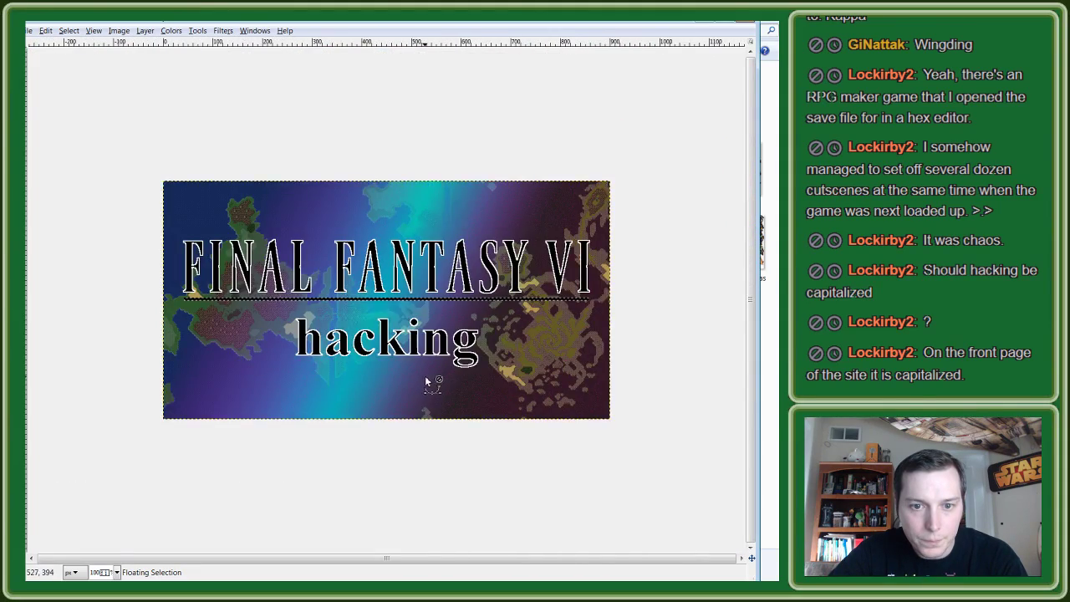
pyautogui.scroll(2, 428, 376)
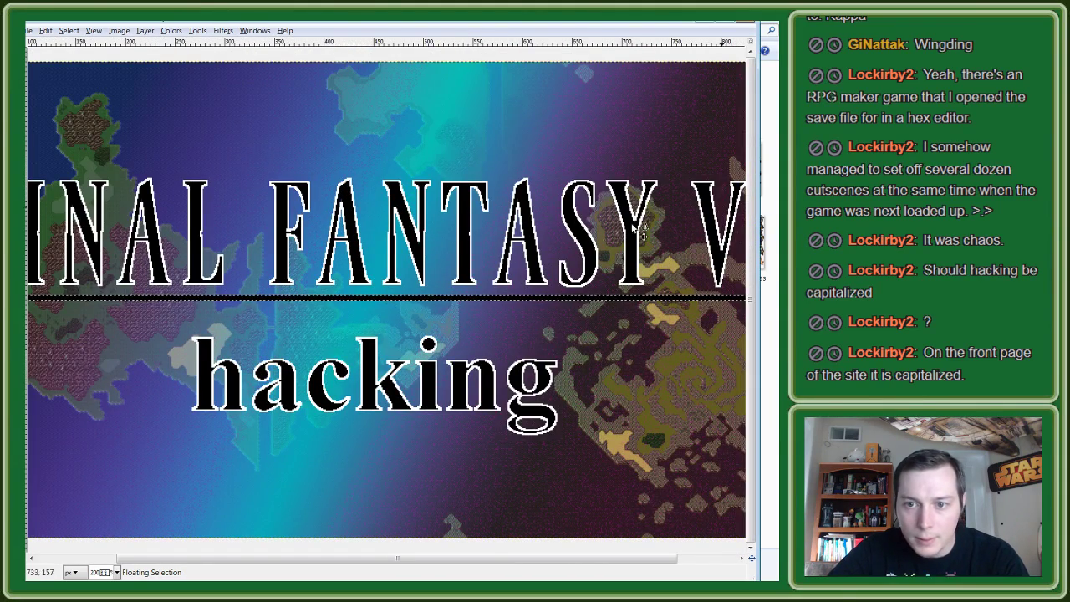
# Step: Reselect the black line between the title and 'hacking' using the canvas and Select menus
pyautogui.rightClick(434, 302)
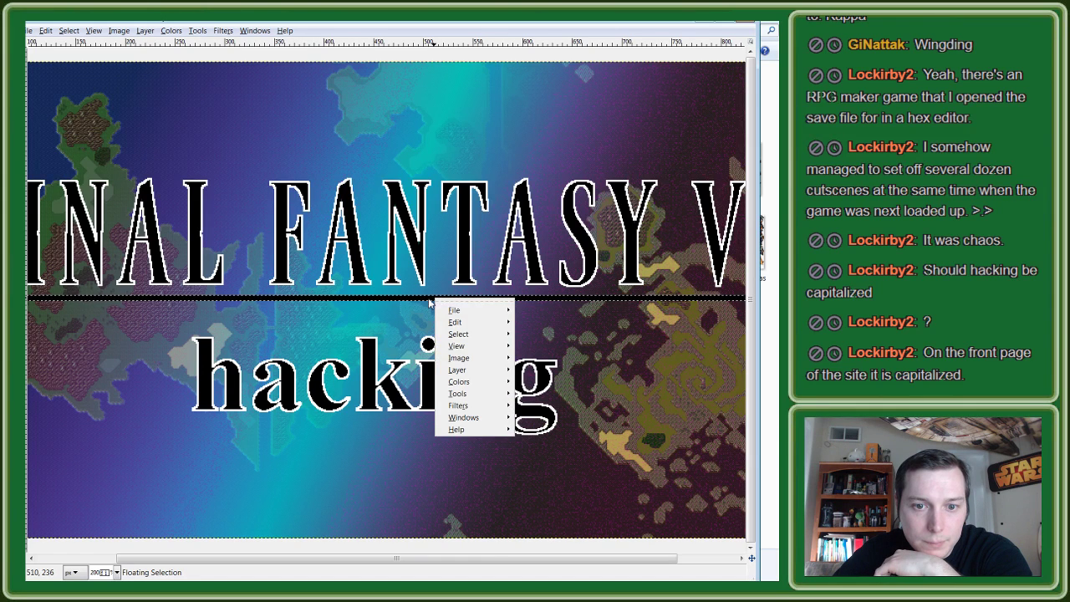
pyautogui.rightClick(424, 304)
pyautogui.moveTo(450, 324)
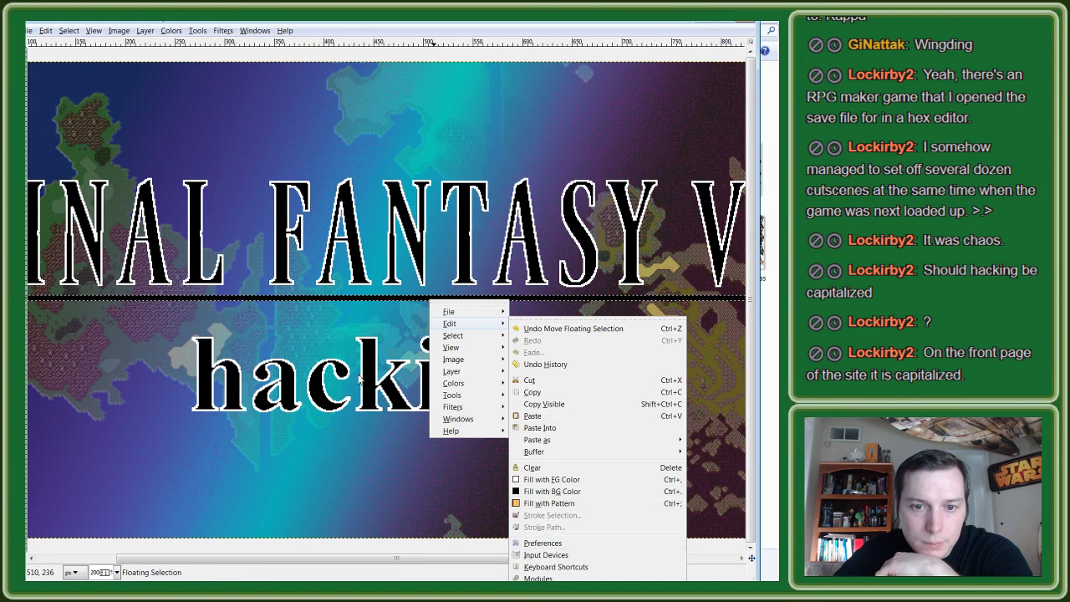
pyautogui.click(364, 301)
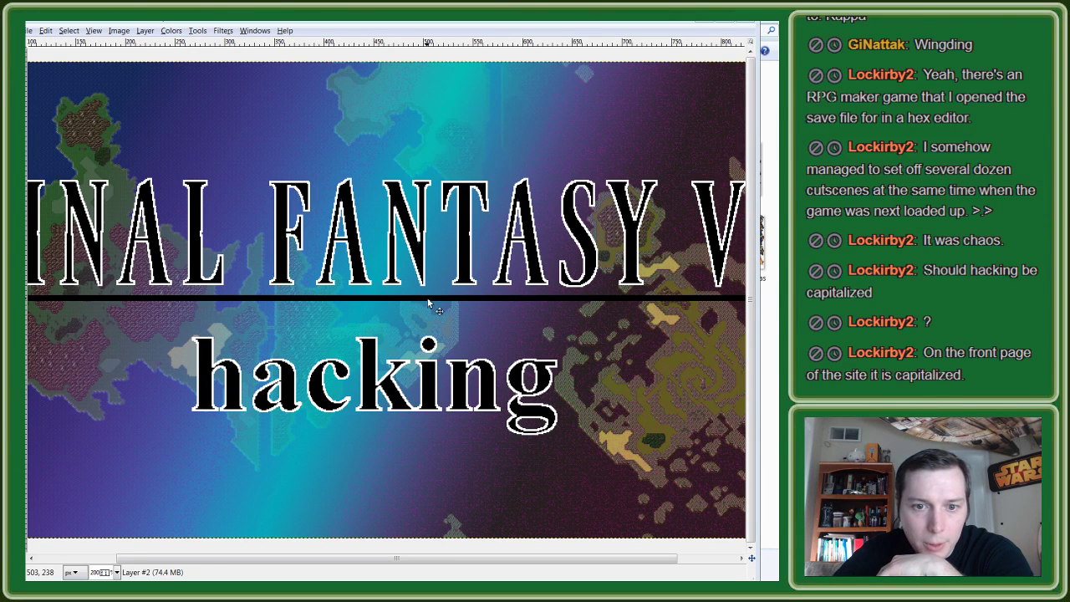
pyautogui.click(65, 31)
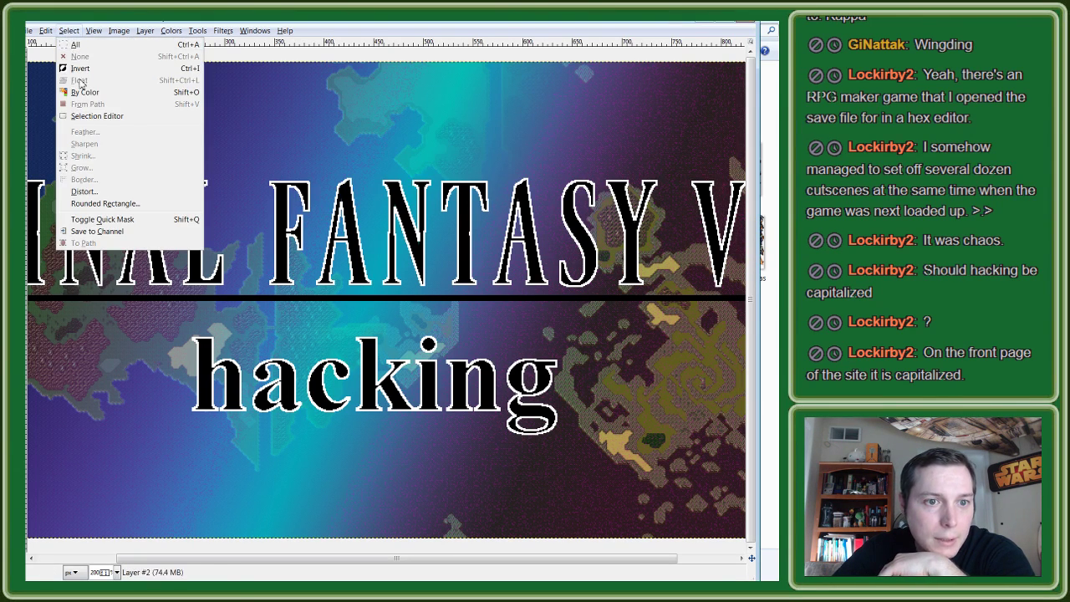
pyautogui.click(140, 207)
pyautogui.click(174, 296)
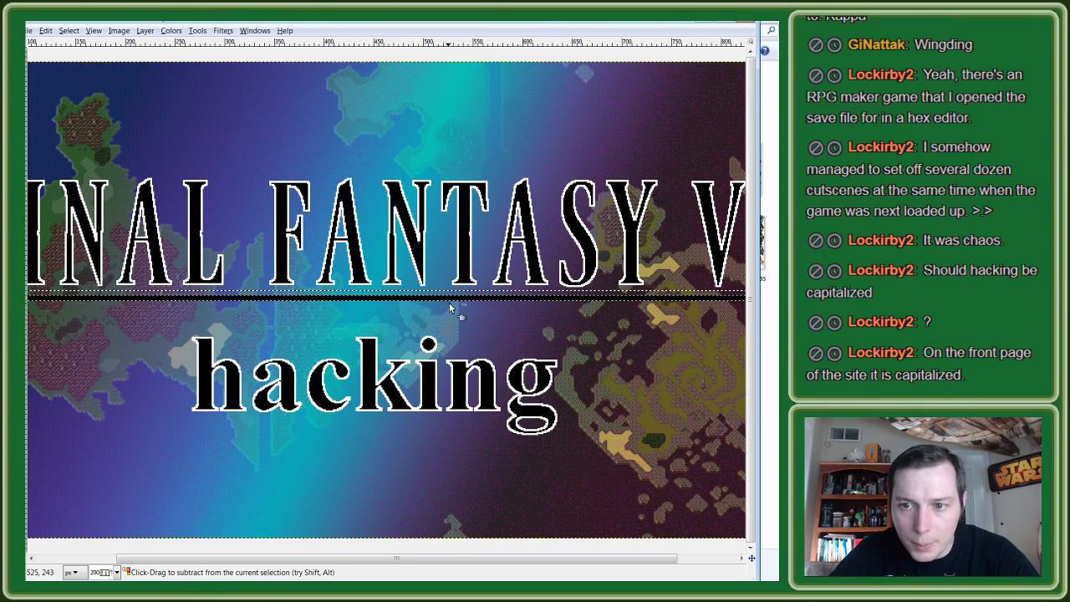
# Step: Float the underline, turn it into a new layer, and resize that layer to the image size
pyautogui.keyDown('ctrl'); pyautogui.scroll(-2, 451, 302); pyautogui.keyUp('ctrl')
pyautogui.keyDown('ctrl'); pyautogui.scroll(3, 451, 302); pyautogui.keyUp('ctrl')
pyautogui.keyDown('ctrl'); pyautogui.scroll(2, 451, 303); pyautogui.keyUp('ctrl')
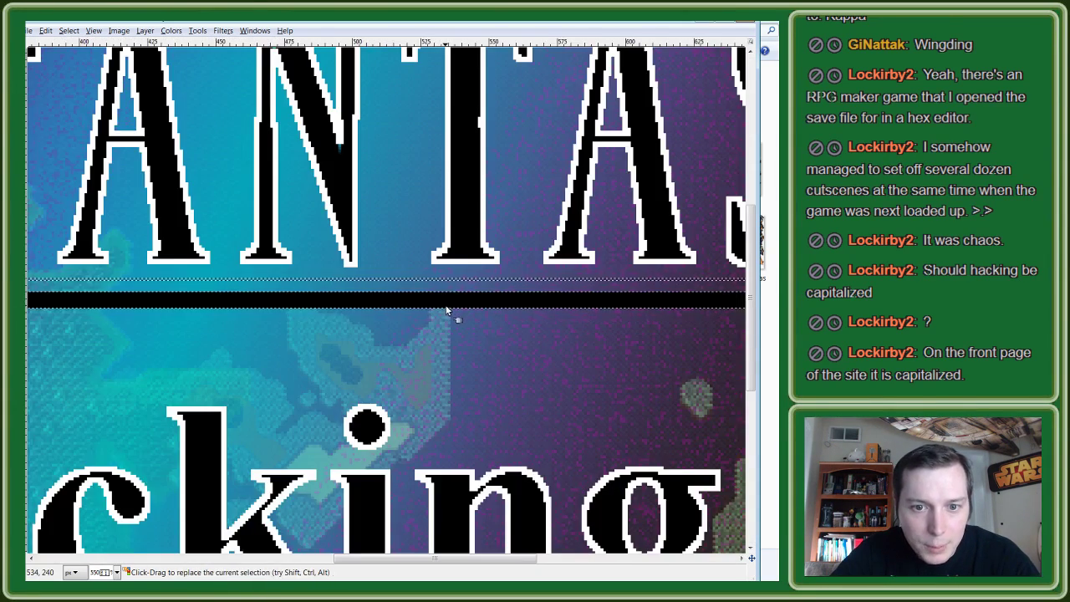
pyautogui.keyDown('ctrl'); pyautogui.scroll(-1, 446, 310); pyautogui.keyUp('ctrl')
pyautogui.keyDown('ctrl'); pyautogui.scroll(-1, 447, 310); pyautogui.keyUp('ctrl')
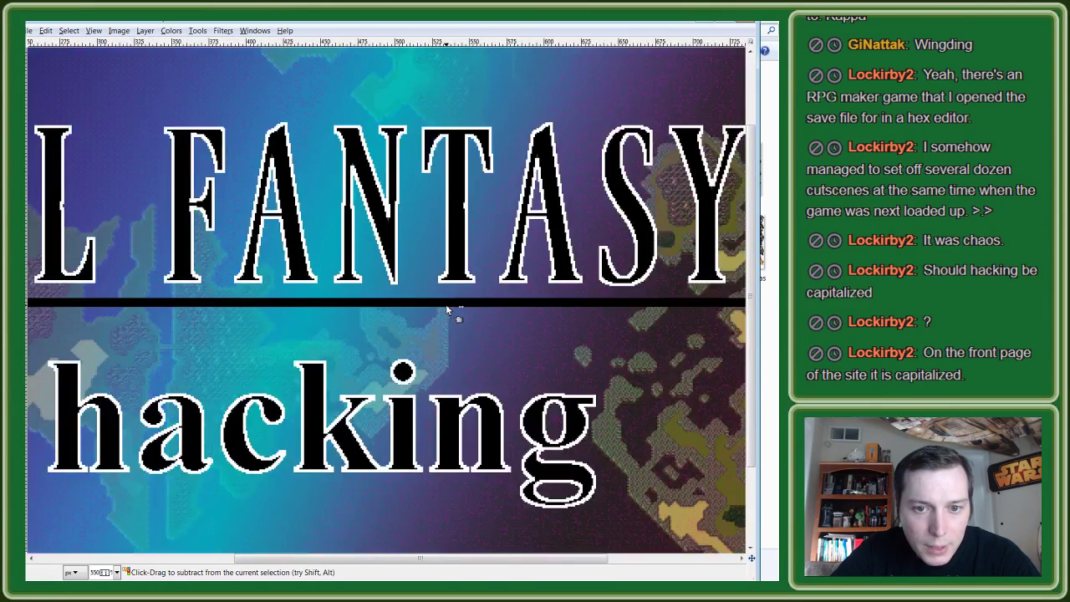
pyautogui.keyDown('ctrl'); pyautogui.scroll(-1, 446, 310); pyautogui.keyUp('ctrl')
pyautogui.keyDown('ctrl'); pyautogui.scroll(-1, 446, 310); pyautogui.keyUp('ctrl')
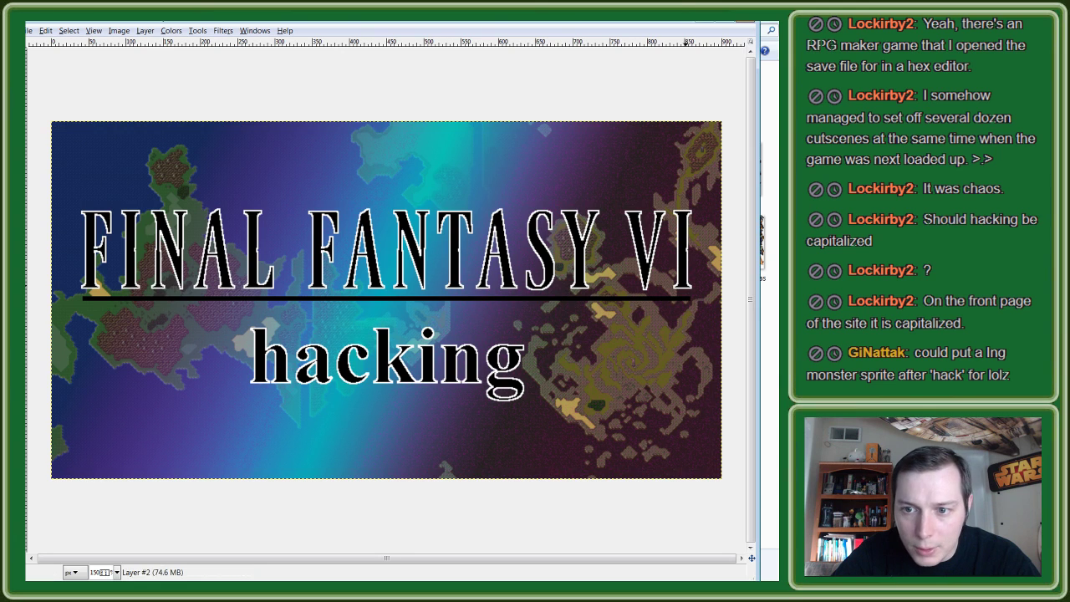
pyautogui.click(465, 299)
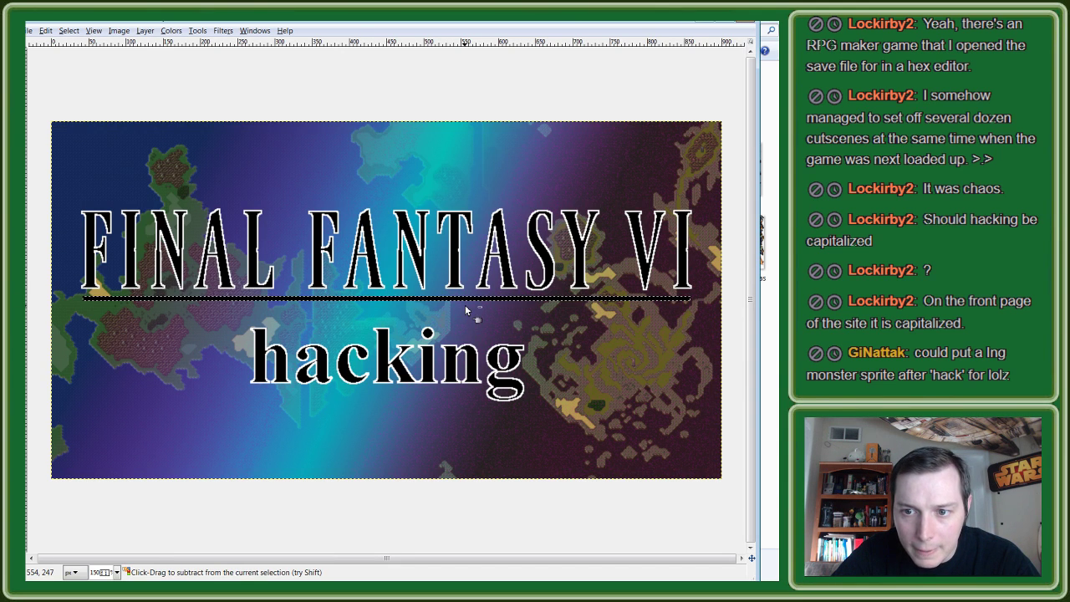
pyautogui.keyDown('ctrl'); pyautogui.keyDown('alt'); pyautogui.click(412, 304); pyautogui.keyUp('alt'); pyautogui.keyUp('ctrl')
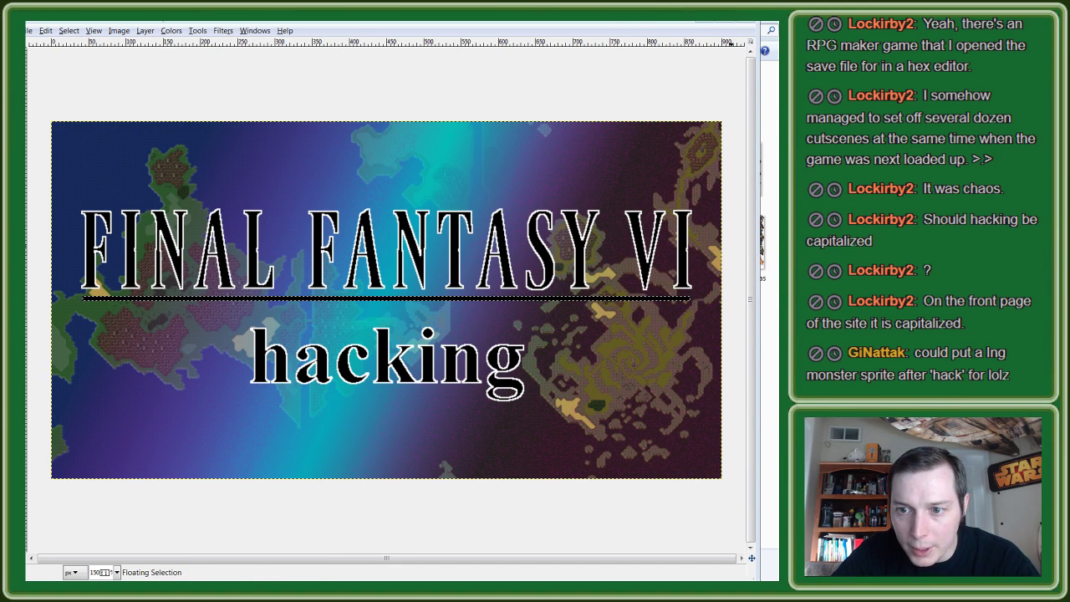
pyautogui.hotkey('ctrl', 'shift', 'n')
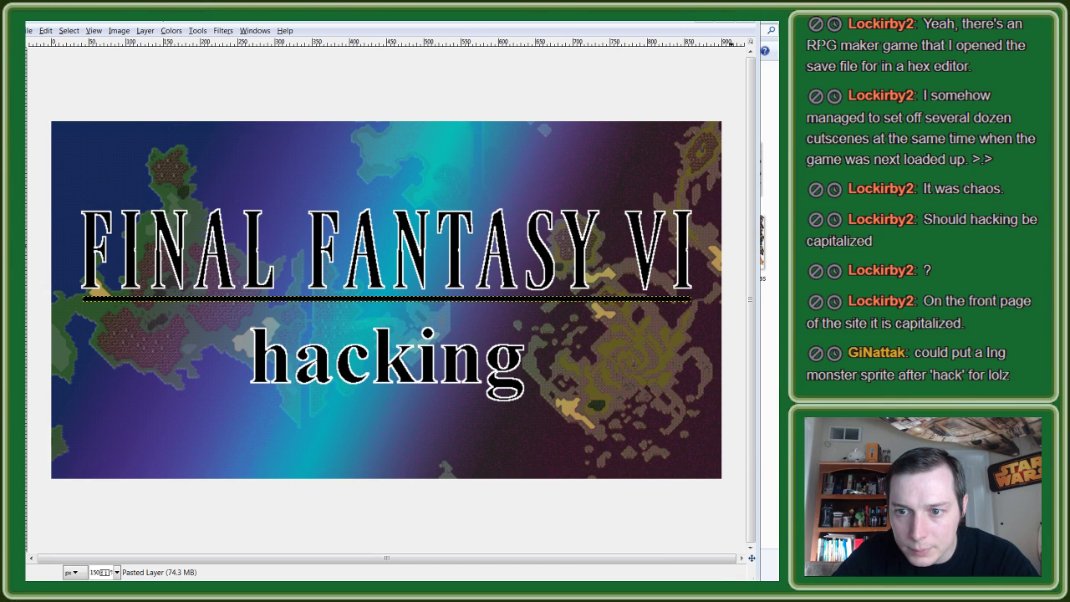
pyautogui.hotkey('ctrl', 'h')
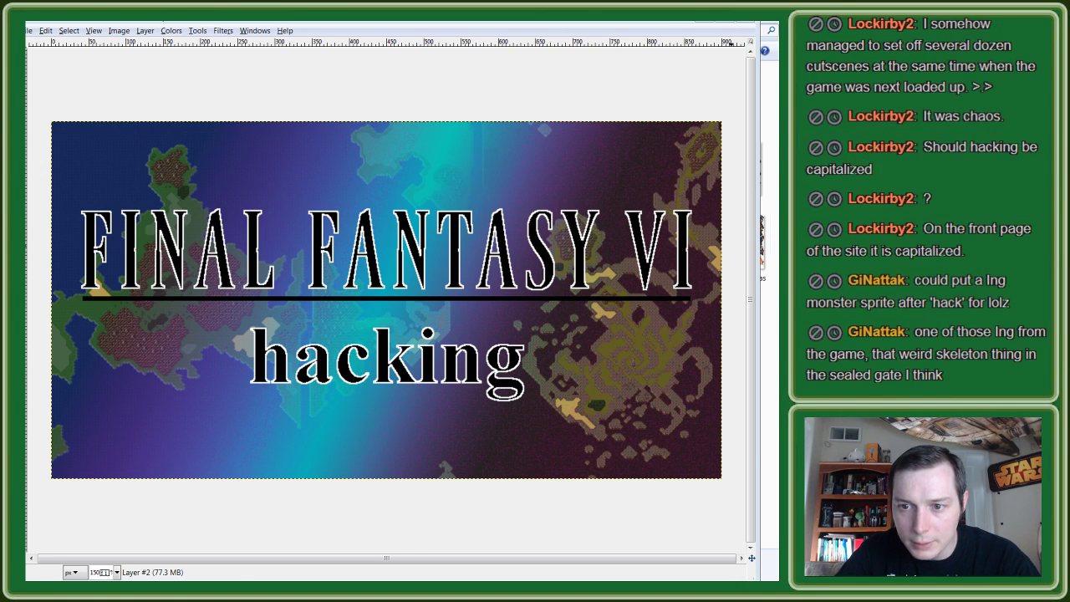
# Step: Paste a copy of the black underline and select it by colour
pyautogui.hotkey('ctrl', 'v')
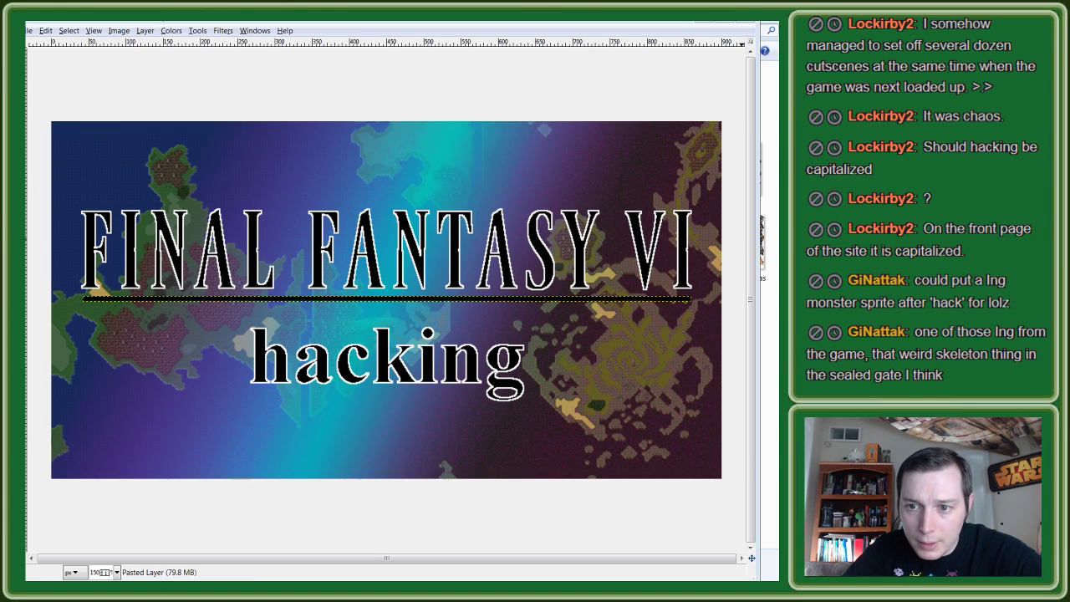
pyautogui.click(70, 31)
pyautogui.click(84, 89)
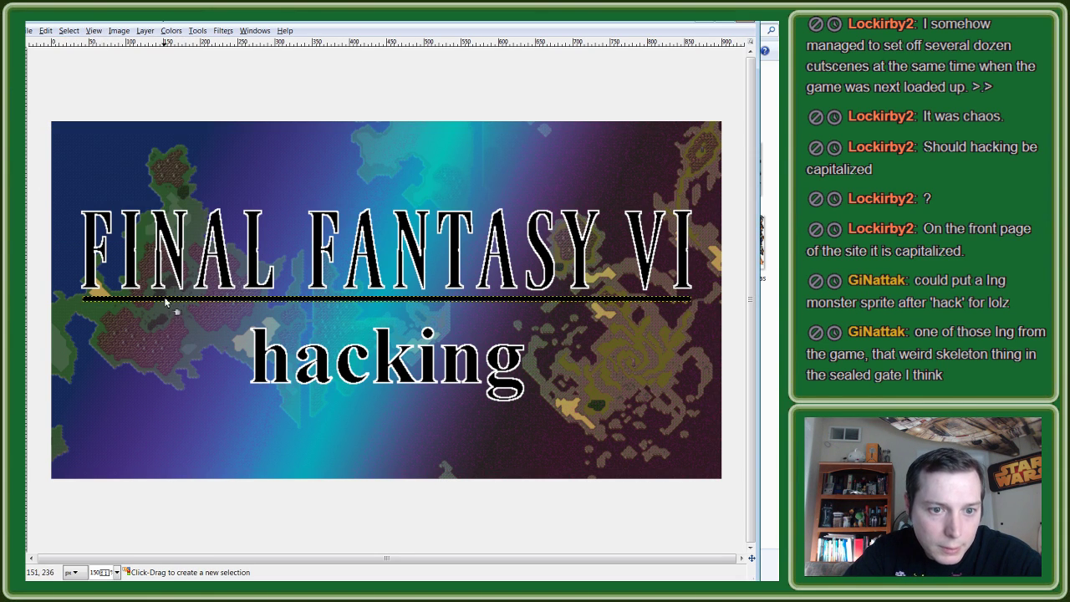
pyautogui.click(166, 298)
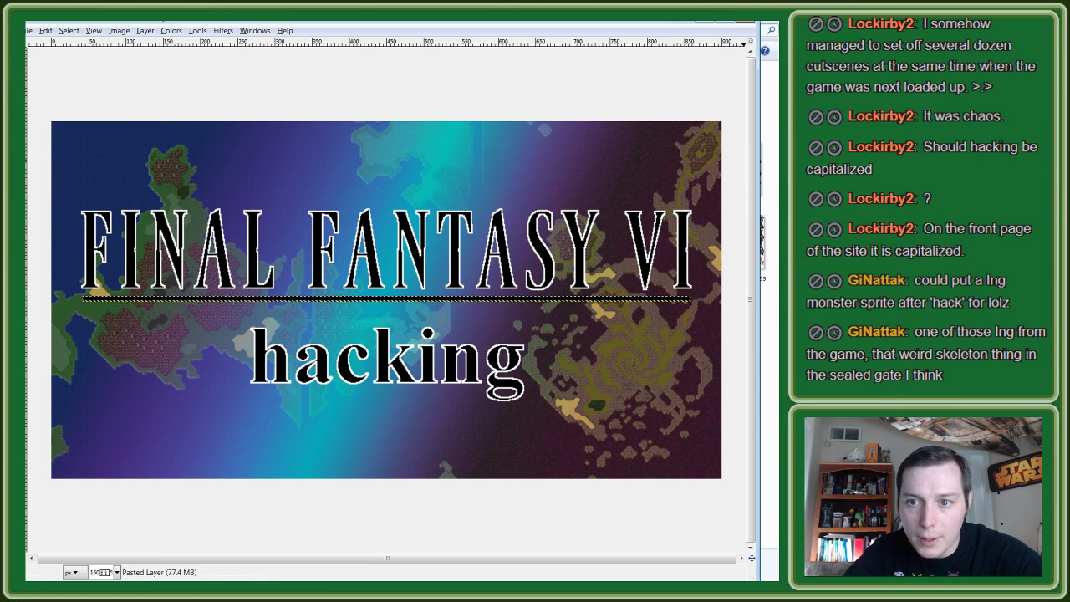
# Step: Stroke the underline selection with white, then clear the selection
pyautogui.rightClick(406, 301)
pyautogui.moveTo(426, 323)
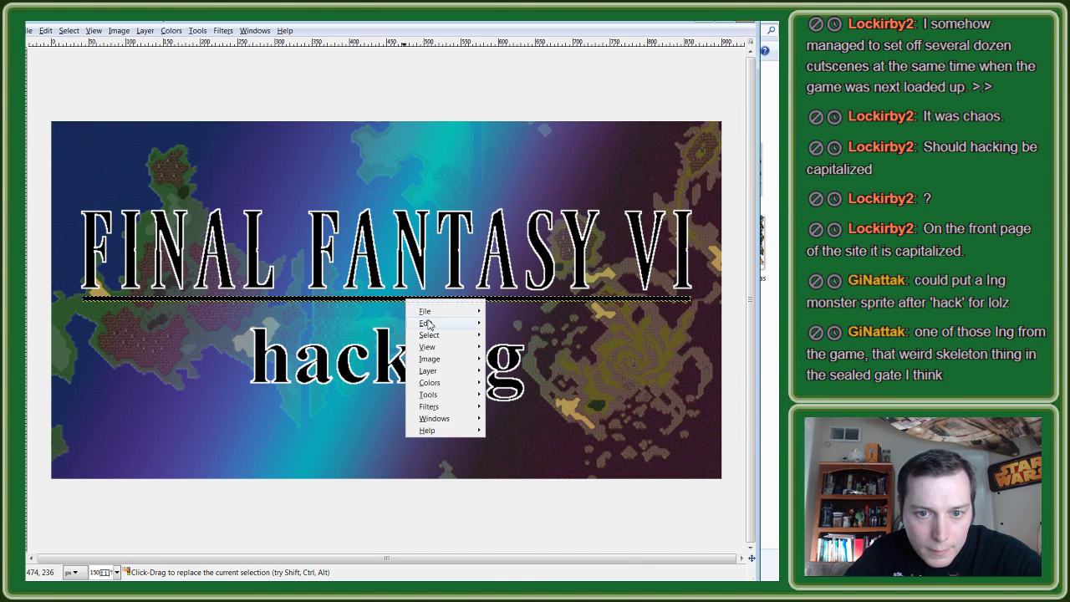
pyautogui.click(528, 514)
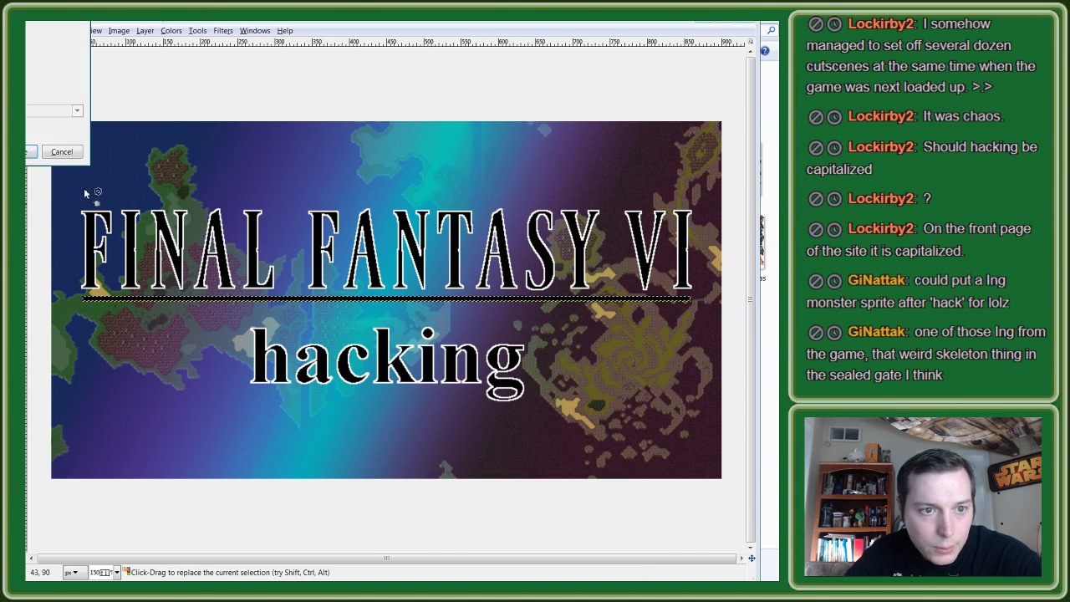
pyautogui.click(32, 151)
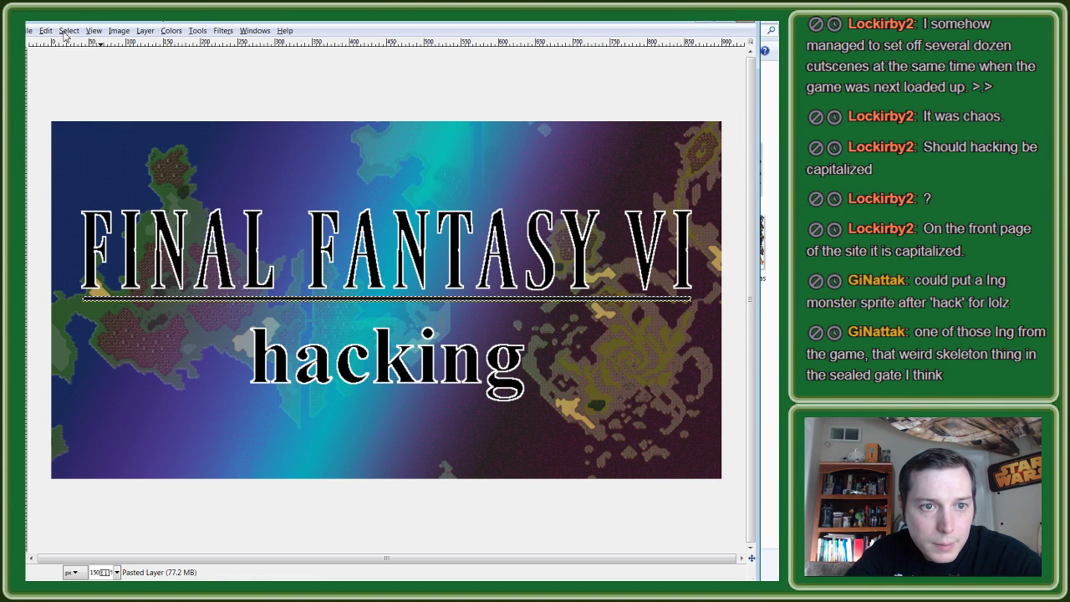
pyautogui.click(68, 31)
pyautogui.click(70, 57)
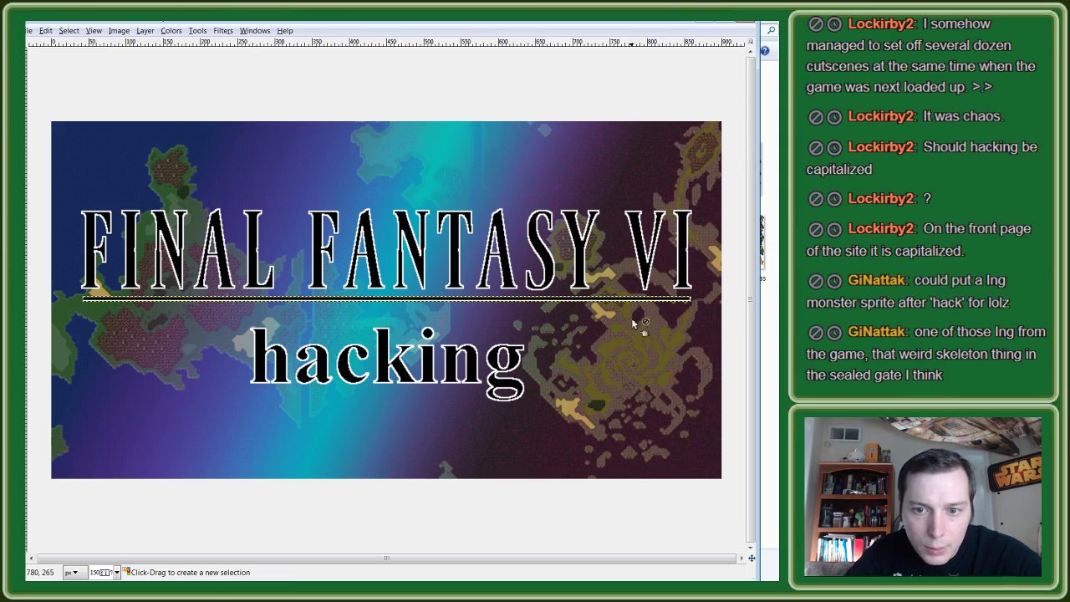
pyautogui.keyDown('ctrl'); pyautogui.scroll(3, 631, 317); pyautogui.keyUp('ctrl')
pyautogui.keyDown('ctrl'); pyautogui.scroll(2, 636, 313); pyautogui.keyUp('ctrl')
pyautogui.keyDown('ctrl'); pyautogui.scroll(1, 636, 314); pyautogui.keyUp('ctrl')
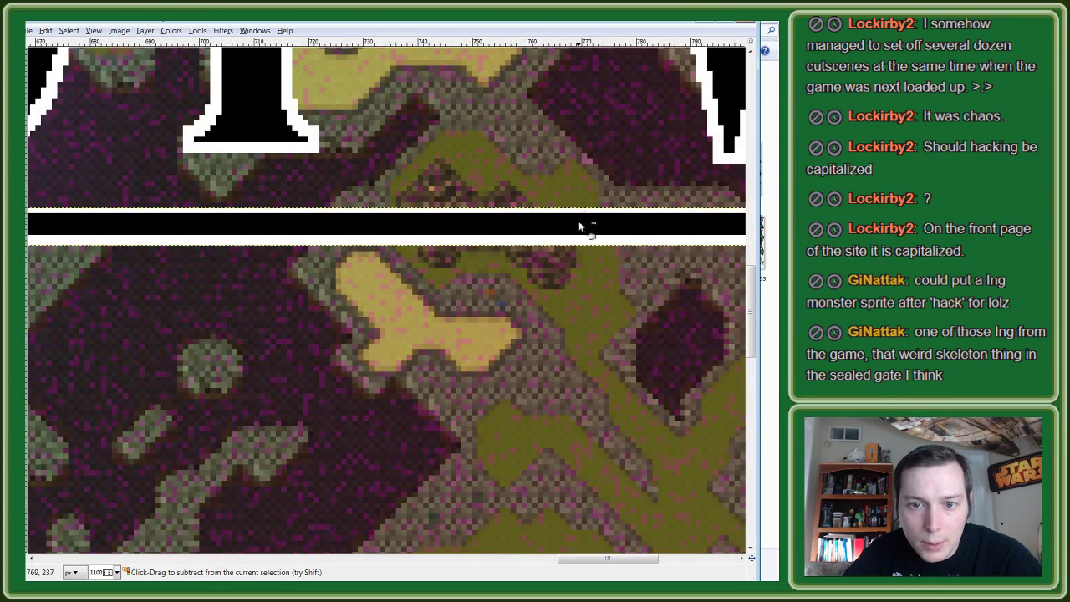
pyautogui.keyDown('ctrl'); pyautogui.scroll(1, 457, 232); pyautogui.keyUp('ctrl')
pyautogui.keyDown('ctrl'); pyautogui.scroll(1, 460, 241); pyautogui.keyUp('ctrl')
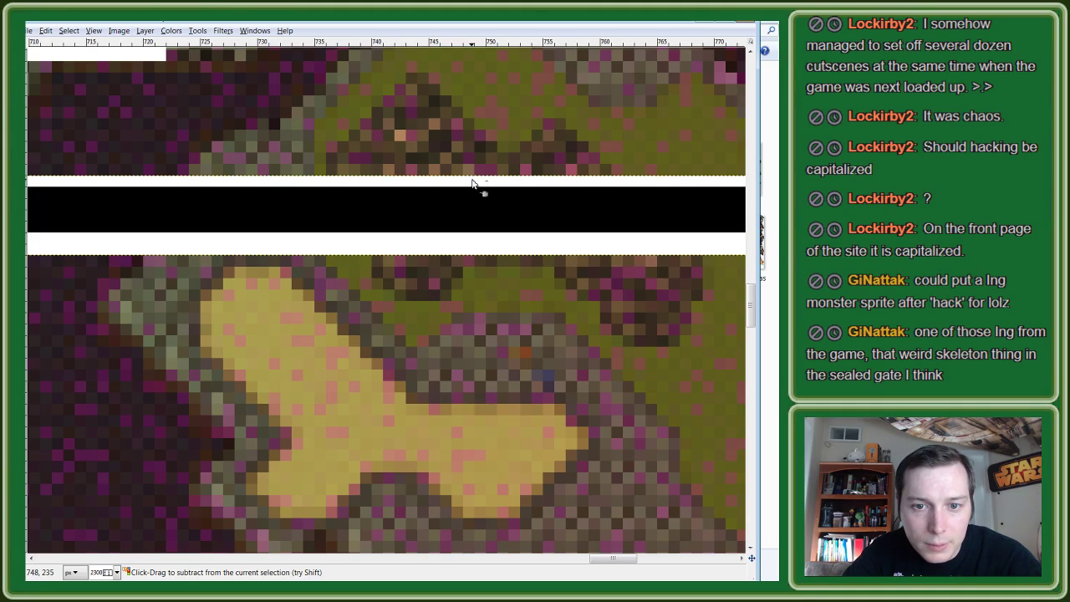
pyautogui.keyDown('ctrl'); pyautogui.scroll(-2, 472, 183); pyautogui.keyUp('ctrl')
pyautogui.keyDown('ctrl'); pyautogui.scroll(-2, 501, 190); pyautogui.keyUp('ctrl')
pyautogui.keyDown('ctrl'); pyautogui.scroll(-1, 503, 196); pyautogui.keyUp('ctrl')
pyautogui.keyDown('ctrl'); pyautogui.scroll(-1, 519, 195); pyautogui.keyUp('ctrl')
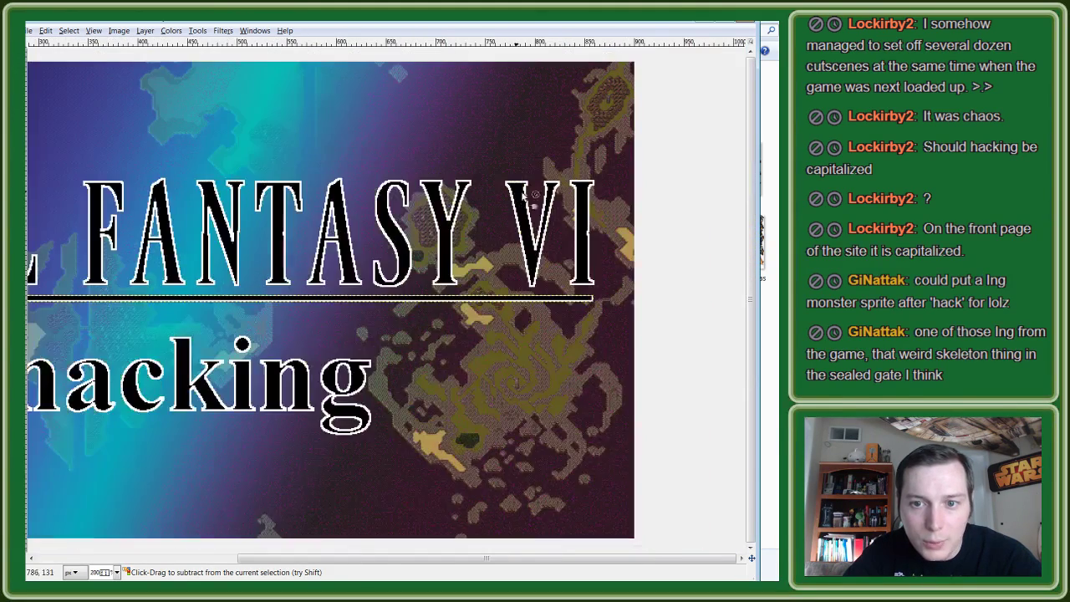
pyautogui.keyDown('ctrl'); pyautogui.scroll(1, 591, 198); pyautogui.keyUp('ctrl')
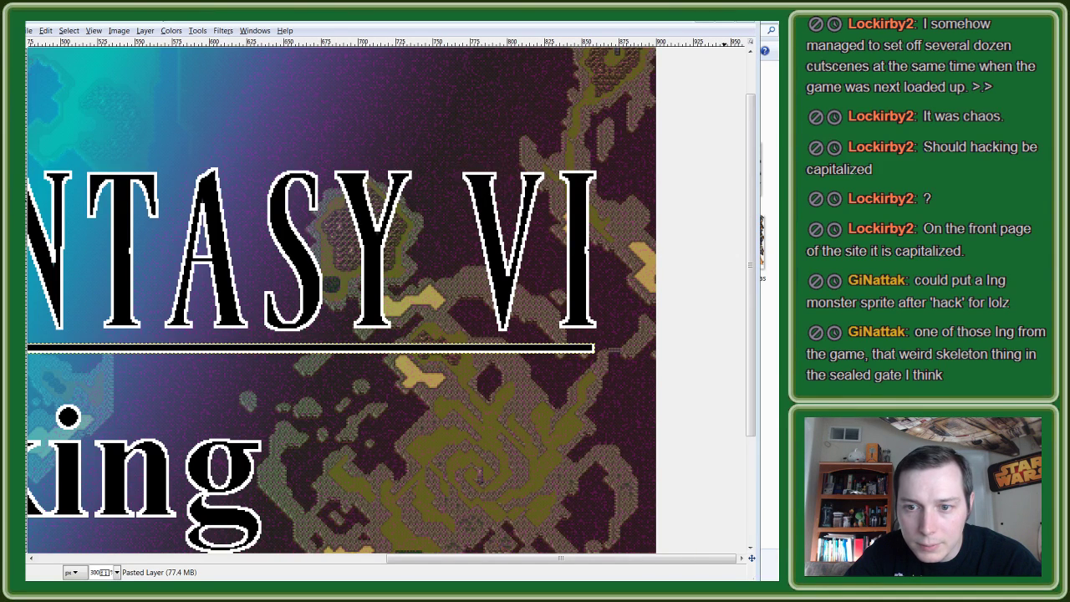
pyautogui.keyDown('ctrl'); pyautogui.scroll(-1, 471, 394); pyautogui.keyUp('ctrl')
pyautogui.keyDown('ctrl'); pyautogui.scroll(-2, 430, 382); pyautogui.keyUp('ctrl')
pyautogui.keyDown('ctrl'); pyautogui.scroll(1, 378, 347); pyautogui.keyUp('ctrl')
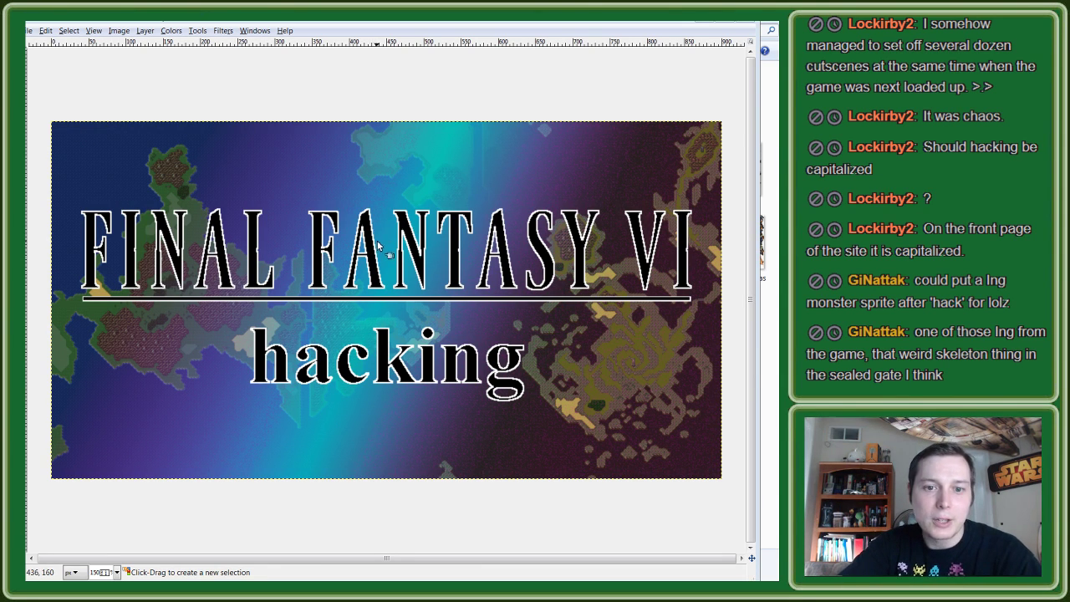
pyautogui.keyDown('ctrl'); pyautogui.scroll(5, 377, 240); pyautogui.keyUp('ctrl')
pyautogui.keyDown('ctrl'); pyautogui.scroll(1, 340, 90); pyautogui.keyUp('ctrl')
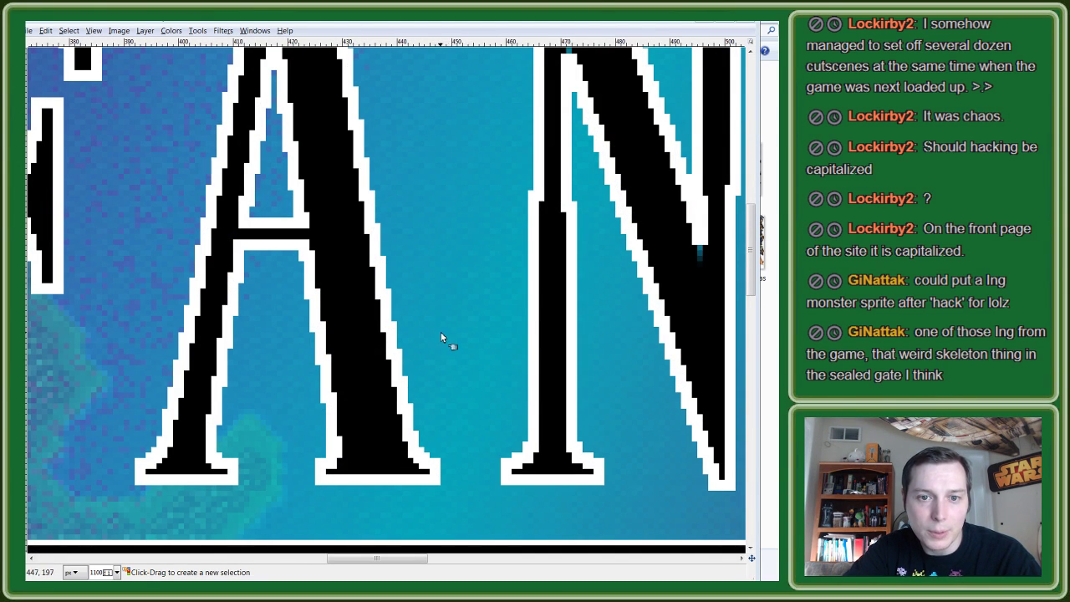
pyautogui.keyDown('ctrl'); pyautogui.scroll(-4, 440, 332); pyautogui.keyUp('ctrl')
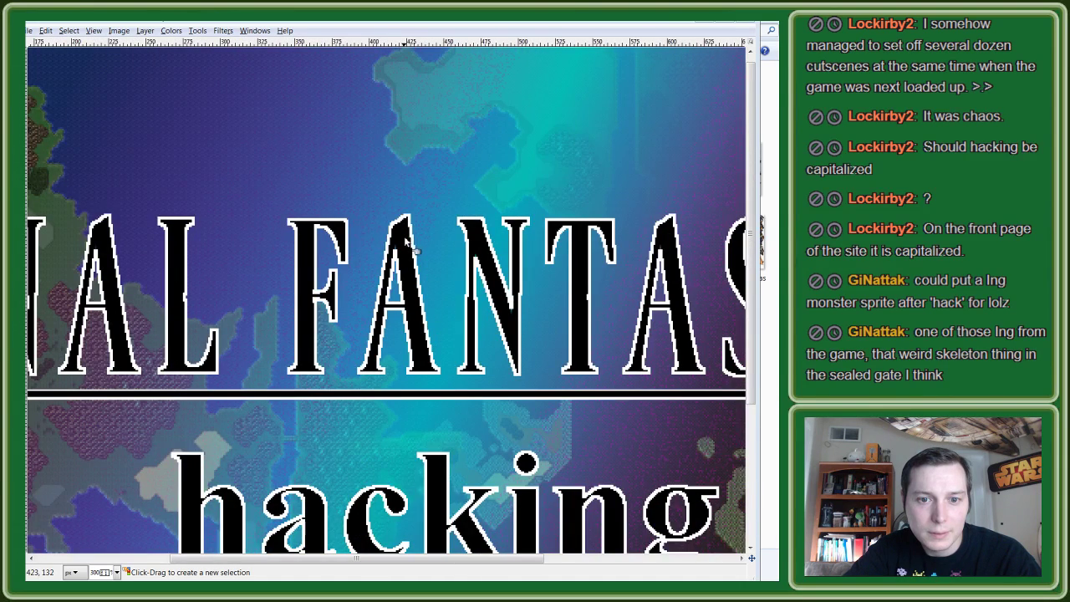
pyautogui.keyDown('ctrl'); pyautogui.scroll(-1, 406, 244); pyautogui.keyUp('ctrl')
pyautogui.keyDown('ctrl'); pyautogui.scroll(-1, 406, 244); pyautogui.keyUp('ctrl')
pyautogui.keyDown('ctrl'); pyautogui.scroll(-2, 406, 244); pyautogui.keyUp('ctrl')
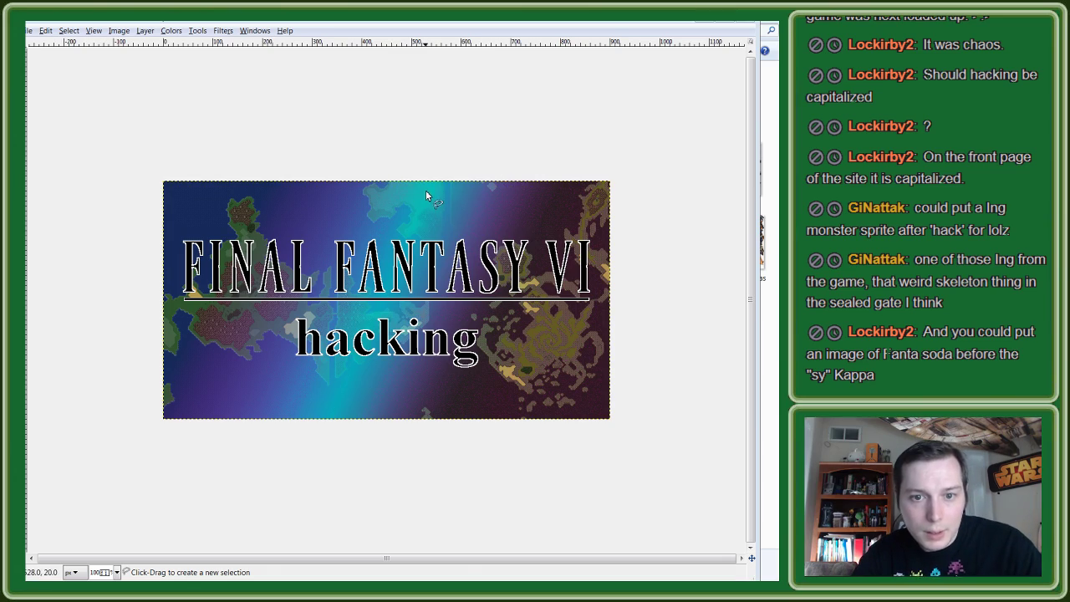
pyautogui.scroll(3, 425, 184)
pyautogui.scroll(-1, 427, 186)
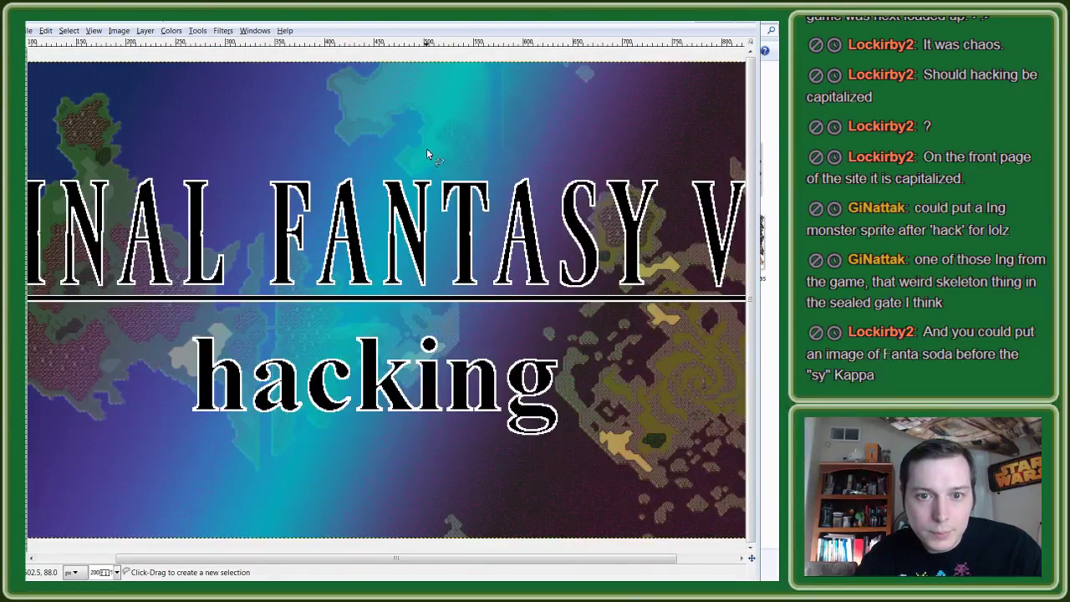
pyautogui.scroll(-2, 437, 117)
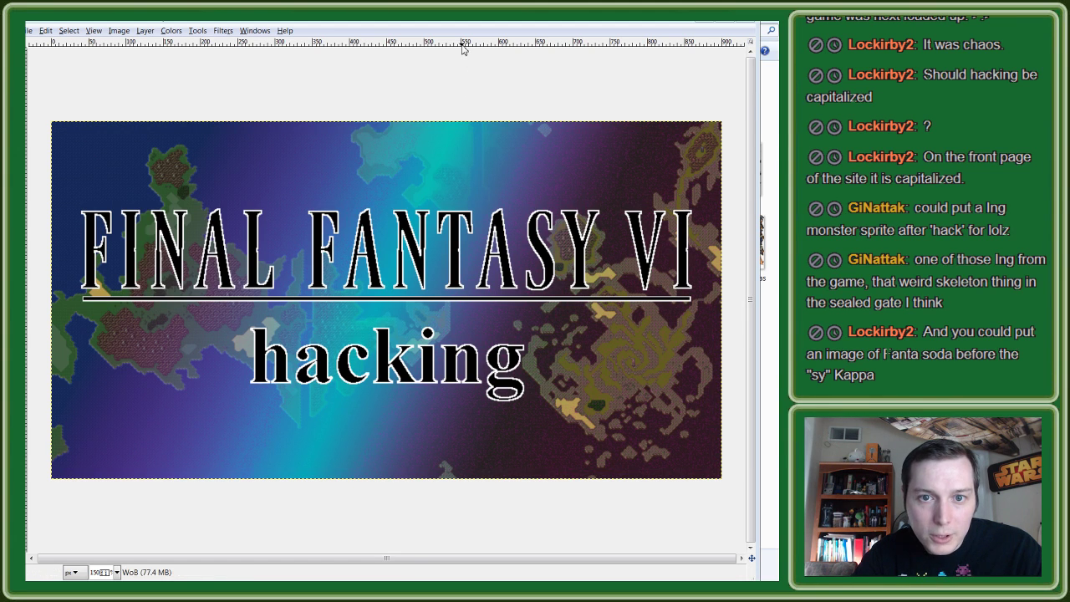
pyautogui.click(460, 121)
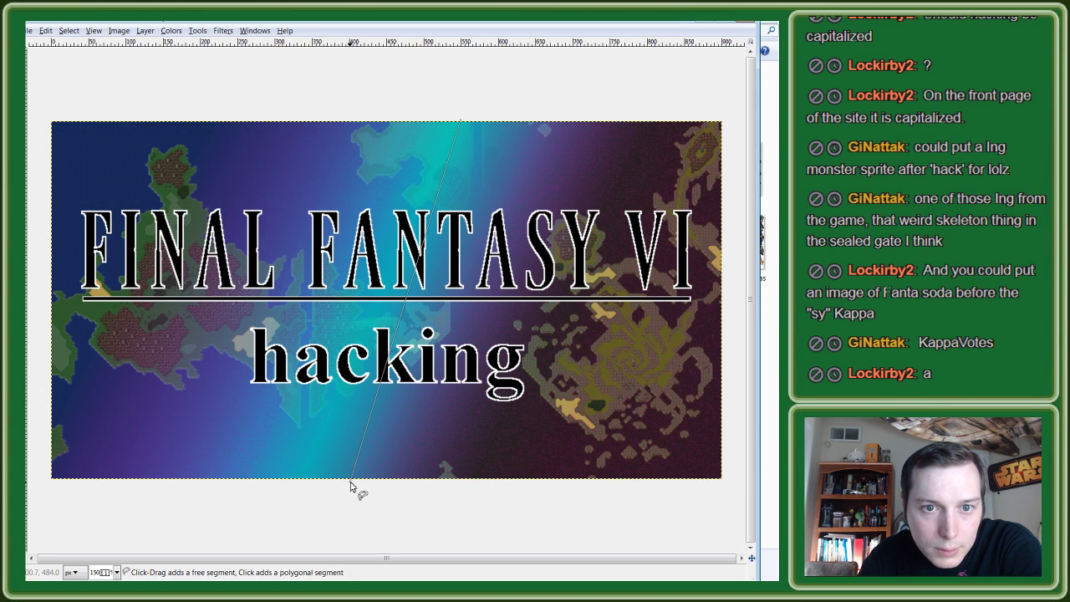
pyautogui.click(350, 482)
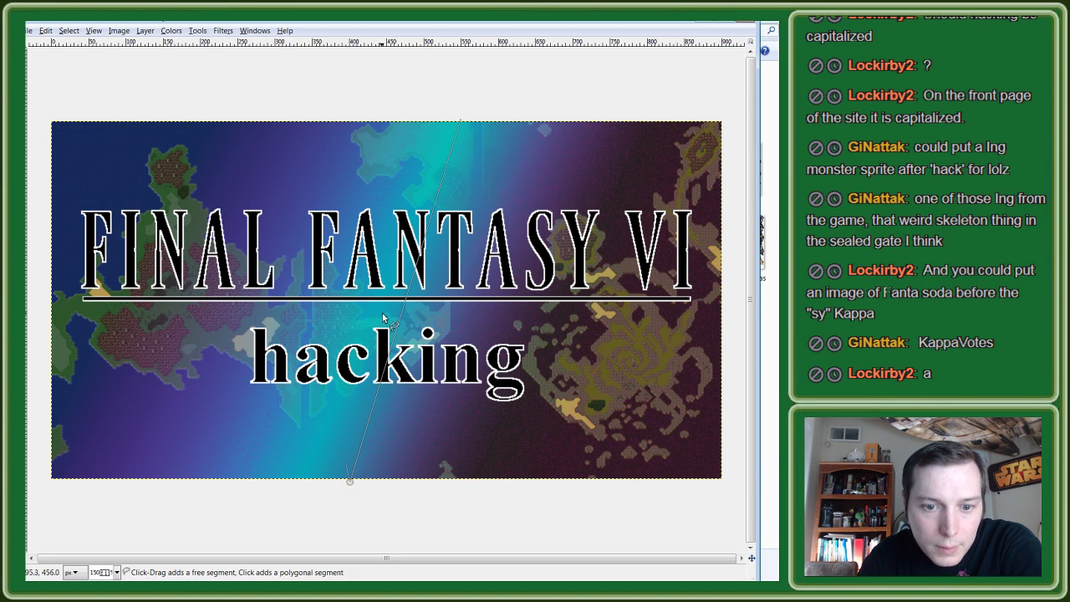
pyautogui.click(275, 483)
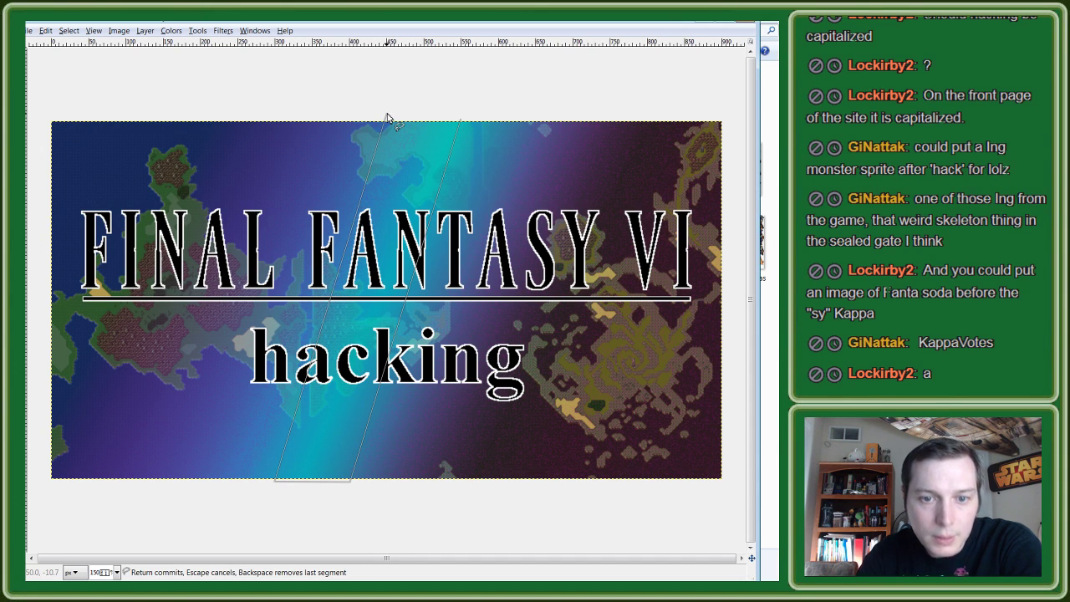
pyautogui.click(386, 115)
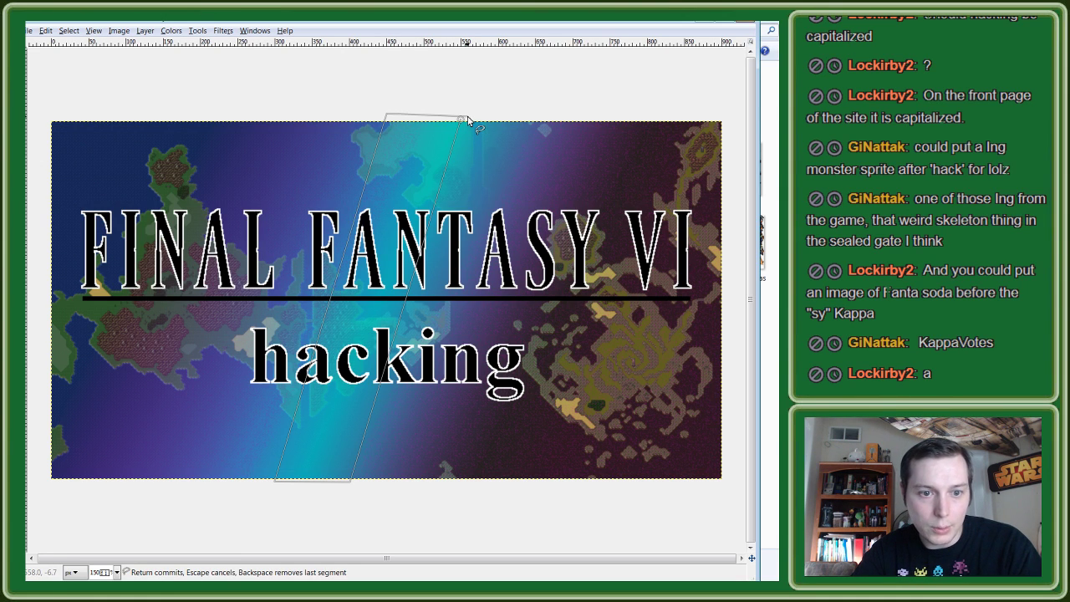
pyautogui.click(47, 31)
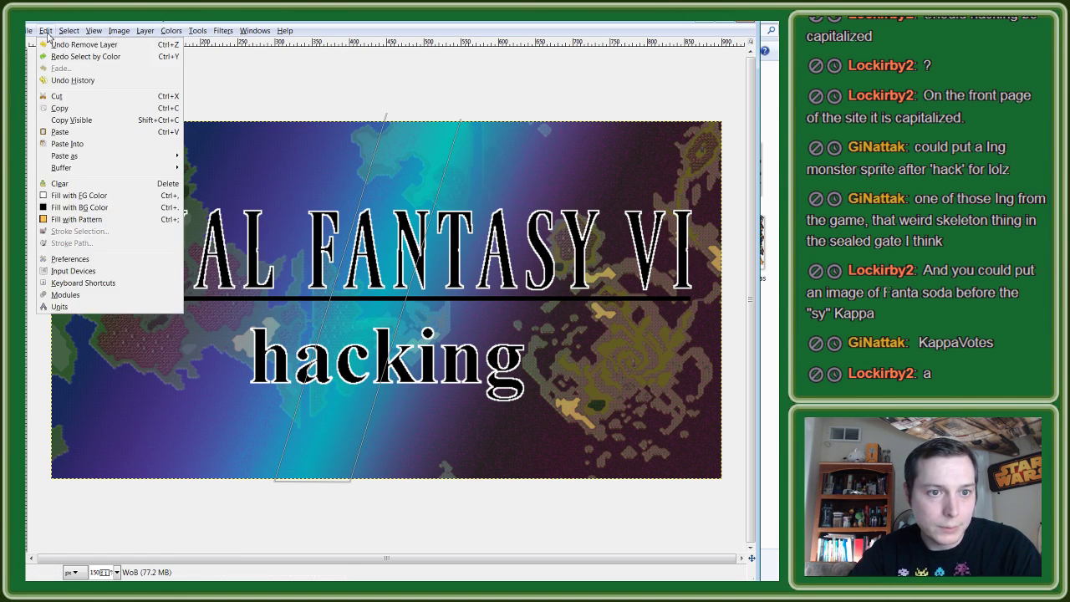
pyautogui.click(58, 44)
pyautogui.click(46, 31)
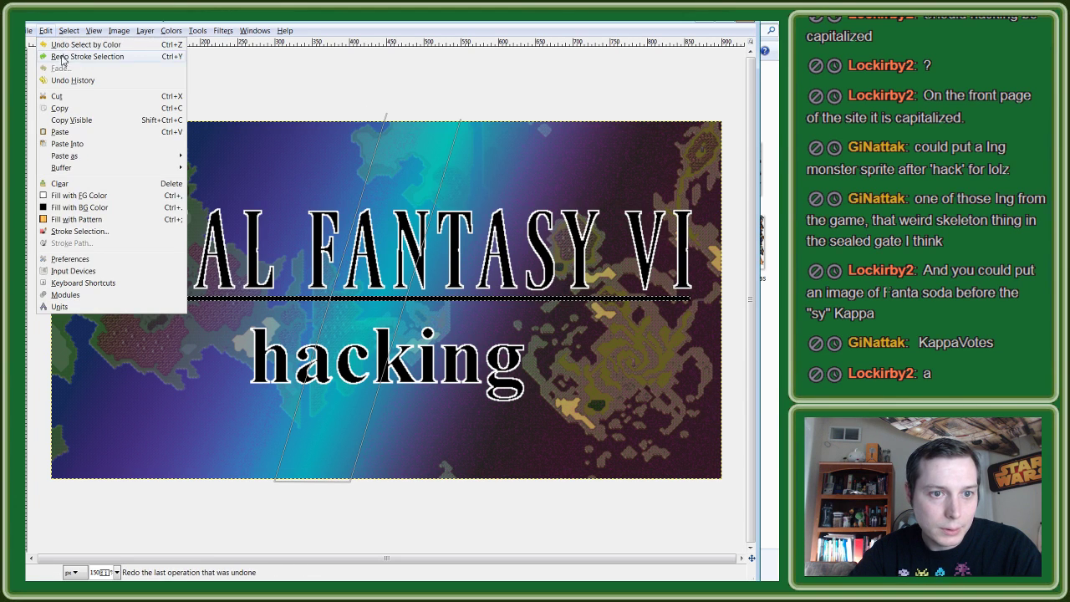
pyautogui.press('Escape')
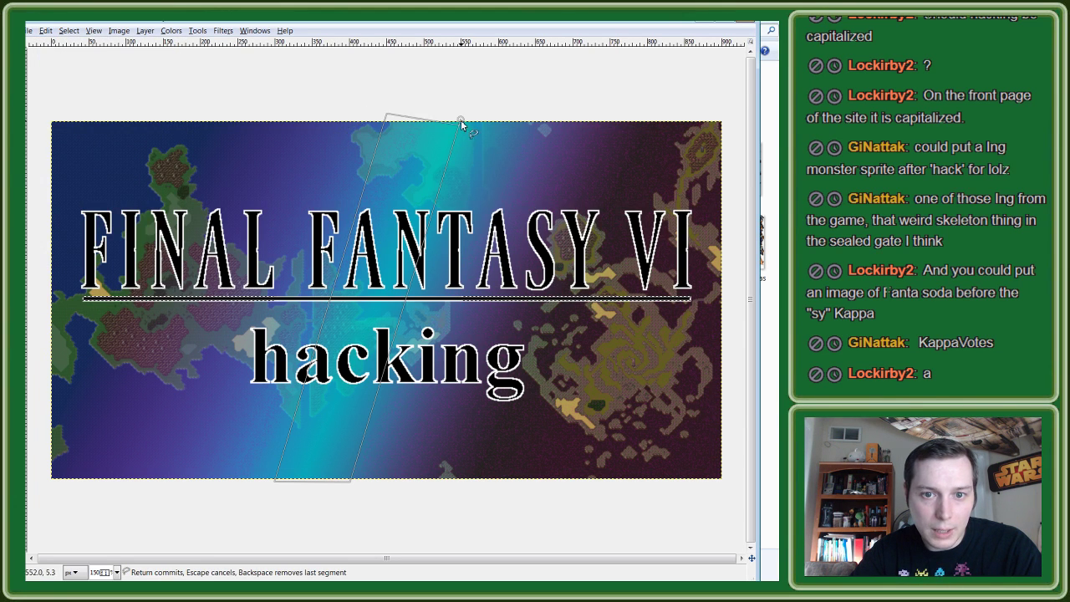
pyautogui.click(460, 122)
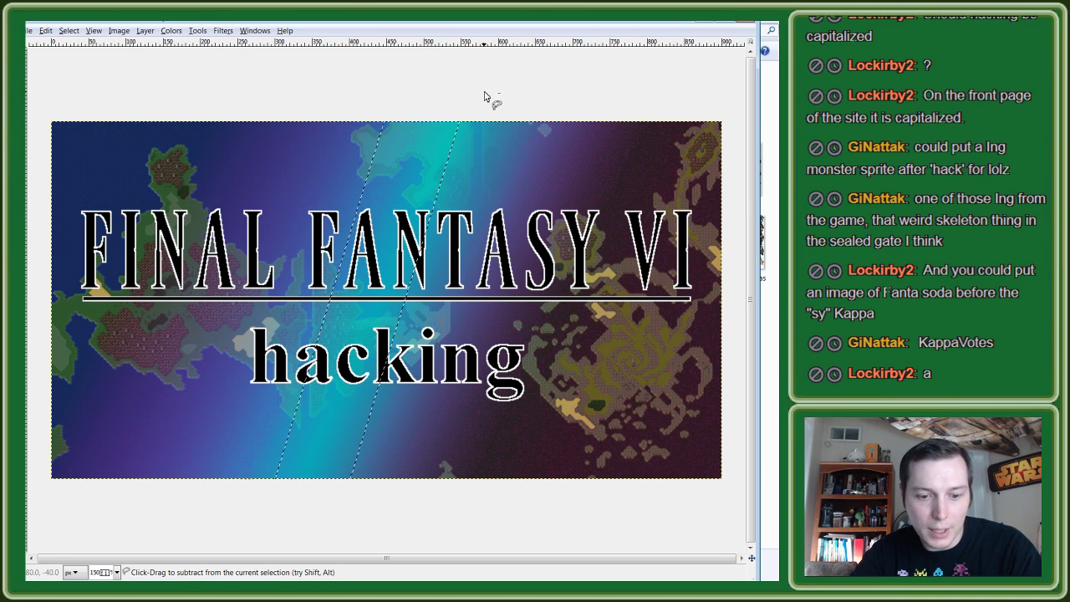
pyautogui.hotkey('ctrl', 'z')
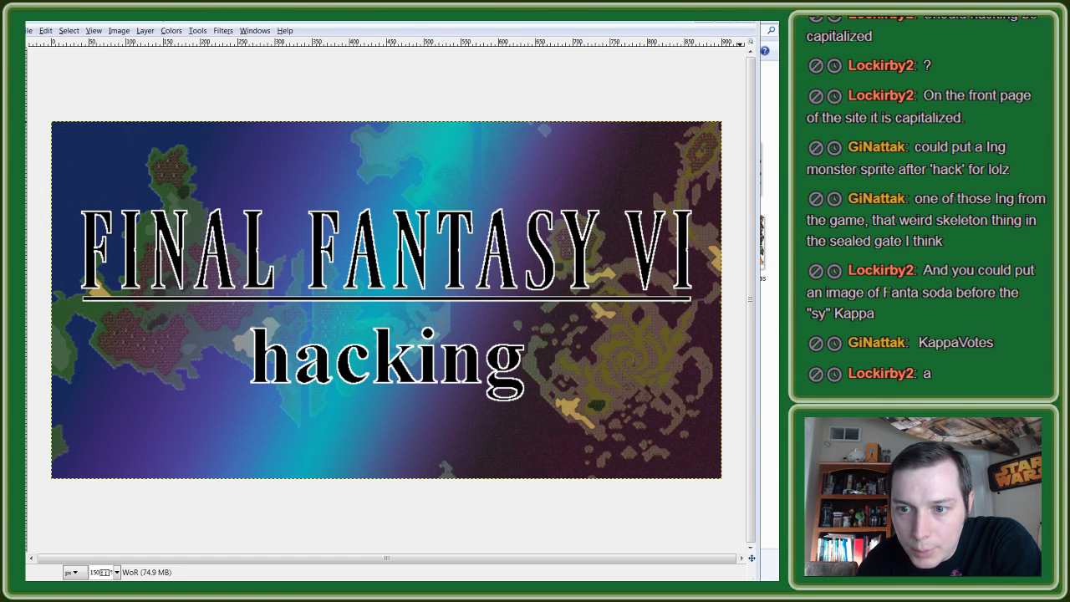
pyautogui.press('pageup')
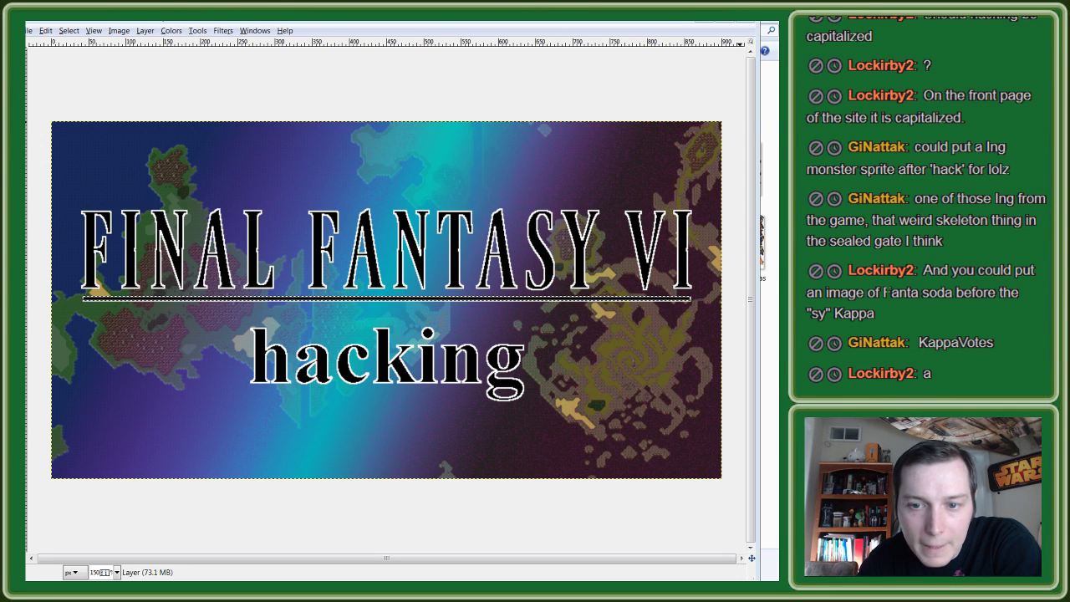
pyautogui.press('pagedown')
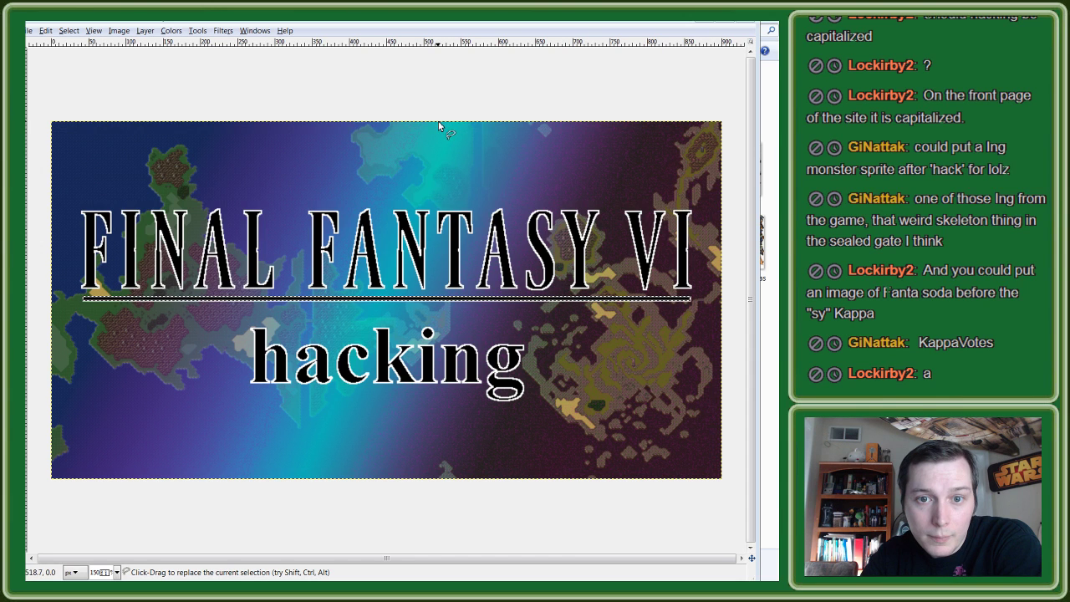
# Step: Free-select a diagonal strip running from the top edge to the bottom of the map
pyautogui.click(441, 124)
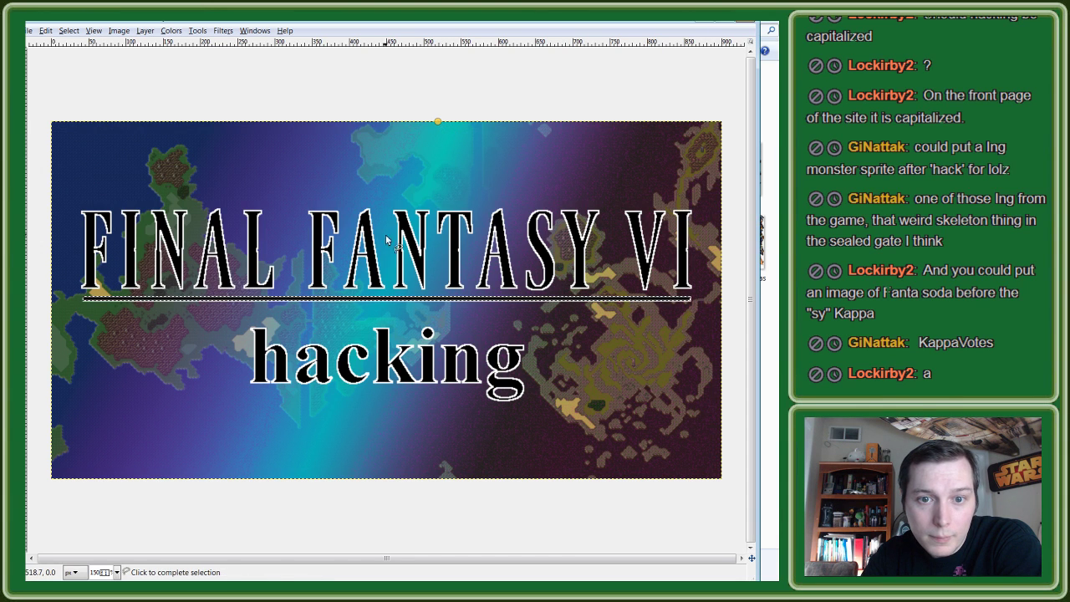
pyautogui.click(280, 483)
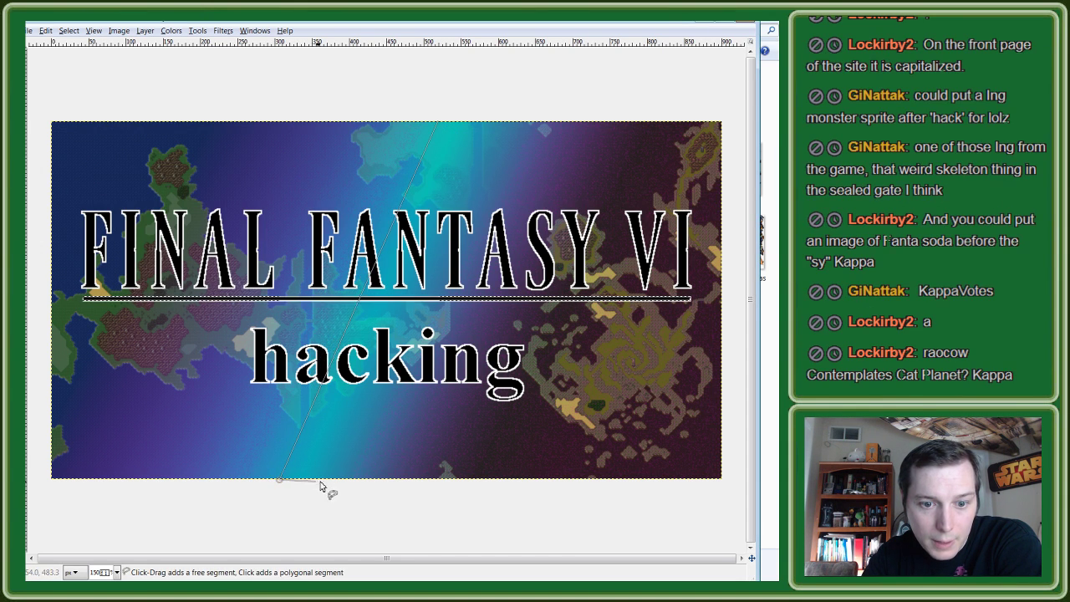
pyautogui.click(326, 483)
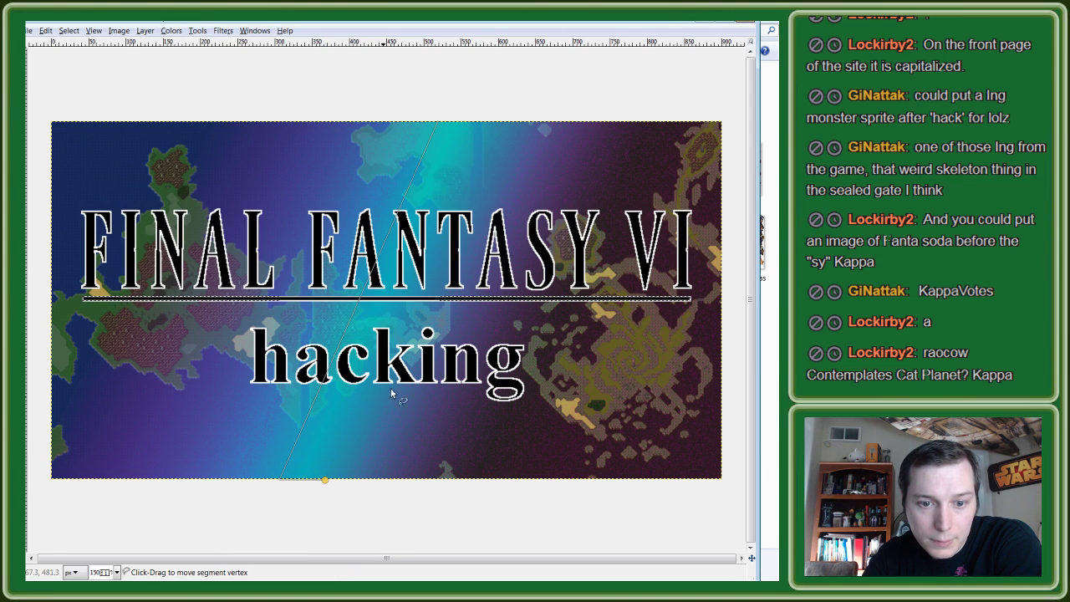
pyautogui.click(485, 120)
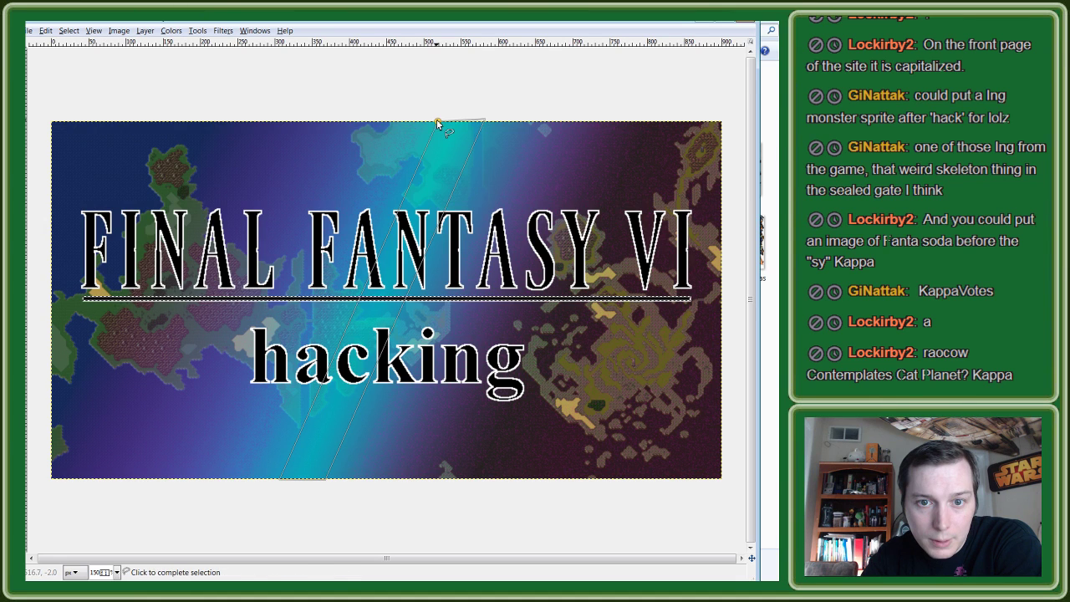
pyautogui.click(437, 120)
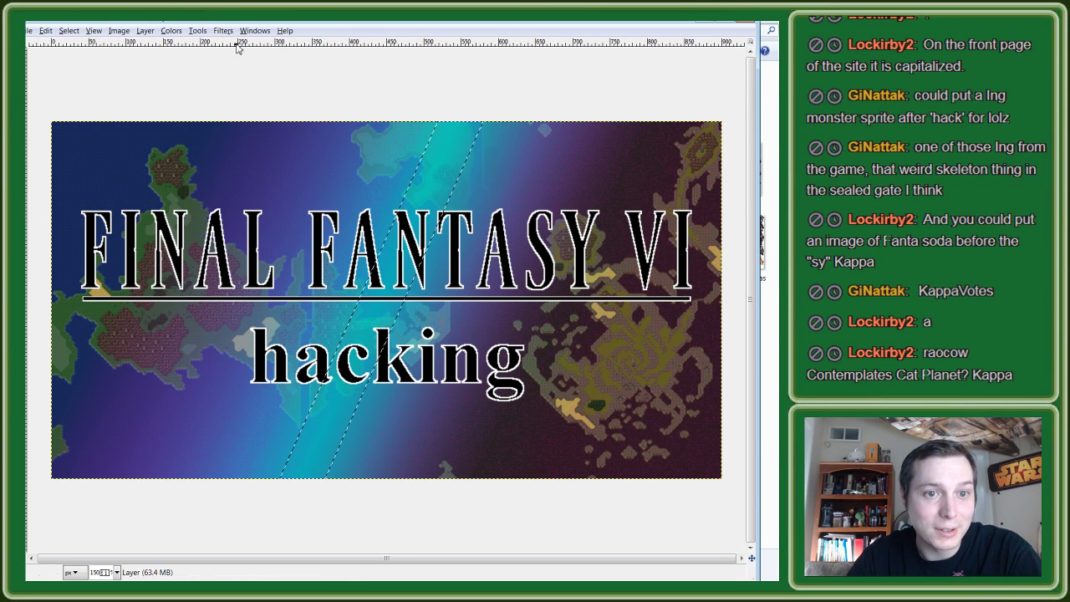
# Step: Apply Color to Alpha to the band, then undo it
pyautogui.click(176, 31)
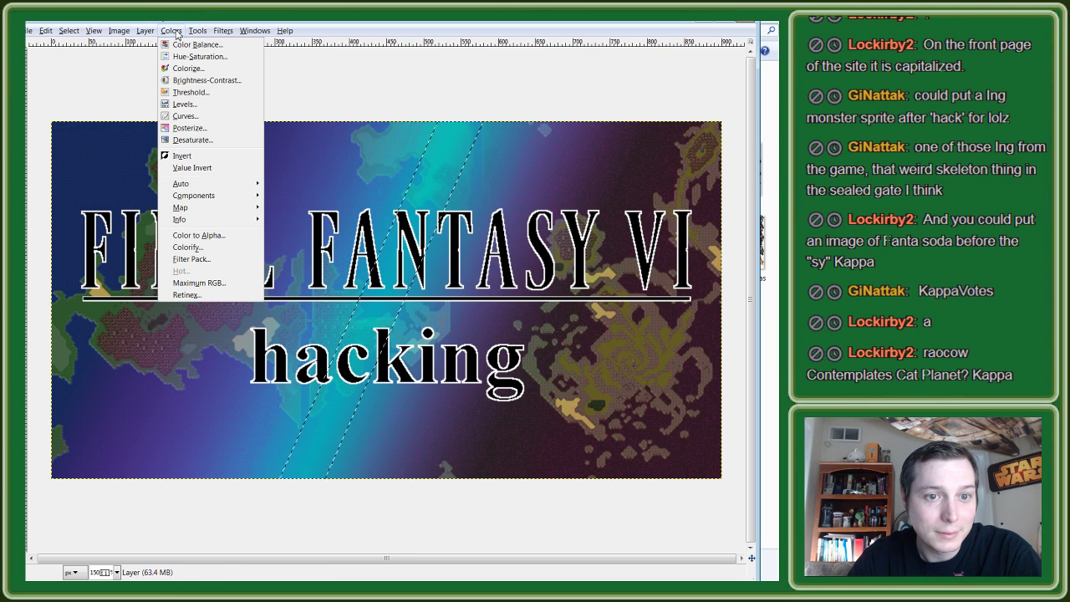
pyautogui.click(198, 235)
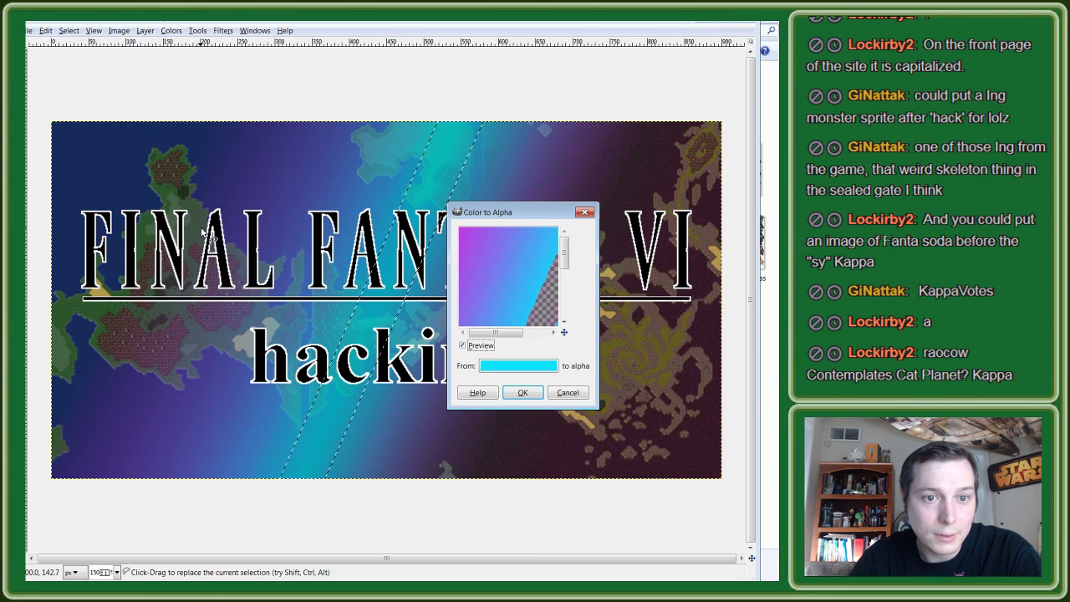
pyautogui.click(522, 393)
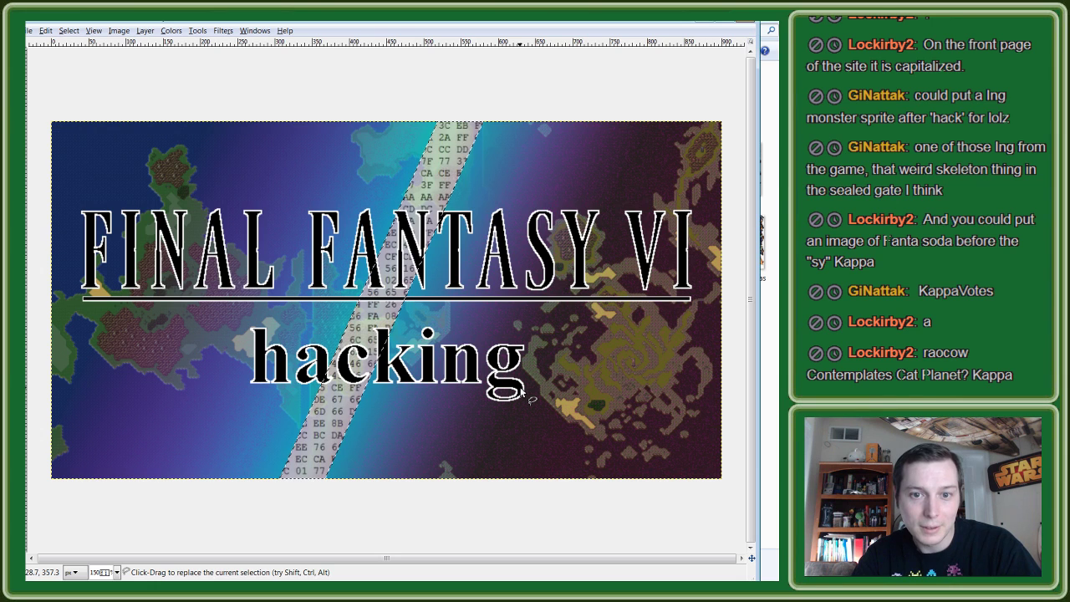
pyautogui.hotkey('ctrl', 'z')
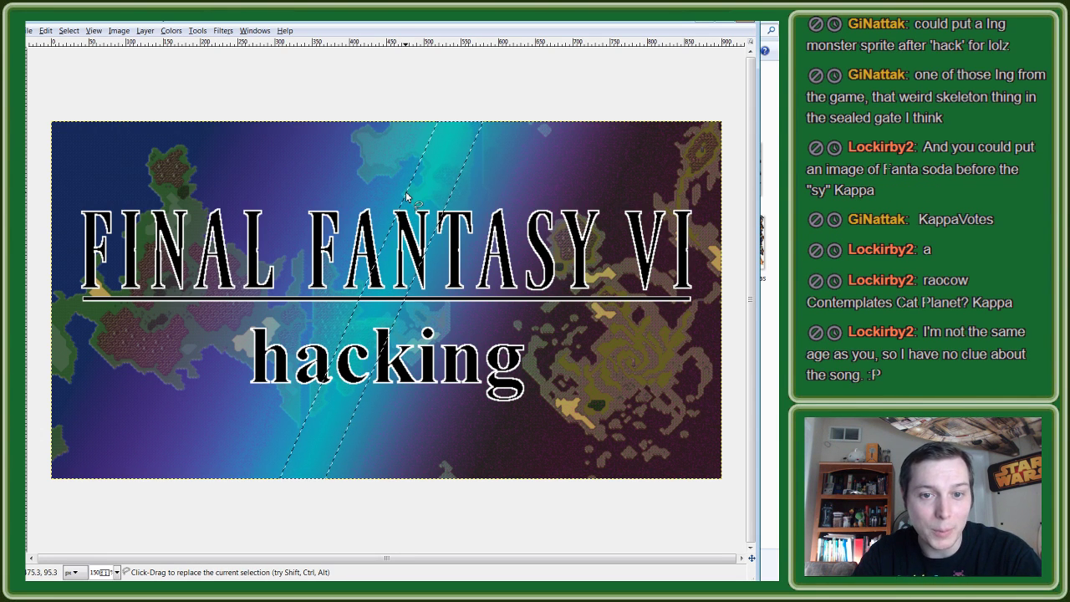
# Step: Rerun Color to Alpha with blue as the removed colour and reapply the filter
pyautogui.click(171, 31)
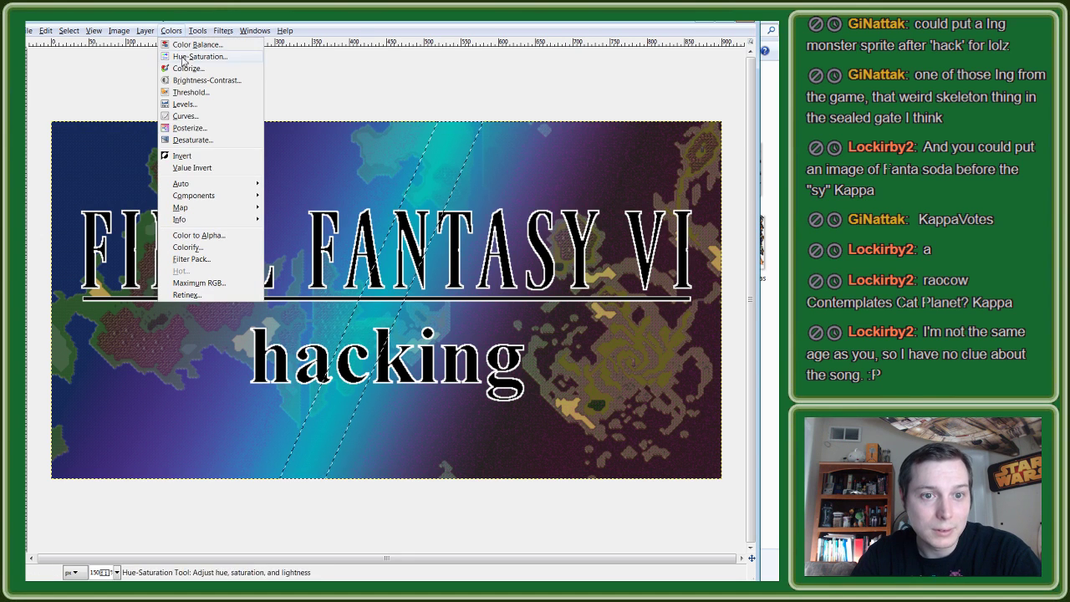
pyautogui.click(199, 235)
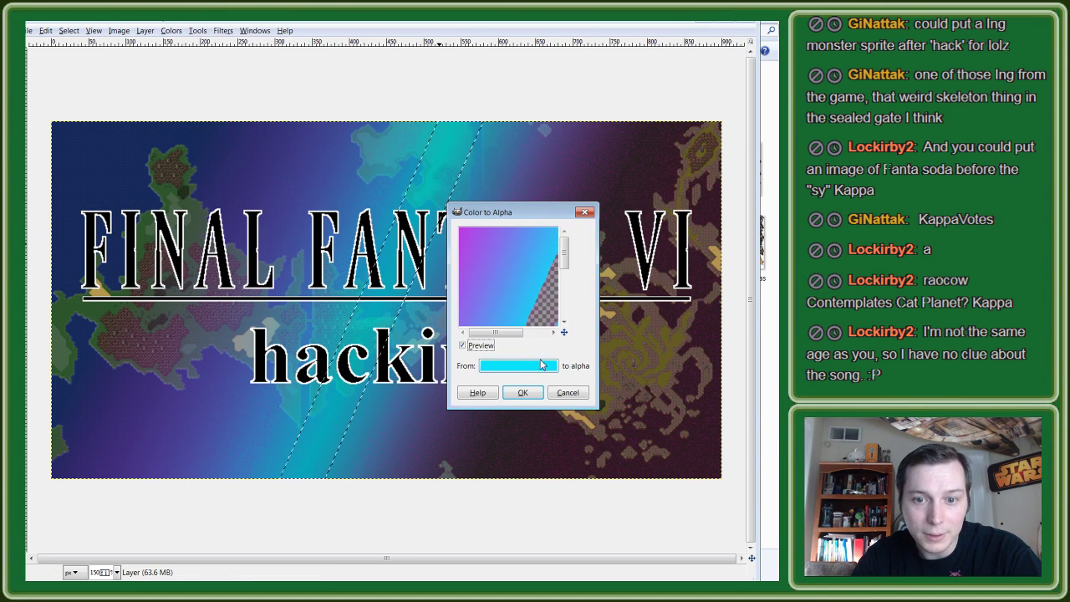
pyautogui.click(542, 364)
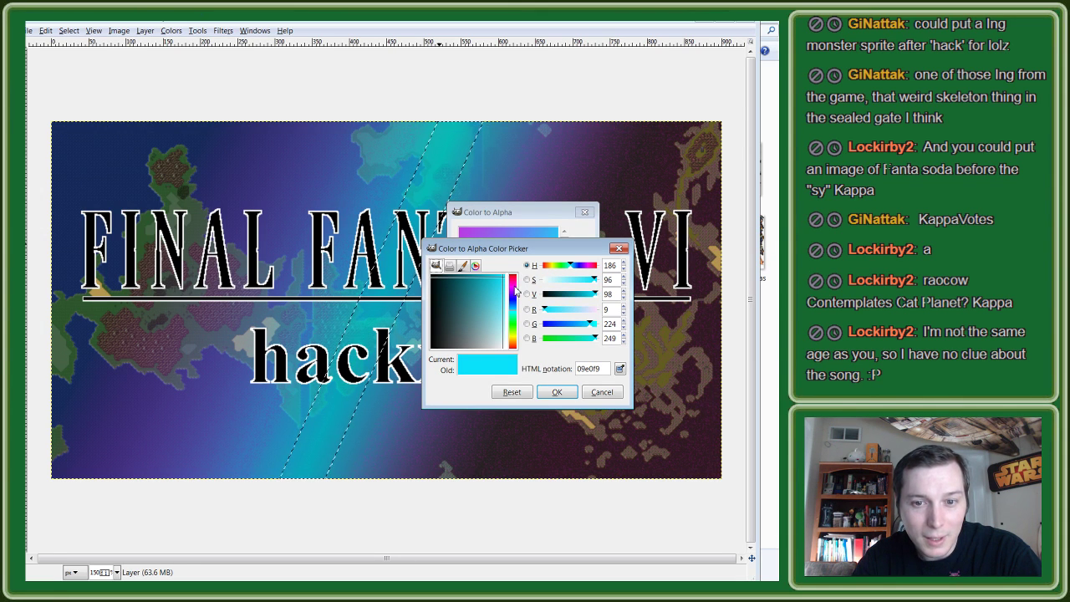
pyautogui.moveTo(559, 332); pyautogui.dragTo(541, 324)
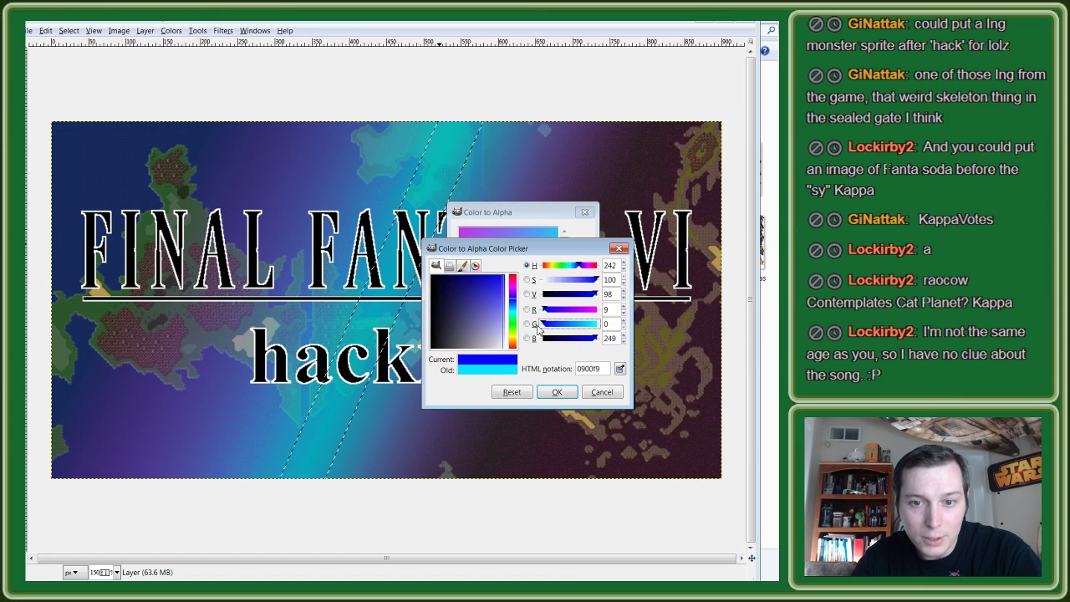
pyautogui.click(556, 392)
pyautogui.click(524, 393)
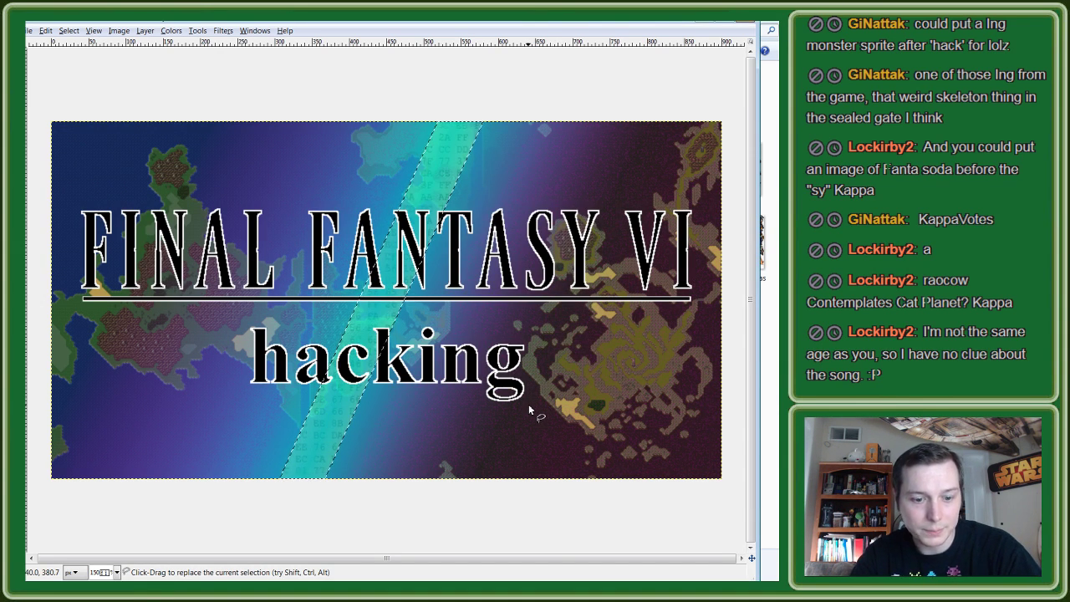
pyautogui.hotkey('ctrl', 'f')
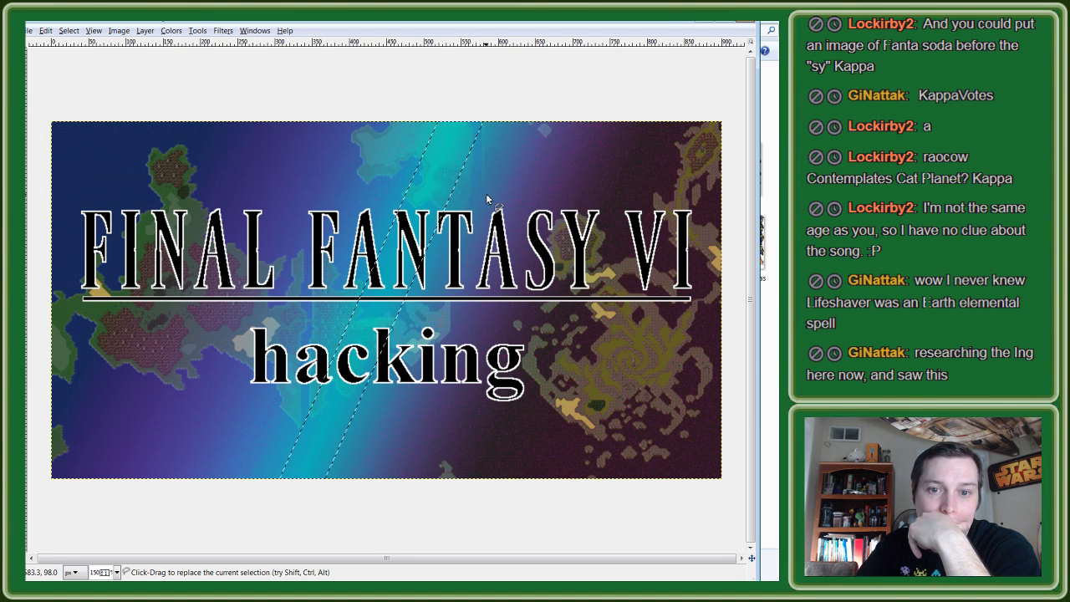
# Step: Free-select a wider slanted parallelogram across the banner and create Layer #1
pyautogui.click(519, 110)
pyautogui.click(349, 501)
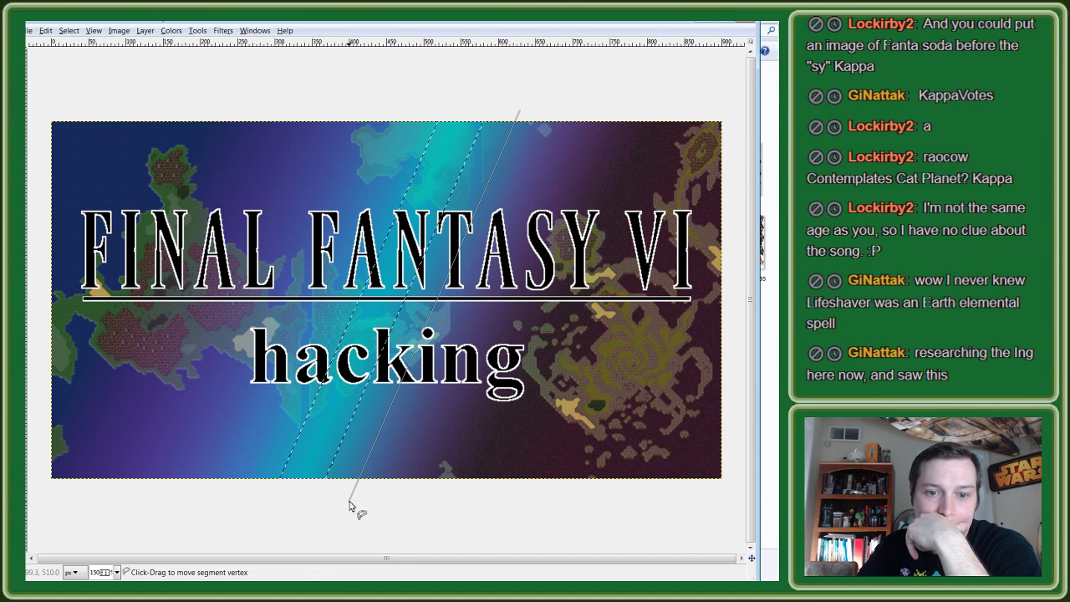
pyautogui.click(239, 498)
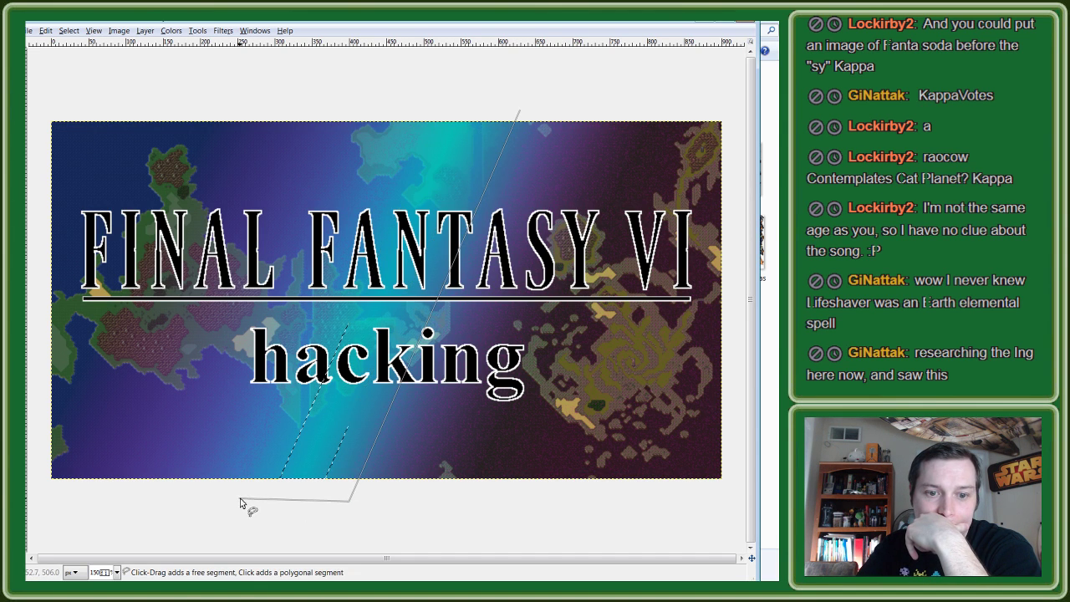
pyautogui.click(412, 113)
pyautogui.click(519, 111)
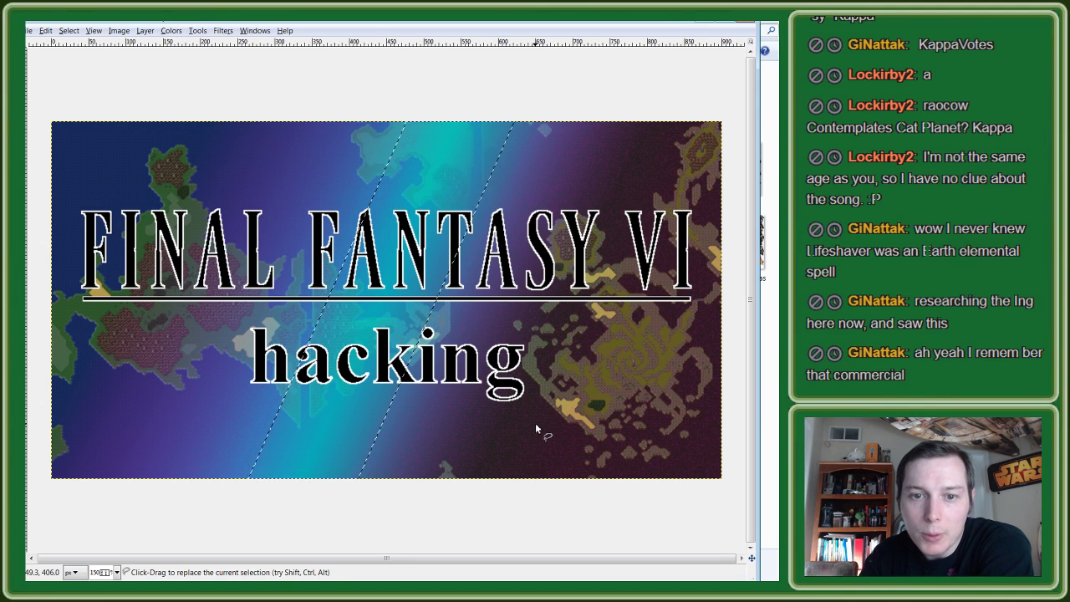
pyautogui.press('Return')
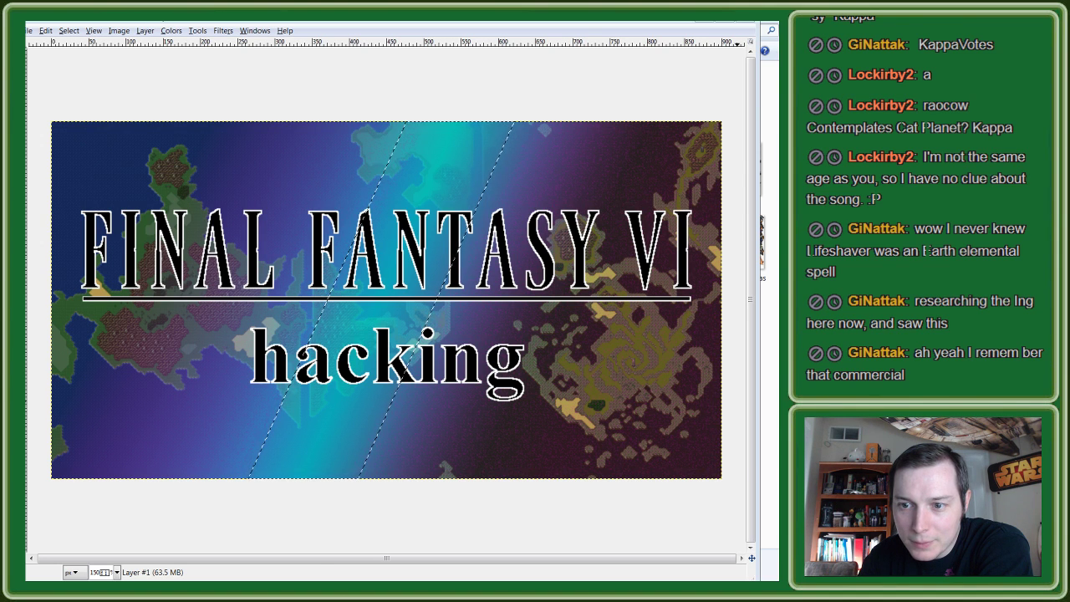
# Step: Add empty Layer #2 and drag a gradient direction across the diagonal band
pyautogui.hotkey('shift', 'ctrl', 'n')
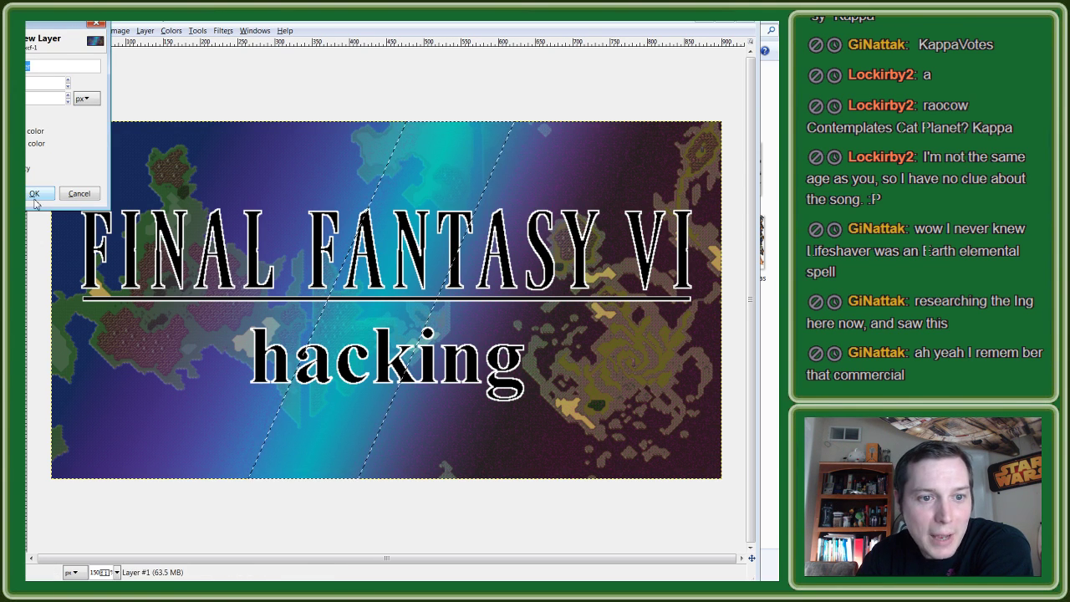
pyautogui.click(39, 197)
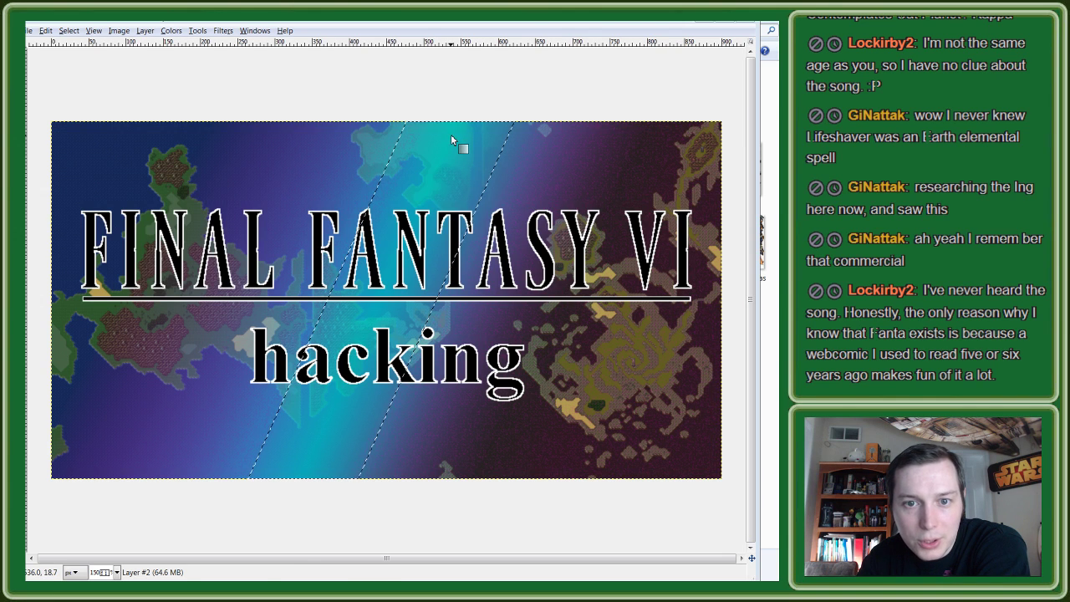
pyautogui.moveTo(451, 134); pyautogui.dragTo(310, 465)
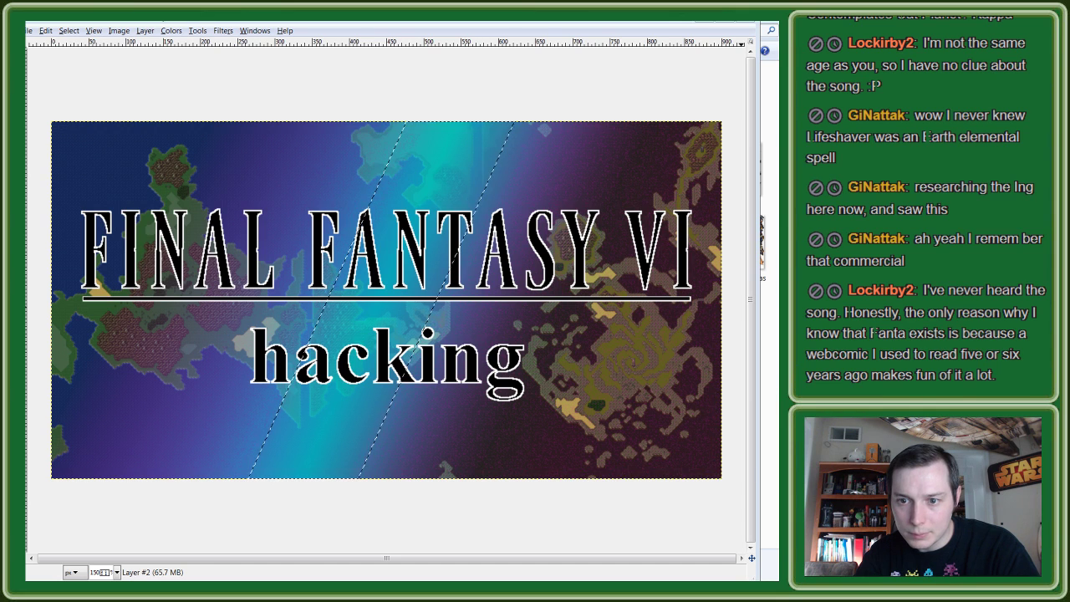
# Step: Clear the selection, delete the layer contents and draw a diagonal black-to-white gradient
pyautogui.click(67, 31)
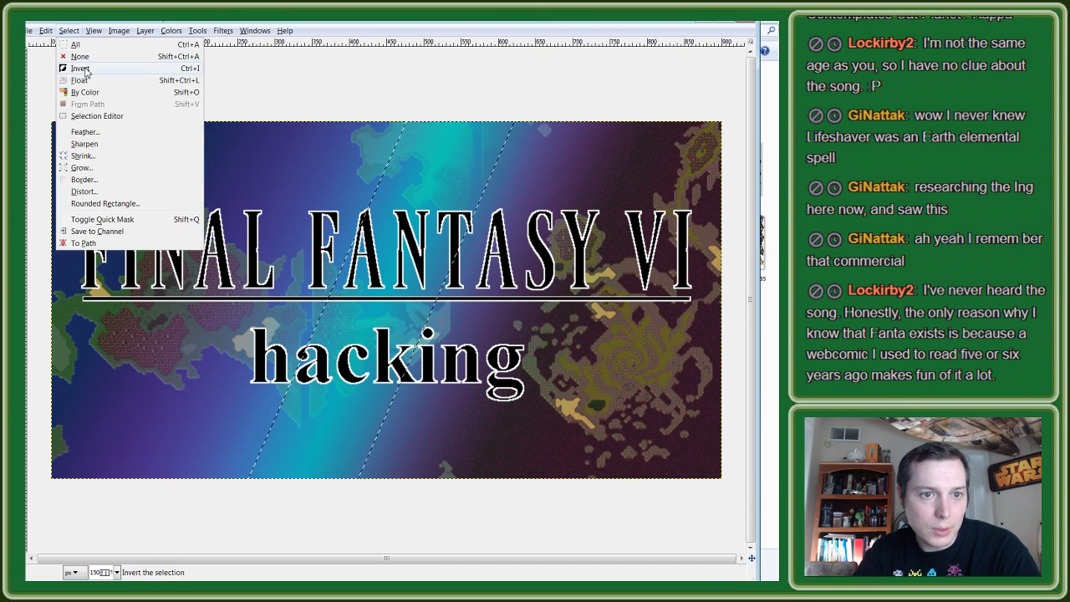
pyautogui.click(83, 56)
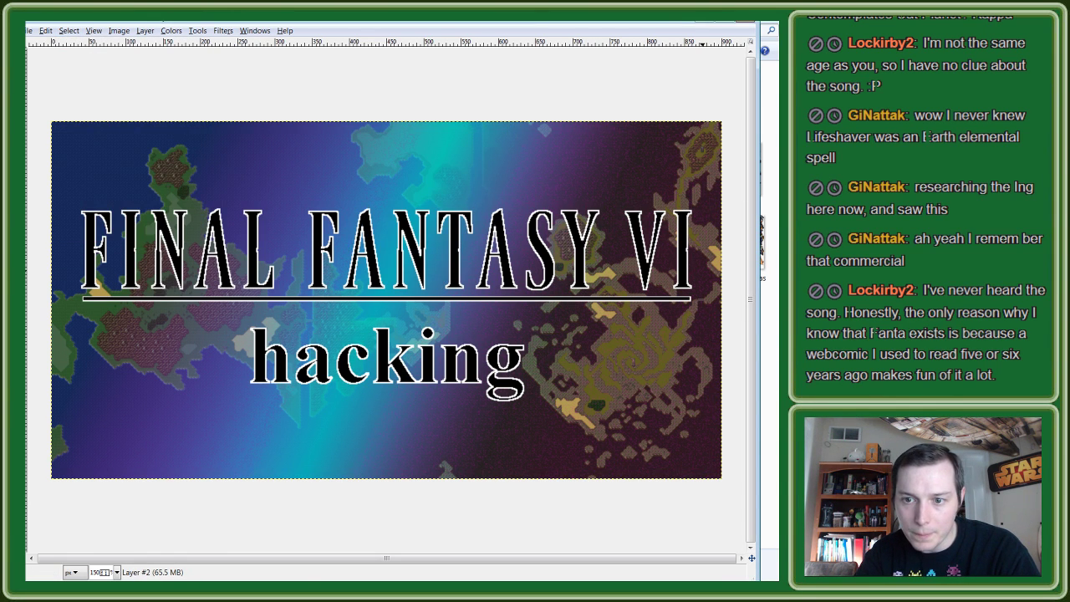
pyautogui.press('Delete')
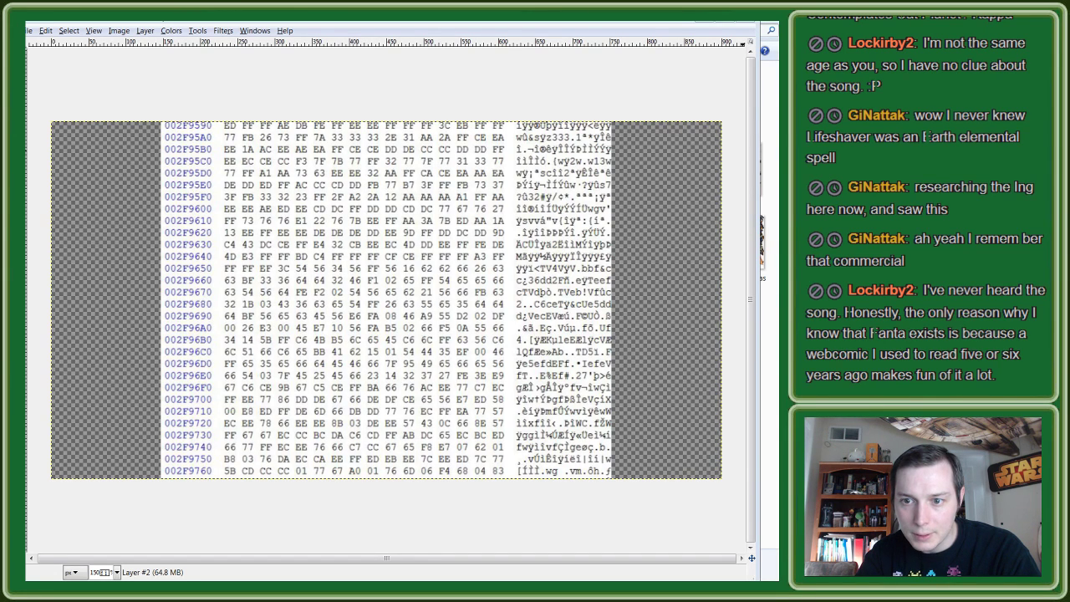
pyautogui.moveTo(299, 276); pyautogui.dragTo(548, 357)
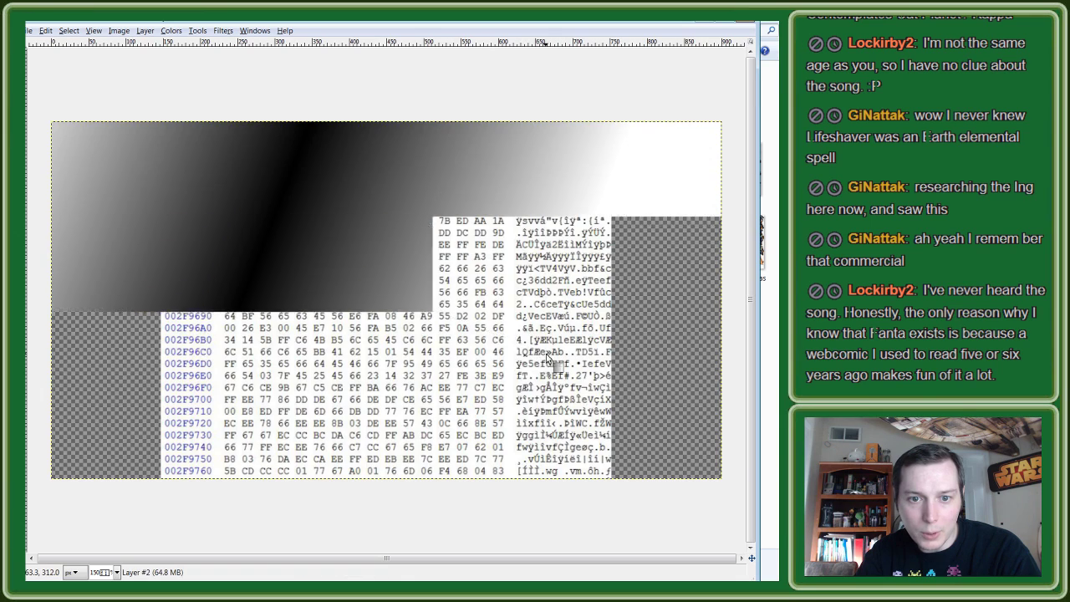
# Step: Redraw the gradient in other directions, ending on a diagonal bi-linear fill
pyautogui.hotkey('ctrl', 'z')
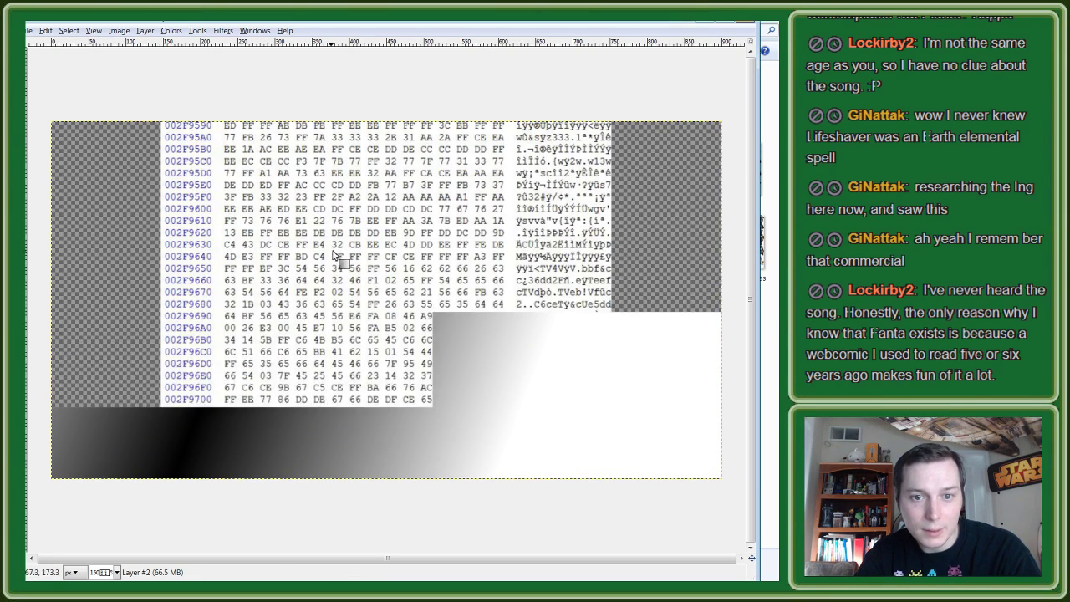
pyautogui.moveTo(321, 233); pyautogui.dragTo(511, 331)
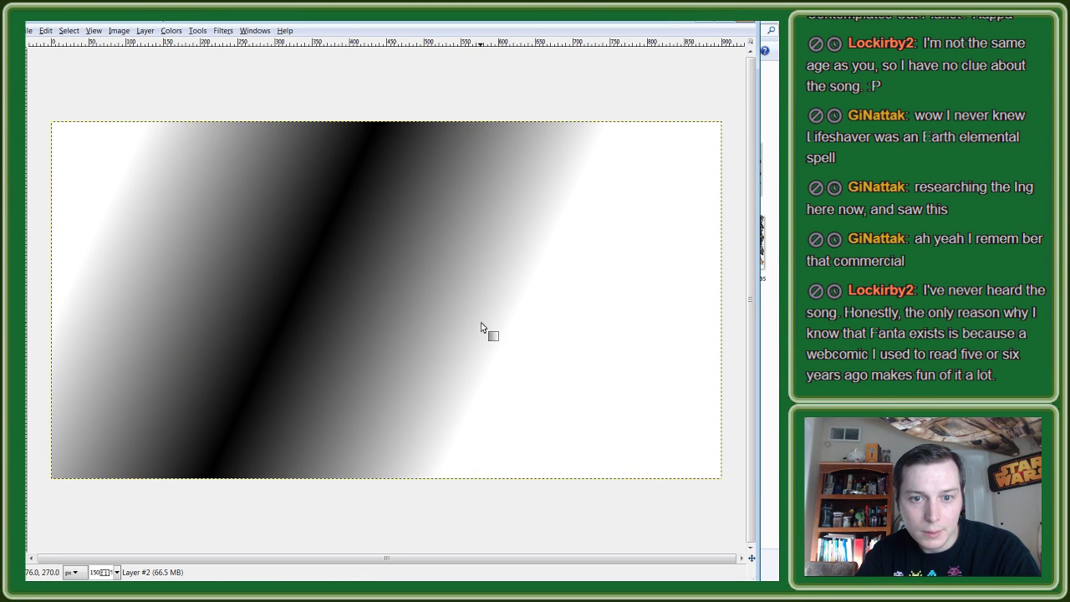
pyautogui.hotkey('ctrl', 'z')
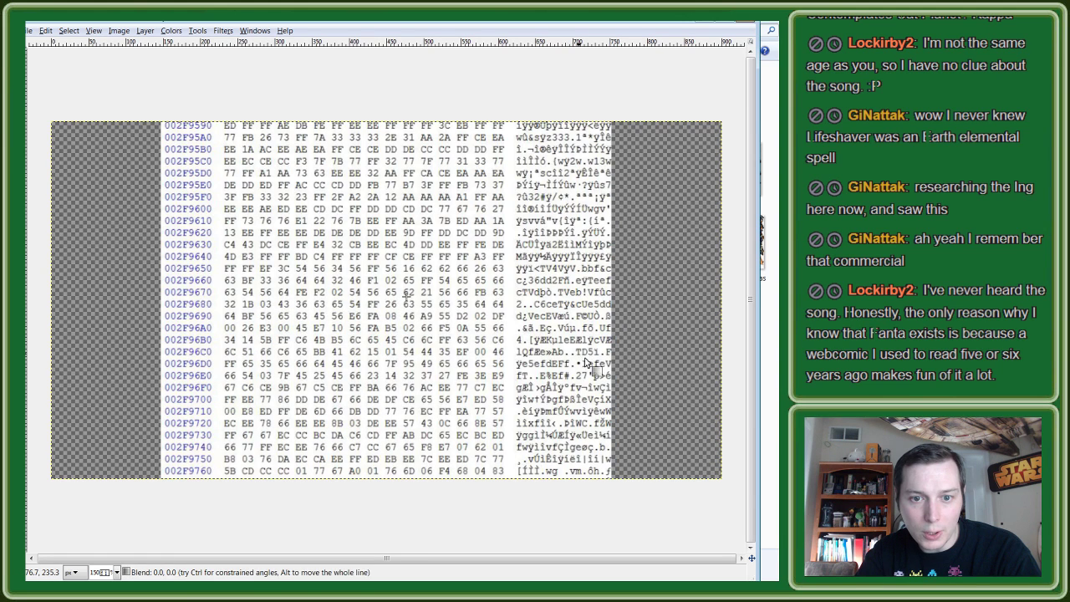
pyautogui.moveTo(405, 306); pyautogui.dragTo(670, 387)
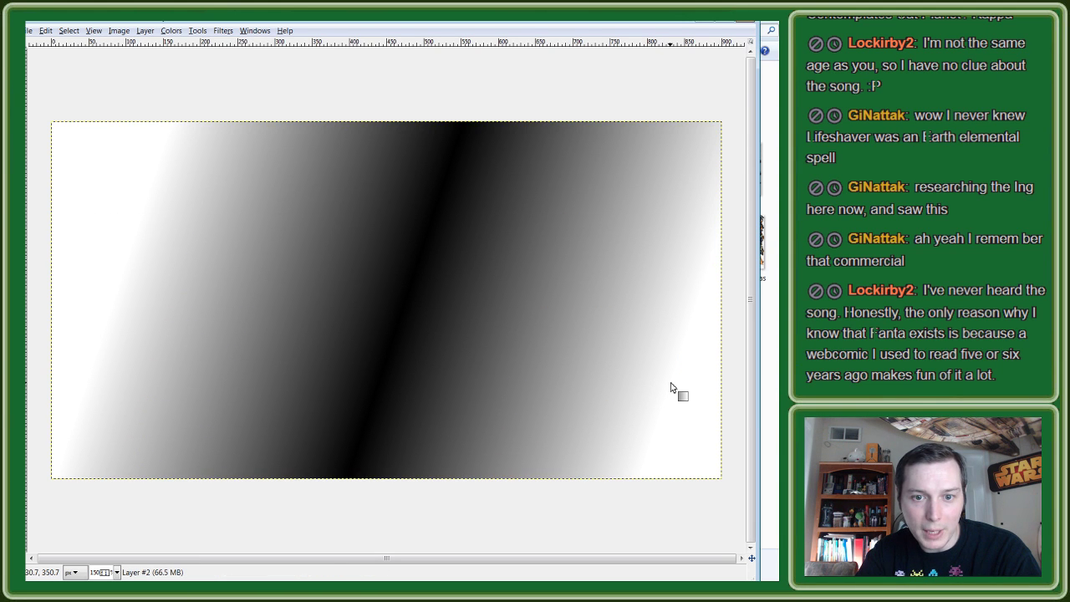
pyautogui.hotkey('ctrl', 'z')
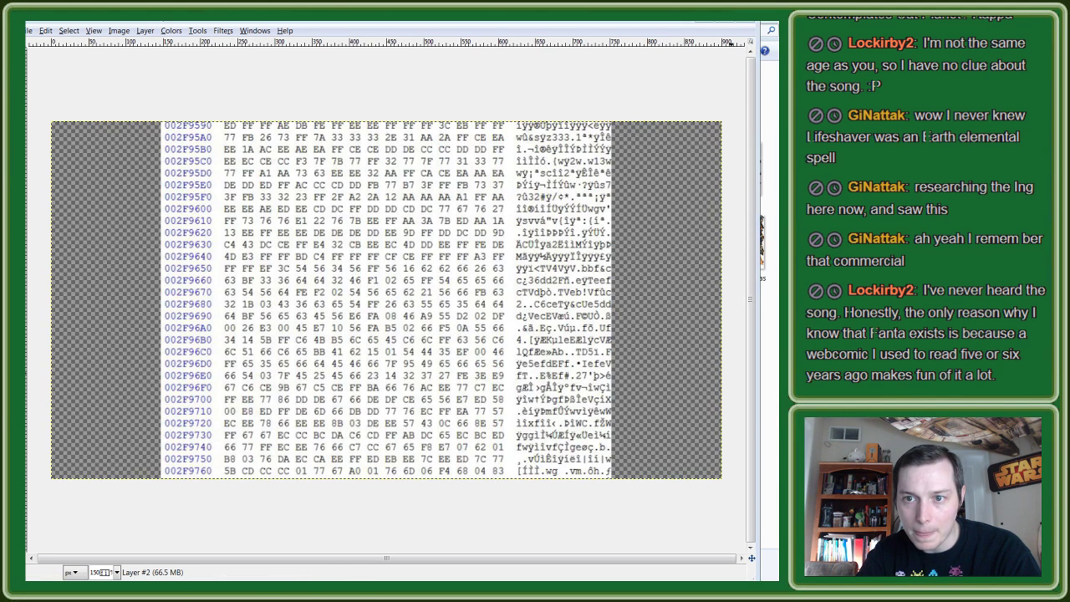
pyautogui.hotkey('ctrl', 'y')
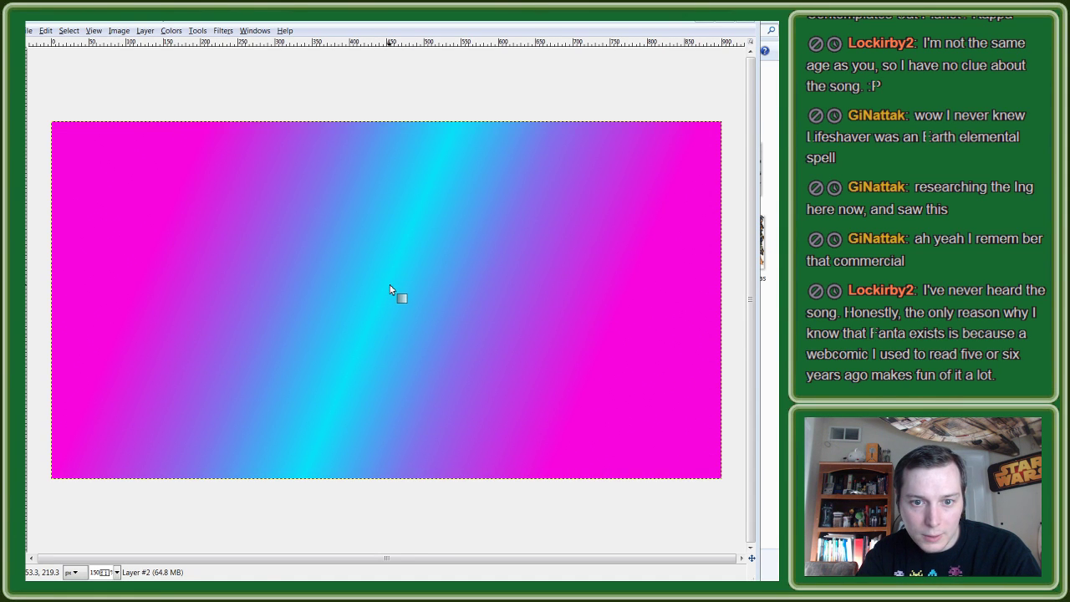
# Step: Toggle undo/redo to compare the versions, settling on the black band
pyautogui.moveTo(388, 283)
pyautogui.mouseDown()
pyautogui.moveTo(532, 332)
pyautogui.moveTo(448, 306)
pyautogui.mouseUp()
pyautogui.press('Escape')
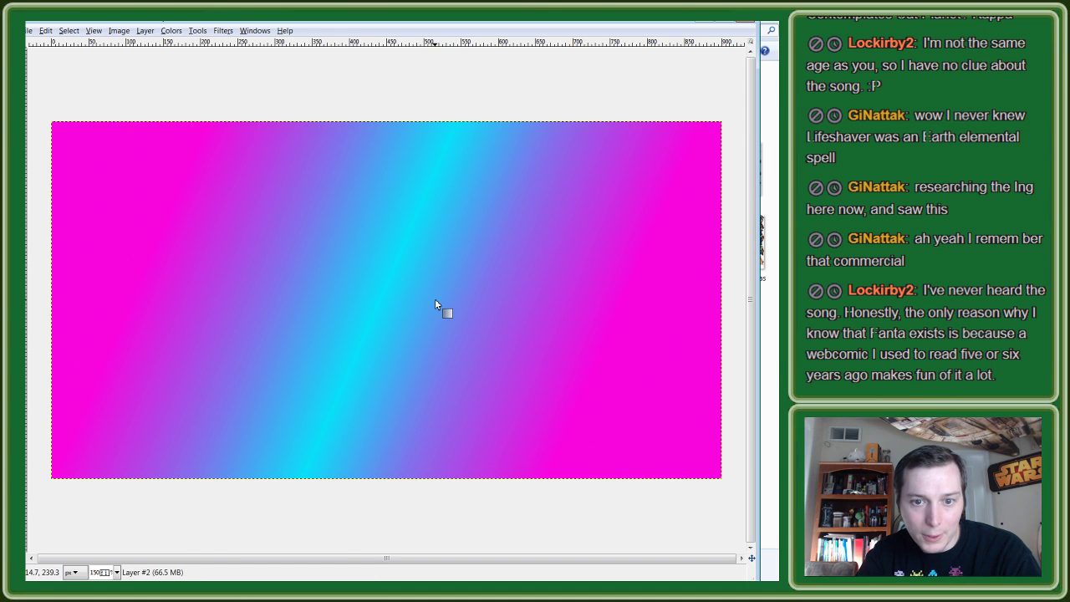
pyautogui.hotkey('ctrl', 'z')
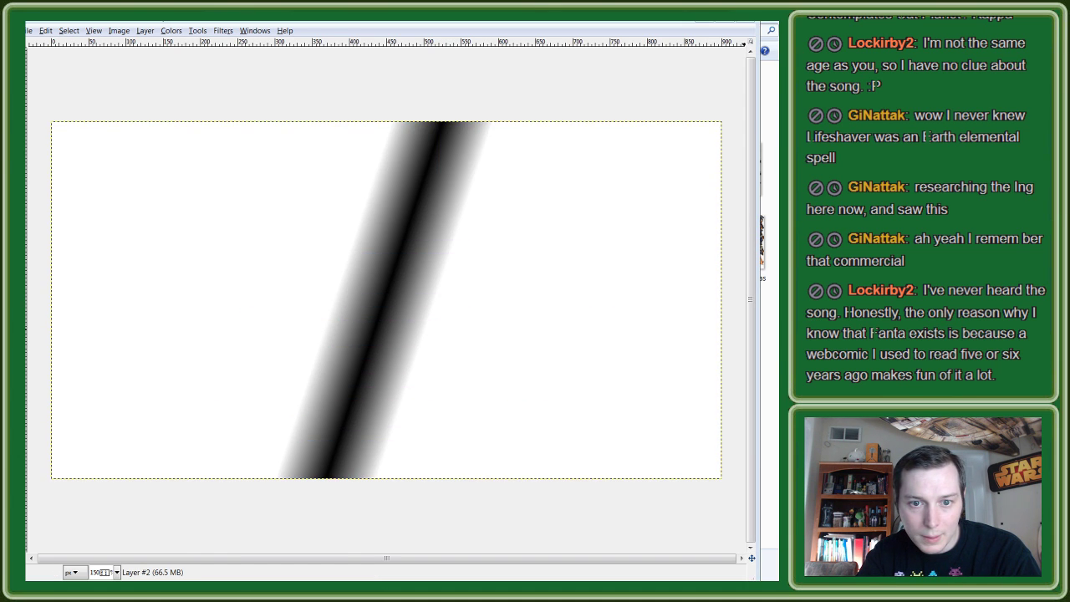
pyautogui.hotkey('ctrl', 'y')
pyautogui.hotkey('ctrl', 'z')
pyautogui.hotkey('ctrl', 'y')
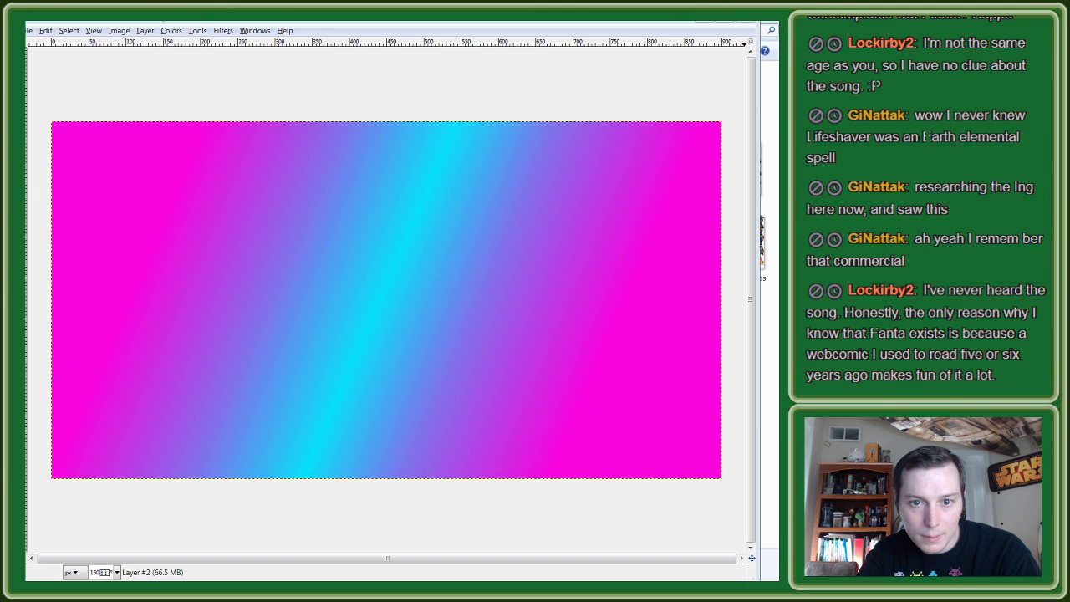
pyautogui.hotkey('ctrl', 'z')
pyautogui.hotkey('ctrl', 'y')
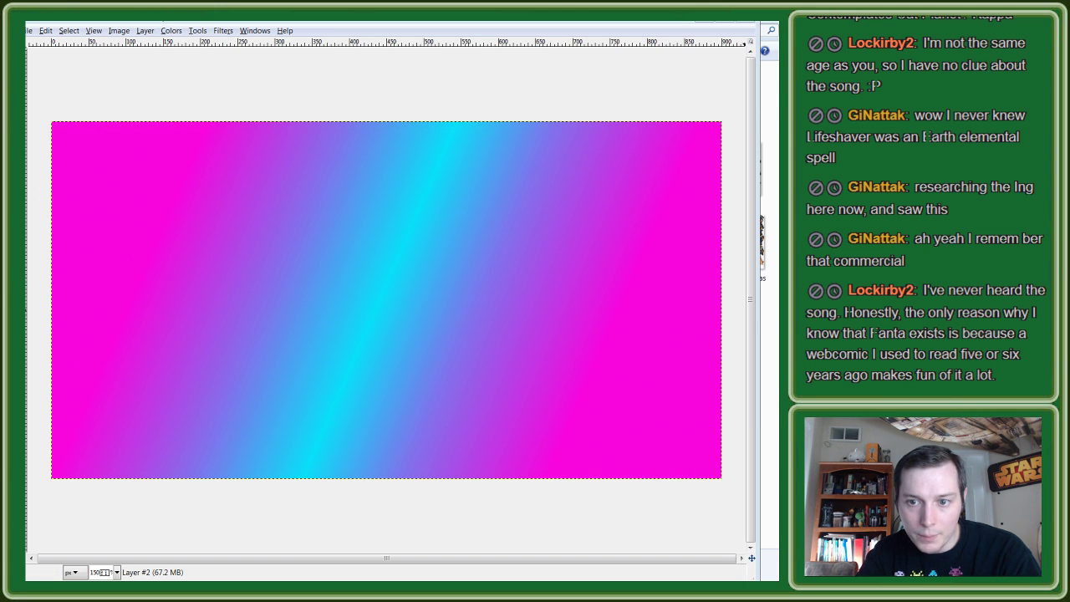
pyautogui.hotkey('ctrl', 'z')
pyautogui.hotkey('ctrl', 'y')
pyautogui.hotkey('ctrl', 'z')
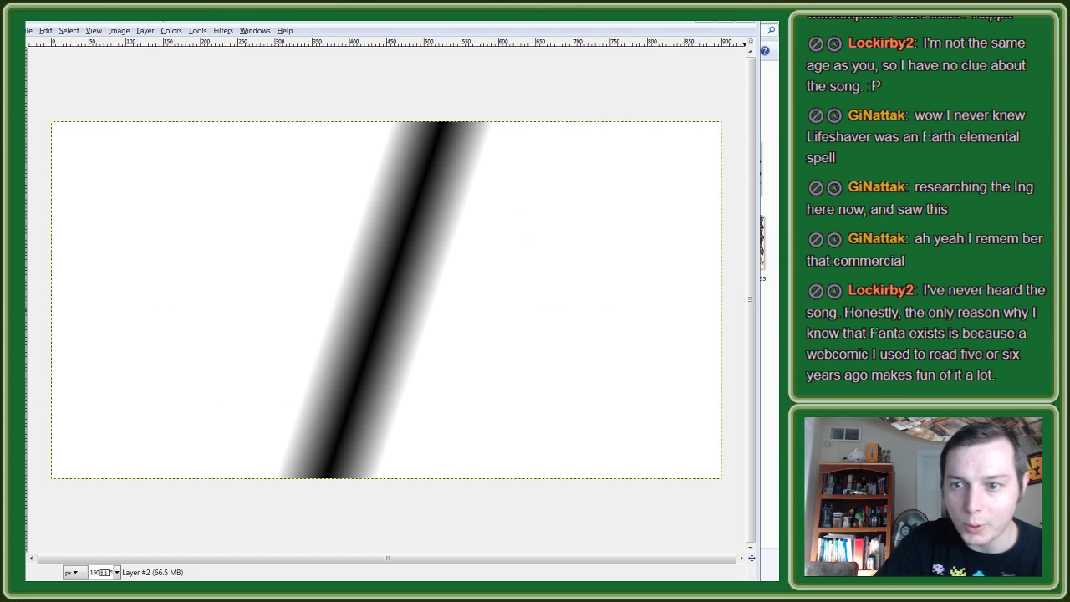
pyautogui.hotkey('ctrl', 'y')
pyautogui.hotkey('ctrl', 'z')
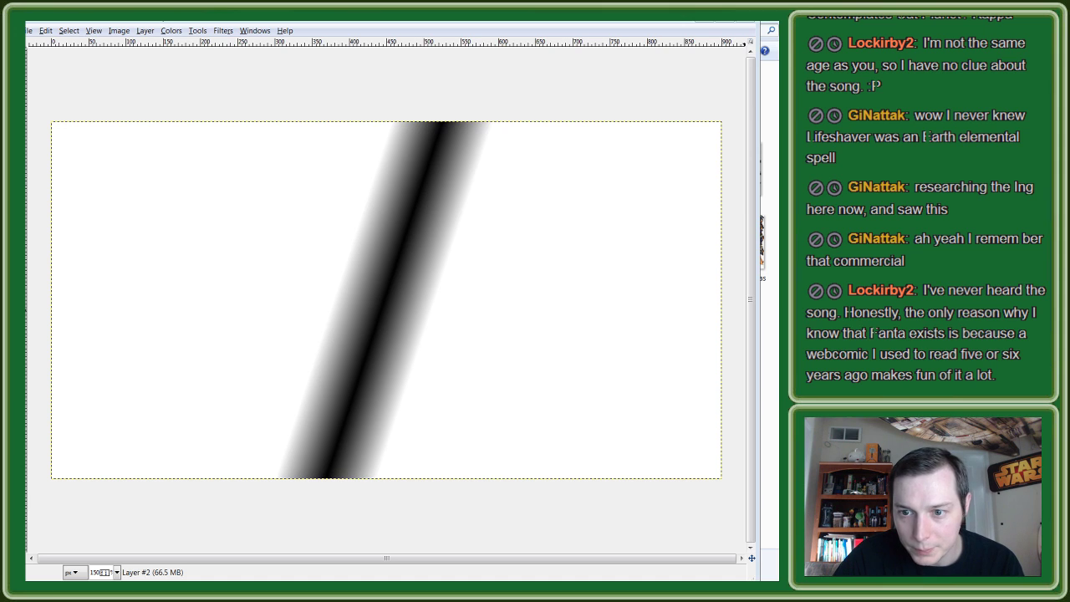
pyautogui.click(174, 31)
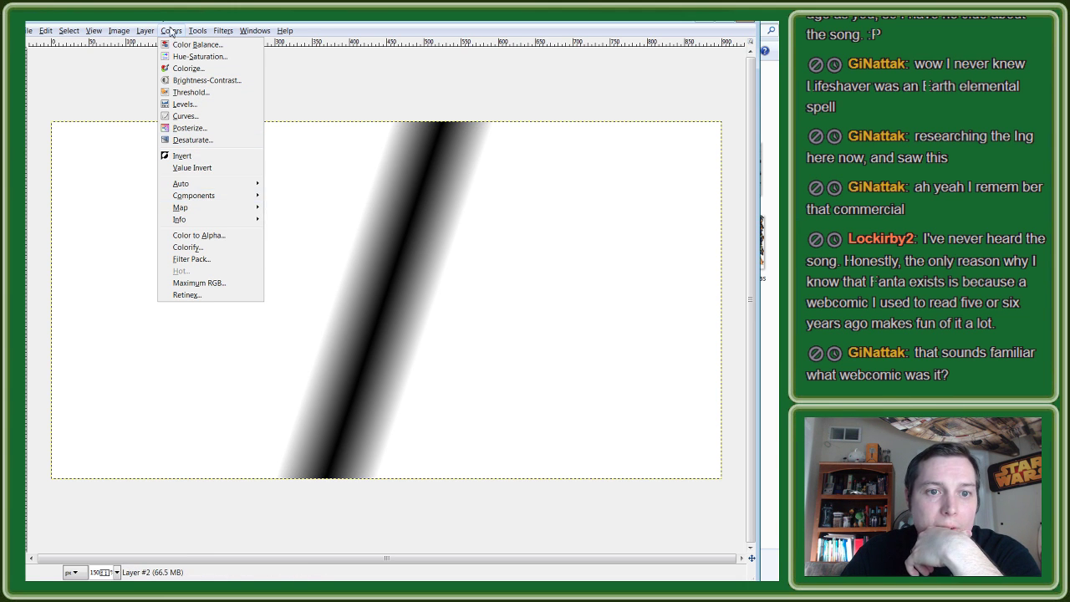
pyautogui.press('Escape')
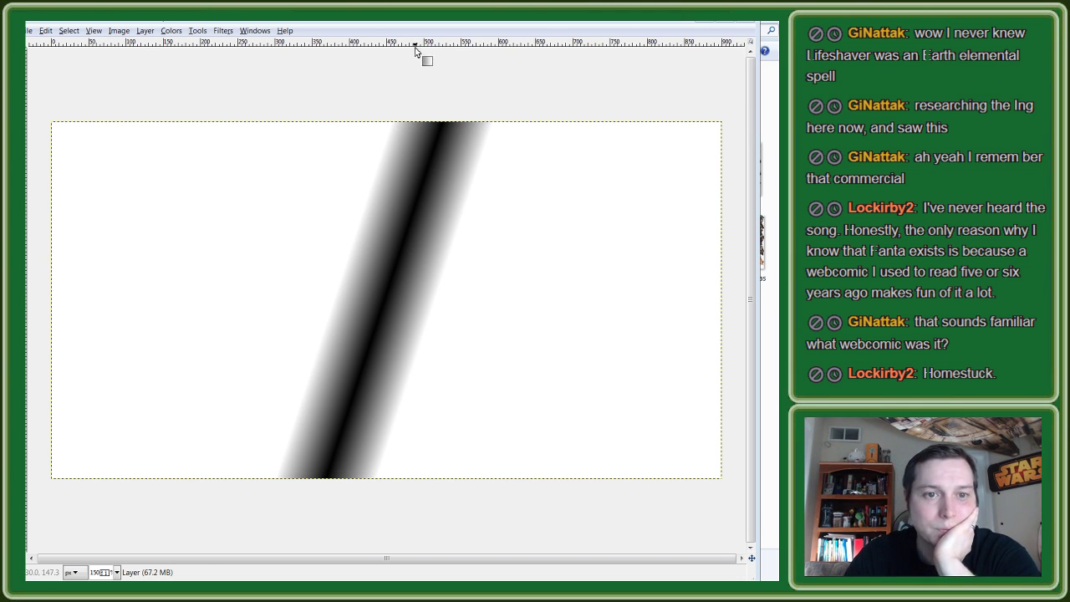
pyautogui.click(182, 33)
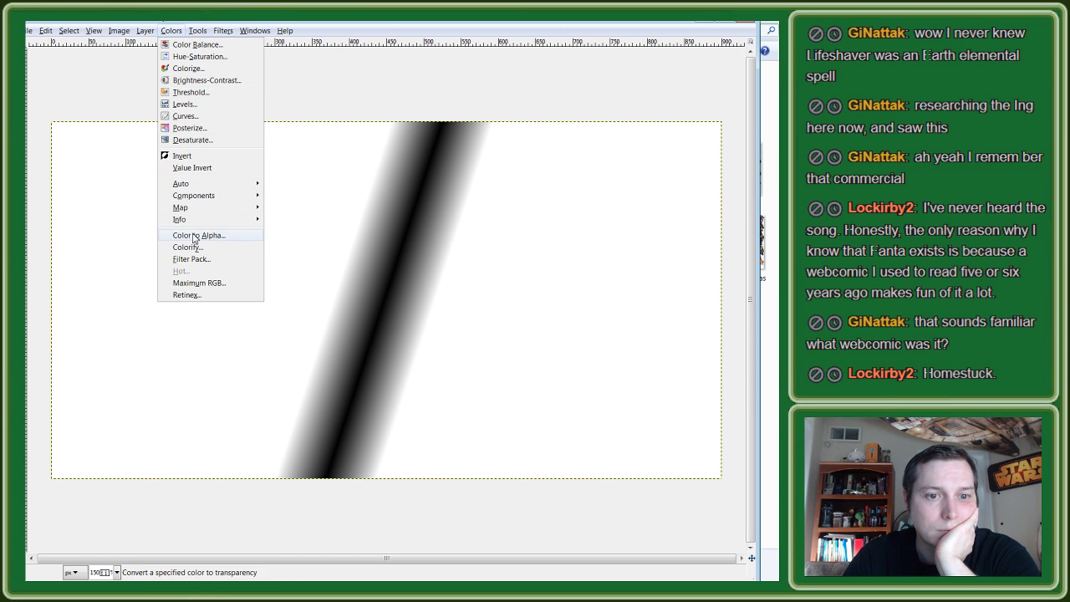
pyautogui.click(198, 233)
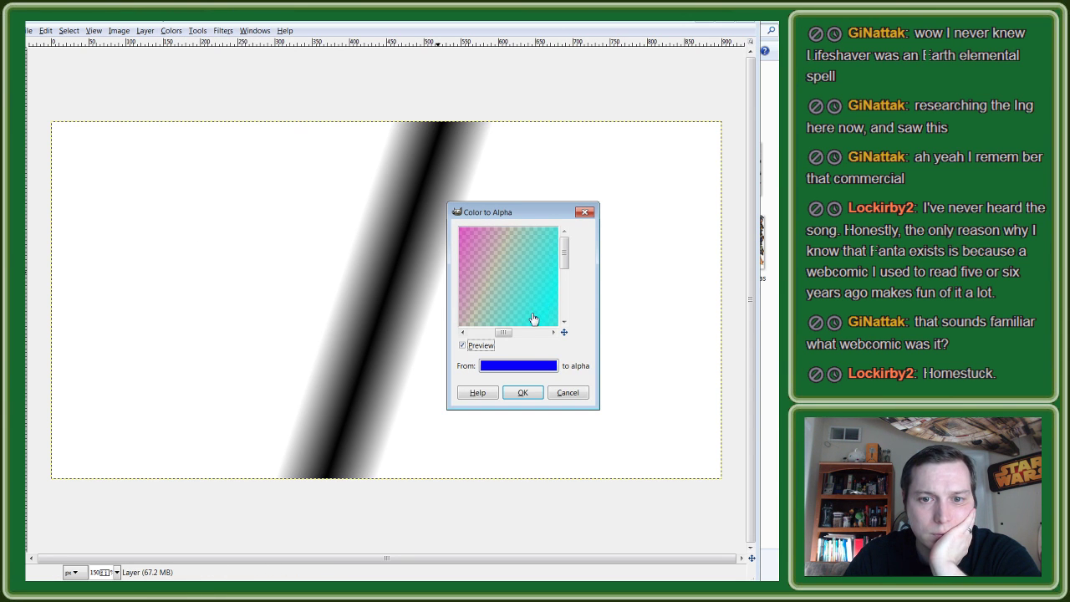
pyautogui.click(527, 367)
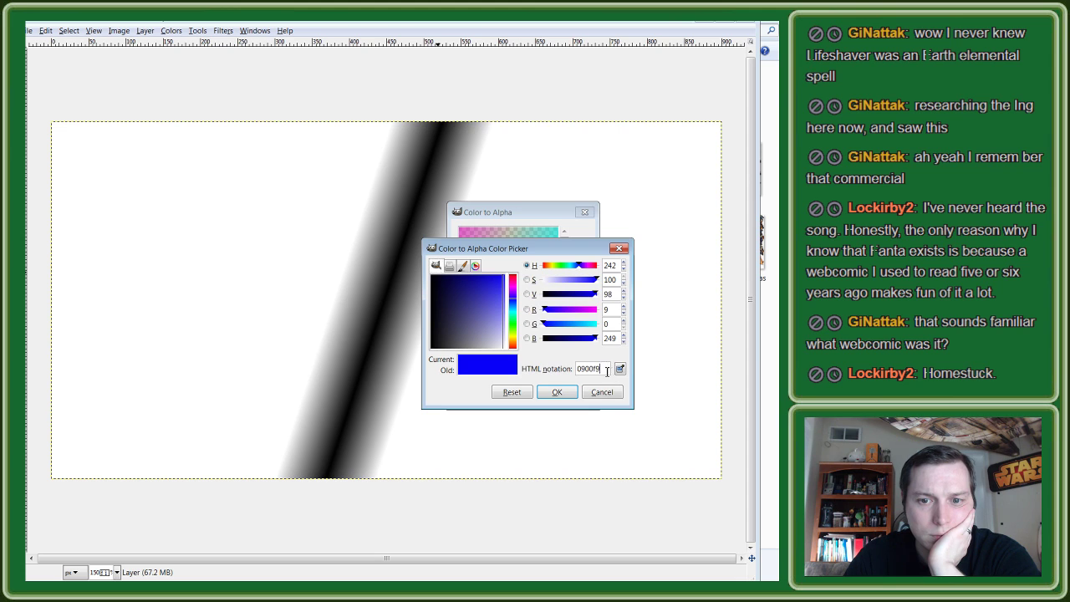
pyautogui.doubleClick(606, 371)
pyautogui.write('000000')
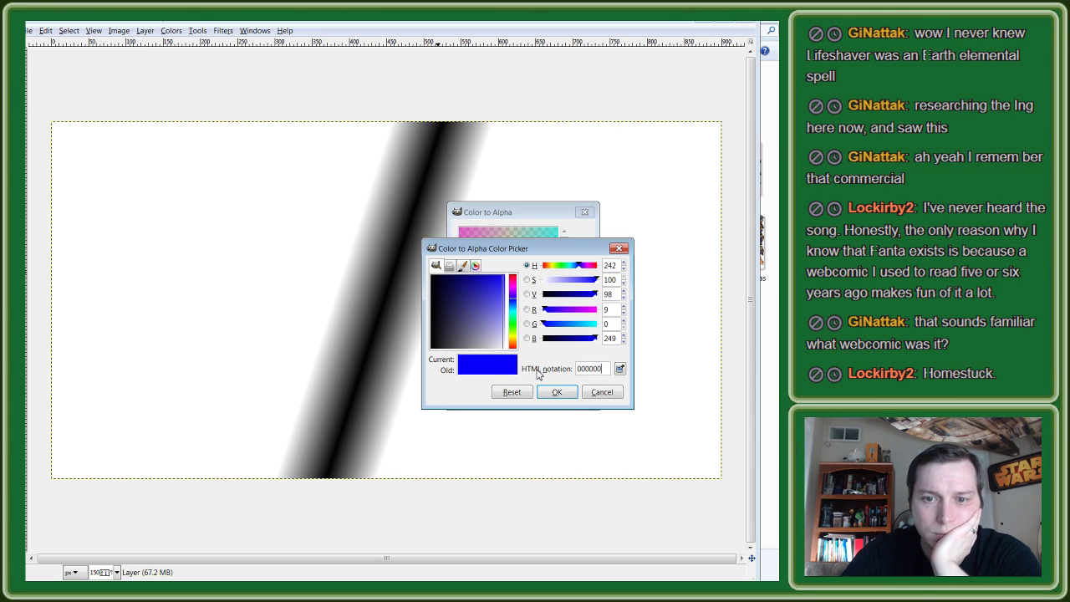
pyautogui.press('Return')
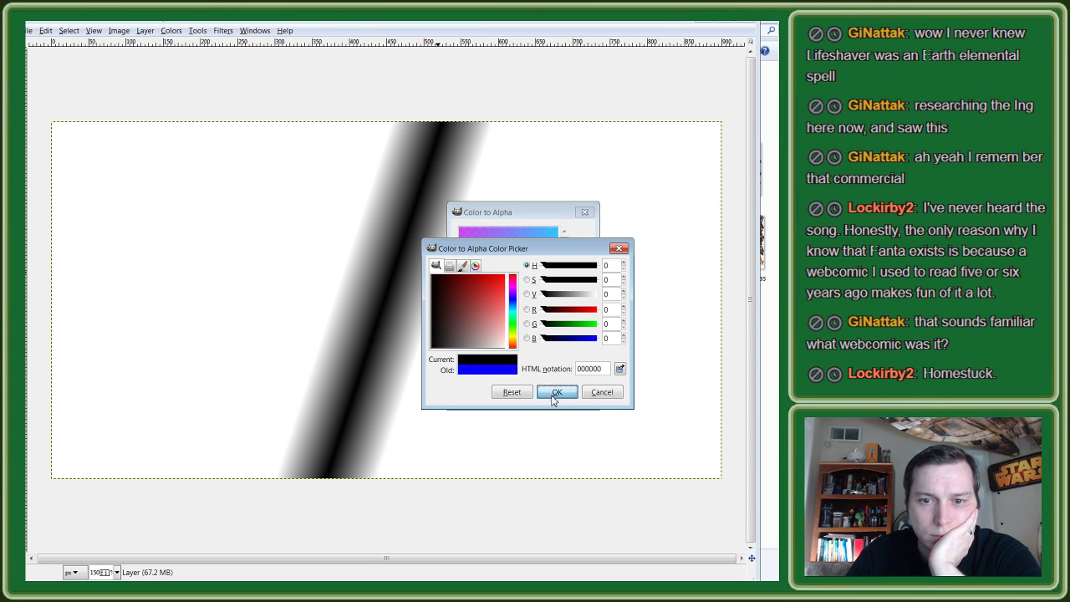
pyautogui.click(552, 396)
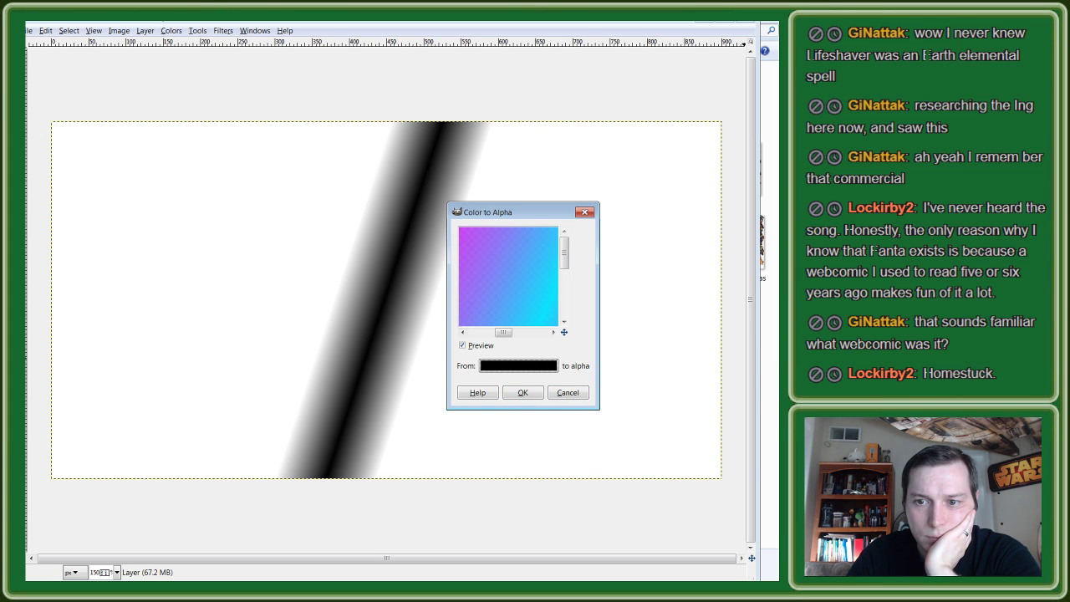
pyautogui.click(523, 393)
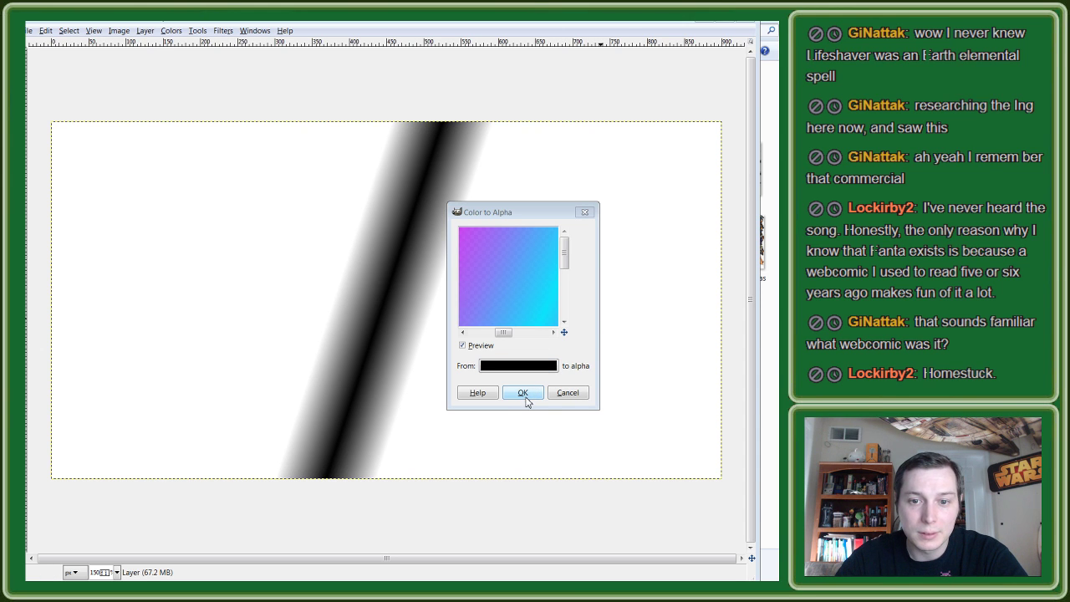
pyautogui.click(580, 392)
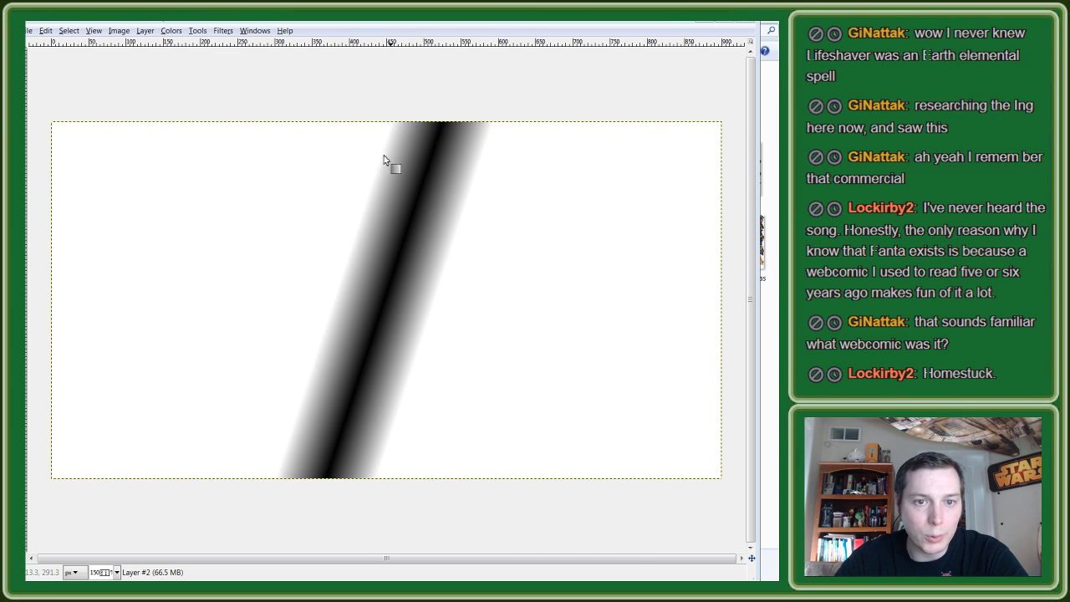
# Step: Run Color to Alpha with the From colour set to 000000 to remove the layer's black
pyautogui.click(177, 31)
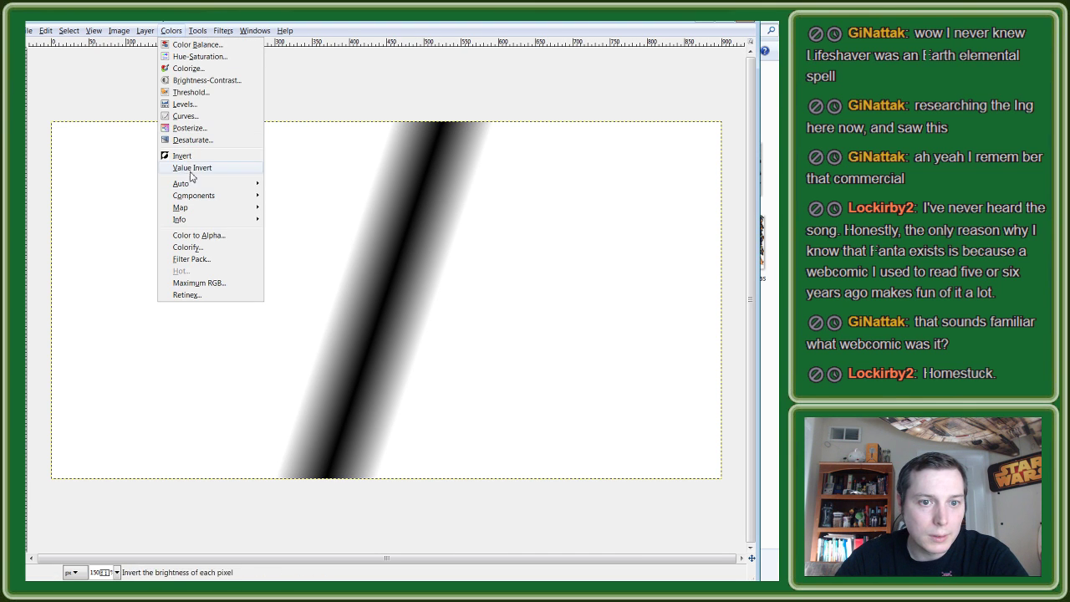
pyautogui.click(198, 245)
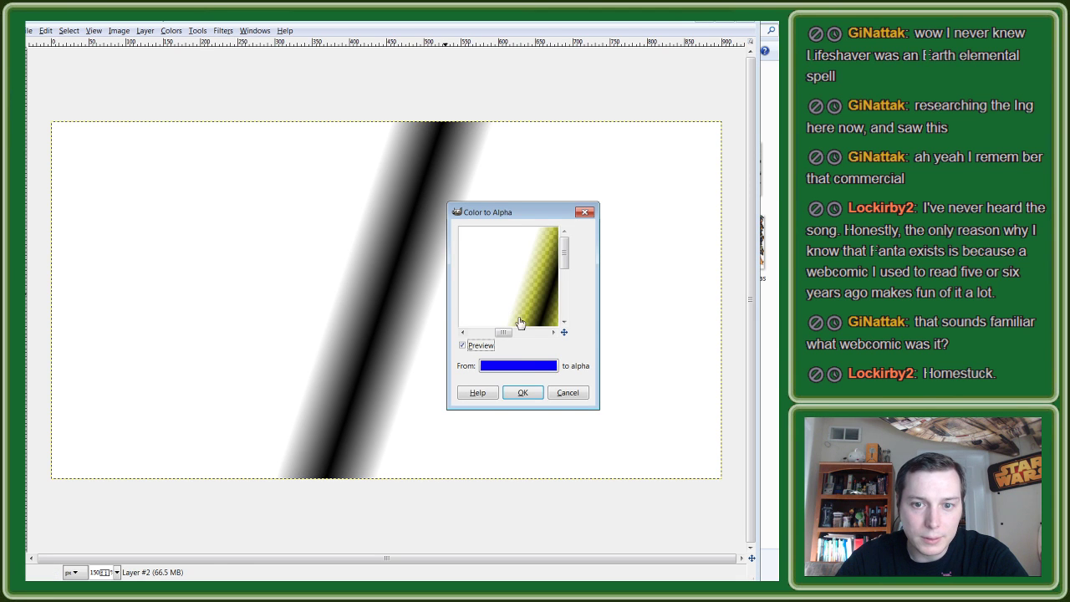
pyautogui.click(536, 373)
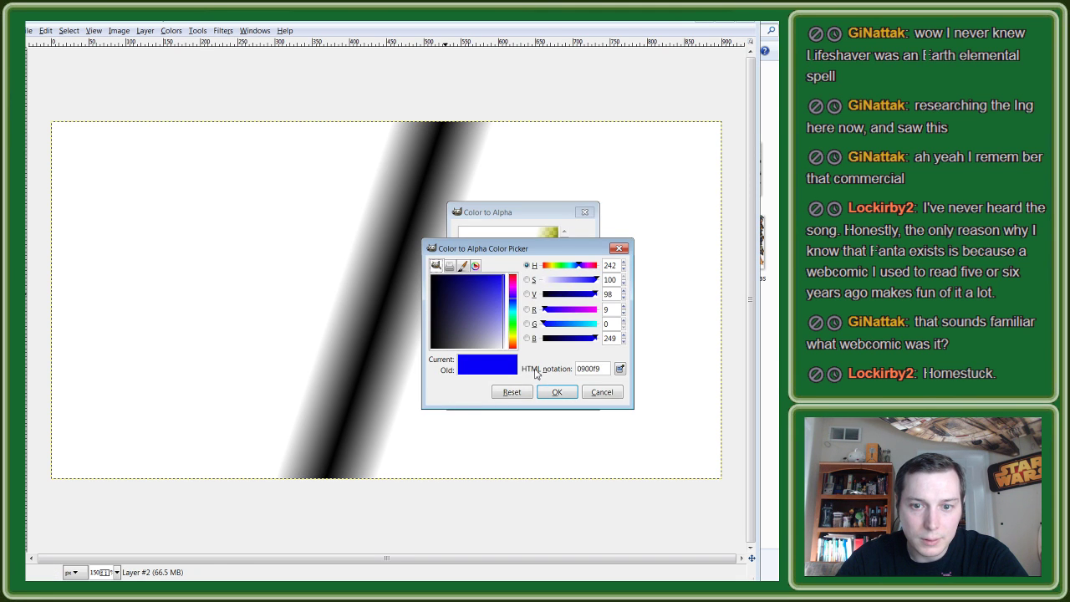
pyautogui.doubleClick(606, 372)
pyautogui.write('00000')
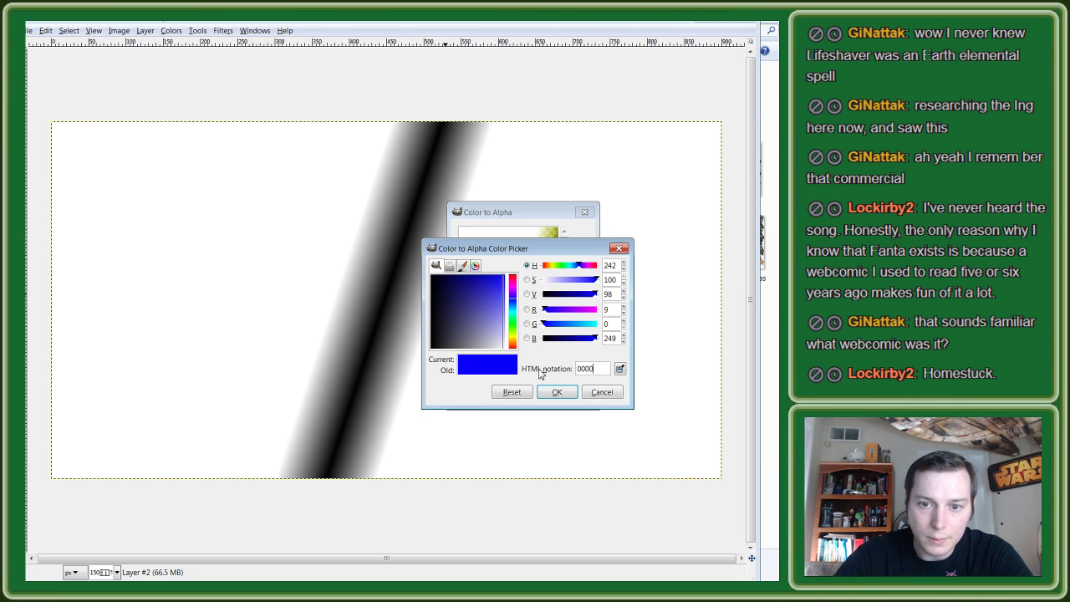
pyautogui.write('0')
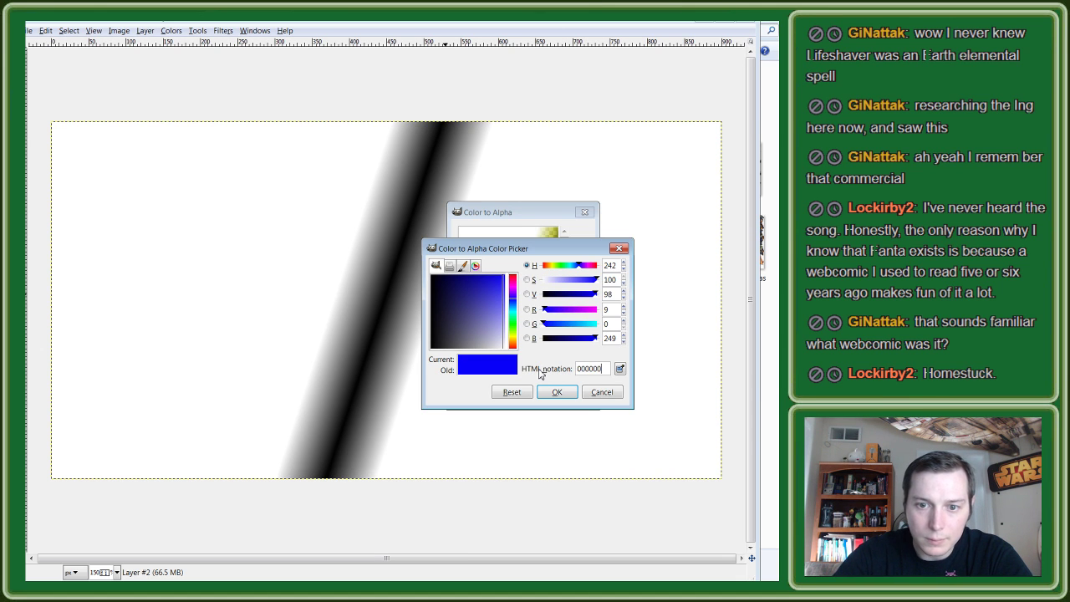
pyautogui.press('Return')
pyautogui.click(557, 392)
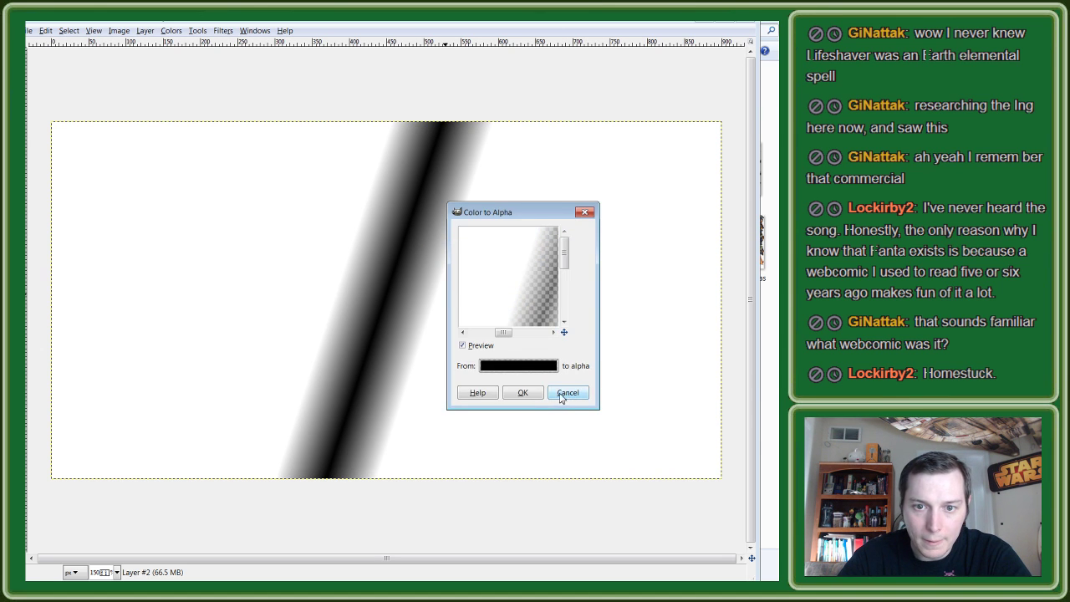
pyautogui.click(531, 393)
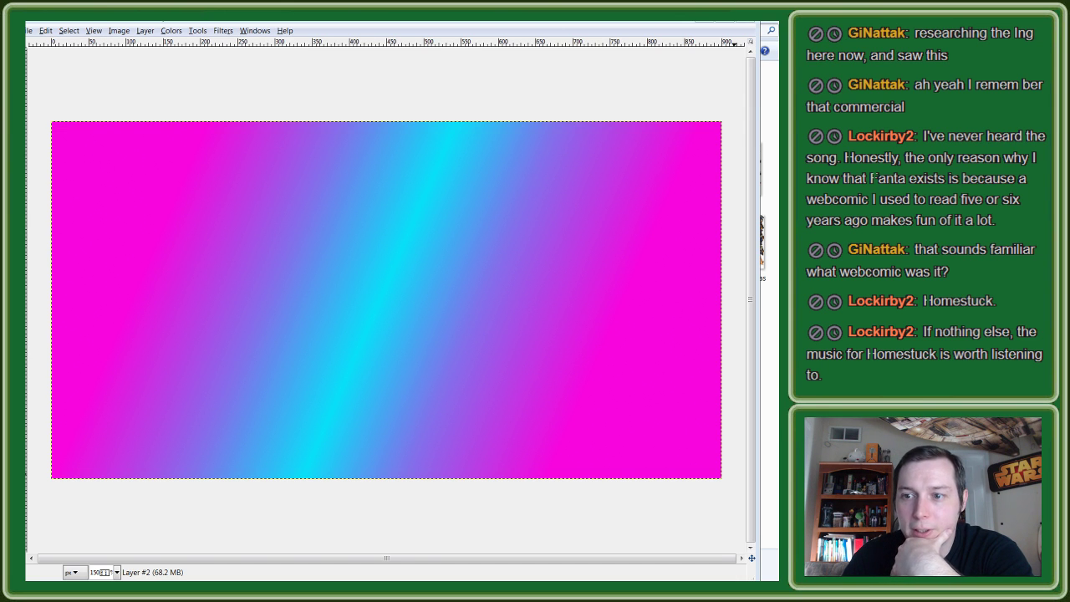
# Step: Toggle undo/redo to compare the map blended with the gradient against the plain gradient
pyautogui.hotkey('ctrl', 'z')
pyautogui.hotkey('ctrl', 'y')
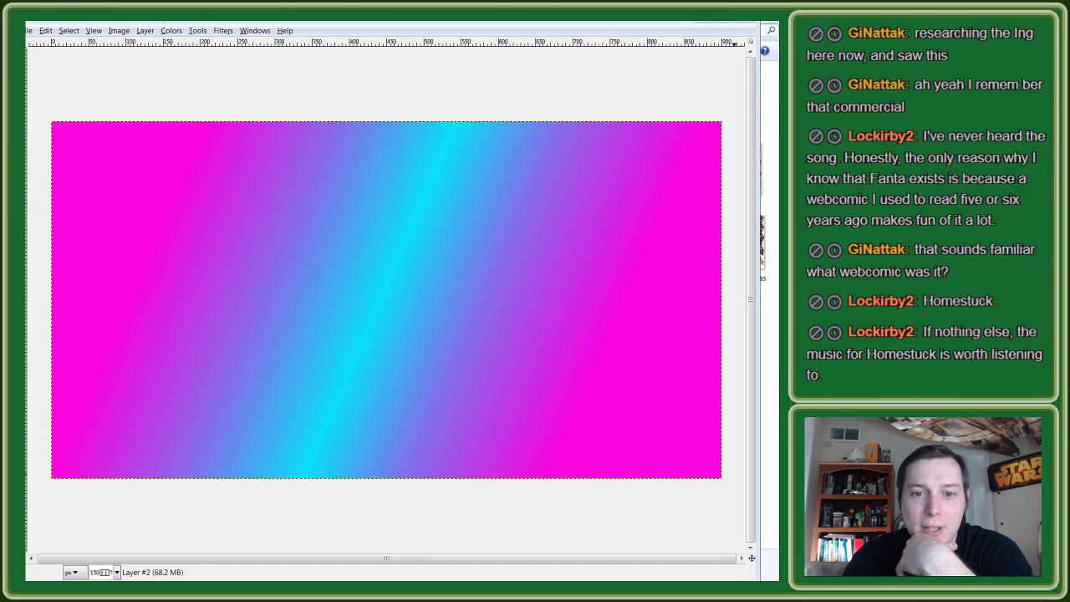
pyautogui.hotkey('ctrl', 'z')
pyautogui.hotkey('ctrl', 'y')
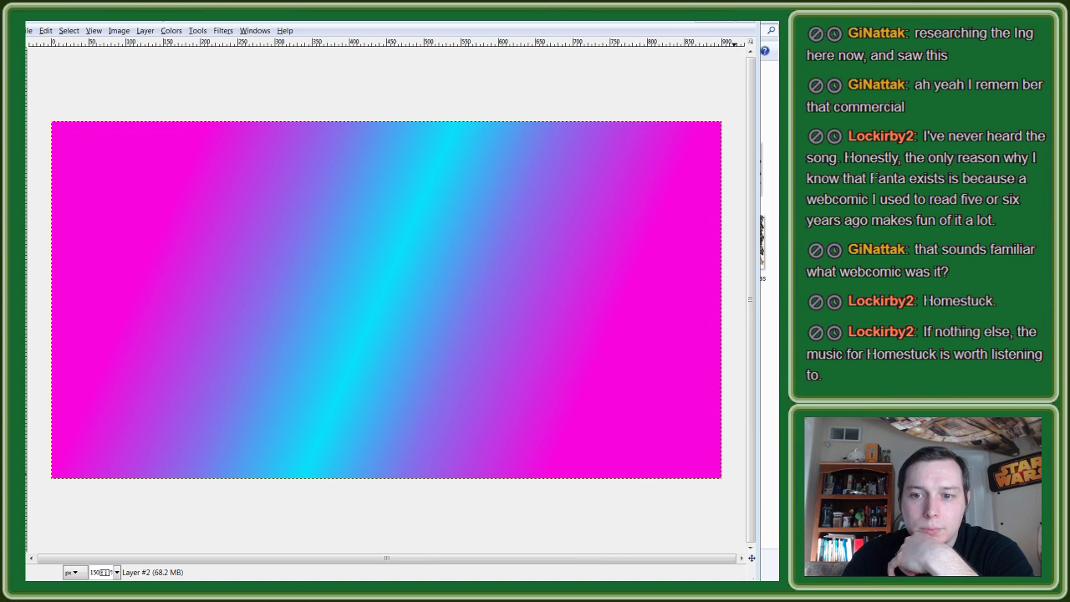
pyautogui.hotkey('ctrl', 'y')
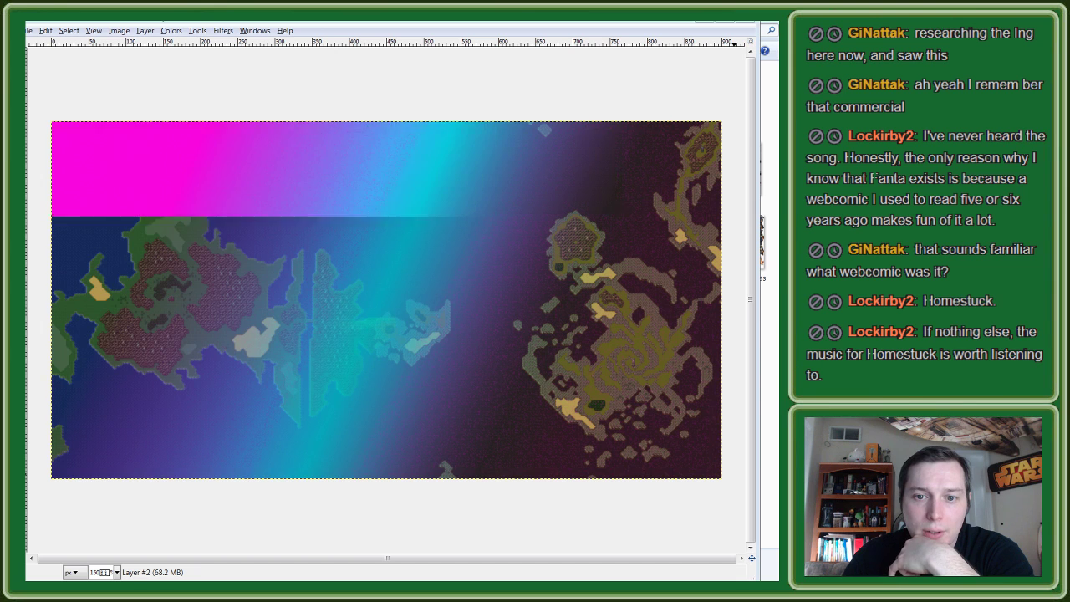
pyautogui.hotkey('ctrl', 'z')
pyautogui.hotkey('ctrl', 'y')
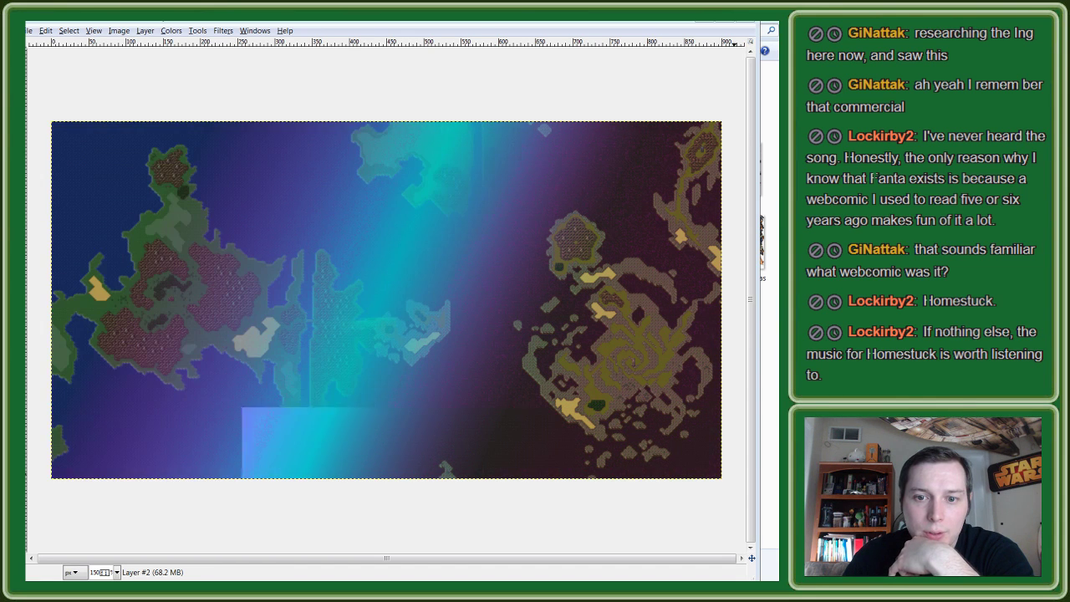
pyautogui.hotkey('ctrl', 'z')
pyautogui.hotkey('ctrl', 'y')
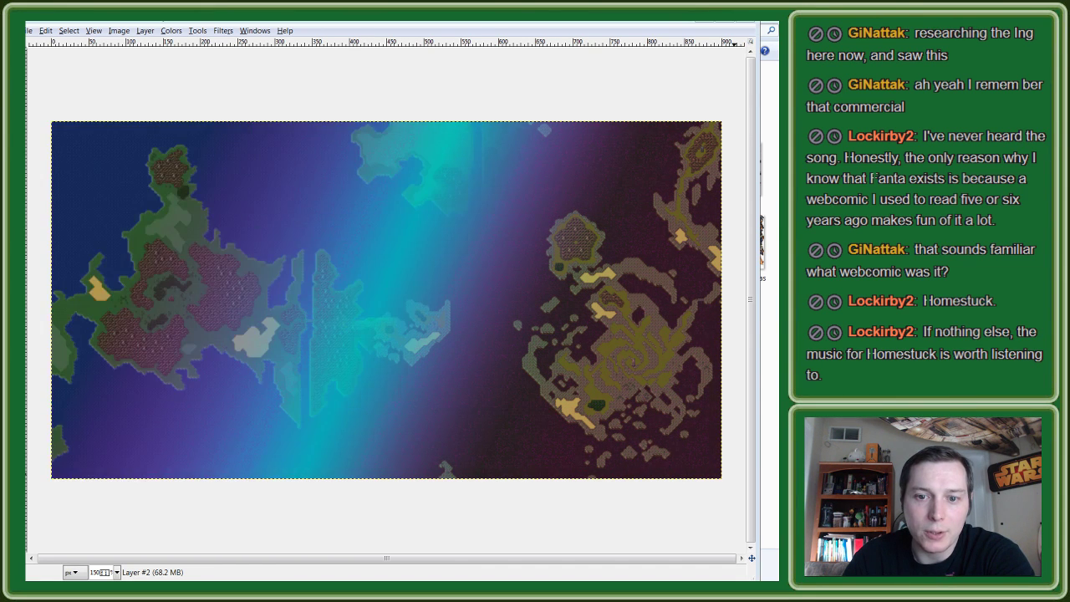
pyautogui.hotkey('ctrl', 'z')
pyautogui.hotkey('ctrl', 'y')
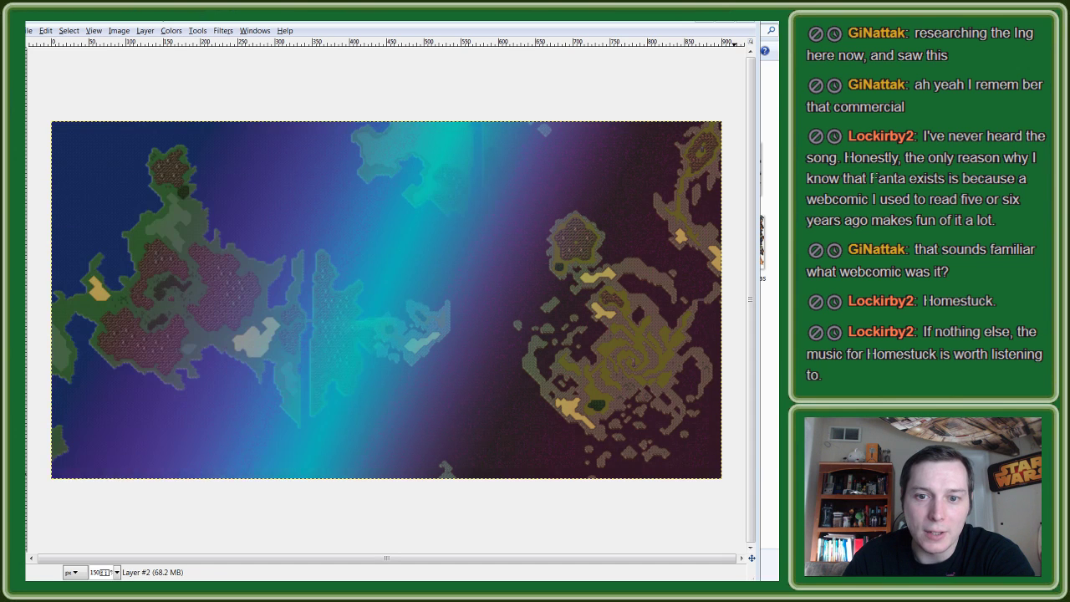
pyautogui.hotkey('ctrl', 'z')
pyautogui.hotkey('ctrl', 'y')
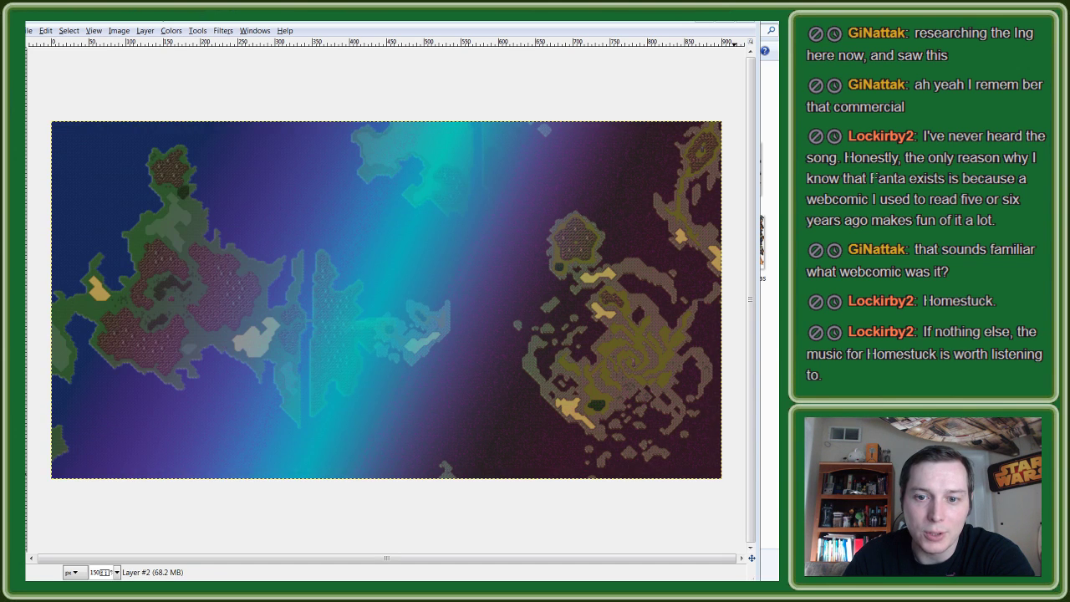
pyautogui.hotkey('ctrl', 'z')
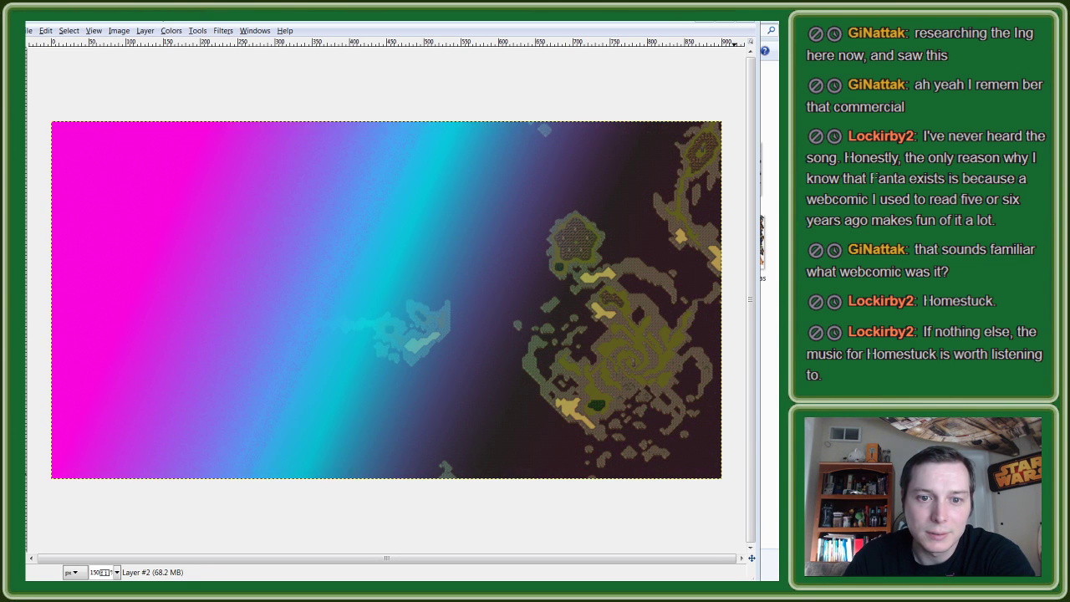
pyautogui.hotkey('ctrl', 'y')
pyautogui.hotkey('ctrl', 'z')
pyautogui.hotkey('ctrl', 'y')
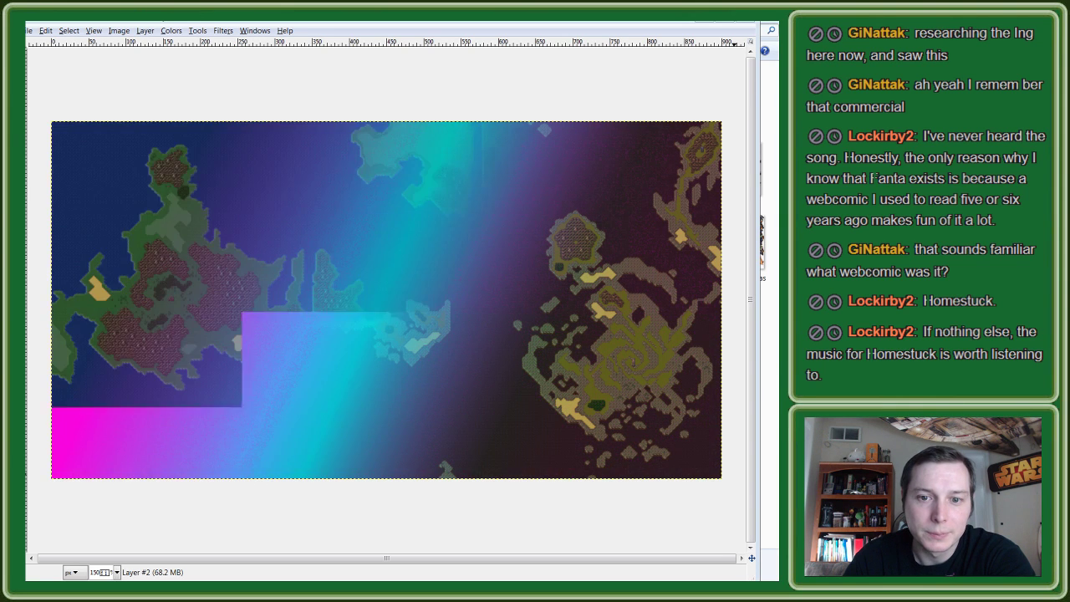
pyautogui.hotkey('ctrl', 'z')
pyautogui.hotkey('ctrl', 'y')
pyautogui.hotkey('ctrl', 'z')
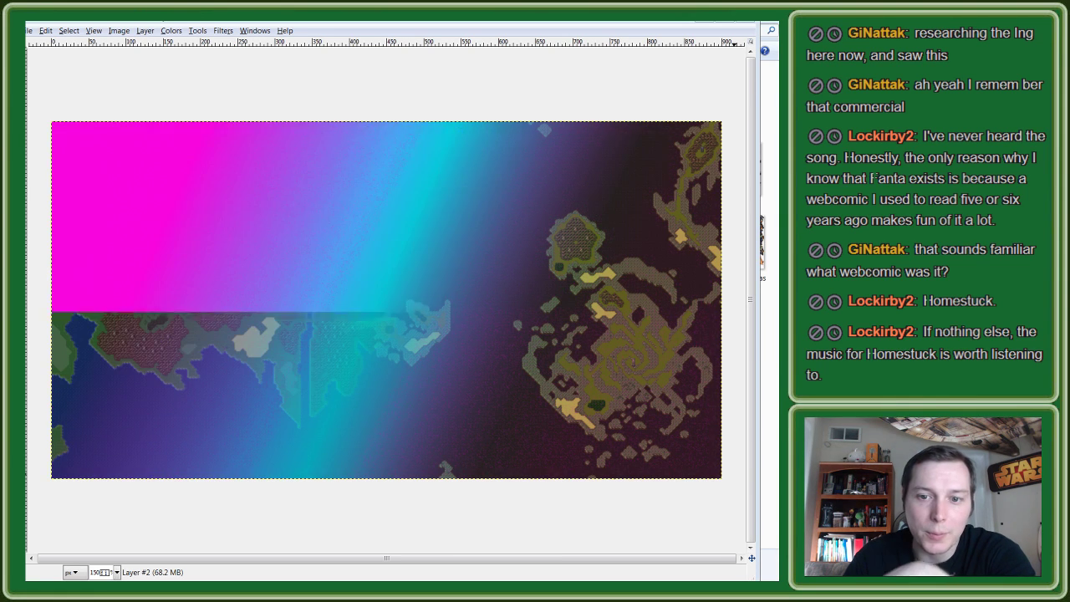
pyautogui.hotkey('ctrl', 'y')
pyautogui.hotkey('ctrl', 'z')
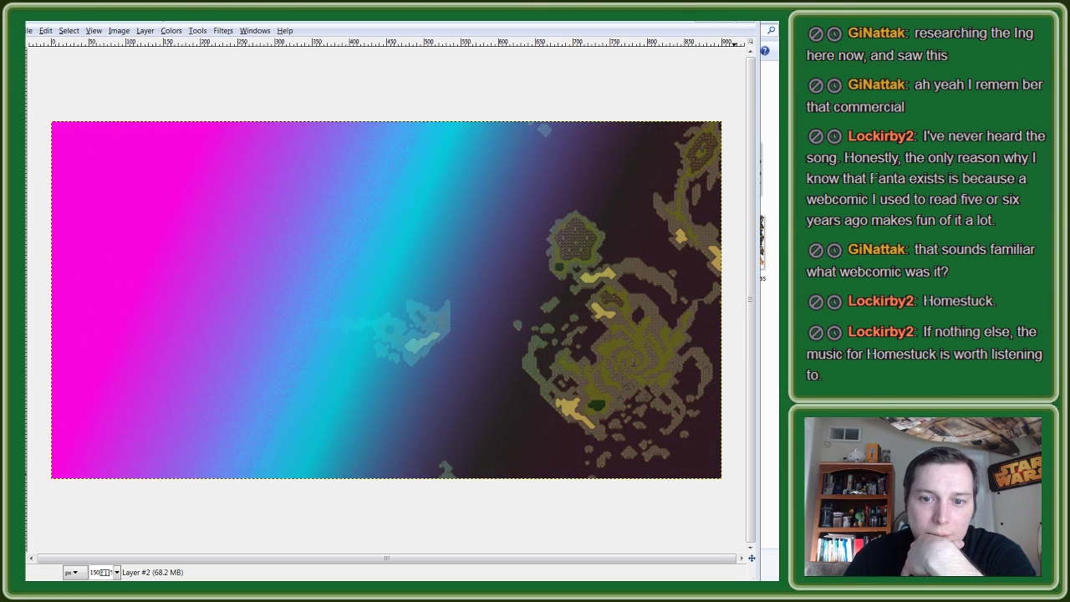
pyautogui.hotkey('ctrl', 'y')
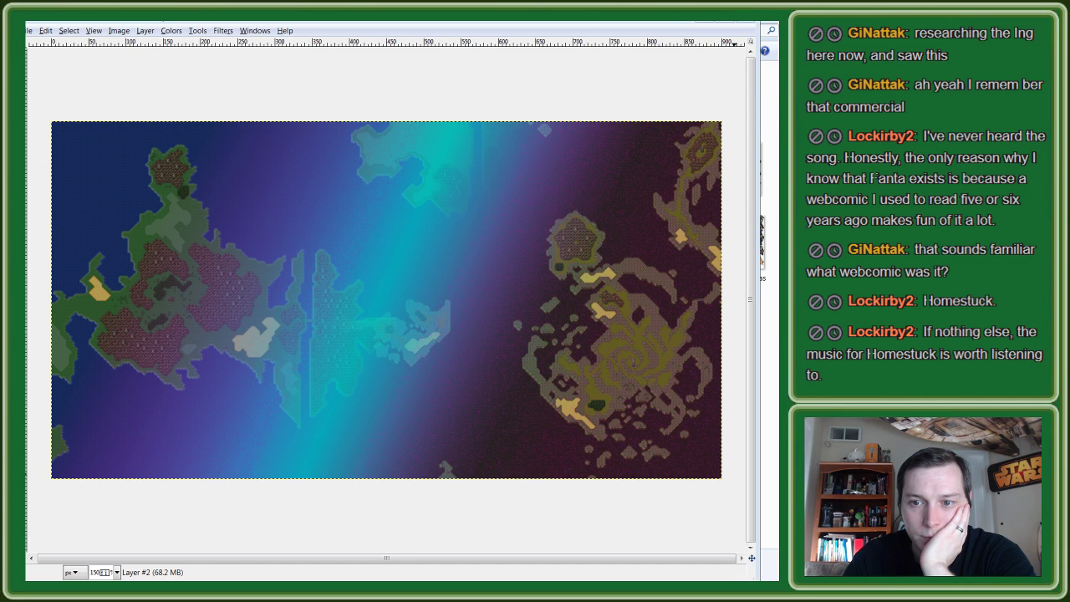
# Step: Step through history back to the white hex-text version
pyautogui.hotkey('ctrl', 'z')
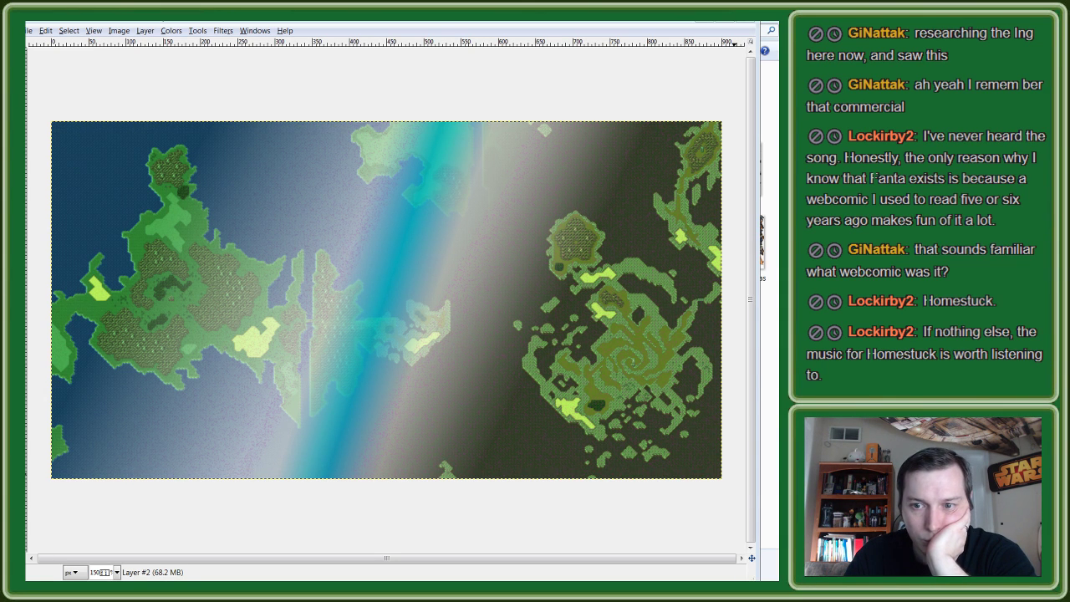
pyautogui.hotkey('ctrl', 'y')
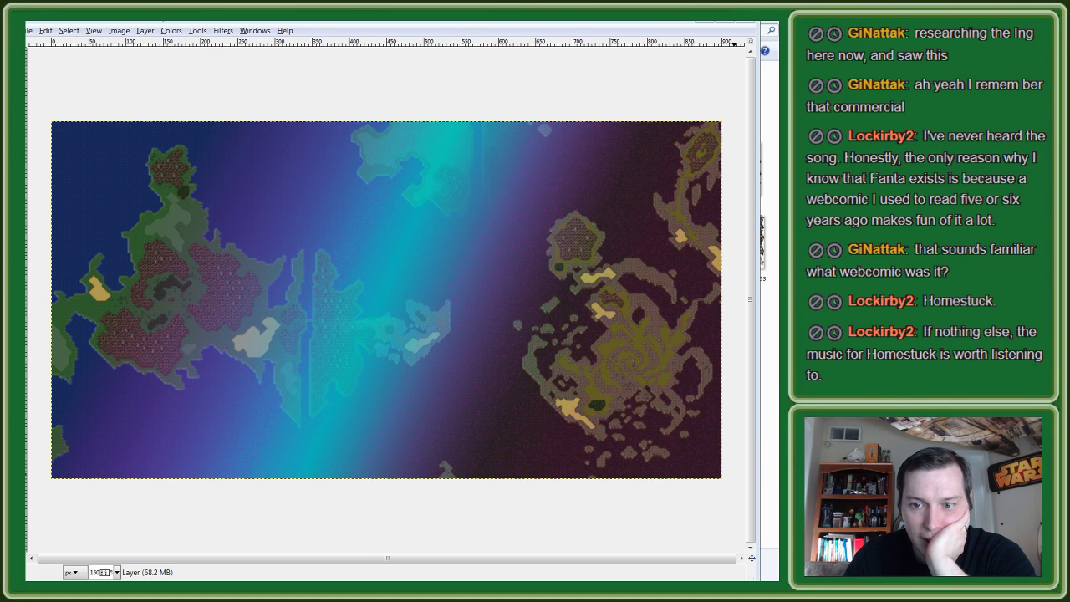
pyautogui.hotkey('ctrl', 'y')
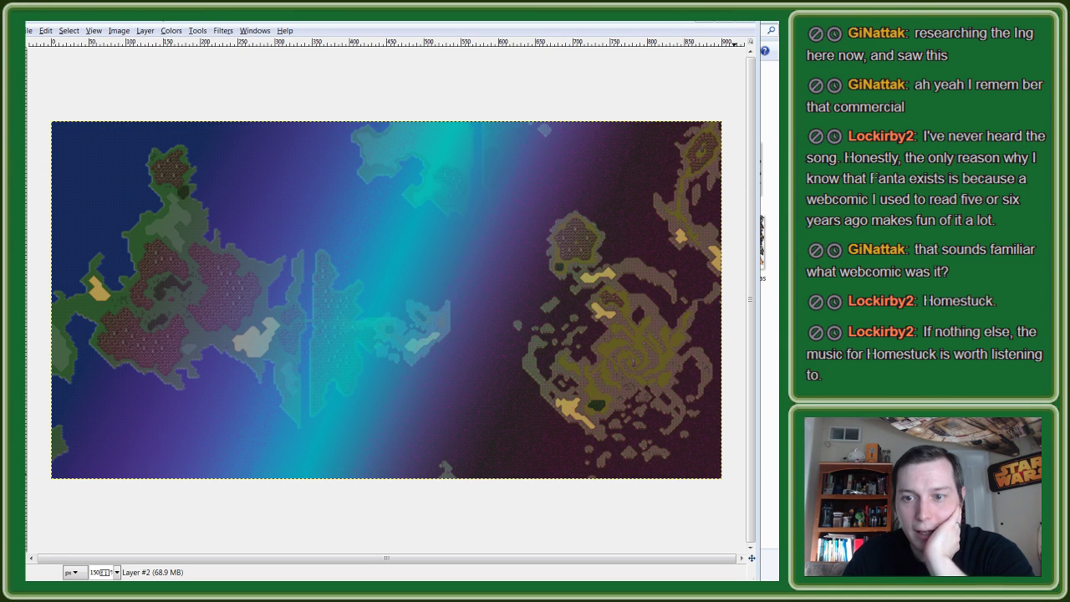
pyautogui.hotkey('ctrl', 'y')
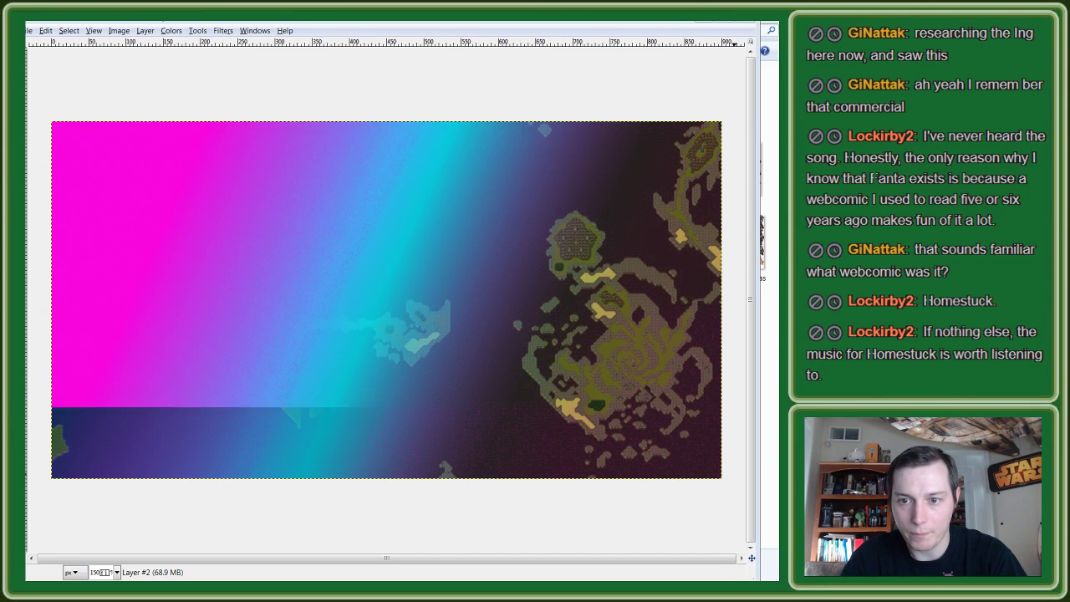
pyautogui.hotkey('ctrl', 'z')
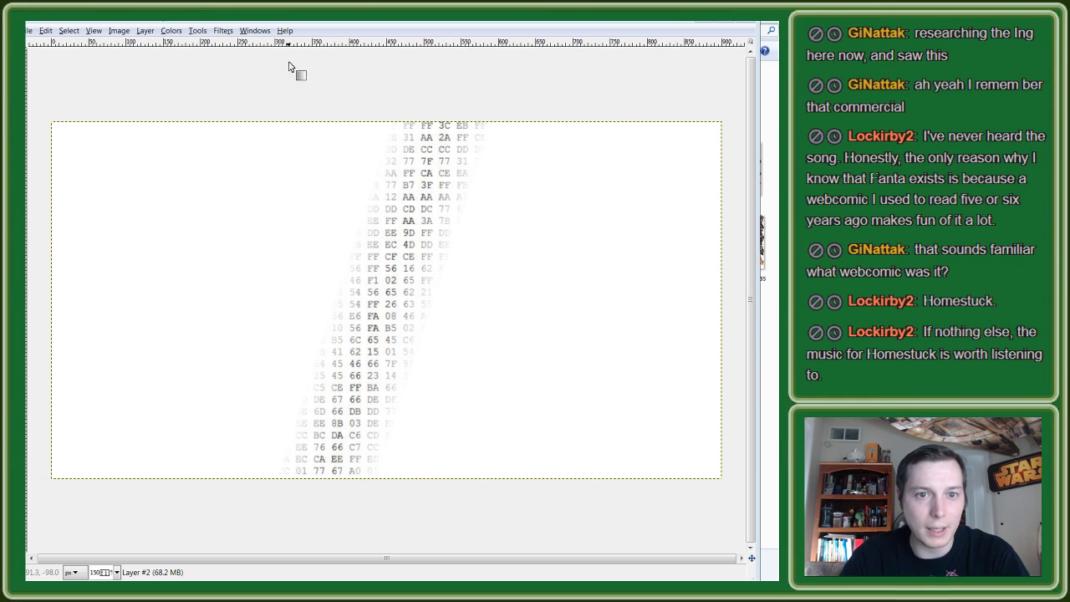
# Step: Try cyan as the foreground colour in the colour chooser
pyautogui.click(27, 83)
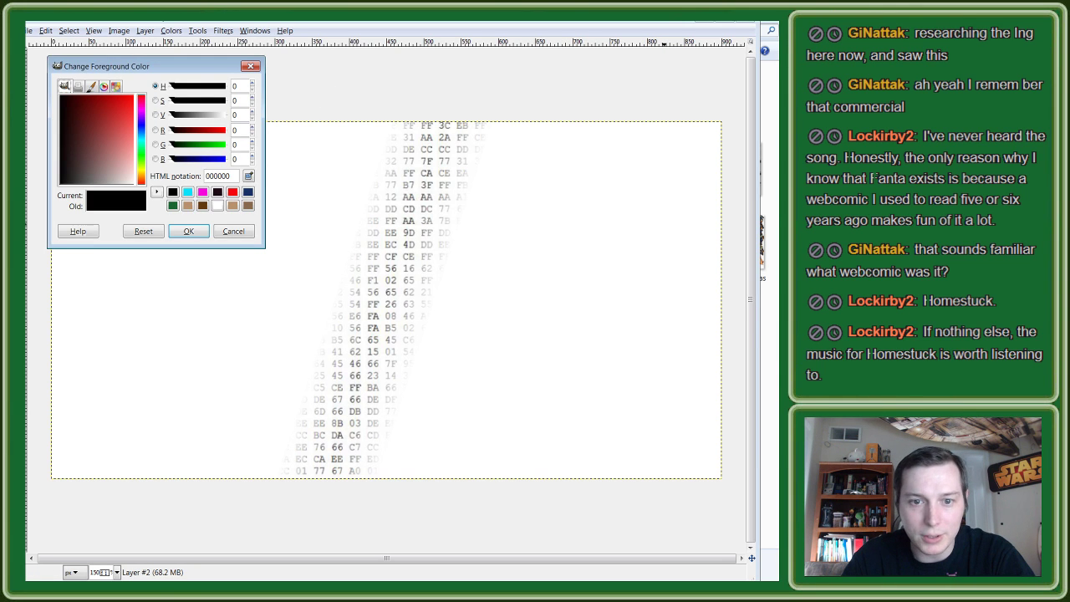
pyautogui.click(188, 193)
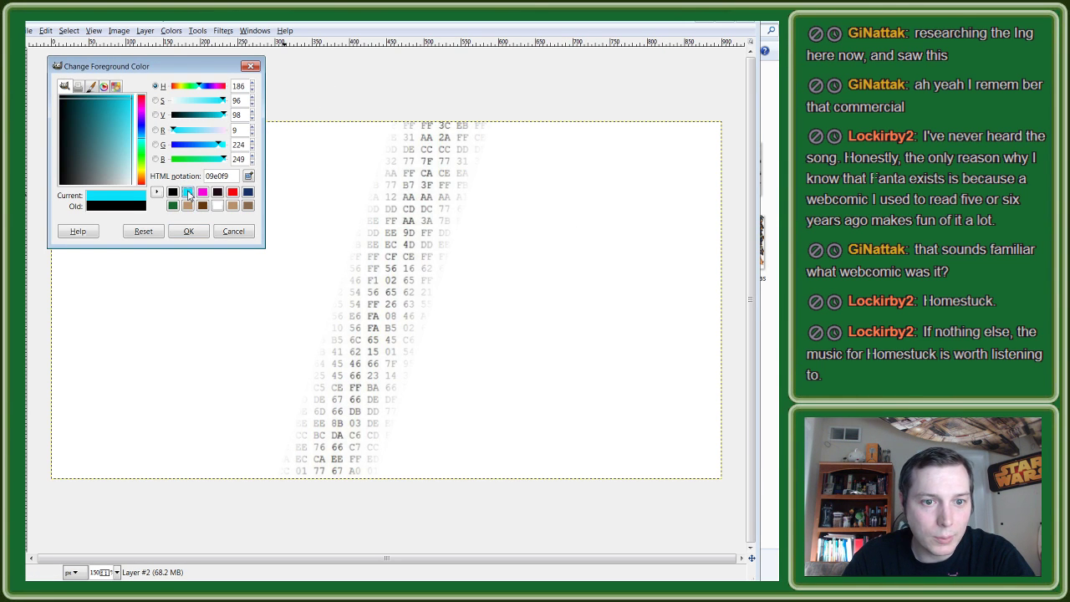
pyautogui.click(233, 231)
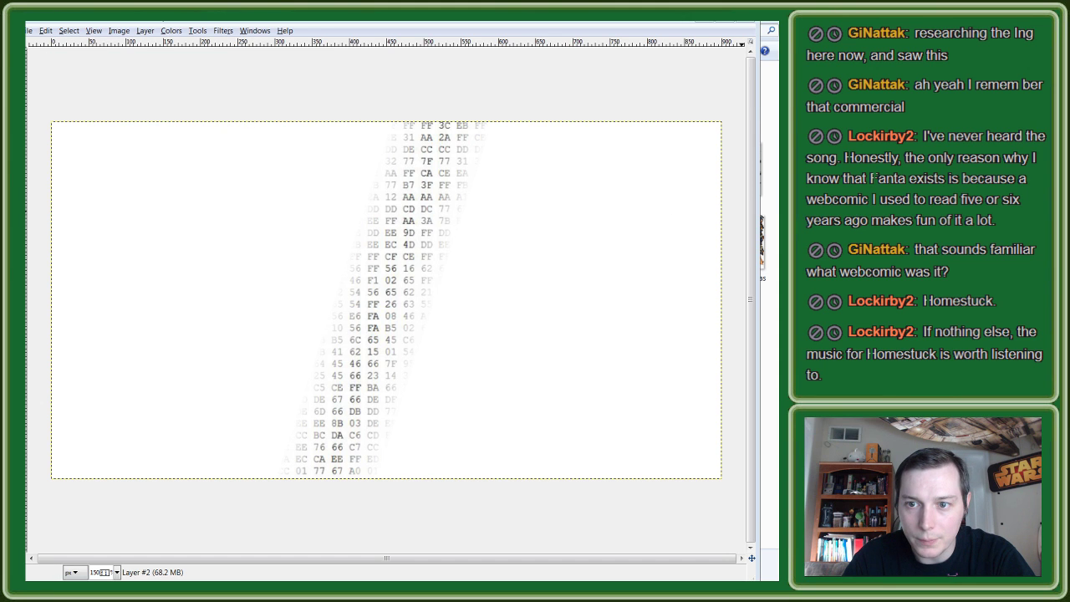
pyautogui.click(27, 84)
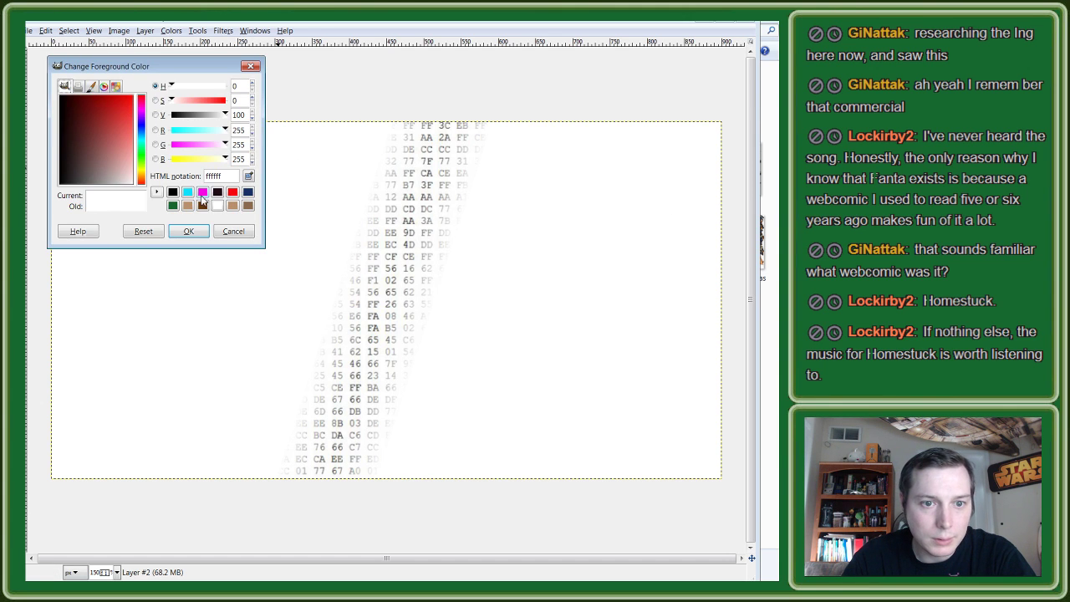
pyautogui.click(188, 193)
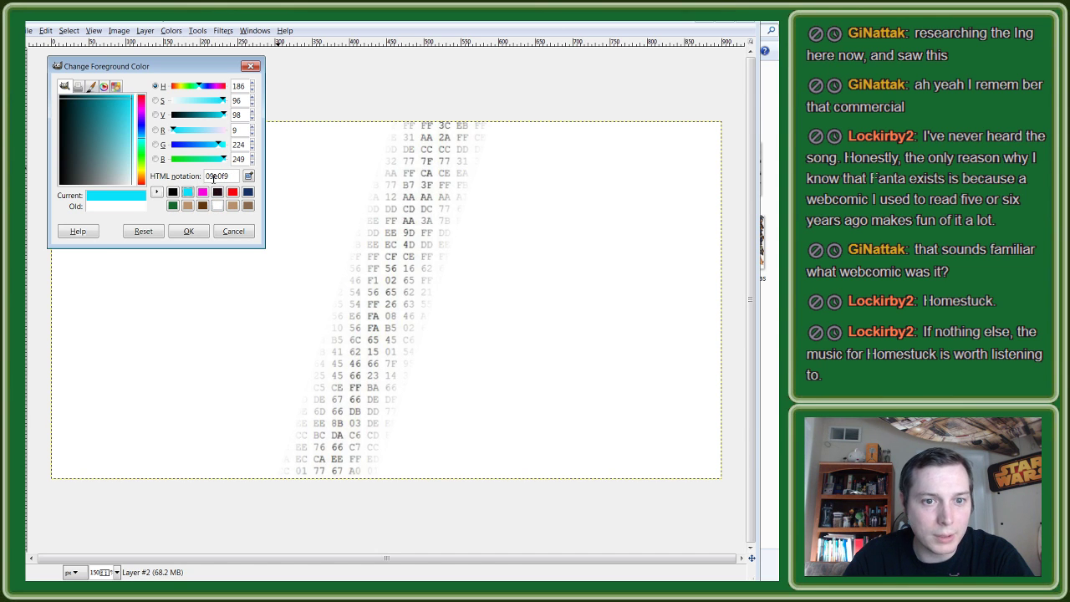
pyautogui.moveTo(236, 177); pyautogui.dragTo(207, 177)
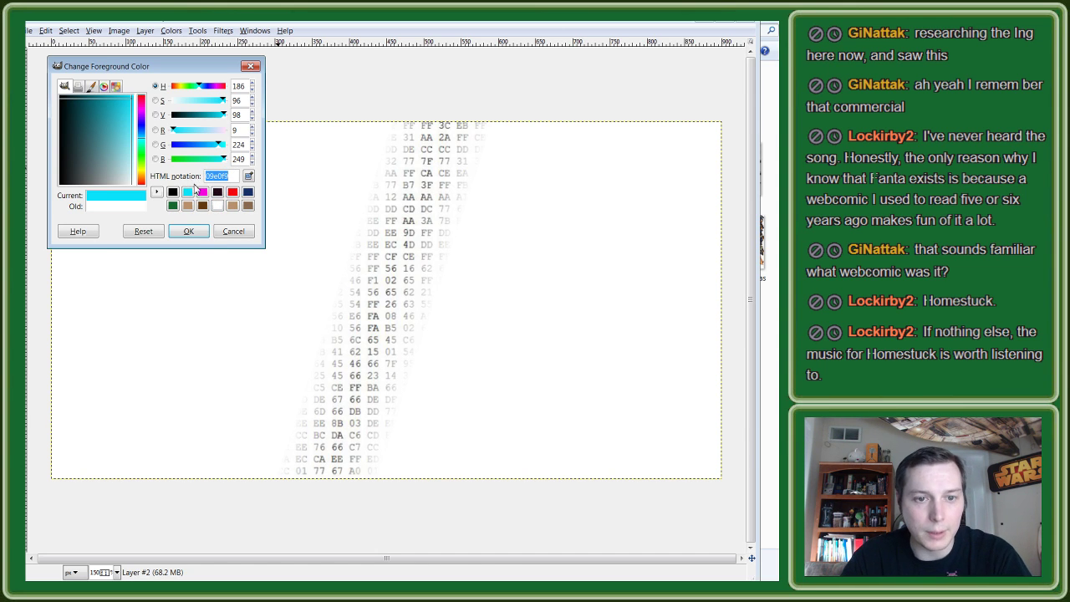
pyautogui.click(191, 231)
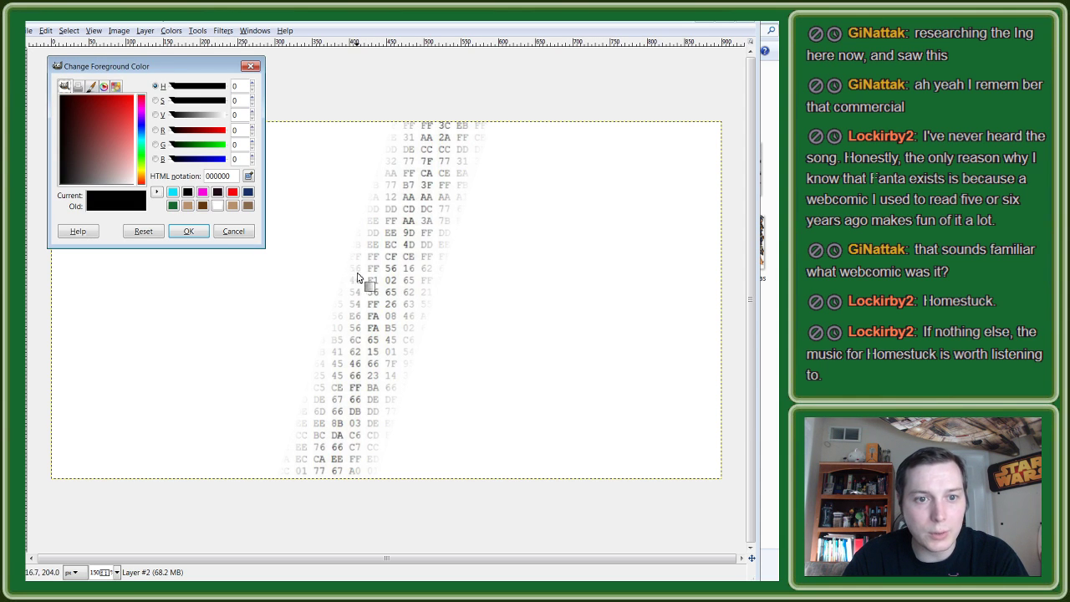
pyautogui.click(172, 192)
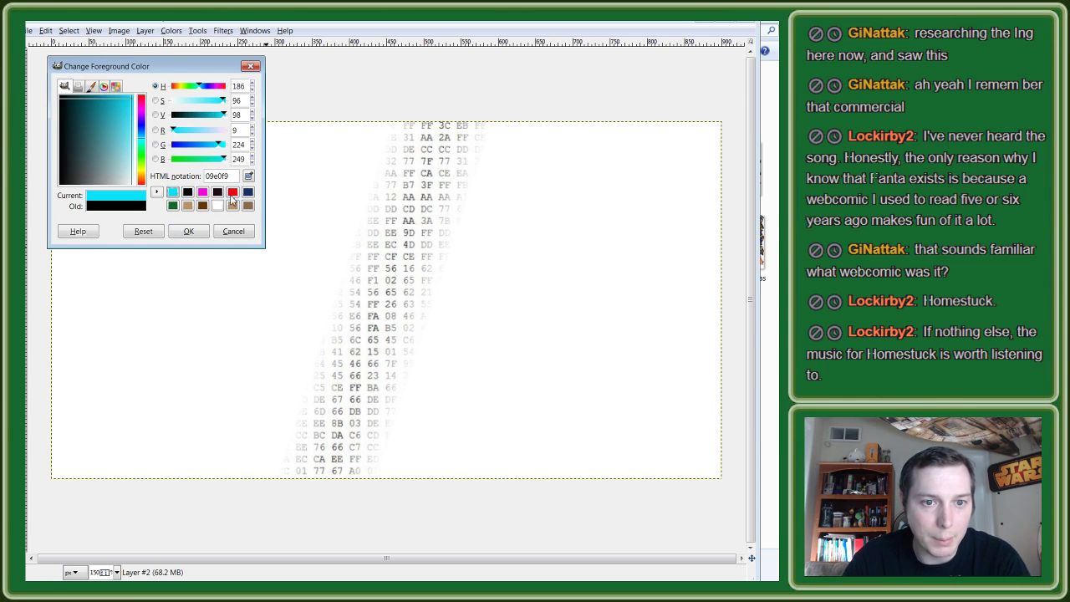
# Step: Edit the foreground hex value to f72007 and confirm the red colour
pyautogui.moveTo(231, 177); pyautogui.dragTo(220, 177)
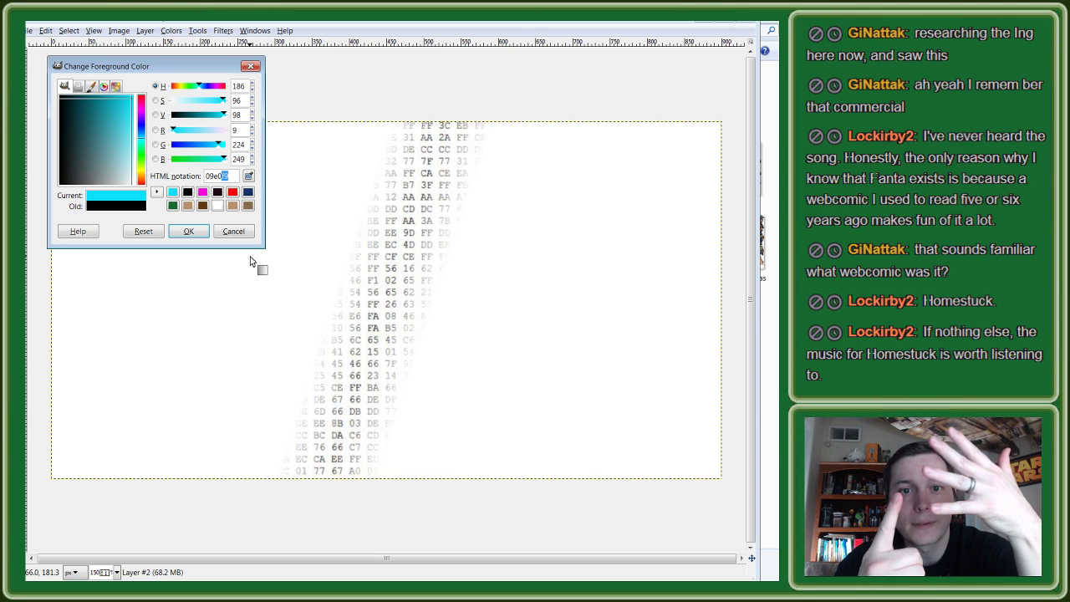
pyautogui.write('06')
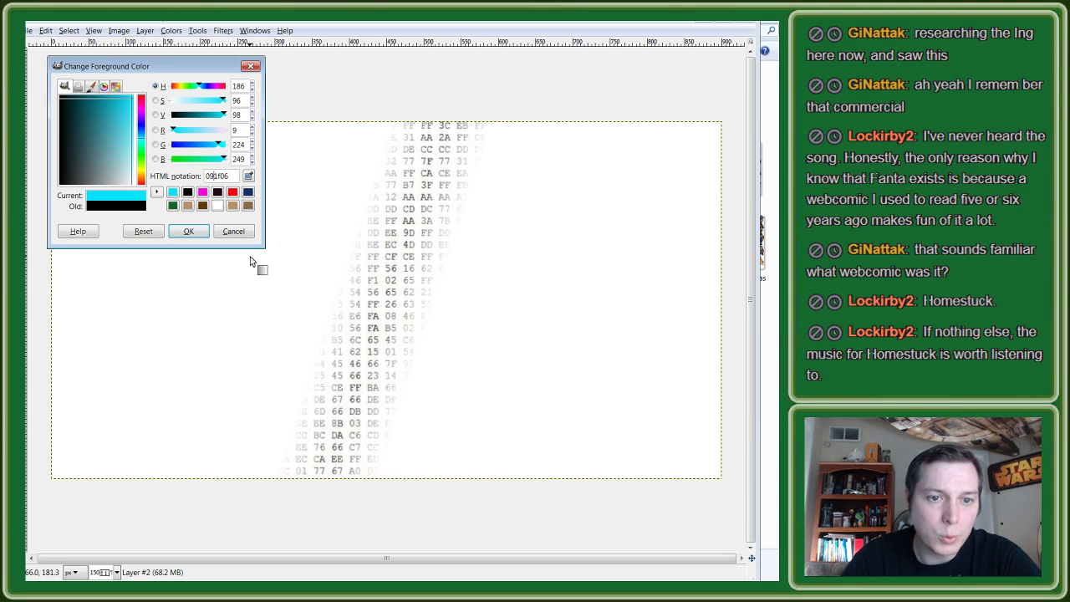
pyautogui.write('20')
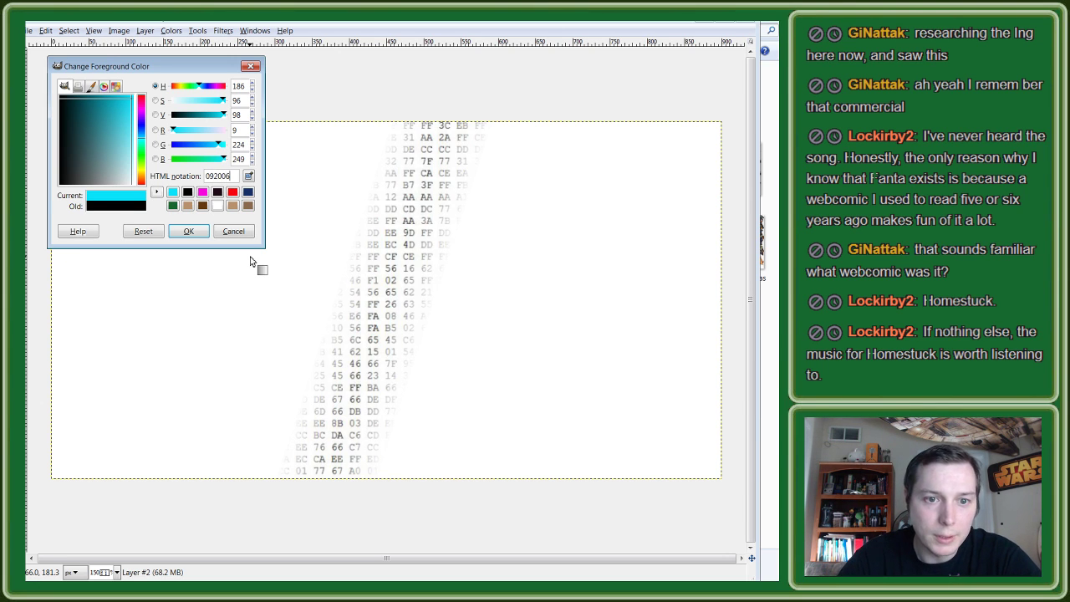
pyautogui.press('BackSpace')
pyautogui.write('7')
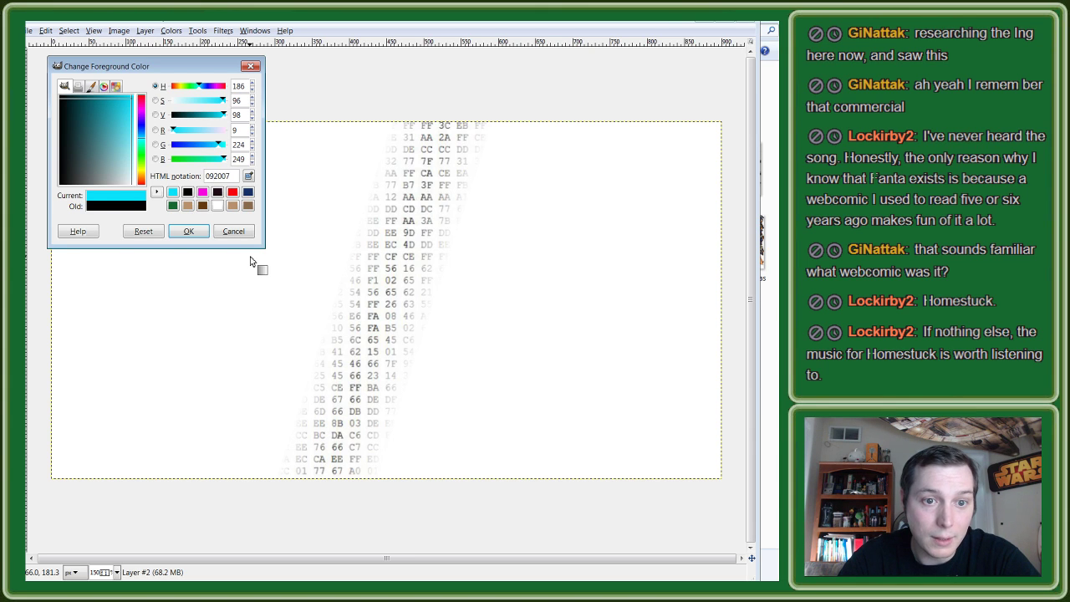
pyautogui.press('BackSpace')
pyautogui.press('BackSpace')
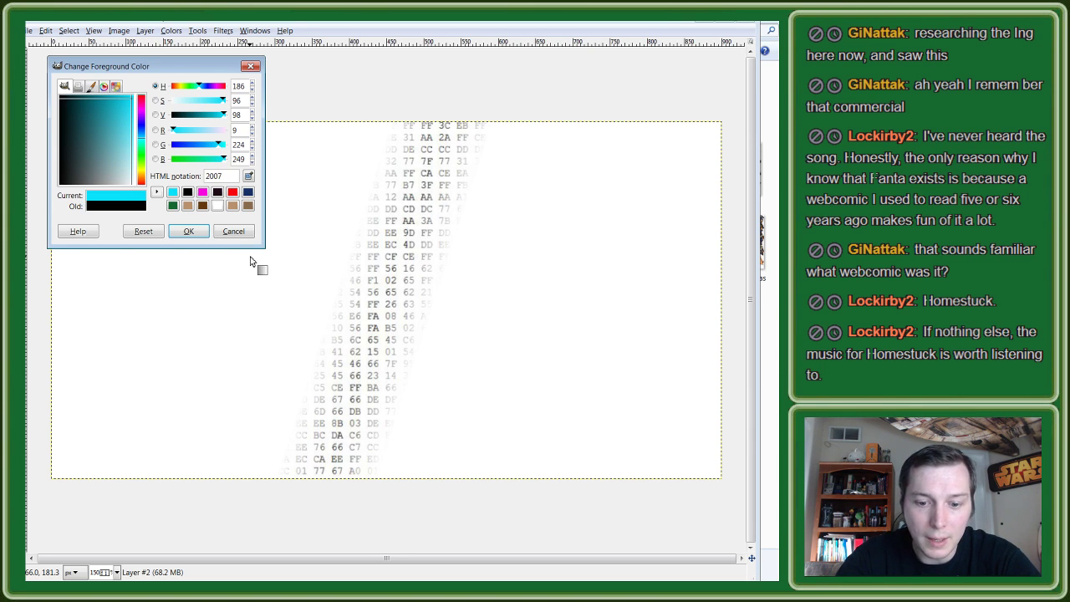
pyautogui.write('f7')
pyautogui.press('Return')
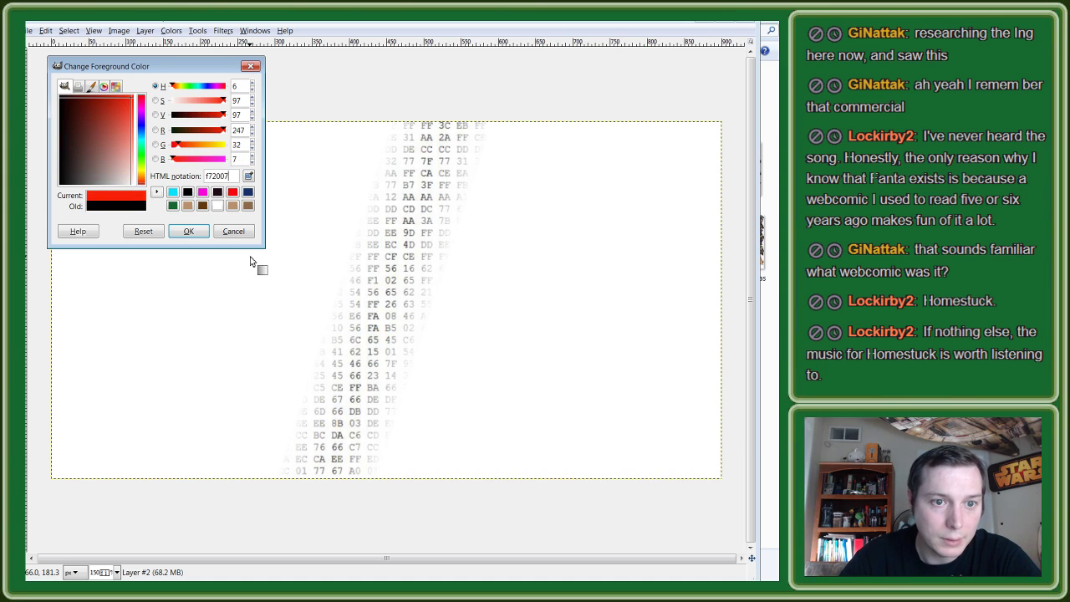
pyautogui.click(187, 233)
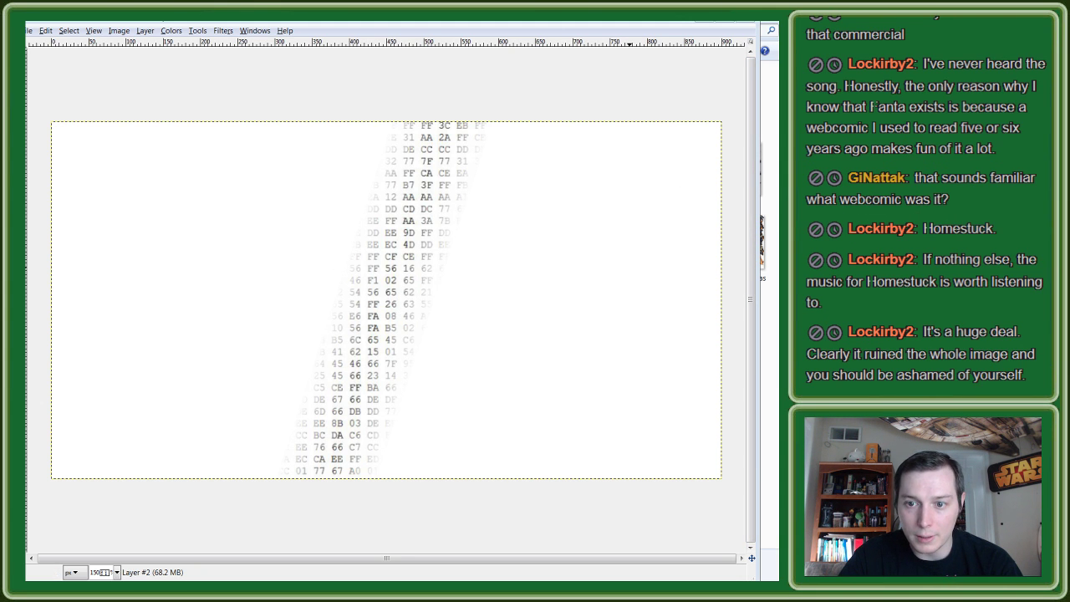
pyautogui.hotkey('ctrl', 'z')
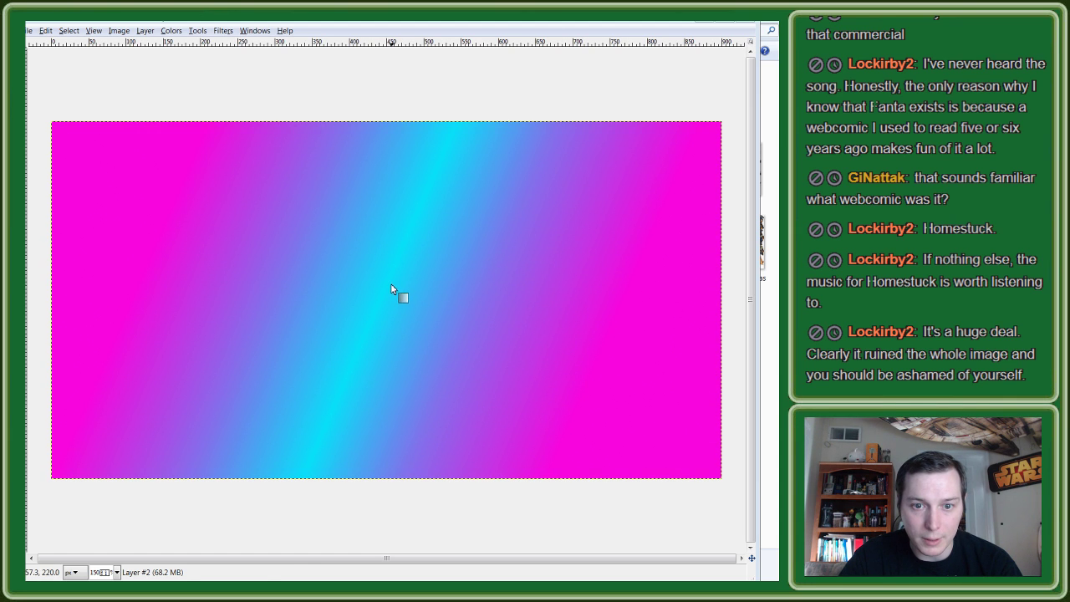
# Step: Try a gradient from the image centre, undo it, and check the red foreground colour
pyautogui.moveTo(389, 285); pyautogui.dragTo(563, 351)
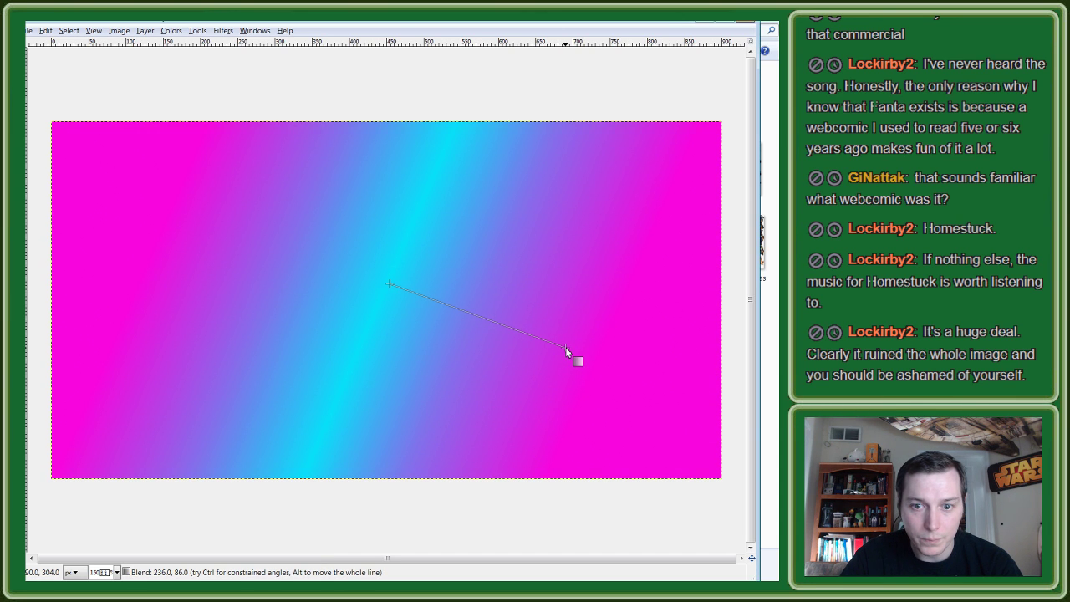
pyautogui.moveTo(565, 351); pyautogui.dragTo(565, 351)
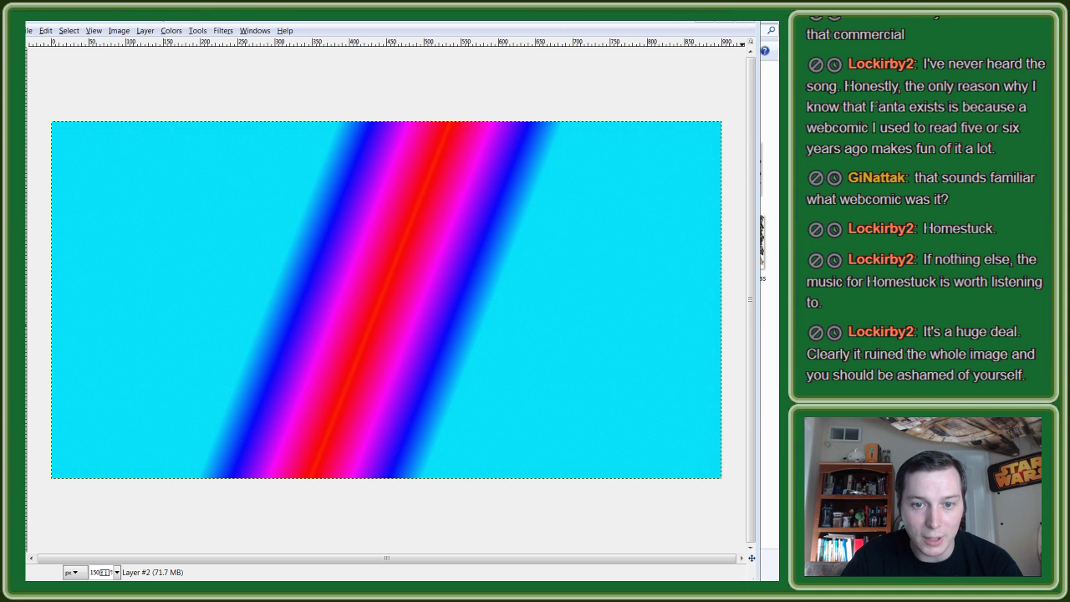
pyautogui.hotkey('ctrl', 'z')
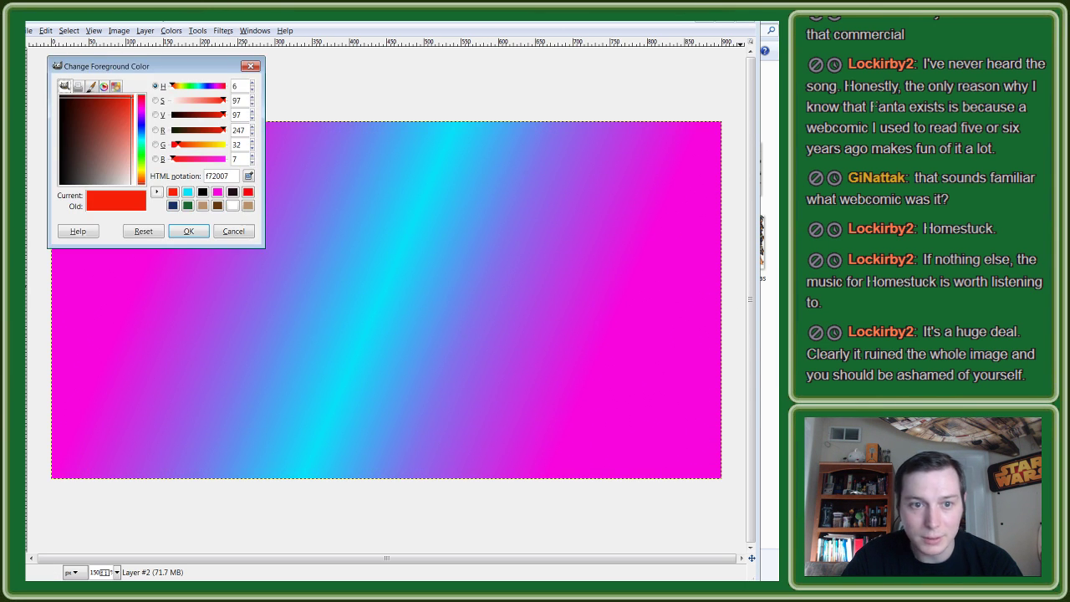
pyautogui.click(224, 234)
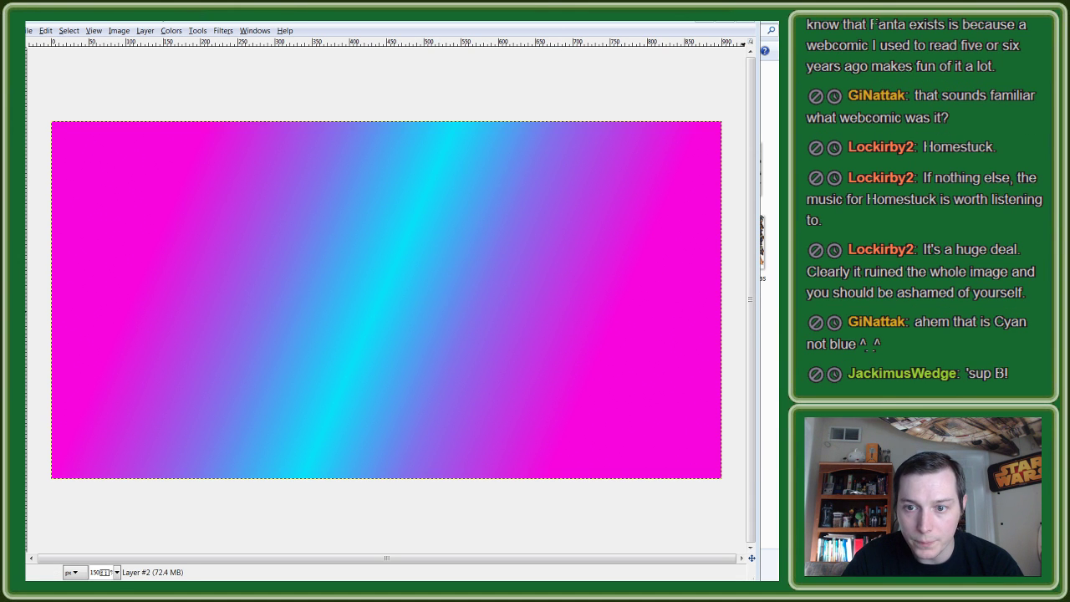
# Step: Redraw the diagonal blend as magenta with a cyan band, comparing versions with undo/redo
pyautogui.moveTo(385, 285); pyautogui.dragTo(574, 329)
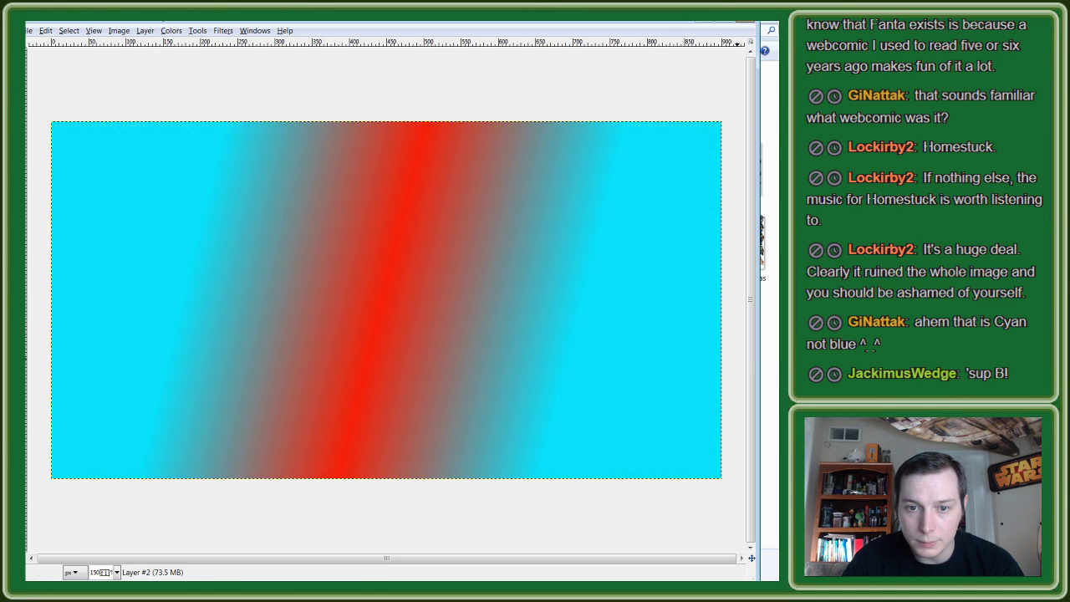
pyautogui.moveTo(390, 293); pyautogui.dragTo(422, 311)
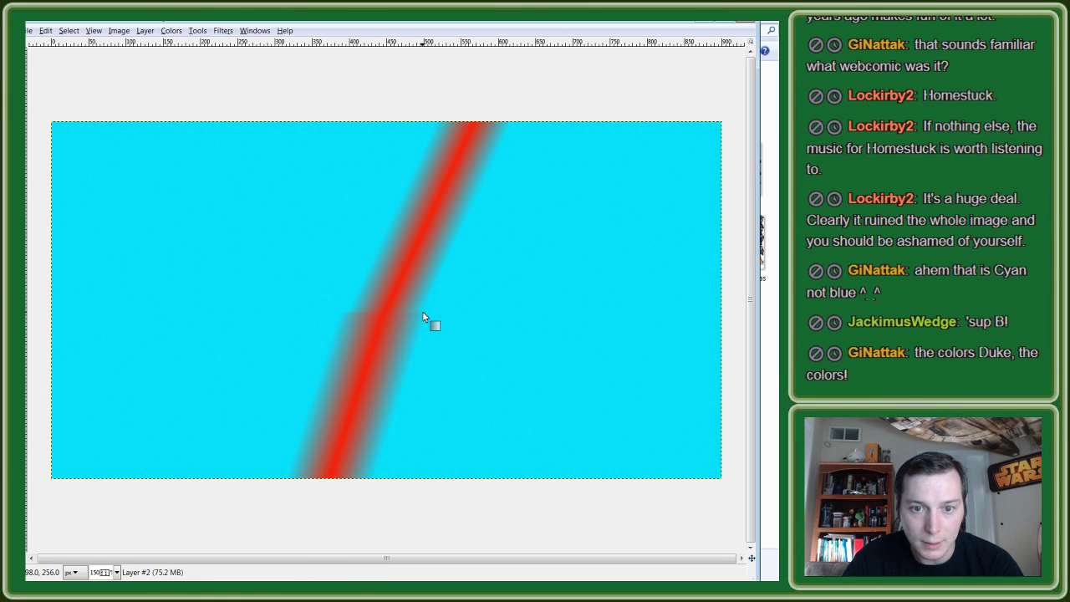
pyautogui.moveTo(577, 305); pyautogui.dragTo(384, 301)
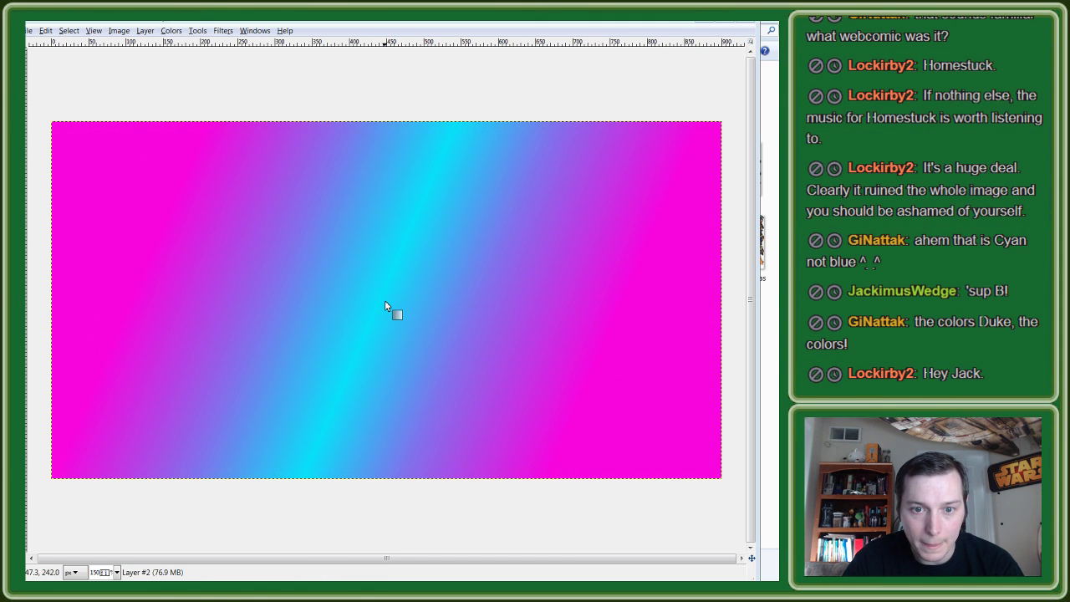
pyautogui.hotkey('ctrl', 'z')
pyautogui.hotkey('ctrl', 'y')
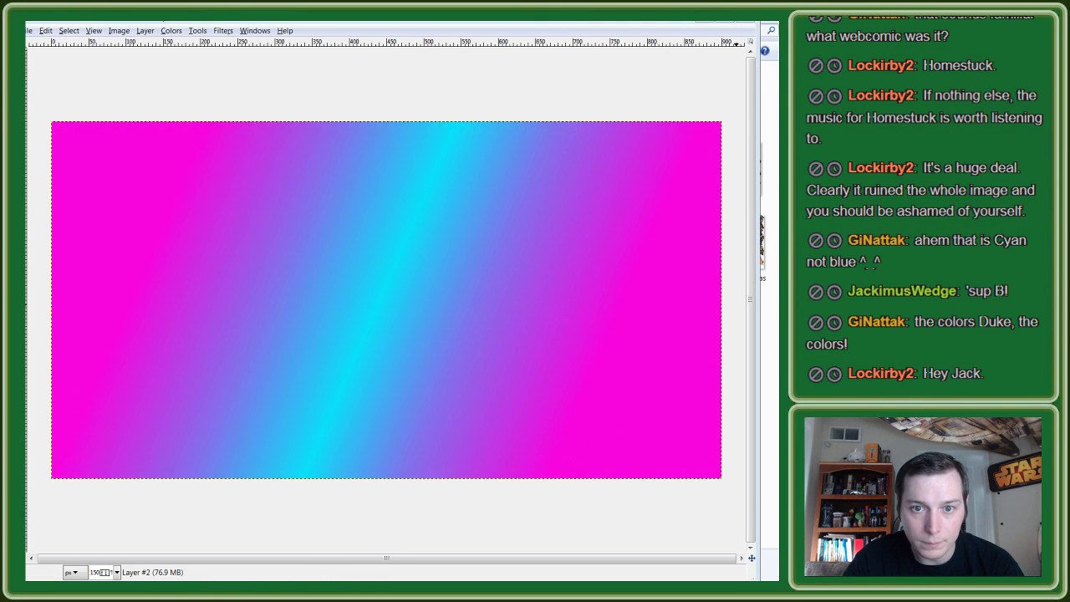
pyautogui.hotkey('ctrl', 'z')
pyautogui.hotkey('ctrl', 'y')
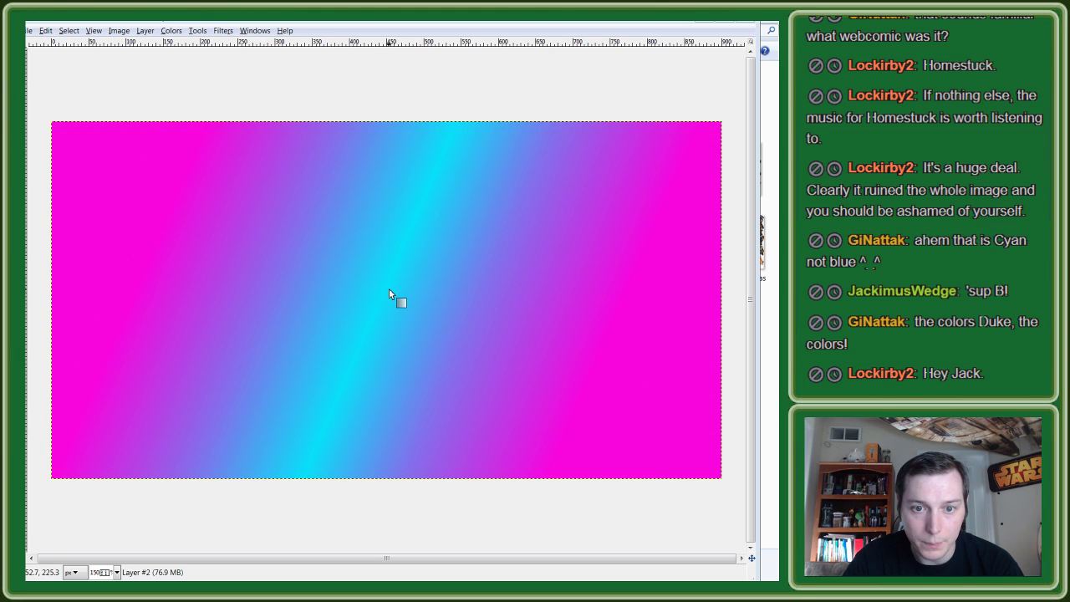
pyautogui.moveTo(384, 288); pyautogui.dragTo(418, 303)
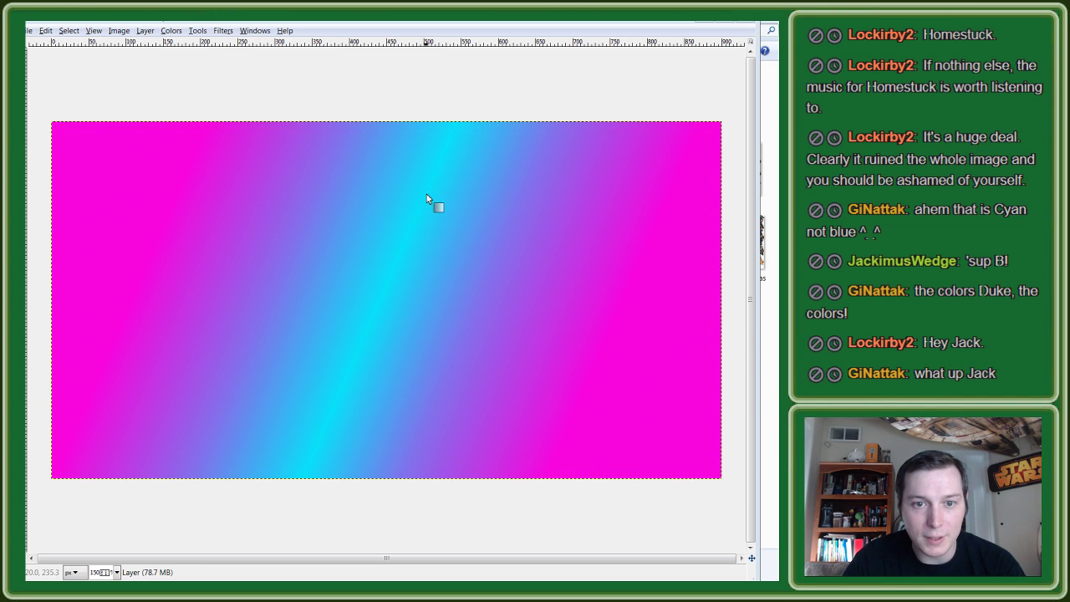
# Step: Apply Color to Alpha with colour 09e0f9 to make the cyan transparent
pyautogui.click(171, 31)
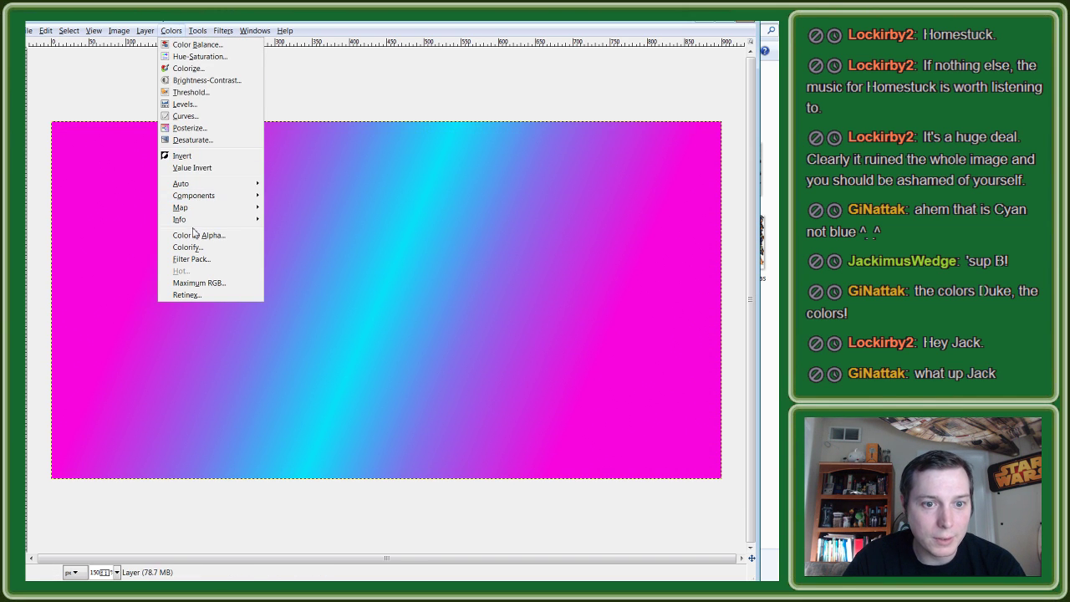
pyautogui.click(194, 243)
pyautogui.click(543, 370)
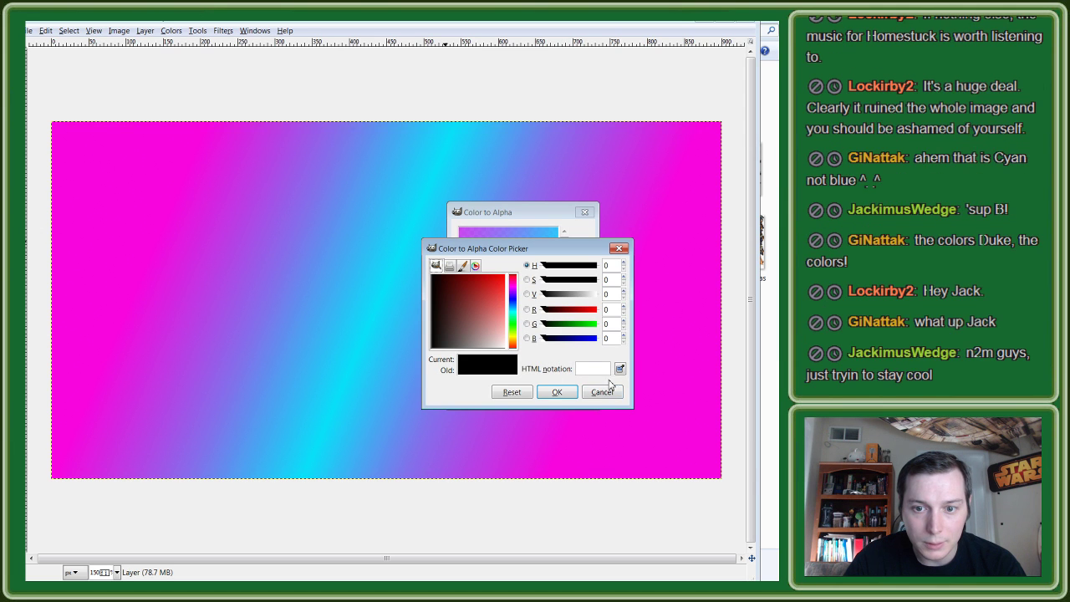
pyautogui.click(585, 368)
pyautogui.write('09e0f9')
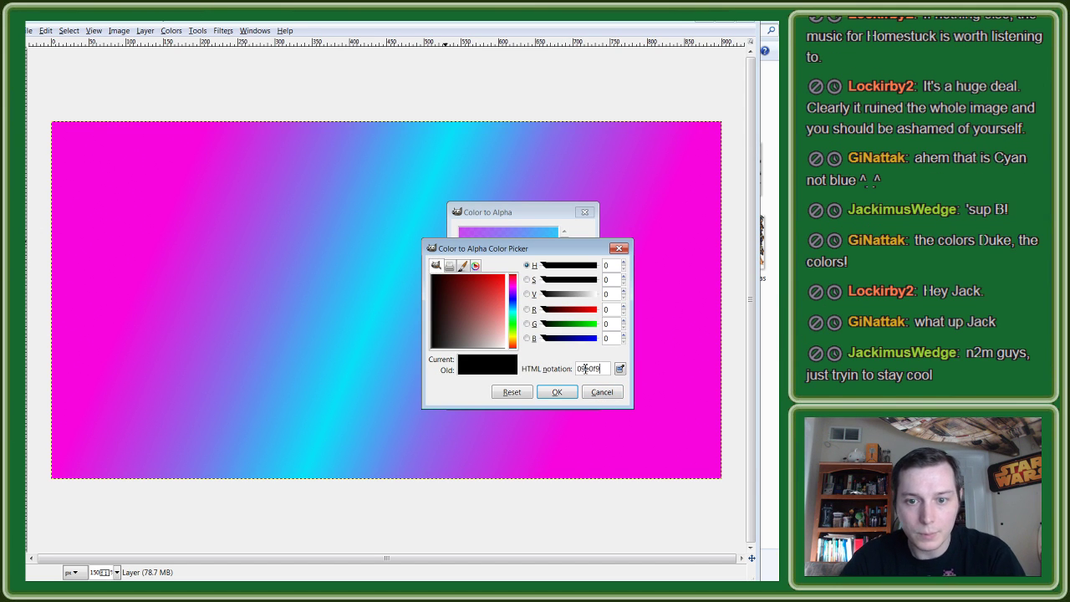
pyautogui.press('Return')
pyautogui.click(556, 391)
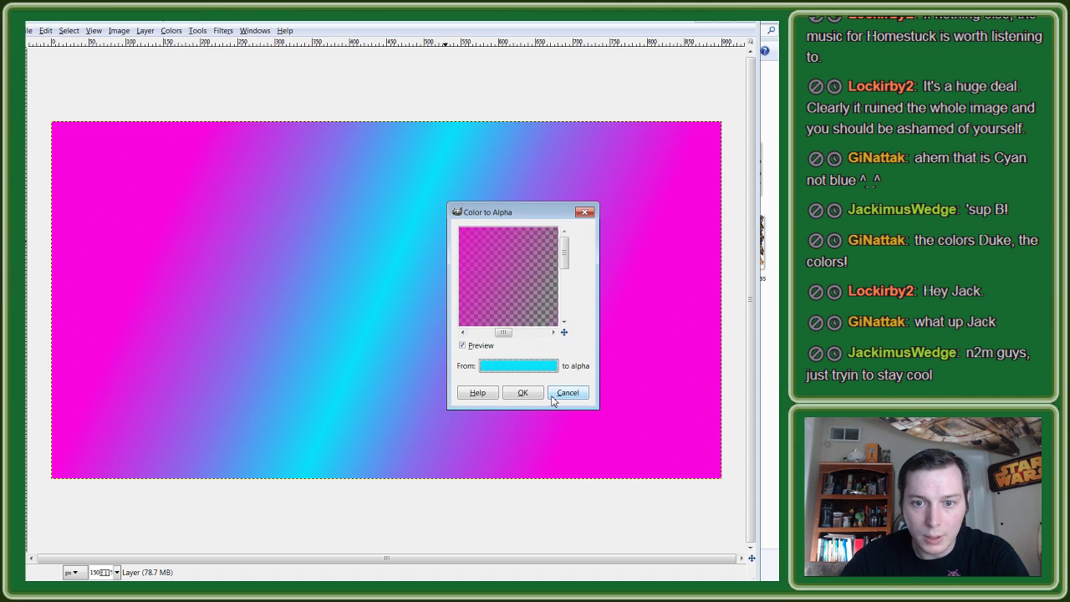
pyautogui.click(527, 393)
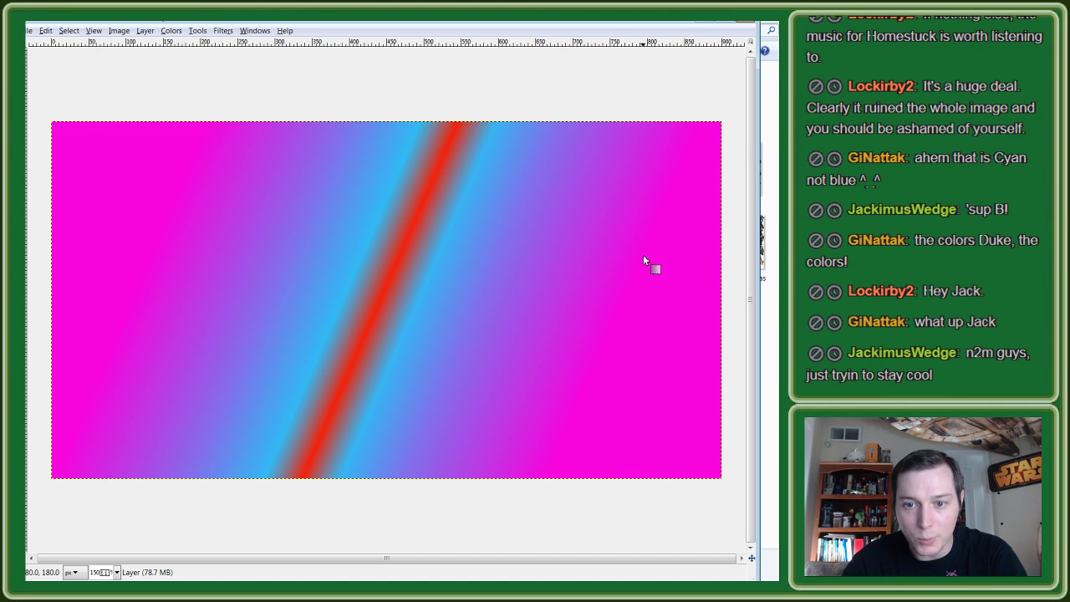
# Step: Clear the magenta gradient layer, compare before and after, and move to Layer #2
pyautogui.hotkey('ctrl', ',')
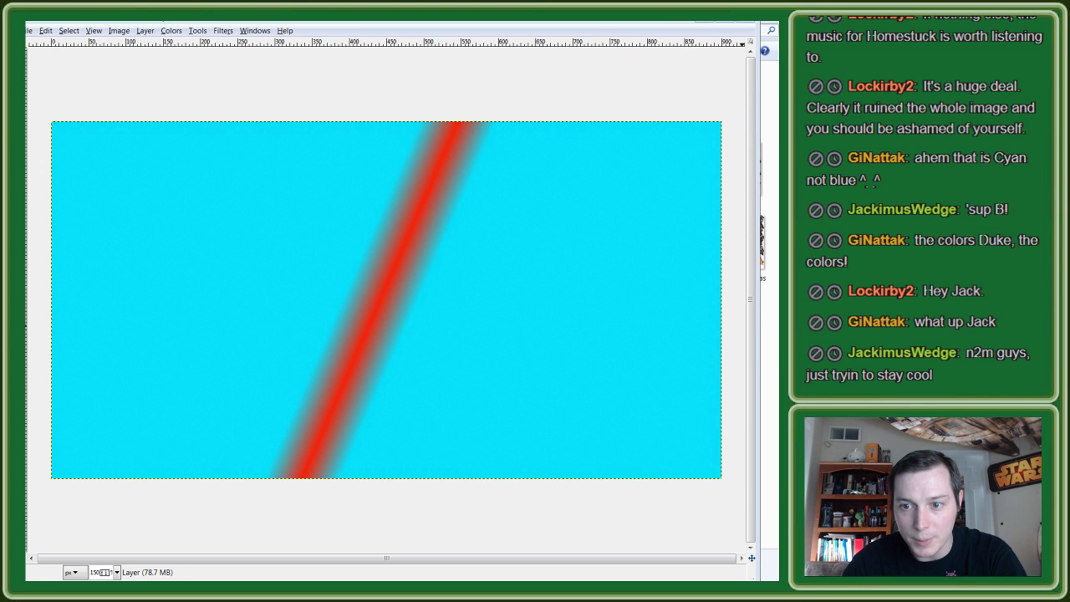
pyautogui.hotkey('ctrl', 'z')
pyautogui.hotkey('ctrl', 'y')
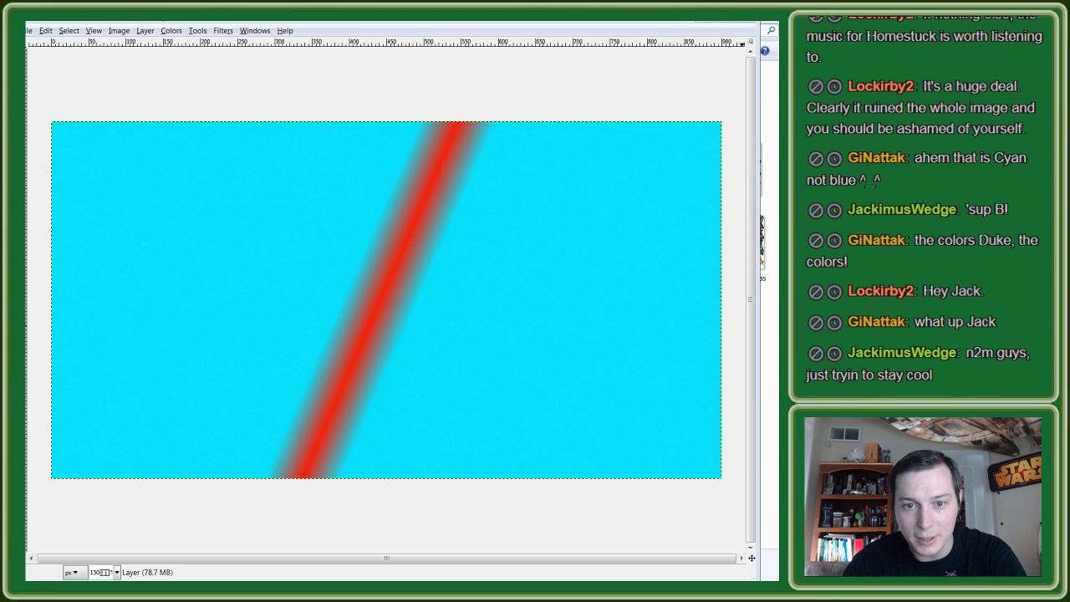
pyautogui.hotkey('ctrl', 'z')
pyautogui.hotkey('ctrl', 'y')
pyautogui.press('pageup')
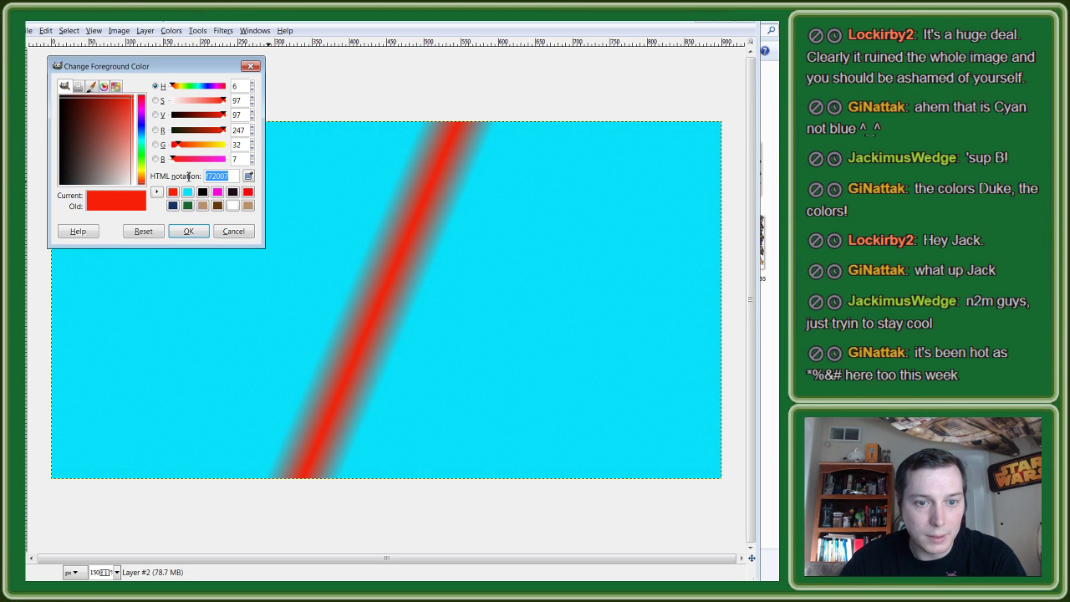
pyautogui.click(191, 231)
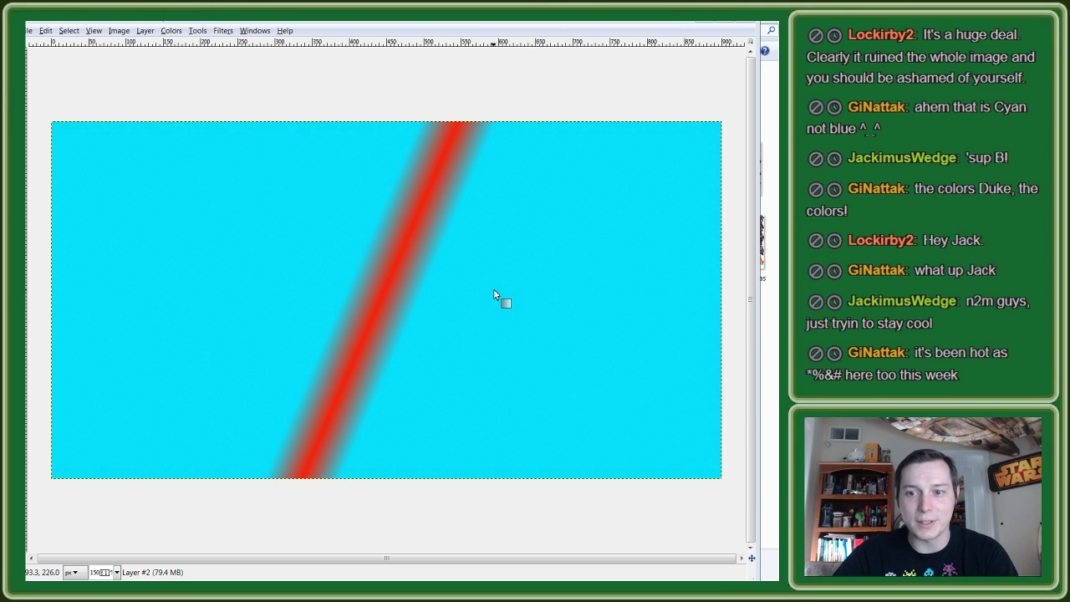
# Step: Apply Color to Alpha with colour f72007 to make the red stripe transparent
pyautogui.click(171, 30)
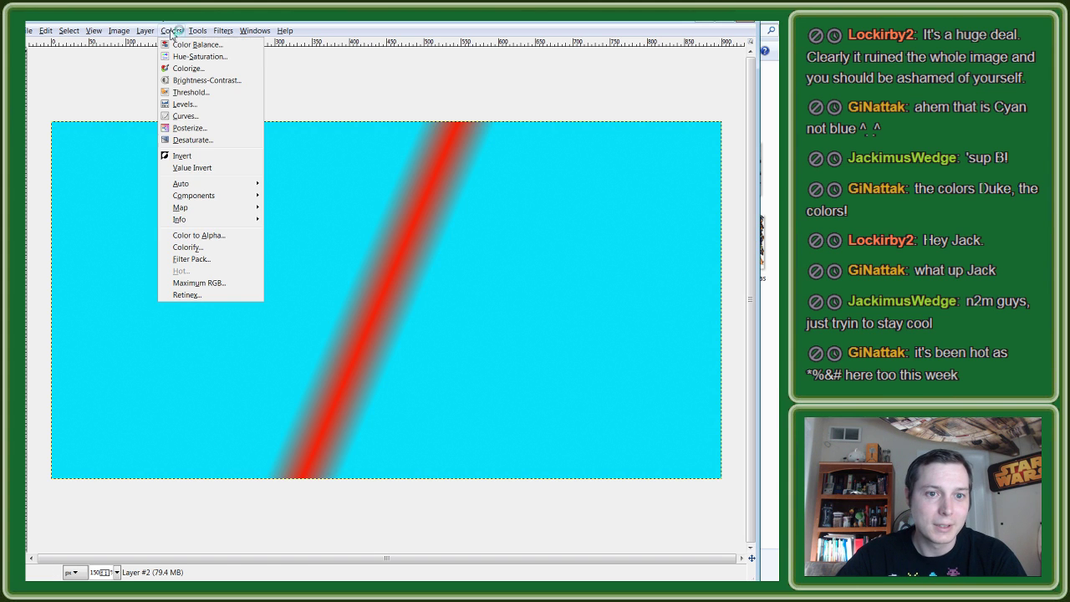
pyautogui.click(192, 237)
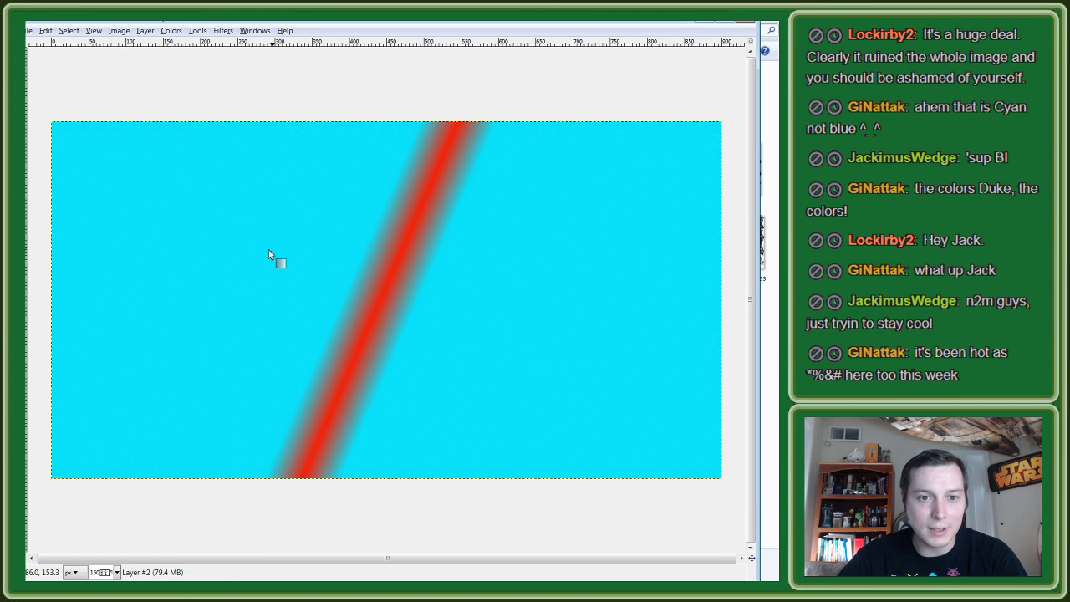
pyautogui.click(530, 373)
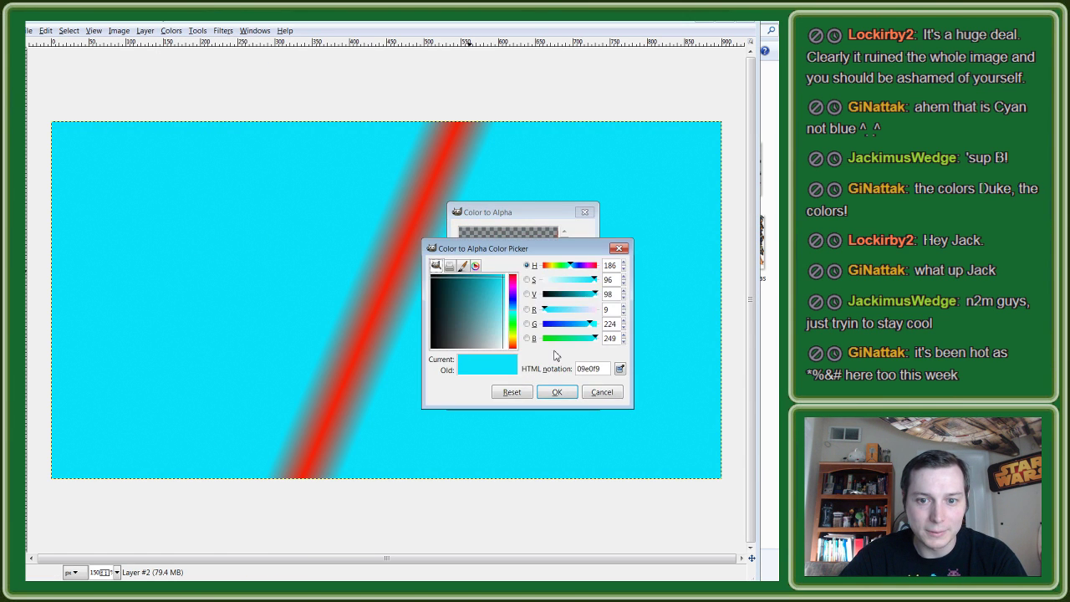
pyautogui.moveTo(603, 368); pyautogui.dragTo(551, 370)
pyautogui.write('f72007')
pyautogui.press('Return')
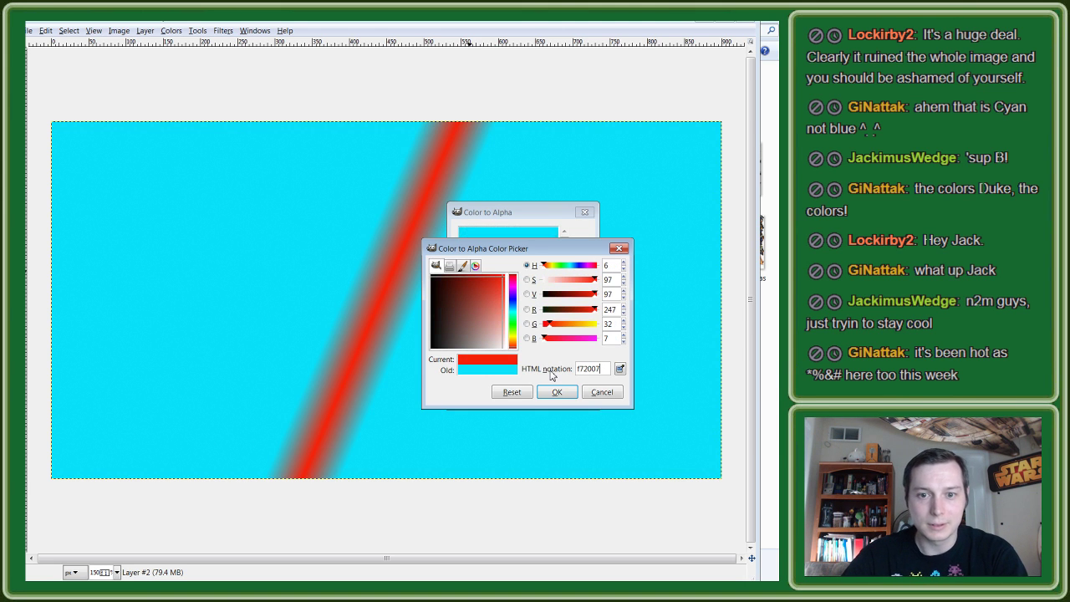
pyautogui.click(557, 392)
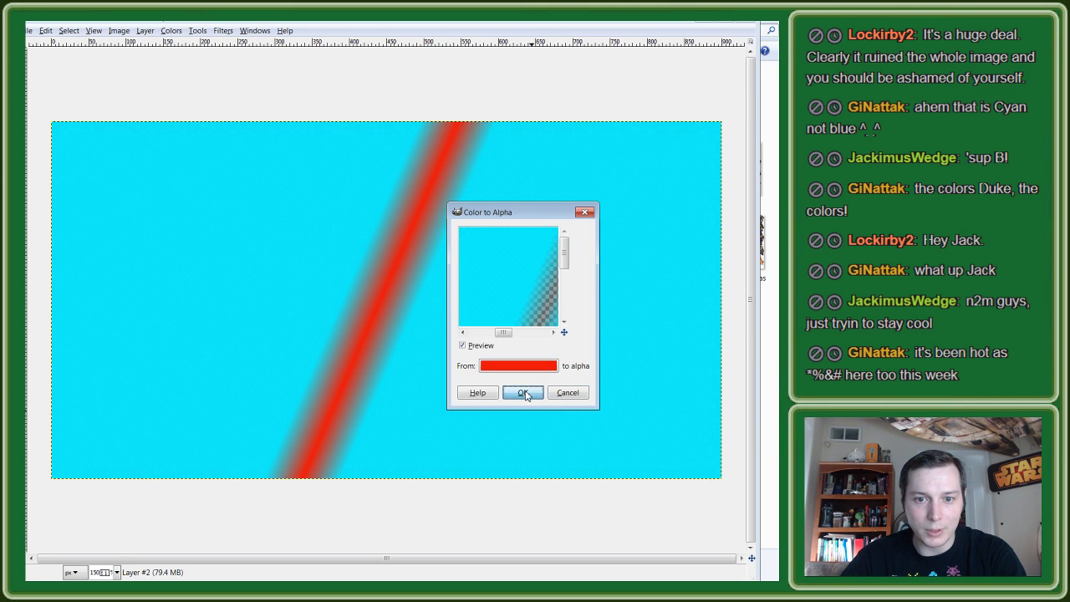
pyautogui.click(524, 393)
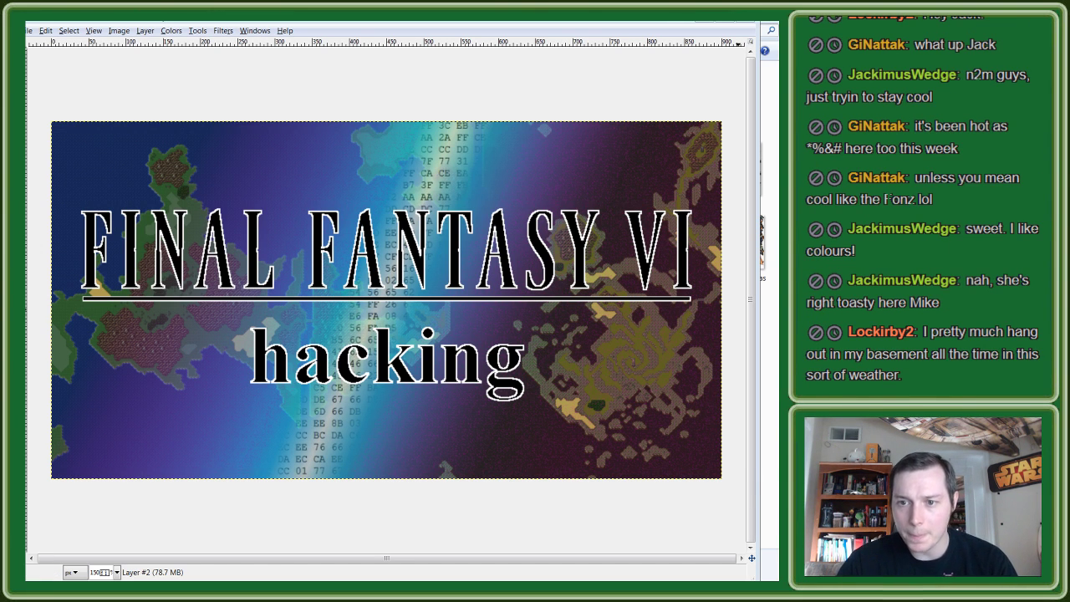
# Step: Delete the hacking text, paste and anchor onto the Bar layer, then cycle through layers
pyautogui.press('pageup')
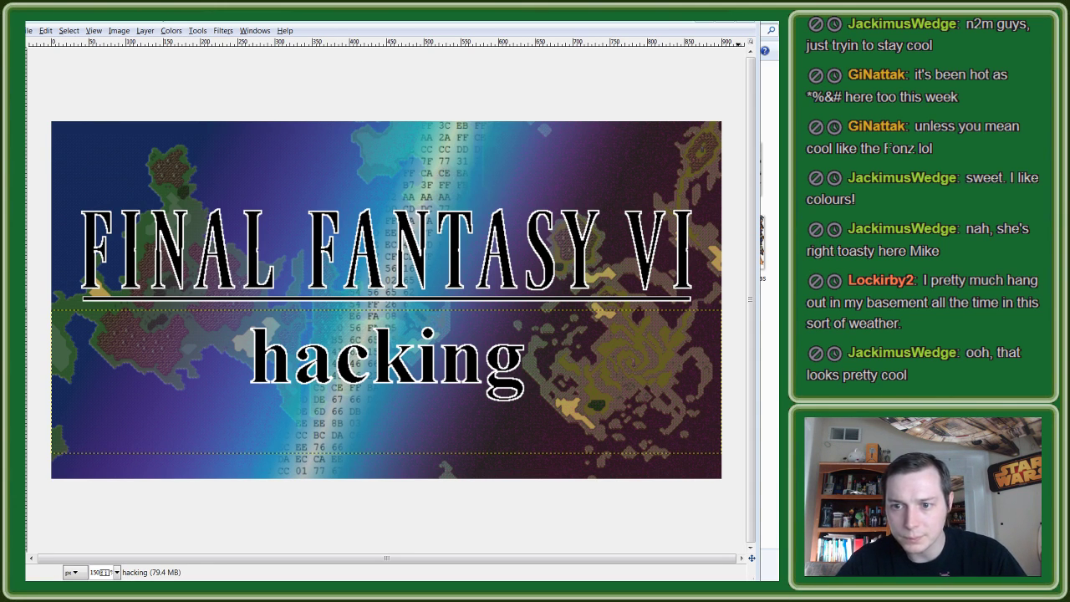
pyautogui.press('Delete')
pyautogui.press('pageup')
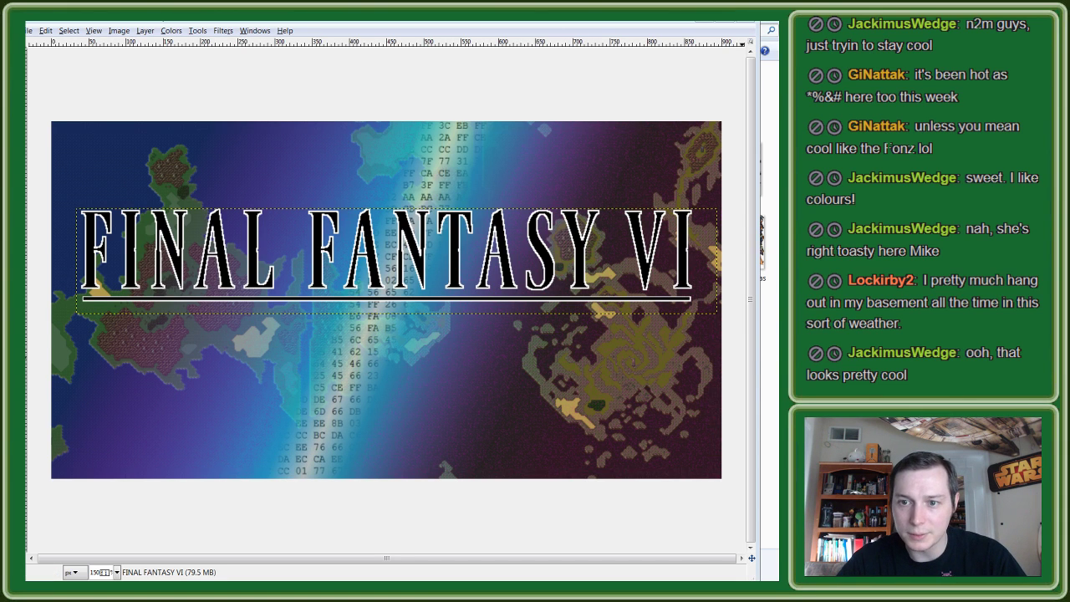
pyautogui.hotkey('ctrl', 'v')
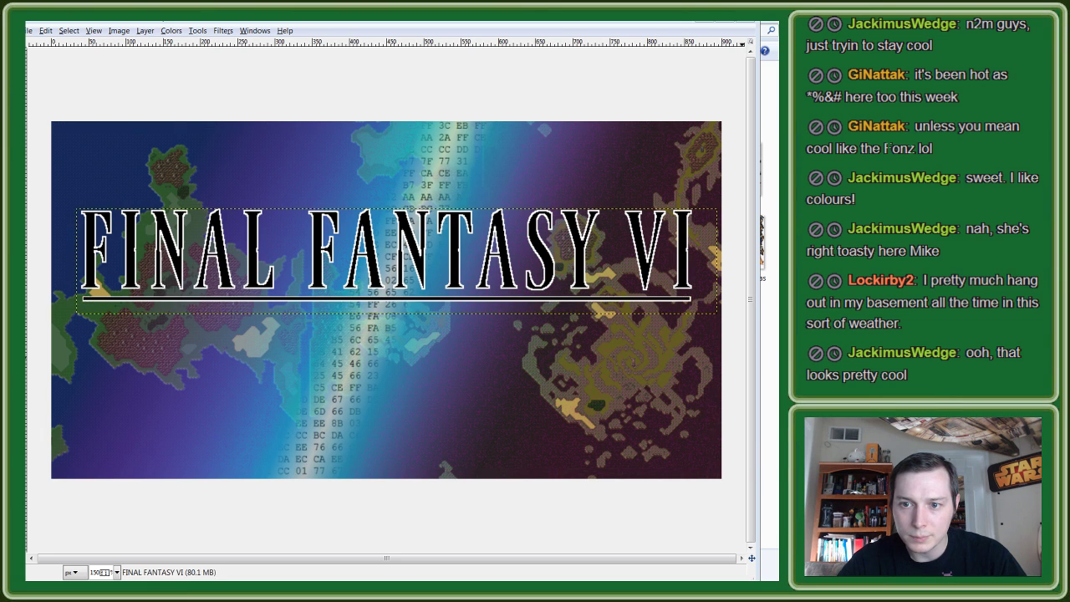
pyautogui.hotkey('ctrl', 'h')
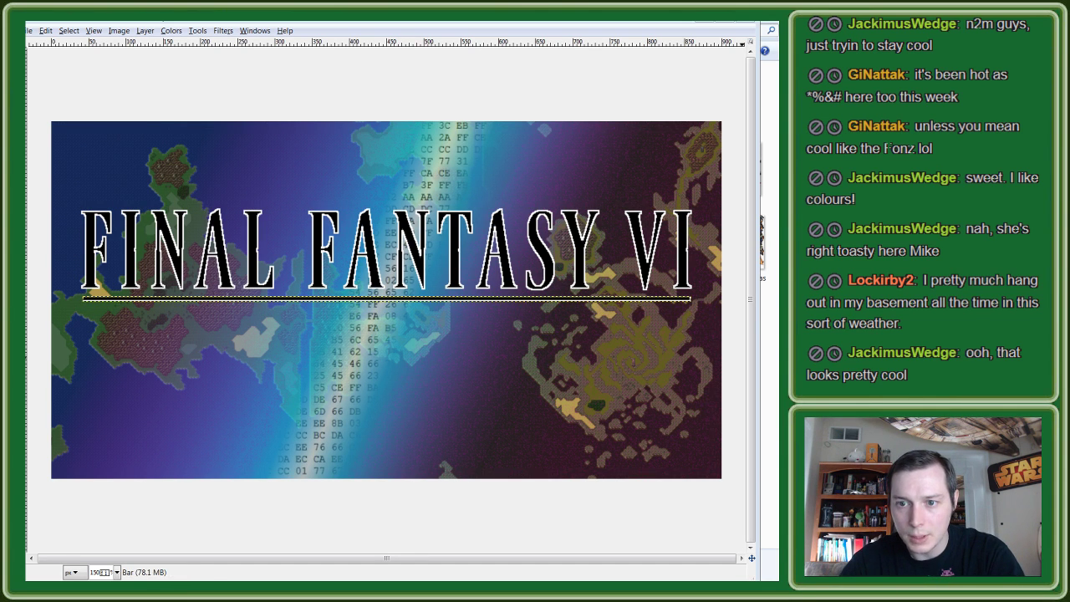
pyautogui.press('pagedown')
pyautogui.press('pagedown')
pyautogui.press('pagedown')
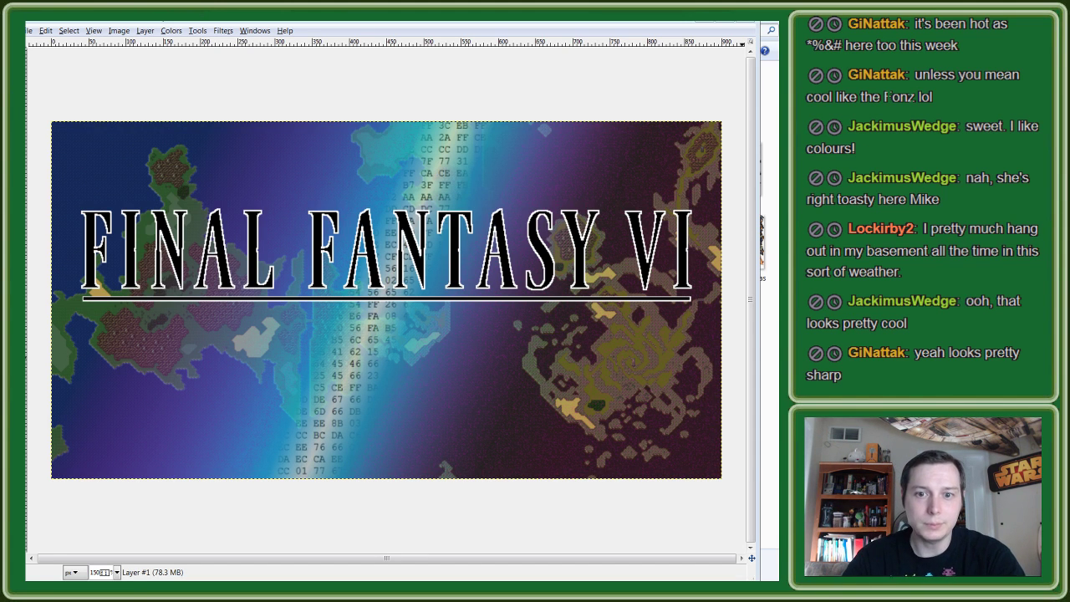
pyautogui.press('pagedown')
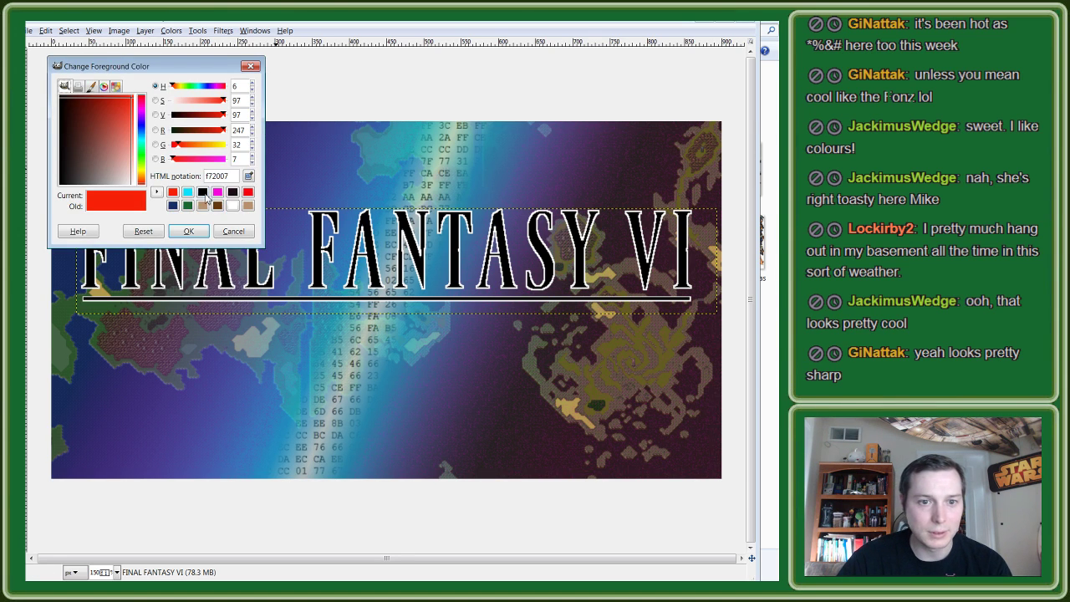
# Step: Pick white (ffffff) as the foreground colour from the colour swatch
pyautogui.click(202, 194)
pyautogui.click(194, 232)
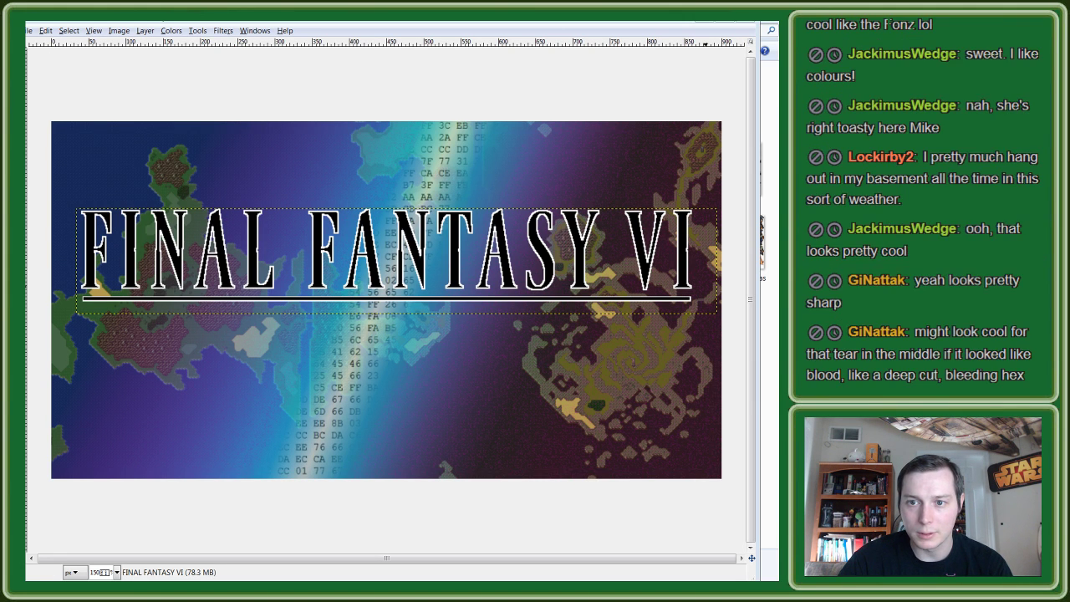
pyautogui.click(232, 205)
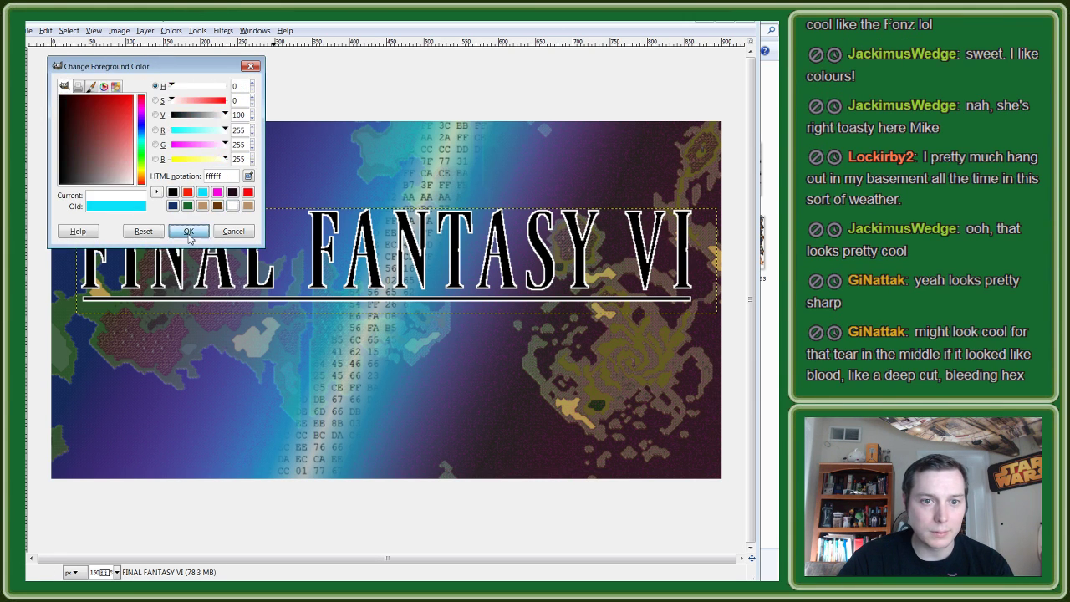
pyautogui.click(188, 231)
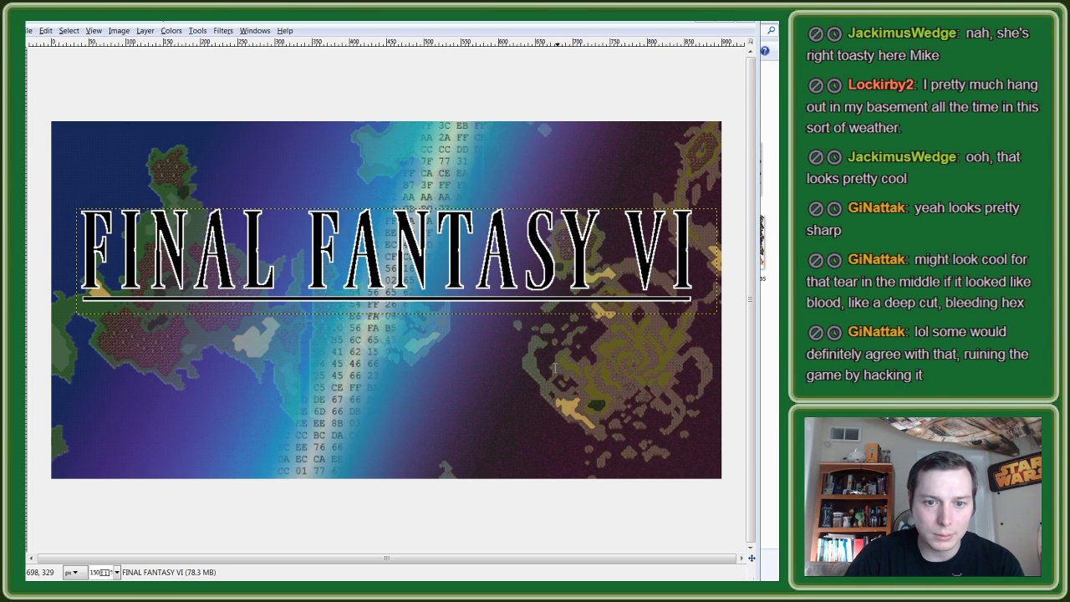
# Step: Draw a text box beneath the title and type 'Hacking'
pyautogui.click(434, 368)
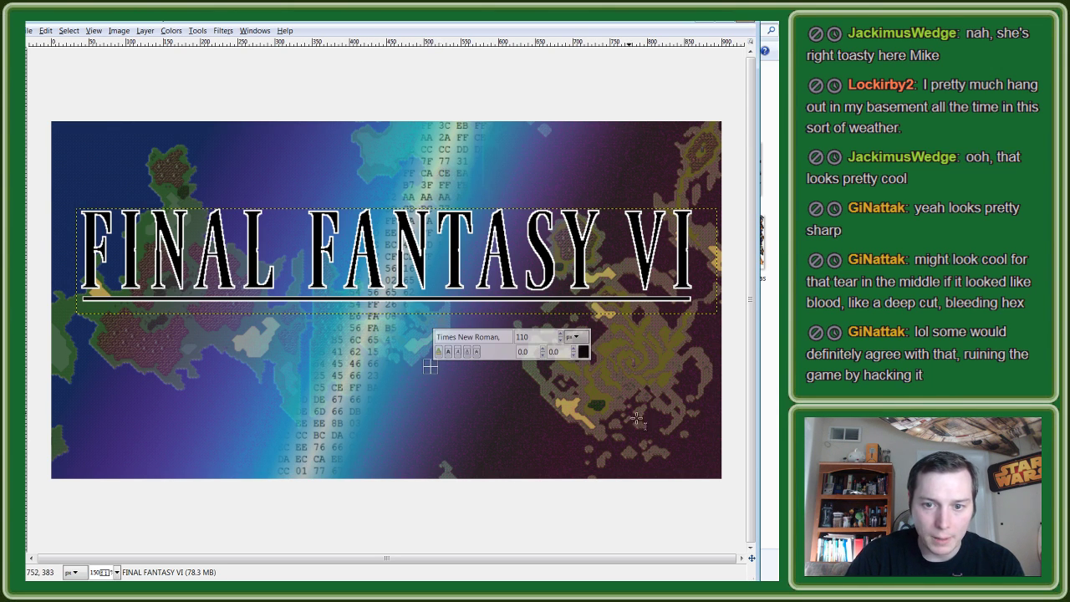
pyautogui.moveTo(669, 421); pyautogui.dragTo(49, 318)
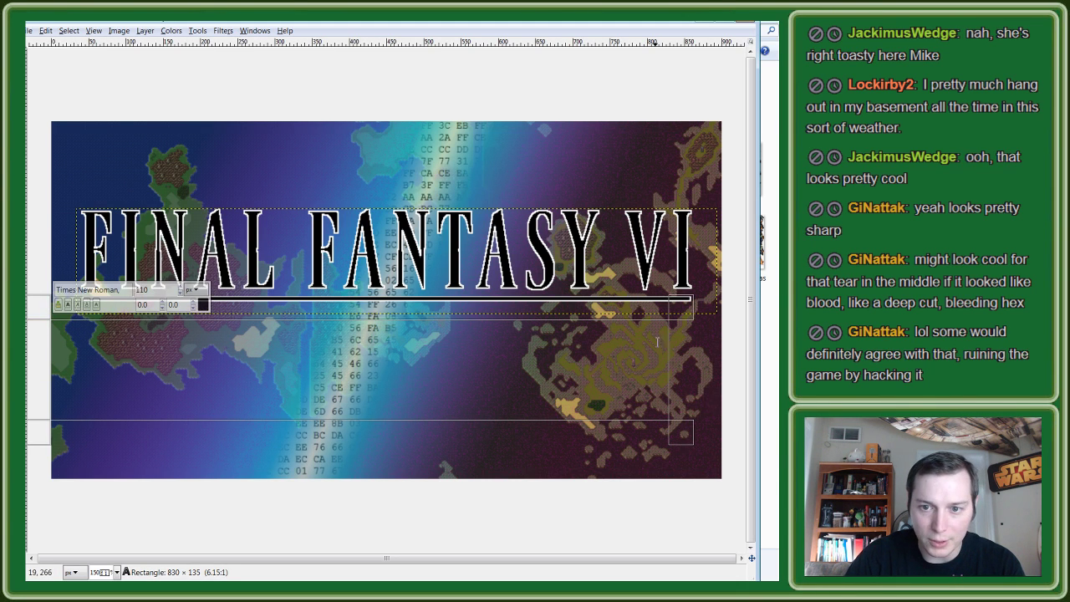
pyautogui.moveTo(692, 440); pyautogui.dragTo(746, 443)
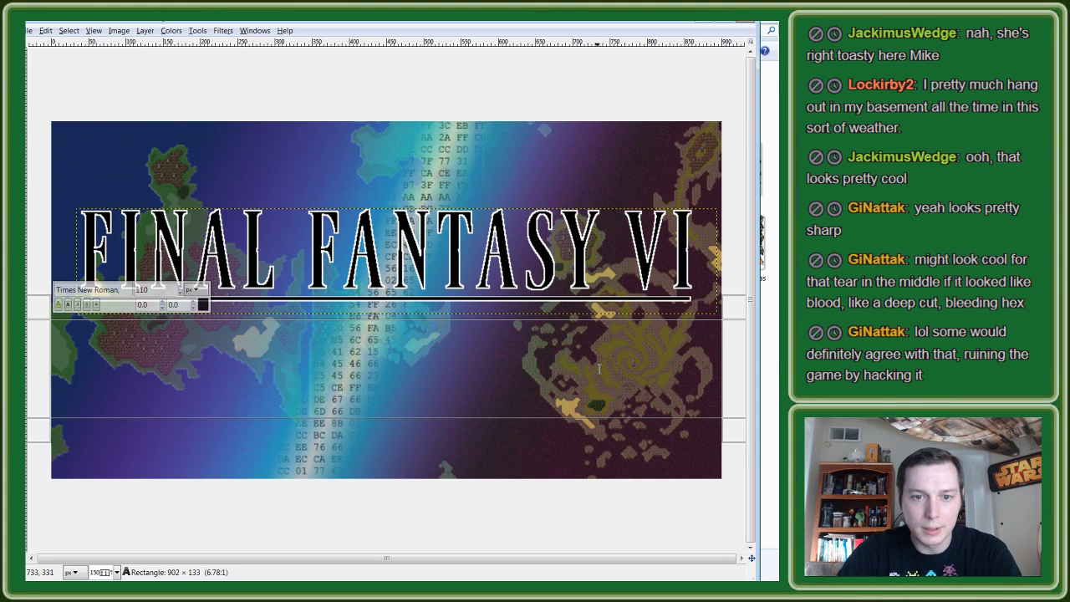
pyautogui.write('Hacking')
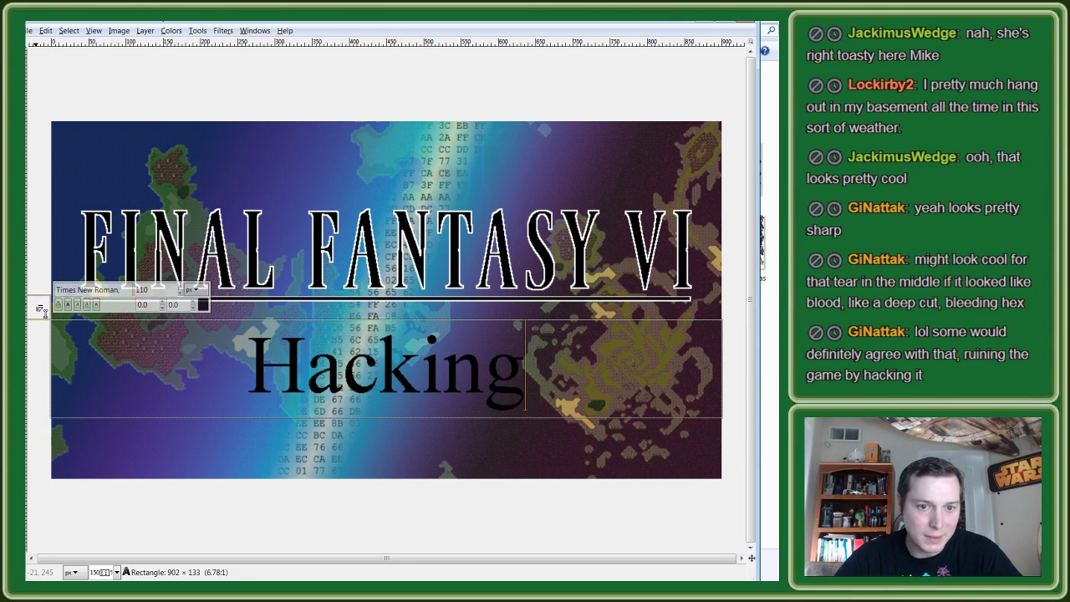
pyautogui.moveTo(44, 309); pyautogui.dragTo(47, 303)
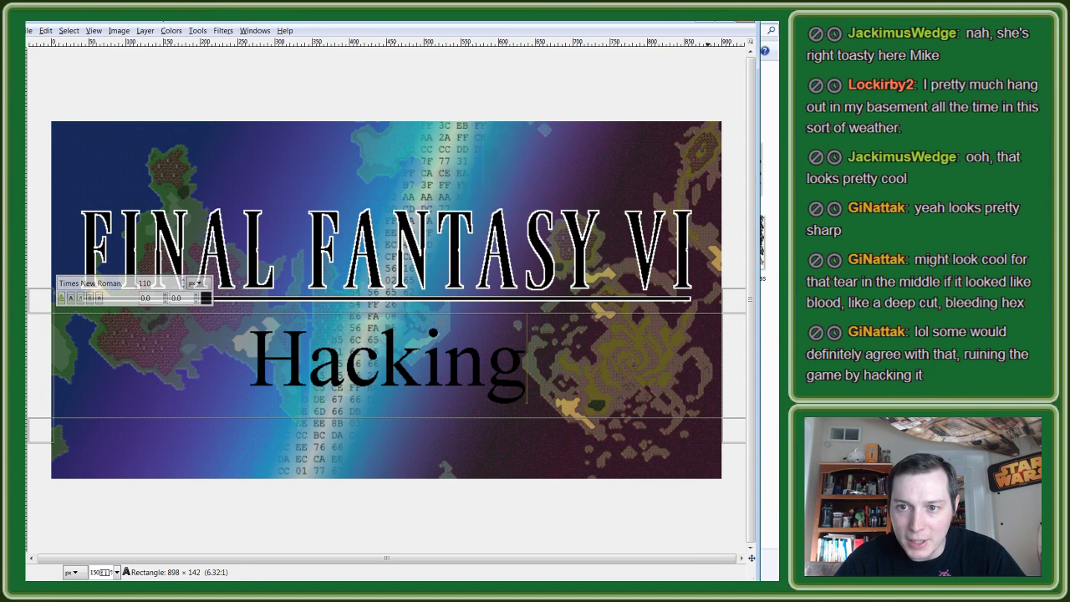
# Step: Size the Hacking text to 82 and align the text box edges with the image
pyautogui.scroll(-7, 146, 282)
pyautogui.scroll(-7, 146, 283)
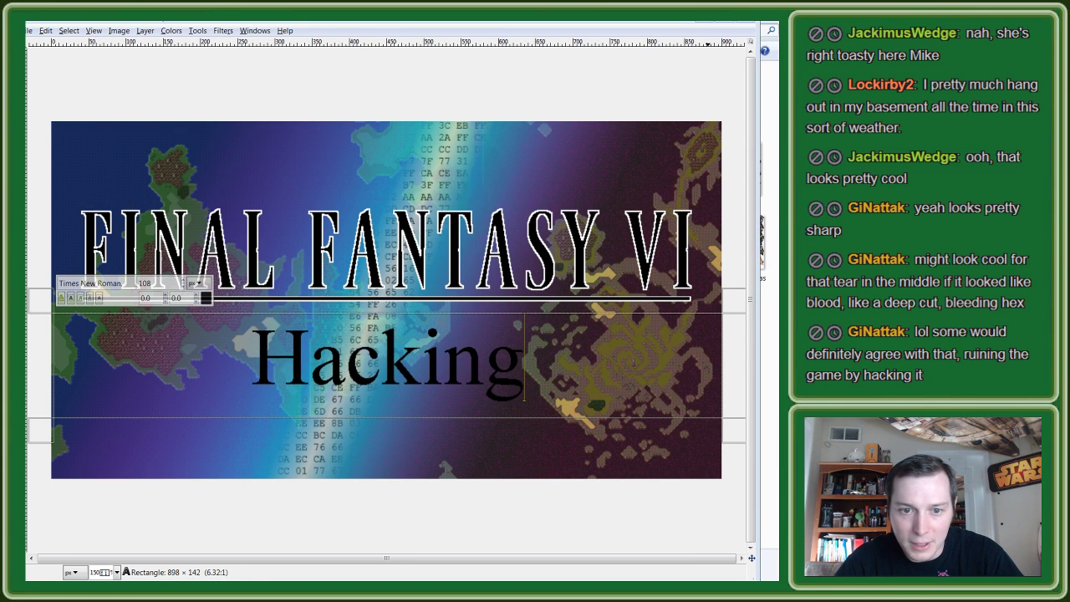
pyautogui.scroll(-6, 146, 282)
pyautogui.scroll(-6, 147, 282)
pyautogui.scroll(-10, 146, 283)
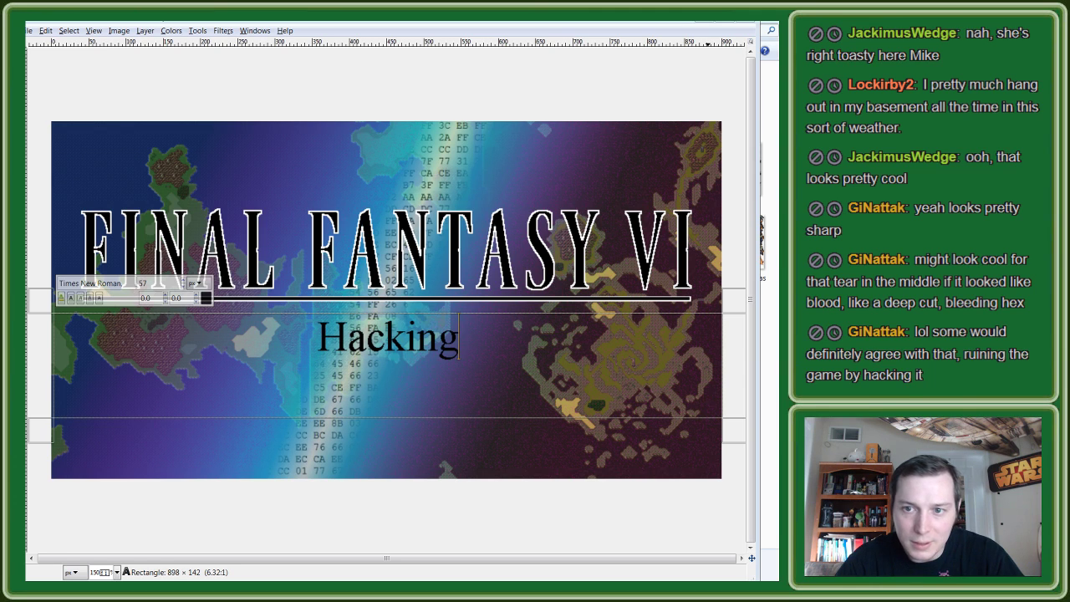
pyautogui.scroll(2, 146, 282)
pyautogui.scroll(2, 146, 283)
pyautogui.scroll(2, 147, 283)
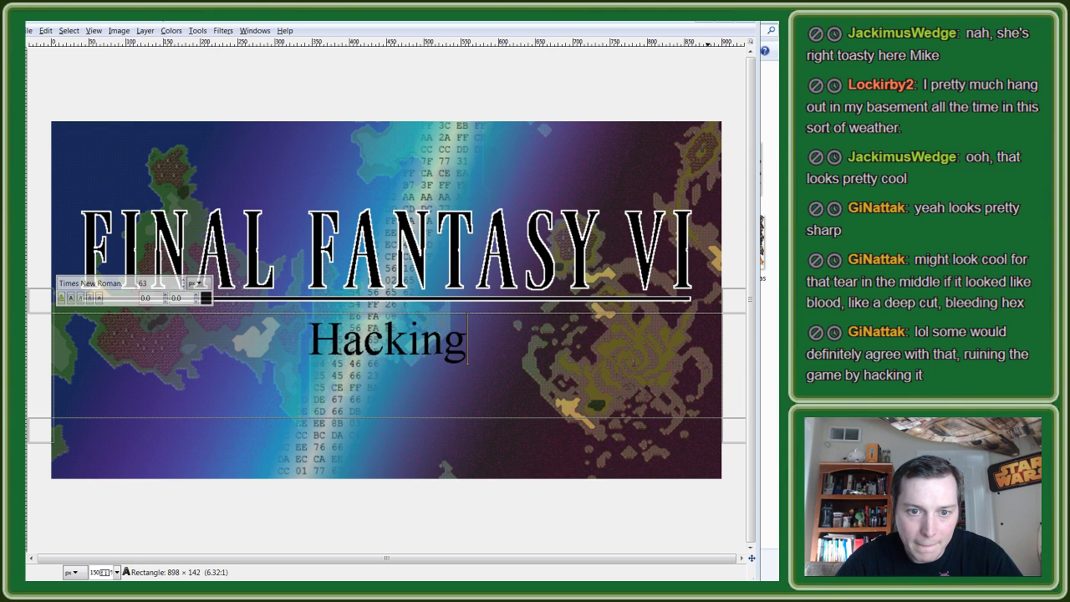
pyautogui.scroll(3, 146, 283)
pyautogui.scroll(2, 146, 283)
pyautogui.scroll(2, 146, 282)
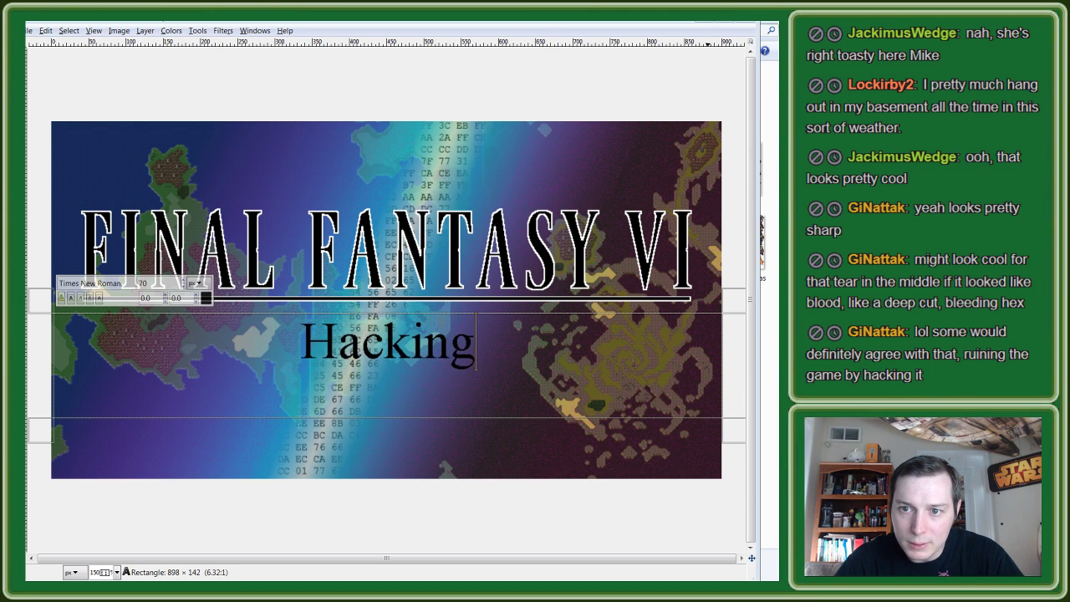
pyautogui.scroll(2, 146, 283)
pyautogui.scroll(2, 146, 282)
pyautogui.scroll(2, 146, 283)
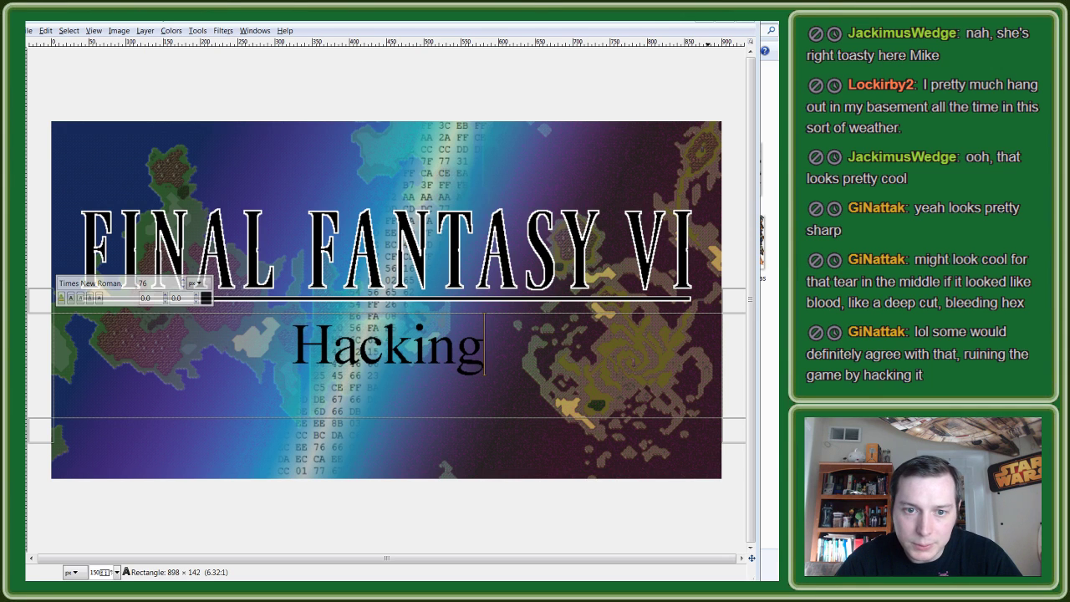
pyautogui.scroll(1, 146, 283)
pyautogui.scroll(2, 147, 283)
pyautogui.scroll(1, 146, 283)
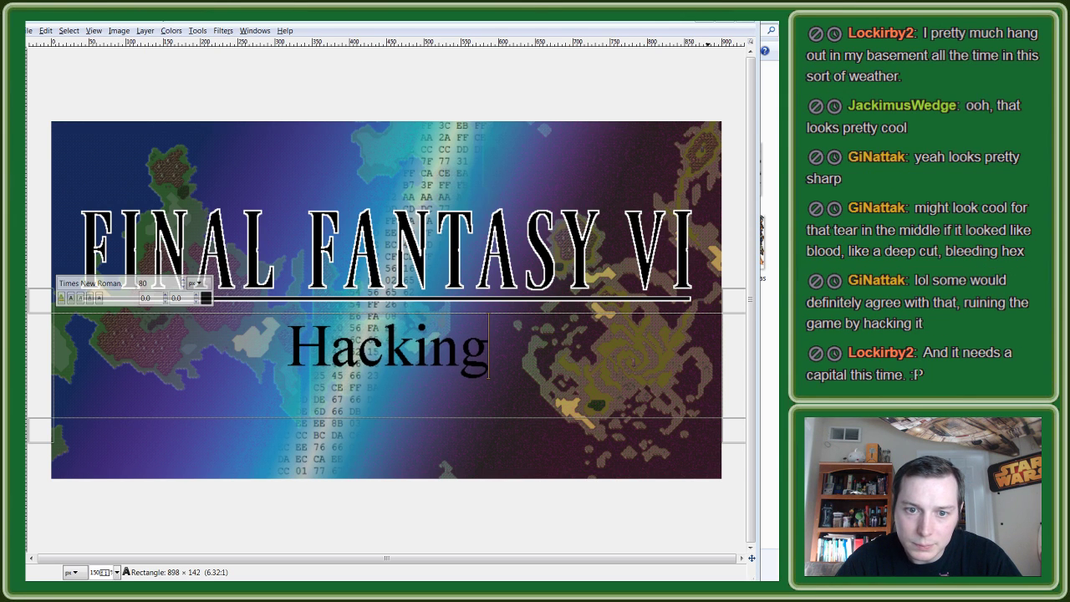
pyautogui.scroll(1, 146, 282)
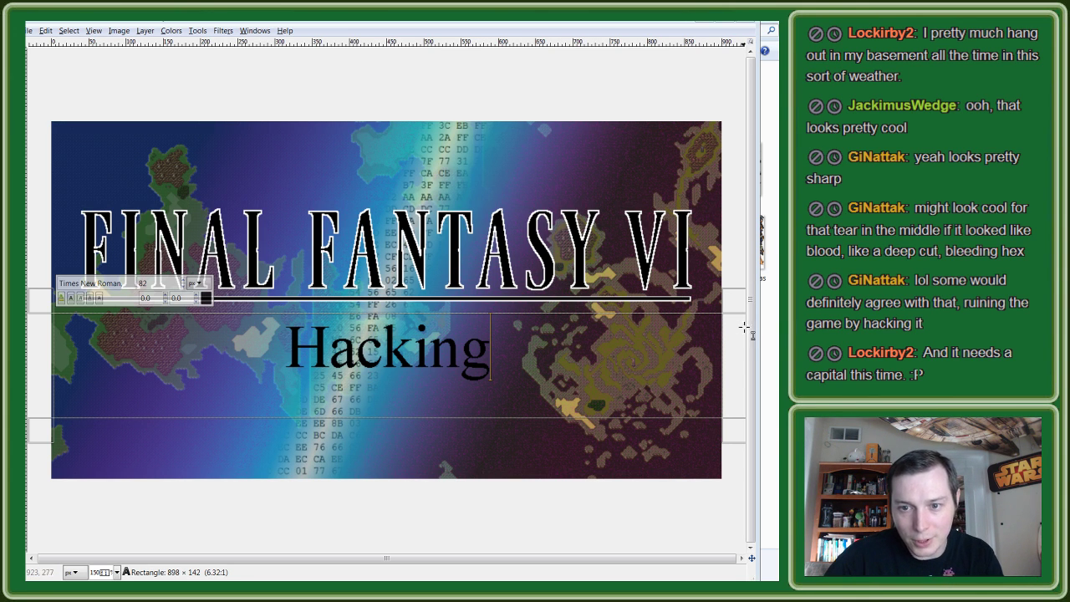
pyautogui.scroll(2, 744, 327)
pyautogui.scroll(2, 683, 327)
pyautogui.moveTo(690, 299); pyautogui.dragTo(686, 298)
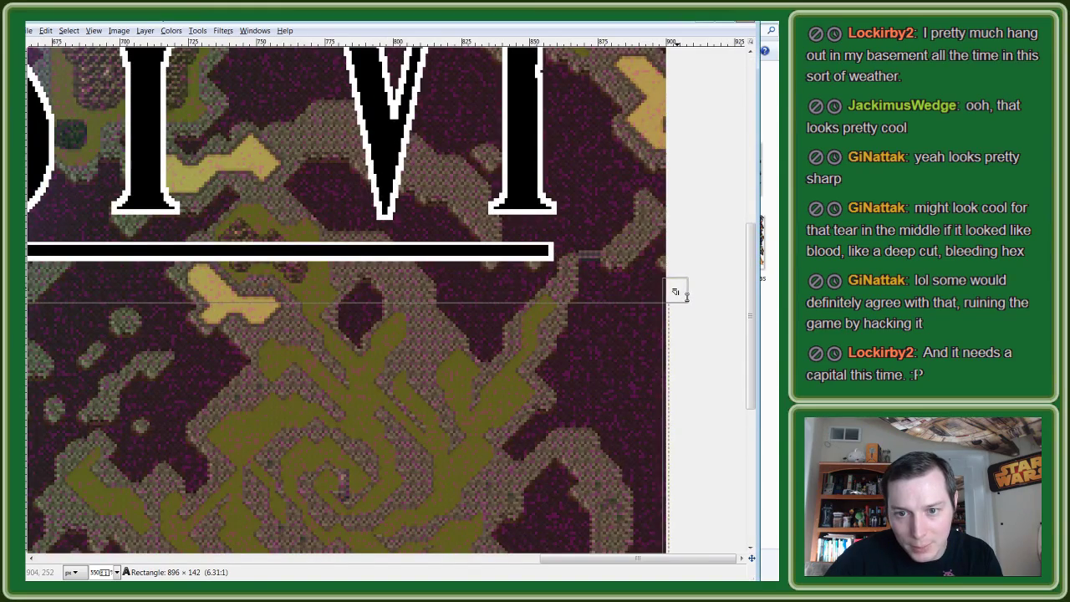
pyautogui.scroll(-3, 467, 385)
pyautogui.scroll(-1, 351, 359)
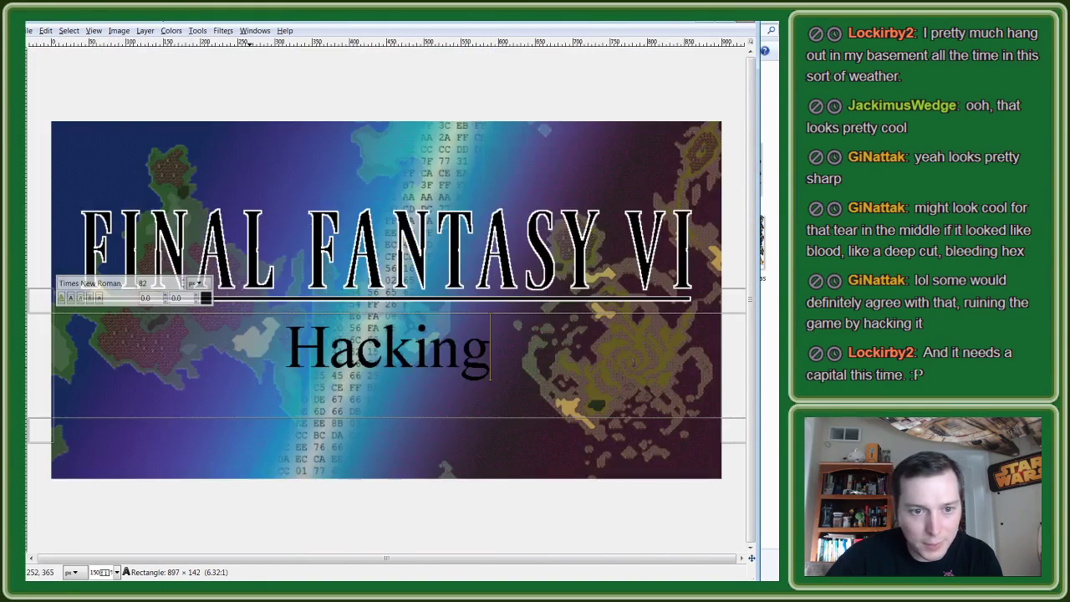
pyautogui.scroll(1, 235, 336)
pyautogui.scroll(2, 234, 335)
pyautogui.scroll(-5, 235, 336)
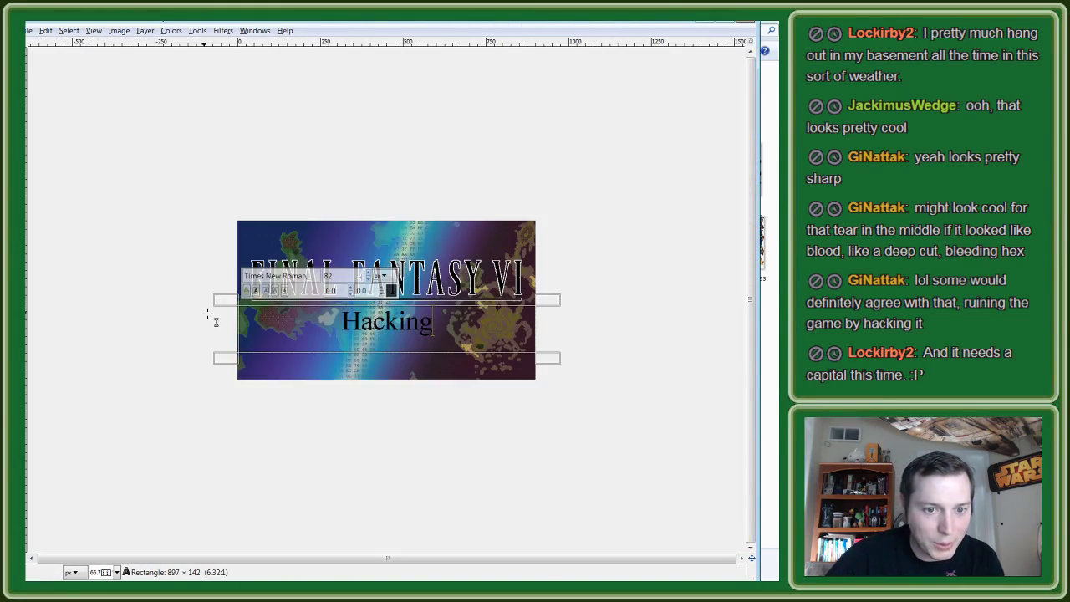
pyautogui.scroll(2, 218, 322)
pyautogui.scroll(2, 34, 341)
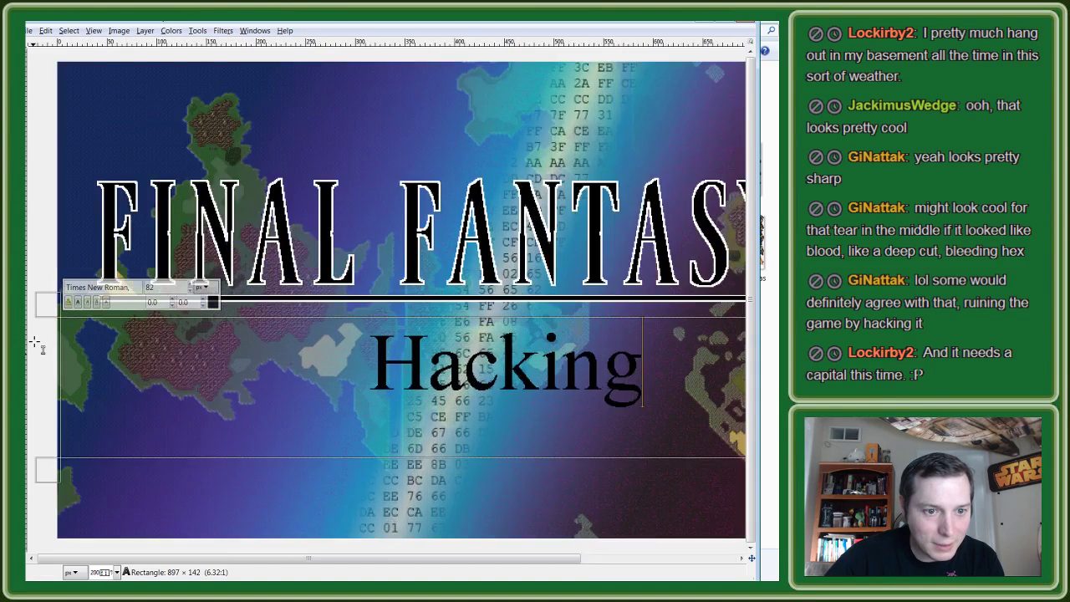
pyautogui.scroll(2, 33, 341)
pyautogui.moveTo(92, 280); pyautogui.dragTo(94, 266)
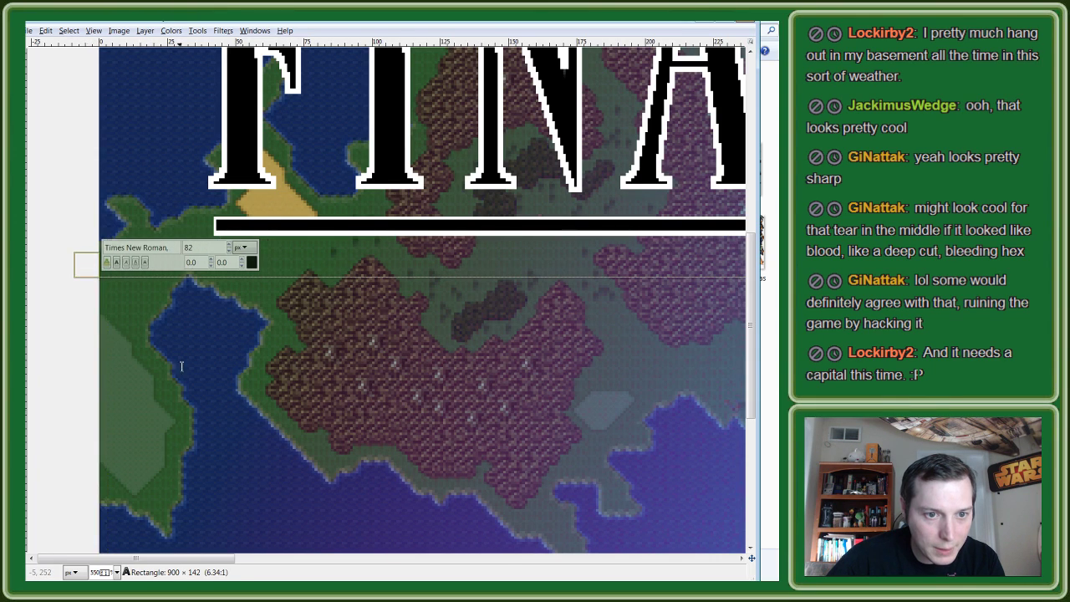
pyautogui.scroll(-1, 249, 401)
pyautogui.scroll(-3, 249, 401)
pyautogui.scroll(1, 342, 377)
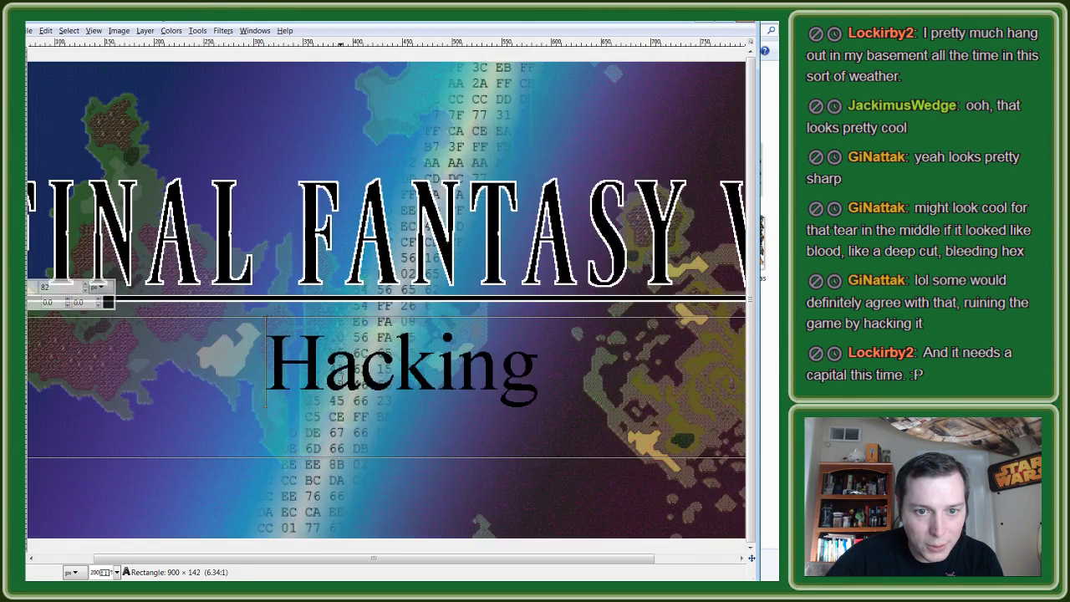
pyautogui.scroll(-1, 343, 377)
pyautogui.scroll(-1, 343, 377)
pyautogui.moveTo(386, 342)
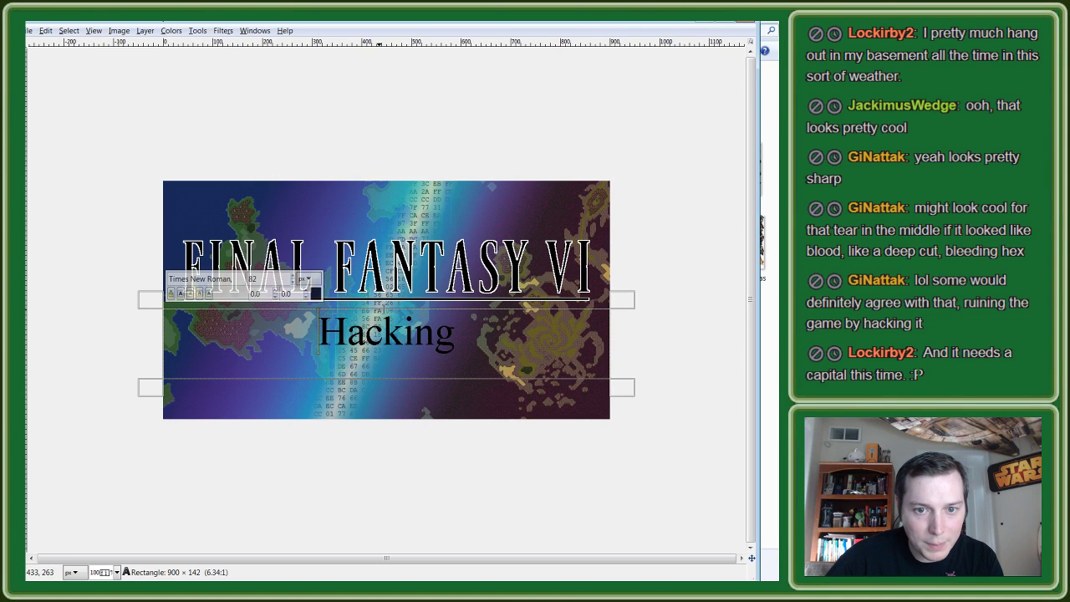
pyautogui.click(434, 453)
pyautogui.click(351, 456)
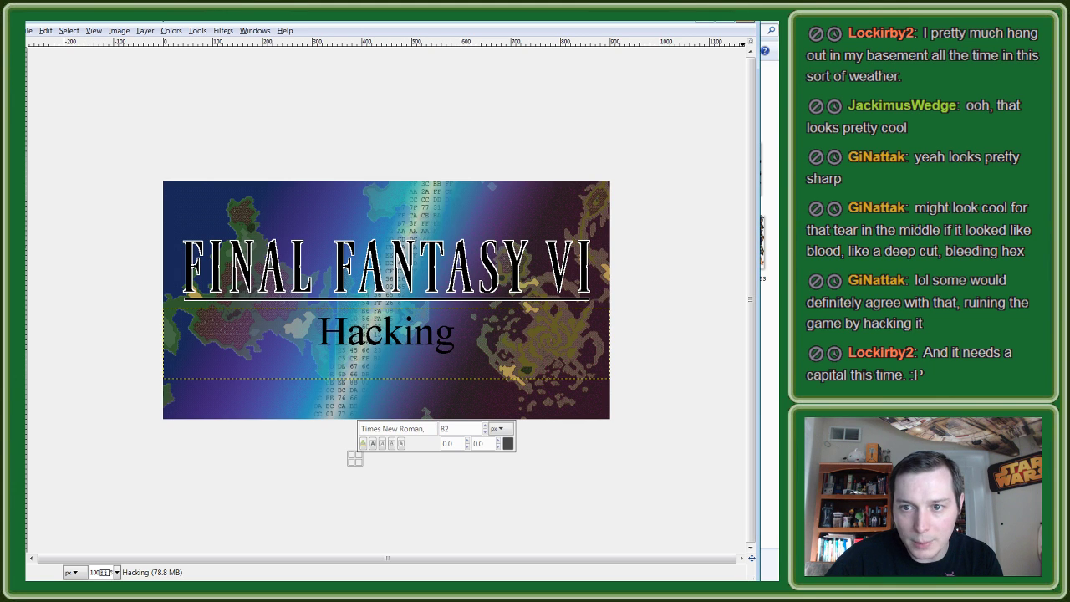
# Step: Select the black Hacking letters by colour and stroke them with white
pyautogui.click(58, 30)
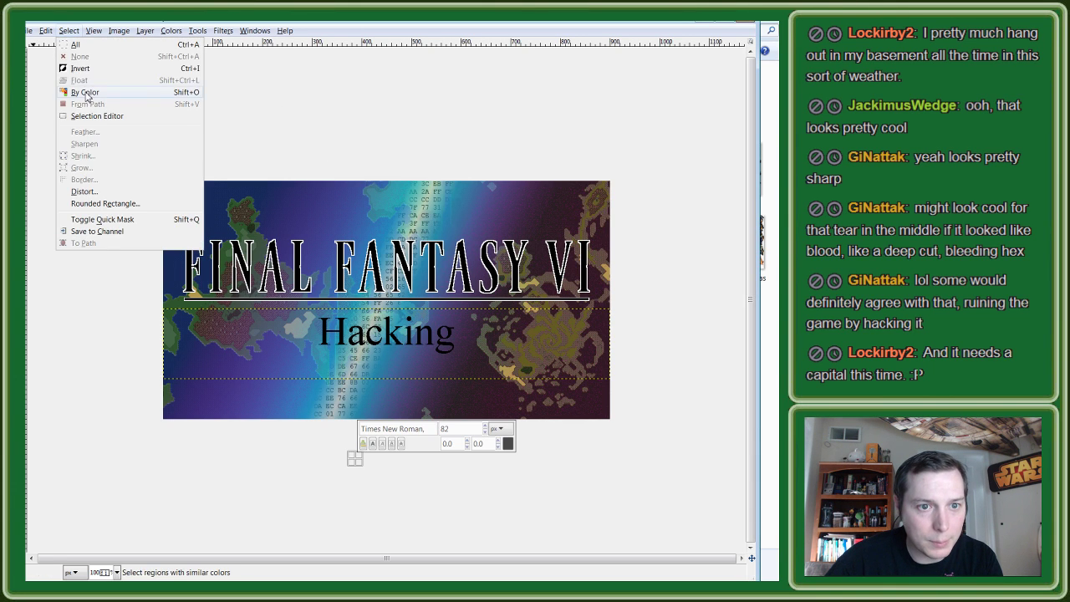
pyautogui.click(88, 91)
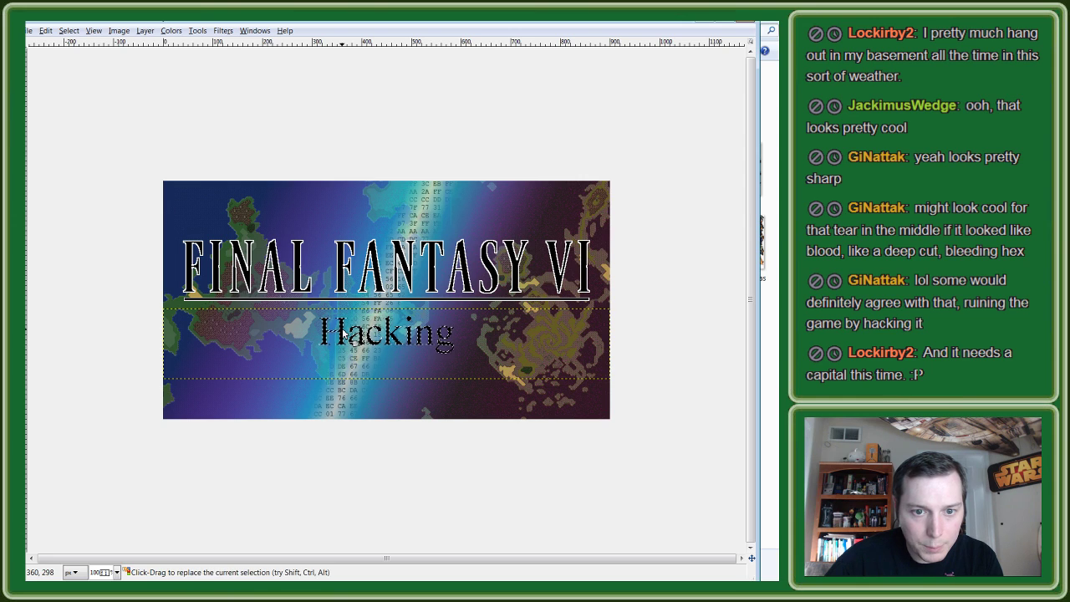
pyautogui.click(342, 329)
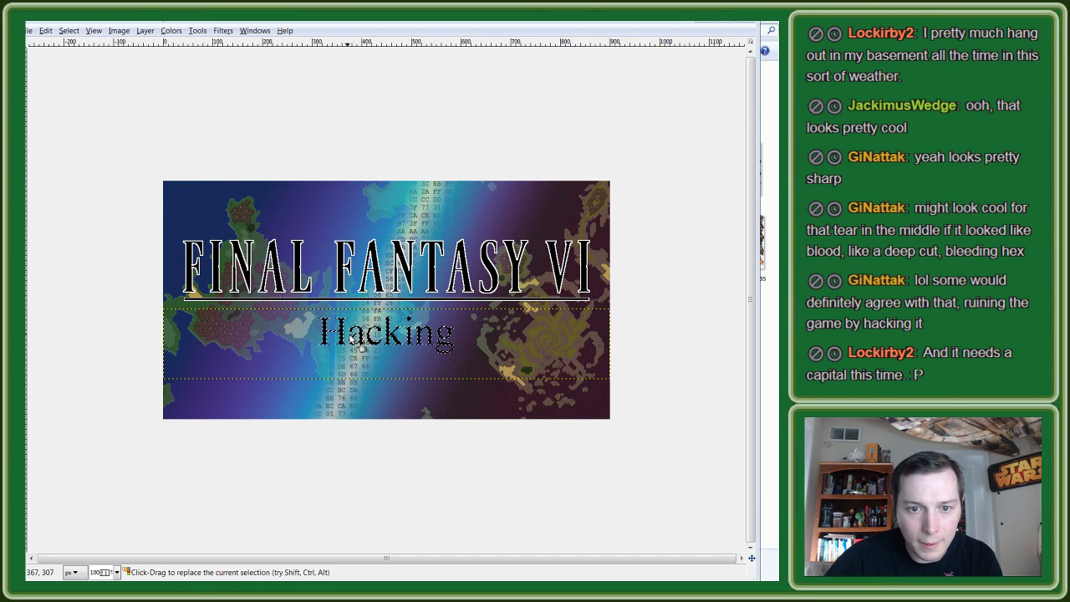
pyautogui.scroll(3, 334, 335)
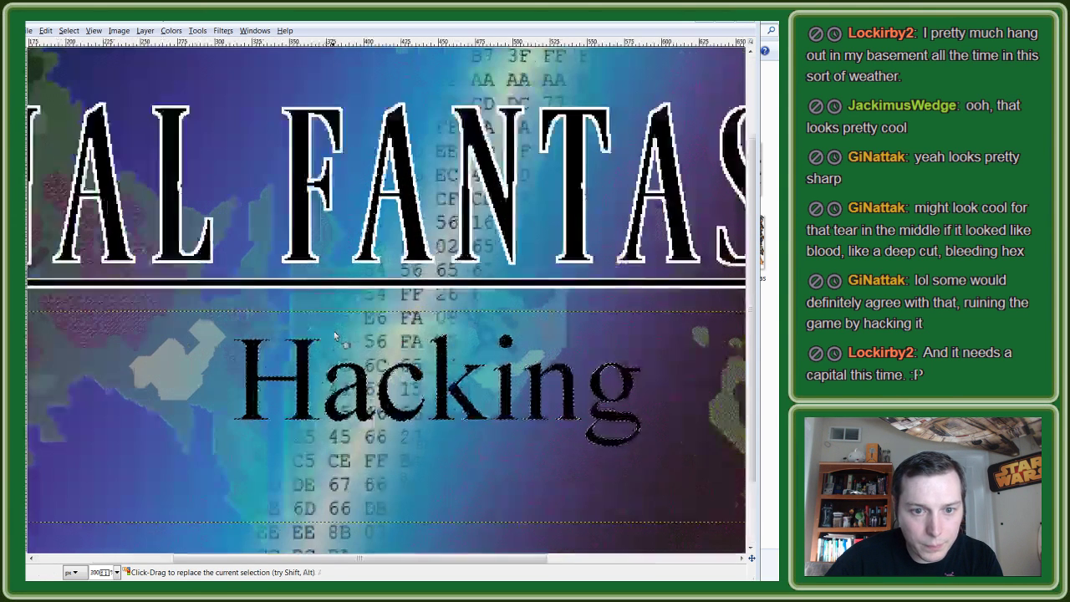
pyautogui.rightClick(305, 376)
pyautogui.moveTo(324, 394)
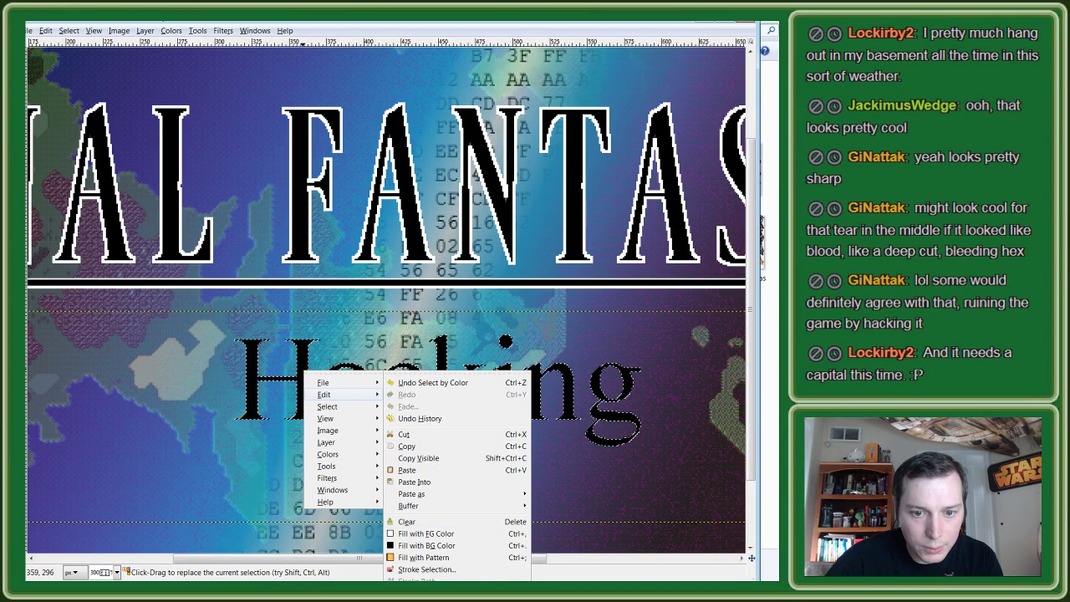
pyautogui.click(426, 569)
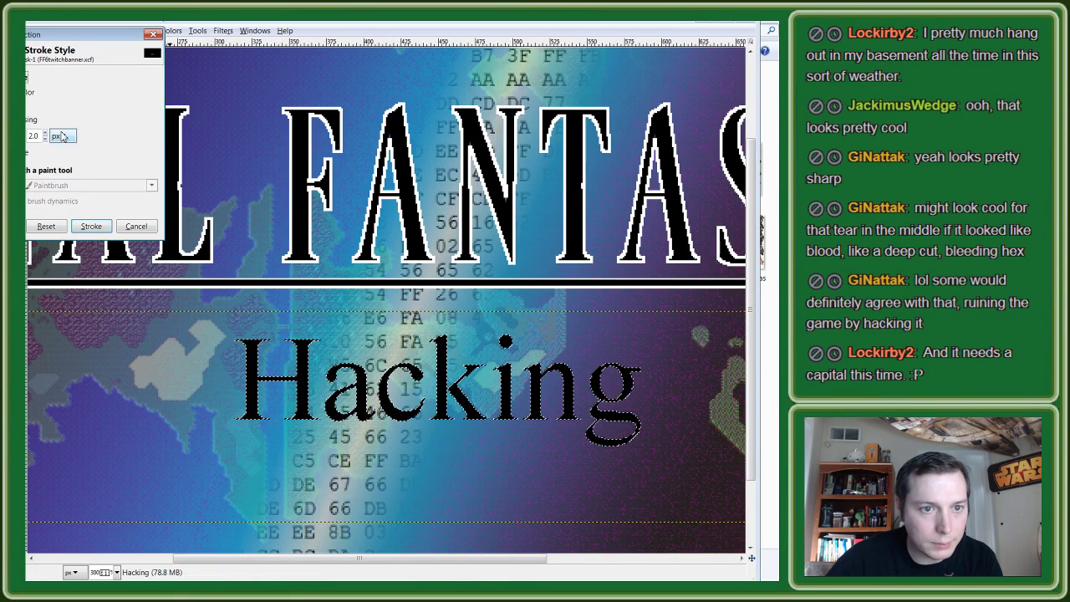
pyautogui.click(91, 225)
pyautogui.scroll(-1, 264, 335)
pyautogui.keyDown('ctrl'); pyautogui.scroll(-2, 265, 335); pyautogui.keyUp('ctrl')
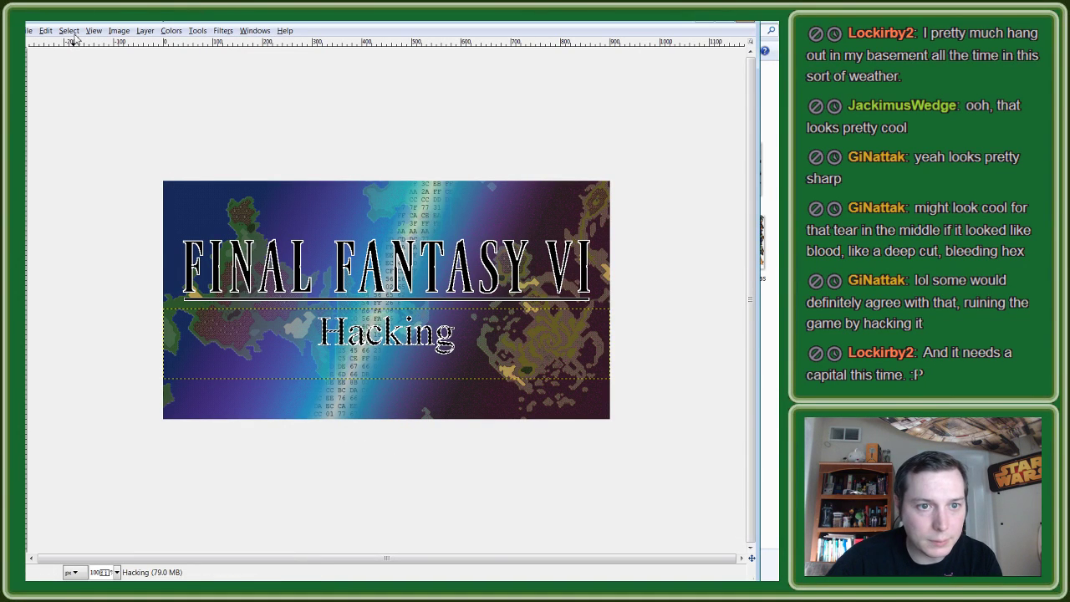
# Step: Deselect everything with Select > None and zoom in to inspect the lettering
pyautogui.hotkey('ctrl', 'shift', 'a')
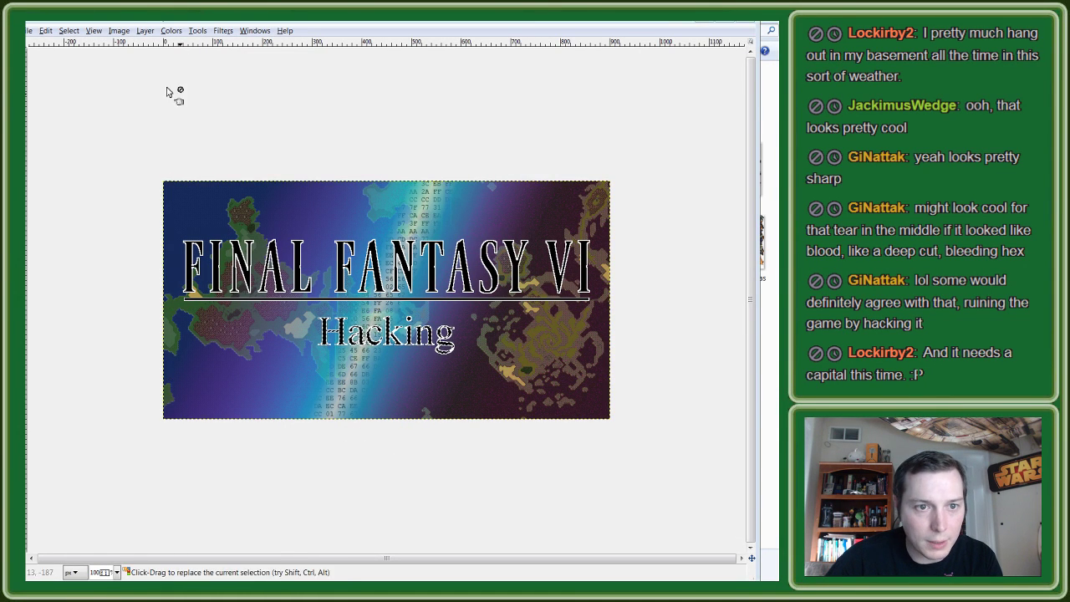
pyautogui.click(68, 30)
pyautogui.click(80, 57)
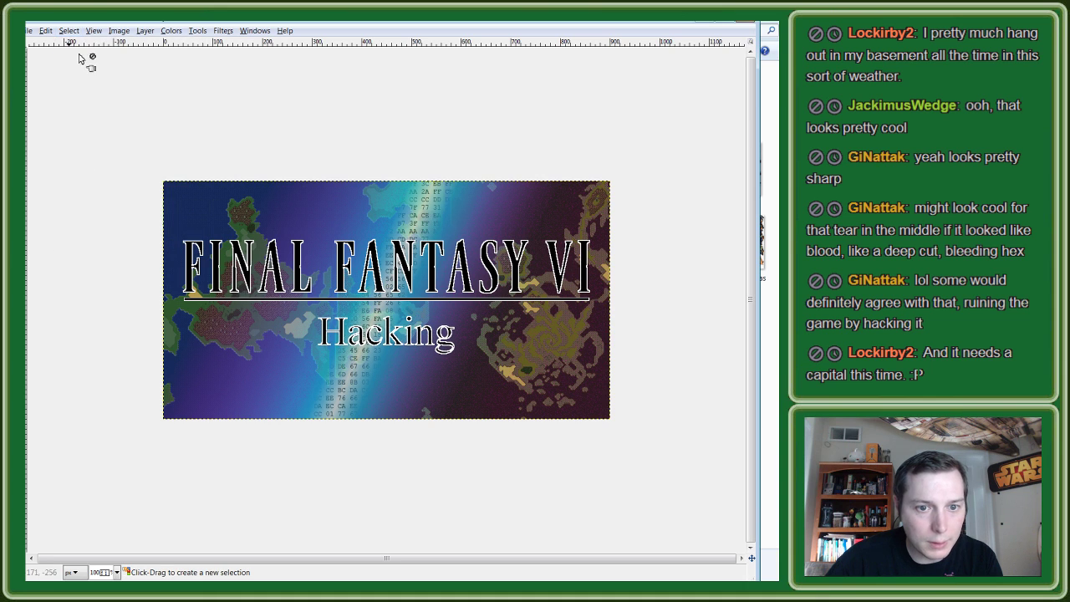
pyautogui.scroll(1, 398, 387)
pyautogui.scroll(-1, 399, 386)
pyautogui.scroll(1, 399, 387)
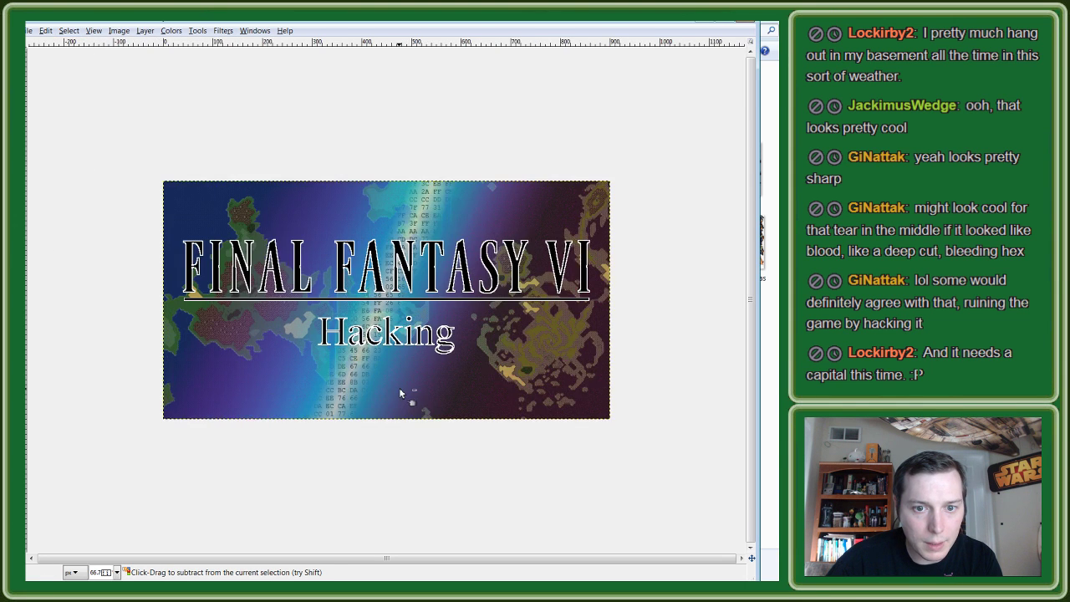
pyautogui.scroll(1, 398, 387)
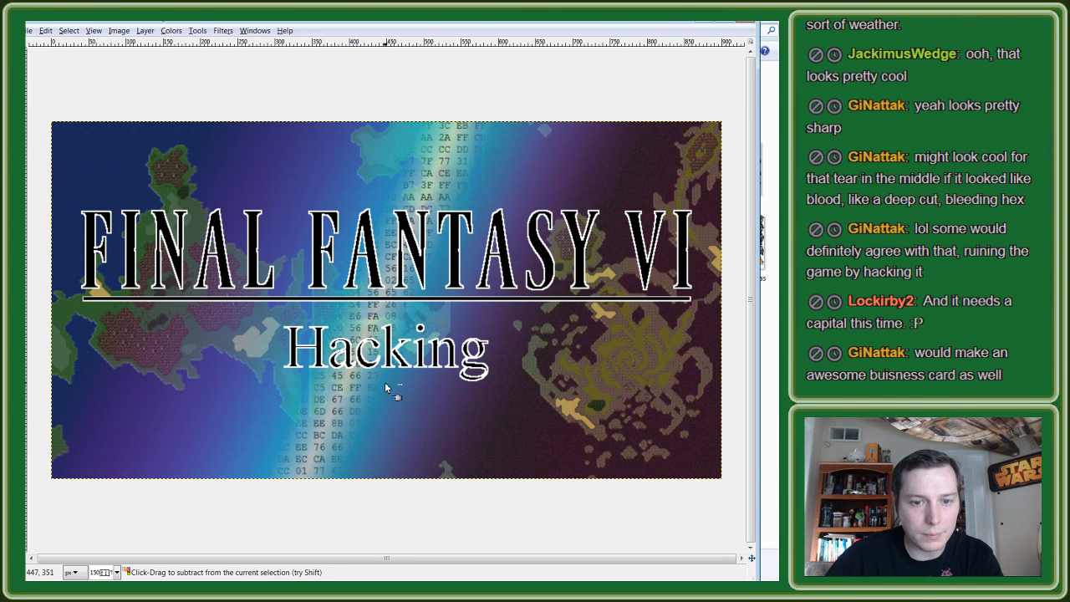
pyautogui.scroll(-1, 384, 378)
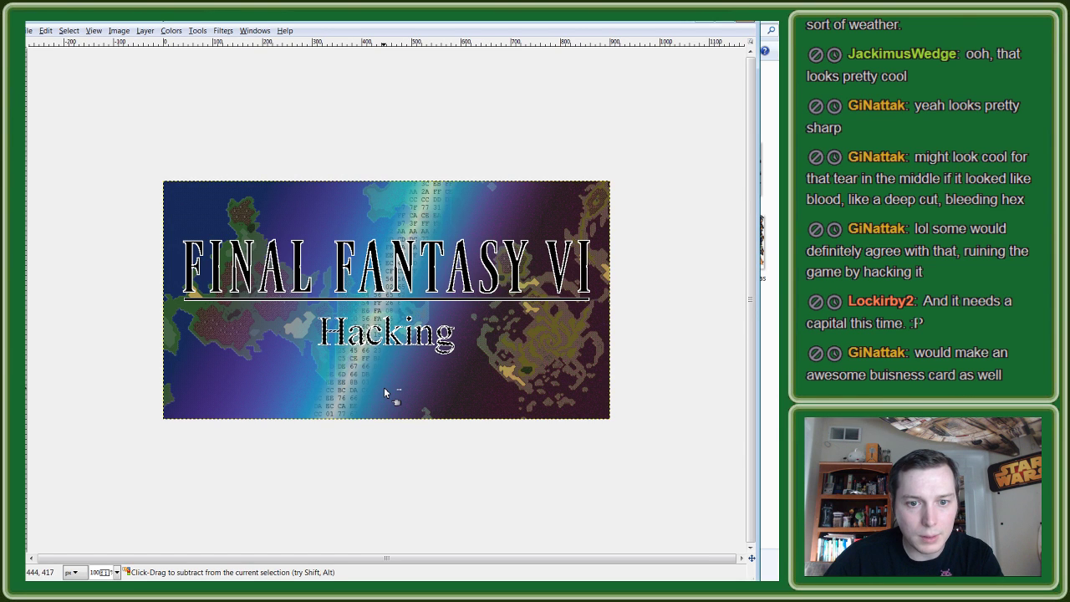
pyautogui.scroll(1, 338, 356)
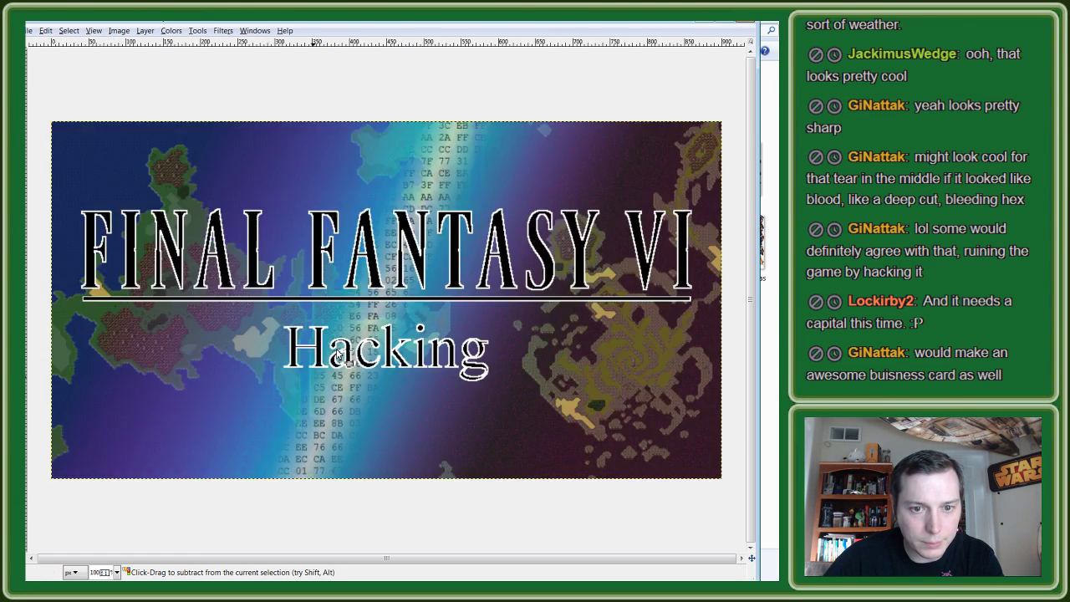
pyautogui.scroll(-3, 342, 356)
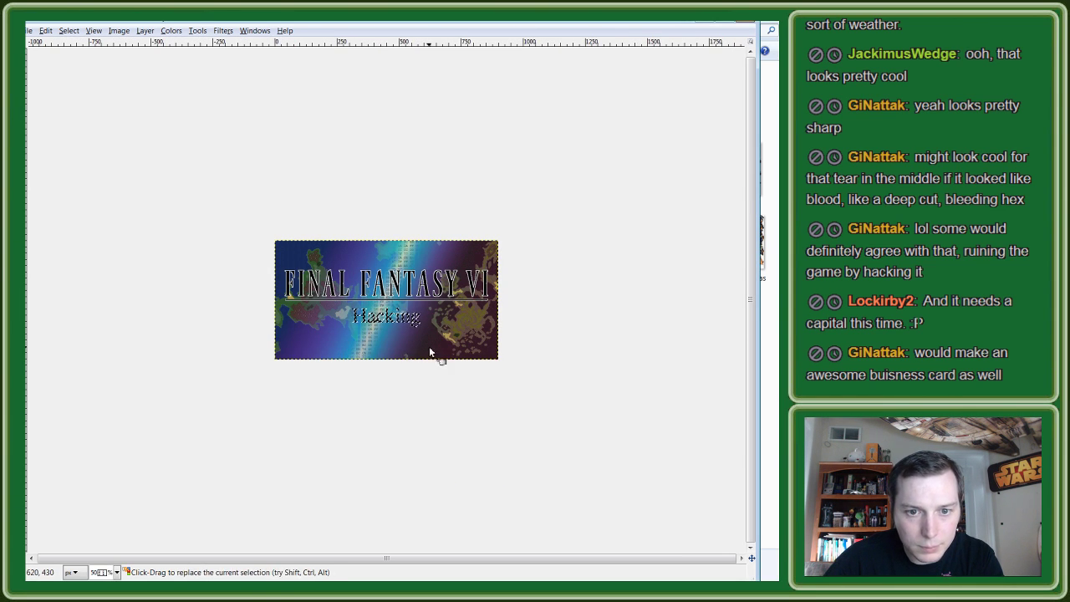
pyautogui.scroll(1, 346, 332)
pyautogui.scroll(2, 346, 332)
pyautogui.scroll(1, 346, 332)
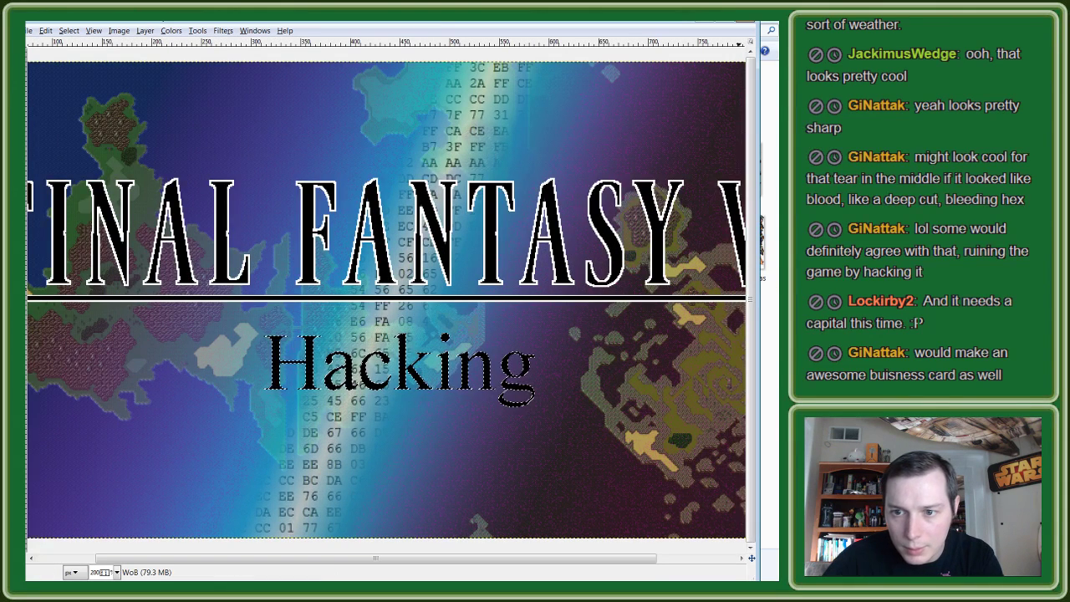
# Step: Stroke the Hacking selection once via Edit > Stroke Selection
pyautogui.rightClick(312, 370)
pyautogui.moveTo(331, 389)
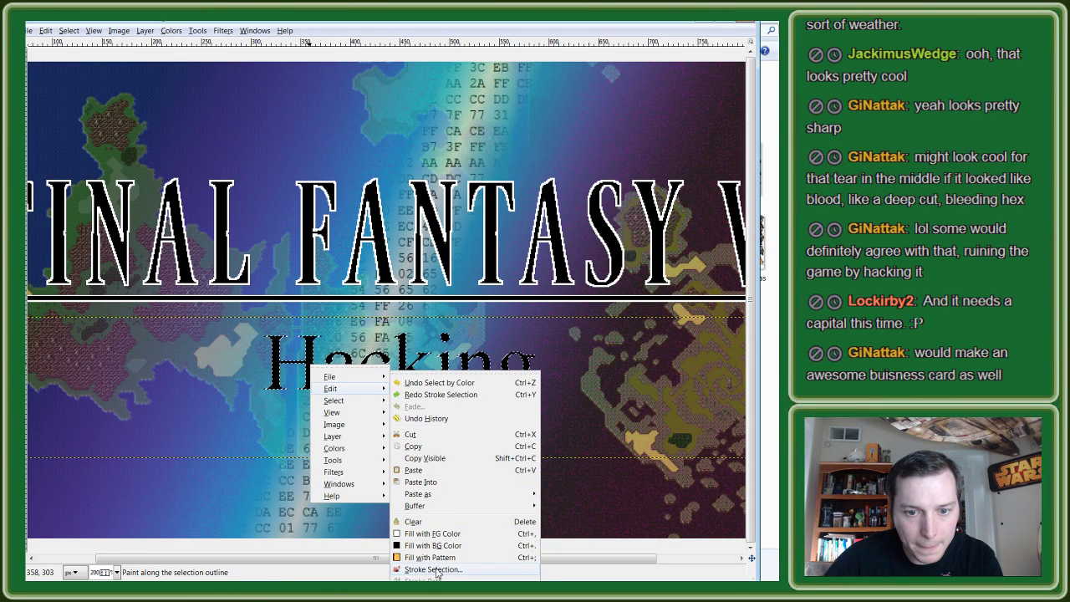
pyautogui.click(433, 569)
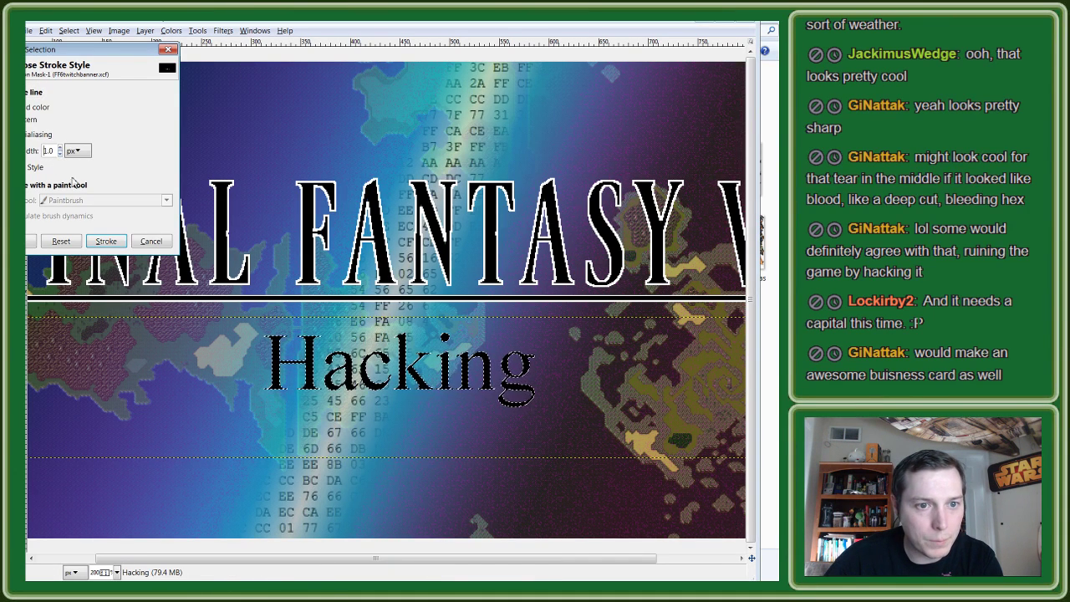
pyautogui.click(106, 240)
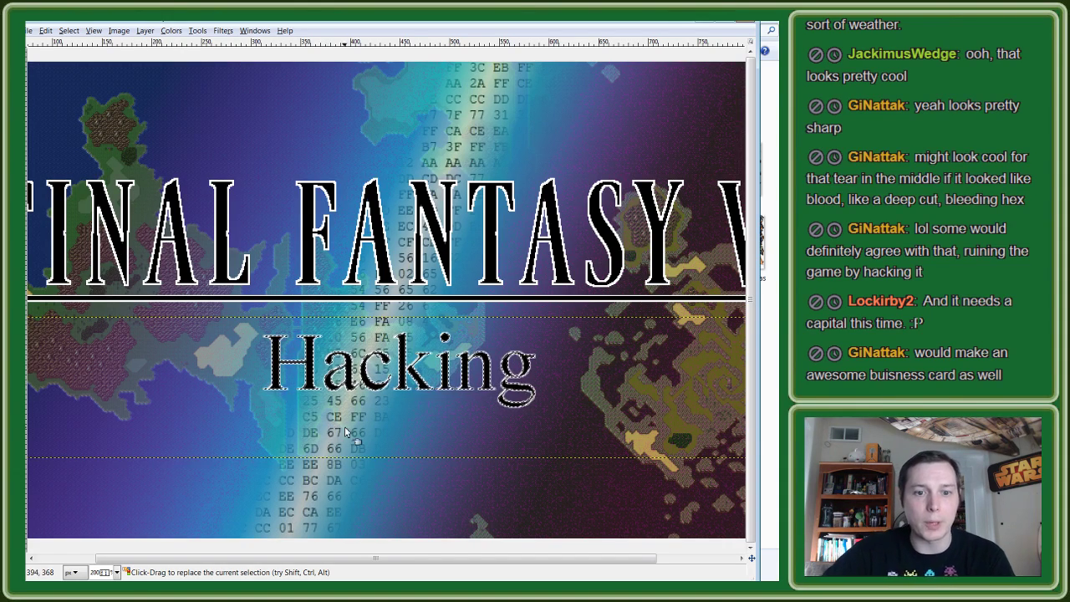
pyautogui.scroll(1, 317, 356)
pyautogui.scroll(5, 318, 357)
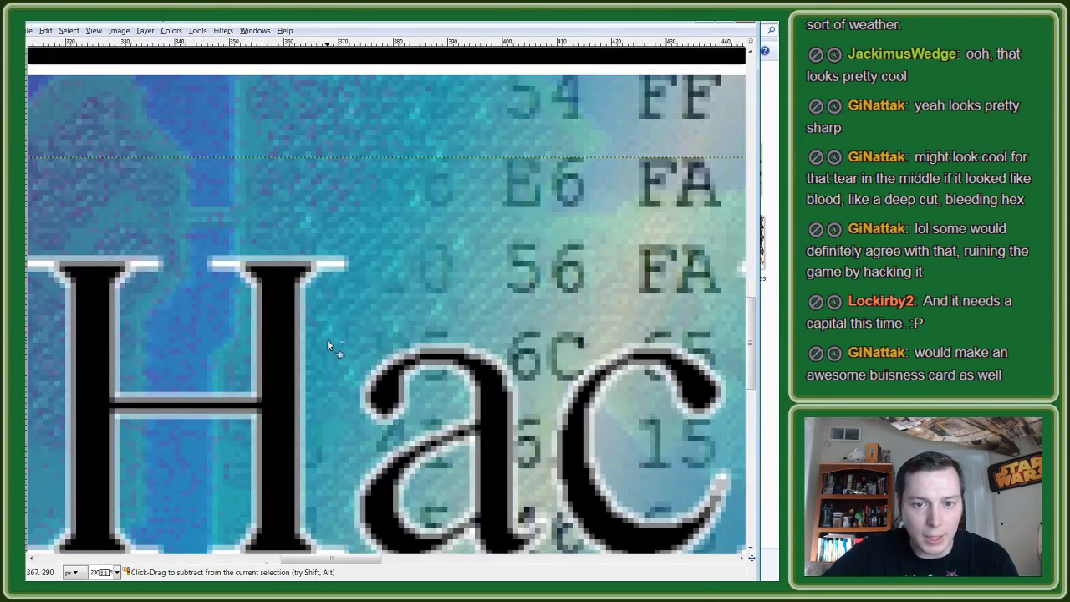
# Step: Apply two more stroke passes to thicken the white outline on Hacking
pyautogui.rightClick(316, 269)
pyautogui.moveTo(336, 291)
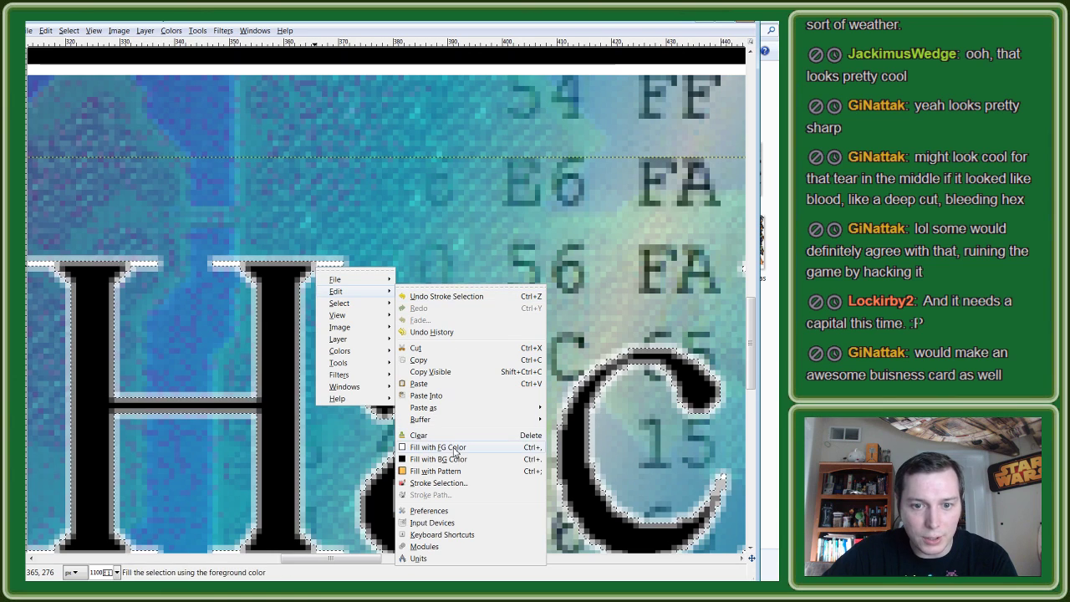
pyautogui.click(438, 483)
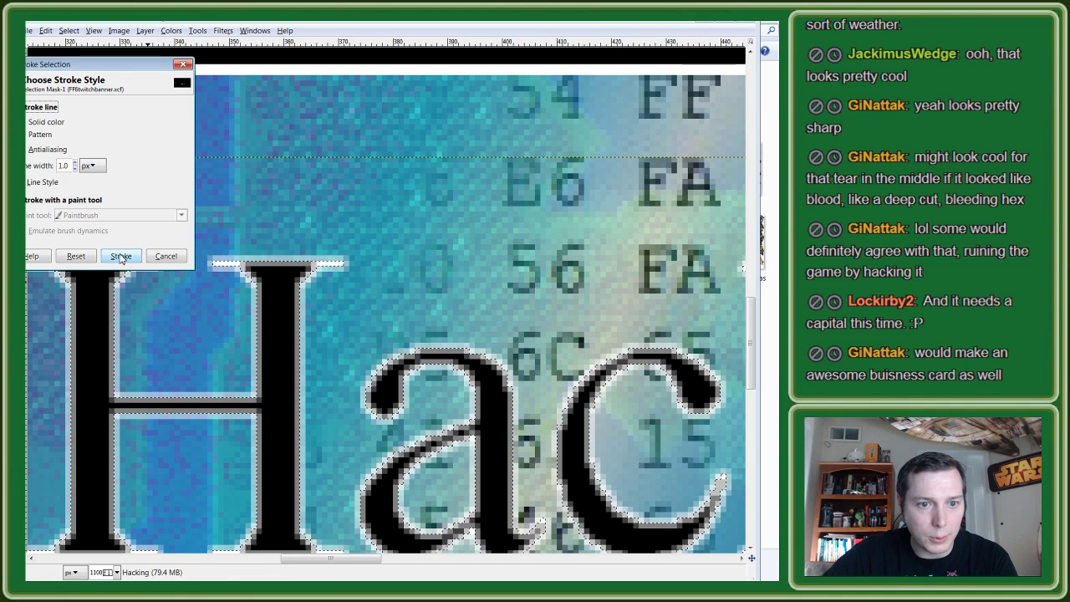
pyautogui.click(122, 255)
pyautogui.rightClick(322, 266)
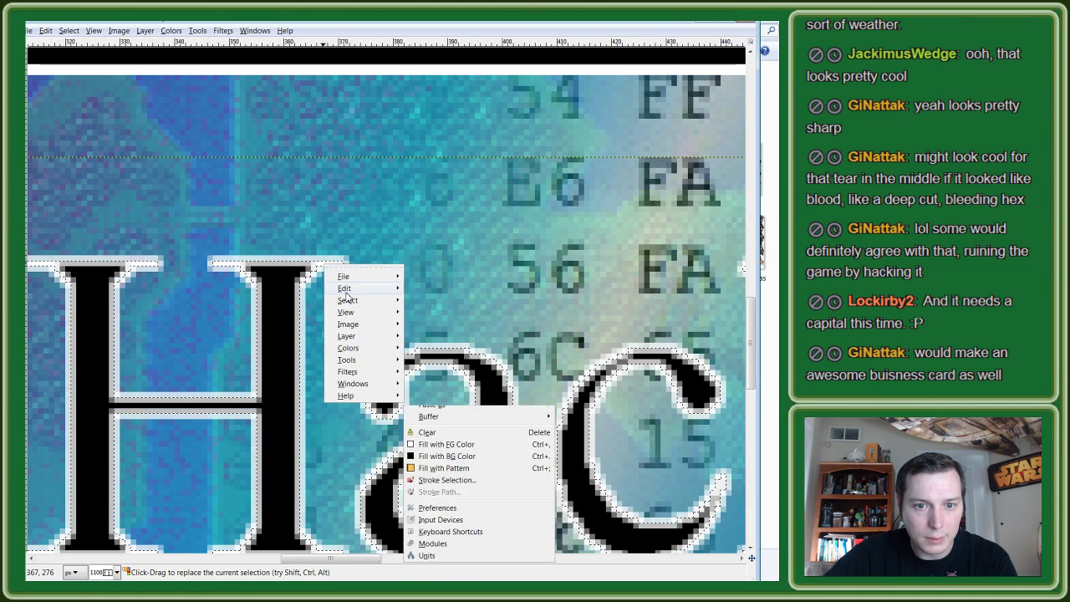
pyautogui.moveTo(345, 287)
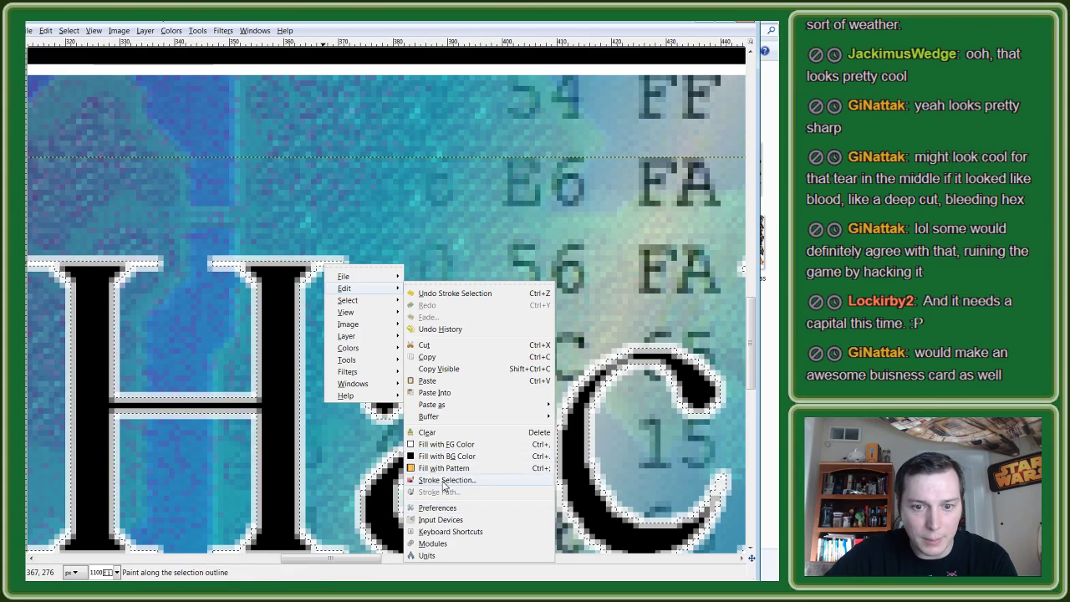
pyautogui.click(445, 480)
pyautogui.click(138, 272)
pyautogui.scroll(-1, 138, 278)
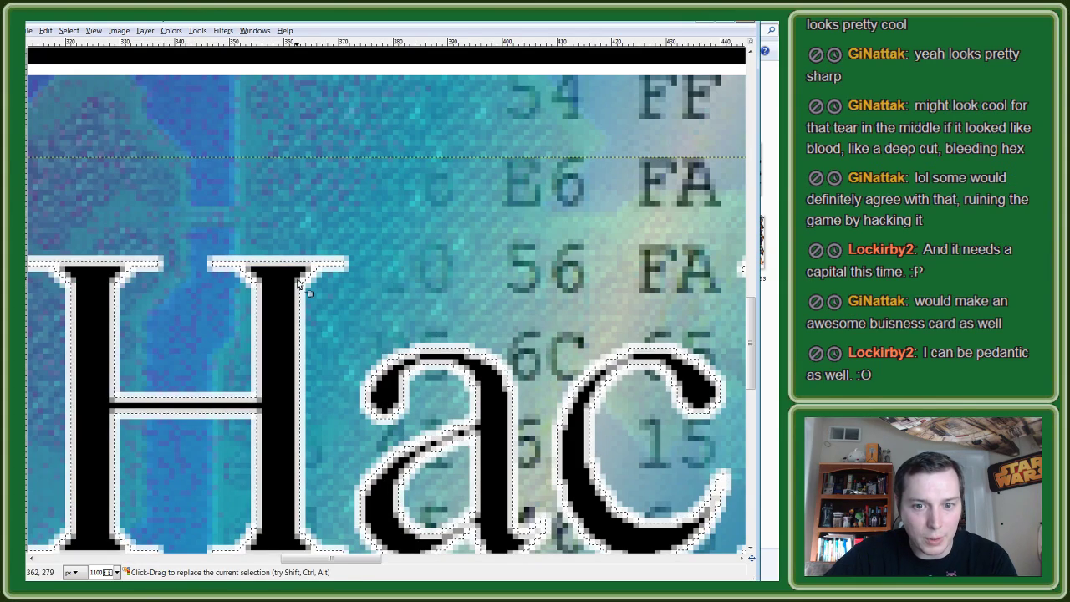
pyautogui.scroll(-1, 250, 284)
pyautogui.scroll(-1, 334, 289)
pyautogui.scroll(-1, 330, 368)
pyautogui.scroll(-1, 330, 368)
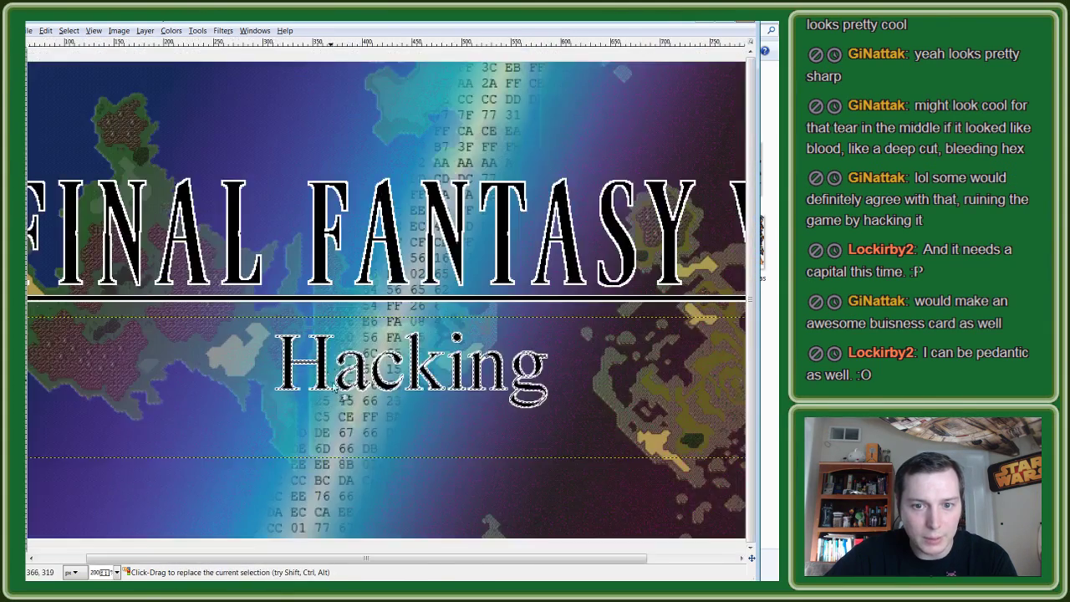
pyautogui.scroll(-1, 374, 378)
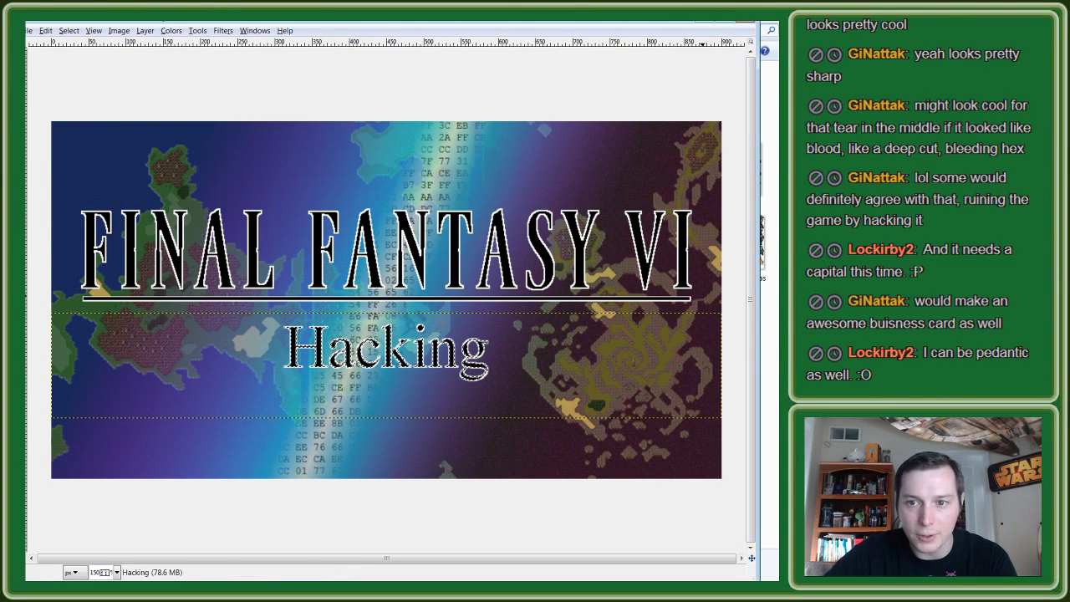
# Step: Invert the selection around the Hacking text and zoom in and out to check it
pyautogui.click(69, 30)
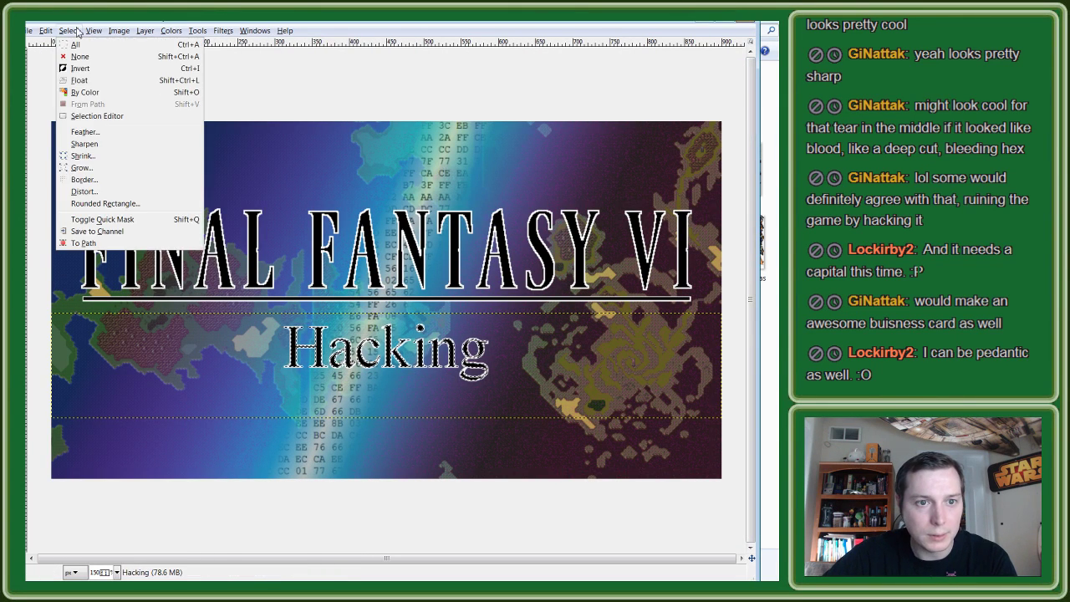
pyautogui.click(97, 70)
pyautogui.scroll(-1, 326, 405)
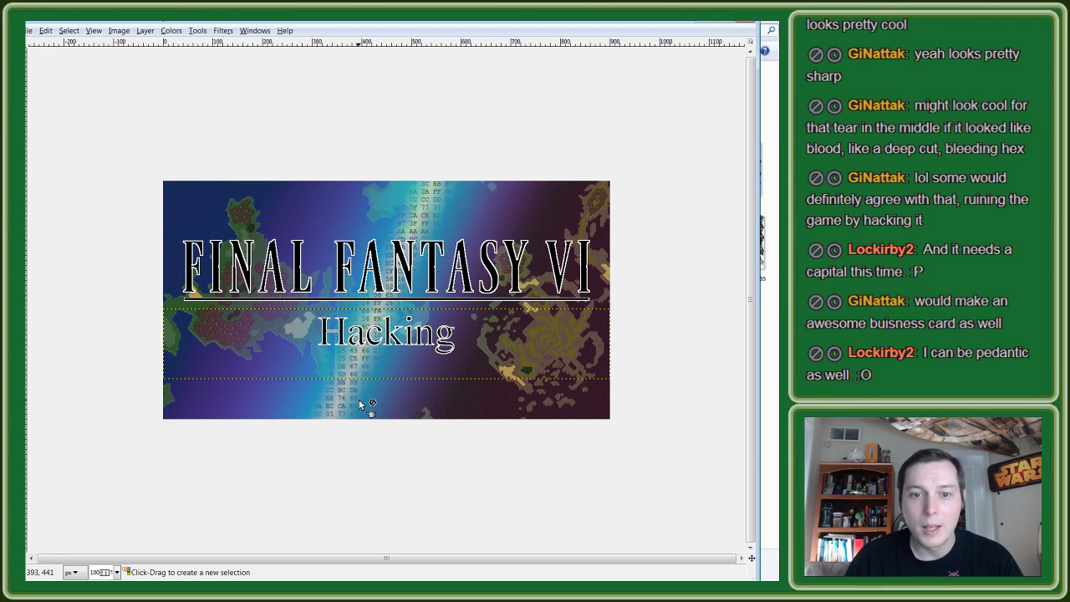
pyautogui.keyDown('ctrl'); pyautogui.scroll(1, 359, 404); pyautogui.keyUp('ctrl')
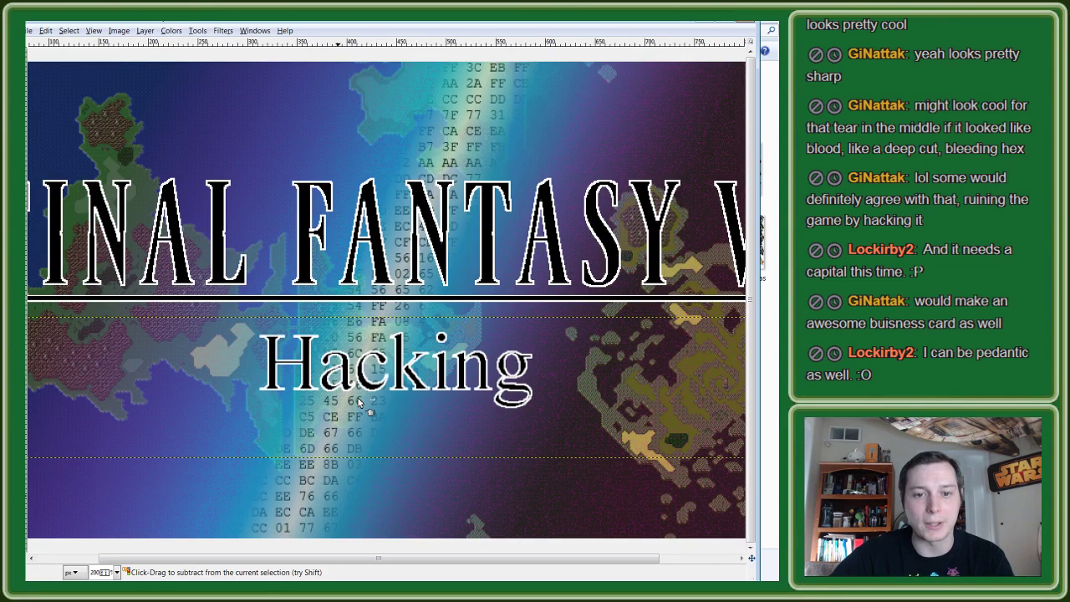
pyautogui.keyDown('ctrl'); pyautogui.scroll(1, 361, 404); pyautogui.keyUp('ctrl')
pyautogui.keyDown('ctrl'); pyautogui.scroll(1, 385, 334); pyautogui.keyUp('ctrl')
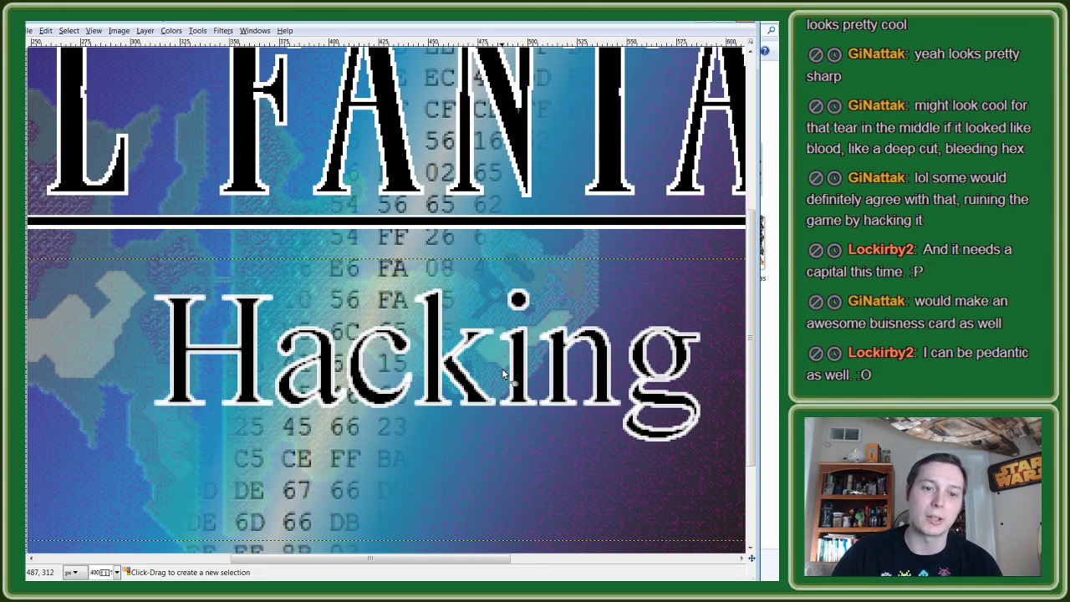
pyautogui.keyDown('ctrl'); pyautogui.scroll(1, 433, 380); pyautogui.keyUp('ctrl')
pyautogui.keyDown('ctrl'); pyautogui.scroll(-2, 433, 380); pyautogui.keyUp('ctrl')
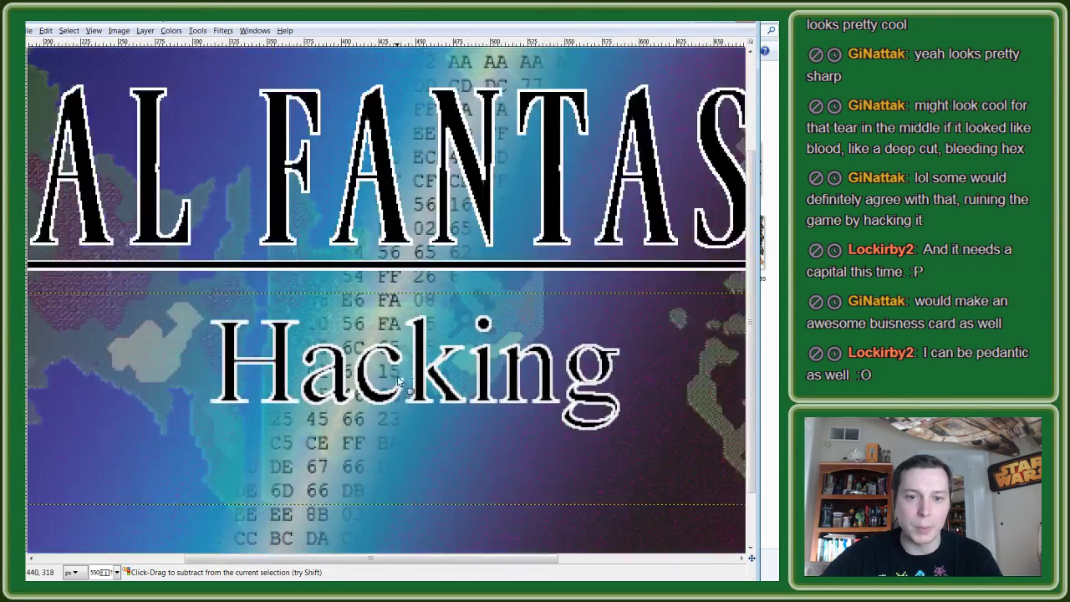
pyautogui.keyDown('ctrl'); pyautogui.scroll(-1, 412, 402); pyautogui.keyUp('ctrl')
pyautogui.keyDown('ctrl'); pyautogui.scroll(-1, 385, 415); pyautogui.keyUp('ctrl')
pyautogui.keyDown('ctrl'); pyautogui.scroll(-1, 386, 414); pyautogui.keyUp('ctrl')
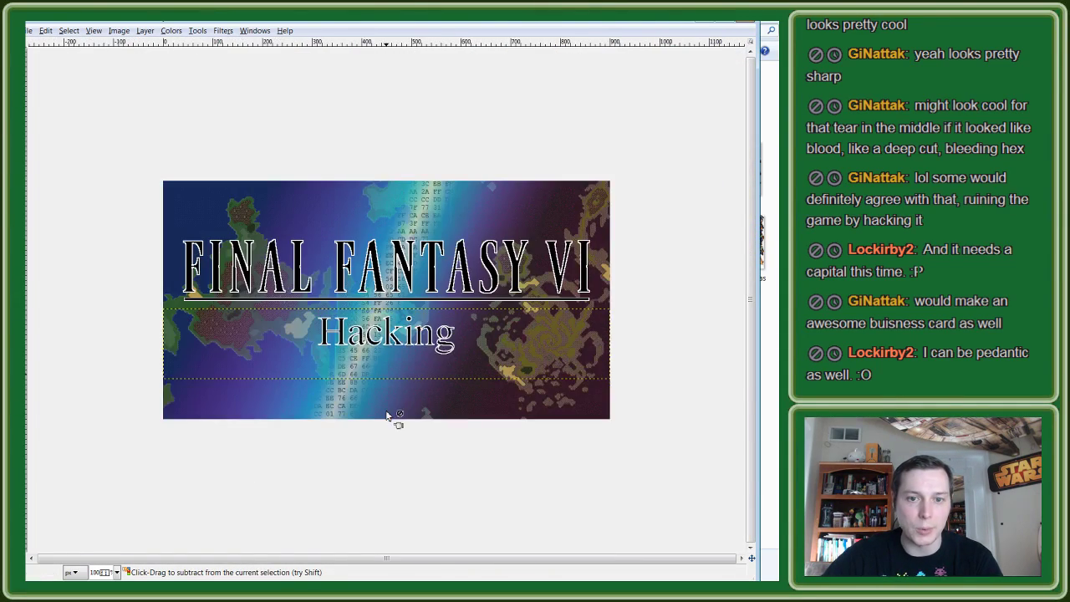
pyautogui.keyDown('ctrl'); pyautogui.scroll(1, 386, 382); pyautogui.keyUp('ctrl')
pyautogui.keyDown('ctrl'); pyautogui.scroll(-1, 386, 383); pyautogui.keyUp('ctrl')
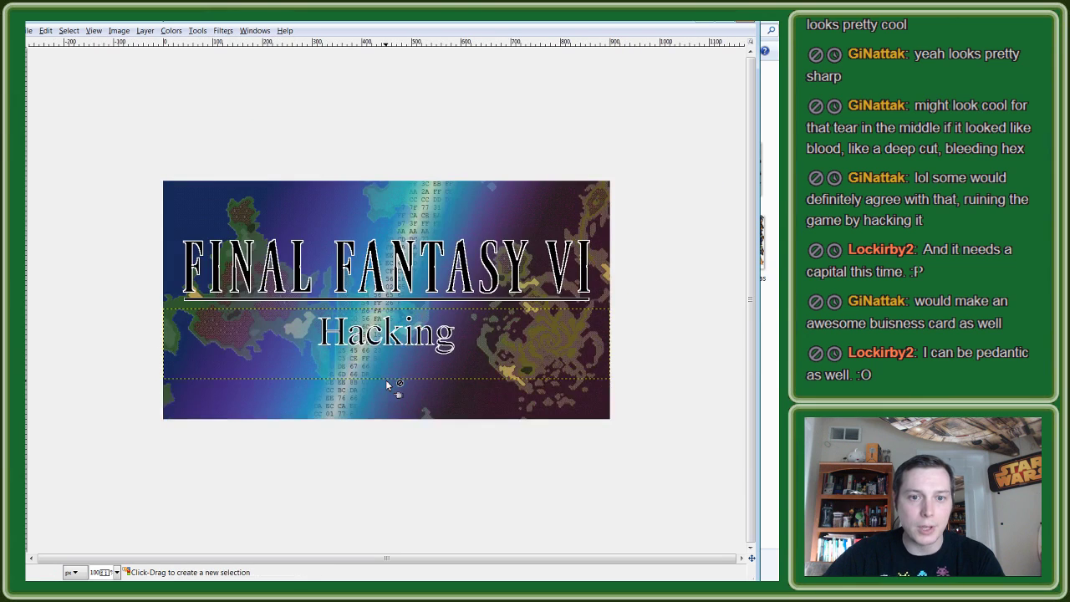
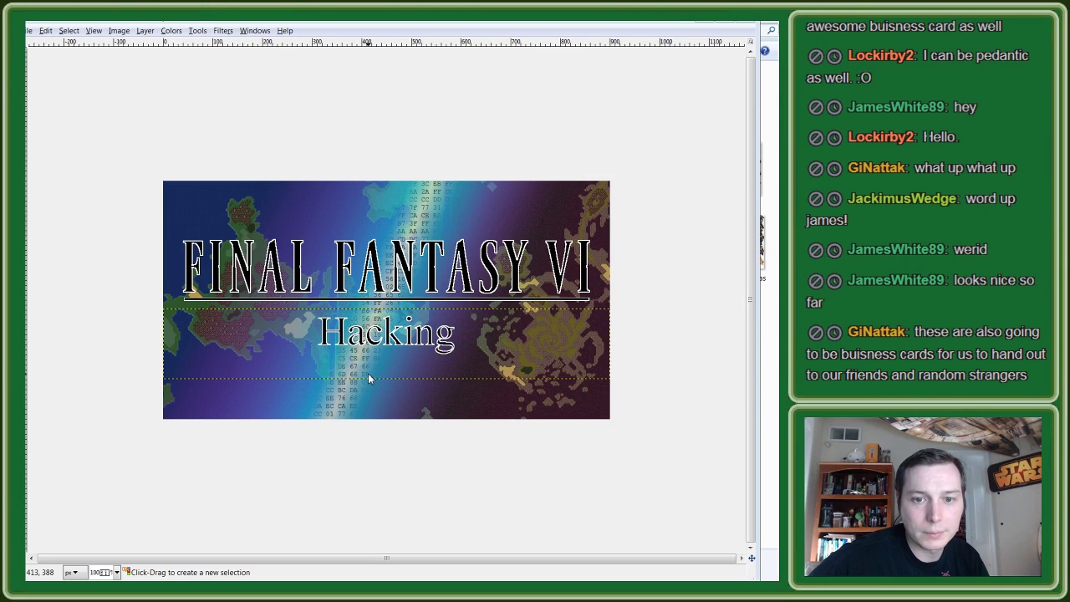
# Step: Take the Firefox private window out of fullscreen, move it aside, and close it
pyautogui.hotkey('ctrl', 'shift', 'p')
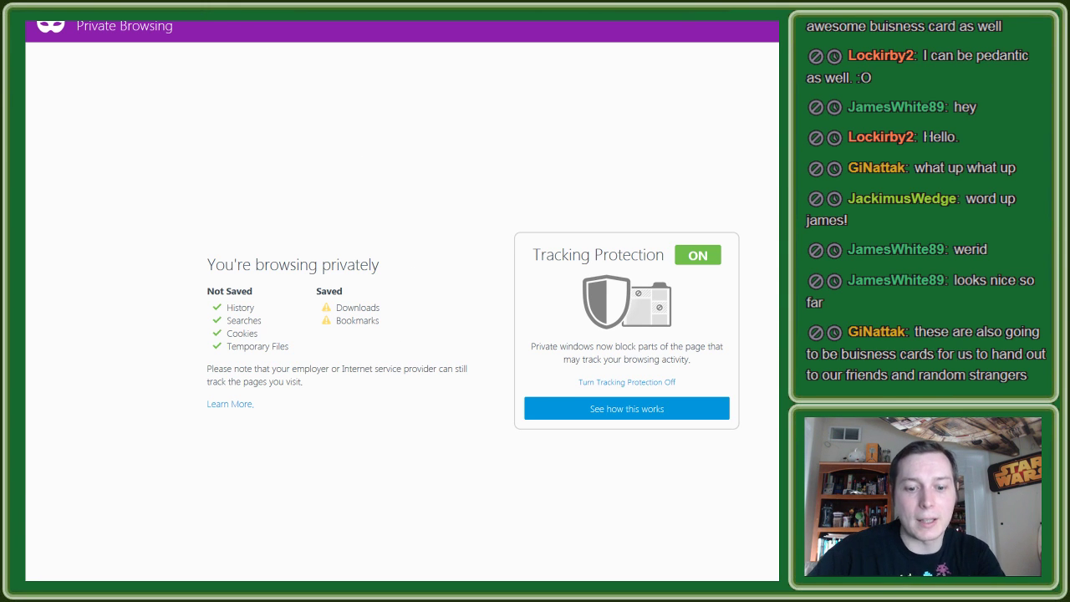
pyautogui.hotkey('ctrl', 'k')
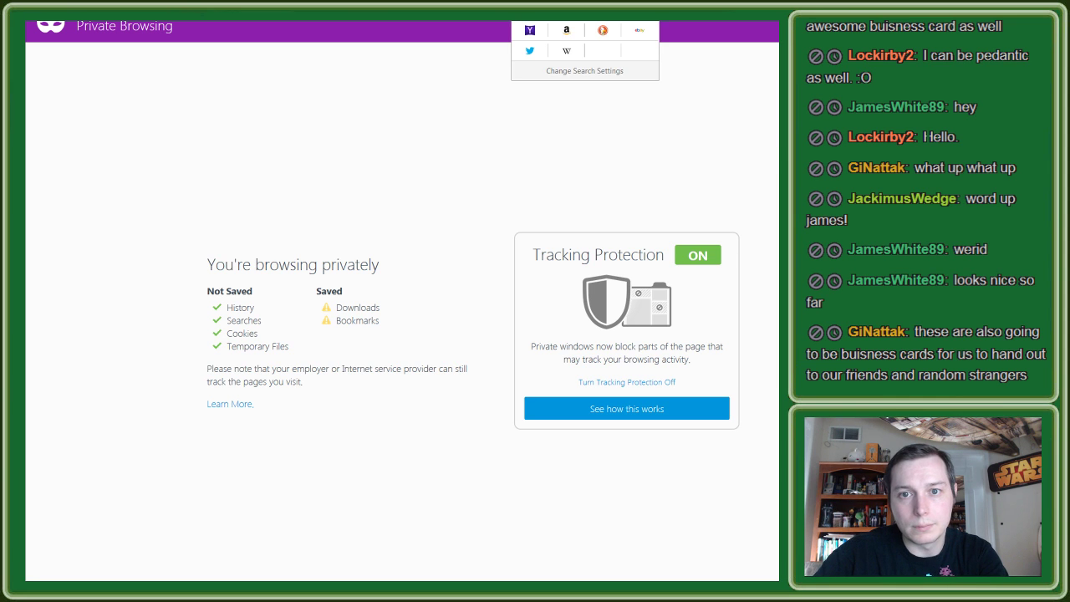
pyautogui.press('Escape')
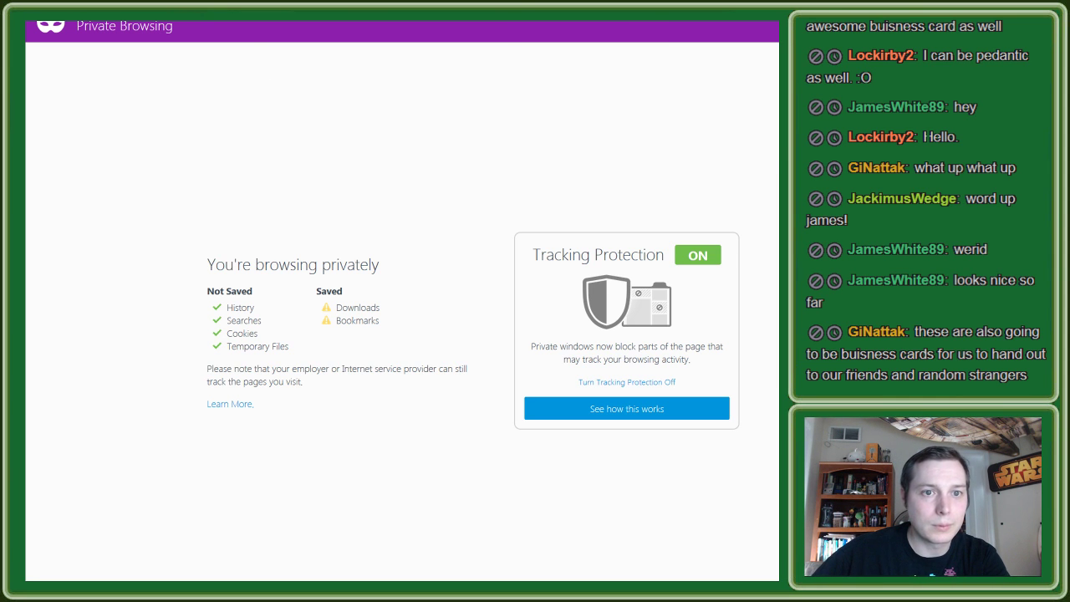
pyautogui.press('F11')
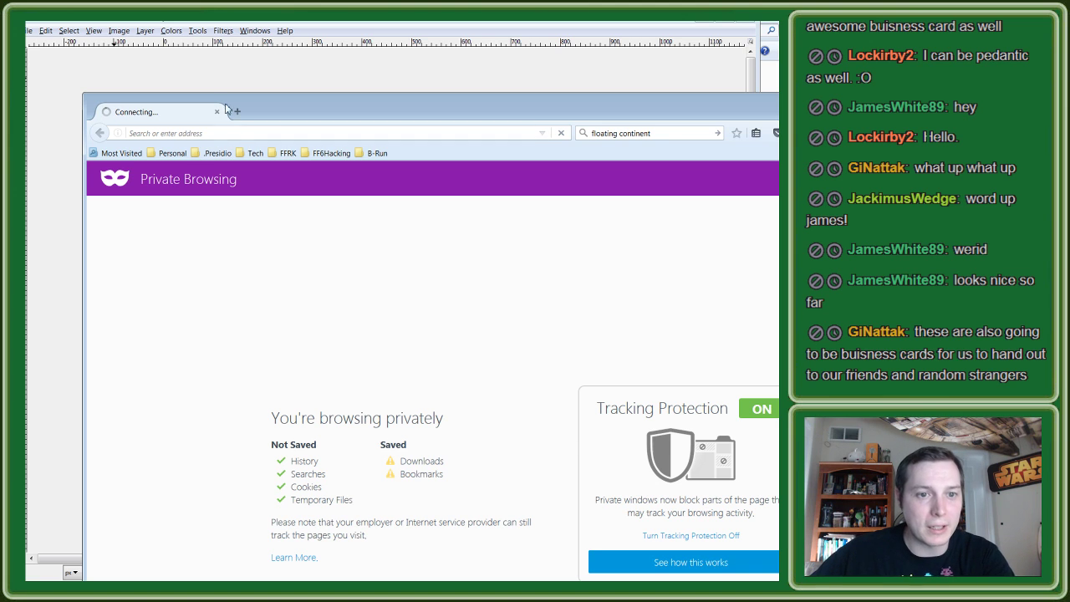
pyautogui.moveTo(345, 103); pyautogui.dragTo(250, 0)
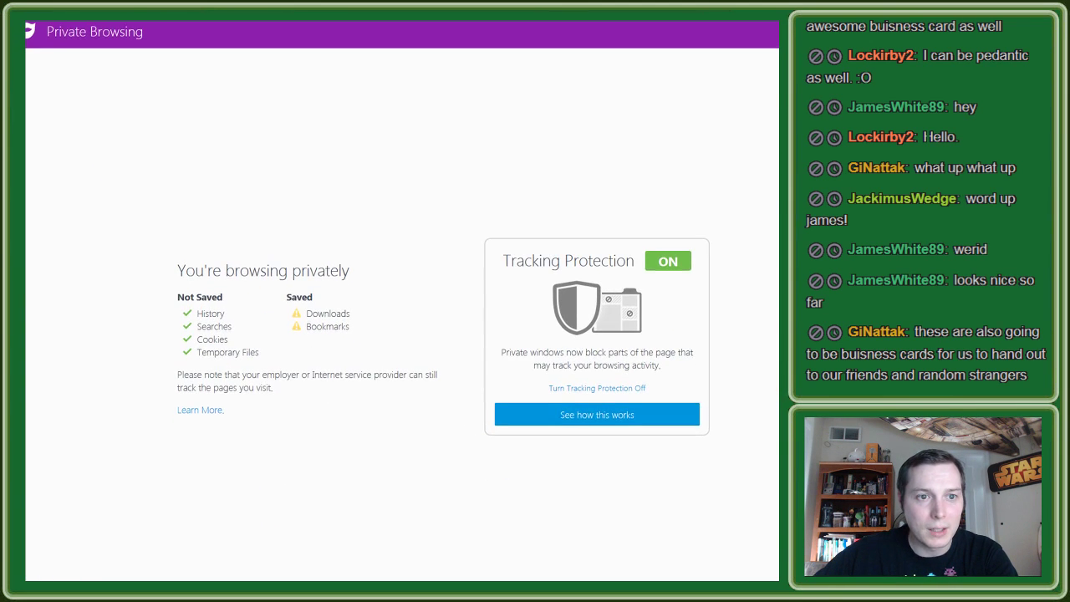
pyautogui.hotkey('alt', 'F4')
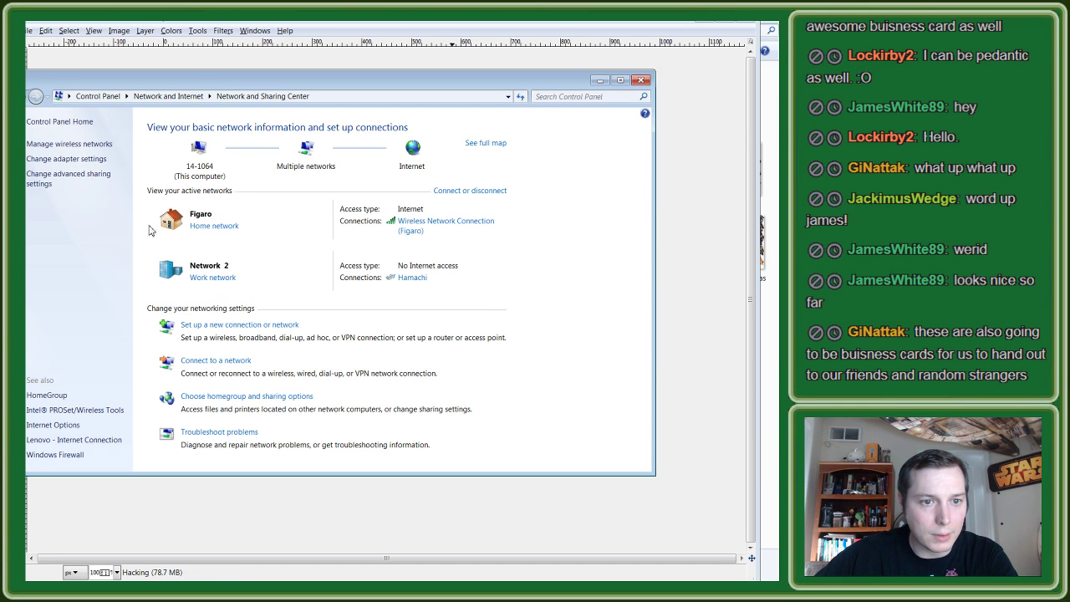
# Step: Open the Wireless Network Connection's properties from the network adapter list
pyautogui.click(92, 158)
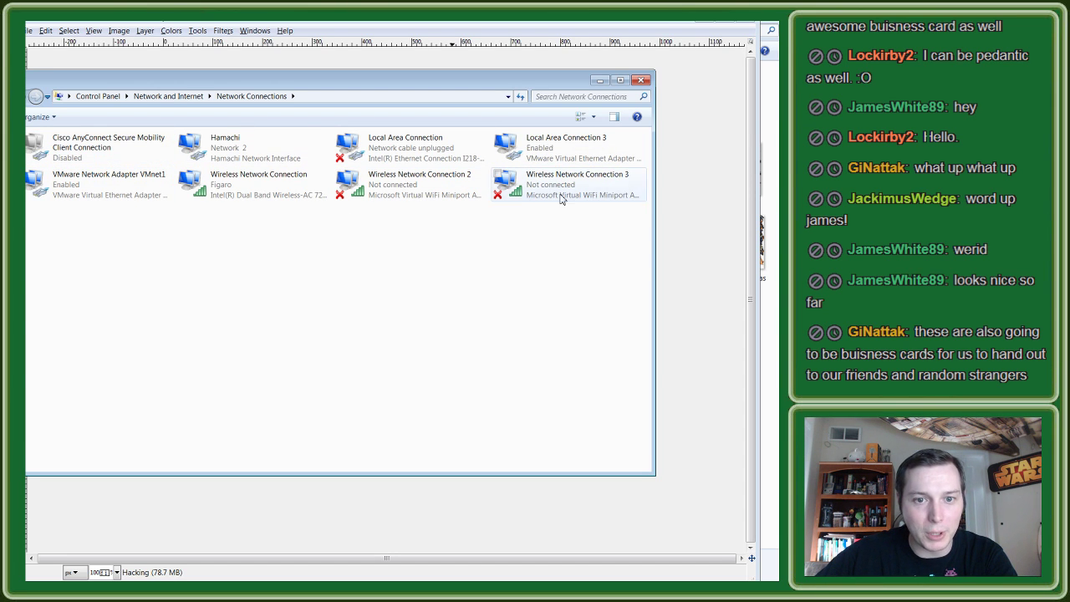
pyautogui.rightClick(253, 195)
pyautogui.click(197, 311)
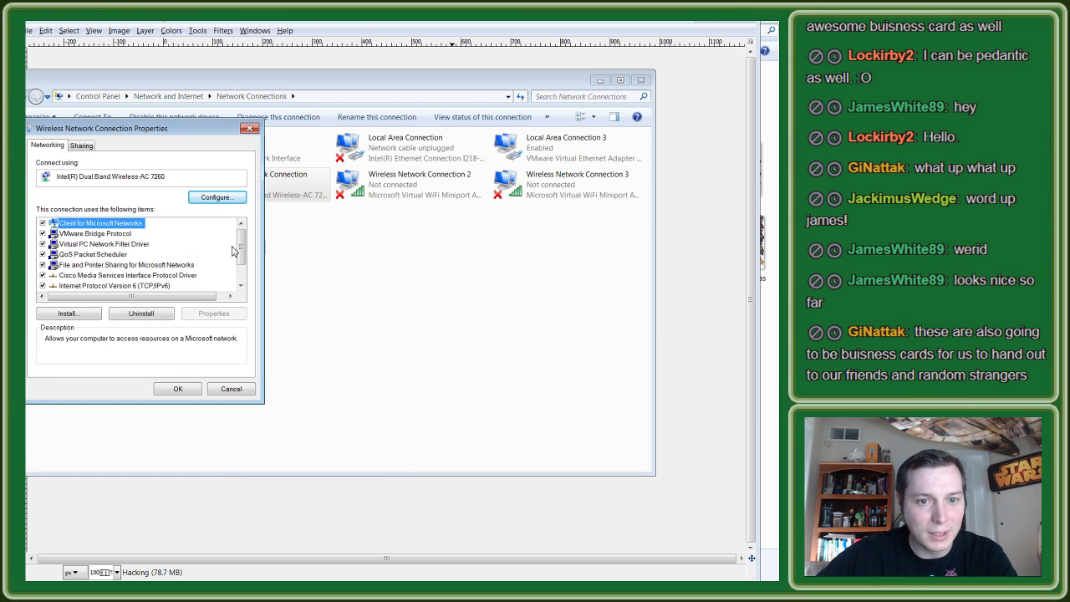
pyautogui.scroll(-1, 241, 228)
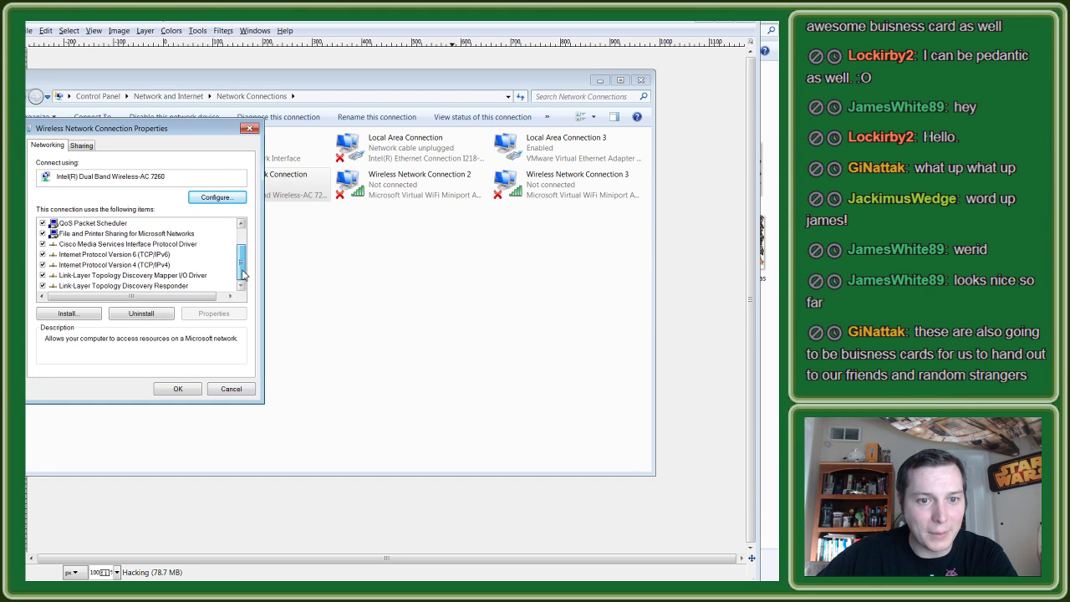
# Step: Set the IPv4 DNS servers to 8.8.8.8 and 8.8.4.4, then close the network windows
pyautogui.doubleClick(134, 264)
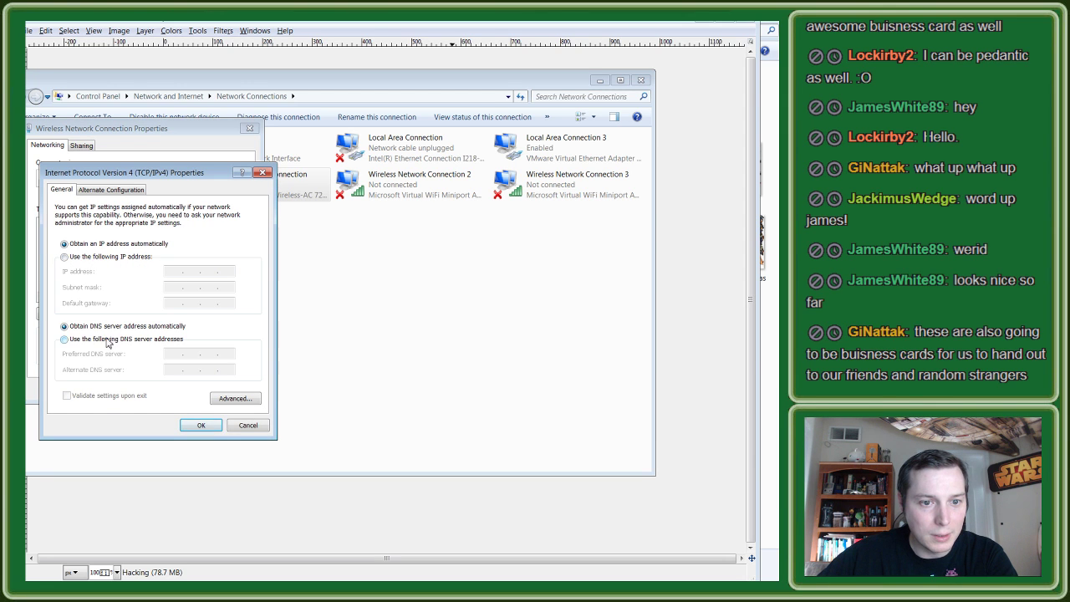
pyautogui.click(108, 340)
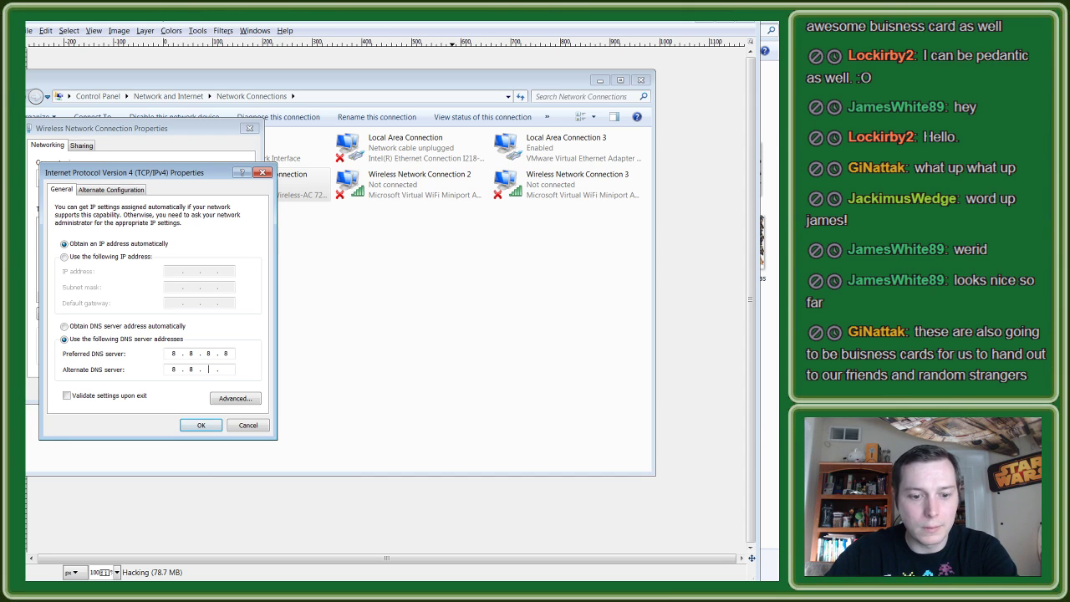
pyautogui.write('4')
pyautogui.click(201, 425)
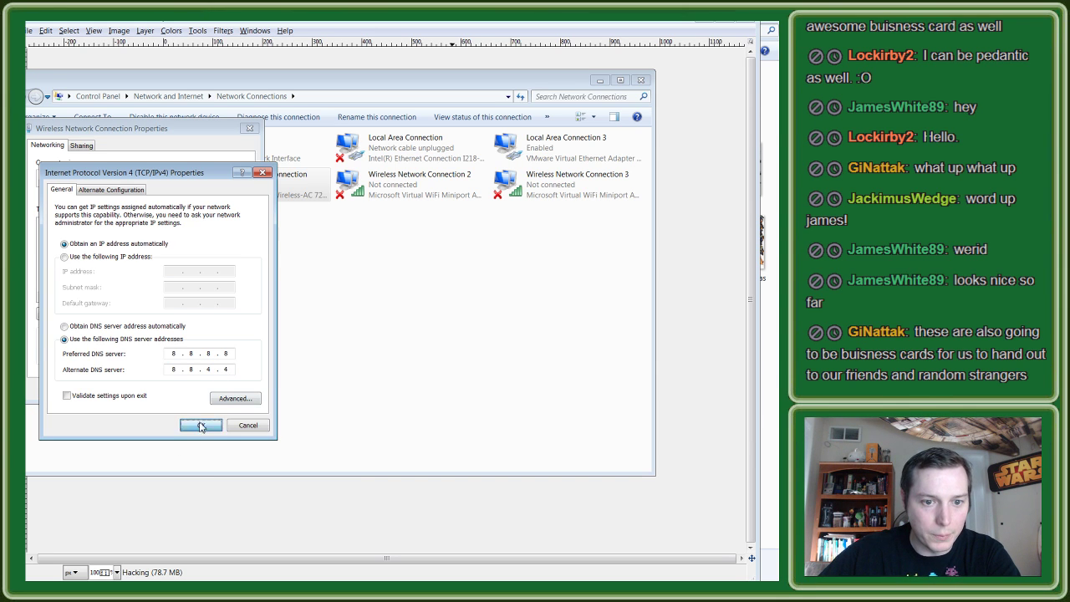
pyautogui.click(171, 391)
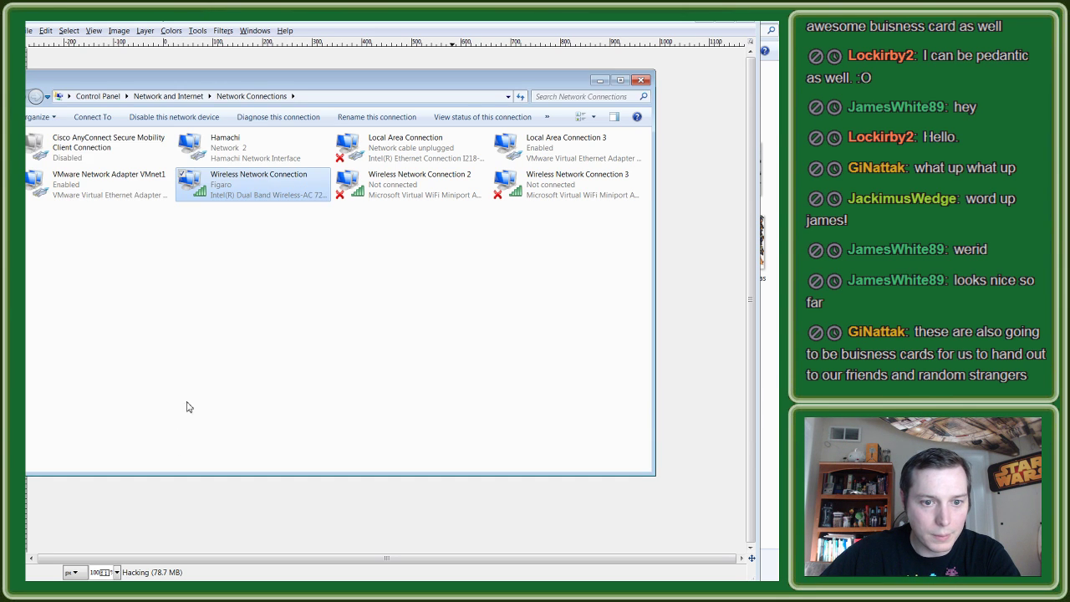
pyautogui.click(642, 80)
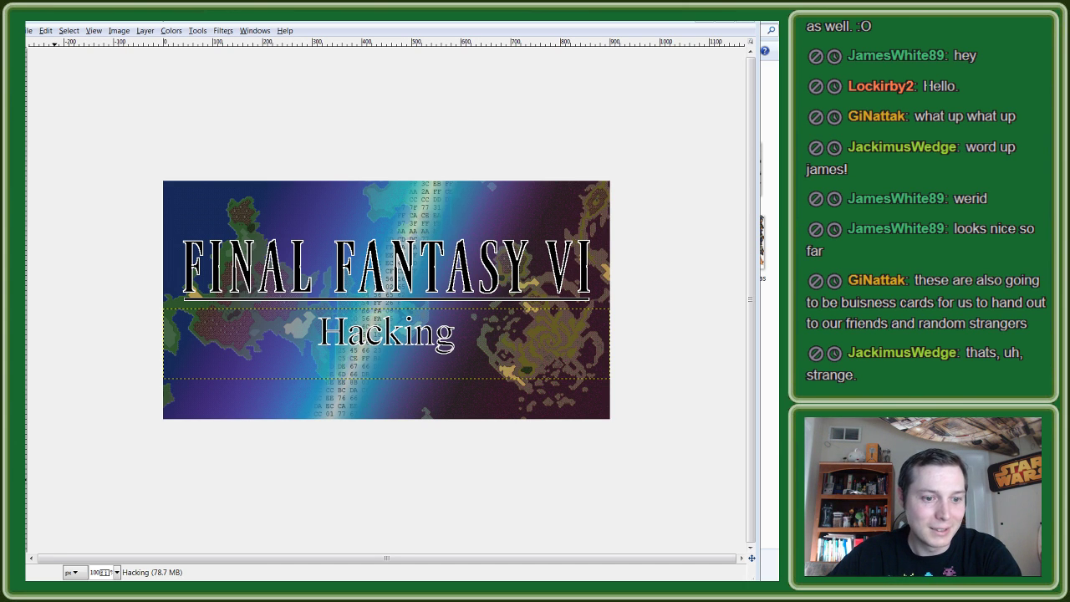
pyautogui.hotkey('alt', 'Tab')
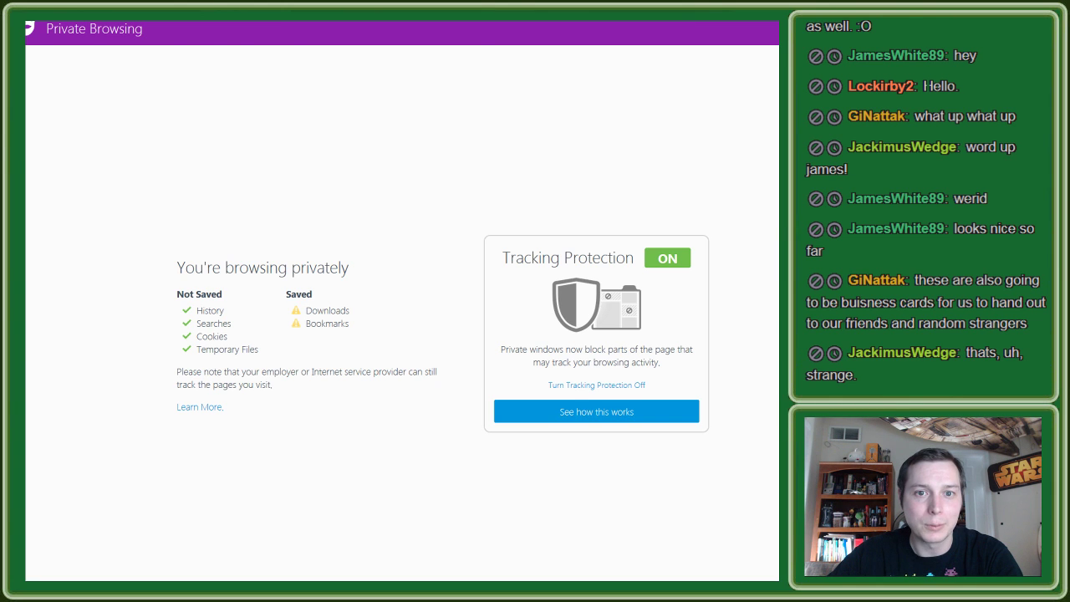
pyautogui.hotkey('ctrl', 'l')
pyautogui.press('Escape')
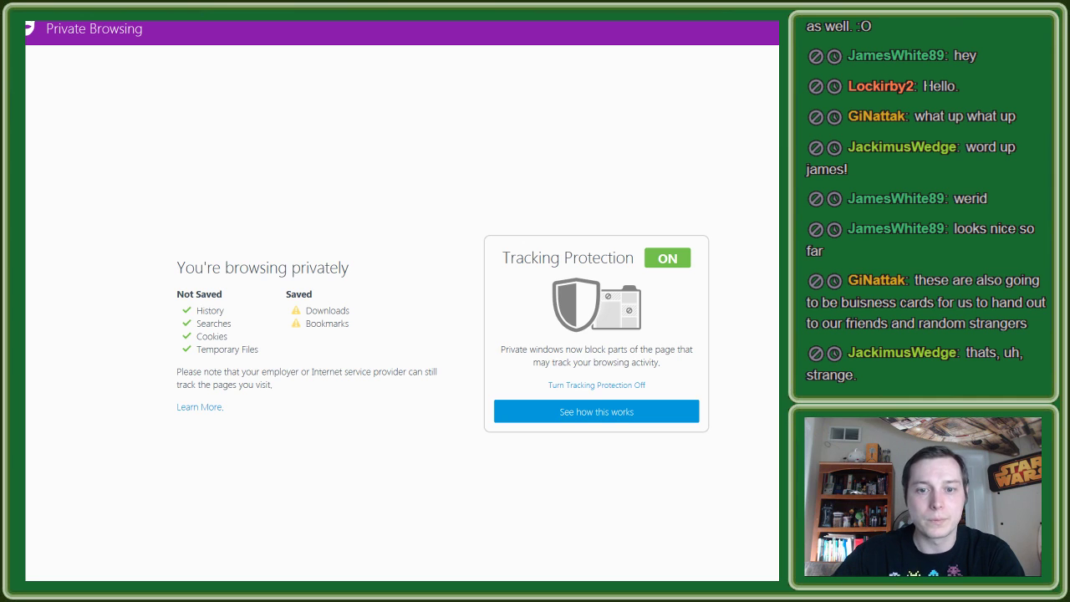
pyautogui.hotkey('ctrl', 'k')
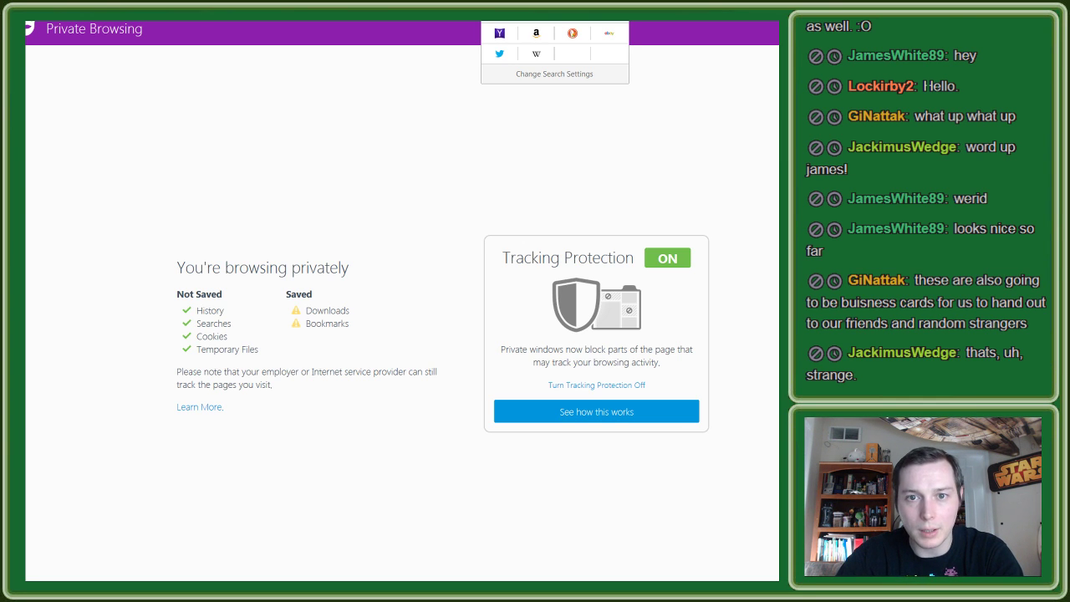
pyautogui.write('floating continent')
pyautogui.press('Return')
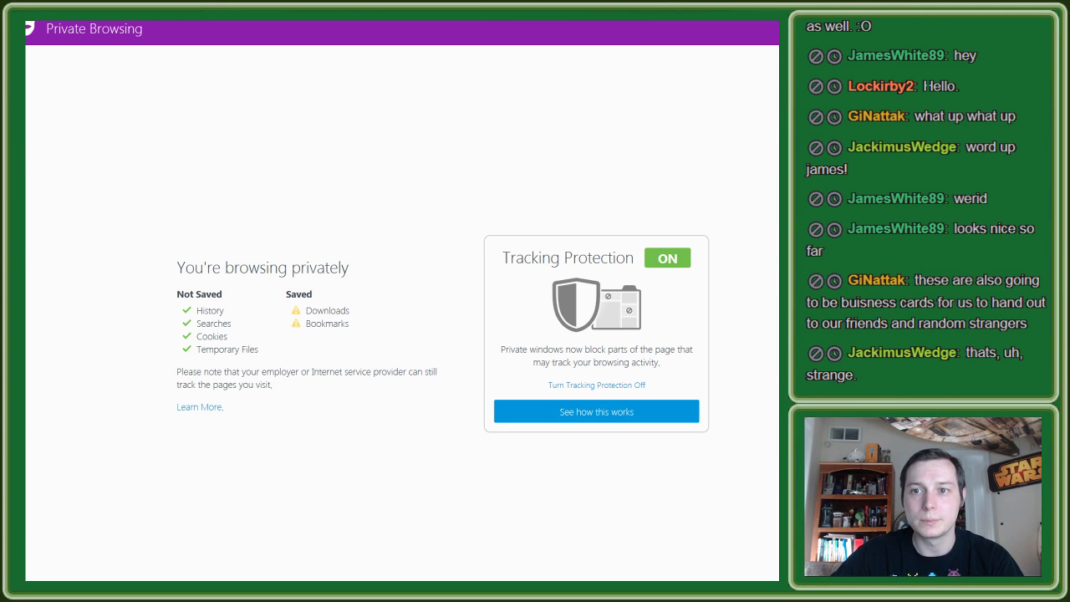
pyautogui.hotkey('alt', 'Tab')
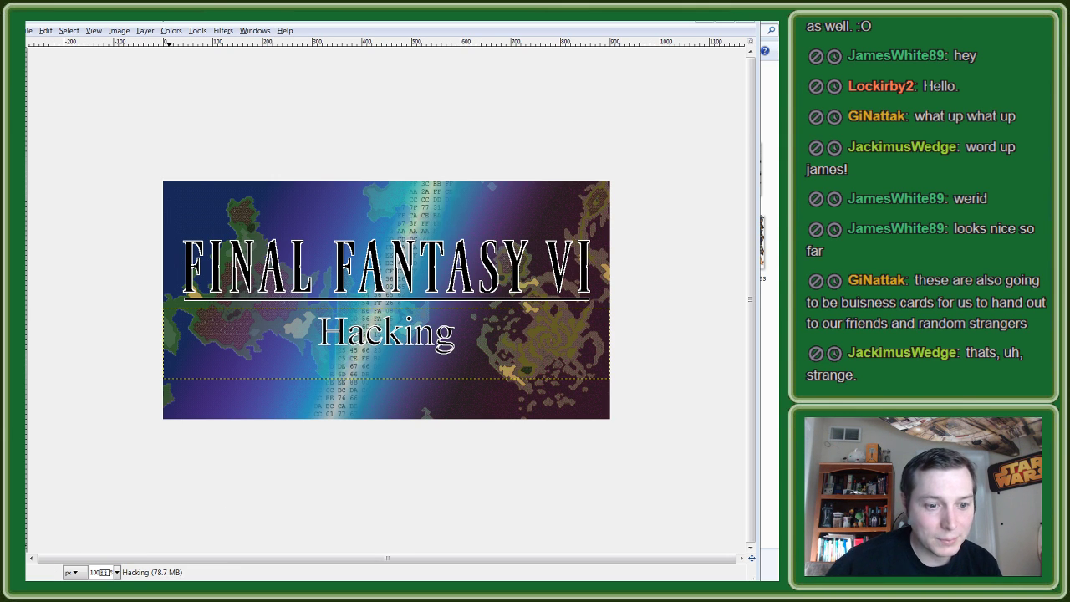
# Step: In Explorer, open the monsters folder and then its ff6monsters sprite folder
pyautogui.hotkey('alt', 'Tab')
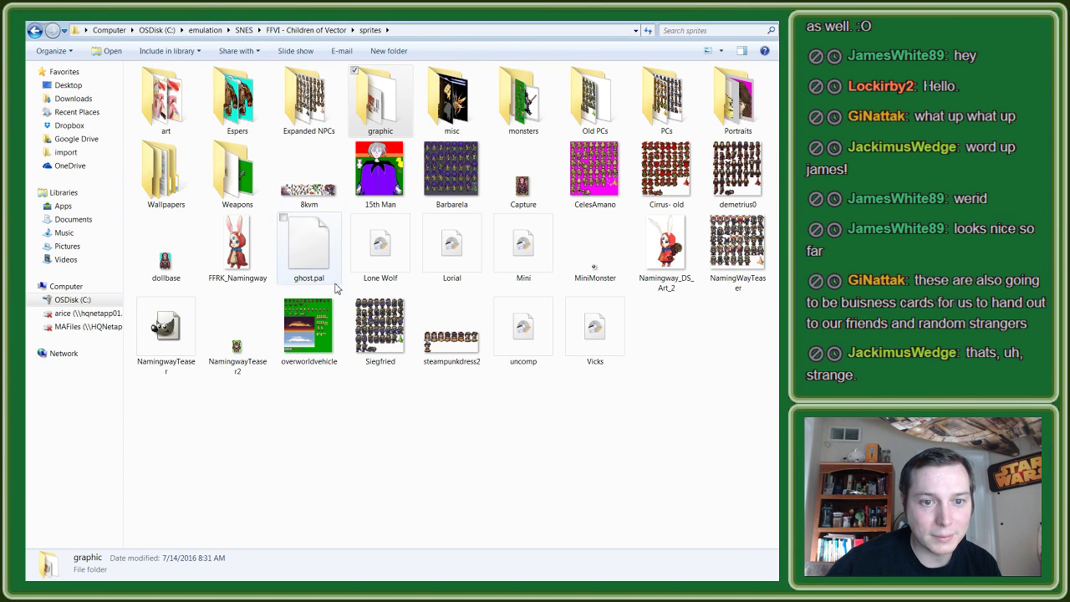
pyautogui.click(527, 98)
pyautogui.doubleClick(528, 97)
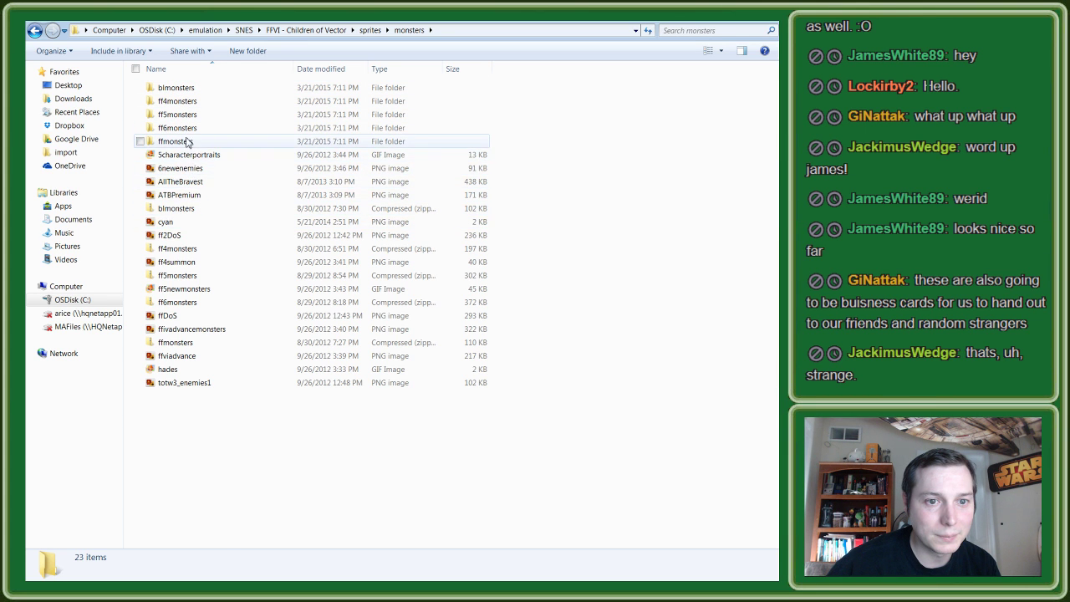
pyautogui.doubleClick(178, 128)
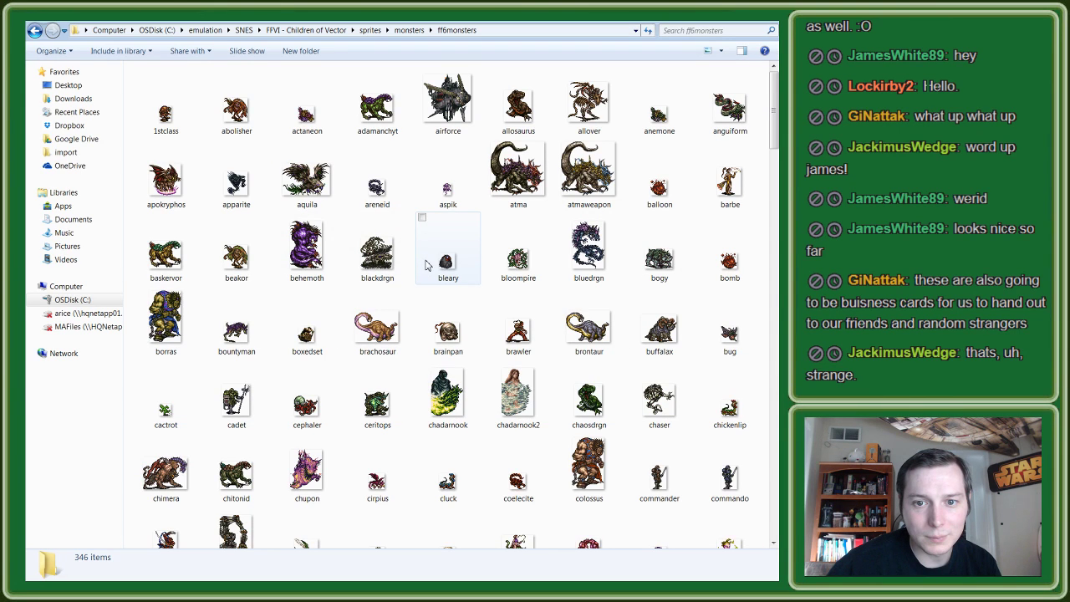
# Step: Preview the ing monster sprite in Photo Viewer, then close it and return to GIMP
pyautogui.scroll(-5, 425, 264)
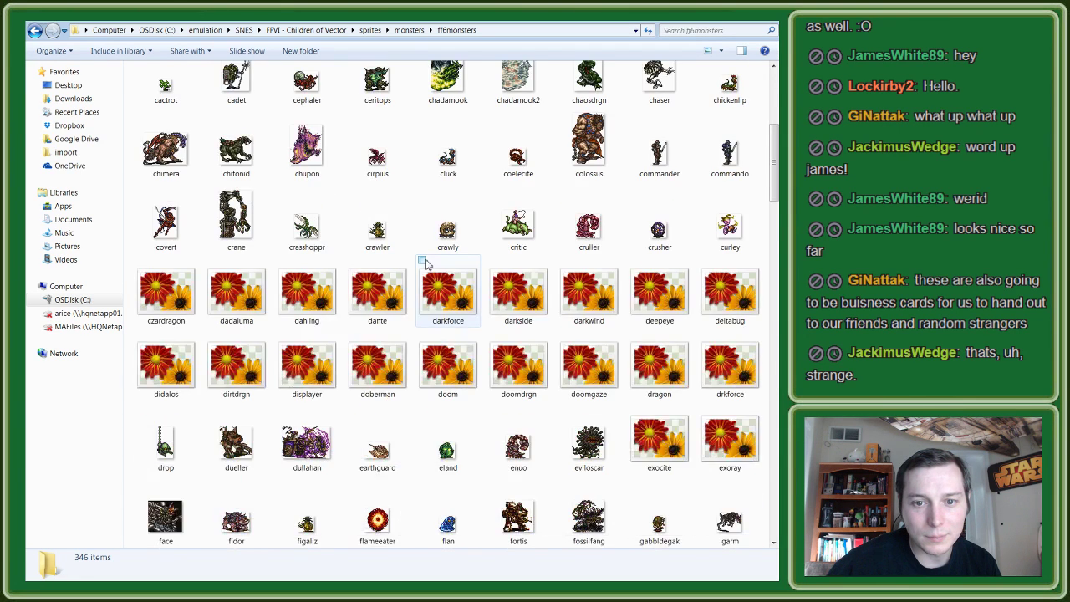
pyautogui.scroll(-5, 425, 264)
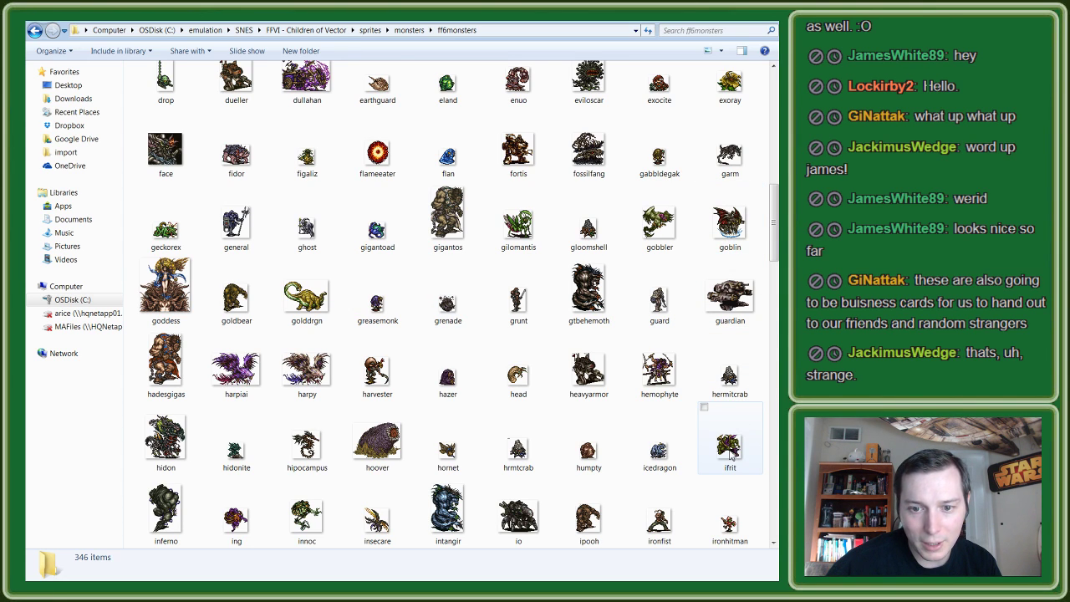
pyautogui.doubleClick(232, 522)
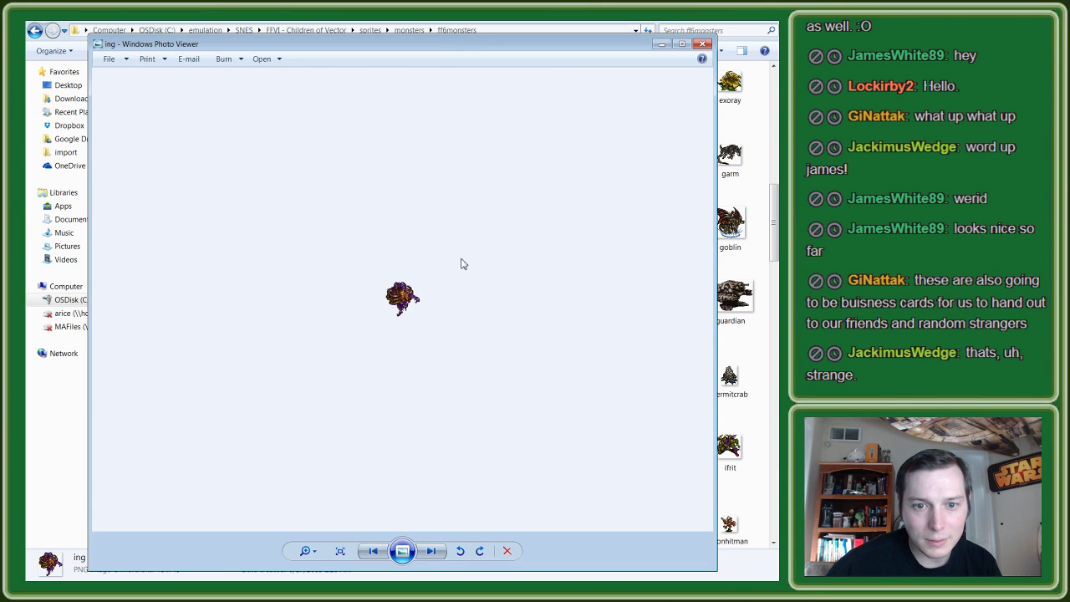
pyautogui.scroll(1, 432, 350)
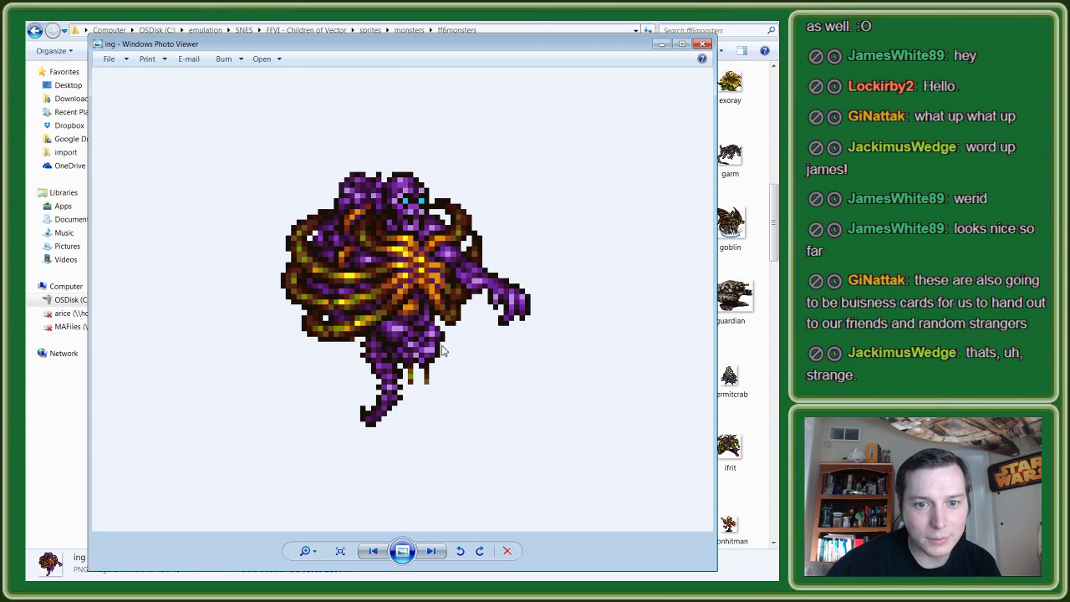
pyautogui.click(702, 44)
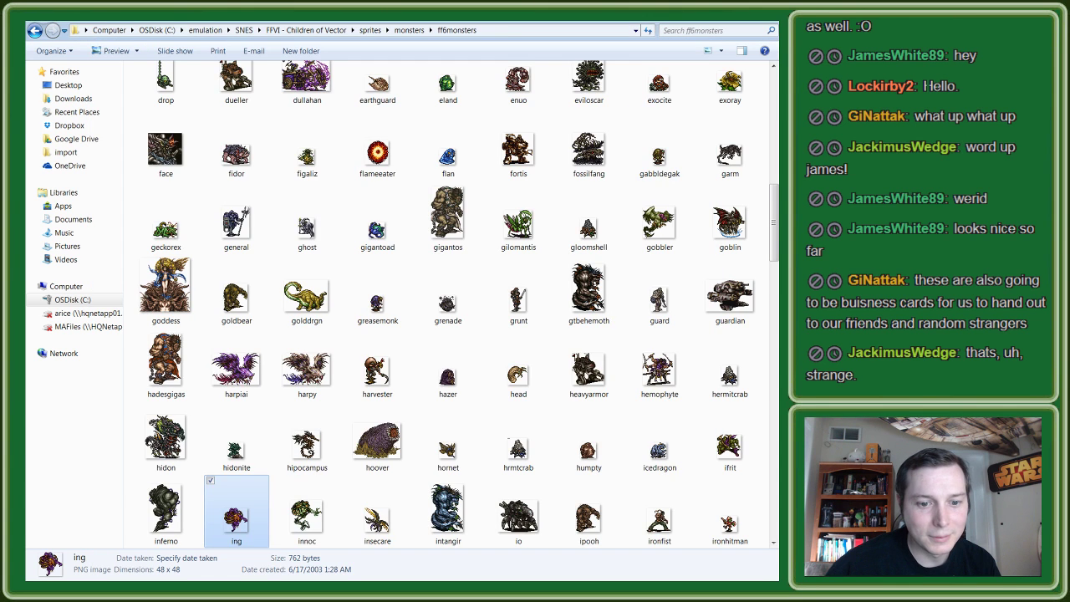
pyautogui.hotkey('alt', 'Tab')
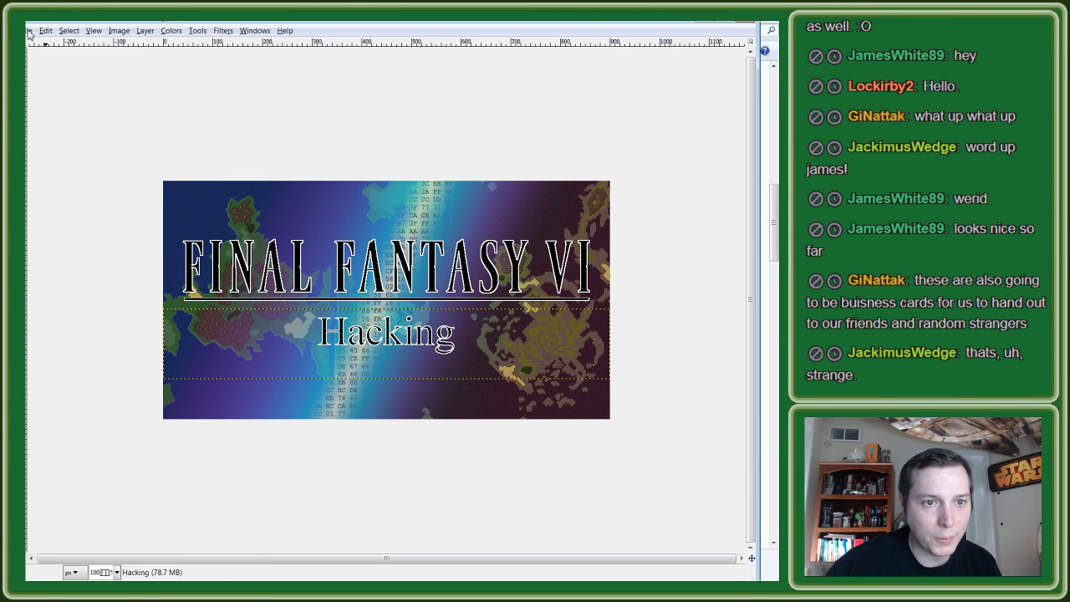
# Step: Save the banner as FF6twitchbanner.xcf, then switch back to the sprites folder
pyautogui.click(30, 30)
pyautogui.click(48, 121)
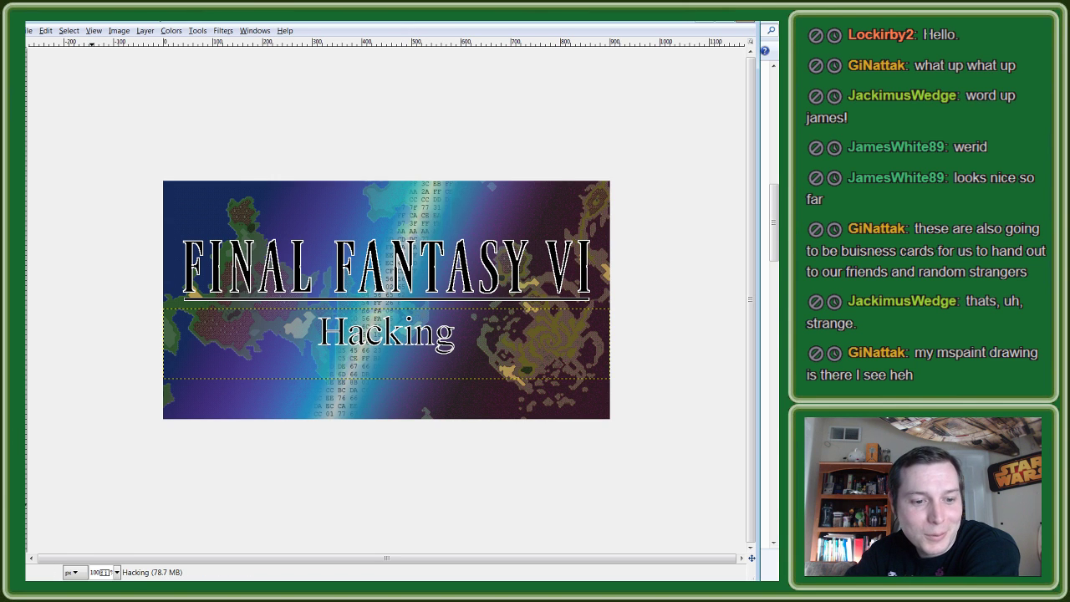
pyautogui.hotkey('alt', 'Tab')
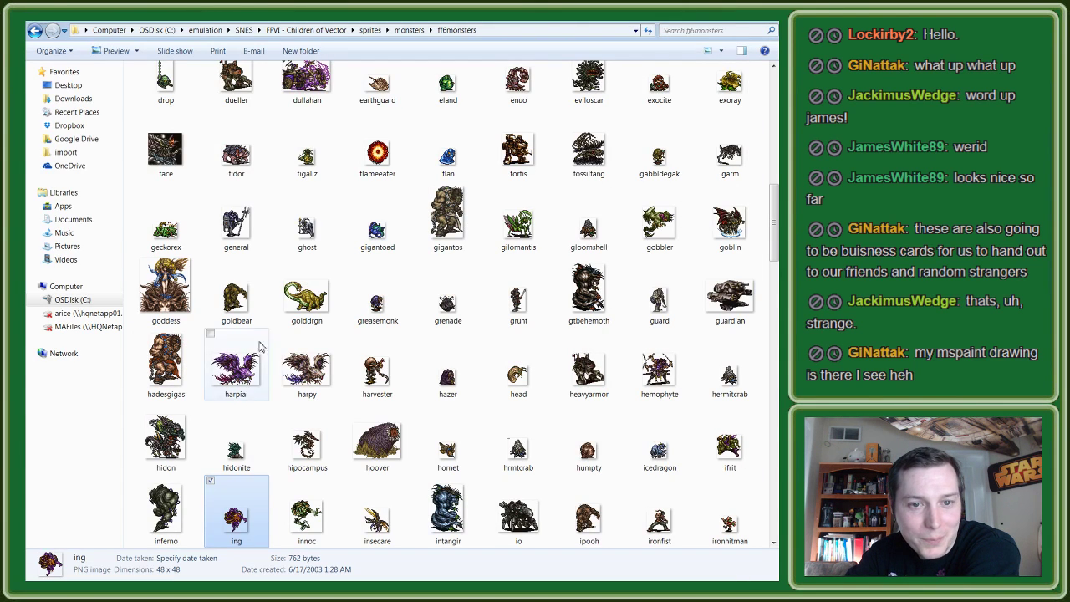
# Step: Move up to the FFVI - Children of Vector folder, briefly checking the Hacking Stream folder
pyautogui.click(409, 31)
pyautogui.click(370, 31)
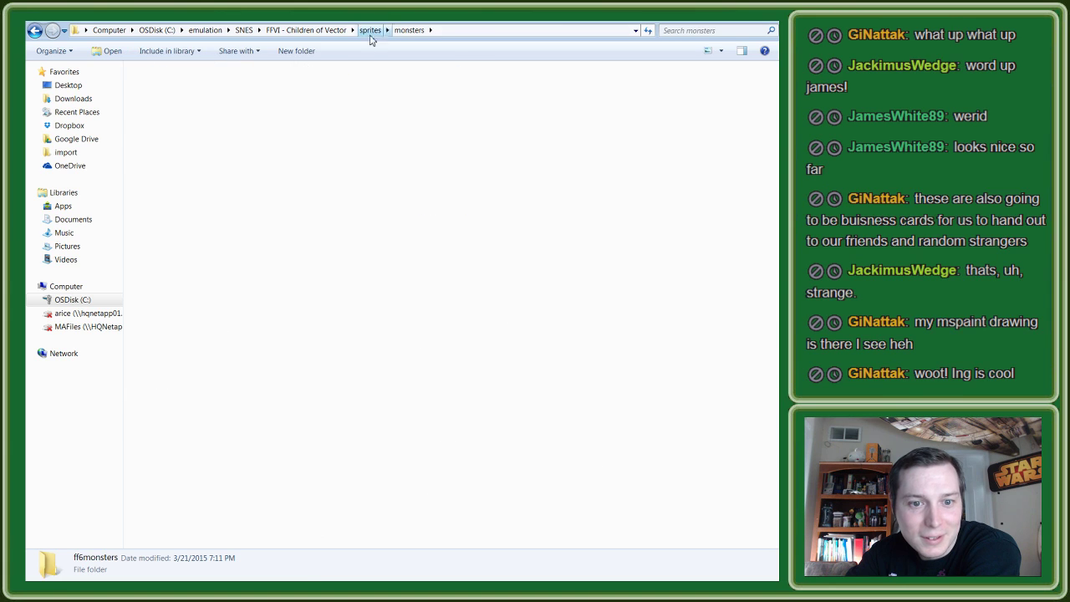
pyautogui.click(371, 184)
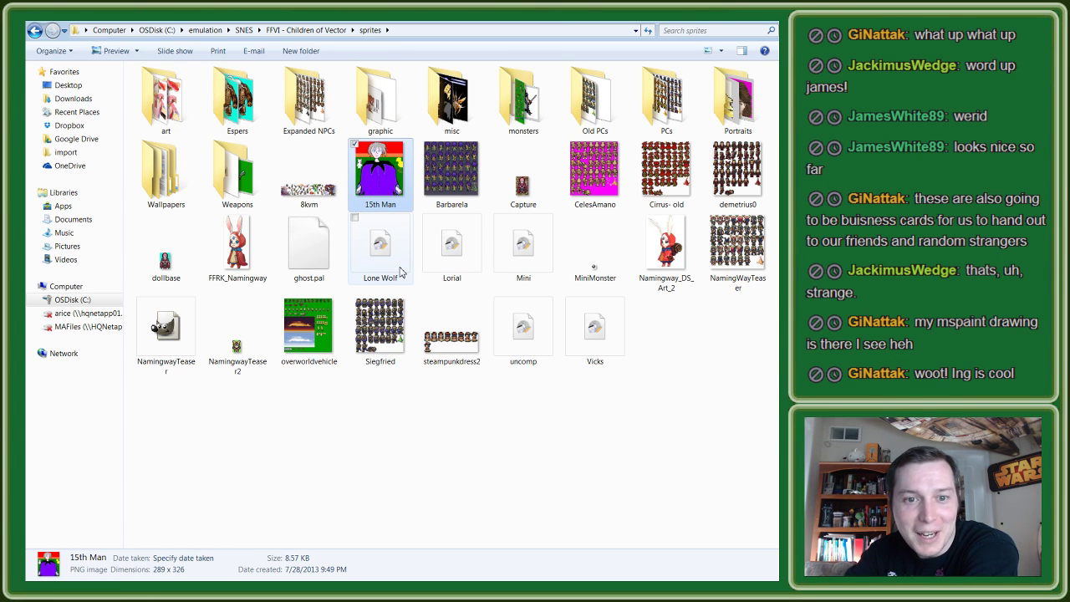
pyautogui.click(318, 34)
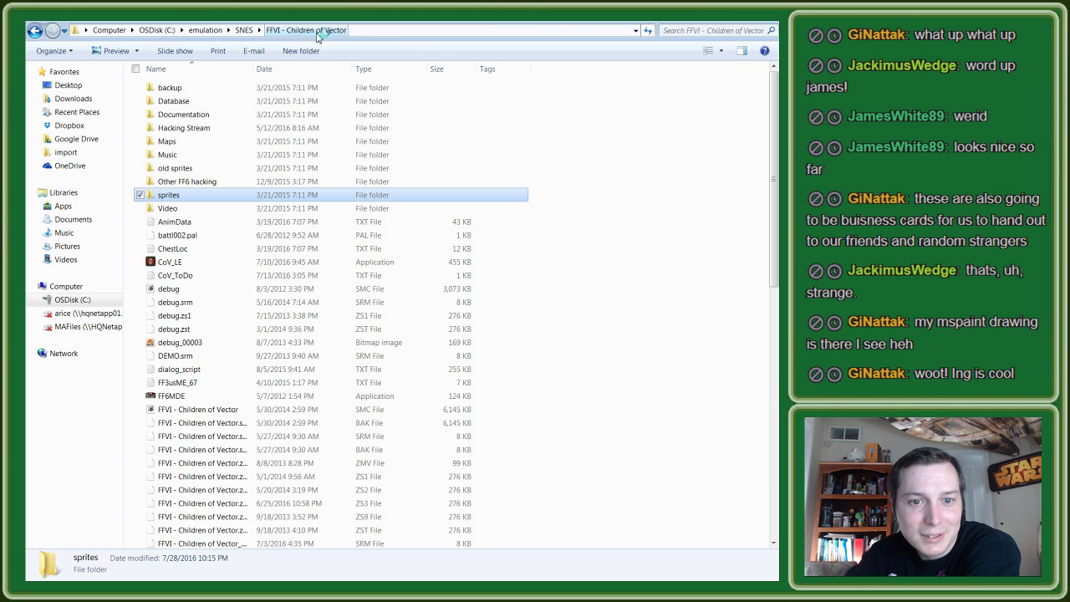
pyautogui.click(185, 131)
pyautogui.doubleClick(185, 132)
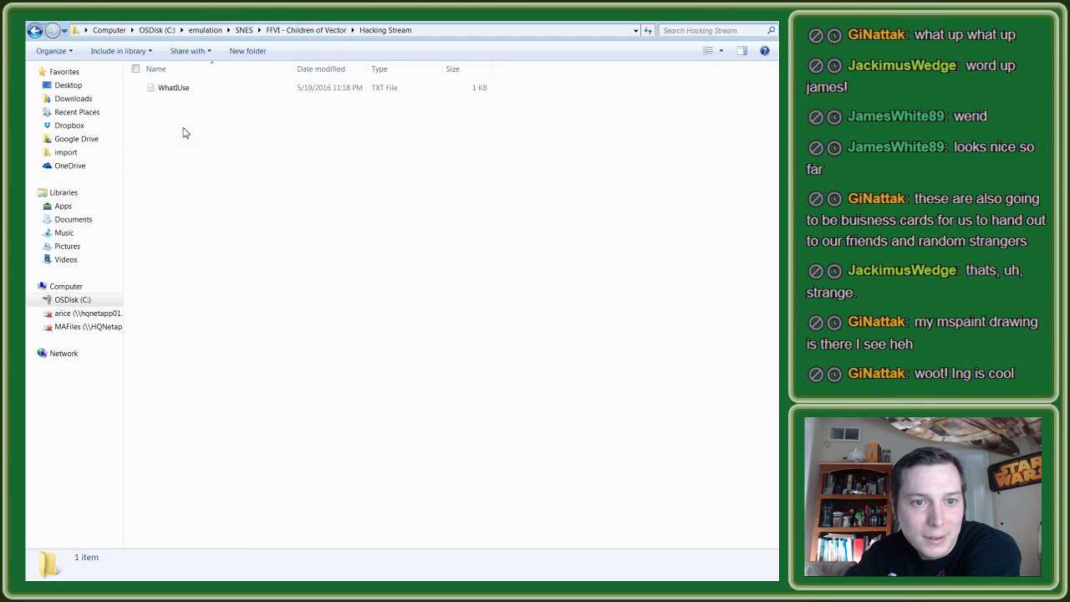
pyautogui.click(308, 30)
pyautogui.scroll(-8, 226, 239)
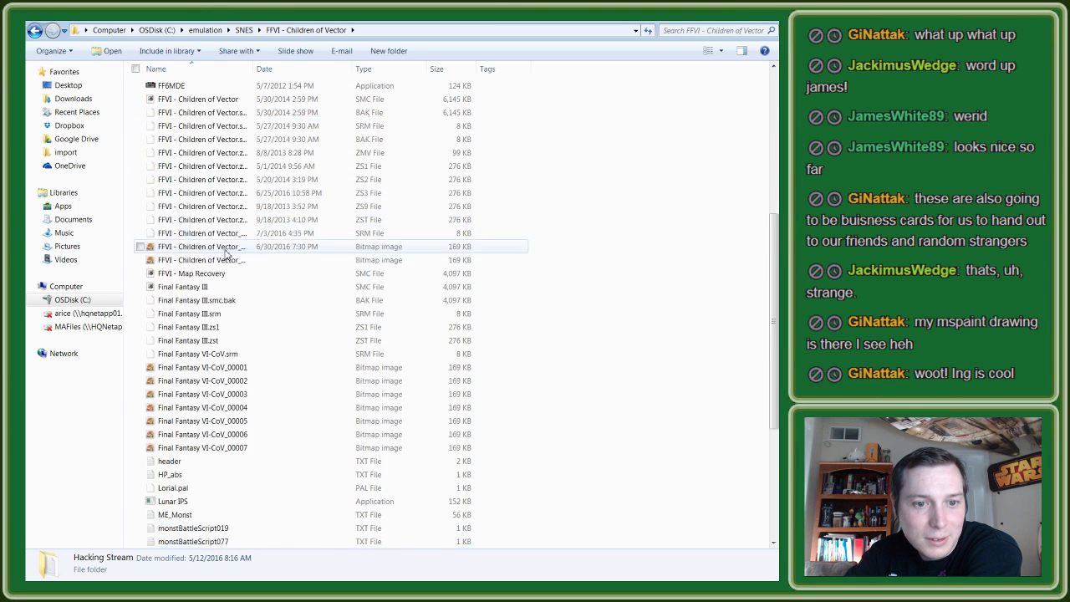
pyautogui.scroll(8, 229, 267)
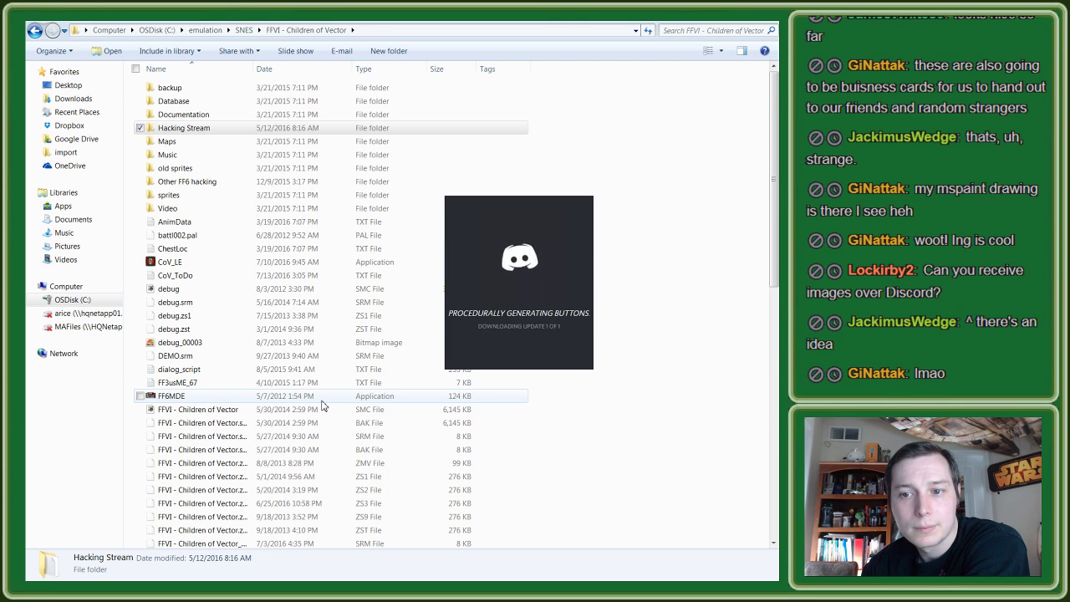
# Step: Bring the Layers window into view and select each layer, from Hacking down to Layer #1
pyautogui.moveTo(752, 62); pyautogui.dragTo(672, 63)
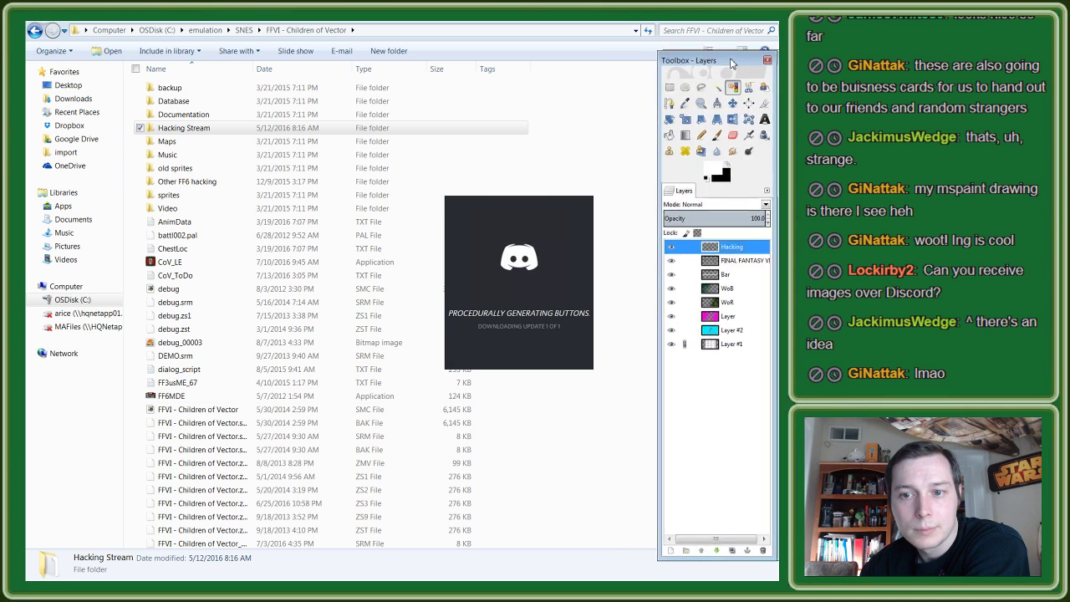
pyautogui.click(681, 261)
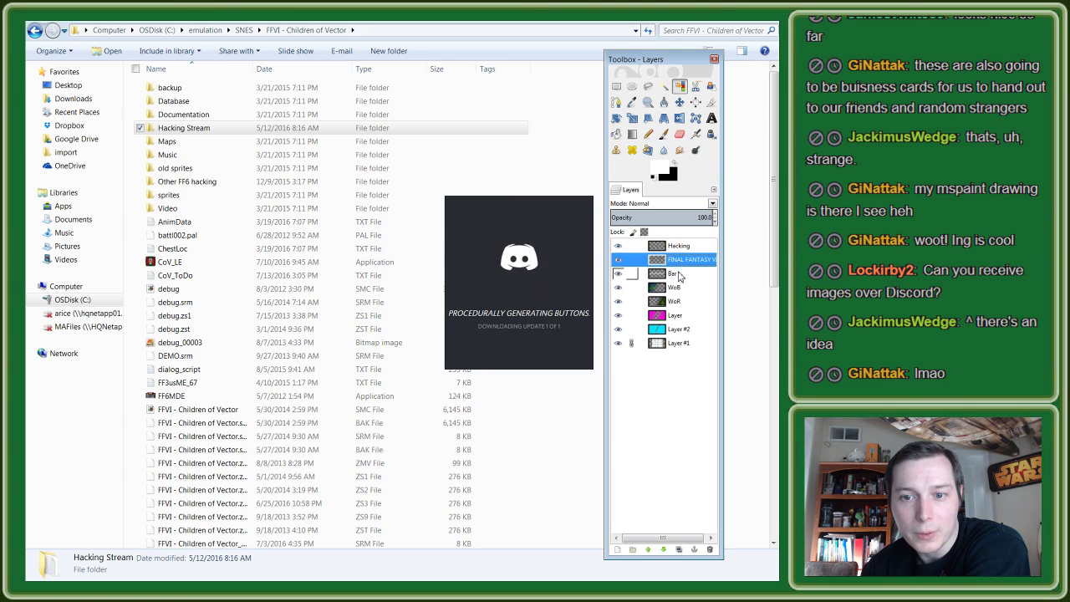
pyautogui.click(677, 288)
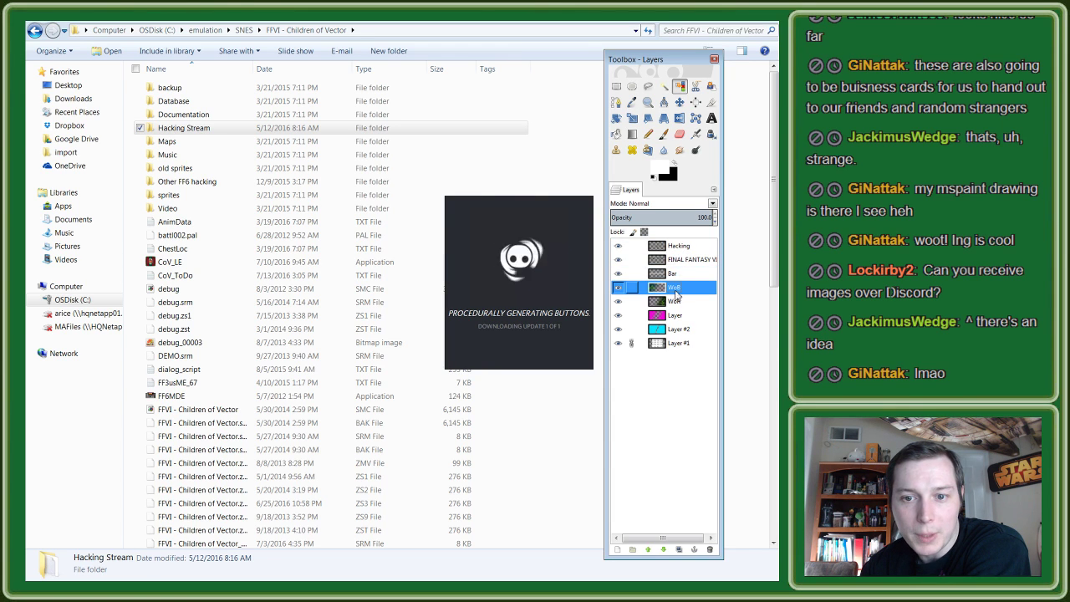
pyautogui.click(677, 302)
pyautogui.click(678, 316)
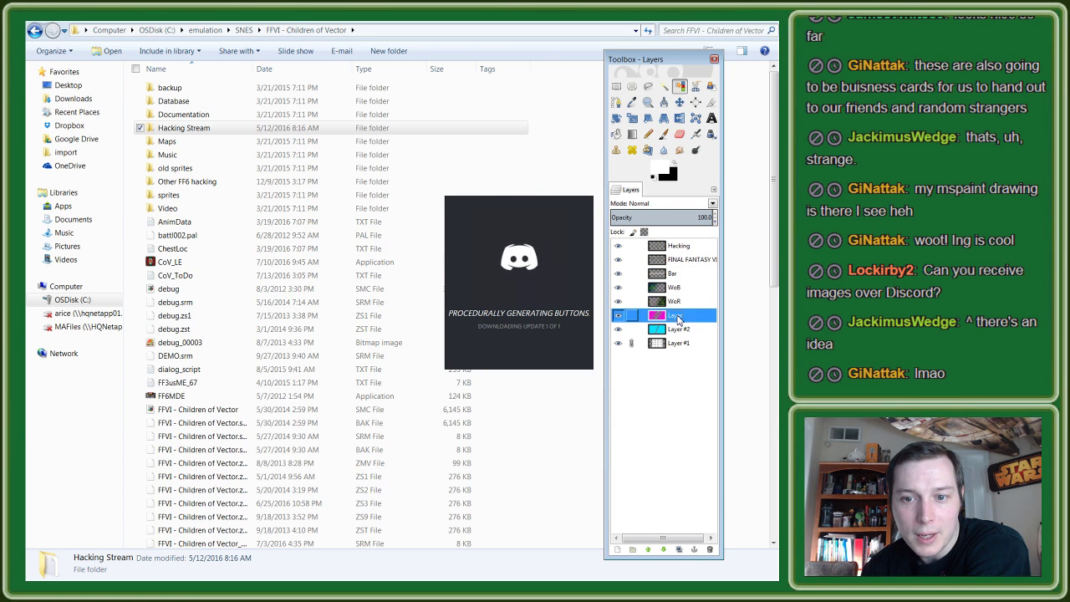
pyautogui.click(679, 316)
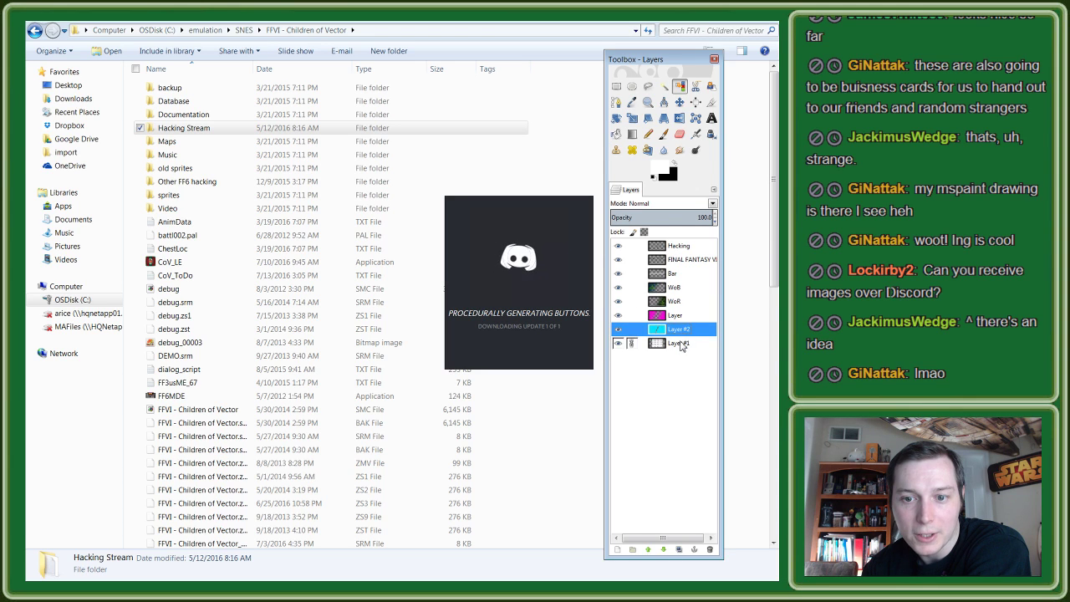
pyautogui.click(678, 342)
pyautogui.click(681, 329)
pyautogui.click(679, 316)
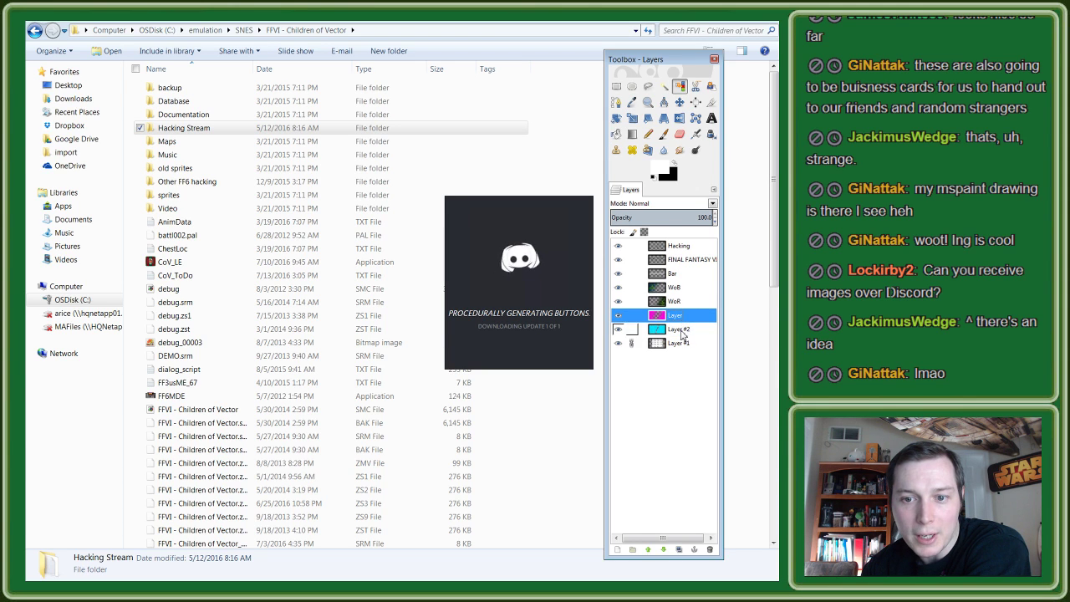
pyautogui.click(684, 329)
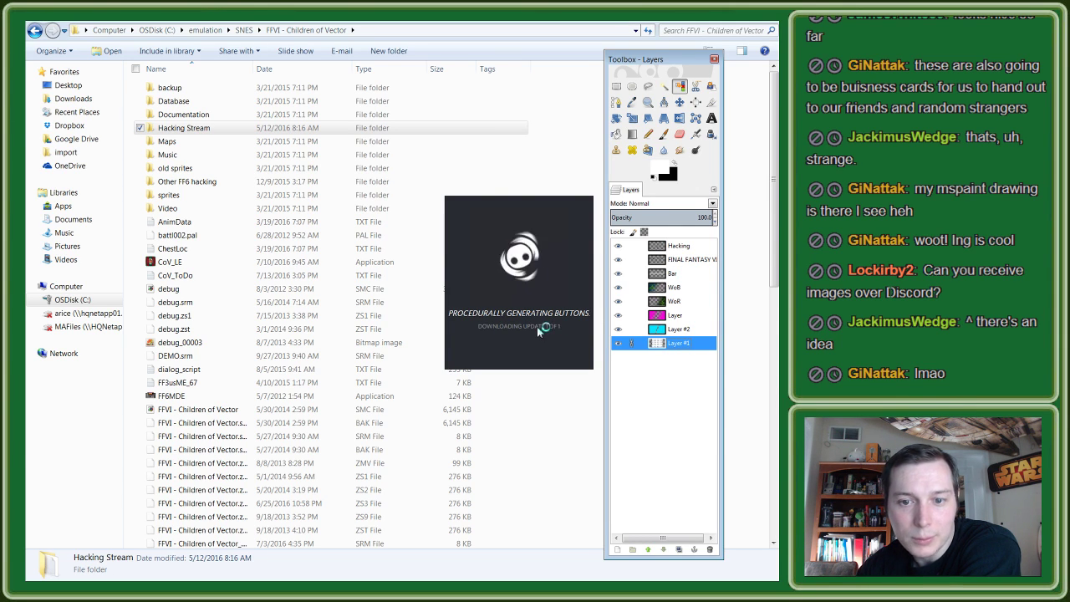
pyautogui.click(619, 250)
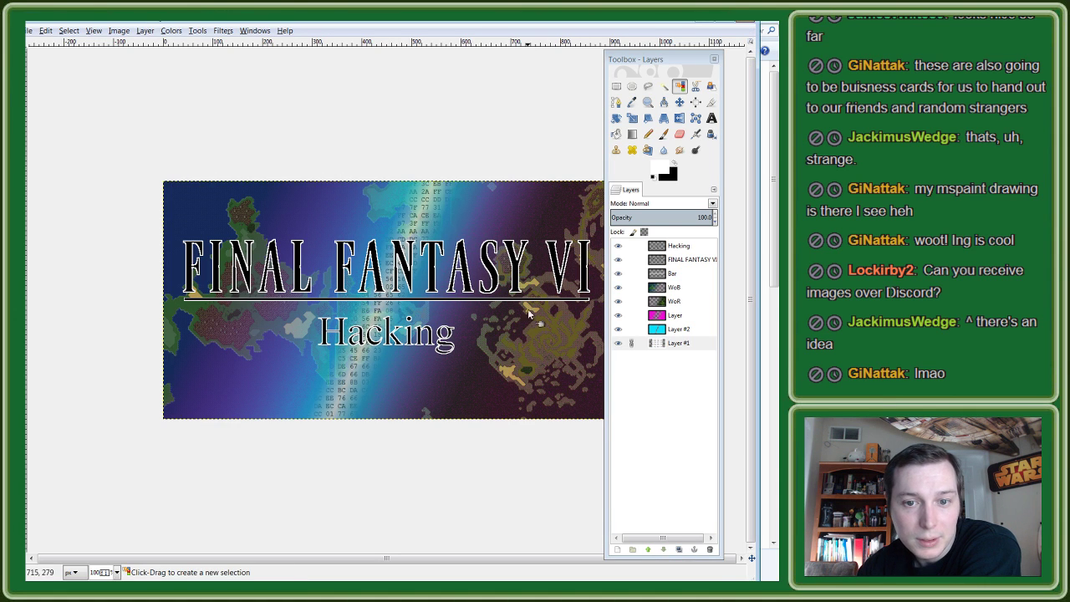
# Step: Hide the title text, Bar, hex text, cyan streak and purple tint layers, keeping WoB and WoR visible
pyautogui.click(617, 246)
pyautogui.click(618, 273)
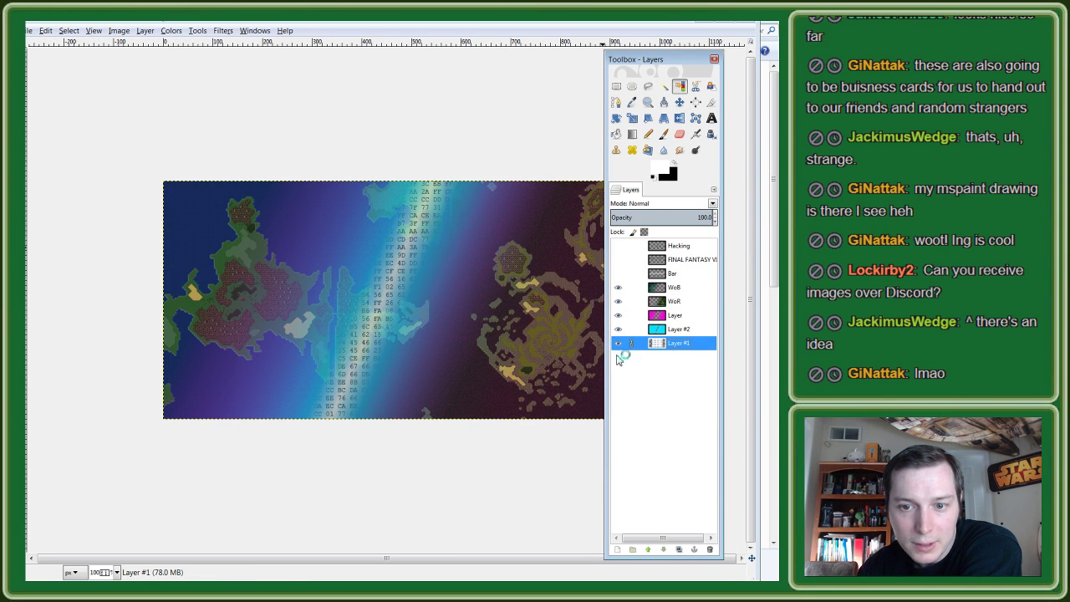
pyautogui.click(617, 342)
pyautogui.click(617, 315)
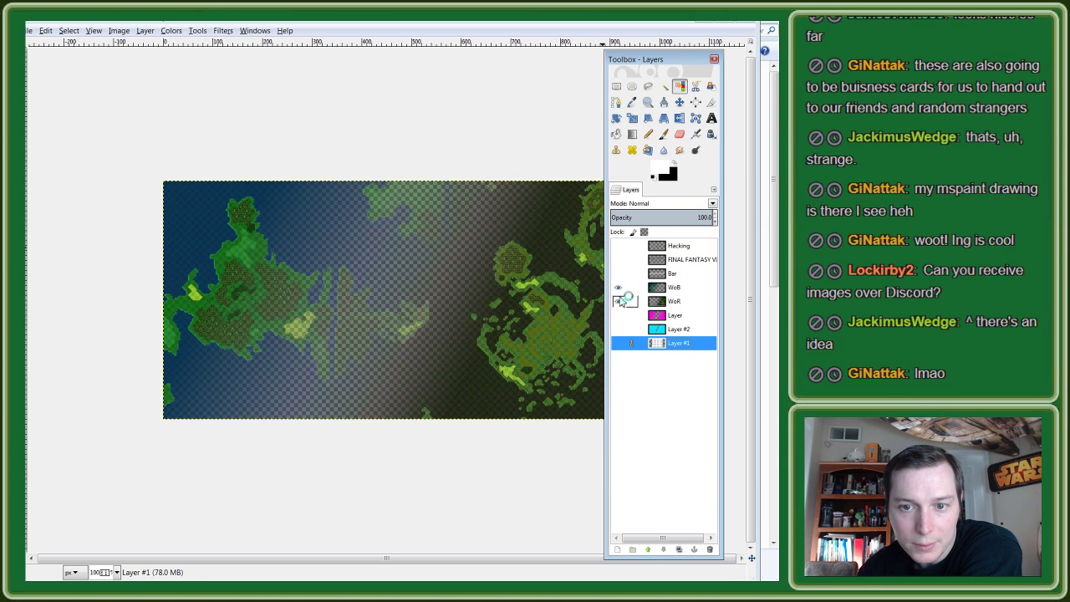
pyautogui.click(617, 301)
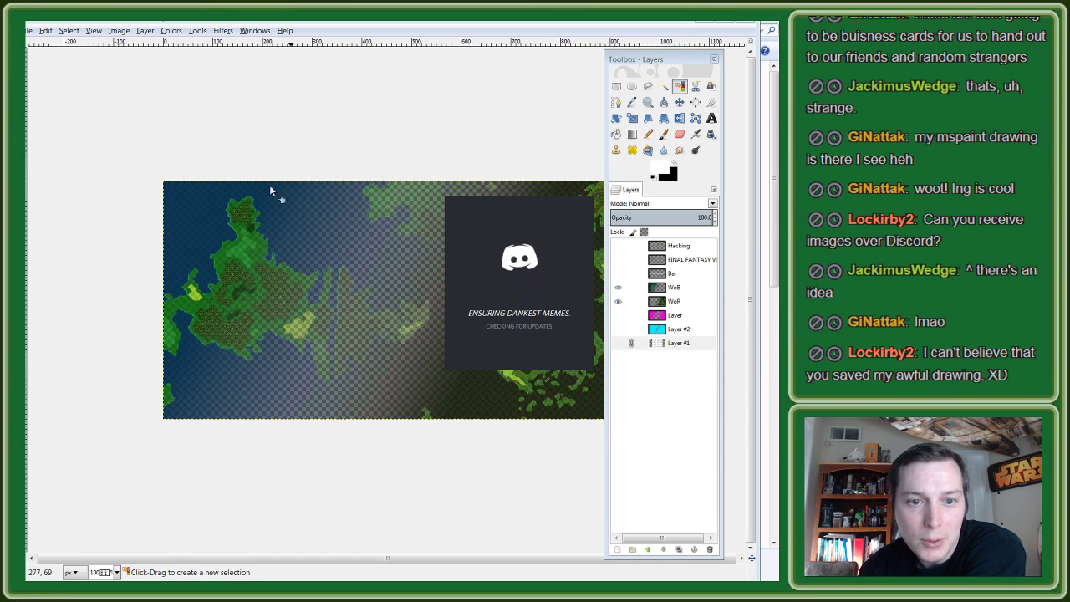
pyautogui.click(679, 315)
# Step: Re-show the magenta Layer, then dismiss Discord's What's New and open FF6hacking's #general
pyautogui.click(618, 316)
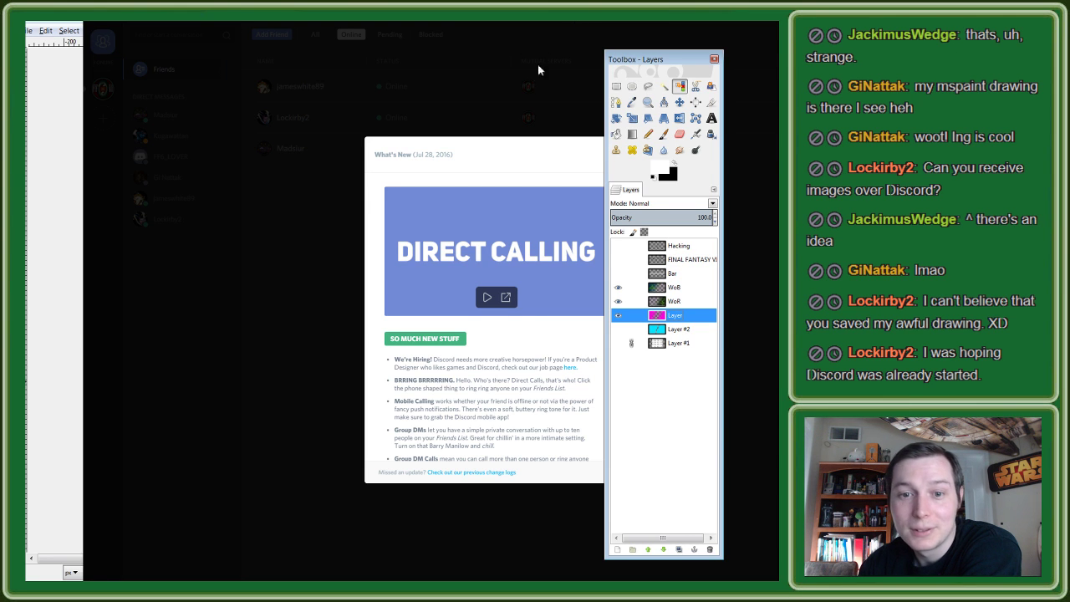
pyautogui.click(523, 25)
pyautogui.click(508, 65)
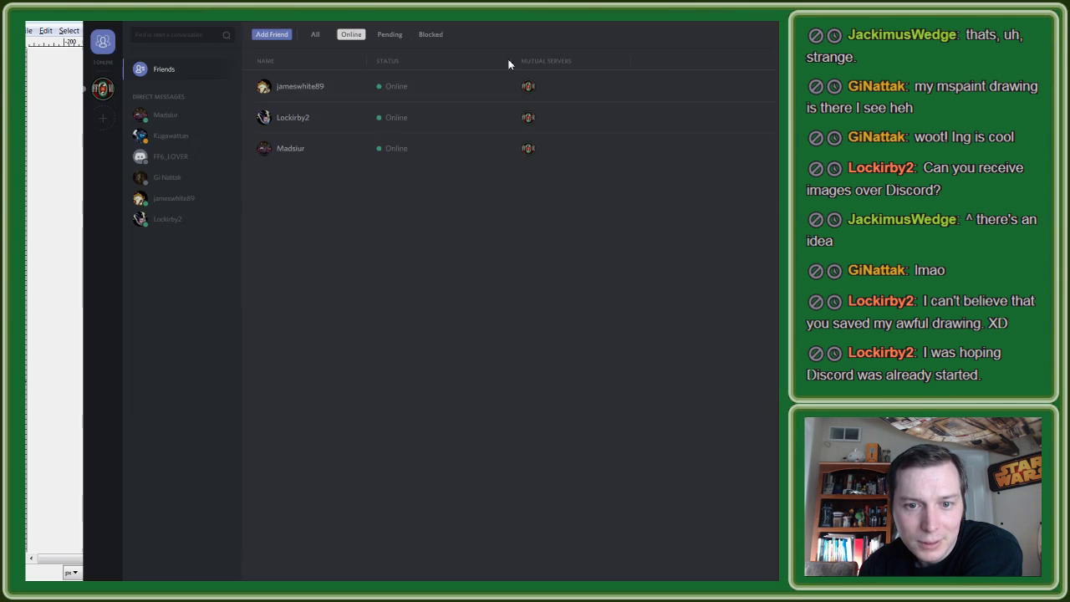
pyautogui.click(103, 90)
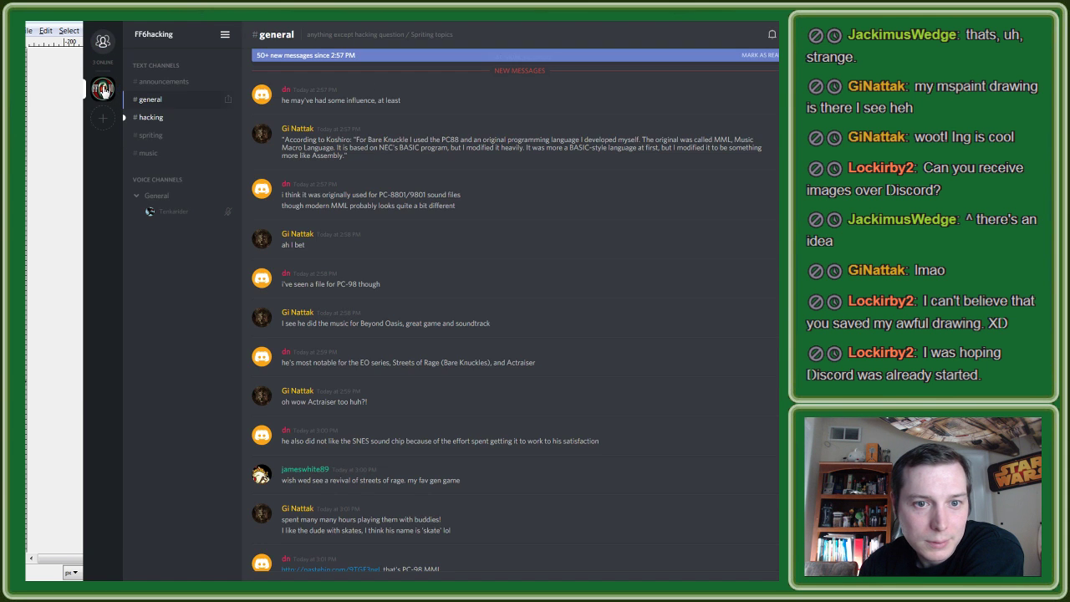
# Step: Scroll through #general, glance at the hacking channel, and return to #general
pyautogui.scroll(-5, 368, 342)
pyautogui.scroll(-5, 351, 318)
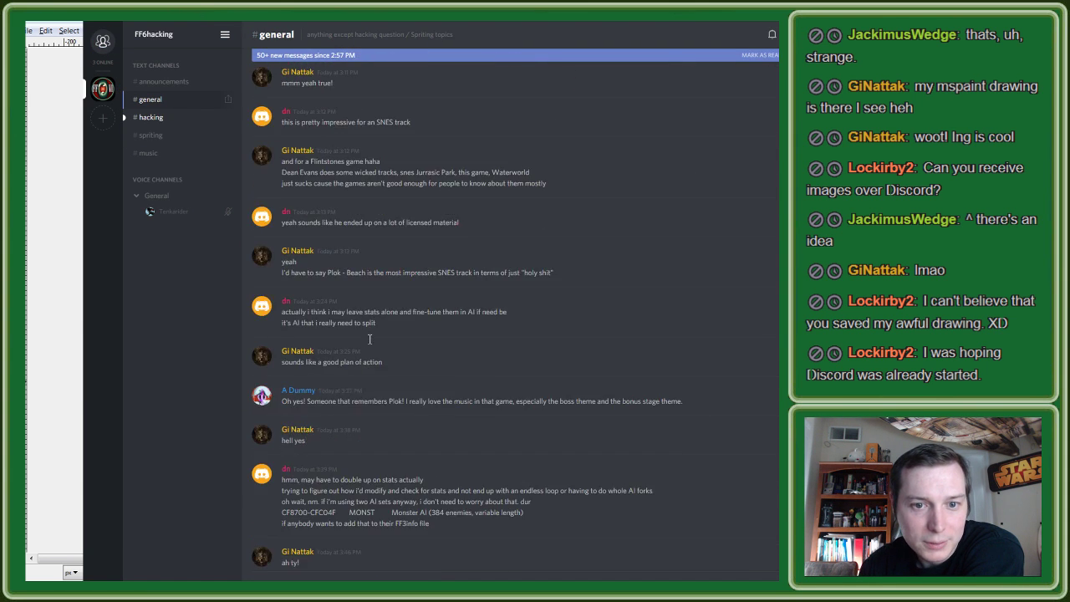
pyautogui.scroll(-3, 318, 268)
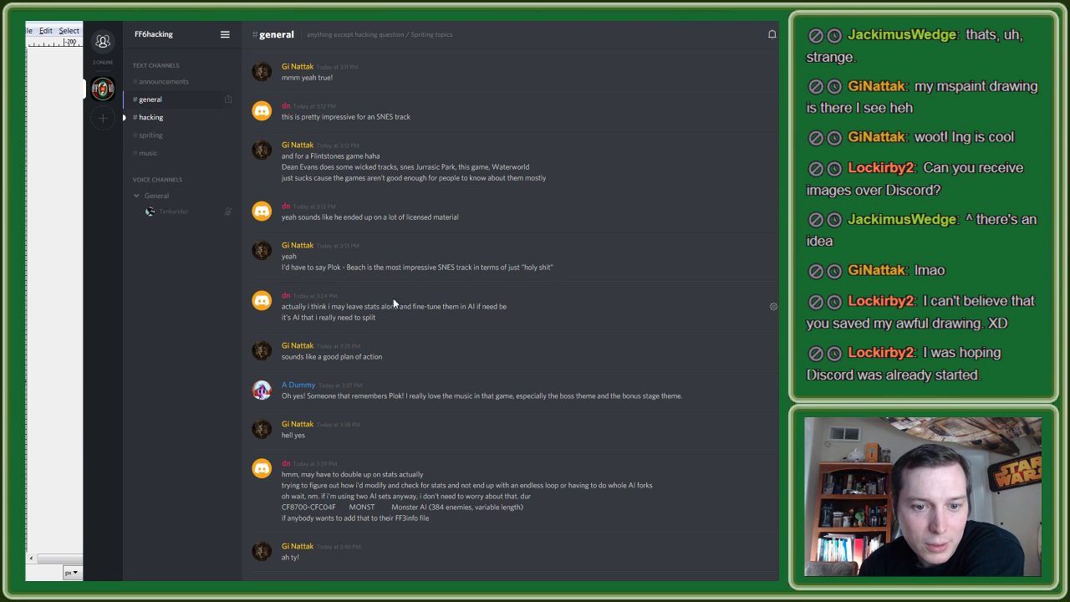
pyautogui.scroll(5, 393, 297)
pyautogui.scroll(3, 393, 314)
pyautogui.scroll(2, 393, 314)
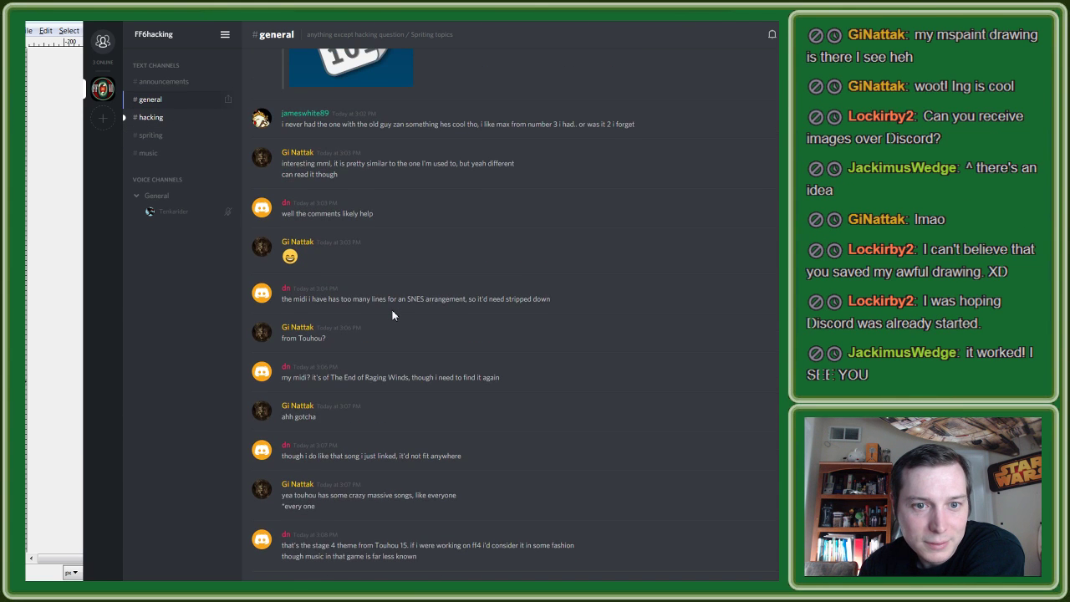
pyautogui.scroll(3, 391, 314)
pyautogui.scroll(-5, 388, 317)
pyautogui.scroll(-3, 385, 324)
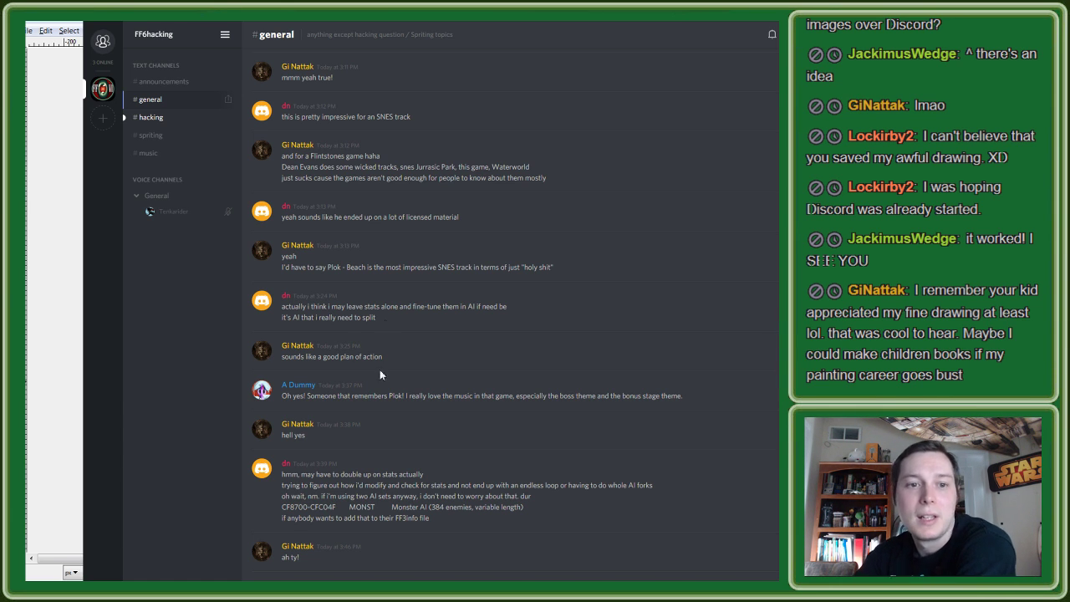
pyautogui.click(156, 118)
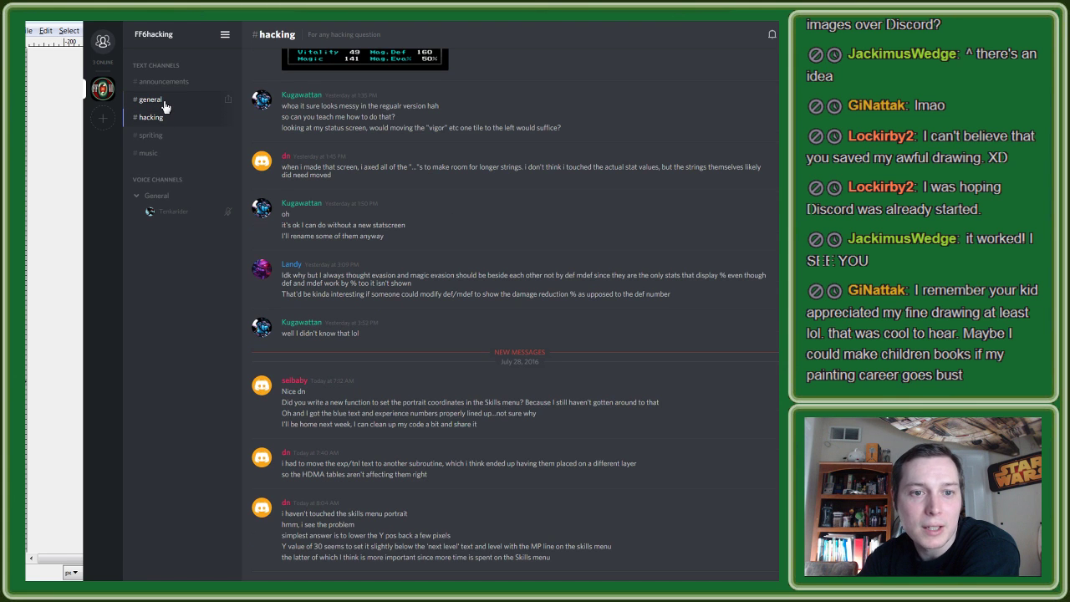
pyautogui.click(164, 103)
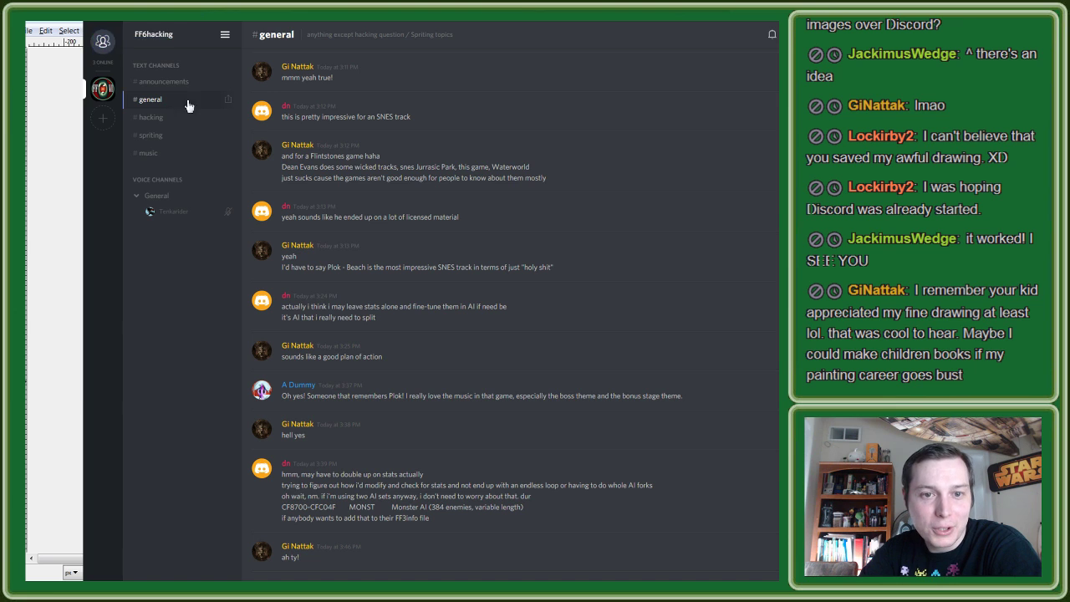
pyautogui.moveTo(380, 493)
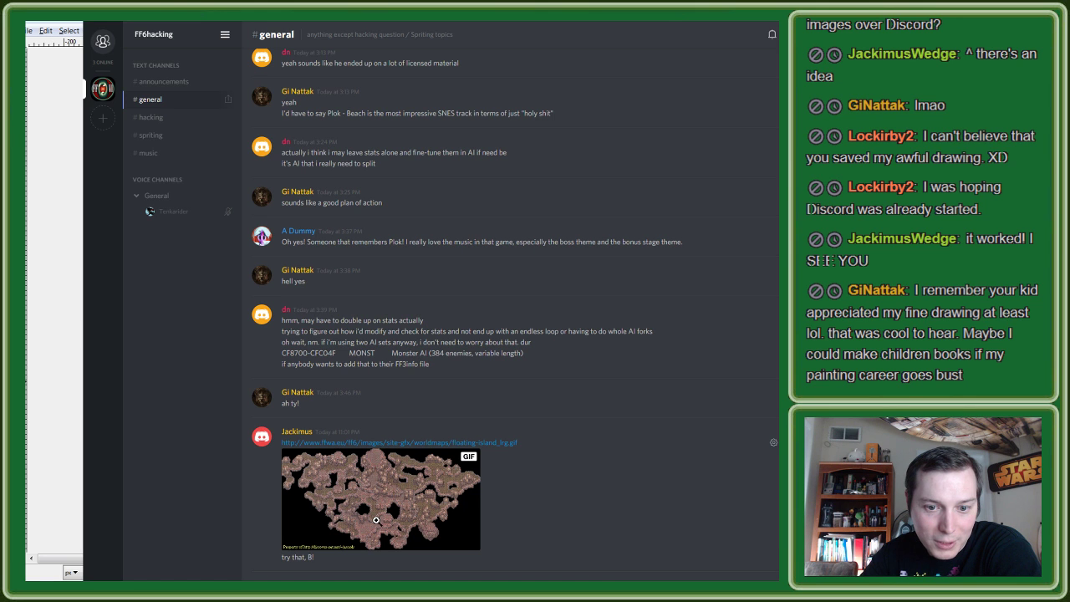
pyautogui.click(385, 511)
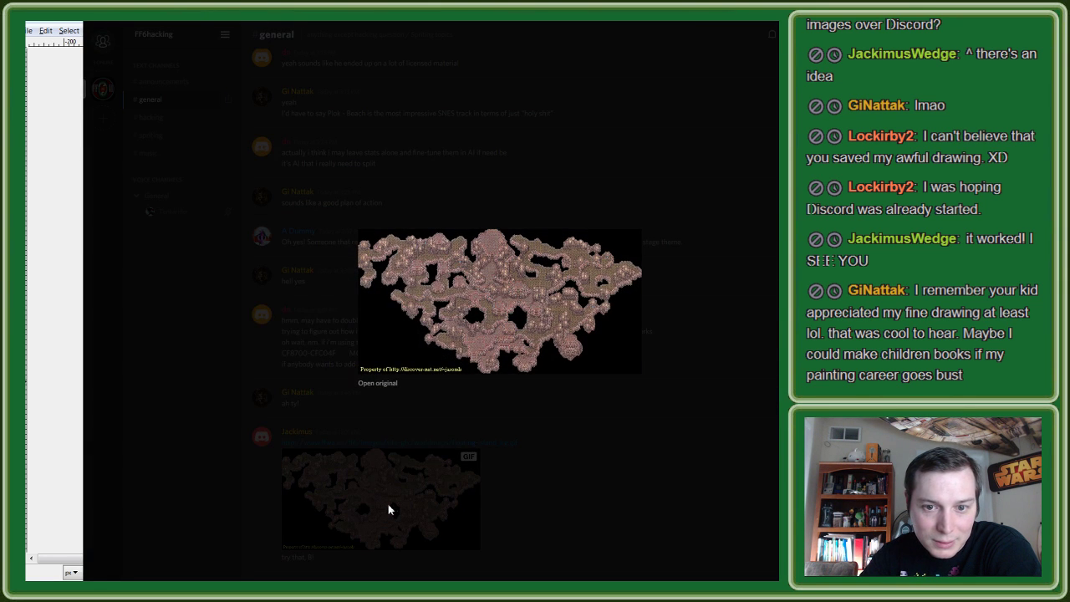
pyautogui.rightClick(494, 275)
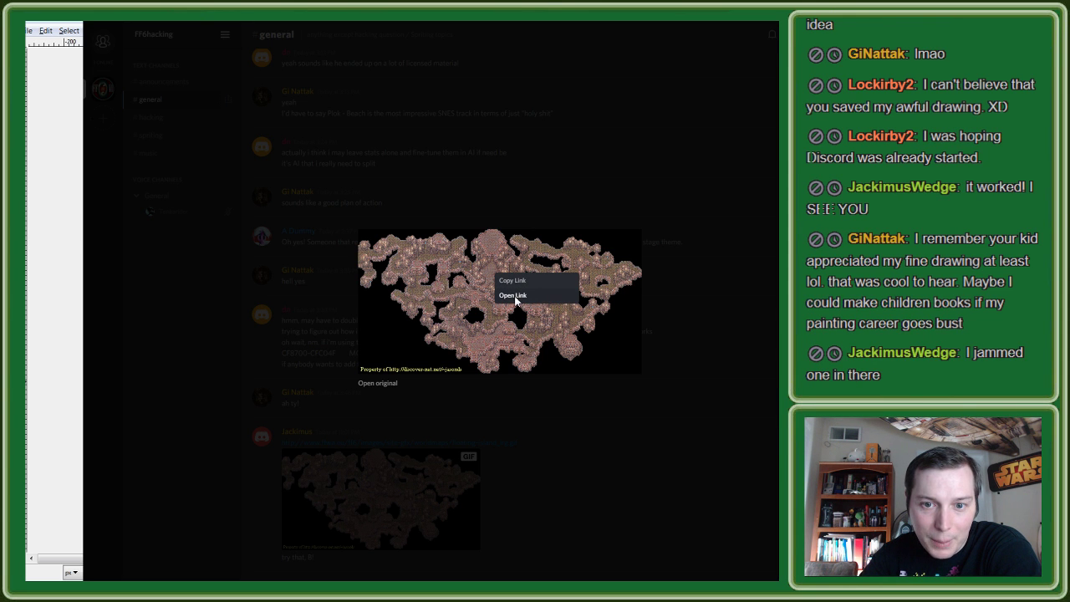
pyautogui.rightClick(499, 334)
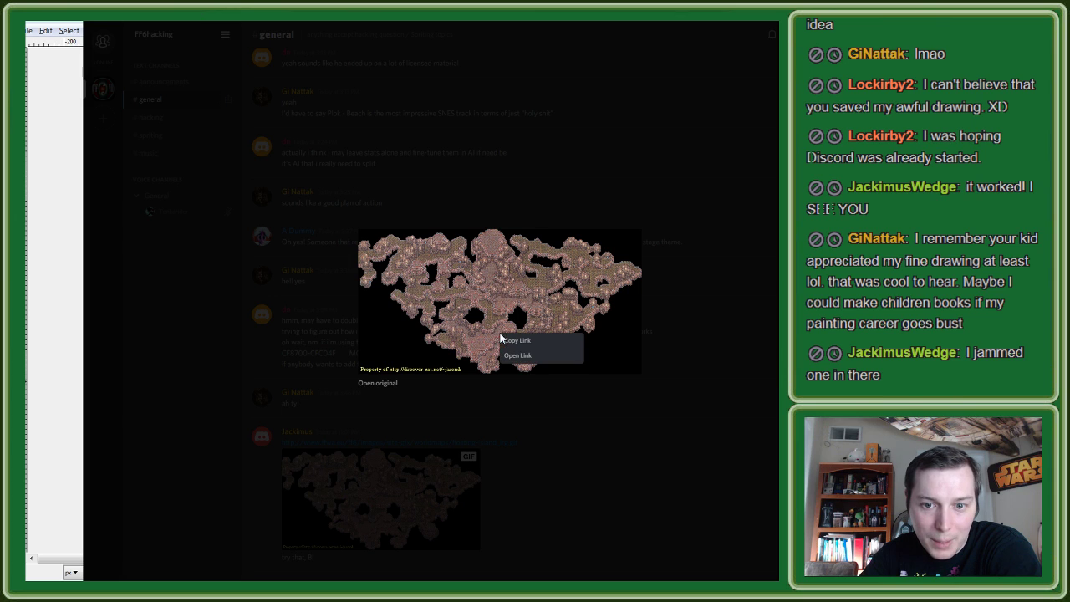
pyautogui.click(391, 389)
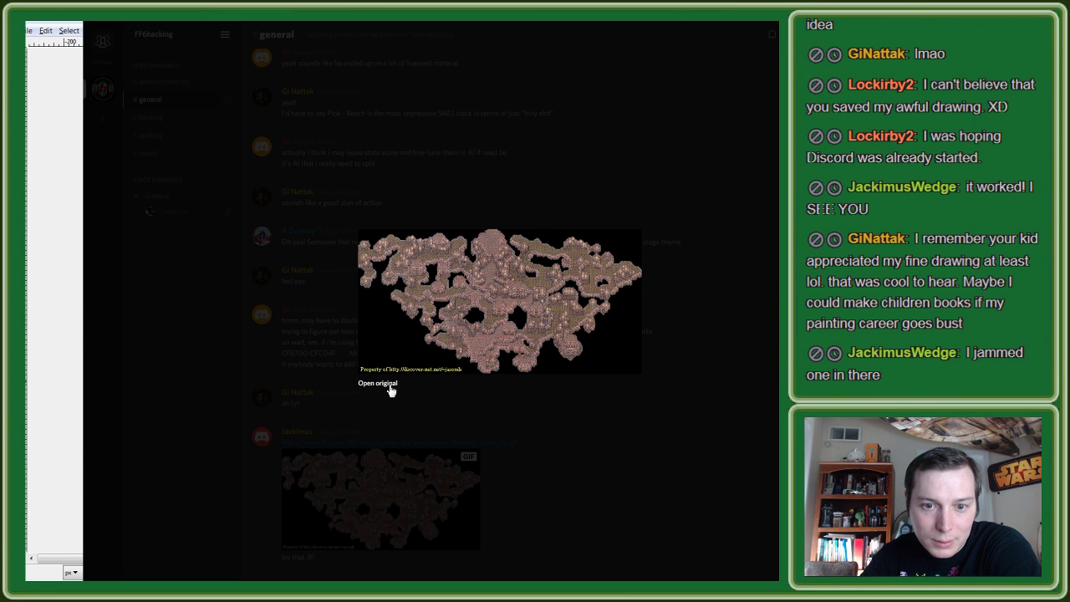
pyautogui.click(390, 389)
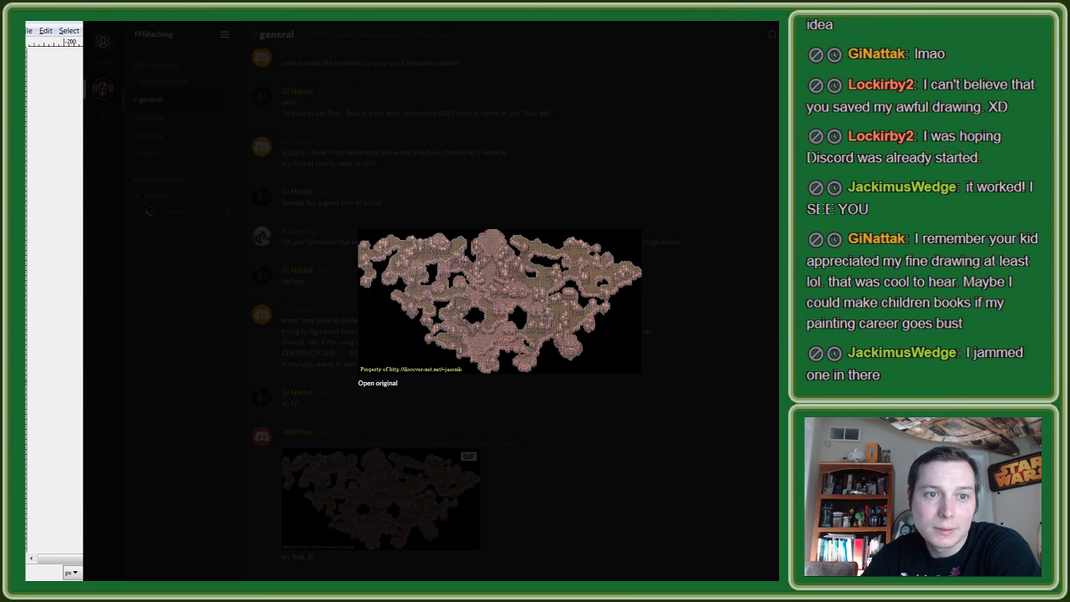
pyautogui.rightClick(493, 292)
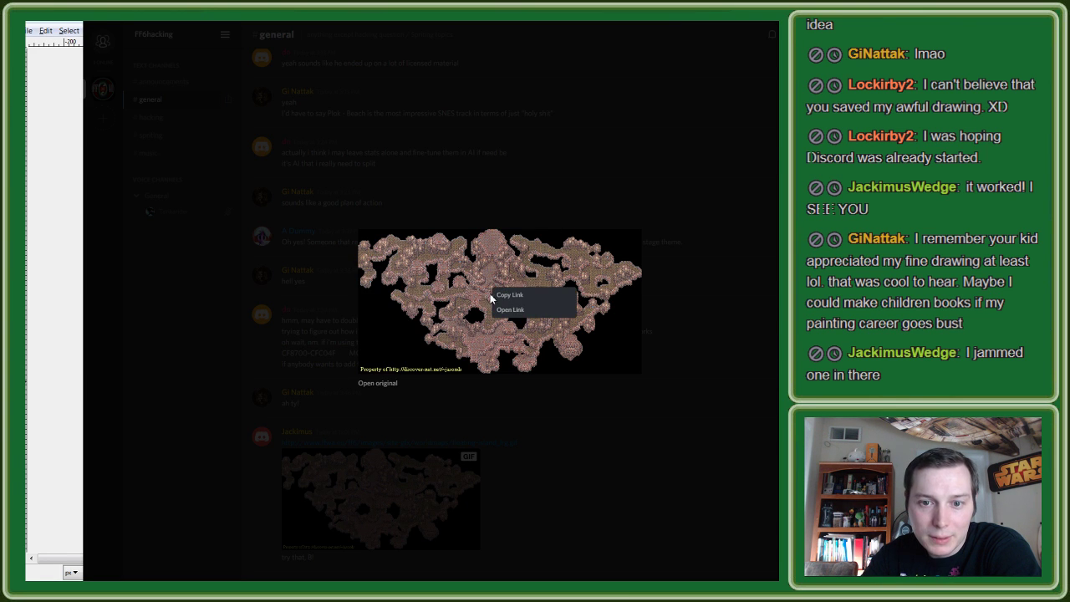
pyautogui.click(524, 477)
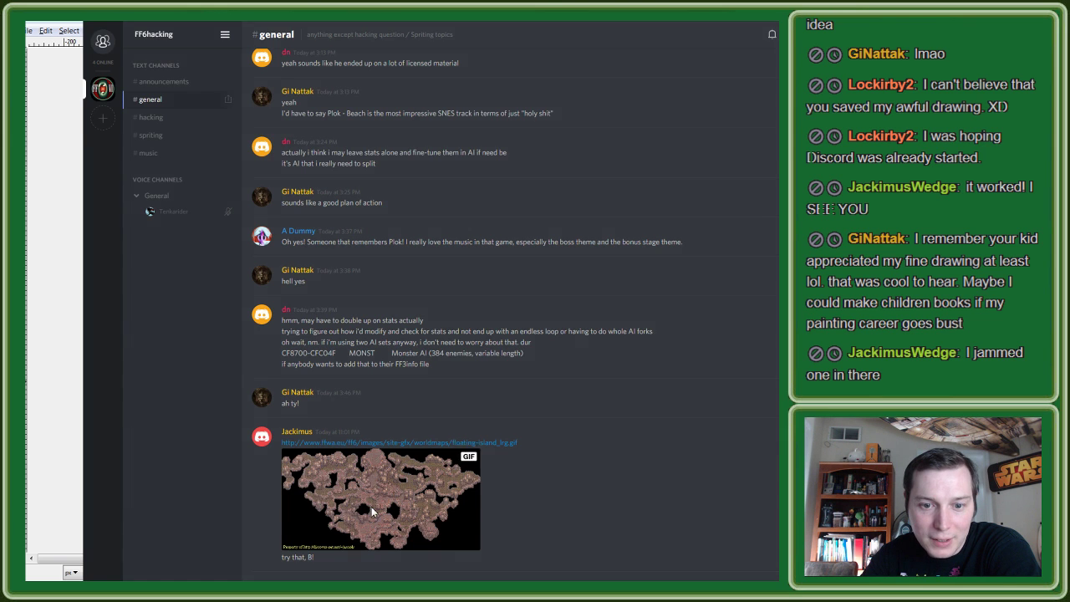
pyautogui.click(373, 511)
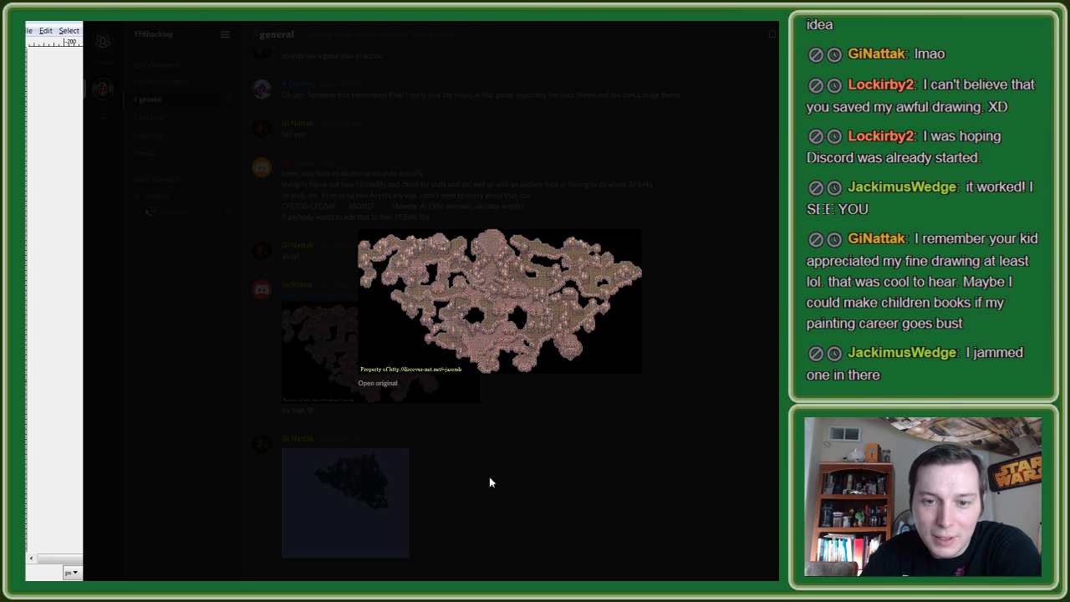
pyautogui.click(653, 458)
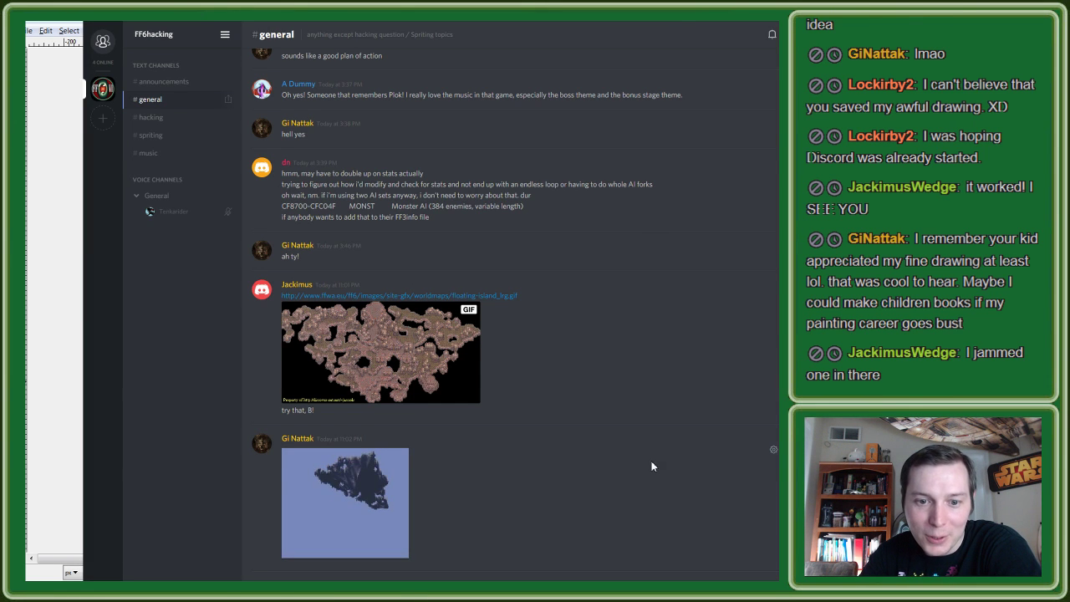
# Step: Enlarge the posted floating continent image, then dismiss its right-click options menu
pyautogui.click(351, 486)
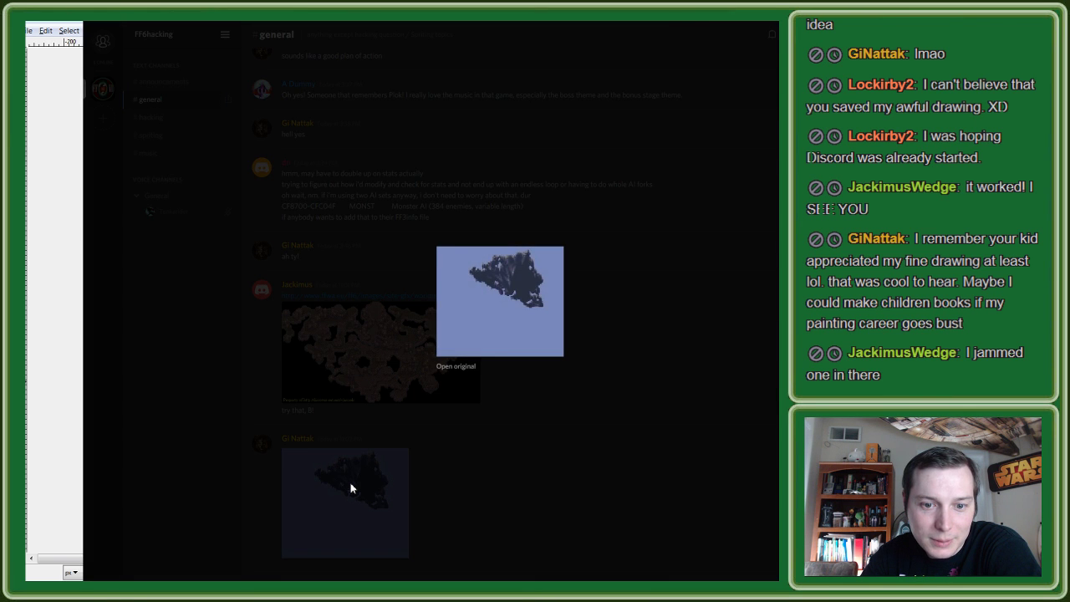
pyautogui.rightClick(494, 275)
pyautogui.click(485, 288)
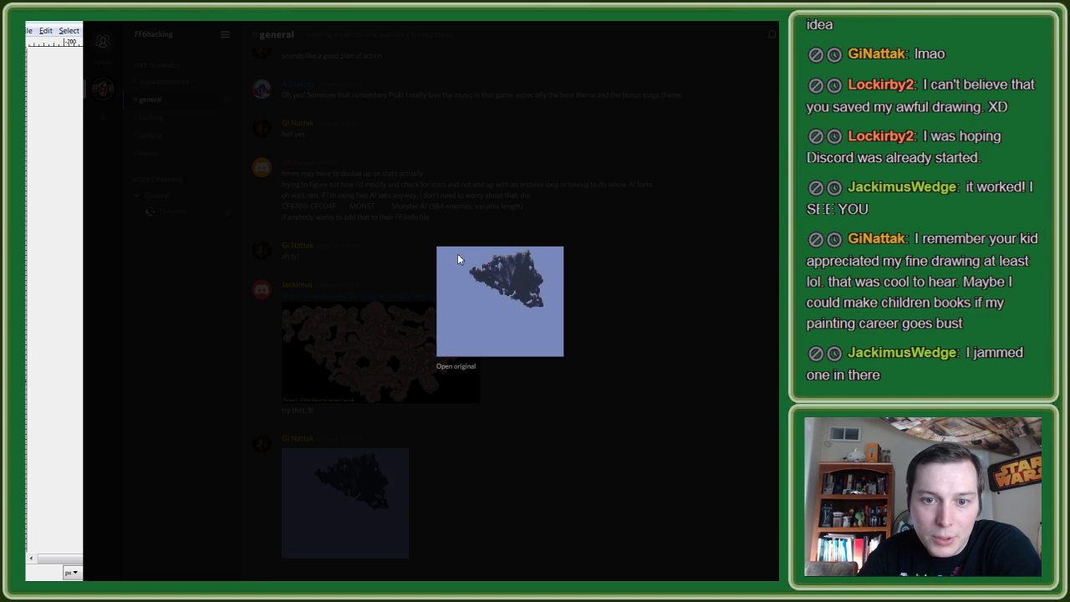
# Step: Snip the enlarged floating continent preview as a rectangular region and move the Snipping Tool aside
pyautogui.press('super+shift+s')
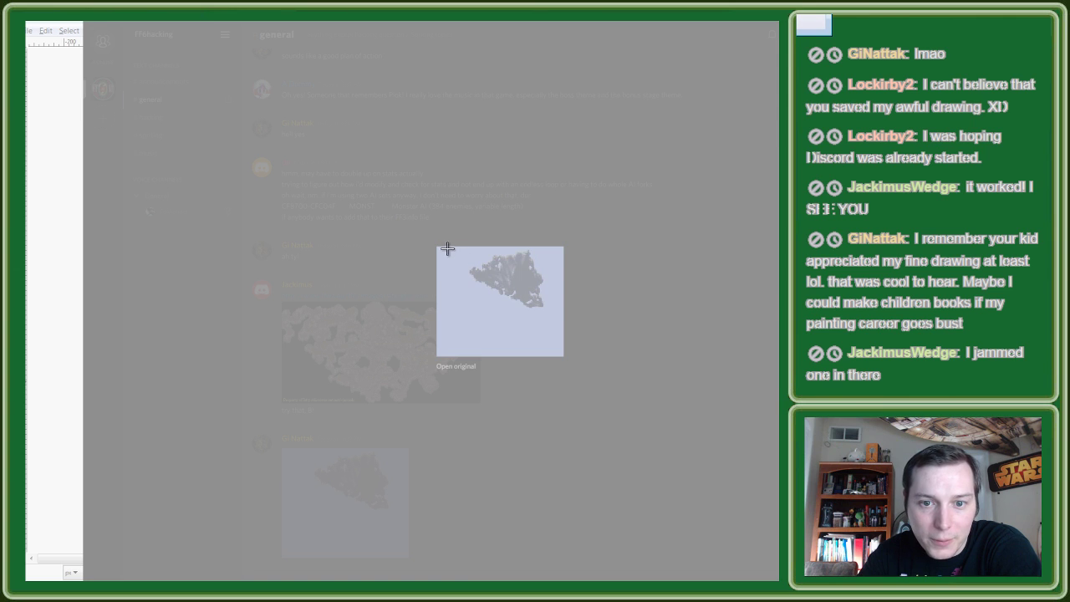
pyautogui.moveTo(437, 246)
pyautogui.mouseDown()
pyautogui.moveTo(518, 291)
pyautogui.moveTo(566, 345)
pyautogui.mouseUp()
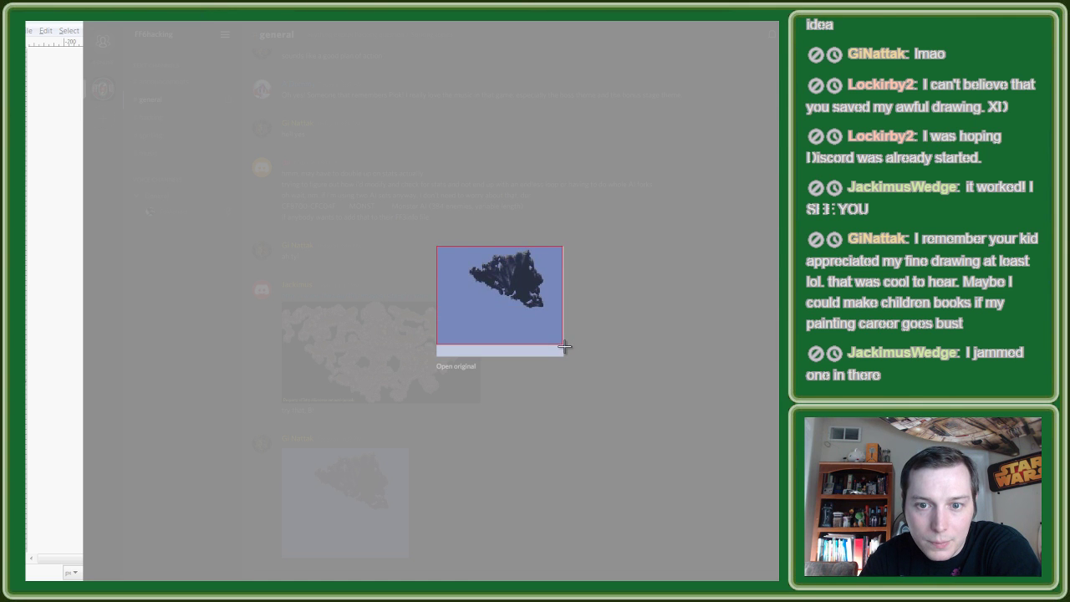
pyautogui.moveTo(565, 345); pyautogui.dragTo(563, 345)
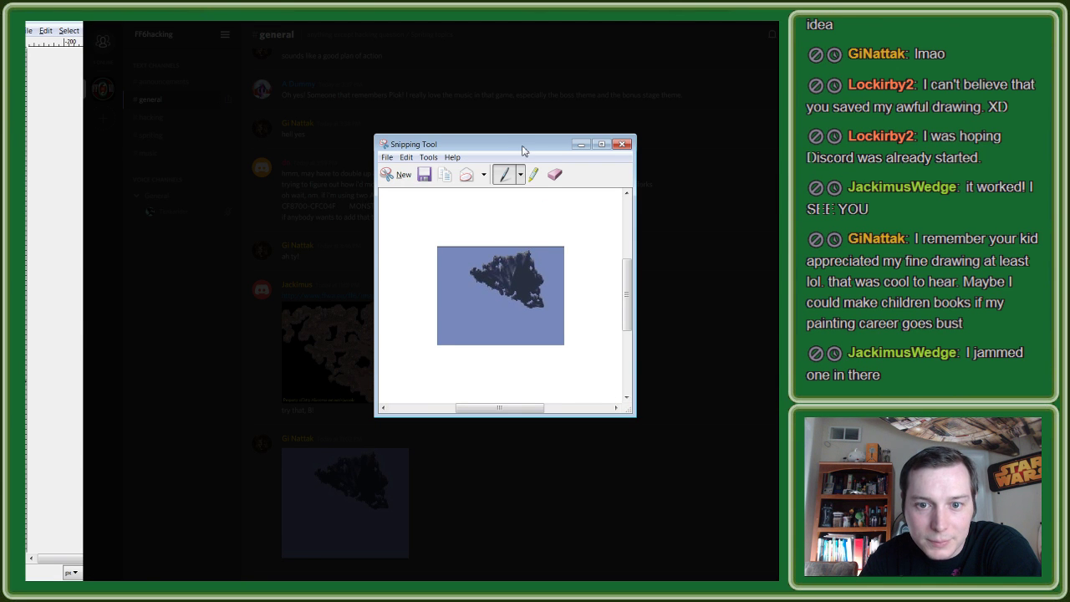
pyautogui.moveTo(516, 144); pyautogui.dragTo(392, 162)
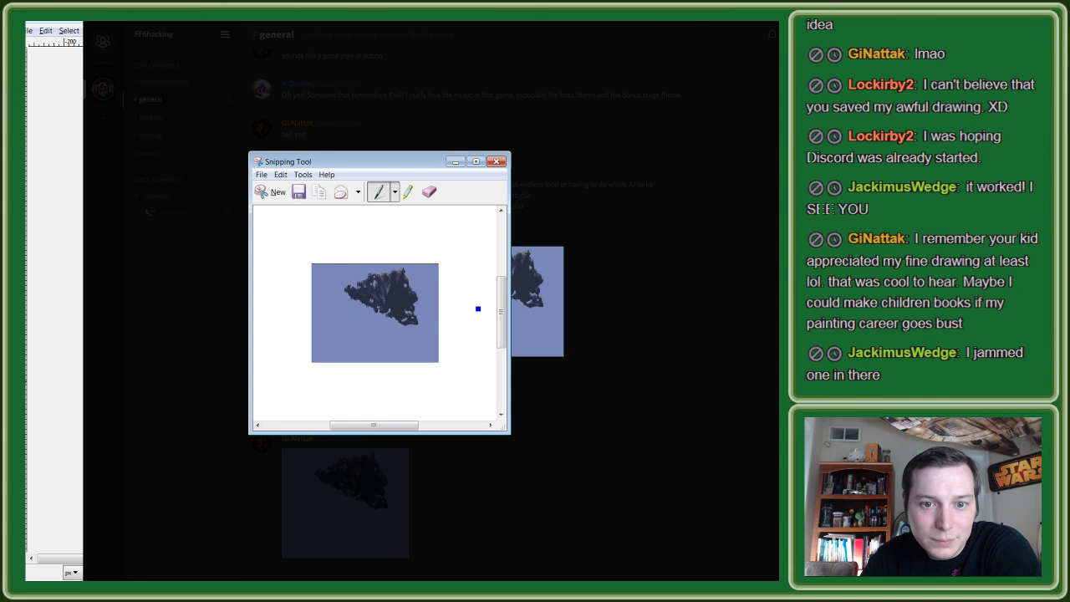
# Step: Save the snip as 'FC Cave' in C:\emulation\SNES\FF6hacking Community\FF6hacking twitch
pyautogui.click(300, 193)
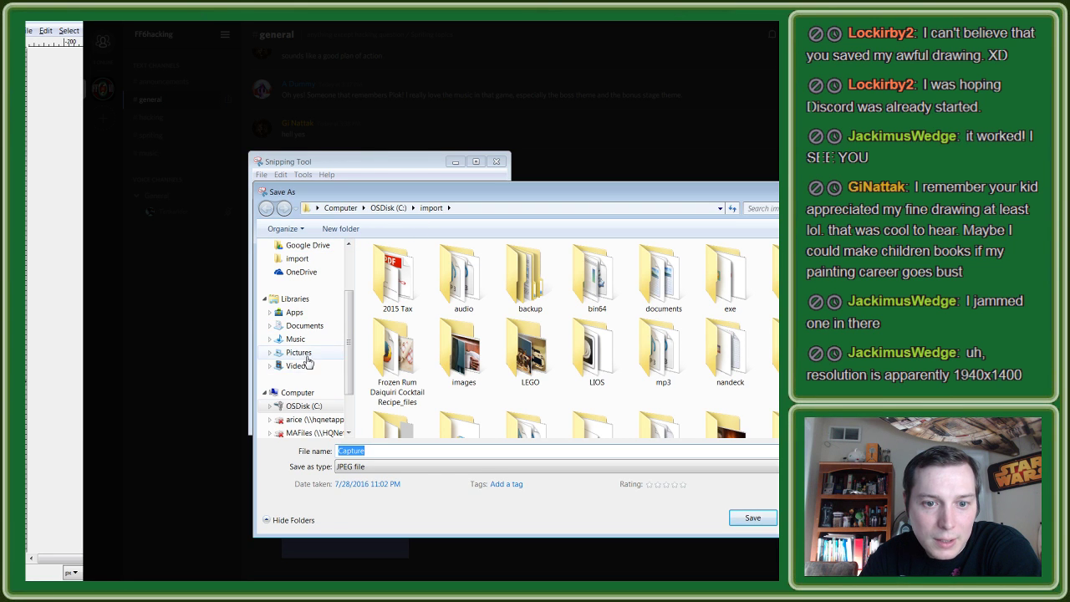
pyautogui.click(305, 407)
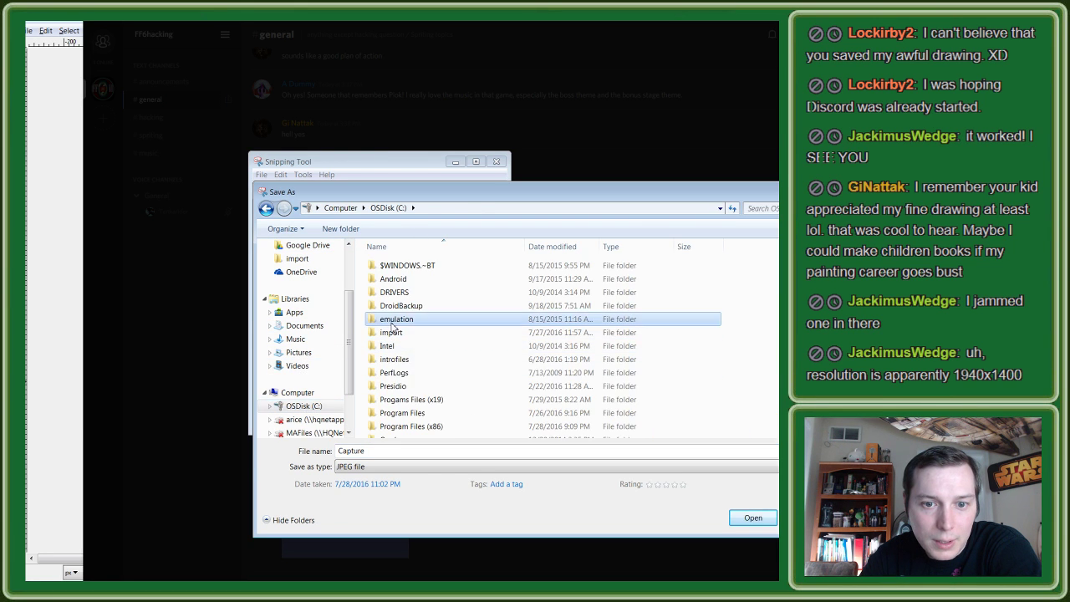
pyautogui.doubleClick(390, 321)
pyautogui.doubleClick(390, 330)
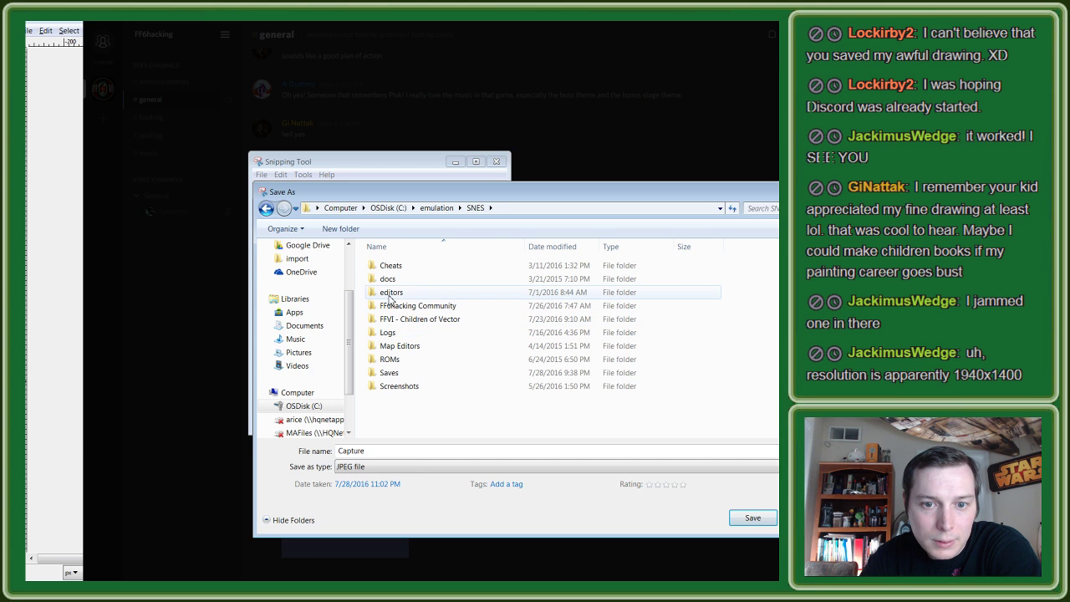
pyautogui.doubleClick(390, 306)
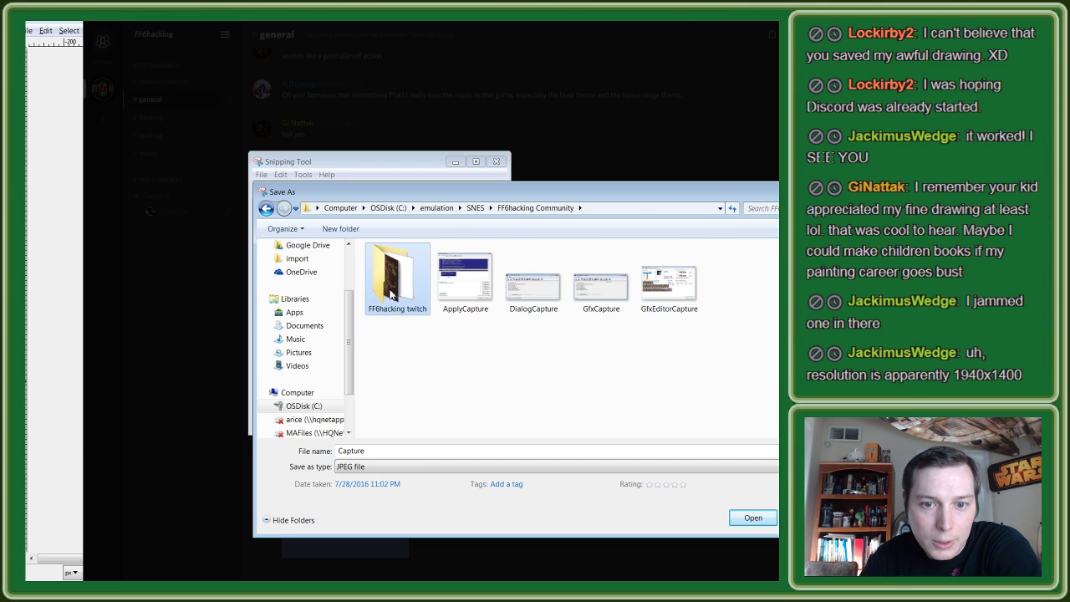
pyautogui.doubleClick(394, 311)
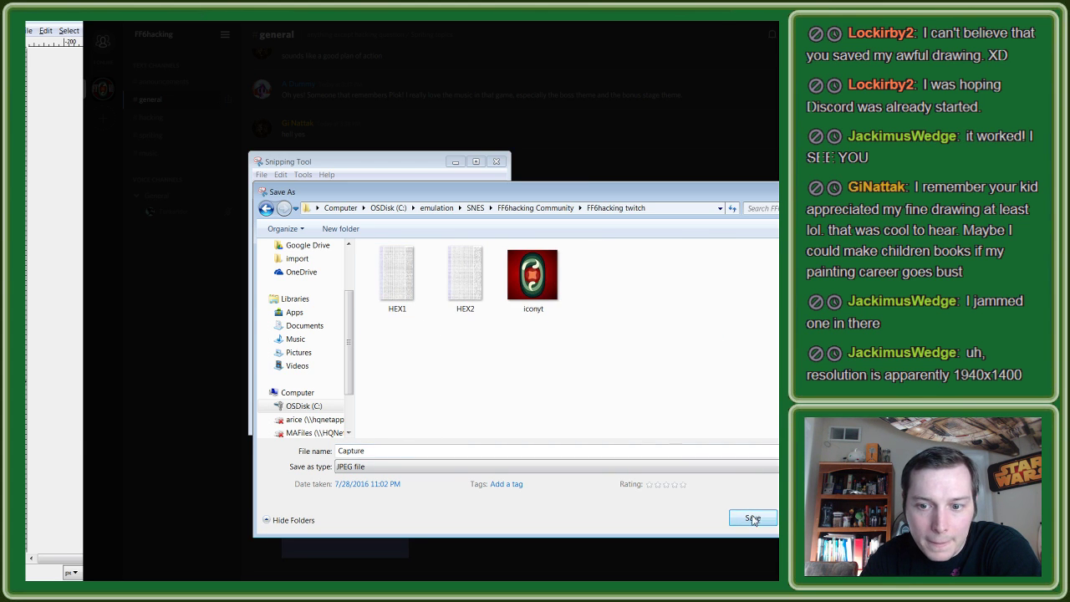
pyautogui.doubleClick(382, 451)
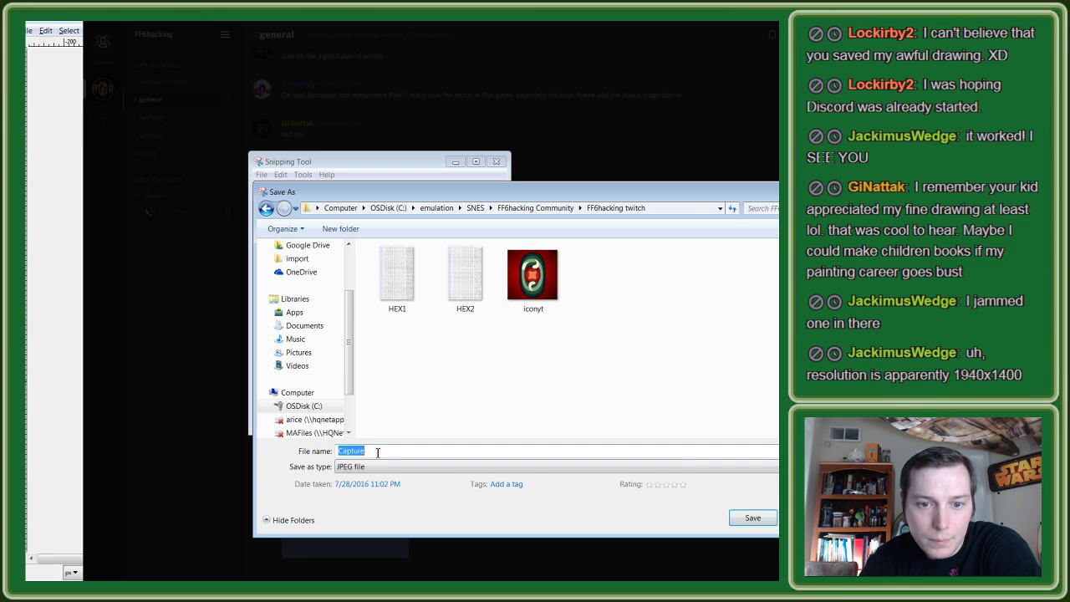
pyautogui.write('FC C')
pyautogui.write('ave')
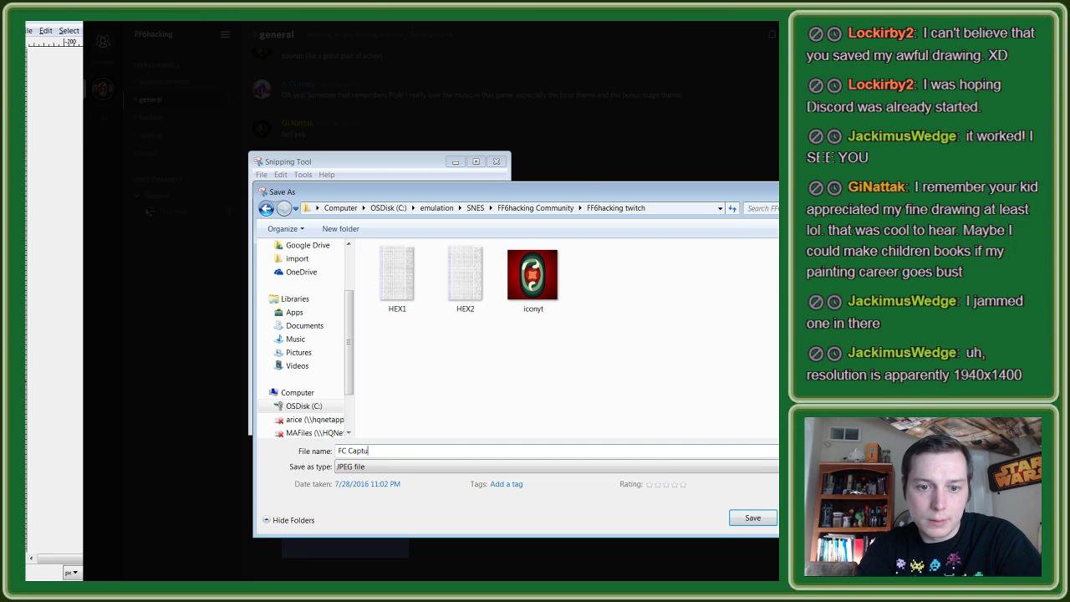
pyautogui.press('Return')
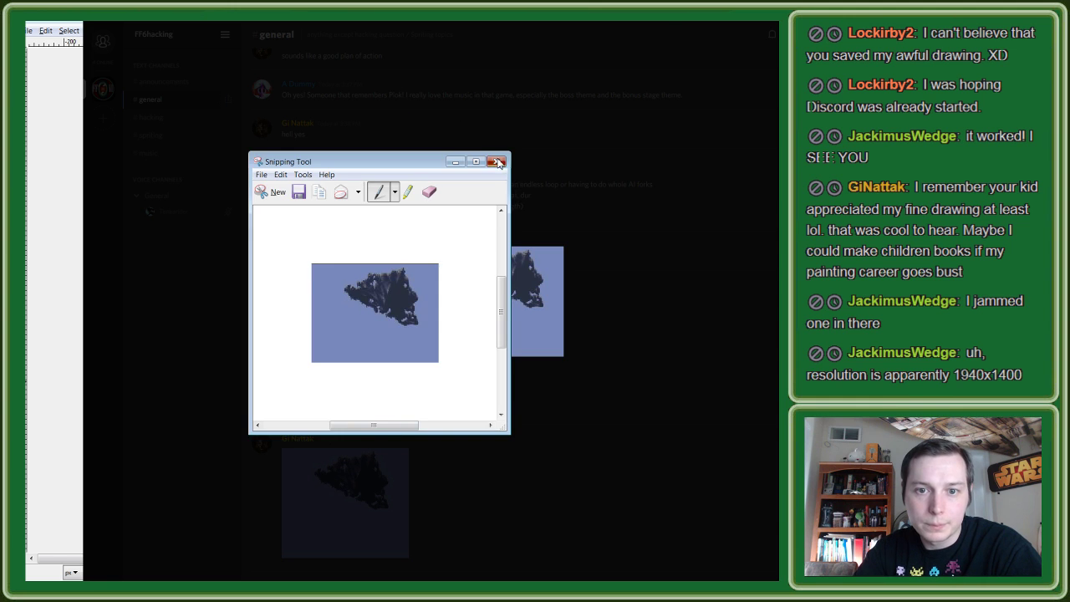
# Step: Close Snipping Tool, glance at the GIMP banner, then return to Discord
pyautogui.hotkey('alt', 'F4')
pyautogui.hotkey('alt', 'Tab')
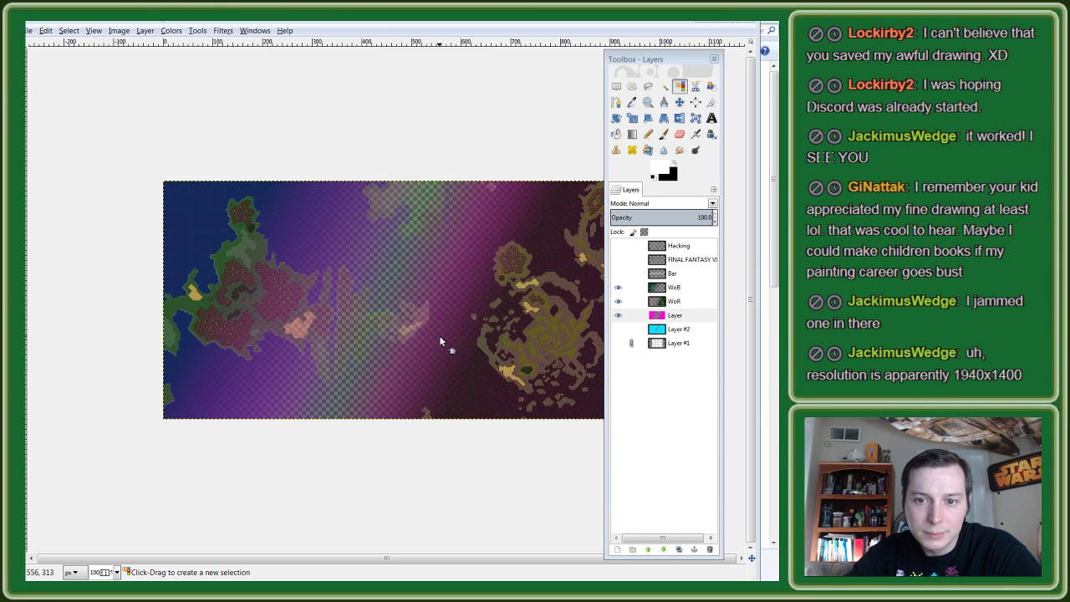
pyautogui.hotkey('alt', 'Tab')
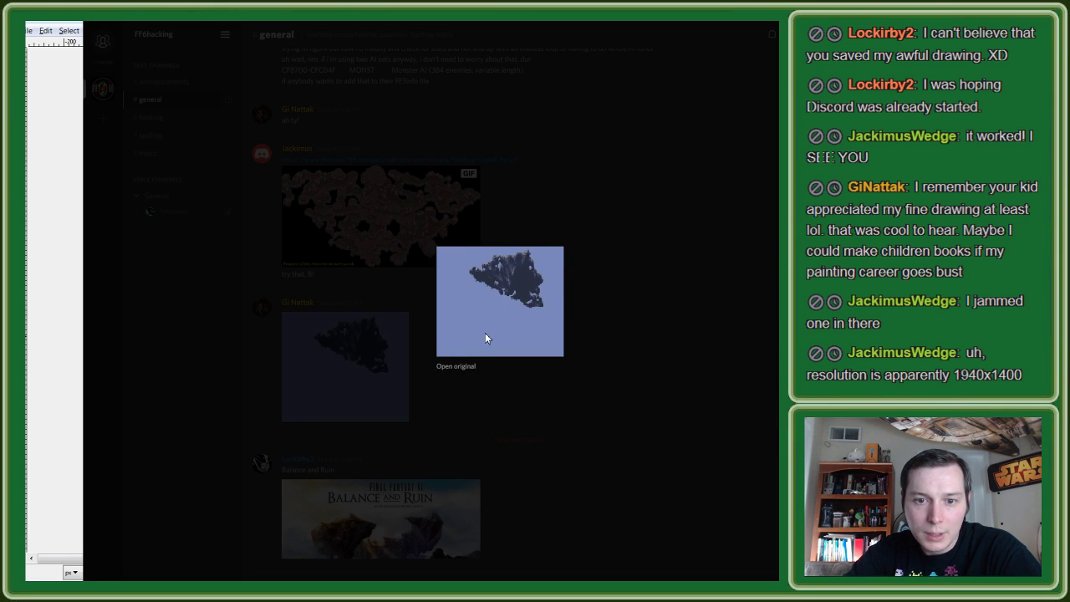
# Step: Close the floating continent preview and scroll through the Discord chat
pyautogui.click(345, 381)
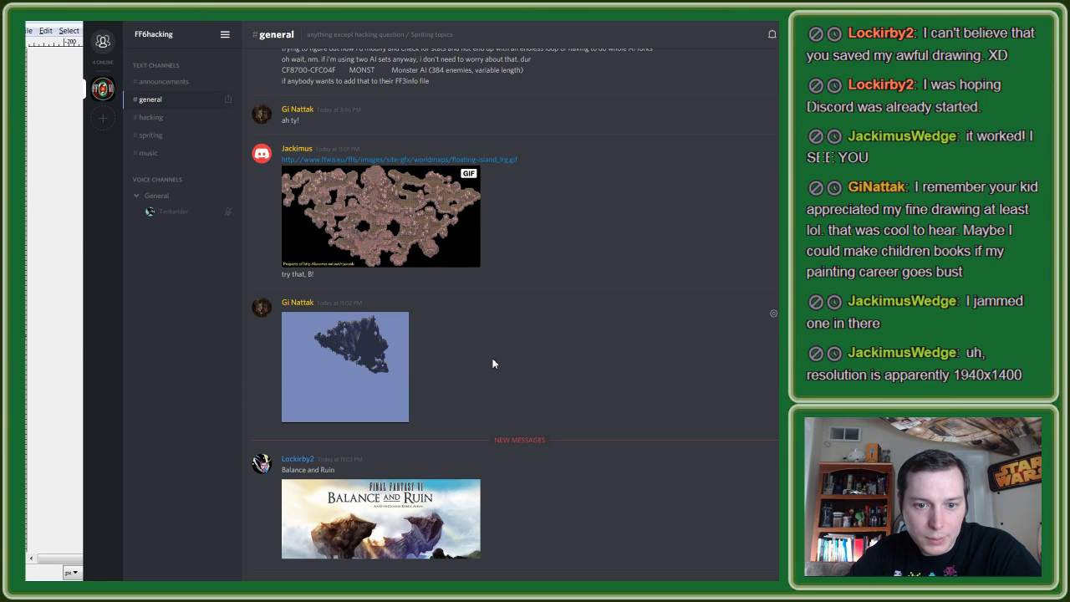
pyautogui.scroll(5, 577, 502)
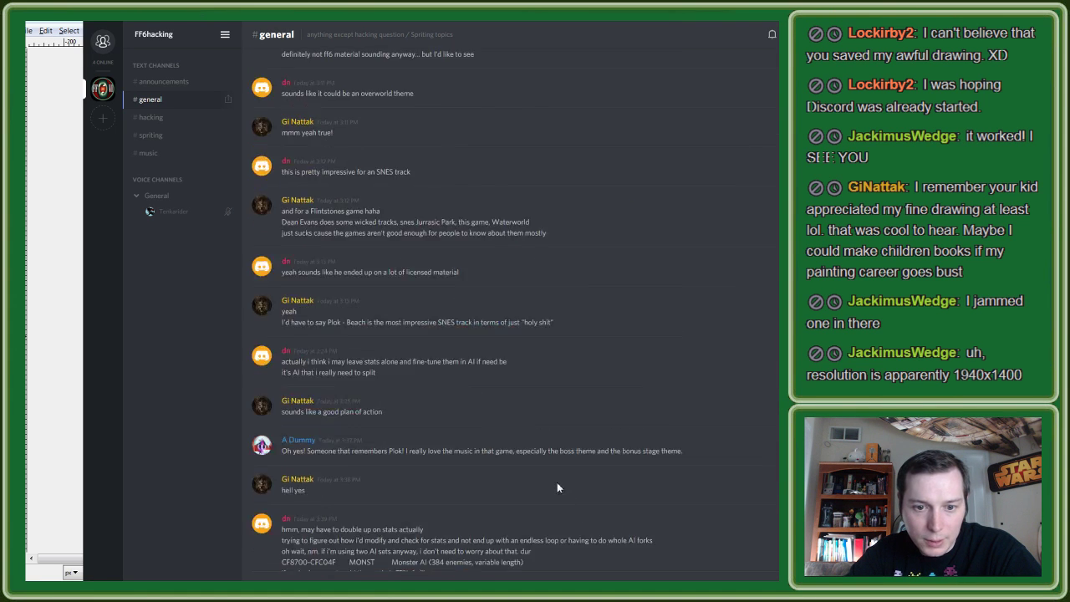
pyautogui.scroll(-5, 557, 487)
pyautogui.scroll(1, 535, 472)
pyautogui.scroll(4, 526, 468)
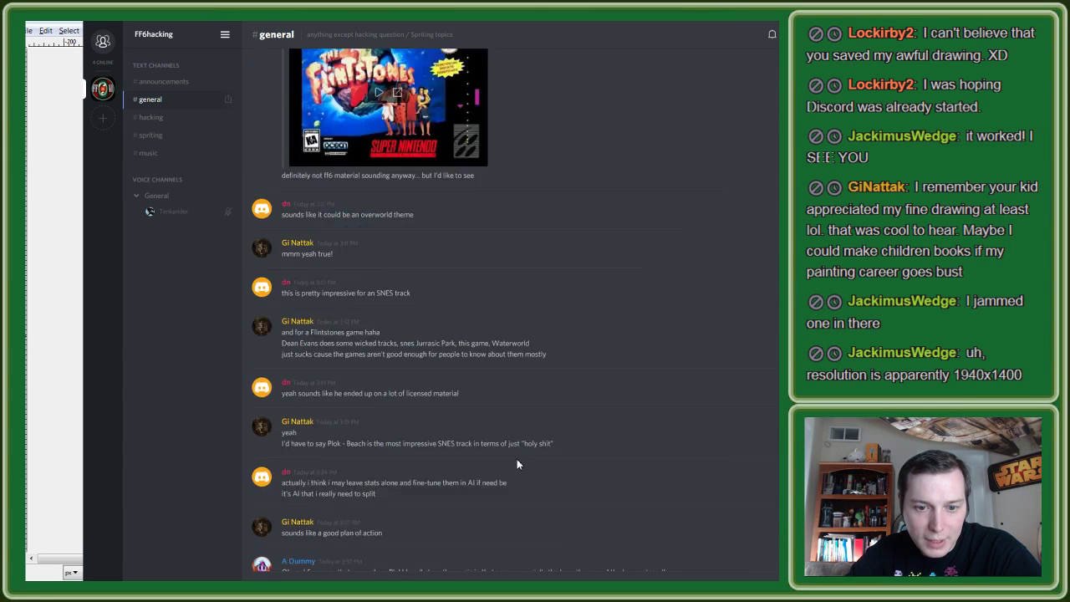
pyautogui.scroll(-3, 517, 459)
pyautogui.scroll(-2, 514, 467)
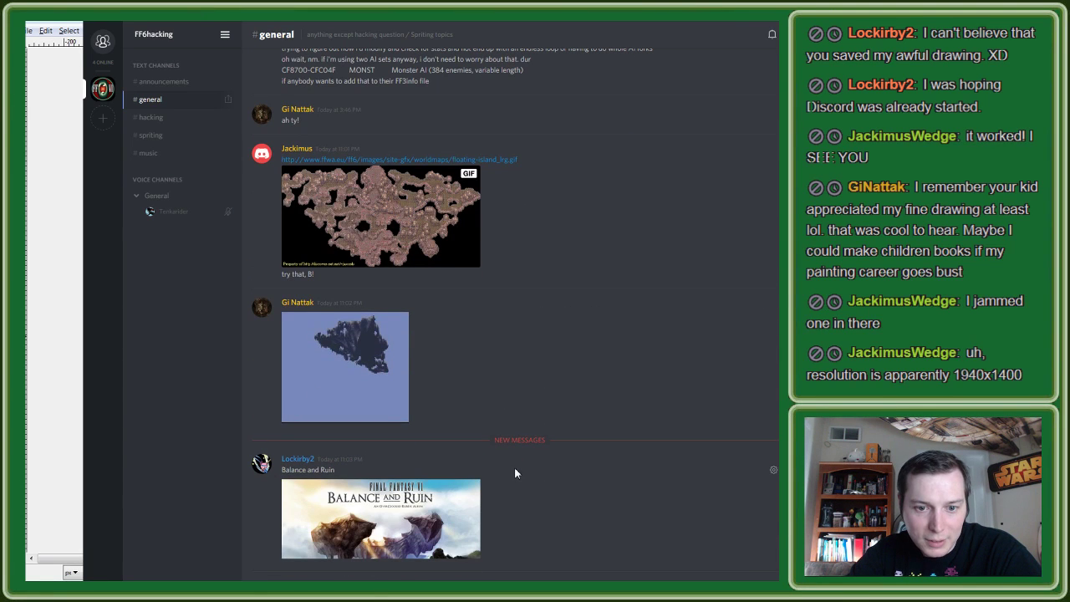
# Step: View the Balance and Ruin album art full size, then return to GIMP
pyautogui.click(411, 506)
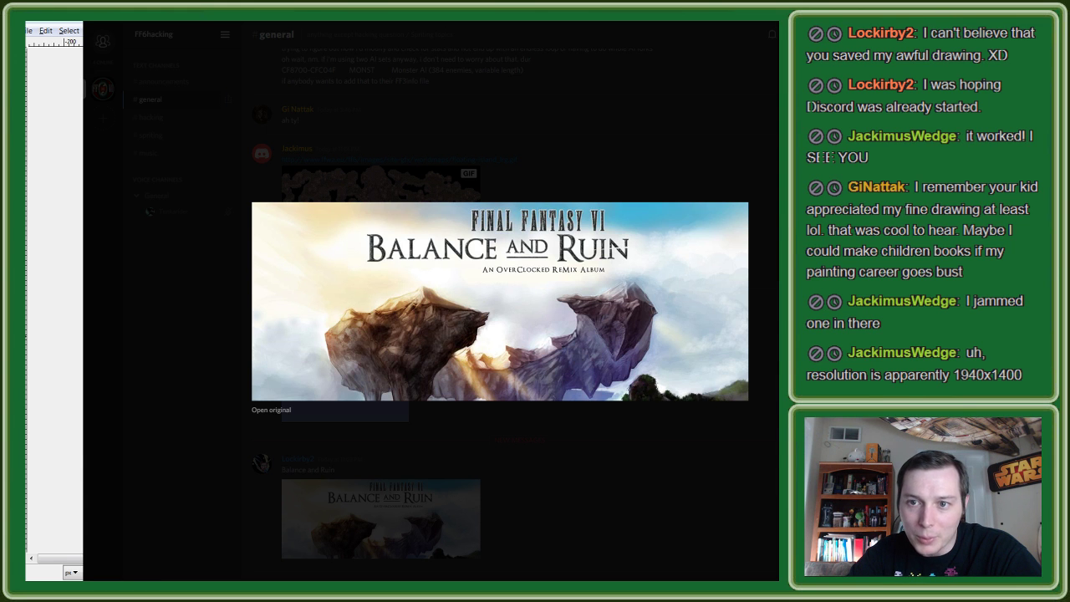
pyautogui.click(166, 342)
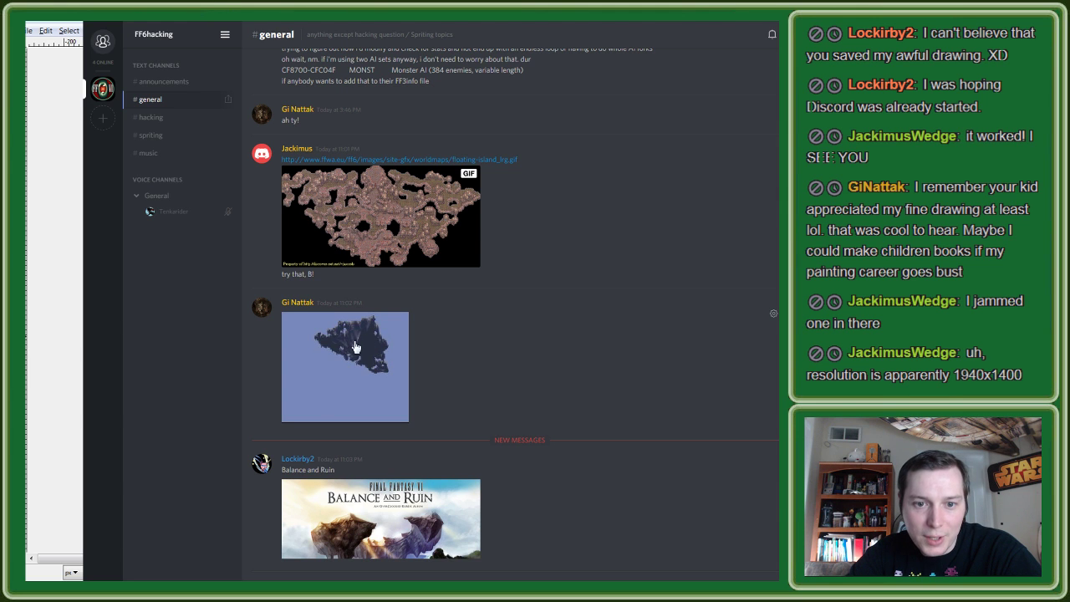
pyautogui.hotkey('alt', 'Tab')
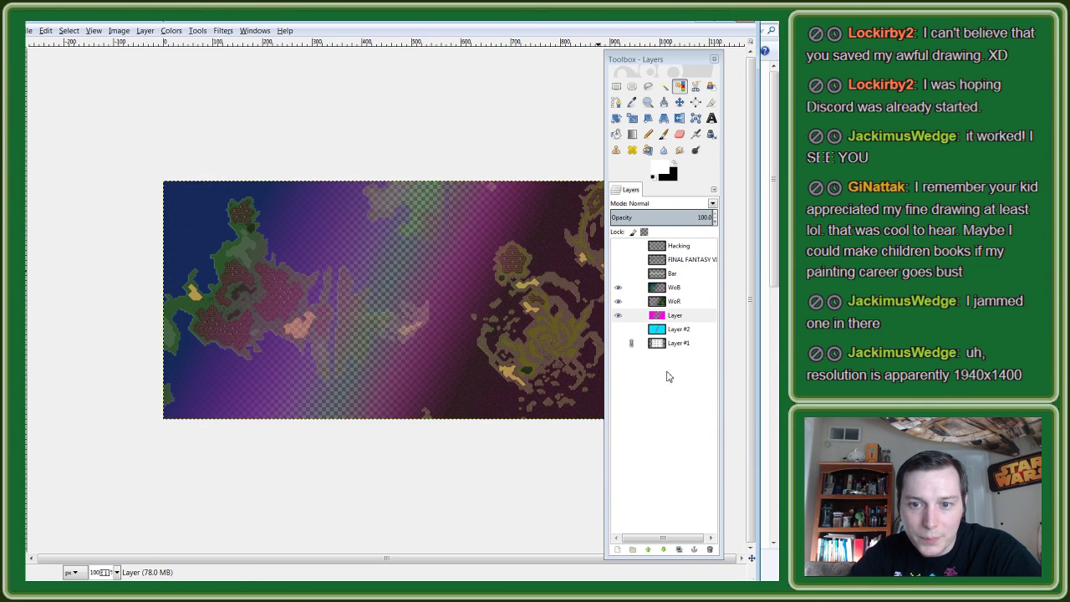
# Step: Add a 'Floating Continent' layer above WoB and make Layer #2 and Layer #1 visible
pyautogui.rightClick(674, 288)
pyautogui.click(706, 310)
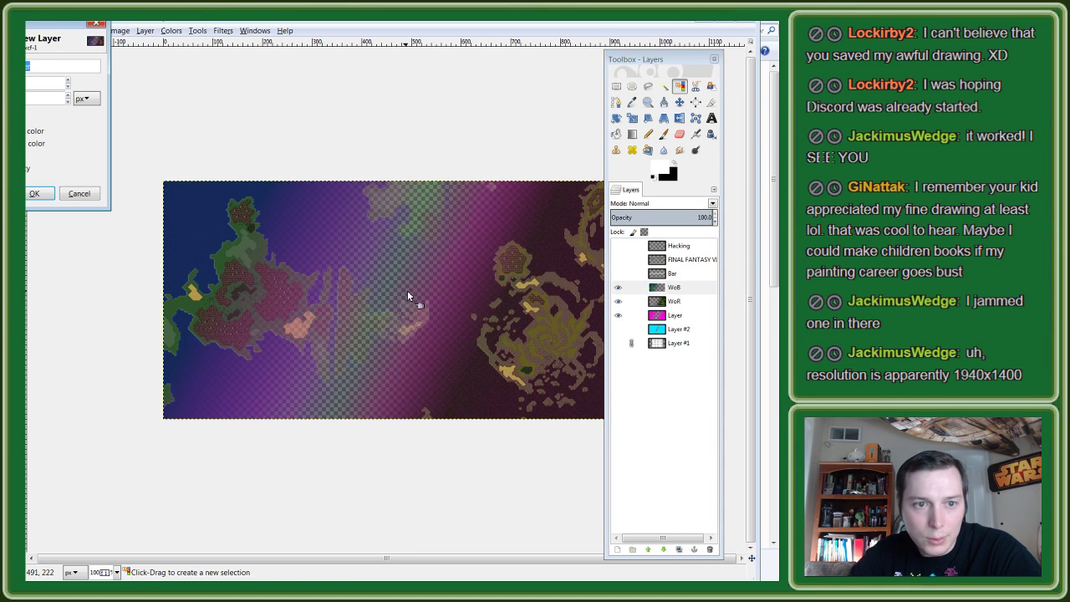
pyautogui.write('e')
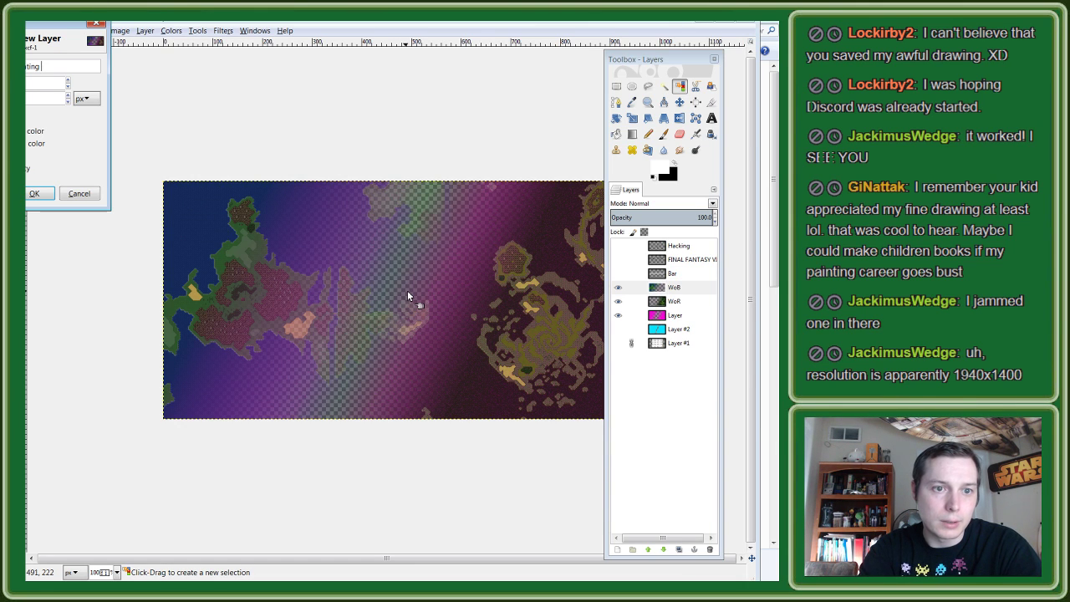
pyautogui.write('Conti')
pyautogui.press('BackSpace')
pyautogui.press('BackSpace')
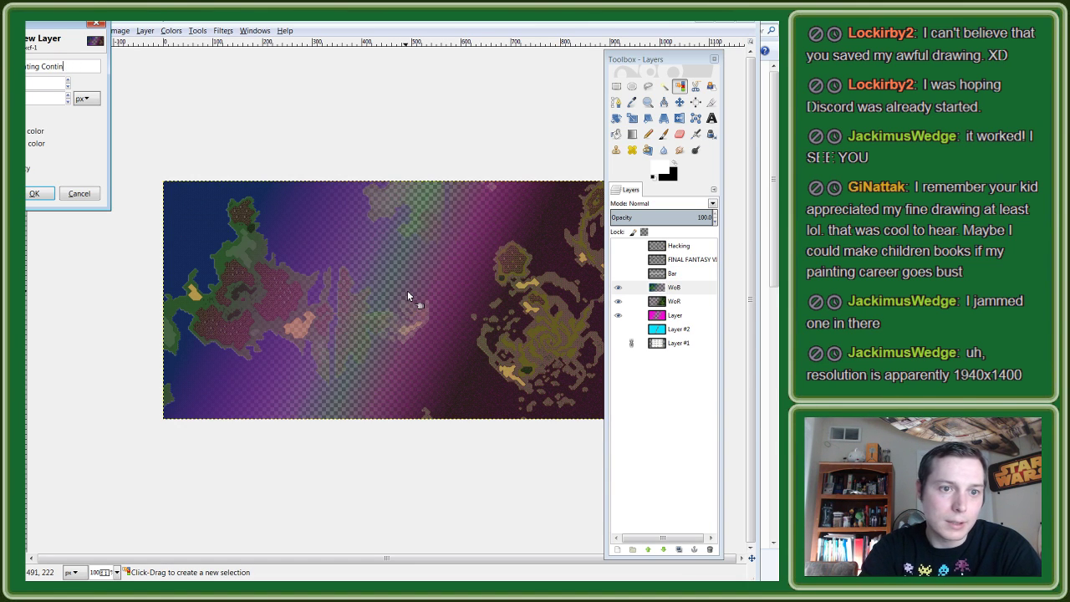
pyautogui.press('BackSpace')
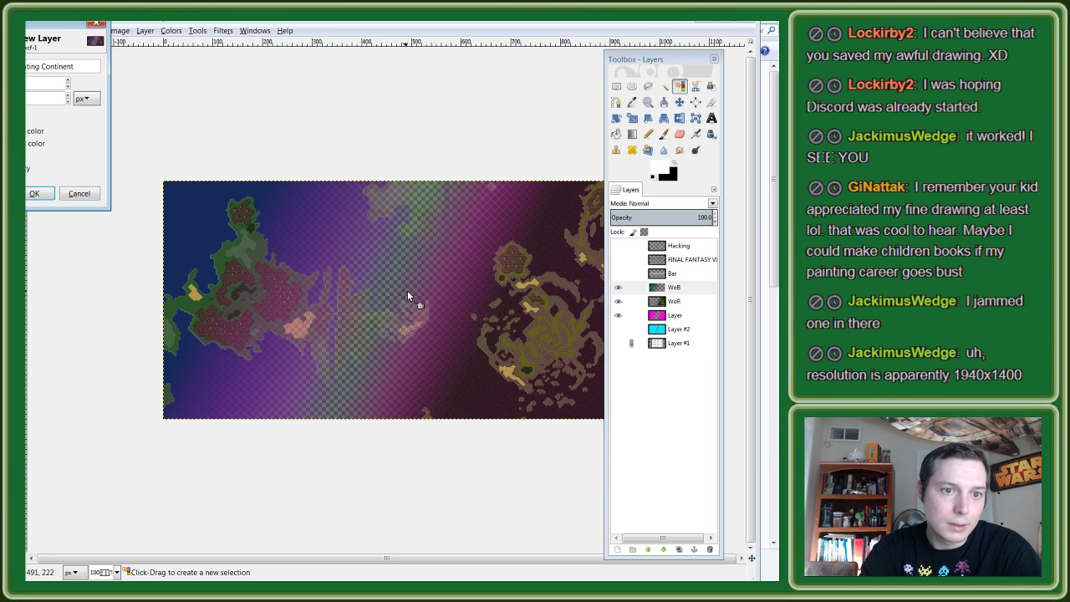
pyautogui.press('Return')
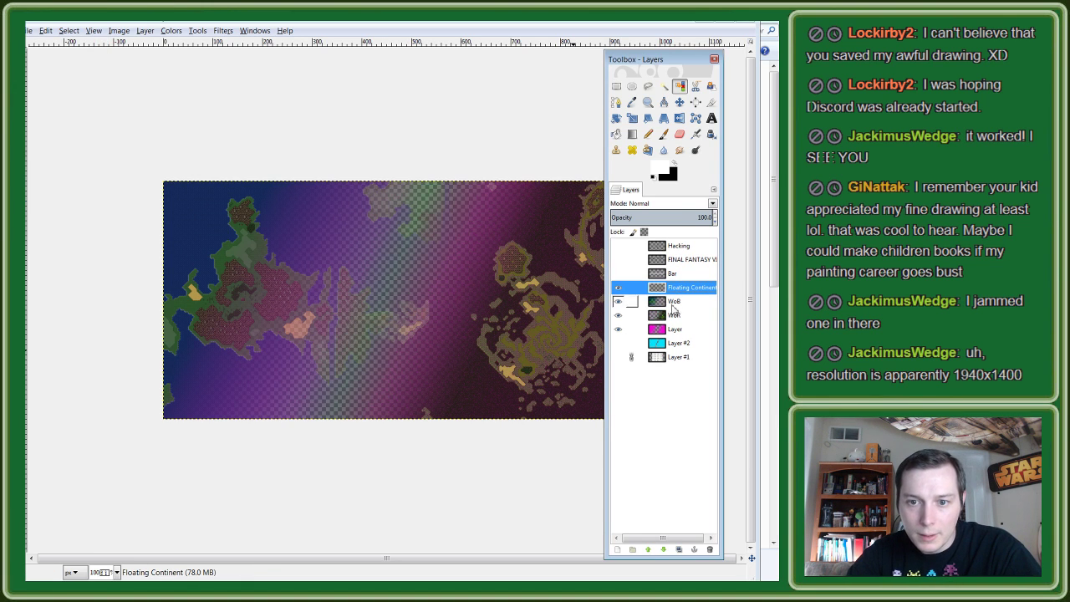
pyautogui.moveTo(632, 361); pyautogui.dragTo(617, 342)
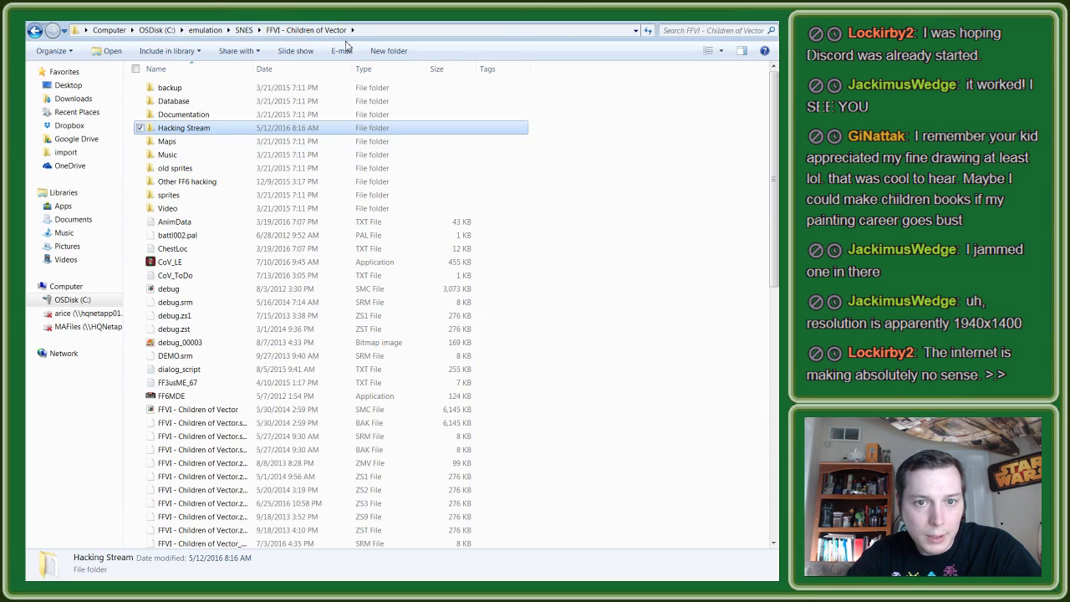
# Step: Open FC Capture from the FF6hacking twitch folder in GIMP and enlarge its window
pyautogui.click(248, 30)
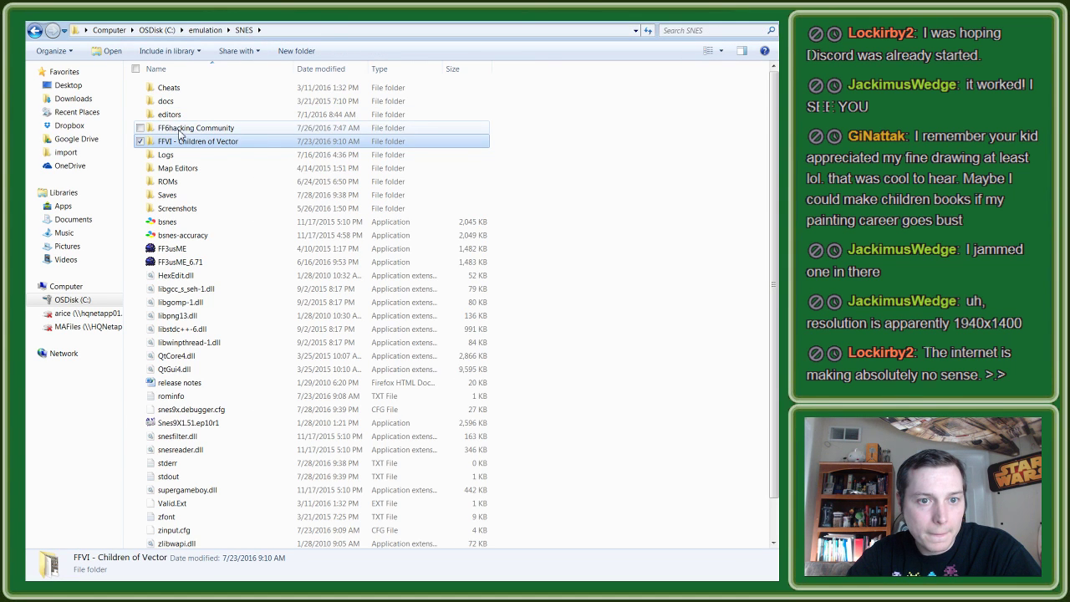
pyautogui.doubleClick(178, 132)
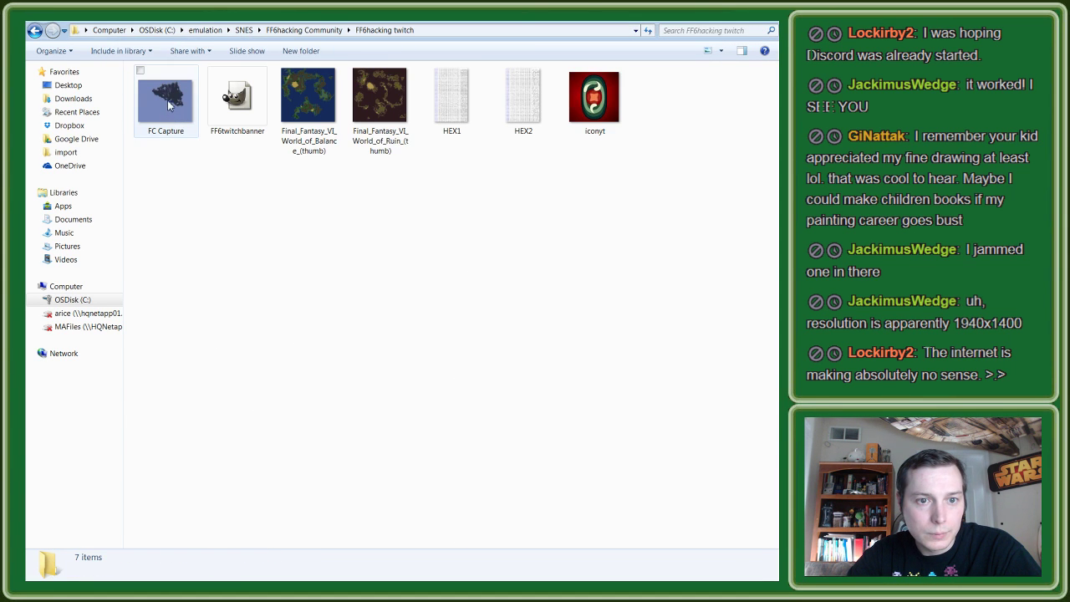
pyautogui.click(170, 102)
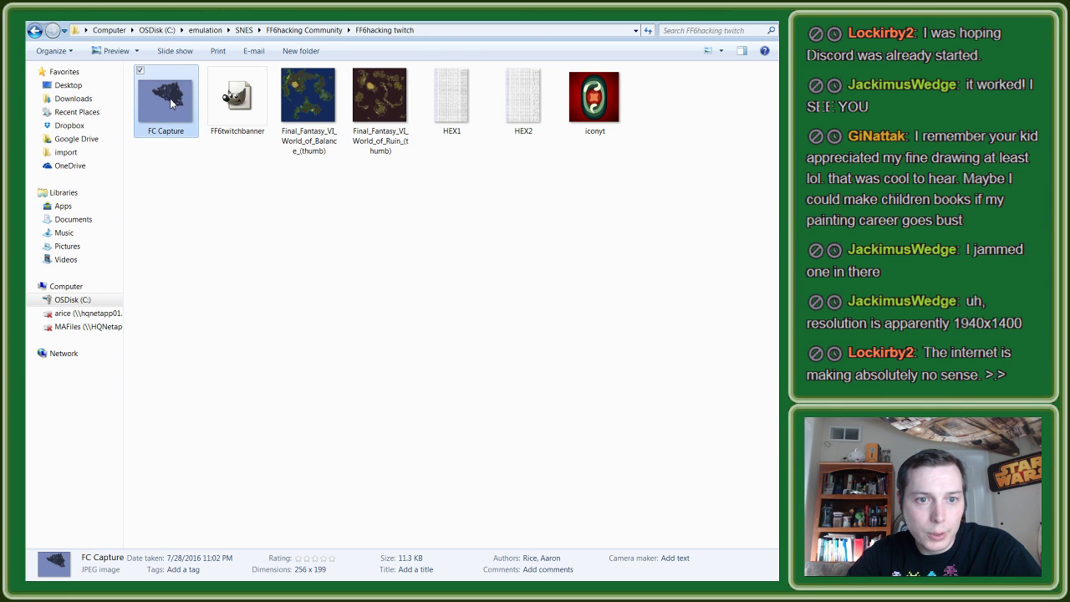
pyautogui.rightClick(170, 102)
pyautogui.click(72, 120)
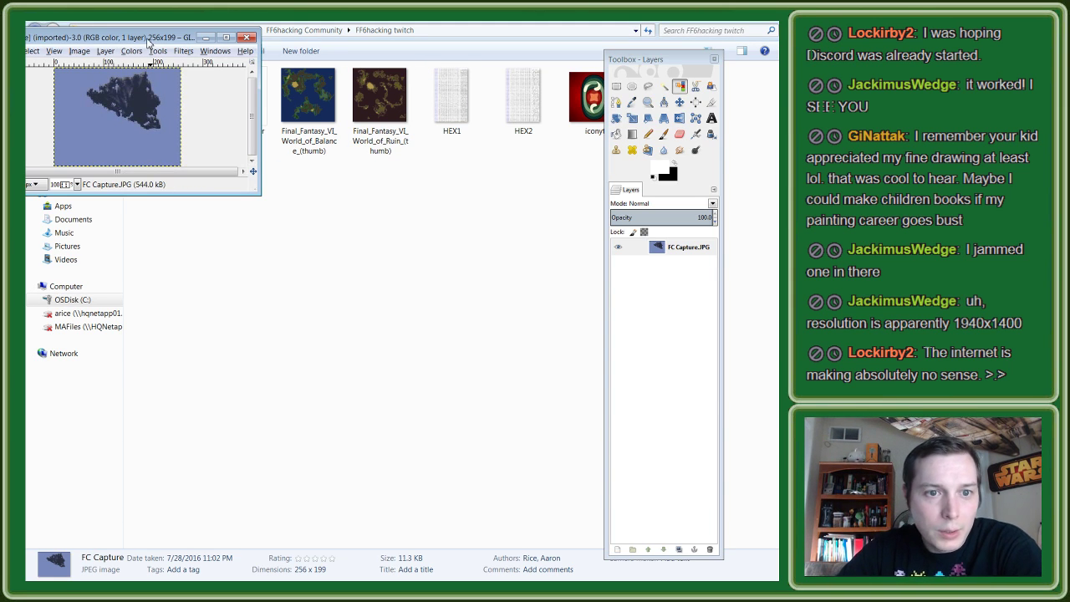
pyautogui.moveTo(149, 40); pyautogui.dragTo(427, 247)
pyautogui.keyDown('ctrl'); pyautogui.scroll(3, 443, 303); pyautogui.keyUp('ctrl')
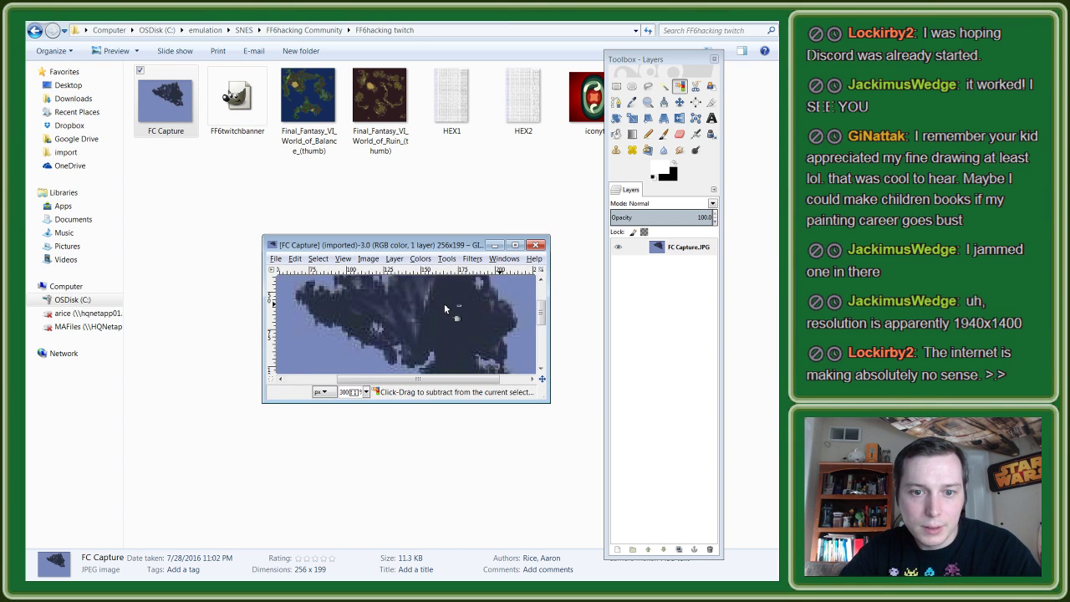
pyautogui.keyDown('ctrl'); pyautogui.scroll(-3, 445, 305); pyautogui.keyUp('ctrl')
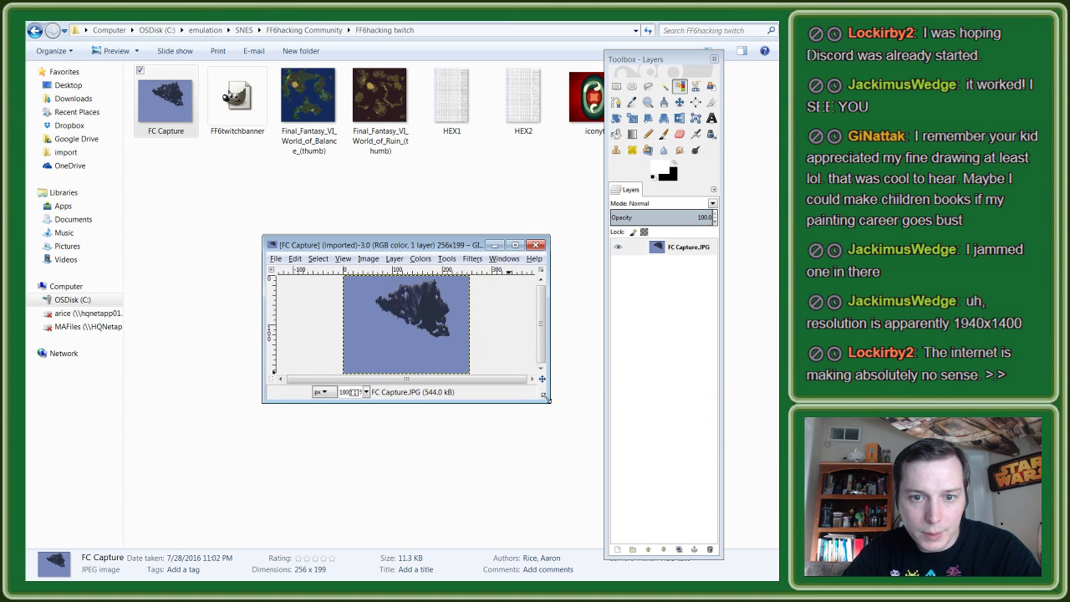
pyautogui.moveTo(545, 398); pyautogui.dragTo(646, 532)
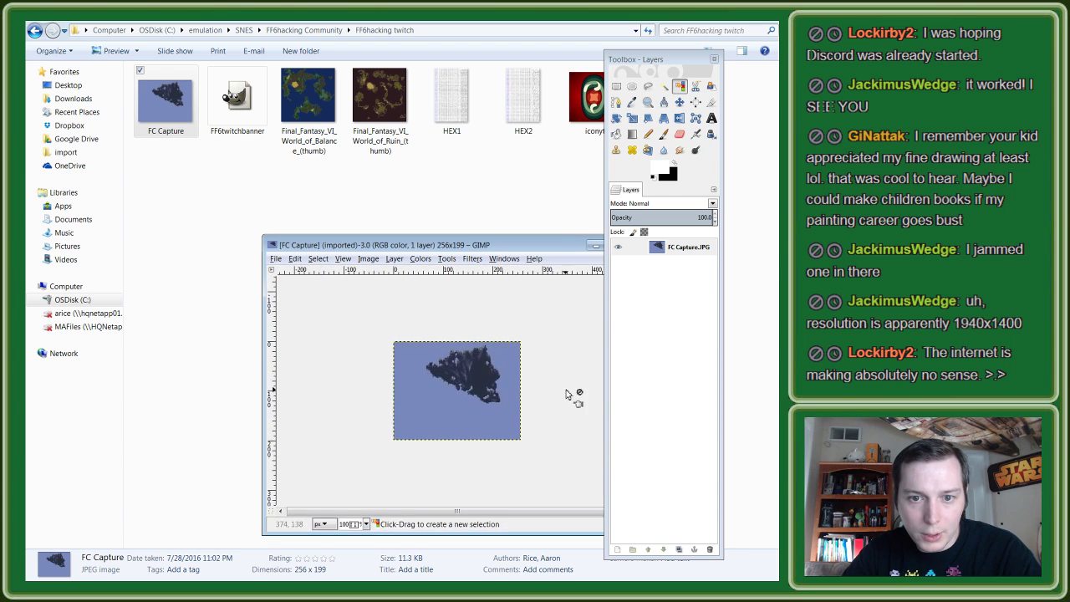
# Step: Select the blue background around the island with Select by Color
pyautogui.moveTo(477, 249)
pyautogui.mouseDown()
pyautogui.moveTo(390, 239)
pyautogui.moveTo(222, 252)
pyautogui.moveTo(33, 62)
pyautogui.mouseUp()
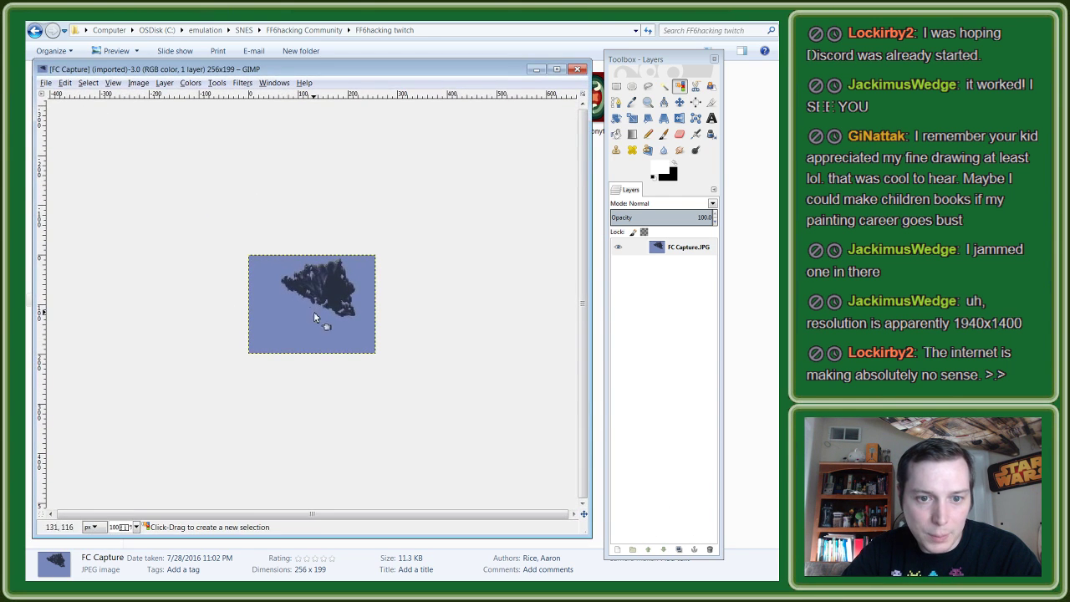
pyautogui.scroll(2, 326, 294)
pyautogui.scroll(1, 326, 294)
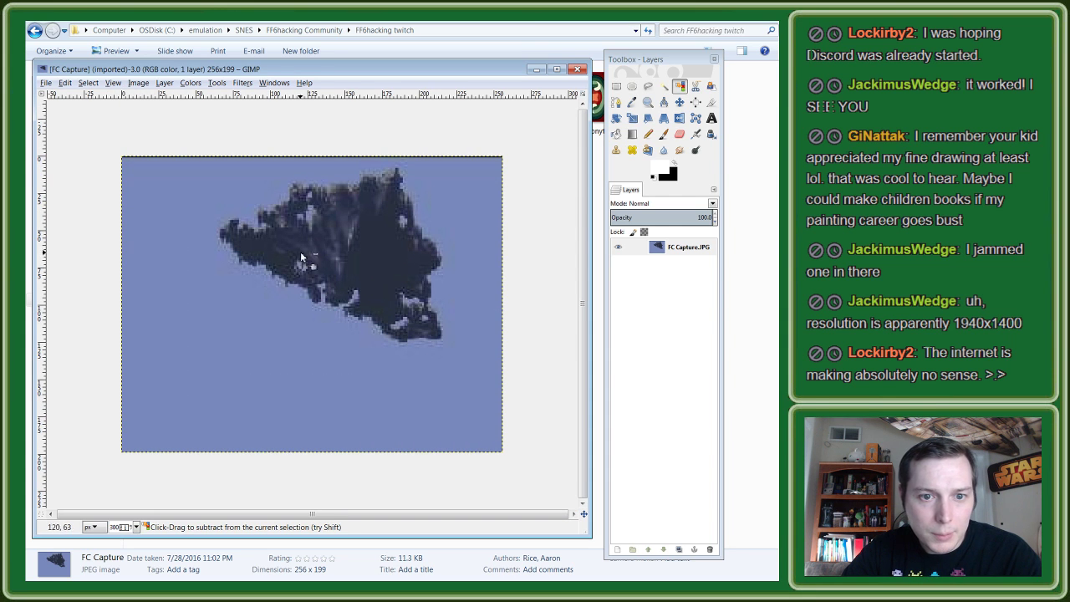
pyautogui.click(88, 82)
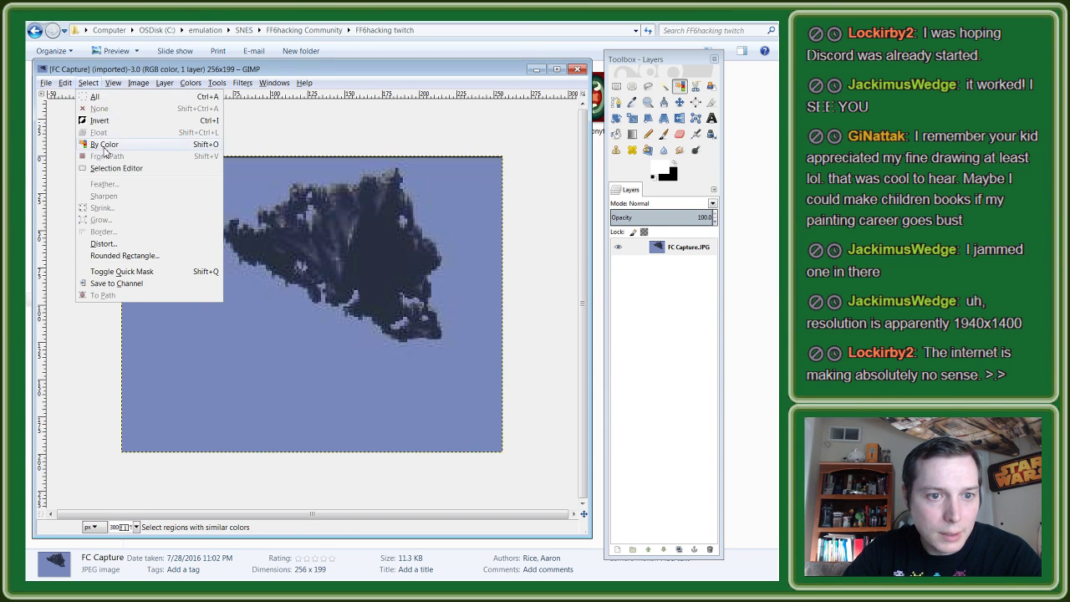
pyautogui.click(103, 143)
pyautogui.scroll(2, 241, 218)
pyautogui.scroll(1, 101, 316)
pyautogui.scroll(1, 131, 338)
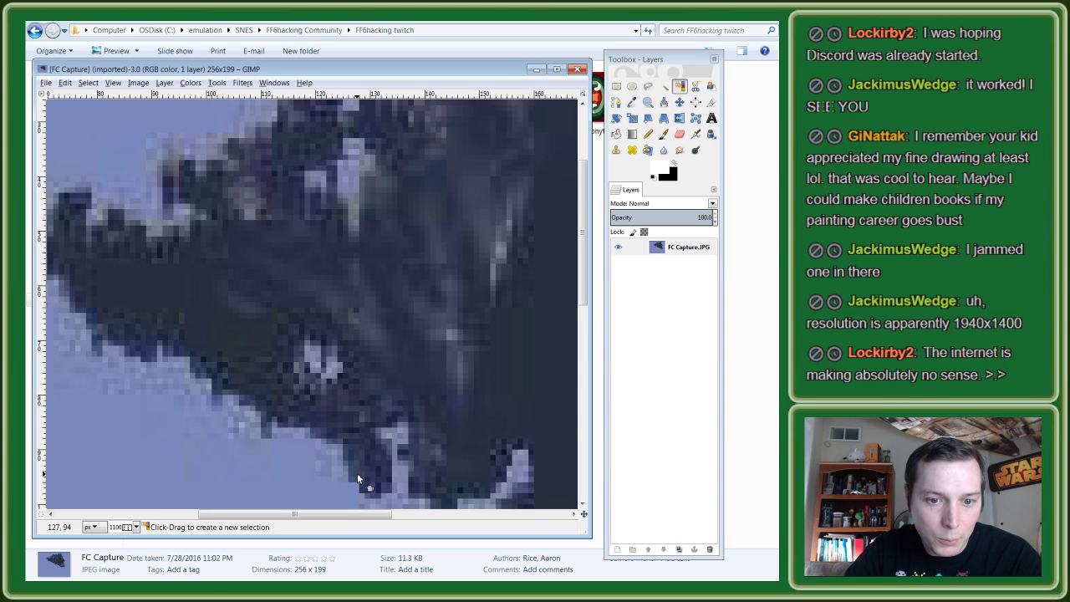
pyautogui.scroll(-1, 345, 473)
pyautogui.scroll(-1, 345, 473)
pyautogui.scroll(-2, 332, 355)
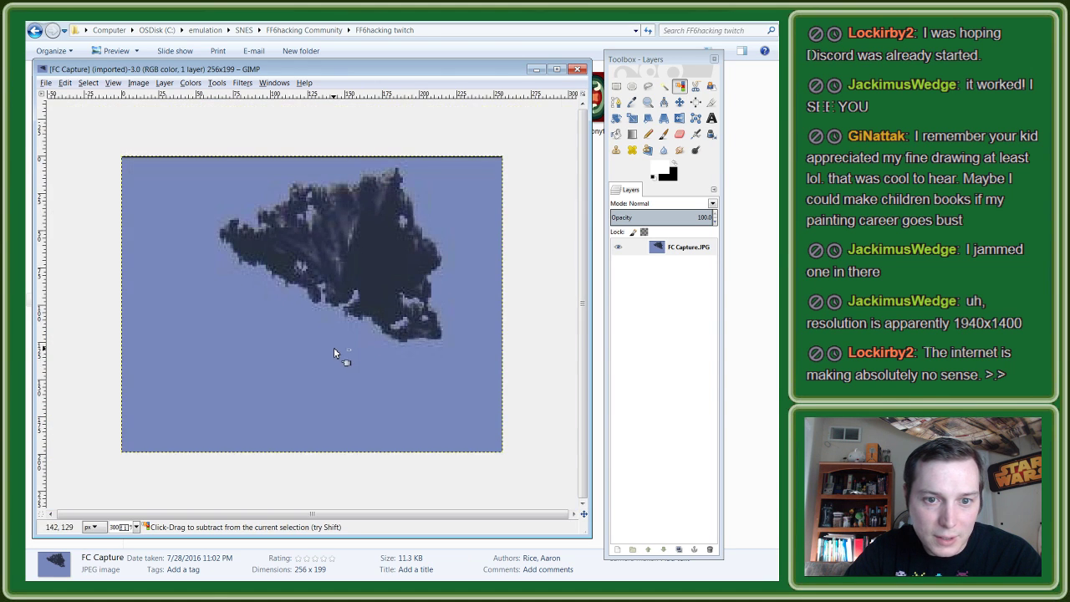
pyautogui.click(226, 192)
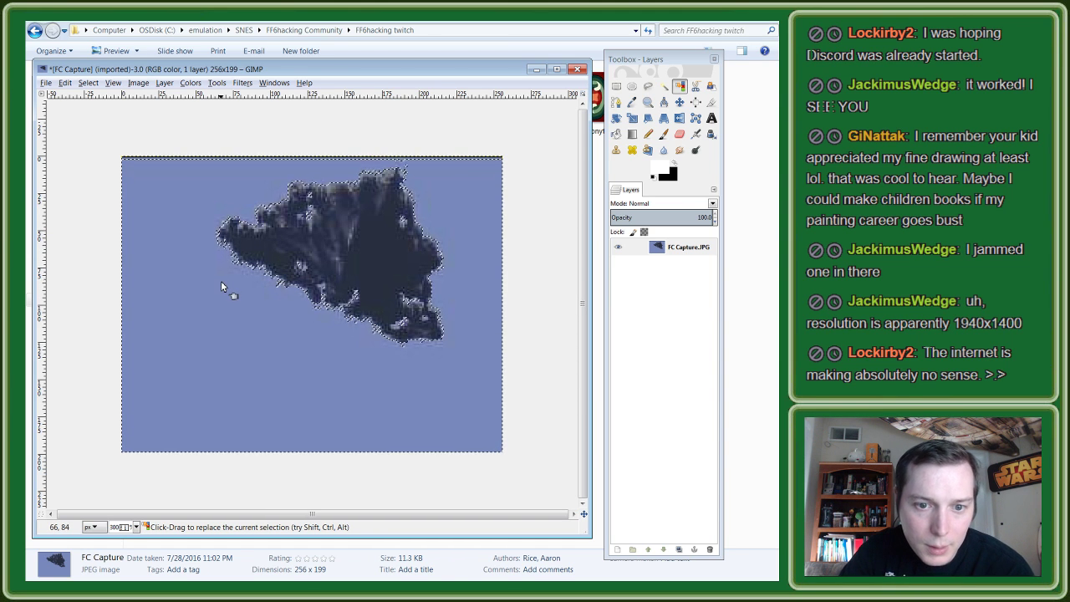
# Step: Grow the selection outward around the floating continent
pyautogui.scroll(-1, 222, 280)
pyautogui.scroll(4, 268, 251)
pyautogui.scroll(2, 312, 240)
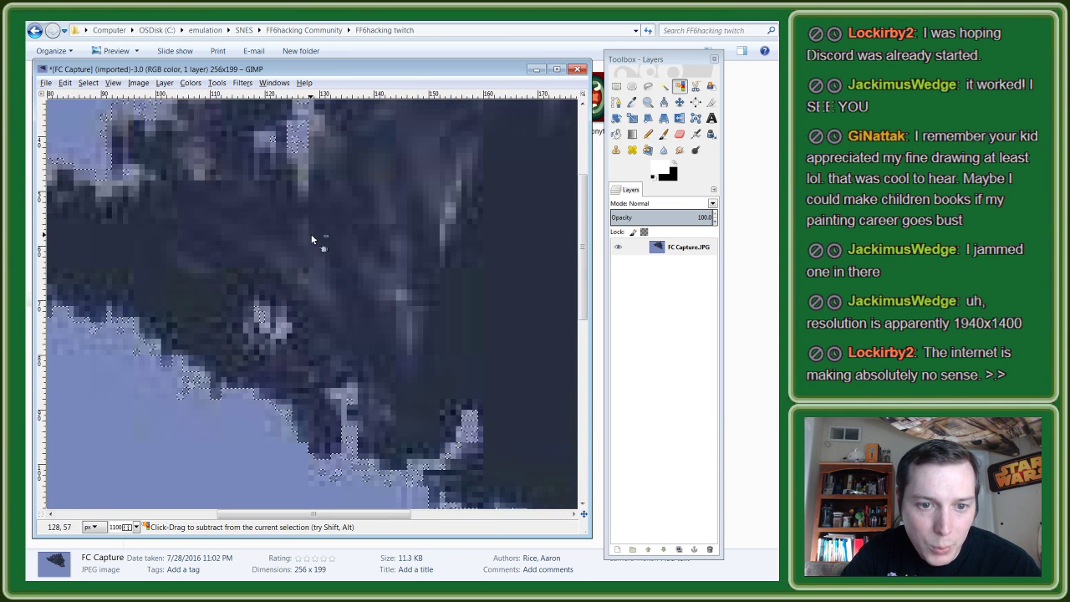
pyautogui.scroll(1, 287, 262)
pyautogui.scroll(-3, 287, 264)
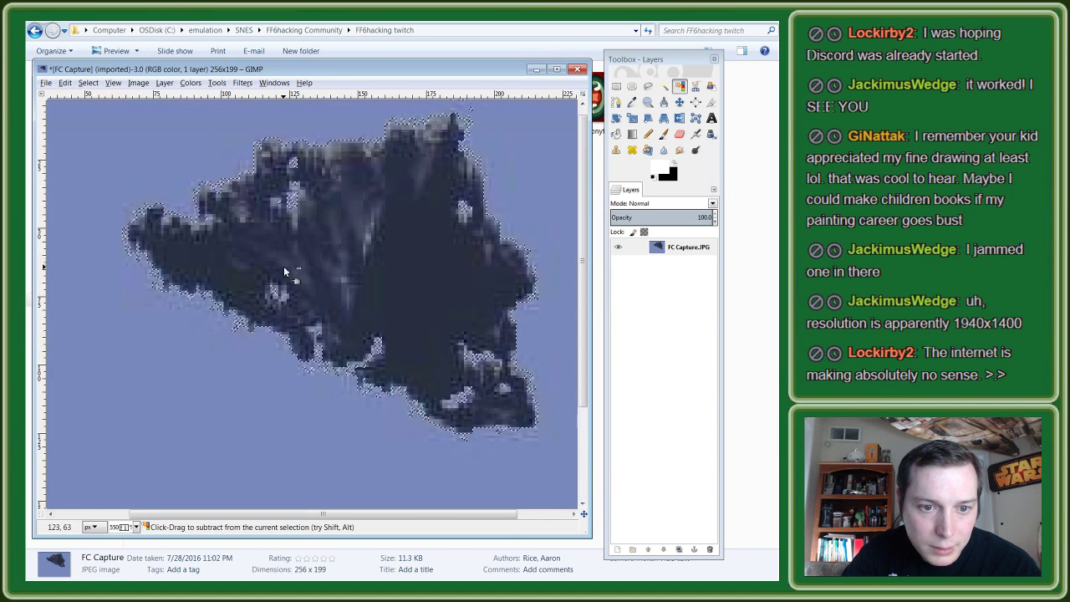
pyautogui.rightClick(180, 348)
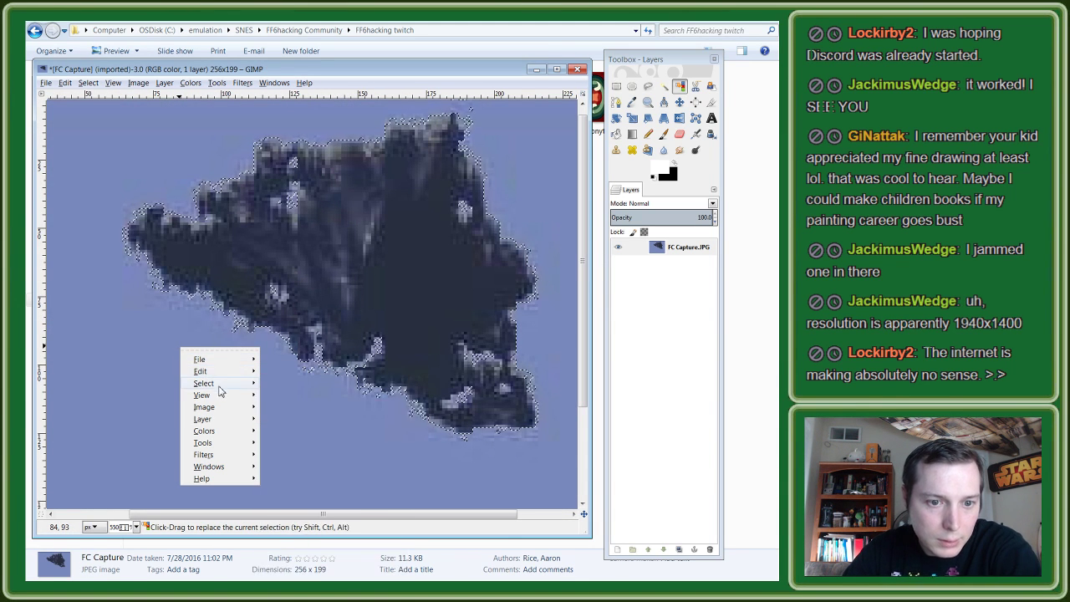
pyautogui.moveTo(204, 382)
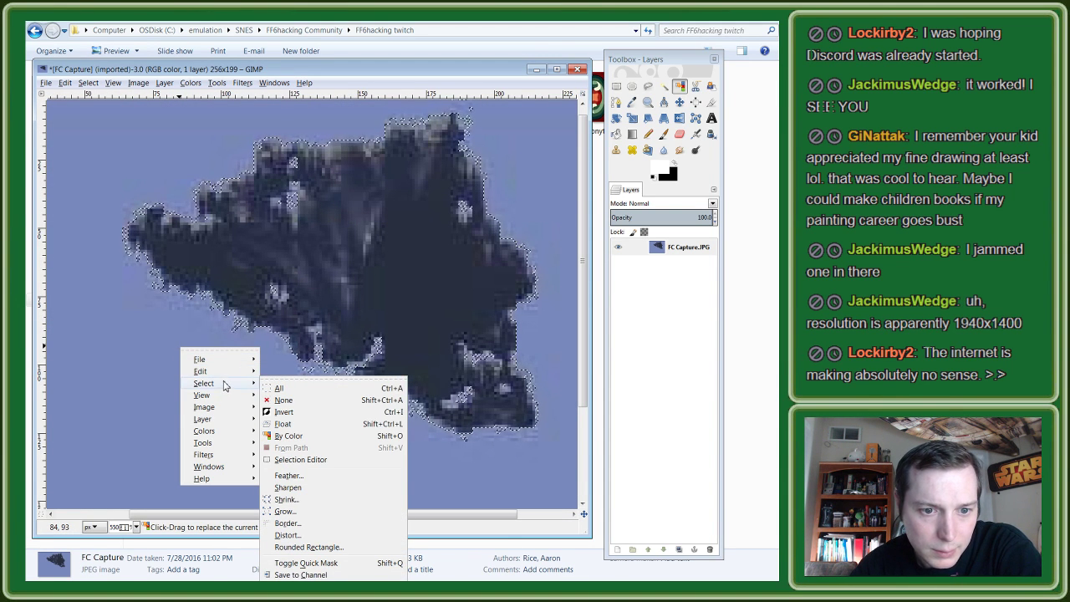
pyautogui.click(288, 511)
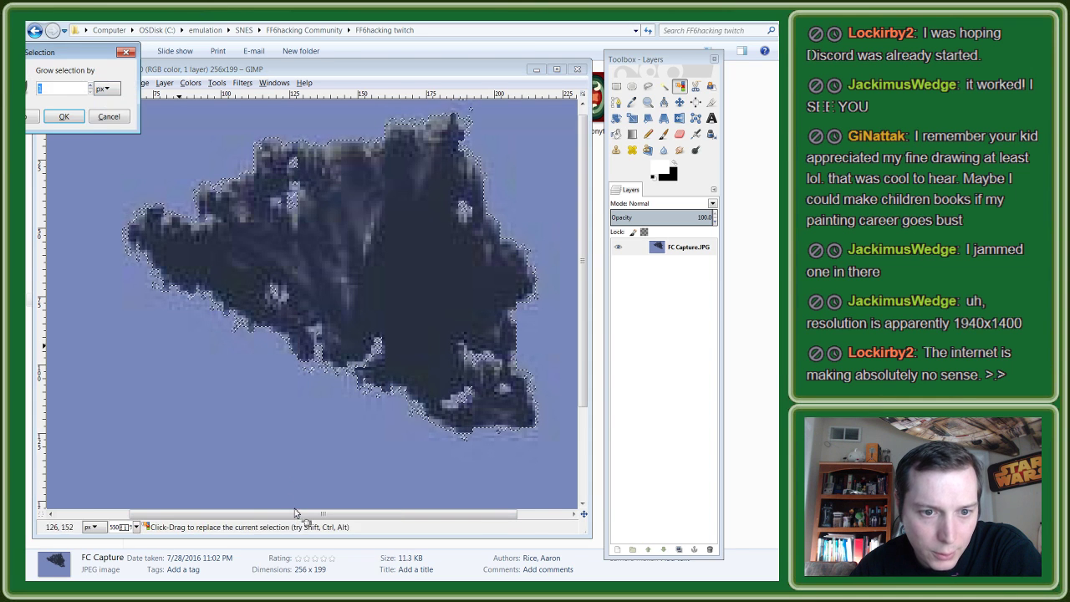
pyautogui.click(63, 116)
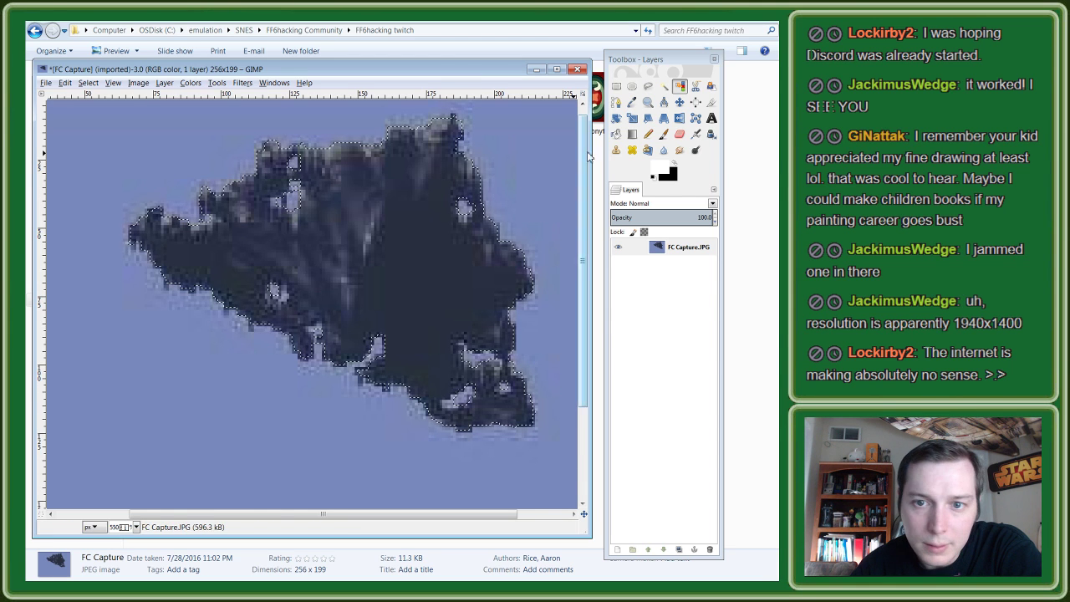
# Step: Sample the light blue sky colour and look up its hex value for Color to Alpha
pyautogui.click(632, 102)
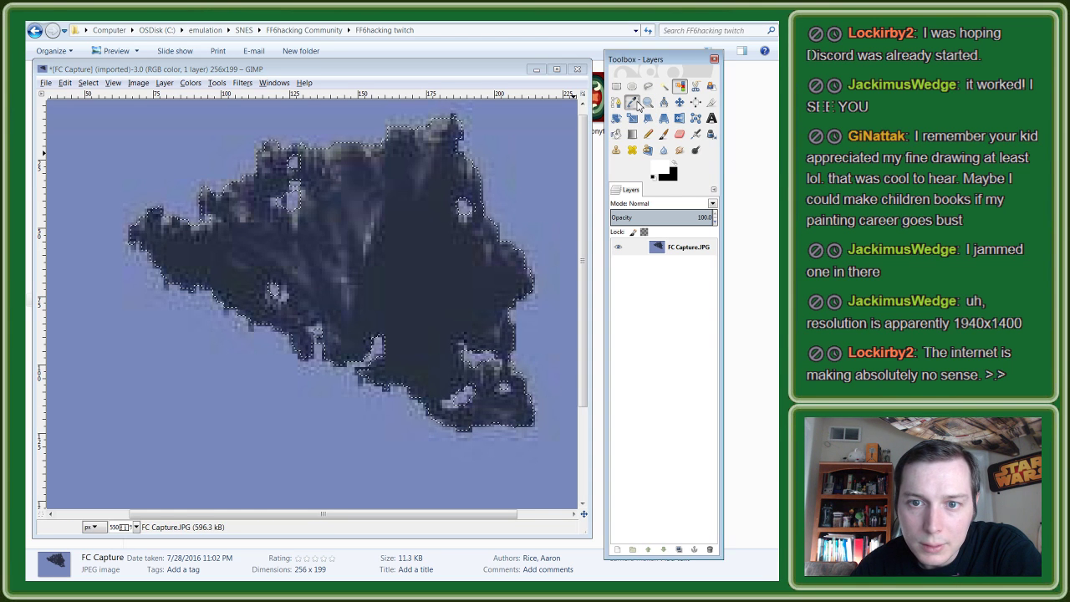
pyautogui.click(178, 146)
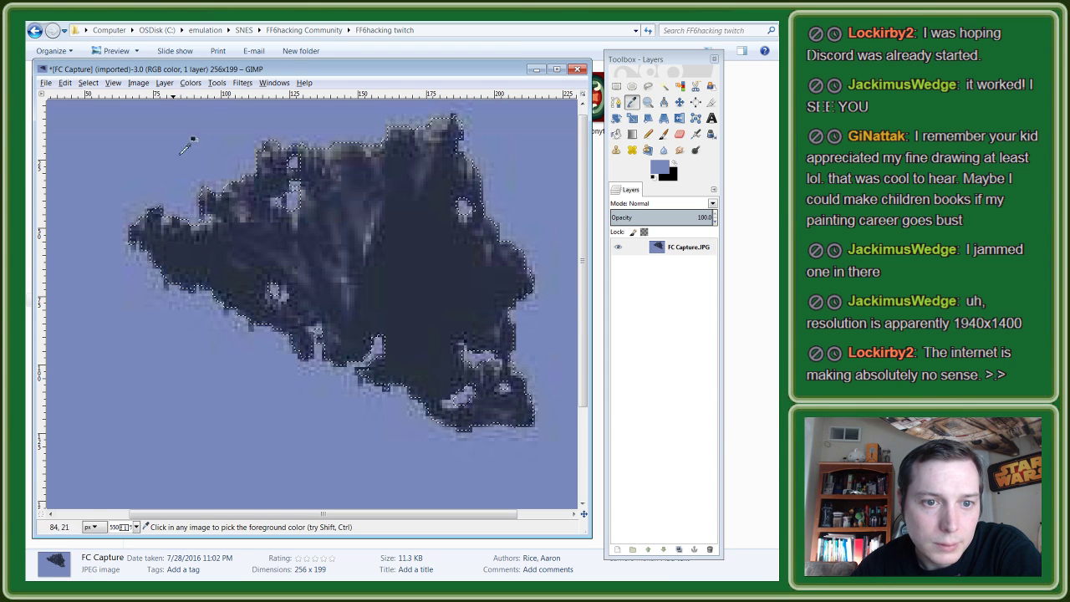
pyautogui.click(189, 83)
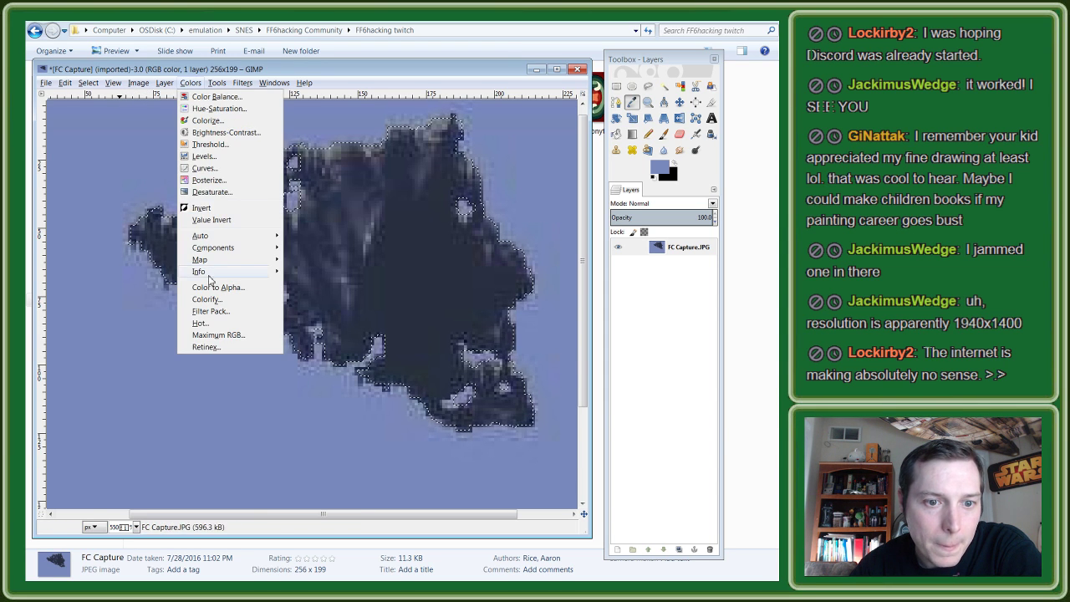
pyautogui.click(213, 287)
pyautogui.click(524, 367)
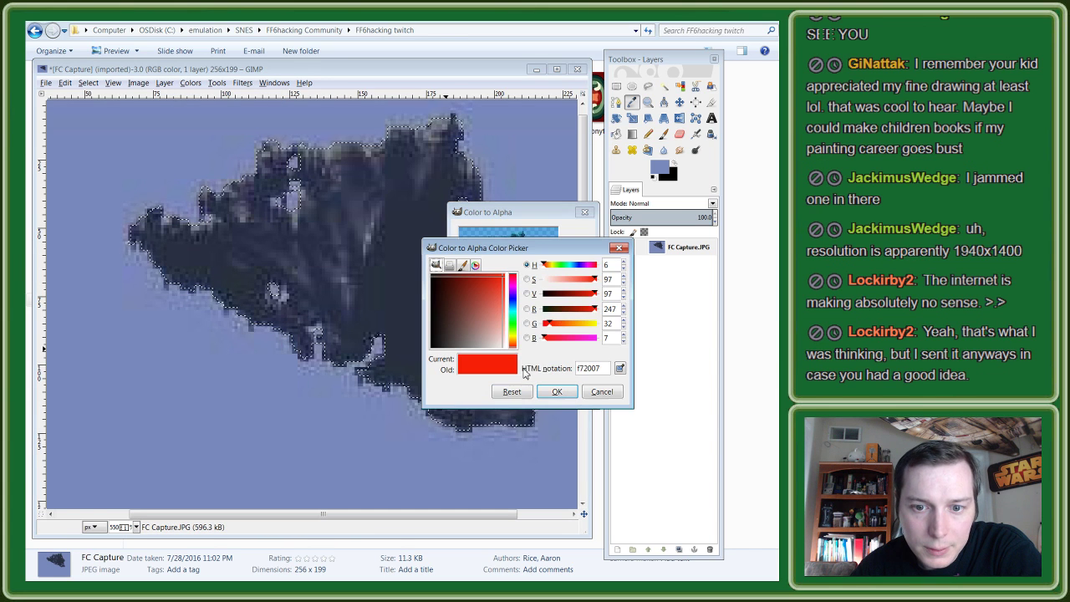
pyautogui.click(661, 168)
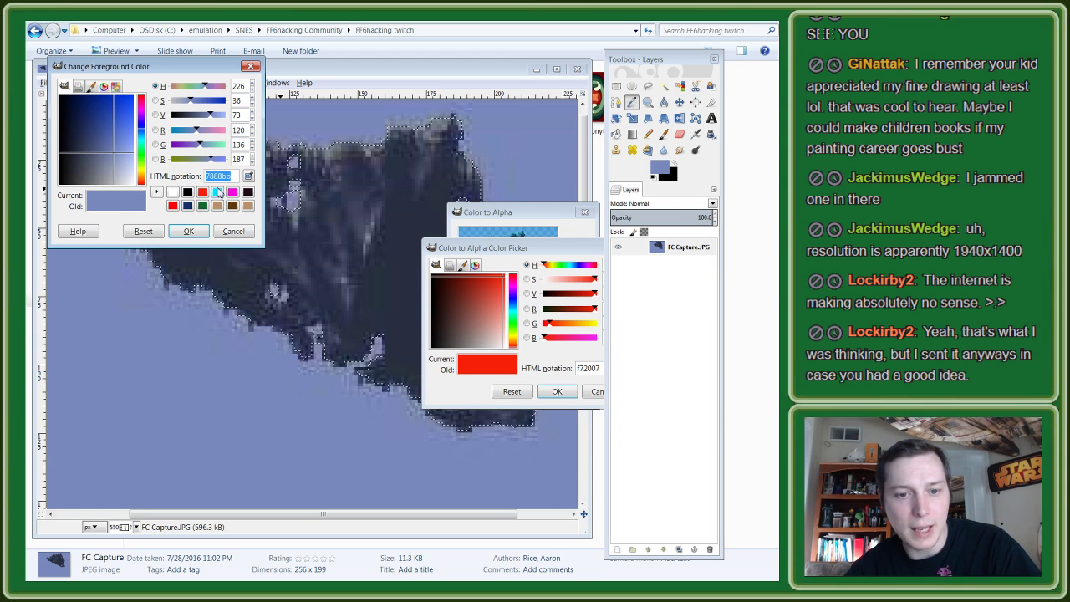
pyautogui.click(189, 231)
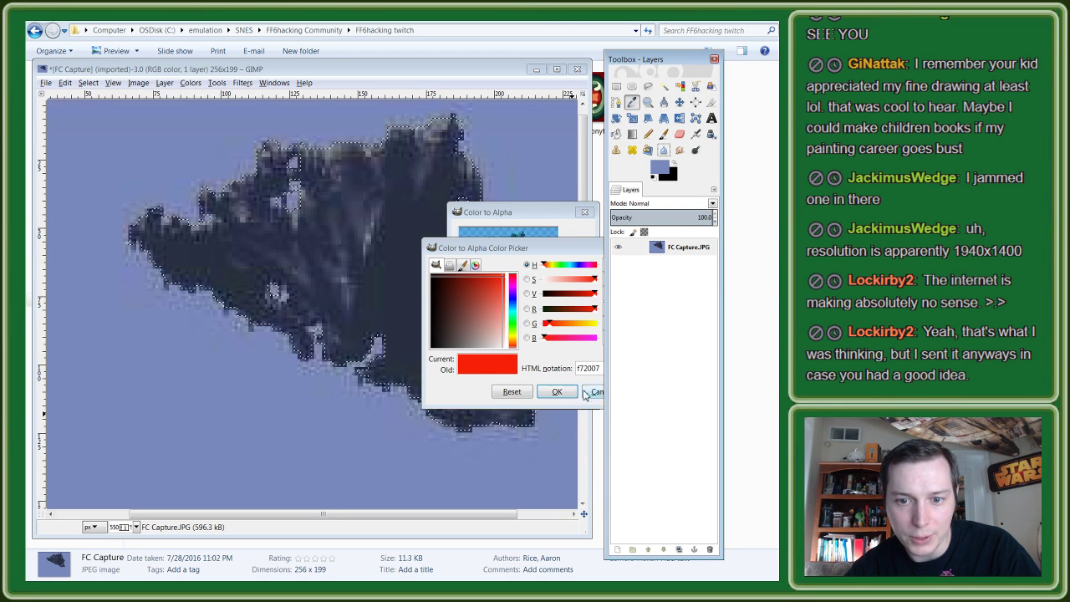
pyautogui.click(586, 393)
# Step: Apply Color to Alpha with 7888bb so the sky background turns transparent
pyautogui.click(504, 373)
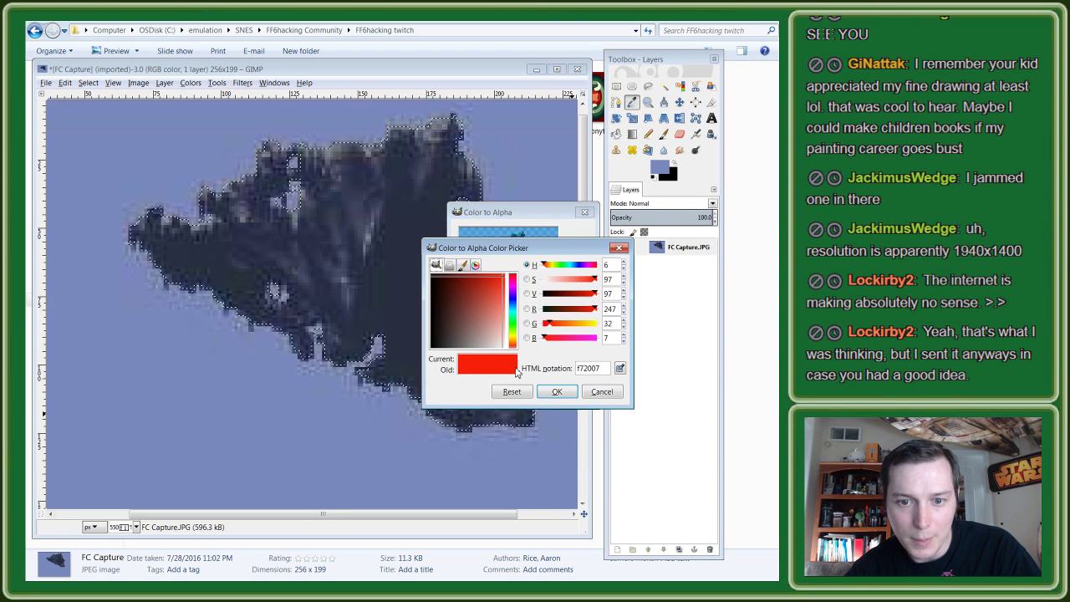
pyautogui.doubleClick(604, 371)
pyautogui.write('7888bb')
pyautogui.press('Return')
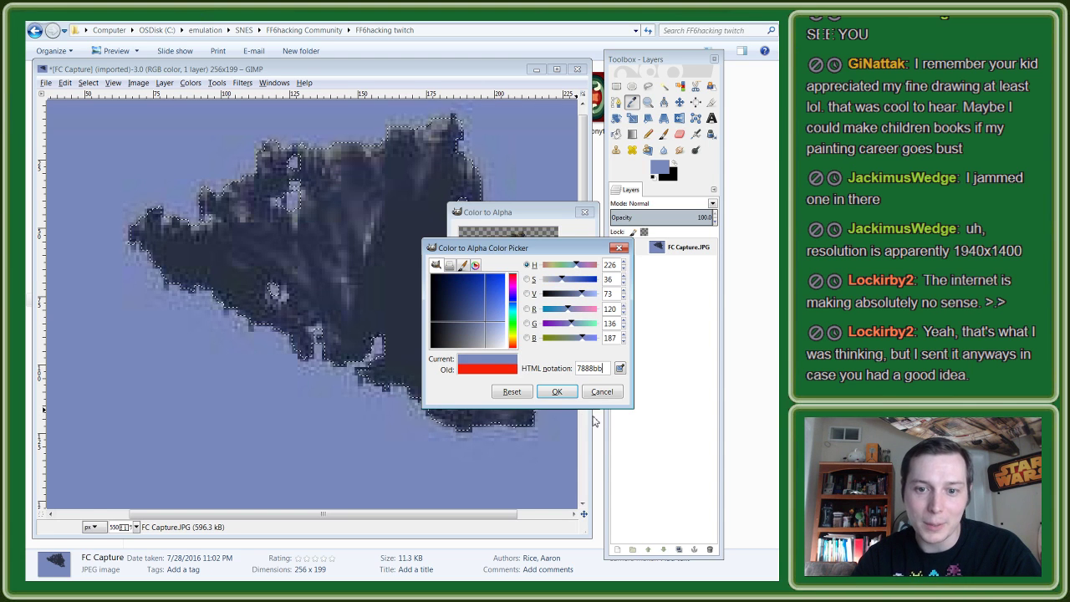
pyautogui.click(557, 392)
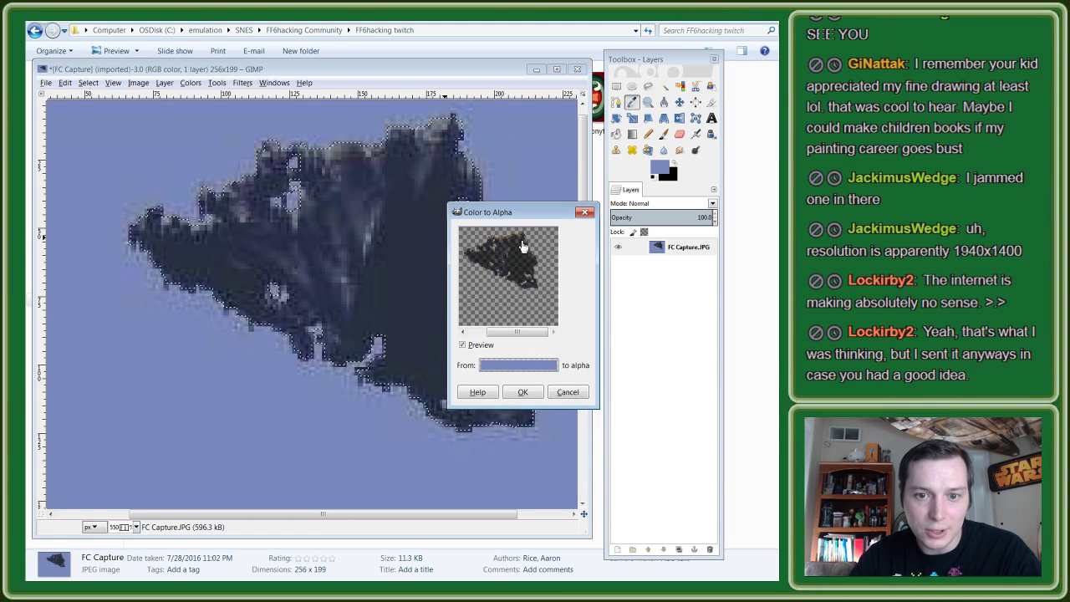
pyautogui.click(523, 393)
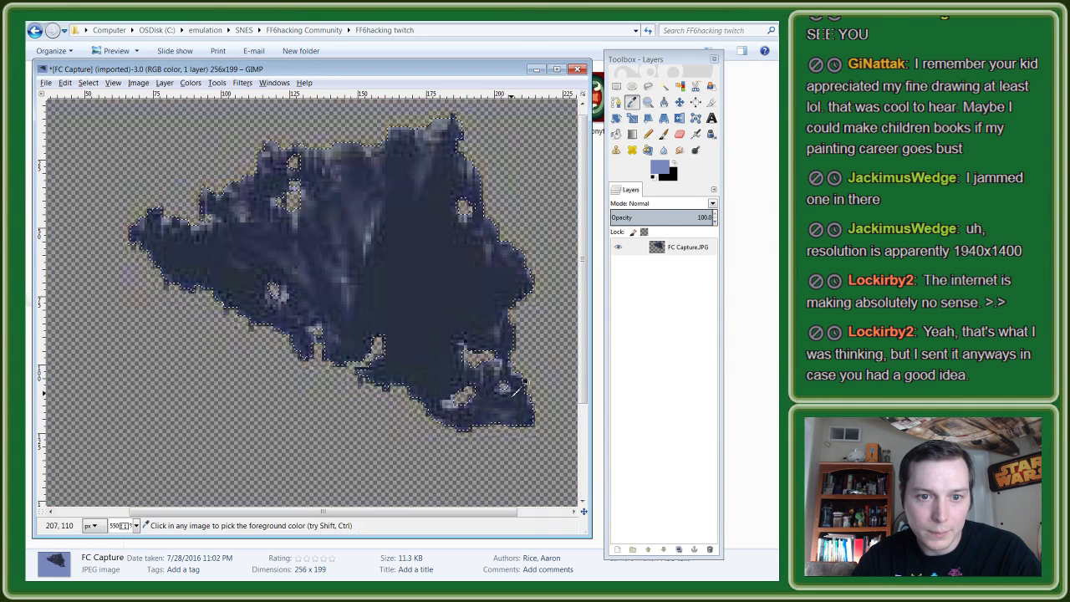
# Step: Clear the selection and scale FC Capture to 200%, giving 512×398 pixels
pyautogui.keyDown('ctrl'); pyautogui.scroll(-2, 311, 227); pyautogui.keyUp('ctrl')
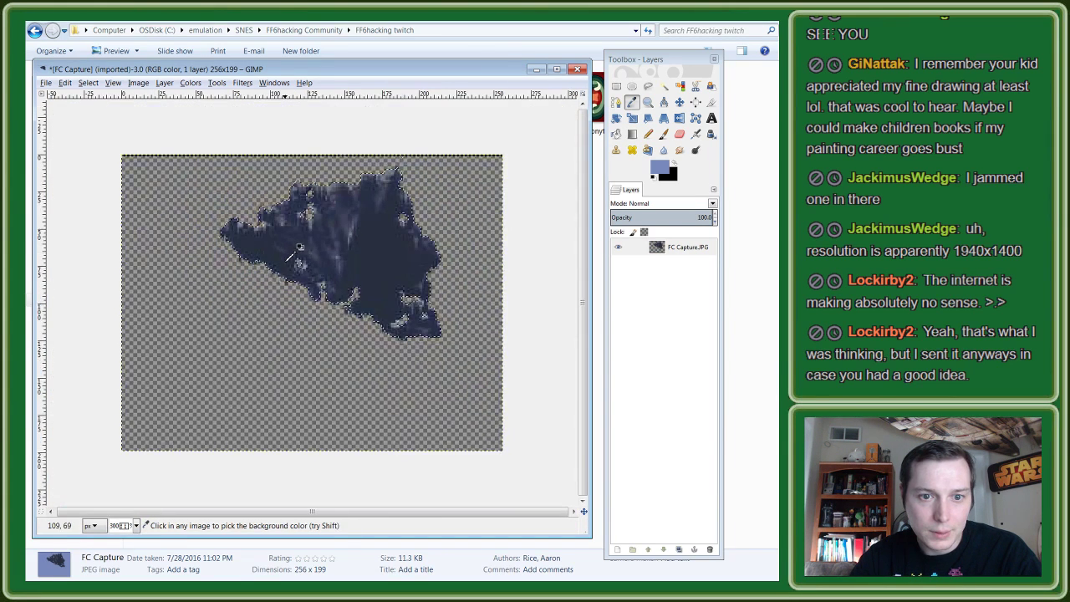
pyautogui.keyDown('ctrl'); pyautogui.scroll(-1, 294, 276); pyautogui.keyUp('ctrl')
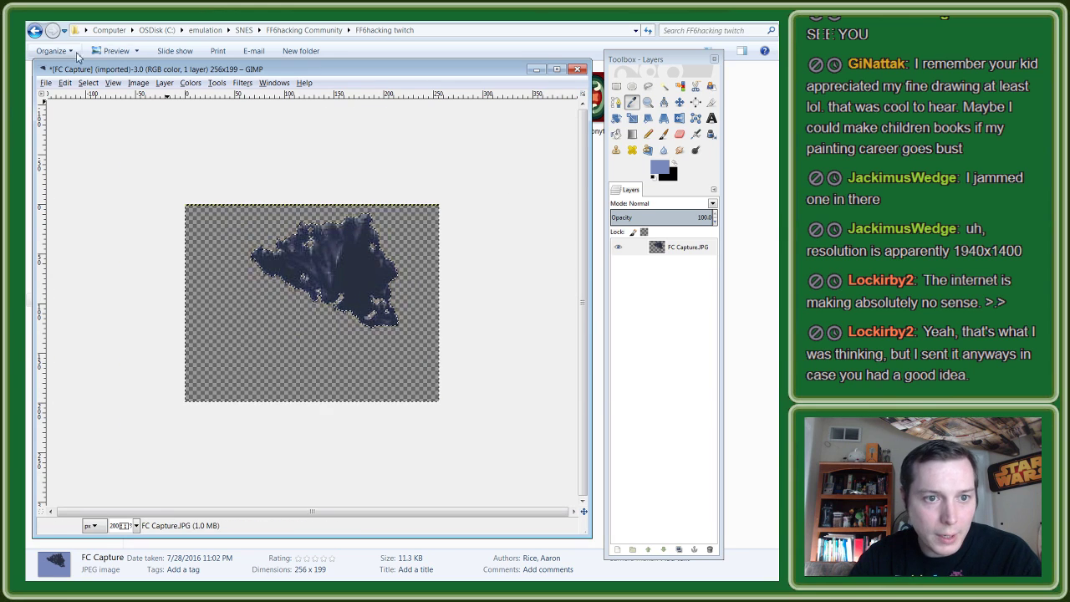
pyautogui.click(89, 83)
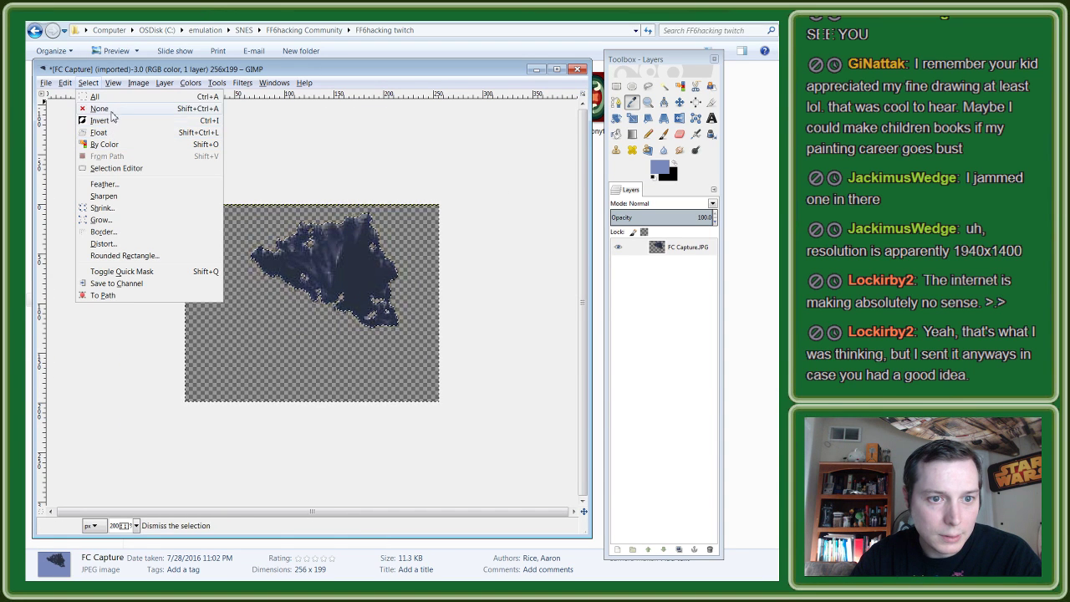
pyautogui.click(98, 108)
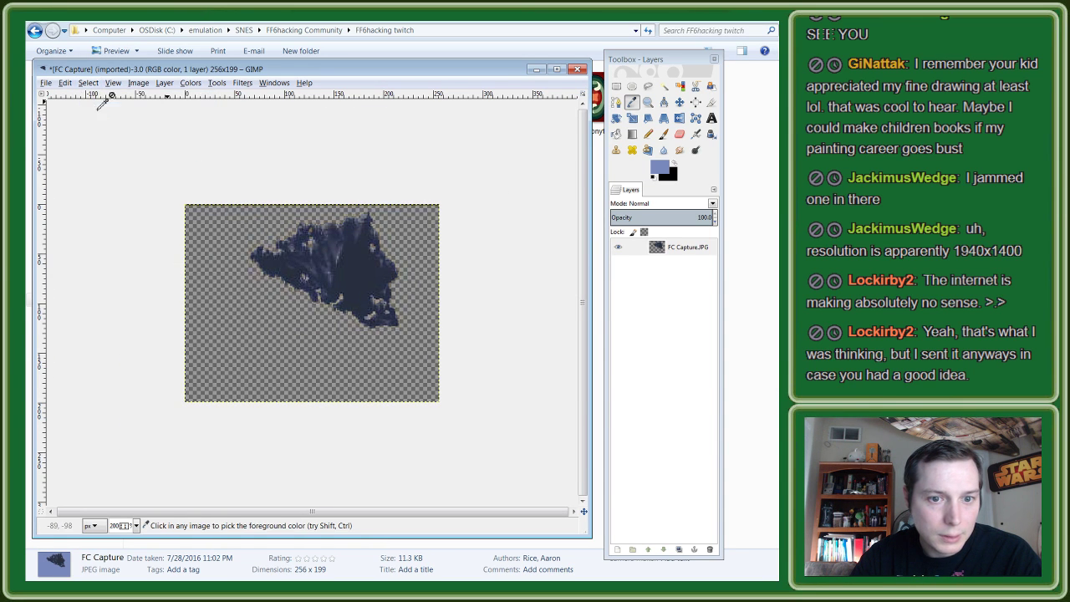
pyautogui.click(139, 83)
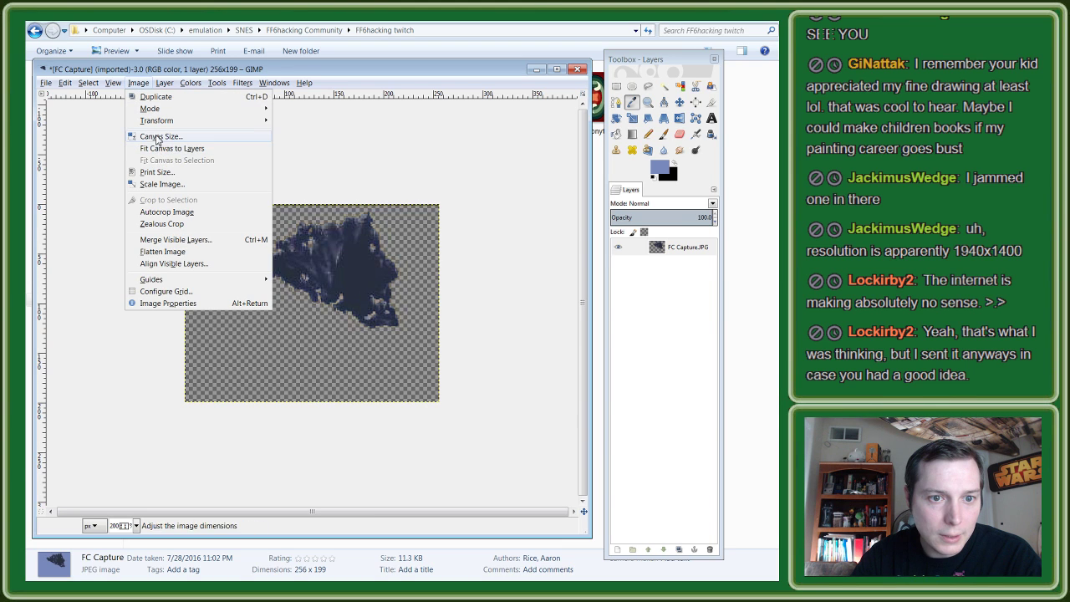
pyautogui.click(158, 174)
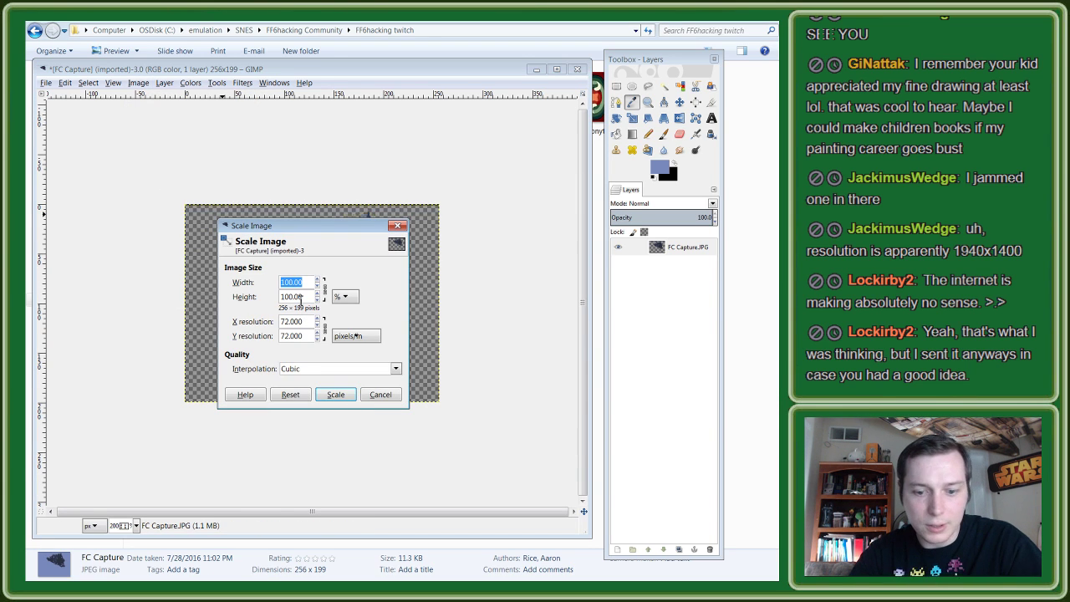
pyautogui.write('200')
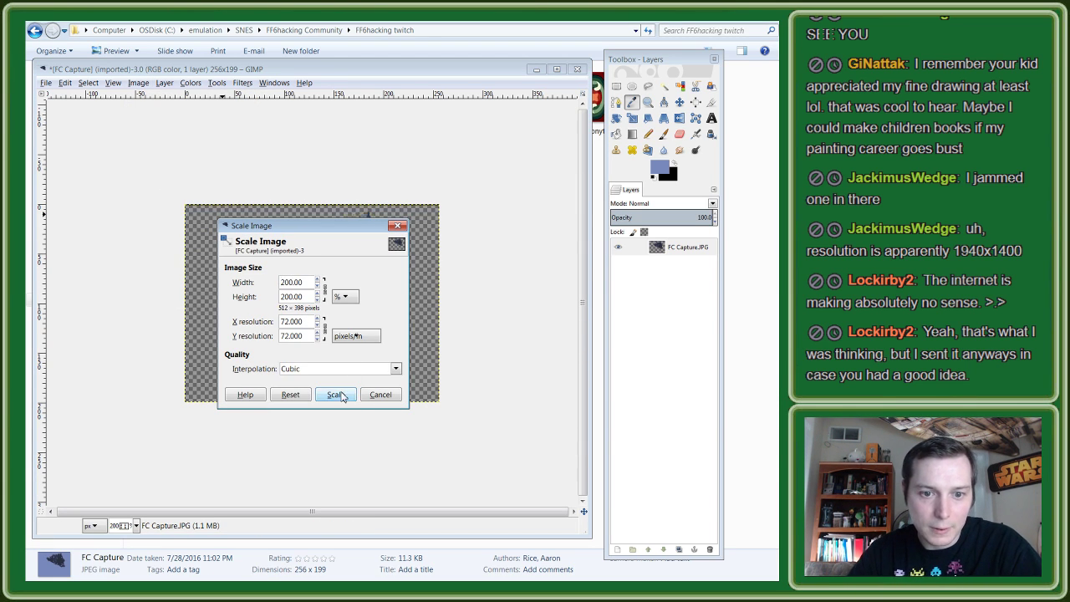
pyautogui.click(335, 394)
pyautogui.keyDown('ctrl'); pyautogui.scroll(-2, 363, 317); pyautogui.keyUp('ctrl')
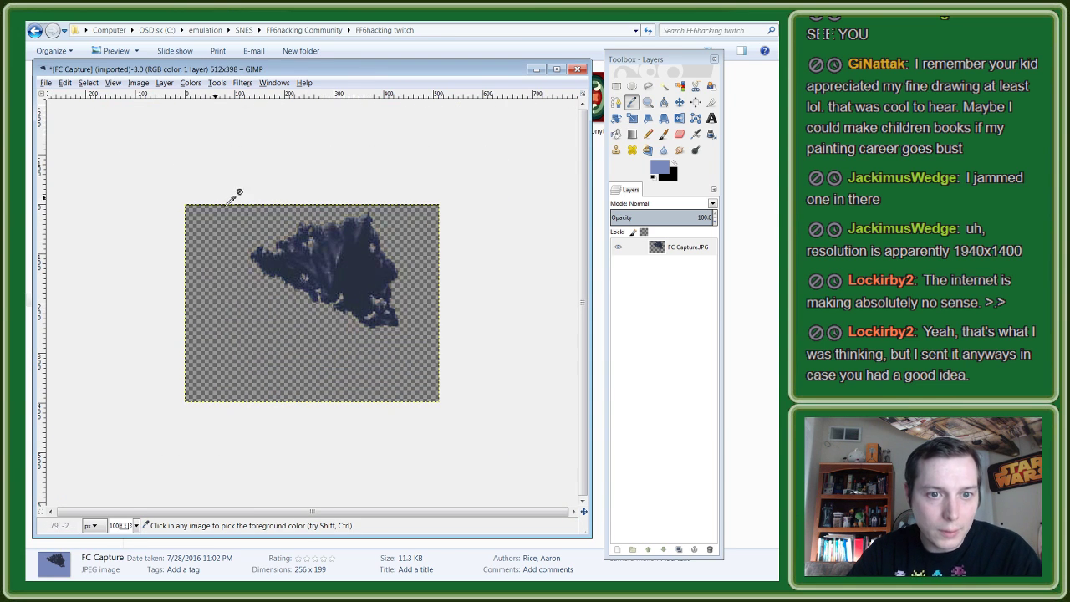
# Step: Copy the floating continent with a rectangle selection and switch to the banner window
pyautogui.keyDown('ctrl'); pyautogui.scroll(4, 282, 200); pyautogui.keyUp('ctrl')
pyautogui.keyDown('ctrl'); pyautogui.scroll(-4, 281, 192); pyautogui.keyUp('ctrl')
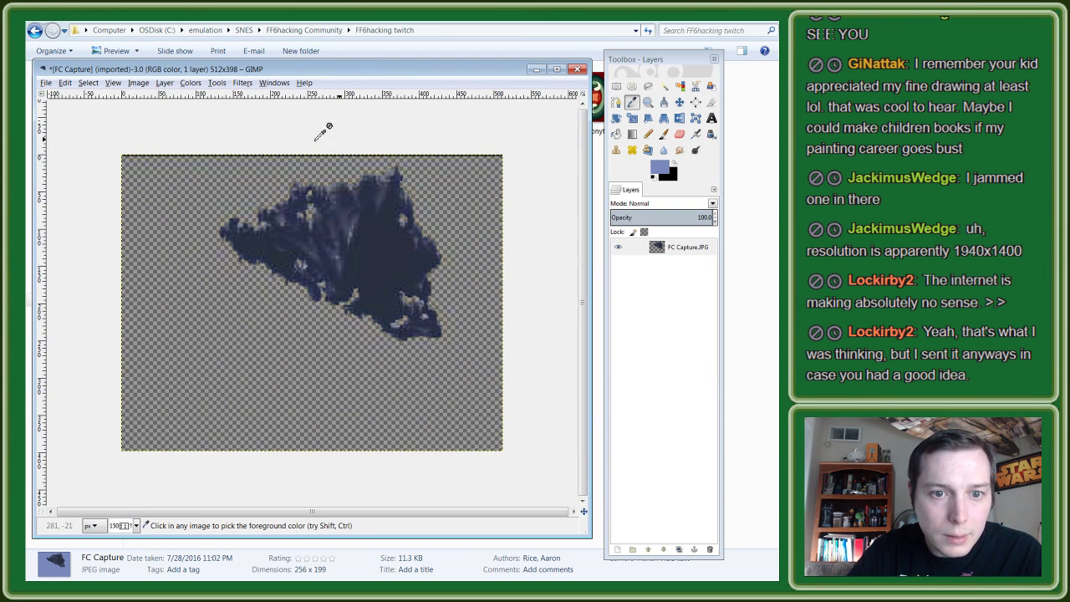
pyautogui.click(617, 87)
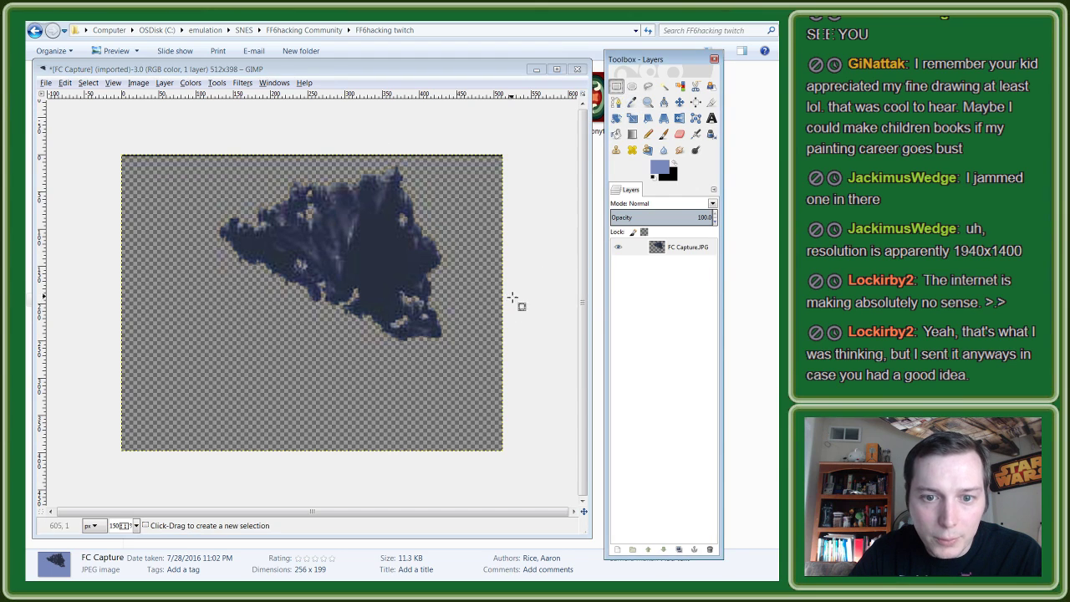
pyautogui.moveTo(470, 355); pyautogui.dragTo(253, 159)
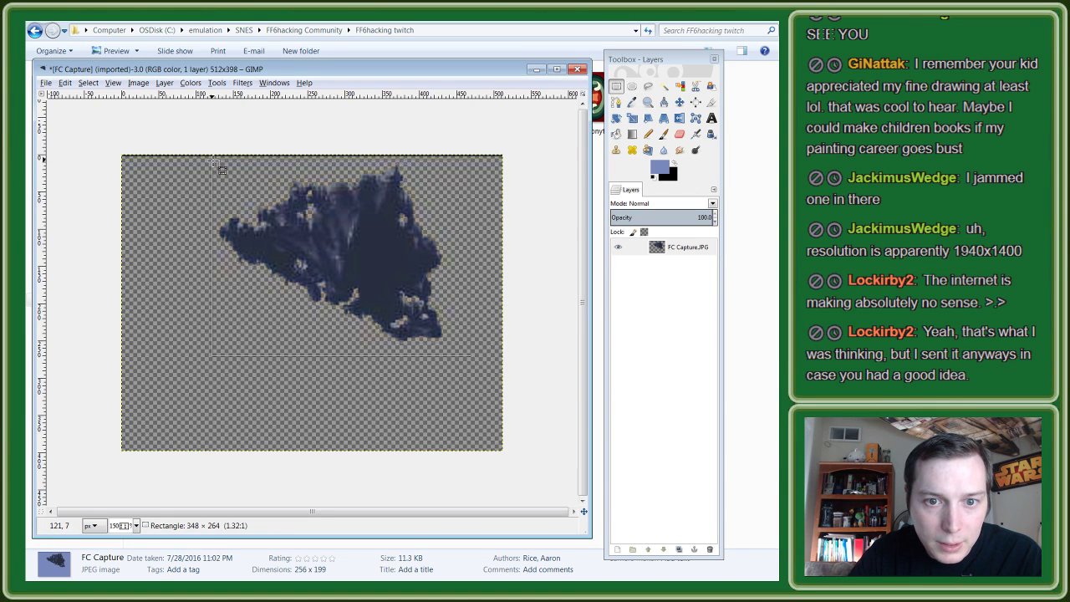
pyautogui.moveTo(255, 165); pyautogui.dragTo(214, 162)
pyautogui.hotkey('ctrl', 'c')
pyautogui.hotkey('alt', 'Tab')
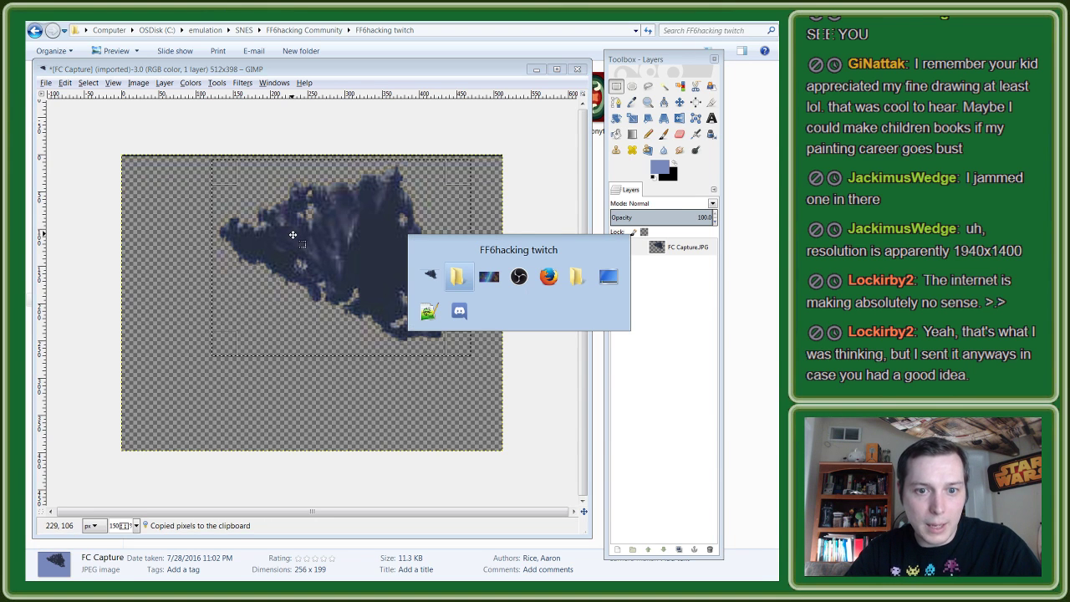
pyautogui.hotkey('alt', 'Tab')
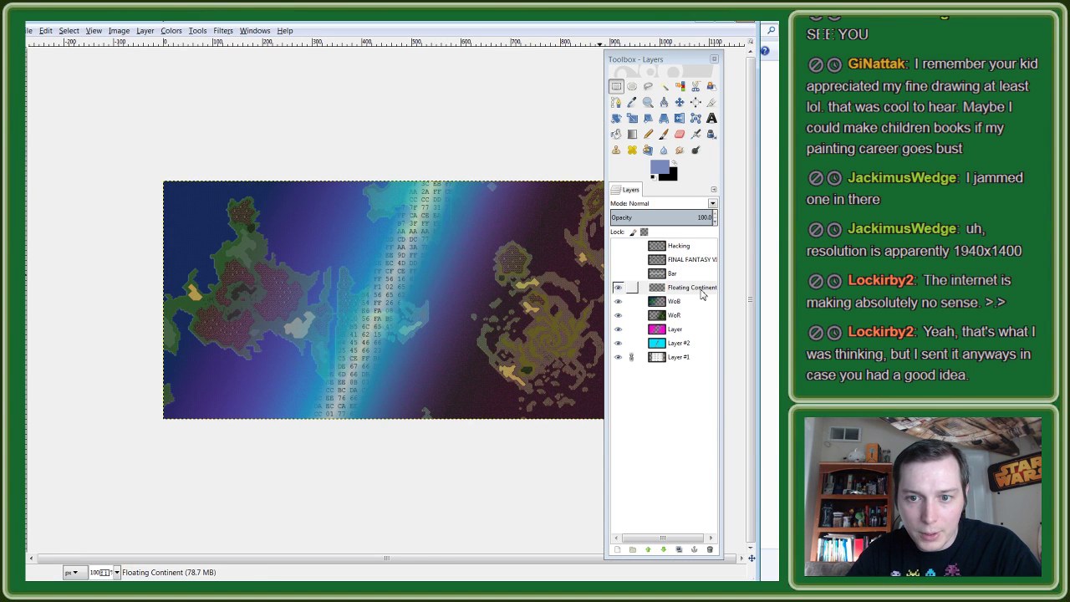
# Step: Paste the island, anchor it onto the Floating Continent layer, and show the title and WoR layers
pyautogui.hotkey('ctrl', 'v')
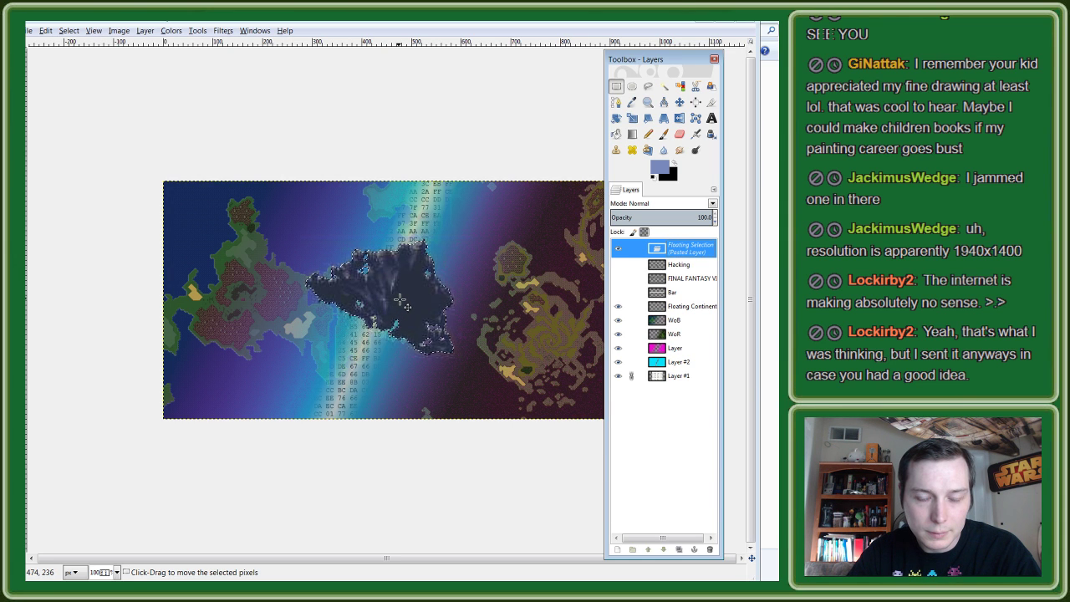
pyautogui.moveTo(400, 300); pyautogui.dragTo(404, 303)
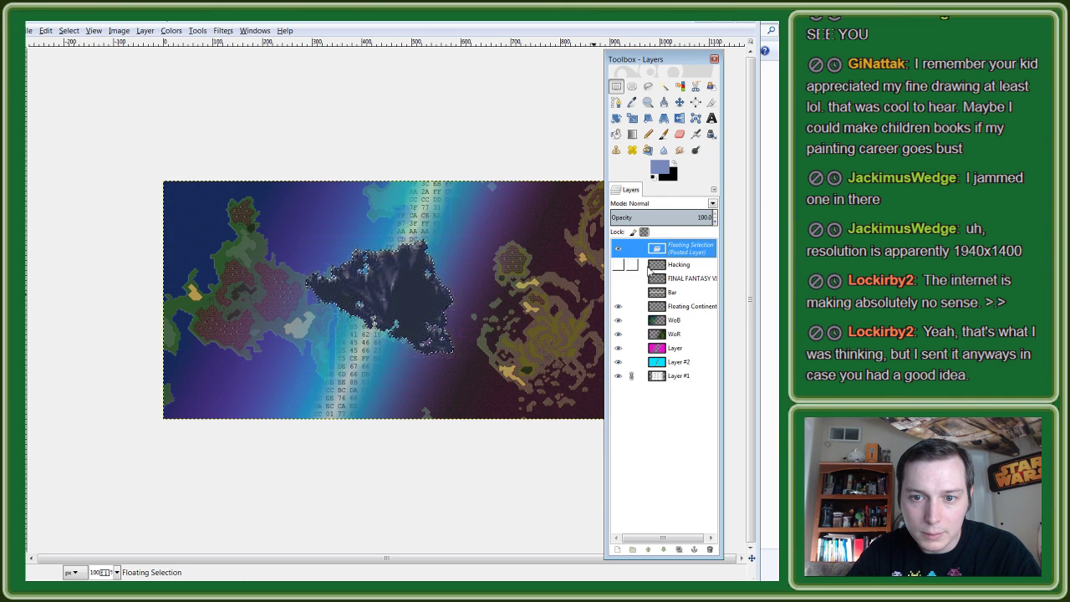
pyautogui.rightClick(688, 248)
pyautogui.click(732, 318)
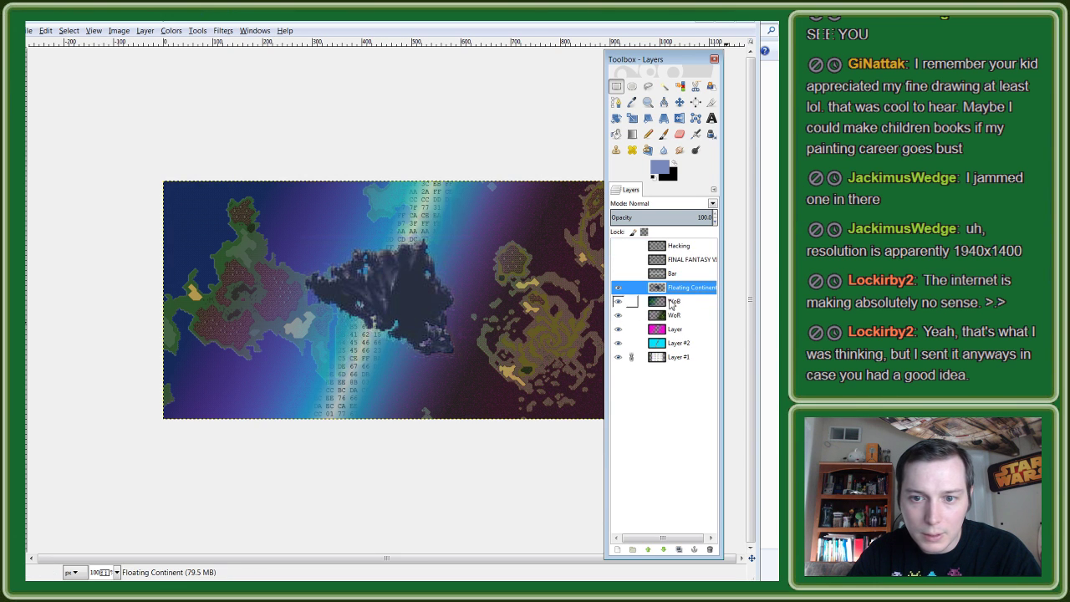
pyautogui.moveTo(621, 276); pyautogui.dragTo(619, 245)
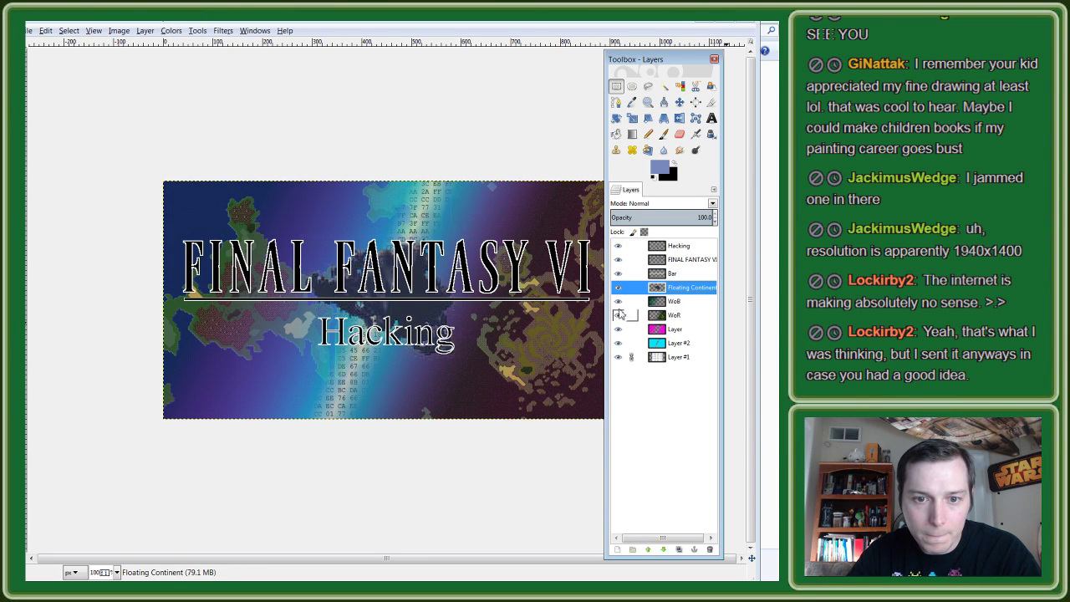
pyautogui.click(618, 315)
# Step: Compare the banner at several zoom levels, then hide the Hacking, FINAL FANTASY VI and Bar layers
pyautogui.press('-')
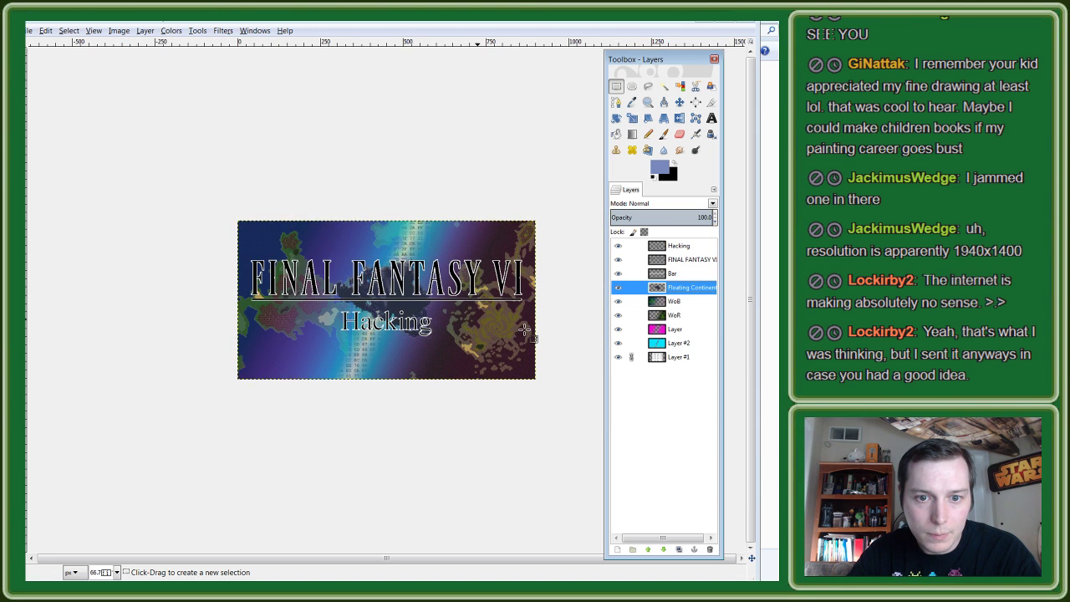
pyautogui.press('+')
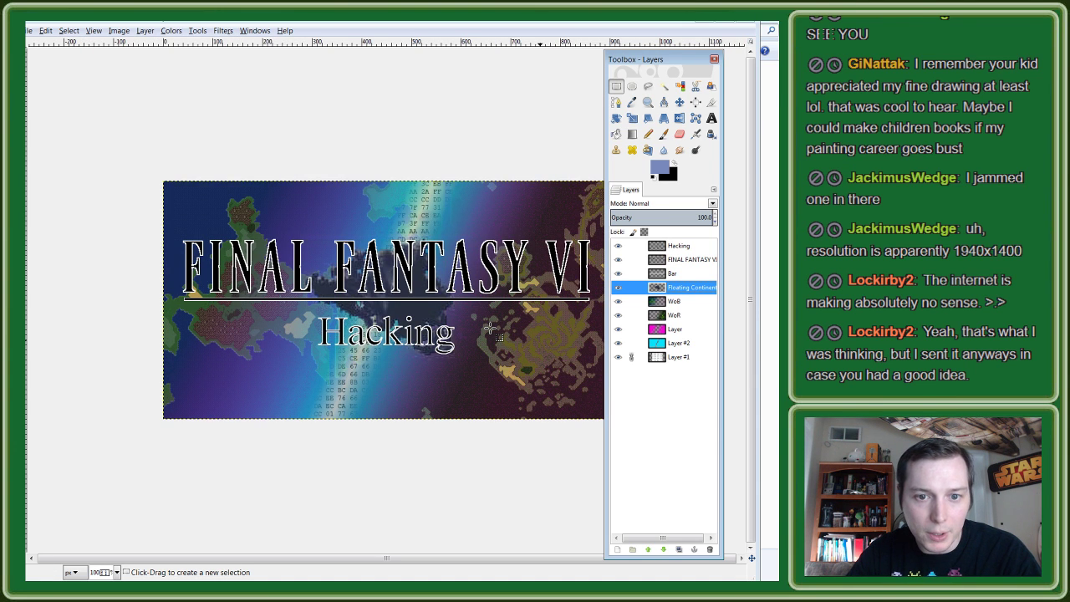
pyautogui.press('+')
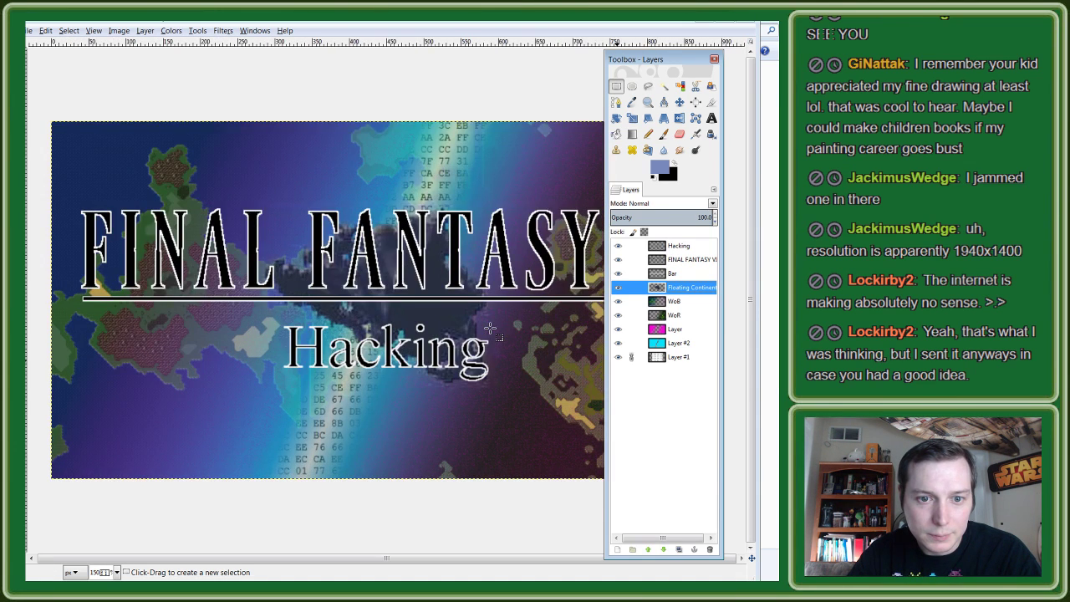
pyautogui.press('-')
pyautogui.press('-')
pyautogui.press('+')
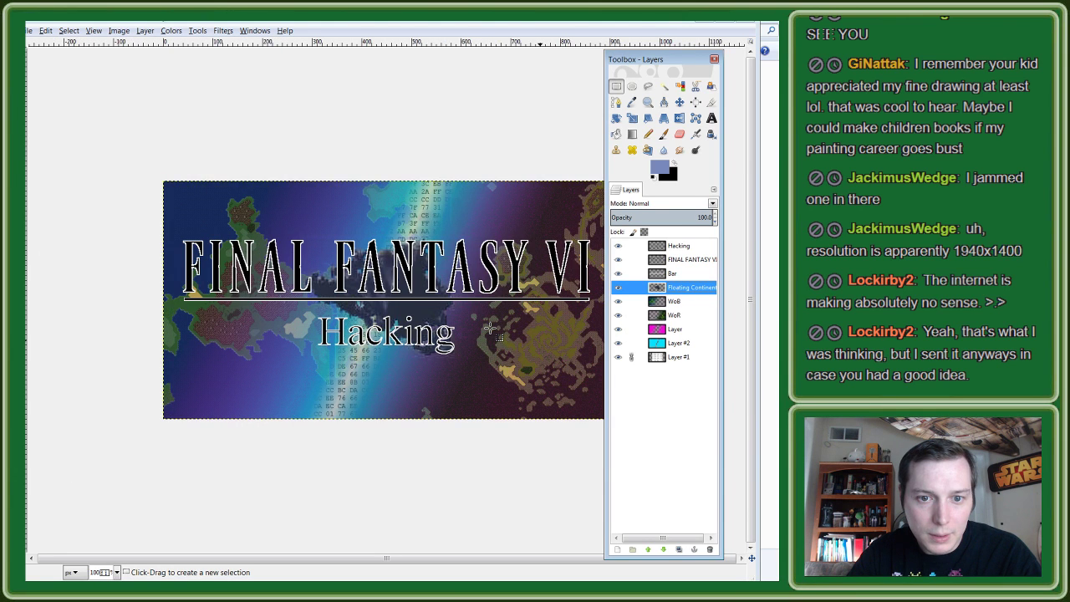
pyautogui.press('-')
pyautogui.press('+')
pyautogui.press('+')
pyautogui.press('-')
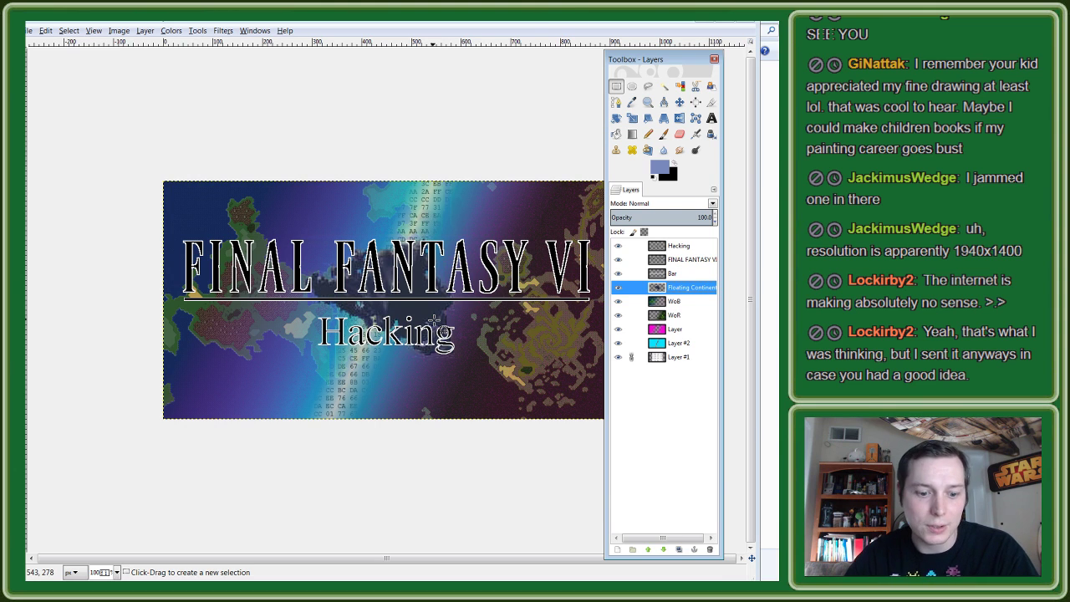
pyautogui.click(618, 245)
pyautogui.click(618, 273)
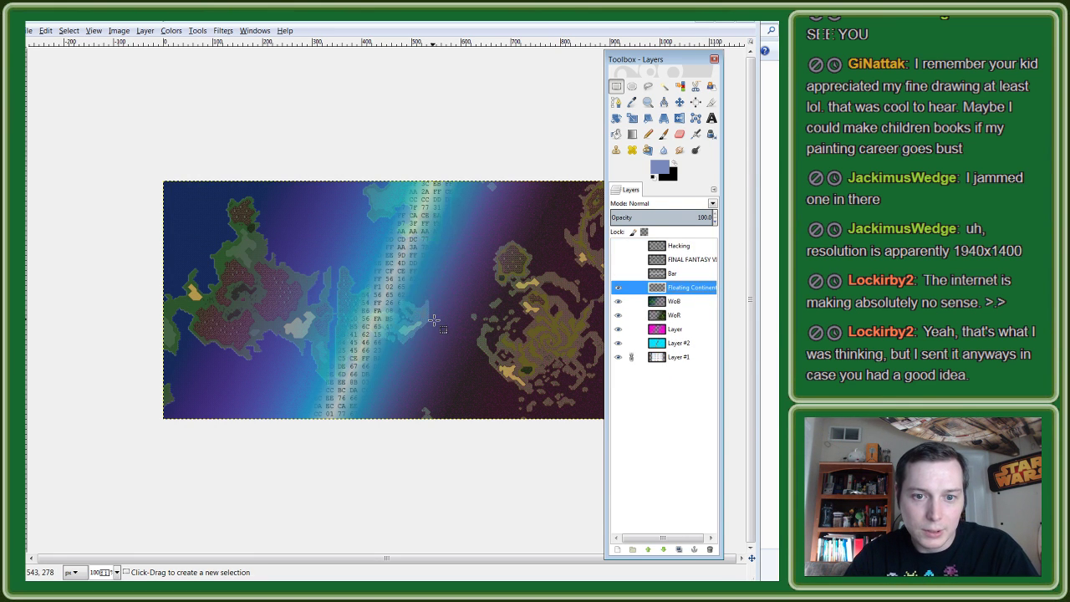
# Step: Scale the FC Capture image to 300%, making it 768×597 pixels
pyautogui.hotkey('ctrl', 'shift', 'a')
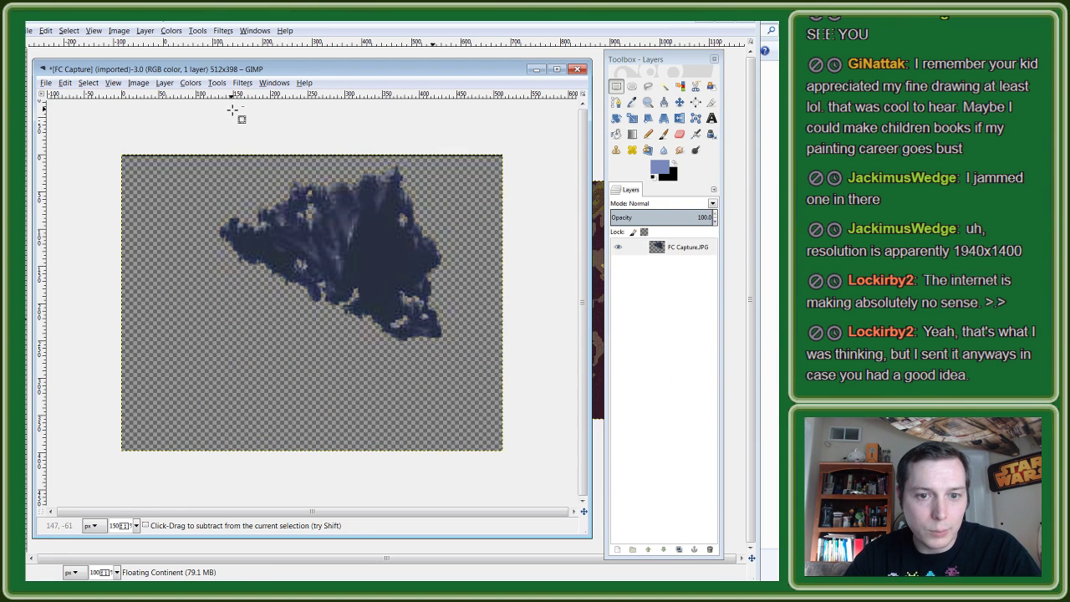
pyautogui.press('-')
pyautogui.press('-')
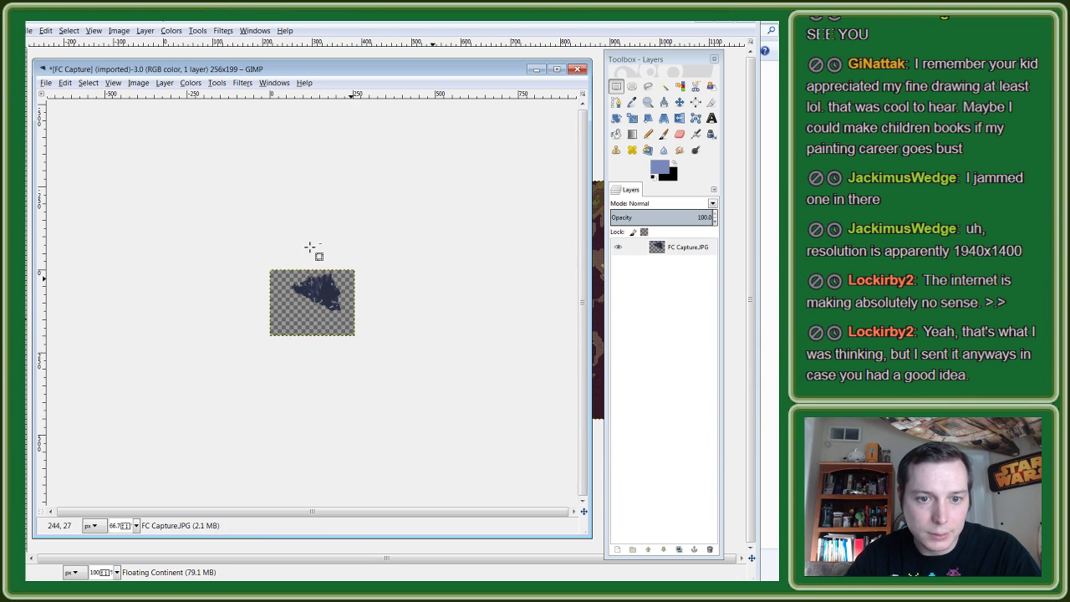
pyautogui.click(139, 83)
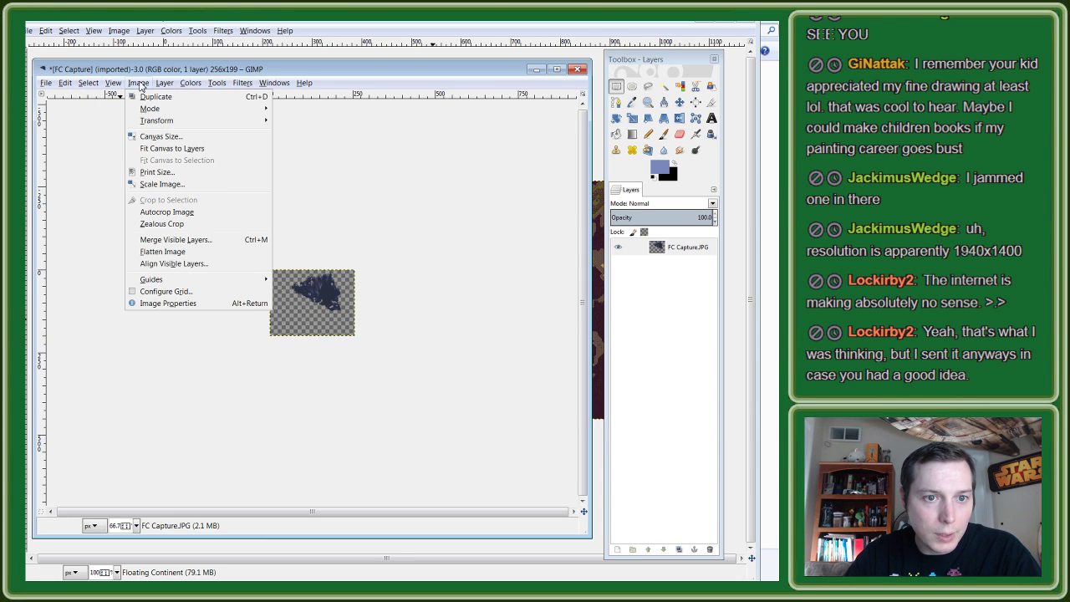
pyautogui.click(163, 190)
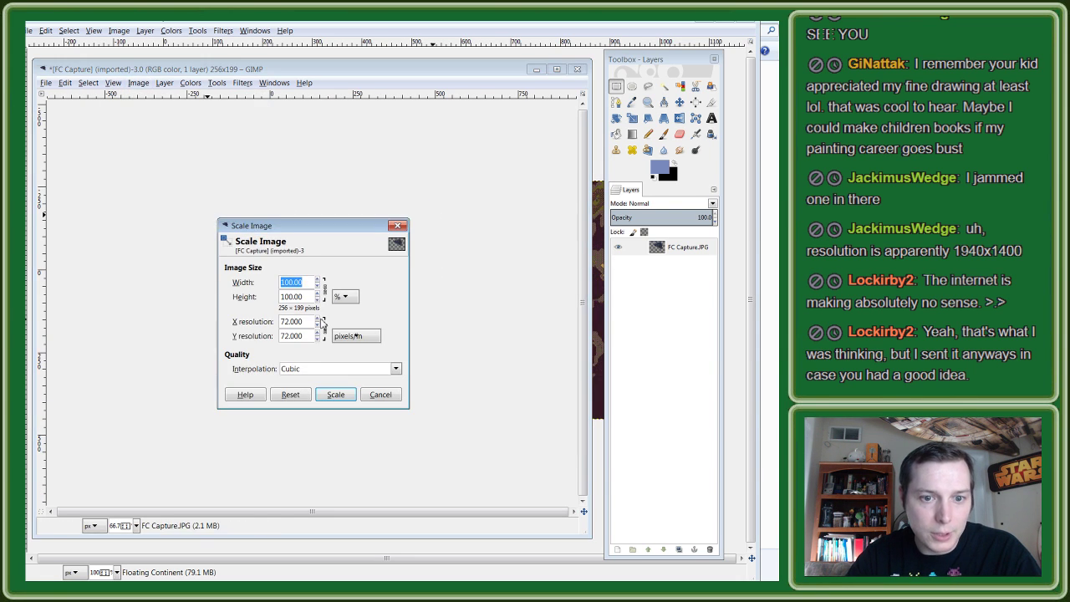
pyautogui.write('300')
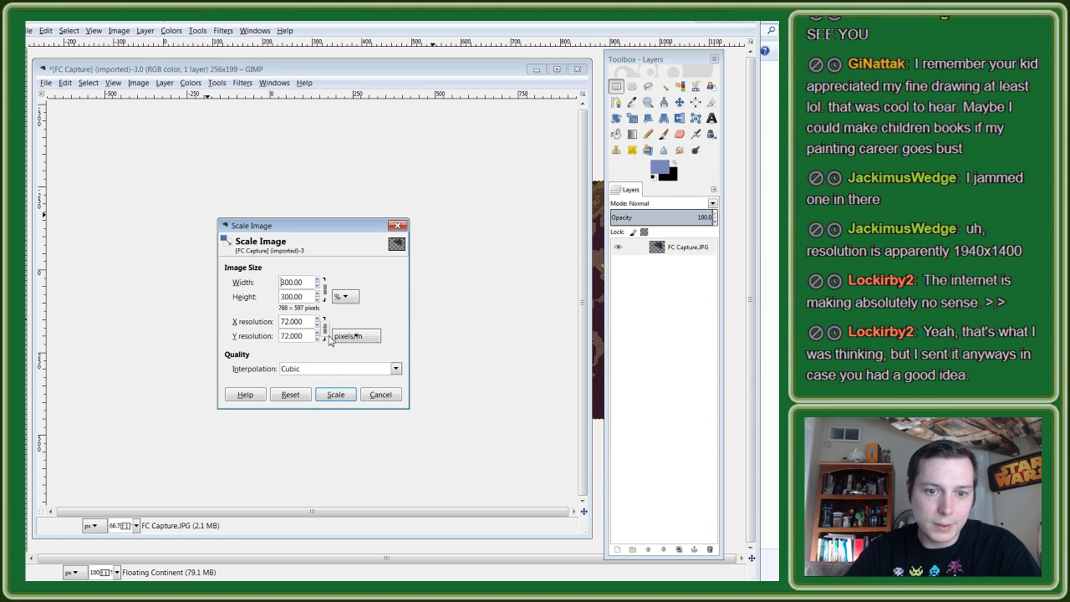
pyautogui.click(335, 394)
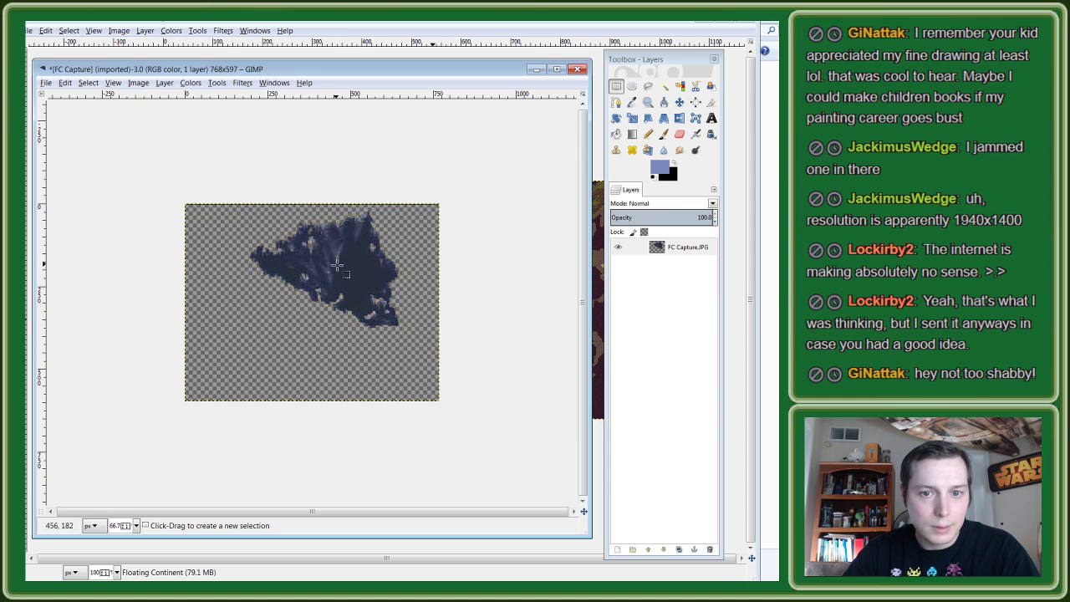
# Step: Copy the enlarged continent with a rectangle selection and return to the banner
pyautogui.moveTo(427, 341); pyautogui.dragTo(249, 209)
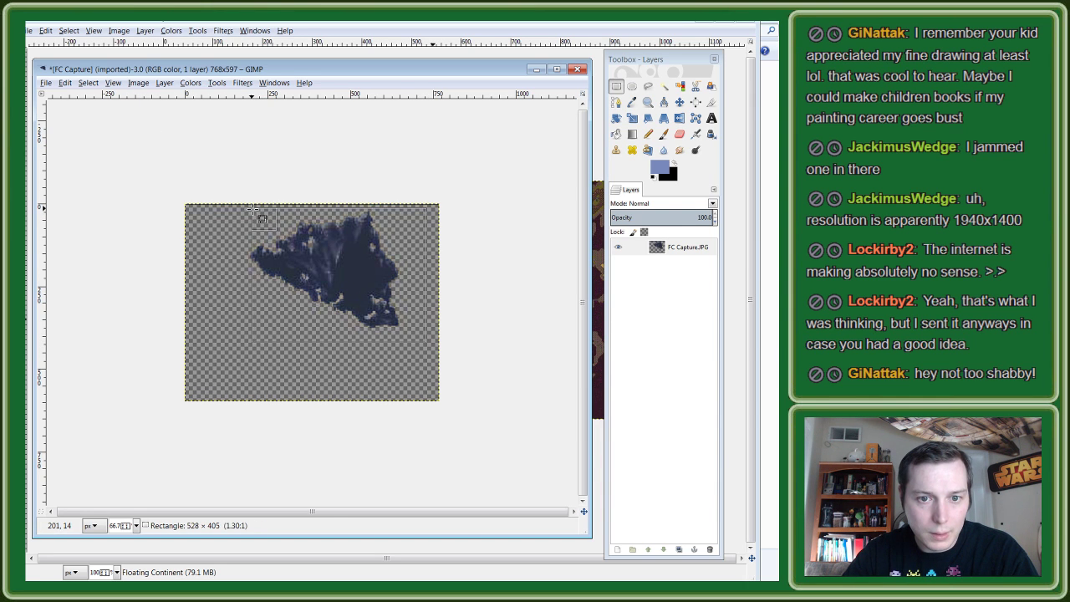
pyautogui.hotkey('ctrl', 'c')
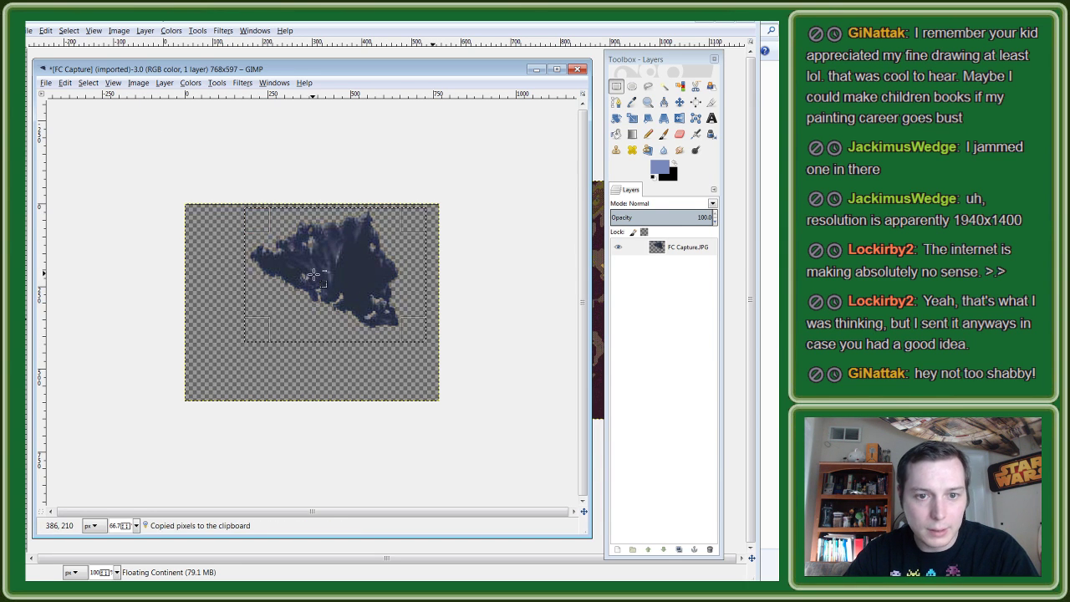
pyautogui.hotkey('alt', 'Tab')
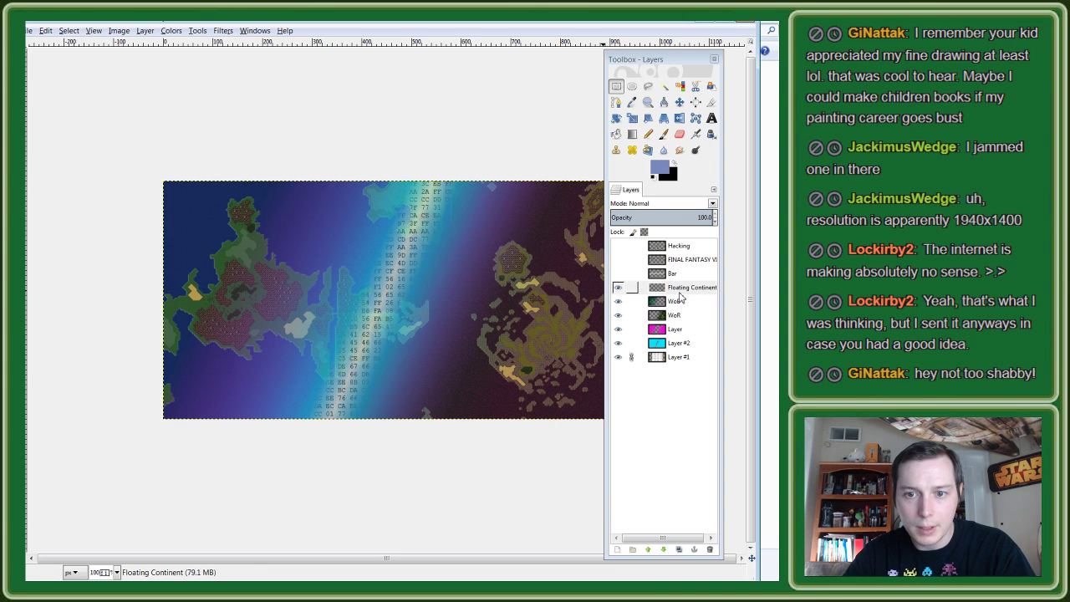
# Step: Paste the enlarged continent, move it behind the title, and re-show the title and bar layers
pyautogui.hotkey('ctrl', 'v')
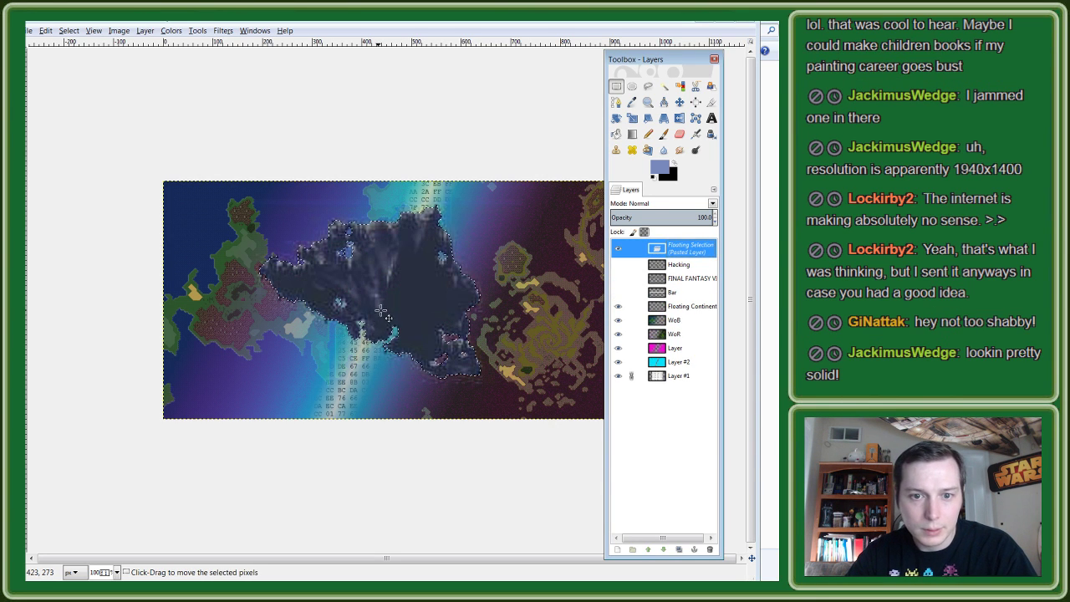
pyautogui.moveTo(398, 297)
pyautogui.mouseDown()
pyautogui.moveTo(388, 321)
pyautogui.moveTo(410, 280)
pyautogui.mouseUp()
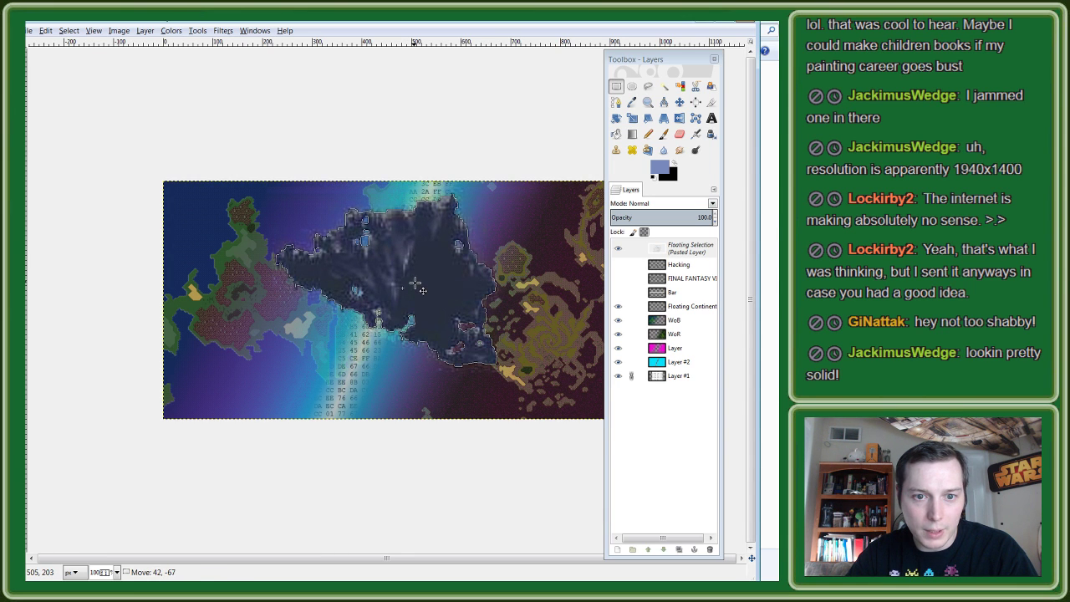
pyautogui.moveTo(411, 279)
pyautogui.mouseDown()
pyautogui.moveTo(411, 252)
pyautogui.moveTo(412, 297)
pyautogui.mouseUp()
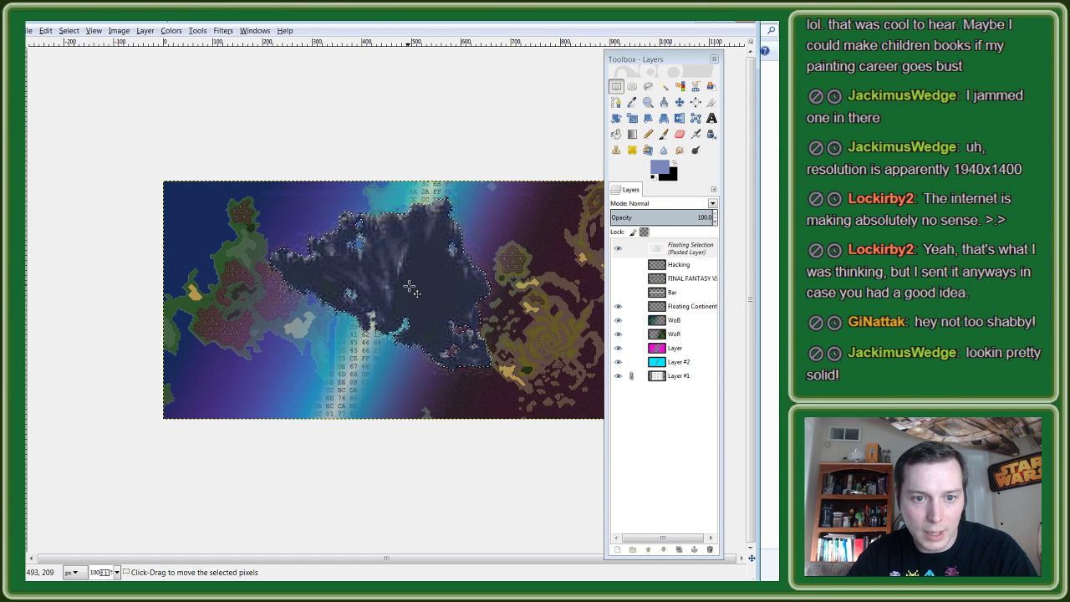
pyautogui.click(618, 292)
pyautogui.click(618, 279)
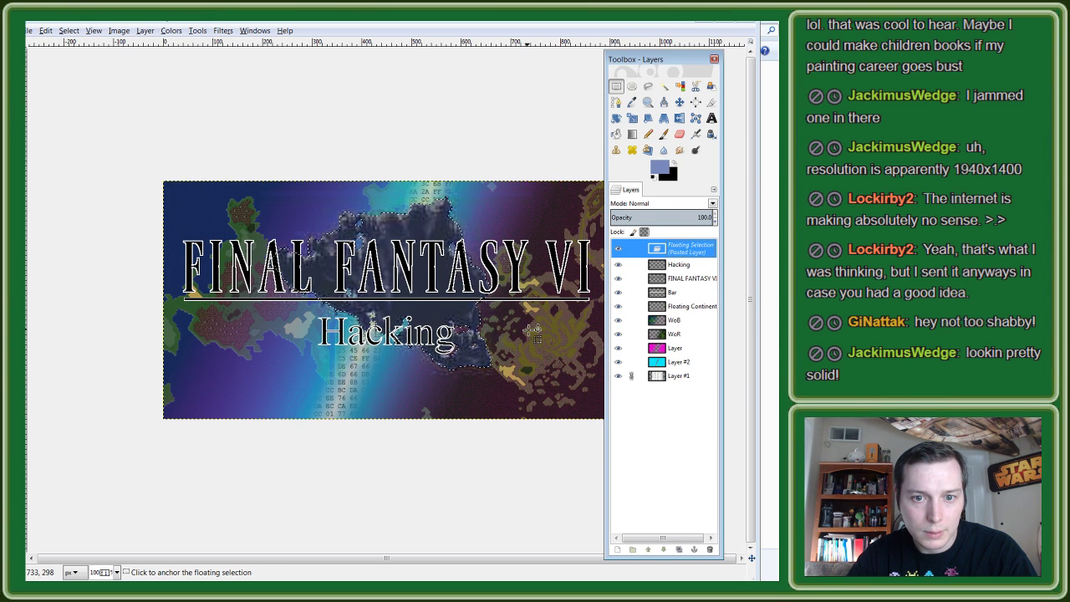
# Step: Nudge the floating continent left and slightly down so it sits centred behind the title
pyautogui.moveTo(505, 329); pyautogui.dragTo(440, 317)
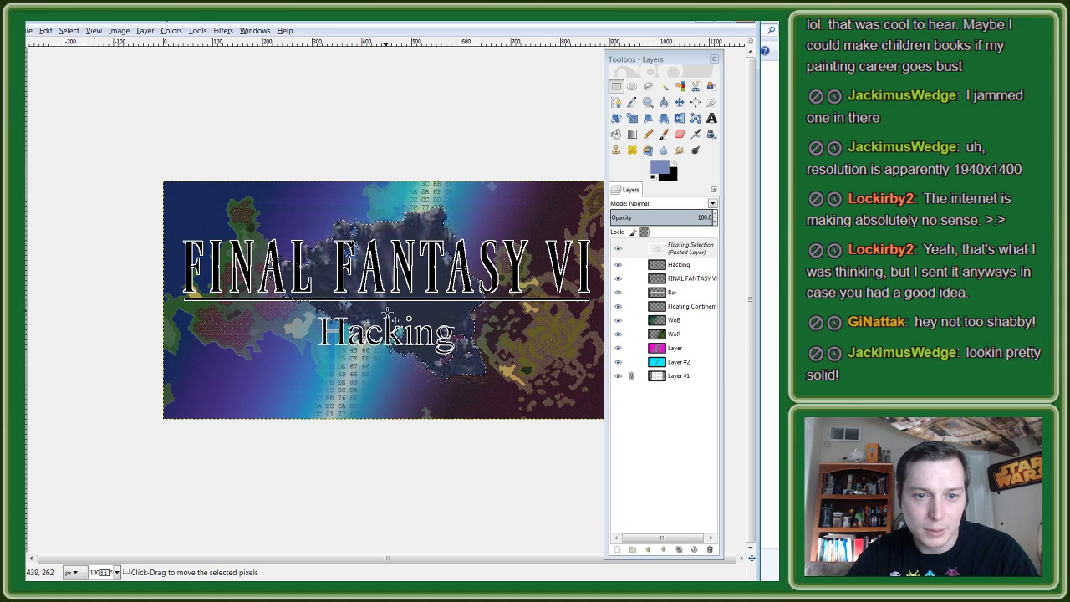
pyautogui.click(417, 311)
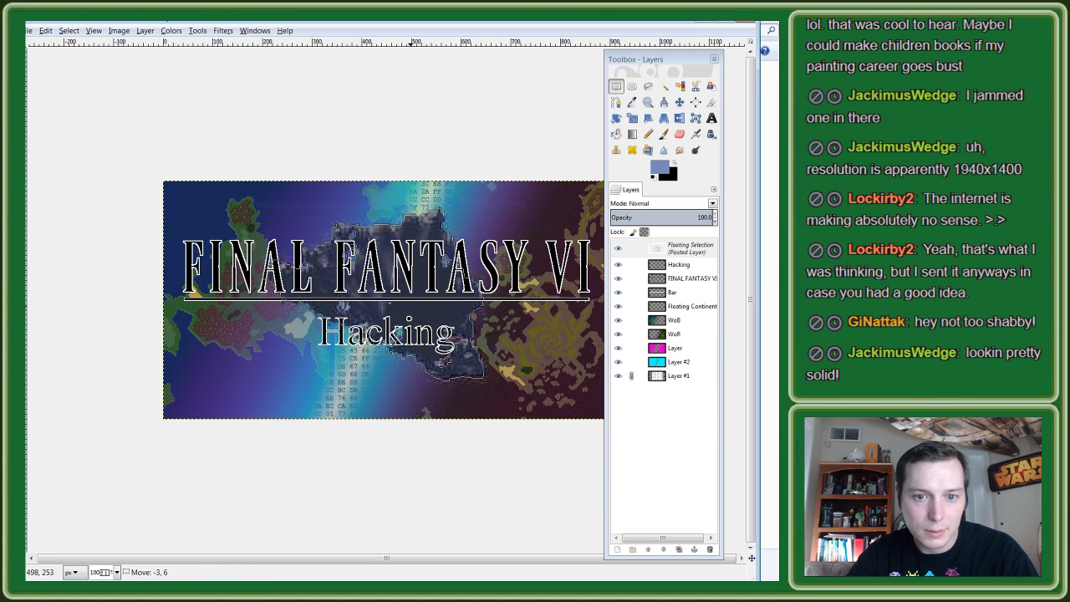
pyautogui.moveTo(417, 311); pyautogui.dragTo(433, 332)
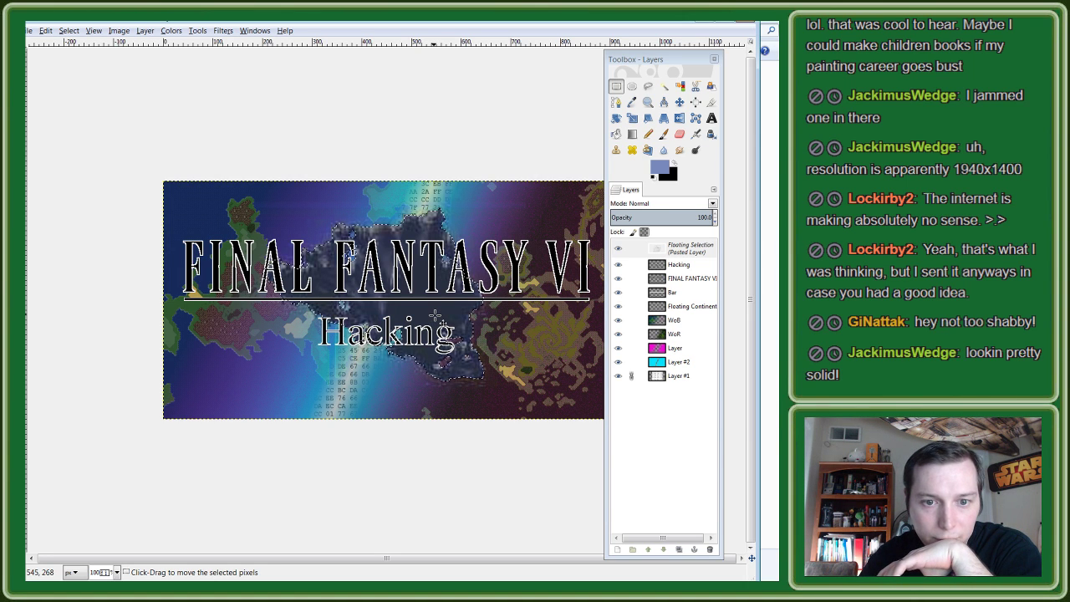
pyautogui.click(433, 314)
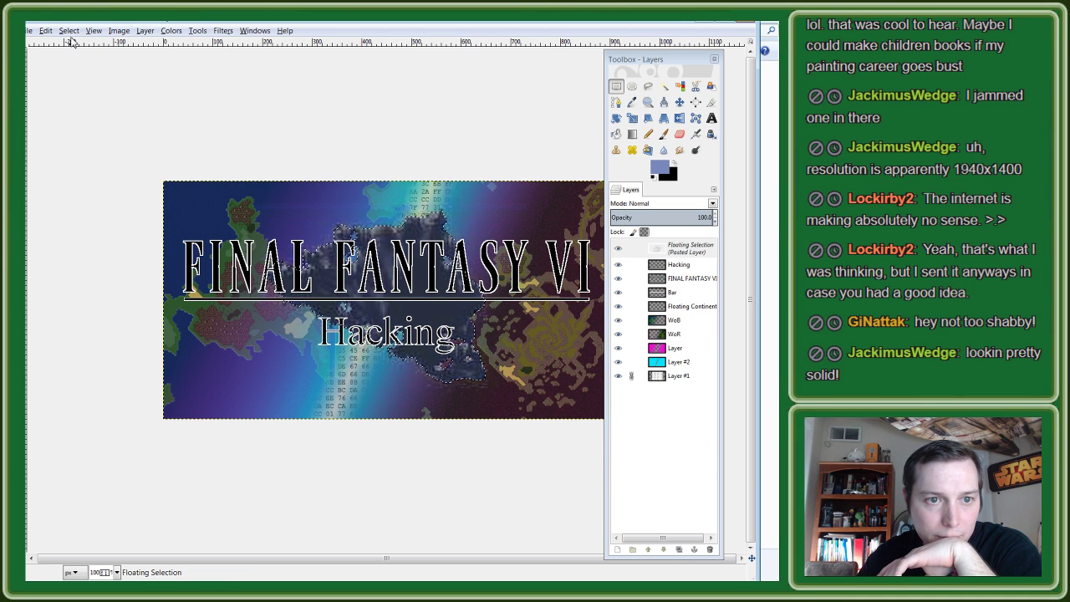
pyautogui.click(72, 34)
pyautogui.click(74, 34)
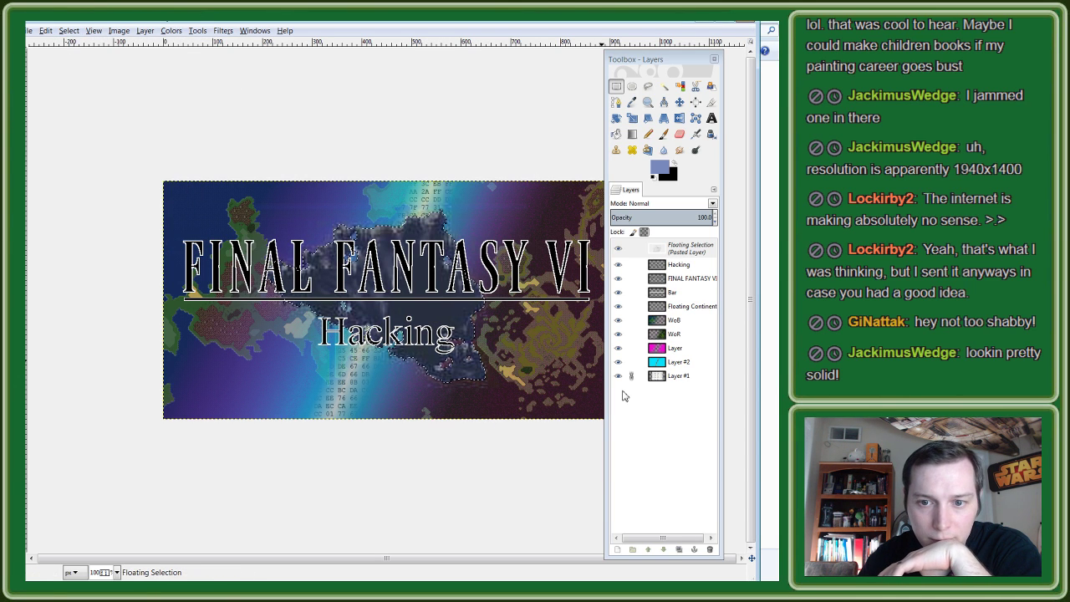
pyautogui.rightClick(682, 253)
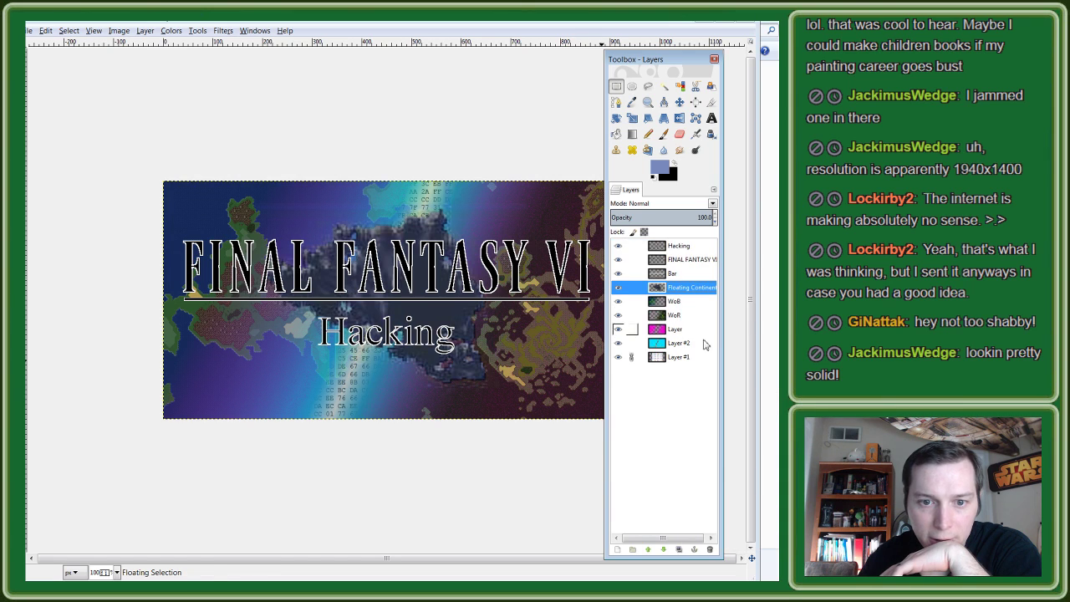
pyautogui.click(707, 322)
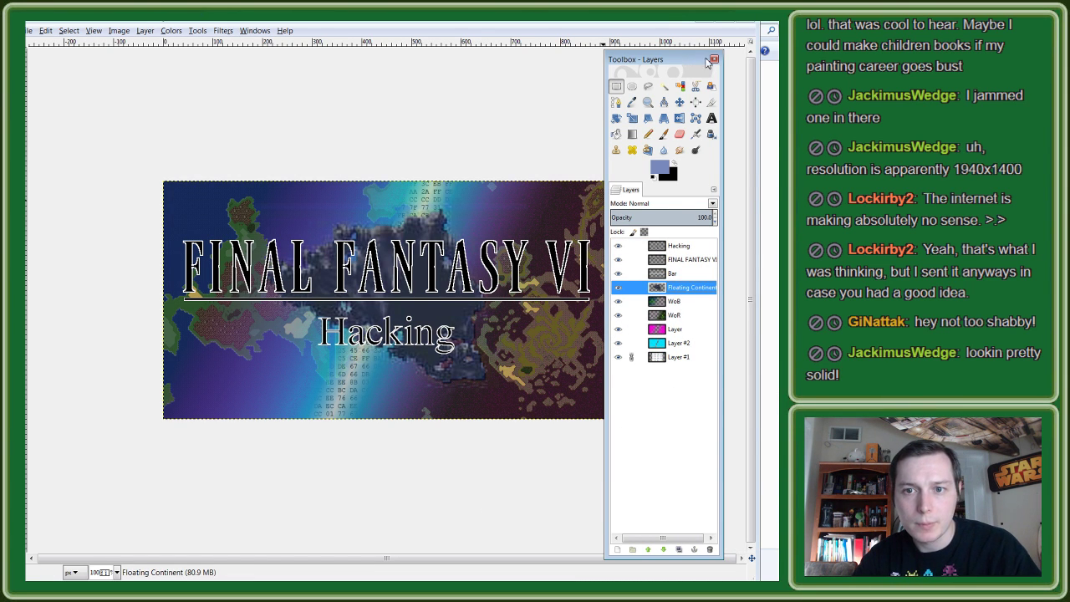
pyautogui.moveTo(693, 61); pyautogui.dragTo(844, 124)
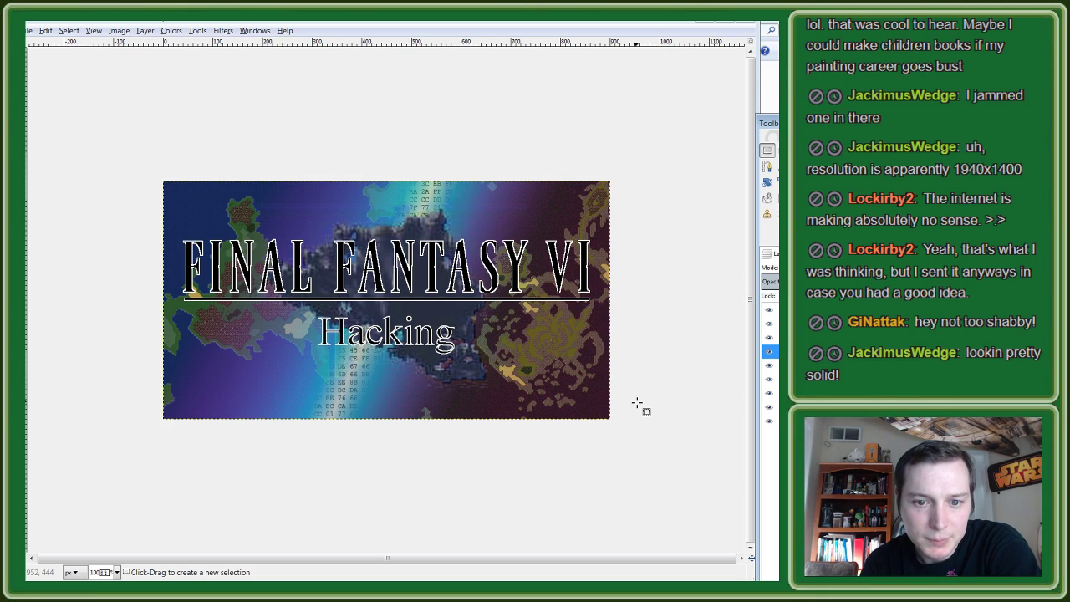
pyautogui.scroll(1, 471, 392)
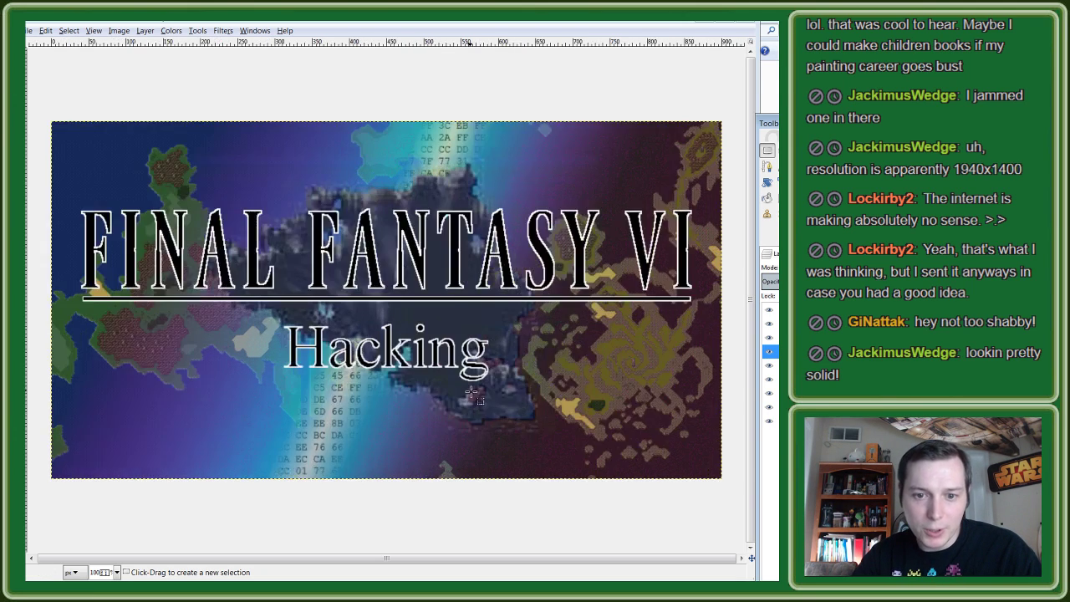
pyautogui.scroll(1, 471, 393)
pyautogui.scroll(1, 476, 401)
pyautogui.scroll(1, 480, 408)
pyautogui.scroll(1, 485, 414)
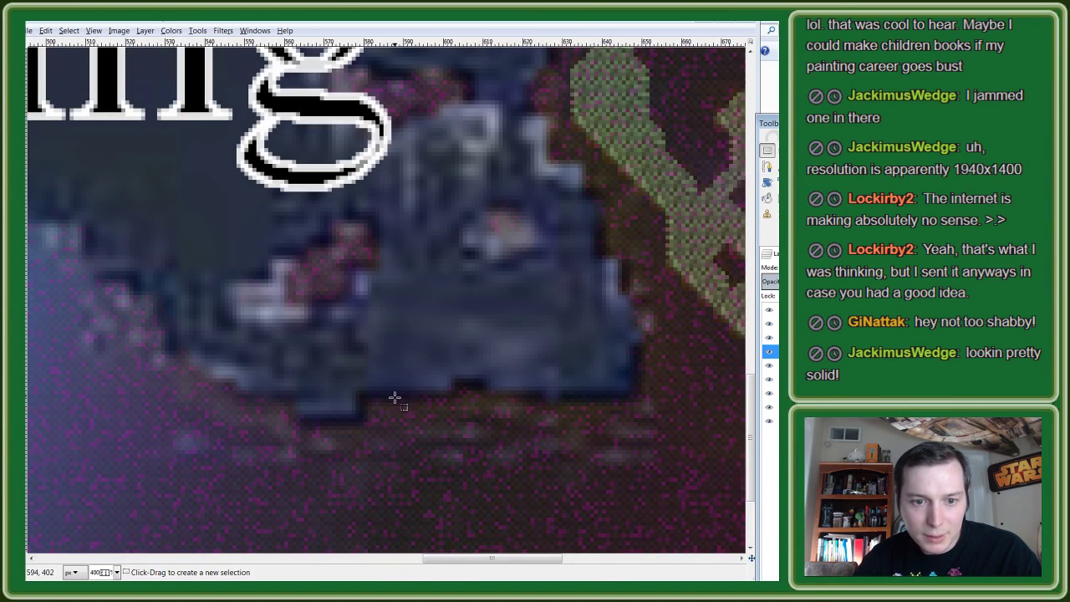
pyautogui.scroll(-4, 393, 401)
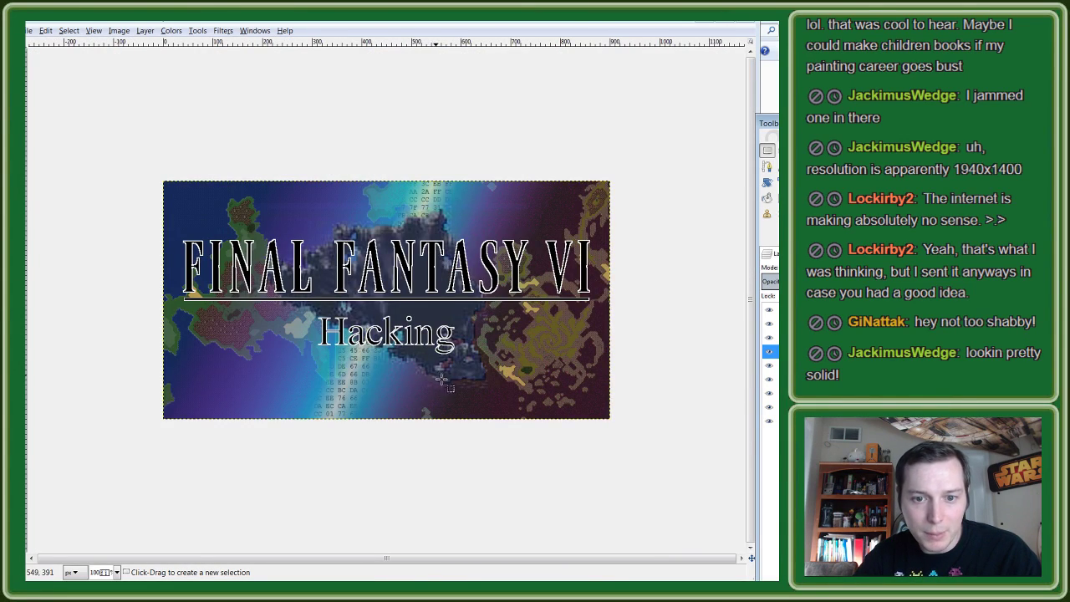
pyautogui.scroll(6, 443, 381)
pyautogui.scroll(-6, 467, 416)
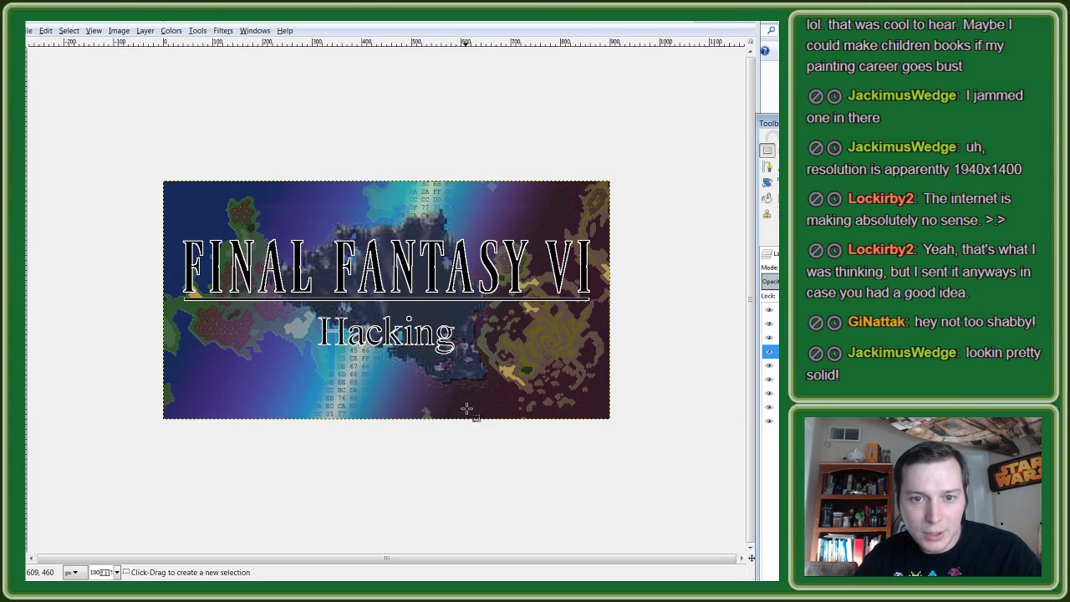
pyautogui.scroll(1, 463, 396)
pyautogui.scroll(-1, 463, 397)
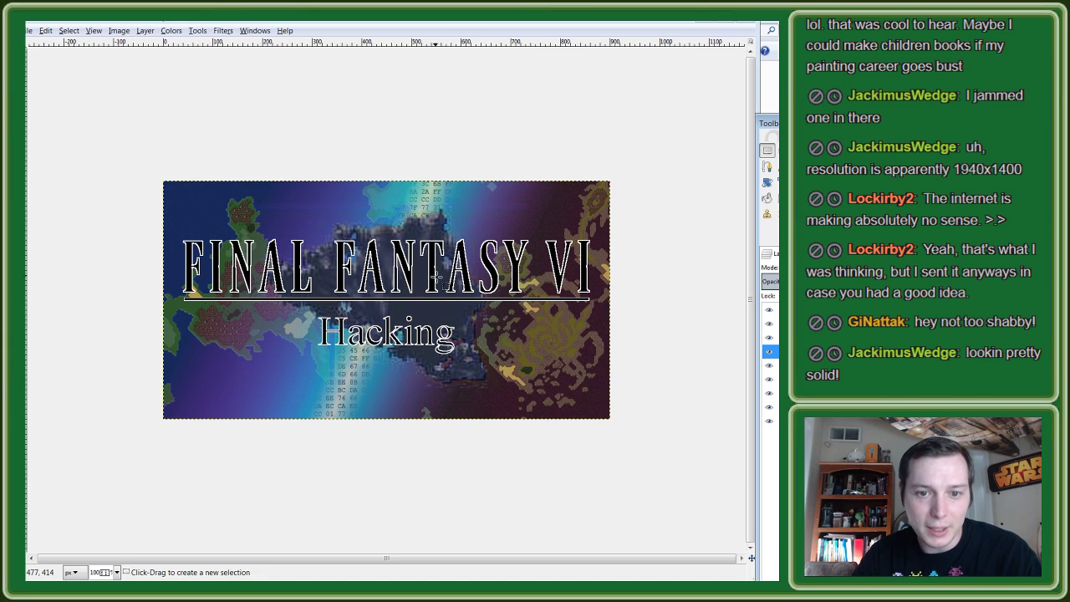
pyautogui.scroll(2, 428, 265)
pyautogui.scroll(1, 429, 266)
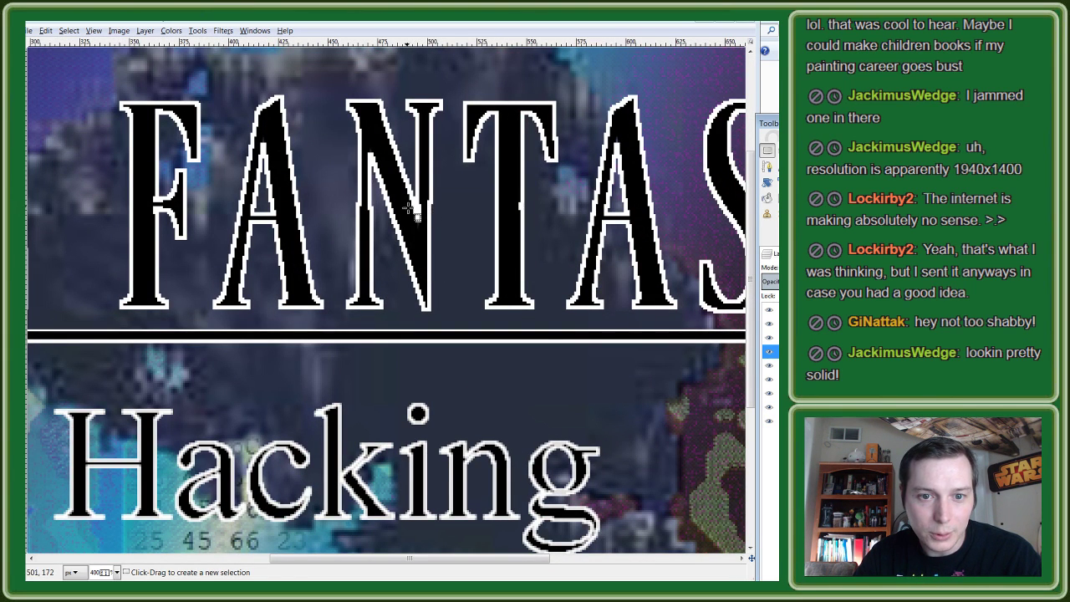
pyautogui.scroll(-3, 399, 234)
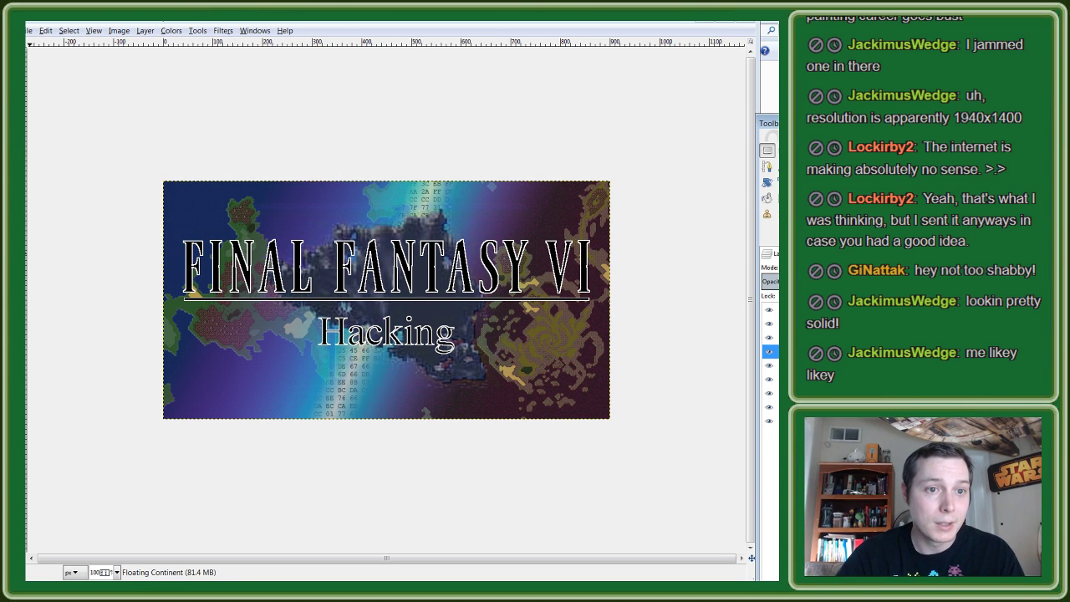
# Step: Save the banner to FF6twitchbanner.xcf and overwrite the FF6twitchbanner.png export
pyautogui.click(28, 32)
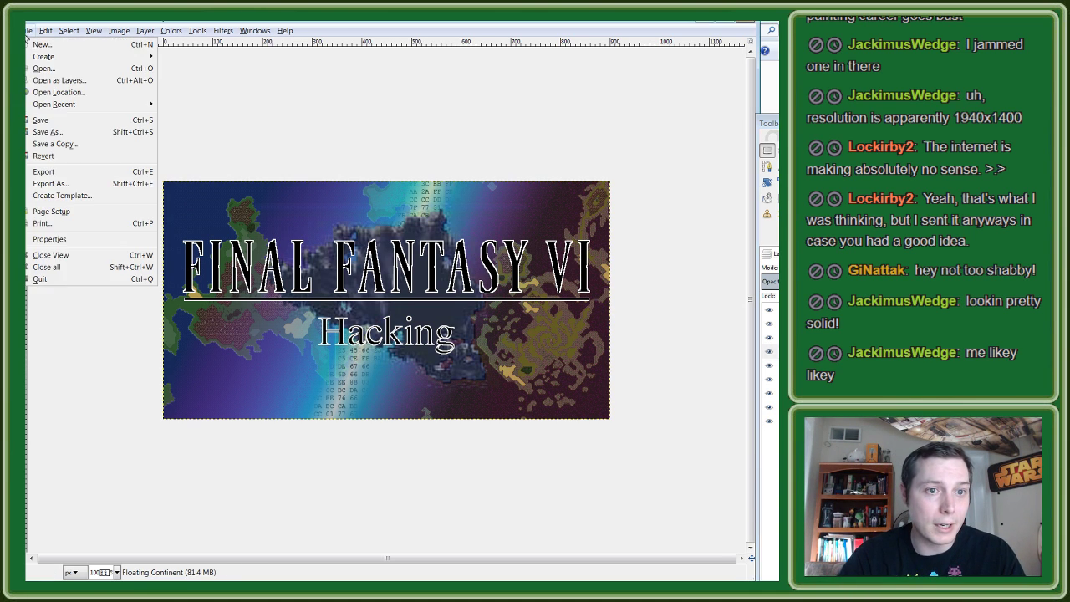
pyautogui.click(40, 120)
pyautogui.click(28, 32)
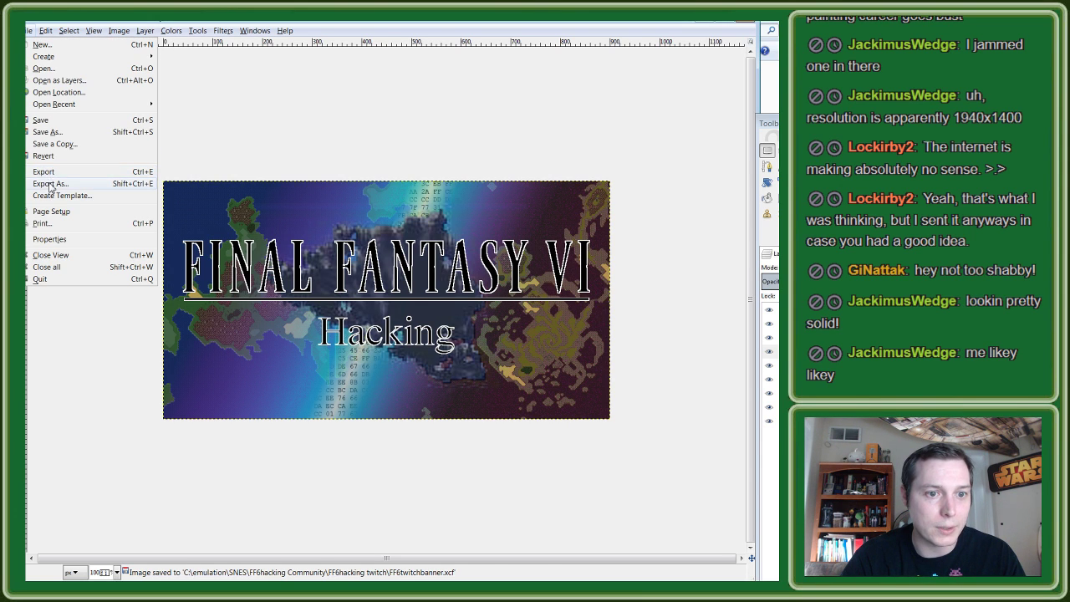
pyautogui.click(151, 297)
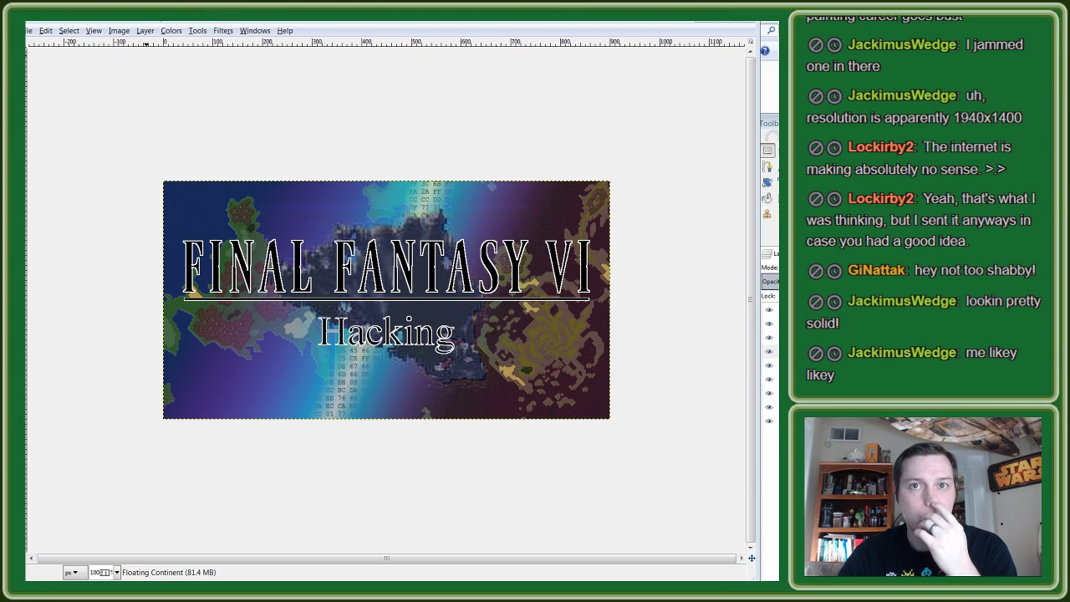
pyautogui.hotkey('ctrl', 'e')
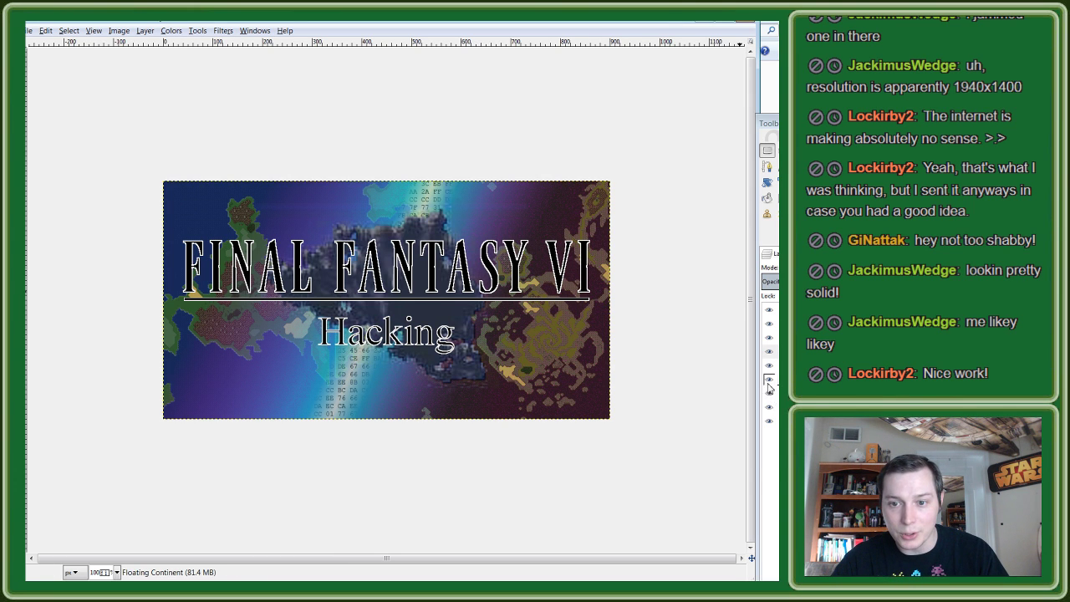
# Step: Hide every layer, briefly previewing the magenta gradient and world maps on their own
pyautogui.moveTo(770, 422); pyautogui.dragTo(771, 362)
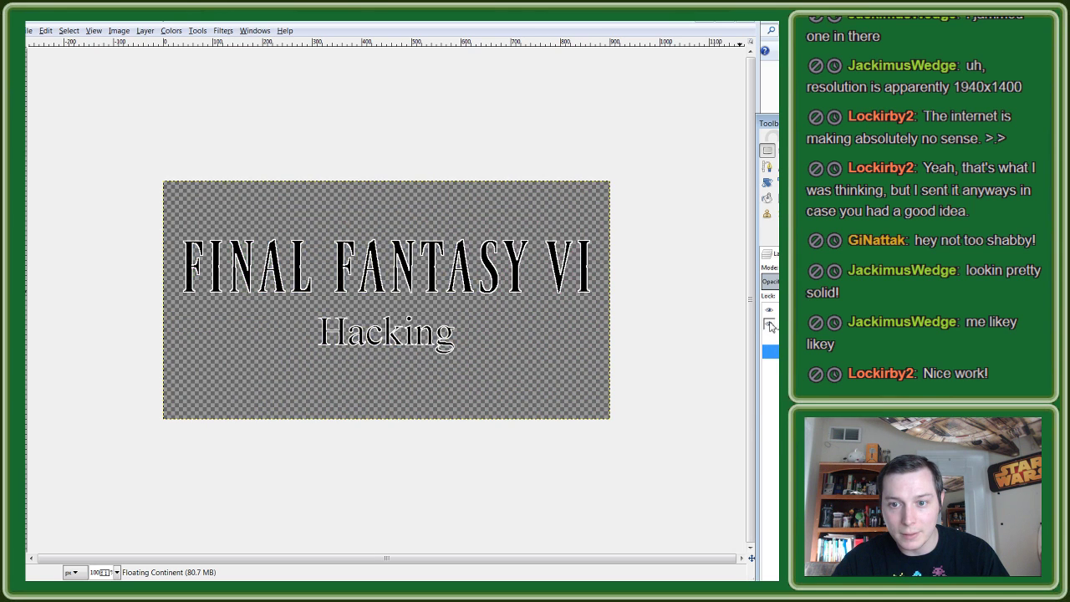
pyautogui.moveTo(771, 362); pyautogui.dragTo(769, 310)
pyautogui.moveTo(769, 365); pyautogui.dragTo(771, 393)
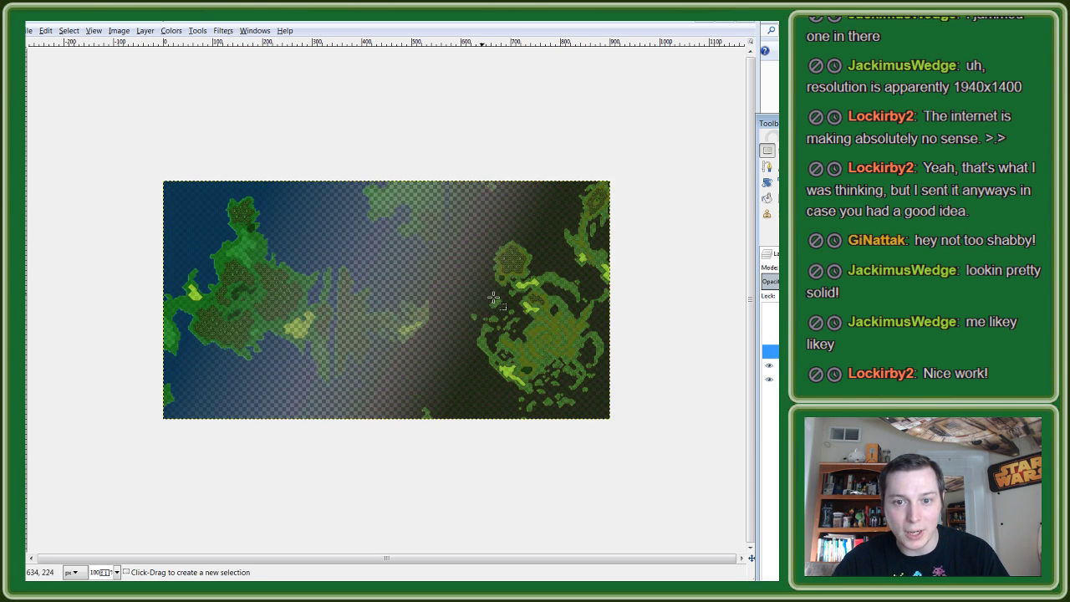
pyautogui.click(769, 366)
pyautogui.moveTo(768, 366); pyautogui.dragTo(769, 392)
pyautogui.click(769, 393)
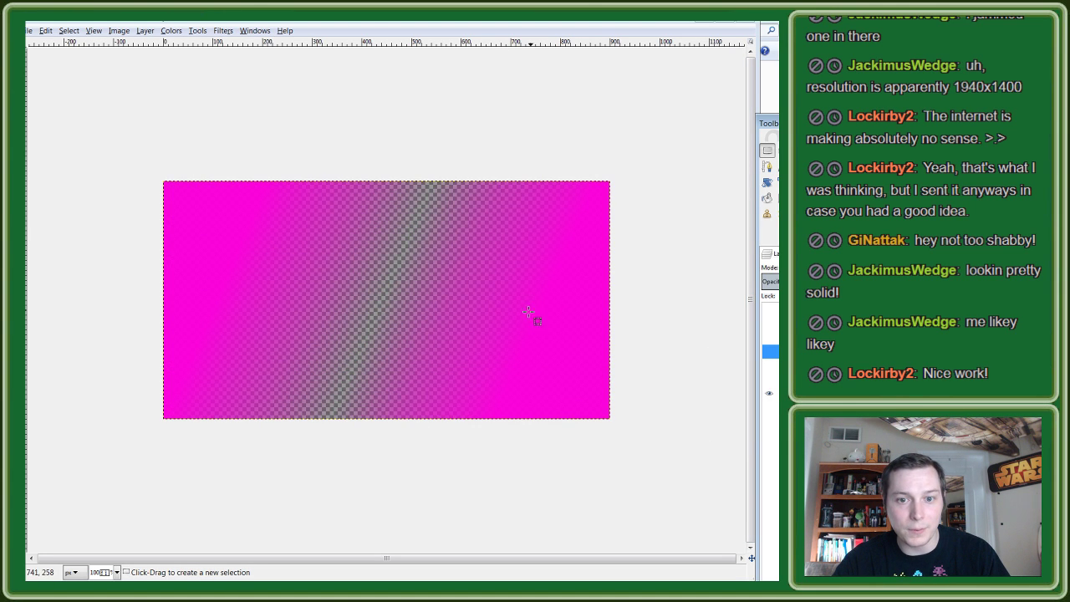
pyautogui.click(769, 379)
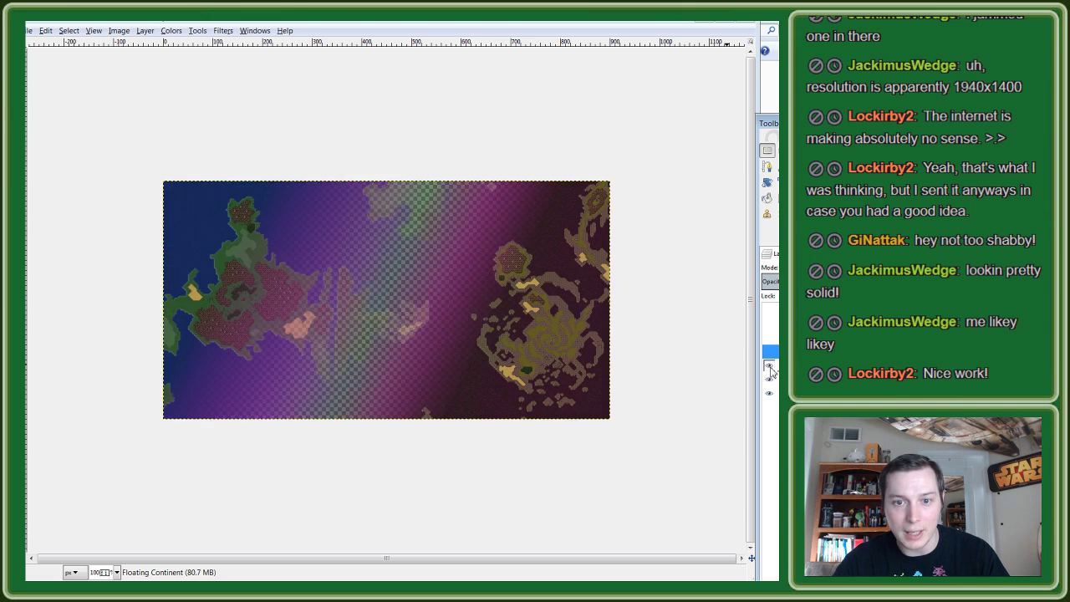
pyautogui.click(769, 366)
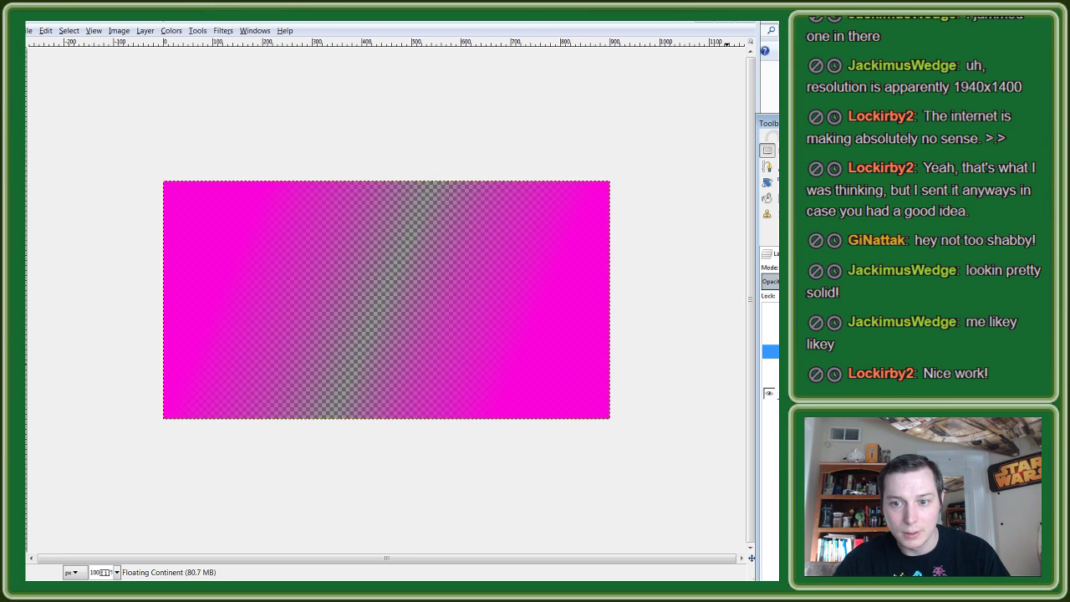
pyautogui.click(769, 393)
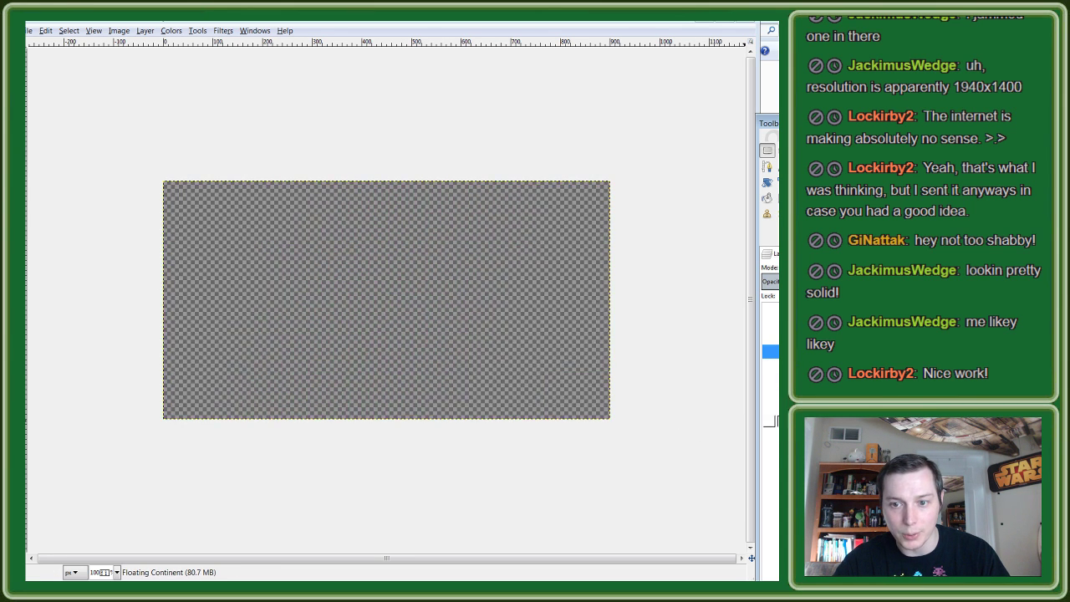
# Step: Re-show cyan stripe, hex text, magenta gradient, both world maps, titles and underline in order
pyautogui.click(769, 407)
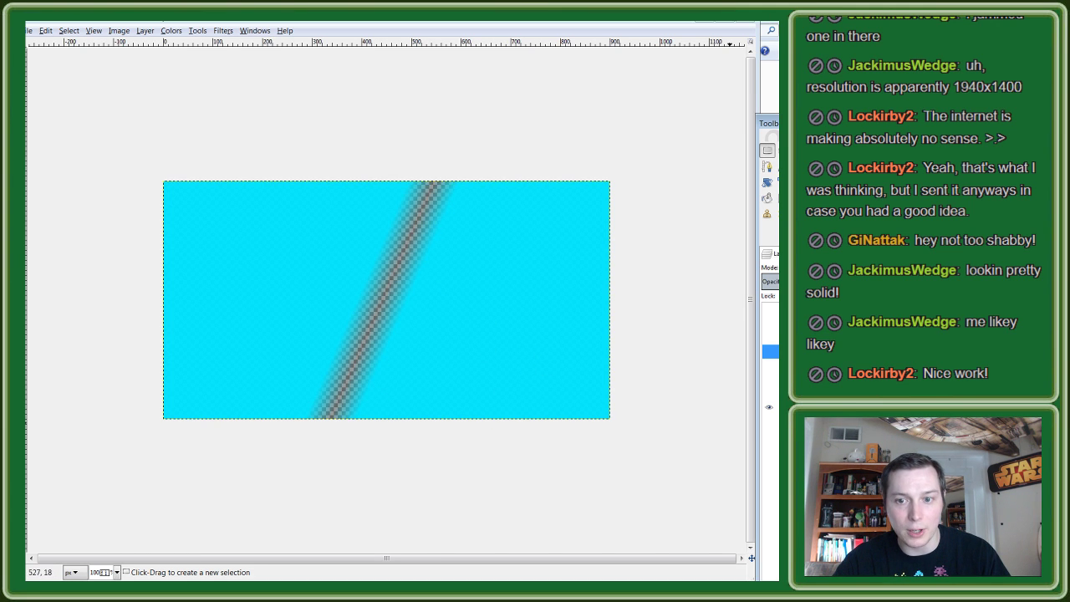
pyautogui.click(769, 421)
pyautogui.click(769, 421)
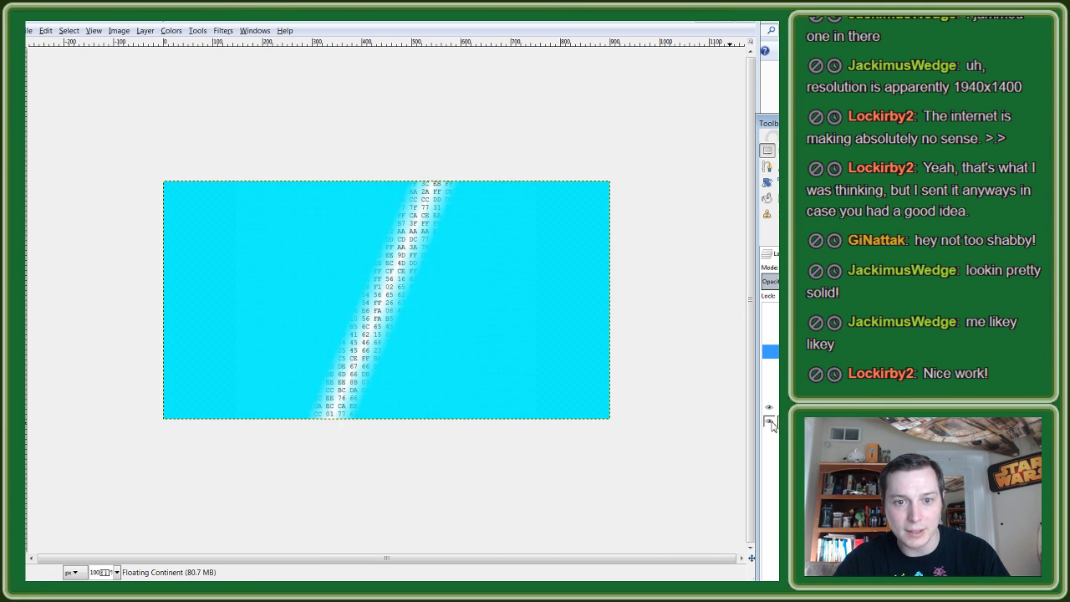
pyautogui.click(769, 421)
pyautogui.click(769, 393)
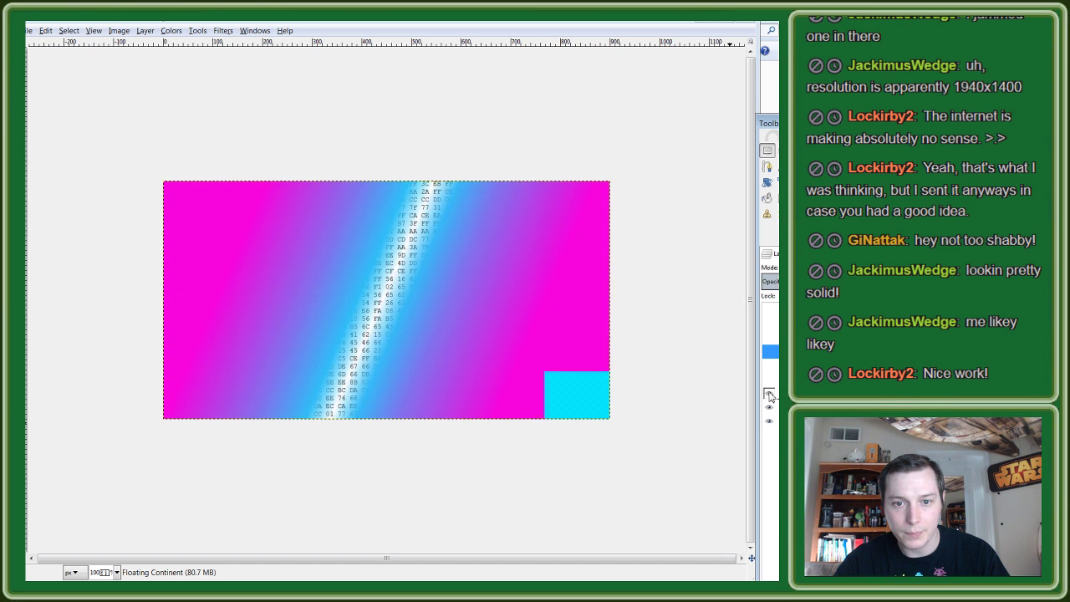
pyautogui.click(769, 379)
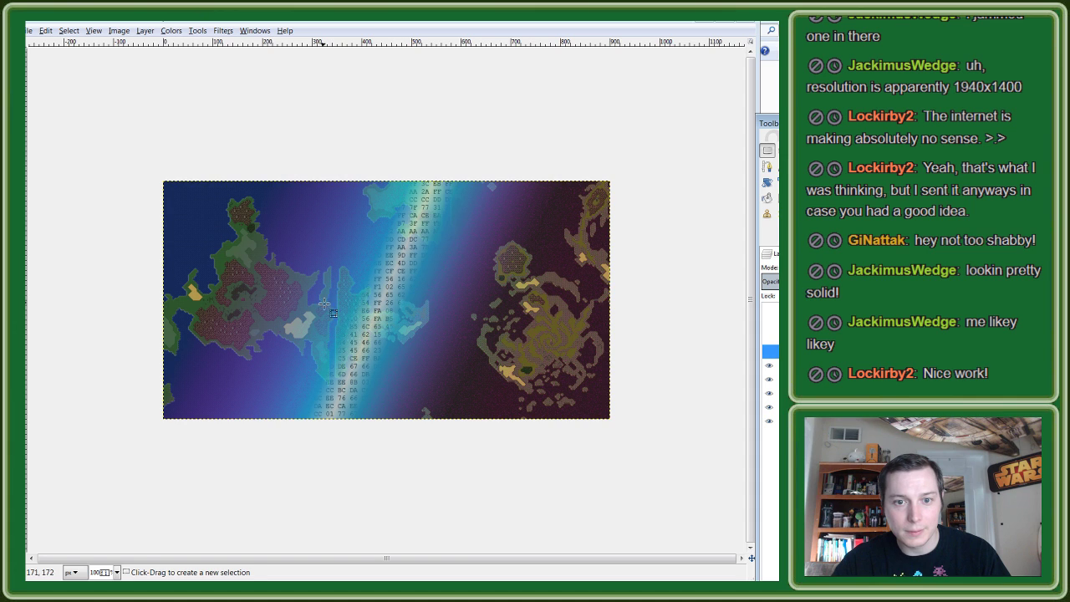
pyautogui.click(770, 322)
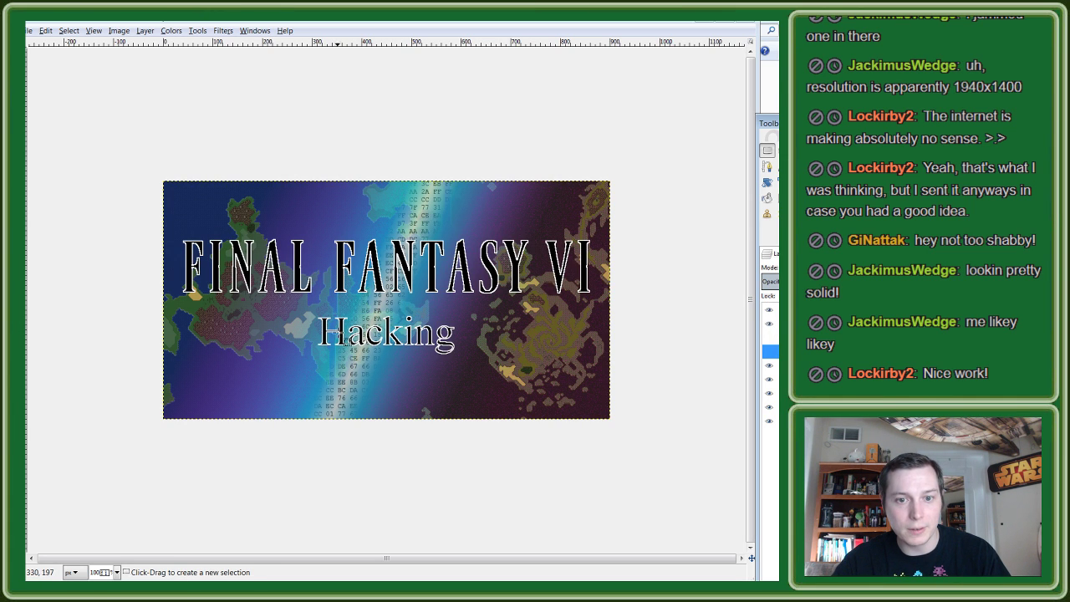
pyautogui.click(769, 338)
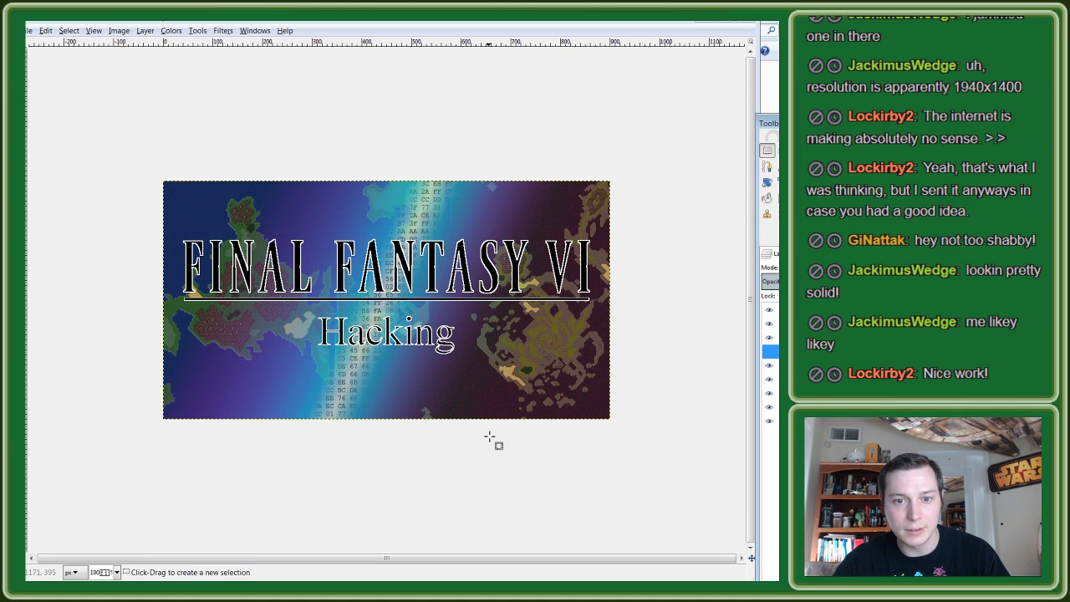
# Step: Show the Floating Continent layer and move the Layers dock fully into view
pyautogui.click(769, 352)
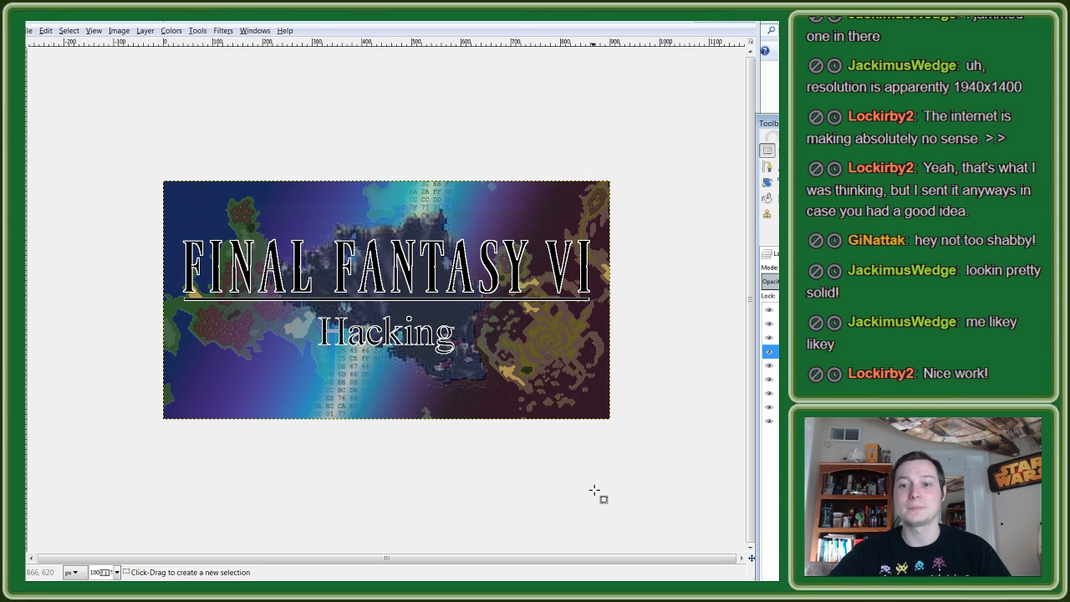
pyautogui.moveTo(768, 123); pyautogui.dragTo(675, 63)
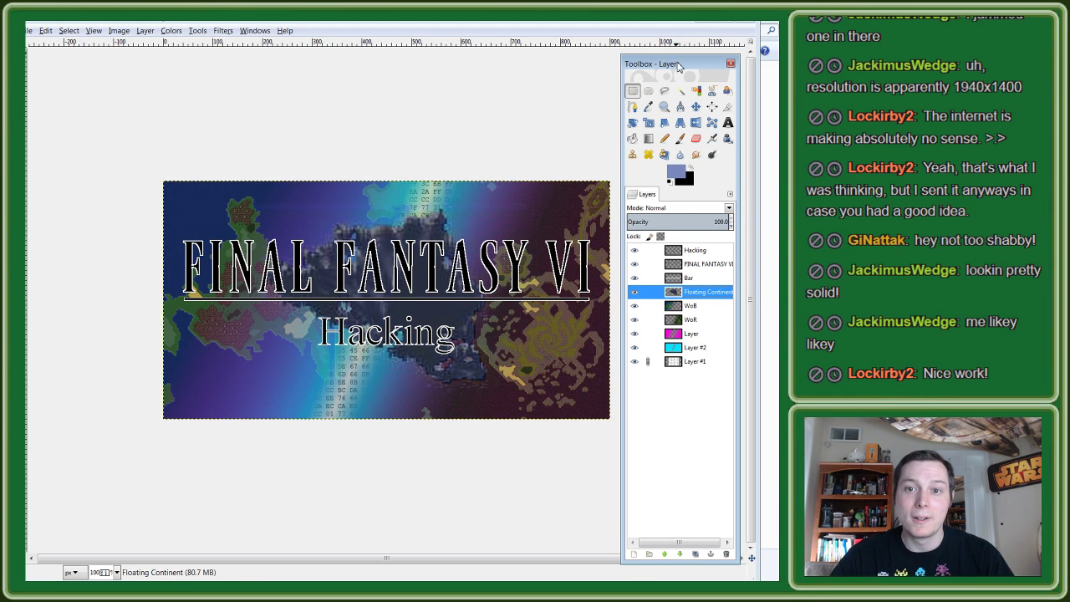
pyautogui.moveTo(680, 66); pyautogui.dragTo(674, 62)
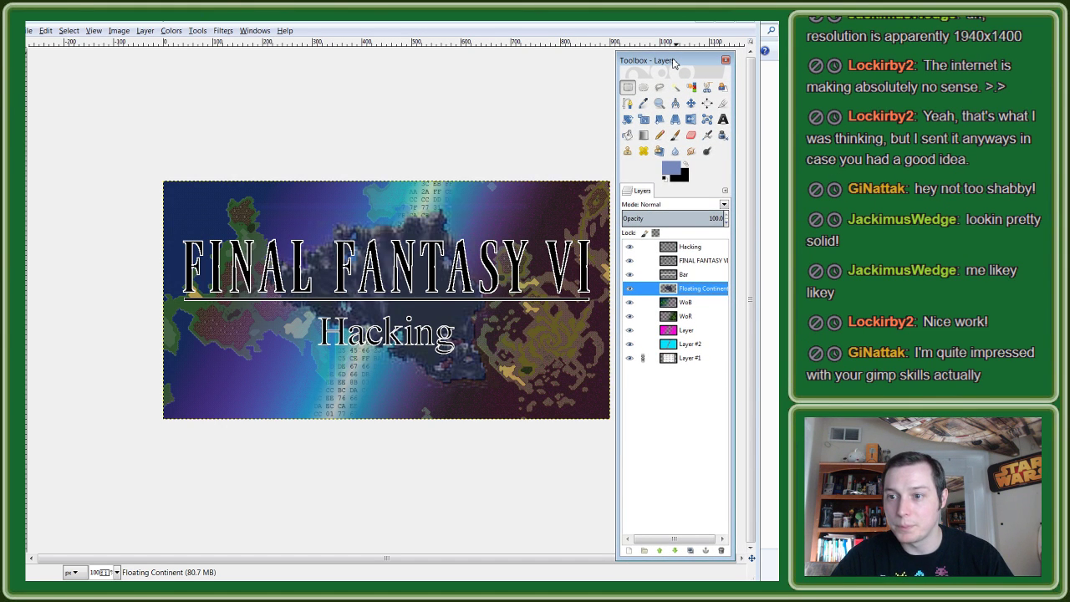